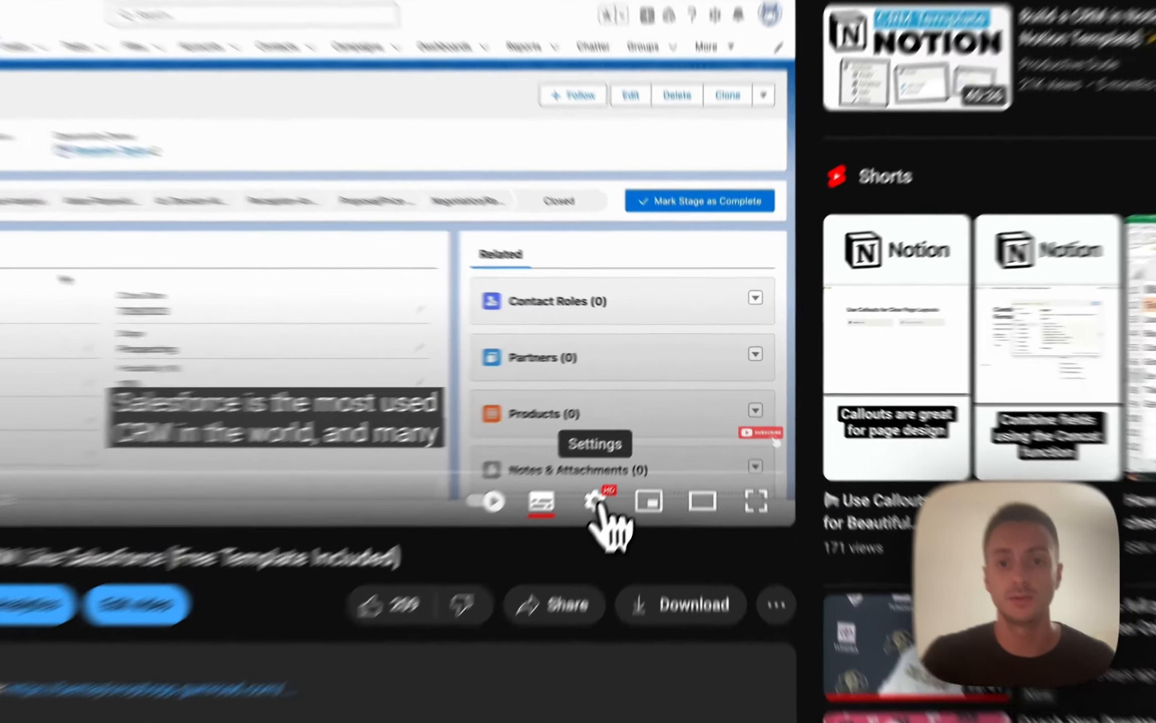
Show the playback speed choices in the player settings of the 'How to Build a Notion CRM Like Salesforce' video.
{"action": "left_click", "coordinate": [629, 455]}
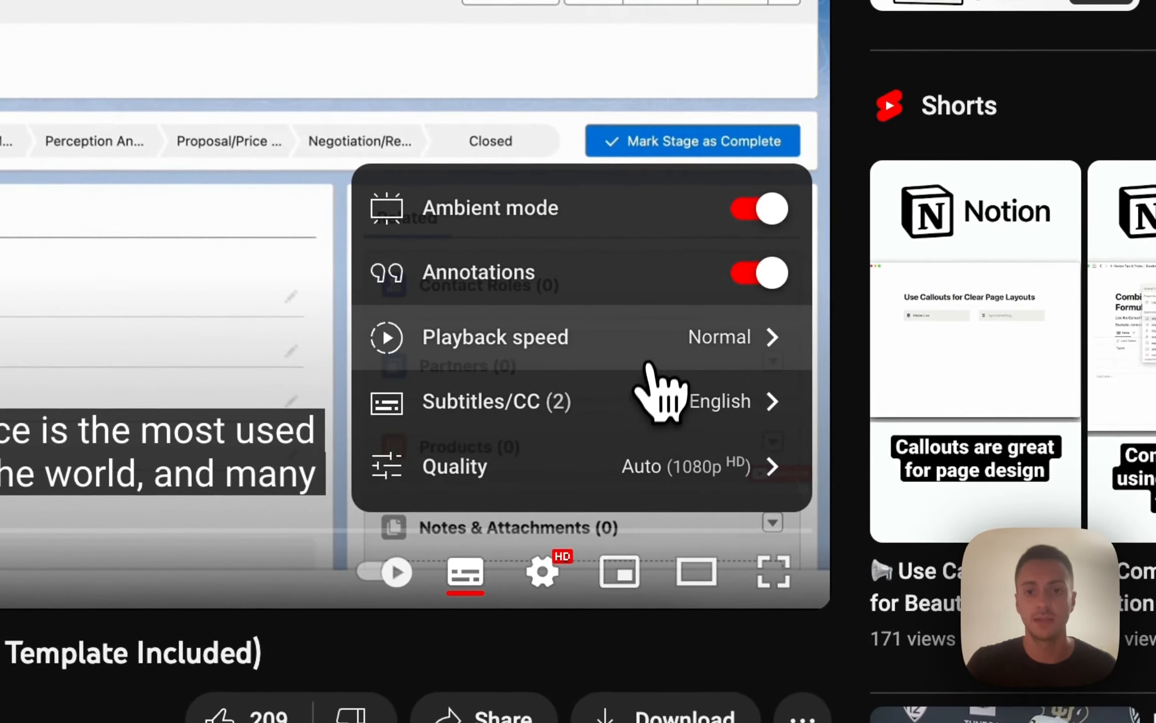
{"action": "left_click", "coordinate": [648, 362]}
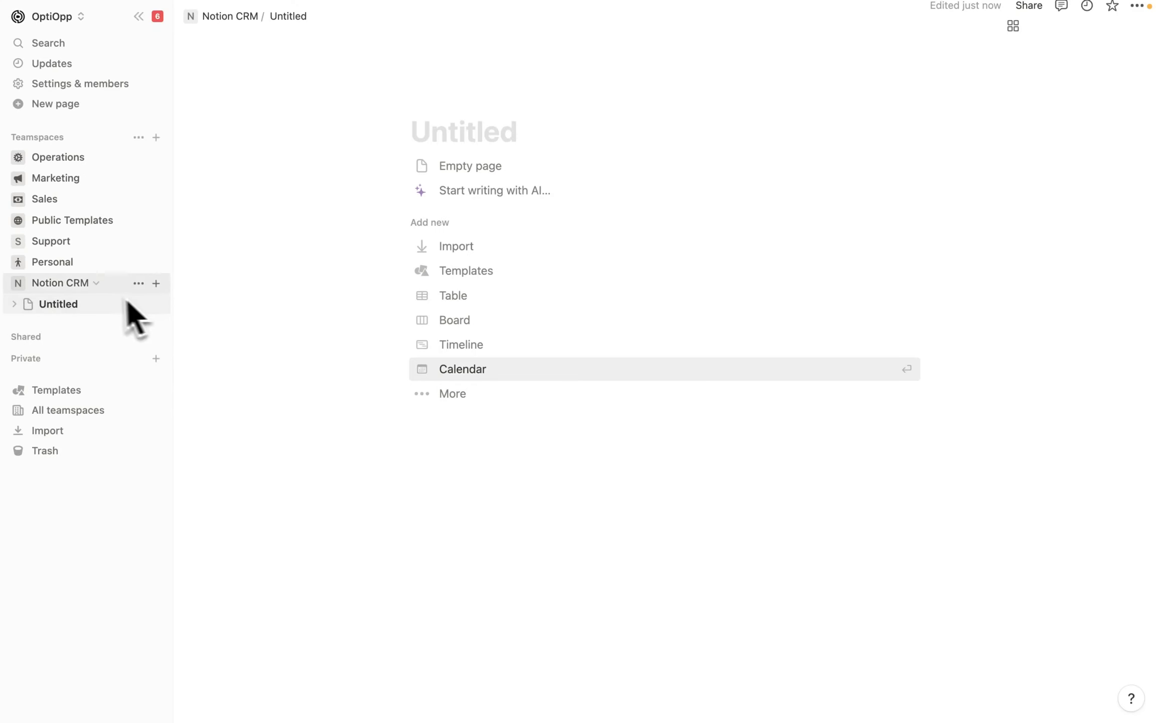
Create an empty blank page titled 'CRM Home' in the Notion CRM teamspace.
{"action": "left_click", "coordinate": [156, 283]}
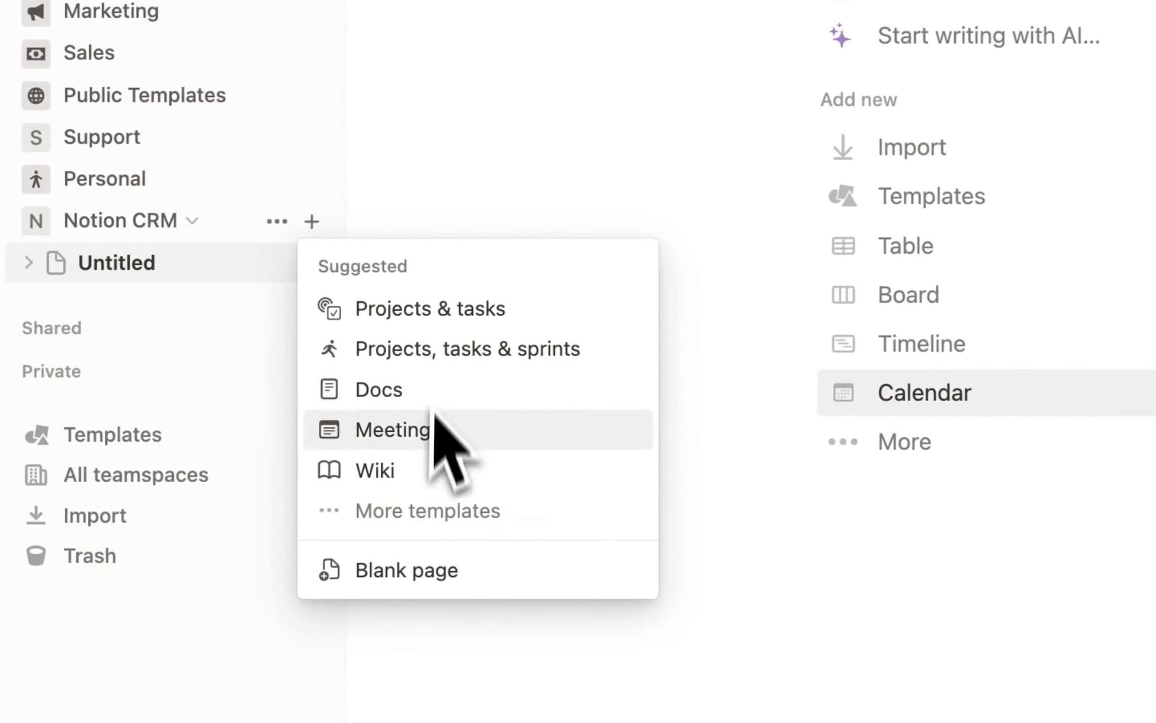
{"action": "left_click", "coordinate": [416, 572]}
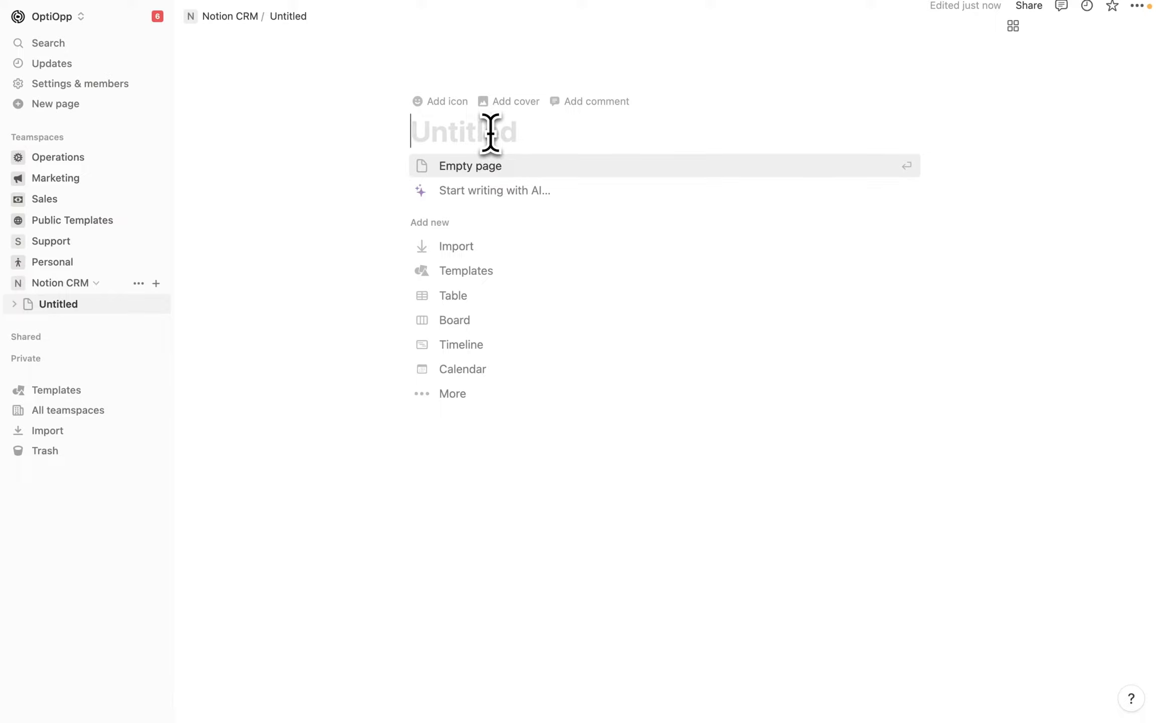
{"action": "type", "text": "CRM Home"}
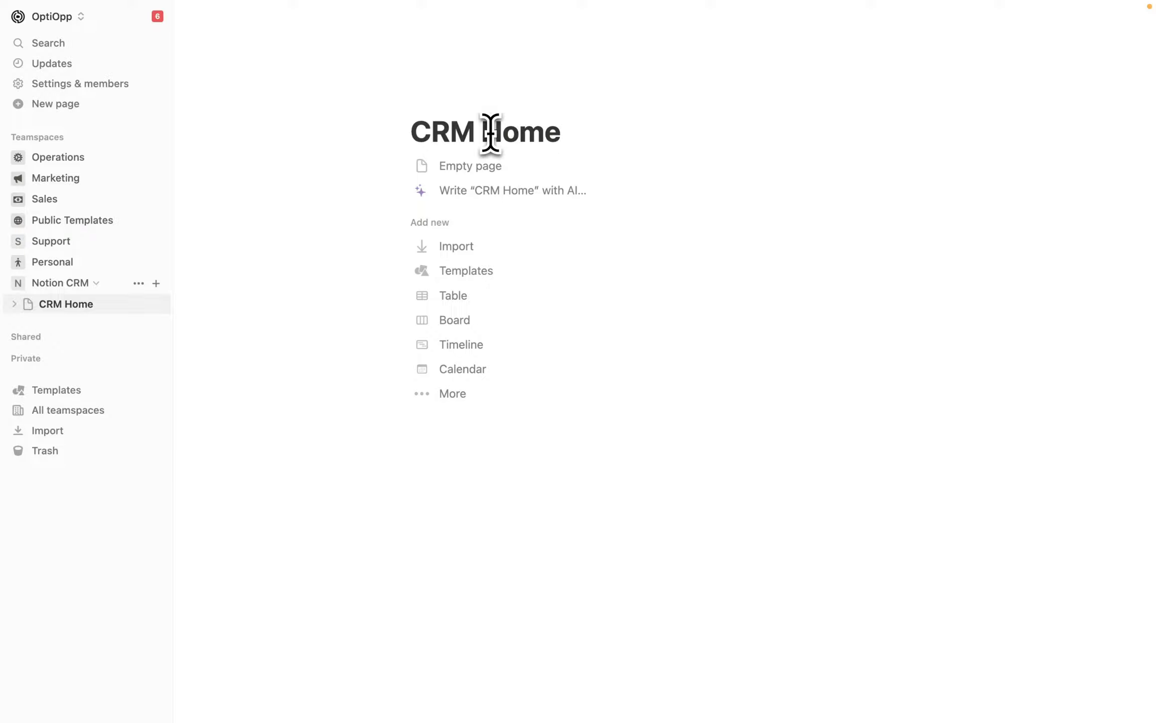
{"action": "left_click", "coordinate": [501, 167]}
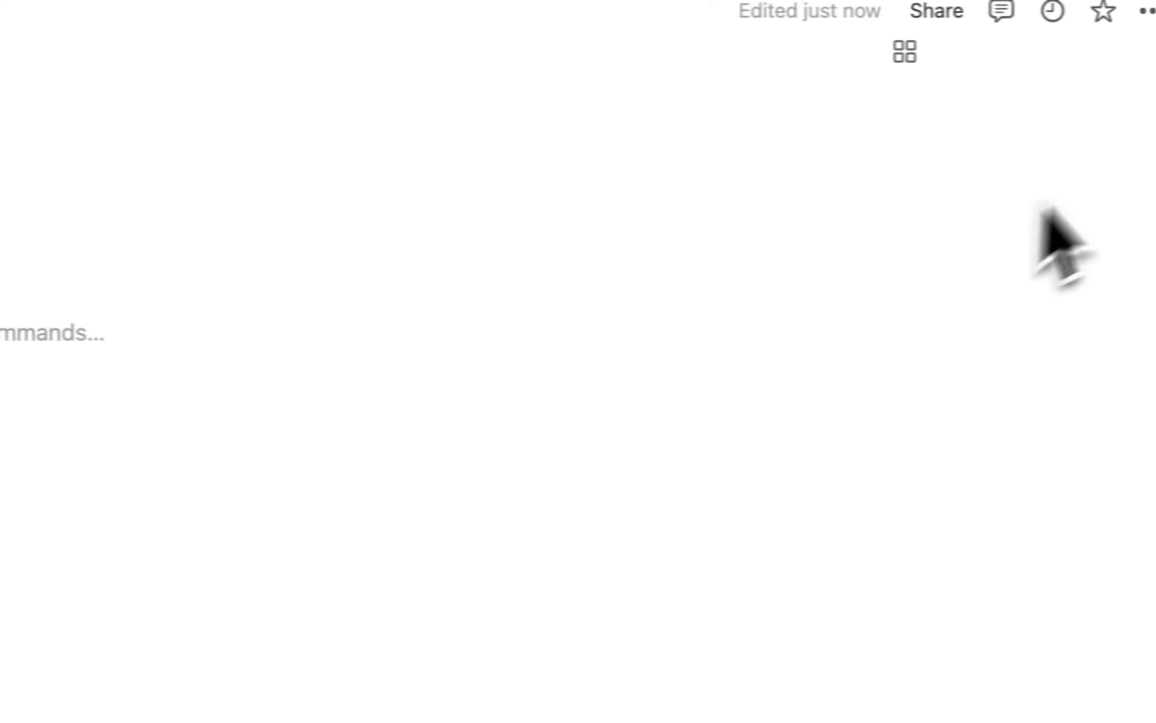
Switch the CRM Home page to full width.
{"action": "left_click", "coordinate": [1120, 16]}
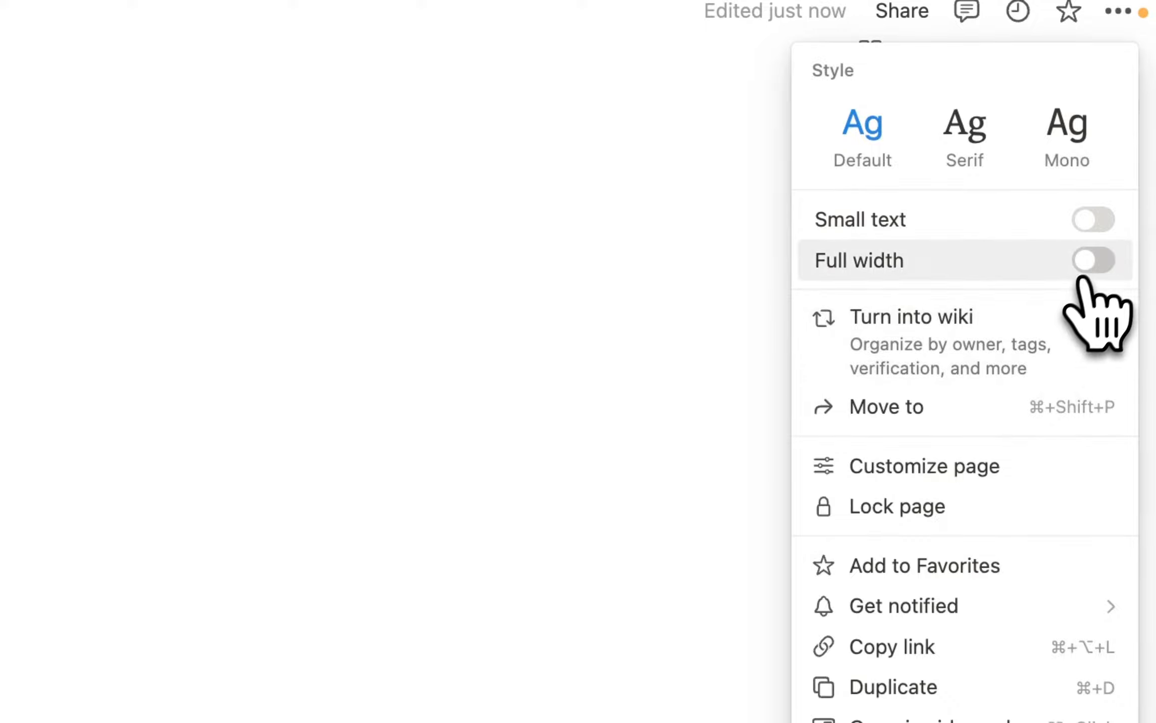
{"action": "left_click", "coordinate": [1099, 261]}
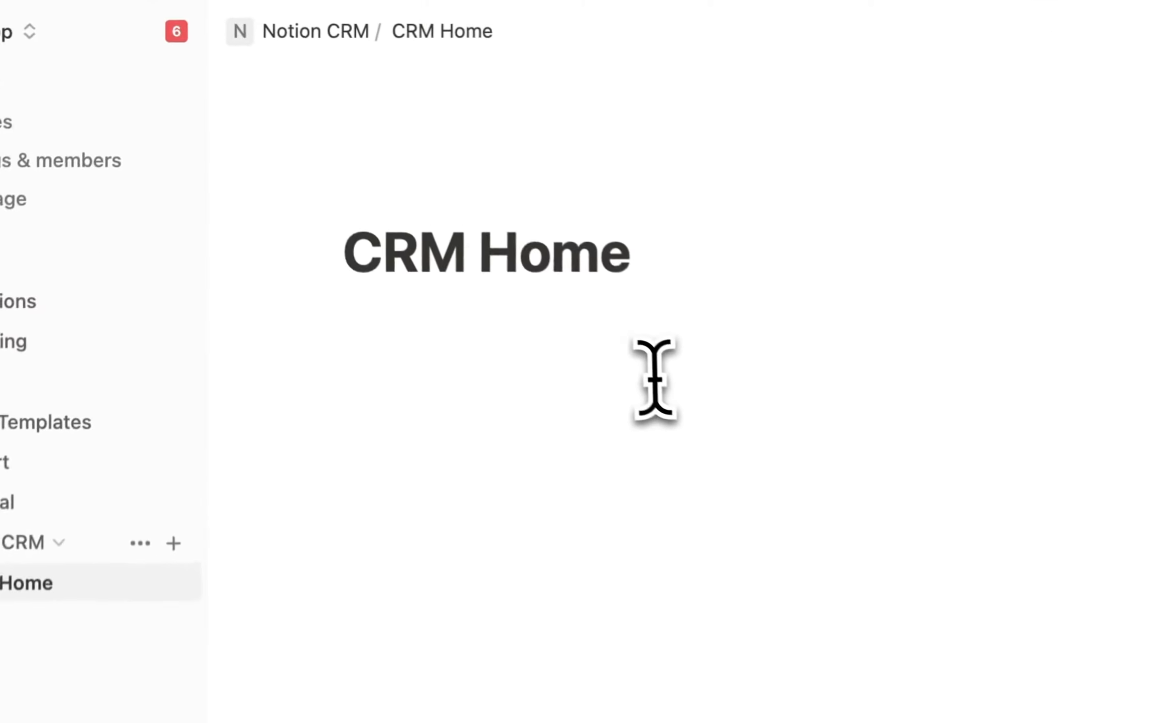
{"action": "left_click", "coordinate": [545, 332]}
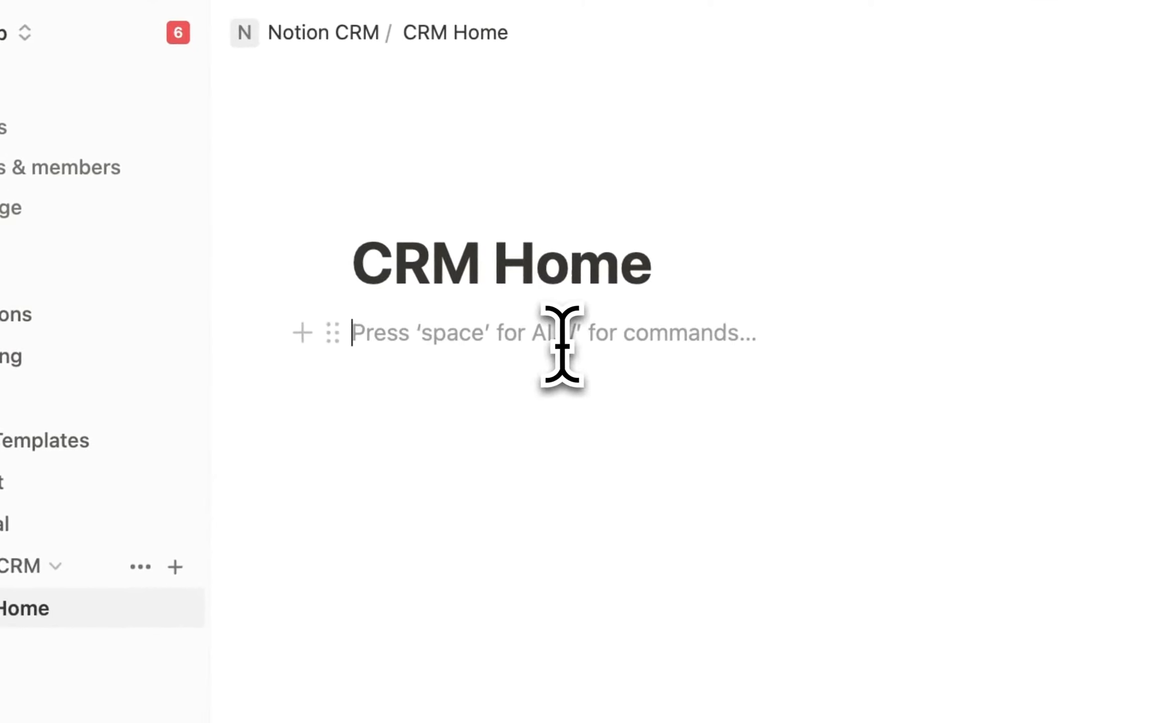
Hide the sidebar and add an 'Accounts / Companies' sub-page with a table view to CRM Home.
{"action": "left_click", "coordinate": [139, 33]}
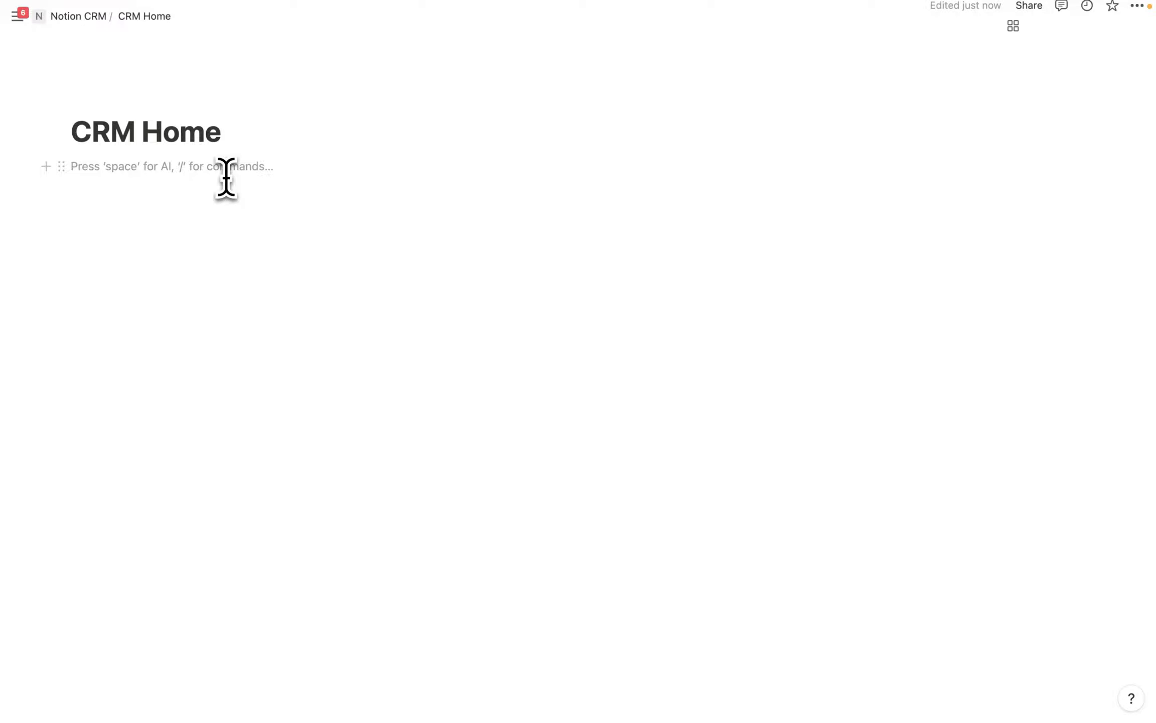
{"action": "type", "text": "/"}
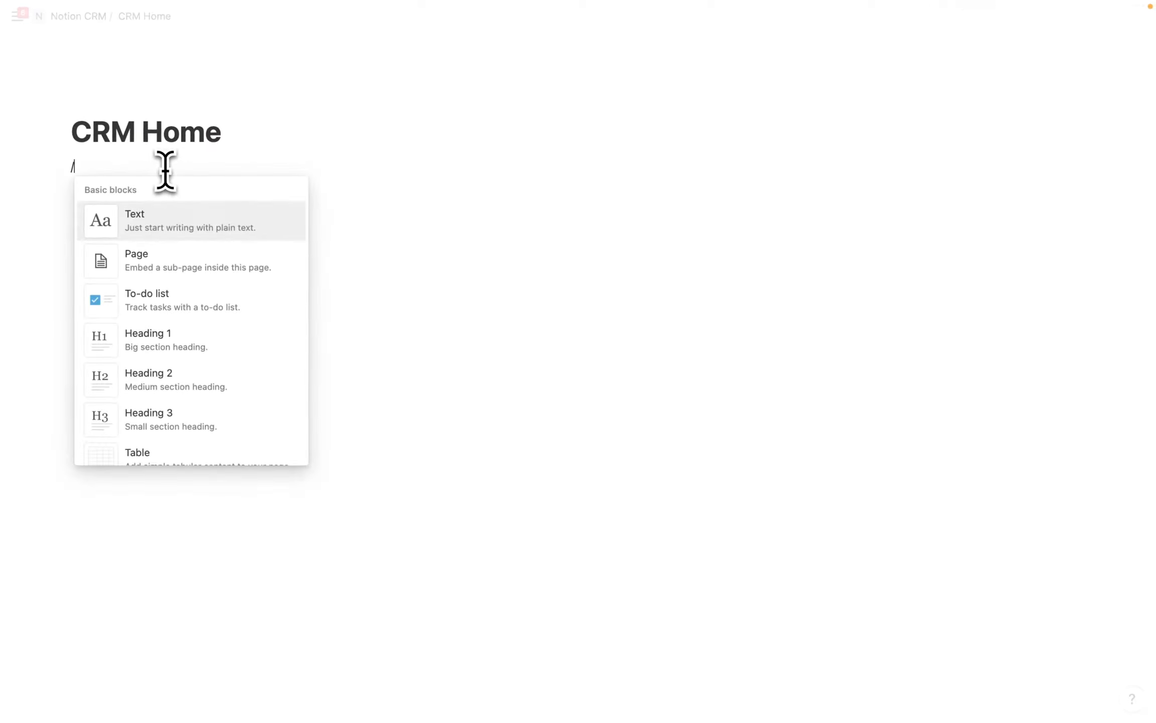
{"action": "type", "text": "page"}
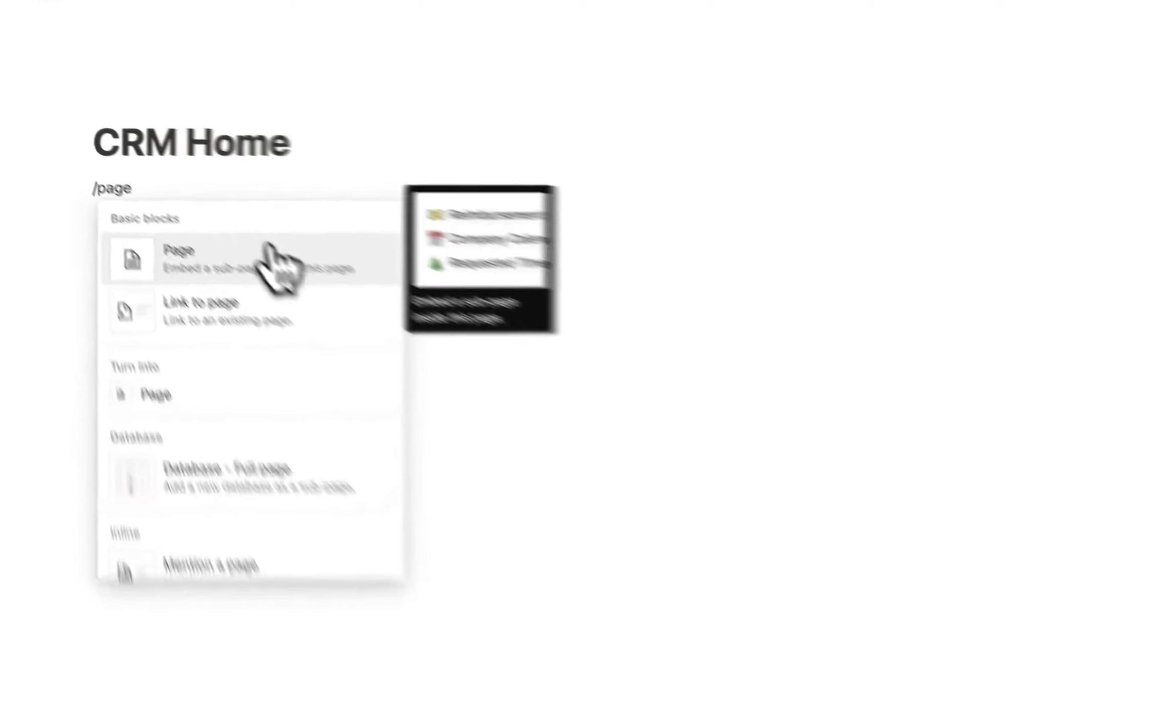
{"action": "left_click", "coordinate": [241, 259]}
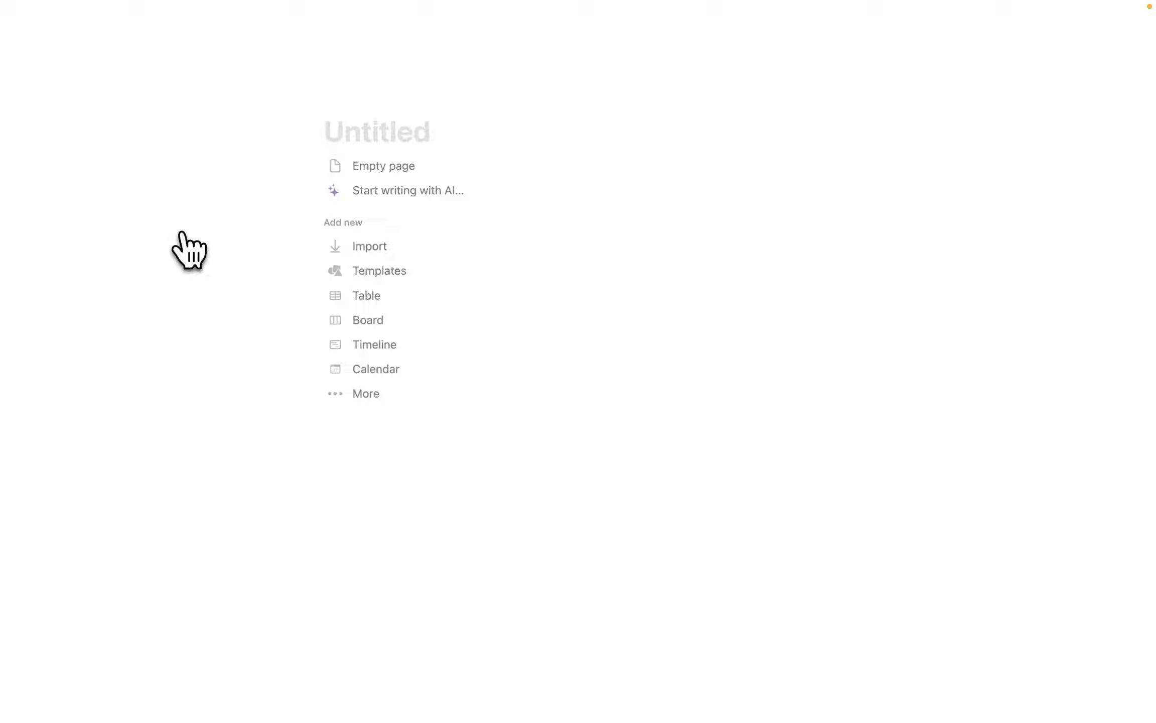
{"action": "type", "text": "Accou"}
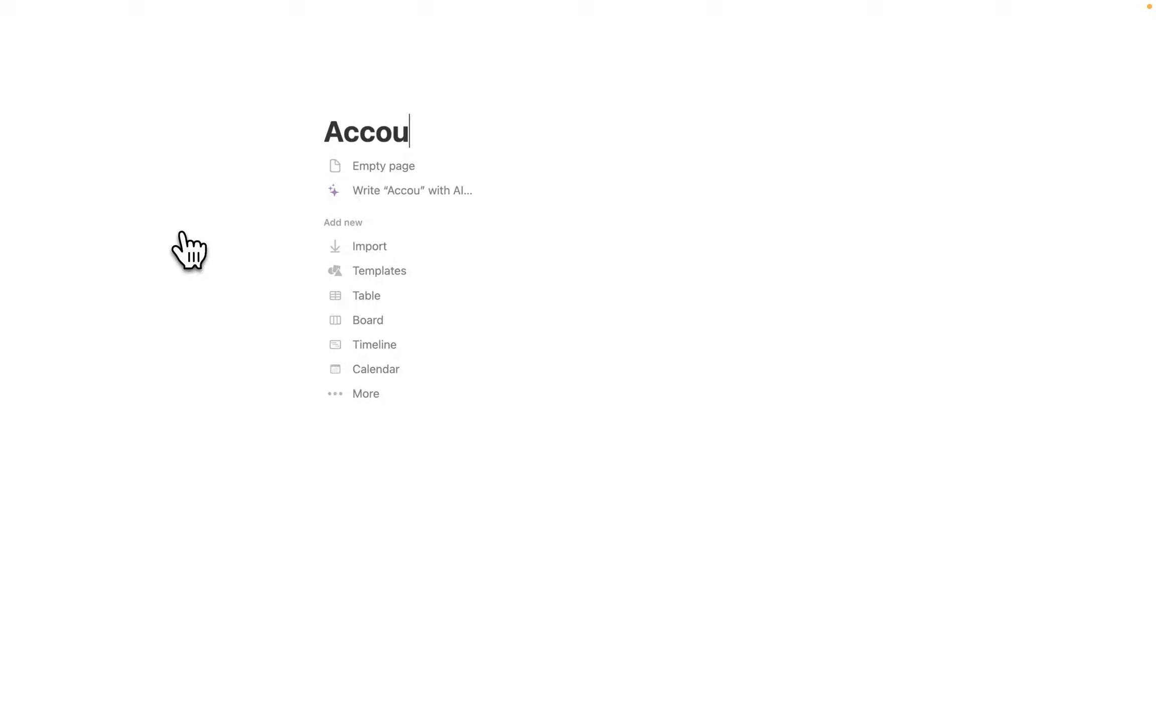
{"action": "type", "text": "nts / Companies"}
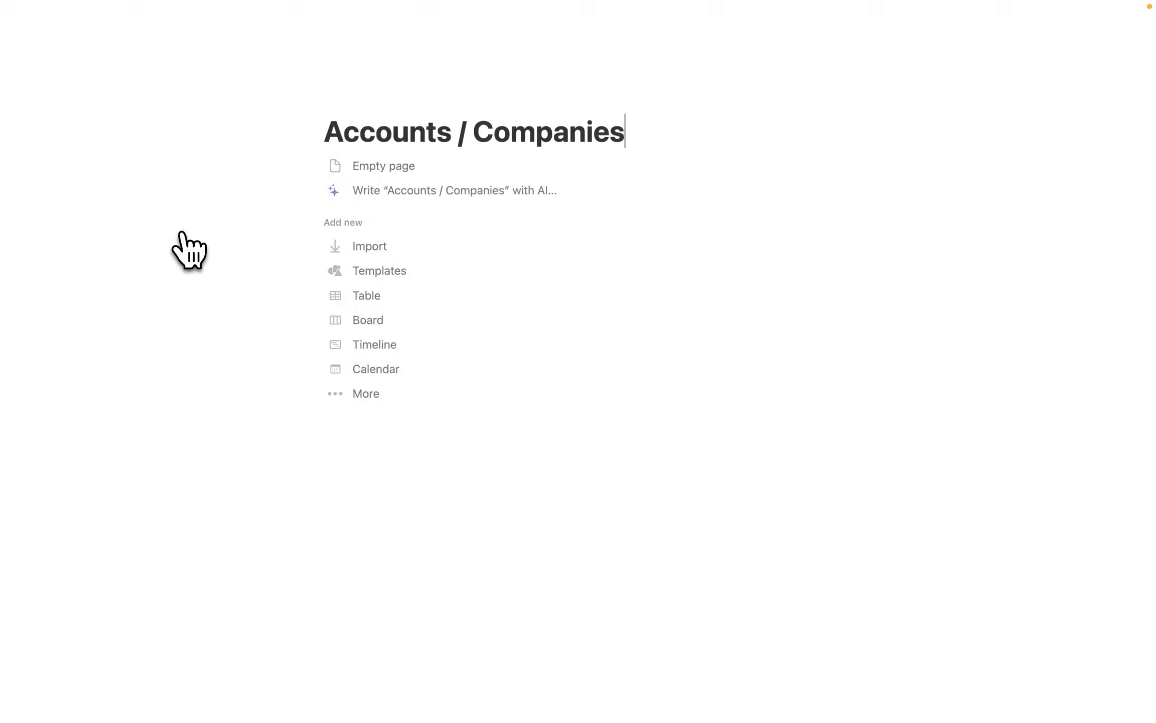
{"action": "left_click", "coordinate": [360, 298]}
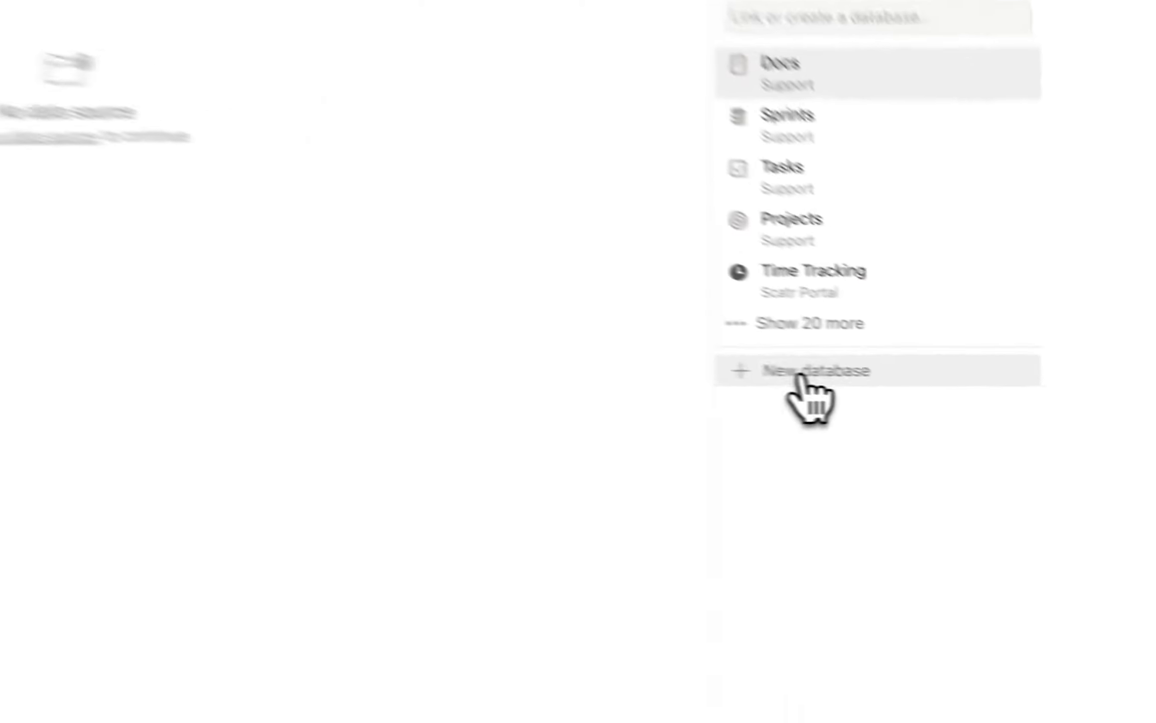
Create a new database for the table, name its view 'All', and give it the cityscape 'building' icon.
{"action": "left_click", "coordinate": [801, 374]}
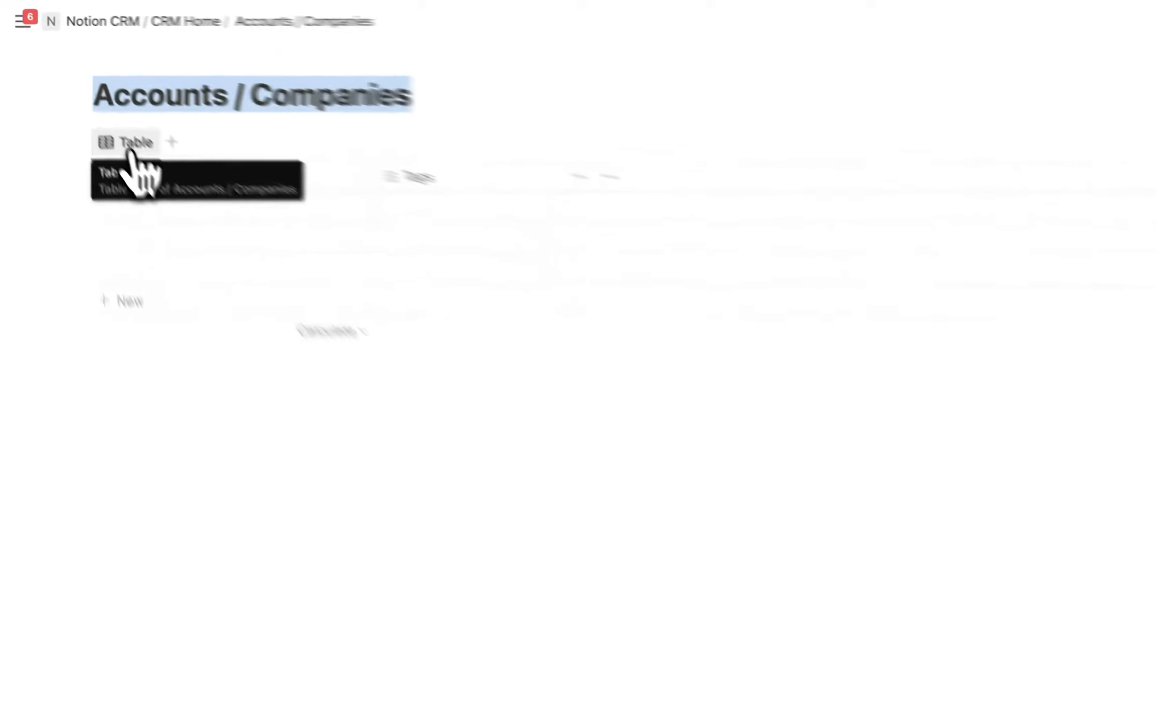
{"action": "left_click", "coordinate": [130, 147]}
{"action": "left_click", "coordinate": [186, 203]}
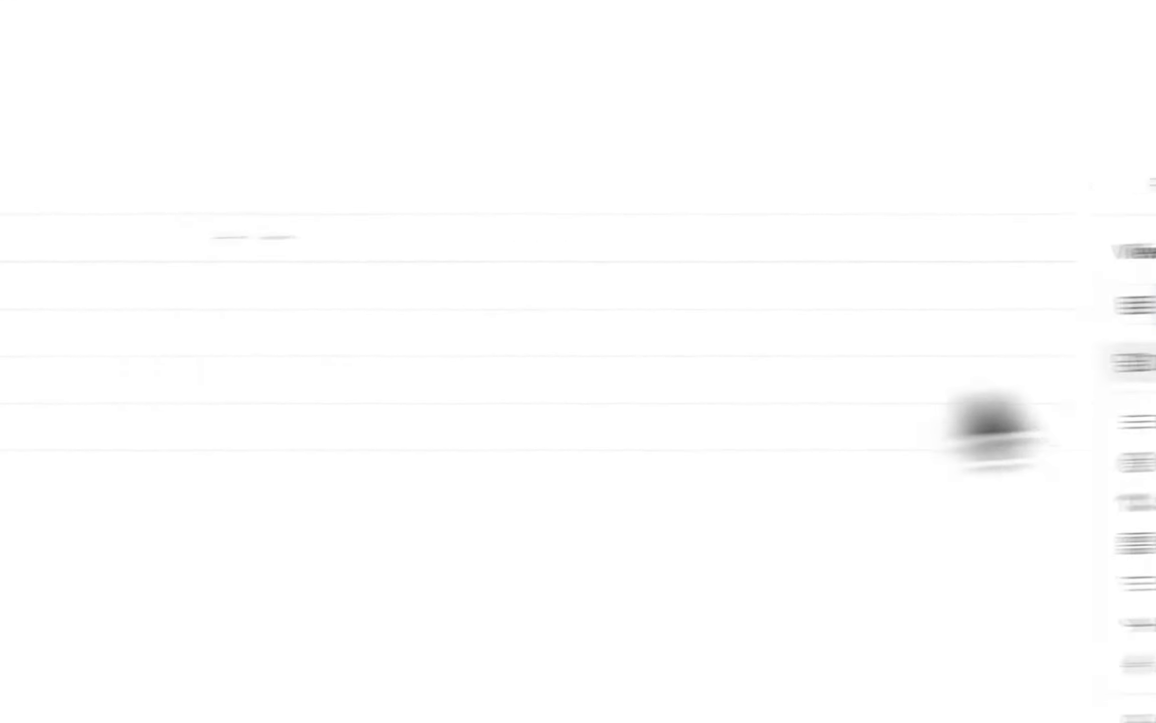
{"action": "type", "text": "All"}
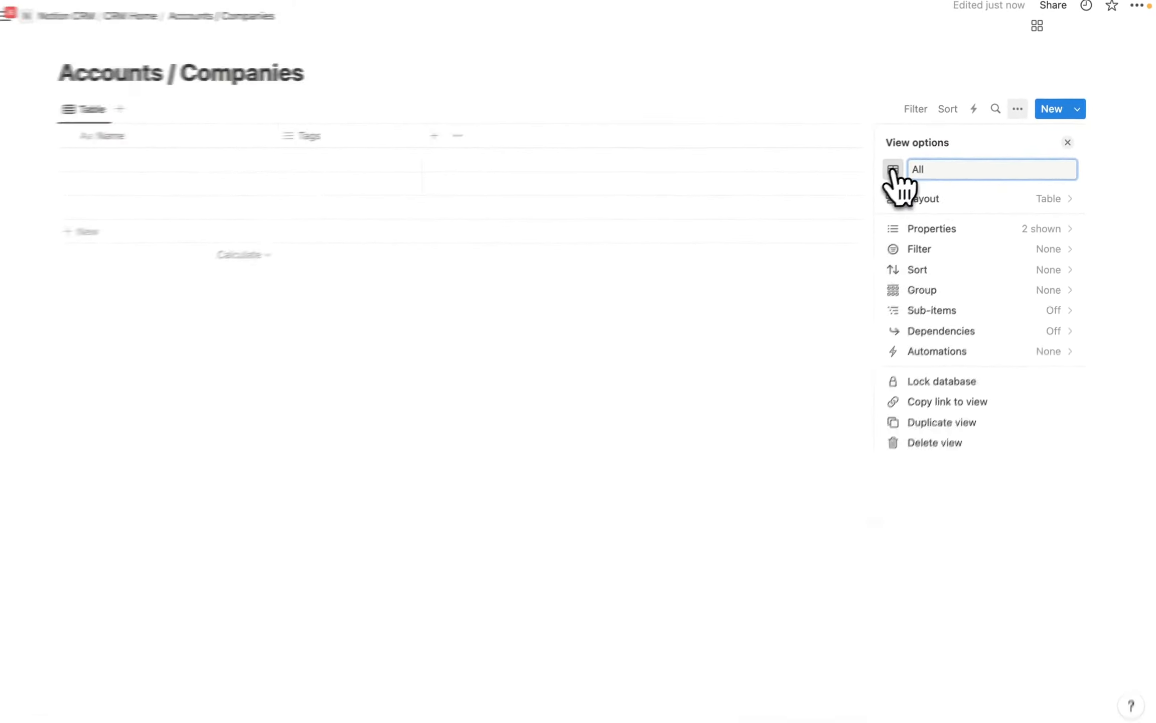
{"action": "left_click", "coordinate": [893, 170]}
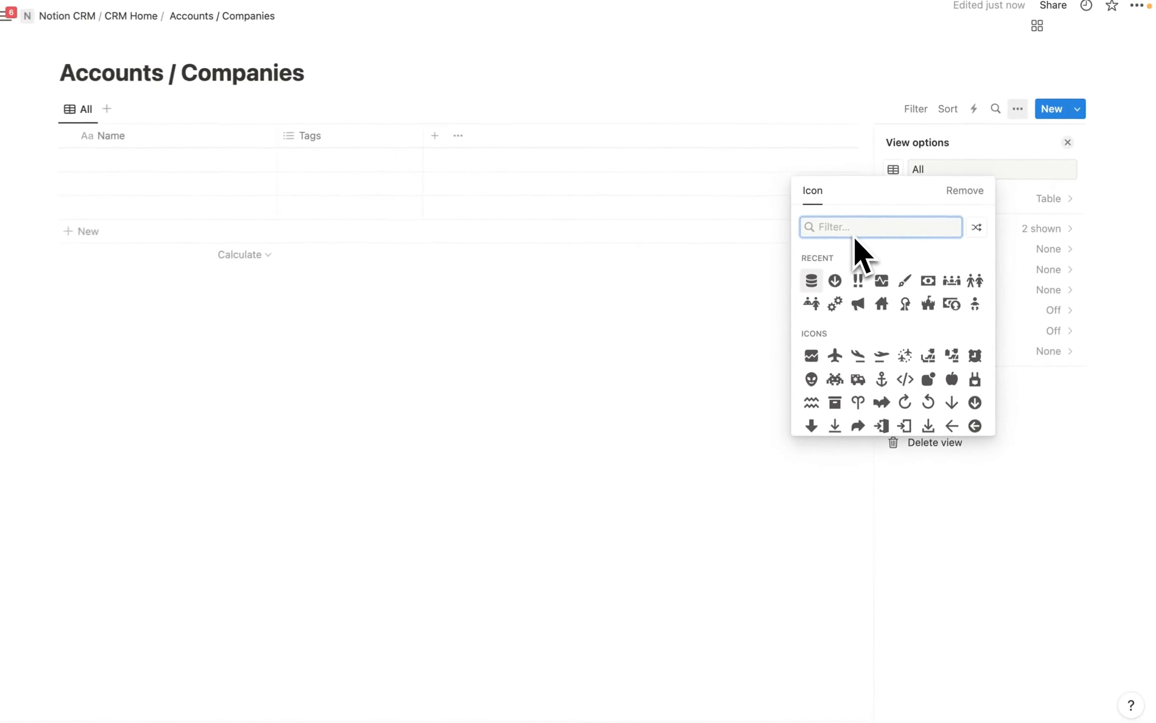
{"action": "type", "text": "building"}
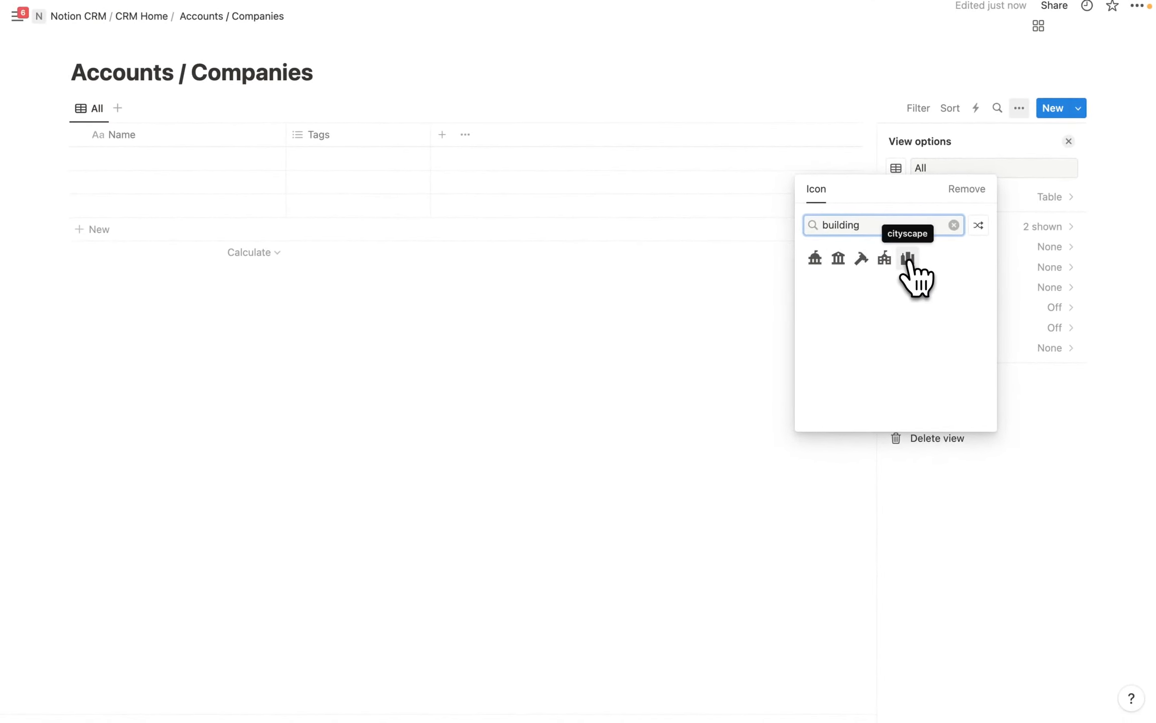
{"action": "left_click", "coordinate": [907, 257]}
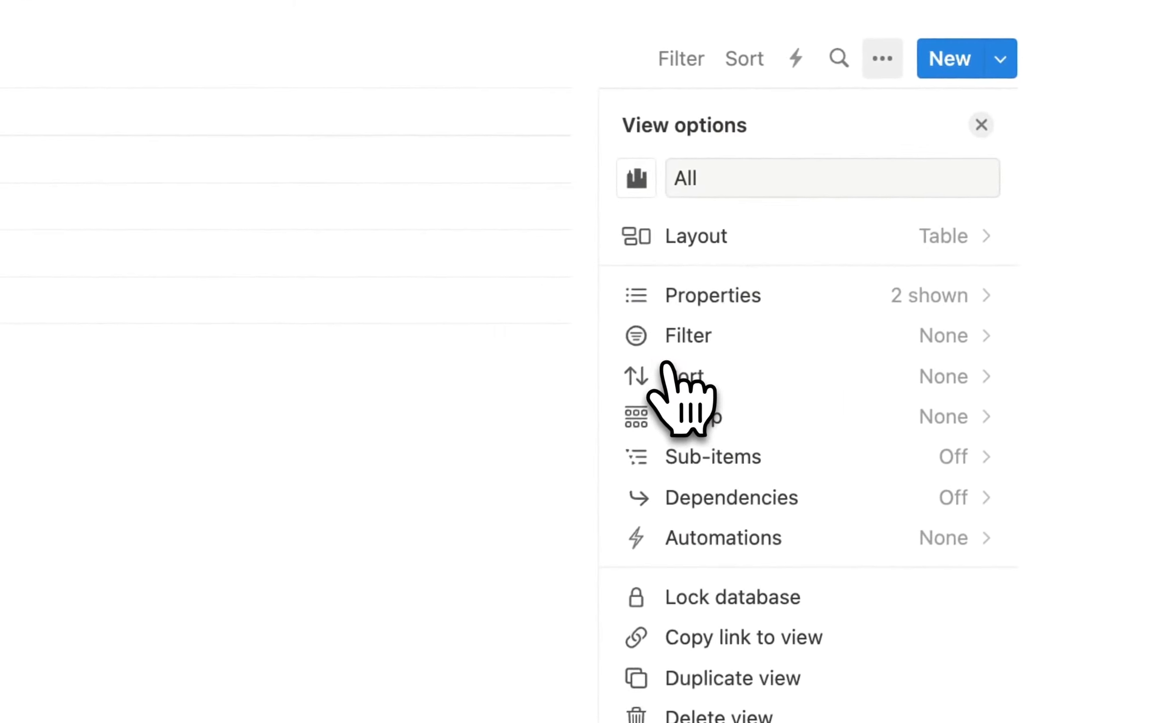
{"action": "left_click", "coordinate": [402, 427]}
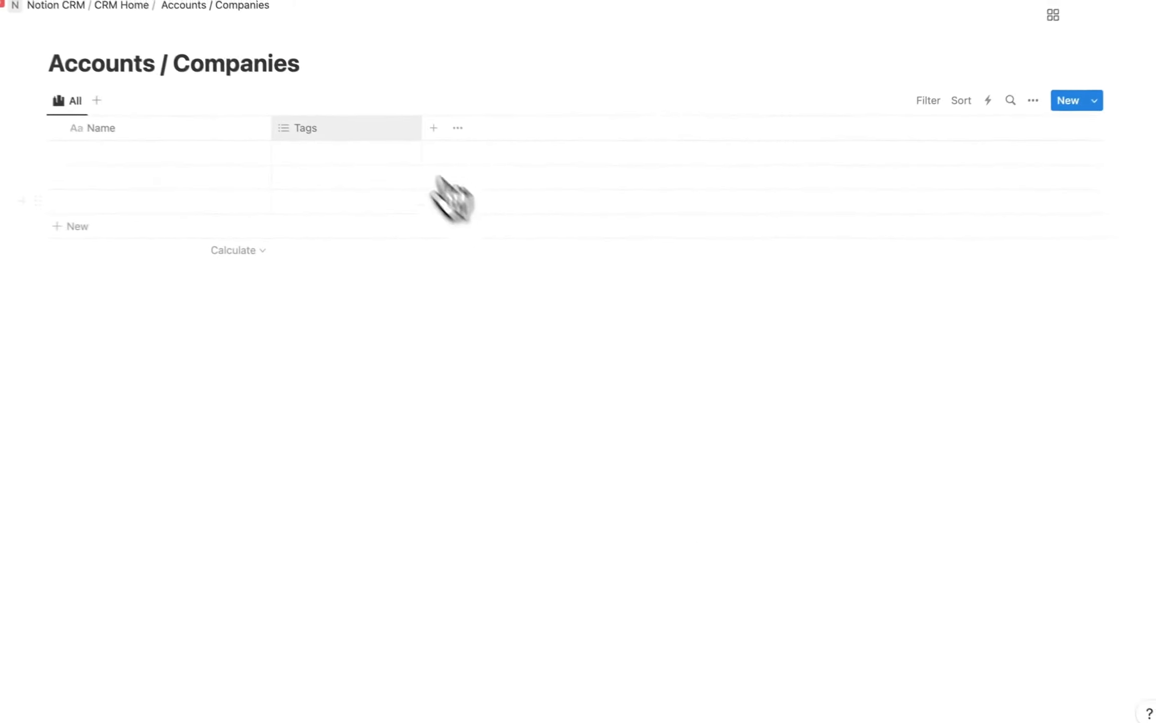
Delete the default Tags property from the table.
{"action": "left_click", "coordinate": [357, 138]}
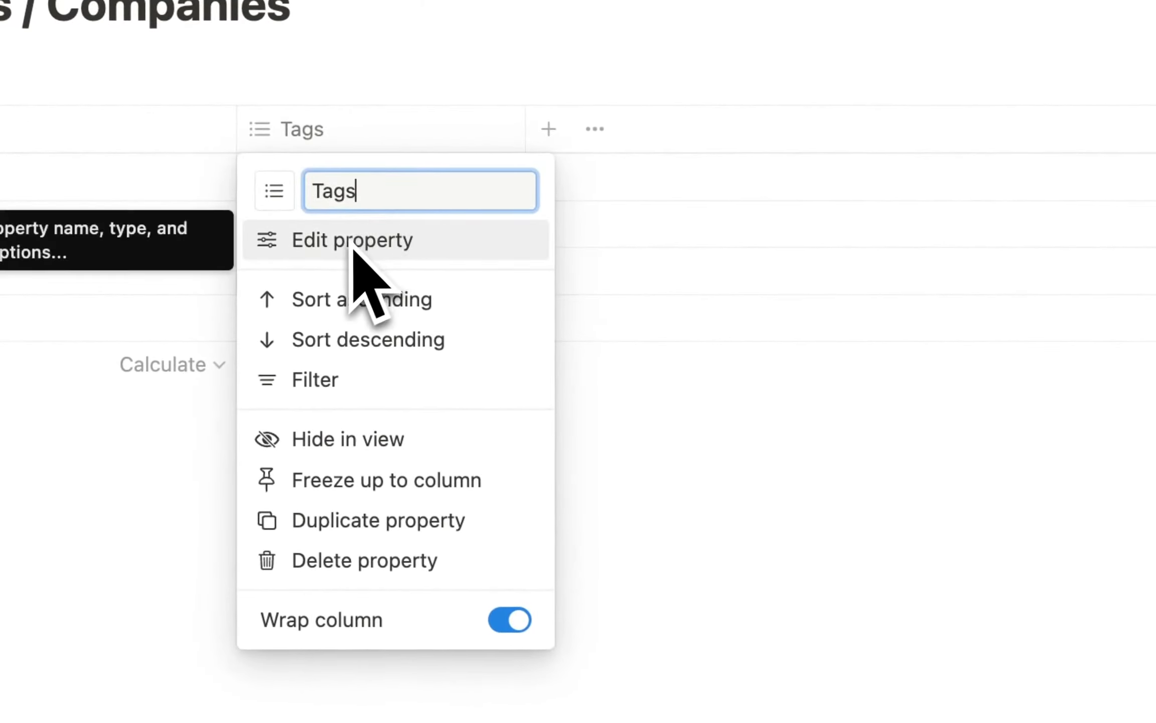
{"action": "left_click", "coordinate": [379, 566]}
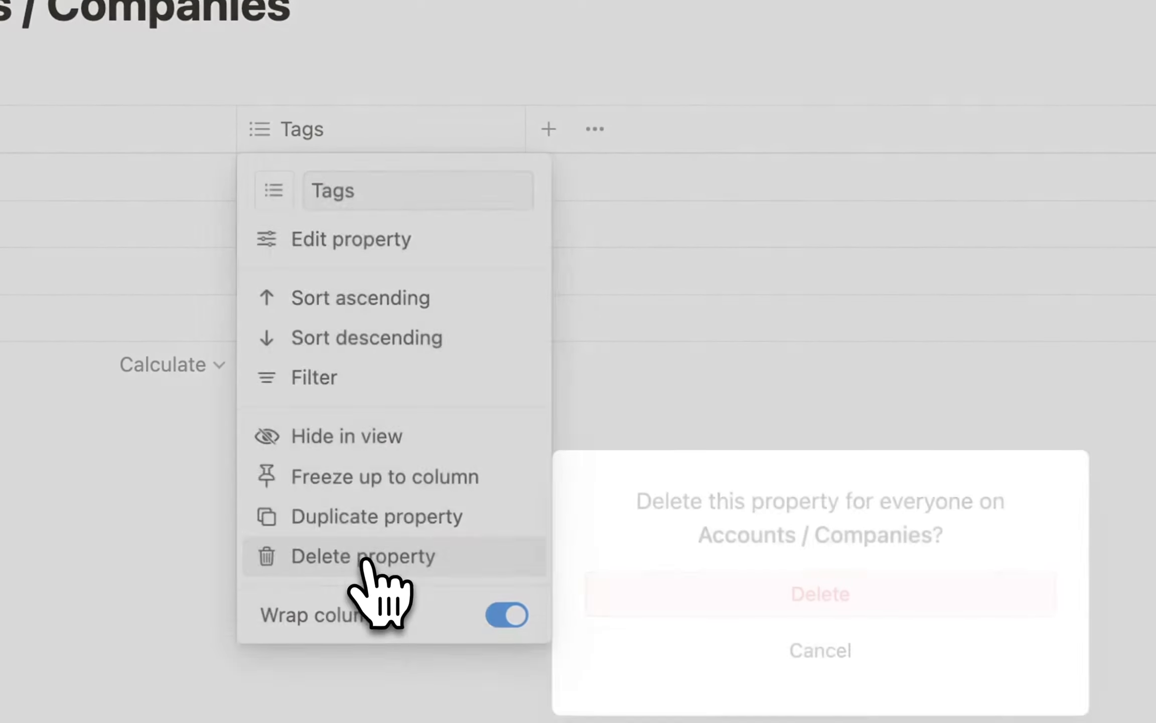
{"action": "left_click", "coordinate": [812, 596]}
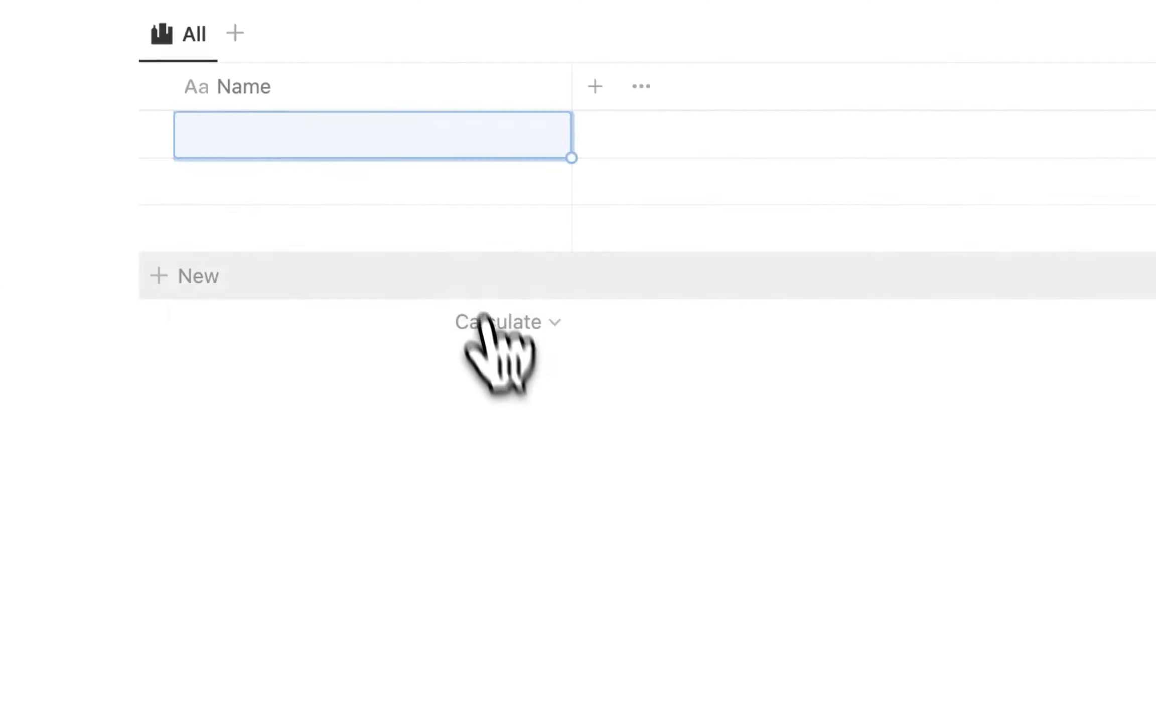
Name the first row Google.
{"action": "left_click", "coordinate": [277, 136]}
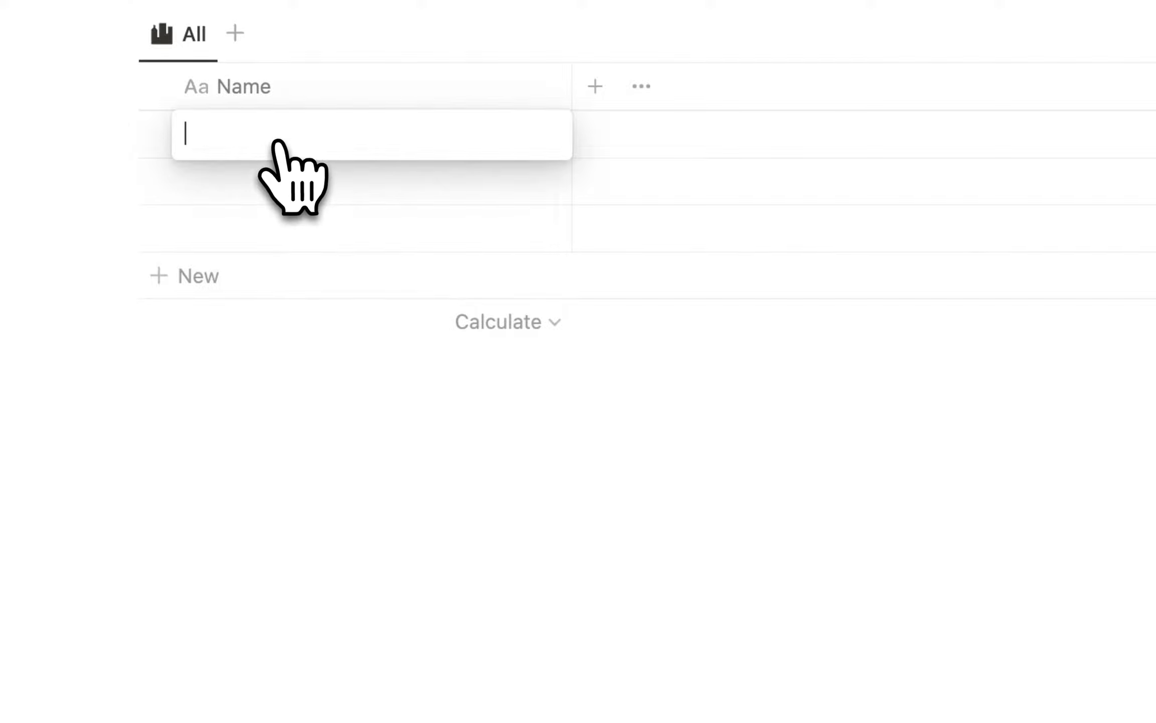
{"action": "type", "text": "Google"}
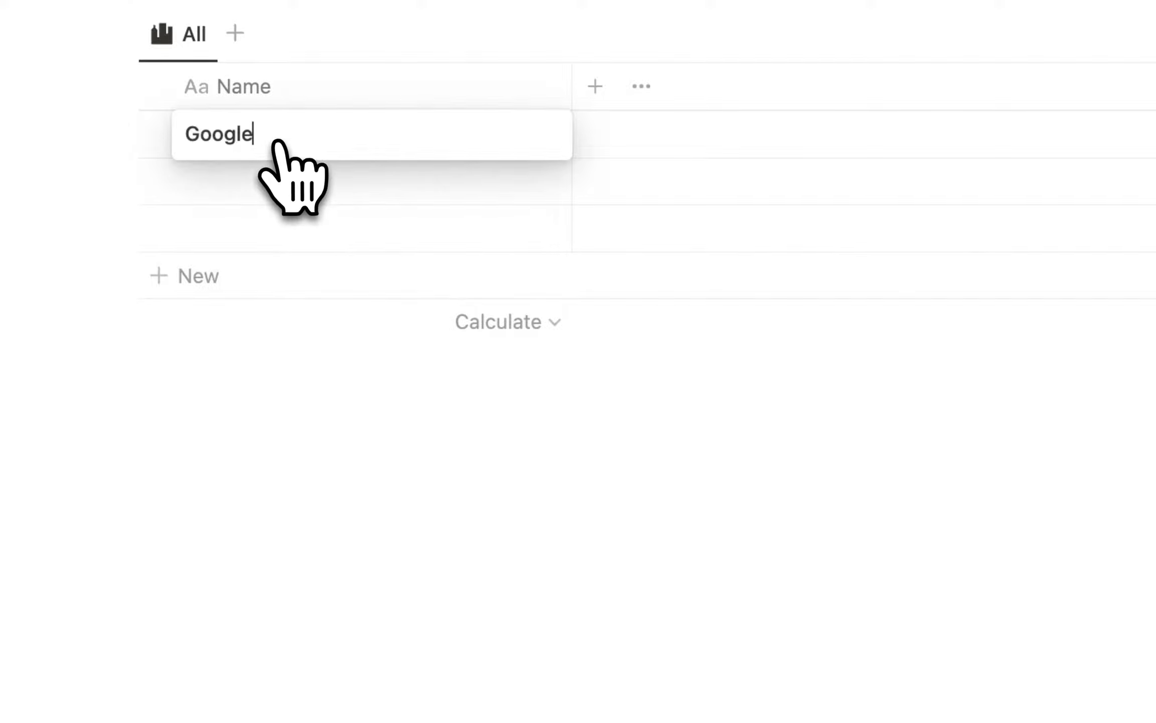
{"action": "key", "text": "Return"}
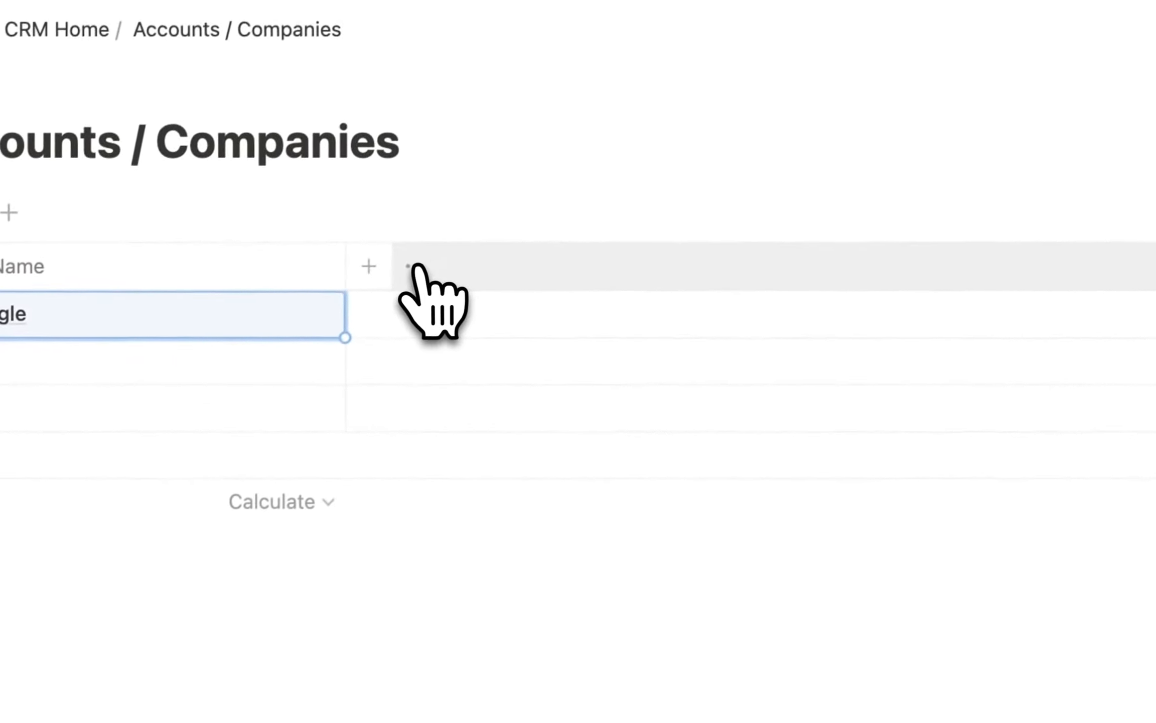
Add a new Select property named Relationship.
{"action": "left_click", "coordinate": [374, 271]}
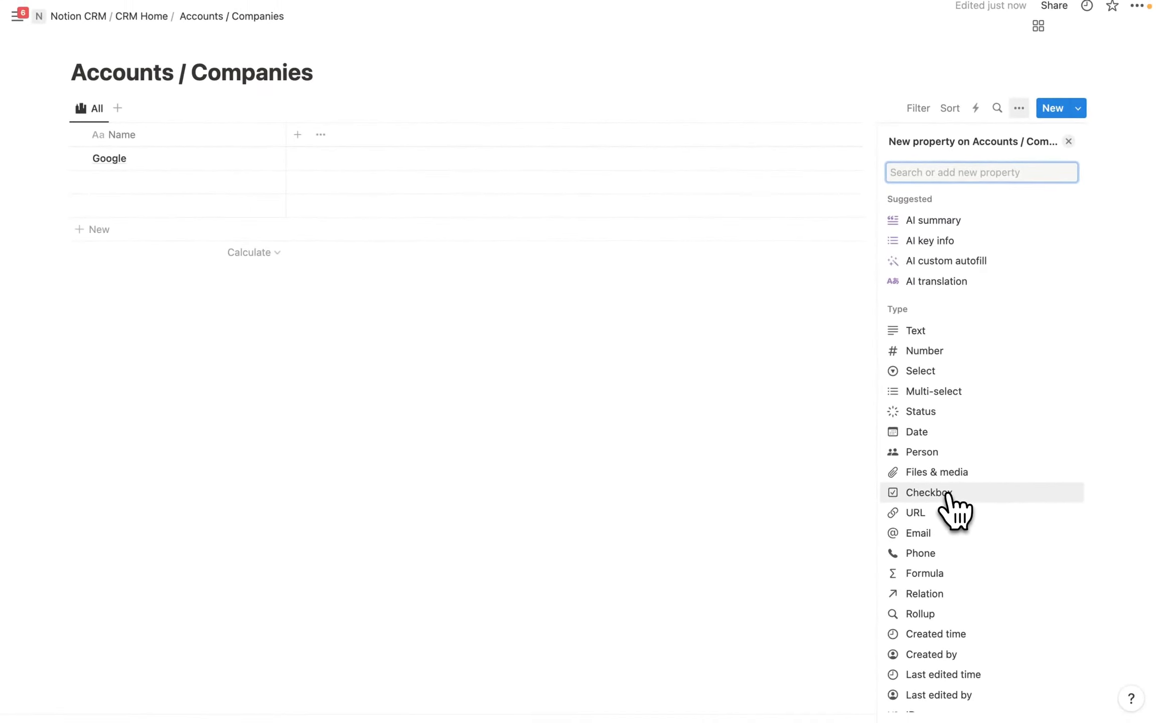
{"action": "left_click", "coordinate": [928, 371]}
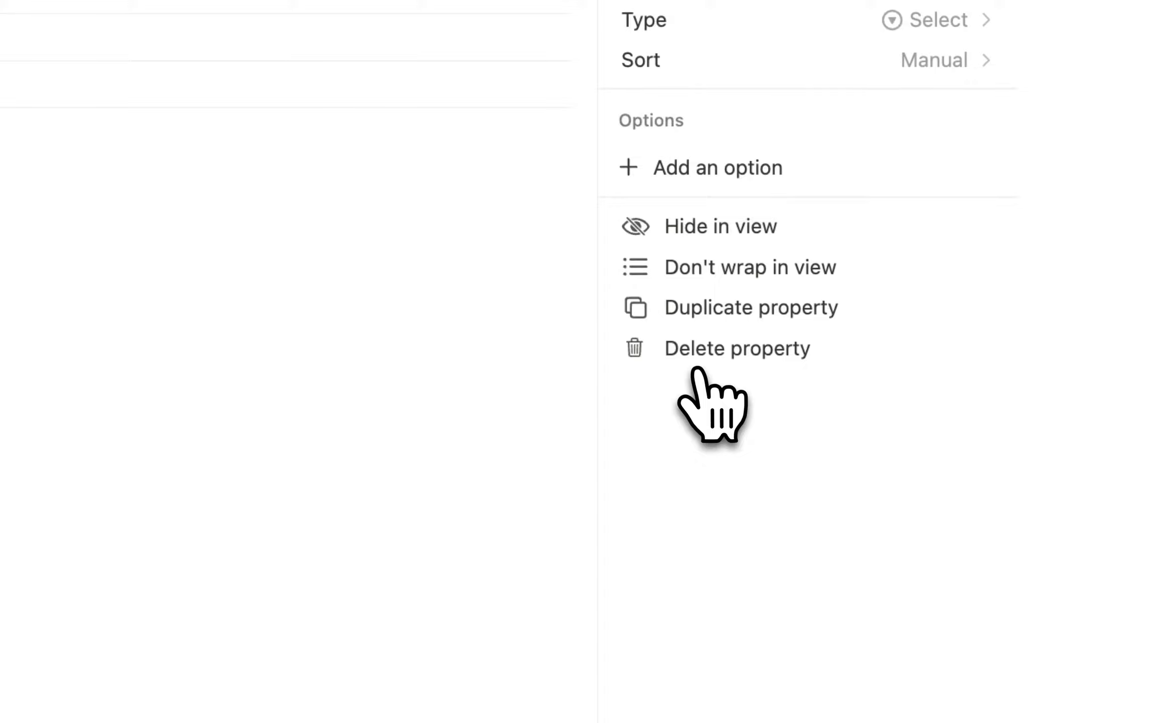
{"action": "key", "text": "BackSpace"}
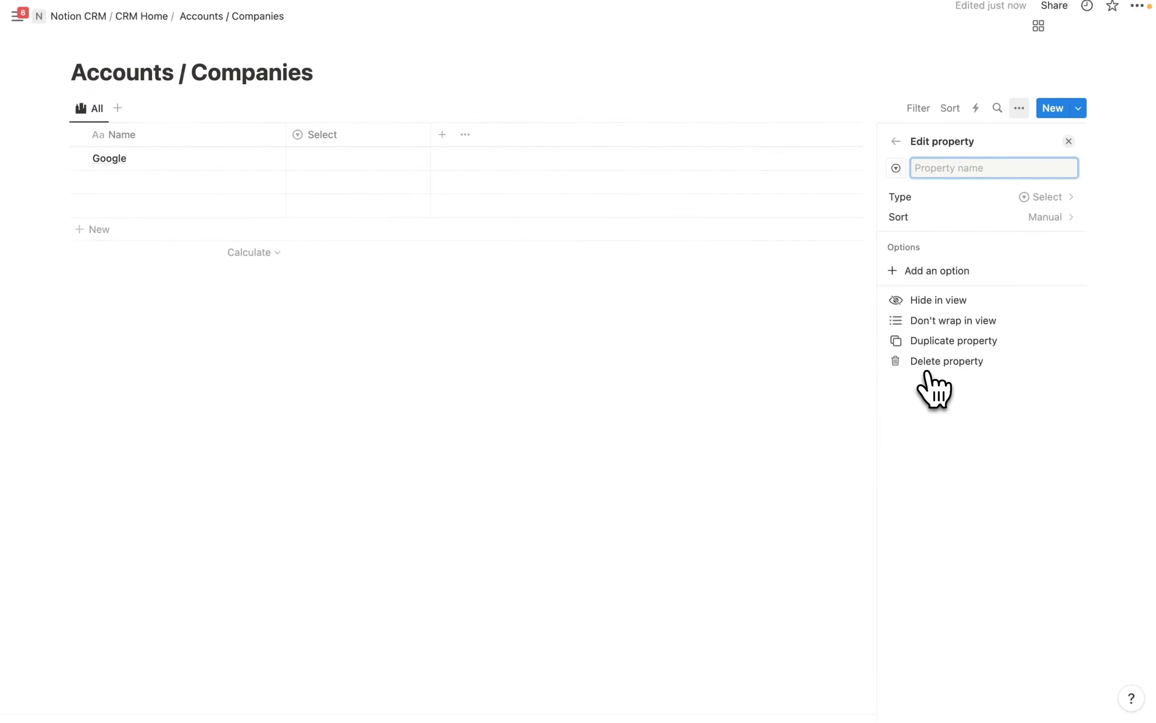
{"action": "type", "text": "Relationship"}
Add the options Prospect, Customer, Partner, Former Customer and Competitor to Relationship.
{"action": "left_click", "coordinate": [919, 271]}
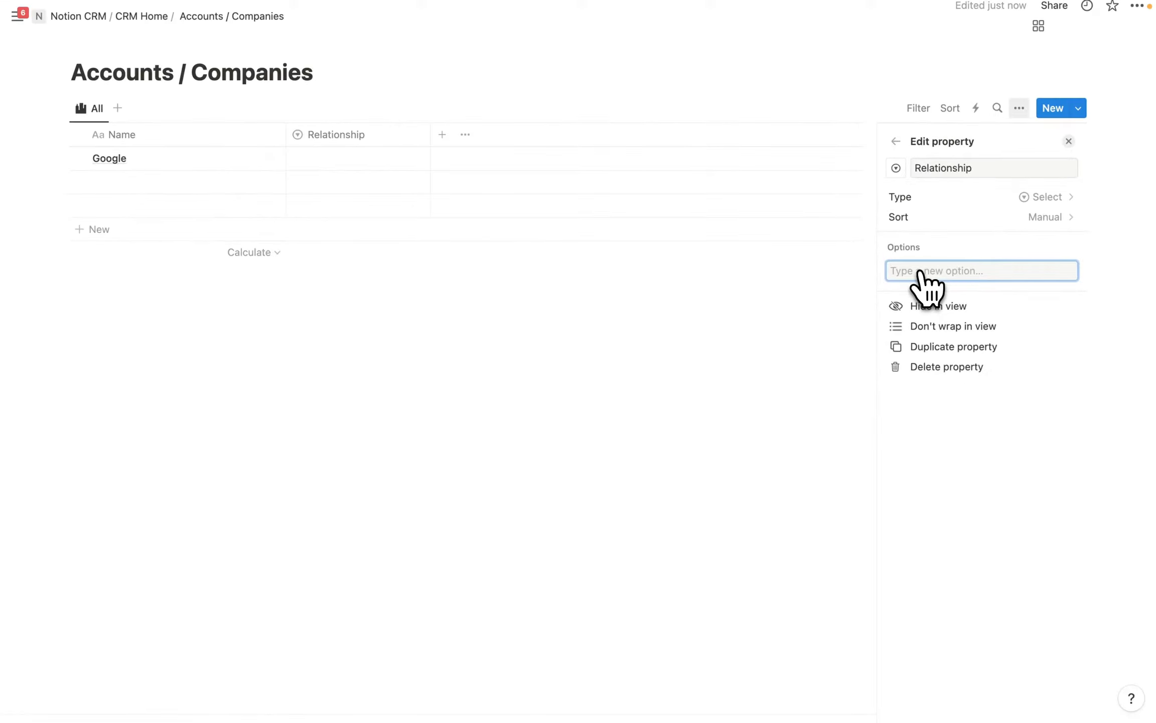
{"action": "type", "text": "Prospect"}
{"action": "key", "text": "Return"}
{"action": "type", "text": "Cust"}
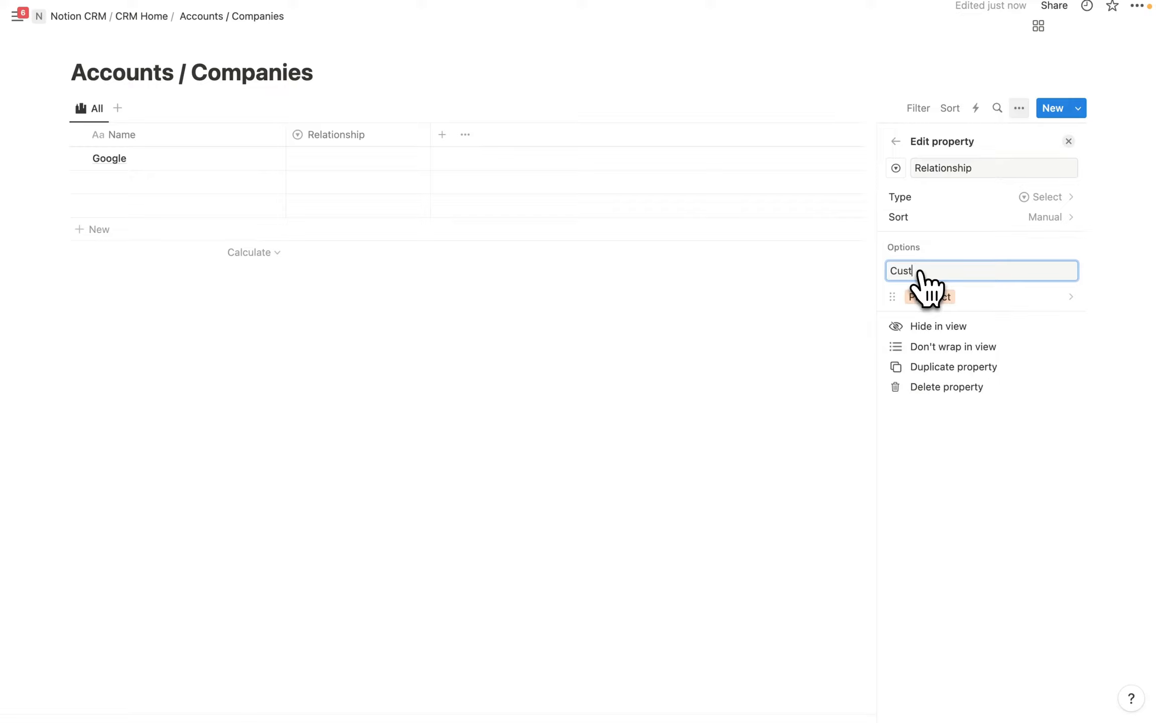
{"action": "type", "text": "omer"}
{"action": "key", "text": "Return"}
{"action": "type", "text": "Partner"}
{"action": "key", "text": "Return"}
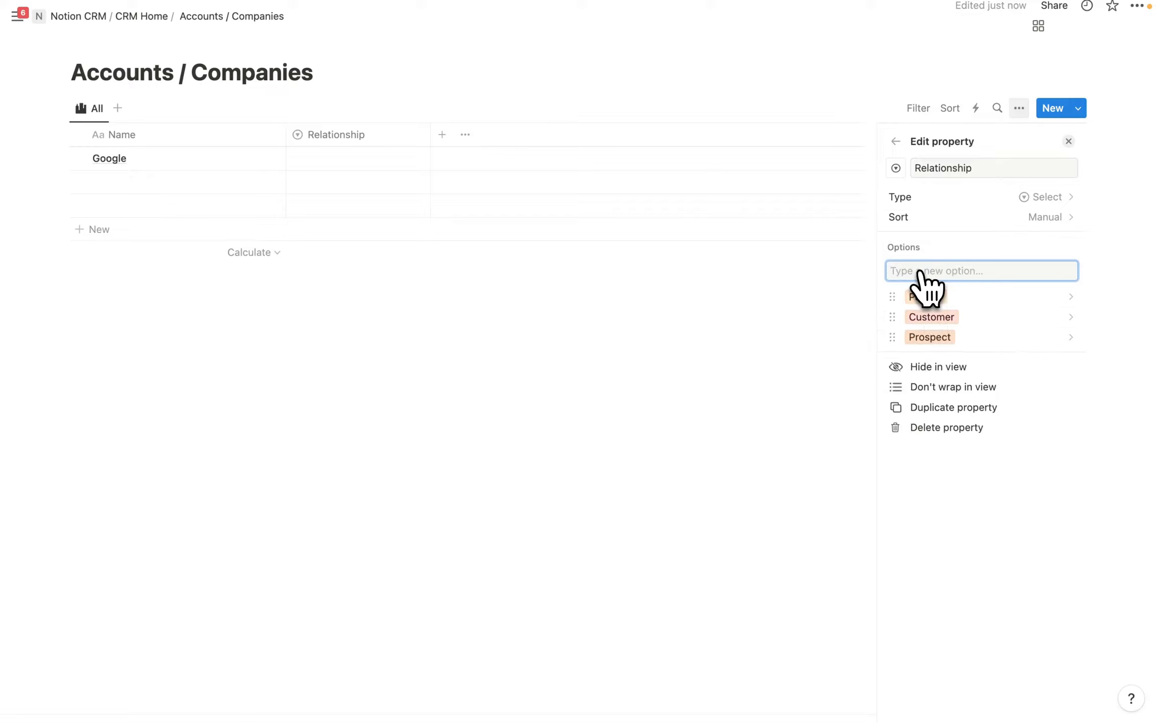
{"action": "type", "text": "Former Customer"}
{"action": "key", "text": "Return"}
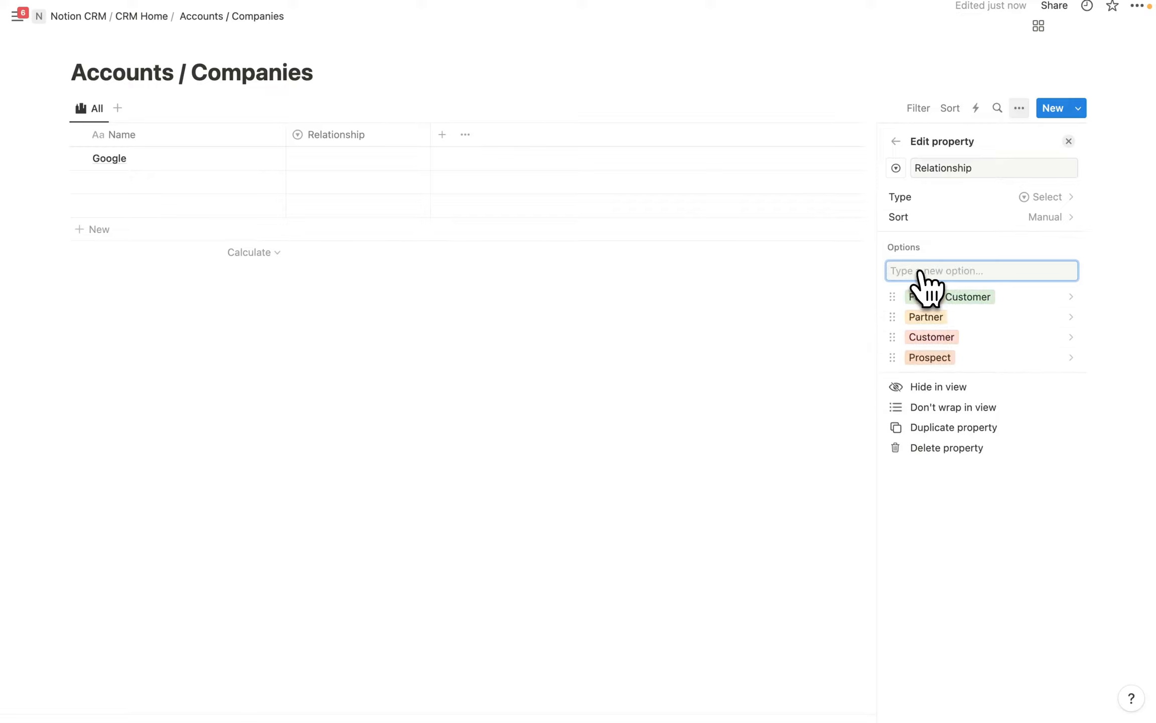
{"action": "type", "text": "Competitor"}
{"action": "key", "text": "Return"}
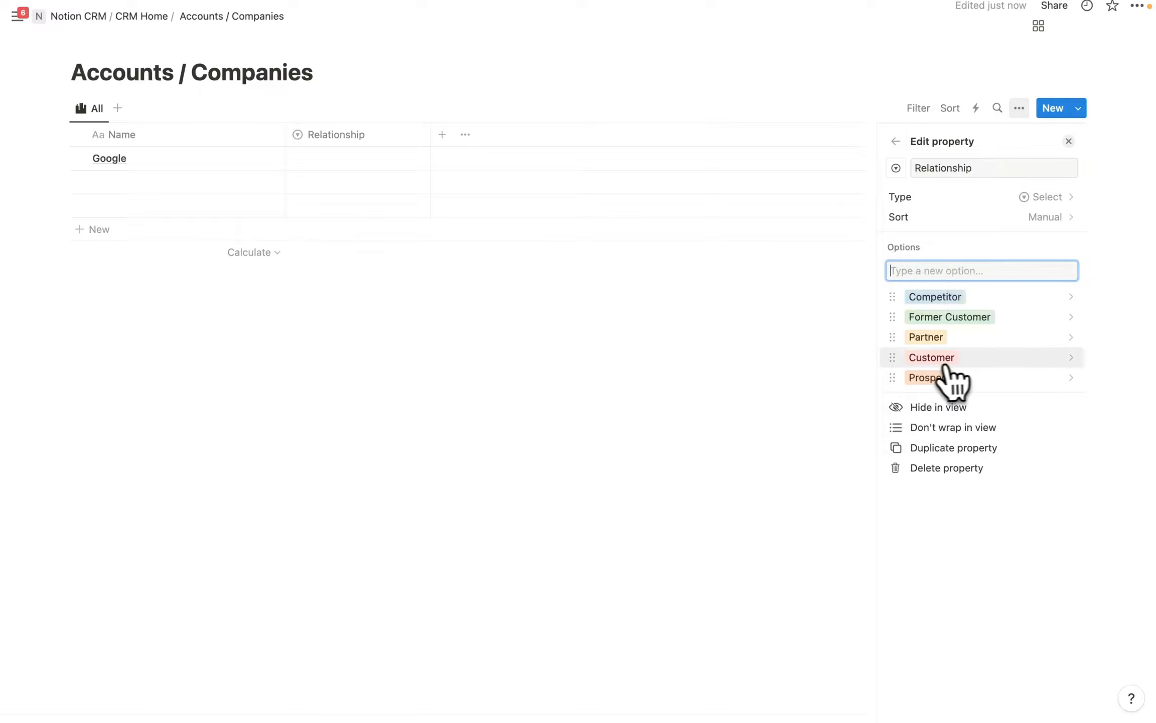
Colour the Customer option light gray and the Partner option purple.
{"action": "left_click", "coordinate": [934, 359]}
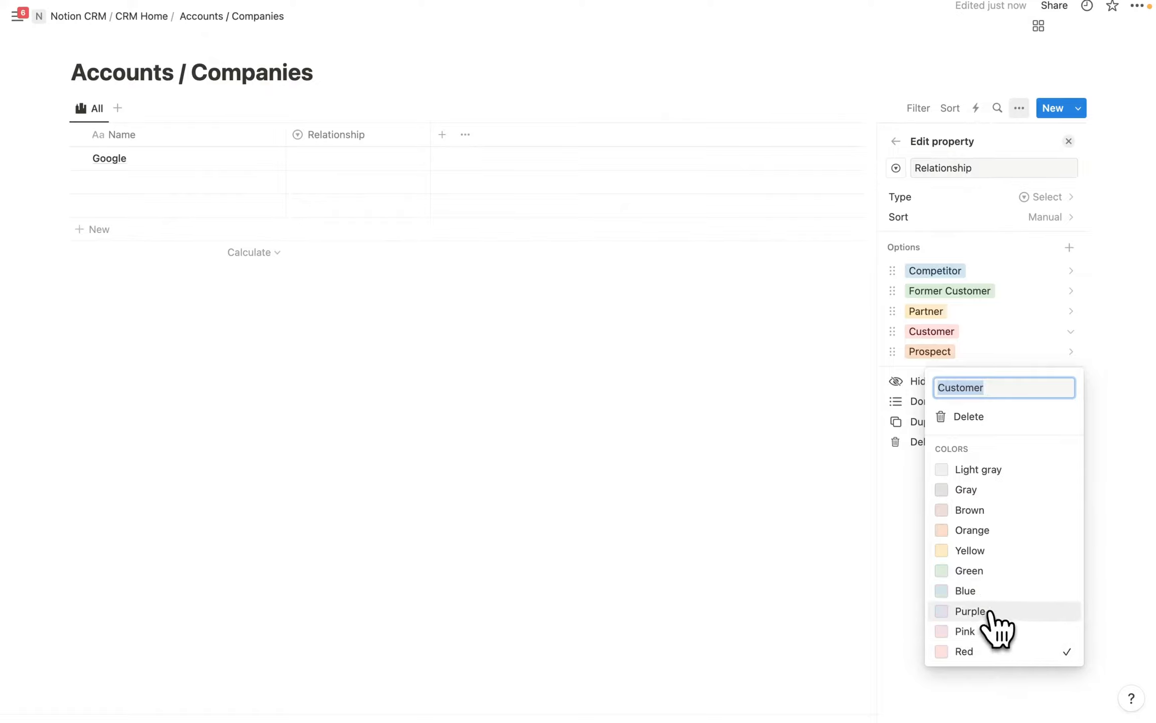
{"action": "left_click", "coordinate": [981, 469]}
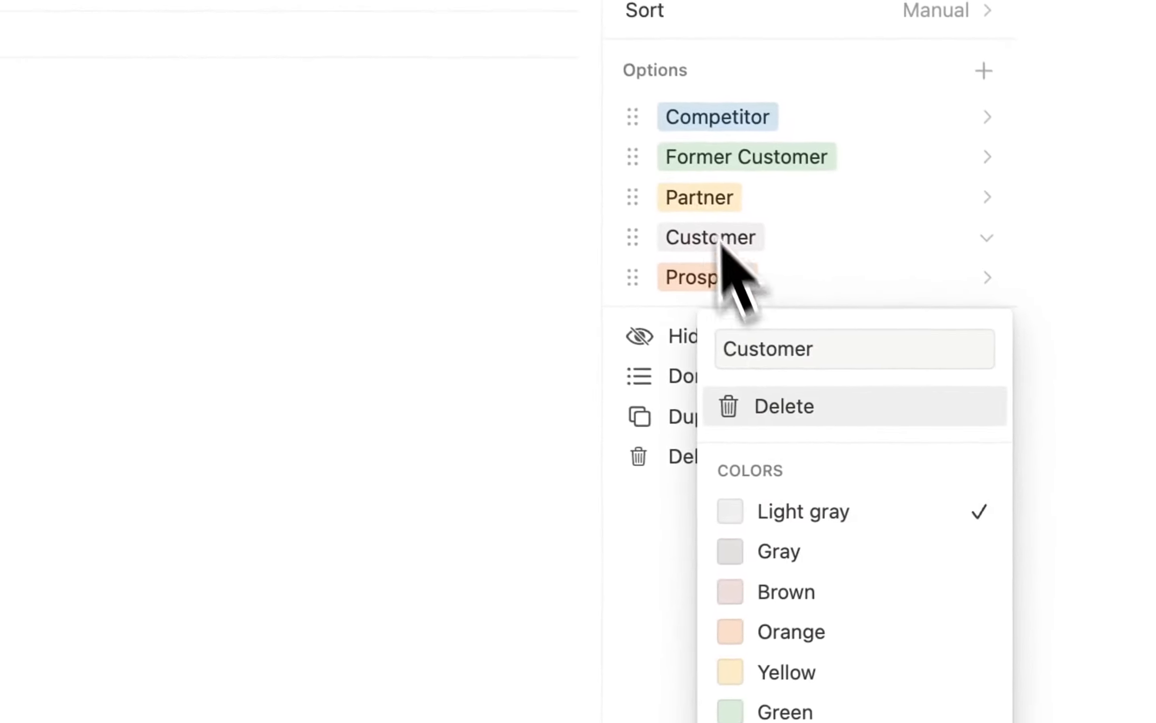
{"action": "left_click", "coordinate": [714, 197]}
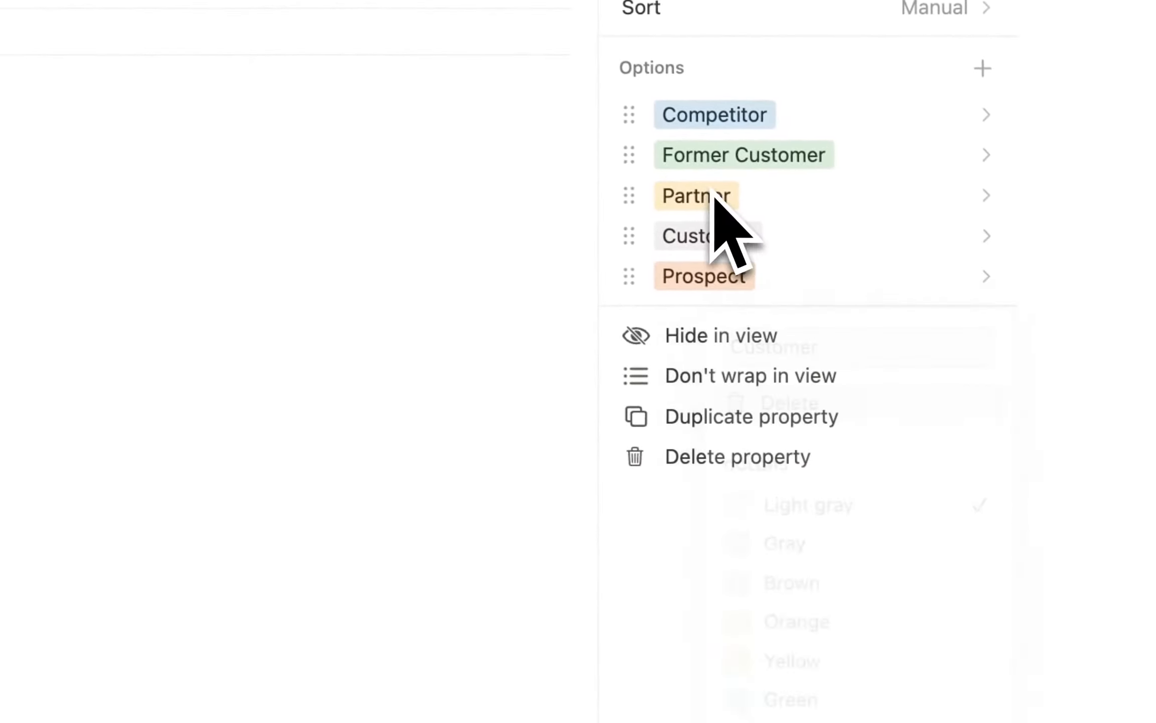
{"action": "left_click", "coordinate": [730, 200]}
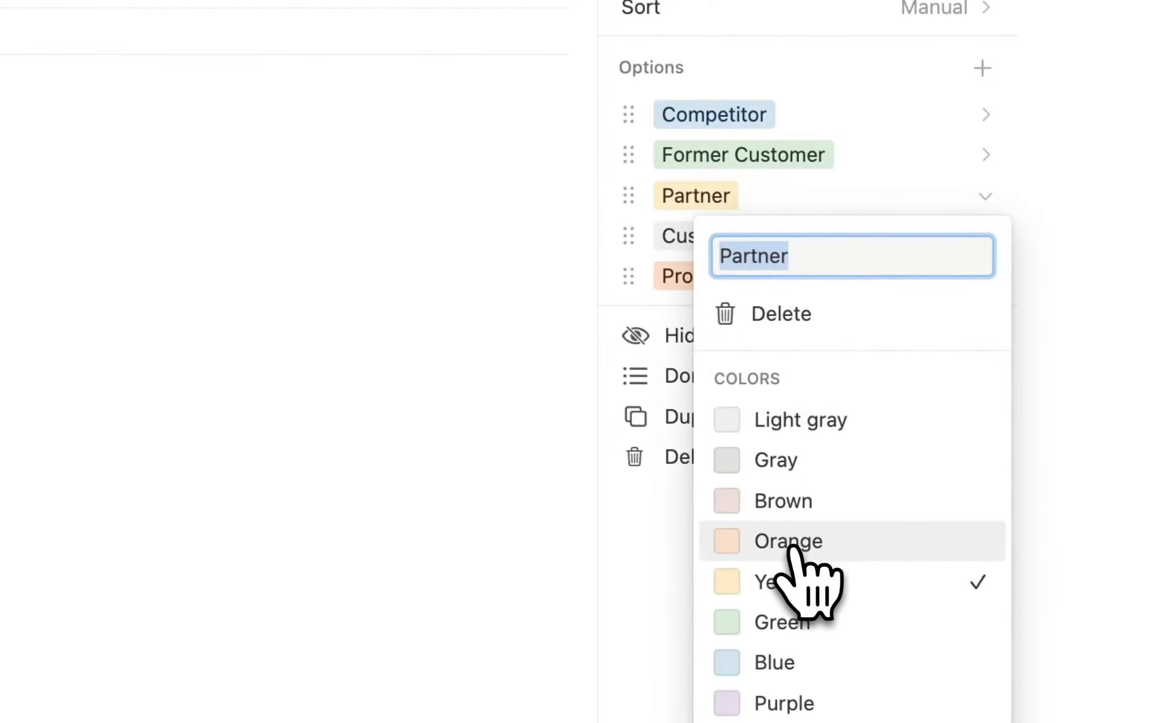
{"action": "left_click", "coordinate": [791, 462]}
{"action": "left_click", "coordinate": [801, 704]}
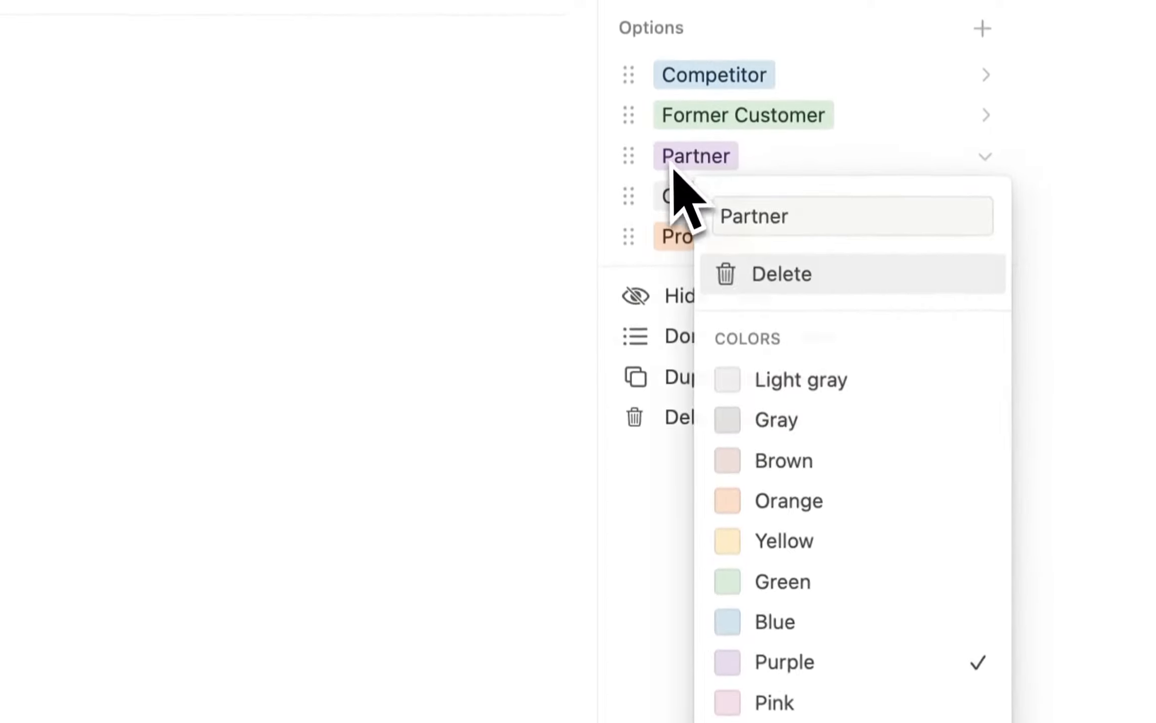
{"action": "left_click", "coordinate": [673, 202]}
Colour the Prospect option green and the Former Customer option red.
{"action": "left_click", "coordinate": [710, 249]}
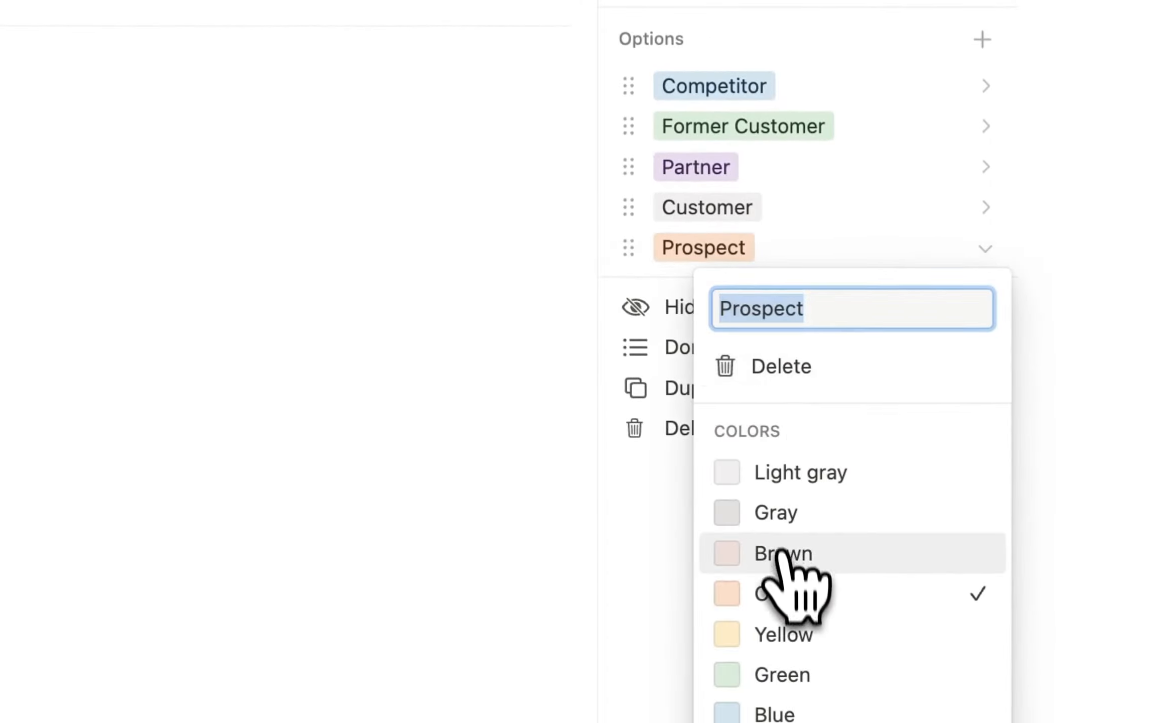
{"action": "left_click", "coordinate": [798, 522]}
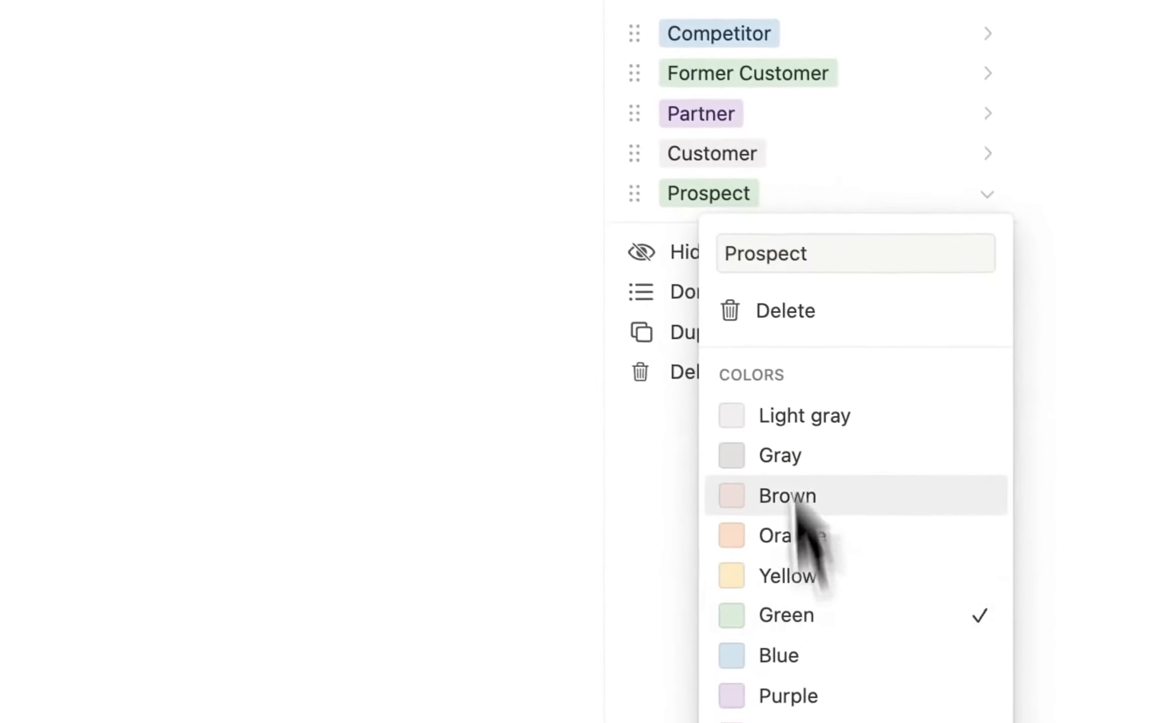
{"action": "left_click", "coordinate": [712, 159]}
{"action": "left_click", "coordinate": [713, 160]}
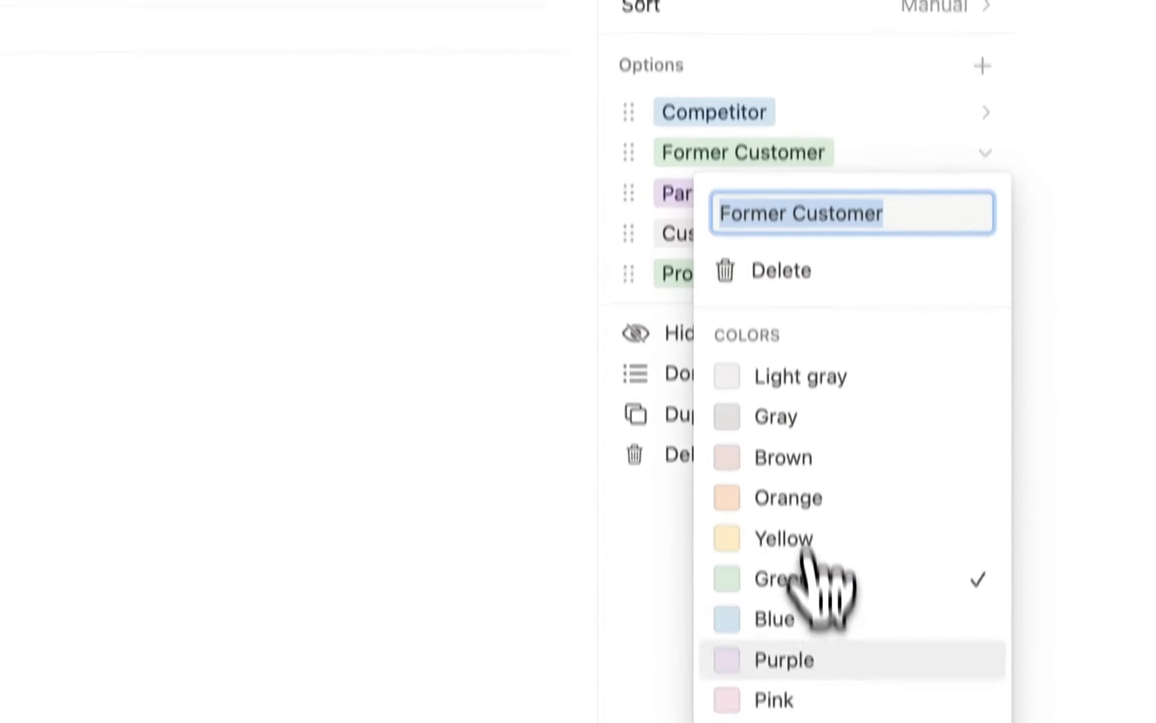
{"action": "left_click", "coordinate": [810, 616]}
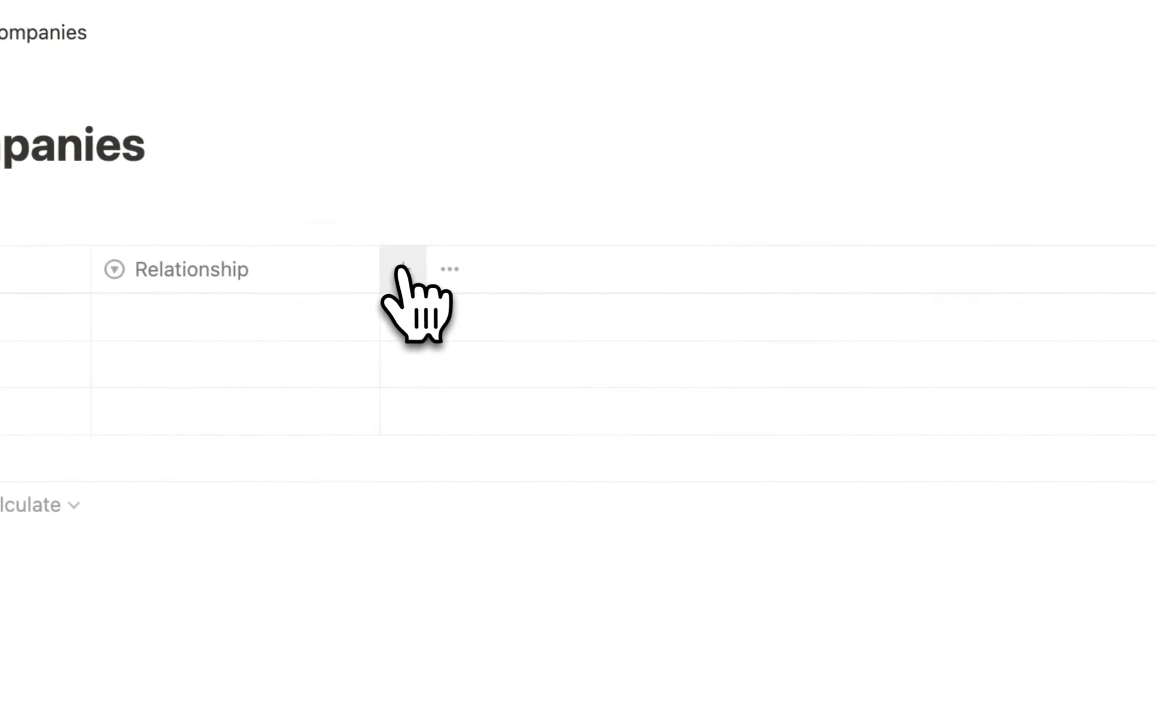
Add a URL property for the company website.
{"action": "left_click", "coordinate": [400, 269]}
{"action": "scroll", "coordinate": [793, 583], "scroll_direction": "down", "scroll_amount": 2}
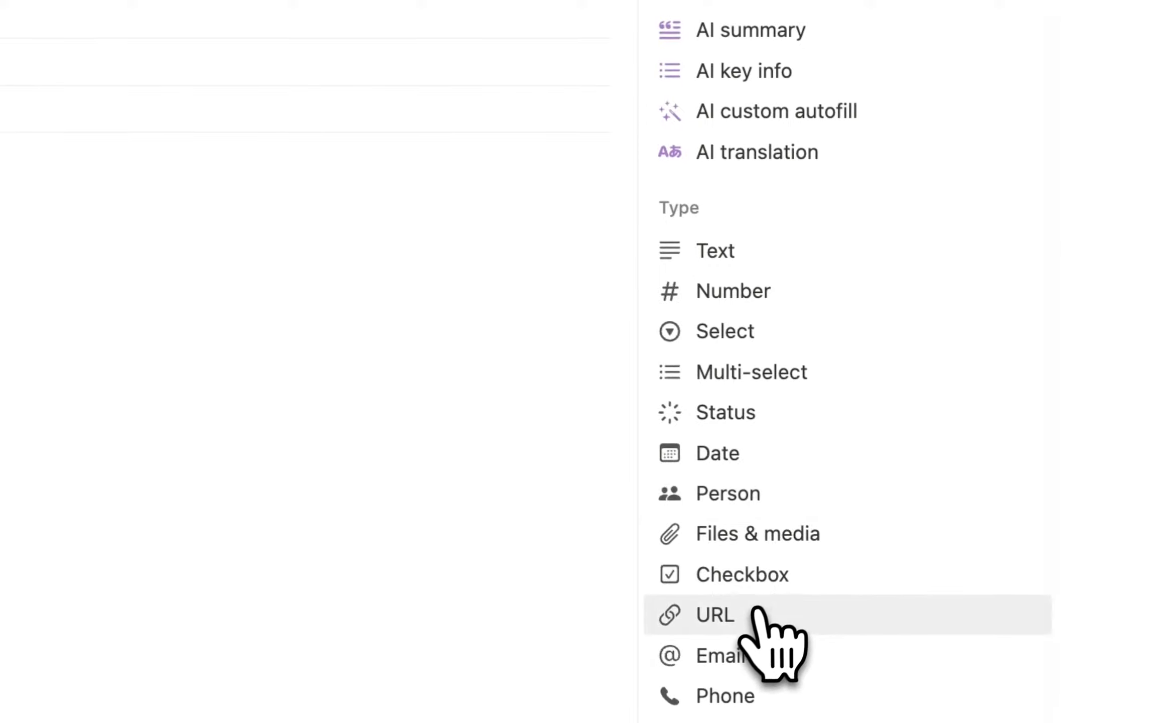
{"action": "left_click", "coordinate": [745, 615]}
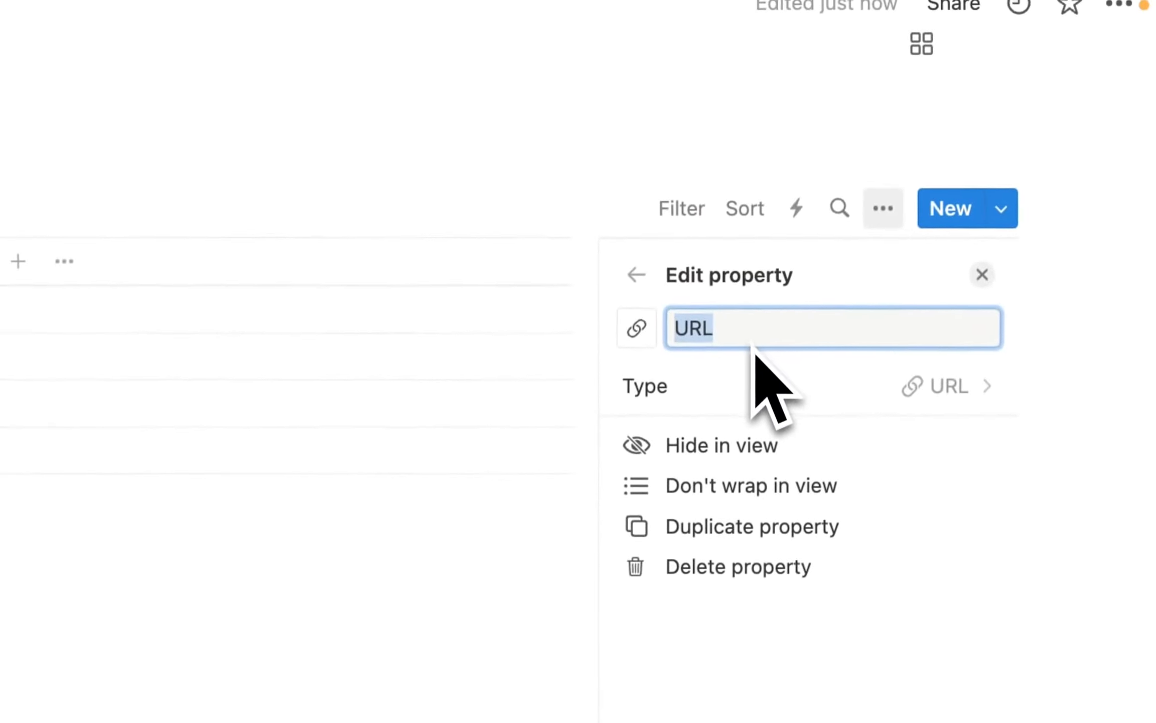
{"action": "key", "text": "BackSpace"}
{"action": "type", "text": "Com"}
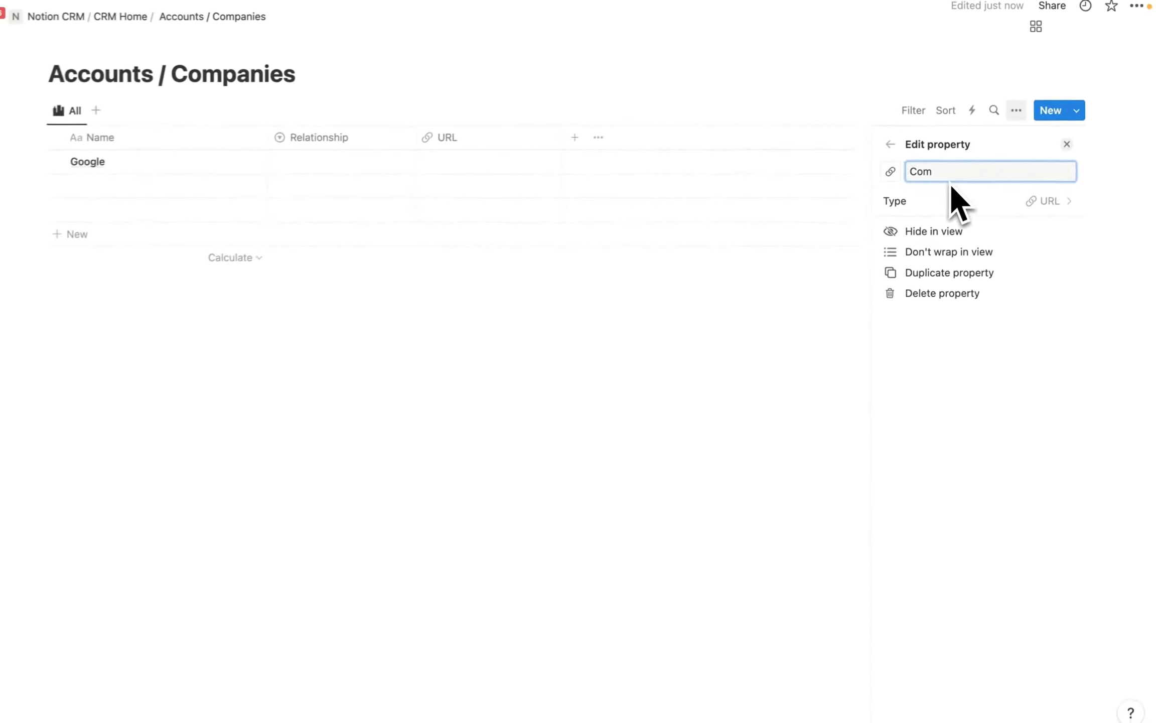
{"action": "key", "text": "BackSpace"}
{"action": "key", "text": "BackSpace"}
{"action": "key", "text": "BackSpace"}
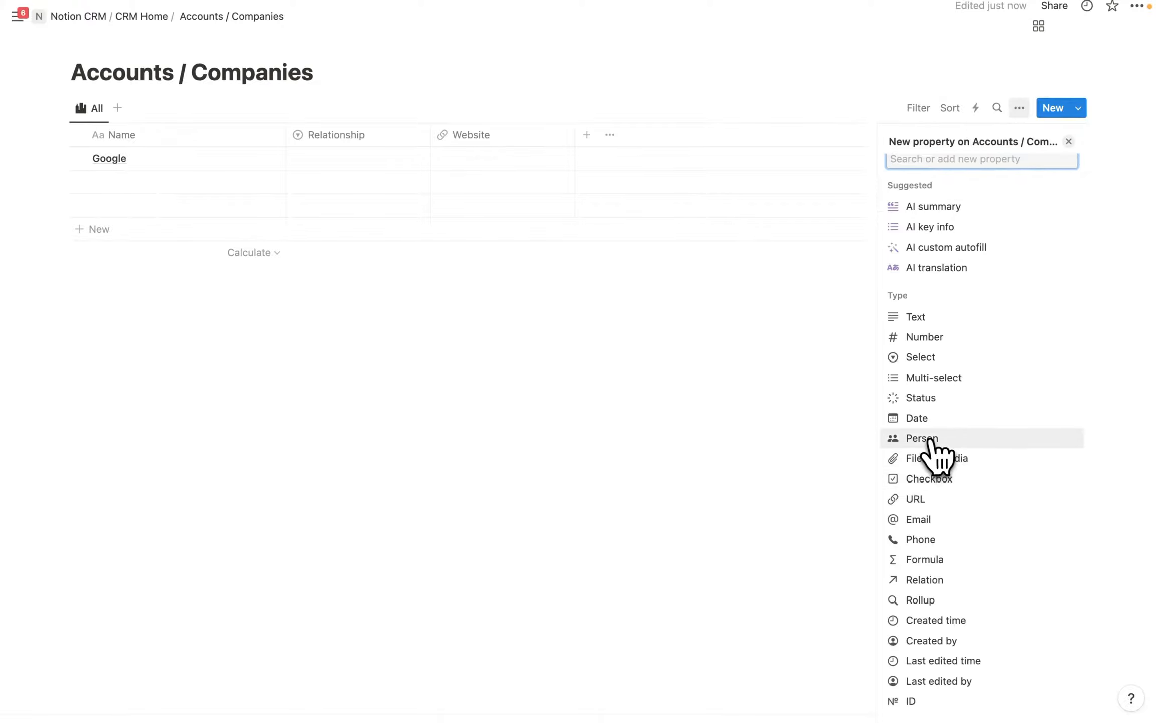
Add a Person property named Owner and move it before Website.
{"action": "left_click", "coordinate": [935, 454]}
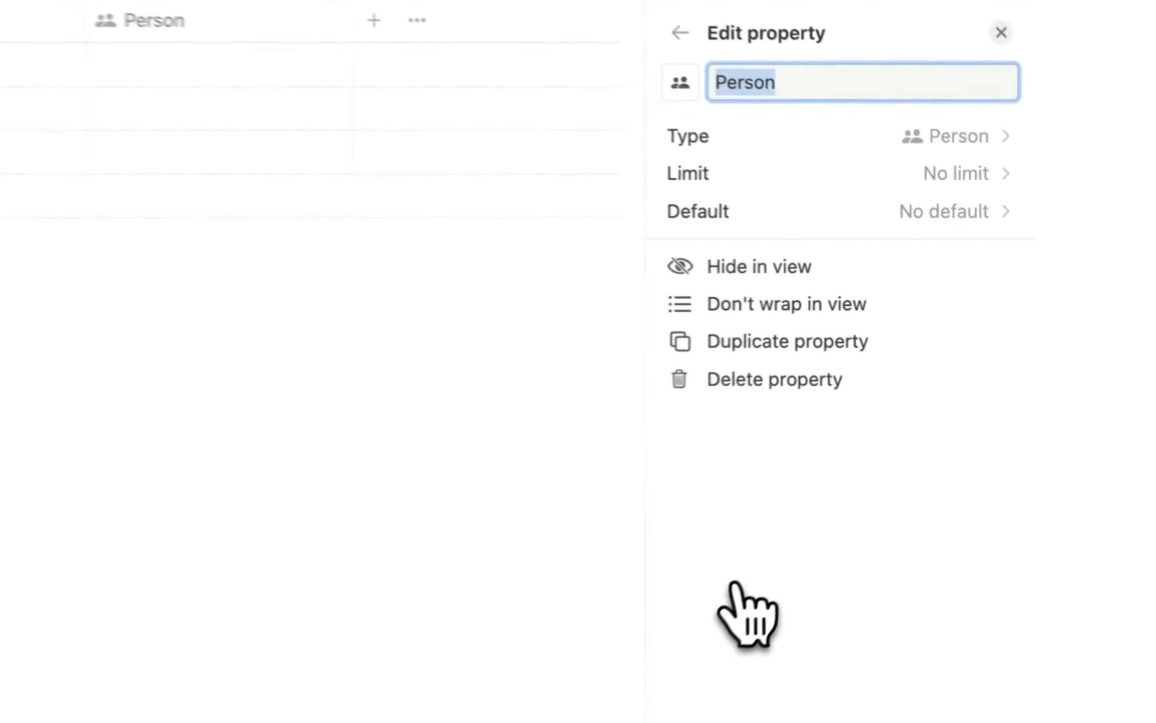
{"action": "left_click", "coordinate": [773, 100]}
{"action": "key", "text": "BackSpace"}
{"action": "key", "text": "BackSpace"}
{"action": "key", "text": "BackSpace"}
{"action": "key", "text": "BackSpace"}
{"action": "key", "text": "BackSpace"}
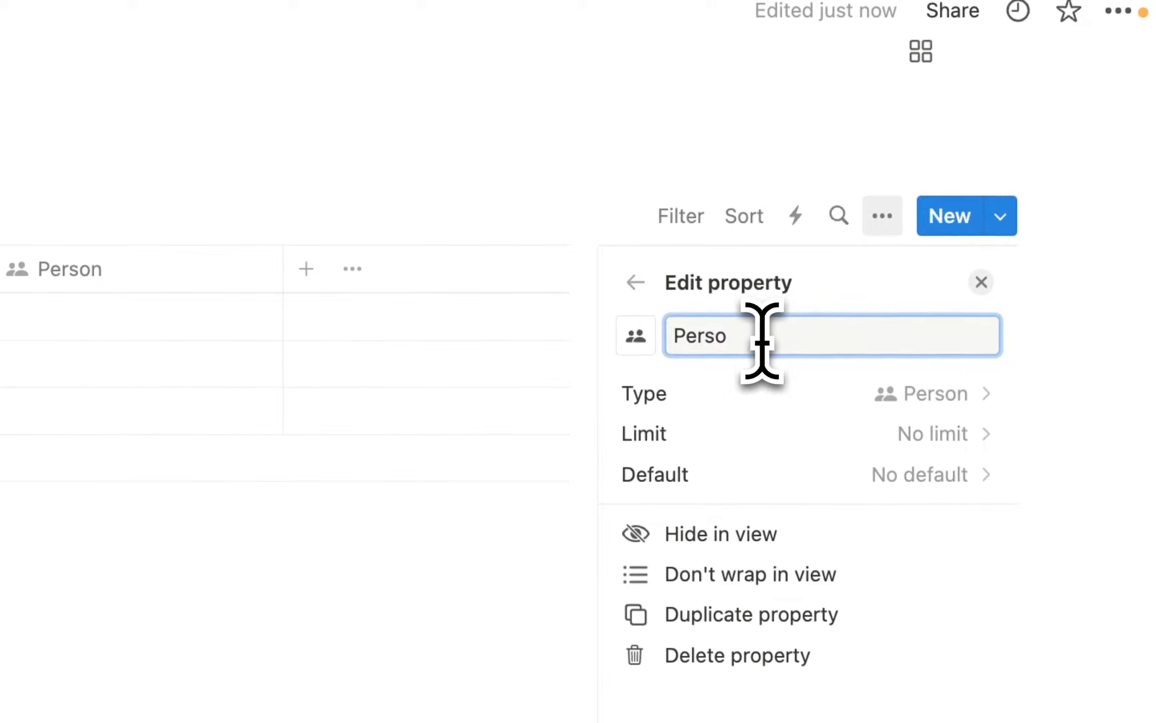
{"action": "type", "text": "Owner"}
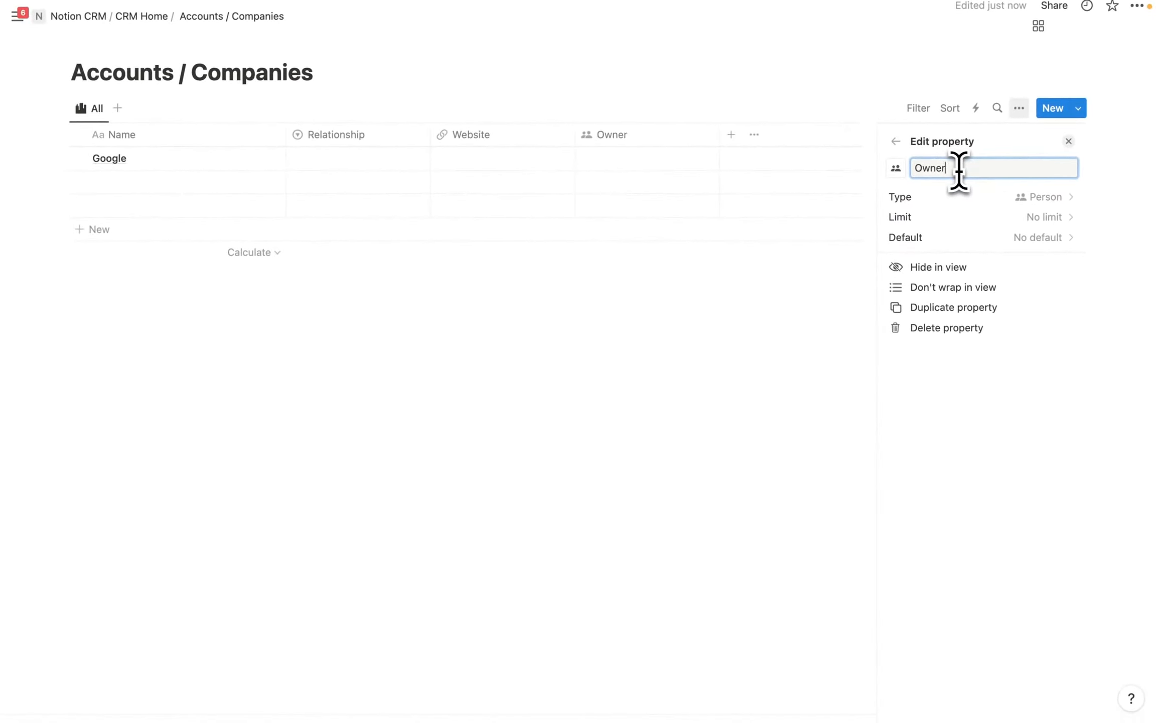
{"action": "left_click_drag", "start_coordinate": [612, 135], "coordinate": [358, 135]}
{"action": "left_click", "coordinate": [648, 158]}
{"action": "type", "text": "www.google.com"}
{"action": "key", "text": "Return"}
Add a Number property named Employee #.
{"action": "left_click", "coordinate": [731, 135]}
{"action": "left_click", "coordinate": [929, 217]}
{"action": "left_click_drag", "start_coordinate": [949, 168], "coordinate": [906, 167]}
{"action": "type", "text": "N"}
{"action": "type", "text": "Employee #"}
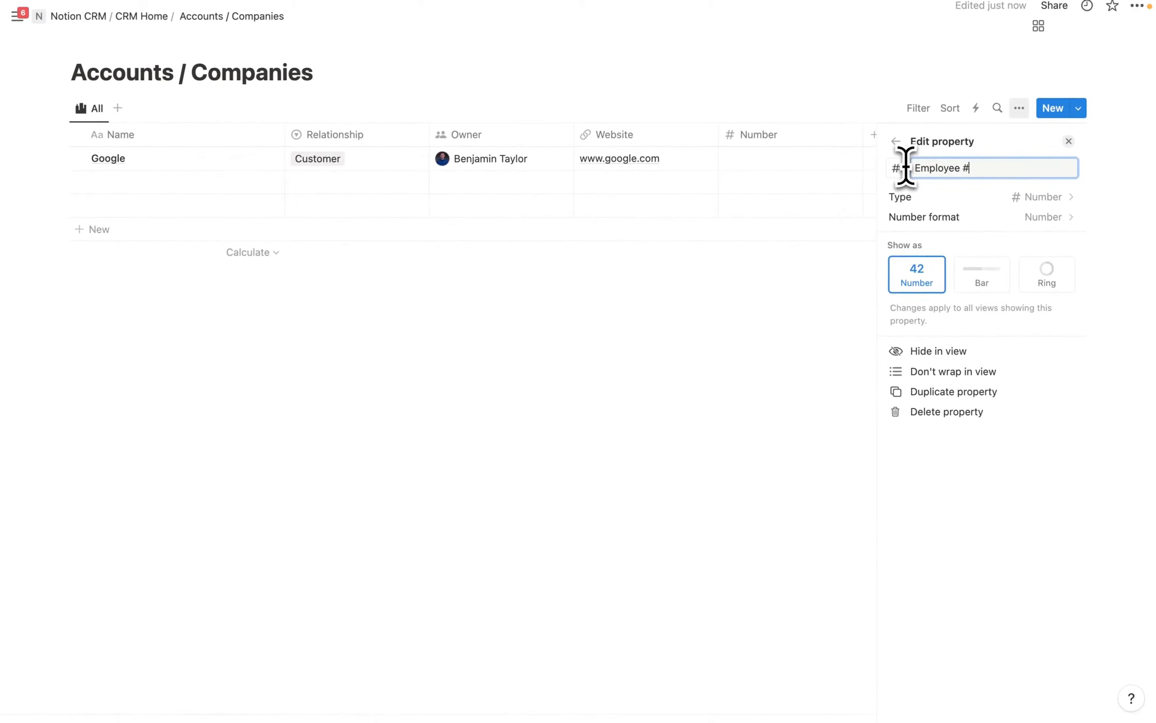
{"action": "left_click", "coordinate": [821, 315]}
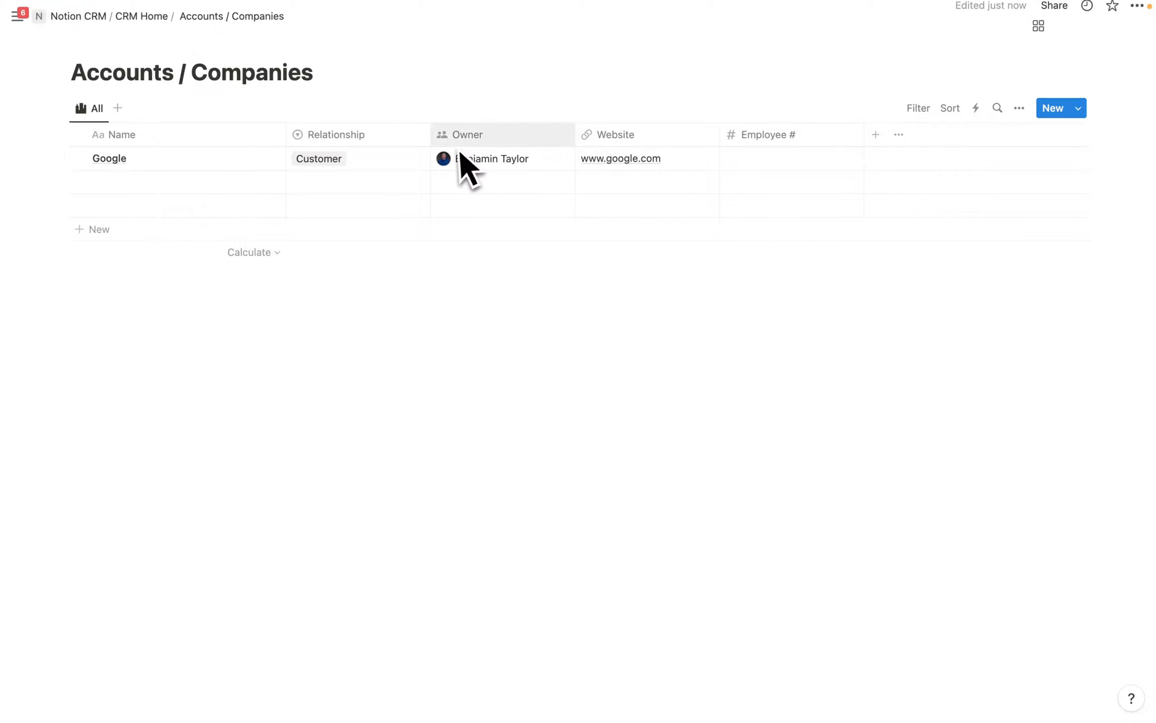
Freeze the Accounts / Companies table's columns through the Owner column.
{"action": "left_click", "coordinate": [394, 136]}
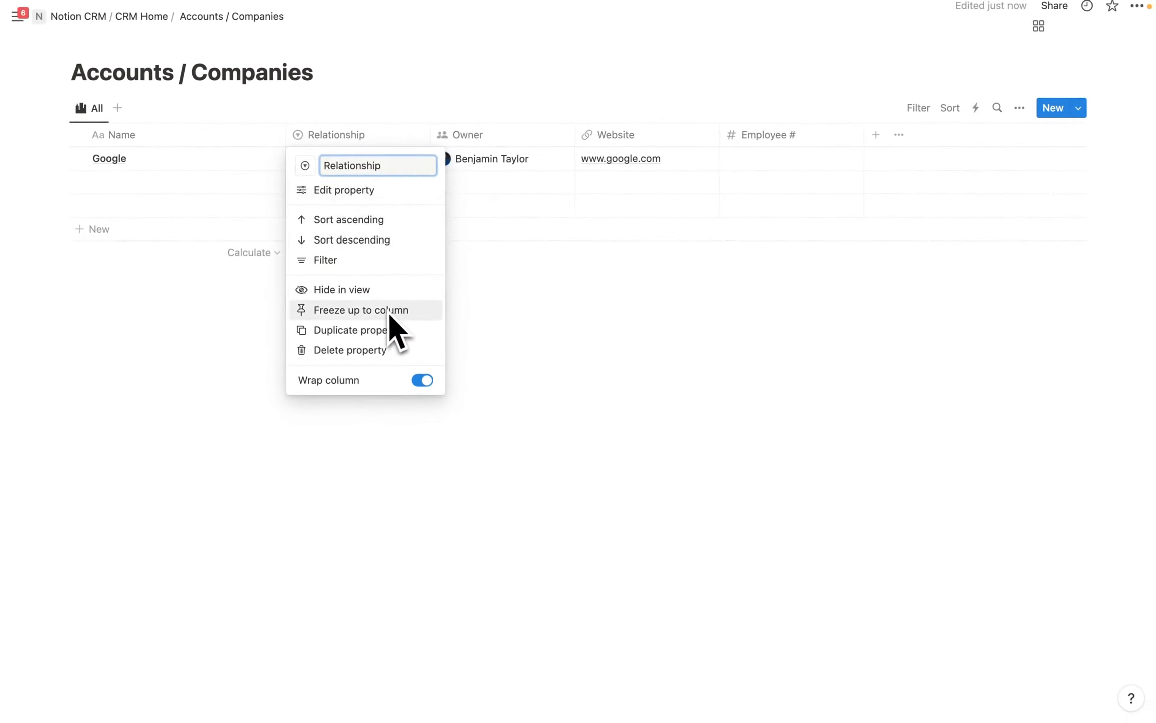
{"action": "left_click", "coordinate": [504, 137]}
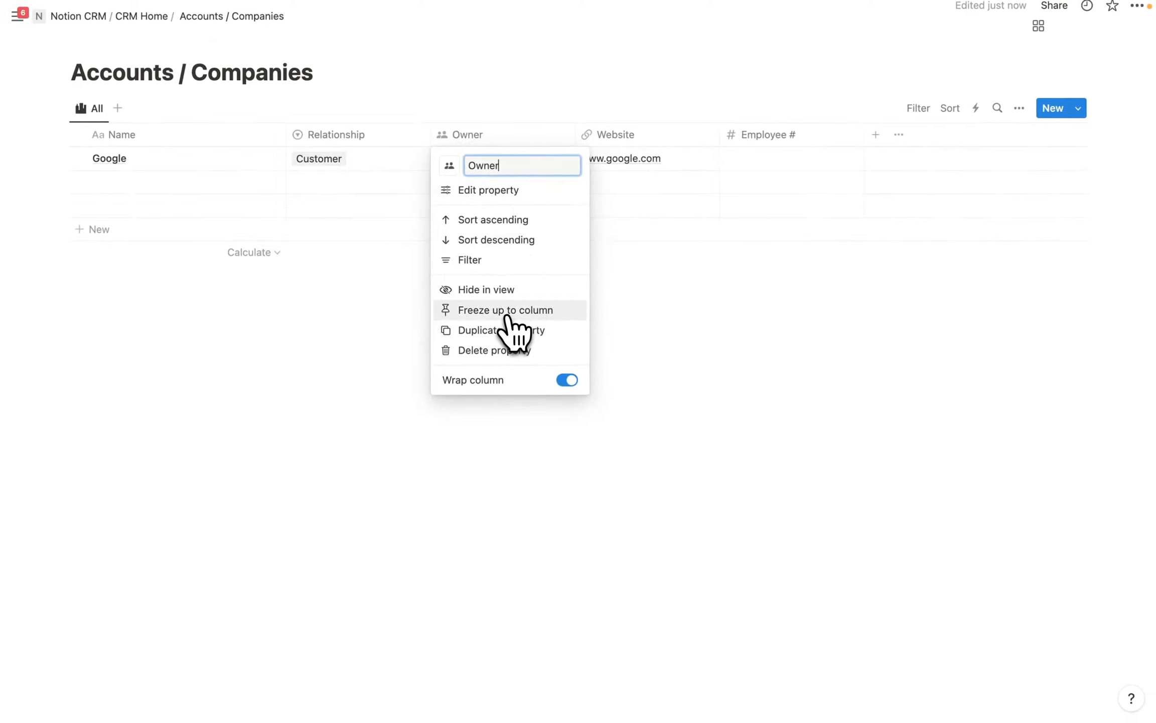
{"action": "left_click", "coordinate": [508, 314]}
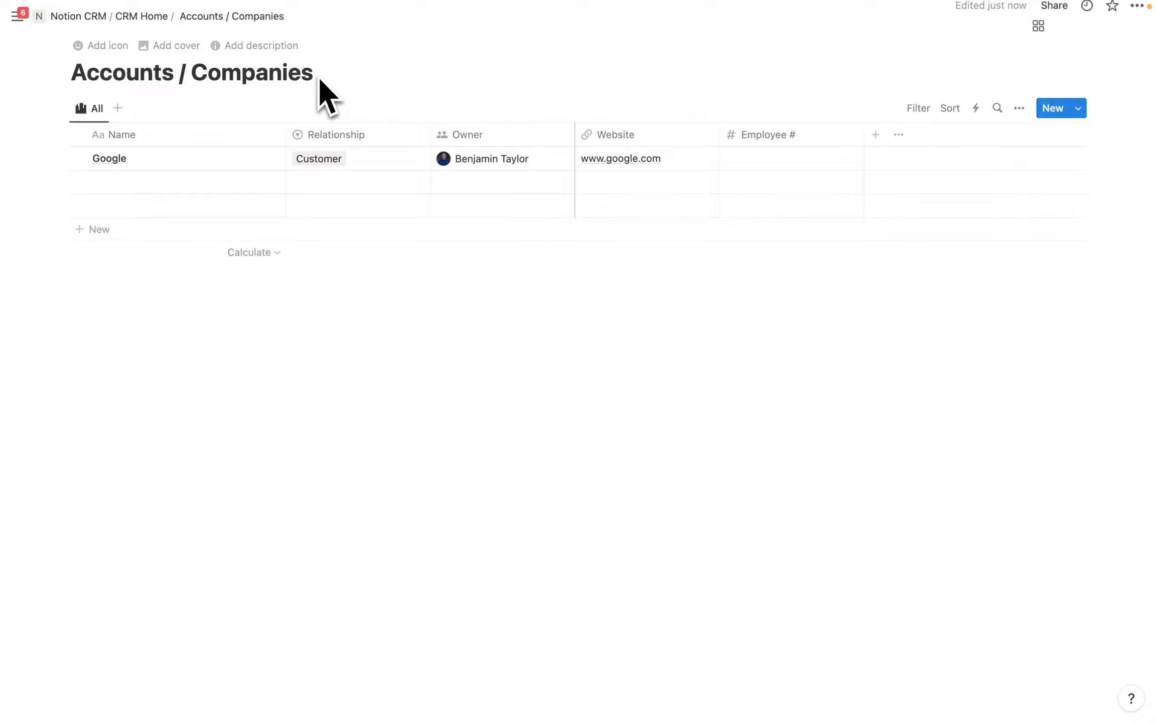
Add a 'Contacts / People' sub-page below Accounts / Companies in CRM Home and make it a table.
{"action": "left_click", "coordinate": [150, 20]}
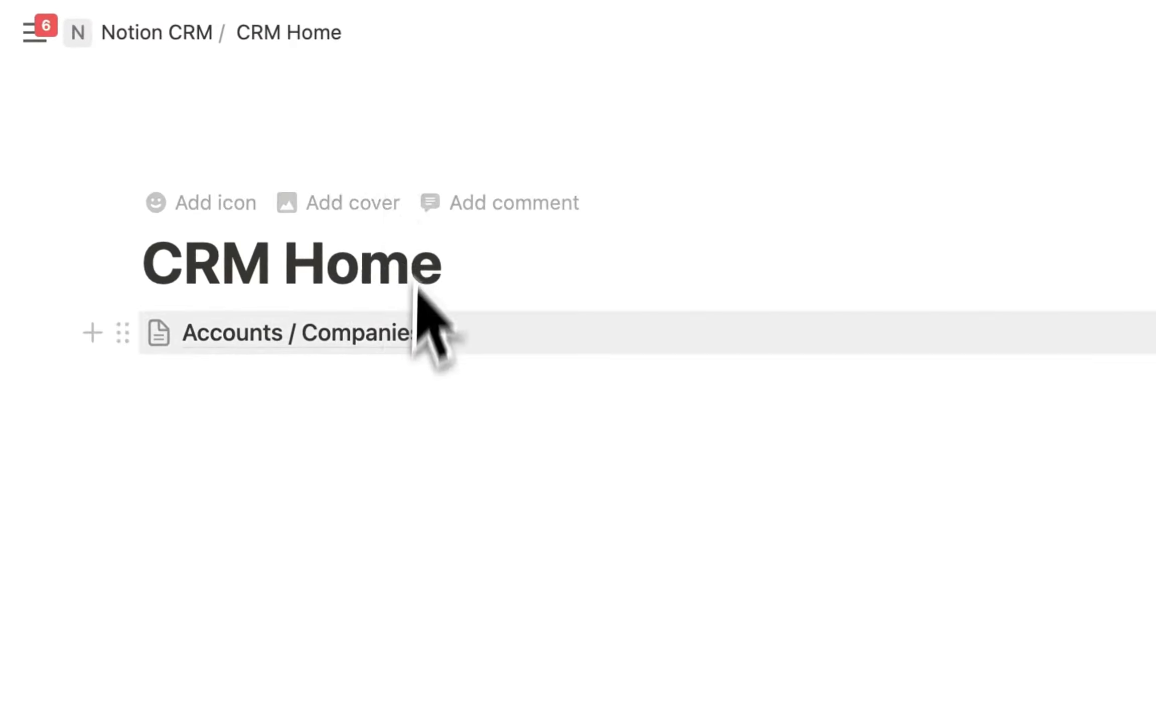
{"action": "left_click", "coordinate": [284, 381]}
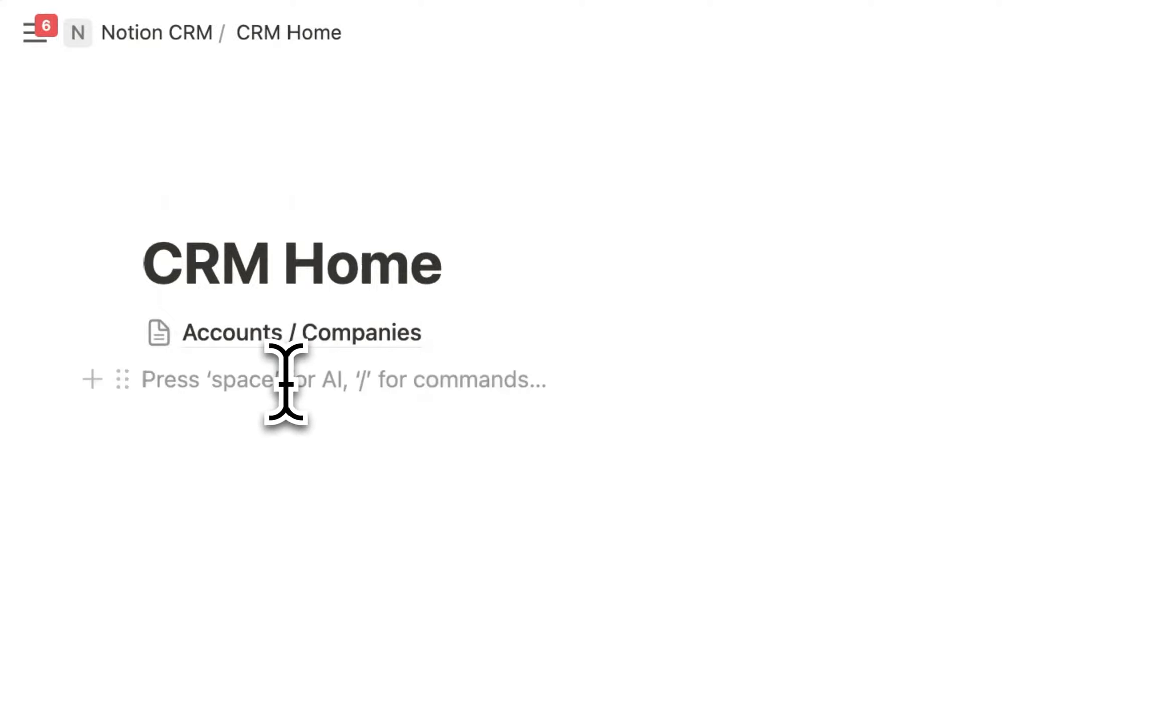
{"action": "type", "text": "/page"}
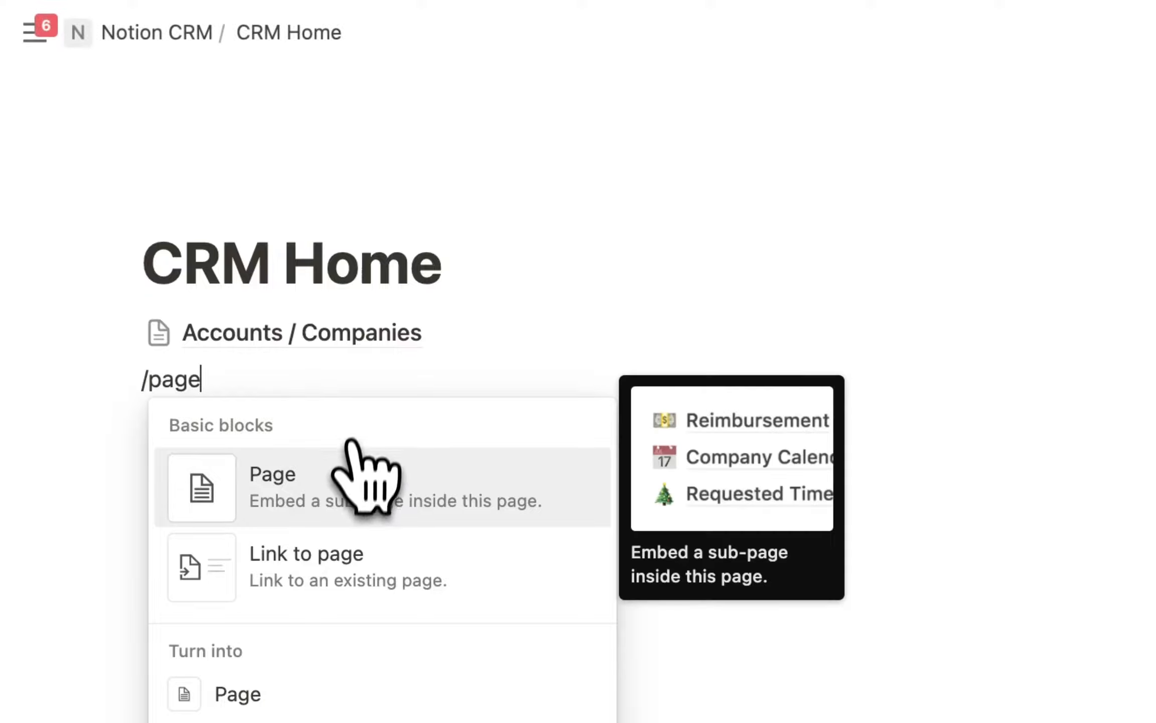
{"action": "left_click", "coordinate": [331, 480]}
{"action": "type", "text": "Contacts / "}
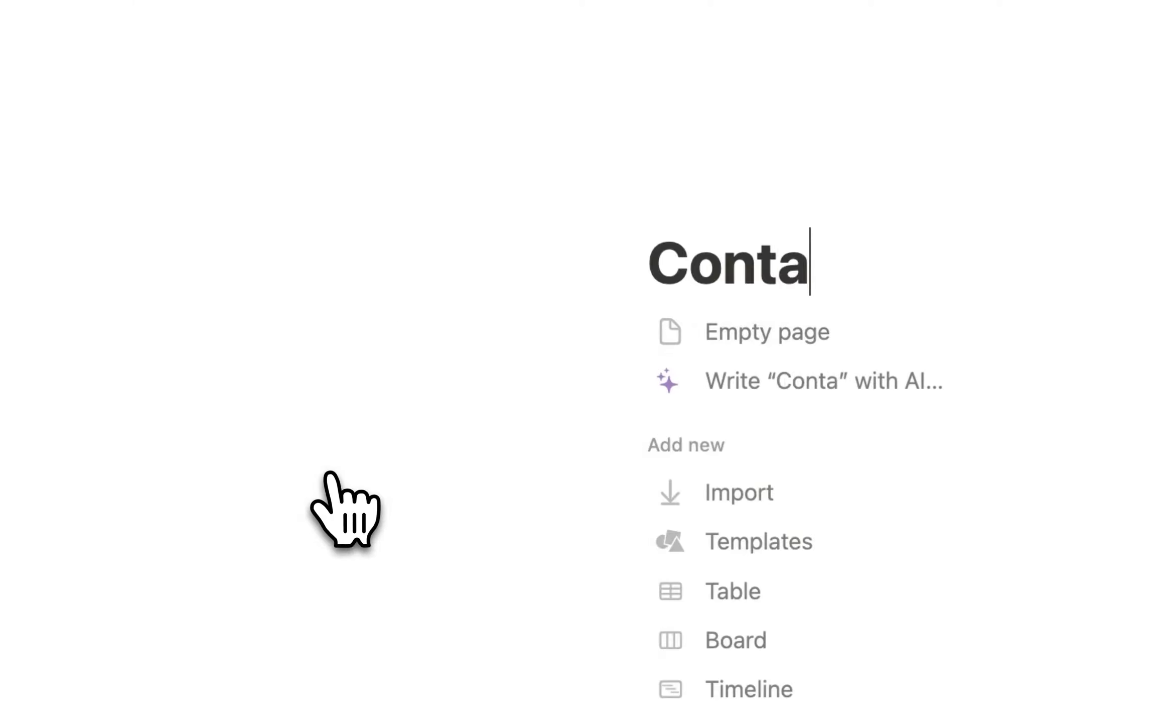
{"action": "type", "text": "People"}
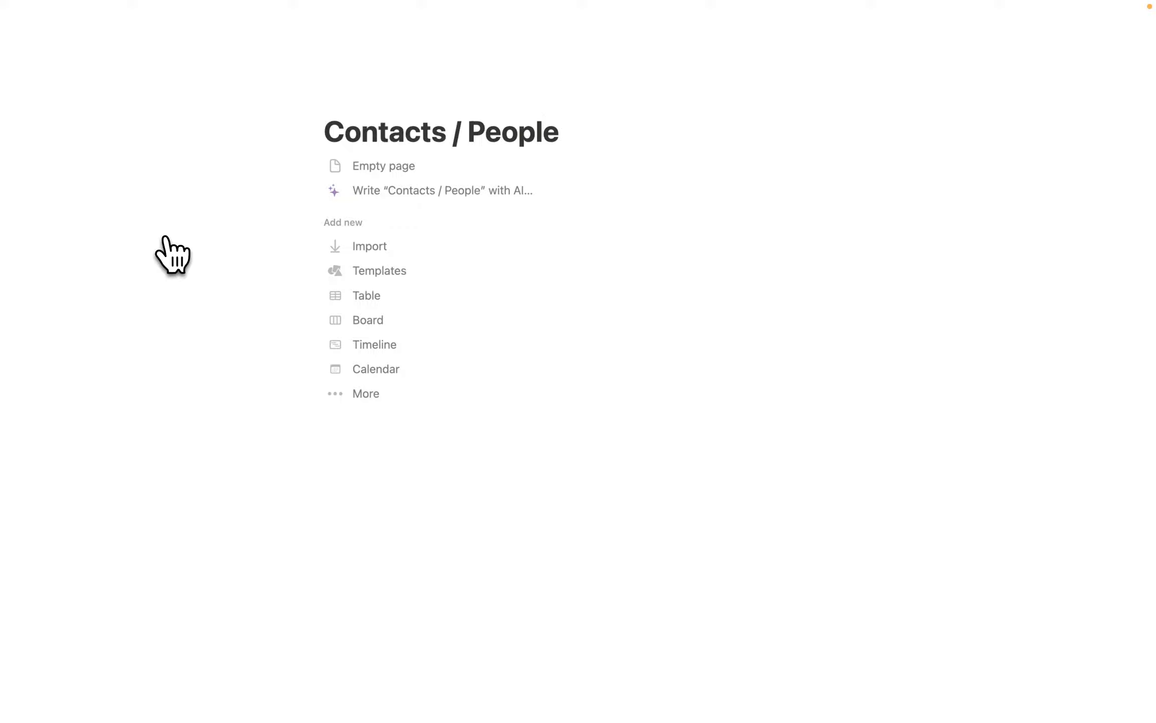
{"action": "left_click", "coordinate": [369, 299]}
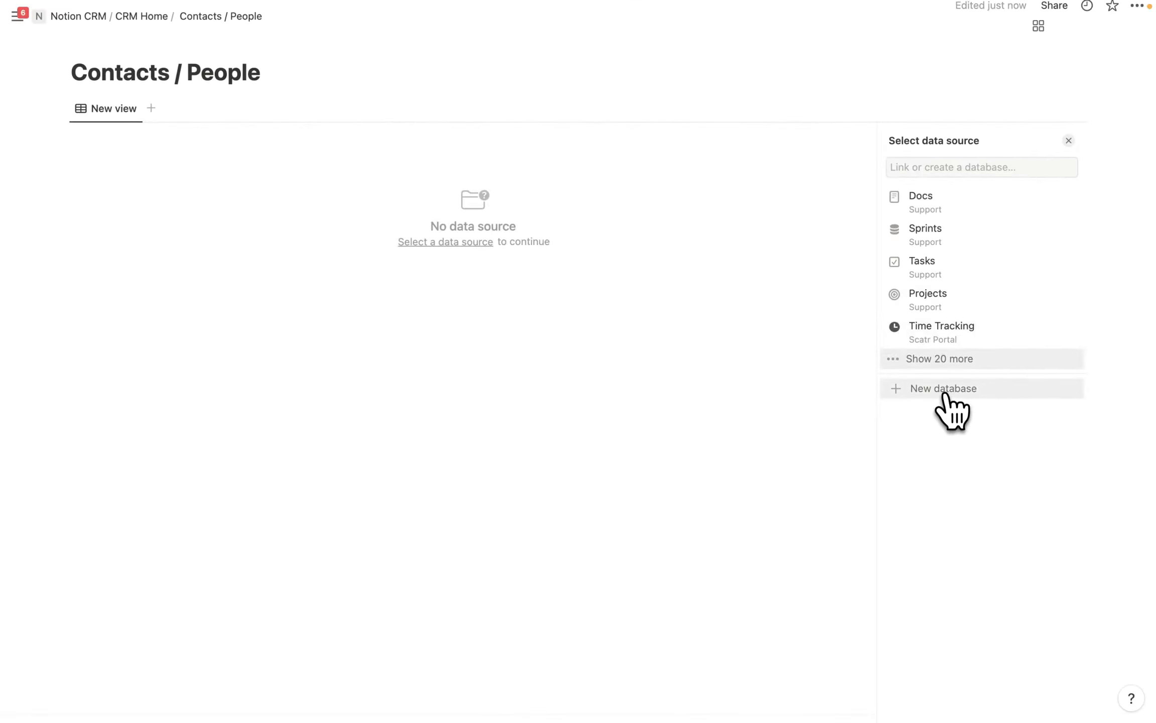
Create a new database for the table and delete its Tags property.
{"action": "left_click", "coordinate": [945, 394]}
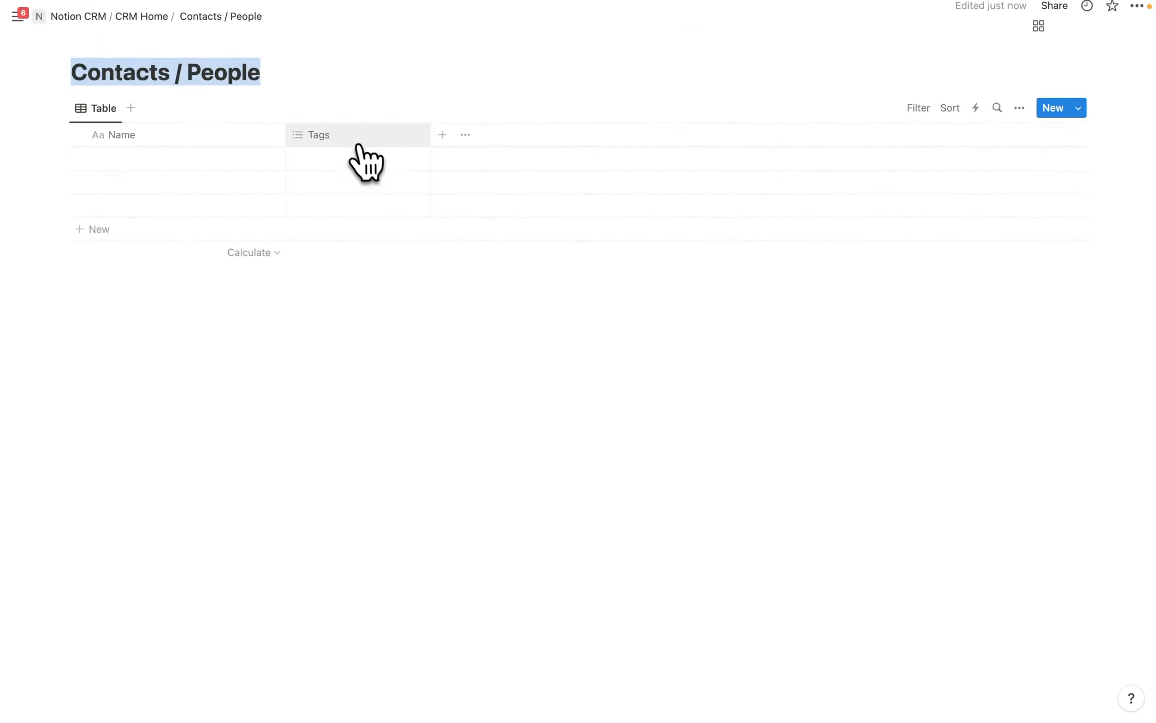
{"action": "left_click", "coordinate": [359, 135]}
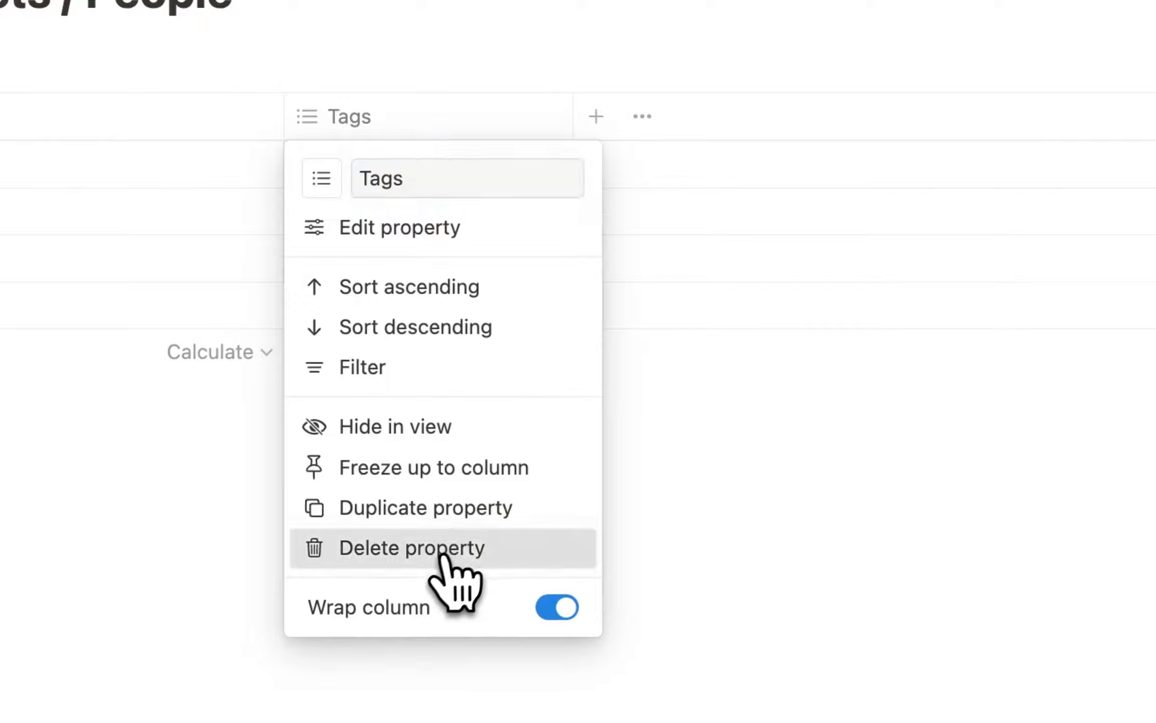
{"action": "left_click", "coordinate": [443, 552]}
{"action": "left_click", "coordinate": [859, 583]}
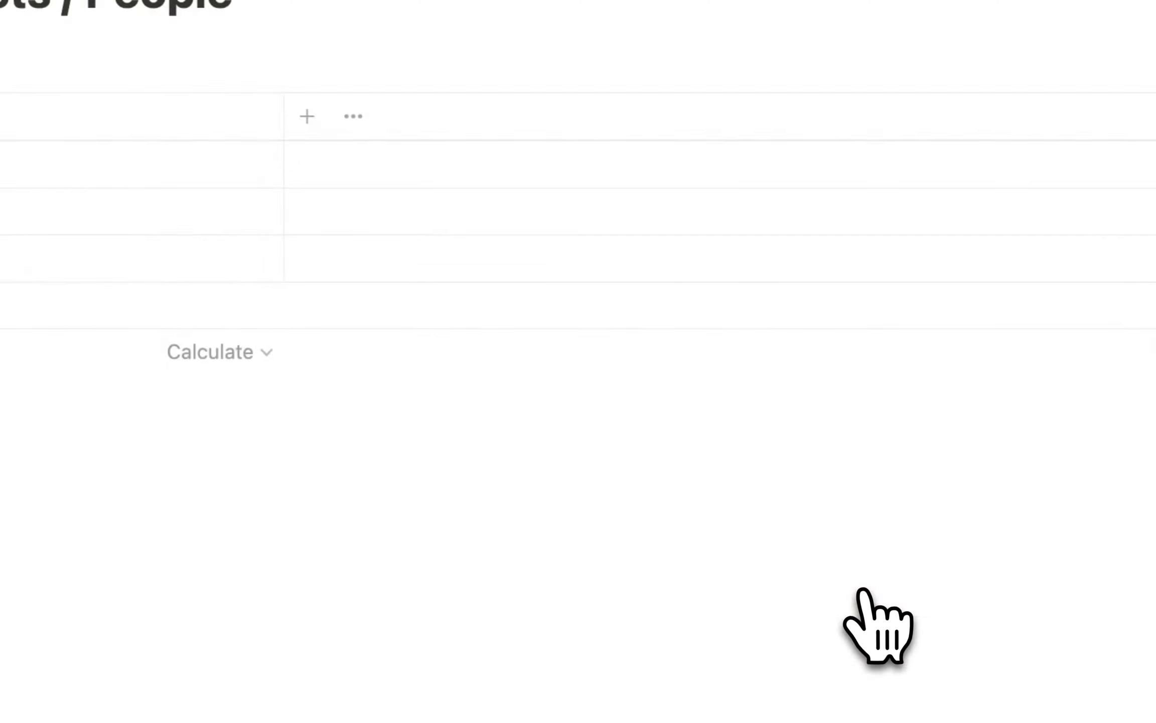
Rename the table view to All and give it a person icon.
{"action": "left_click", "coordinate": [165, 216]}
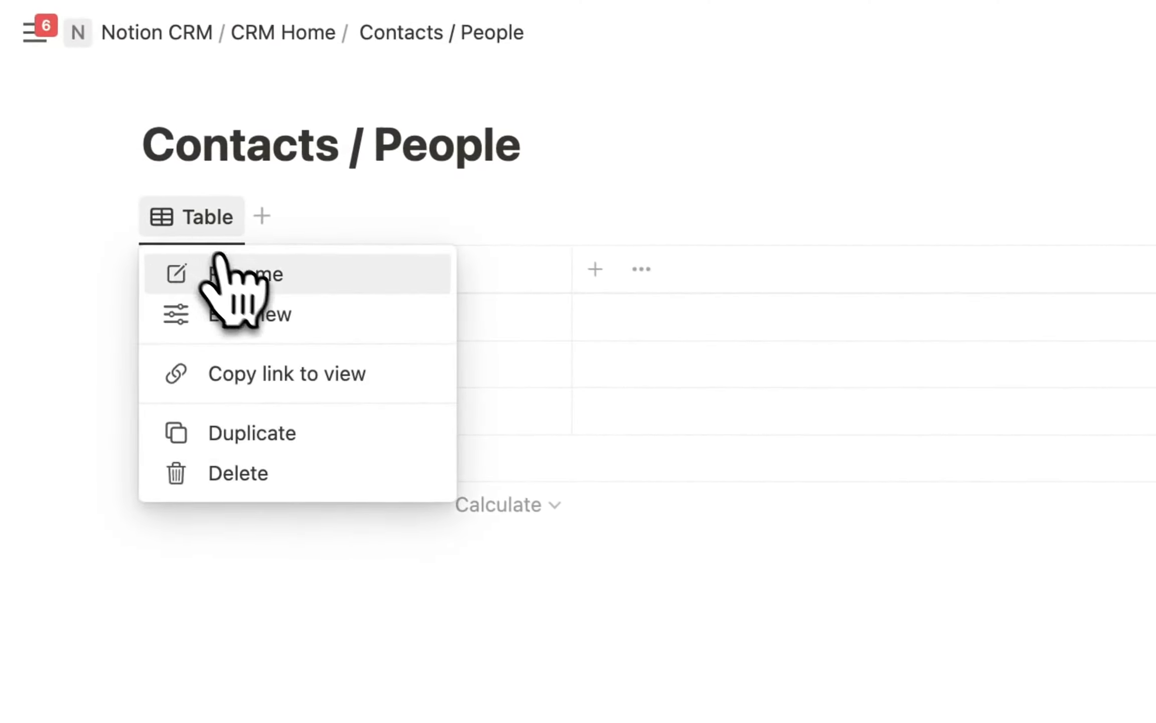
{"action": "left_click", "coordinate": [227, 266]}
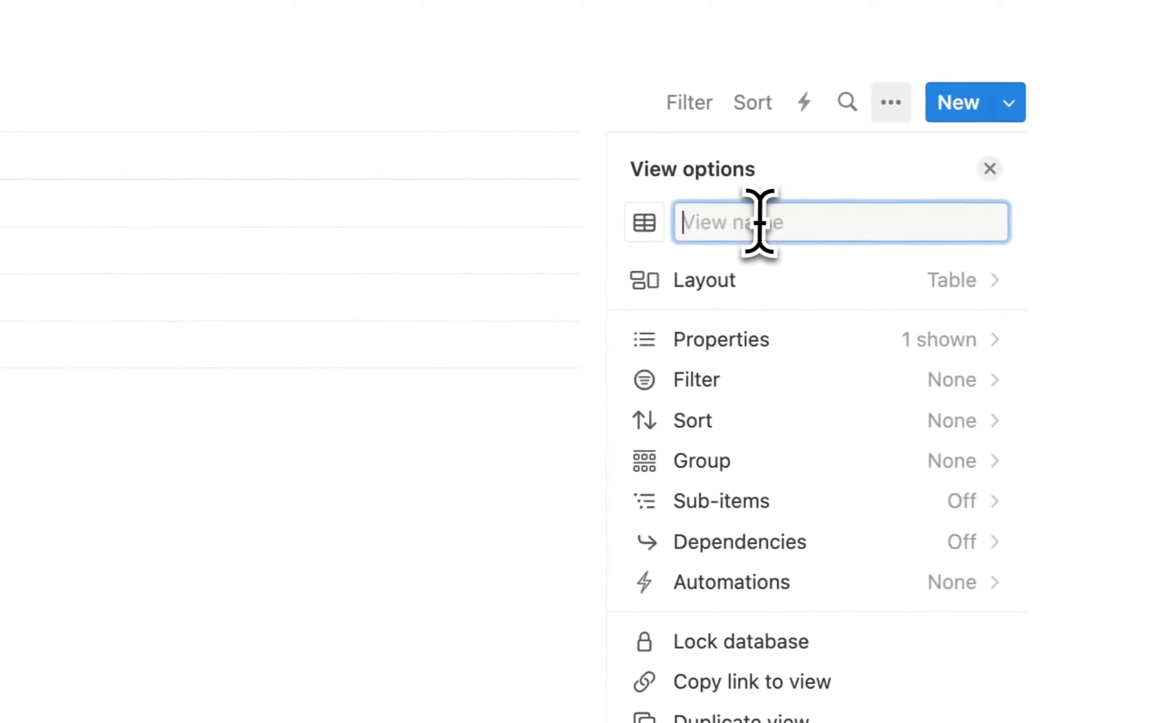
{"action": "type", "text": "All"}
{"action": "key", "text": "Return"}
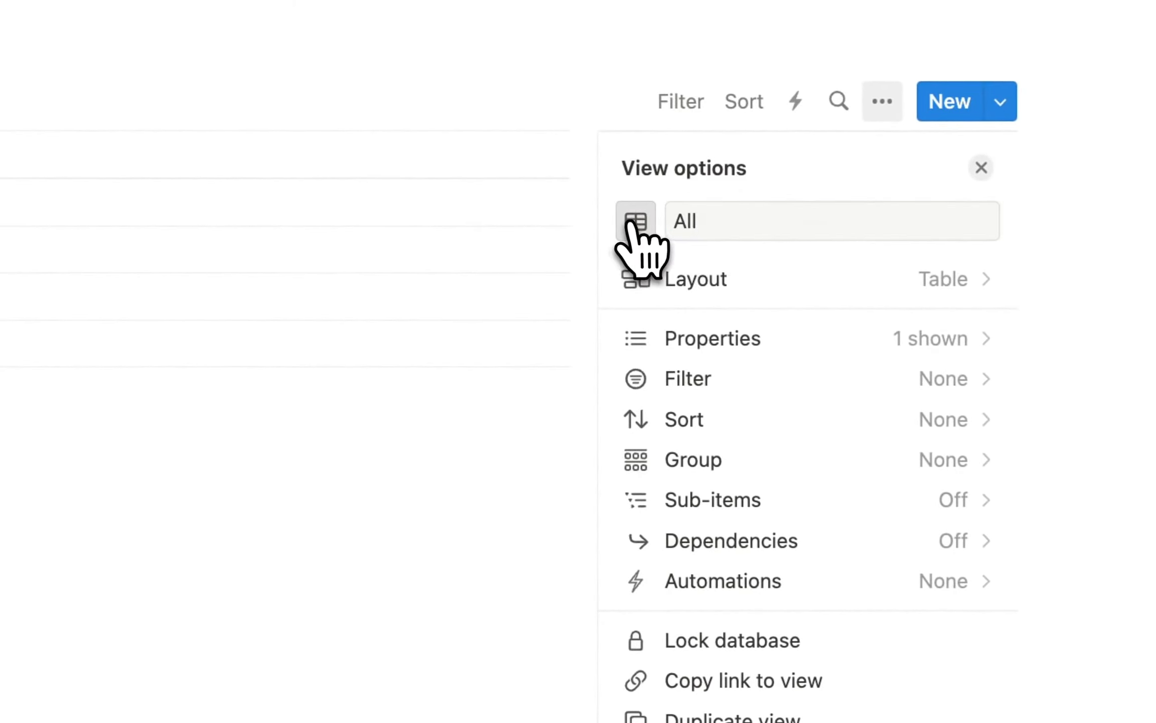
{"action": "left_click", "coordinate": [632, 224]}
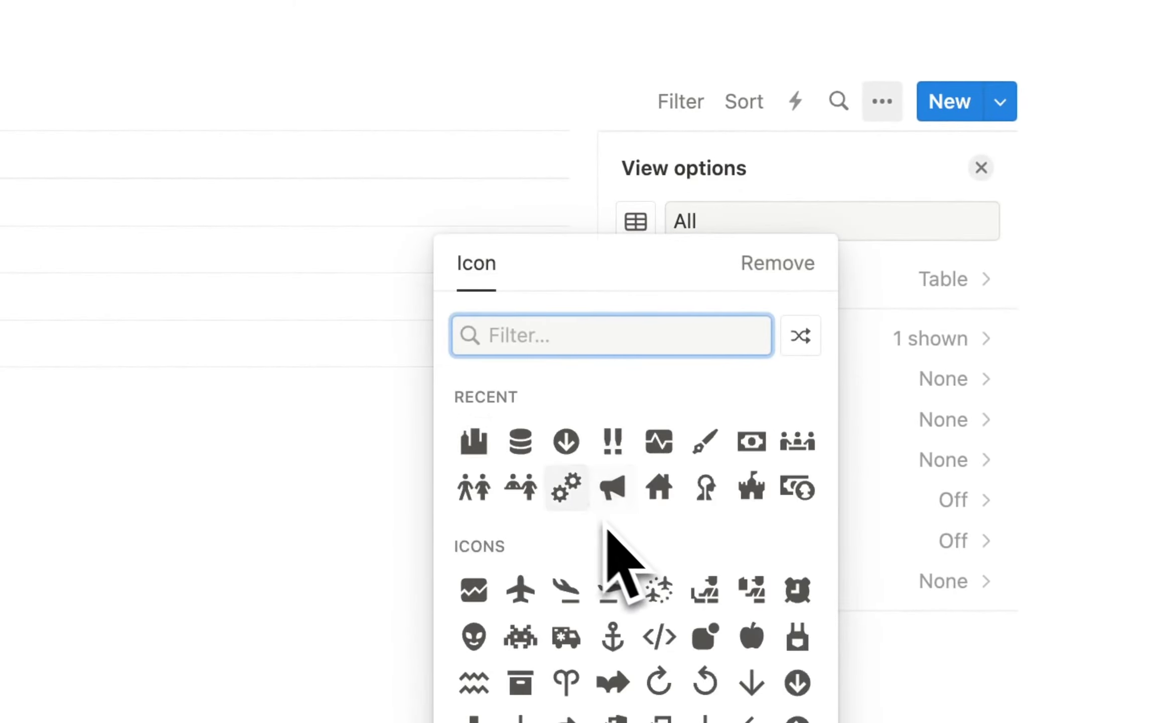
{"action": "type", "text": "person"}
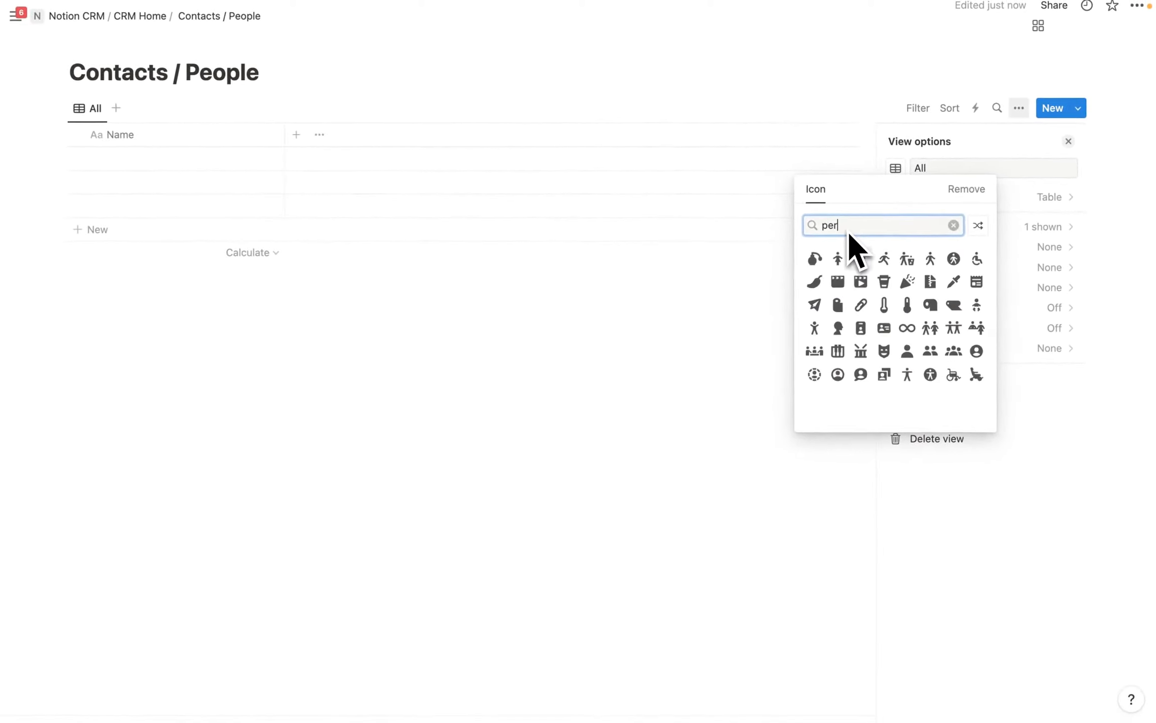
{"action": "left_click", "coordinate": [907, 258]}
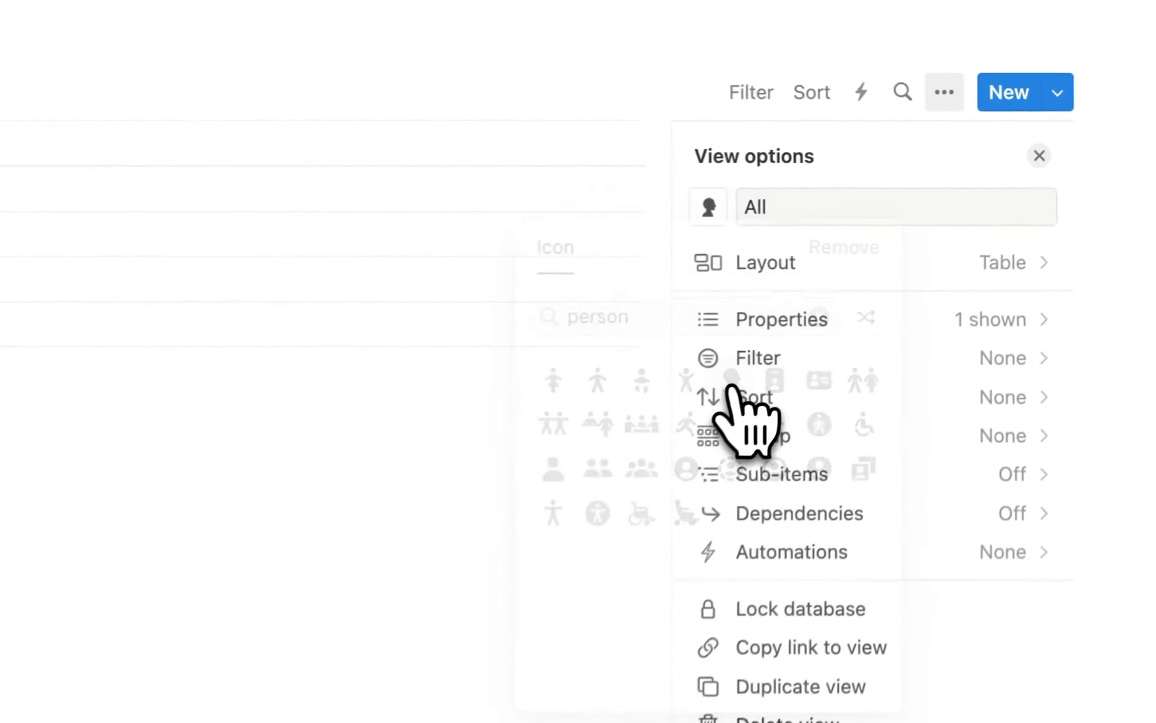
Set the Contacts / People page icon to the same person icon.
{"action": "left_click", "coordinate": [185, 92]}
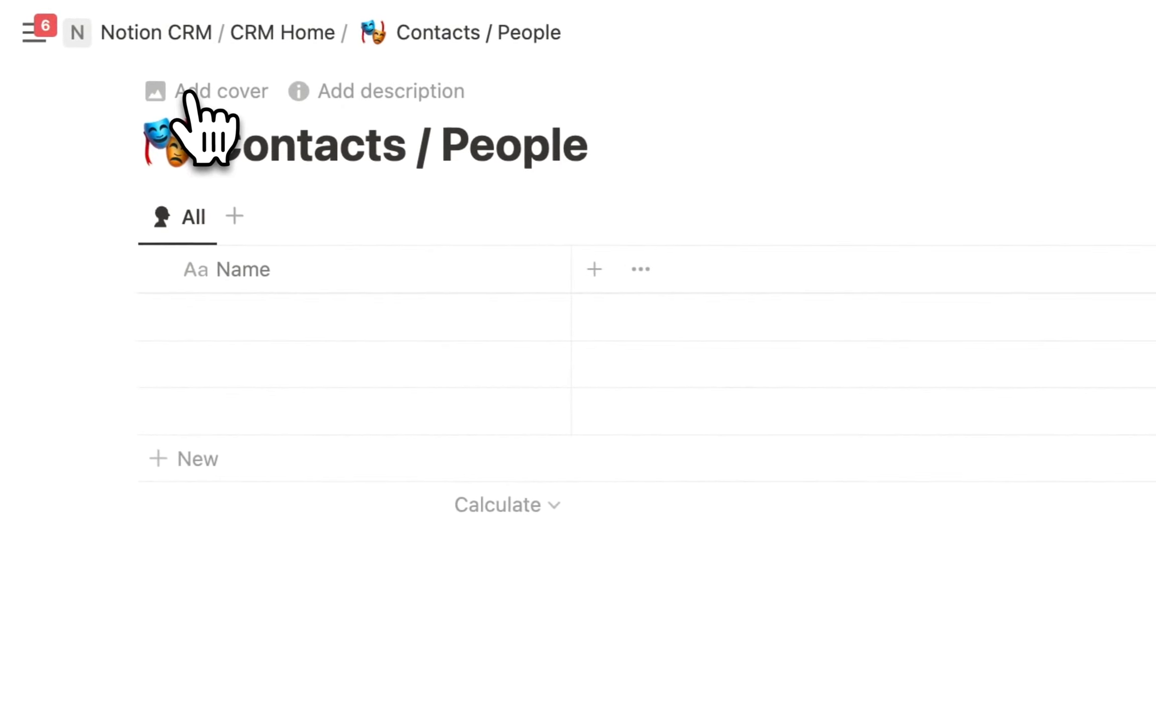
{"action": "left_click", "coordinate": [179, 149]}
{"action": "left_click", "coordinate": [153, 205]}
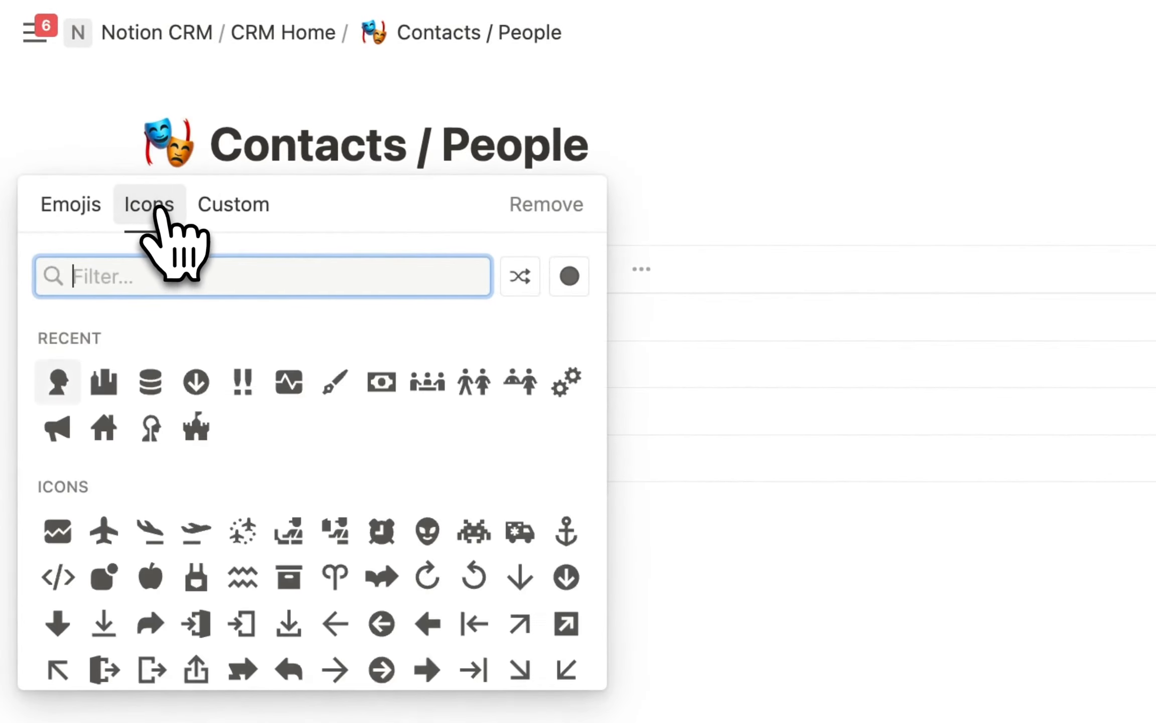
{"action": "left_click", "coordinate": [56, 382]}
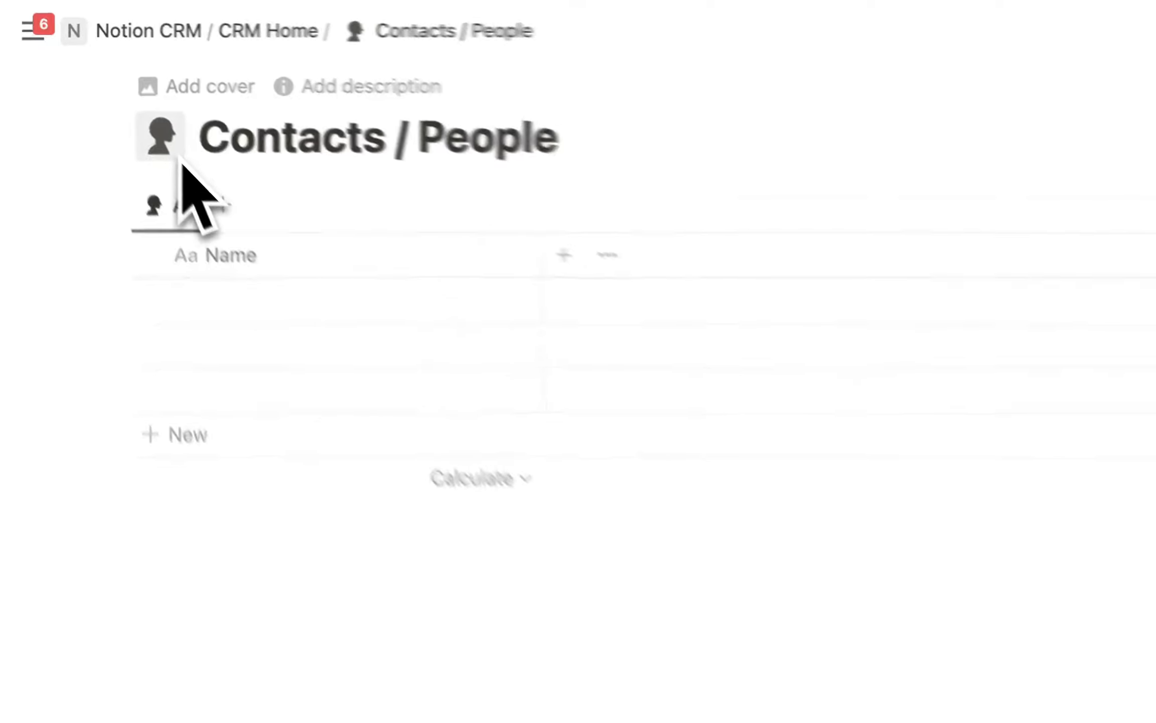
{"action": "left_click", "coordinate": [288, 304]}
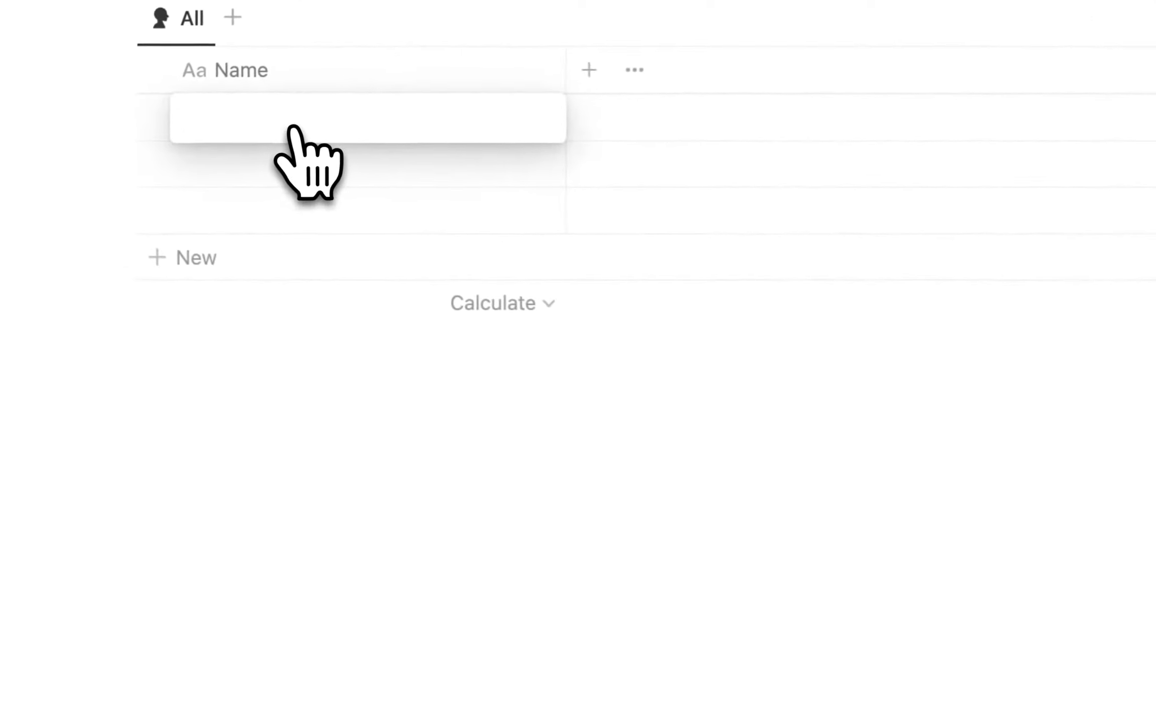
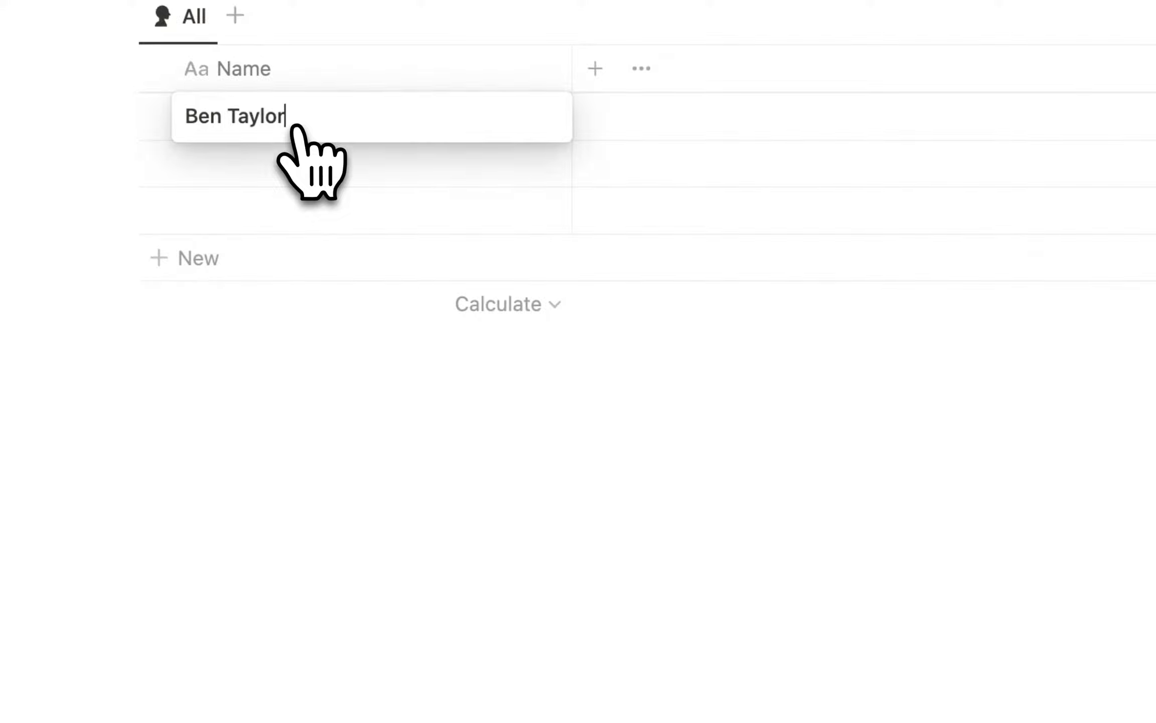
Enter the first contact's full name and add a Title text property set to Founder.
{"action": "key", "text": "Return"}
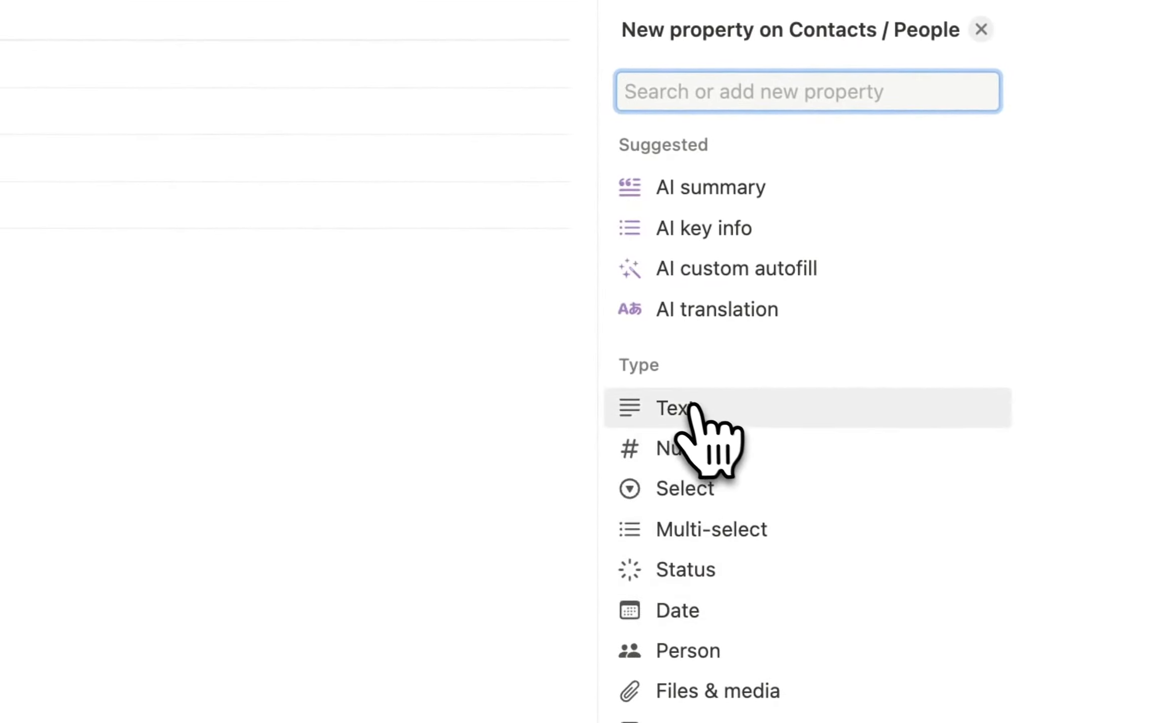
{"action": "left_click", "coordinate": [692, 407]}
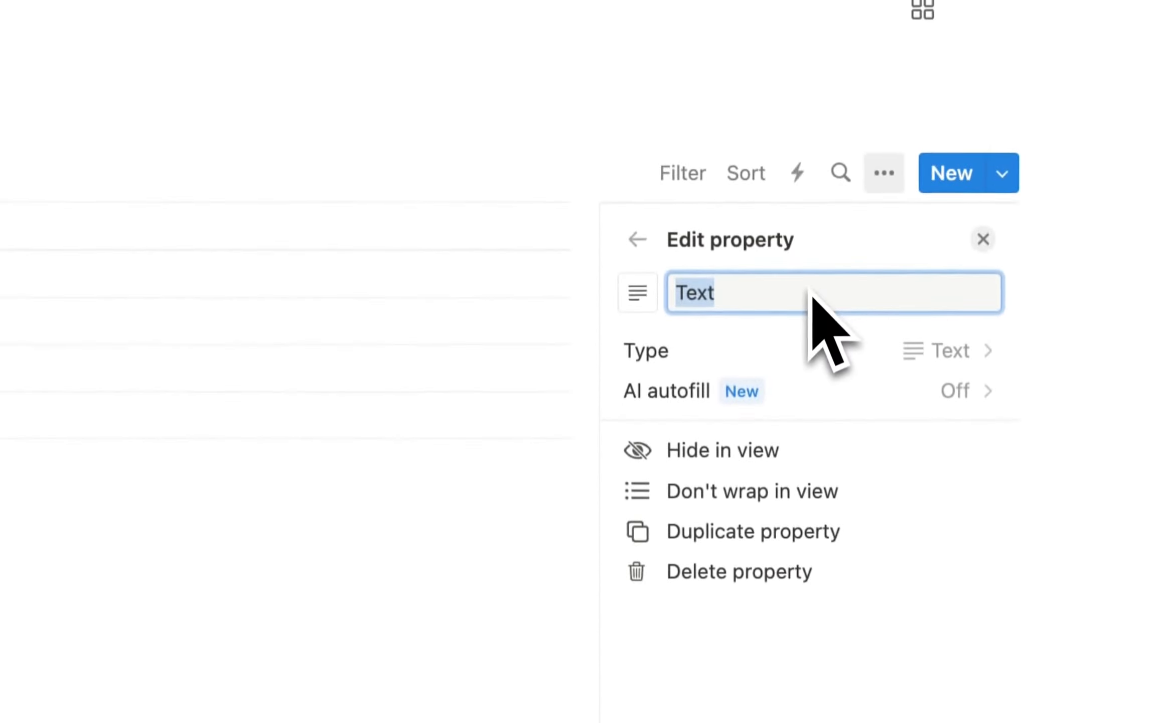
{"action": "type", "text": "Titl"}
{"action": "left_click", "coordinate": [281, 191]}
{"action": "type", "text": "Founder"}
{"action": "key", "text": "Return"}
Add a Status select property with an Unqualified option.
{"action": "left_click", "coordinate": [449, 144]}
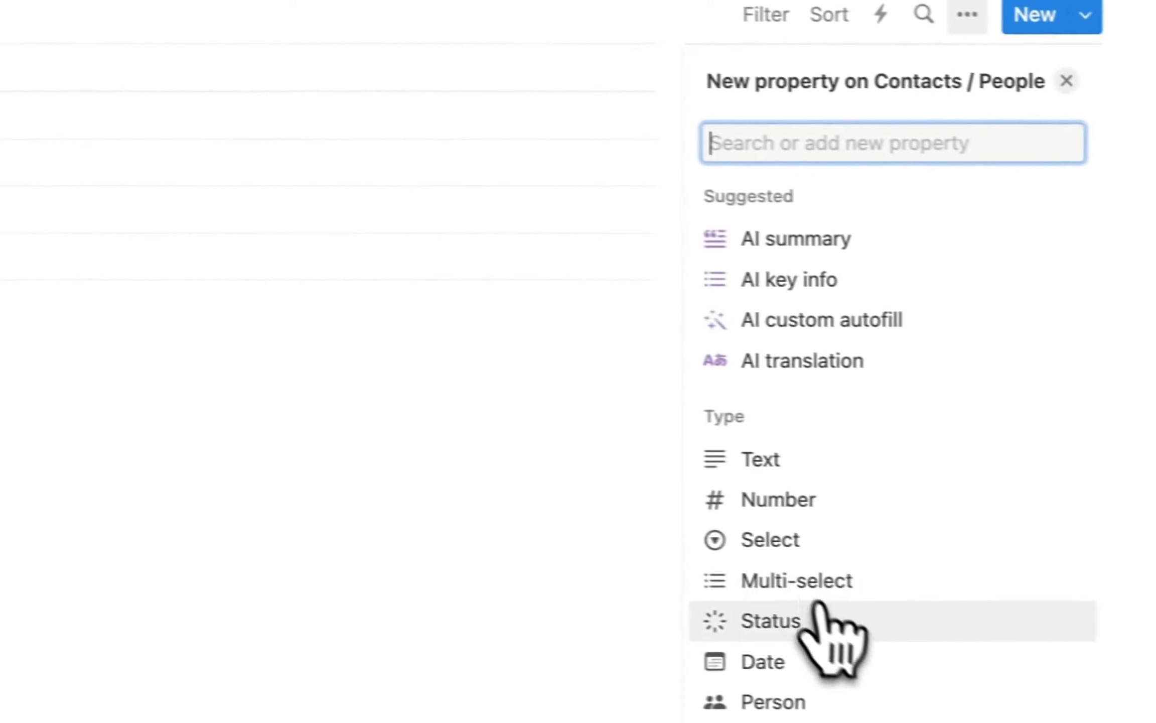
{"action": "left_click", "coordinate": [759, 546]}
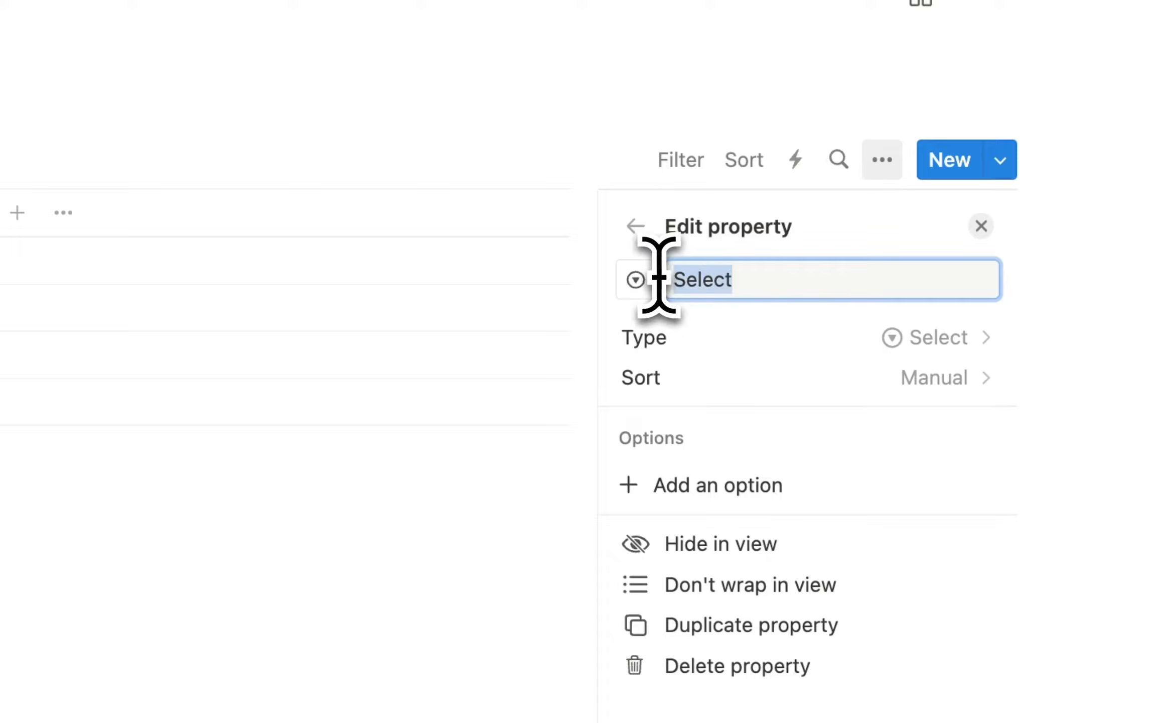
{"action": "type", "text": "Status"}
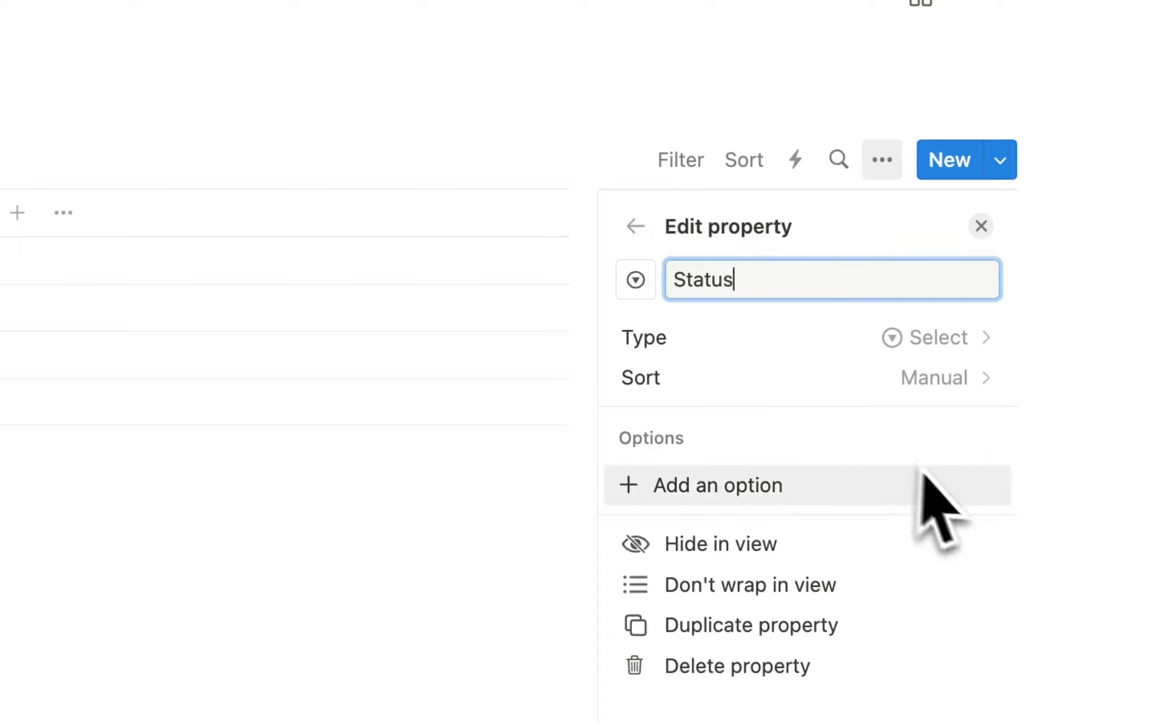
{"action": "left_click", "coordinate": [1033, 454]}
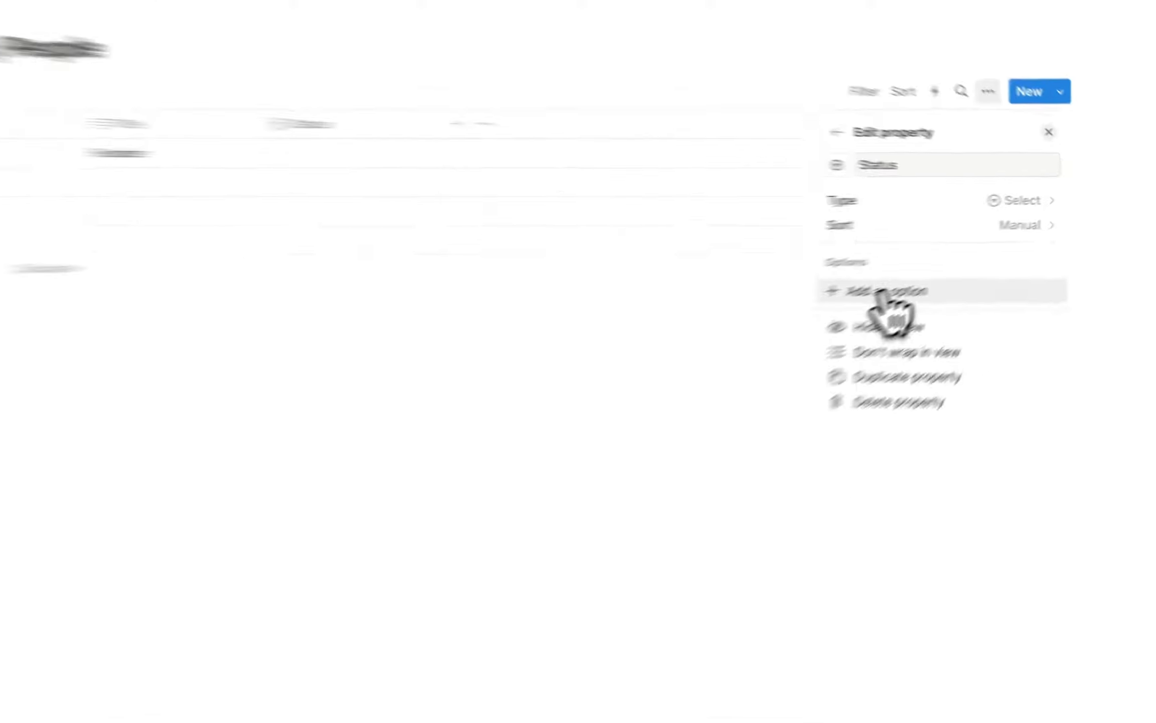
{"action": "left_click", "coordinate": [934, 271]}
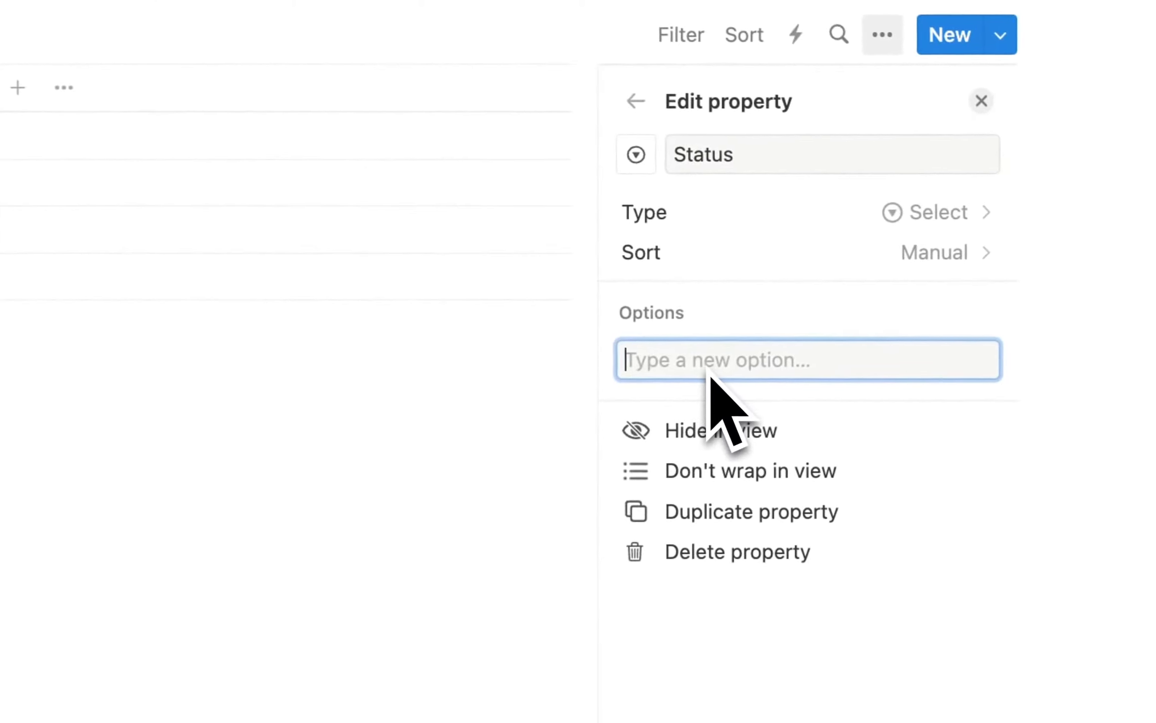
{"action": "type", "text": "Unqualified"}
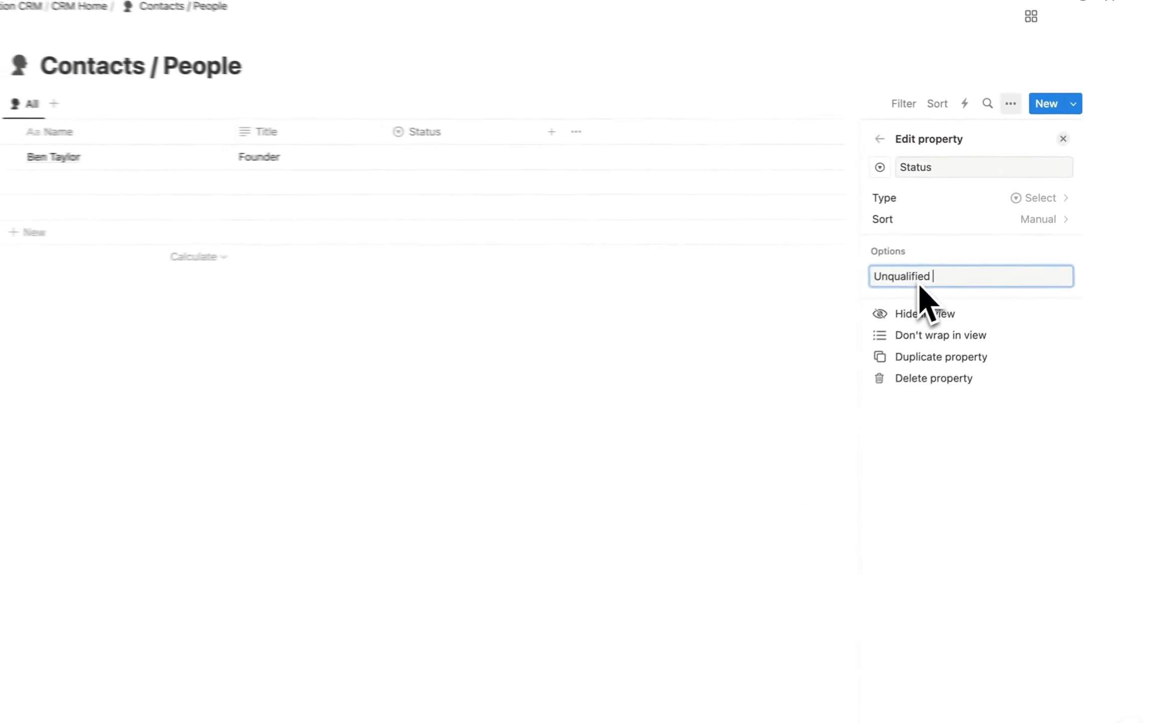
{"action": "key", "text": "Return"}
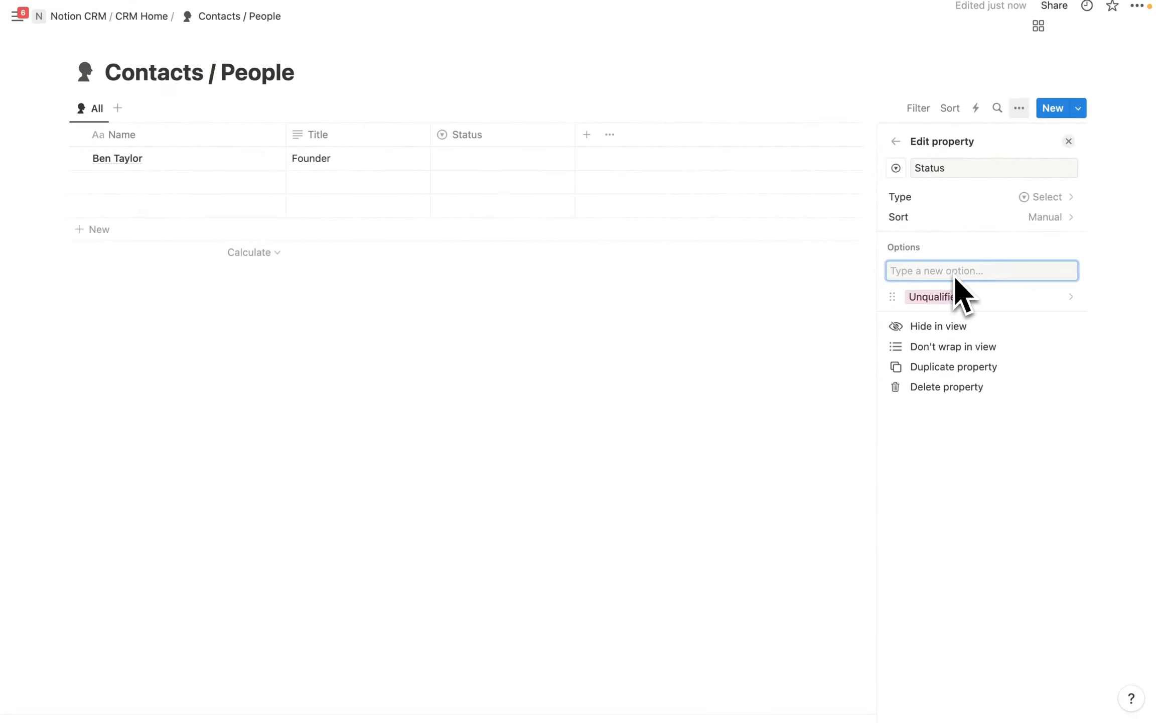
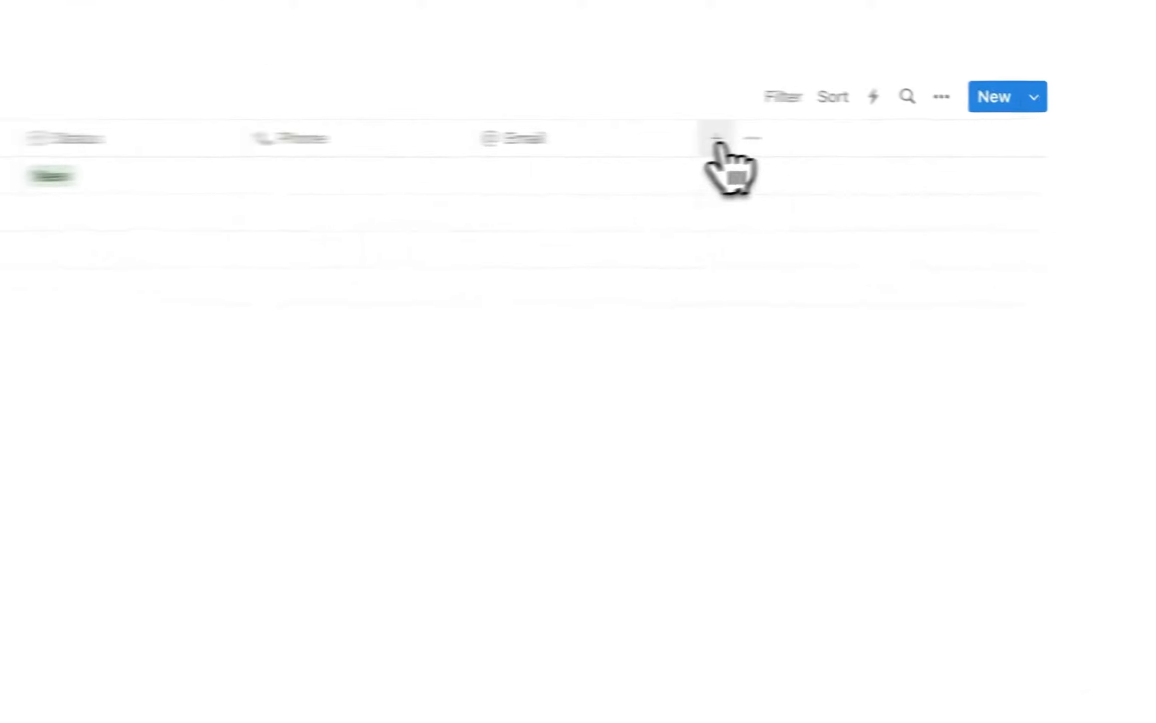
Add an Accounts / Companies relation limited to 1 page, shown back on Companies as Contacts / People.
{"action": "left_click", "coordinate": [876, 136]}
{"action": "scroll", "coordinate": [735, 454], "scroll_direction": "down", "scroll_amount": 5}
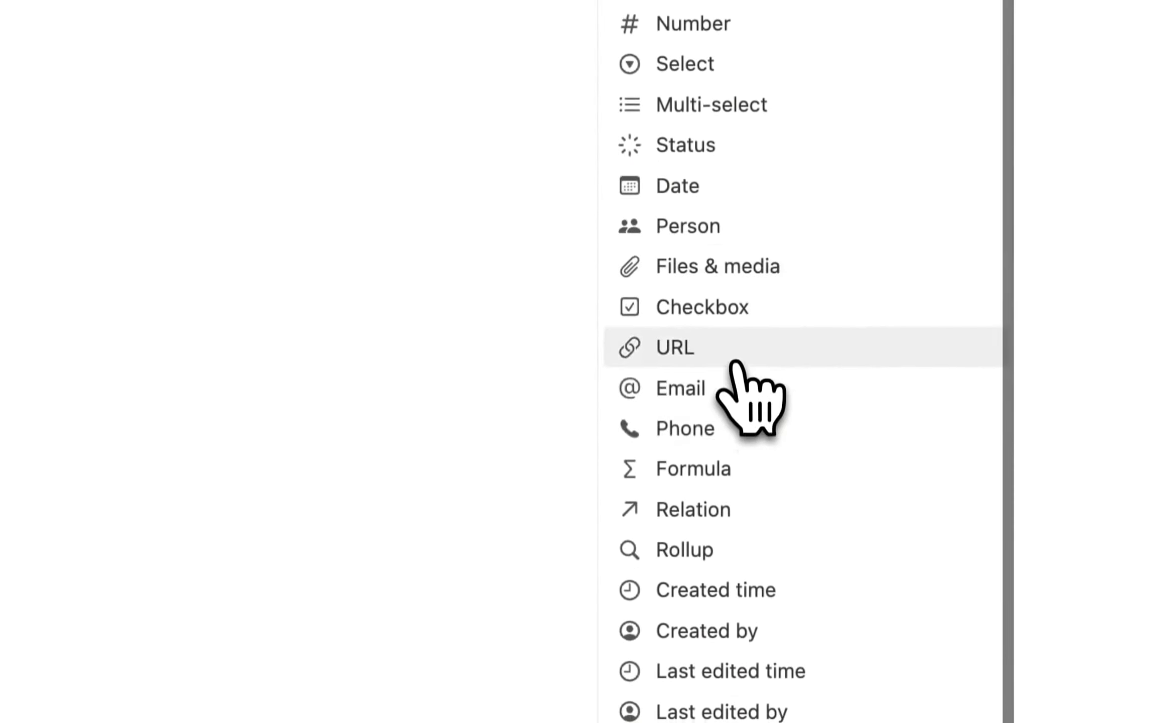
{"action": "left_click", "coordinate": [693, 499]}
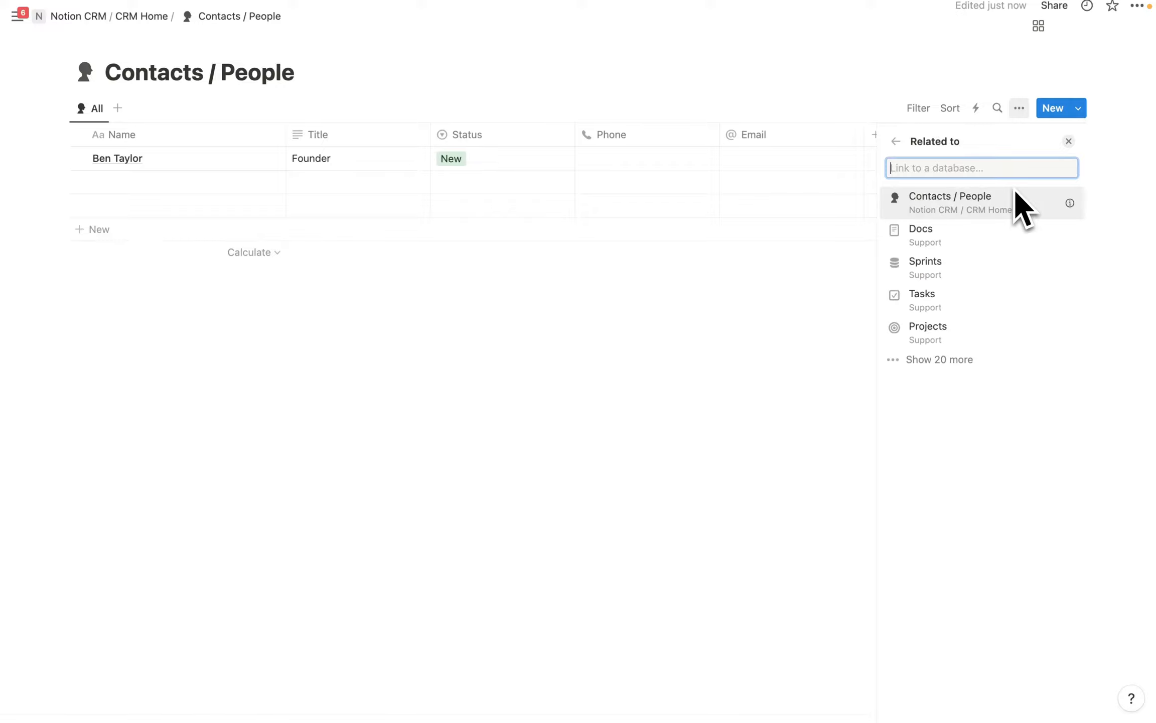
{"action": "type", "text": "companies"}
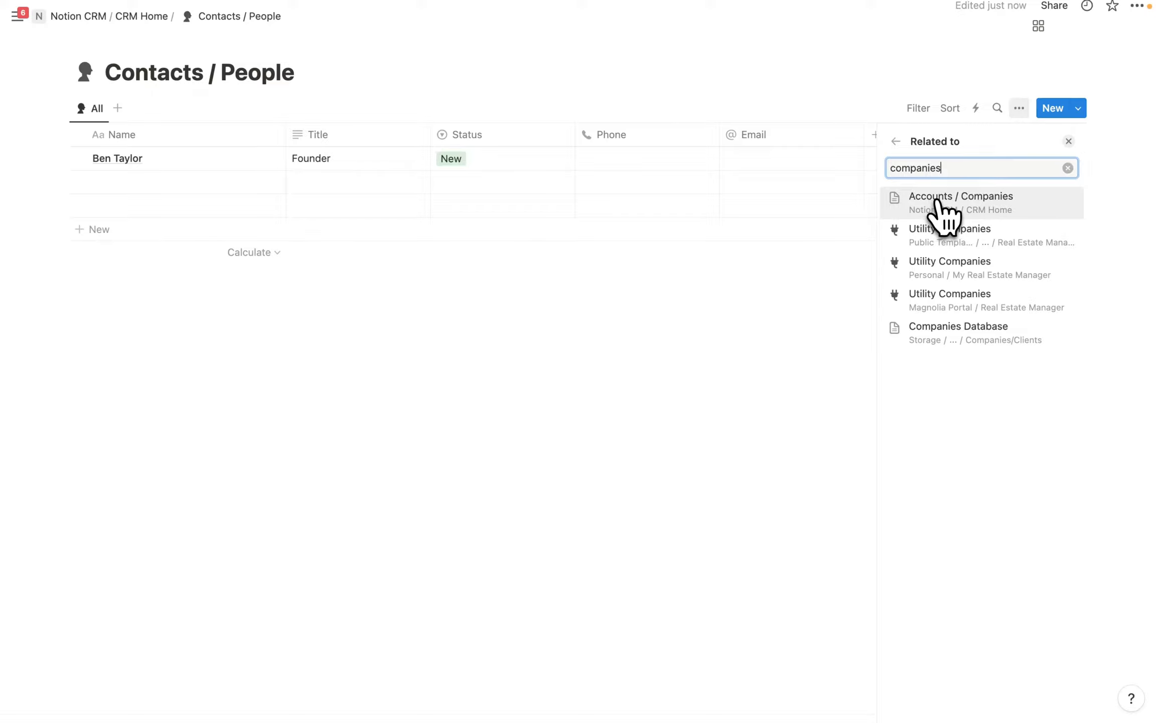
{"action": "left_click", "coordinate": [938, 201]}
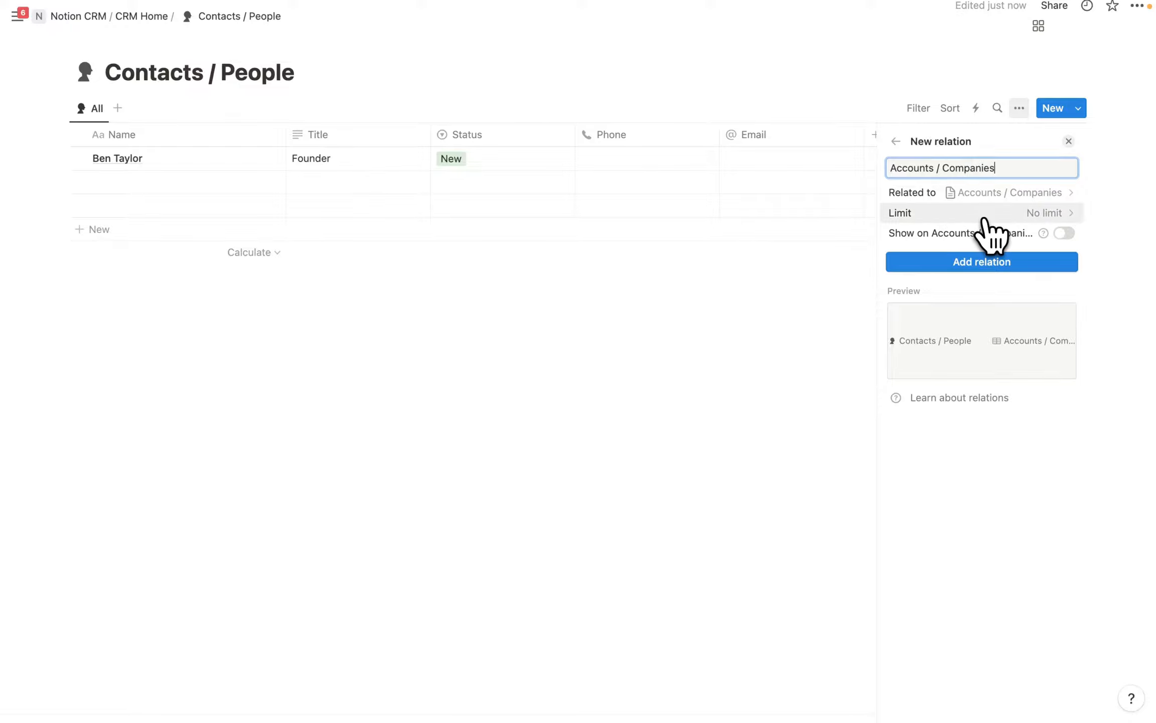
{"action": "left_click", "coordinate": [1006, 218]}
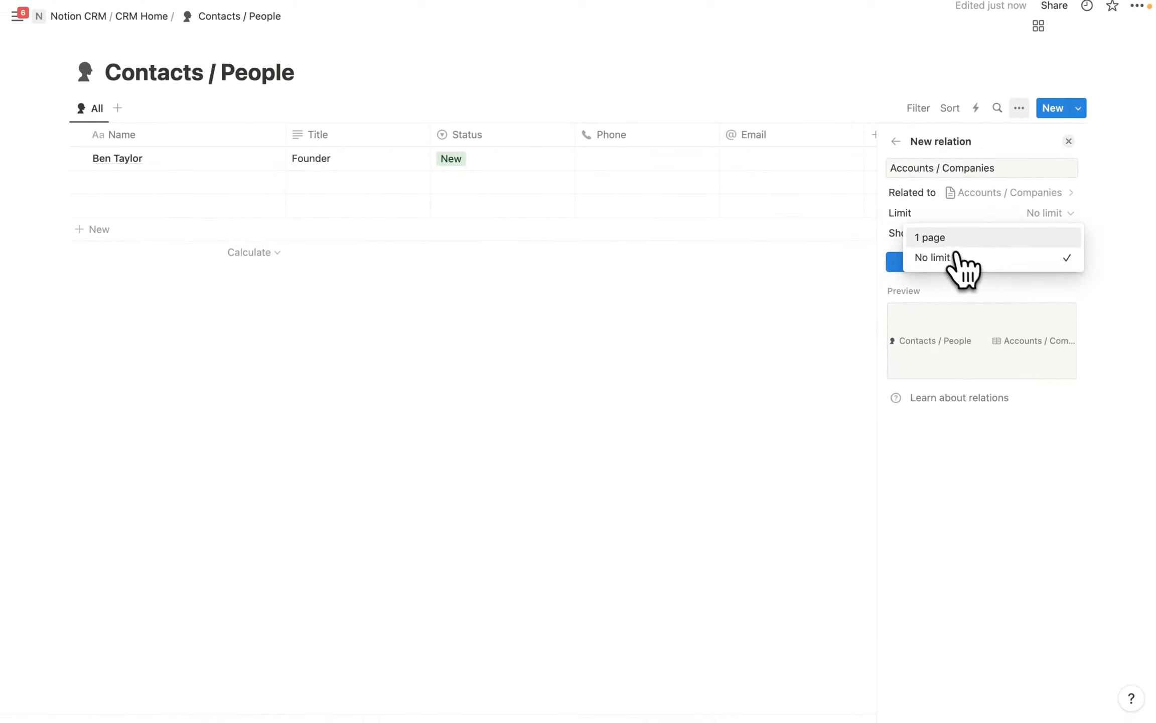
{"action": "left_click", "coordinate": [933, 237]}
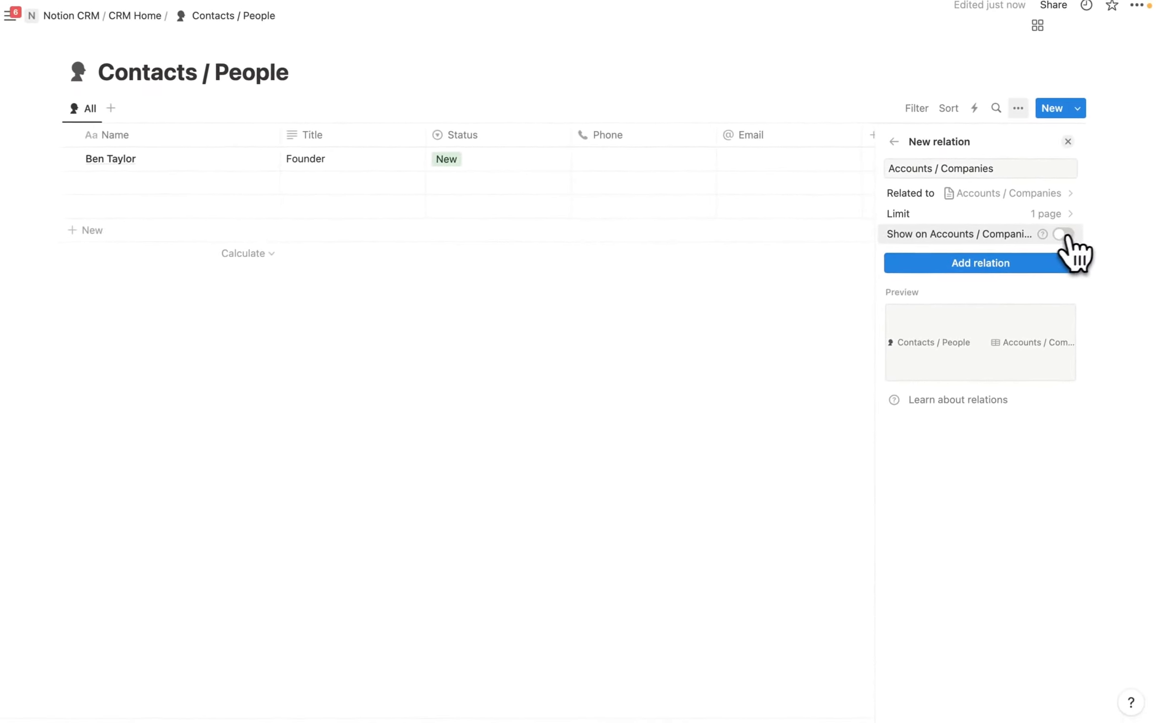
{"action": "left_click", "coordinate": [1064, 233]}
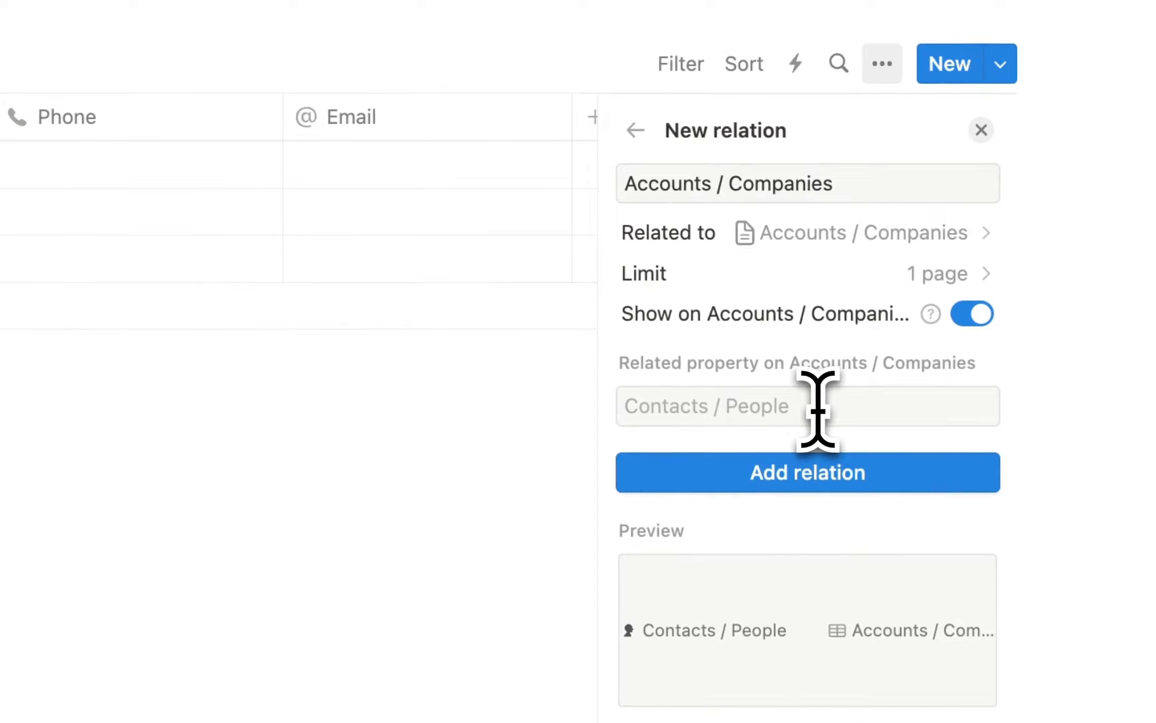
{"action": "left_click", "coordinate": [817, 409]}
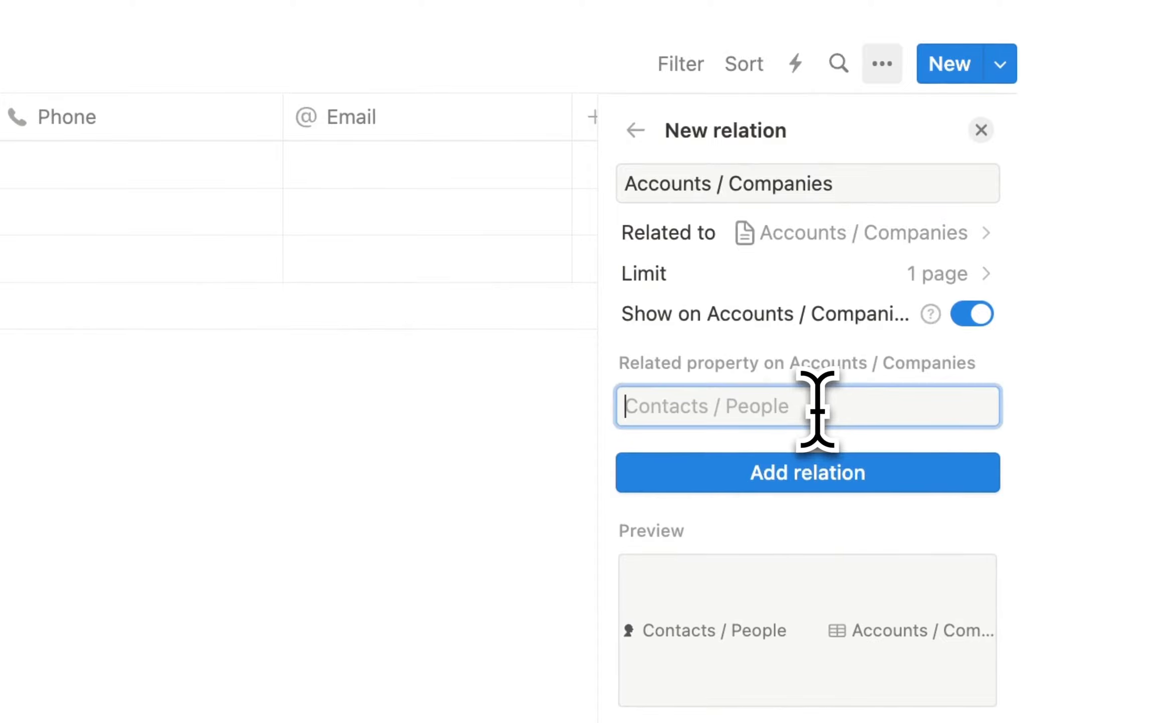
{"action": "type", "text": "Contacts"}
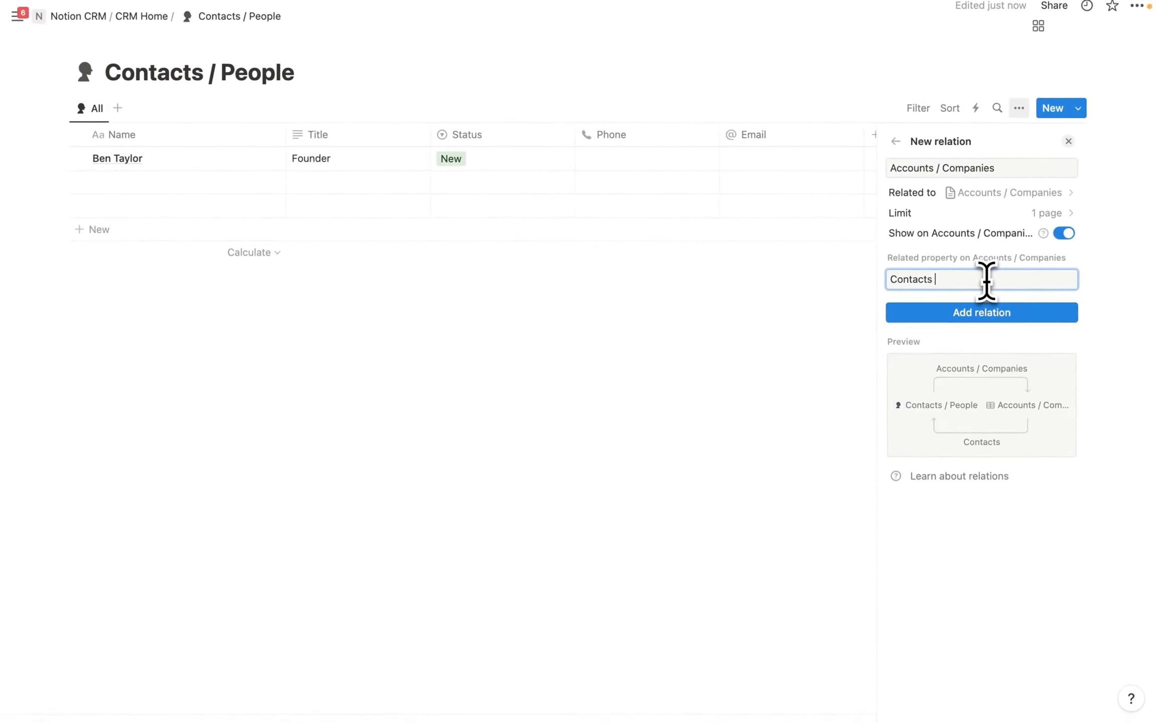
{"action": "type", "text": " / People"}
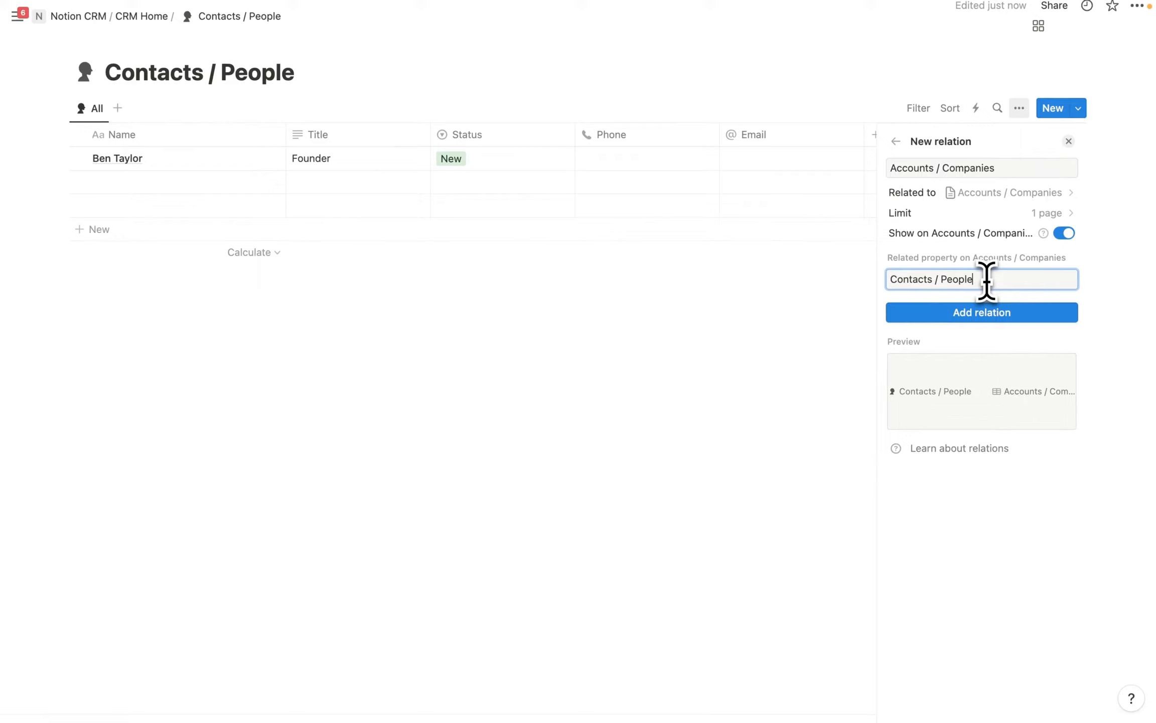
{"action": "left_click", "coordinate": [1001, 315]}
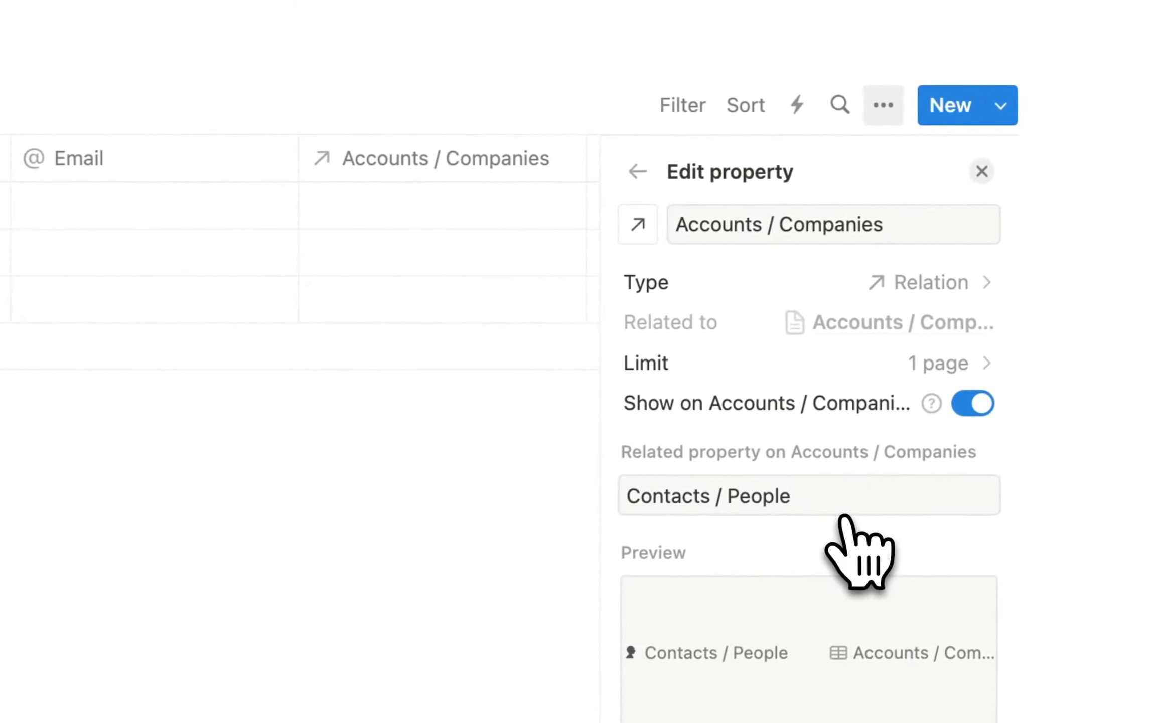
{"action": "left_click", "coordinate": [408, 527]}
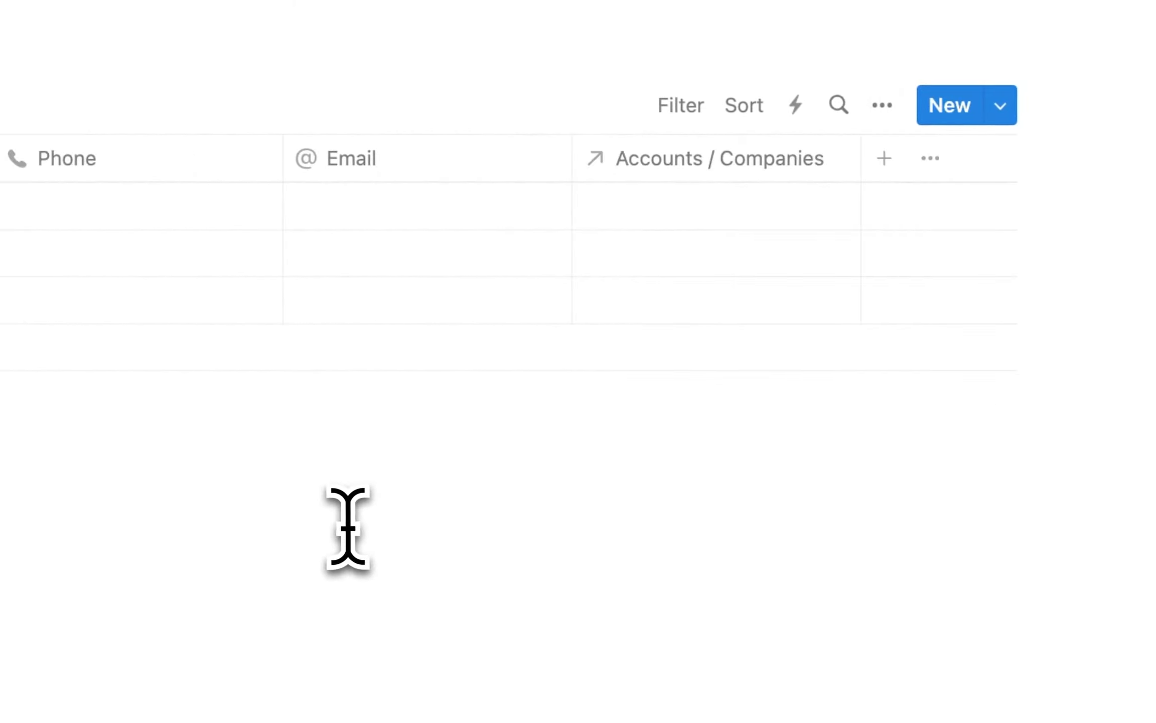
Set the founder contact's Accounts / Companies cell to the Google page.
{"action": "left_click", "coordinate": [685, 206]}
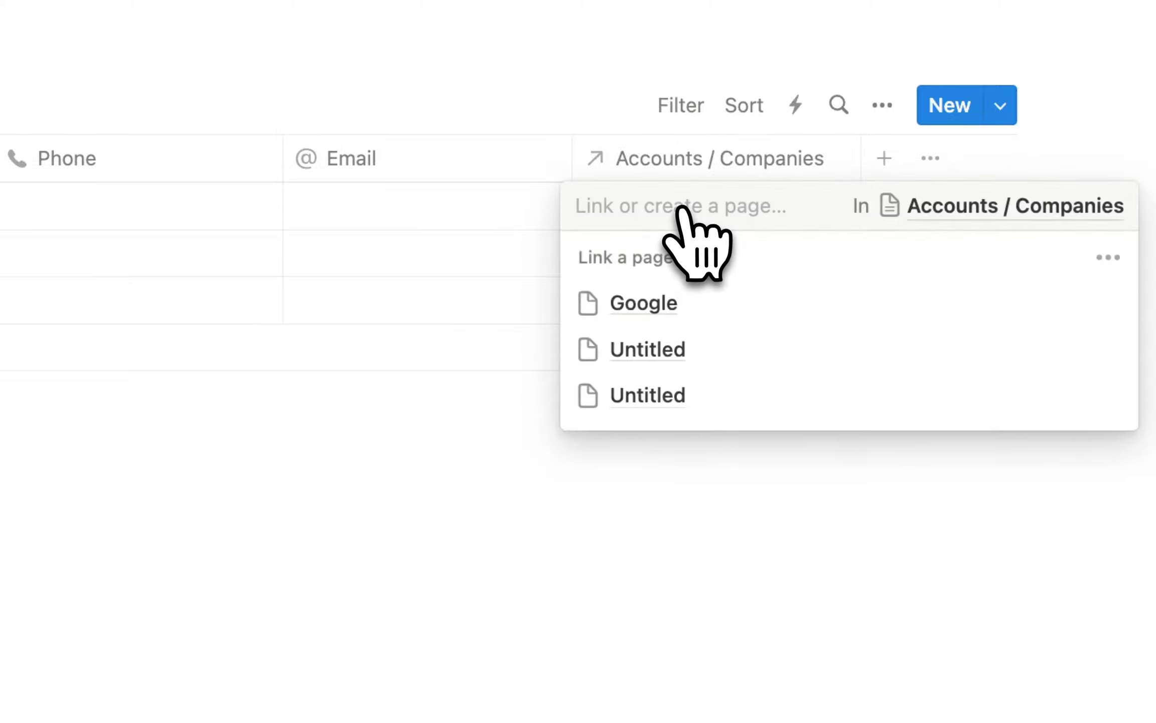
{"action": "left_click", "coordinate": [695, 301]}
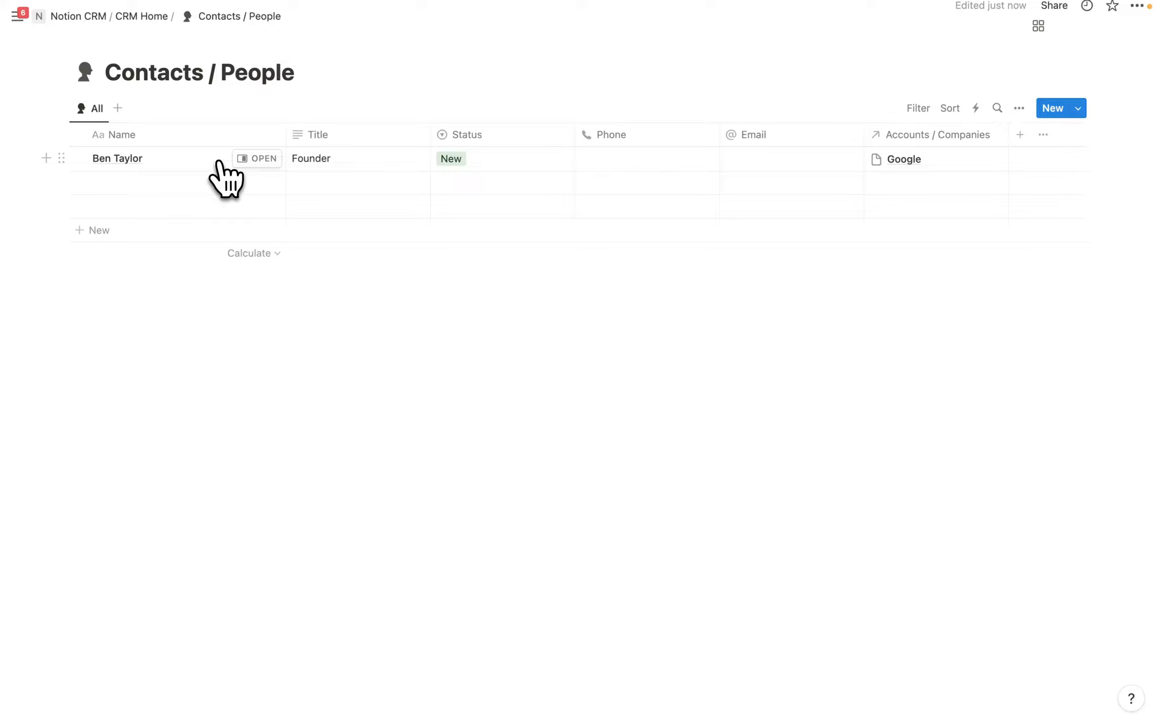
{"action": "left_click", "coordinate": [1020, 136]}
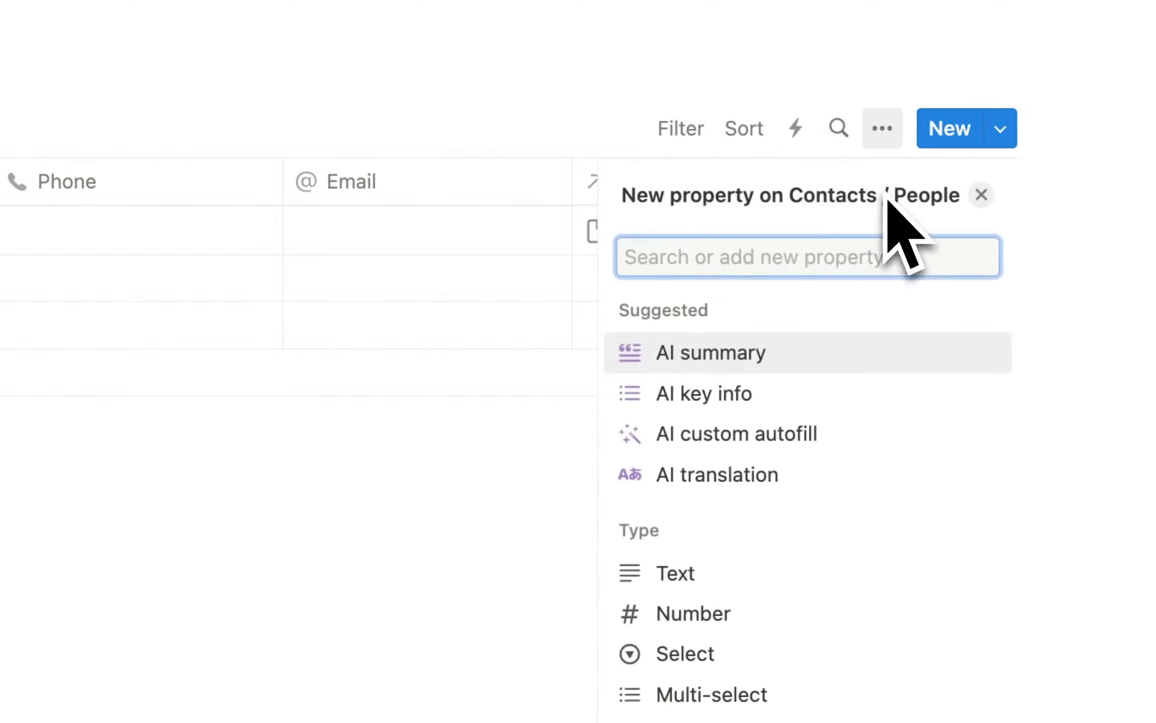
Add a rollup of the linked company's Relationship via Accounts / Companies, named Company Relationship.
{"action": "scroll", "coordinate": [813, 625], "scroll_direction": "down", "scroll_amount": 2}
{"action": "left_click", "coordinate": [717, 614]}
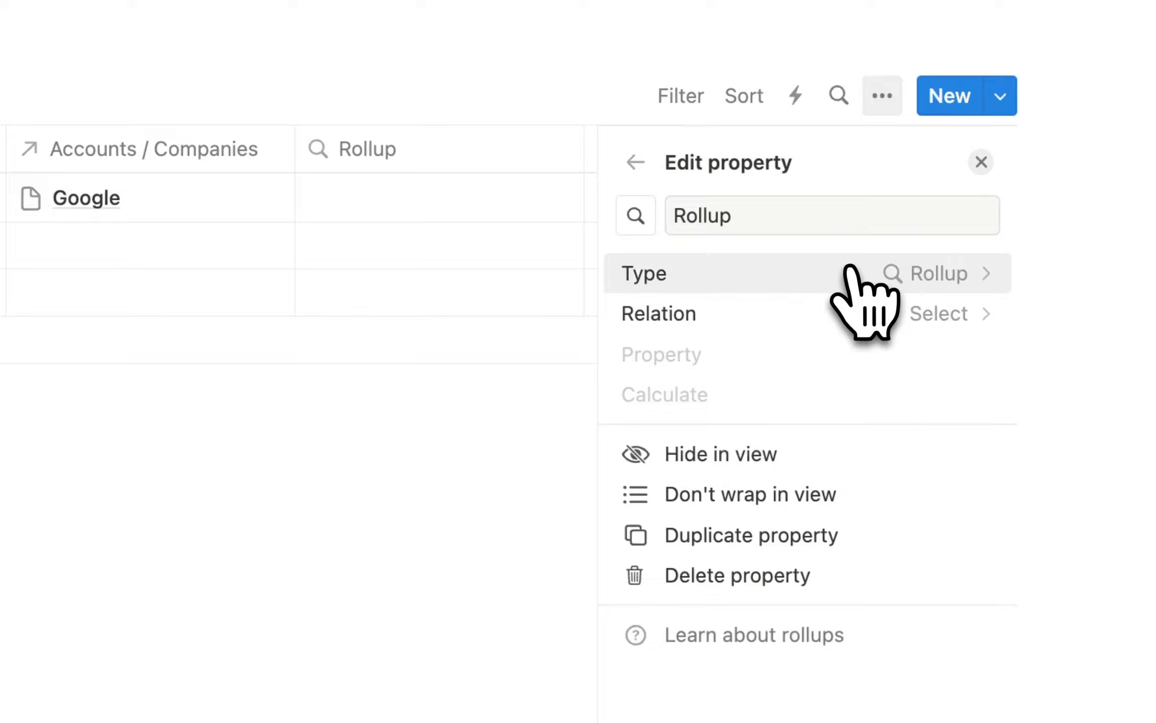
{"action": "left_click", "coordinate": [858, 317]}
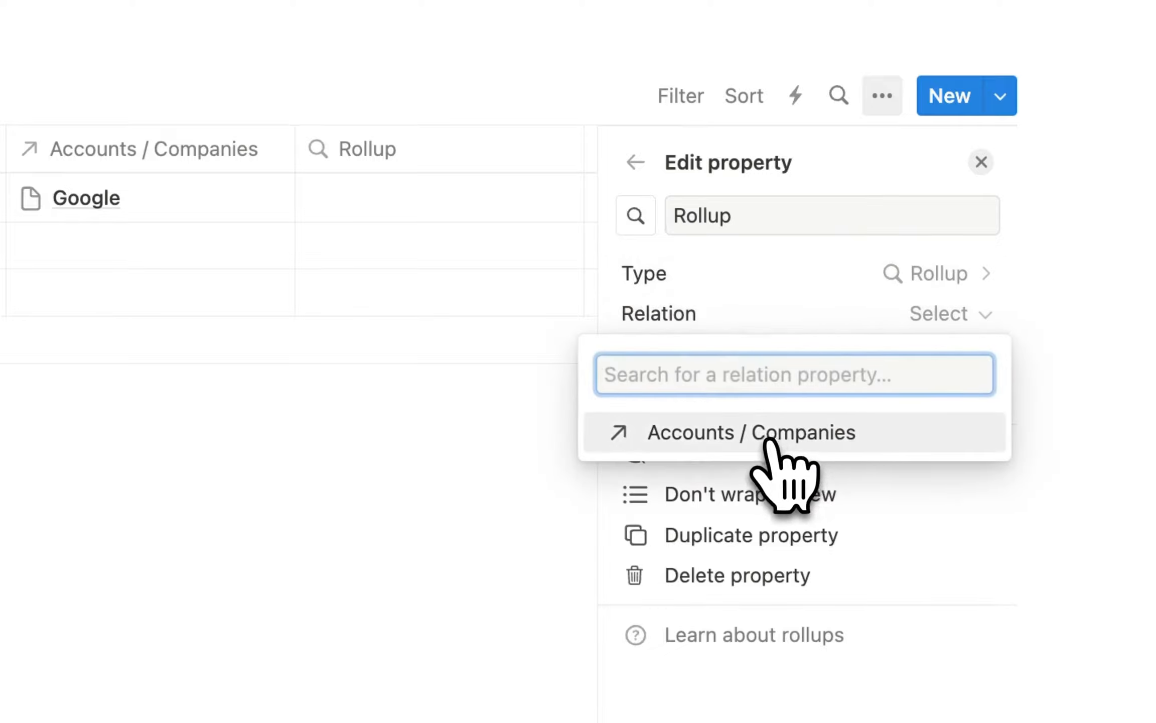
{"action": "left_click", "coordinate": [768, 438]}
{"action": "left_click", "coordinate": [860, 372]}
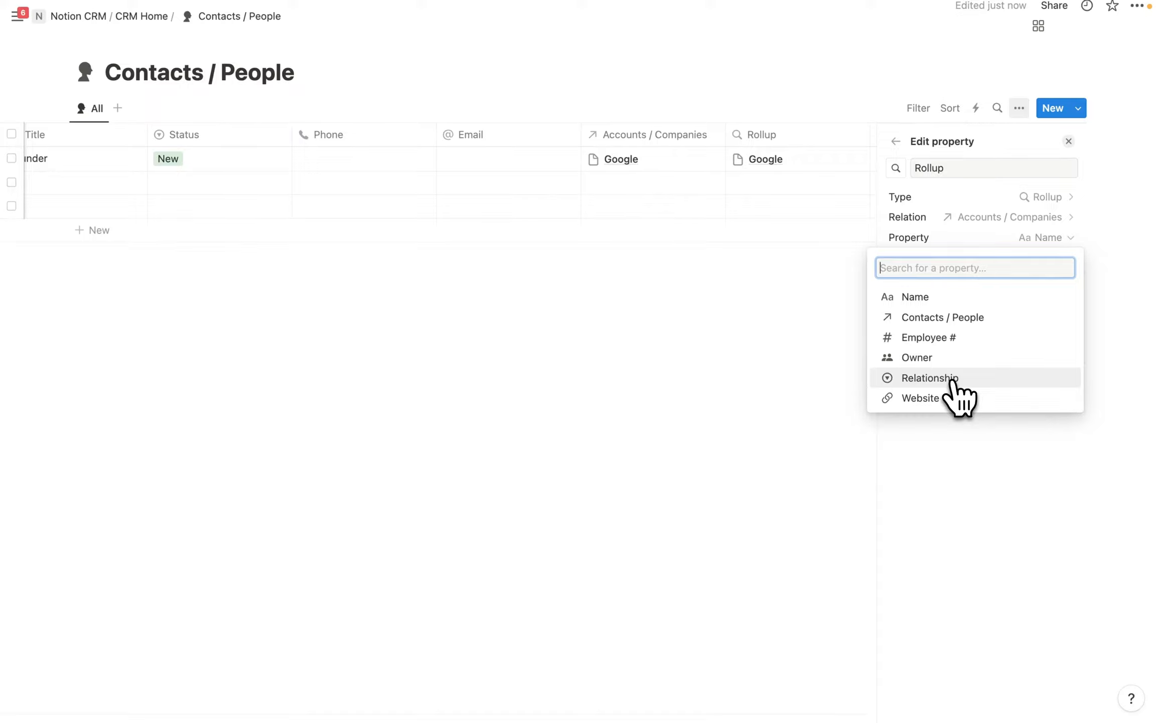
{"action": "left_click", "coordinate": [952, 382]}
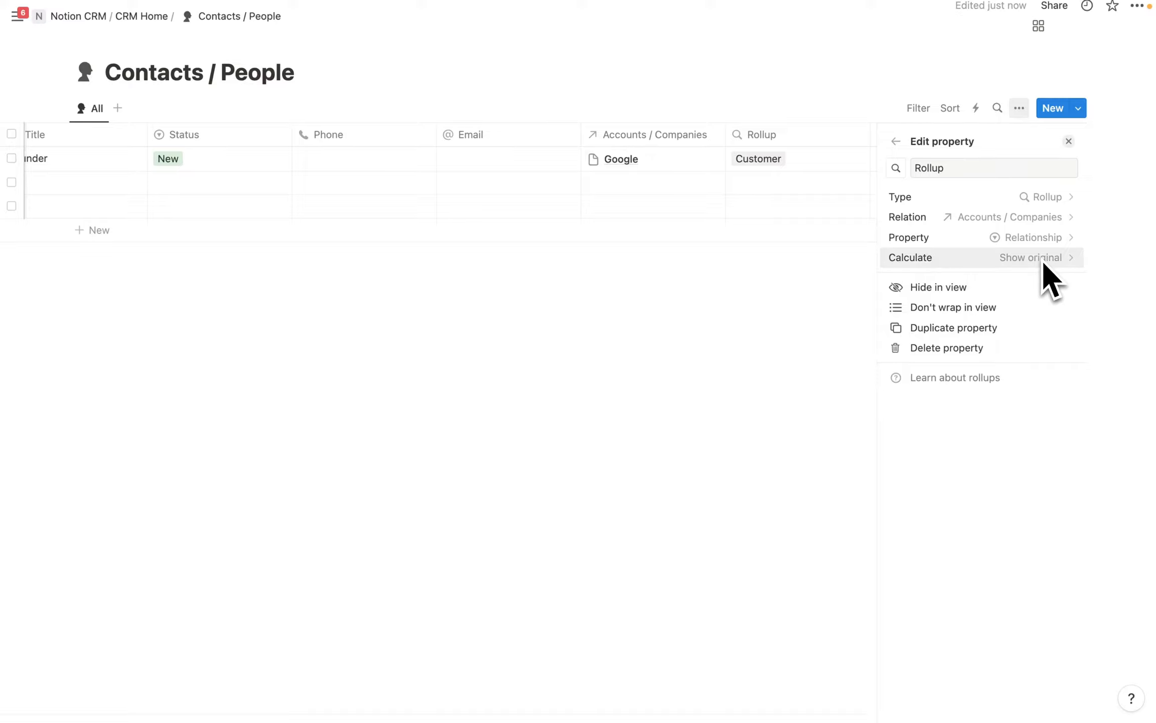
{"action": "left_click", "coordinate": [955, 168]}
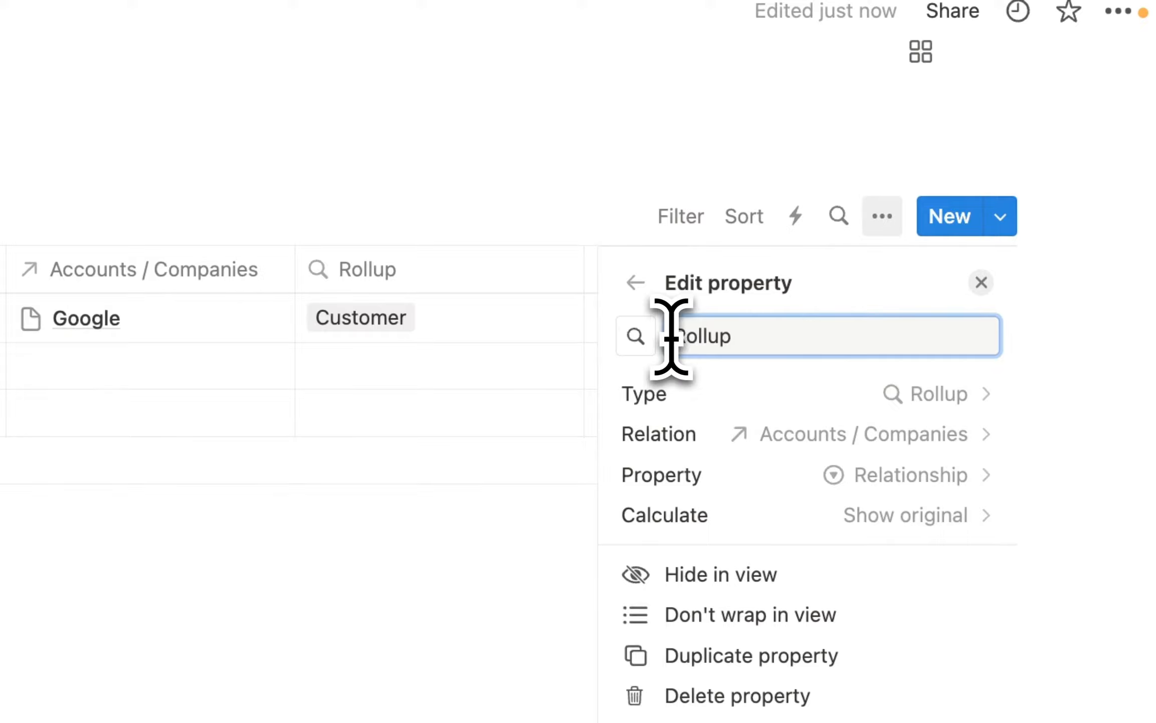
{"action": "key", "text": "ctrl+a"}
{"action": "key", "text": "BackSpace"}
{"action": "type", "text": "Company R"}
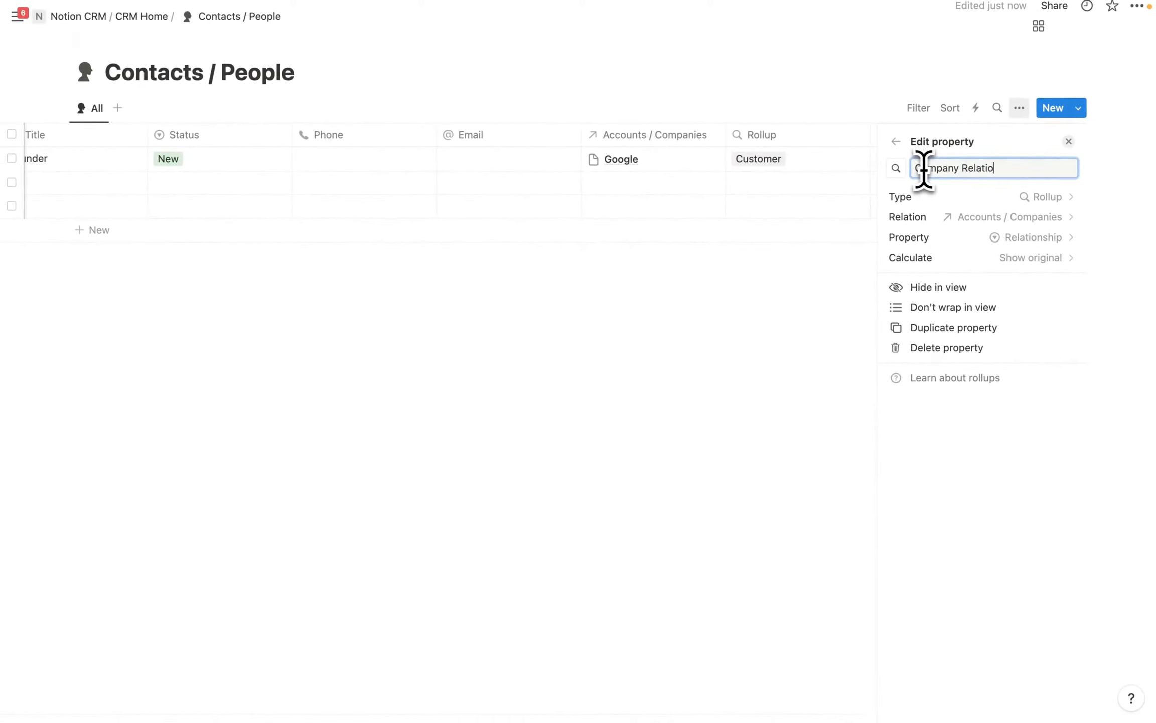
{"action": "key", "text": "Return"}
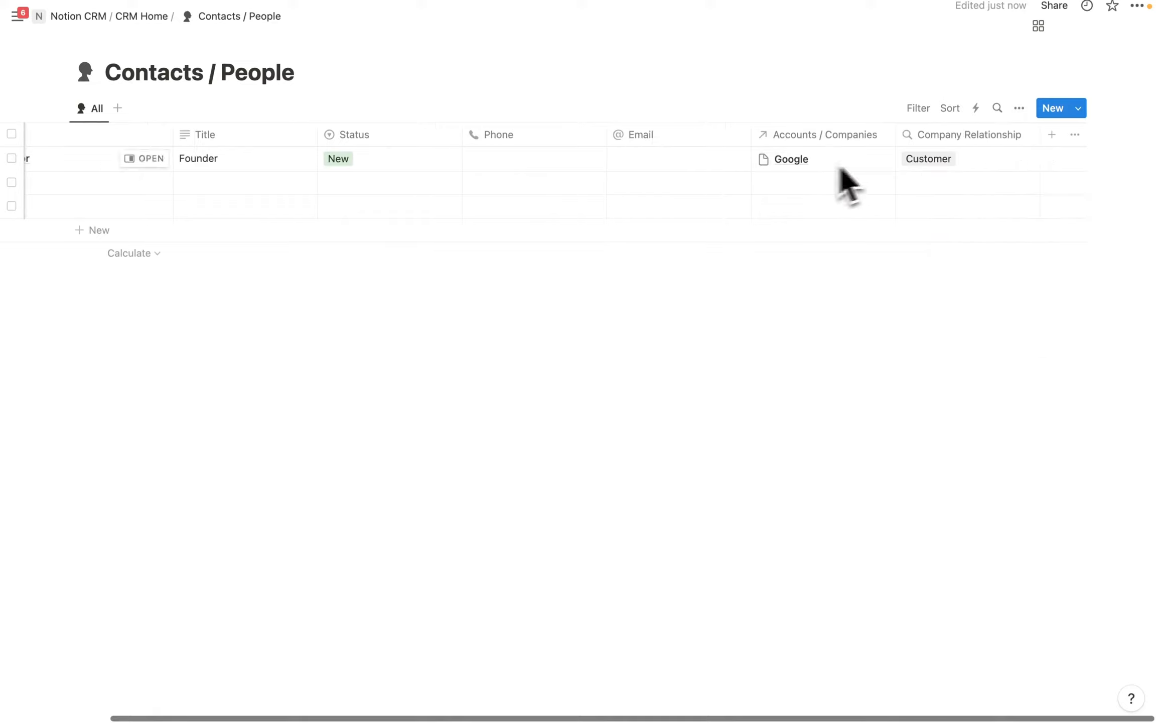
Add a rollup of the linked company's Owner via Accounts / Companies, renamed Owner.
{"action": "left_click", "coordinate": [1052, 140]}
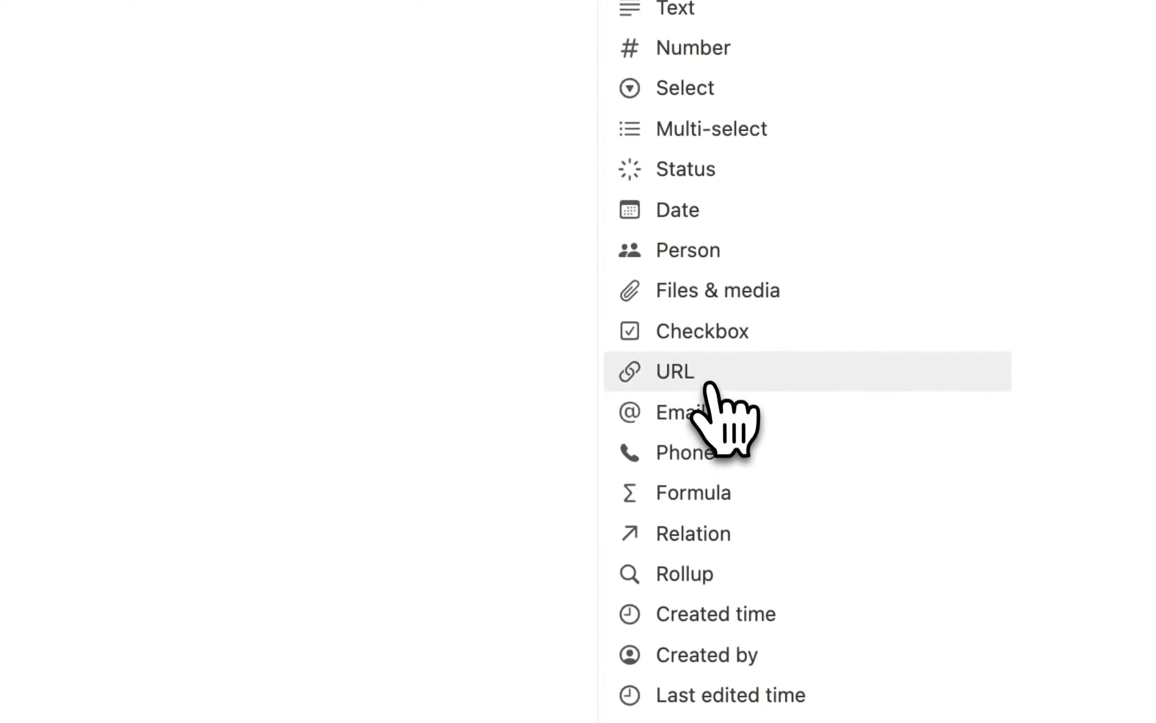
{"action": "left_click", "coordinate": [743, 567]}
{"action": "left_click", "coordinate": [883, 261]}
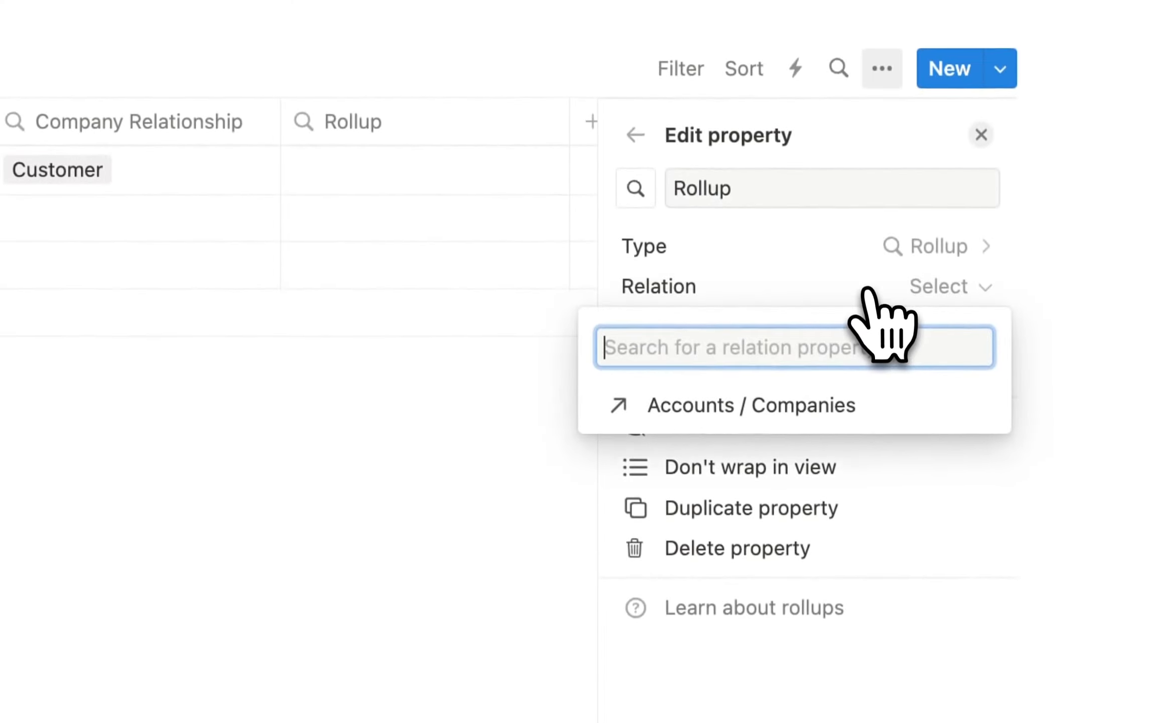
{"action": "left_click", "coordinate": [756, 375]}
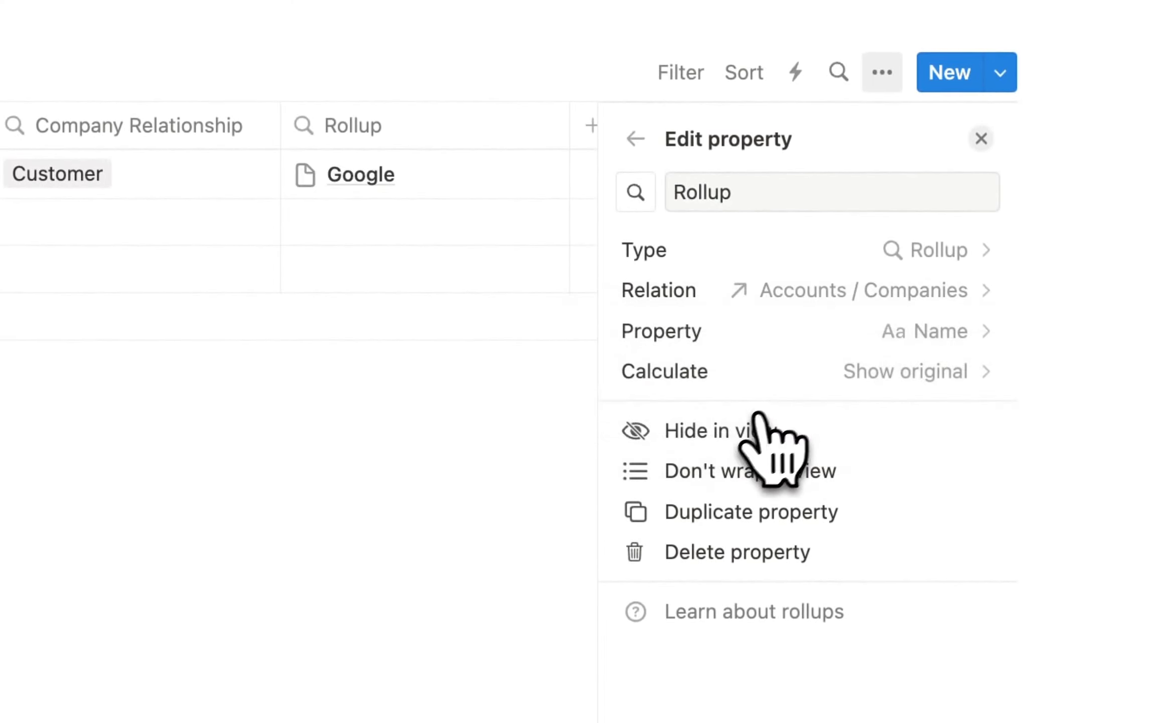
{"action": "left_click", "coordinate": [901, 347]}
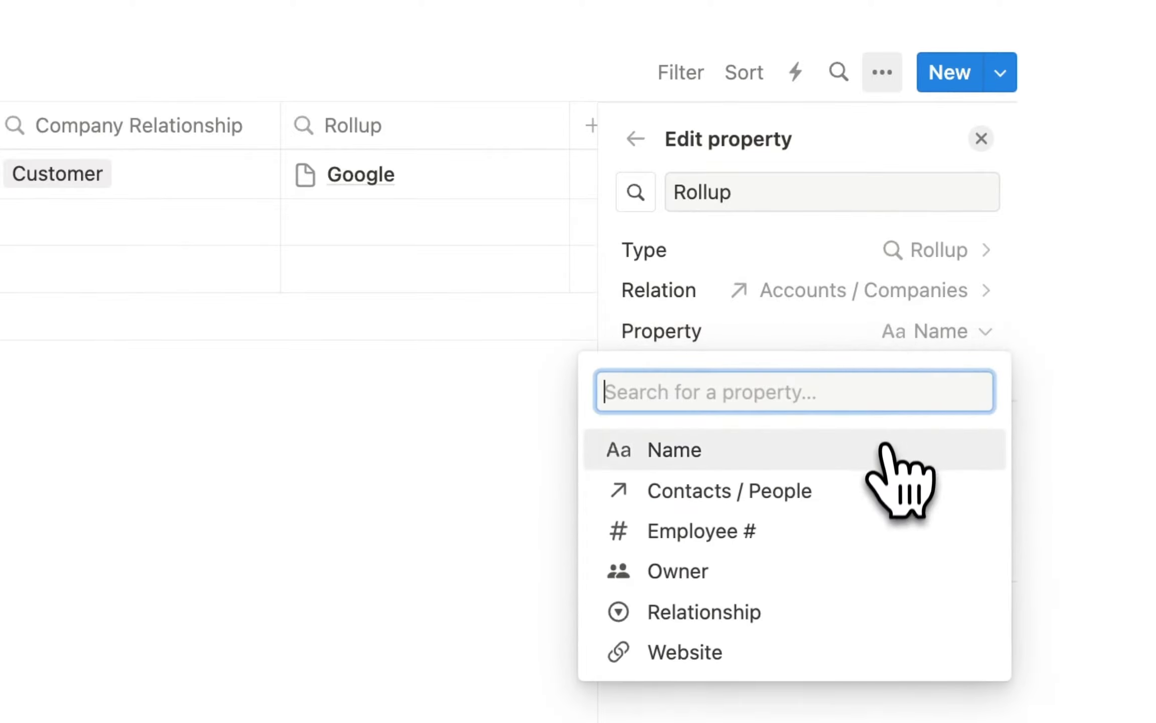
{"action": "left_click", "coordinate": [700, 573]}
{"action": "left_click", "coordinate": [700, 573]}
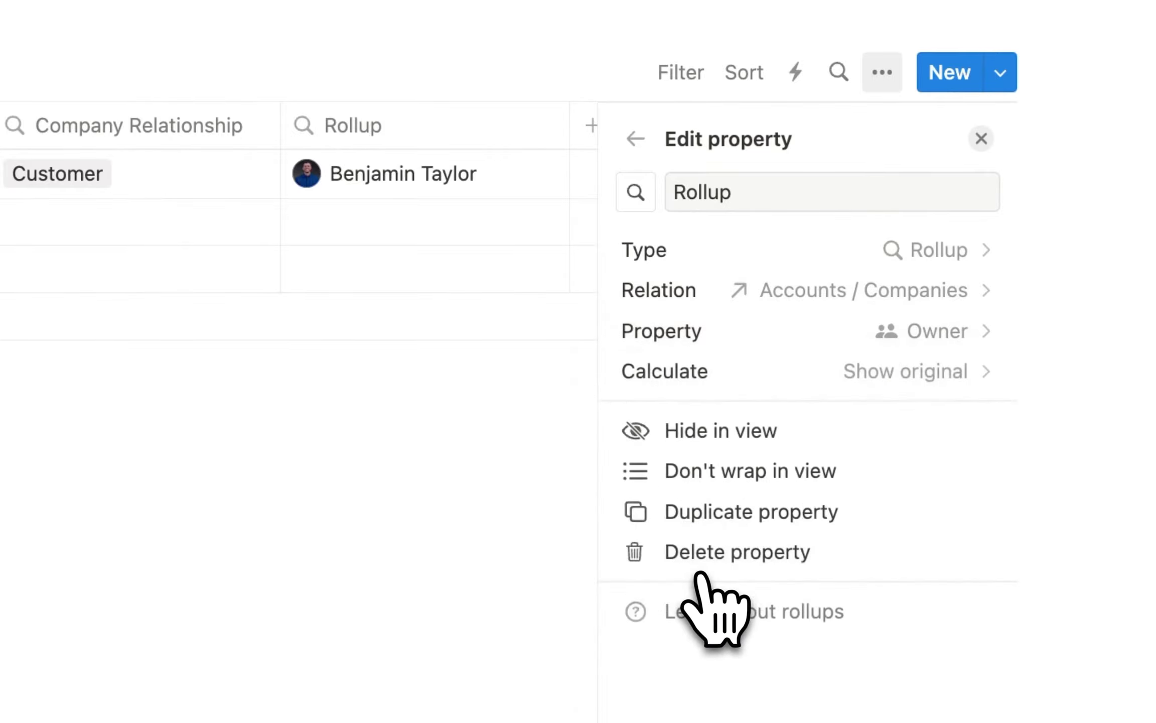
{"action": "left_click", "coordinate": [769, 191]}
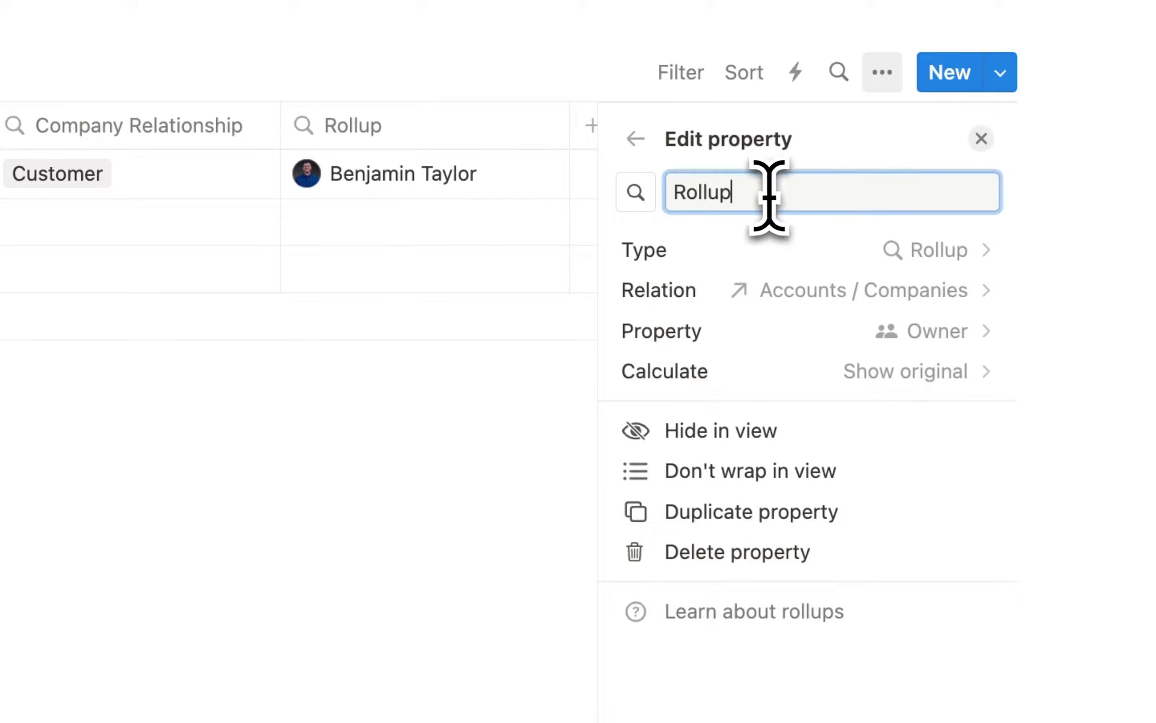
{"action": "left_click_drag", "start_coordinate": [769, 191], "coordinate": [674, 191]}
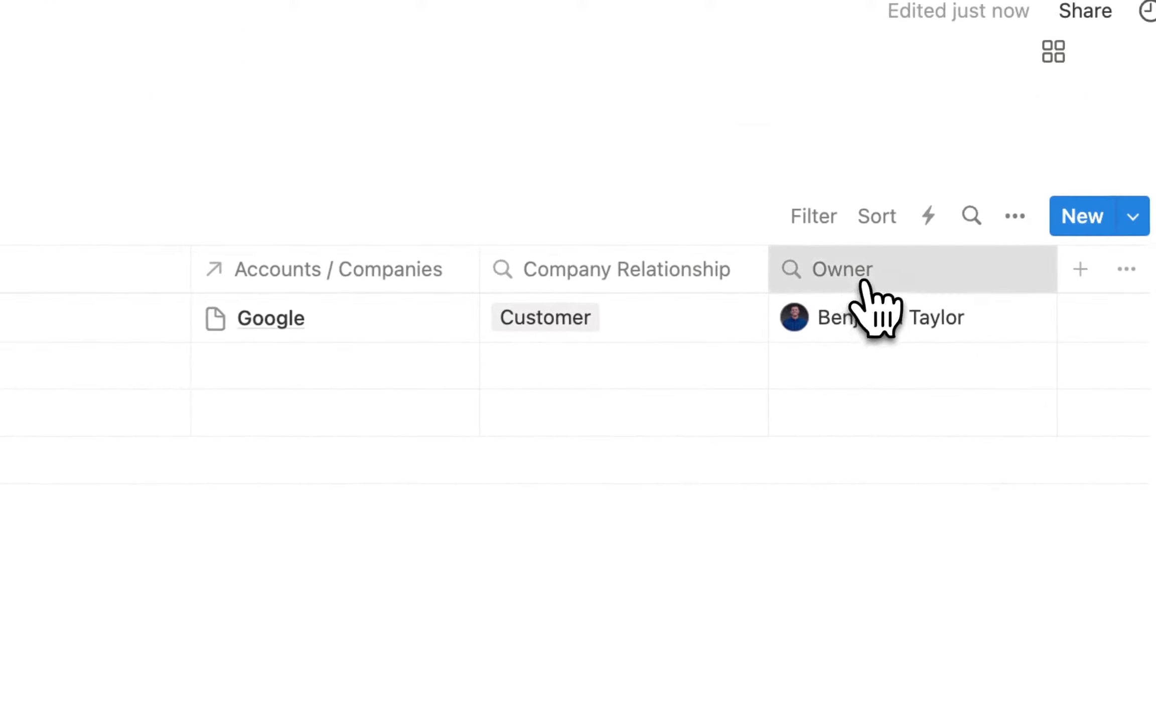
Move the Owner and Status columns ahead of Title, right after Name.
{"action": "left_click_drag", "start_coordinate": [759, 136], "coordinate": [122, 164]}
{"action": "left_click_drag", "start_coordinate": [143, 352], "coordinate": [417, 301]}
{"action": "left_click_drag", "start_coordinate": [1099, 269], "coordinate": [767, 276]}
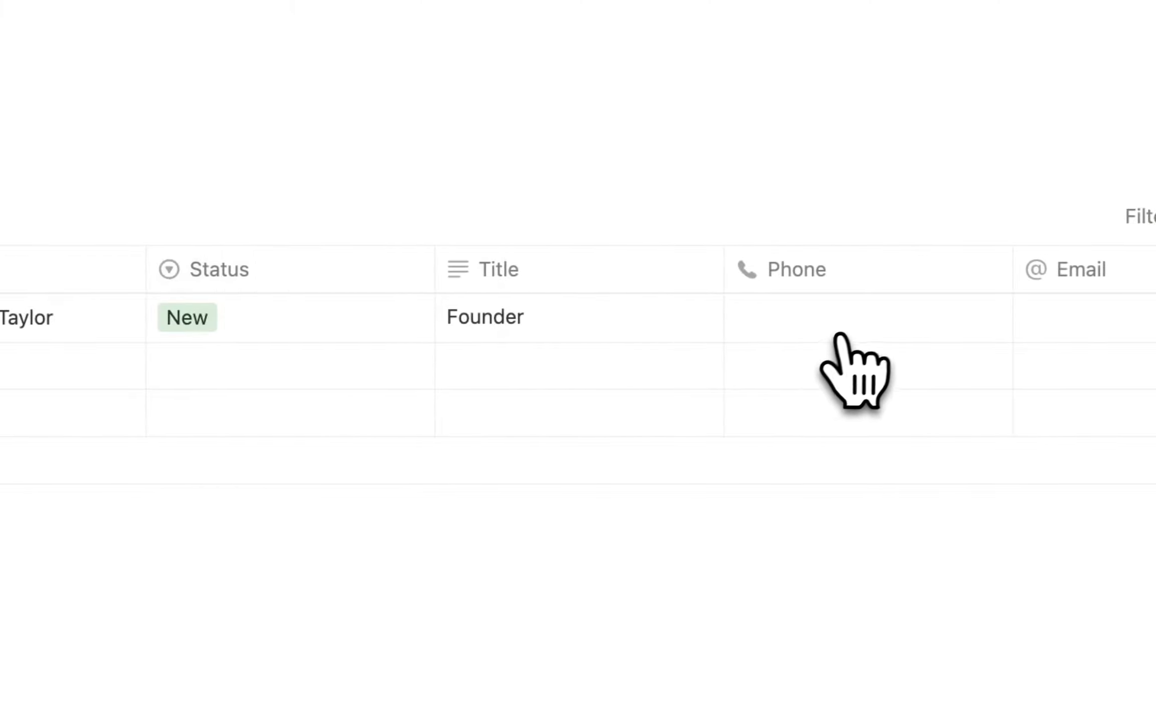
Add Created time, Created by, Last edited and ID columns to Contacts / People, then return to CRM Home.
{"action": "scroll", "coordinate": [848, 331], "scroll_direction": "right", "scroll_amount": 5}
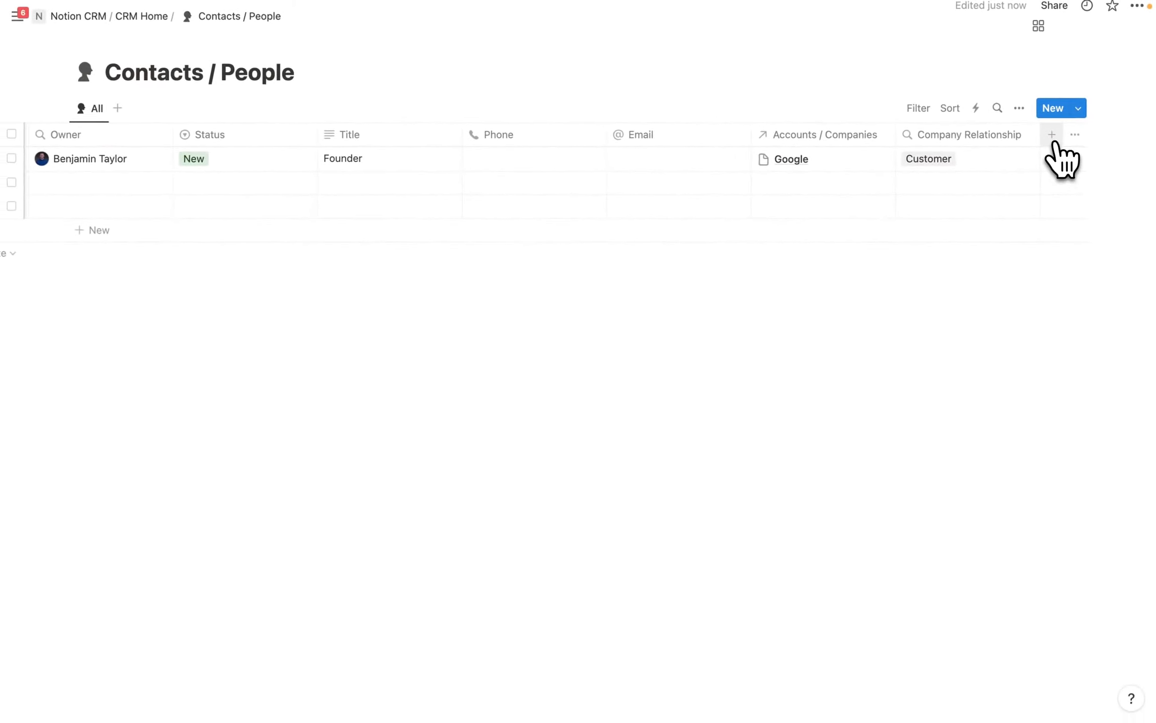
{"action": "left_click", "coordinate": [1052, 134]}
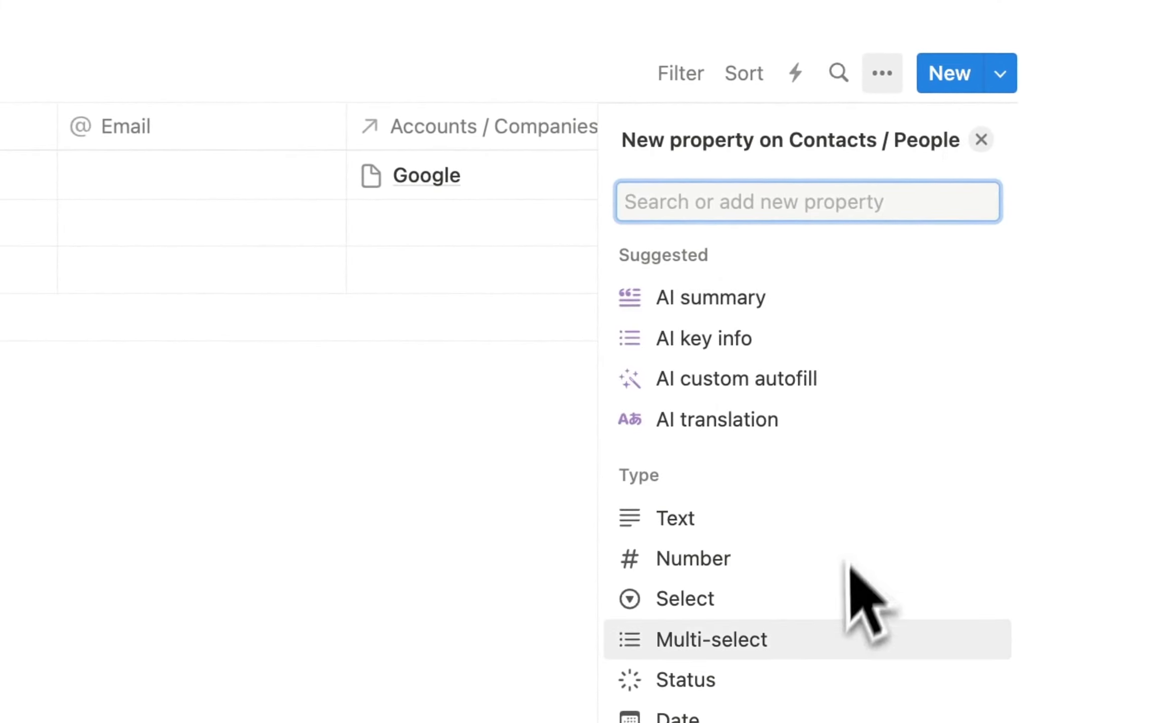
{"action": "scroll", "coordinate": [853, 617], "scroll_direction": "down", "scroll_amount": 3}
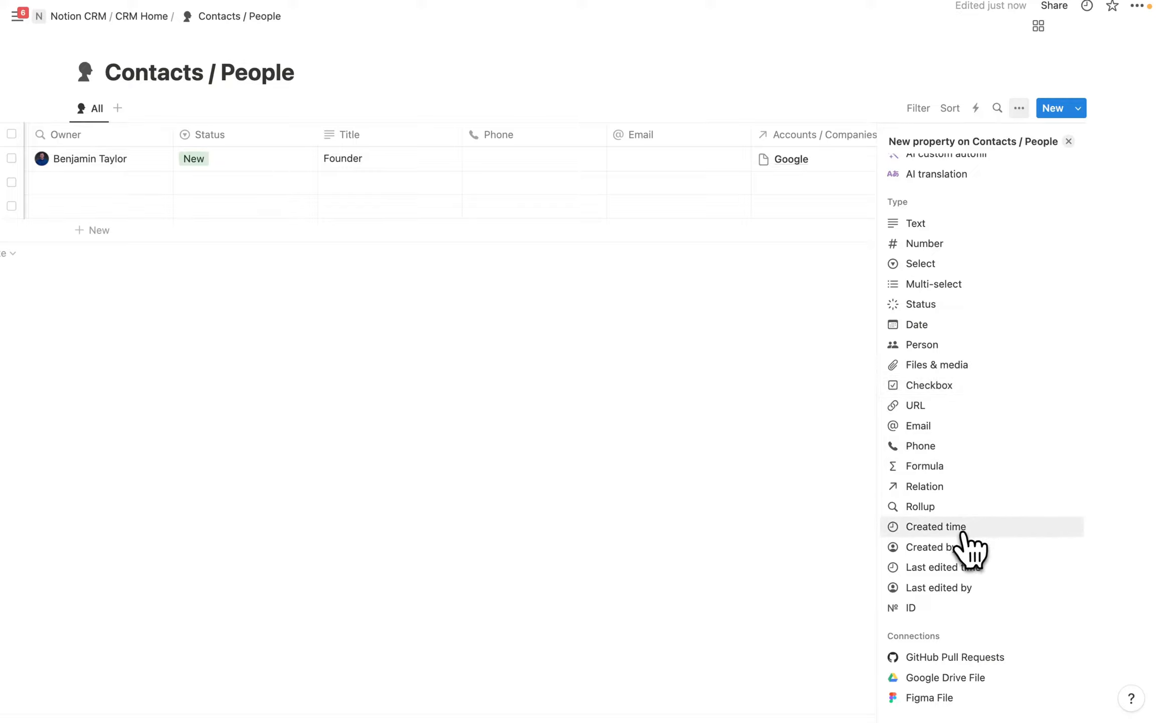
{"action": "left_click", "coordinate": [803, 564]}
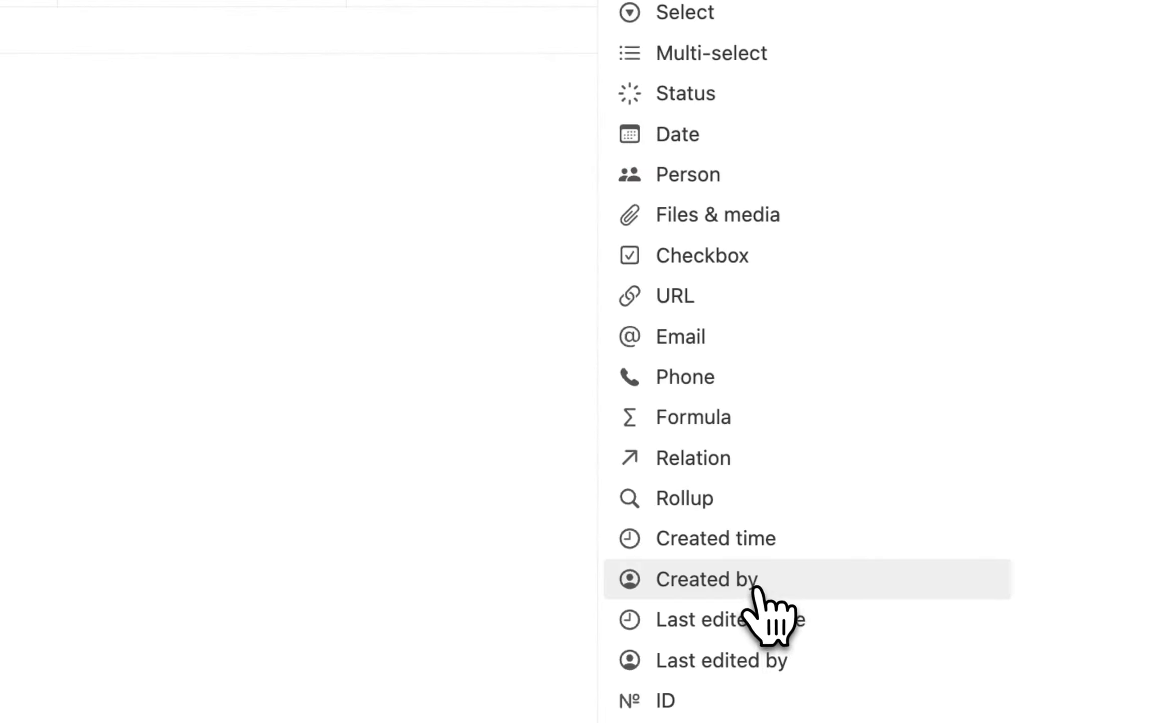
{"action": "left_click", "coordinate": [803, 593]}
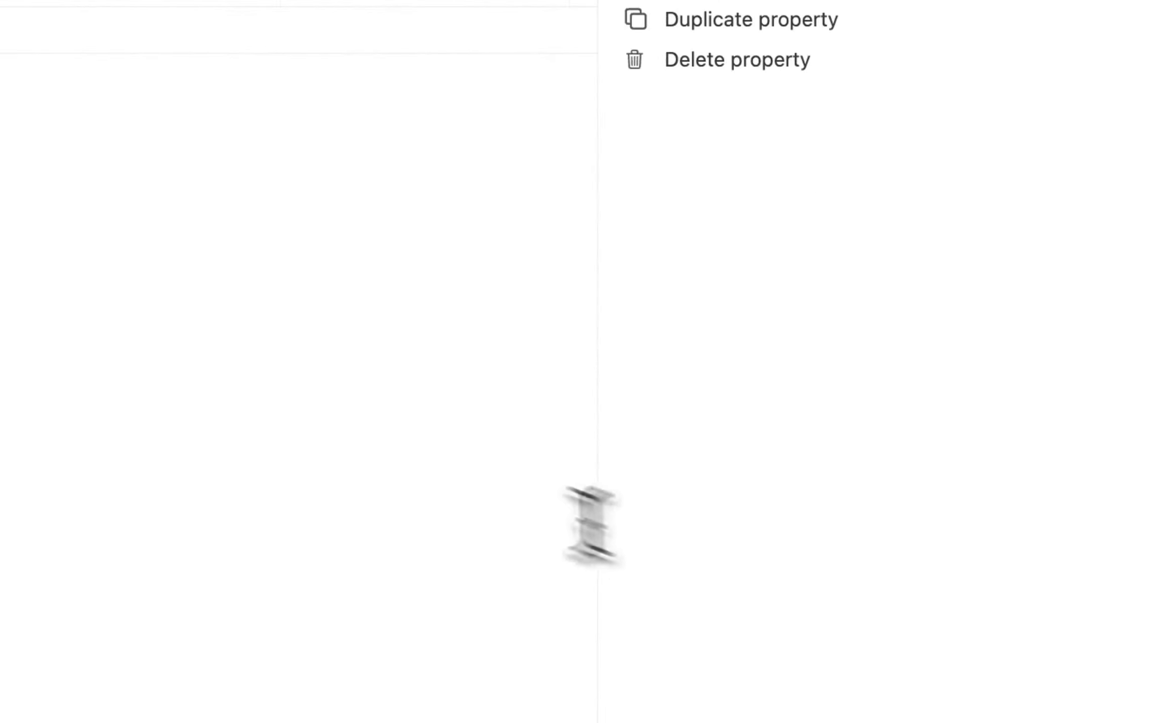
{"action": "key", "text": "Escape"}
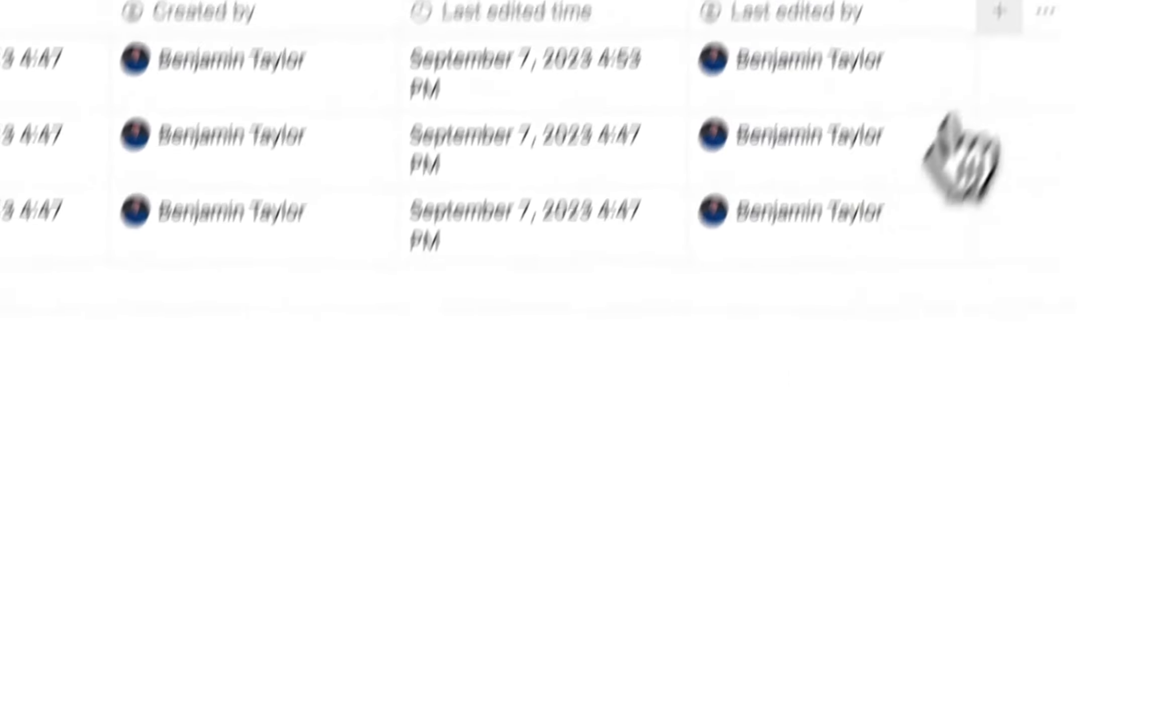
{"action": "left_click", "coordinate": [999, 12]}
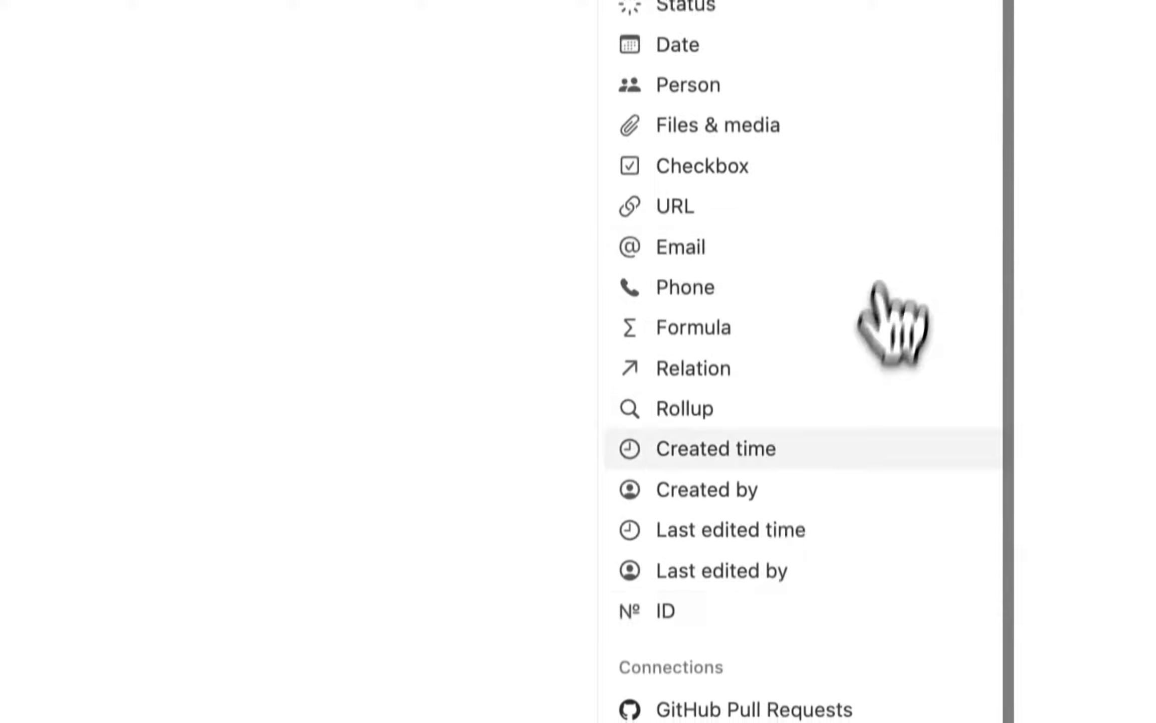
{"action": "left_click", "coordinate": [738, 578]}
{"action": "left_click", "coordinate": [471, 425]}
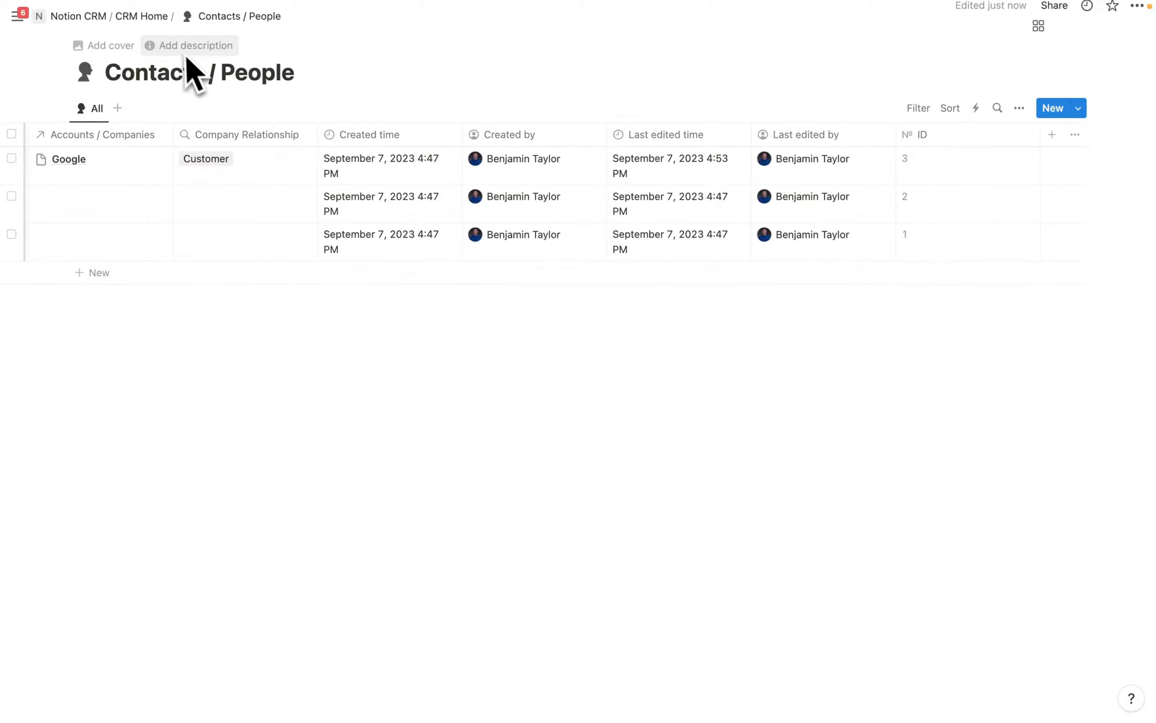
{"action": "left_click", "coordinate": [142, 16]}
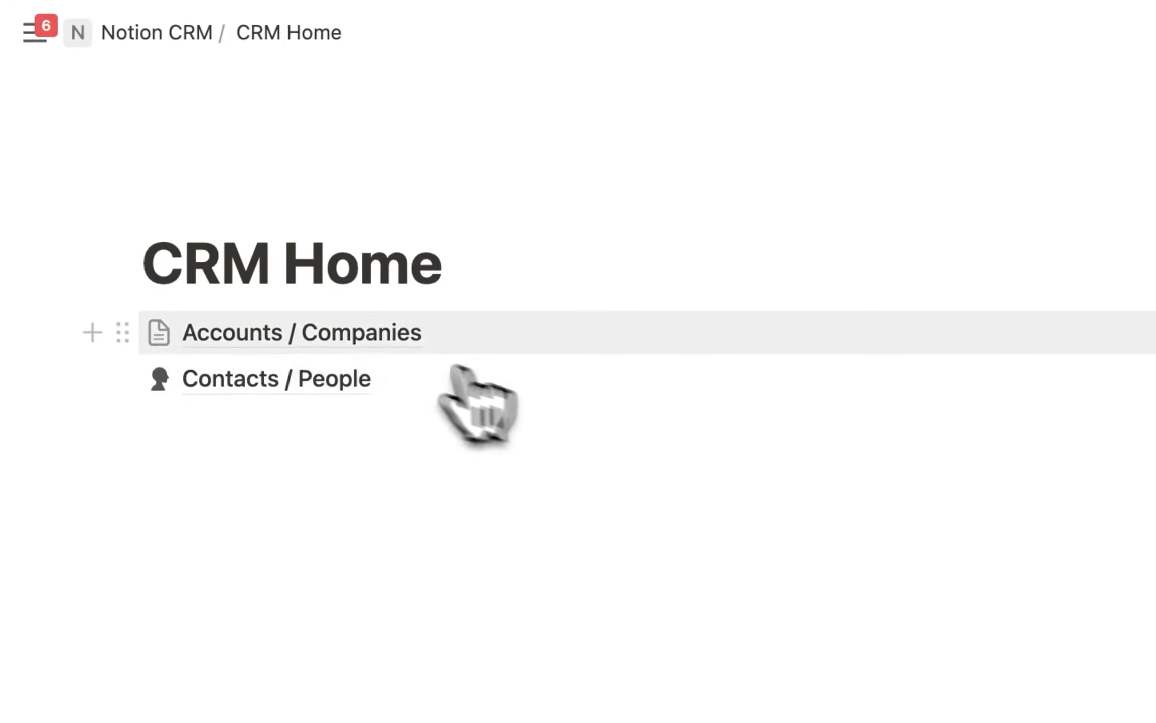
In Accounts / Companies, add Created time, Last edited time, Created by and ID properties.
{"action": "left_click", "coordinate": [304, 342]}
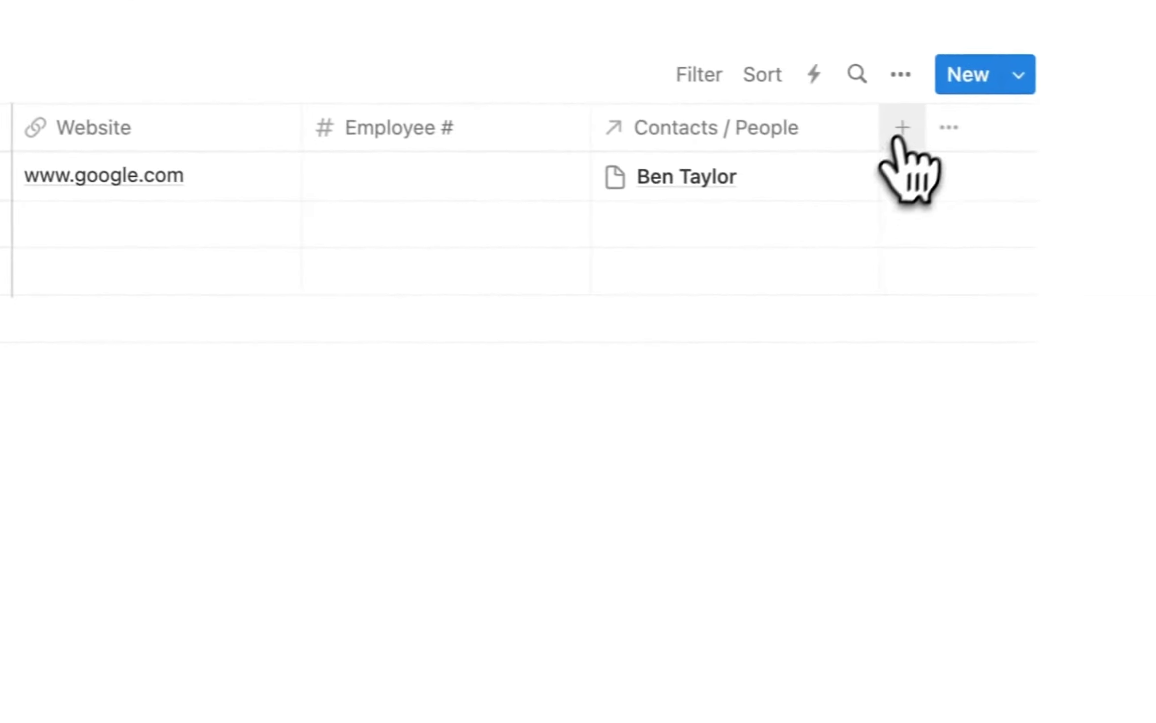
{"action": "left_click", "coordinate": [898, 135]}
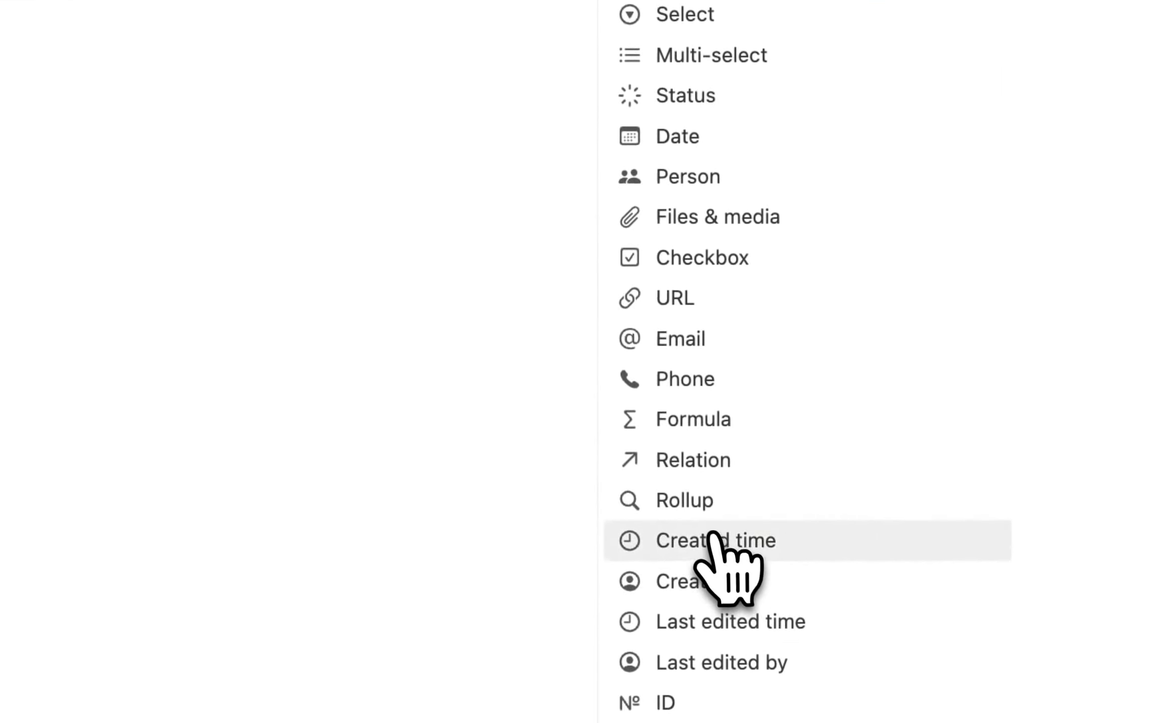
{"action": "left_click", "coordinate": [713, 539]}
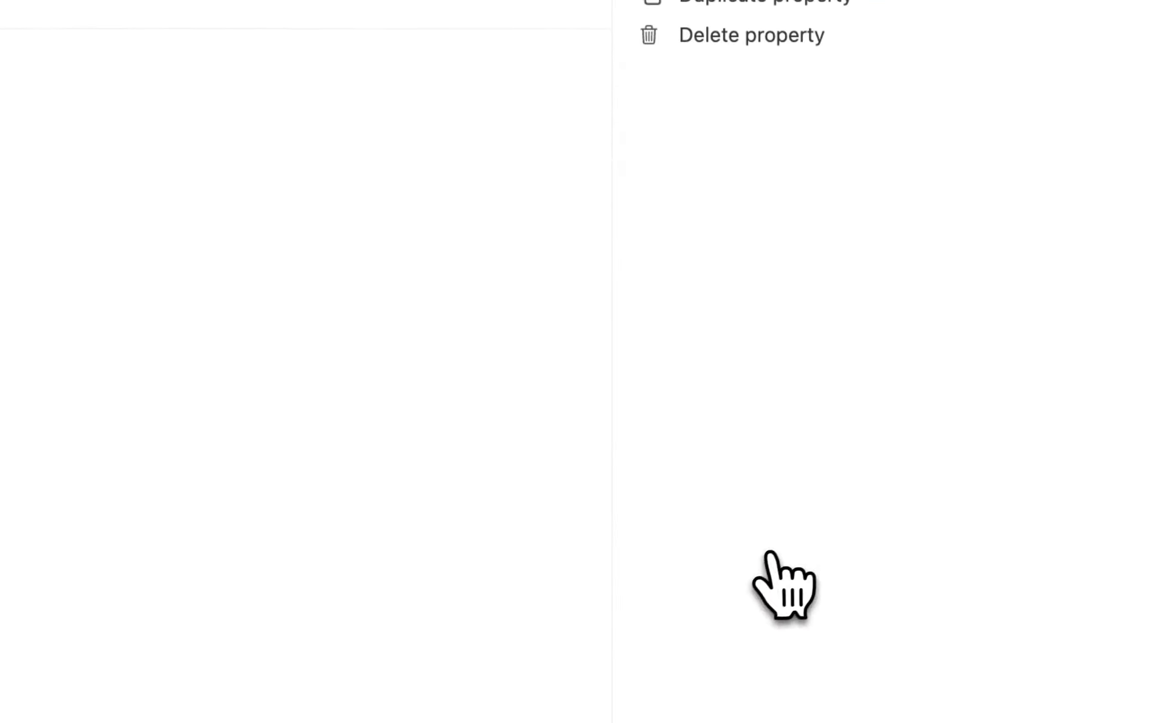
{"action": "left_click", "coordinate": [628, 5]}
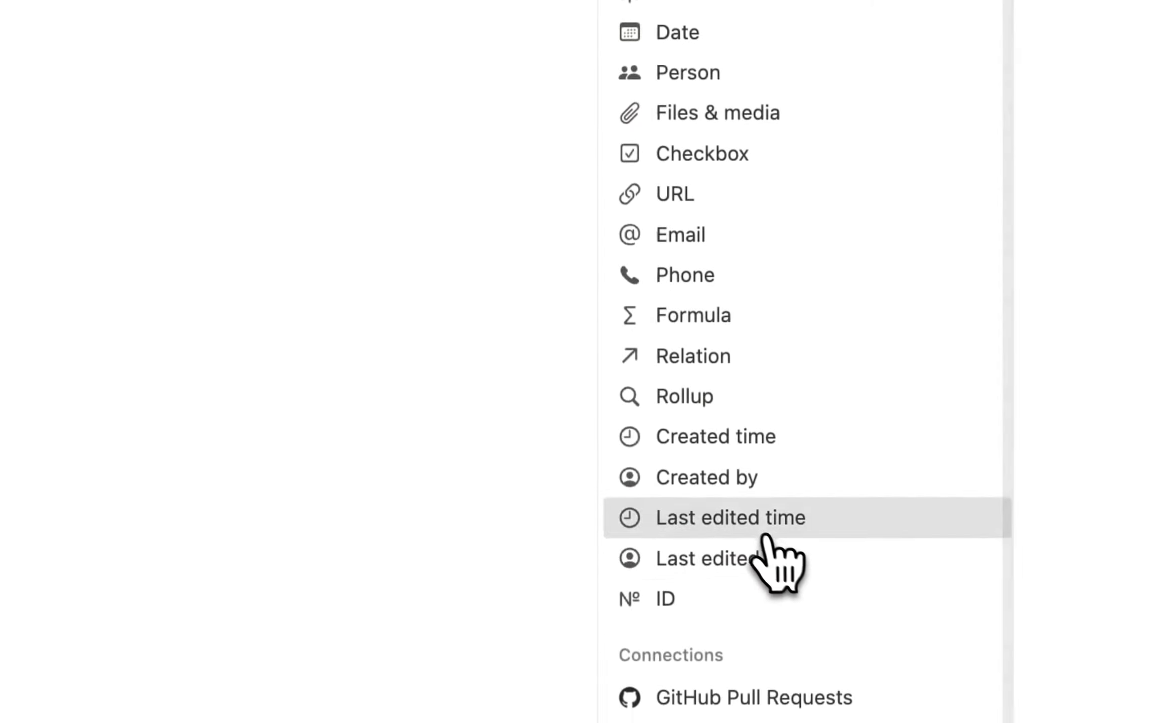
{"action": "left_click", "coordinate": [768, 522]}
{"action": "scroll", "coordinate": [816, 500], "scroll_direction": "down", "scroll_amount": 10}
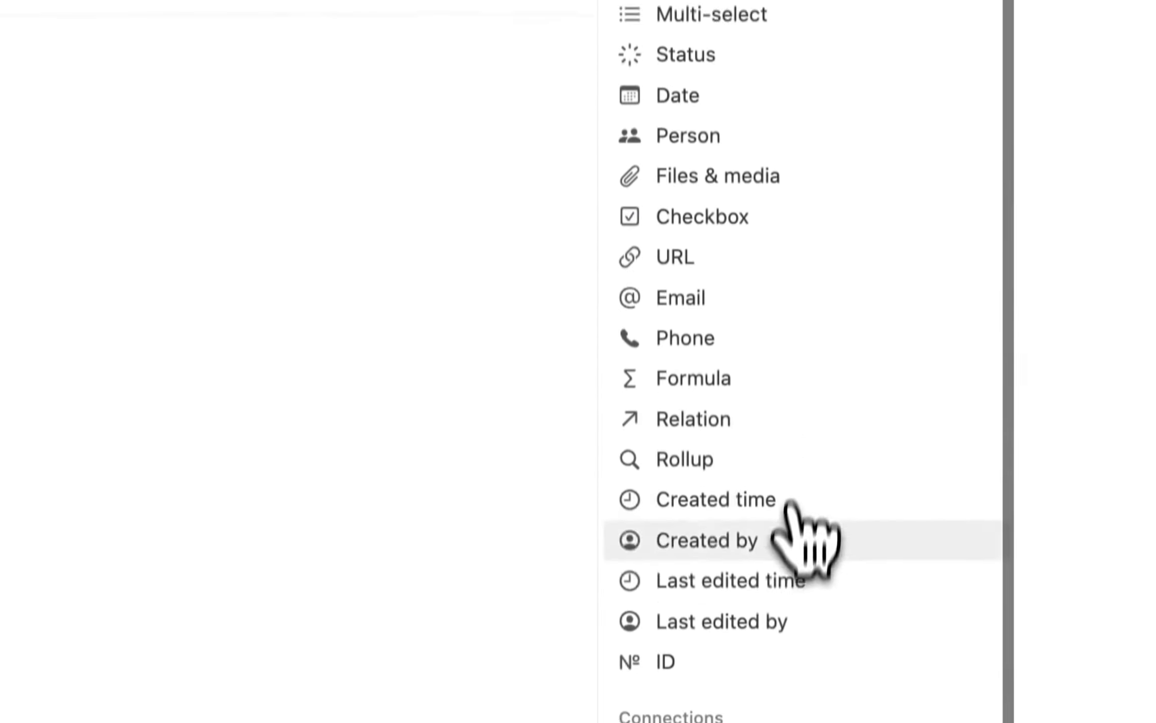
{"action": "left_click", "coordinate": [798, 537]}
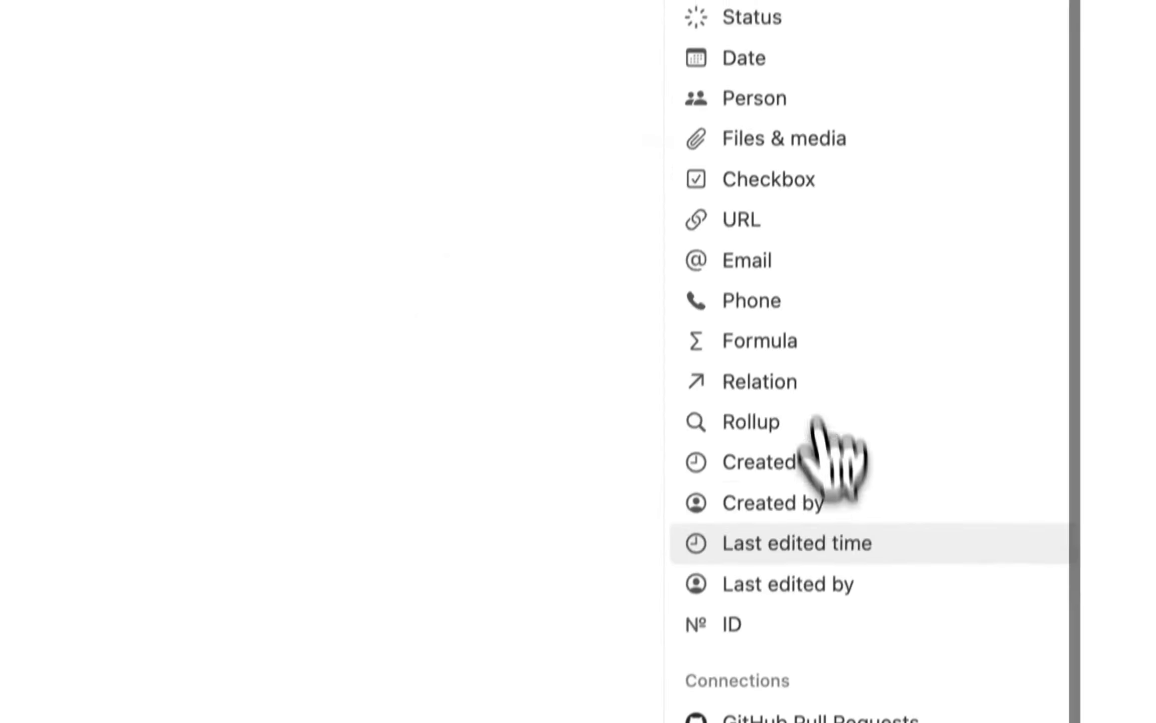
{"action": "scroll", "coordinate": [803, 502], "scroll_direction": "down", "scroll_amount": 1}
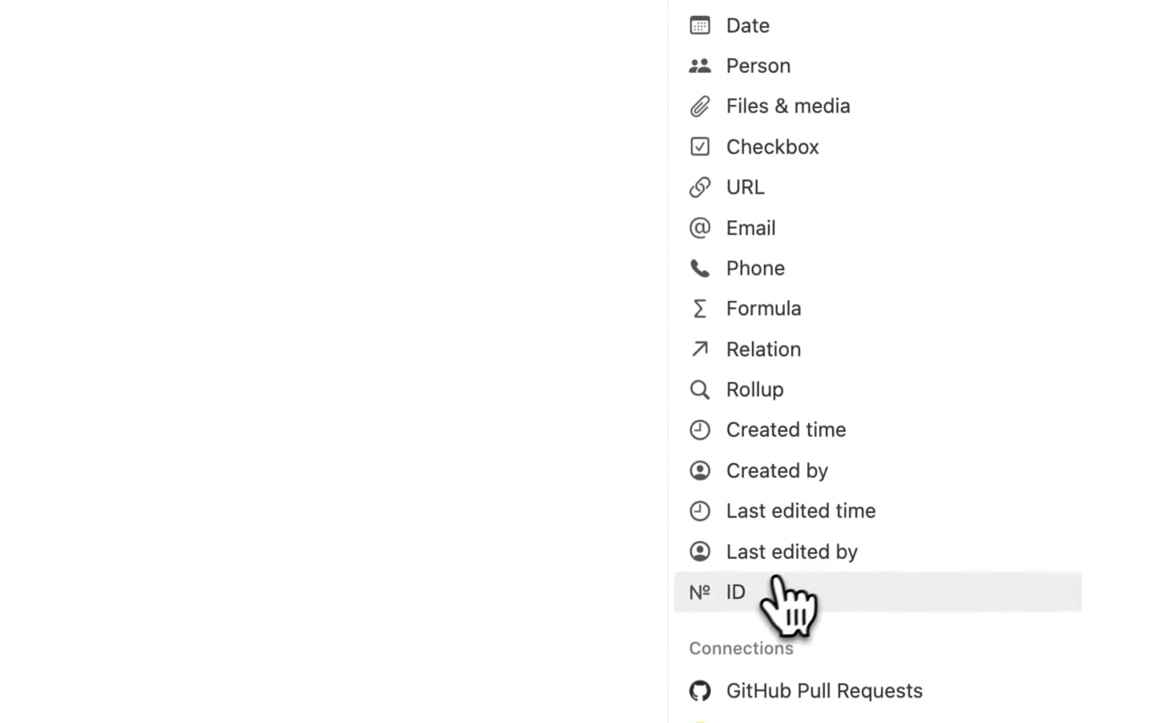
{"action": "left_click", "coordinate": [772, 585]}
{"action": "left_click", "coordinate": [321, 311]}
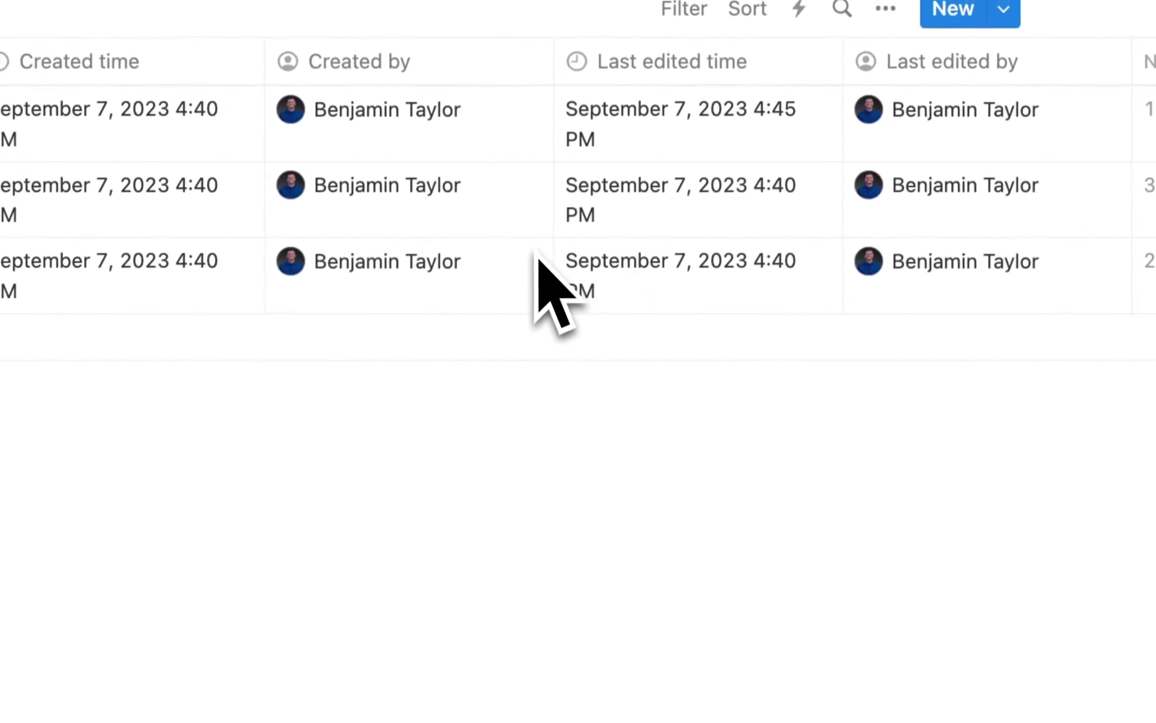
{"action": "scroll", "coordinate": [557, 200], "scroll_direction": "left", "scroll_amount": 10}
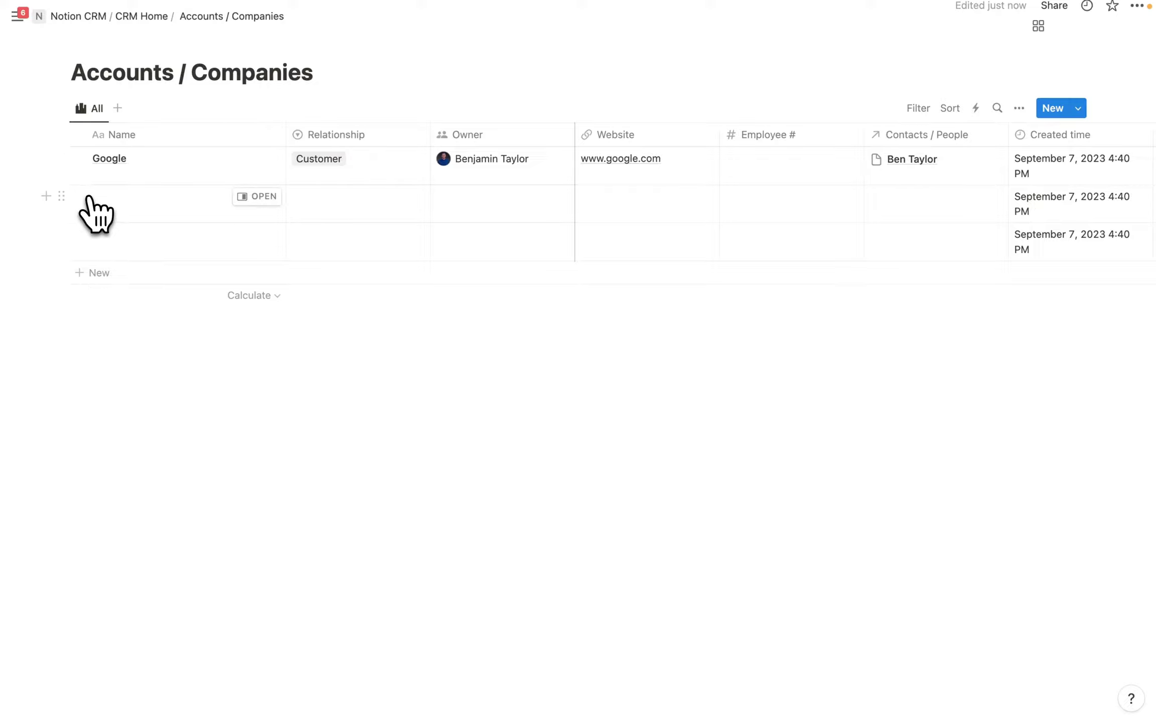
Delete the two blank company rows, leaving only Google, then open Contacts / People.
{"action": "left_click", "coordinate": [79, 196]}
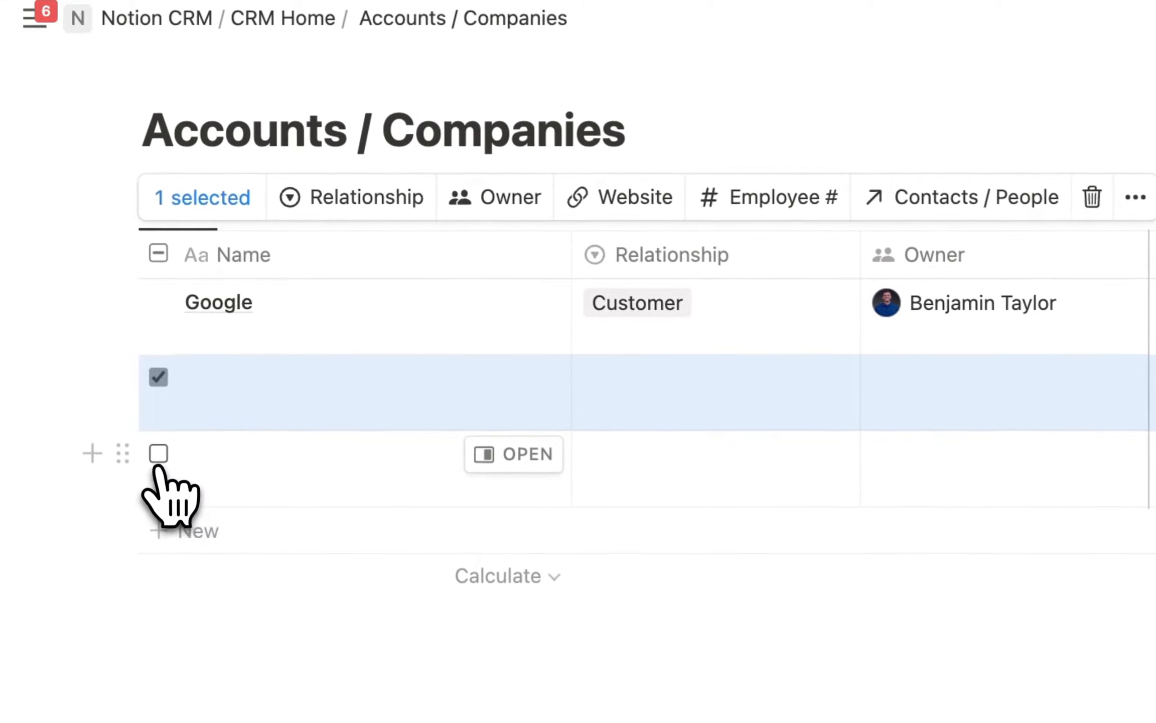
{"action": "left_click", "coordinate": [158, 453]}
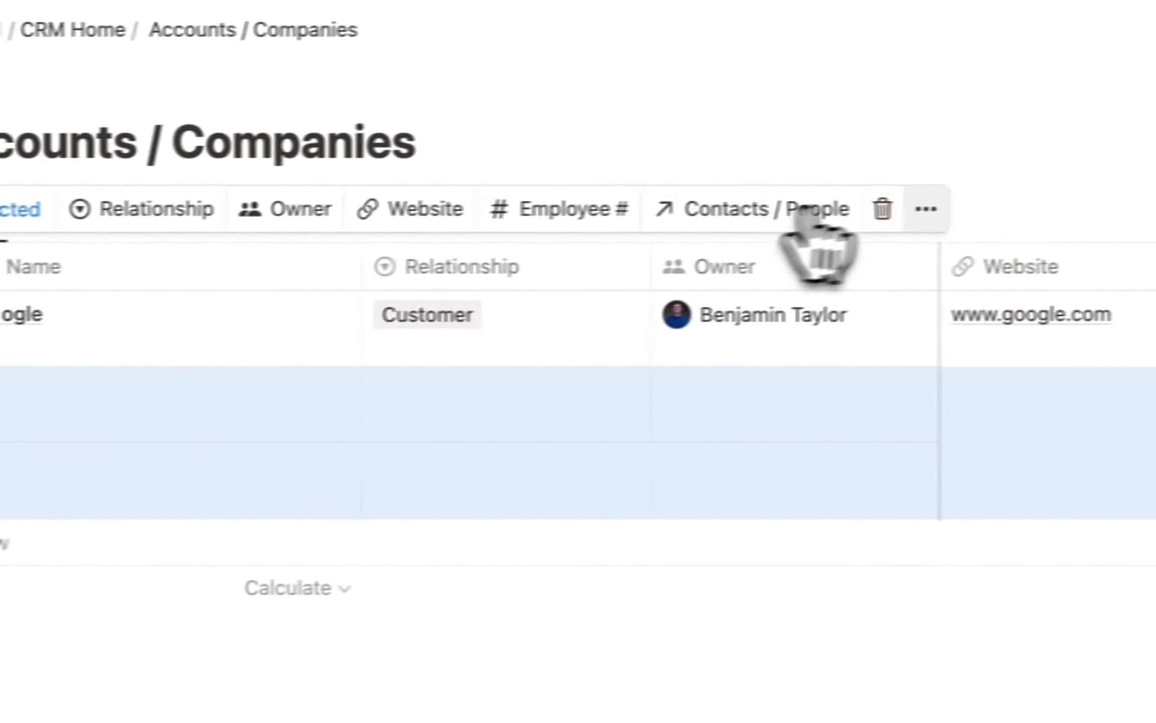
{"action": "left_click", "coordinate": [1092, 197]}
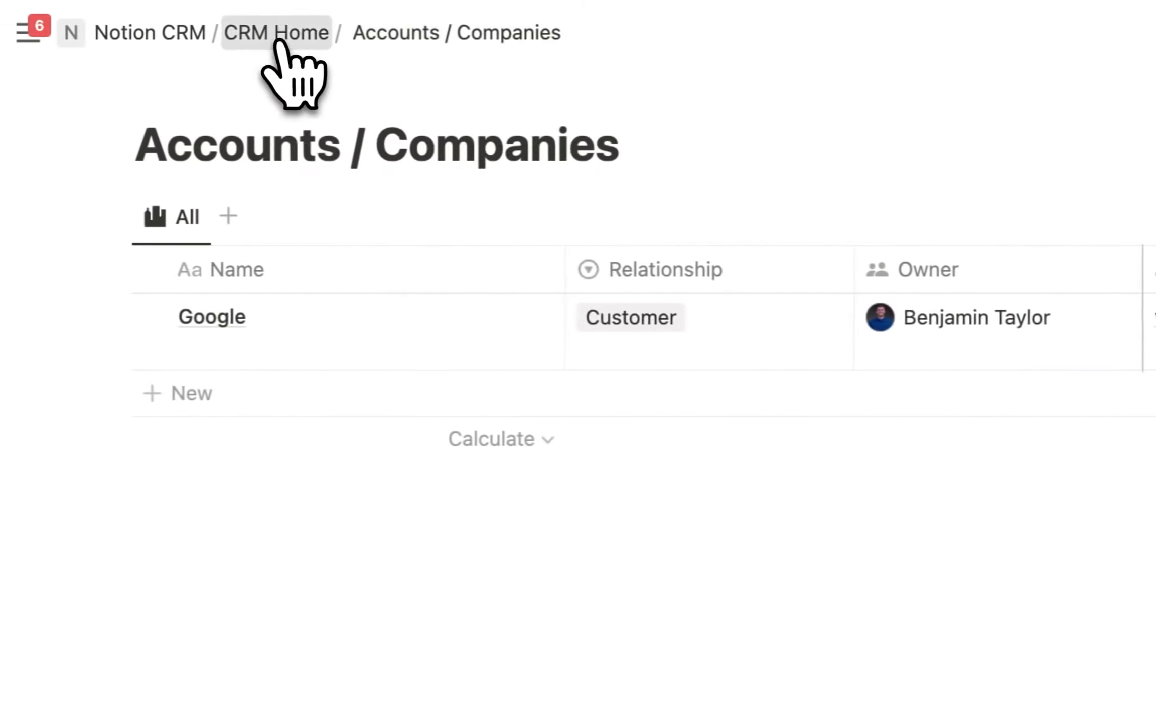
{"action": "left_click", "coordinate": [38, 34]}
{"action": "left_click", "coordinate": [289, 385]}
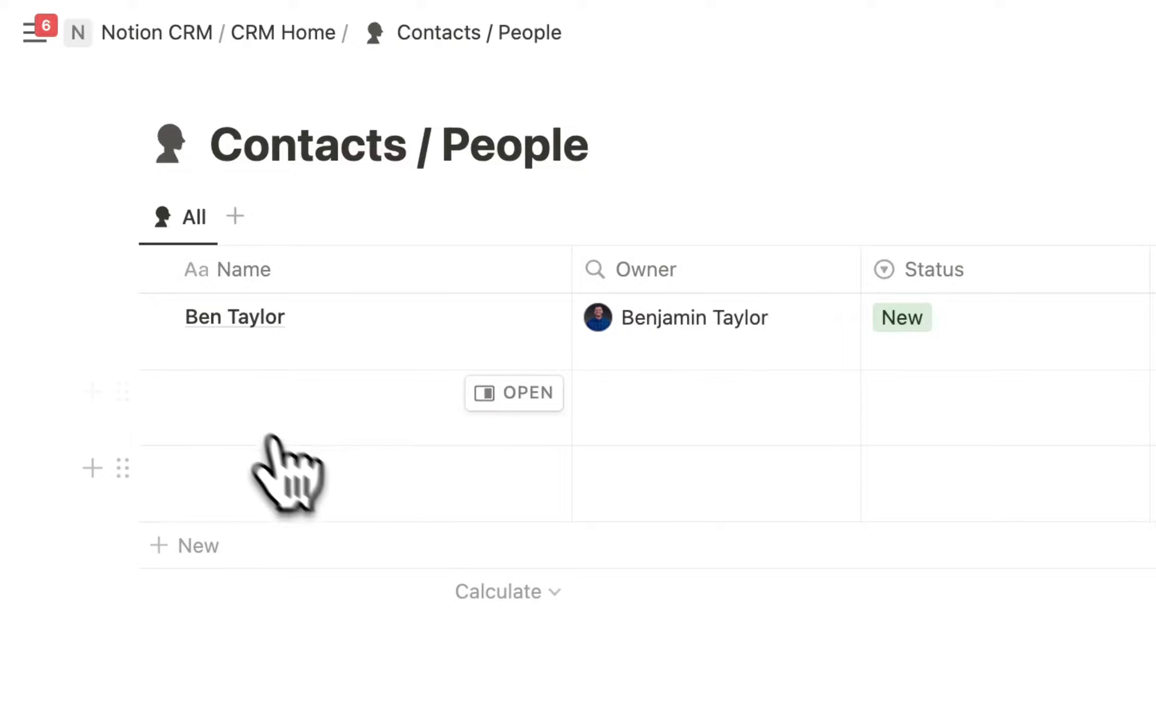
Delete the two blank rows from Contacts / People.
{"action": "left_click", "coordinate": [159, 391]}
{"action": "left_click", "coordinate": [158, 467]}
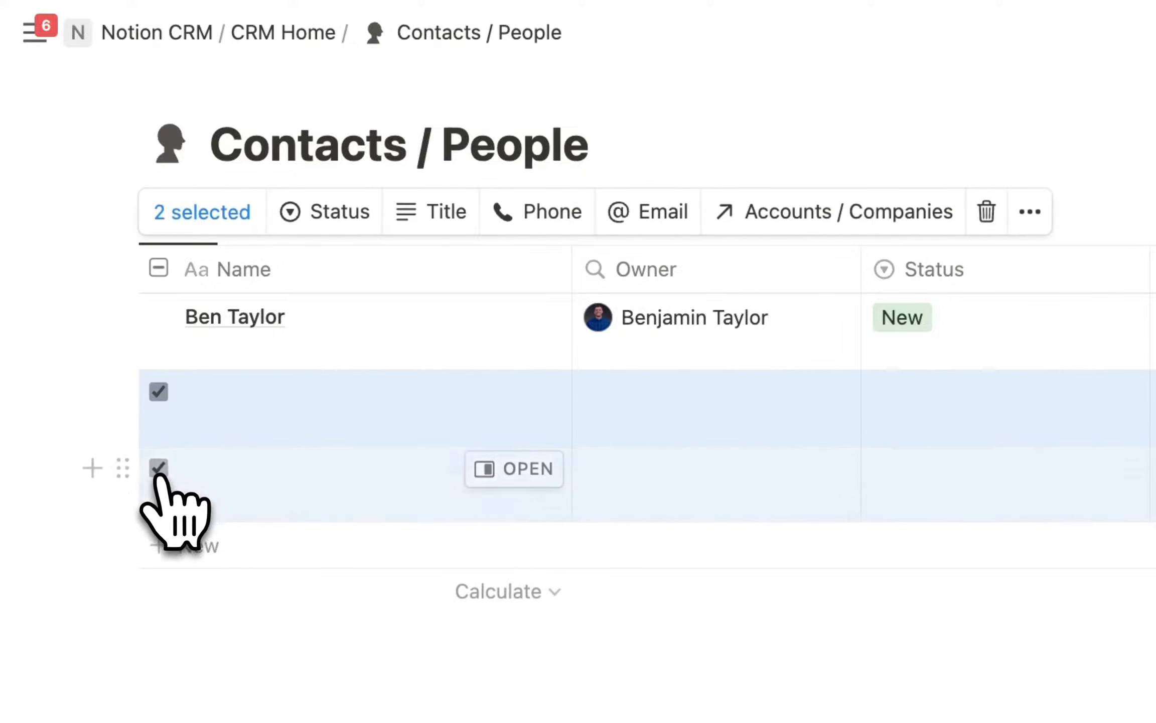
{"action": "left_click", "coordinate": [701, 217]}
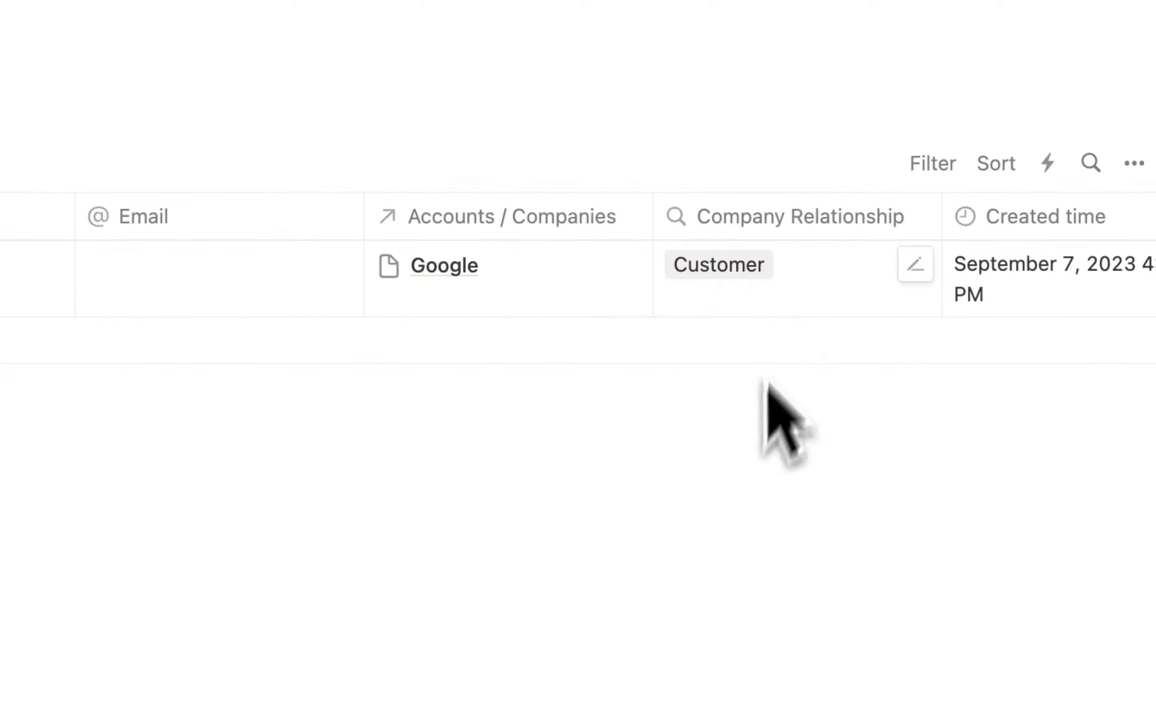
Place Company Relationship after Status, freeze columns up to it, and go back to CRM Home.
{"action": "left_click_drag", "start_coordinate": [792, 220], "coordinate": [607, 284]}
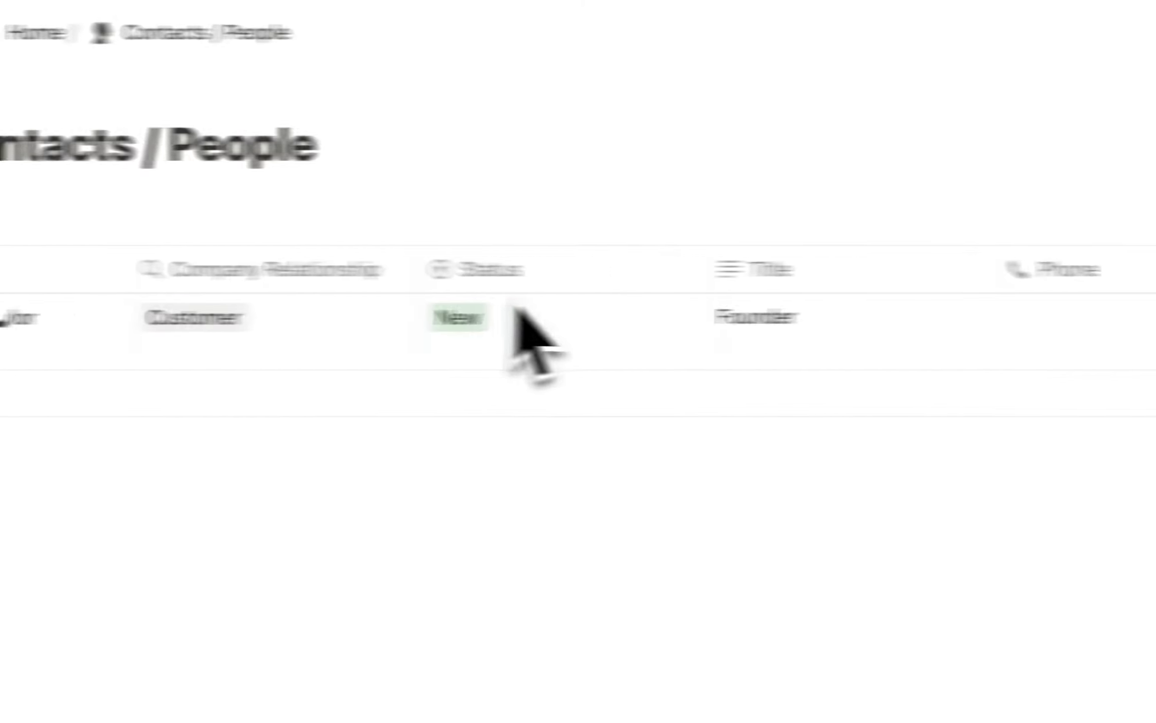
{"action": "scroll", "coordinate": [514, 304], "scroll_direction": "left", "scroll_amount": 3}
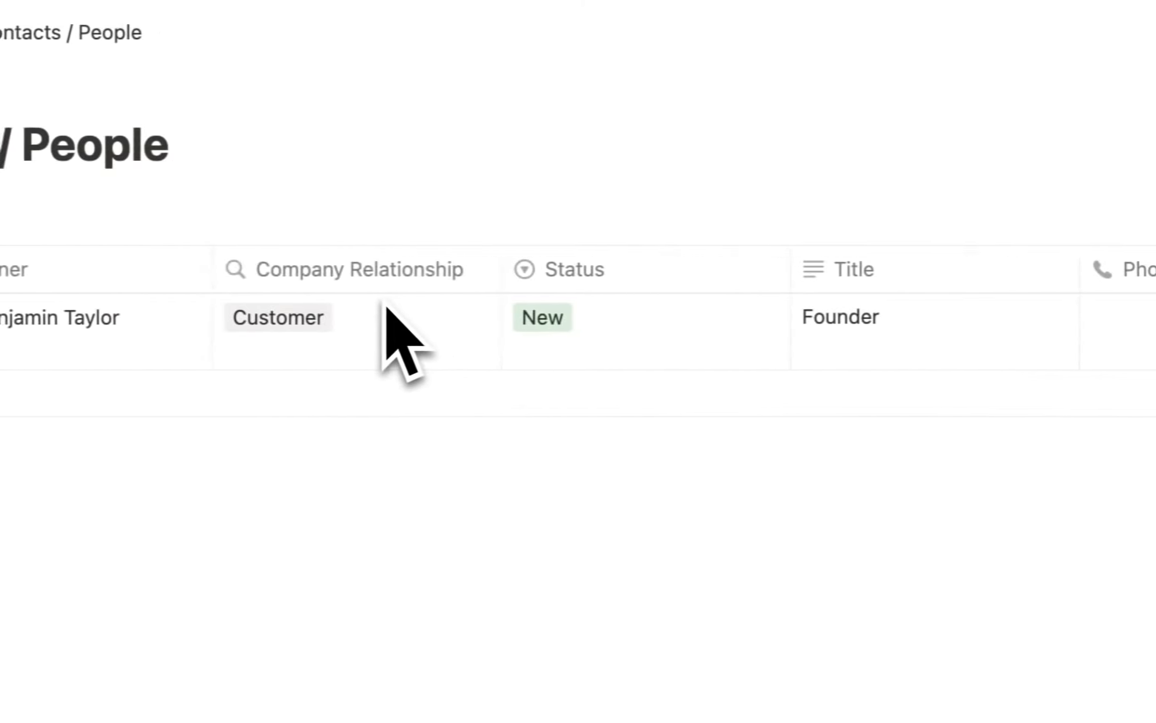
{"action": "scroll", "coordinate": [466, 276], "scroll_direction": "left", "scroll_amount": 3}
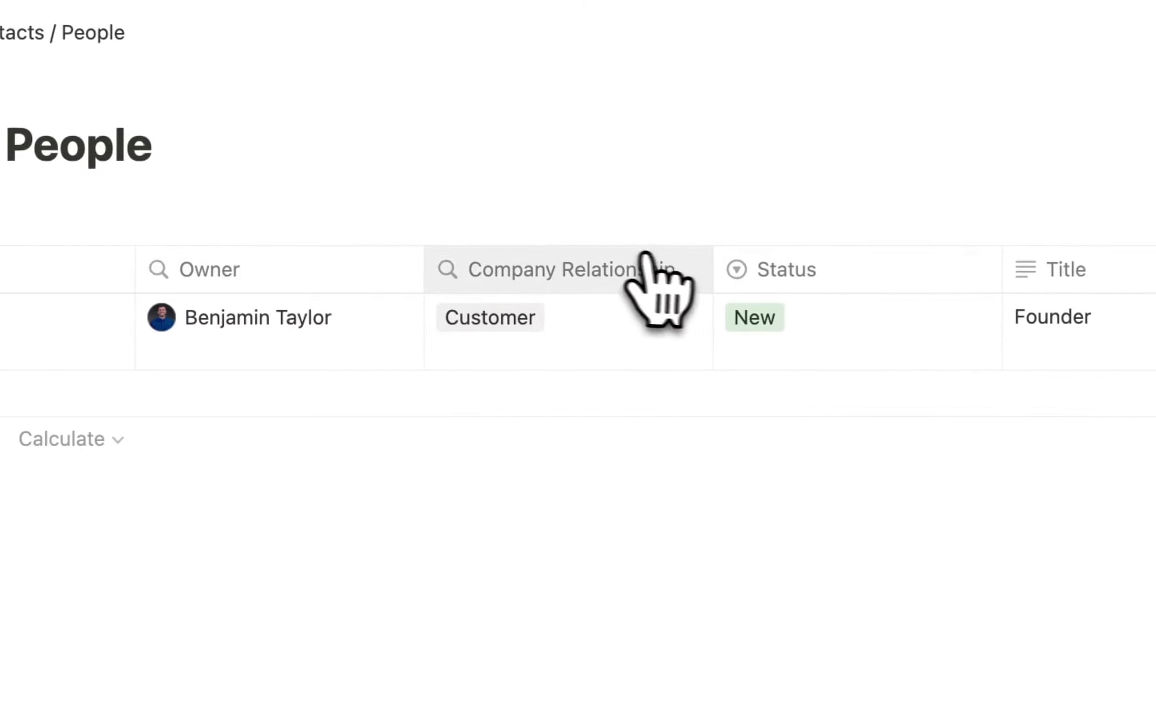
{"action": "left_click_drag", "start_coordinate": [647, 255], "coordinate": [872, 258]}
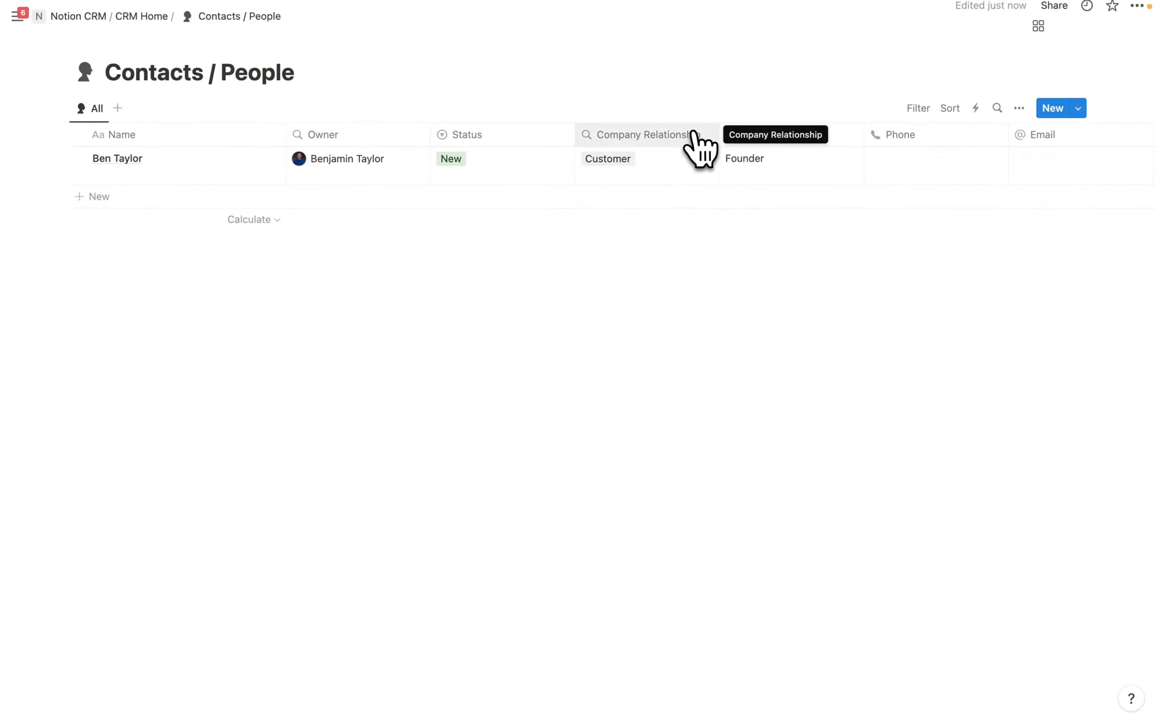
{"action": "left_click", "coordinate": [695, 134]}
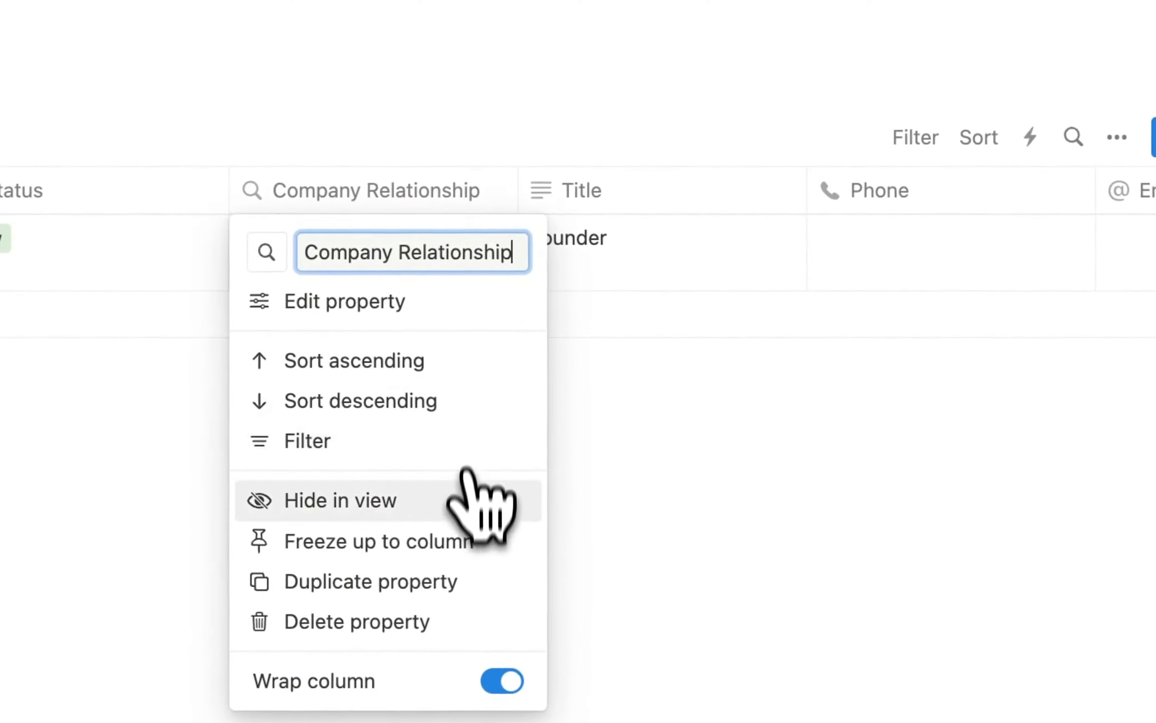
{"action": "left_click", "coordinate": [432, 542]}
{"action": "scroll", "coordinate": [652, 241], "scroll_direction": "right", "scroll_amount": 2}
{"action": "scroll", "coordinate": [771, 206], "scroll_direction": "right", "scroll_amount": 10}
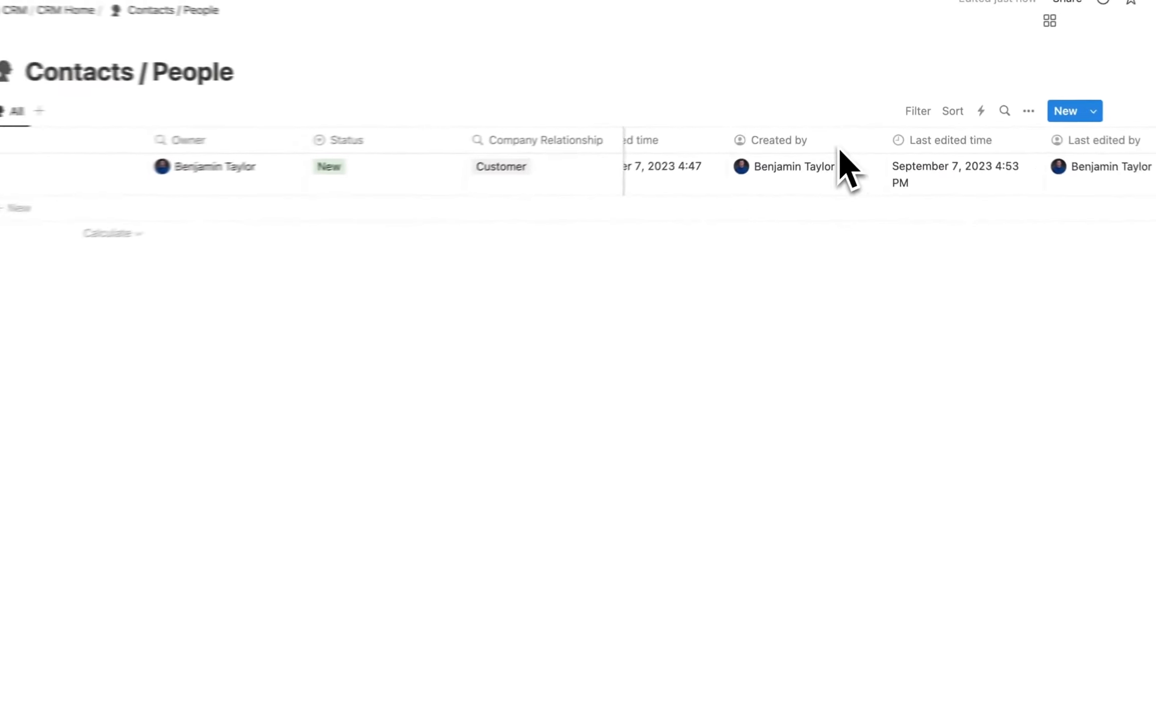
{"action": "scroll", "coordinate": [848, 150], "scroll_direction": "left", "scroll_amount": 10}
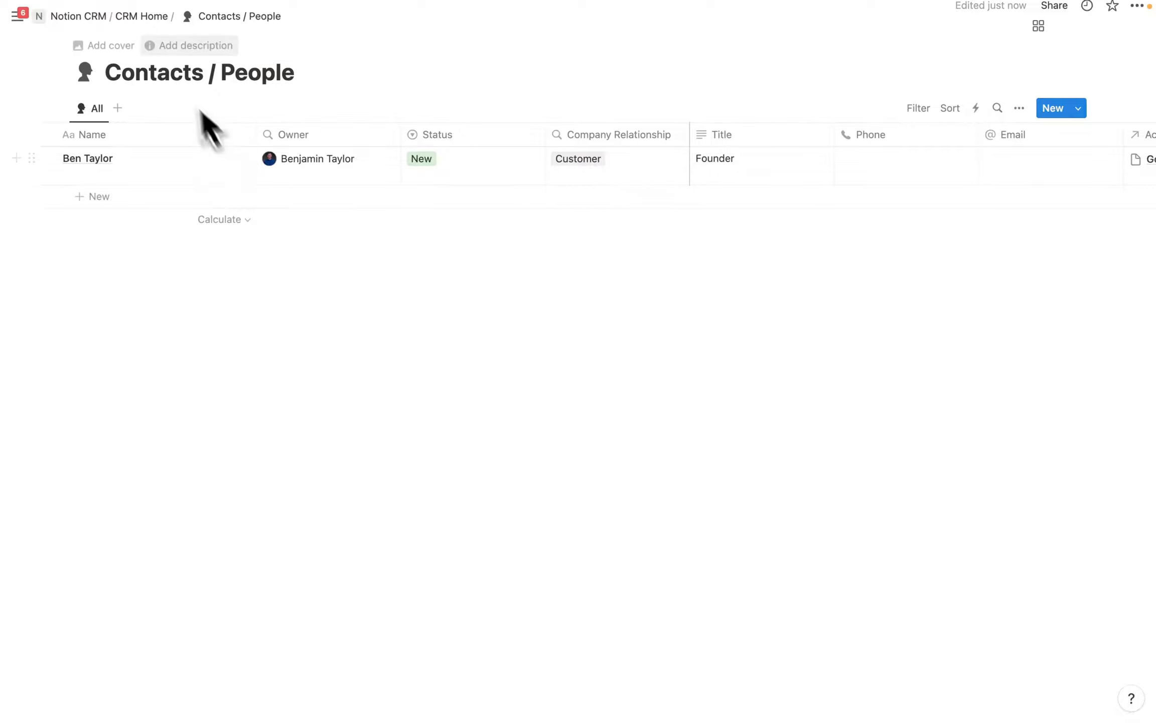
{"action": "left_click", "coordinate": [141, 17]}
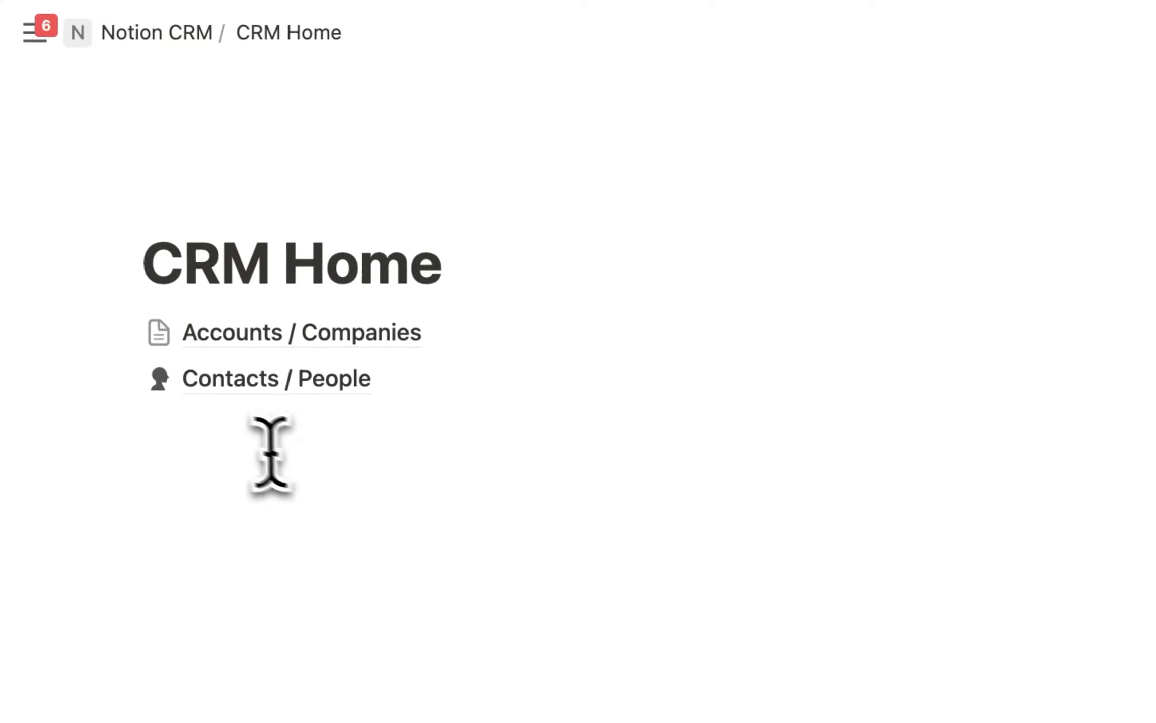
Create a sub-page under Contacts / People on CRM Home titled 'Deals / Opportunities'.
{"action": "left_click", "coordinate": [236, 436]}
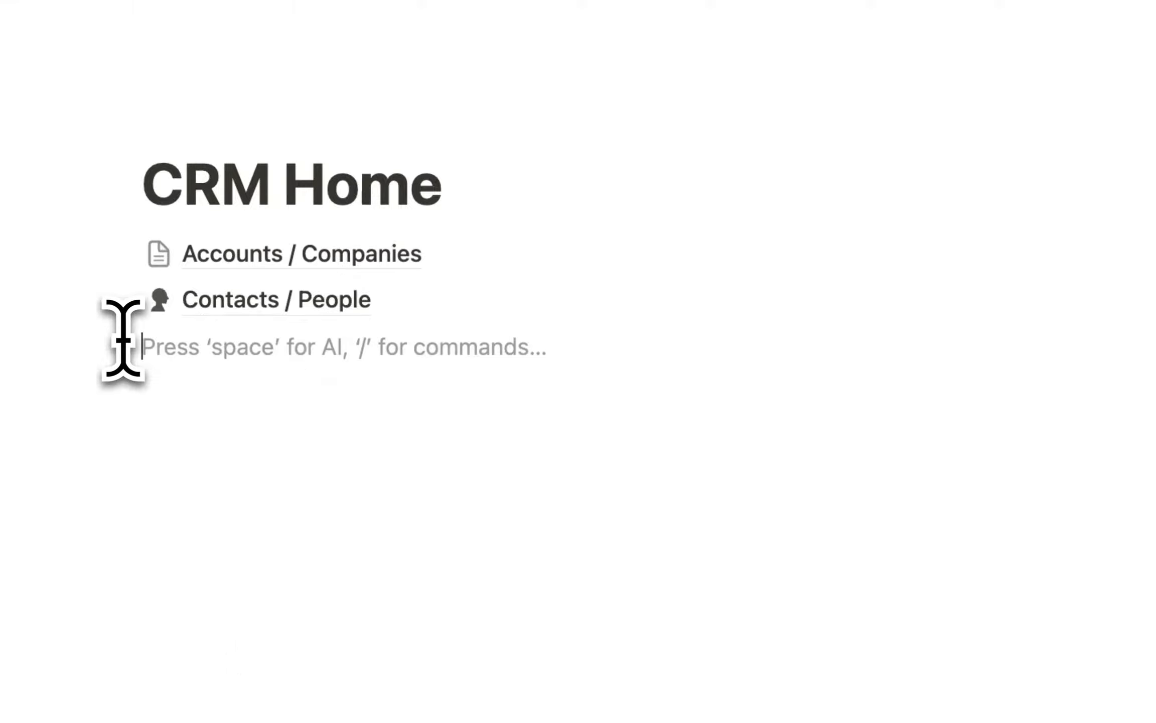
{"action": "type", "text": "/page"}
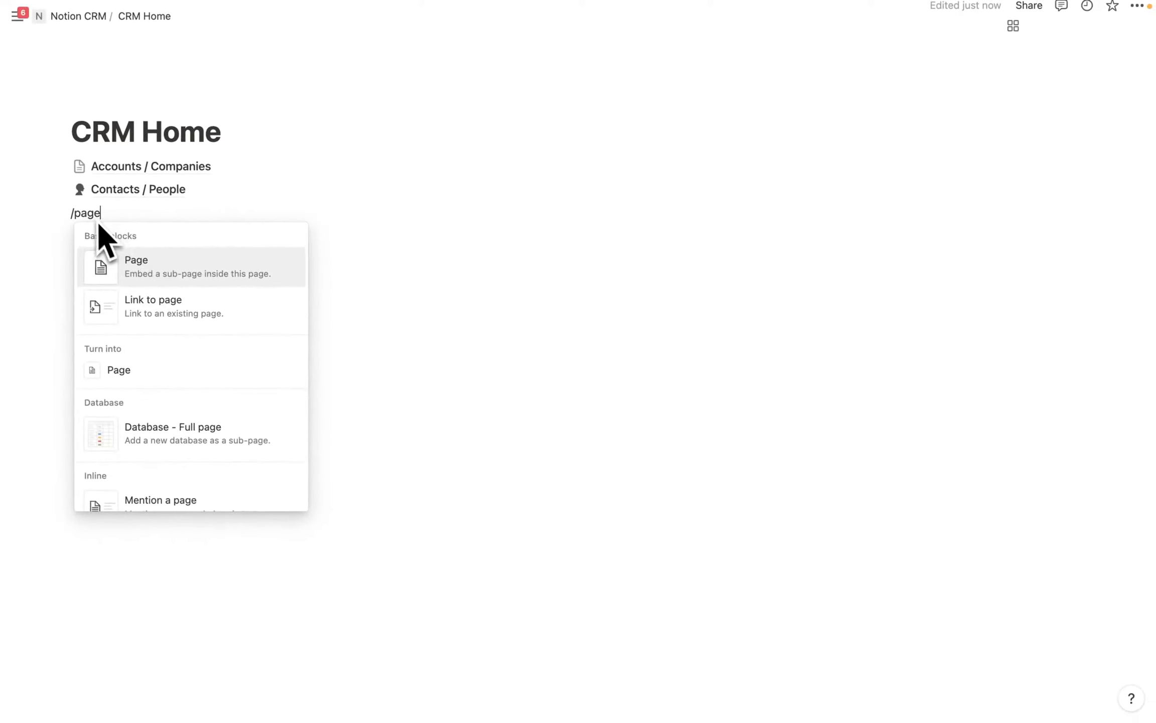
{"action": "left_click", "coordinate": [136, 265]}
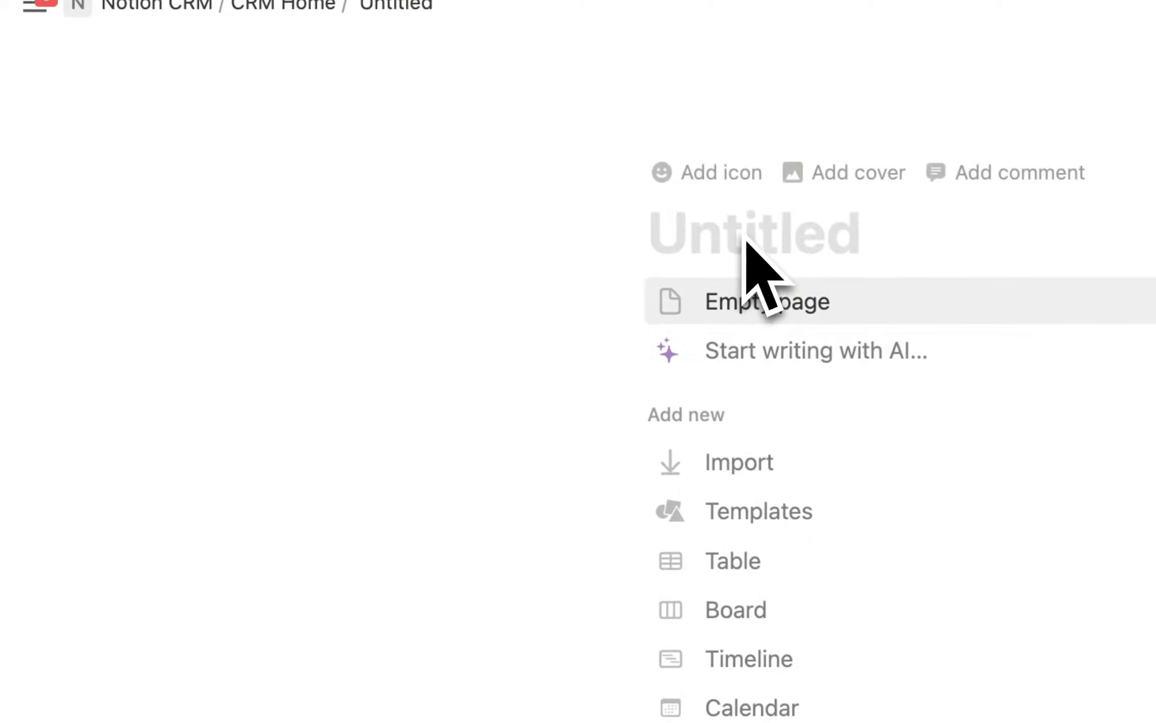
{"action": "type", "text": "D"}
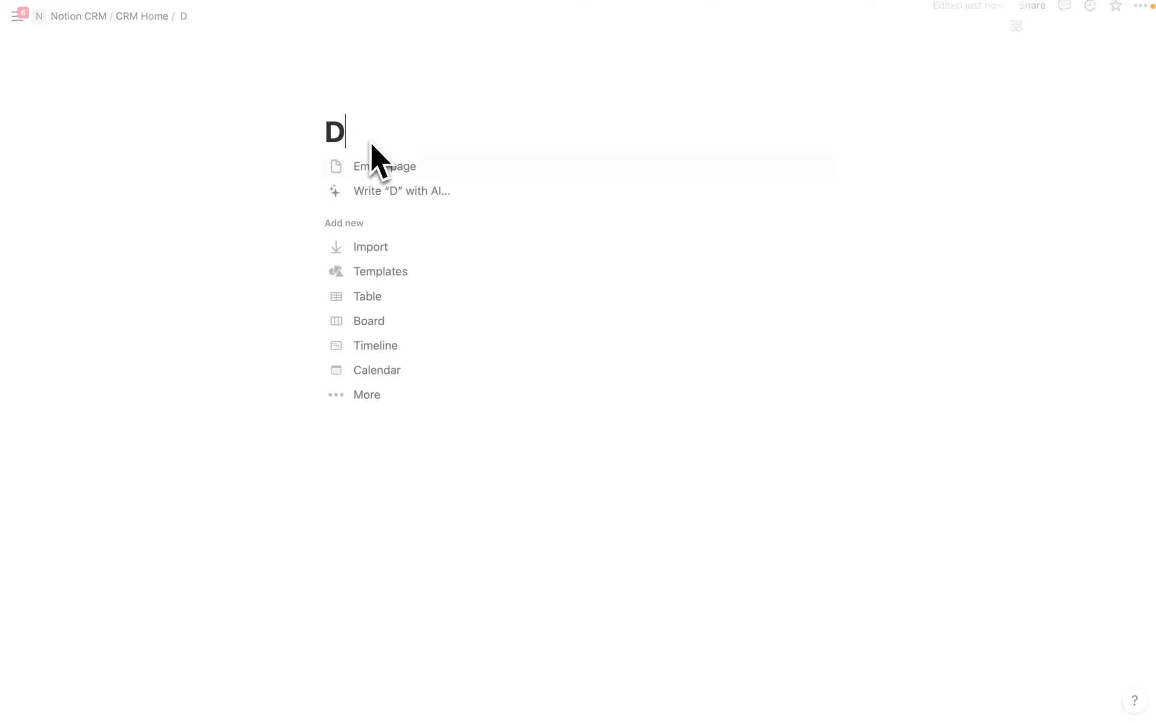
{"action": "type", "text": "eals"}
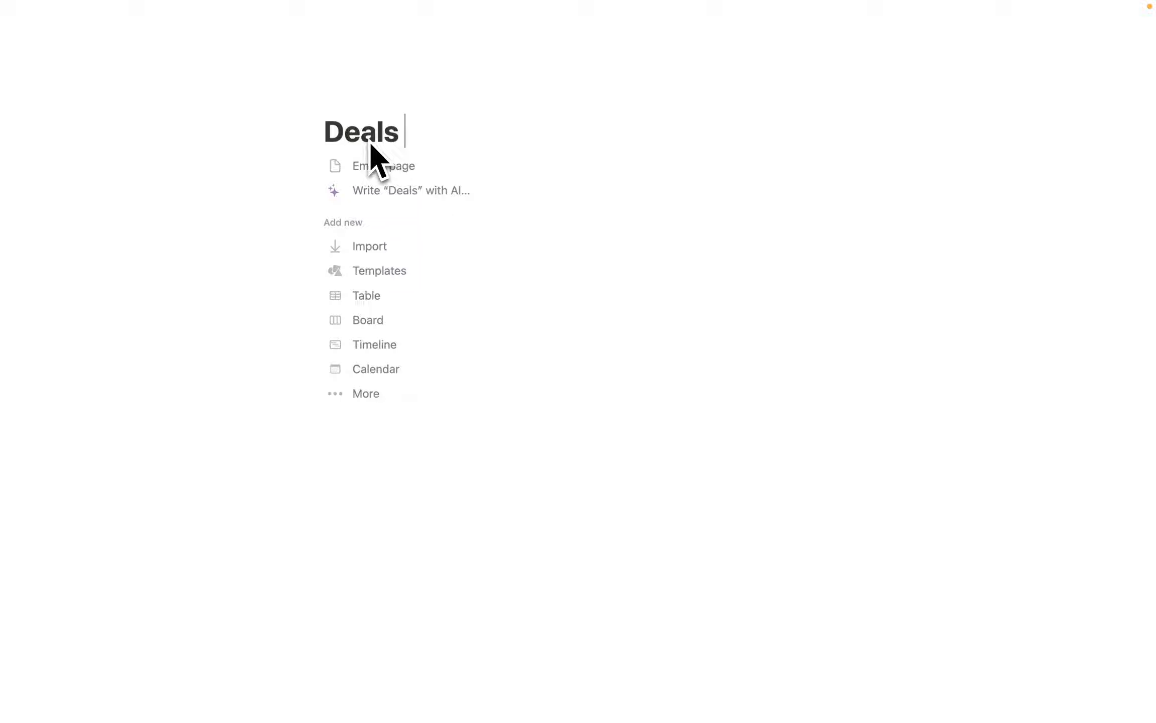
{"action": "type", "text": " / Opportunities"}
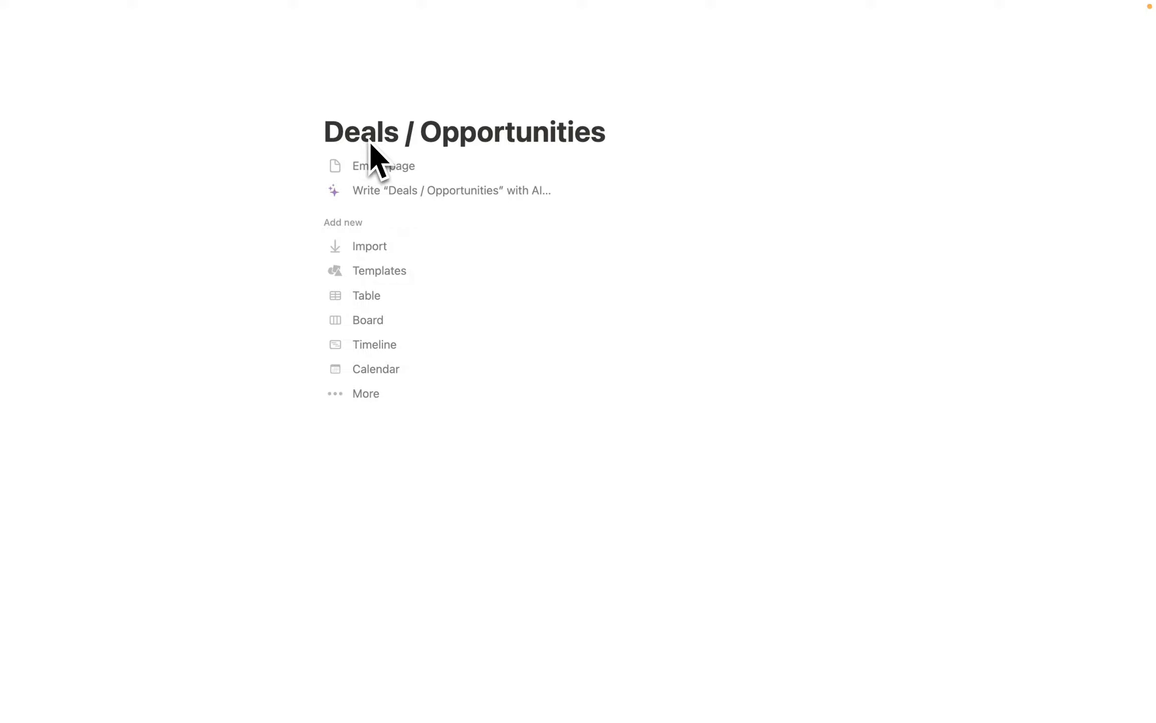
{"action": "key", "text": "BackSpace"}
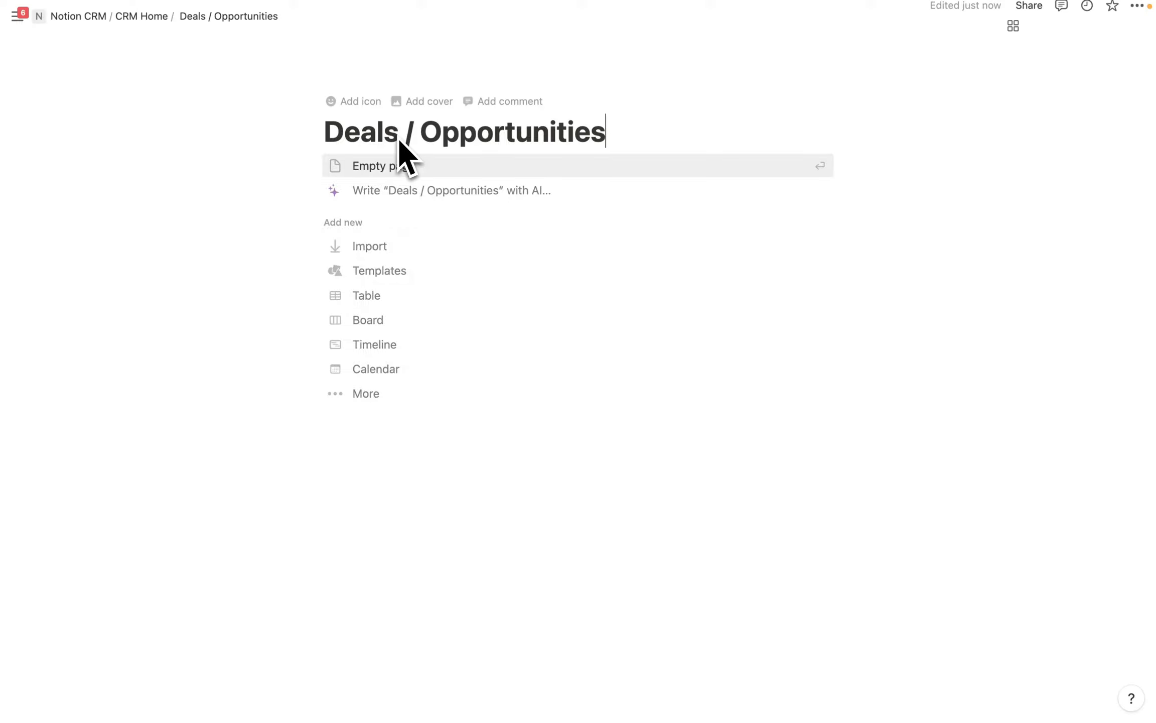
Make the page a new table database whose view is named All with a cash icon.
{"action": "left_click", "coordinate": [372, 296]}
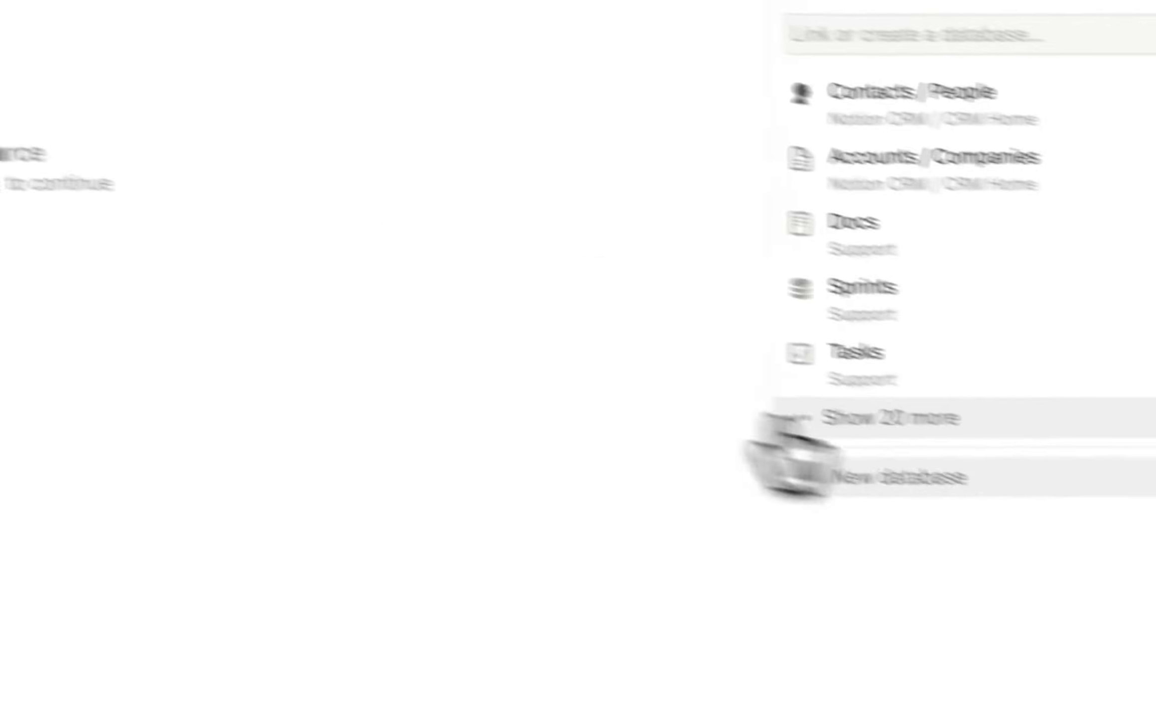
{"action": "left_click", "coordinate": [795, 420]}
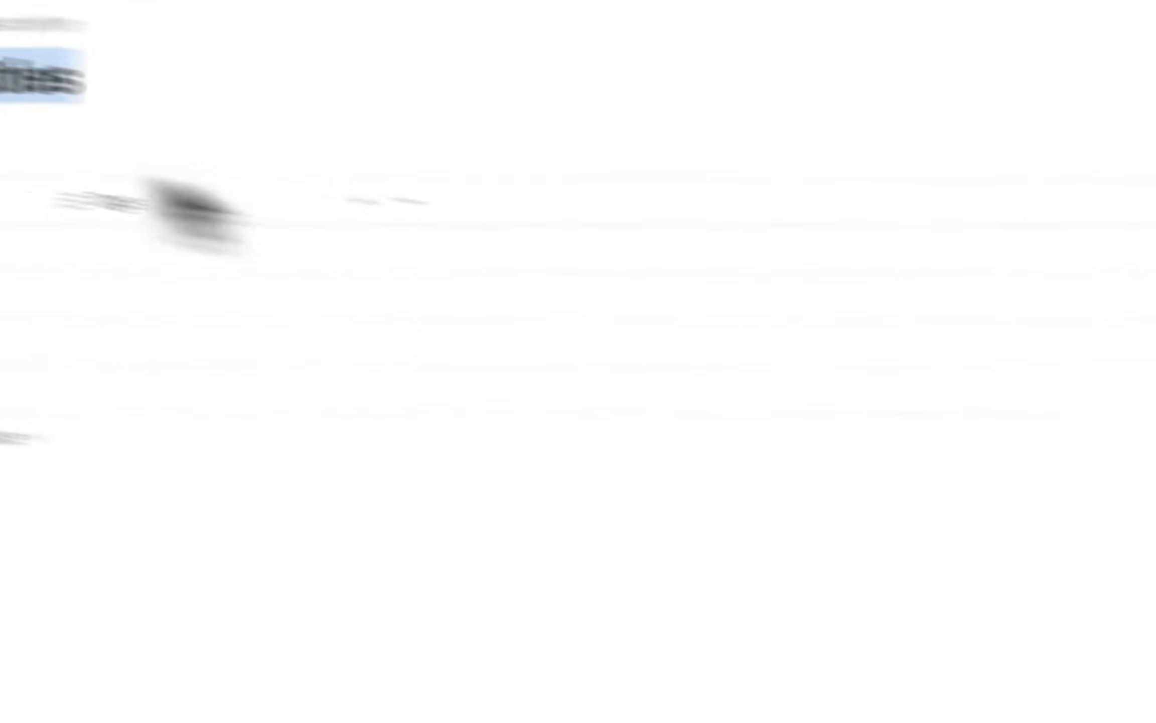
{"action": "left_click", "coordinate": [206, 220]}
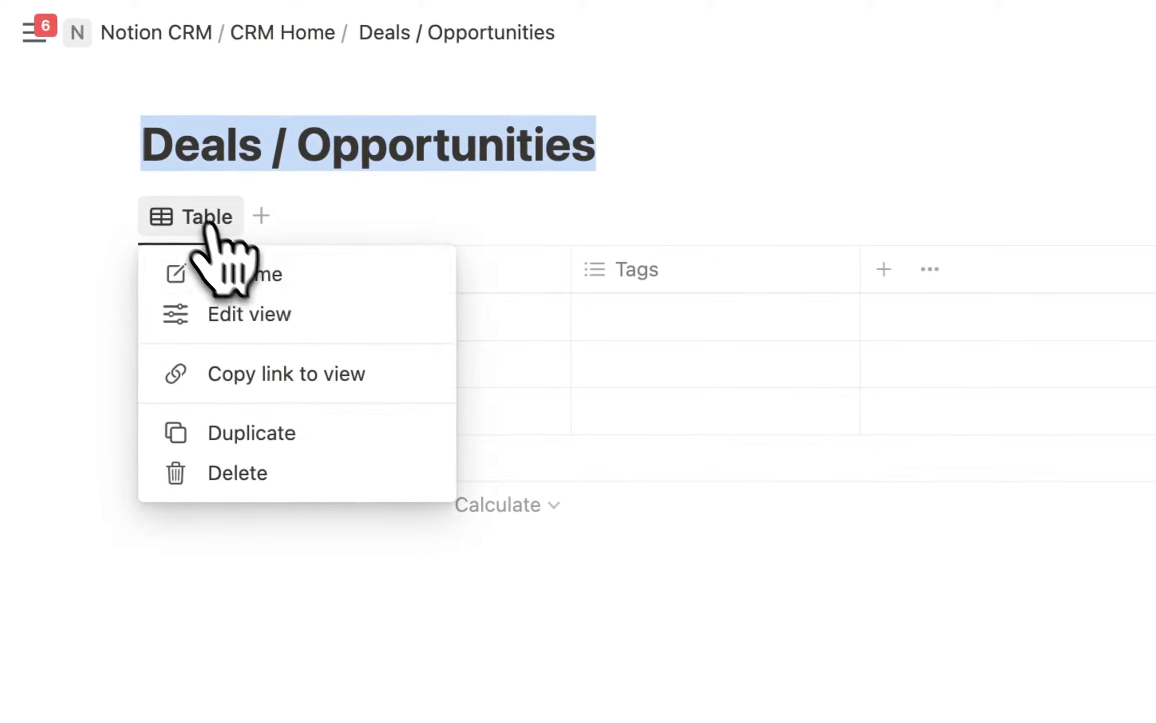
{"action": "left_click", "coordinate": [248, 276]}
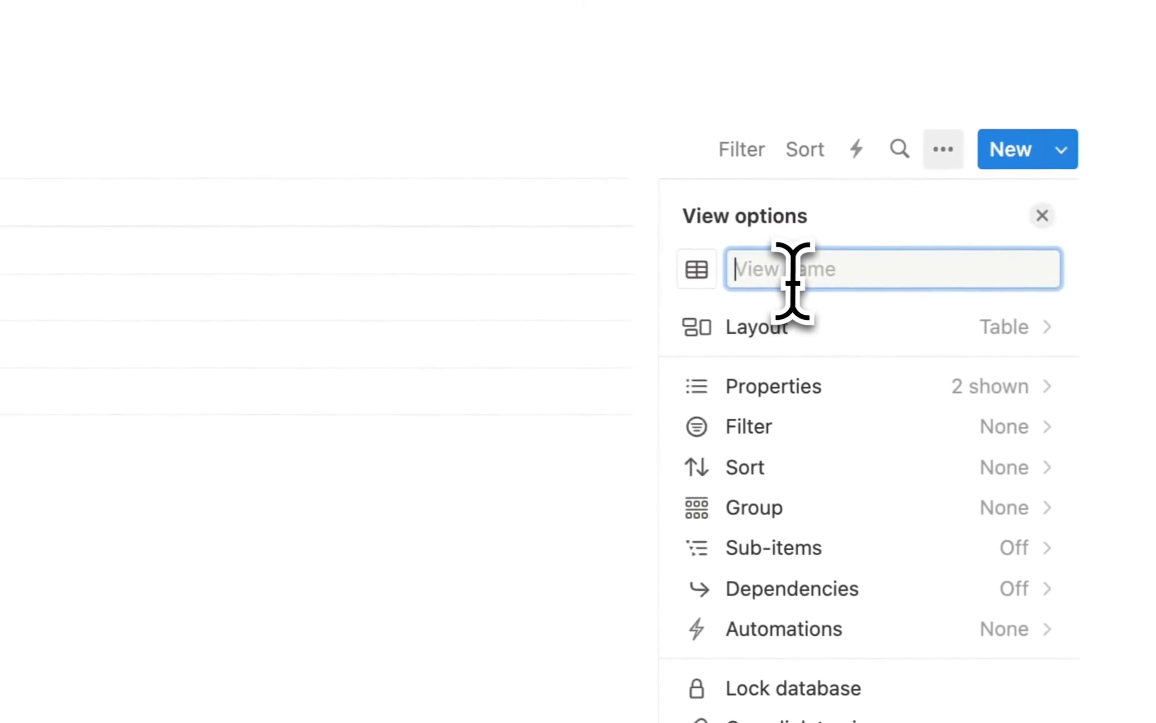
{"action": "type", "text": "All"}
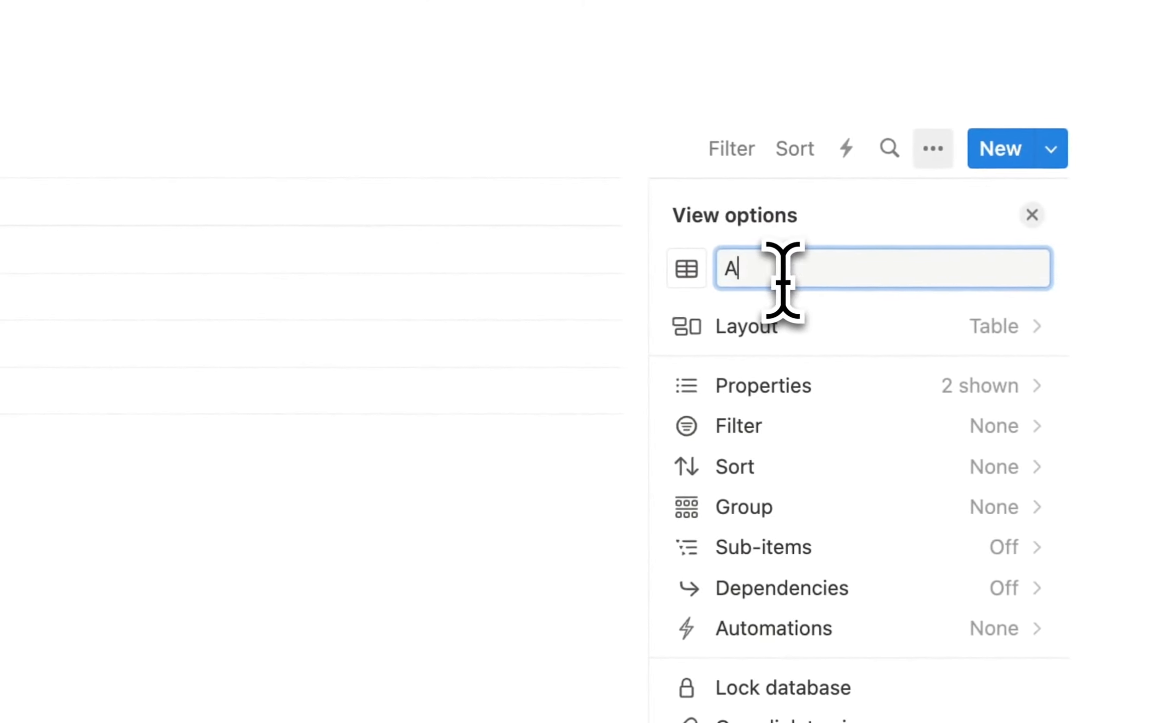
{"action": "left_click", "coordinate": [685, 268]}
{"action": "type", "text": "M"}
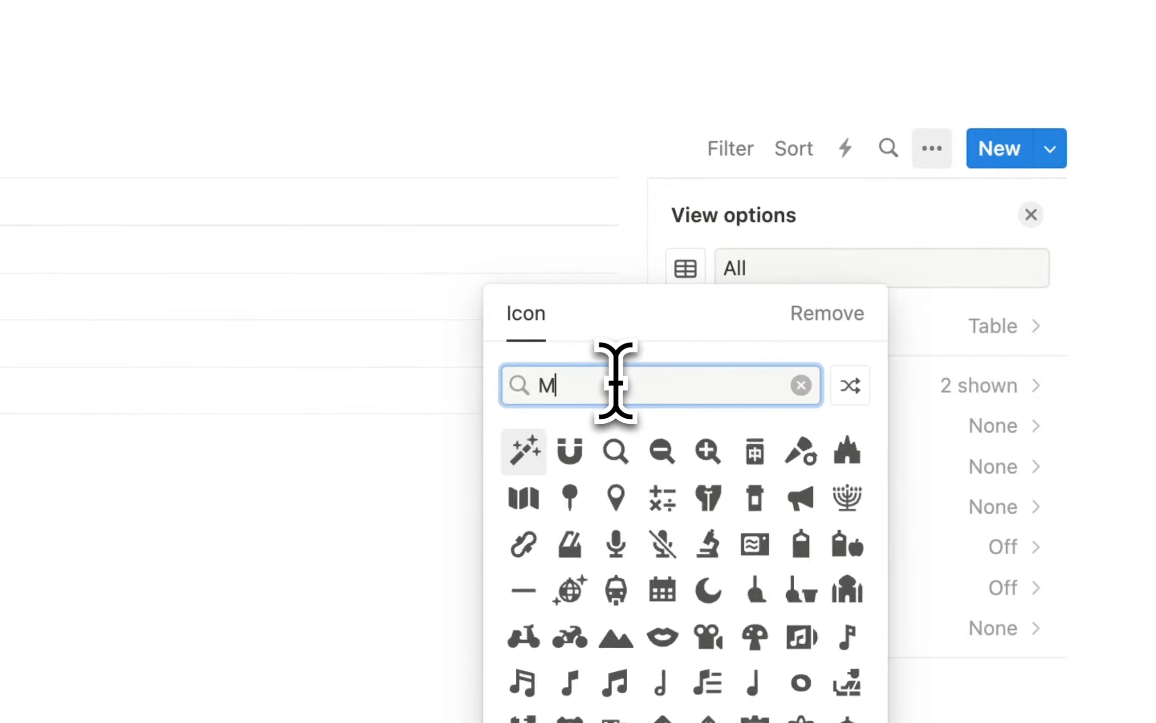
{"action": "type", "text": "oney"}
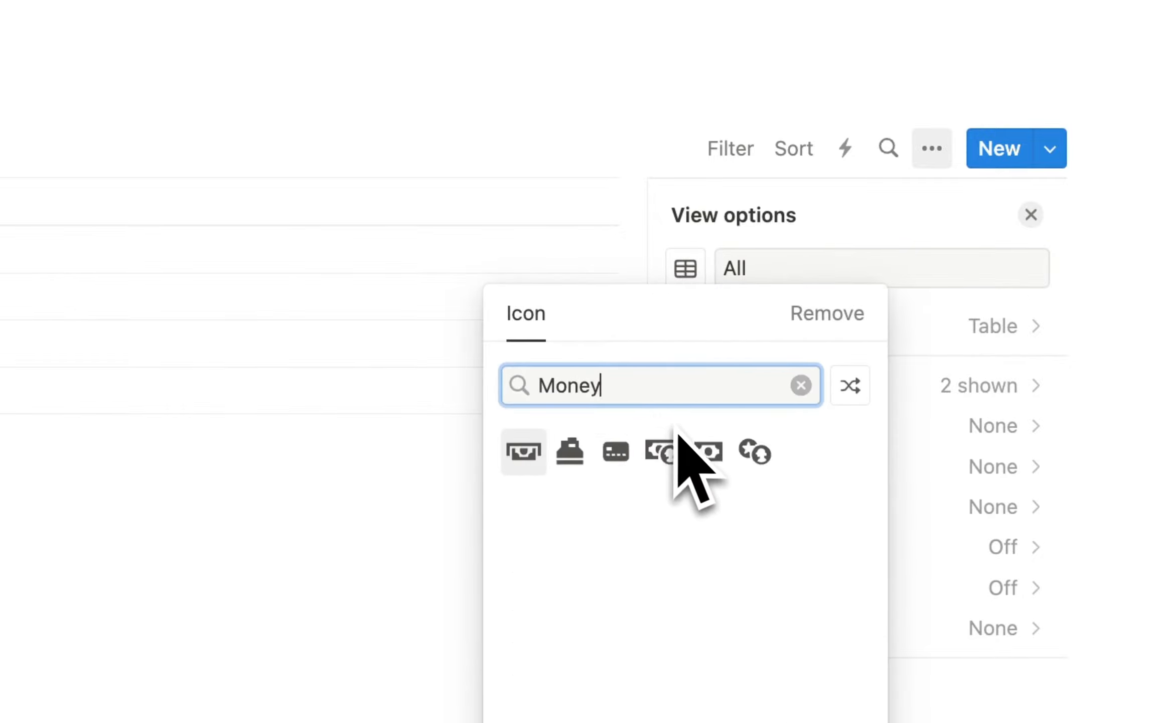
{"action": "left_click", "coordinate": [715, 455]}
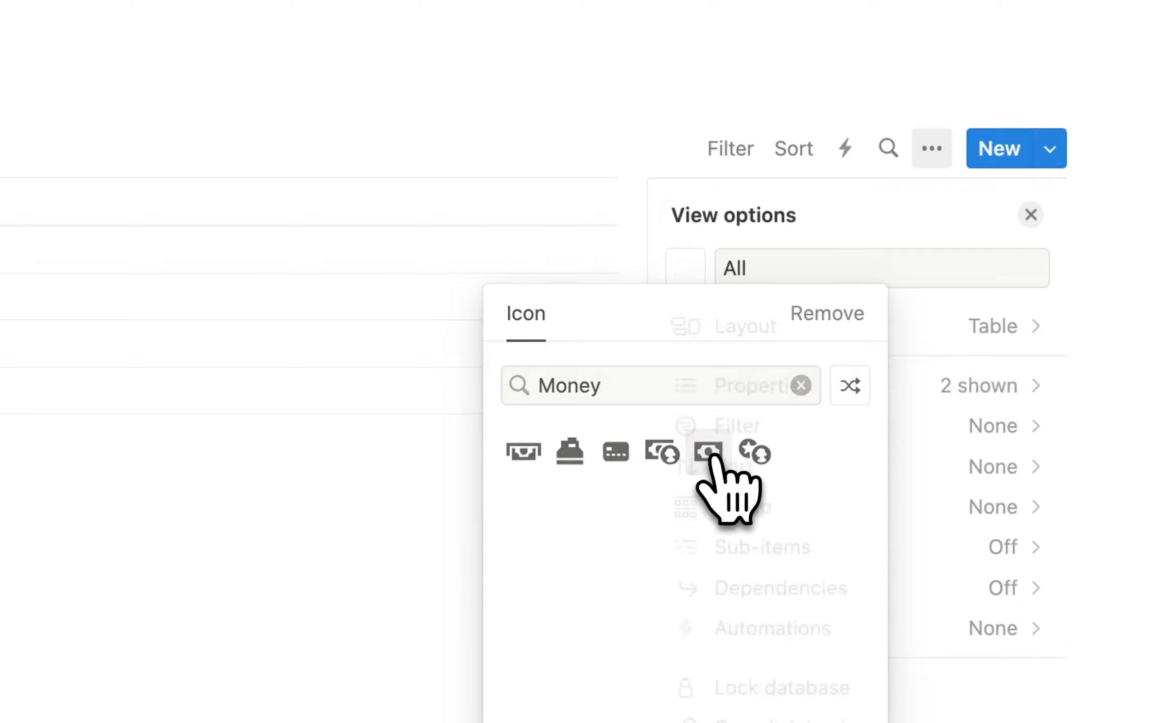
Give the Deals / Opportunities page a cash bill icon.
{"action": "left_click", "coordinate": [159, 89]}
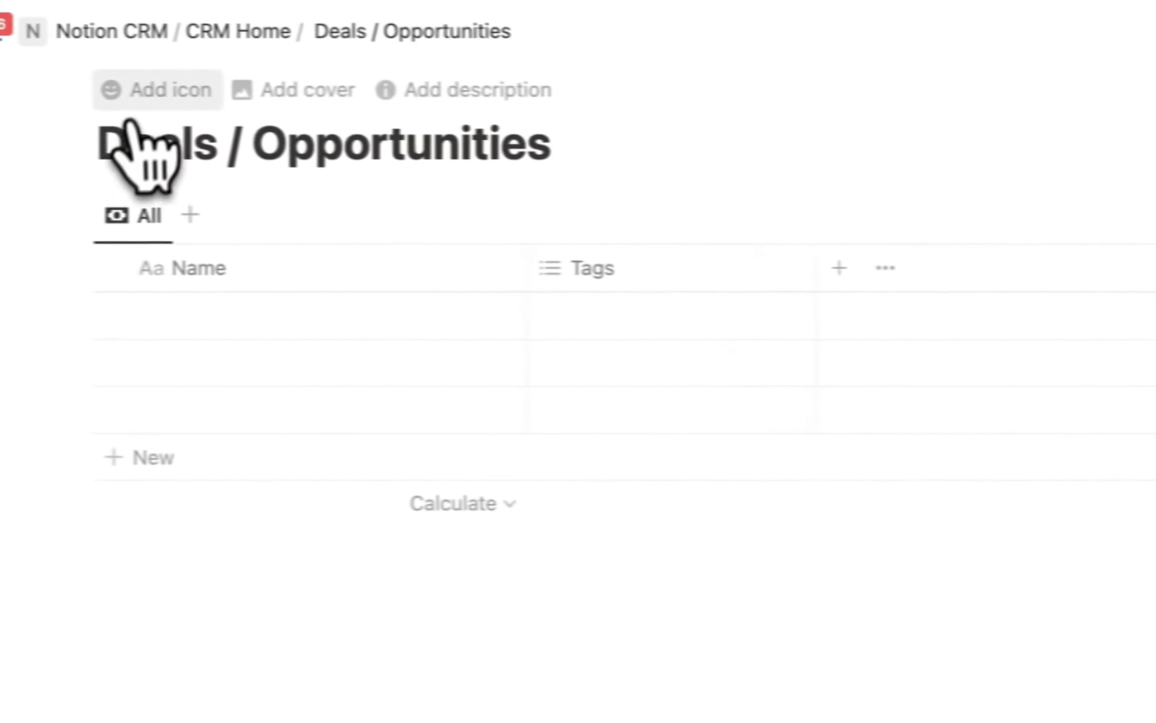
{"action": "left_click", "coordinate": [175, 143]}
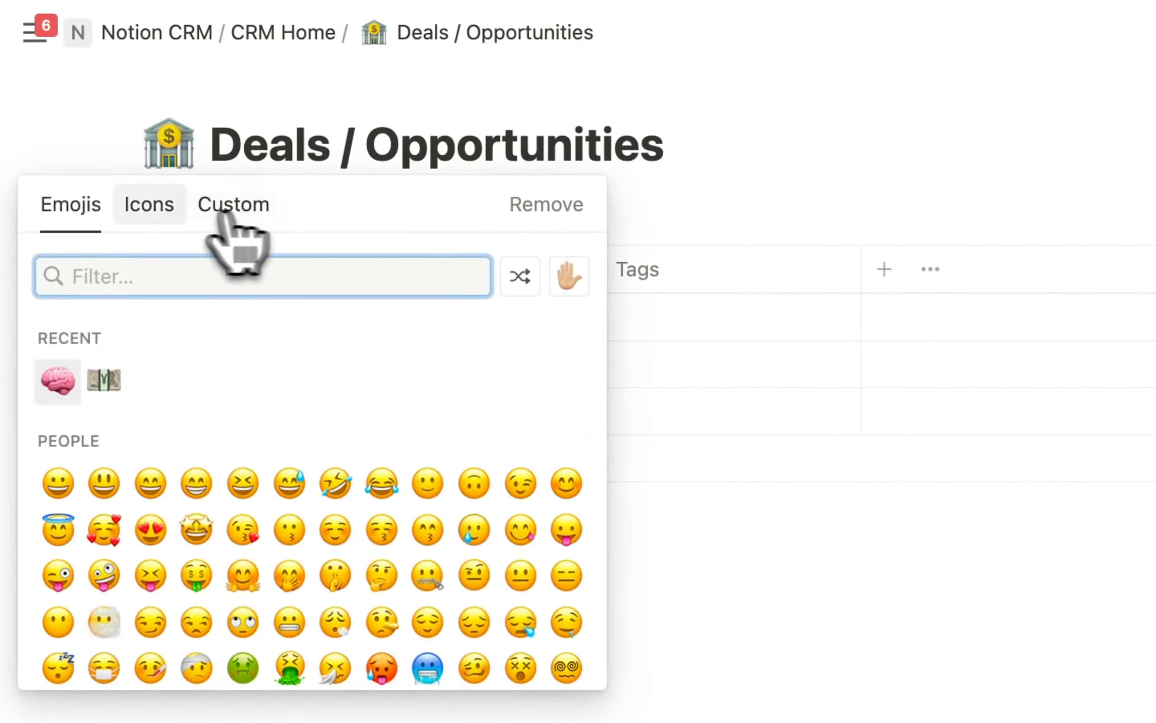
{"action": "left_click", "coordinate": [151, 205]}
{"action": "type", "text": "cashe"}
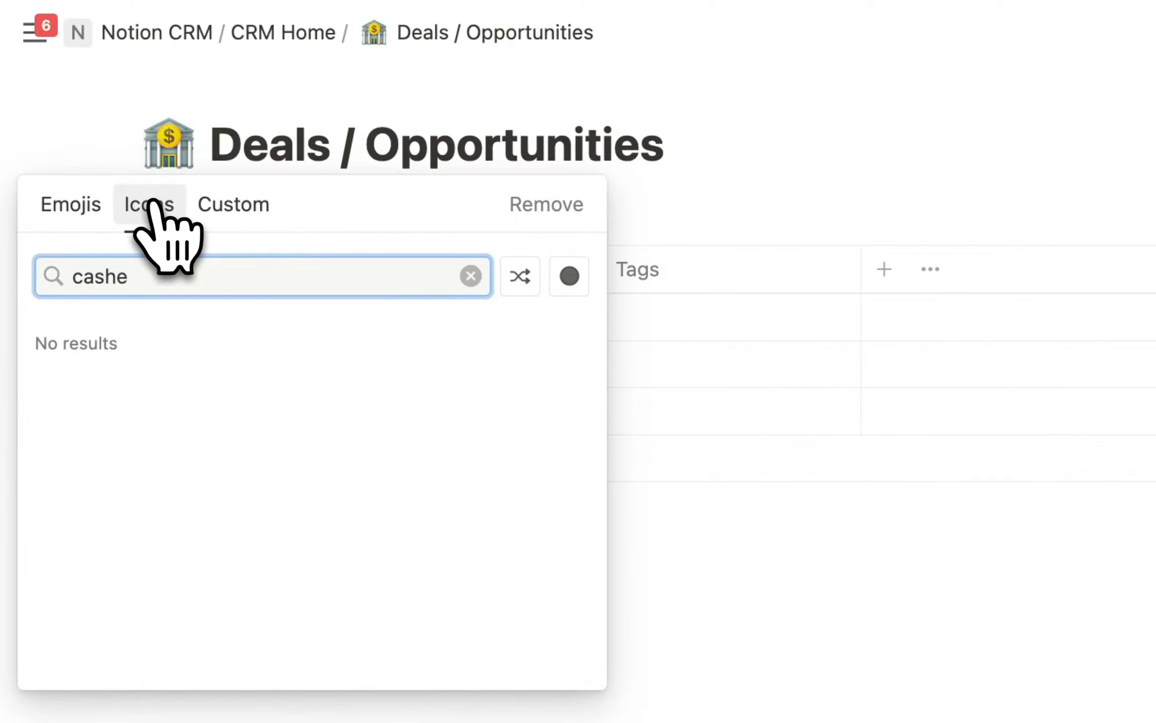
{"action": "key", "text": "BackSpace"}
{"action": "key", "text": "BackSpace"}
{"action": "key", "text": "BackSpace"}
{"action": "type", "text": "sh"}
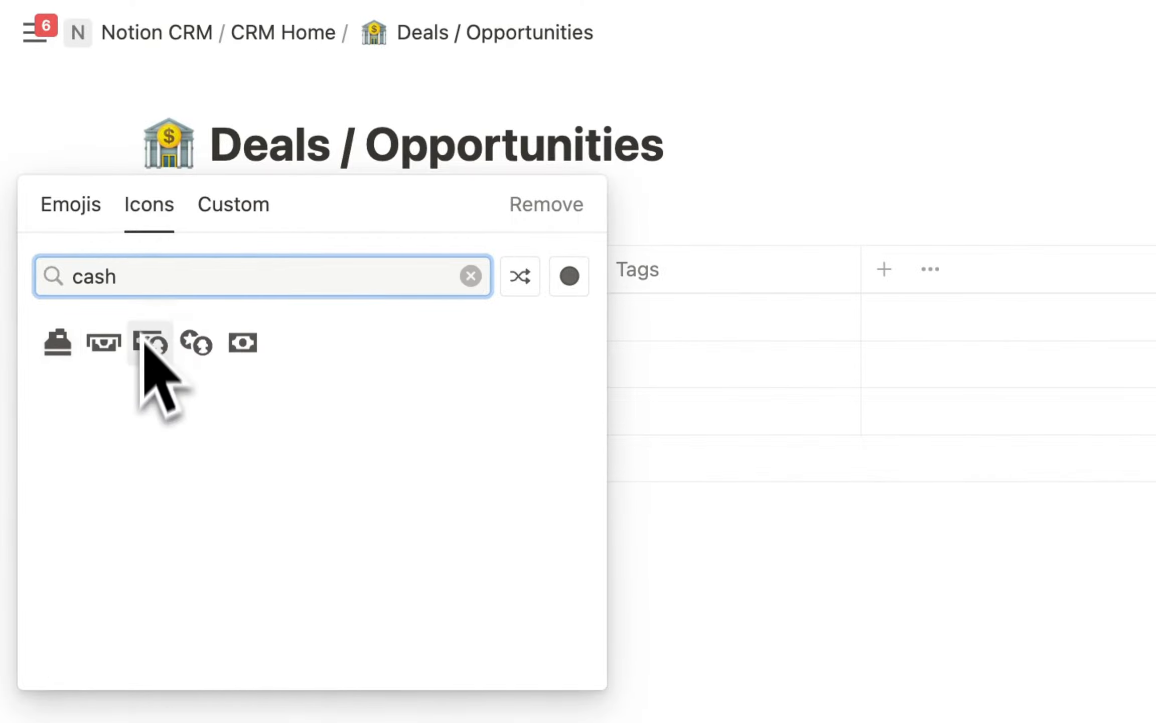
{"action": "left_click", "coordinate": [241, 341]}
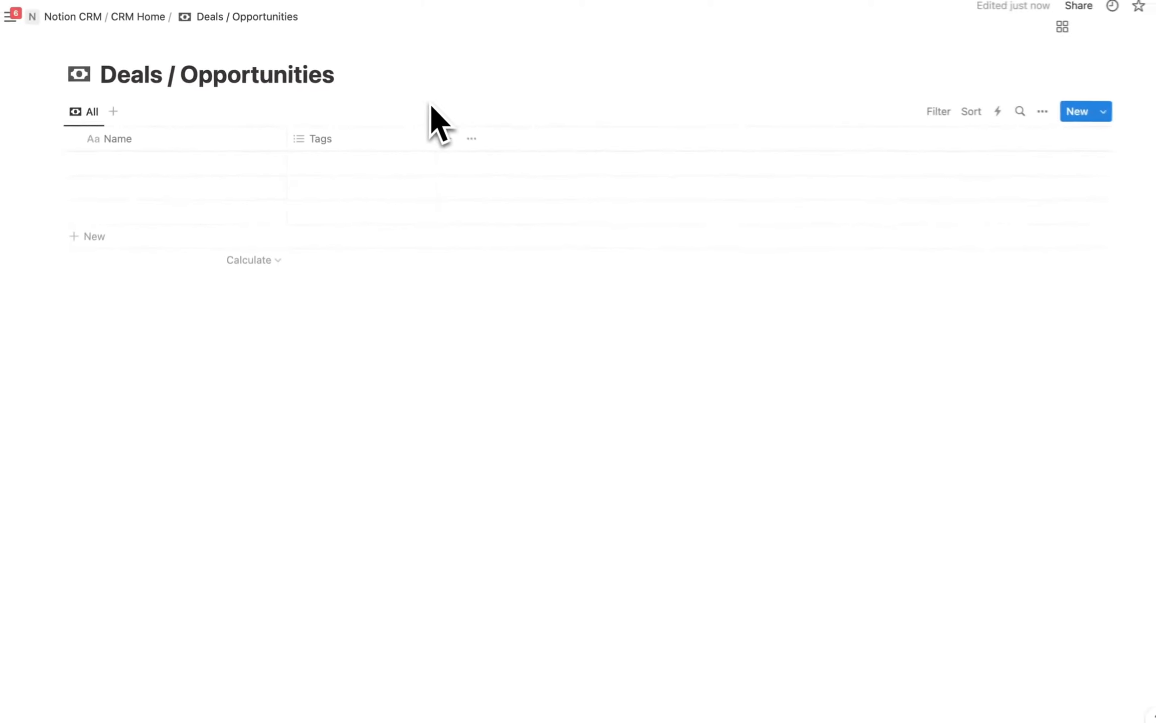
Delete the Tags column and add a Select property named Stage.
{"action": "left_click", "coordinate": [359, 139]}
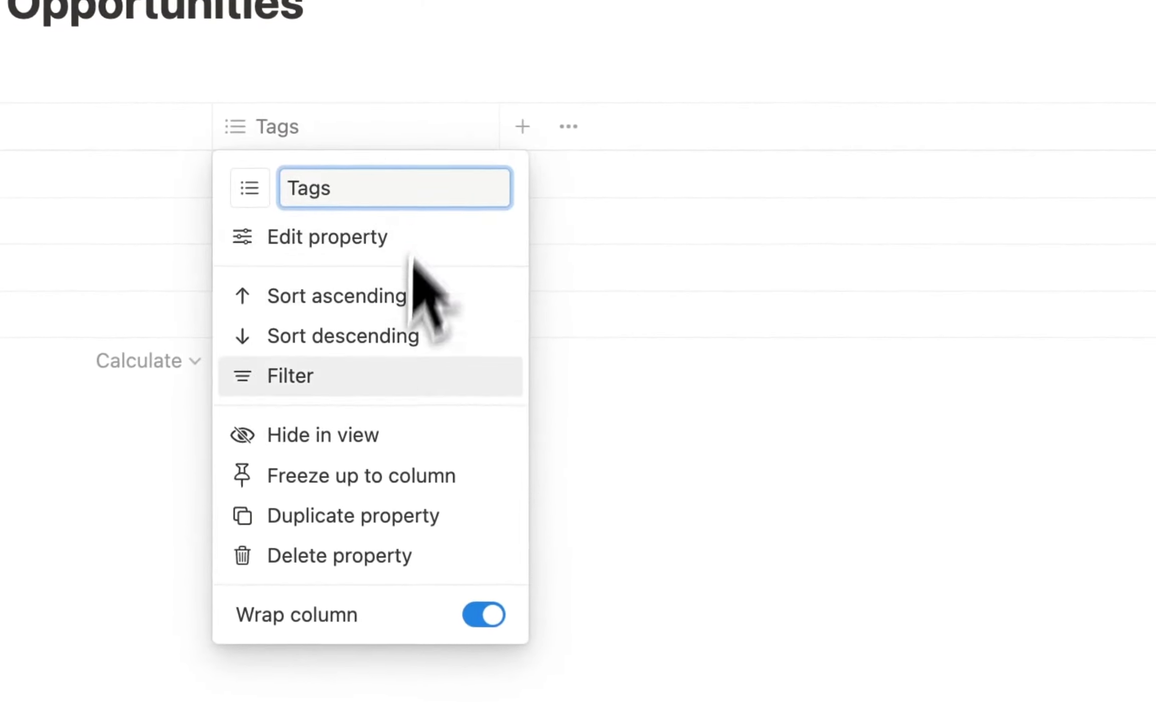
{"action": "left_click", "coordinate": [346, 376]}
{"action": "left_click", "coordinate": [823, 597]}
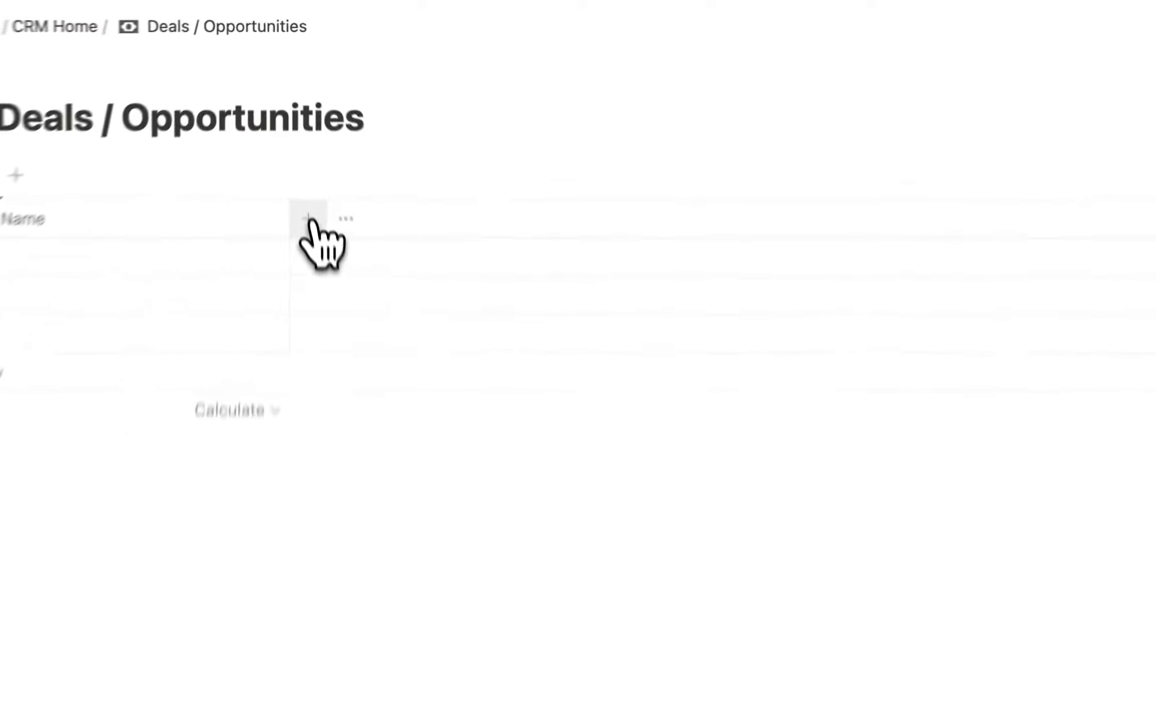
{"action": "left_click", "coordinate": [310, 220]}
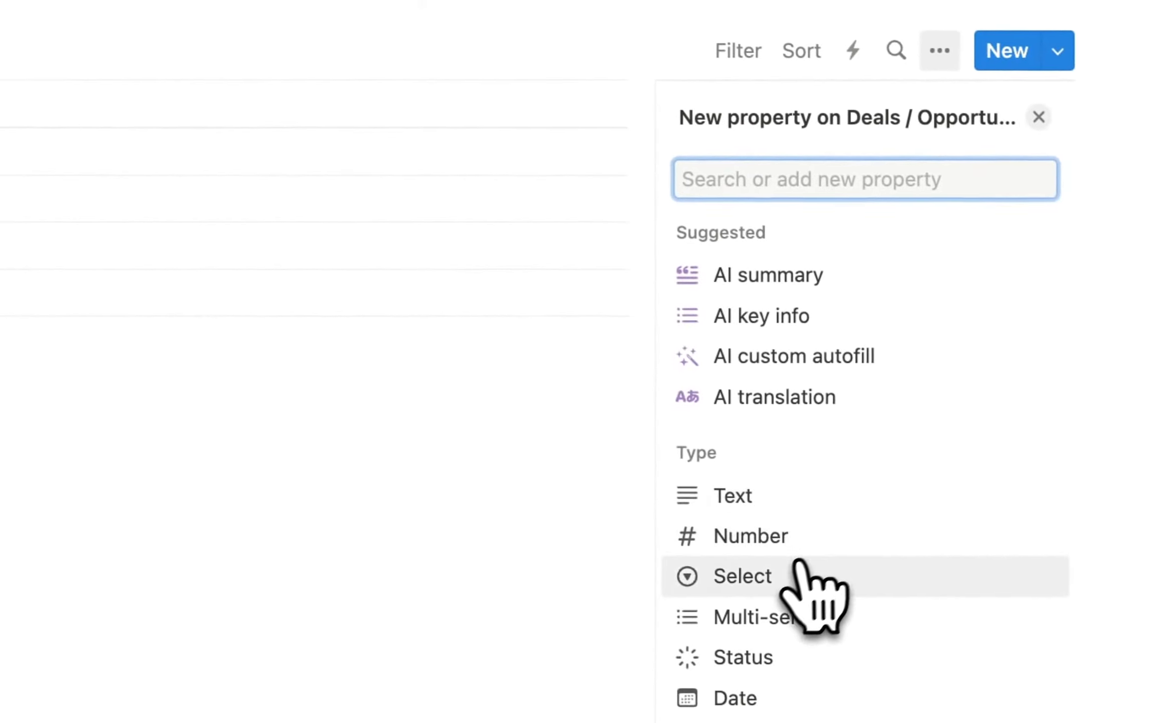
{"action": "left_click", "coordinate": [799, 566]}
{"action": "left_click", "coordinate": [804, 170]}
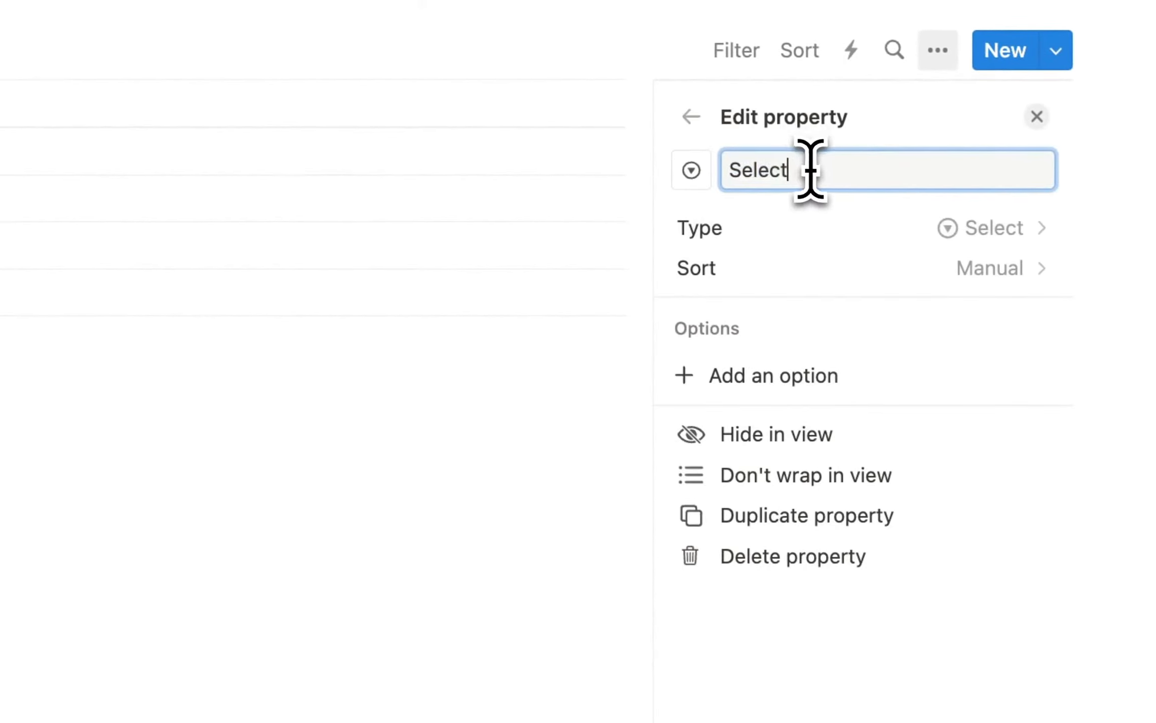
{"action": "left_click_drag", "start_coordinate": [810, 170], "coordinate": [724, 171]}
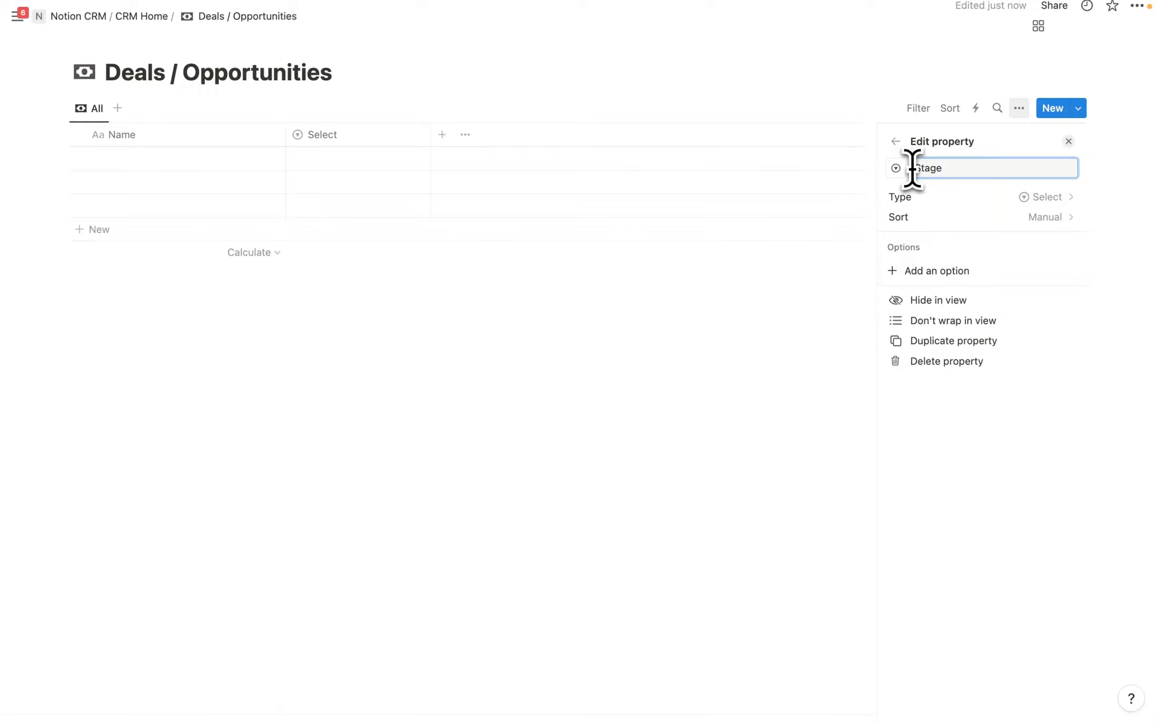
{"action": "key", "text": "Return"}
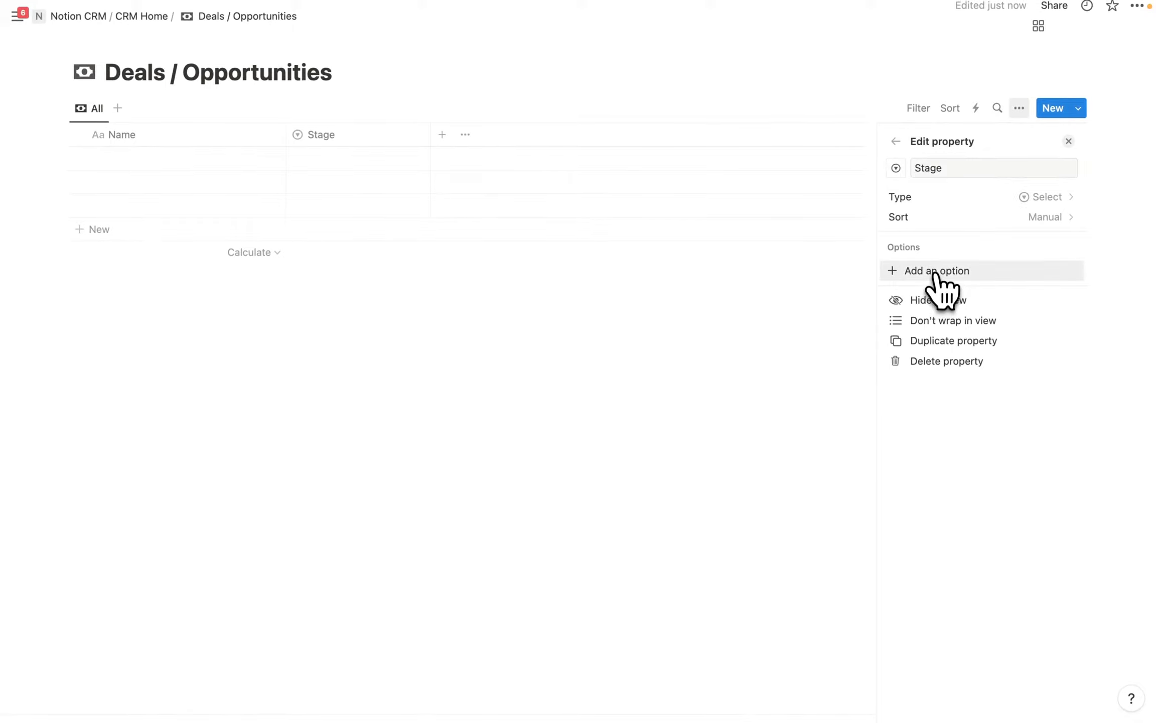
Add the Stage options 1. Prospecting, 2. Discovery, 3. Proposal and 4. Negotiation.
{"action": "left_click", "coordinate": [932, 271]}
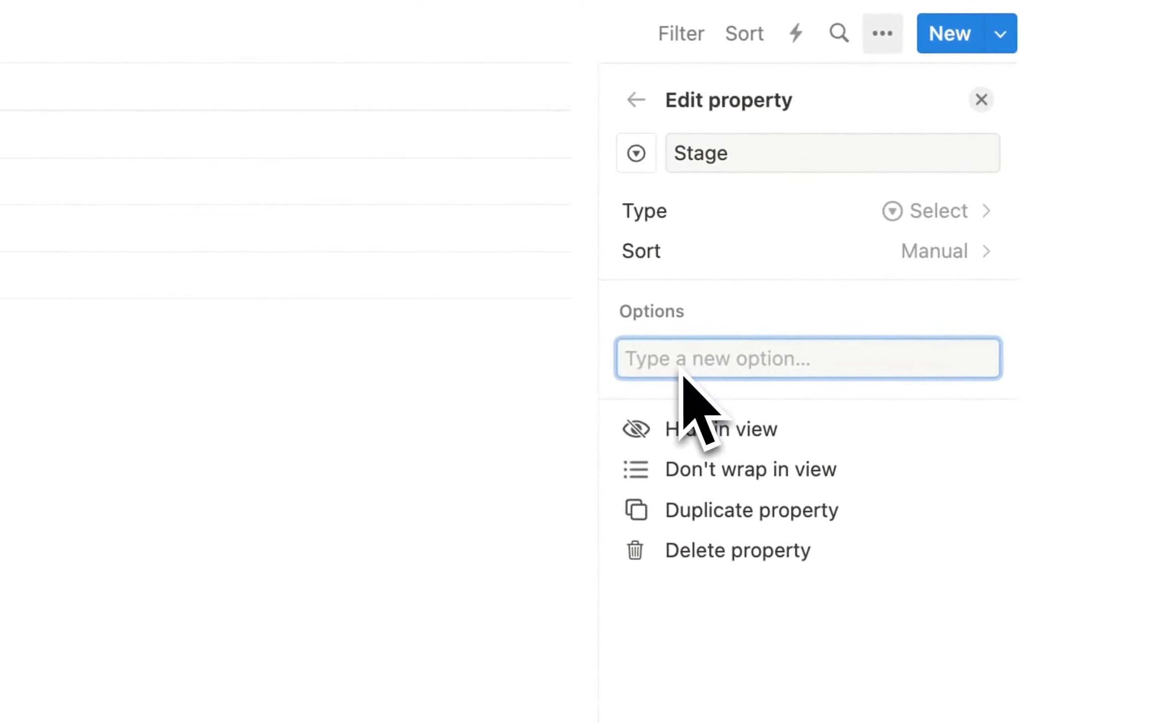
{"action": "type", "text": "1. Prospect"}
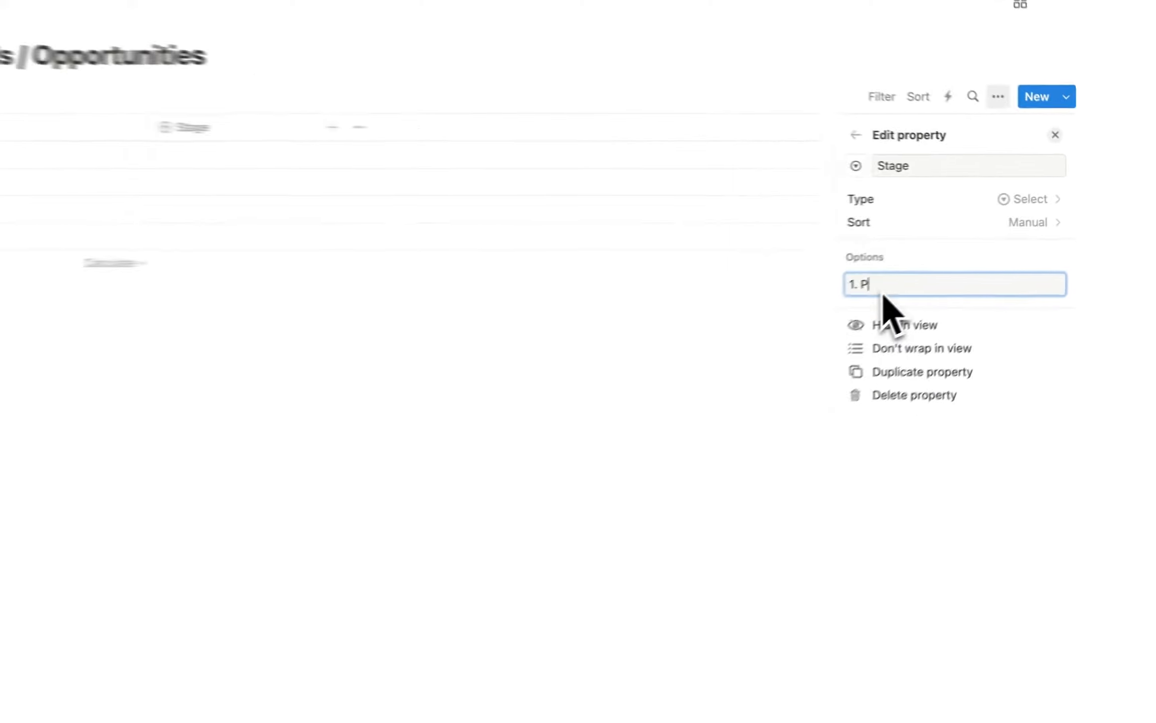
{"action": "type", "text": "ing"}
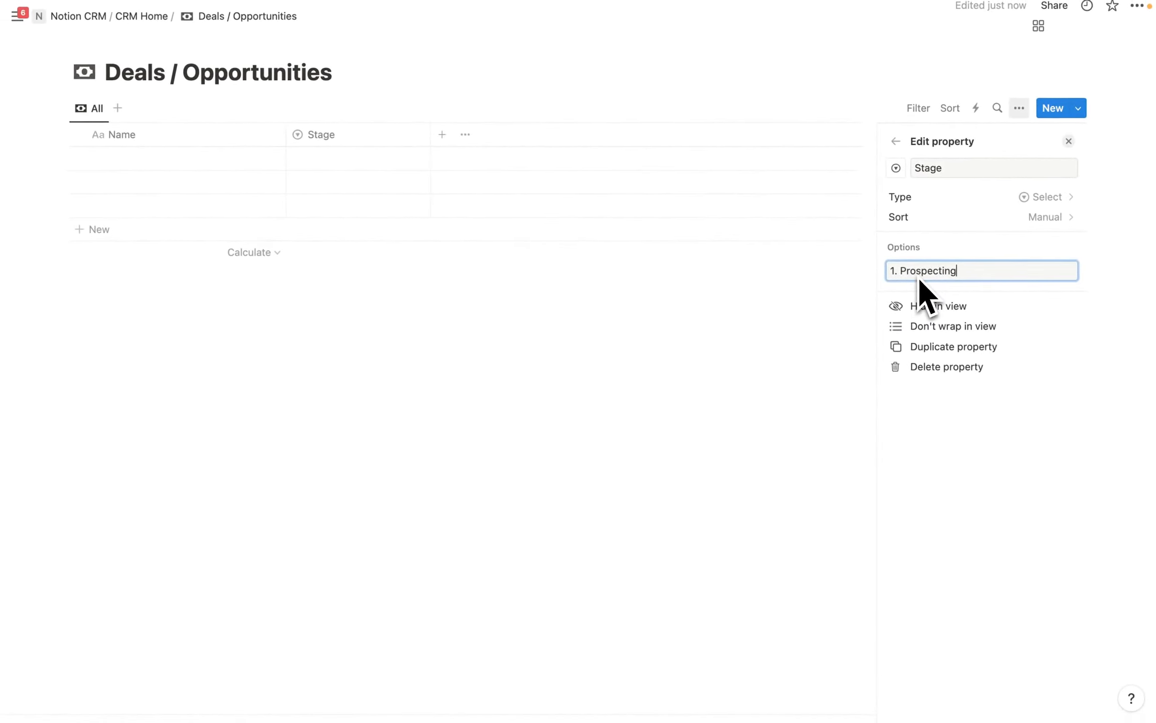
{"action": "key", "text": "Return"}
{"action": "type", "text": "2"}
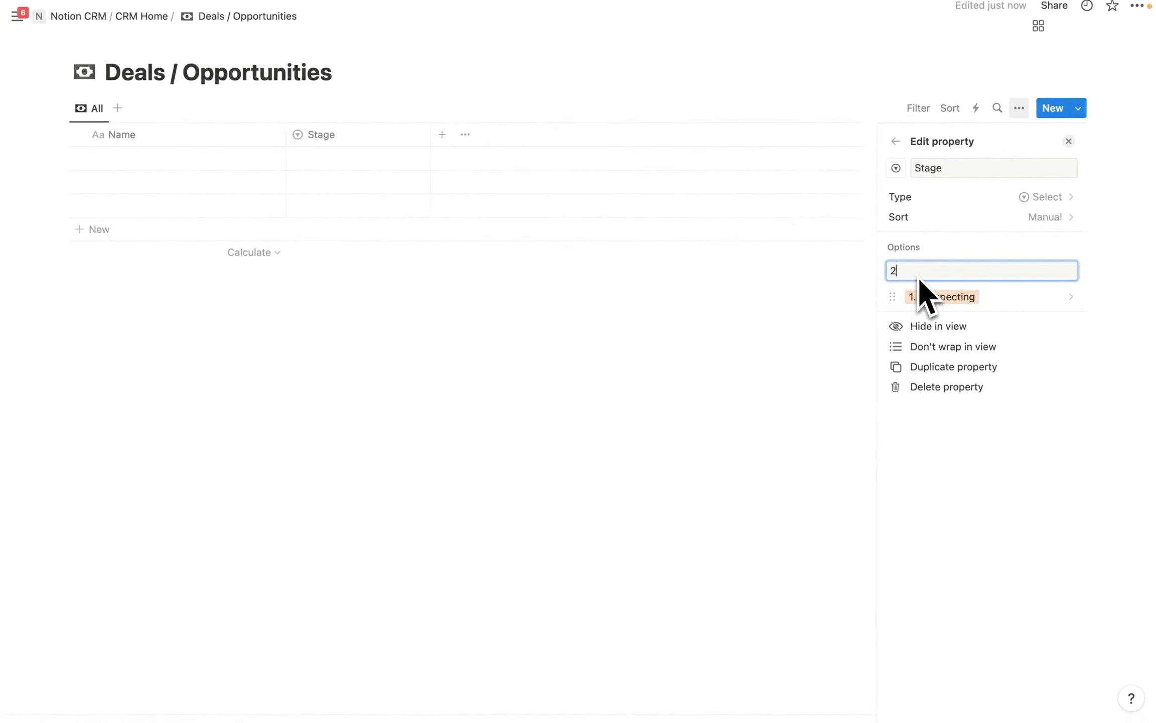
{"action": "type", "text": ". Discovery"}
{"action": "key", "text": "Return"}
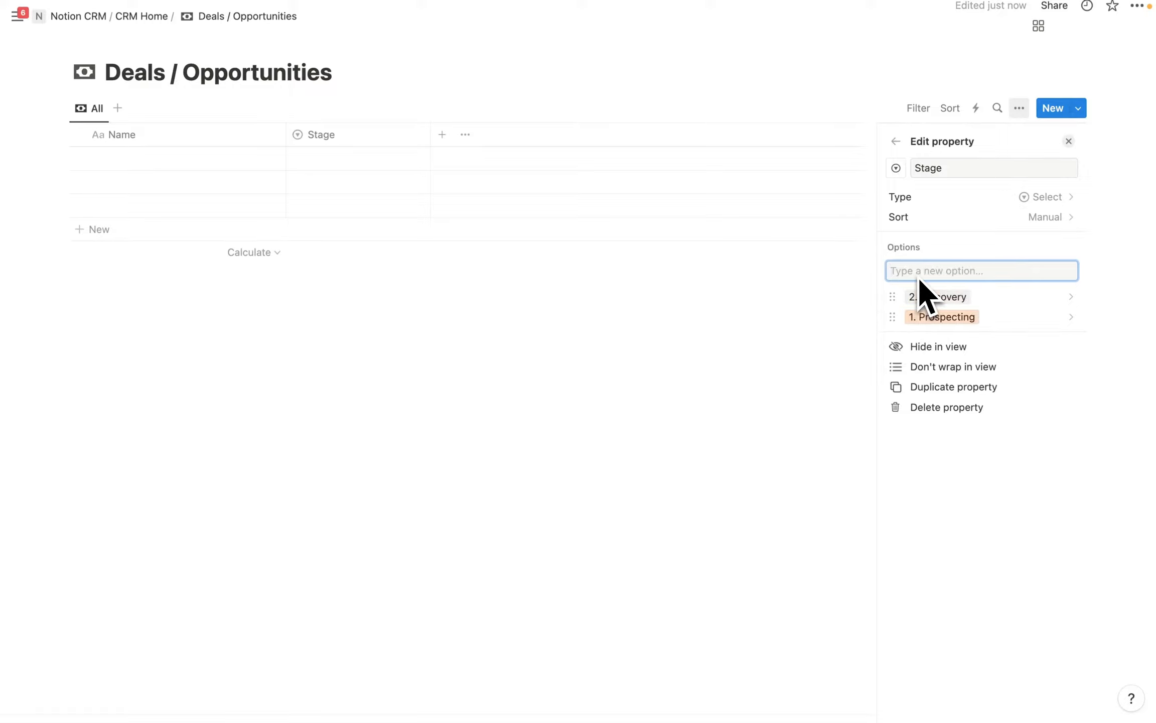
{"action": "type", "text": "3. Proposal"}
{"action": "key", "text": "Return"}
{"action": "type", "text": "4. "}
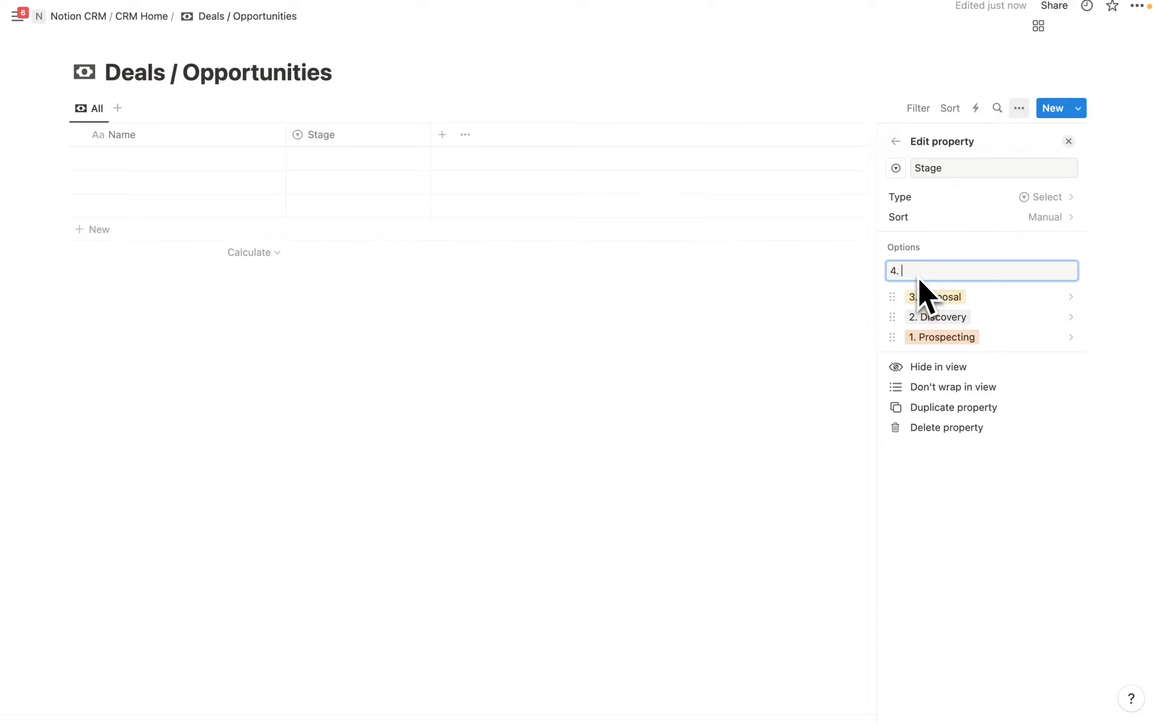
{"action": "type", "text": "Negotiation"}
{"action": "key", "text": "Return"}
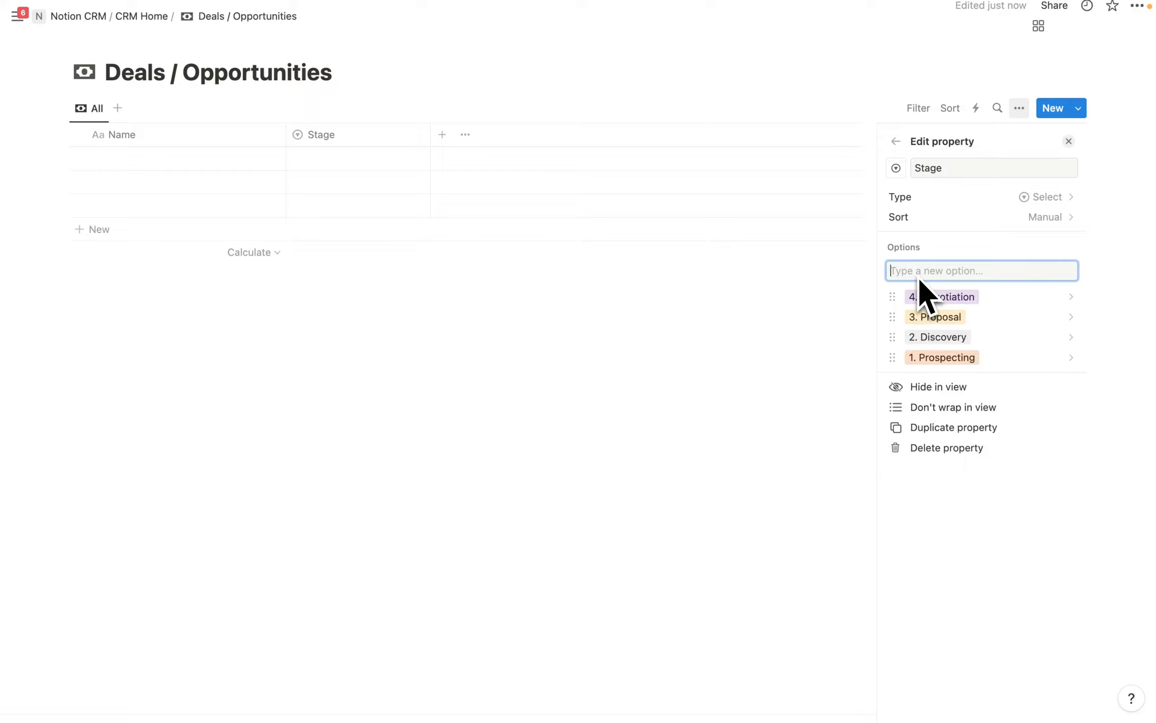
Add the closing Stage options Closed Won and Closed Lost.
{"action": "type", "text": "Closed Won"}
{"action": "key", "text": "Return"}
{"action": "type", "text": "Clos"}
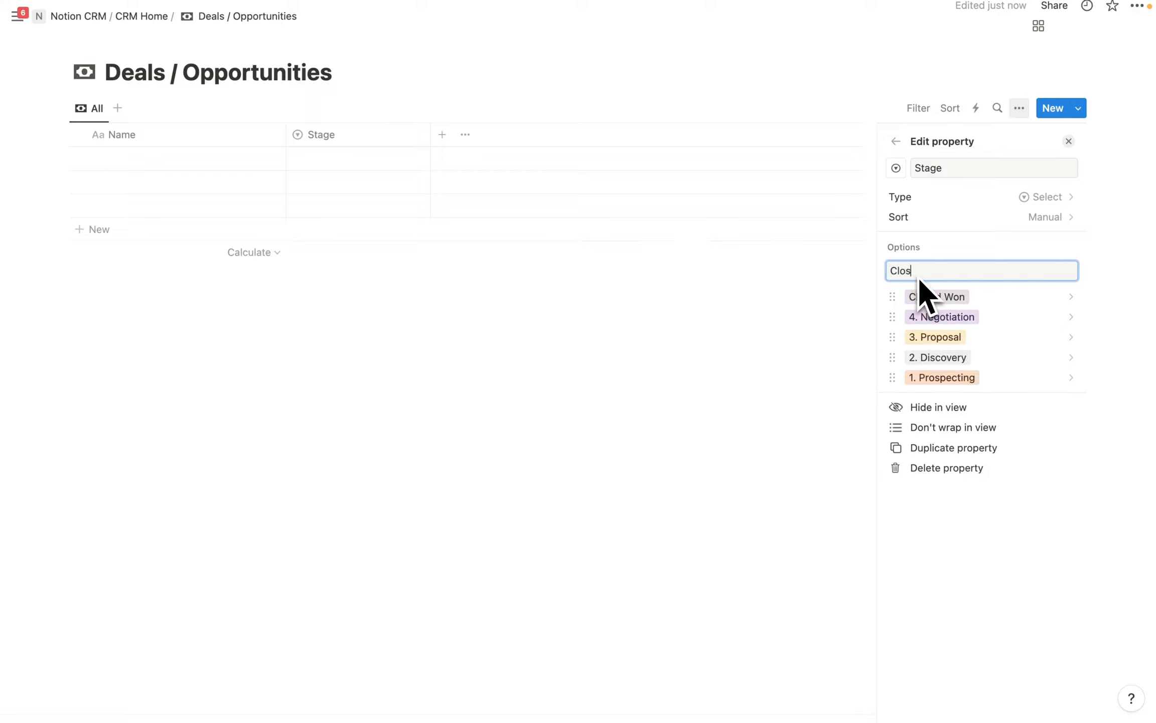
{"action": "type", "text": "ed Lost"}
{"action": "key", "text": "Return"}
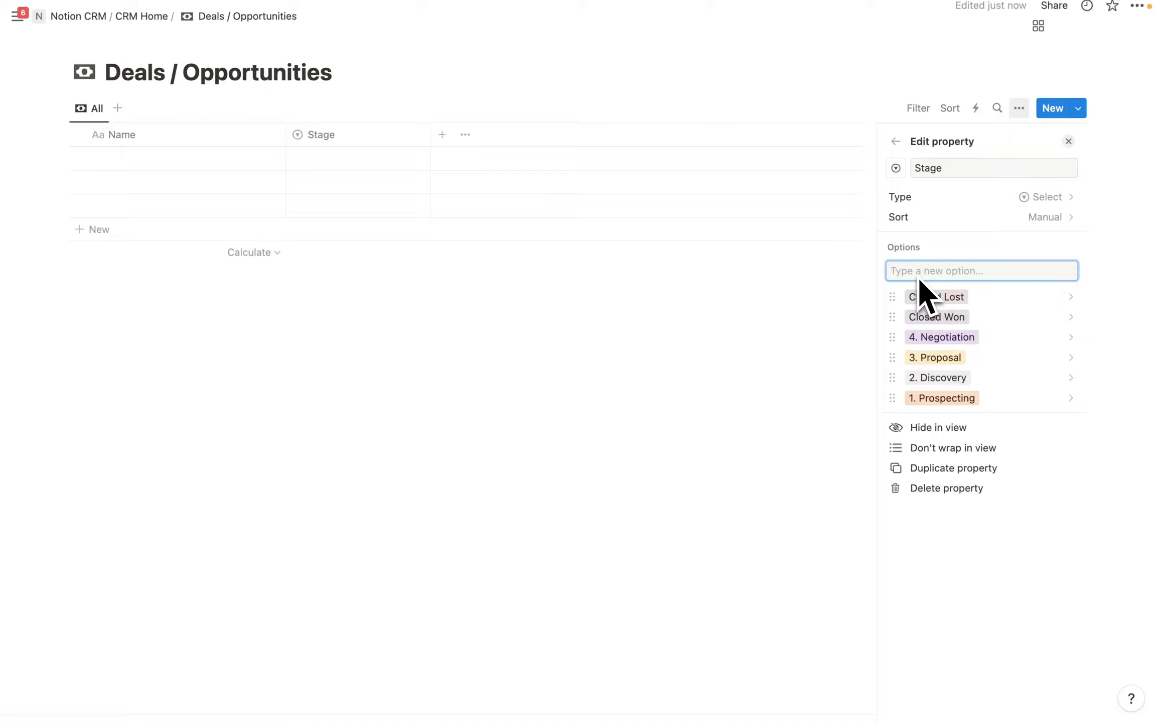
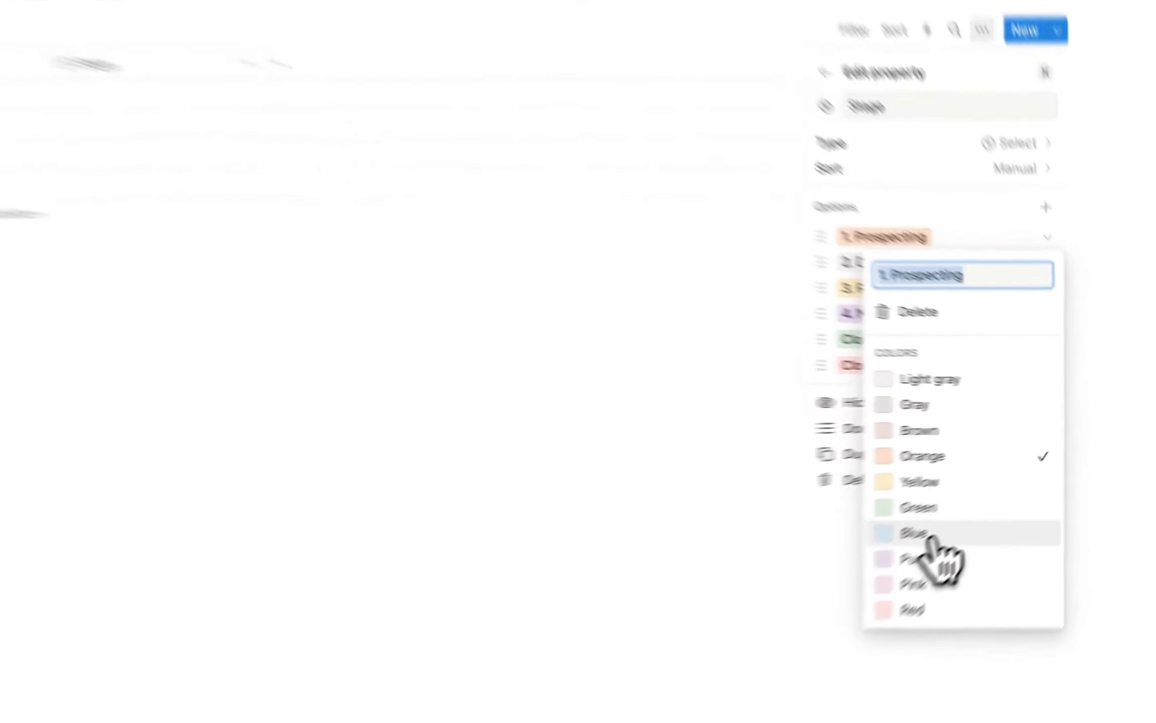
Colour the 1. Prospecting stage option blue and start a new deals property.
{"action": "left_click", "coordinate": [983, 504]}
{"action": "left_click", "coordinate": [992, 238]}
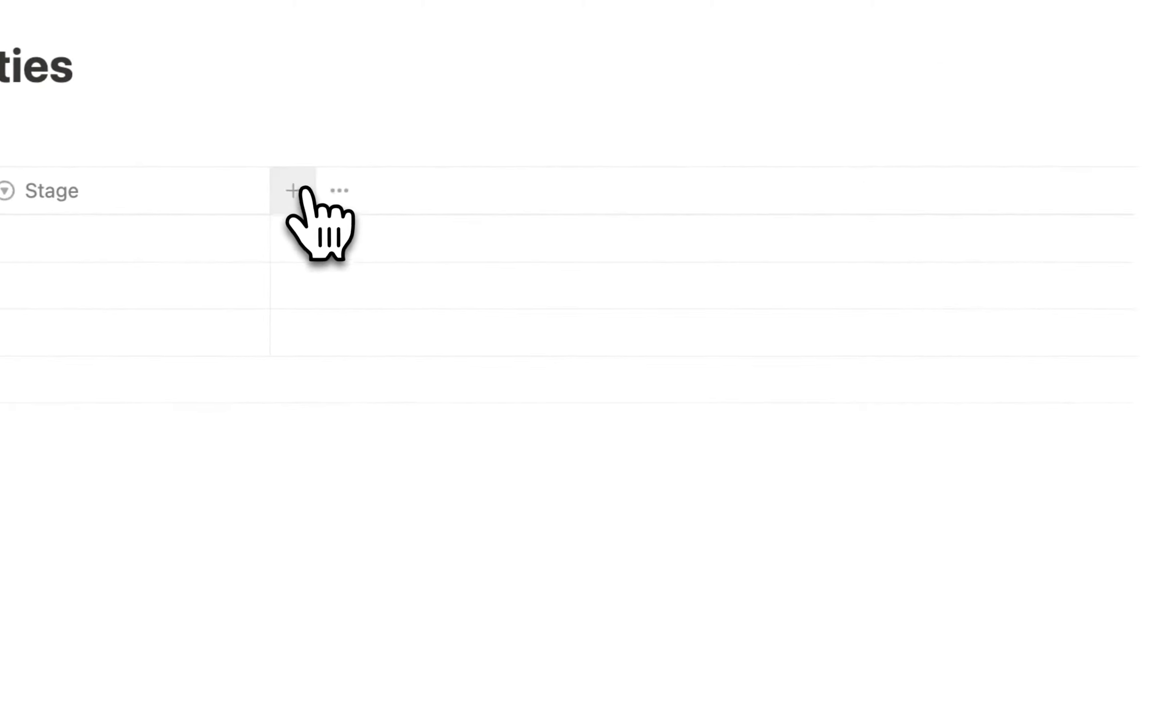
{"action": "left_click", "coordinate": [294, 188]}
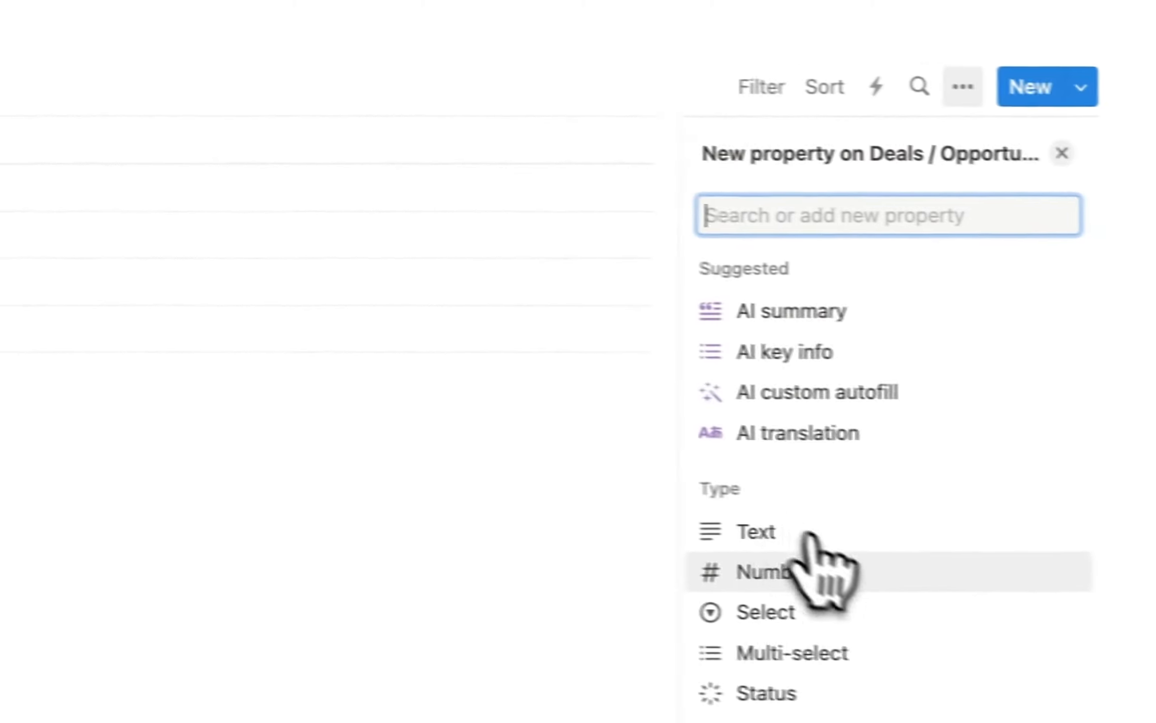
Create a Type select property with options New and Repeat, ordering Repeat below New.
{"action": "left_click", "coordinate": [756, 612]}
{"action": "key", "text": "BackSpace"}
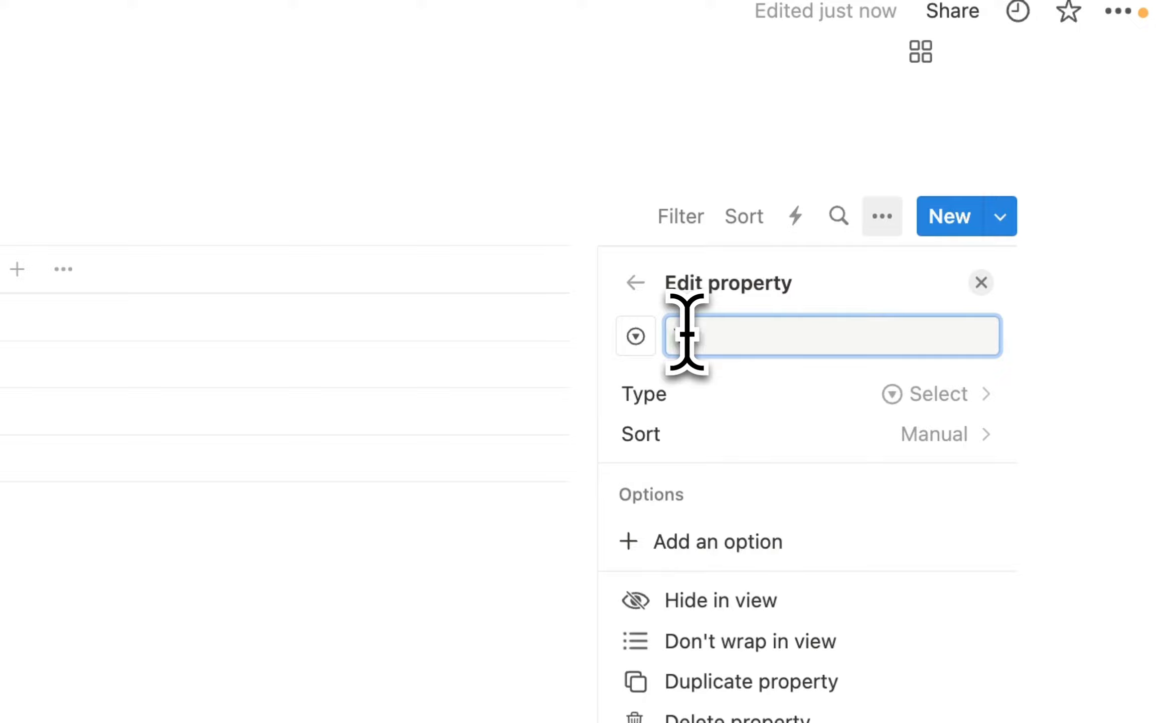
{"action": "type", "text": "Type"}
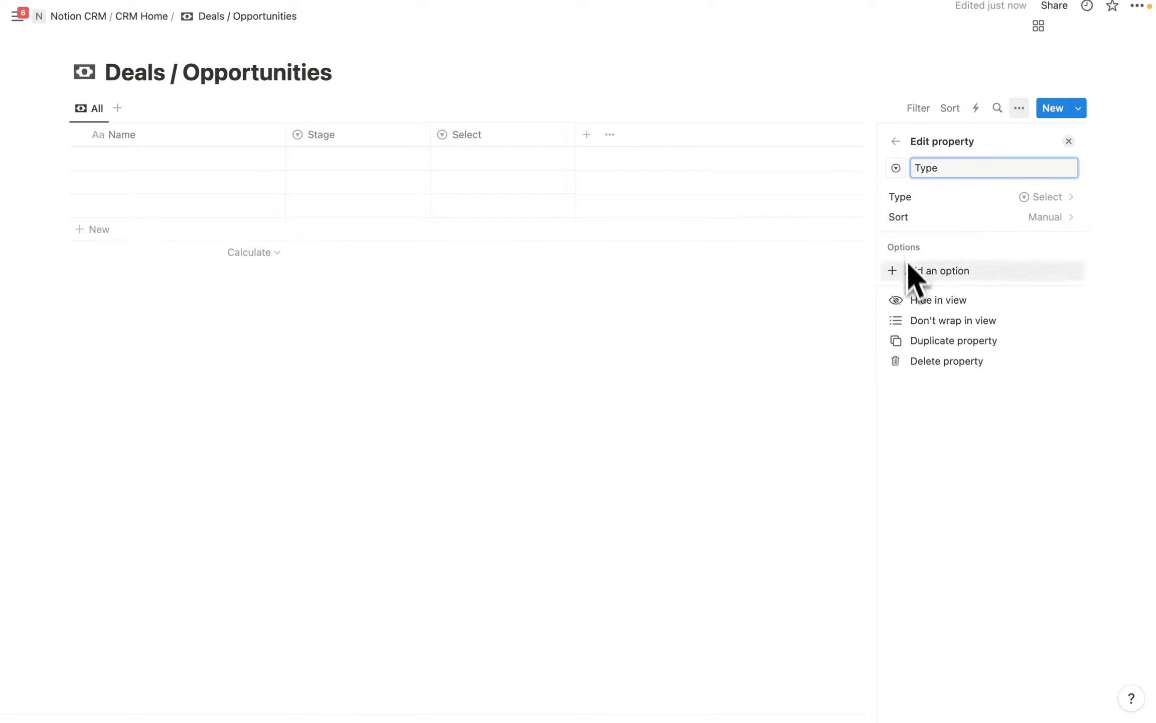
{"action": "left_click", "coordinate": [921, 272]}
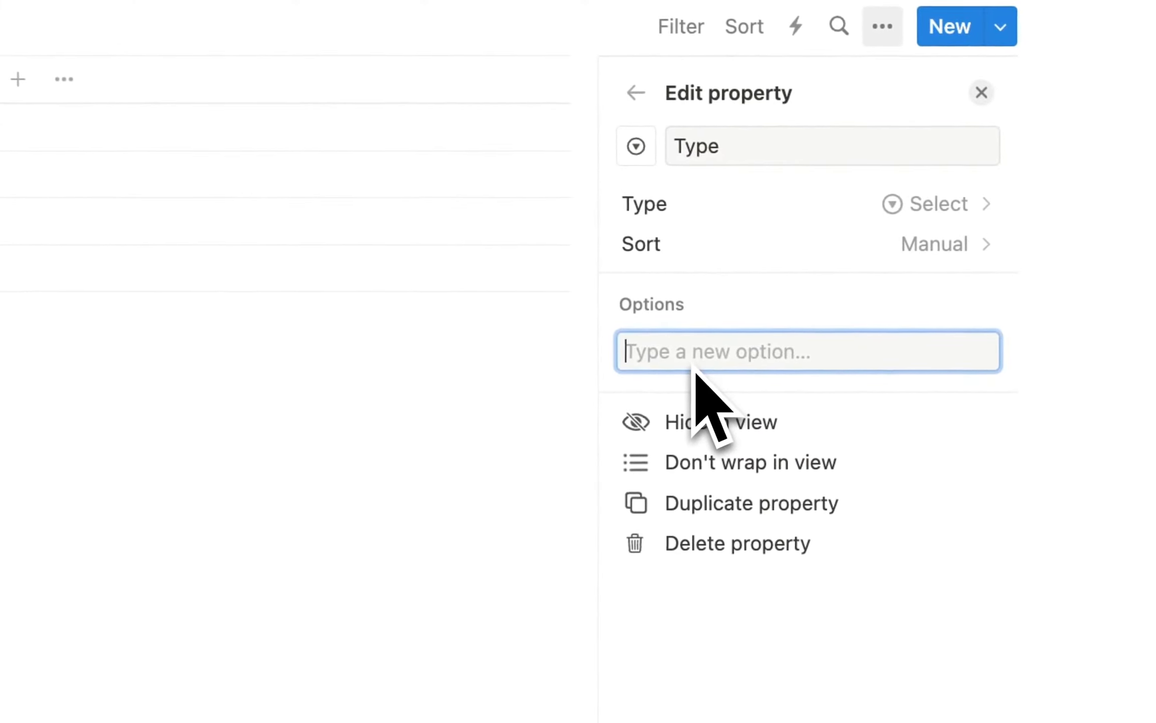
{"action": "type", "text": "New"}
{"action": "key", "text": "Return"}
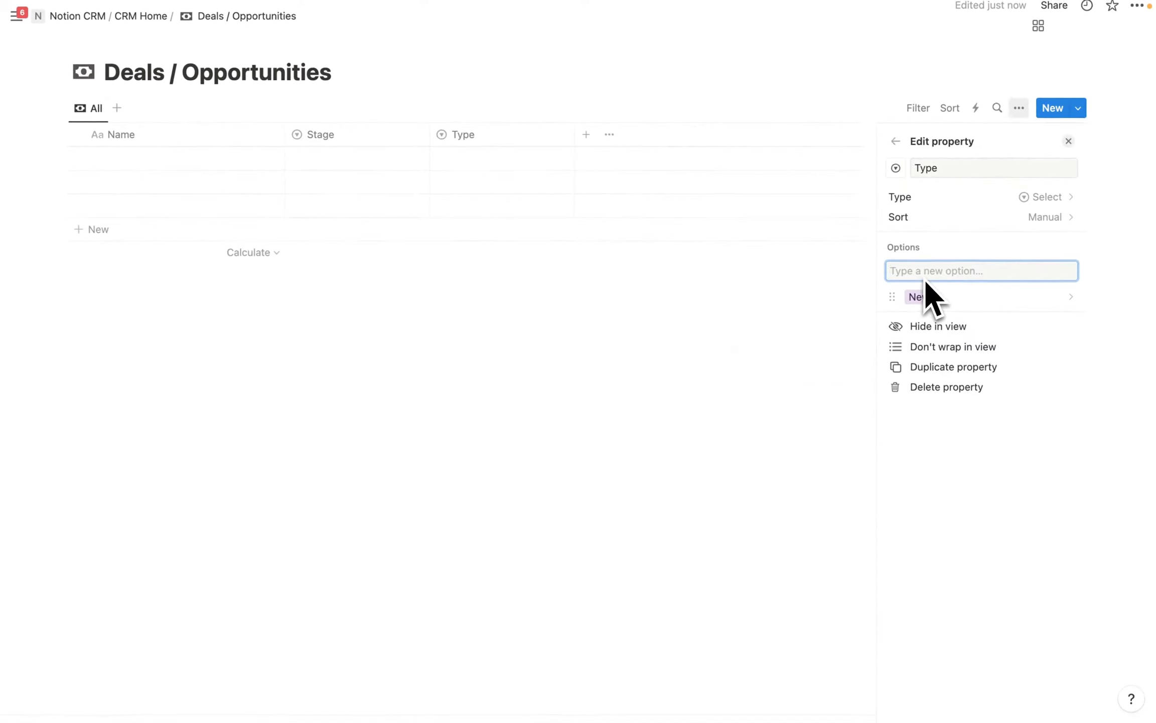
{"action": "type", "text": "Repea"}
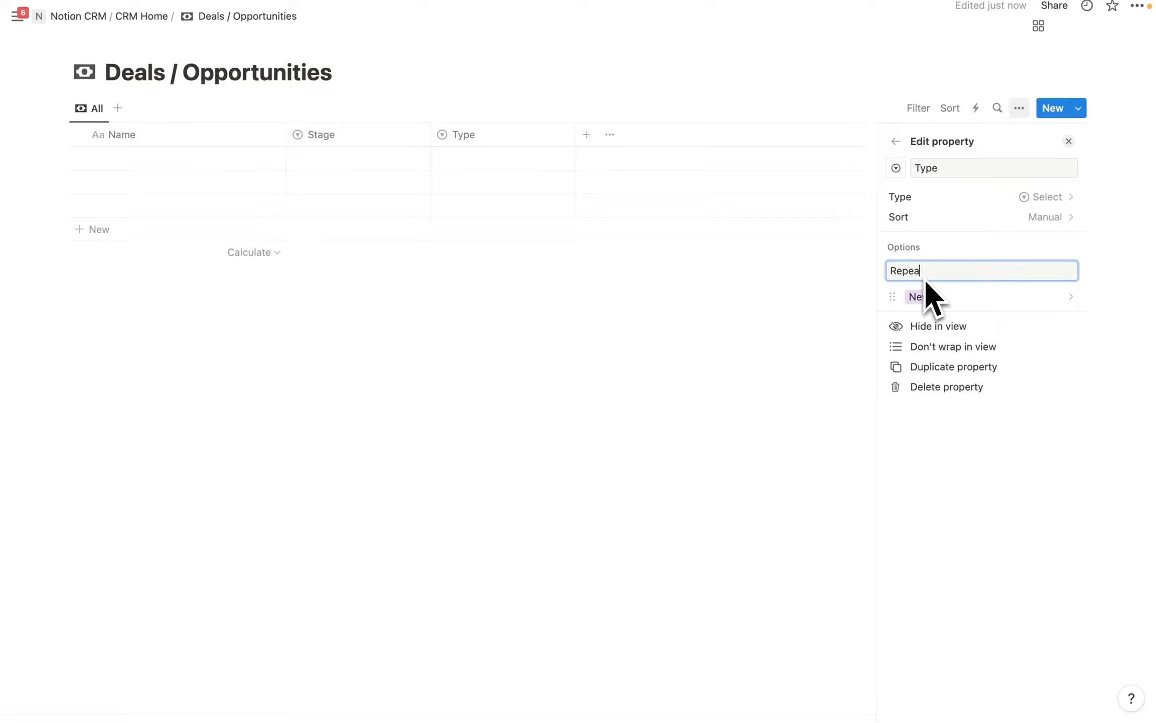
{"action": "type", "text": "t"}
{"action": "key", "text": "Return"}
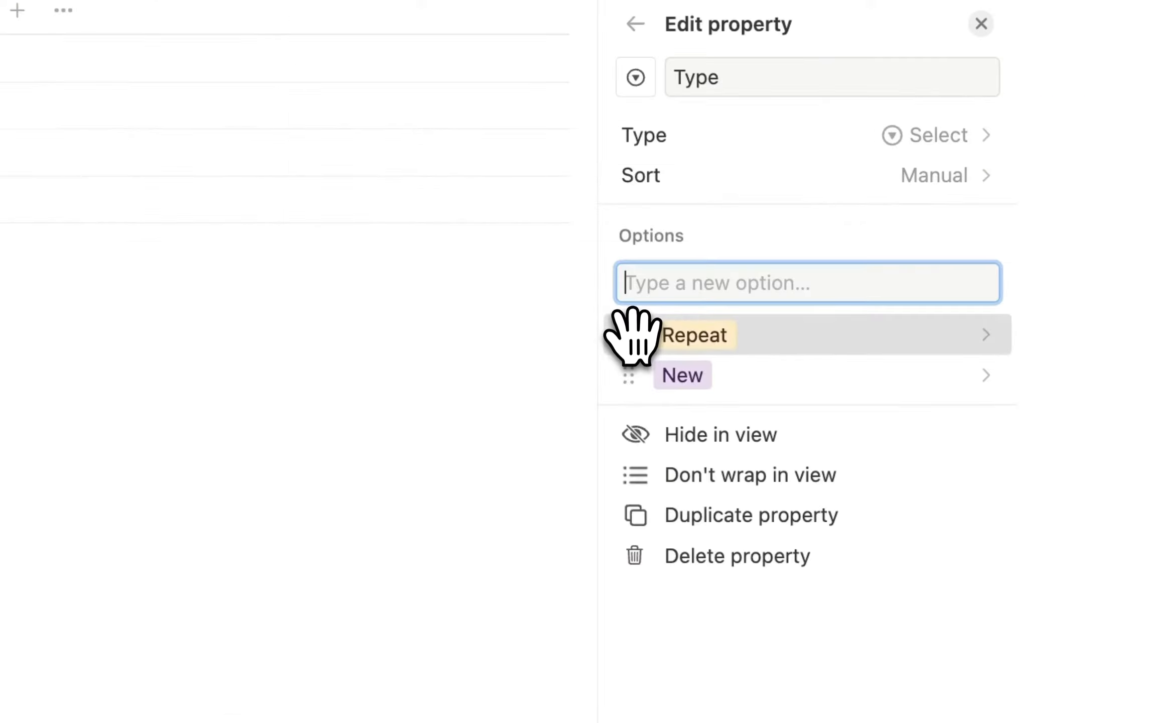
{"action": "left_click_drag", "start_coordinate": [892, 297], "coordinate": [893, 325]}
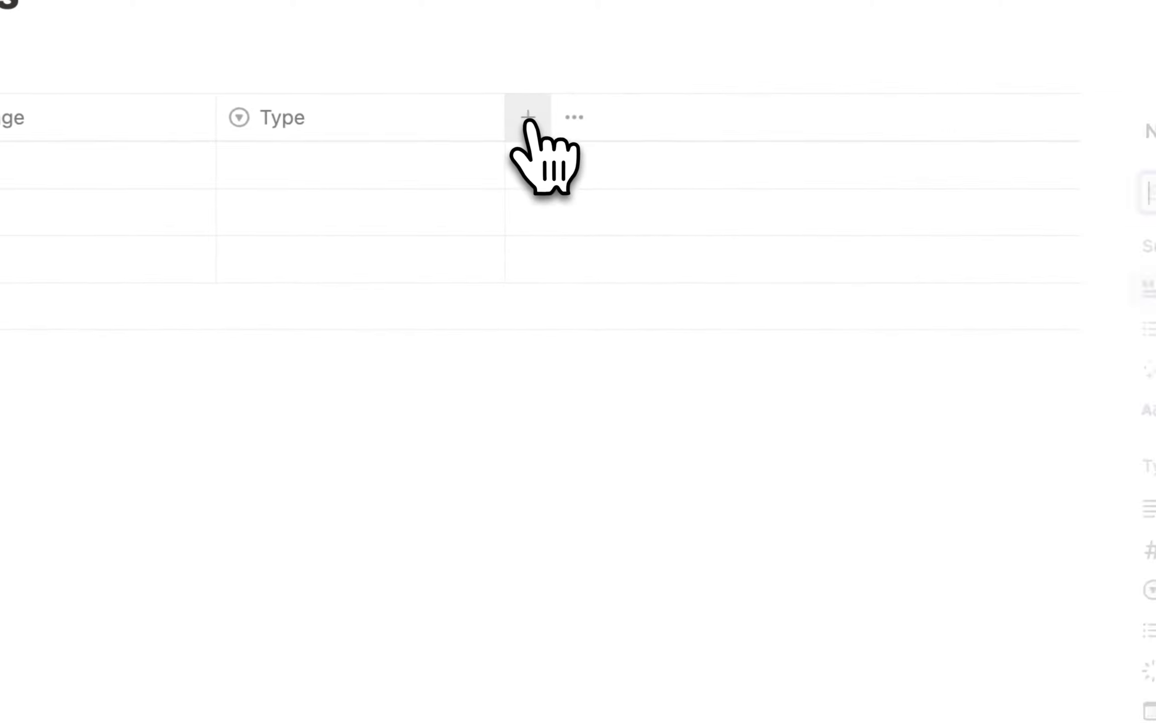
Add a plain text property named Next Step to the deals table.
{"action": "left_click", "coordinate": [528, 119]}
{"action": "left_click", "coordinate": [774, 485]}
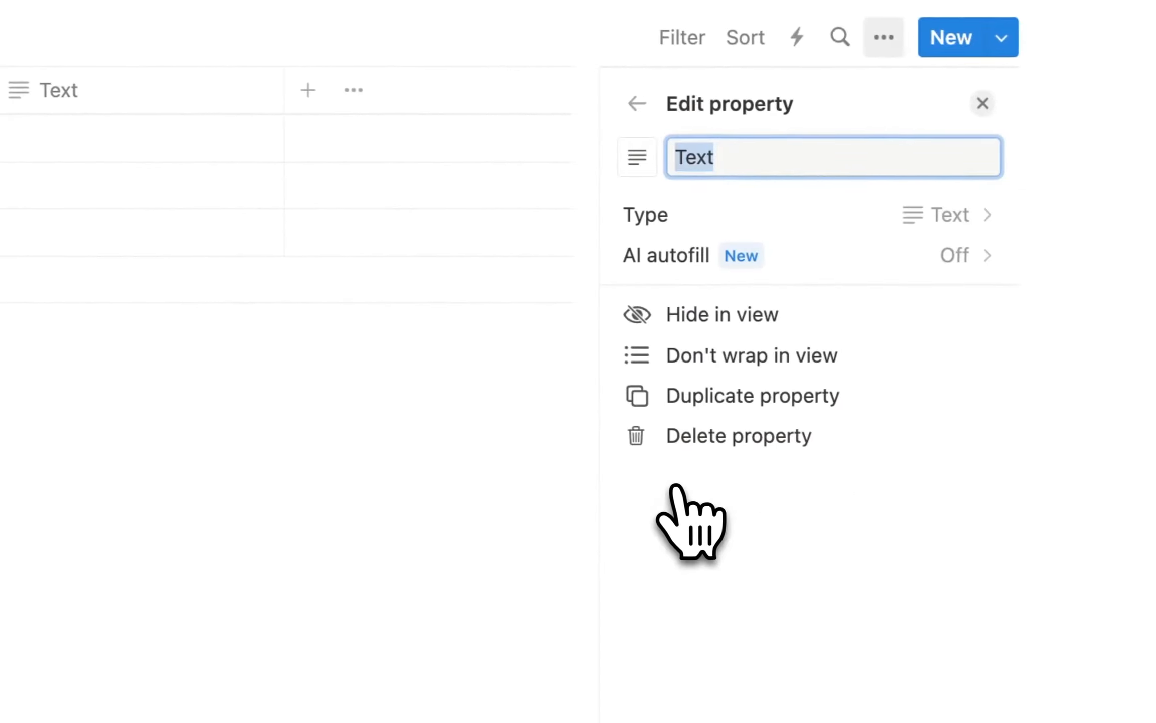
{"action": "left_click", "coordinate": [738, 156]}
{"action": "left_click_drag", "start_coordinate": [711, 160], "coordinate": [678, 160]}
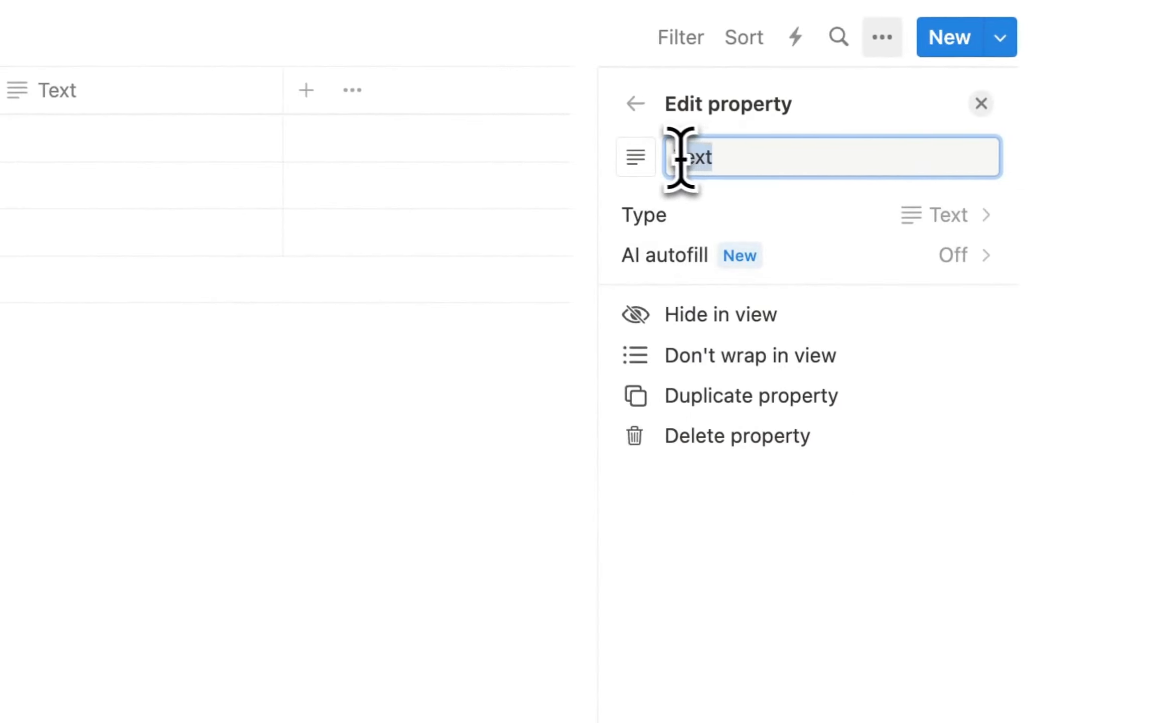
{"action": "key", "text": "BackSpace"}
{"action": "type", "text": "Text s"}
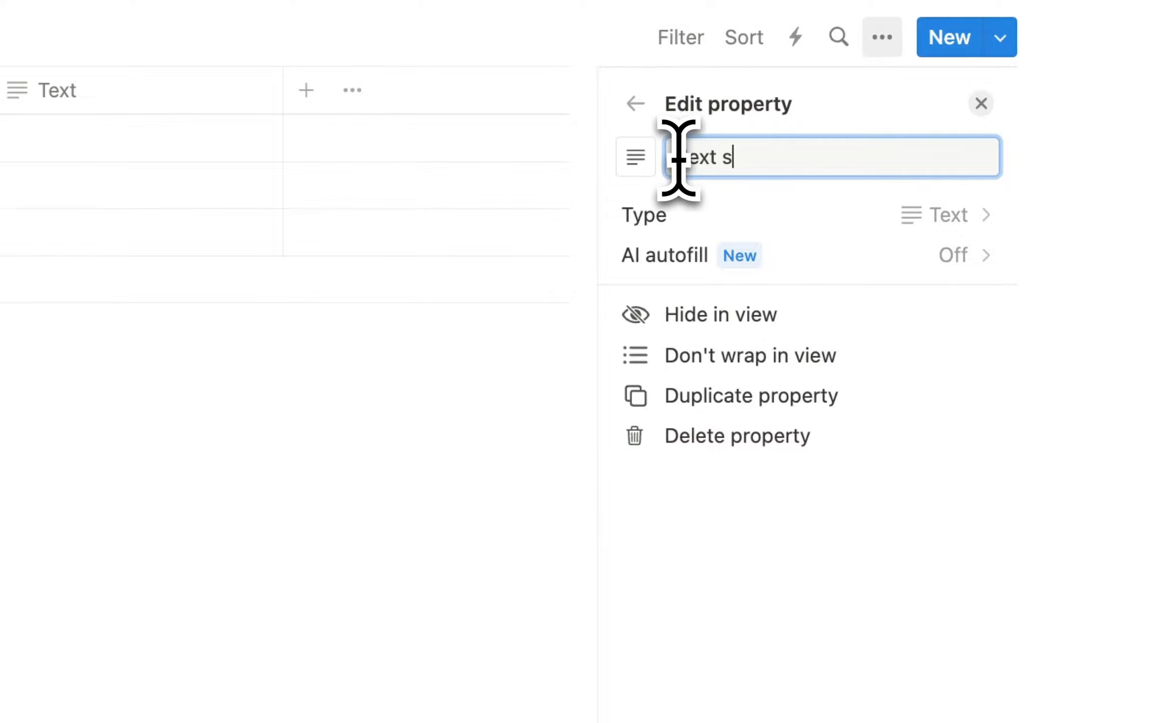
{"action": "type", "text": "tep"}
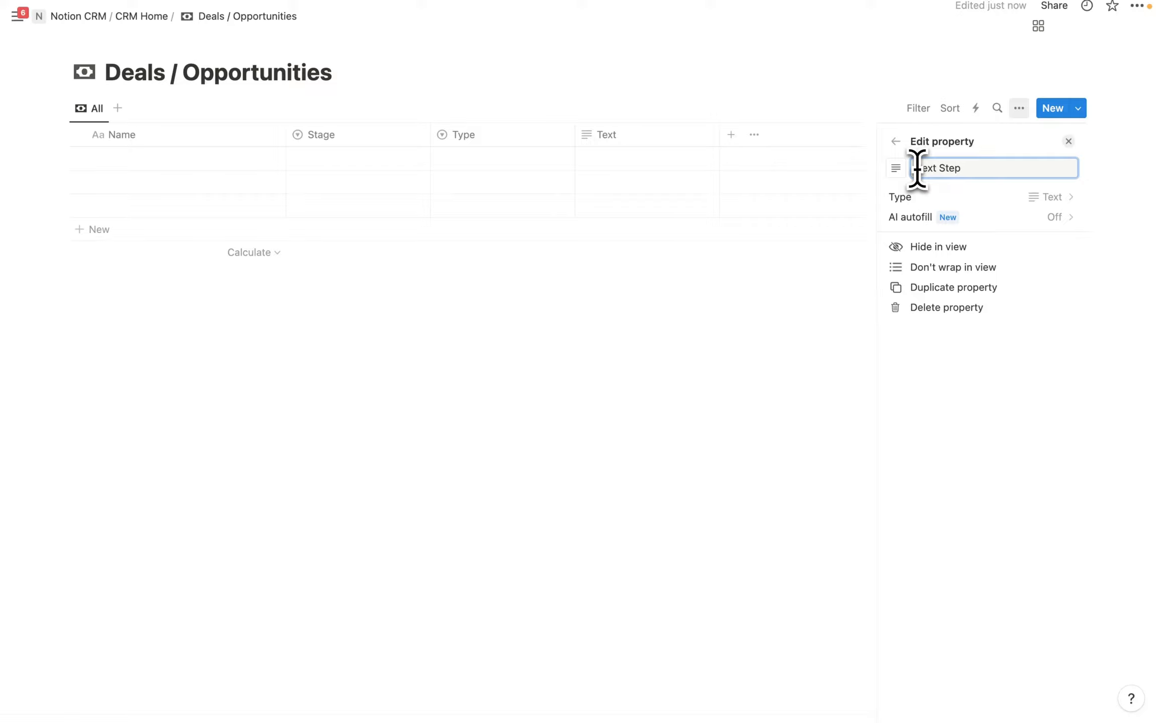
{"action": "left_click", "coordinate": [697, 330]}
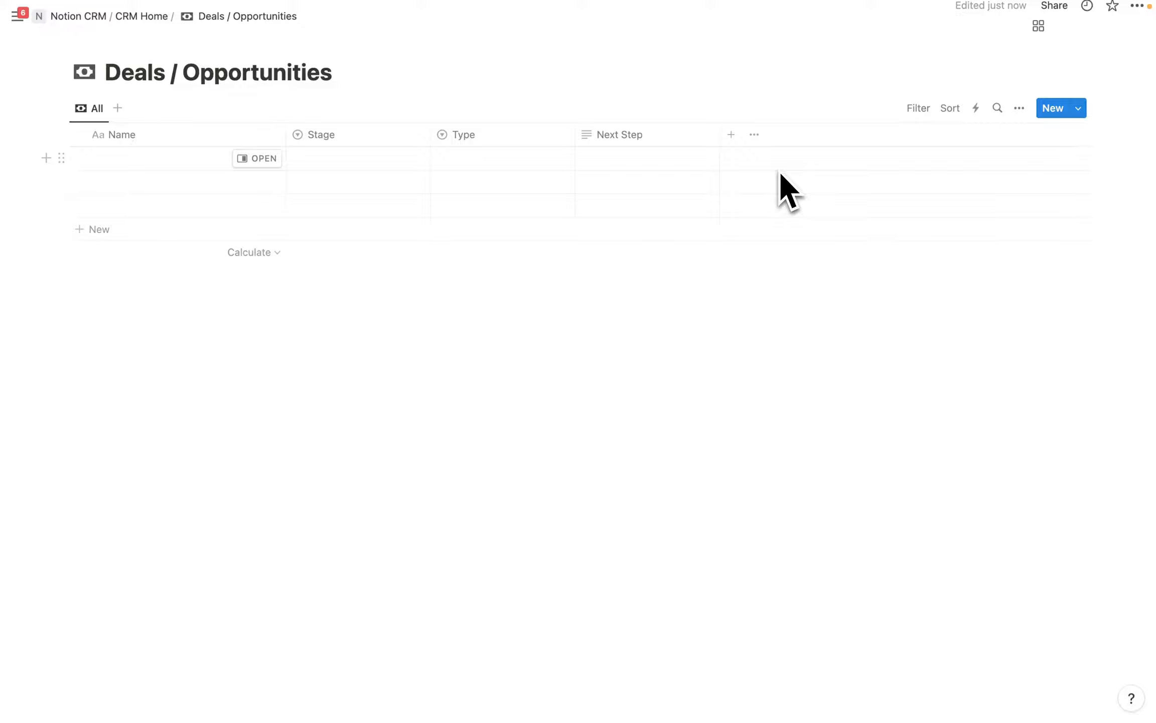
Add an Accounts / Companies relation property, shown on the accounts side as Deals.
{"action": "left_click", "coordinate": [731, 135]}
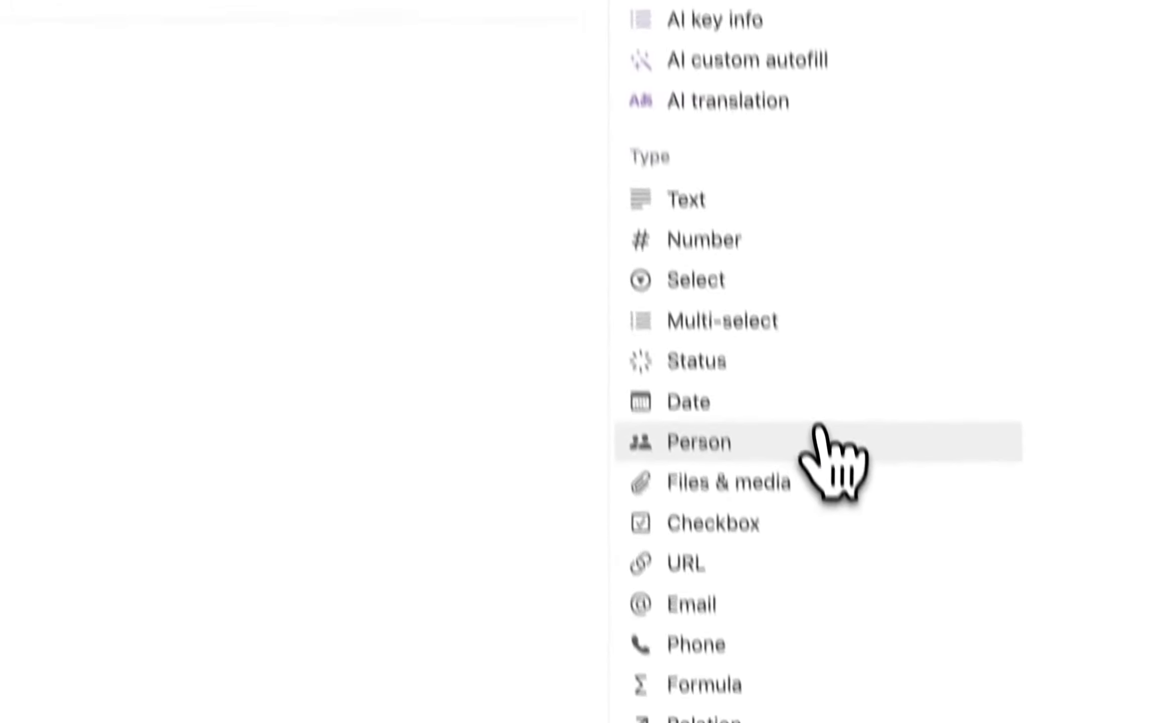
{"action": "scroll", "coordinate": [806, 364], "scroll_direction": "down", "scroll_amount": 3}
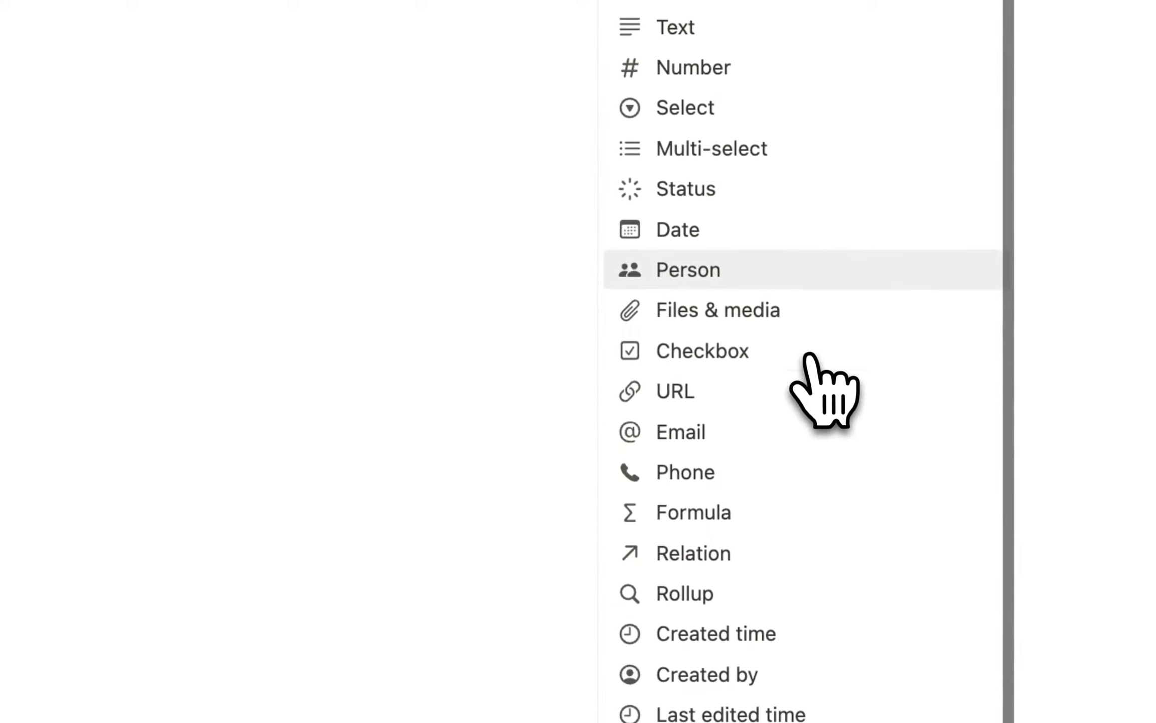
{"action": "left_click", "coordinate": [728, 552]}
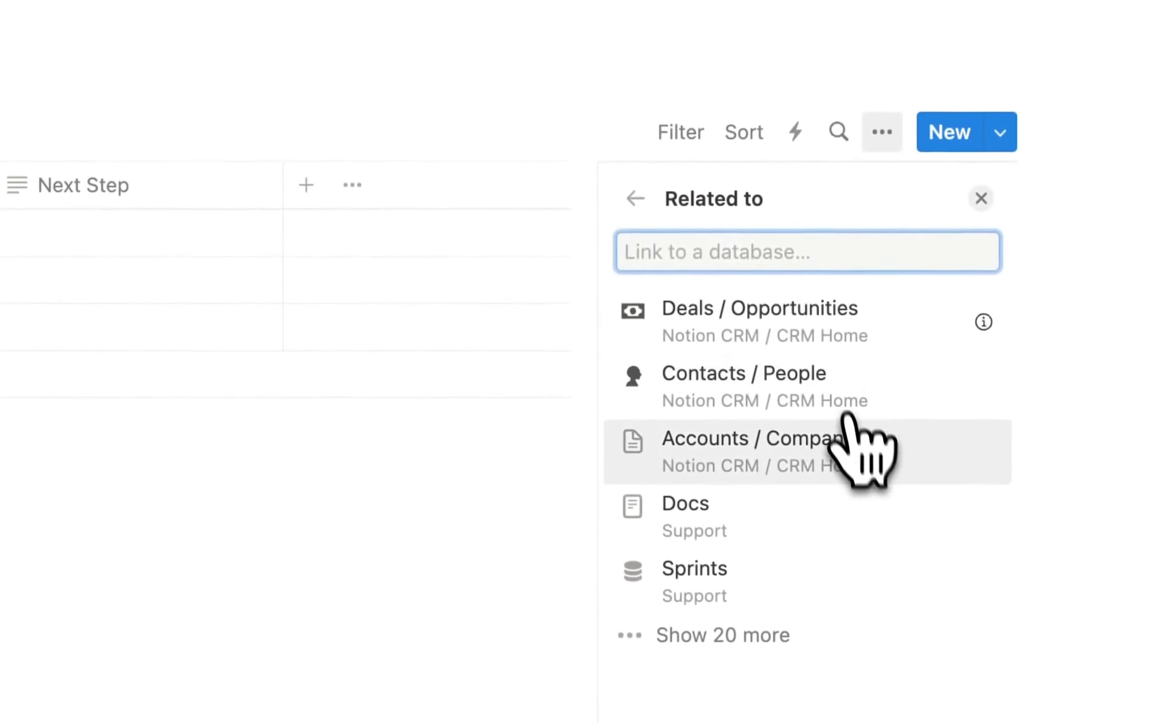
{"action": "left_click", "coordinate": [764, 450]}
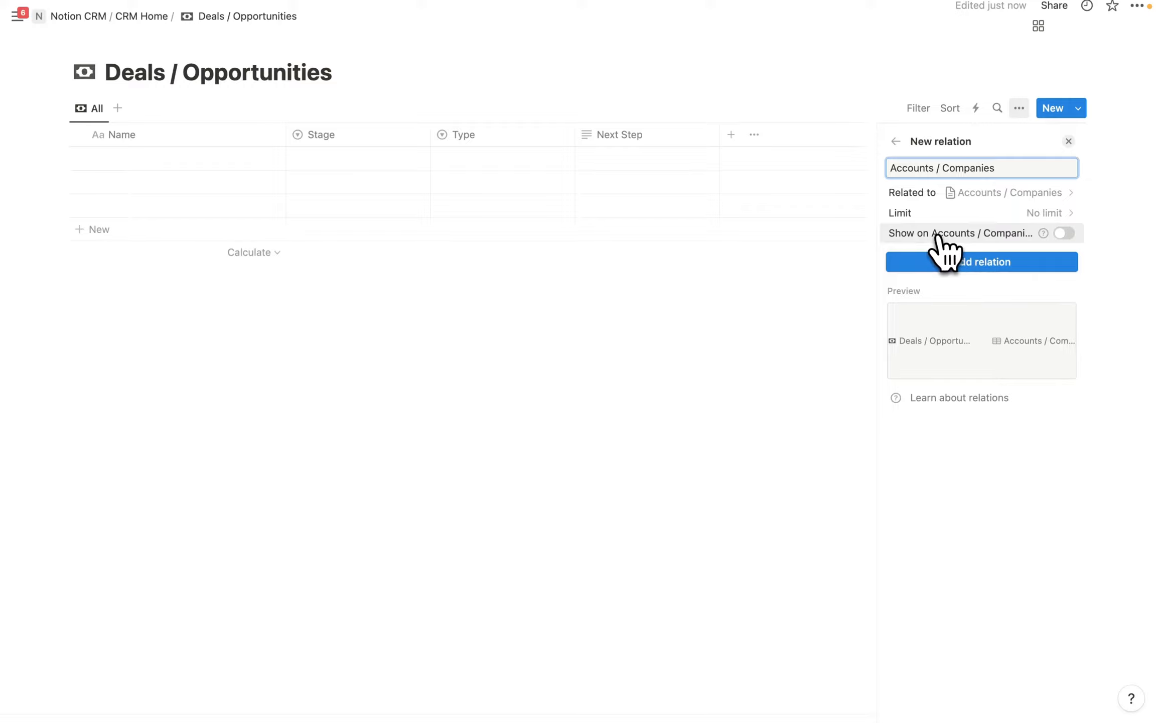
{"action": "left_click", "coordinate": [1066, 233]}
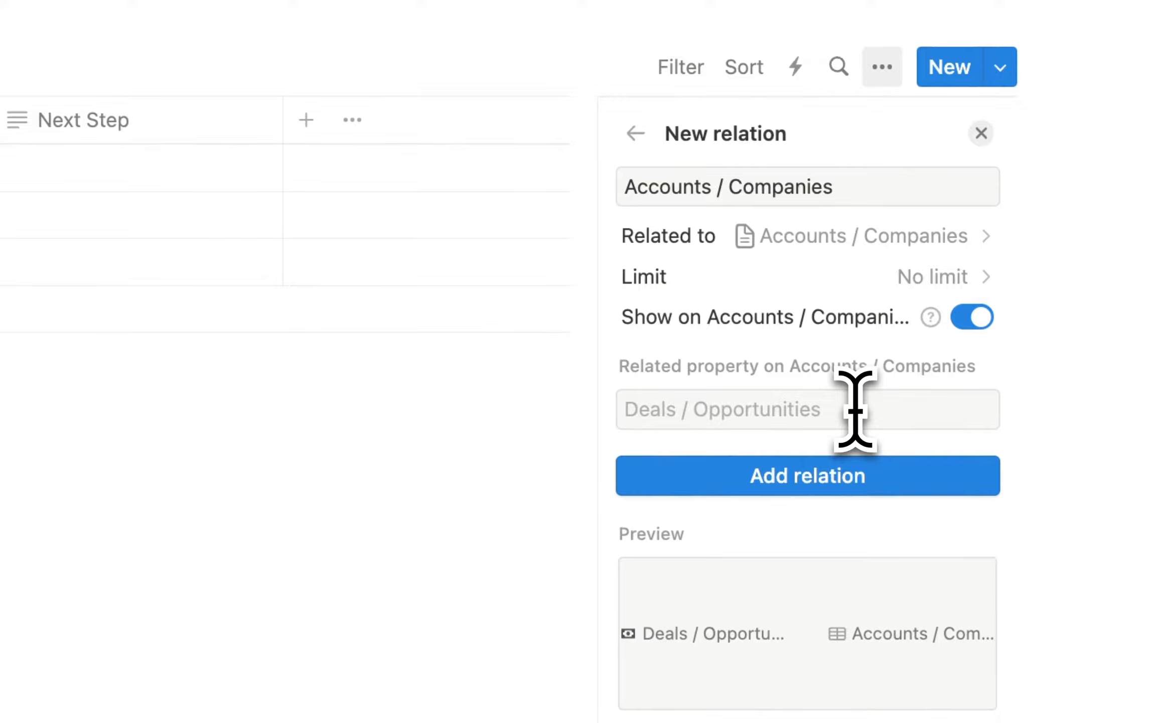
{"action": "left_click", "coordinate": [848, 409]}
{"action": "type", "text": "Deals"}
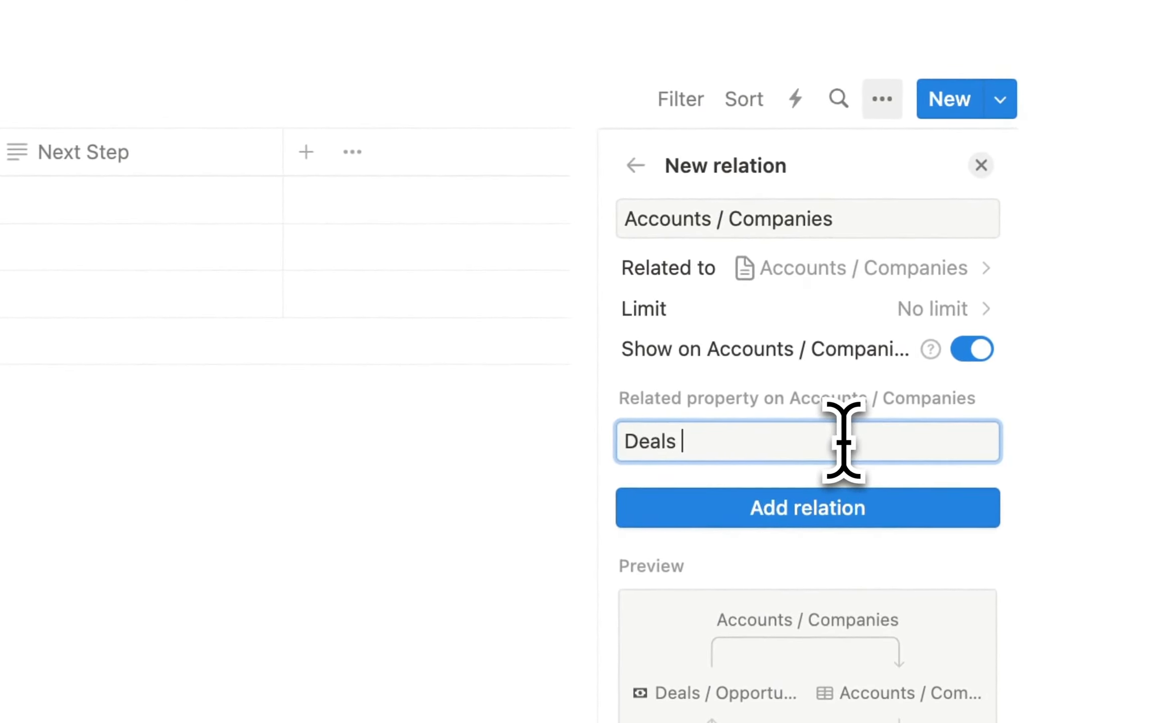
{"action": "left_click", "coordinate": [856, 520]}
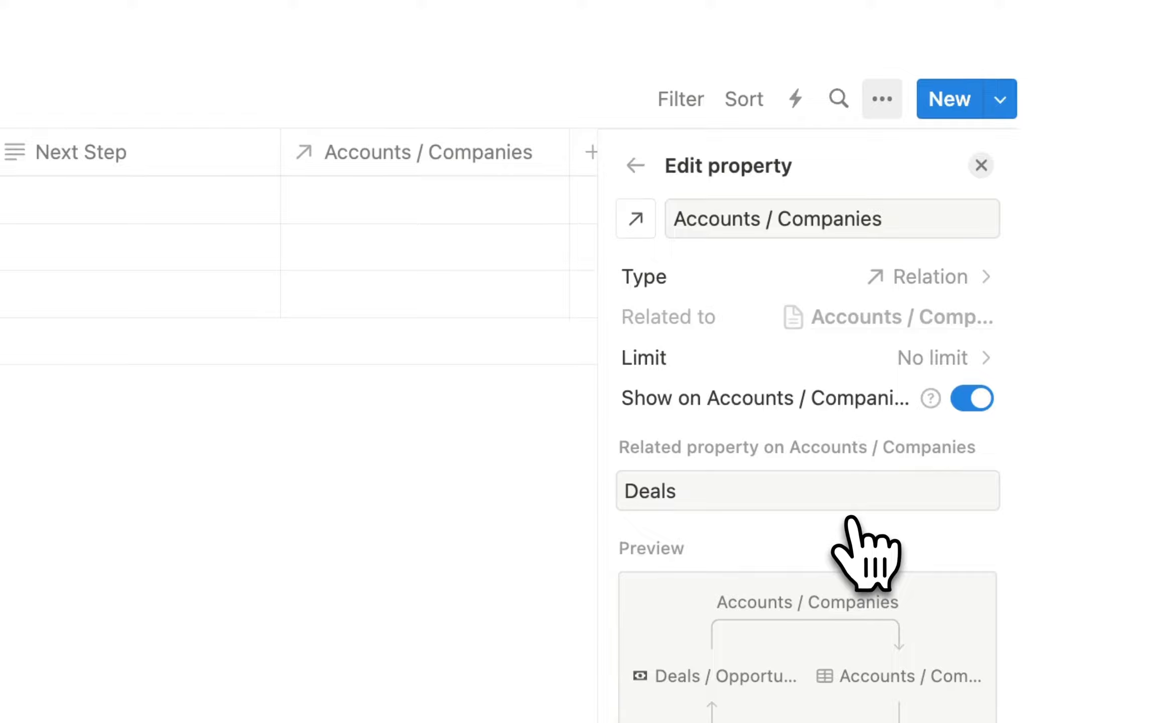
{"action": "left_click", "coordinate": [433, 555]}
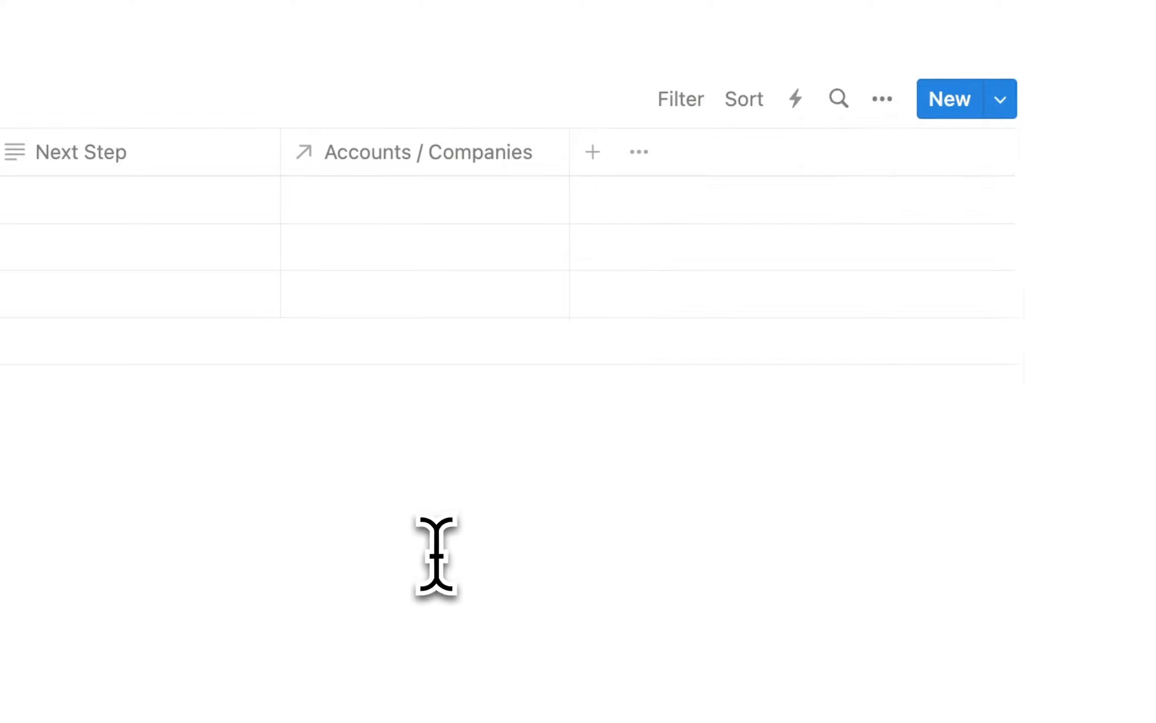
Add a Contacts / People relation property whose back-link on contacts is named Deals.
{"action": "left_click", "coordinate": [595, 152]}
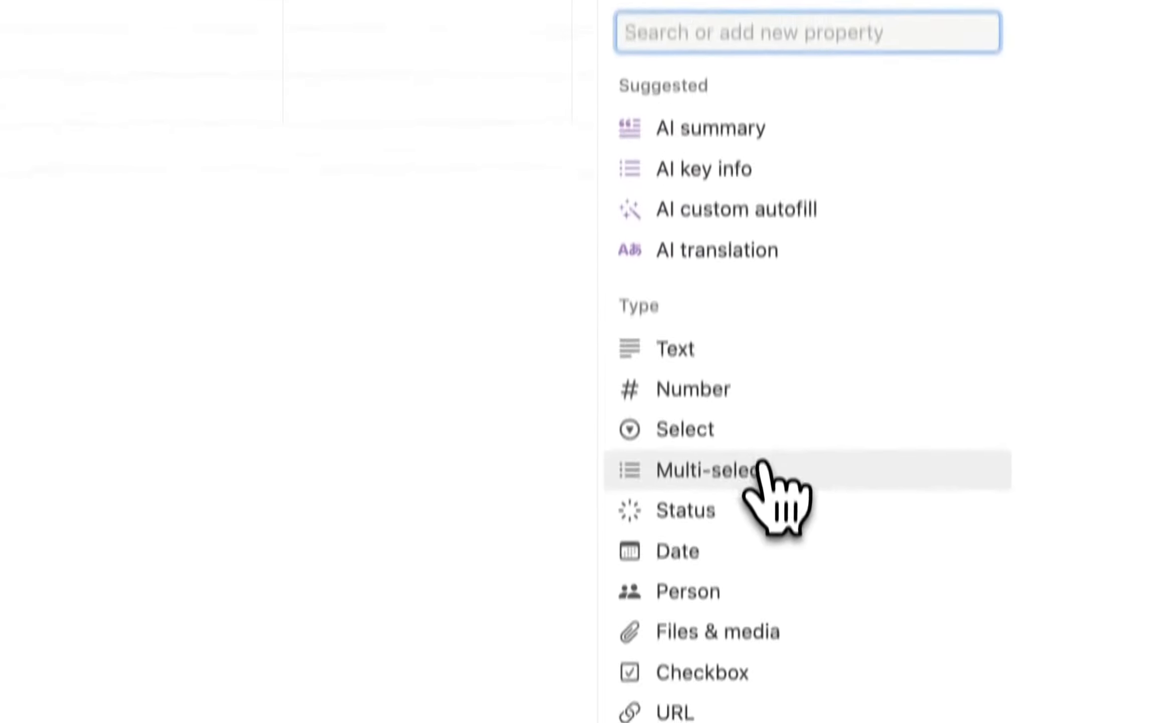
{"action": "scroll", "coordinate": [761, 464], "scroll_direction": "down", "scroll_amount": 5}
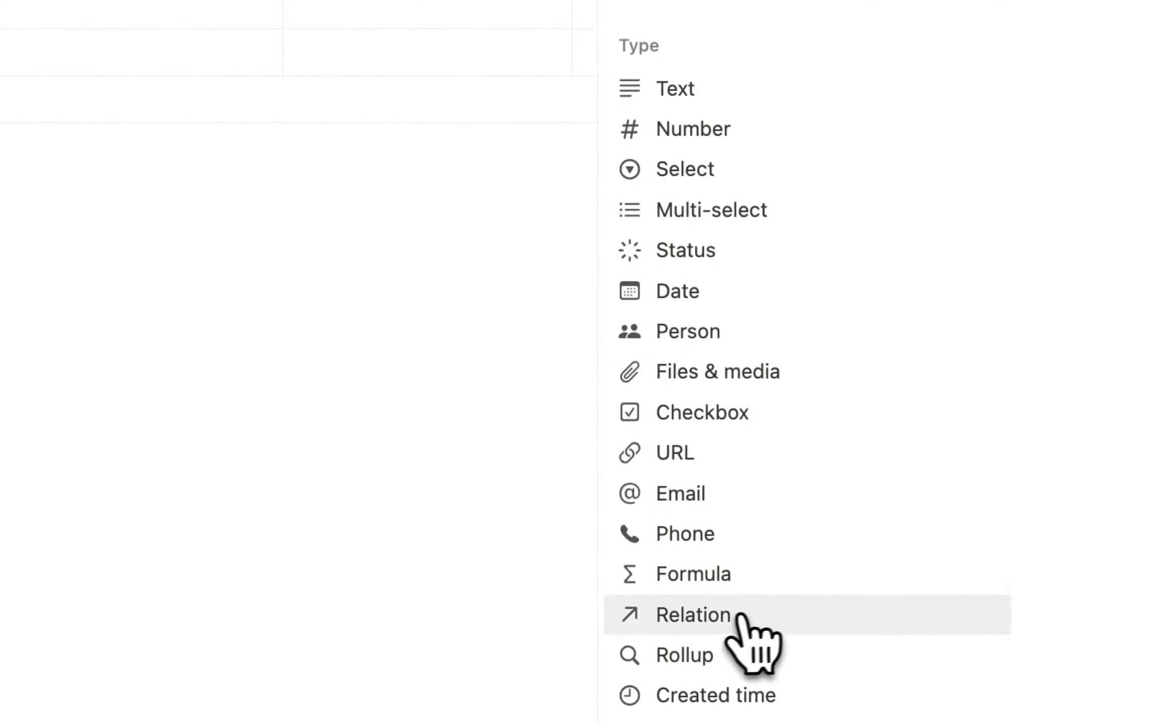
{"action": "left_click", "coordinate": [726, 618]}
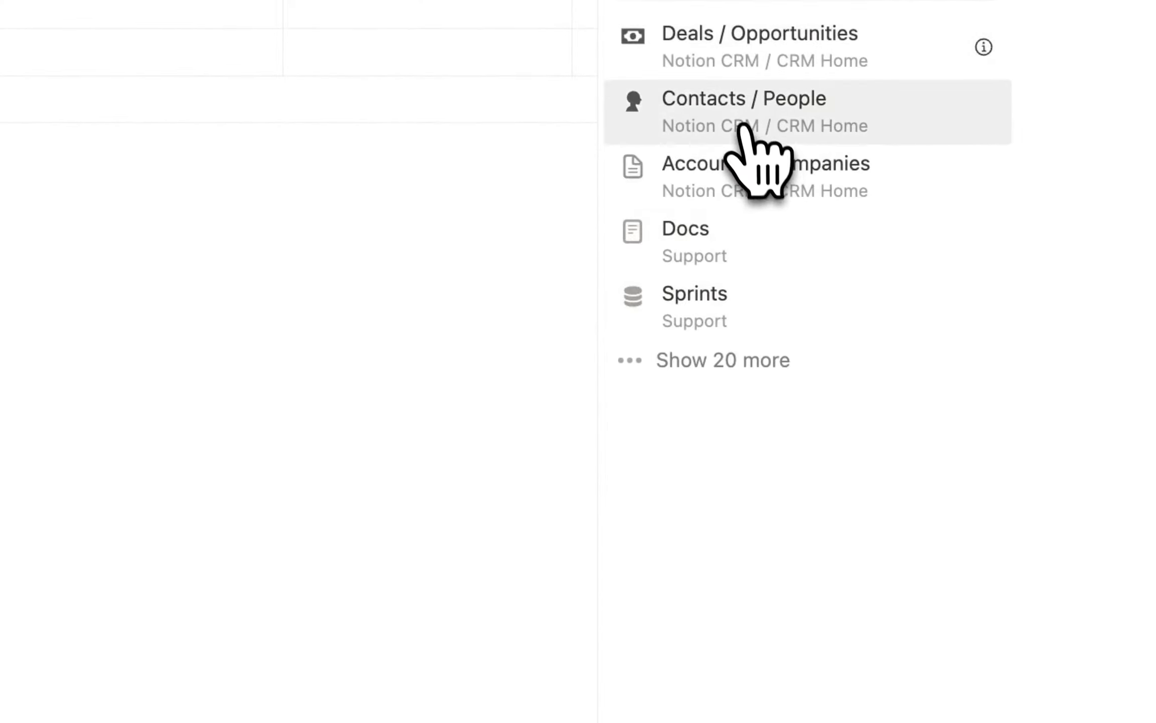
{"action": "left_click", "coordinate": [735, 121]}
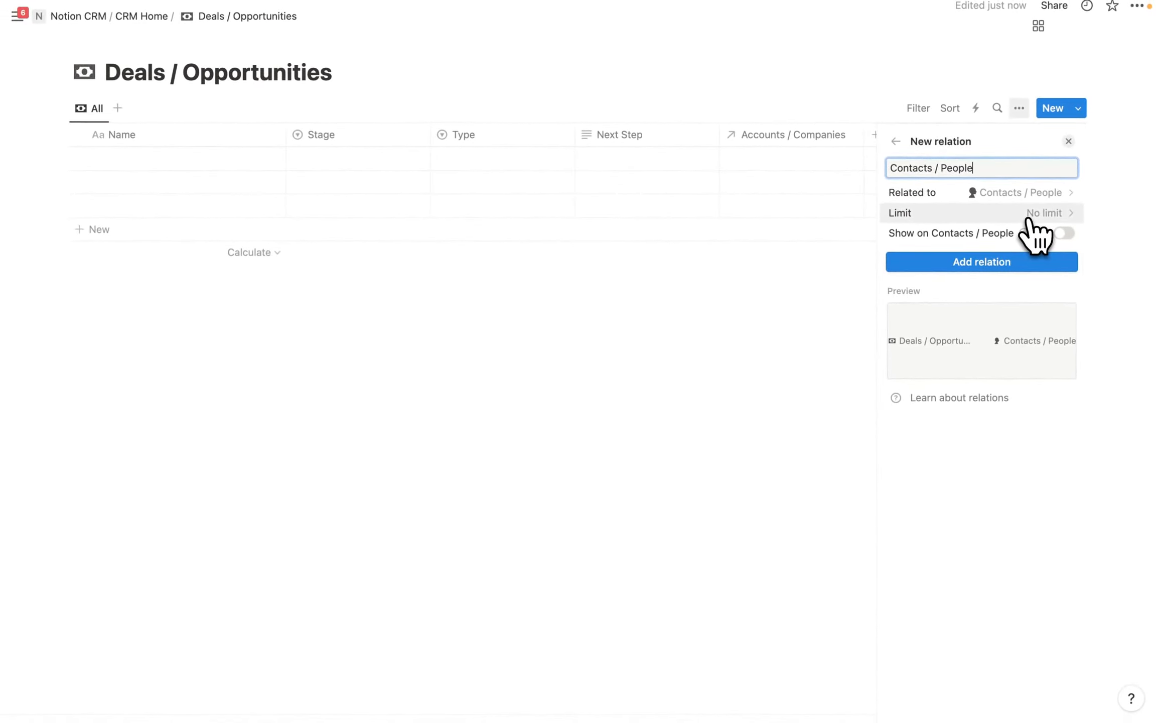
{"action": "left_click", "coordinate": [1065, 234]}
{"action": "left_click", "coordinate": [999, 279]}
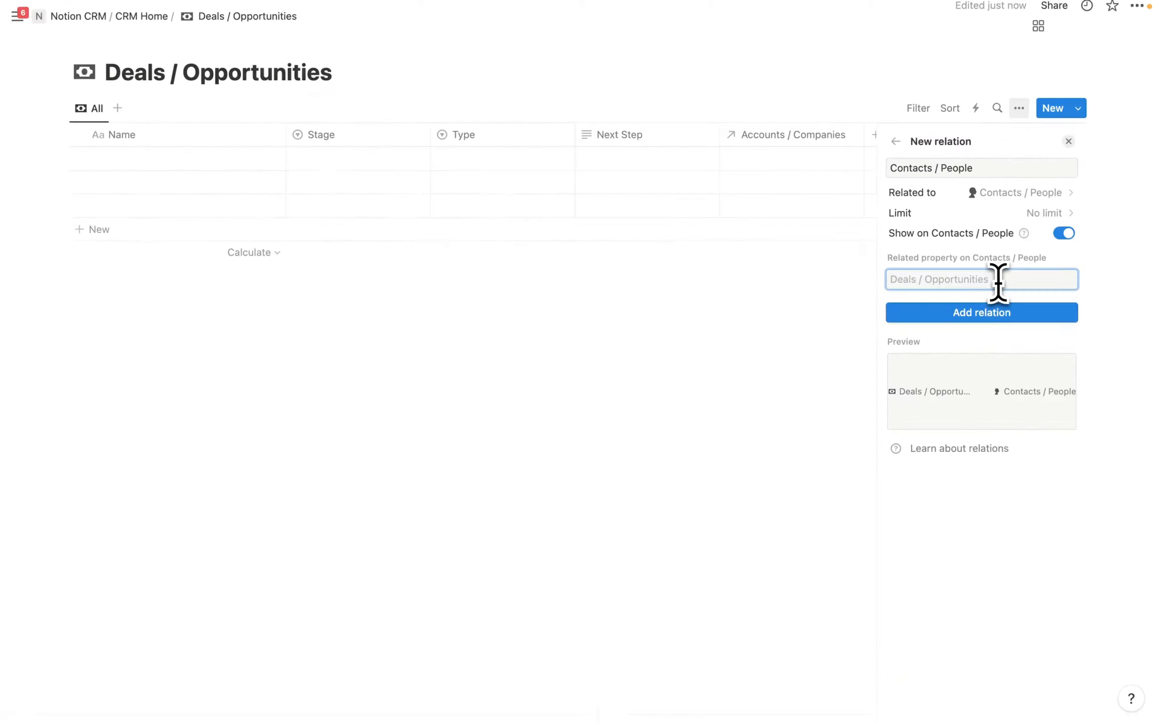
{"action": "type", "text": "Deals"}
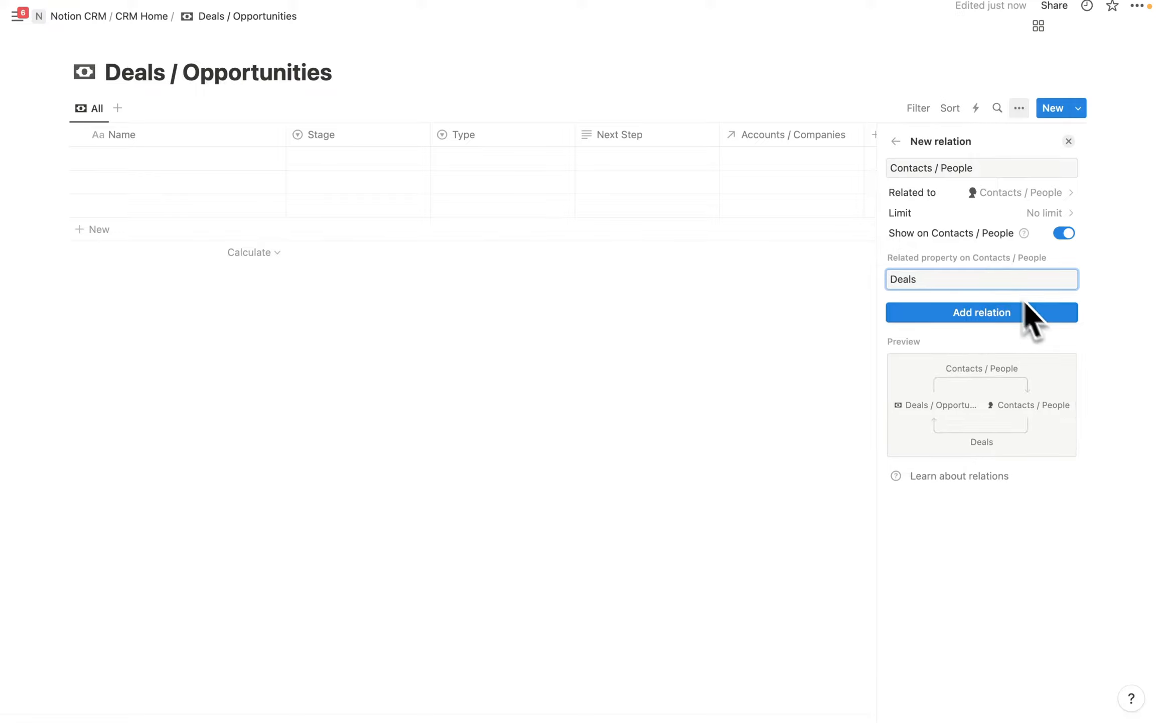
{"action": "left_click", "coordinate": [996, 313]}
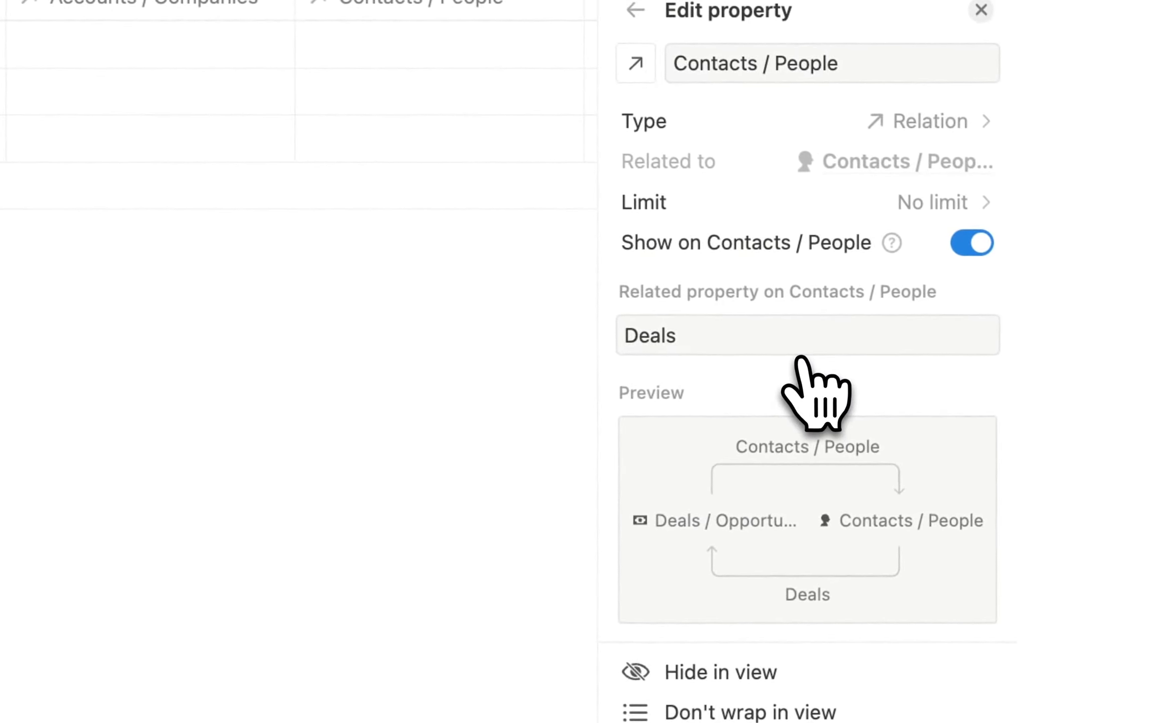
Name the first deal Google with stage 1. Prospecting, type New and next step 'Reach over email'.
{"action": "key", "text": "Escape"}
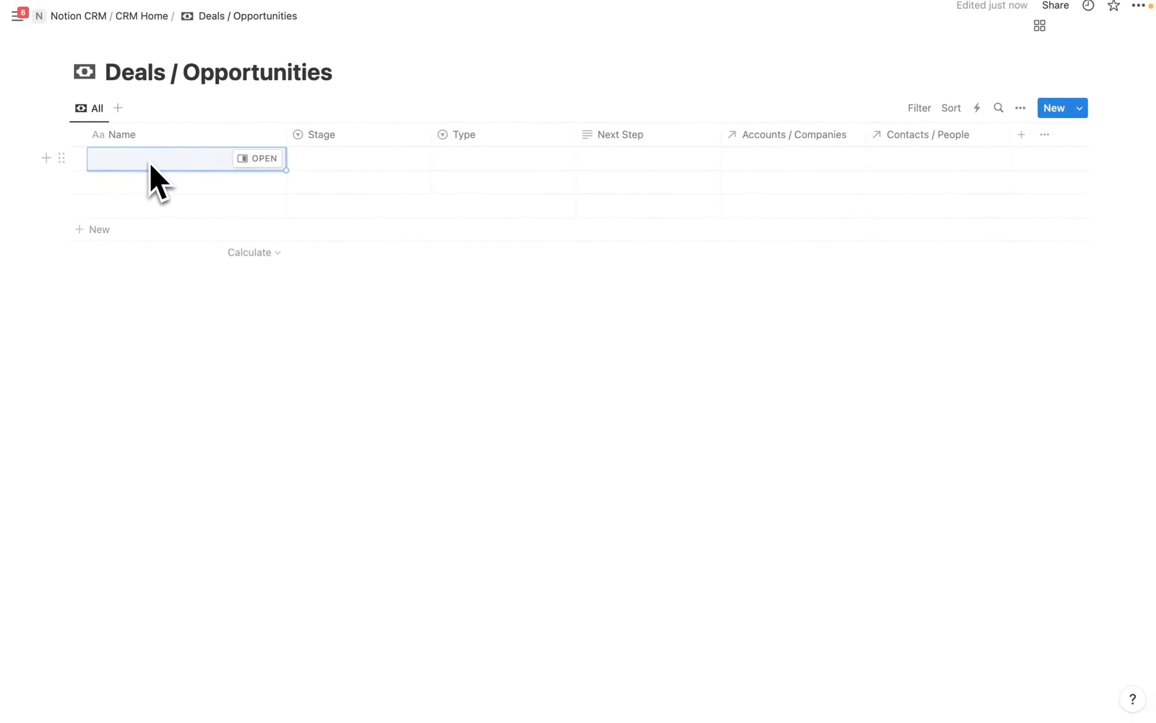
{"action": "left_click", "coordinate": [143, 163]}
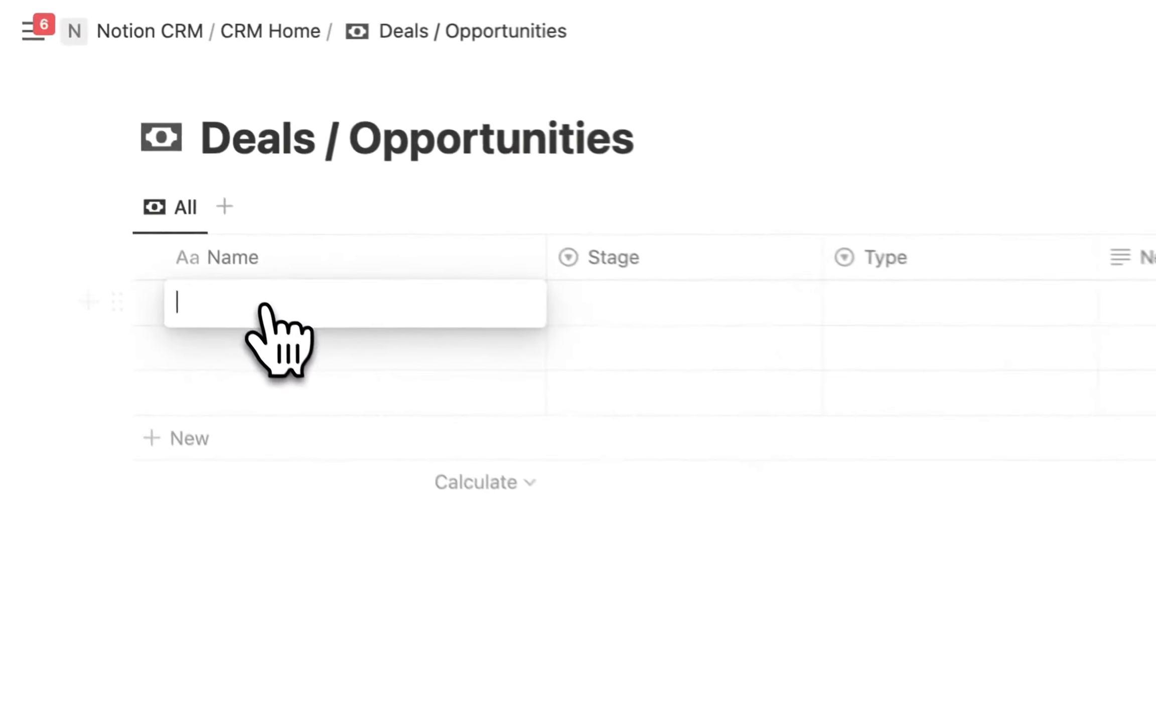
{"action": "type", "text": "Google / New"}
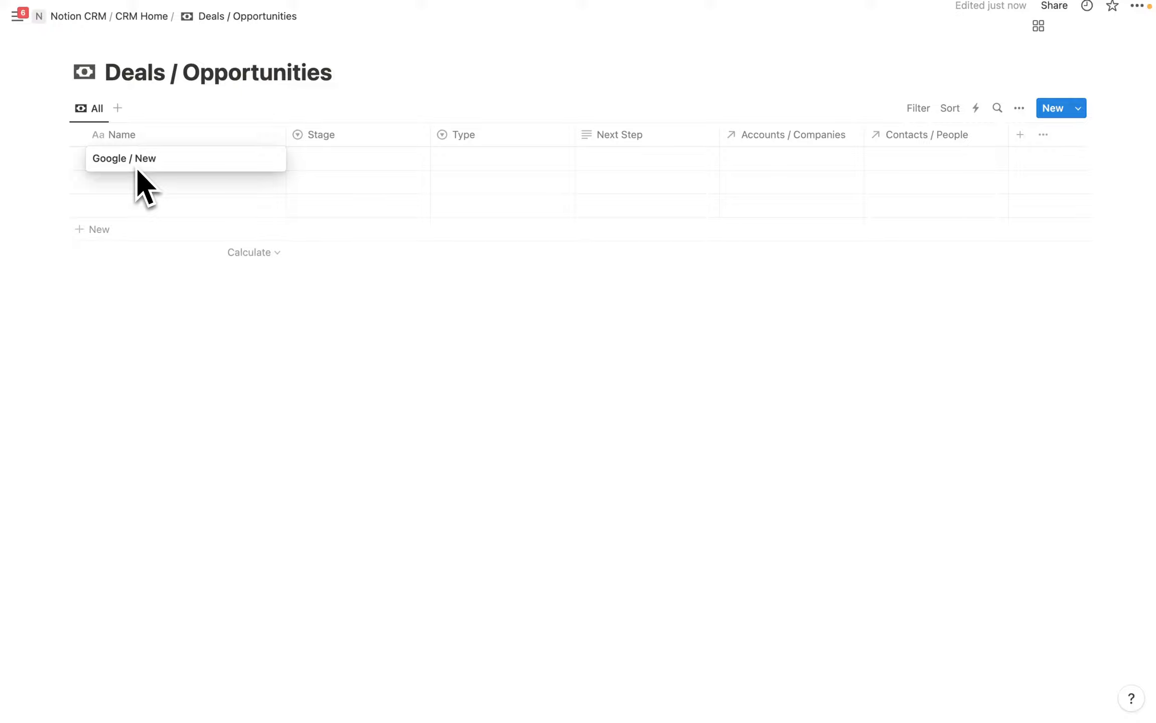
{"action": "left_click", "coordinate": [346, 165]}
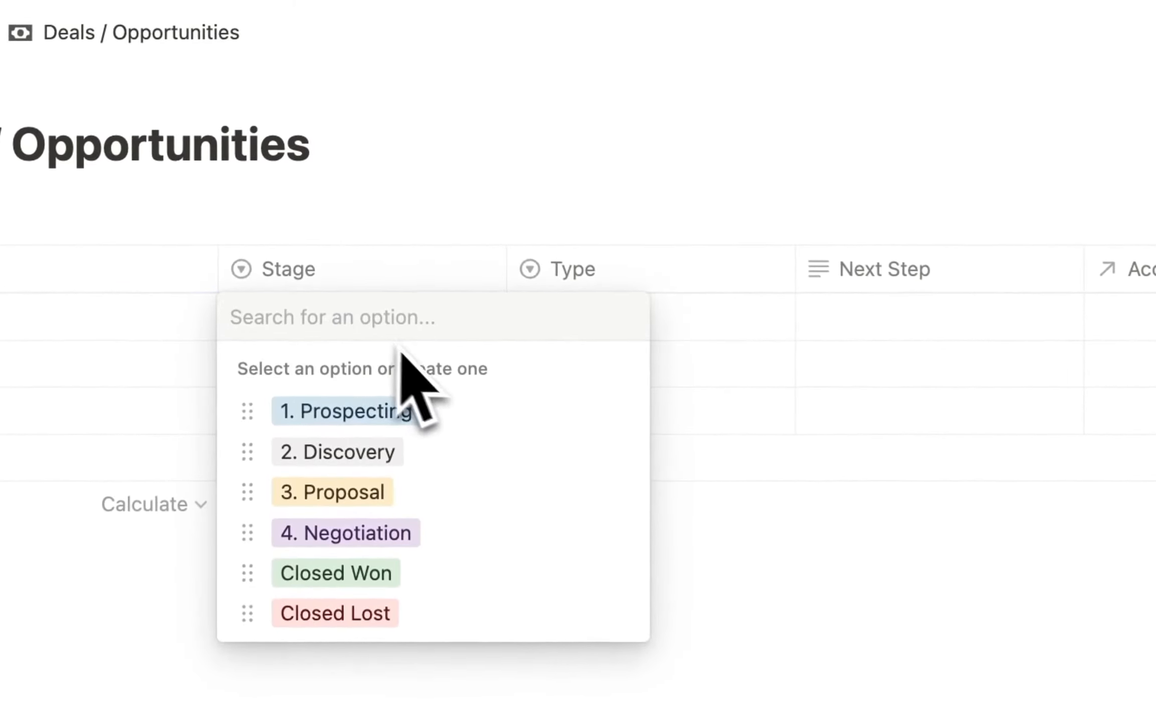
{"action": "left_click", "coordinate": [412, 411]}
{"action": "left_click", "coordinate": [632, 321]}
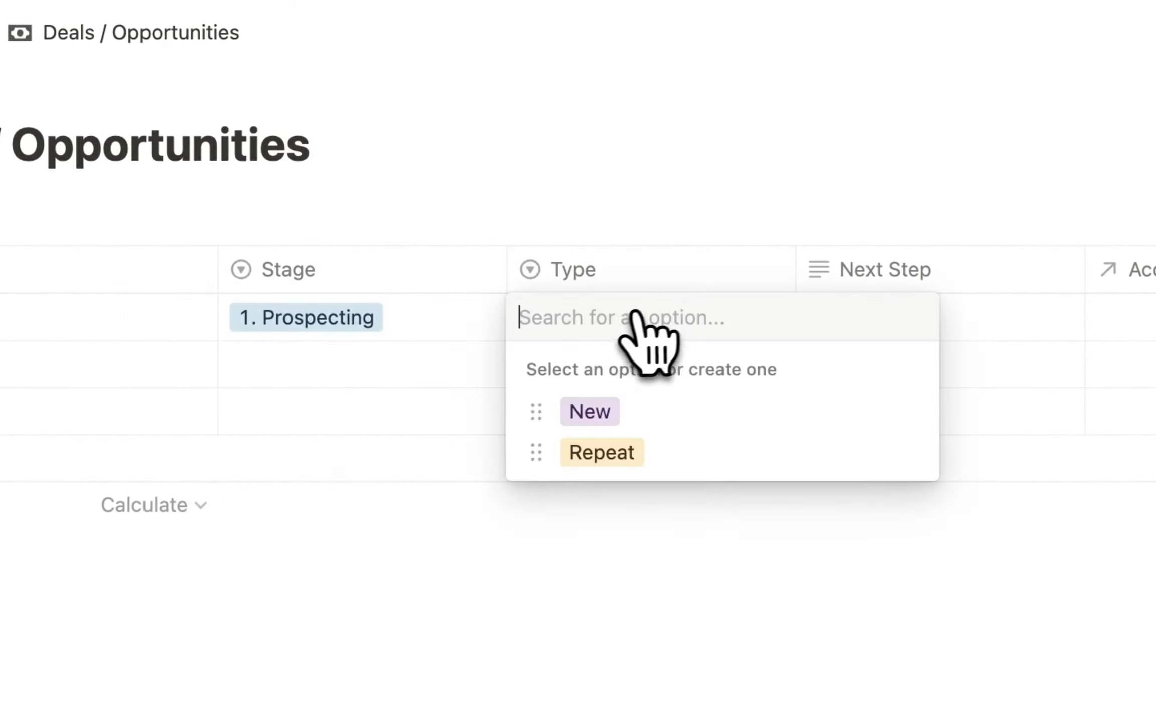
{"action": "left_click", "coordinate": [650, 409]}
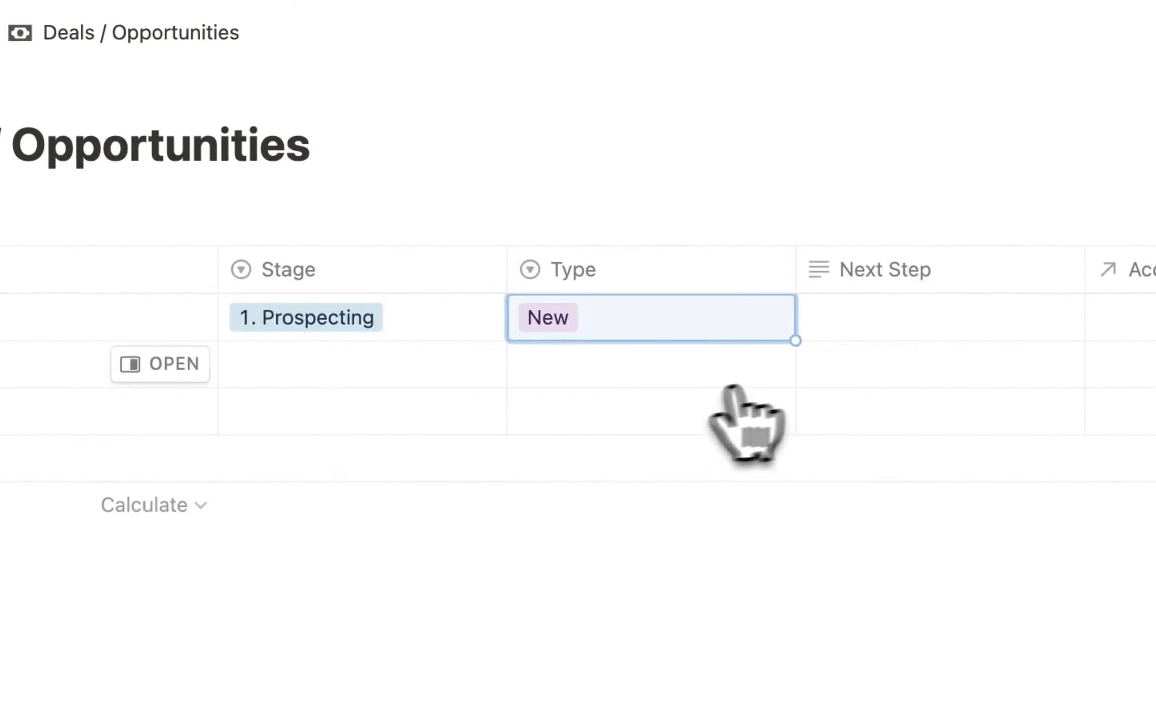
{"action": "left_click", "coordinate": [846, 334]}
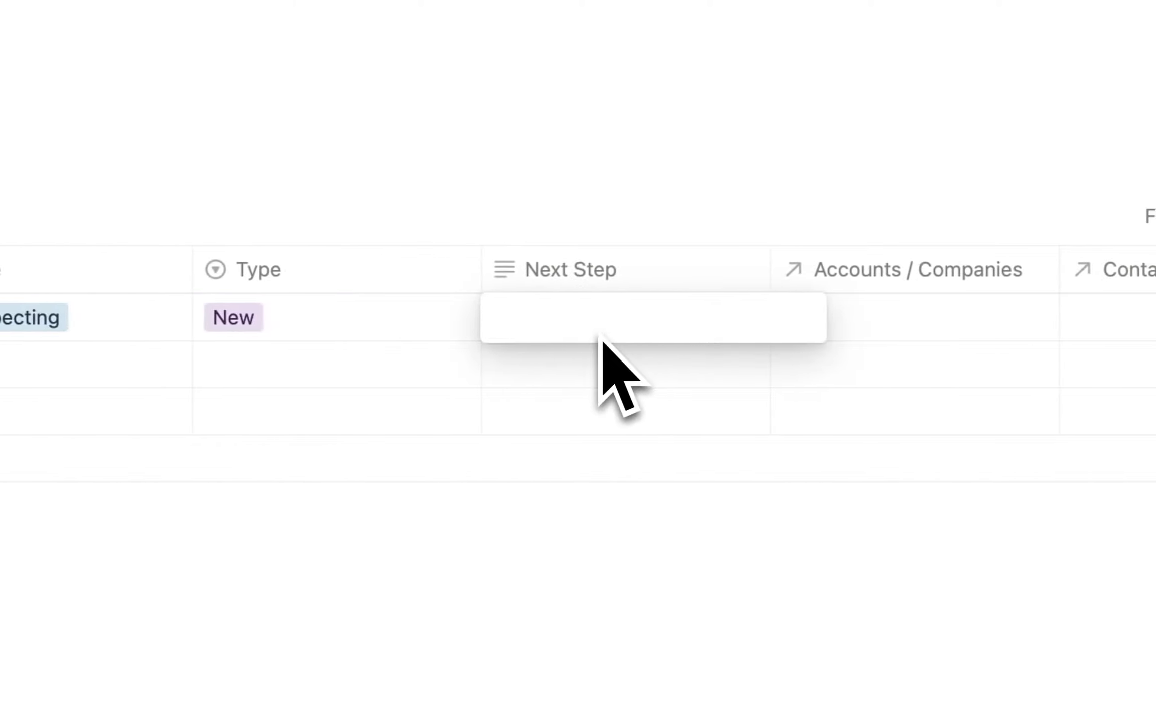
{"action": "type", "text": "Reach over meial"}
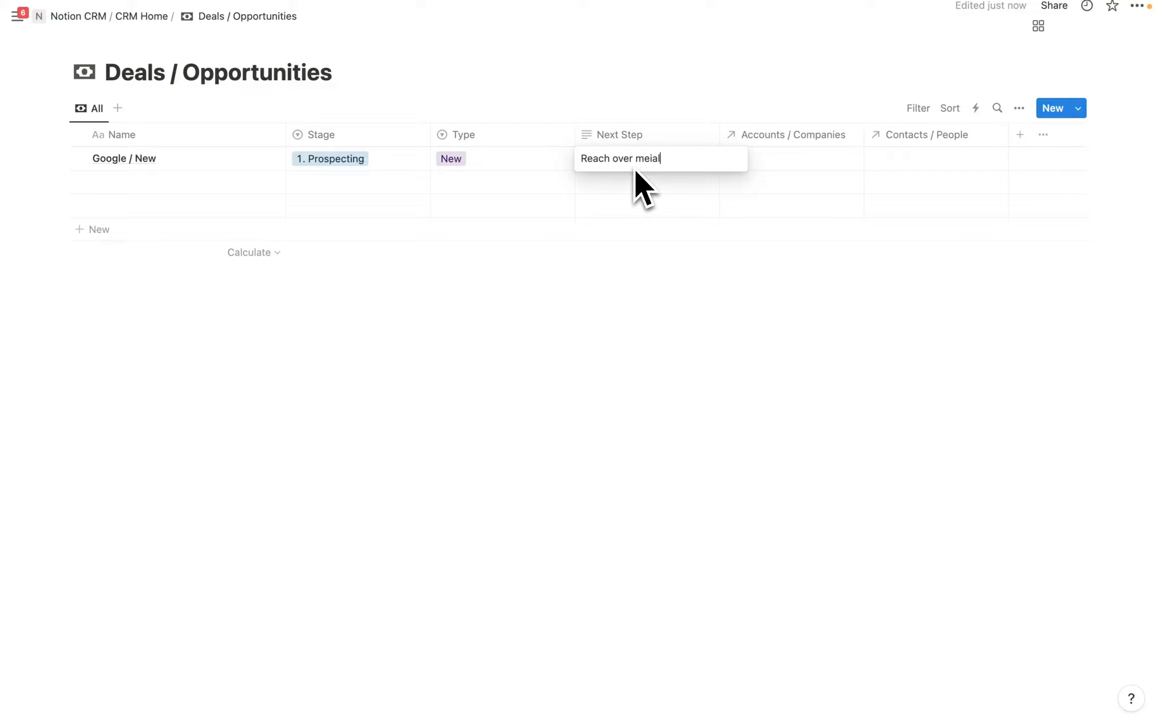
{"action": "key", "text": "Return"}
Link the Google account and its listed contact to the first deal.
{"action": "left_click", "coordinate": [773, 163]}
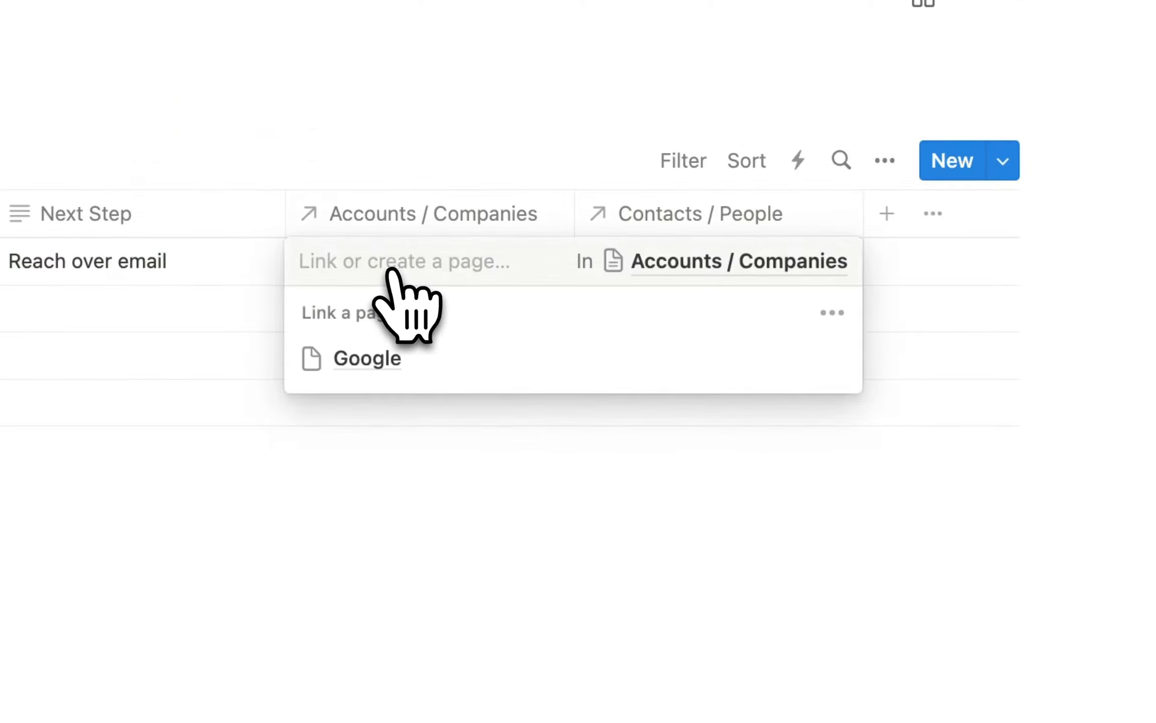
{"action": "left_click", "coordinate": [406, 356]}
{"action": "key", "text": "Escape"}
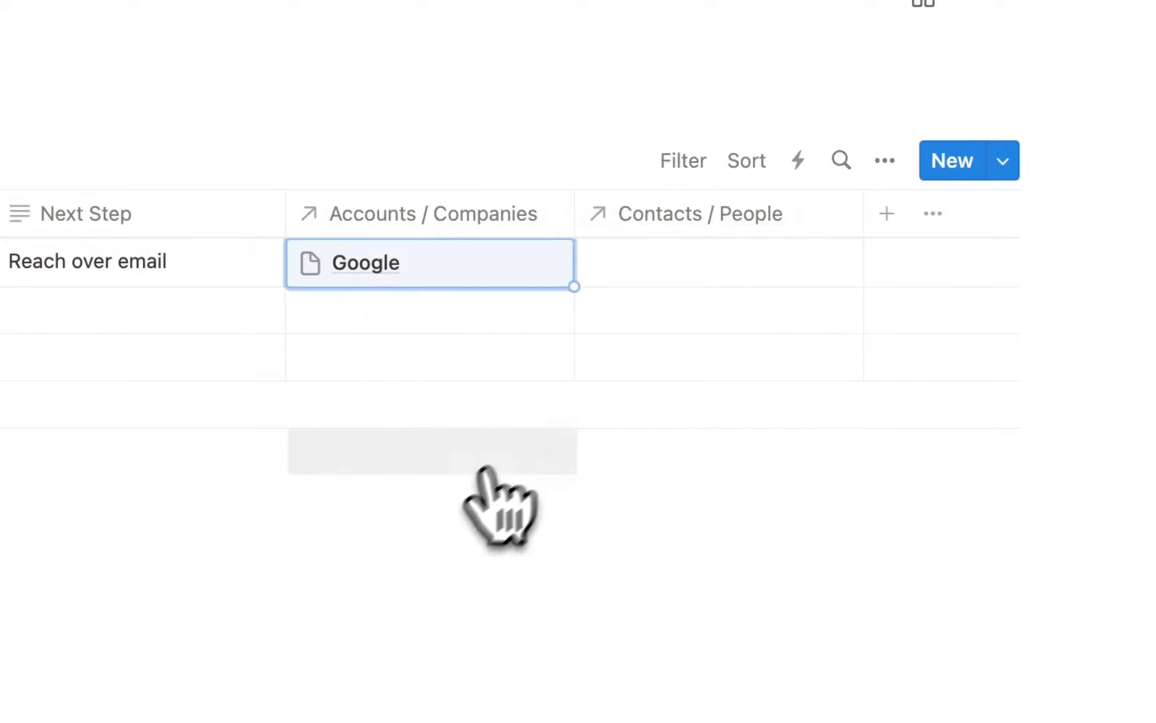
{"action": "left_click", "coordinate": [685, 265]}
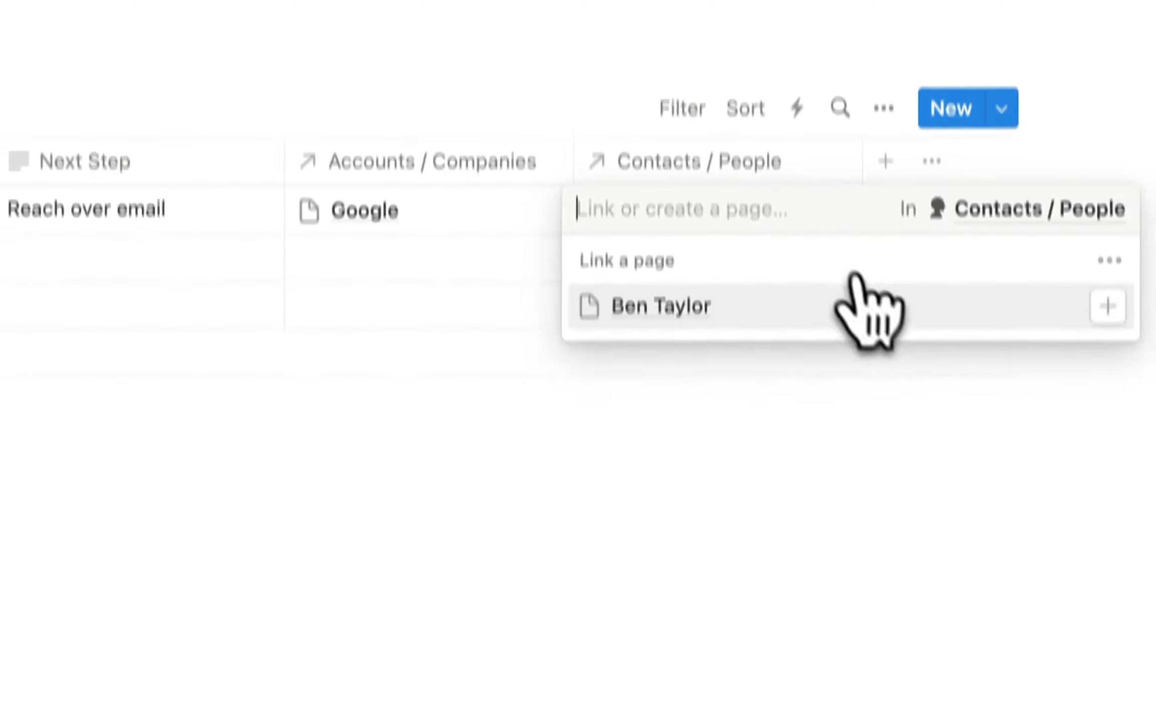
{"action": "left_click", "coordinate": [670, 241]}
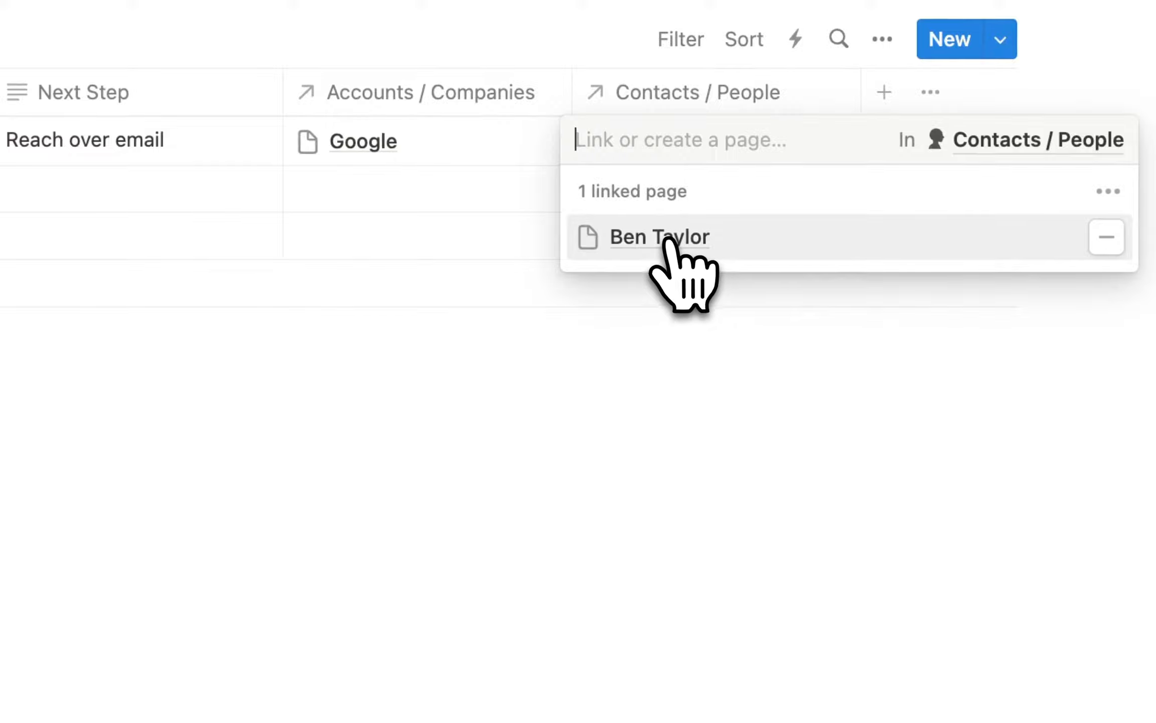
{"action": "key", "text": "Escape"}
{"action": "key", "text": "Escape"}
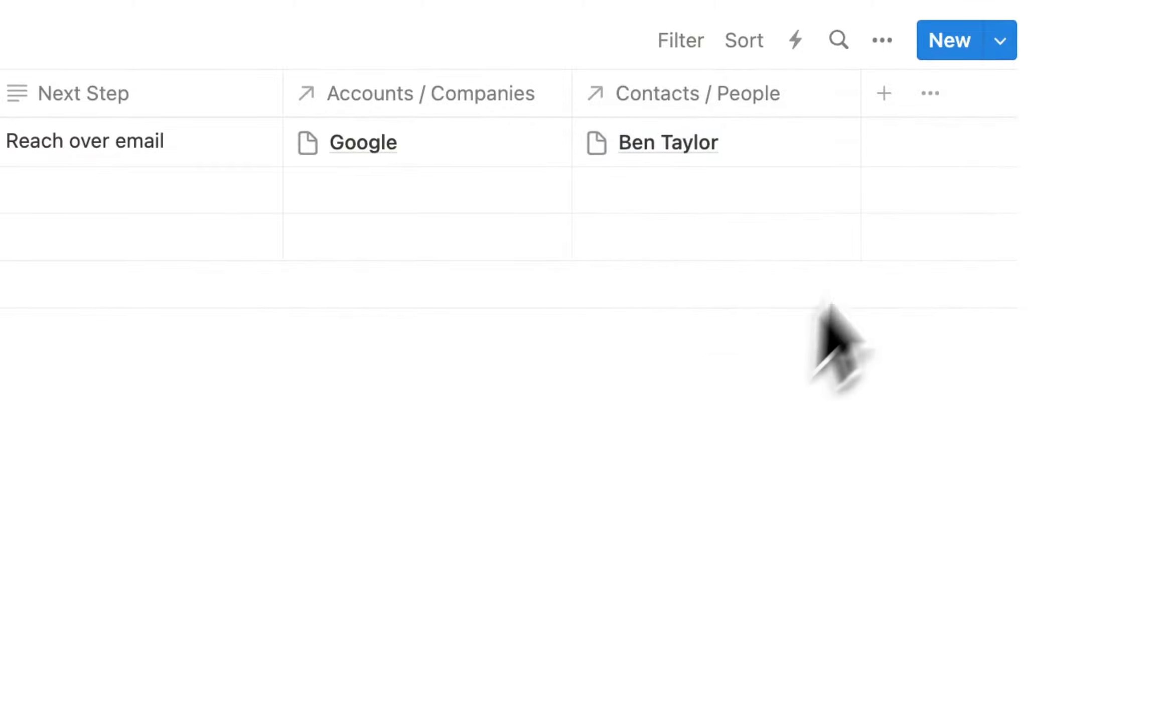
{"action": "left_click", "coordinate": [884, 93]}
Add Created time, Created by and Last edited time properties to the deals table.
{"action": "scroll", "coordinate": [797, 491], "scroll_direction": "down", "scroll_amount": 2}
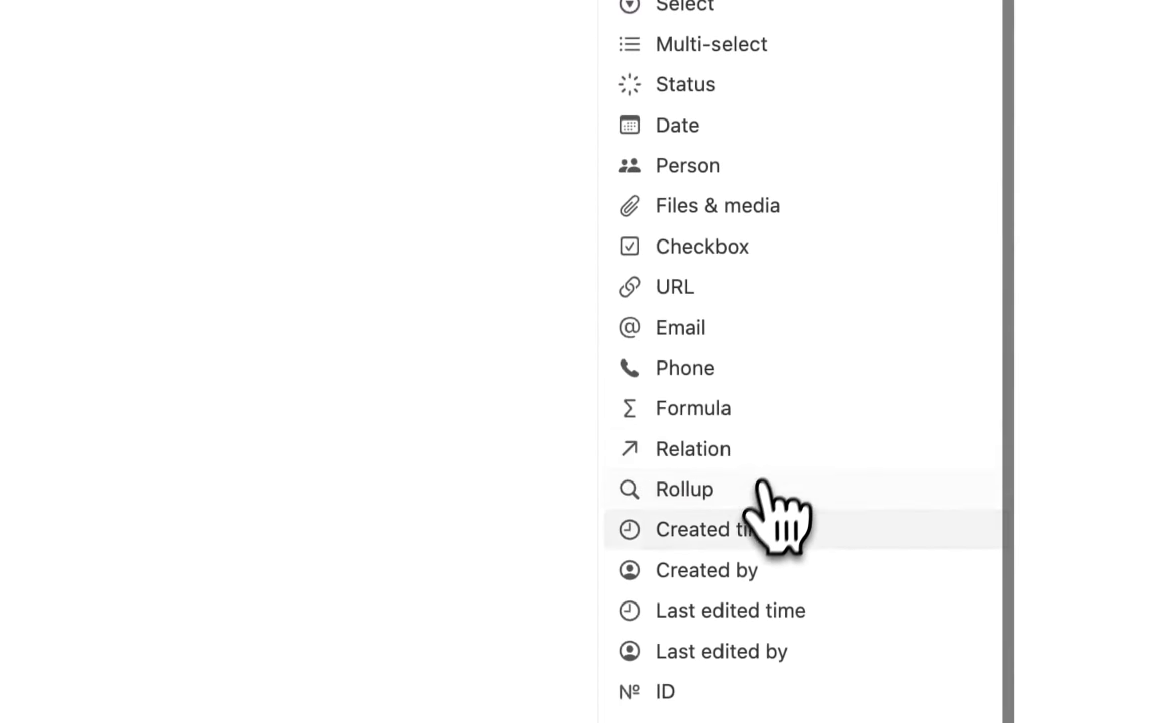
{"action": "left_click", "coordinate": [718, 526]}
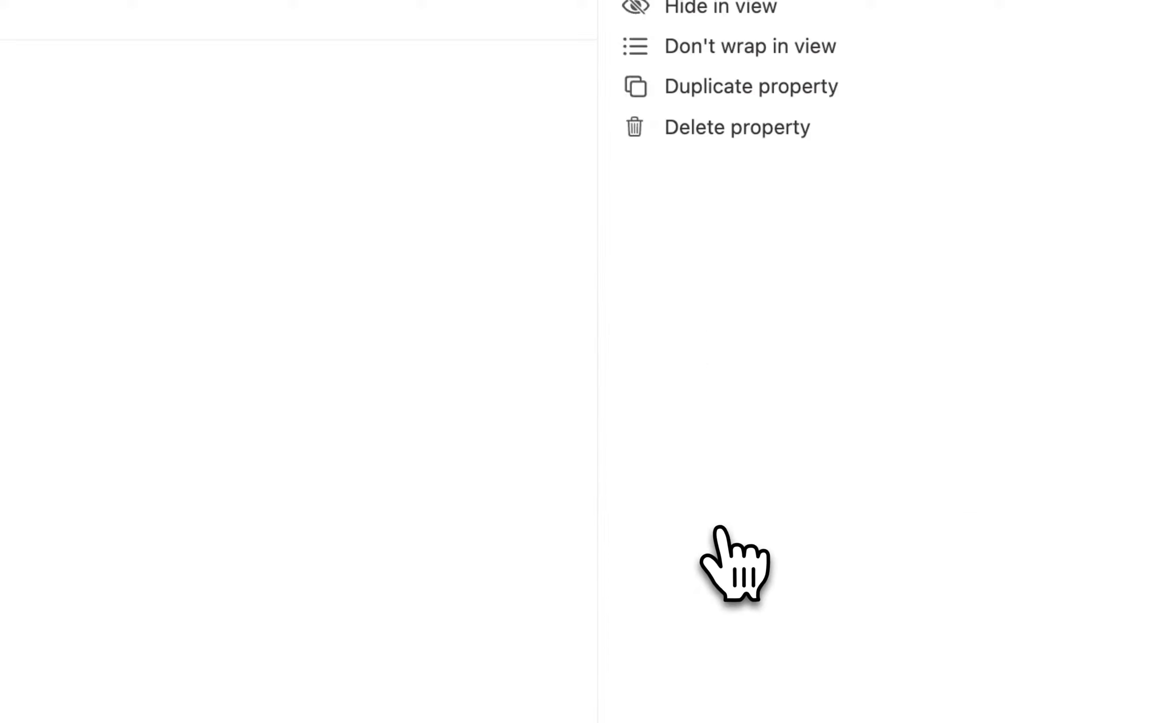
{"action": "key", "text": "Escape"}
{"action": "left_click", "coordinate": [971, 156]}
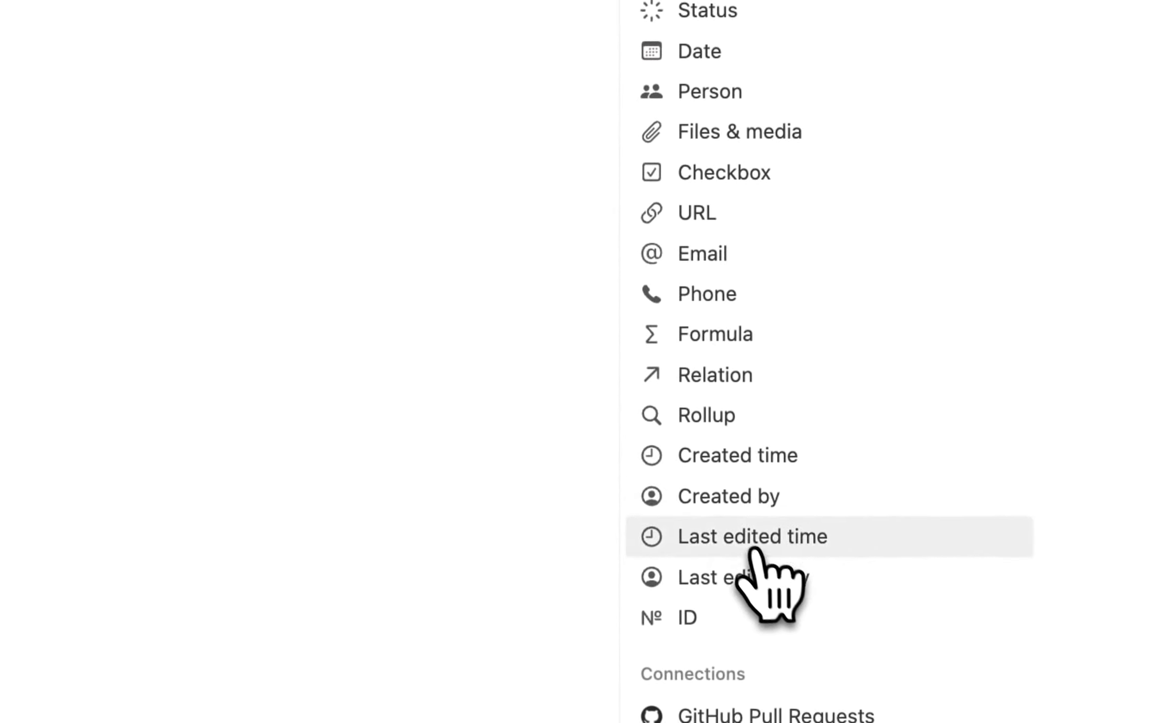
{"action": "left_click", "coordinate": [730, 497]}
{"action": "left_click", "coordinate": [972, 157]}
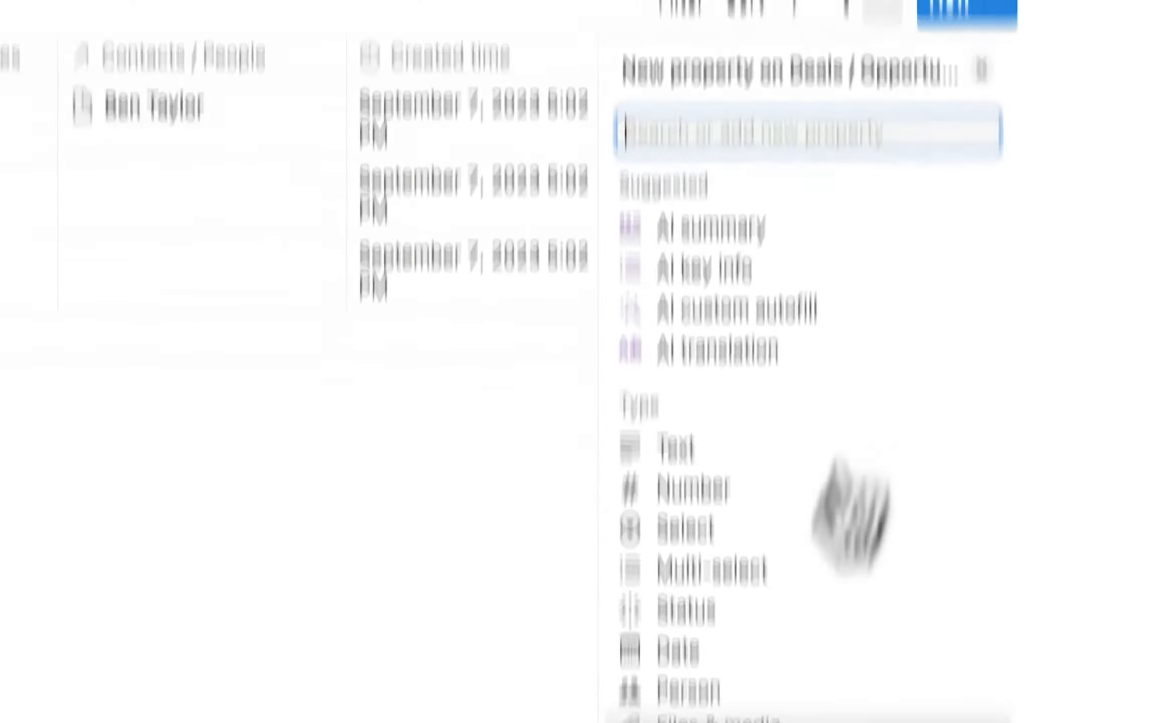
{"action": "left_click", "coordinate": [756, 577]}
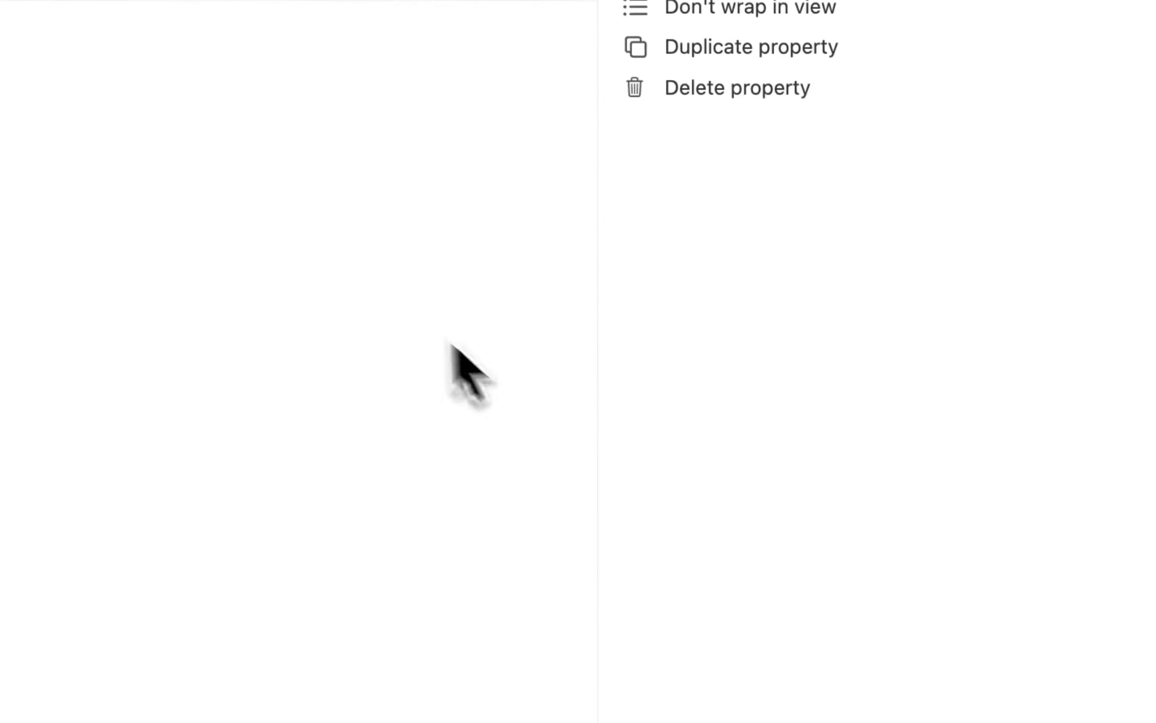
{"action": "left_click", "coordinate": [402, 319]}
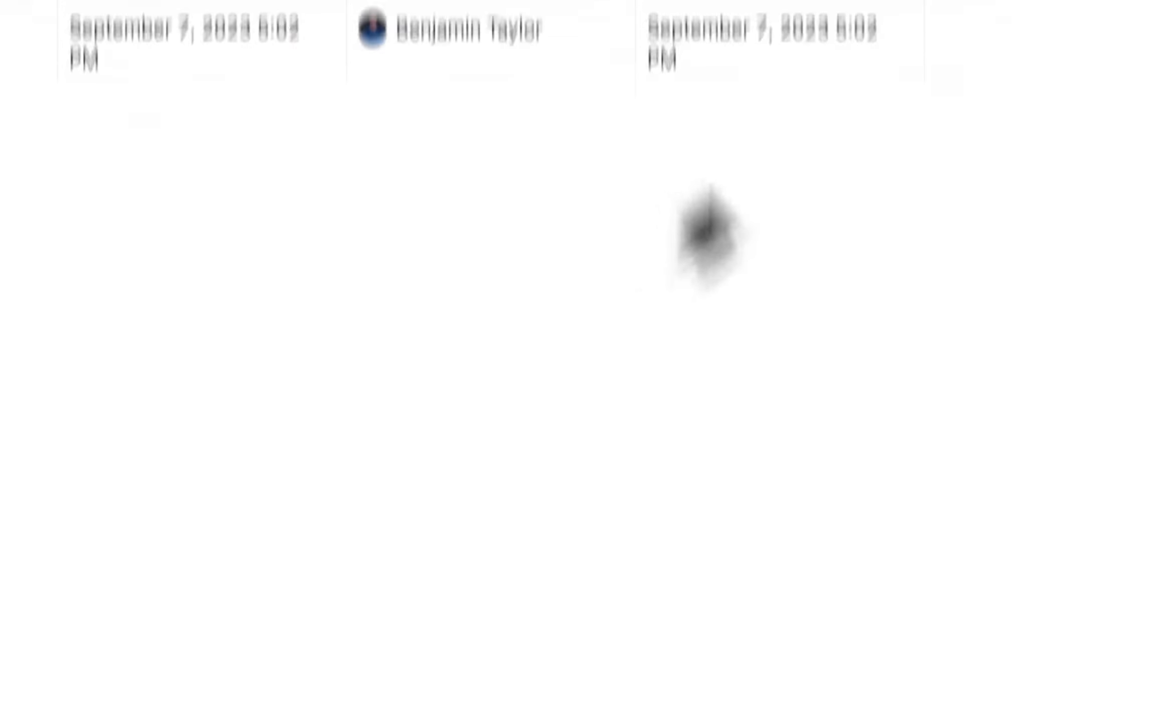
Add Last edited by and ID properties to the deals table.
{"action": "left_click", "coordinate": [950, 81]}
{"action": "scroll", "coordinate": [843, 527], "scroll_direction": "down", "scroll_amount": 3}
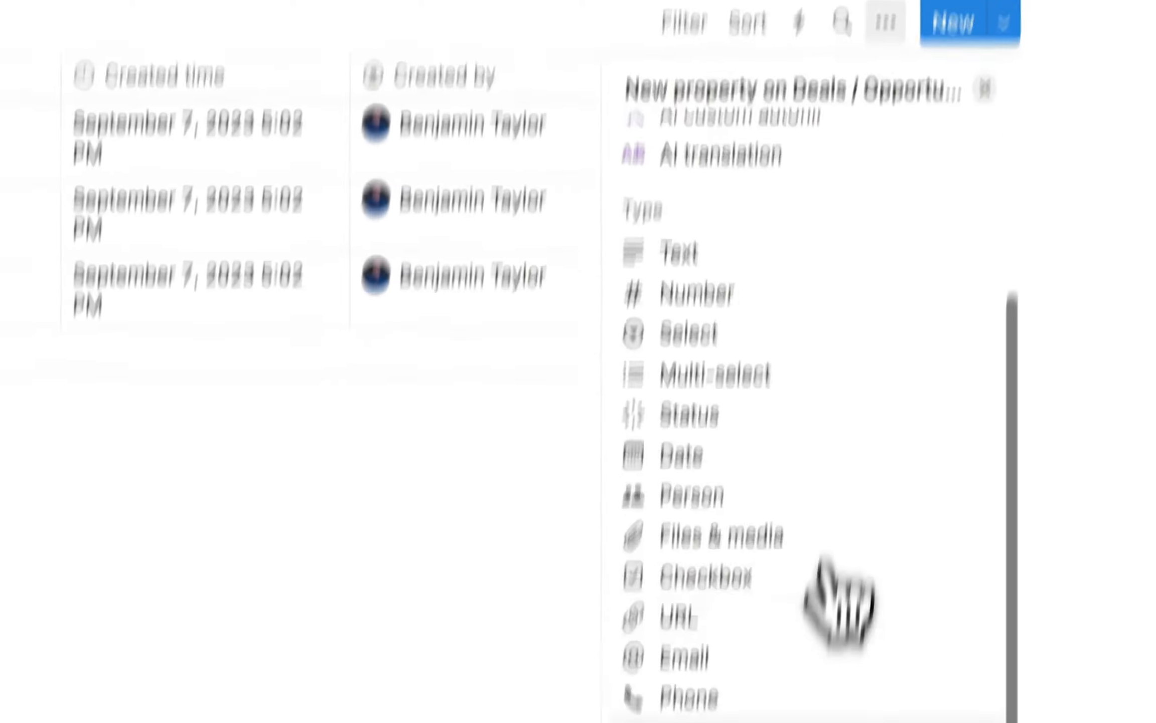
{"action": "scroll", "coordinate": [838, 603], "scroll_direction": "down", "scroll_amount": 5}
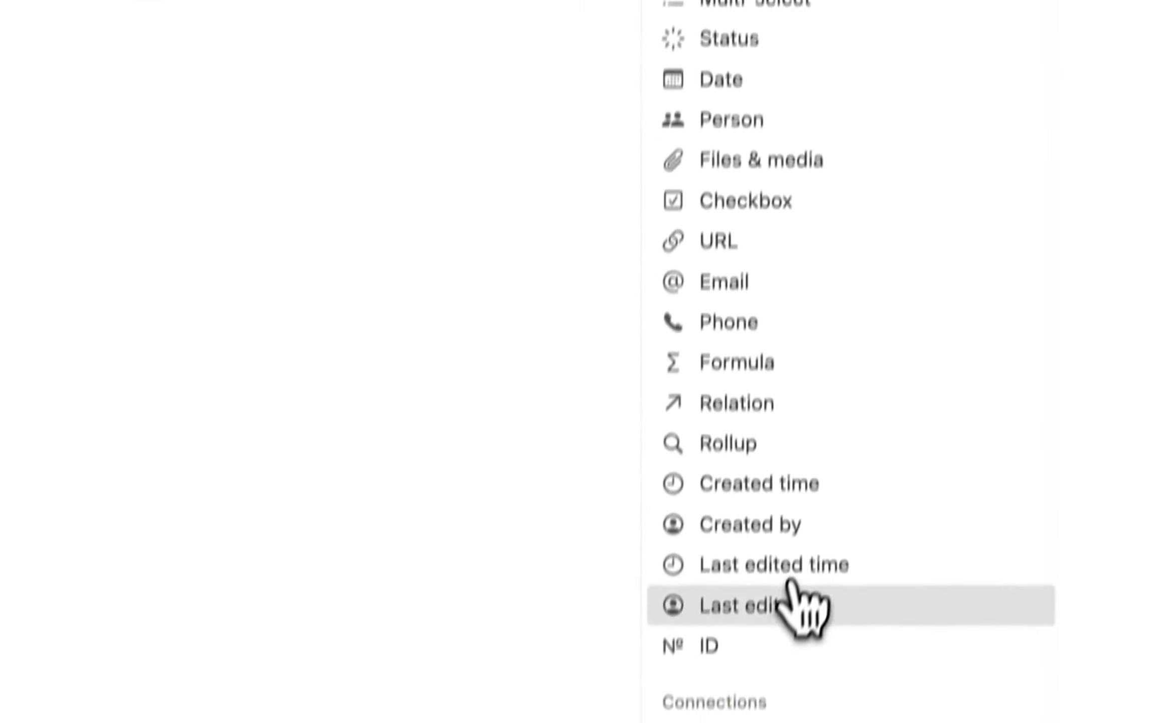
{"action": "left_click", "coordinate": [805, 601]}
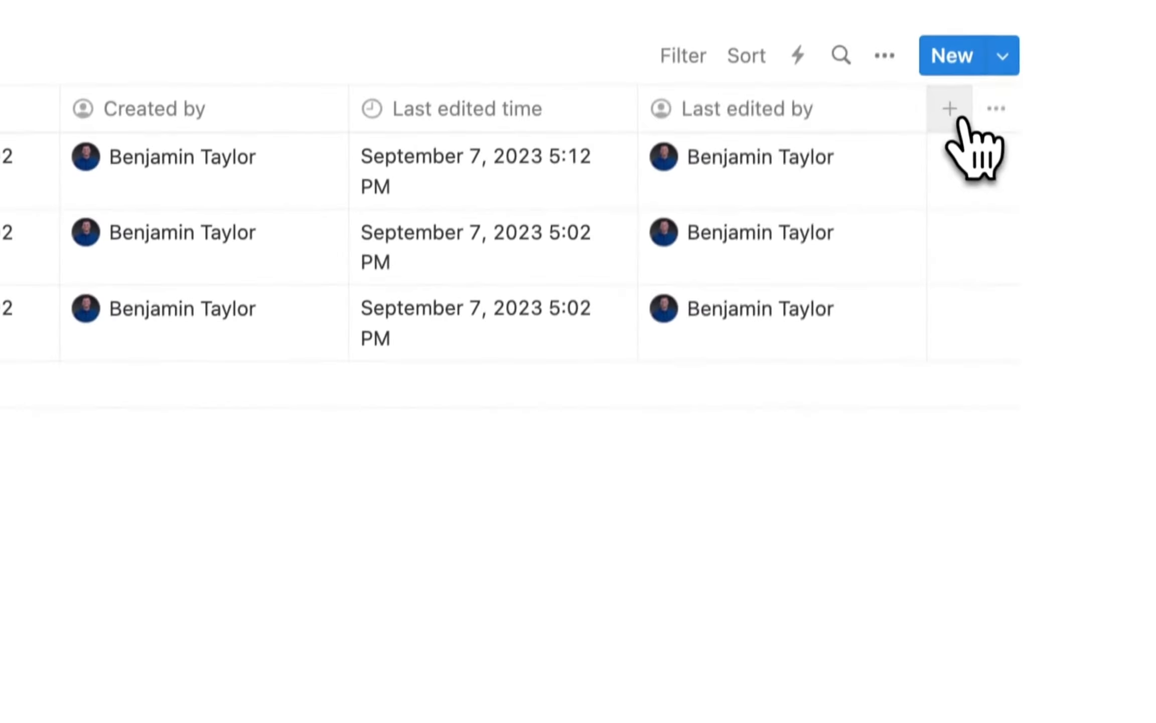
{"action": "left_click", "coordinate": [959, 118]}
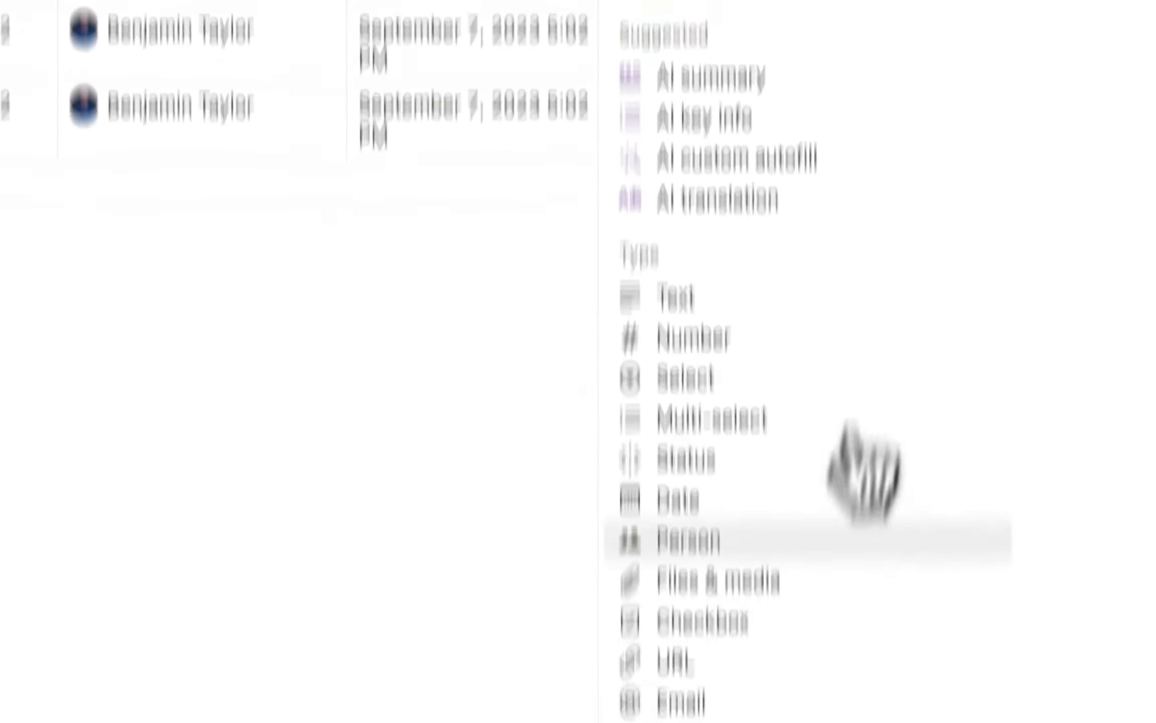
{"action": "scroll", "coordinate": [833, 427], "scroll_direction": "down", "scroll_amount": 3}
{"action": "left_click", "coordinate": [688, 577]}
{"action": "left_click", "coordinate": [434, 332]}
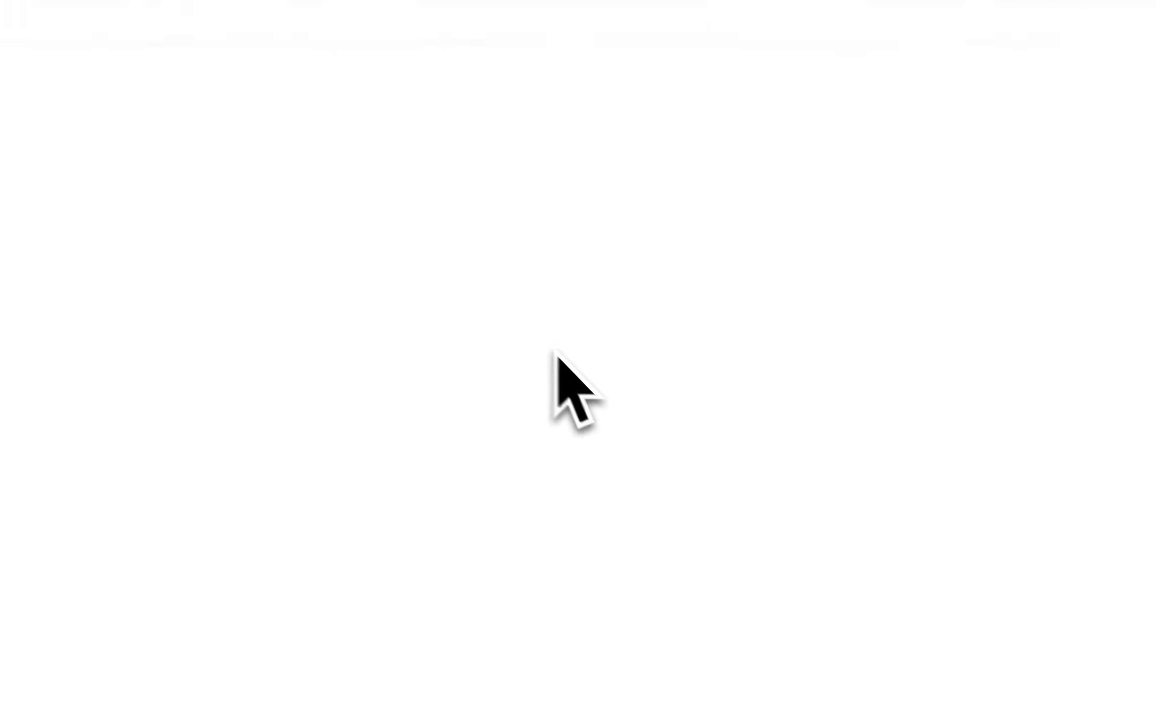
{"action": "scroll", "coordinate": [440, 218], "scroll_direction": "left", "scroll_amount": 10}
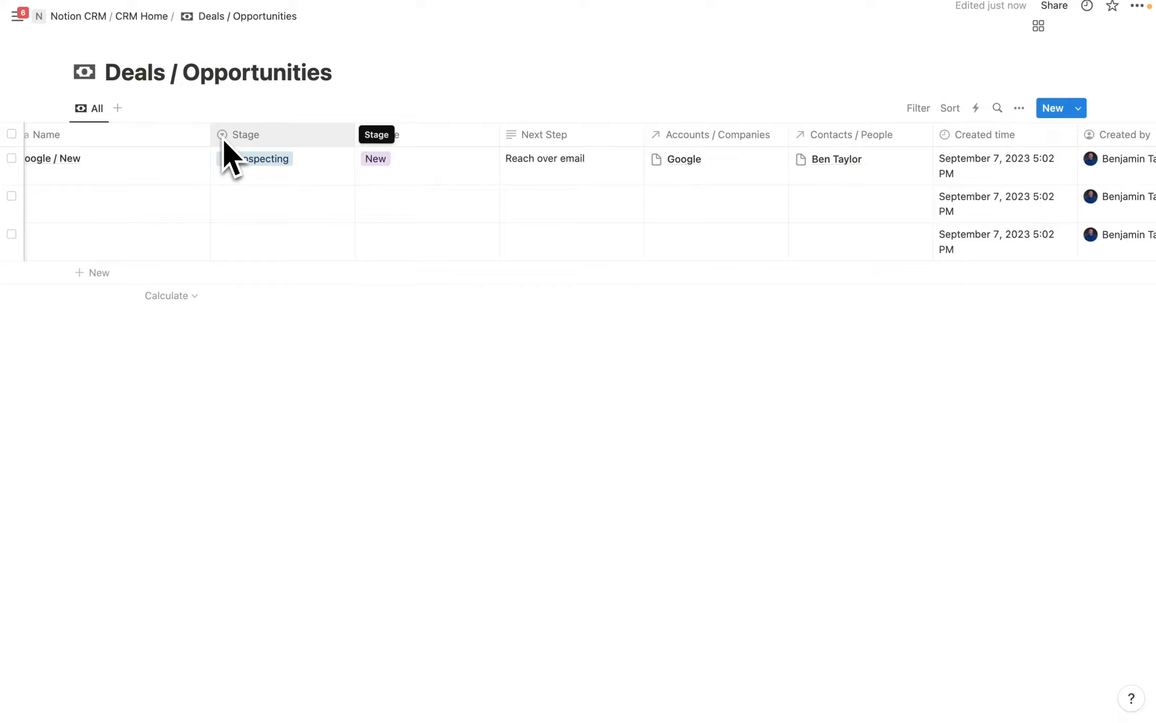
On CRM Home, give Accounts / Companies the monochrome cityscape icon.
{"action": "left_click", "coordinate": [154, 16]}
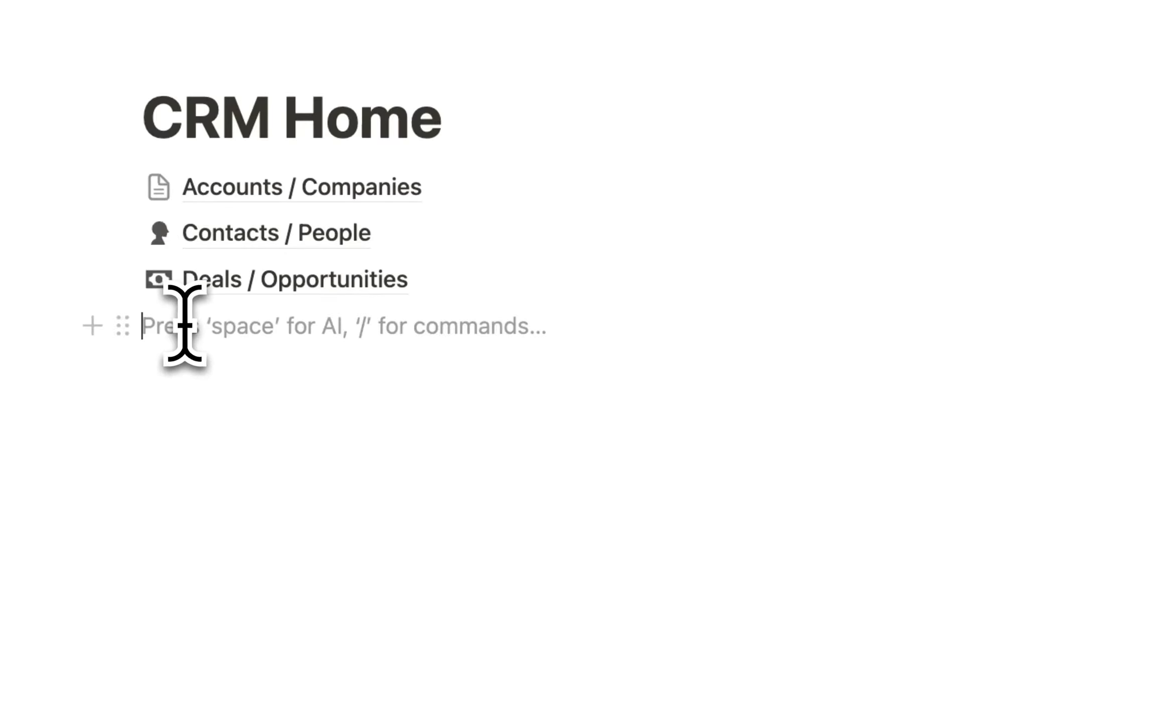
{"action": "left_click", "coordinate": [158, 188]}
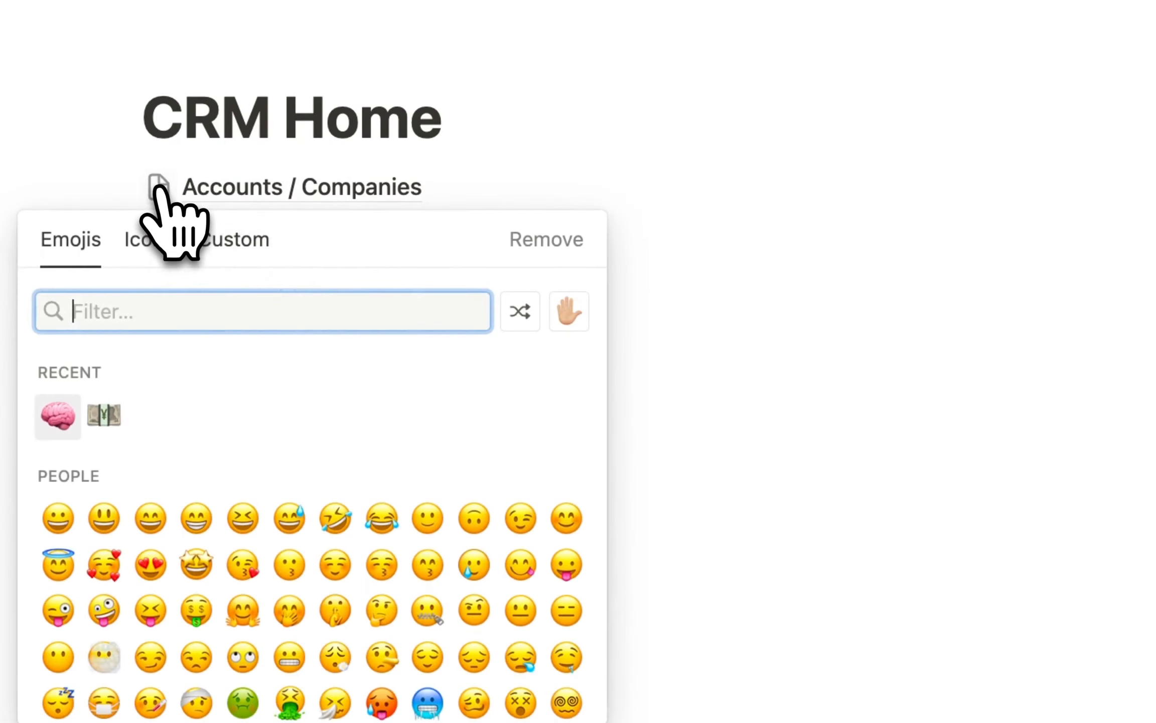
{"action": "left_click", "coordinate": [153, 246]}
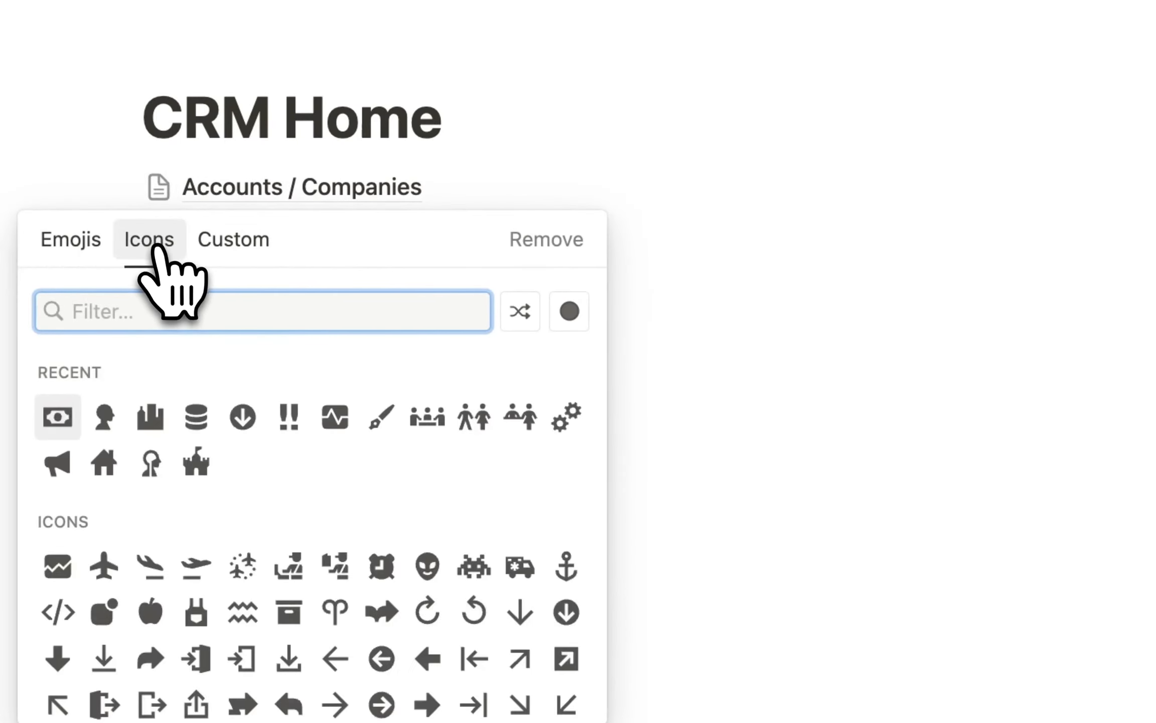
{"action": "left_click", "coordinate": [152, 419]}
Add a table database page titled Product / Services below Deals / Opportunities.
{"action": "left_click", "coordinate": [238, 323]}
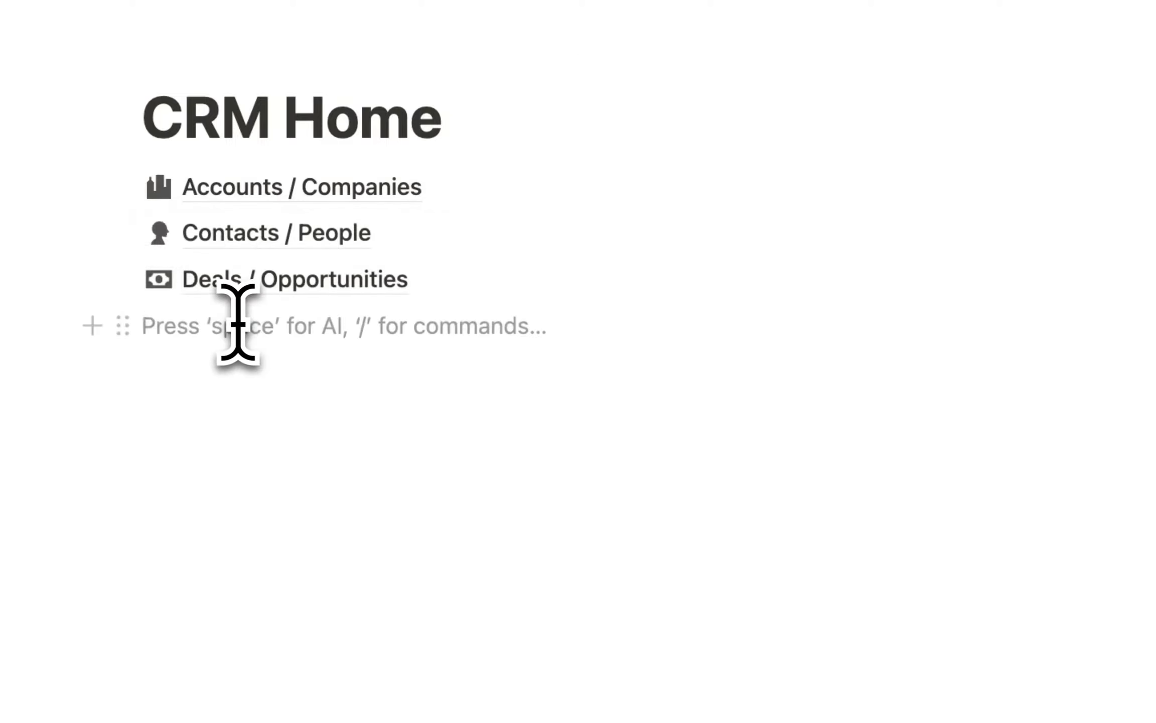
{"action": "type", "text": "/page"}
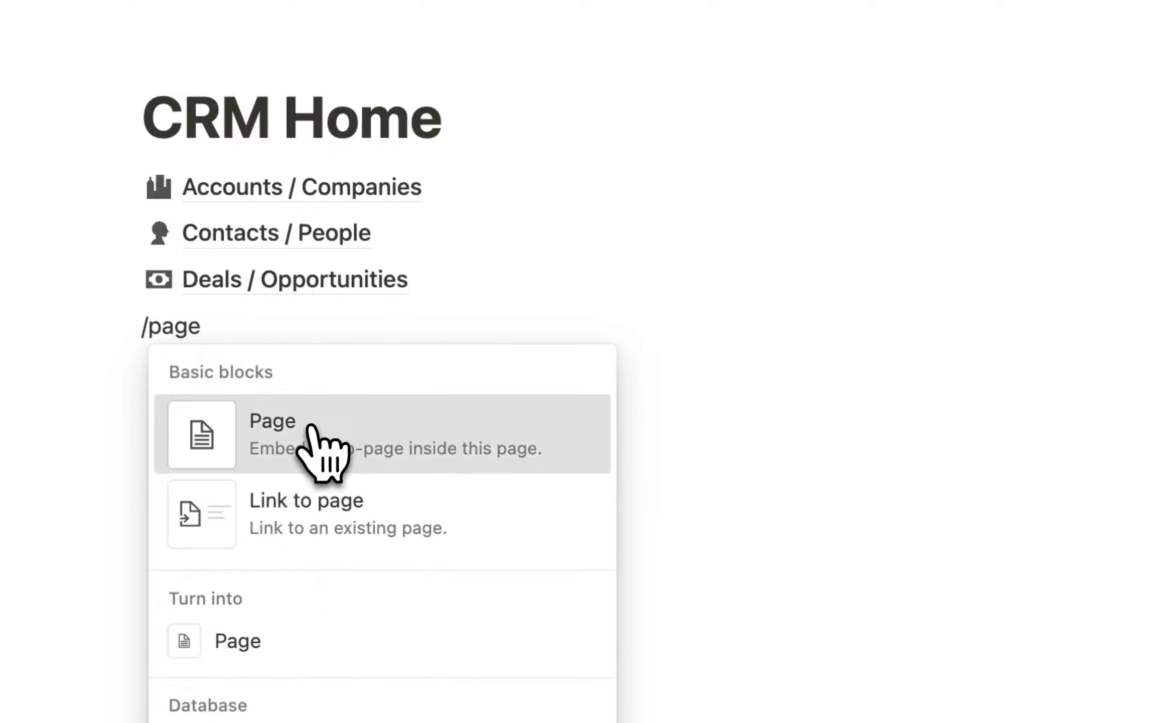
{"action": "left_click", "coordinate": [394, 436]}
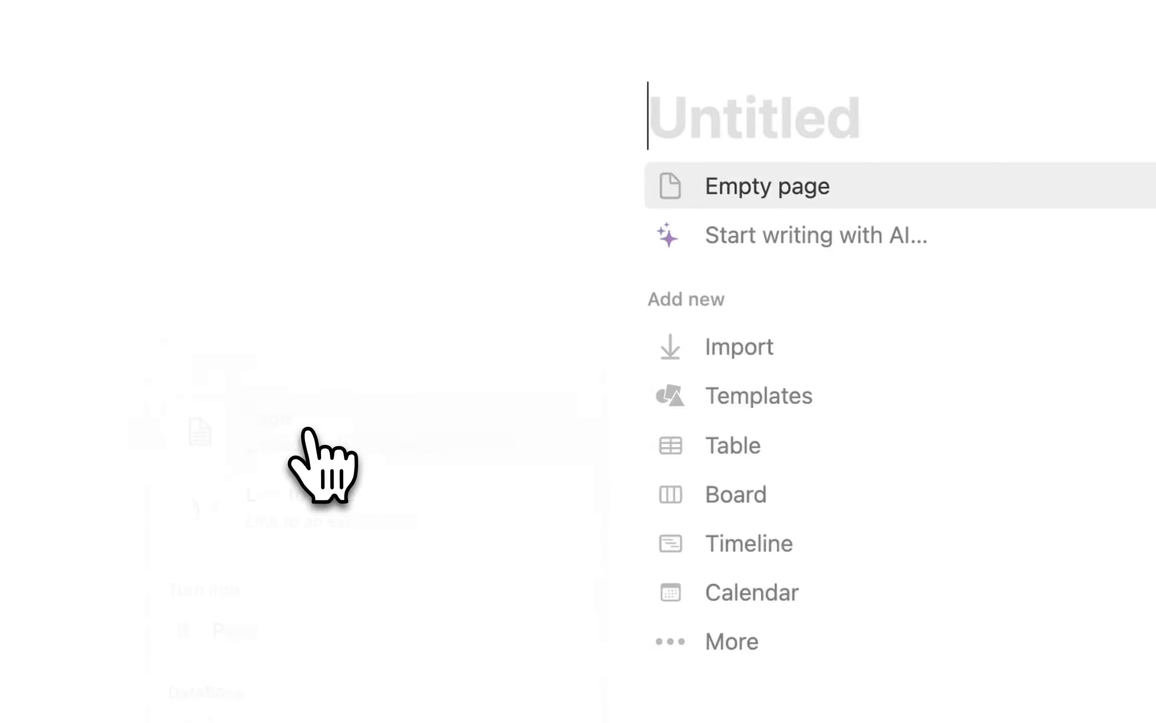
{"action": "left_click", "coordinate": [798, 444]}
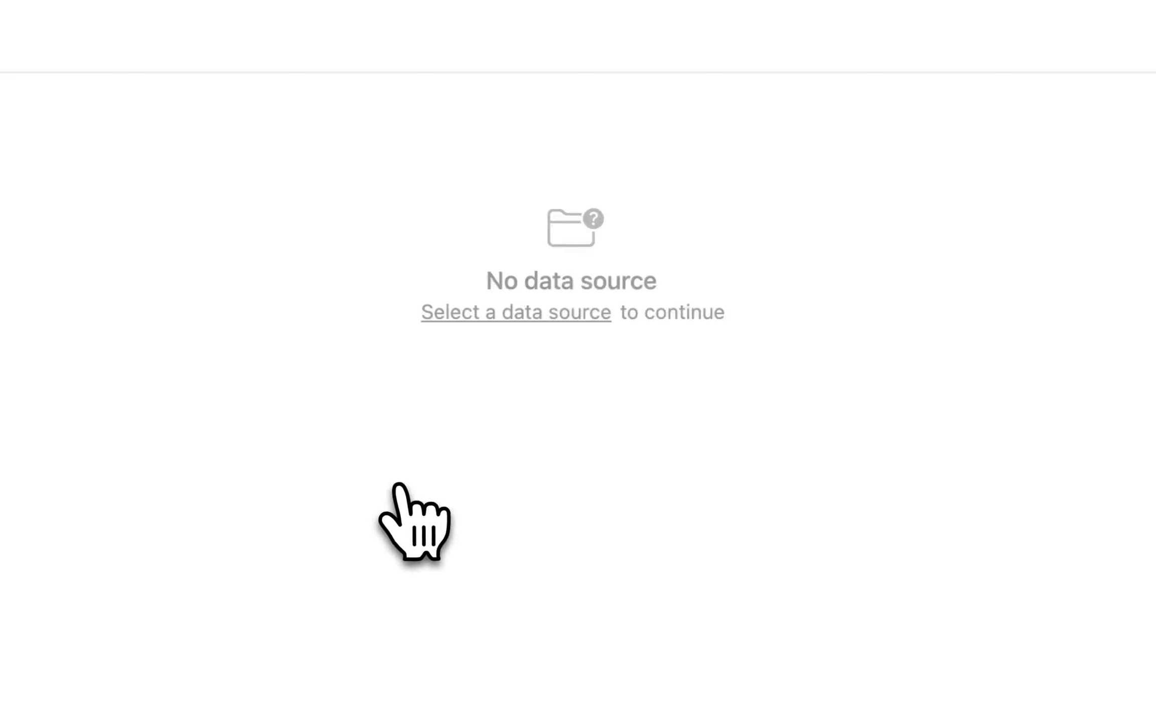
{"action": "left_click", "coordinate": [126, 71]}
{"action": "type", "text": "Product / Services"}
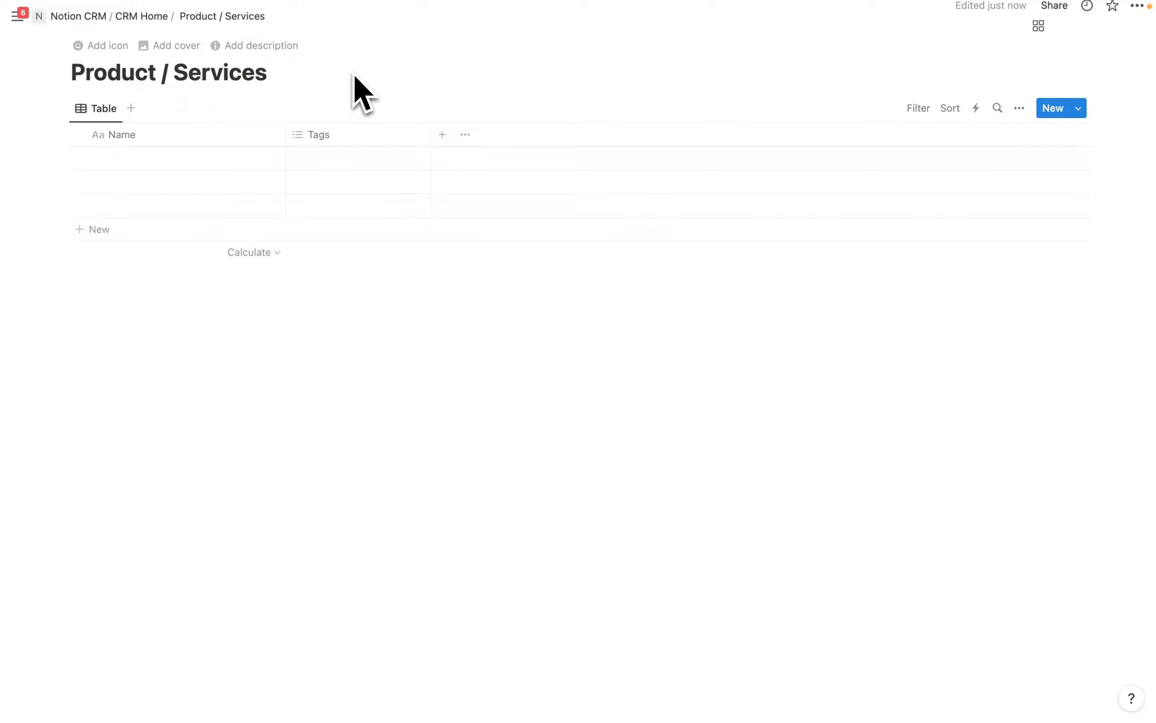
Rename the table's view to All and give it a barcode icon.
{"action": "left_click", "coordinate": [110, 118]}
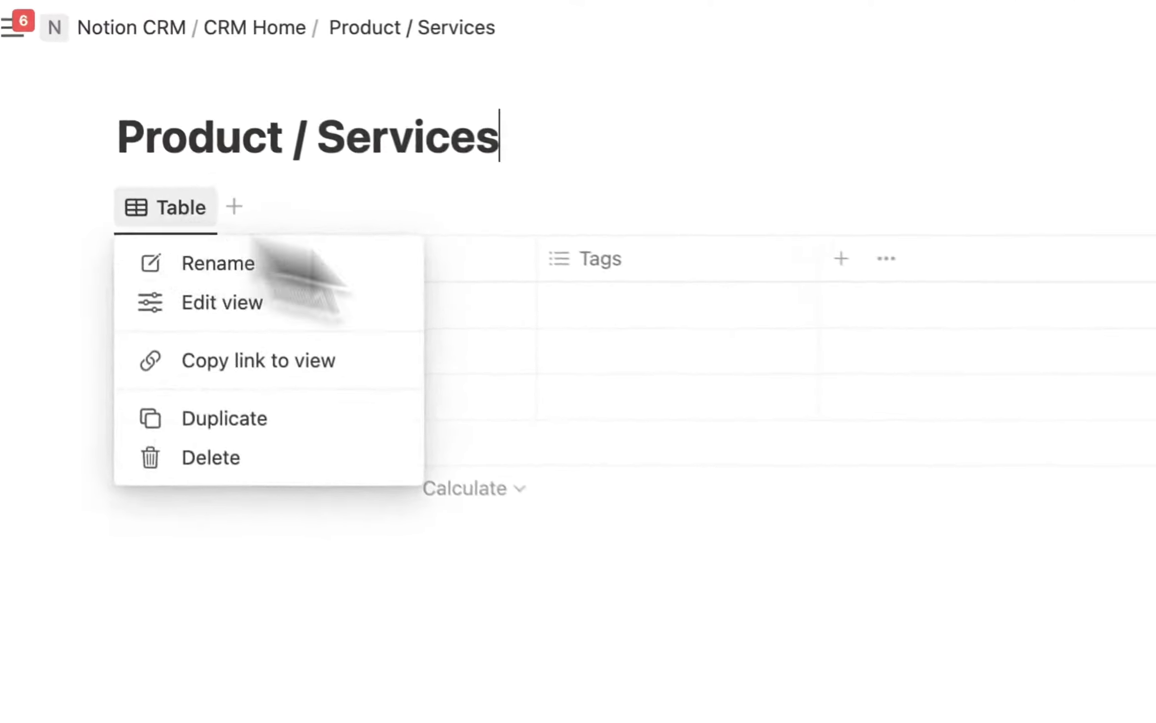
{"action": "left_click", "coordinate": [136, 139]}
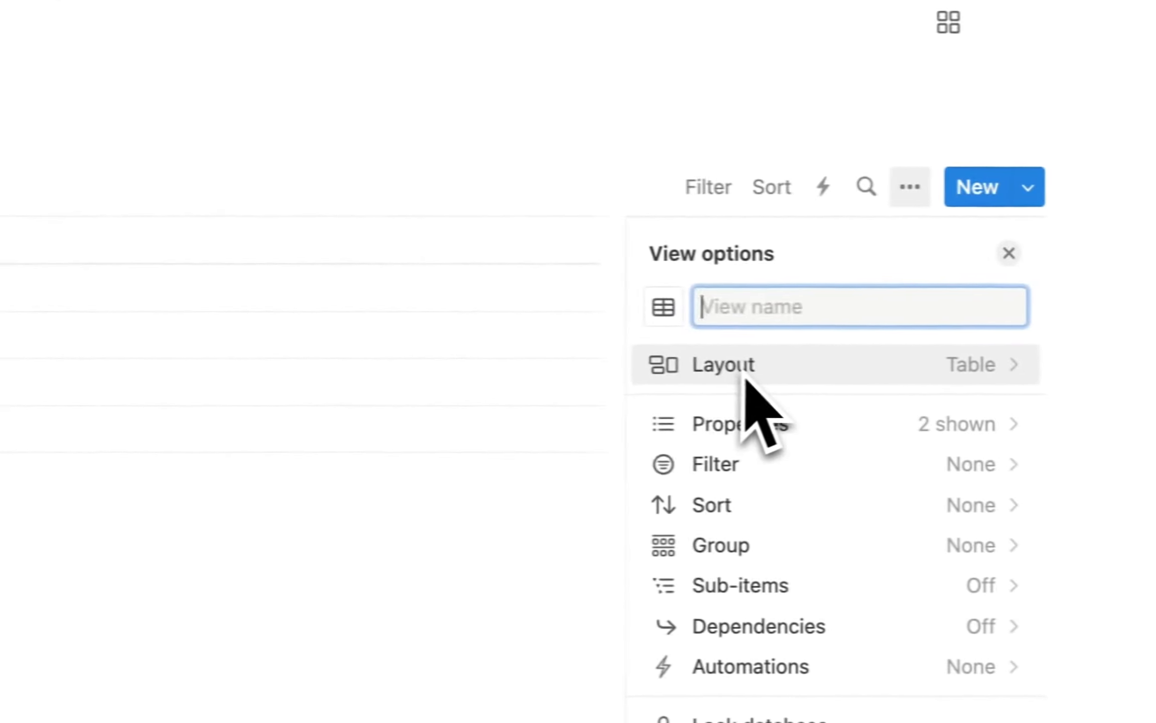
{"action": "type", "text": "All"}
{"action": "left_click", "coordinate": [637, 303]}
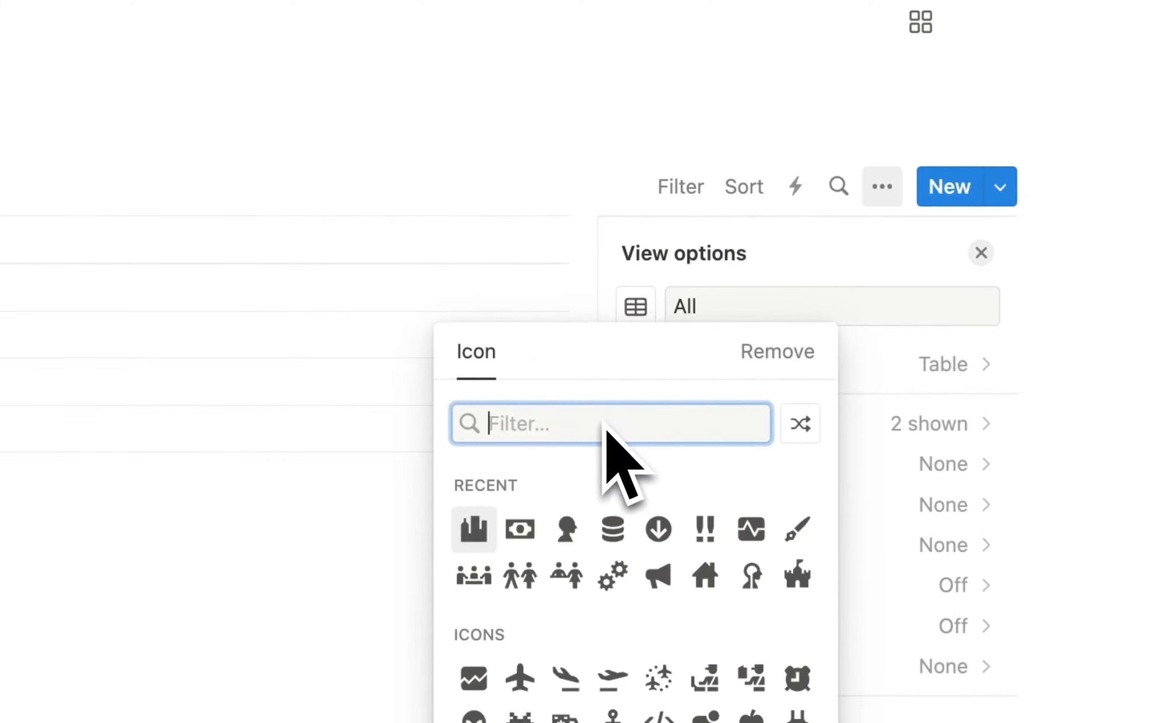
{"action": "type", "text": "bar"}
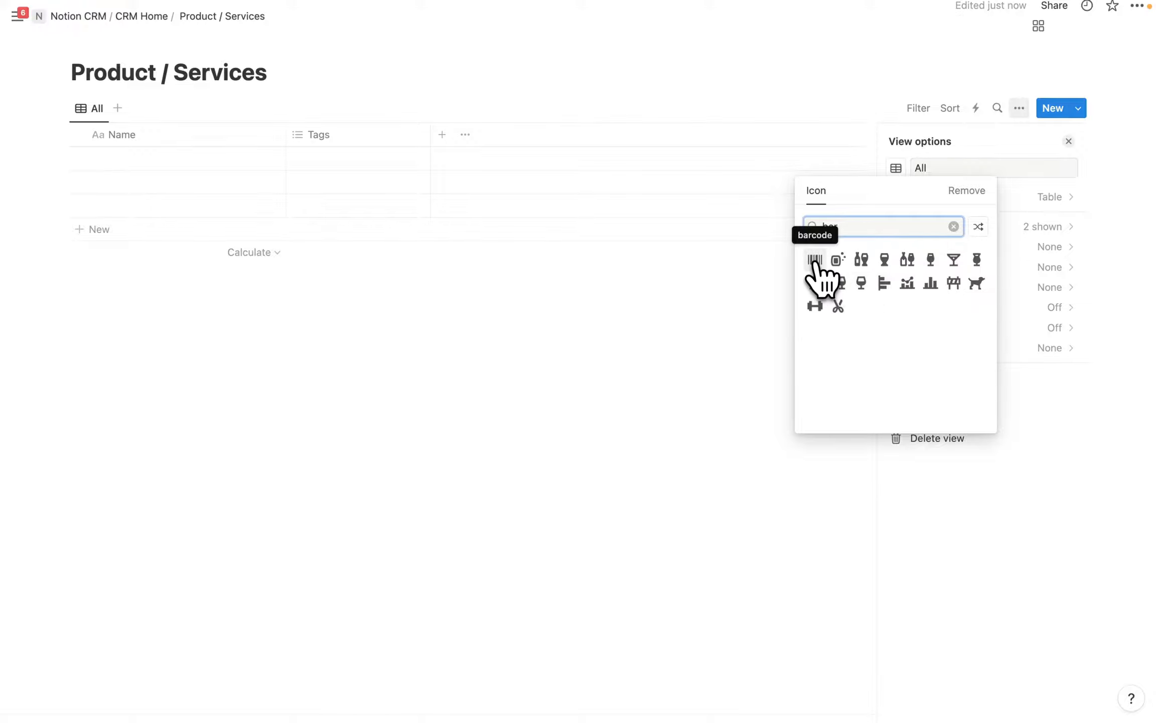
{"action": "left_click", "coordinate": [815, 259]}
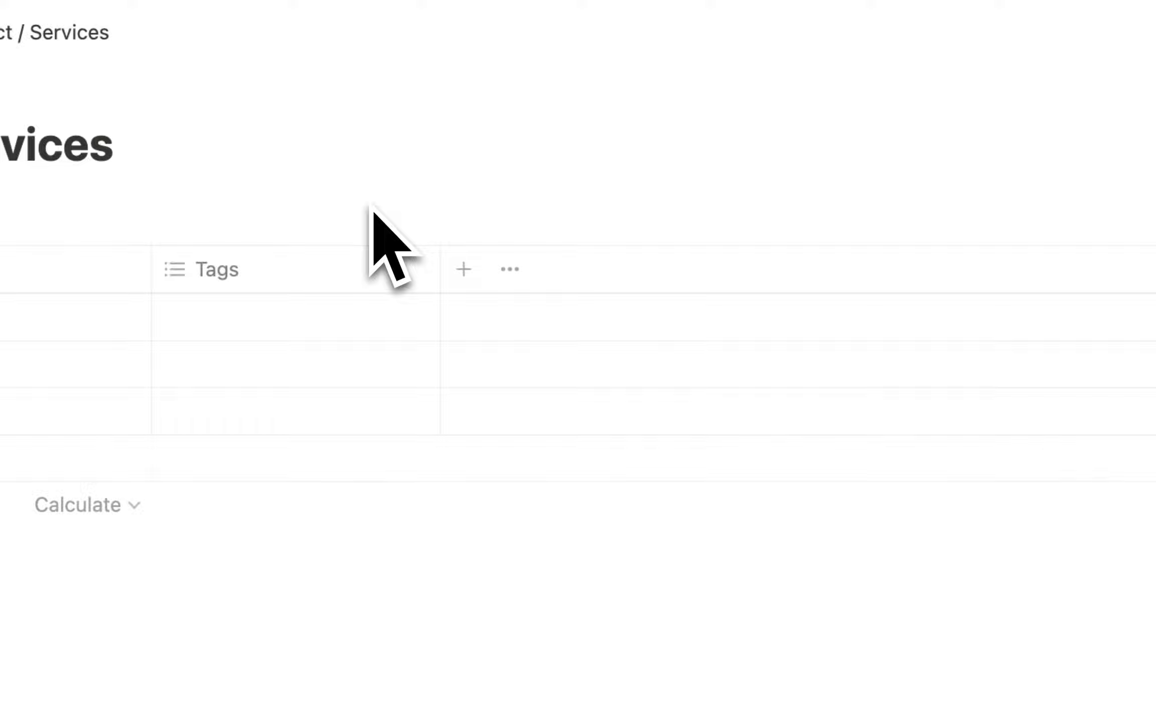
{"action": "left_click", "coordinate": [1018, 281]}
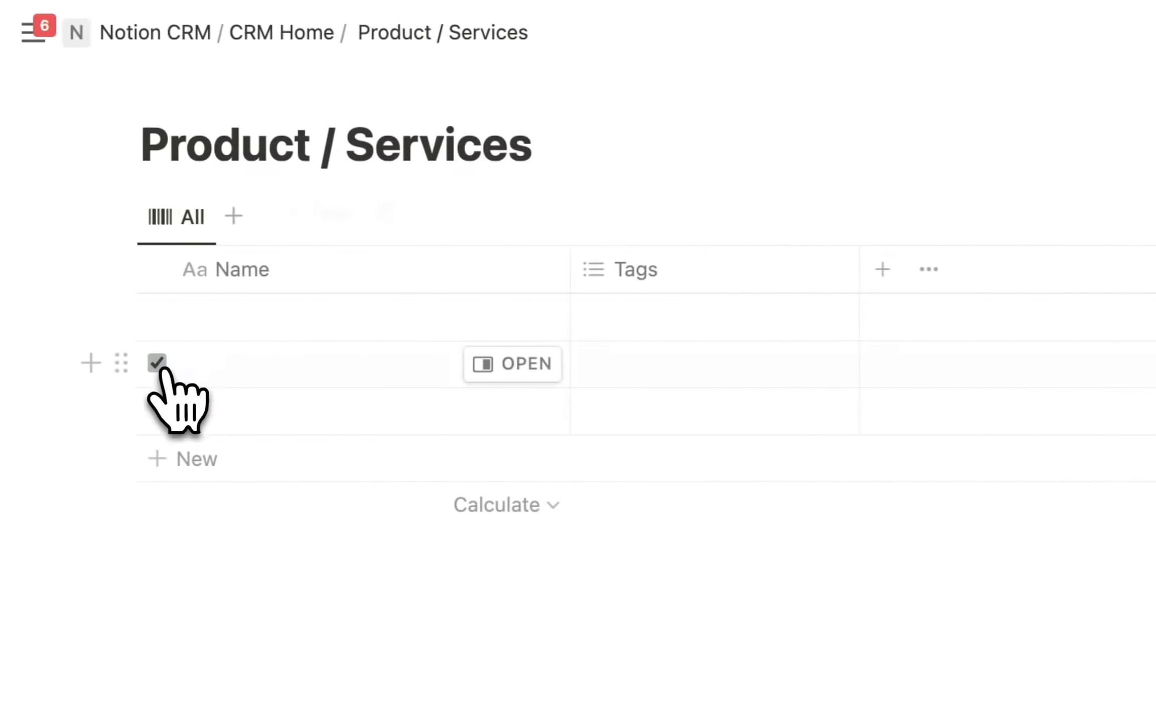
Delete both sample rows and the Tags property from the table.
{"action": "left_click", "coordinate": [2, 363]}
{"action": "left_click", "coordinate": [1, 410]}
{"action": "left_click", "coordinate": [387, 211]}
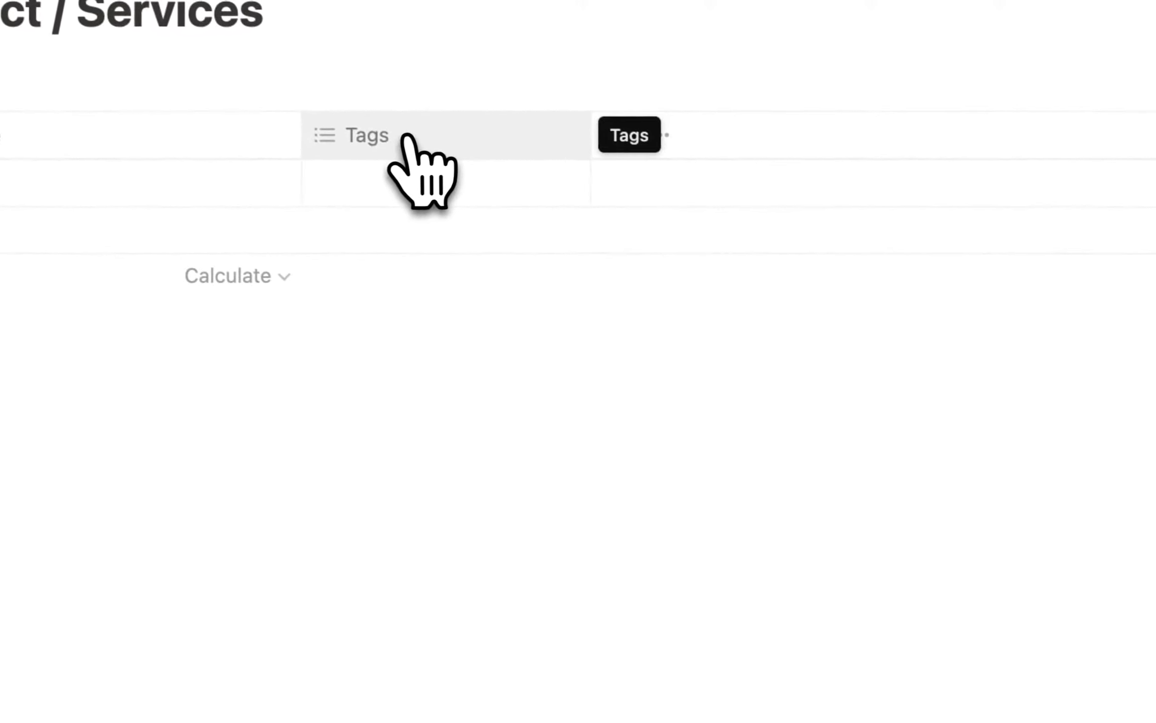
{"action": "left_click", "coordinate": [400, 139]}
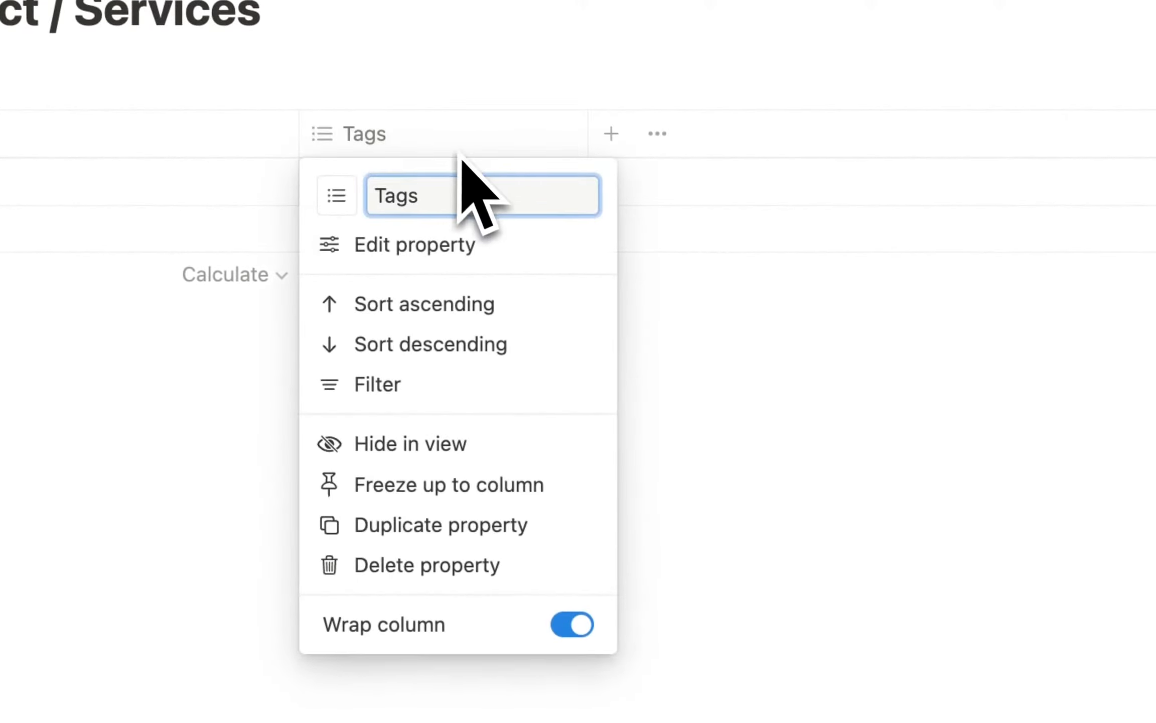
{"action": "left_click", "coordinate": [431, 565]}
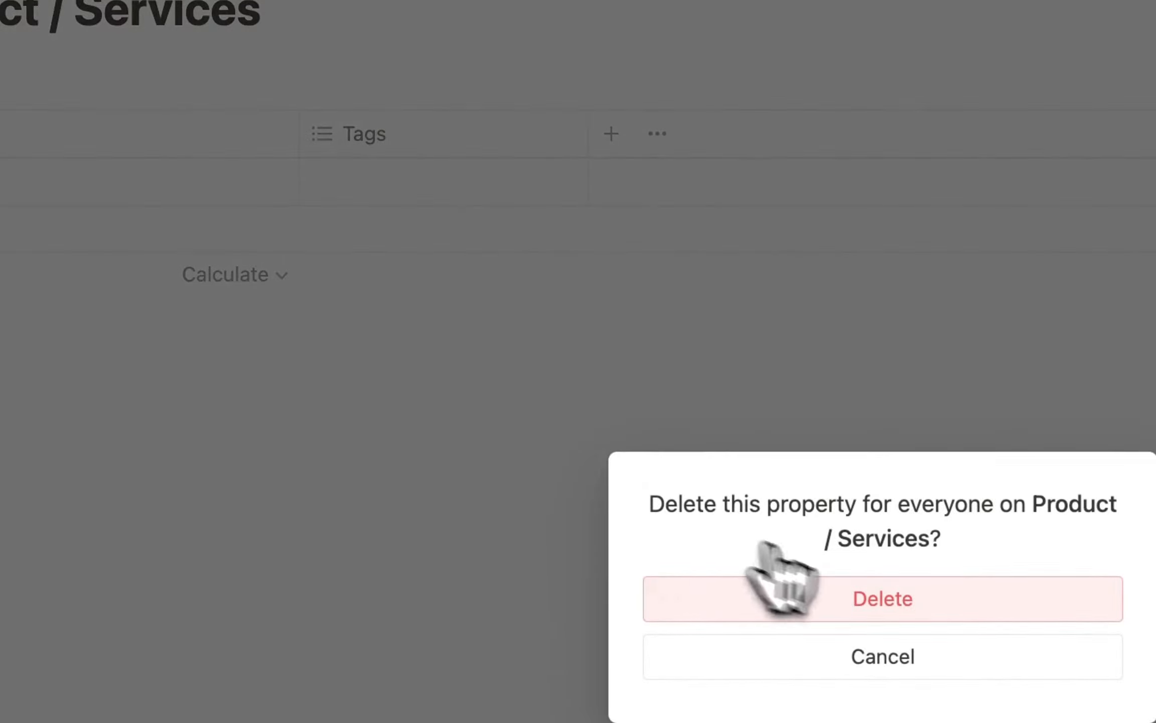
{"action": "left_click", "coordinate": [848, 598]}
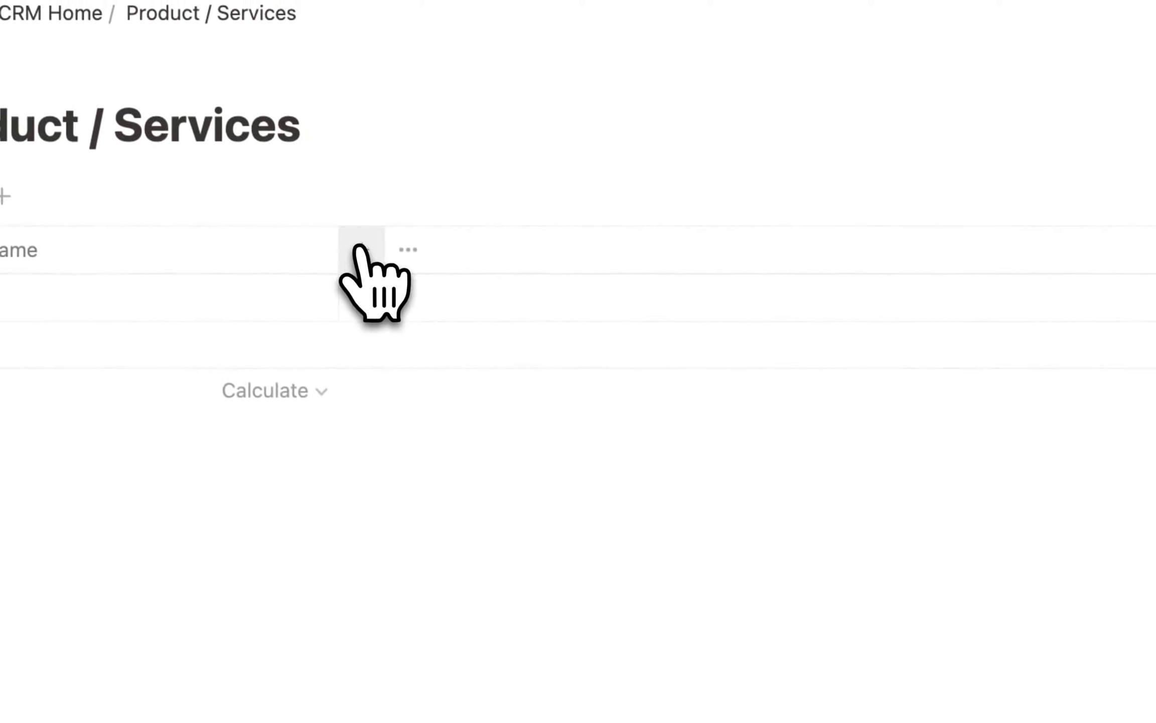
{"action": "left_click", "coordinate": [326, 146]}
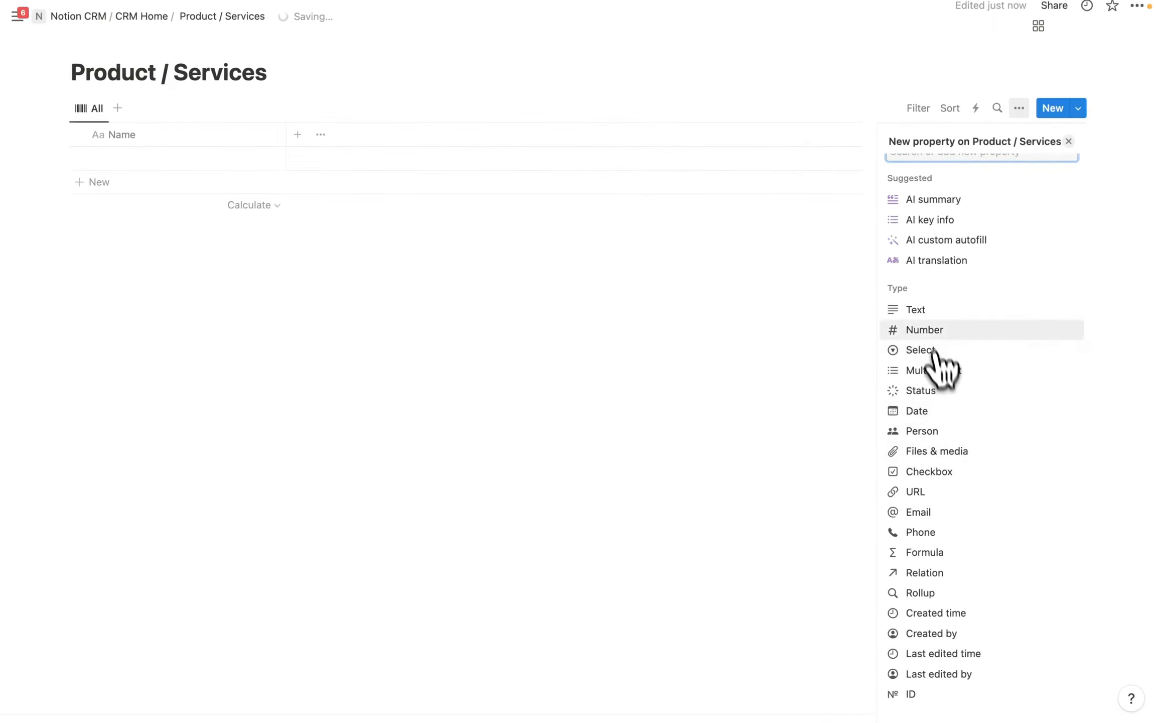
Add a Type select property with a Product option.
{"action": "left_click", "coordinate": [920, 350]}
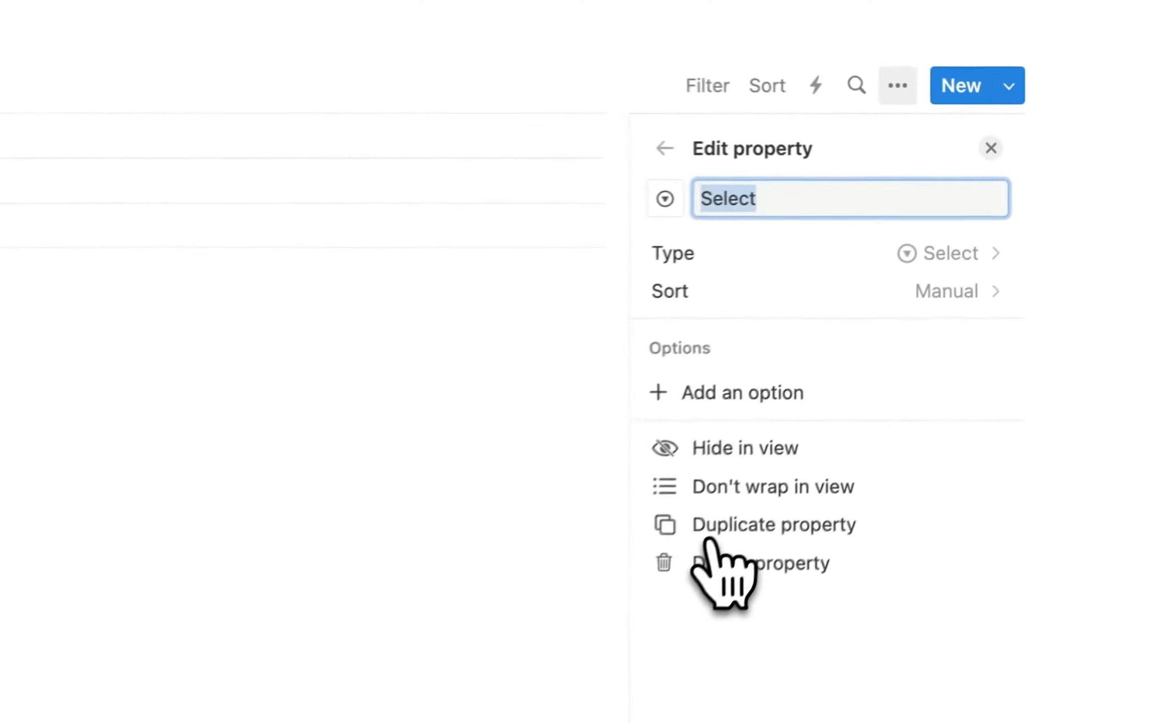
{"action": "key", "text": "BackSpace"}
{"action": "type", "text": "Type"}
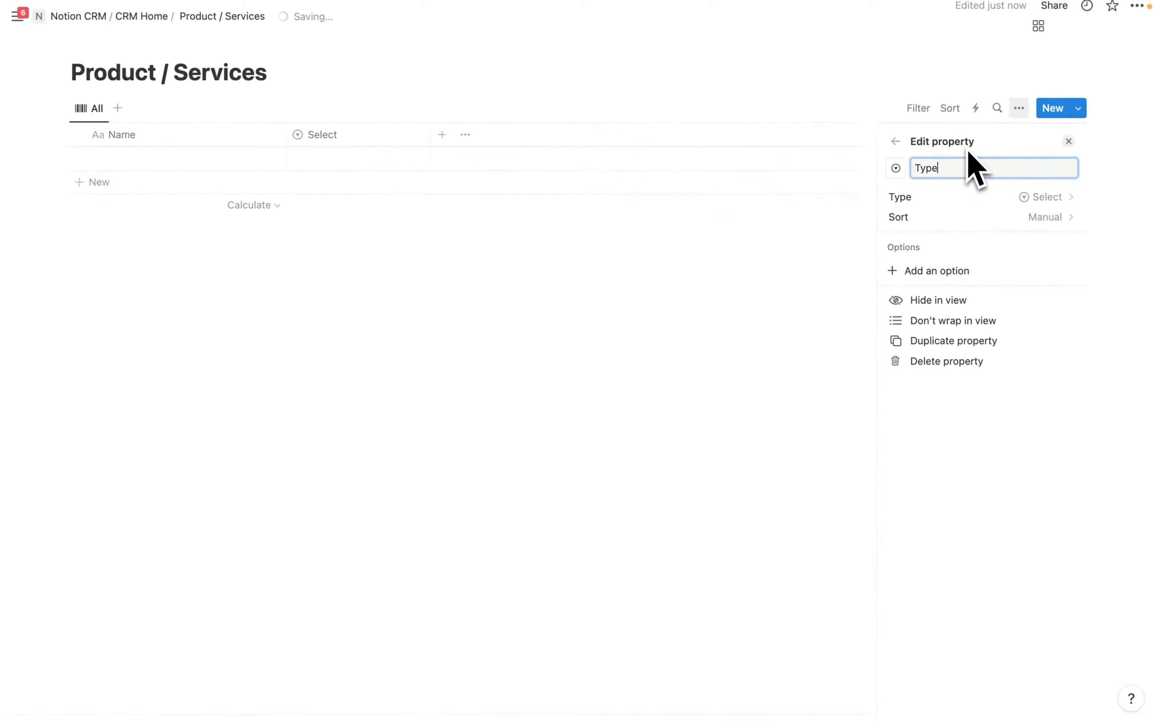
{"action": "left_click", "coordinate": [931, 274]}
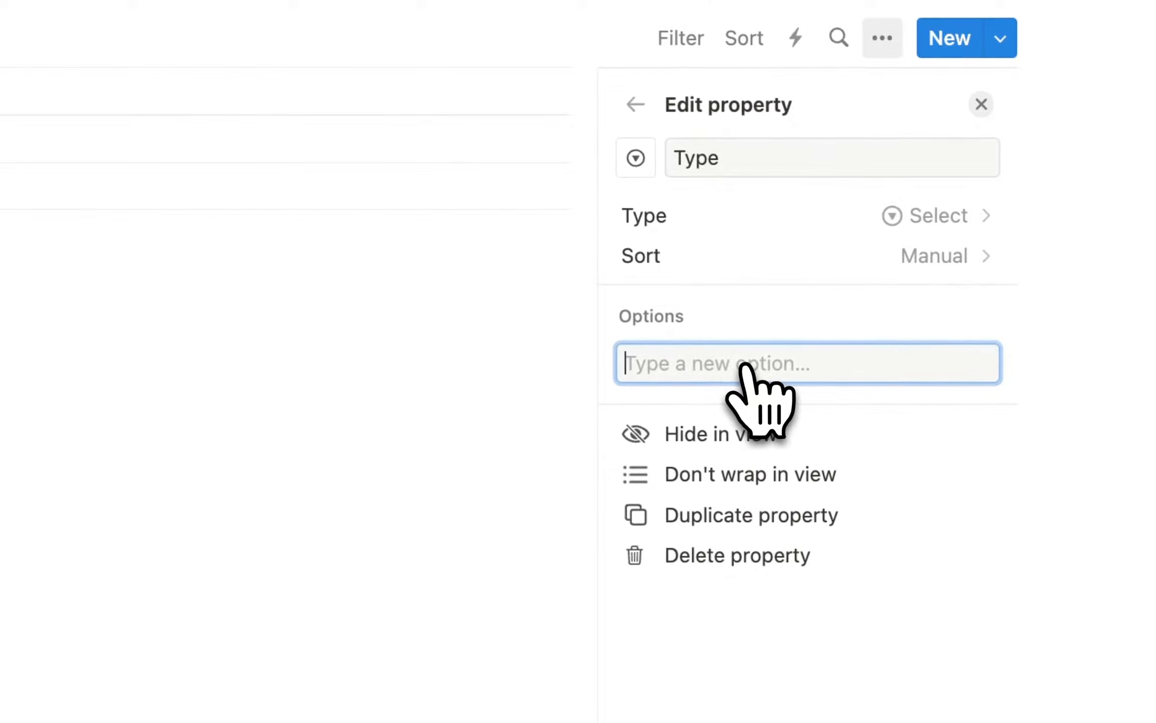
{"action": "type", "text": "Produ"}
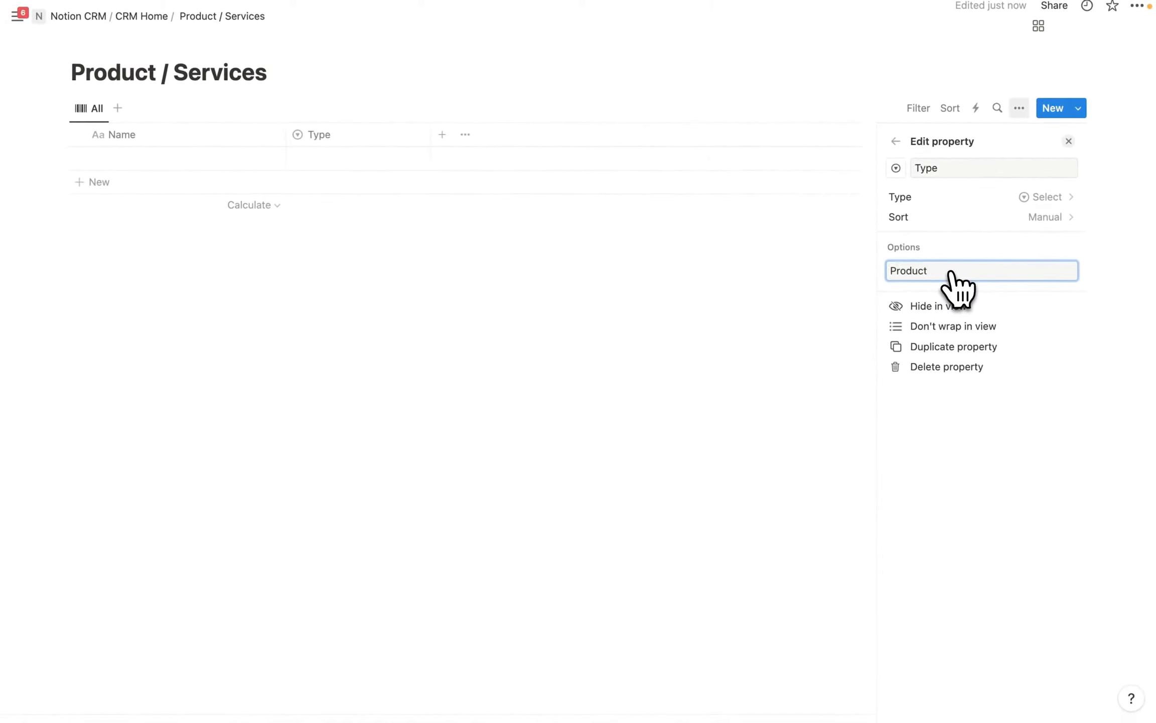
{"action": "type", "text": "ct"}
{"action": "key", "text": "Return"}
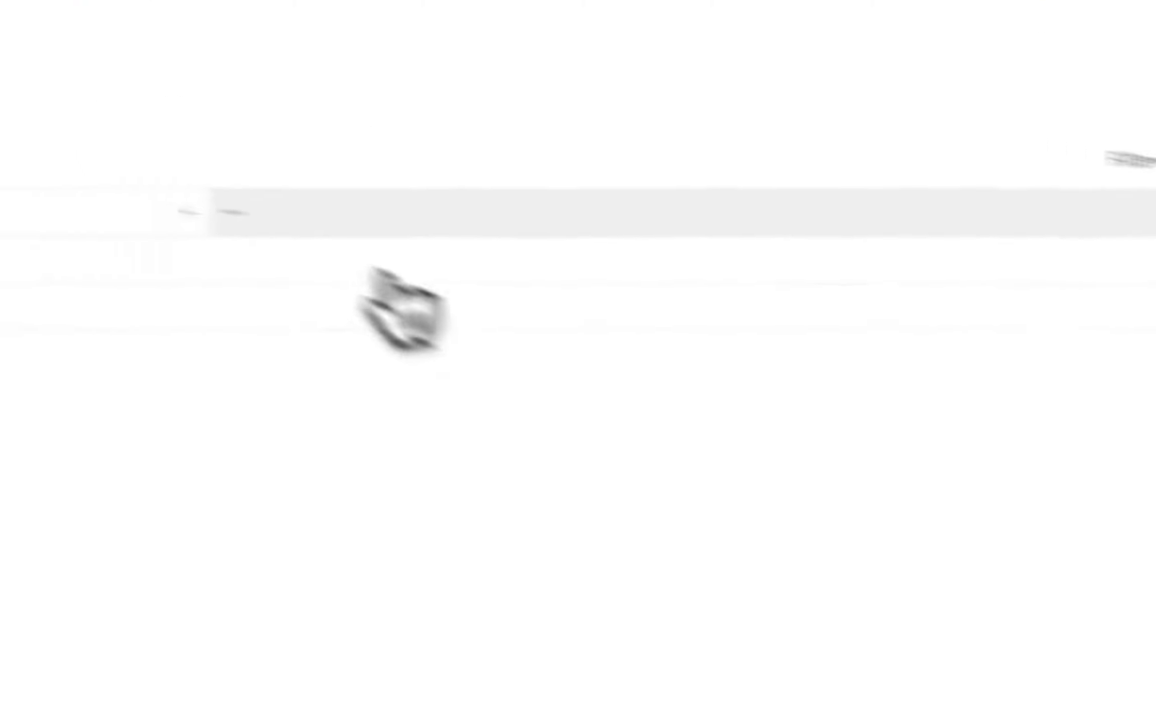
Add a number property named Price formatted as US Dollar.
{"action": "left_click", "coordinate": [443, 134]}
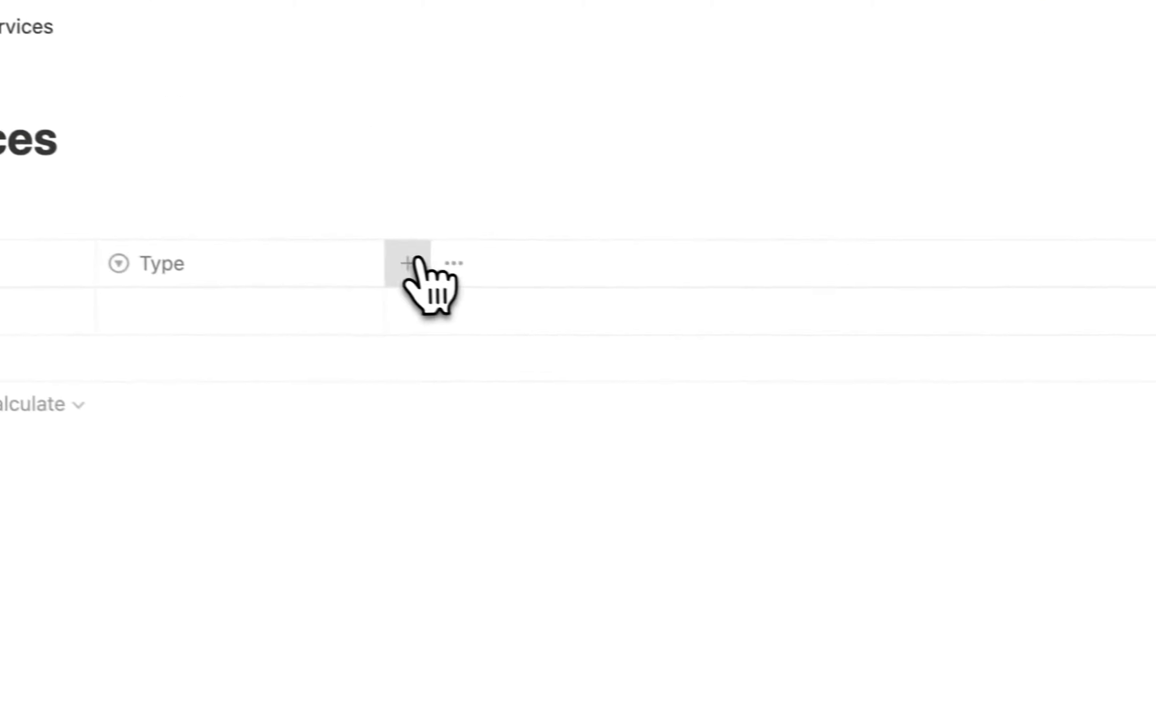
{"action": "left_click", "coordinate": [753, 558]}
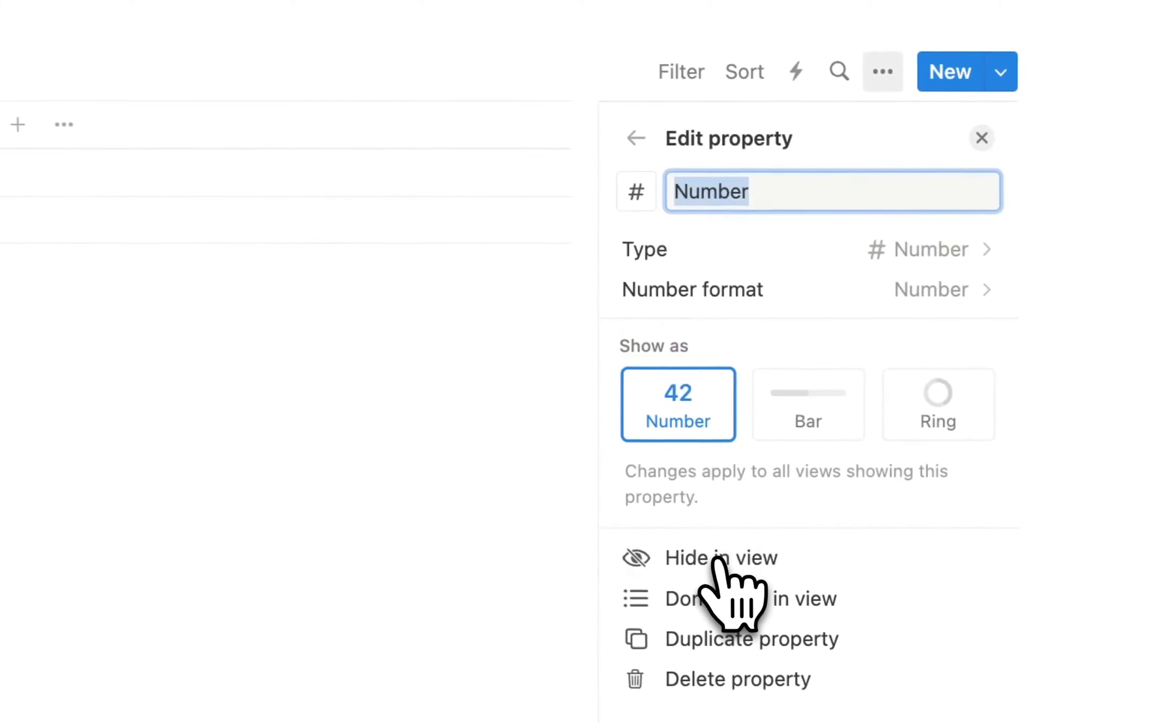
{"action": "left_click", "coordinate": [798, 296]}
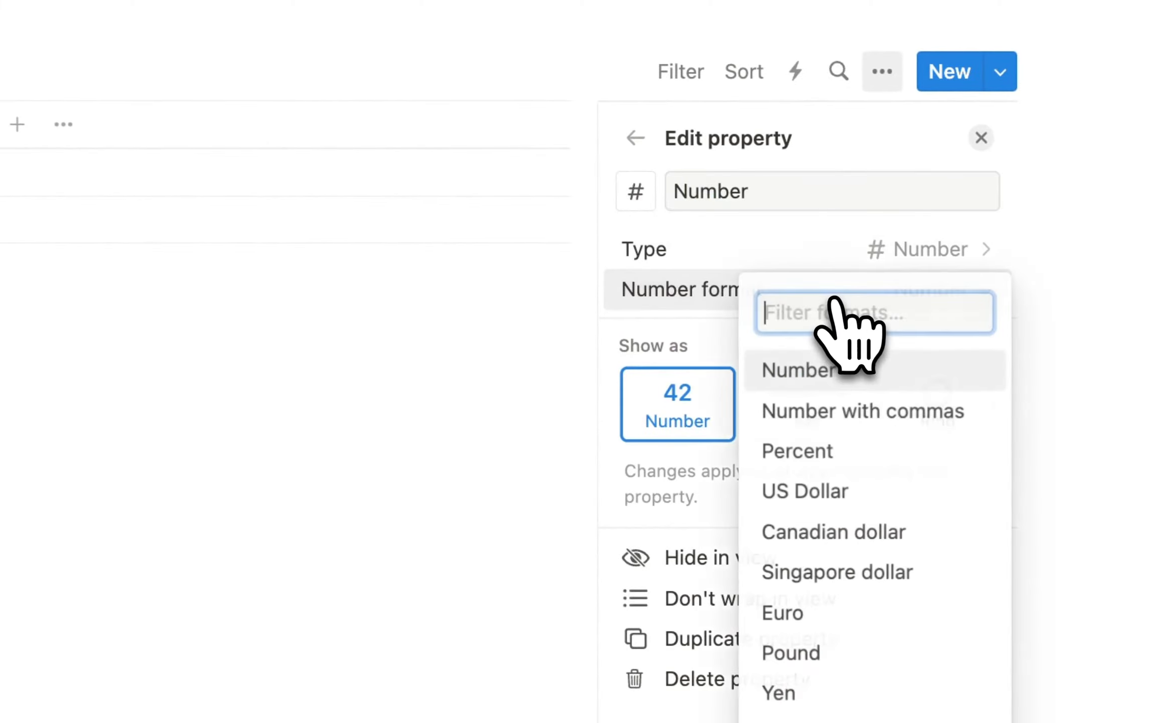
{"action": "left_click", "coordinate": [844, 493]}
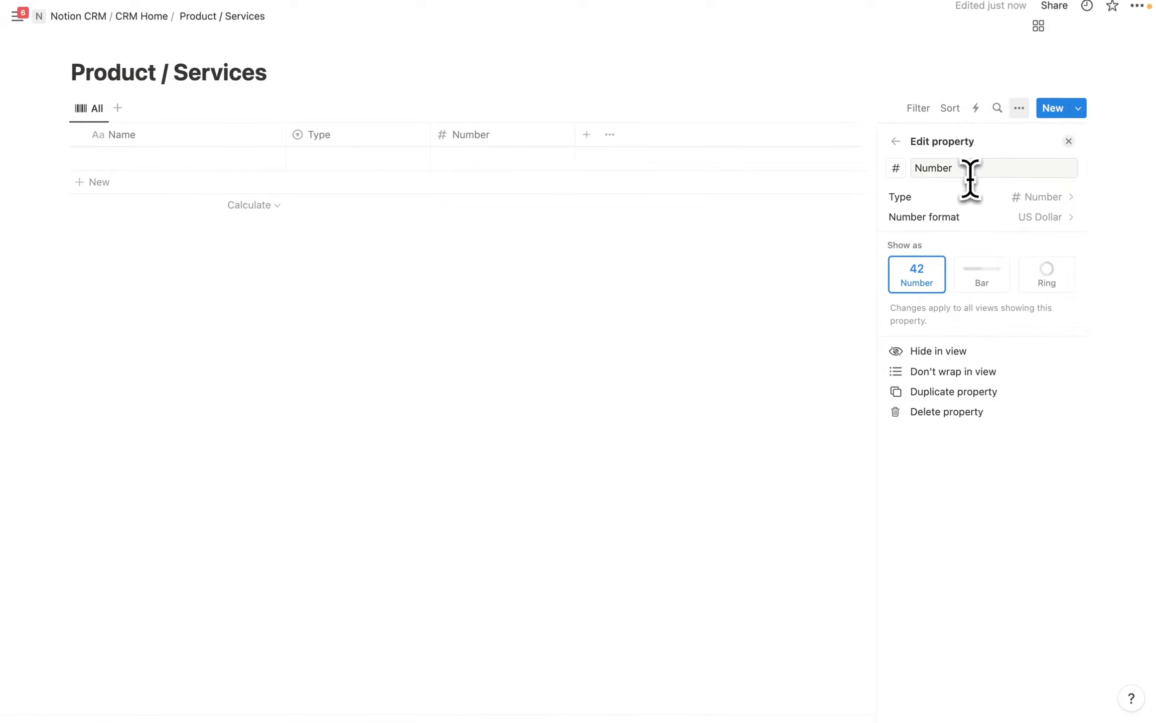
{"action": "left_click_drag", "start_coordinate": [967, 171], "coordinate": [920, 167]}
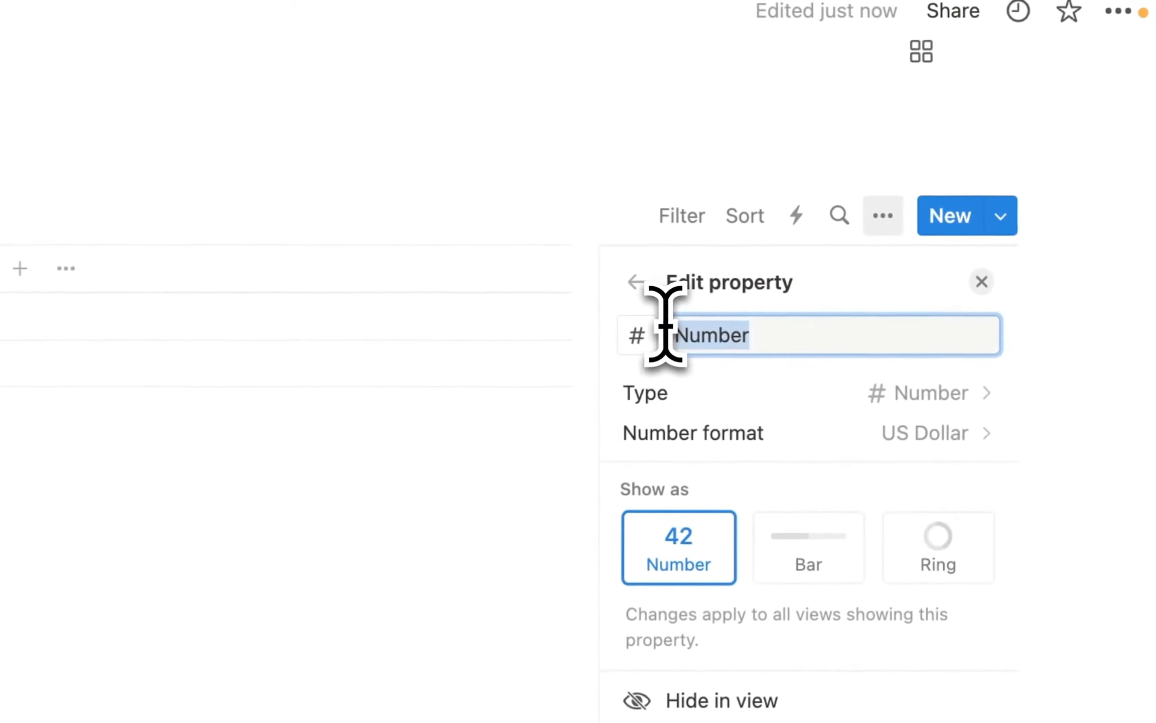
{"action": "key", "text": "BackSpace"}
{"action": "type", "text": "Pric"}
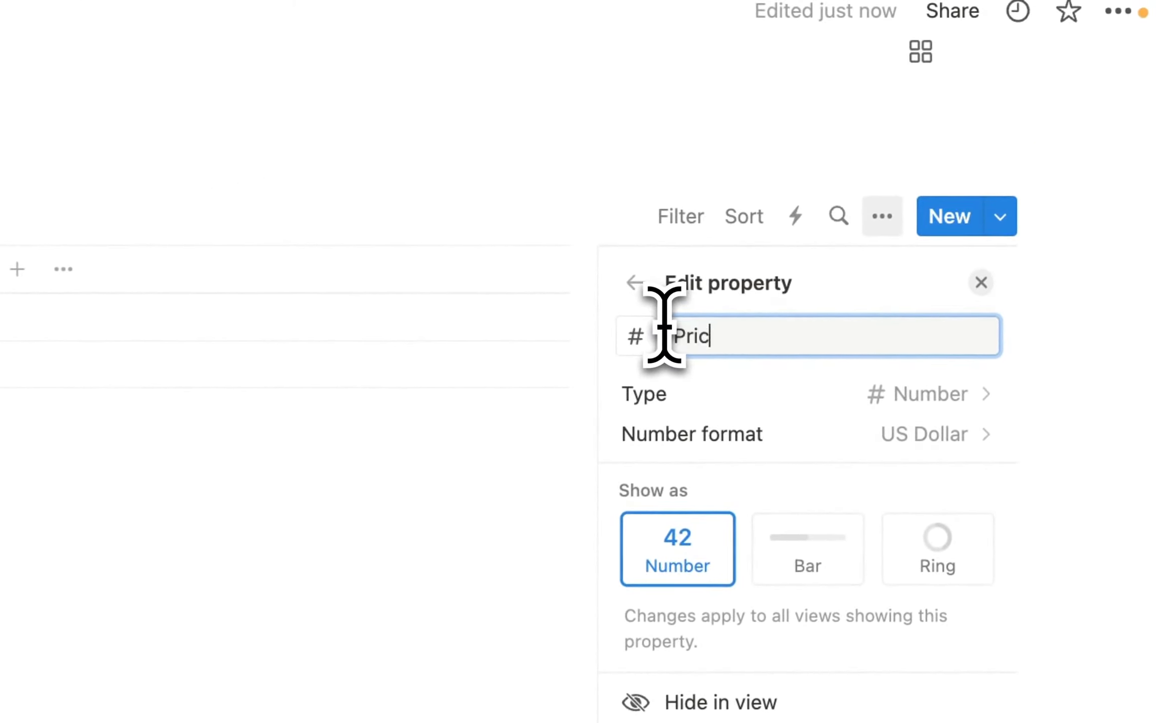
{"action": "type", "text": "e"}
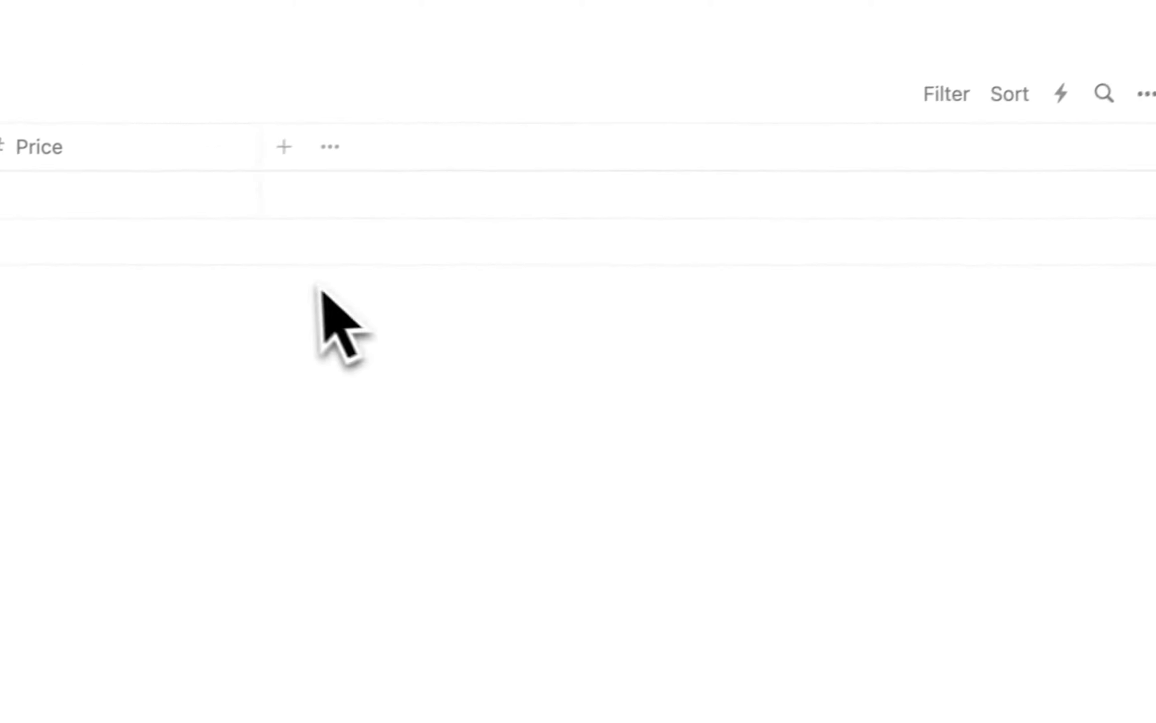
Add a new checkbox column to Product / Services and clear its default name.
{"action": "left_click", "coordinate": [284, 147]}
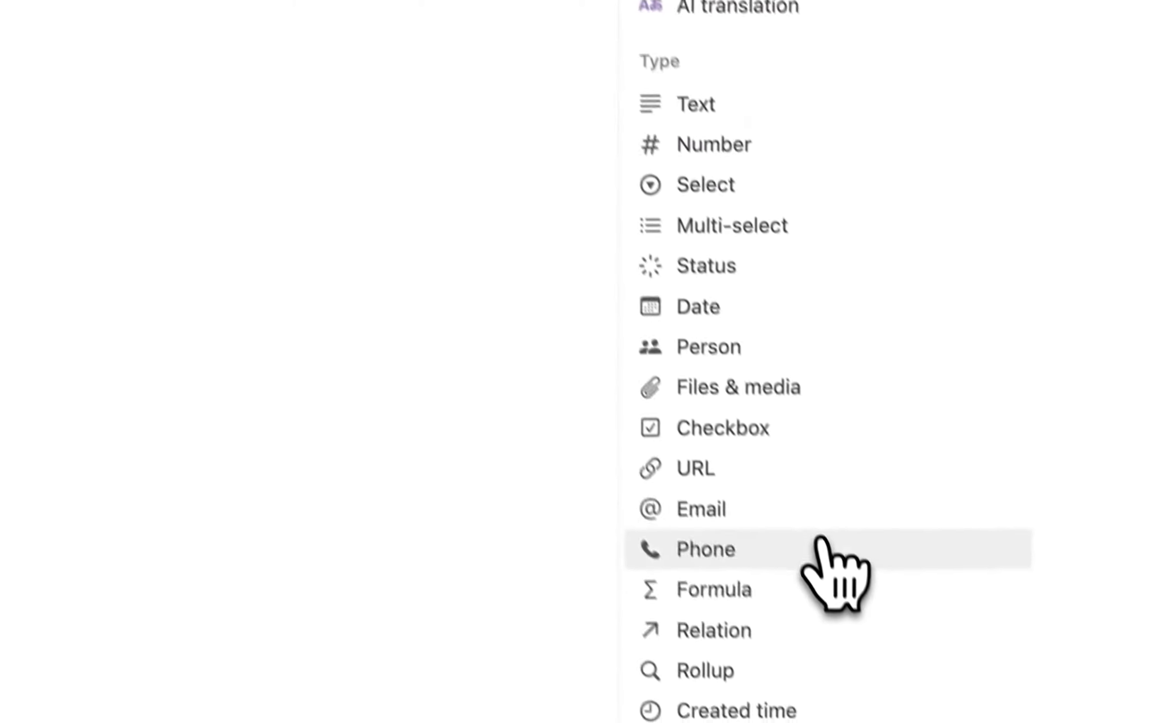
{"action": "left_click", "coordinate": [722, 432]}
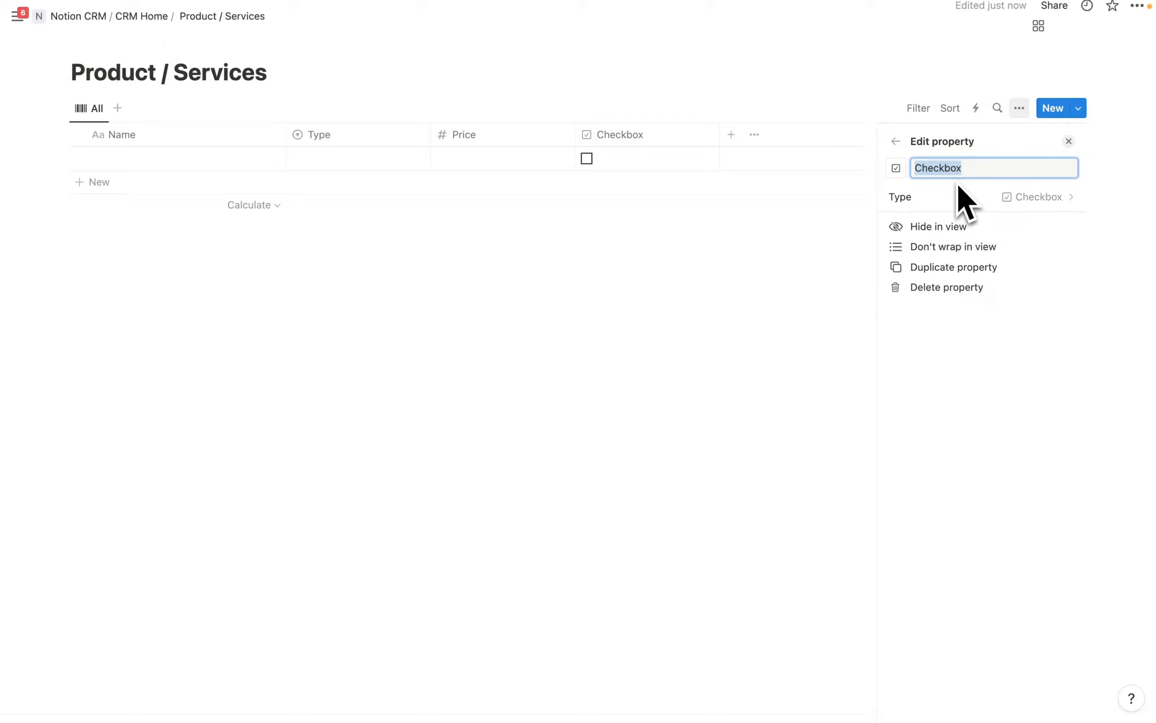
{"action": "key", "text": "BackSpace"}
Name the checkbox column Active and add an Activated Date date column.
{"action": "type", "text": "Activ"}
{"action": "type", "text": "e"}
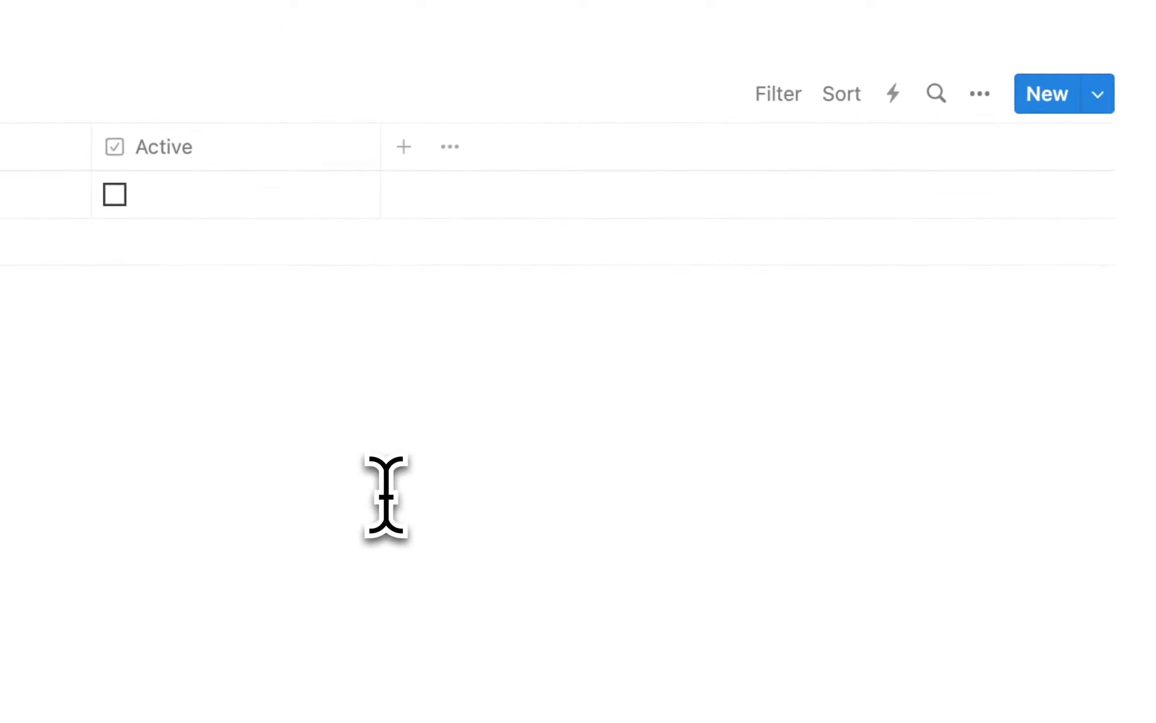
{"action": "left_click", "coordinate": [404, 148]}
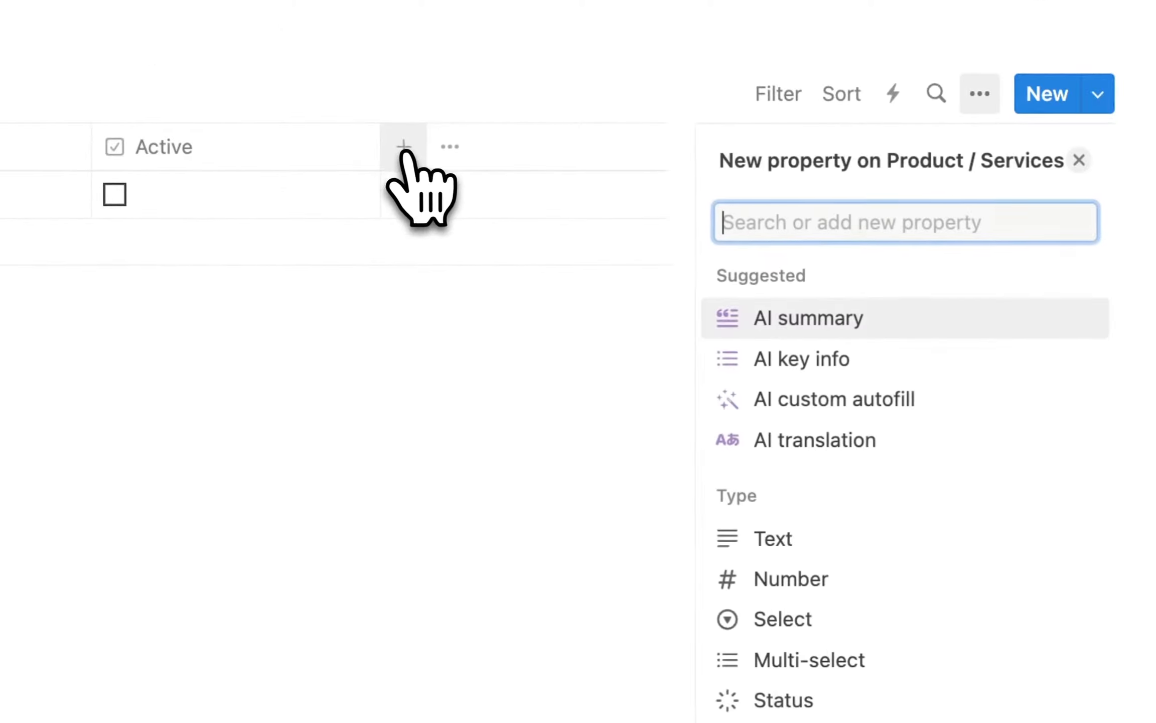
{"action": "left_click", "coordinate": [849, 484]}
{"action": "type", "text": "Activated Date"}
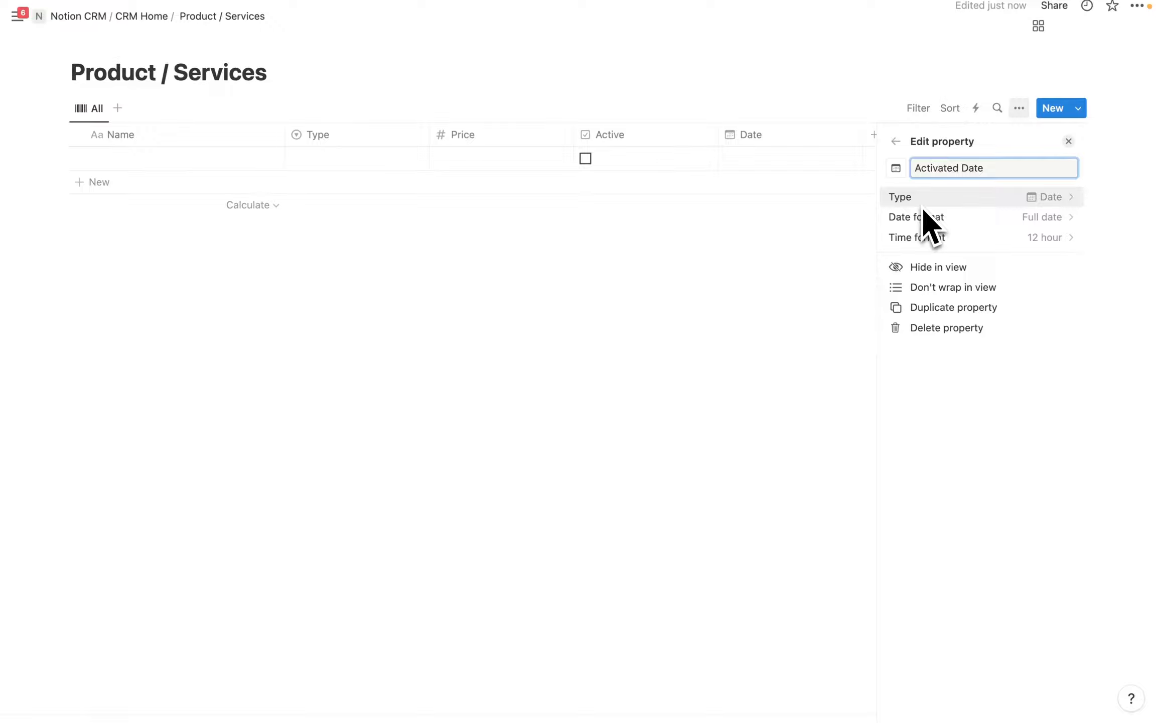
{"action": "left_click", "coordinate": [465, 321]}
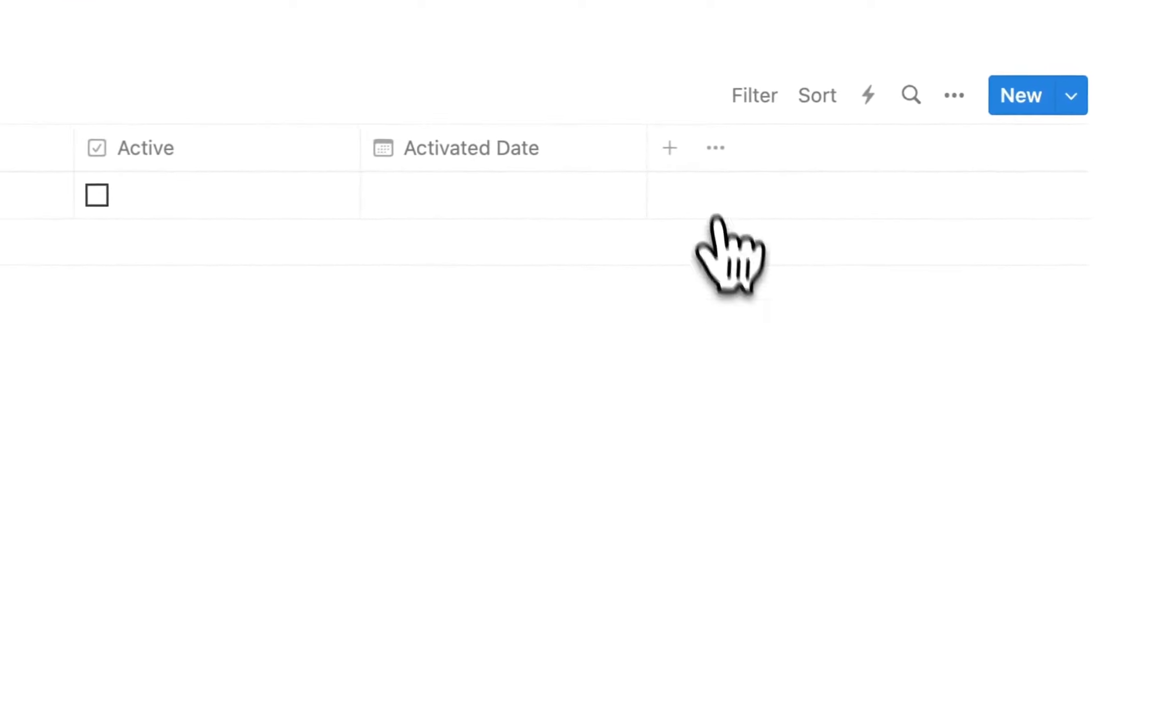
Add a Deactivated Date date column.
{"action": "left_click", "coordinate": [669, 148]}
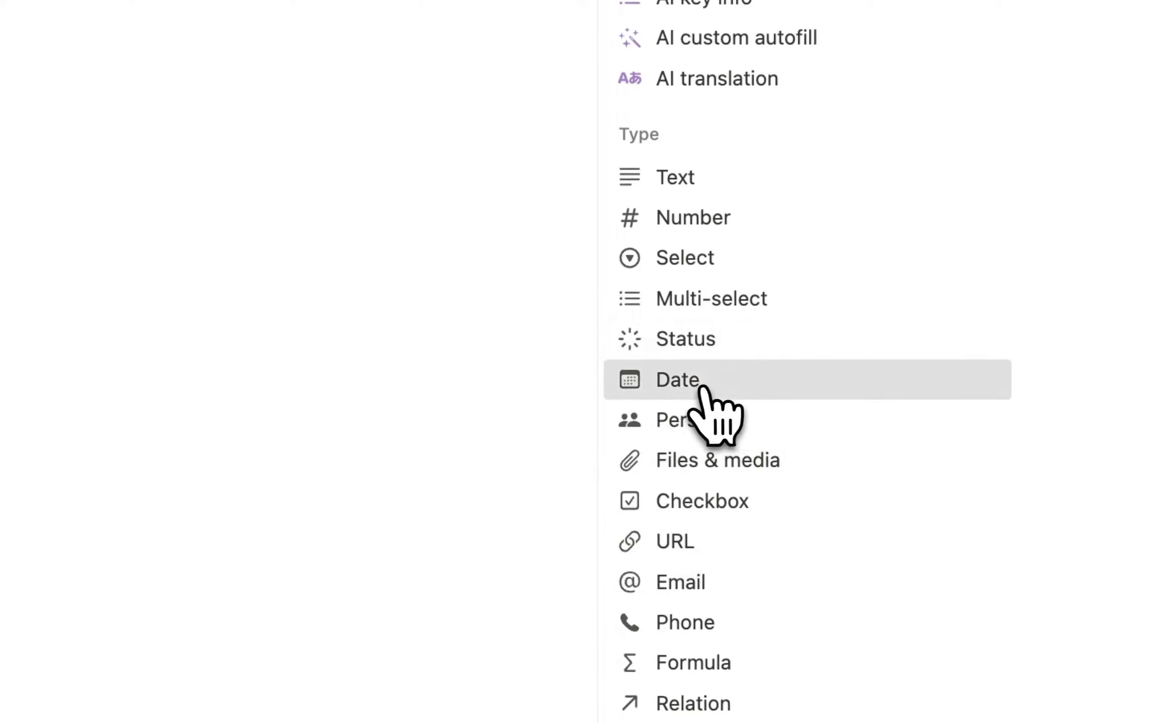
{"action": "left_click", "coordinate": [708, 386]}
{"action": "type", "text": "Da"}
{"action": "key", "text": "BackSpace"}
{"action": "key", "text": "BackSpace"}
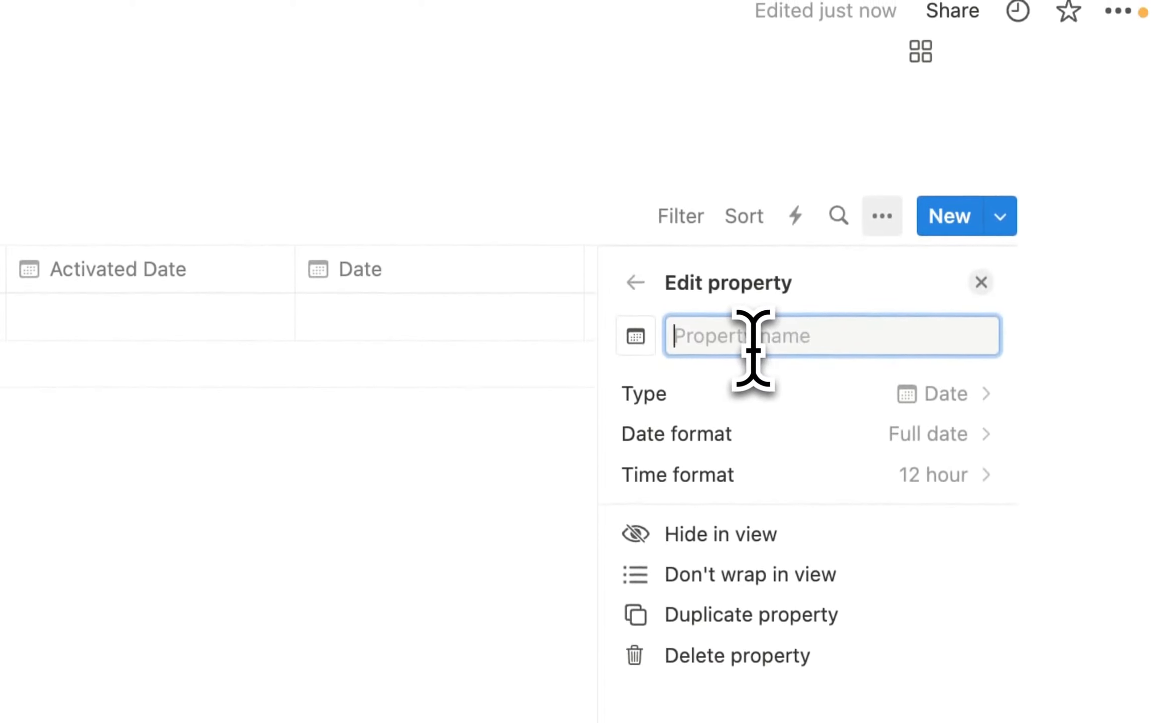
{"action": "type", "text": "Deactivated Dat"}
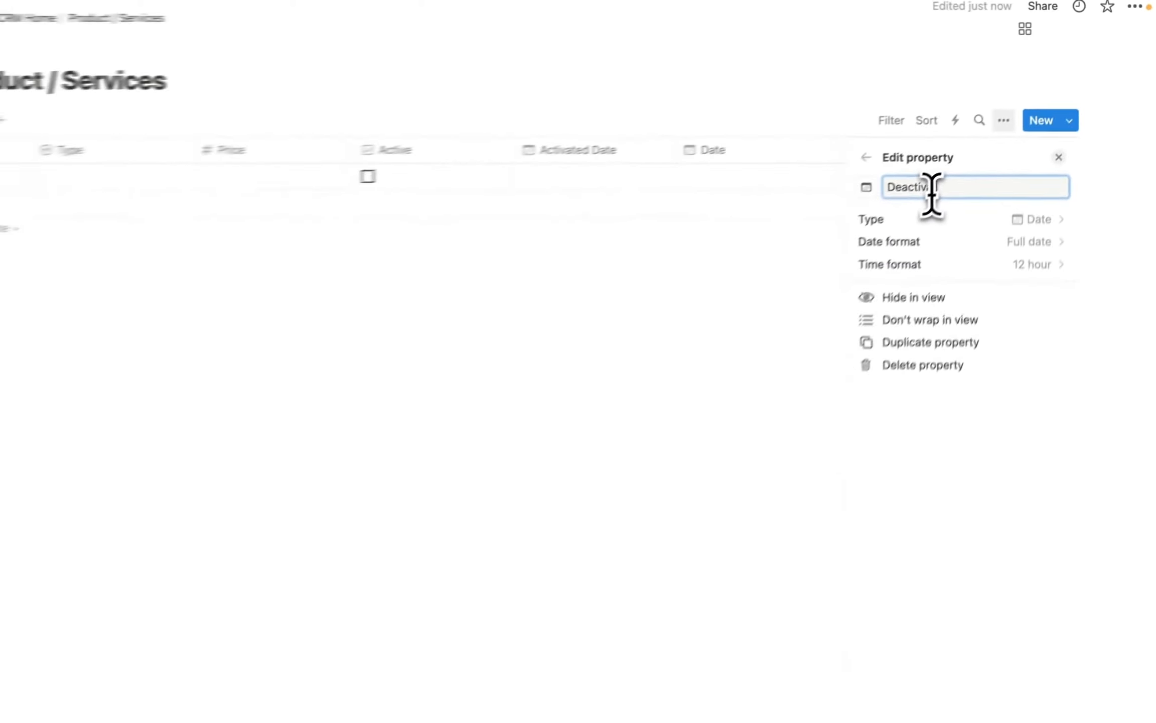
{"action": "type", "text": "e"}
{"action": "key", "text": "Return"}
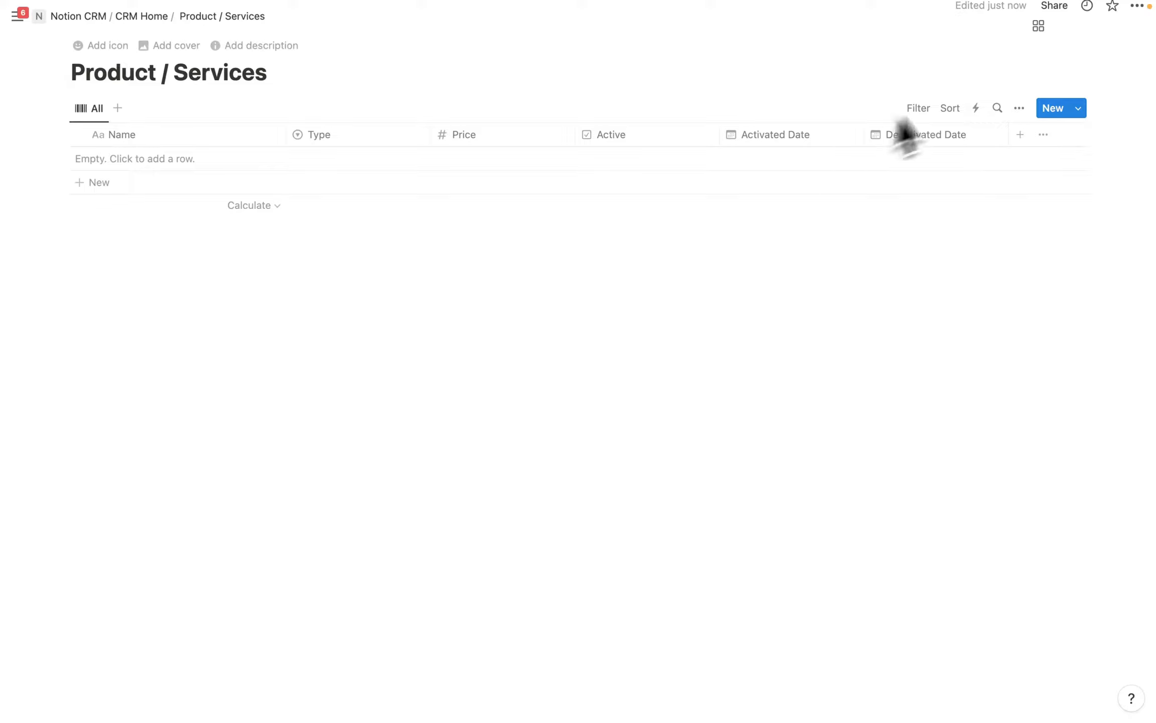
Create automation 'Set Activated Date to Today': when a page is added, set Activated Date to Today.
{"action": "left_click", "coordinate": [976, 108]}
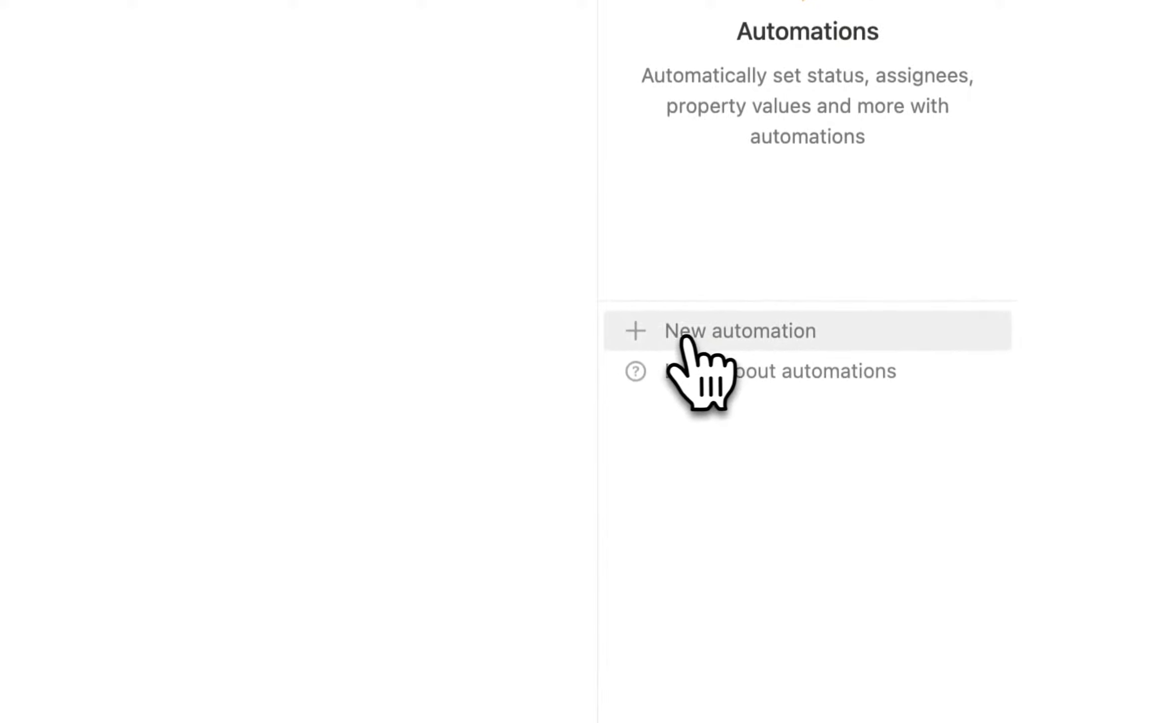
{"action": "left_click", "coordinate": [669, 333]}
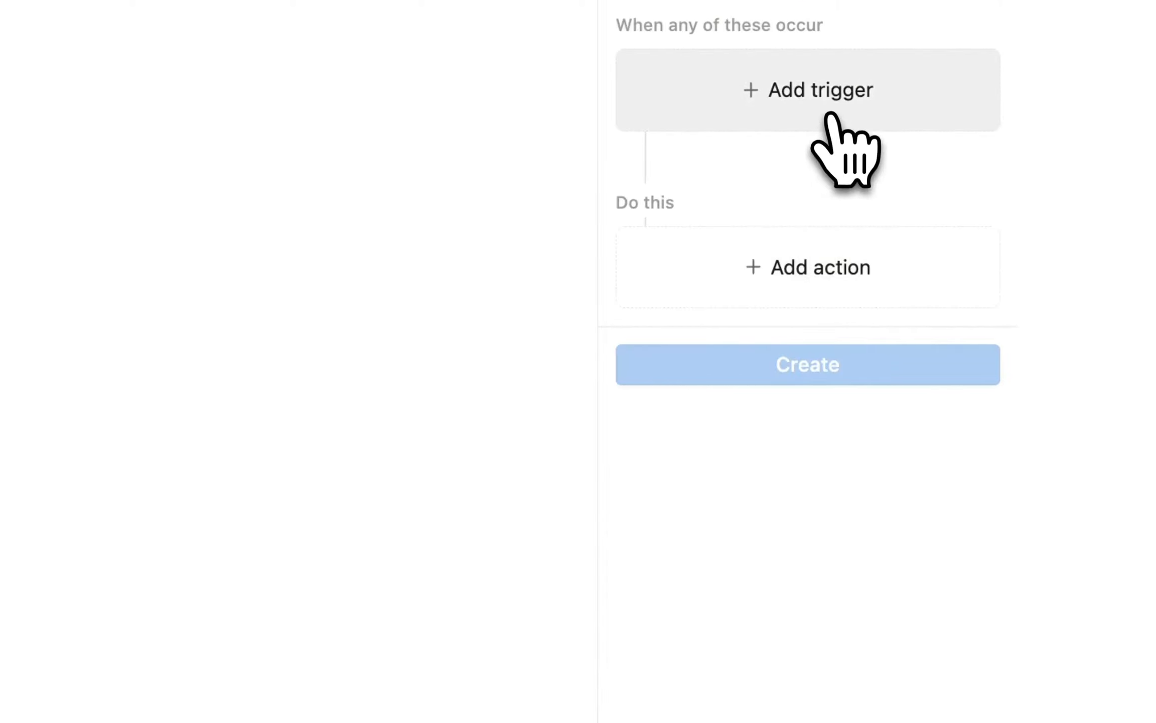
{"action": "left_click", "coordinate": [844, 150]}
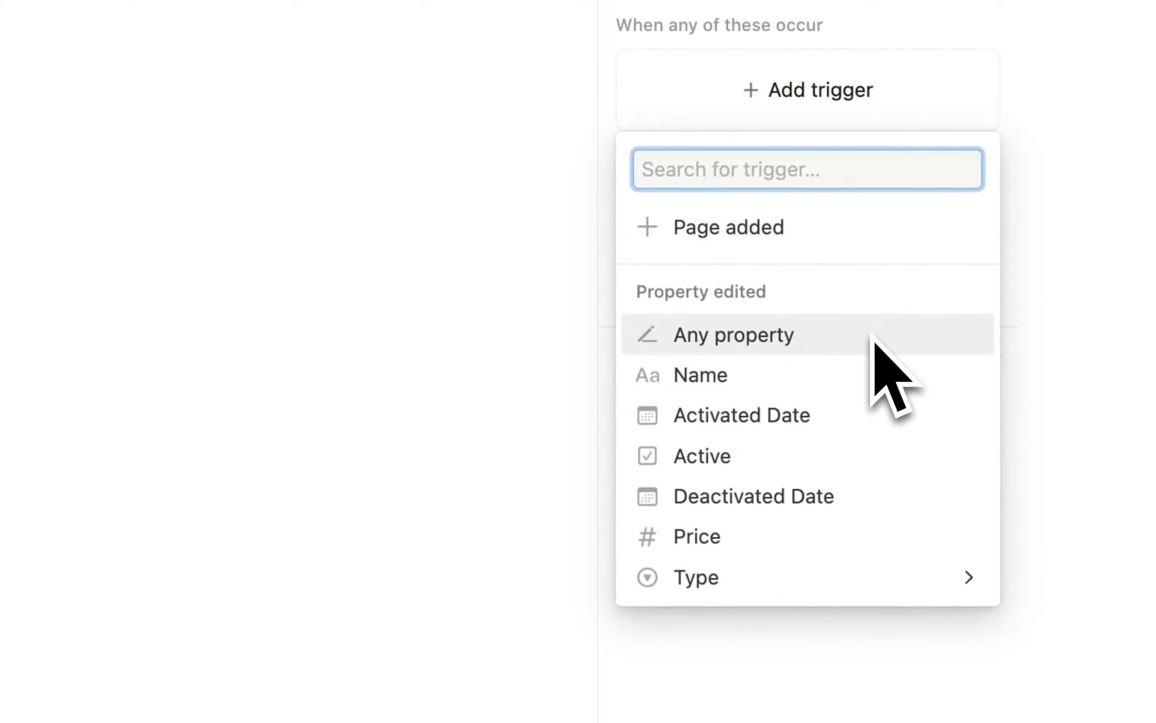
{"action": "left_click", "coordinate": [783, 236]}
{"action": "left_click", "coordinate": [768, 264]}
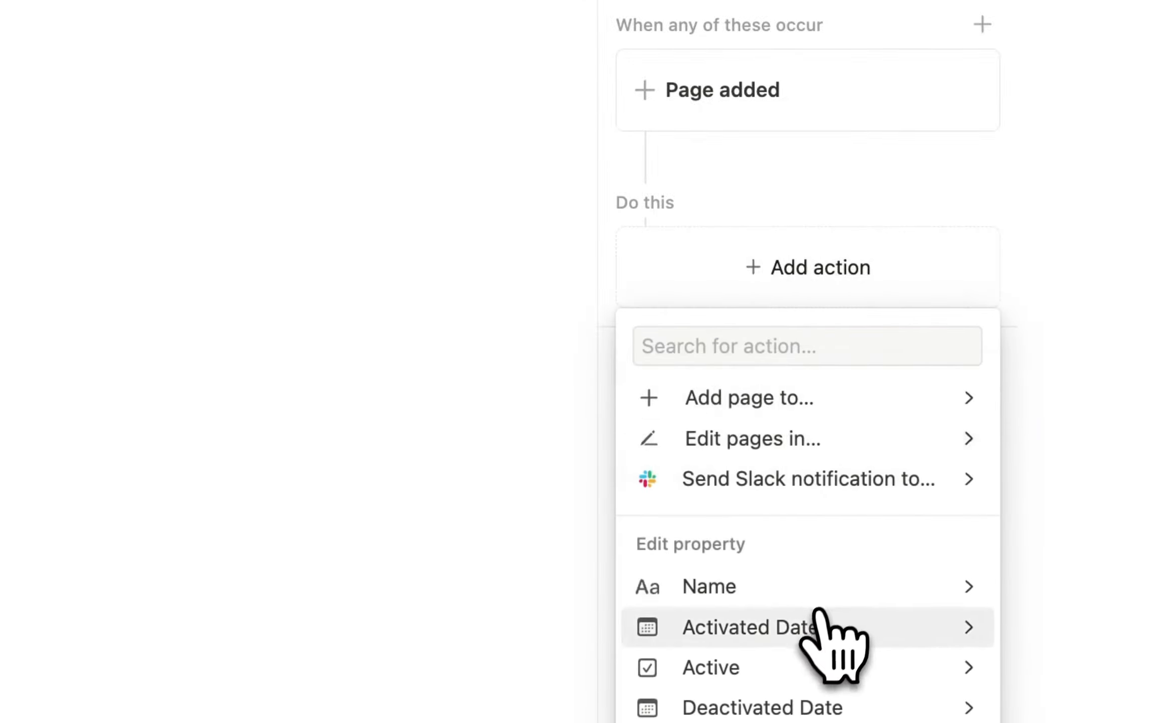
{"action": "left_click", "coordinate": [809, 625]}
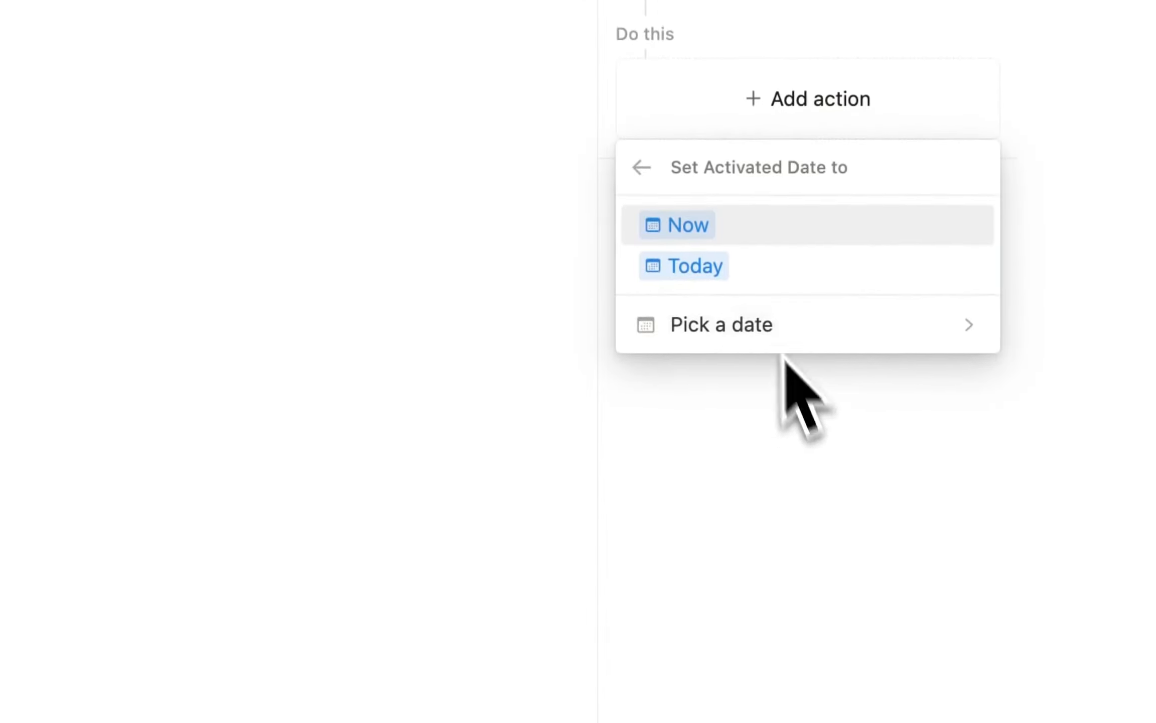
{"action": "left_click", "coordinate": [704, 273]}
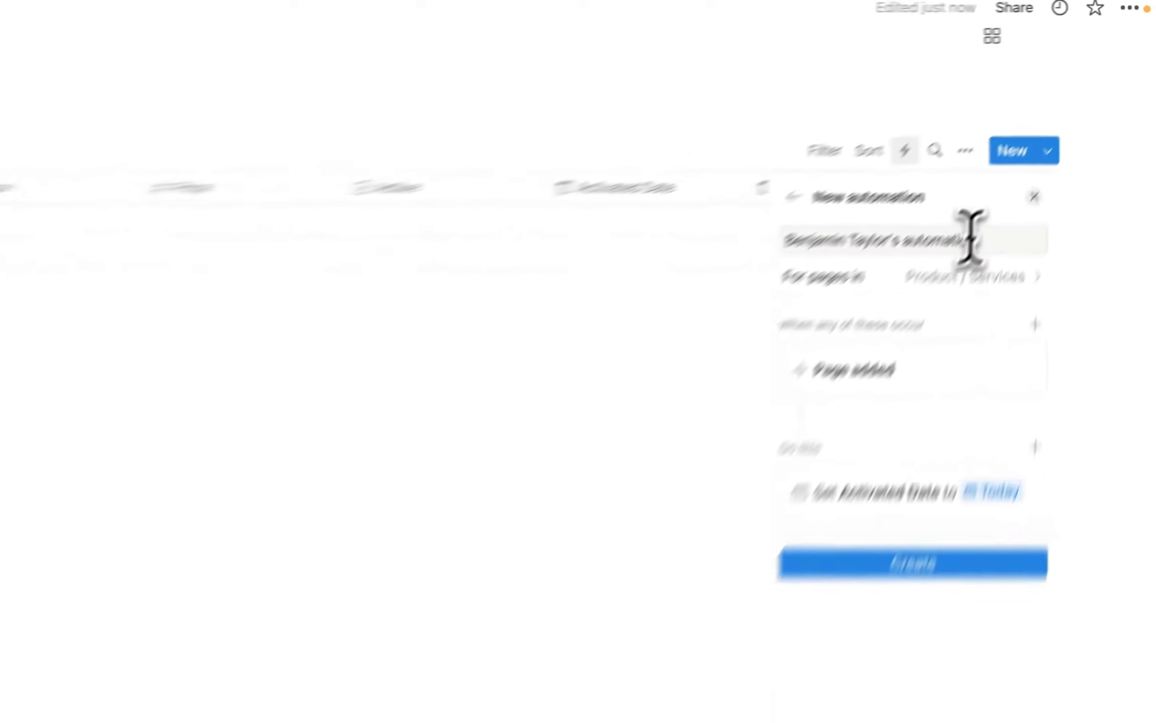
{"action": "left_click_drag", "start_coordinate": [971, 240], "coordinate": [815, 240]}
{"action": "key", "text": "BackSpace"}
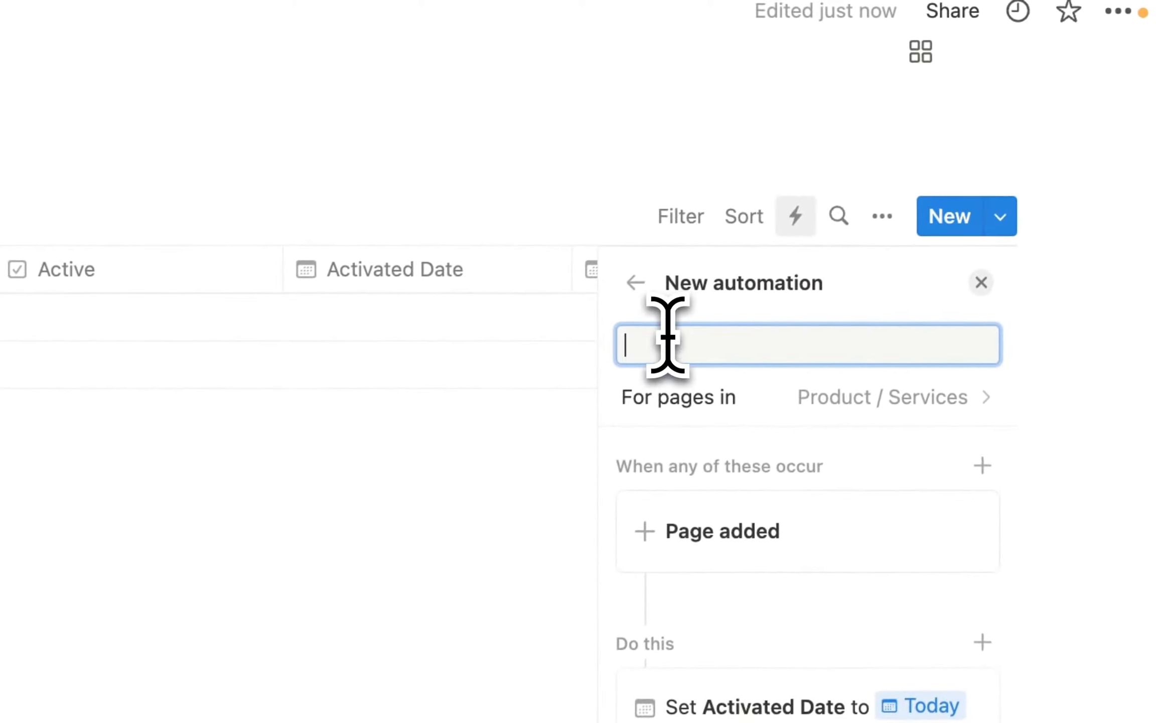
{"action": "type", "text": "Set Activated Date to Today"}
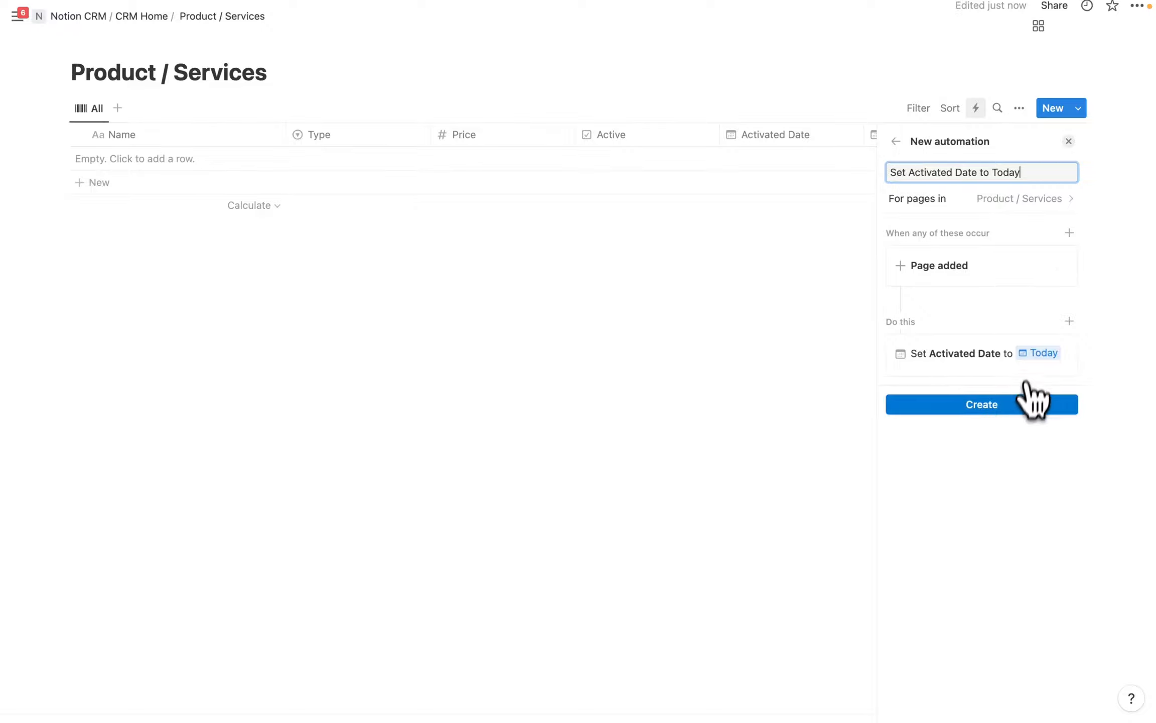
{"action": "left_click", "coordinate": [999, 405]}
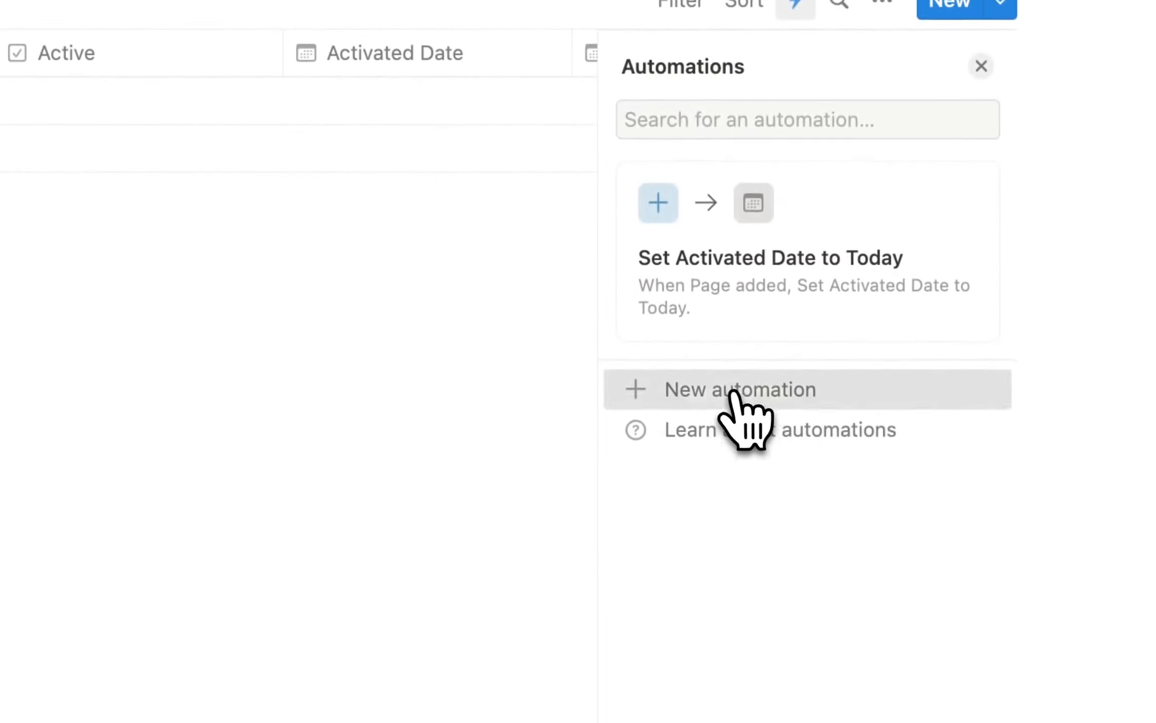
Create automation 'Set to Active' checking Active when a page is added, then close the automations list.
{"action": "left_click", "coordinate": [732, 393]}
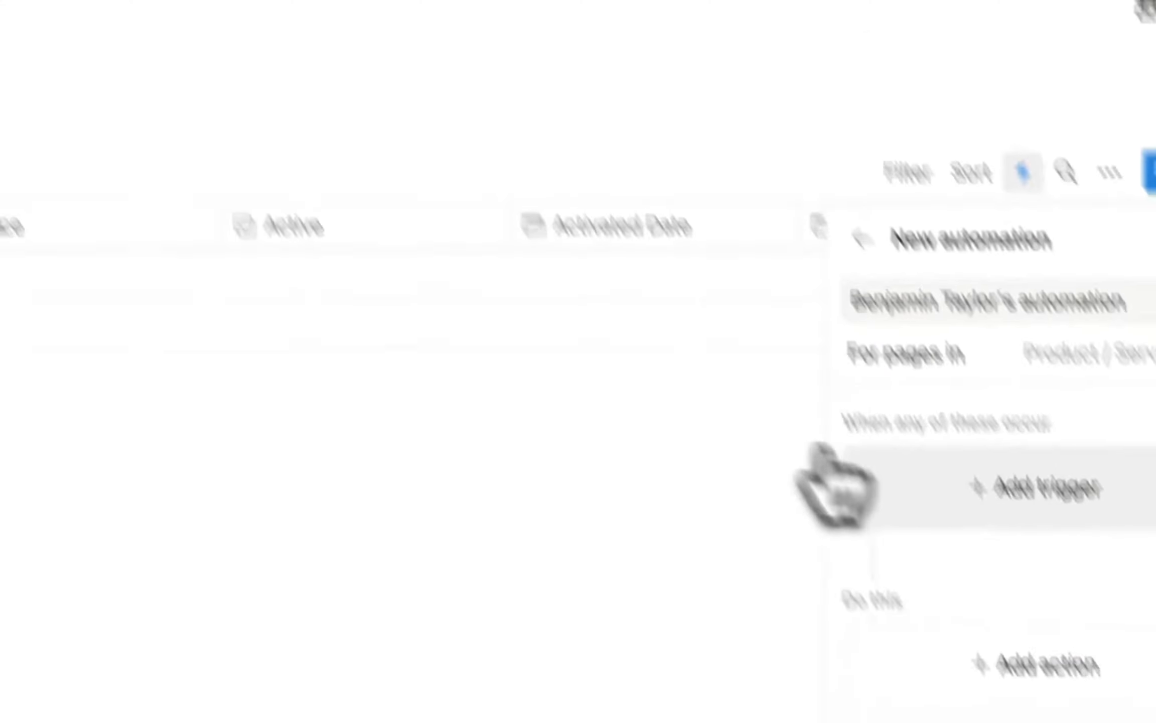
{"action": "left_click", "coordinate": [1012, 486]}
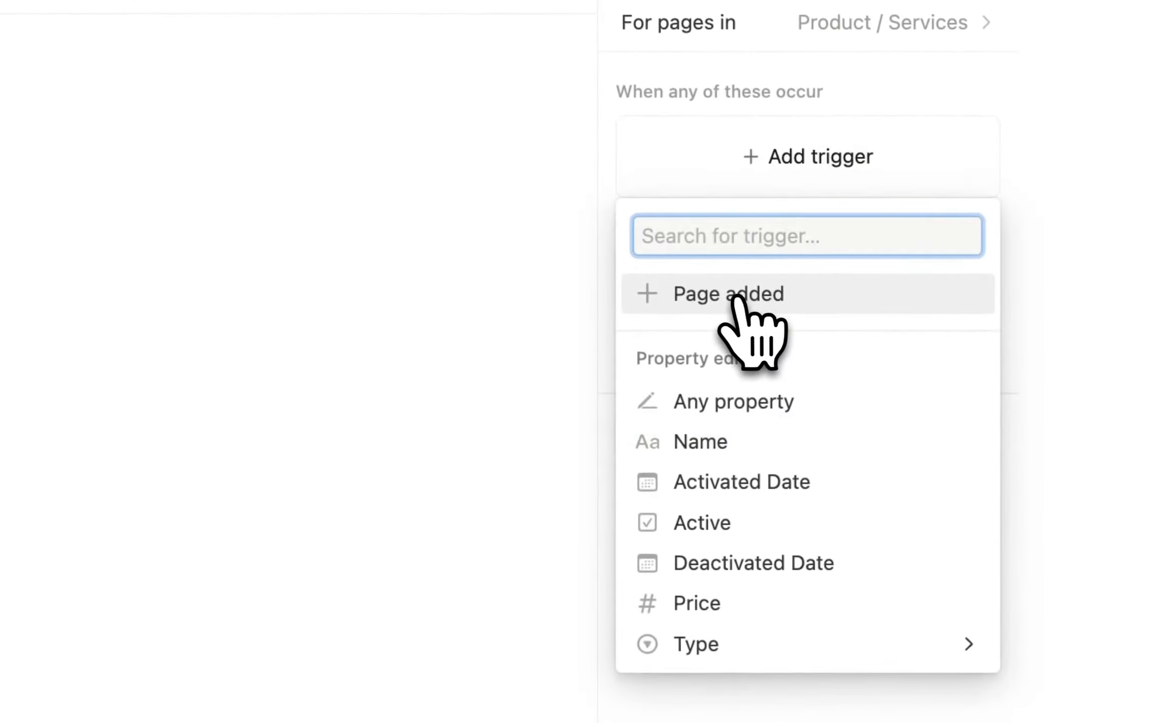
{"action": "left_click", "coordinate": [741, 304]}
{"action": "left_click", "coordinate": [790, 336]}
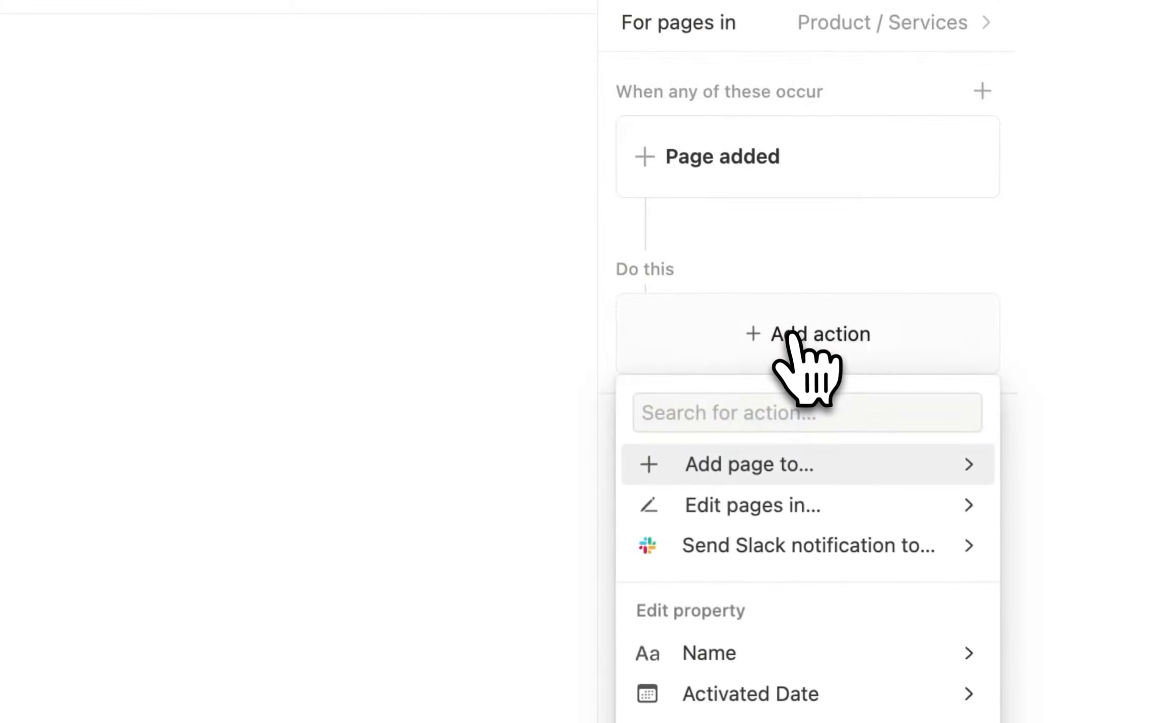
{"action": "scroll", "coordinate": [823, 552], "scroll_direction": "down", "scroll_amount": 5}
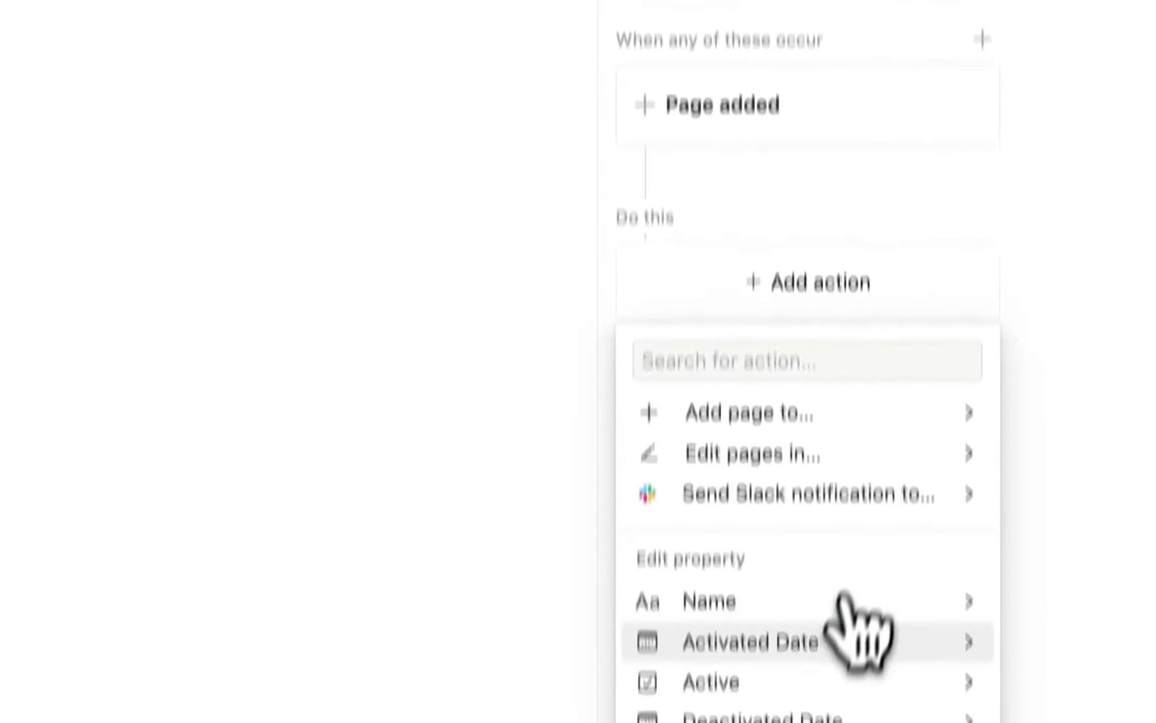
{"action": "left_click", "coordinate": [768, 552]}
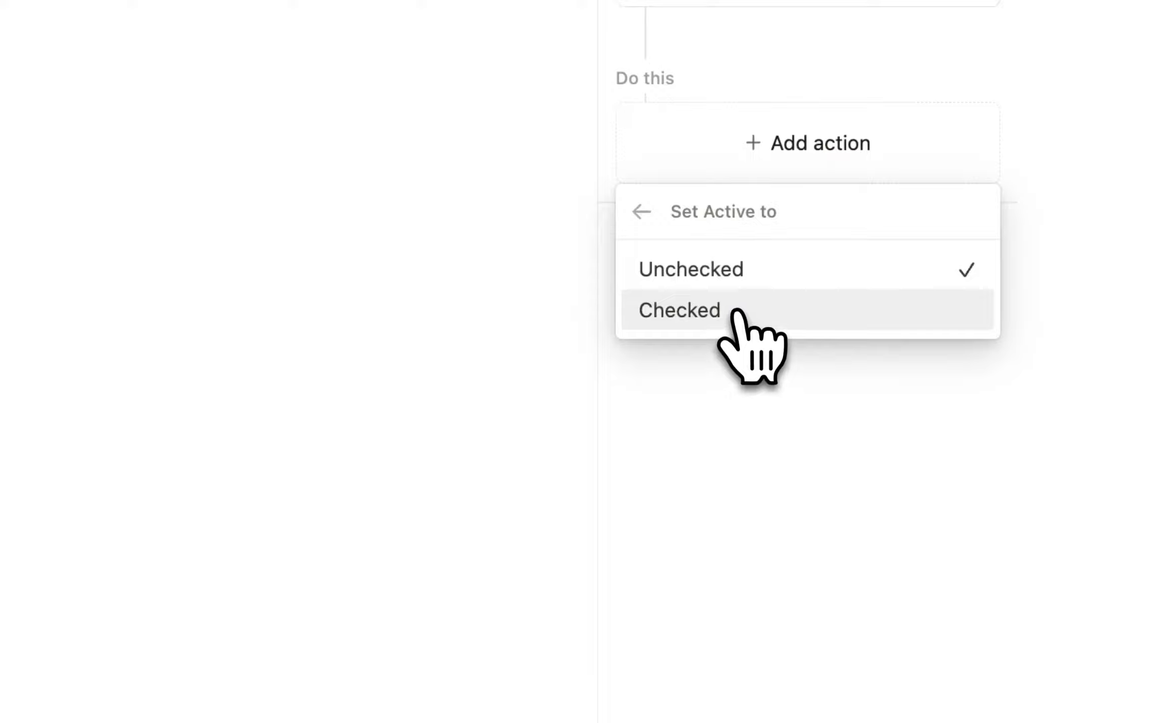
{"action": "left_click", "coordinate": [721, 316]}
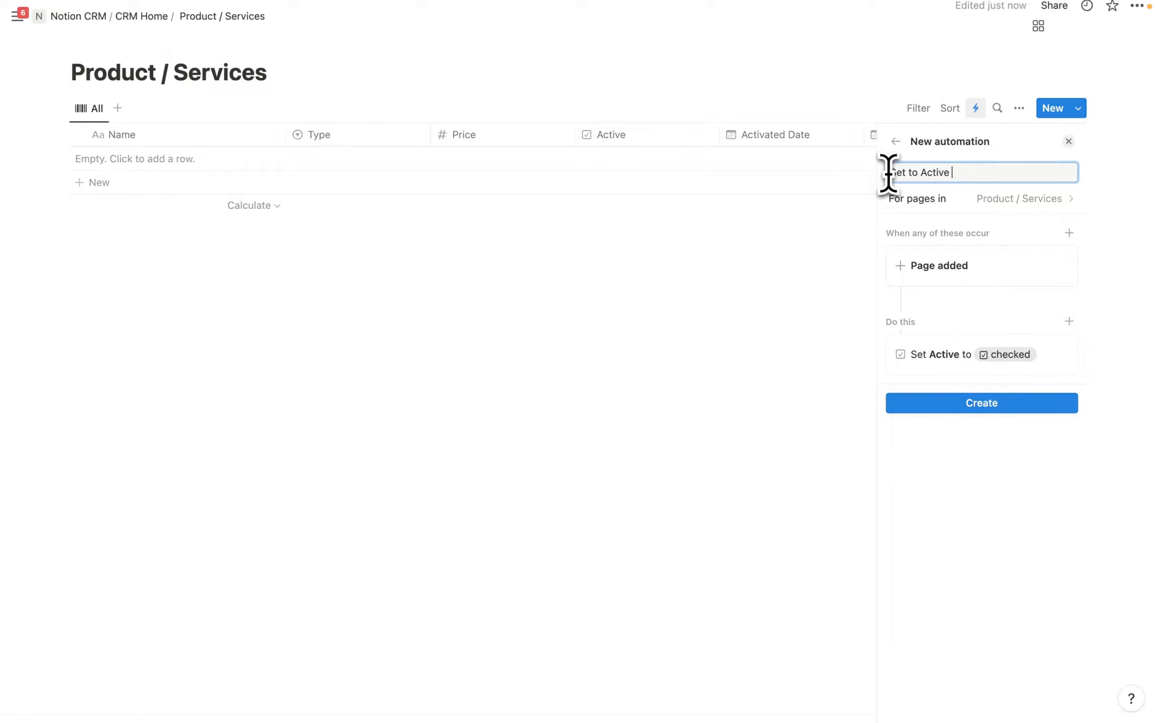
{"action": "left_click", "coordinate": [1006, 404]}
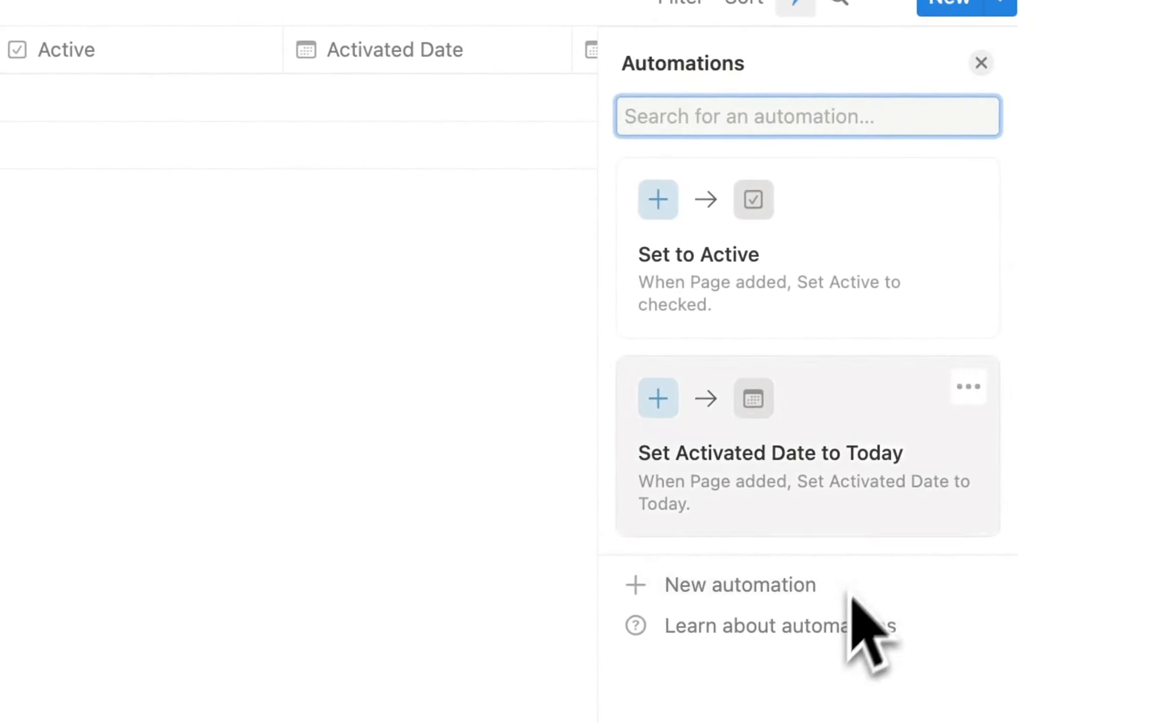
{"action": "left_click", "coordinate": [984, 64]}
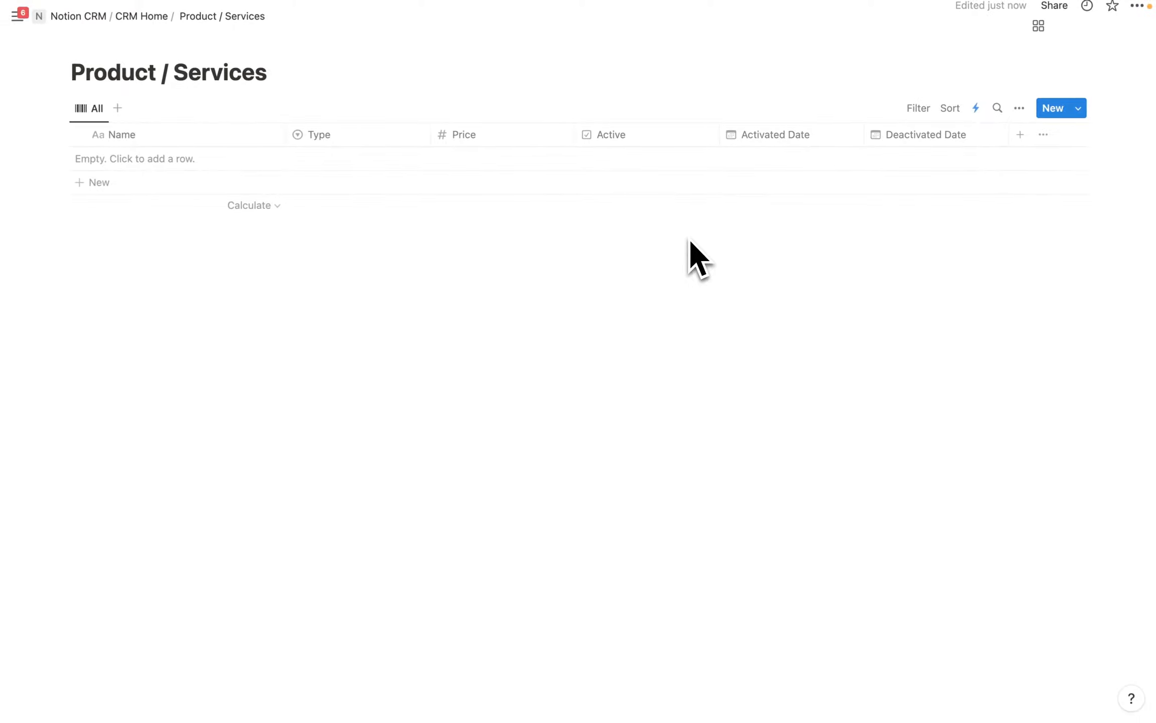
Add row 'Notion Monthly Managed Services' with Type Service and Price $2,000.00.
{"action": "left_click", "coordinate": [192, 162]}
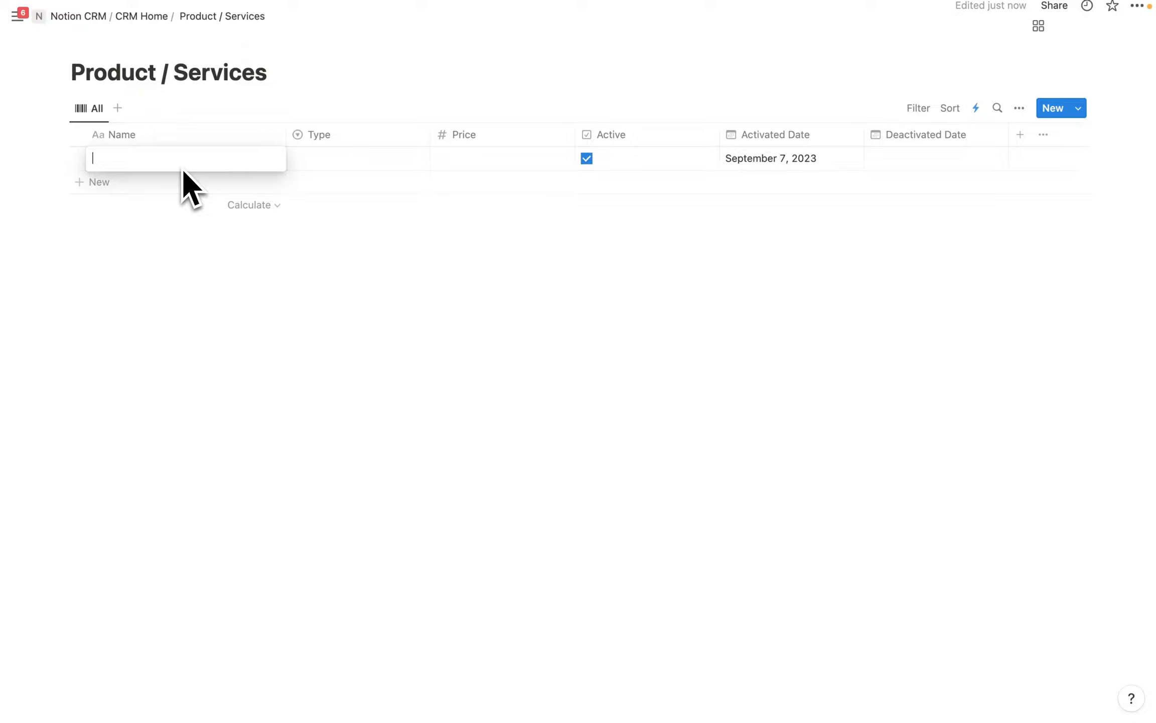
{"action": "type", "text": "Notion Monthly Managed Services"}
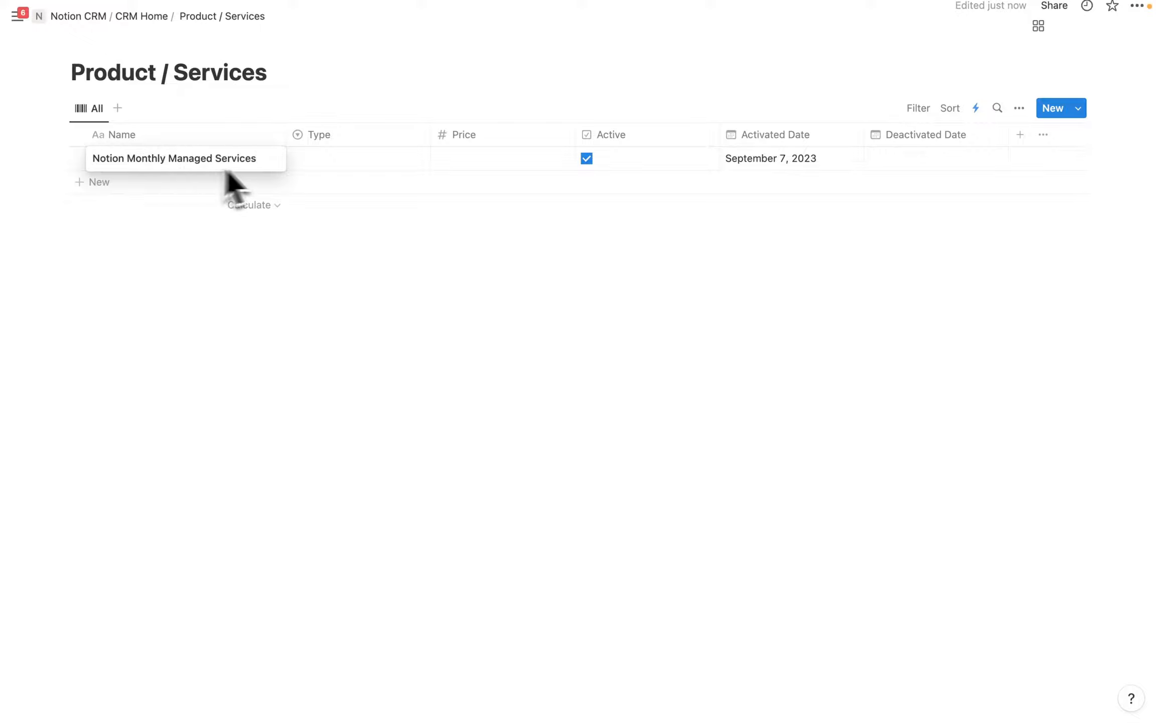
{"action": "key", "text": "Escape"}
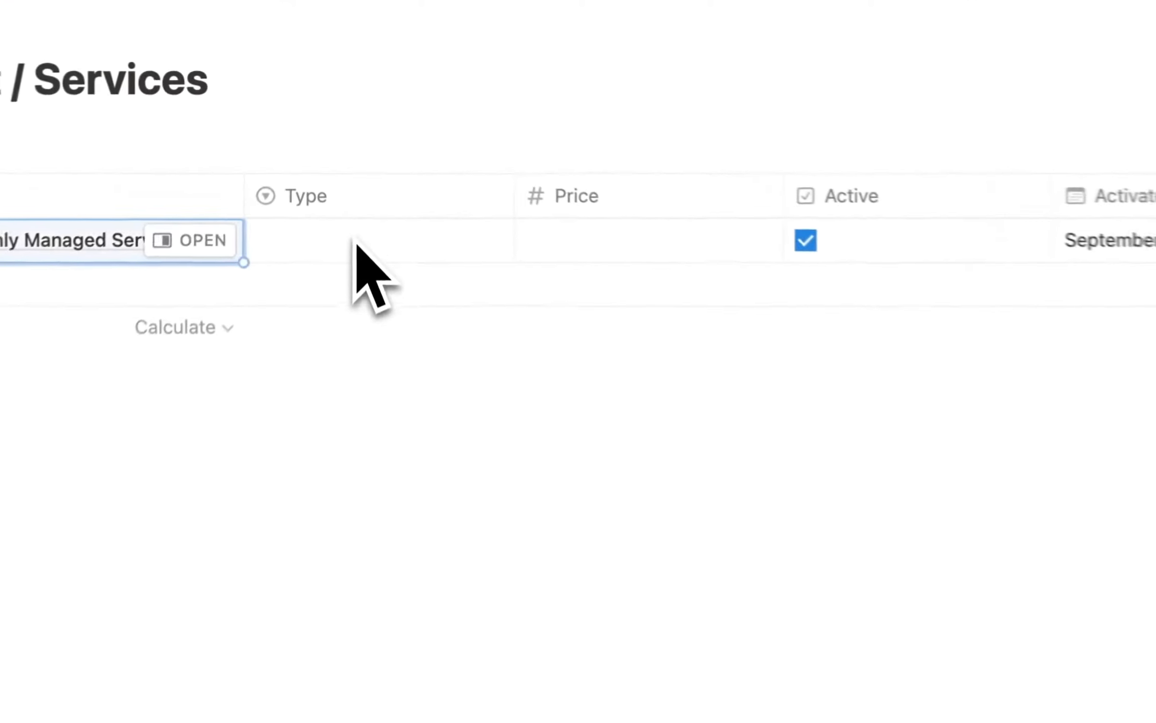
{"action": "left_click", "coordinate": [327, 248]}
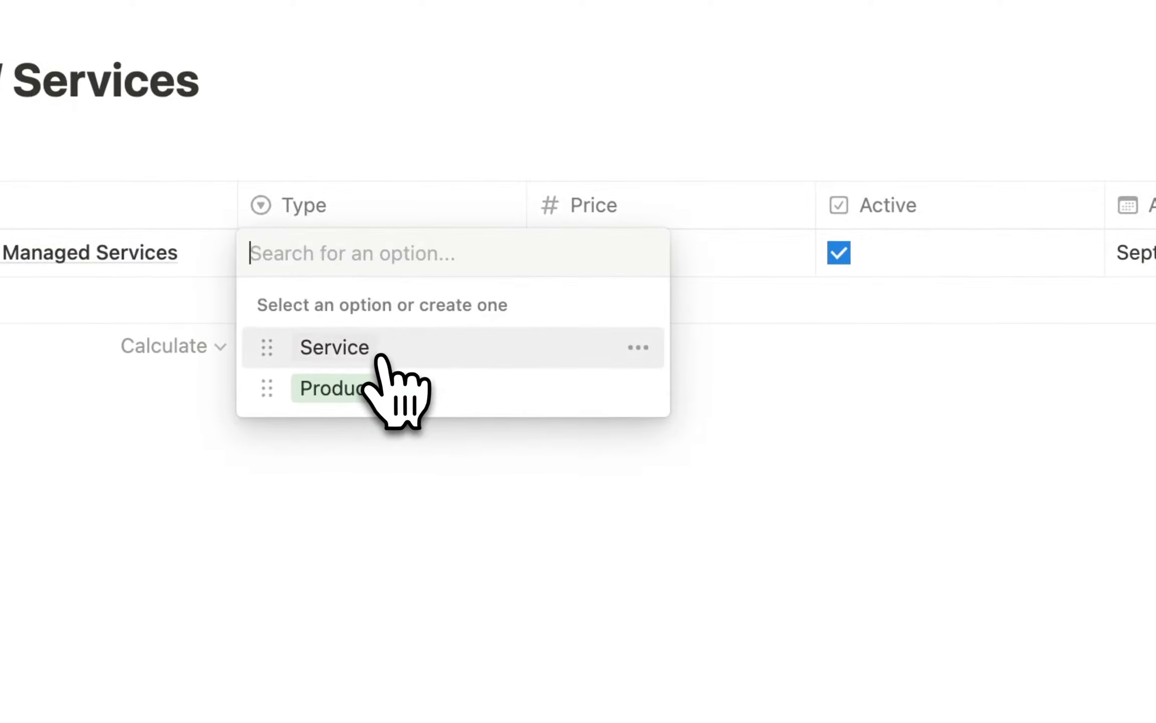
{"action": "left_click", "coordinate": [342, 354]}
{"action": "left_click", "coordinate": [636, 258]}
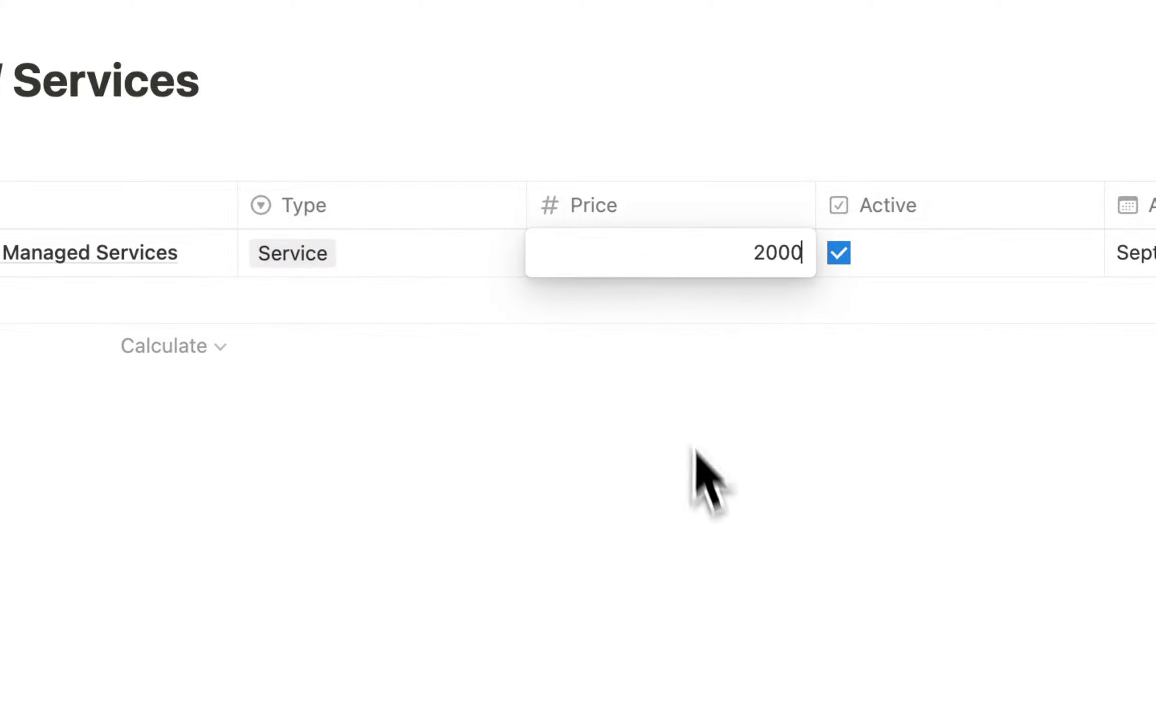
{"action": "key", "text": "Return"}
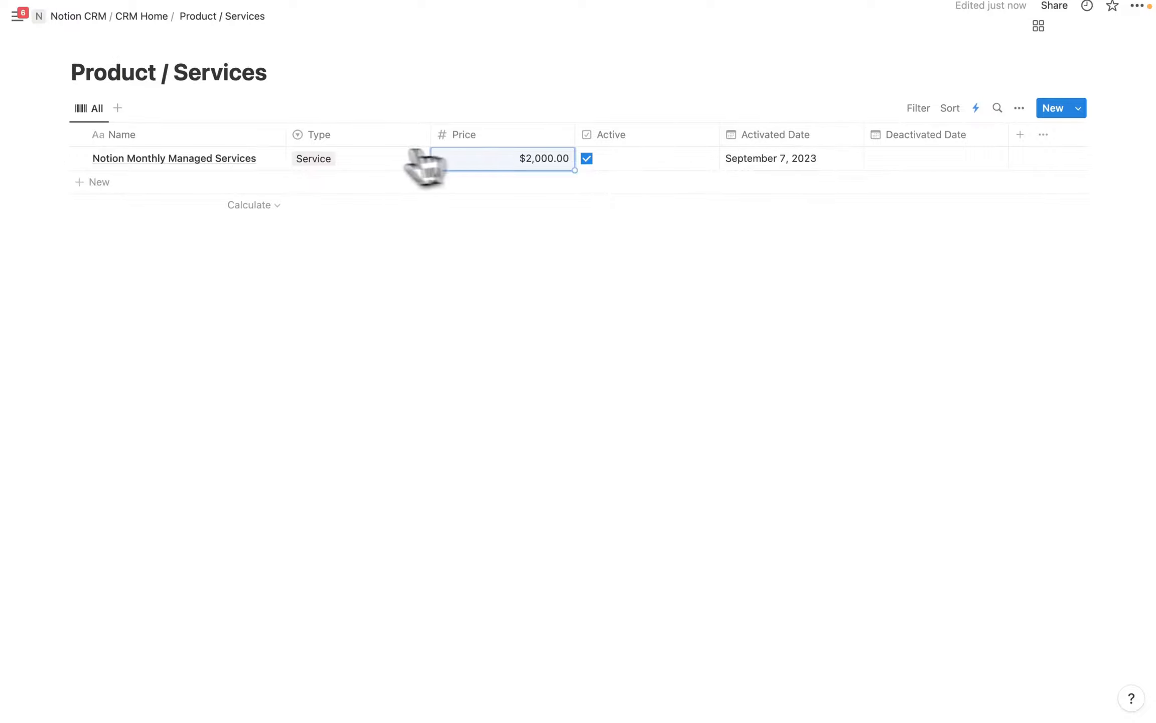
Add row 'OptiOpp CRM' with Type Product and Price $30.00.
{"action": "left_click", "coordinate": [100, 181]}
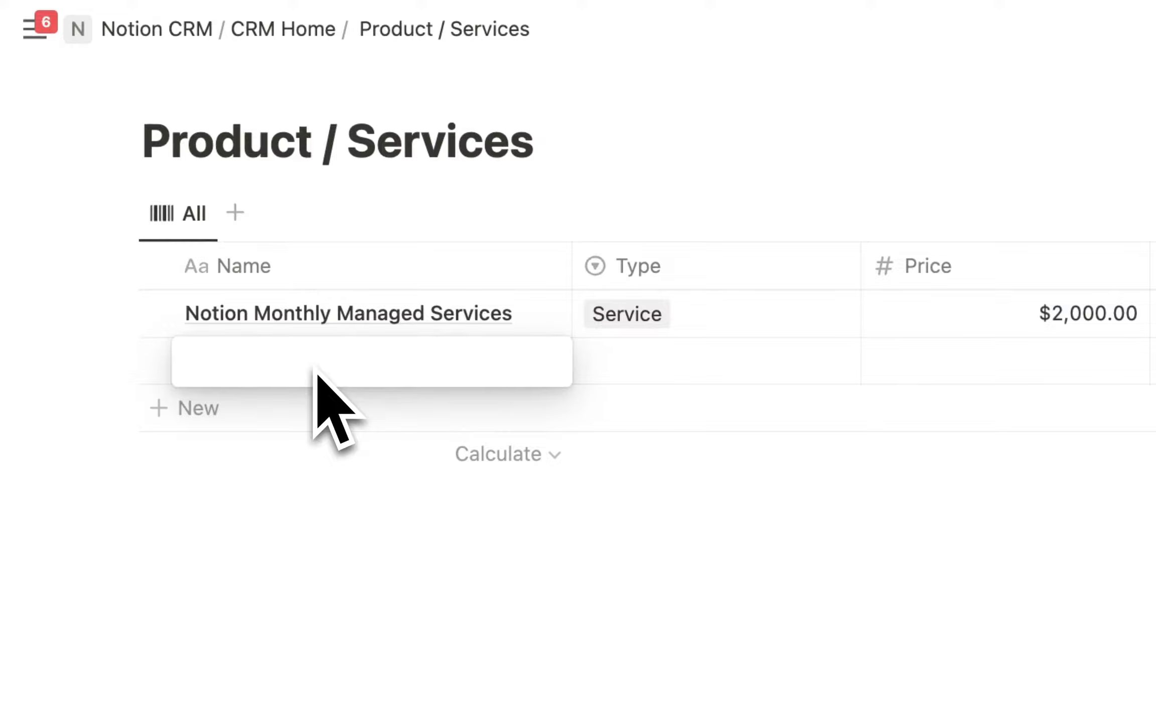
{"action": "type", "text": "O"}
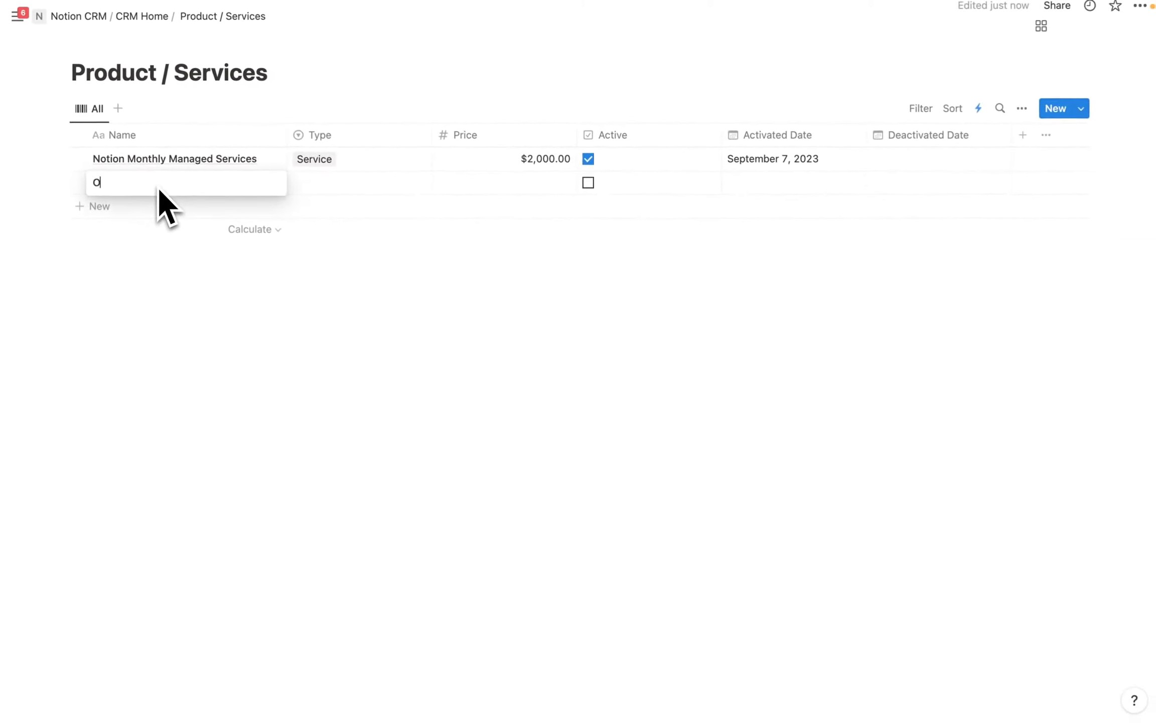
{"action": "type", "text": "ptiOpp CRM"}
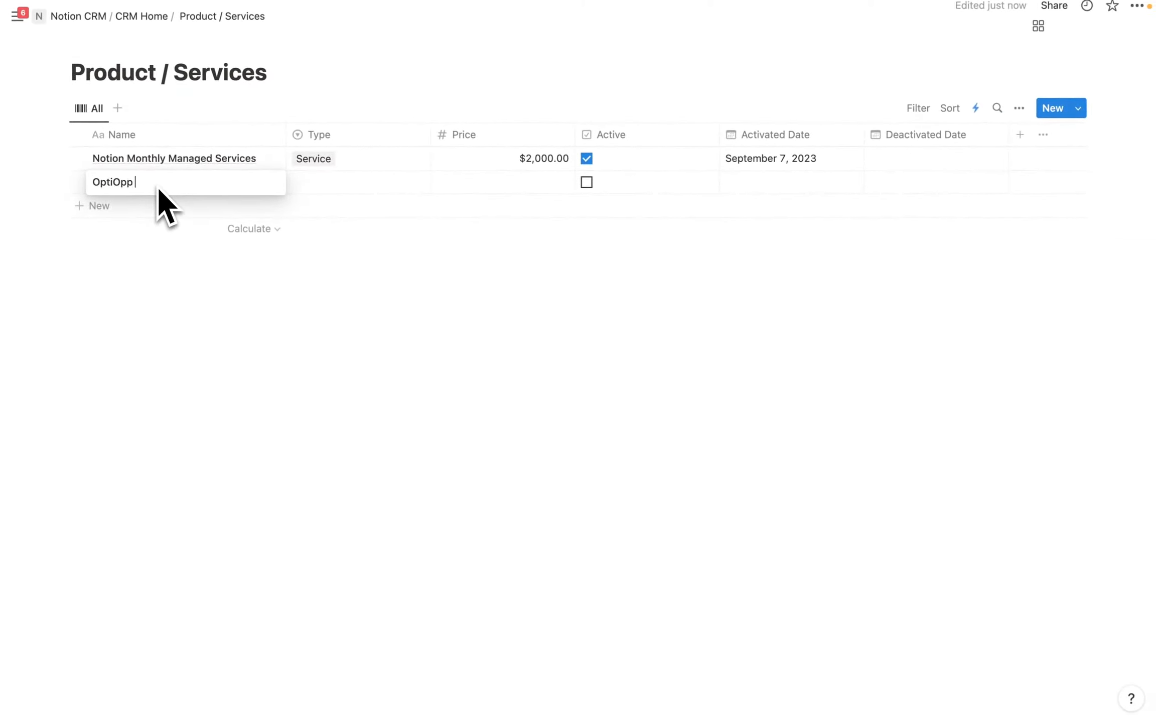
{"action": "key", "text": "Escape"}
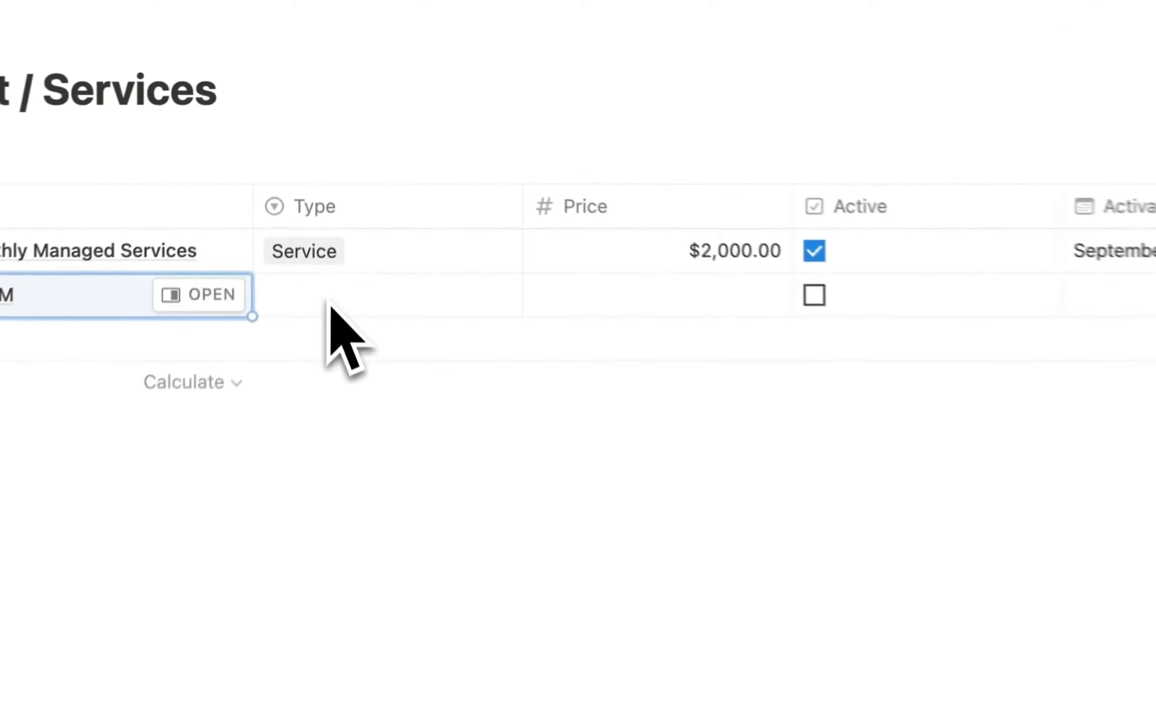
{"action": "left_click", "coordinate": [332, 184]}
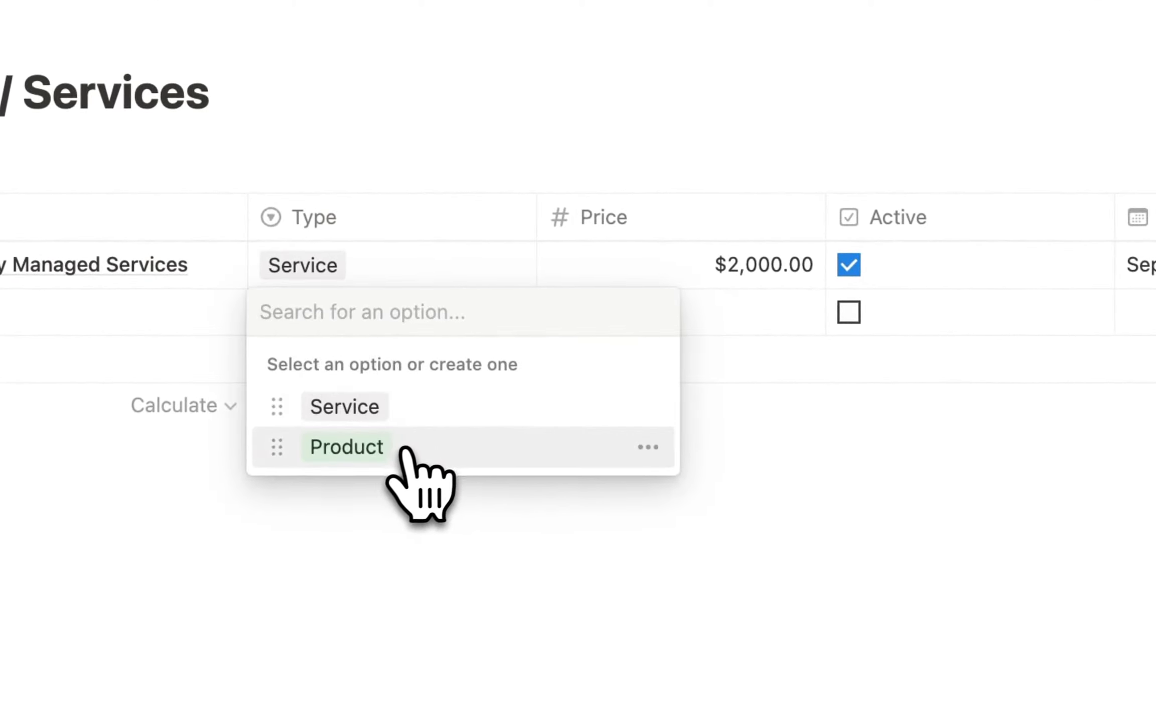
{"action": "left_click", "coordinate": [347, 447]}
{"action": "left_click", "coordinate": [713, 317]}
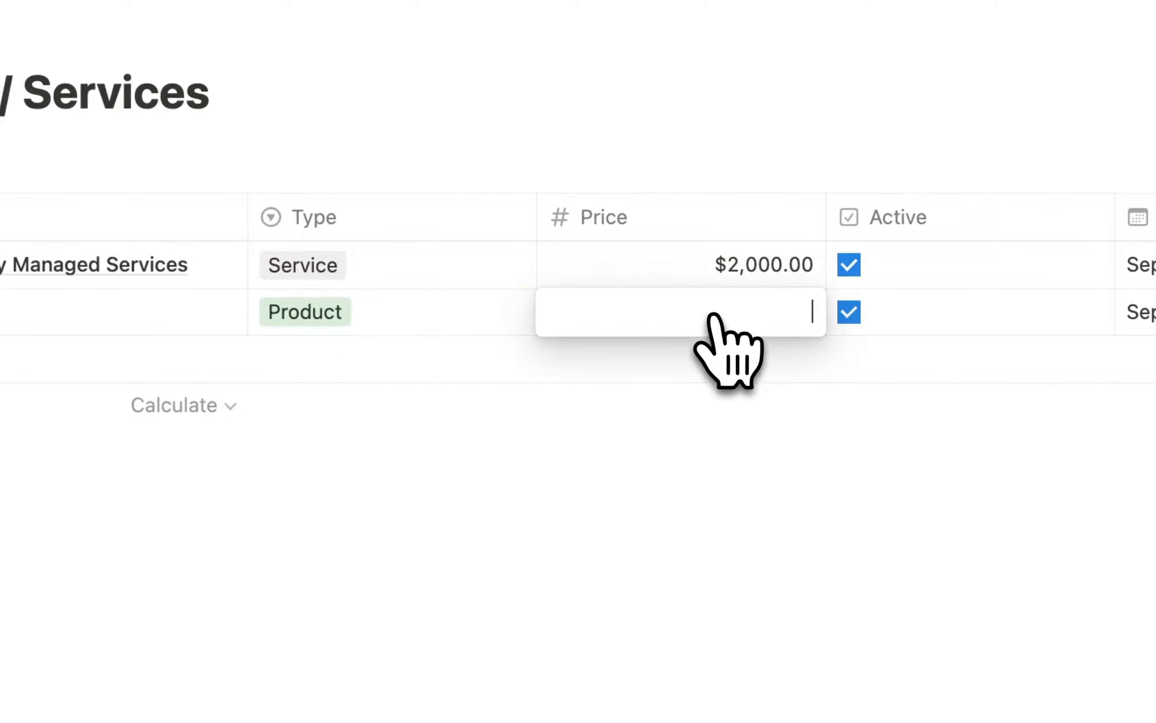
{"action": "type", "text": "30"}
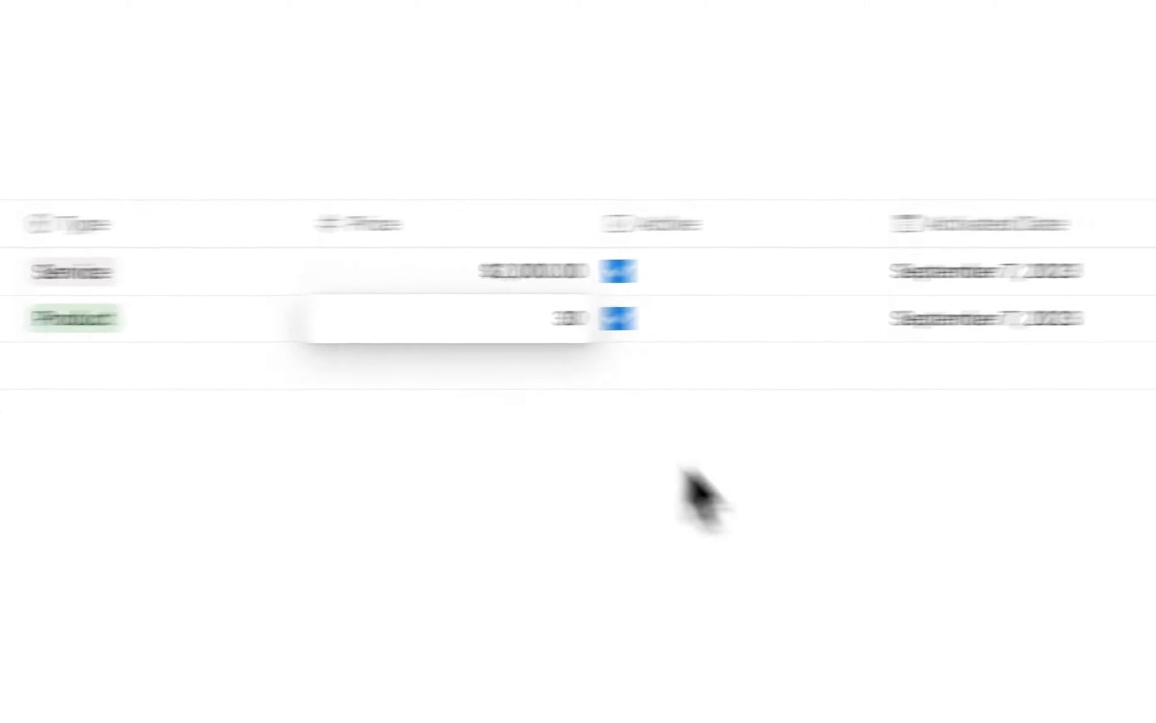
{"action": "key", "text": "Return"}
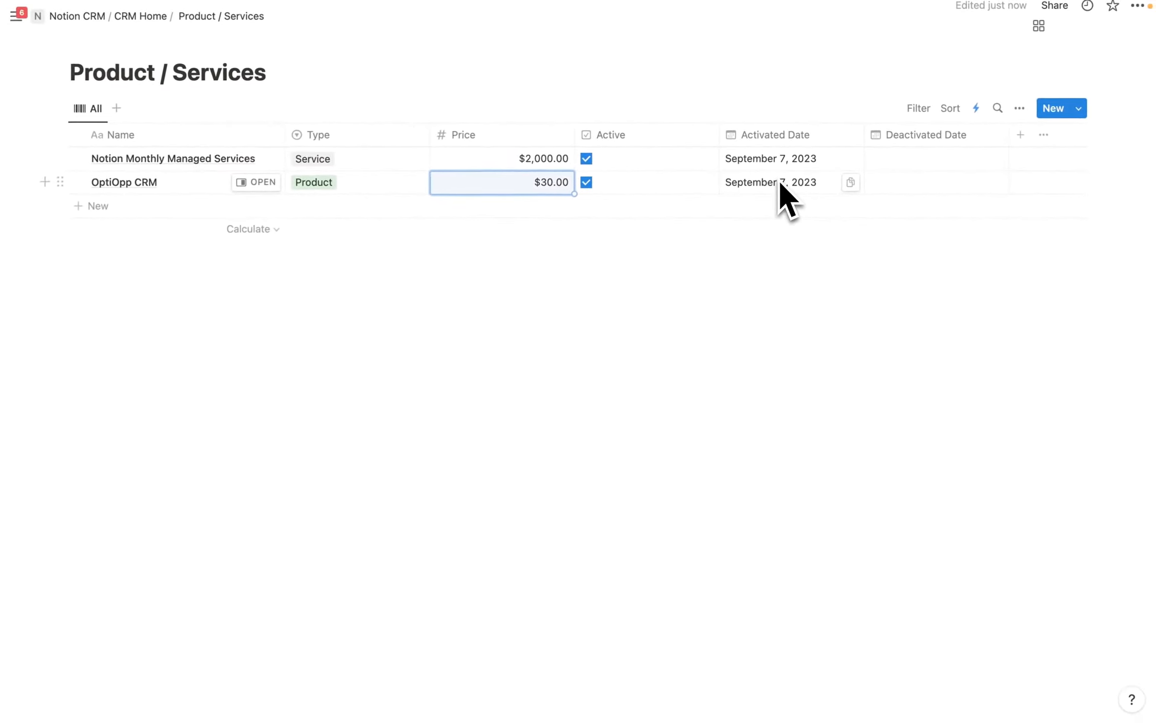
{"action": "left_click", "coordinate": [1023, 136]}
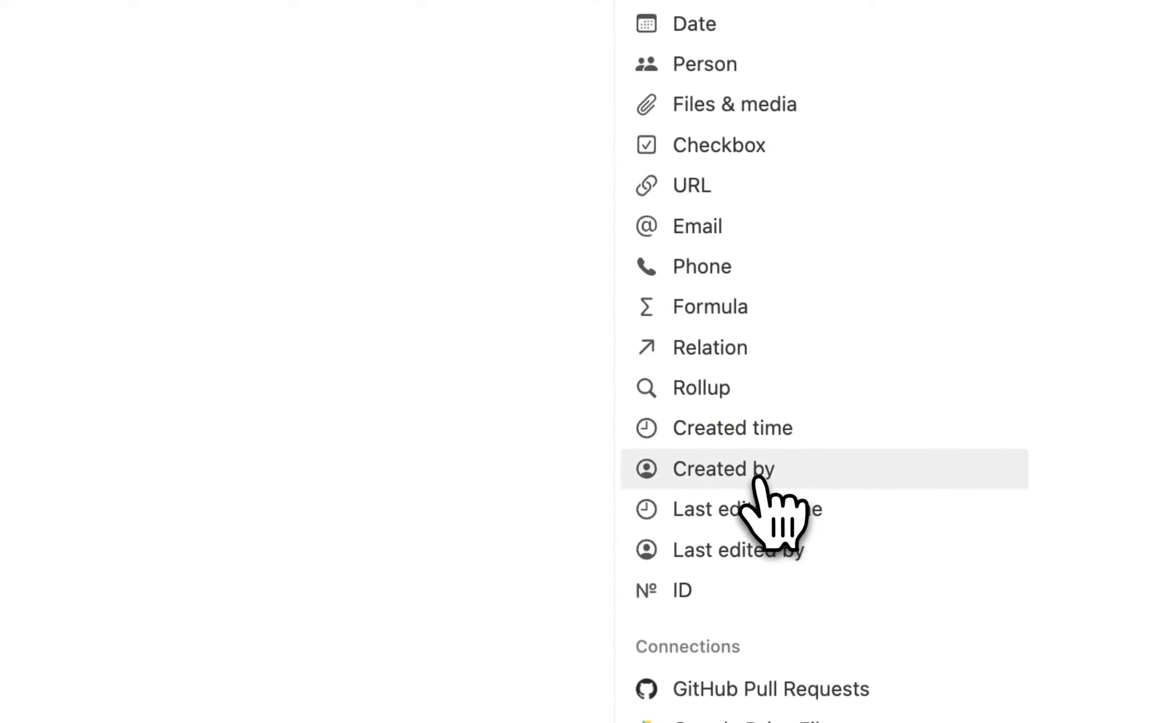
Add Created time, Created by, Last edited time and Last edited by columns to the table.
{"action": "left_click", "coordinate": [748, 439]}
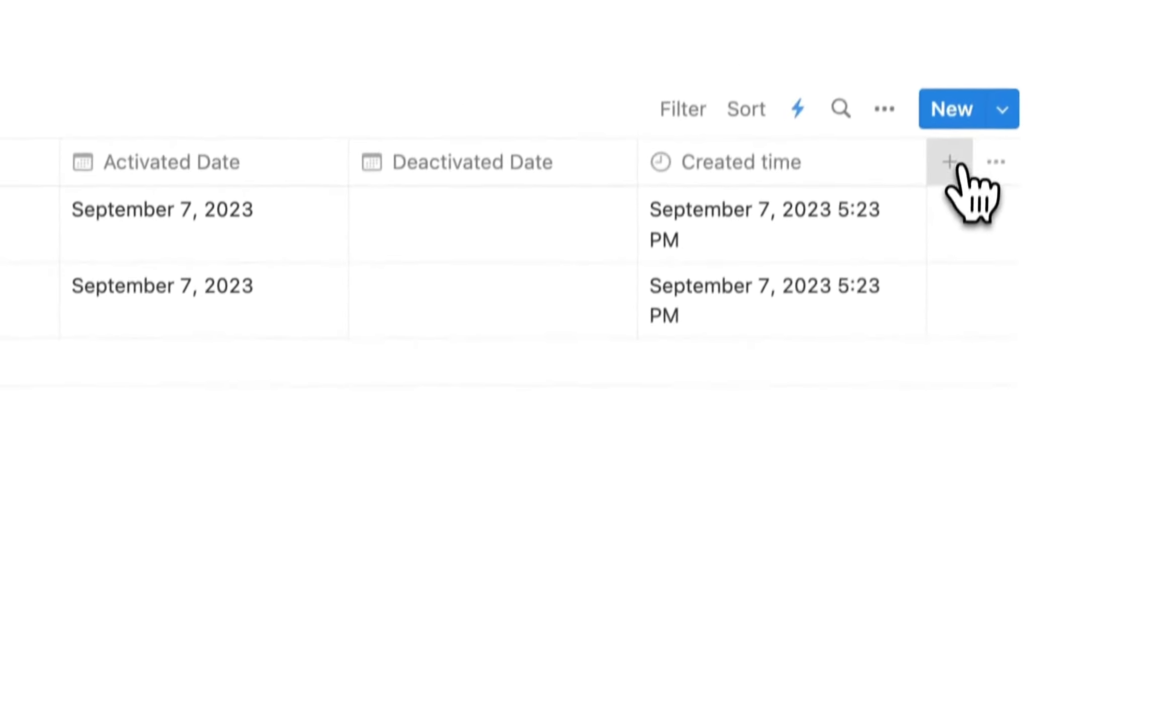
{"action": "left_click", "coordinate": [956, 166]}
{"action": "left_click", "coordinate": [769, 526]}
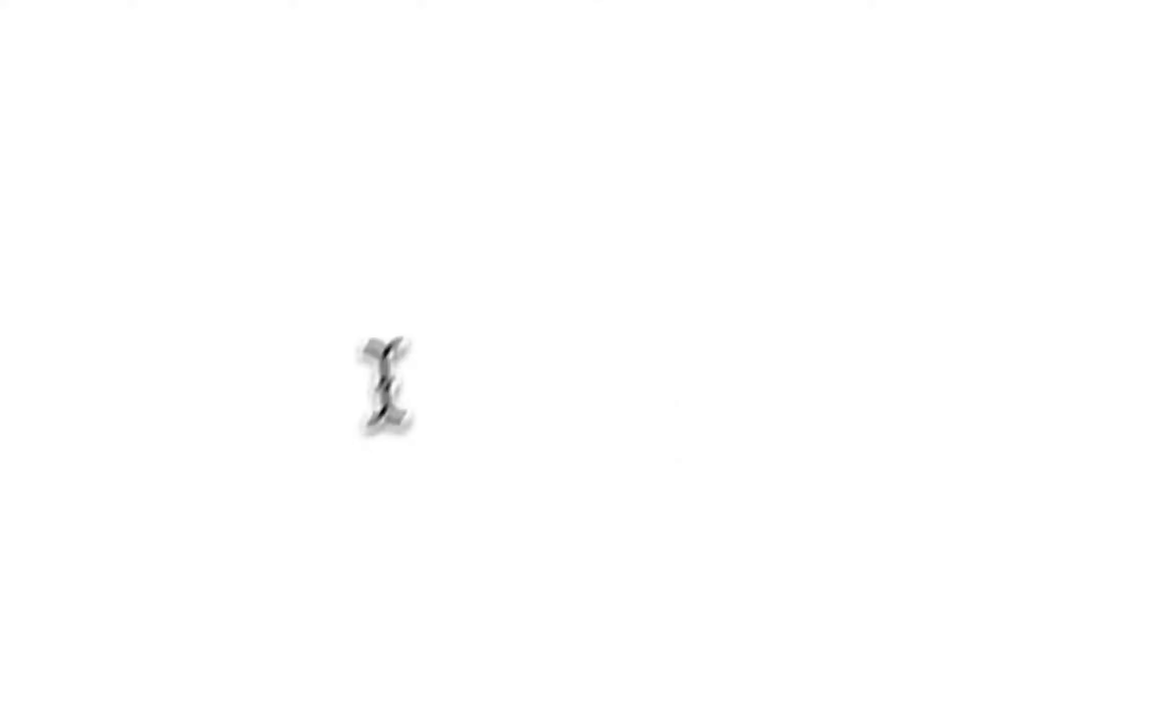
{"action": "left_click", "coordinate": [974, 73]}
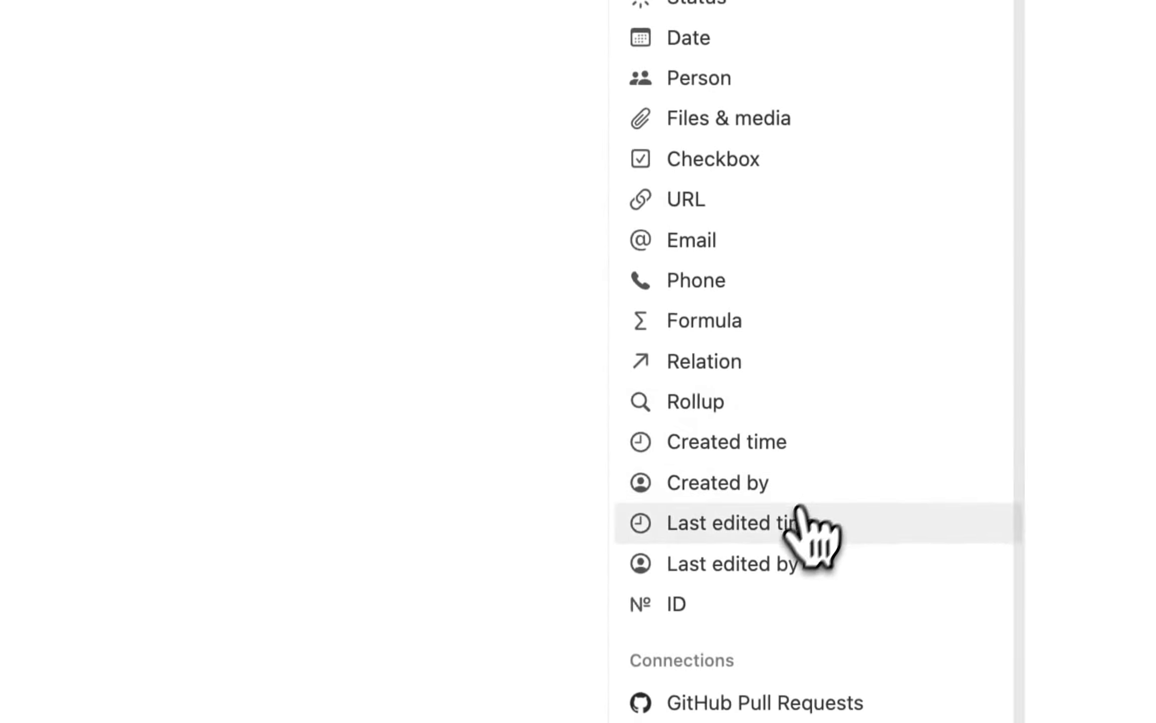
{"action": "left_click", "coordinate": [798, 507]}
{"action": "left_click", "coordinate": [951, 125]}
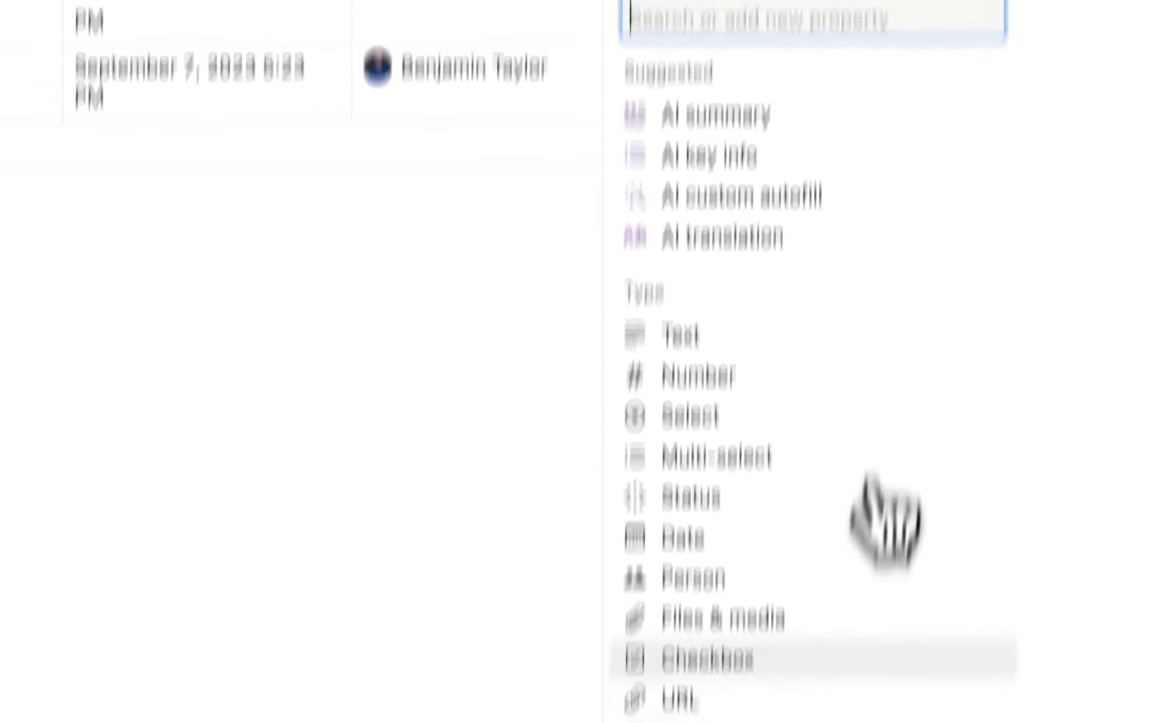
{"action": "left_click", "coordinate": [743, 613]}
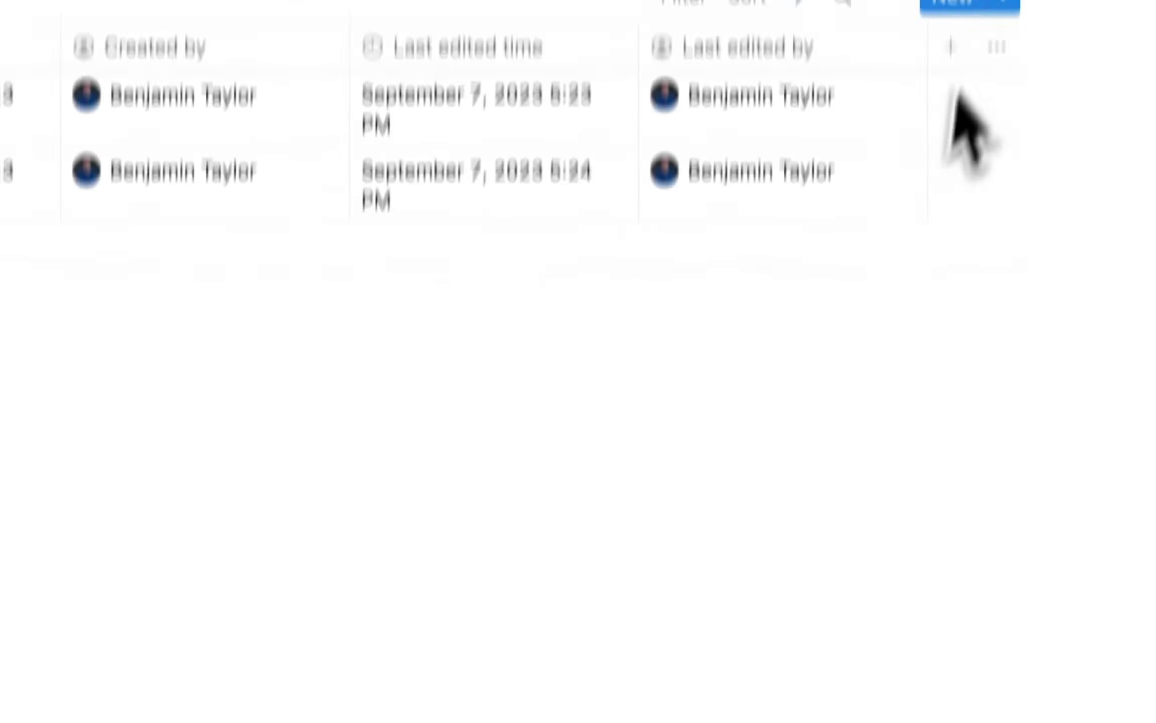
{"action": "left_click", "coordinate": [950, 48]}
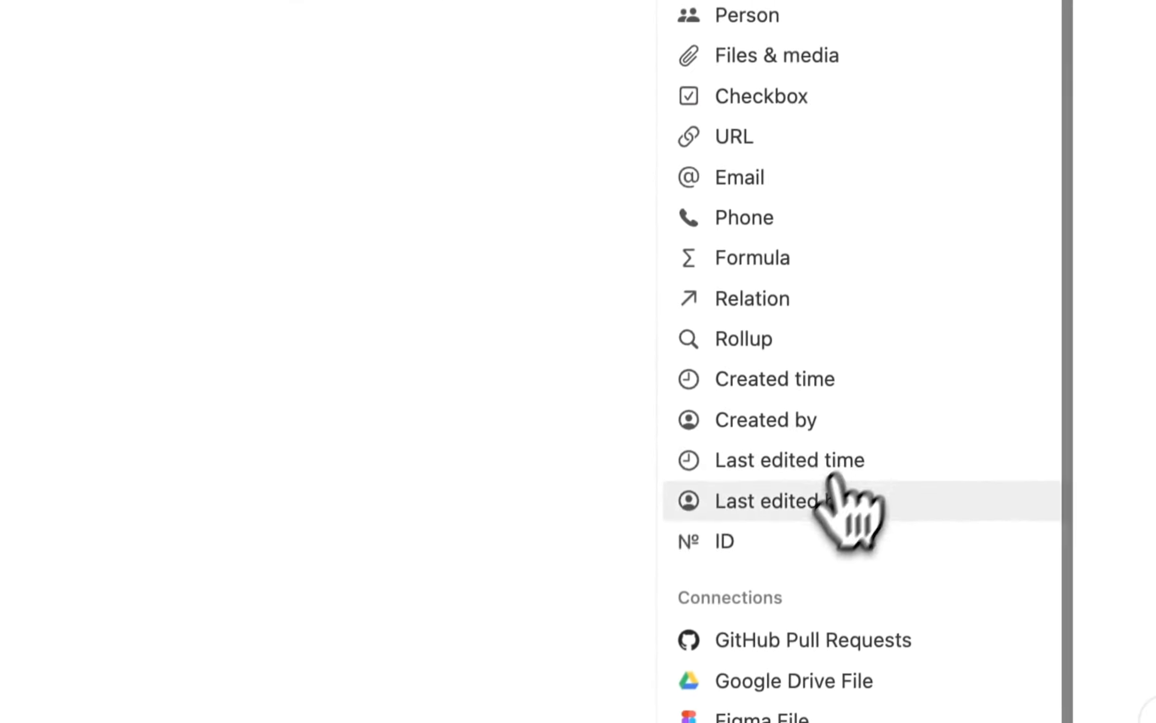
{"action": "left_click", "coordinate": [833, 497]}
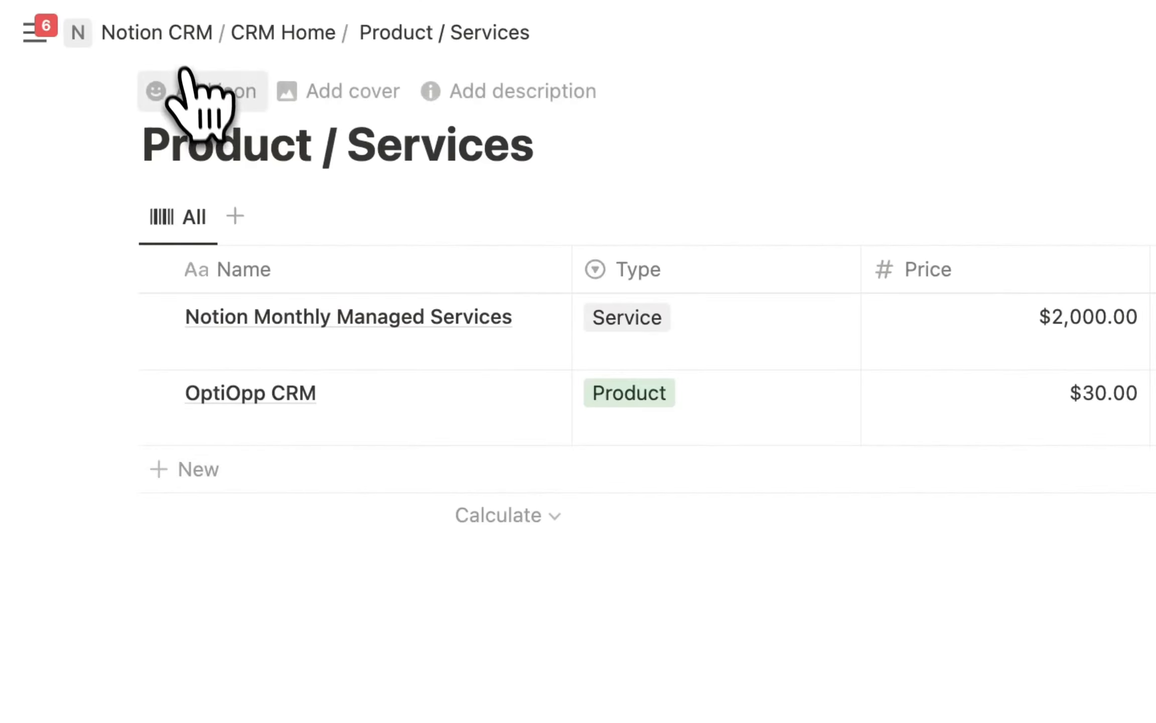
Set the barcode icon from the Icons set beside the Product / Services title.
{"action": "left_click", "coordinate": [208, 95]}
{"action": "left_click", "coordinate": [169, 143]}
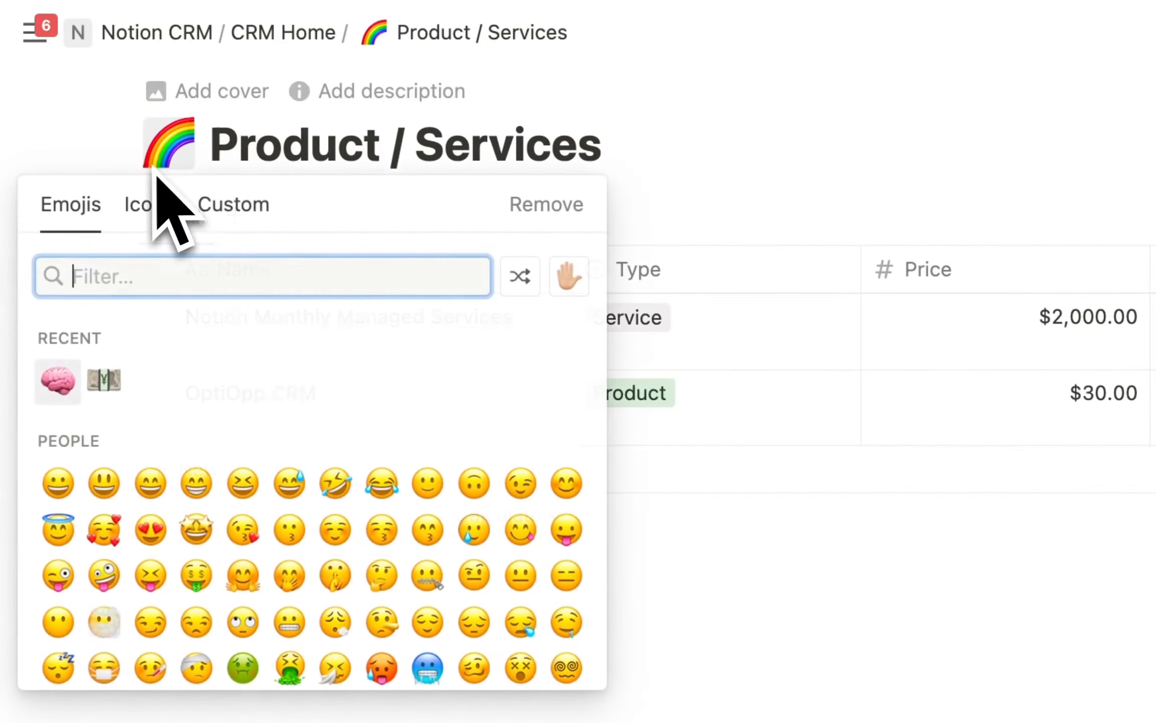
{"action": "left_click", "coordinate": [151, 206]}
{"action": "left_click", "coordinate": [52, 380]}
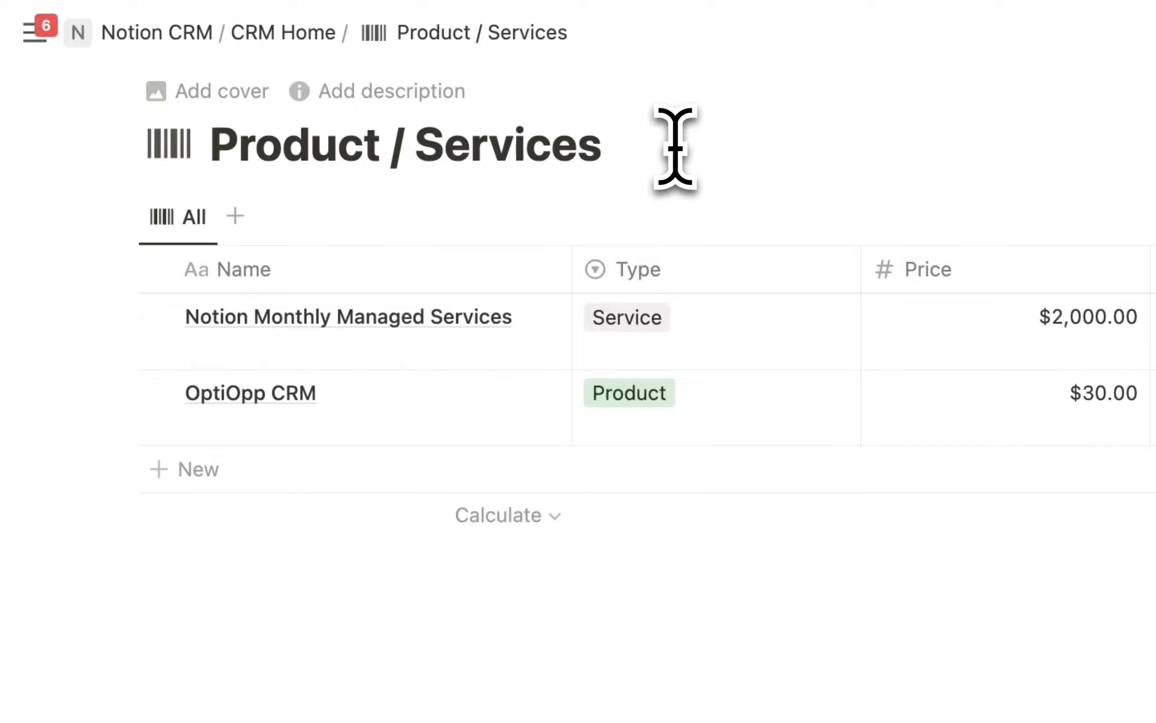
Return to CRM Home and create a sub-page titled 'Deal Line Items' via /page.
{"action": "left_click", "coordinate": [290, 38]}
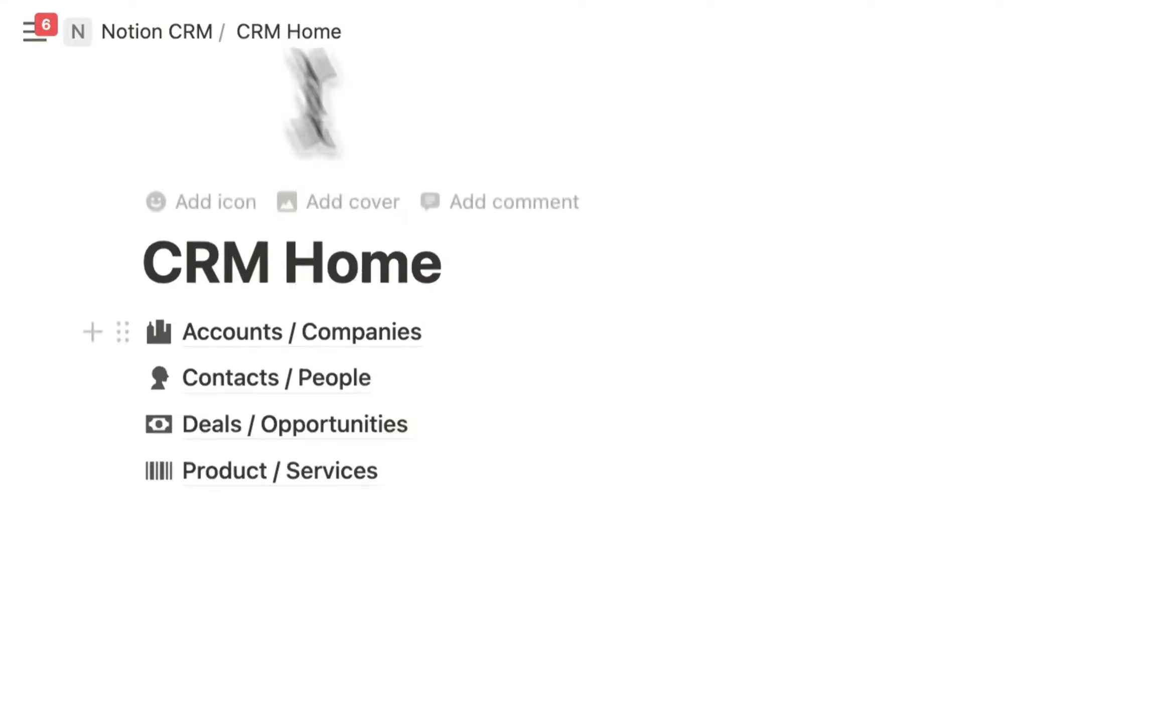
{"action": "scroll", "coordinate": [321, 251], "scroll_direction": "down", "scroll_amount": 5}
{"action": "left_click", "coordinate": [174, 316]}
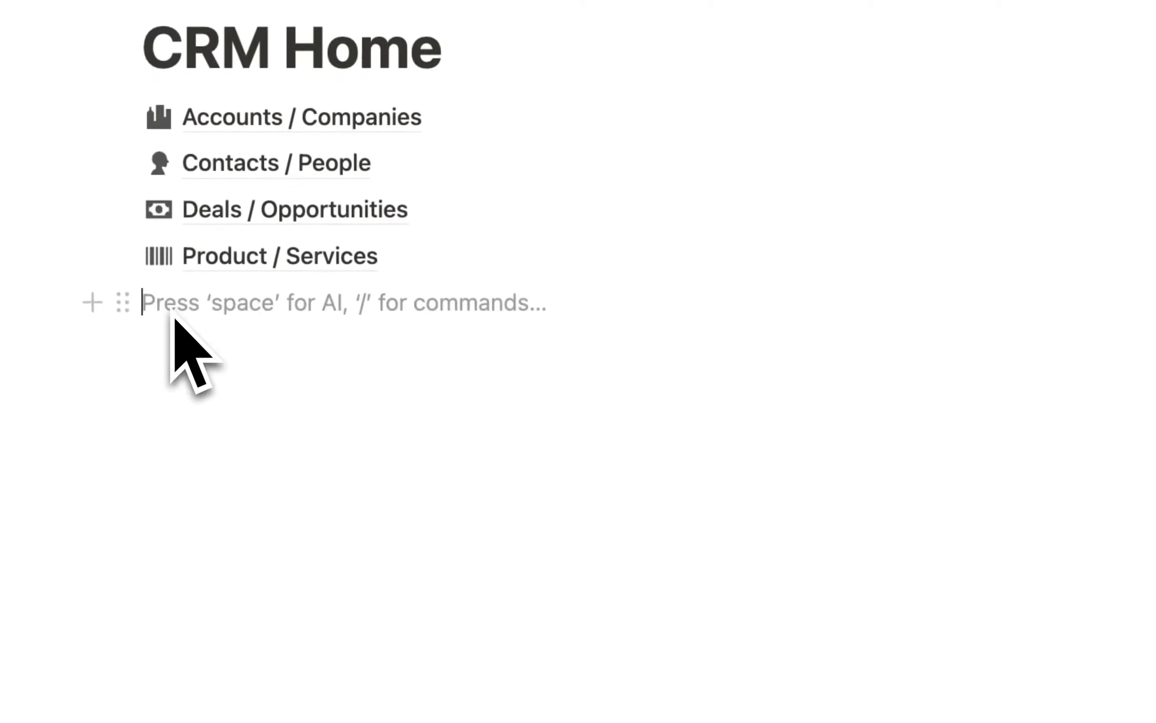
{"action": "type", "text": "/pag"}
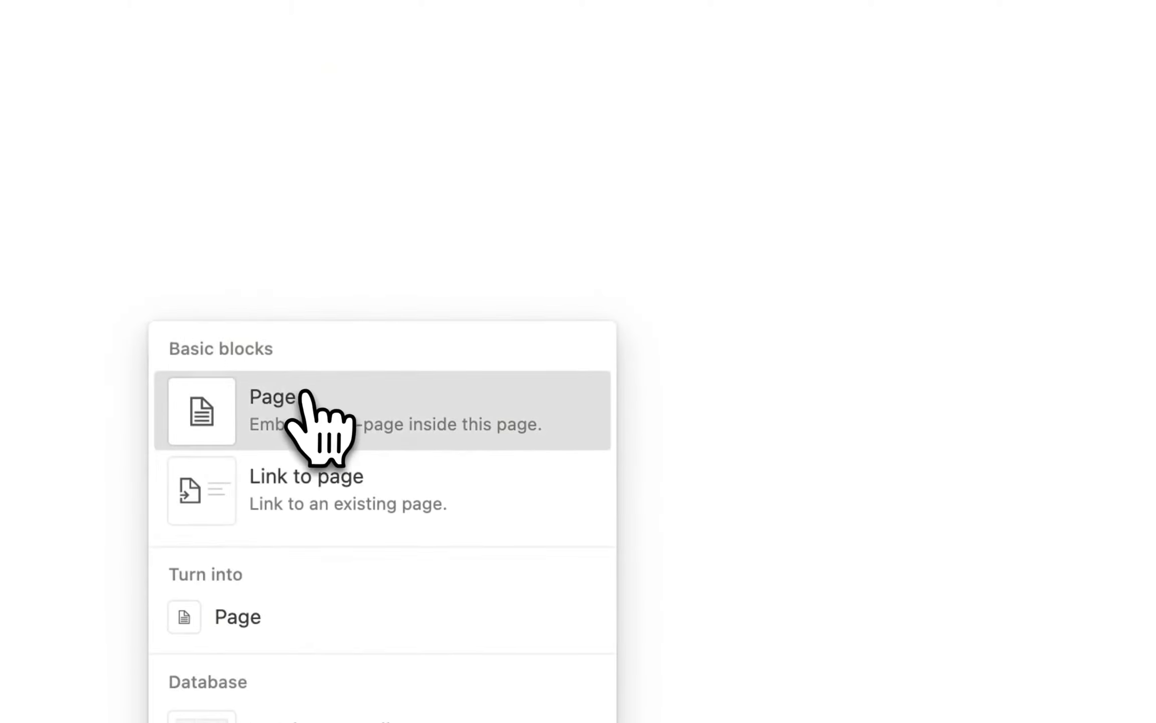
{"action": "left_click", "coordinate": [309, 413]}
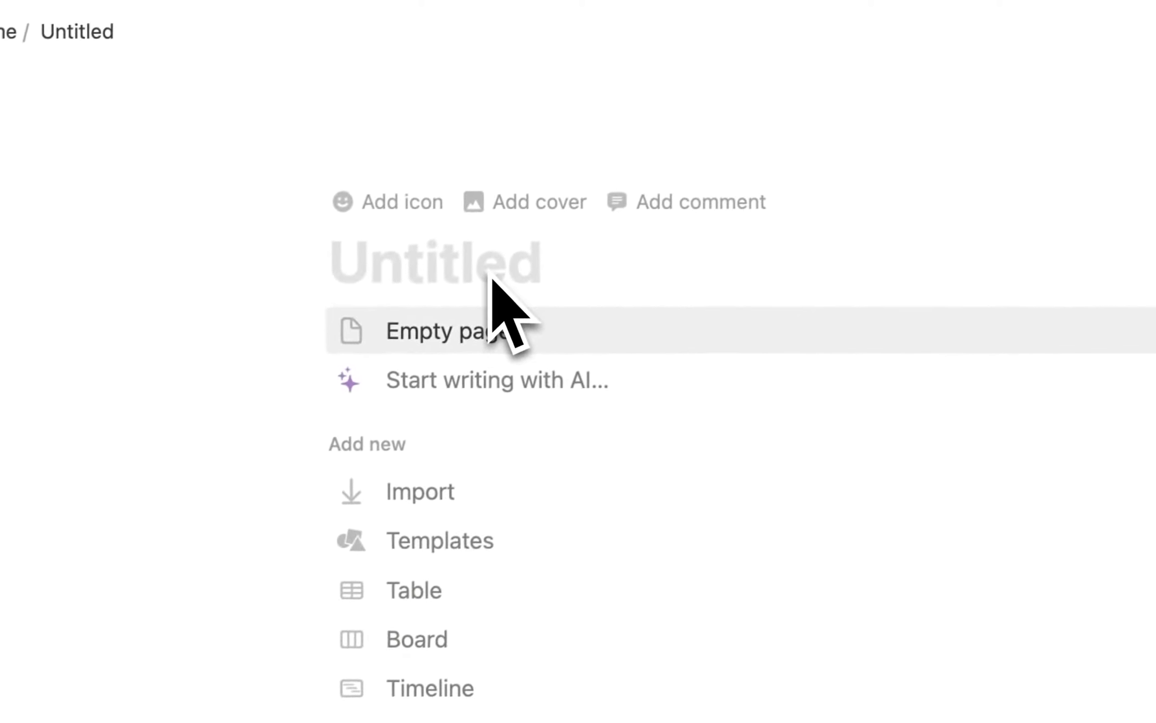
{"action": "type", "text": "Line Items"}
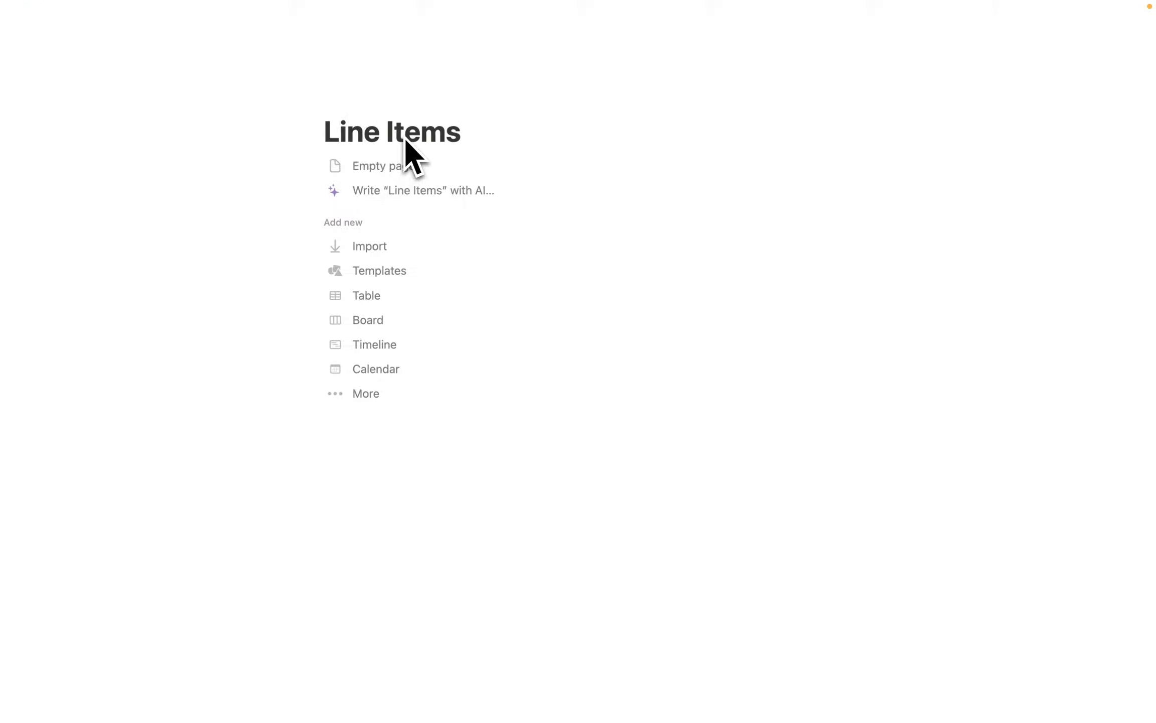
{"action": "left_click", "coordinate": [321, 132]}
{"action": "type", "text": "De"}
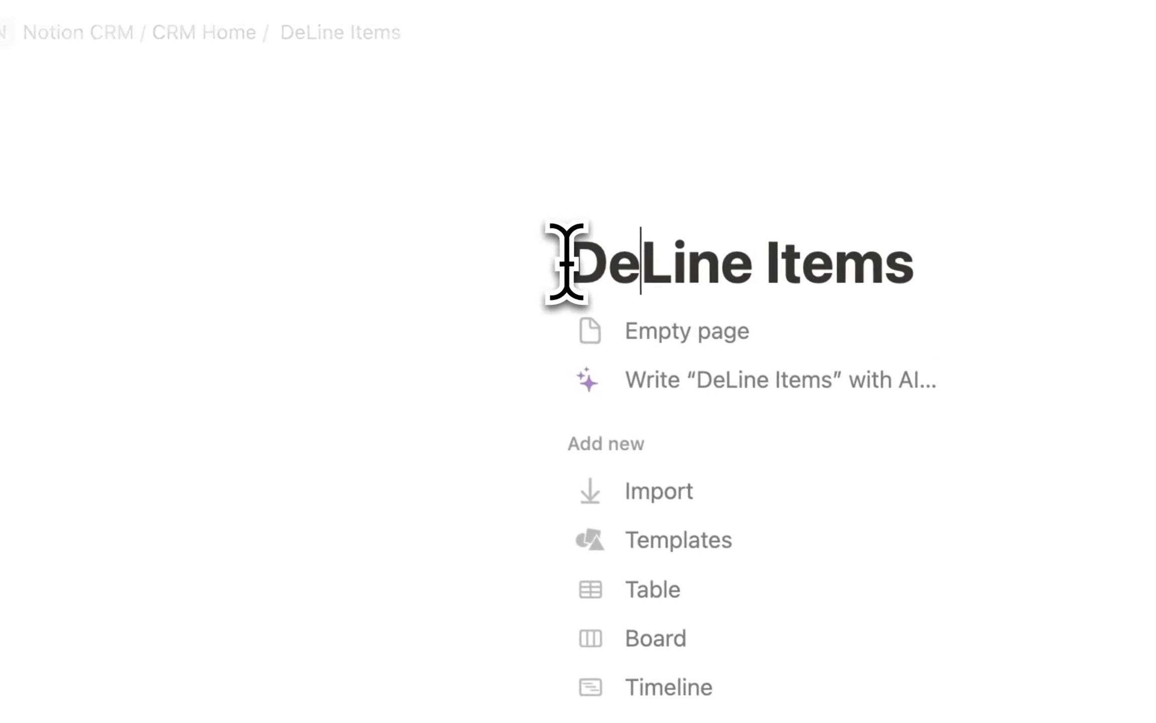
{"action": "type", "text": "al"}
{"action": "key", "text": "BackSpace"}
{"action": "key", "text": "BackSpace"}
{"action": "key", "text": "BackSpace"}
{"action": "key", "text": "BackSpace"}
{"action": "key", "text": "BackSpace"}
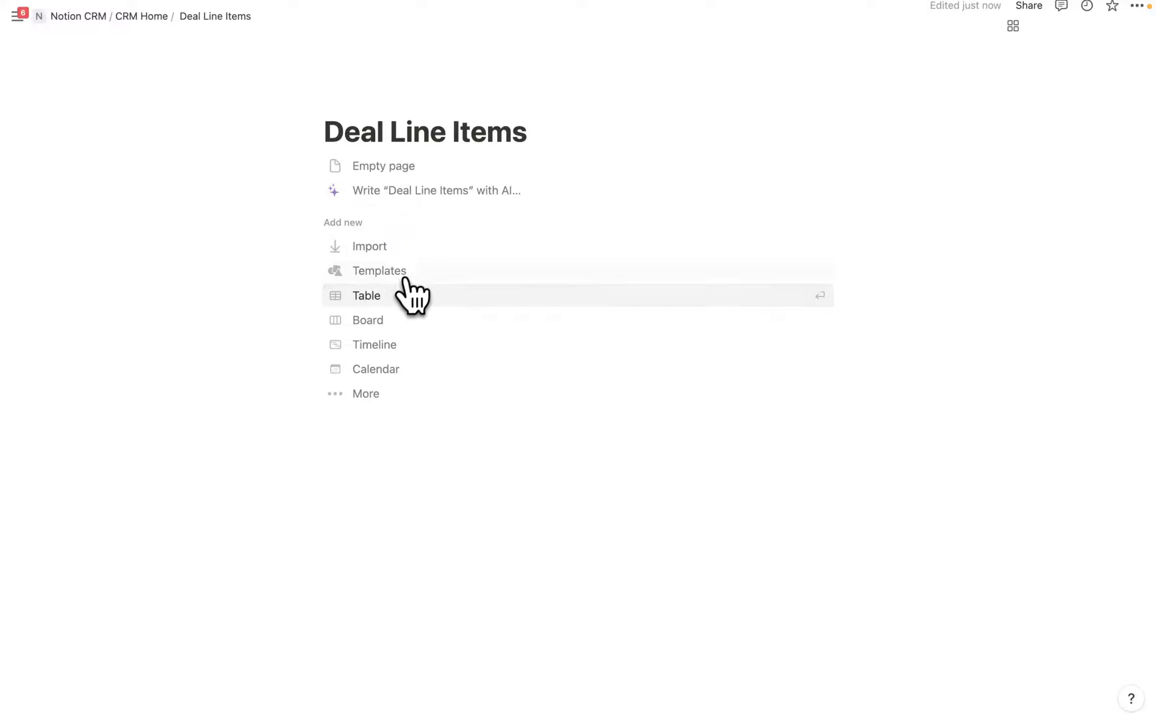
Turn Deal Line Items into a new table database with view named All and a receipt icon.
{"action": "left_click", "coordinate": [367, 296]}
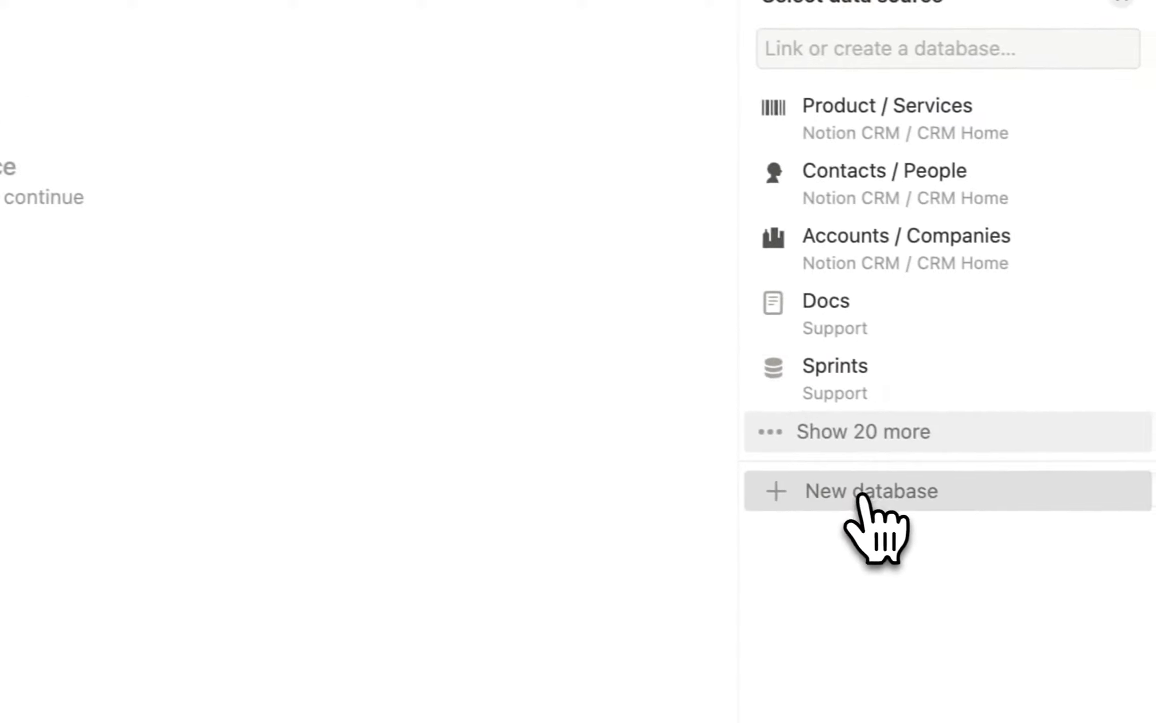
{"action": "left_click", "coordinate": [864, 494]}
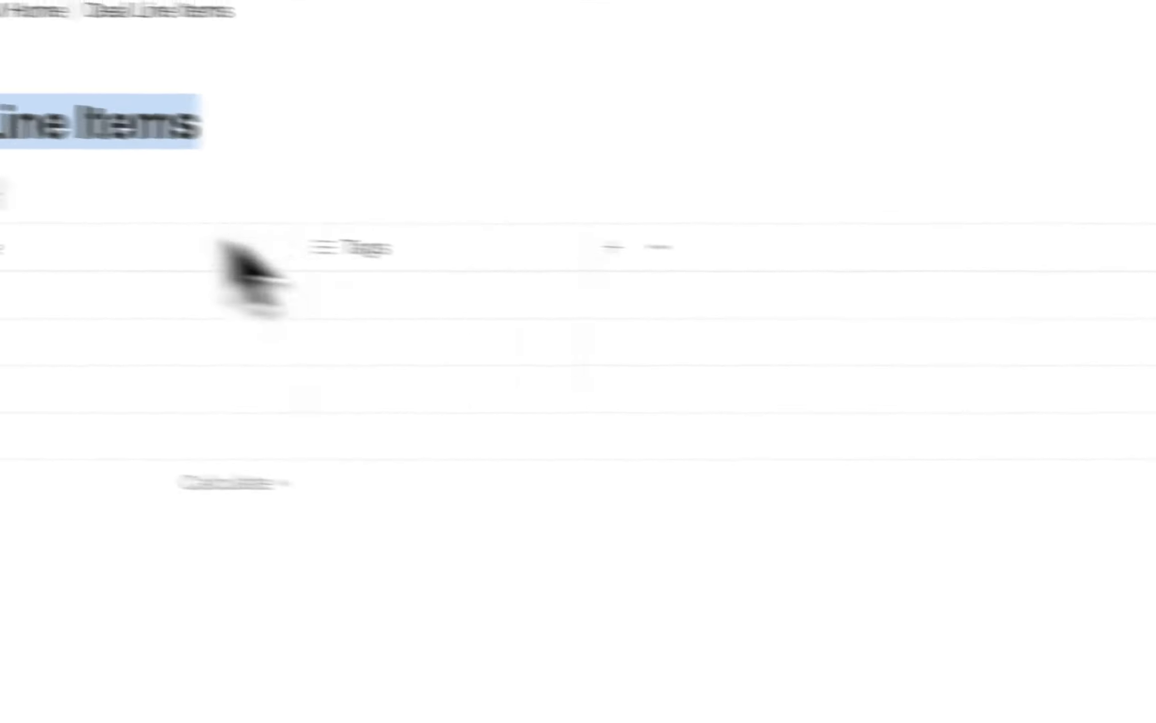
{"action": "left_click", "coordinate": [198, 221]}
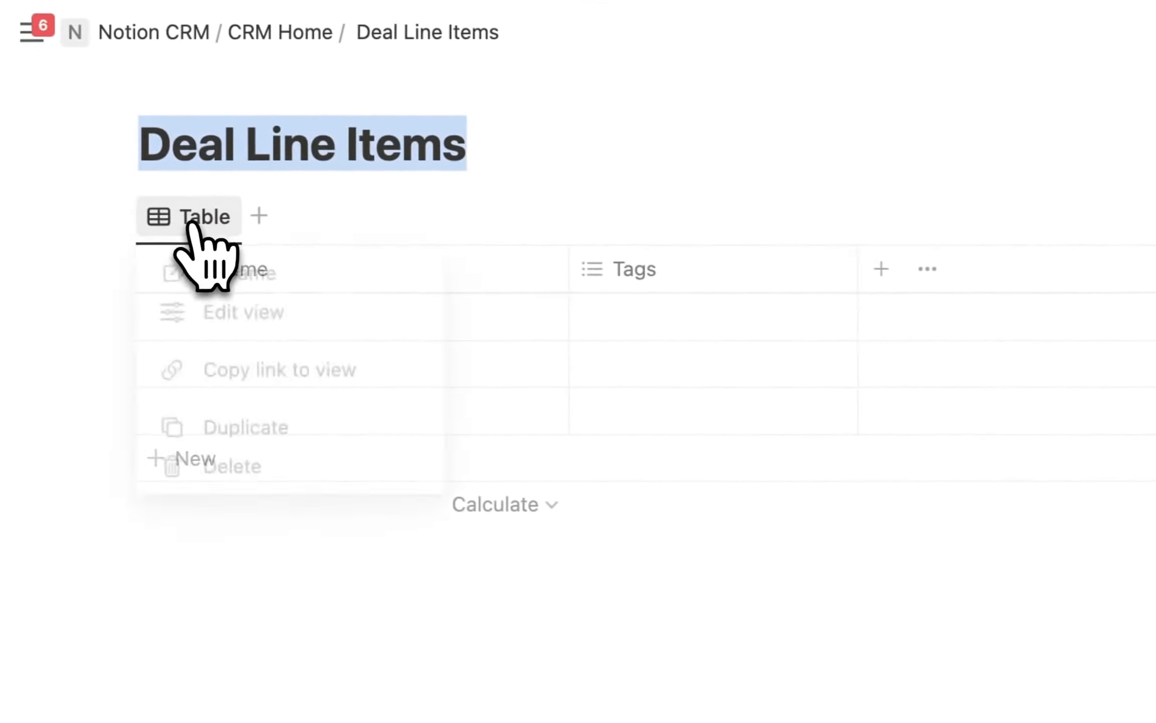
{"action": "left_click", "coordinate": [263, 273]}
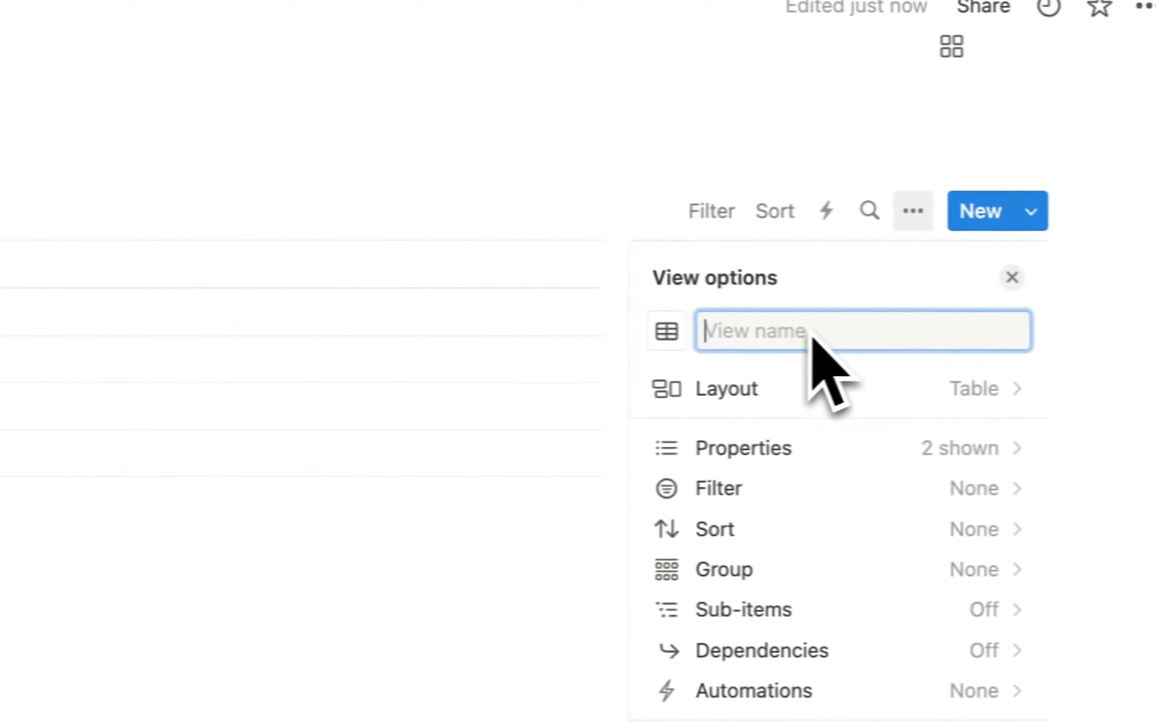
{"action": "type", "text": "All"}
{"action": "left_click", "coordinate": [636, 331]}
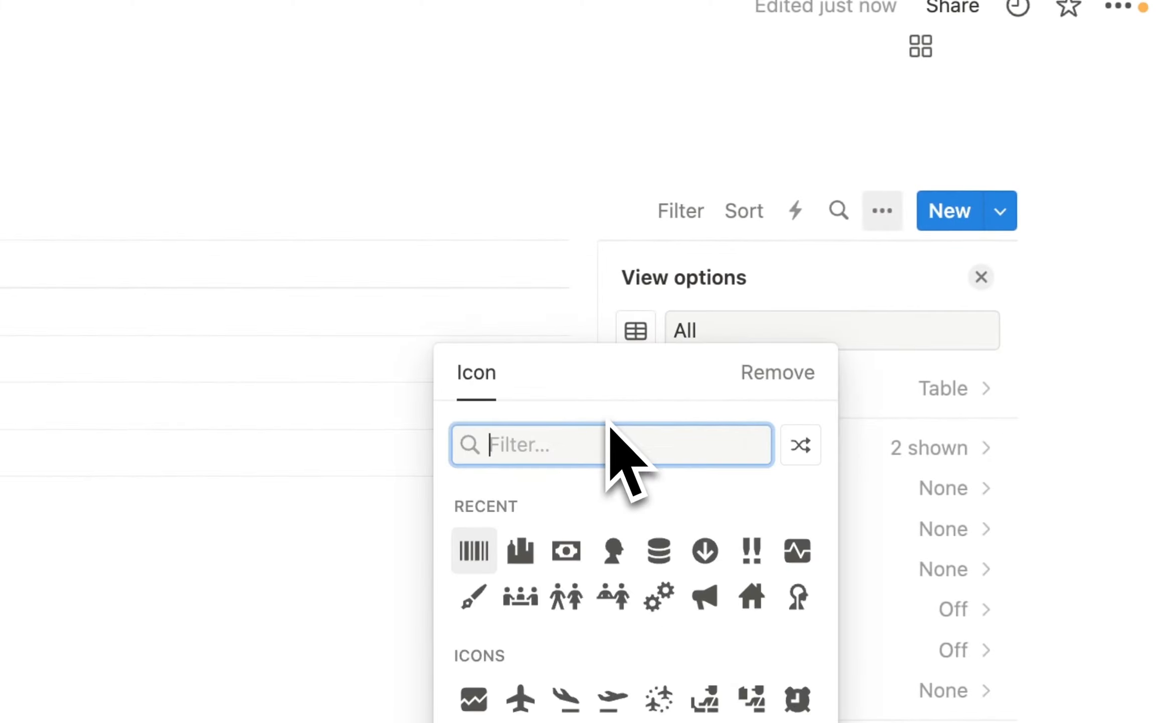
{"action": "type", "text": "rec"}
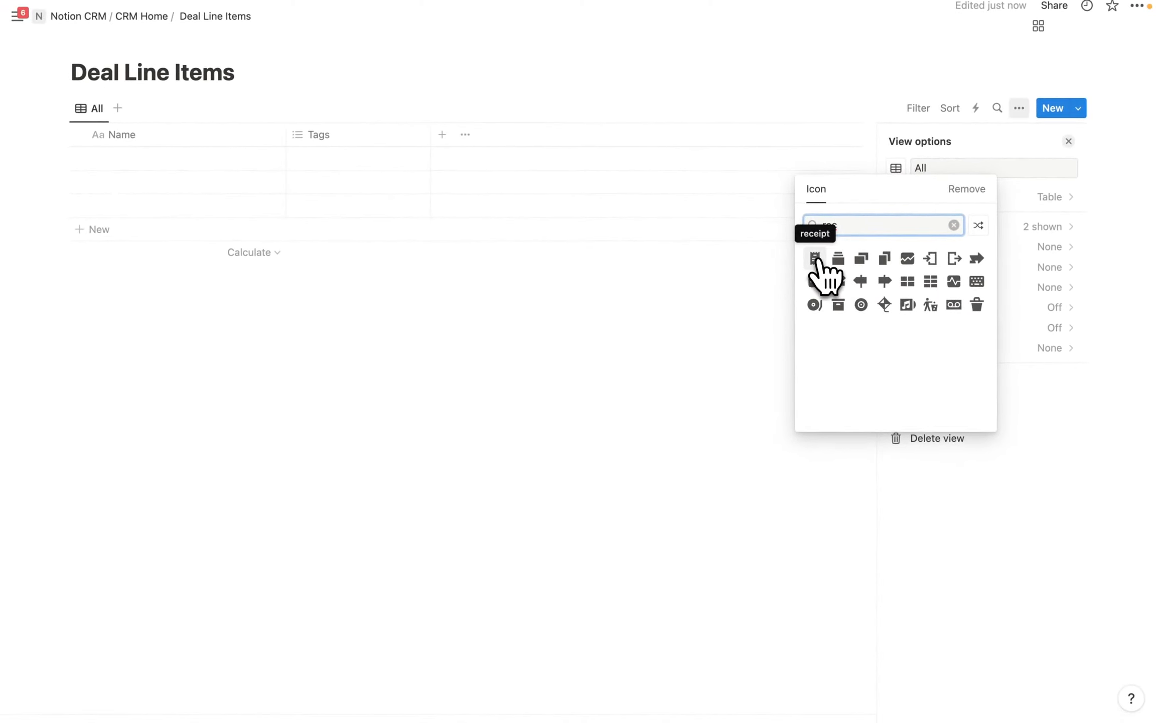
{"action": "left_click", "coordinate": [815, 258]}
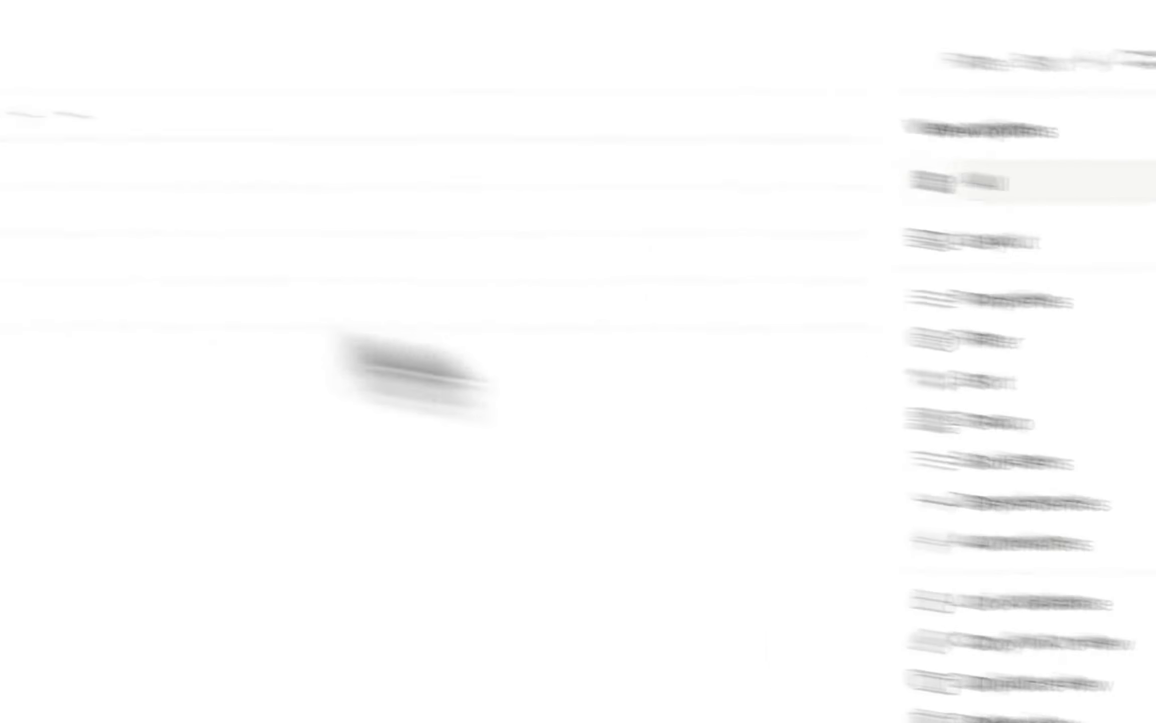
Give the Deal Line Items page a receipt icon.
{"action": "left_click", "coordinate": [68, 83]}
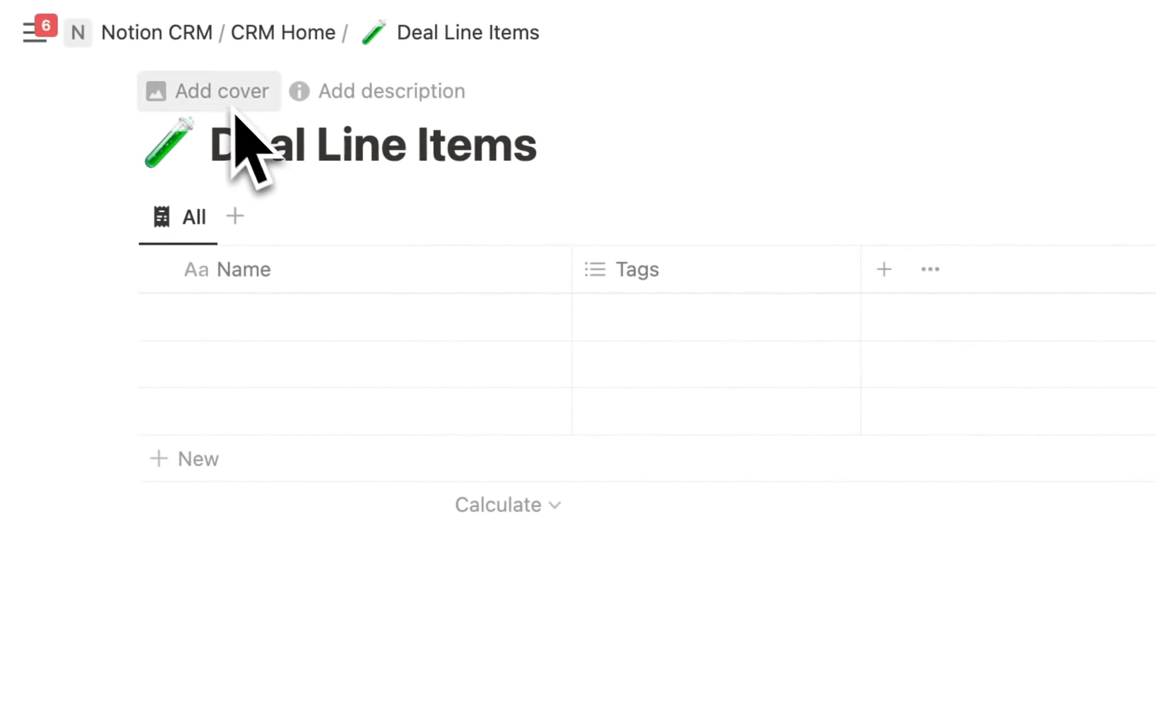
{"action": "left_click", "coordinate": [213, 132]}
{"action": "left_click", "coordinate": [147, 206]}
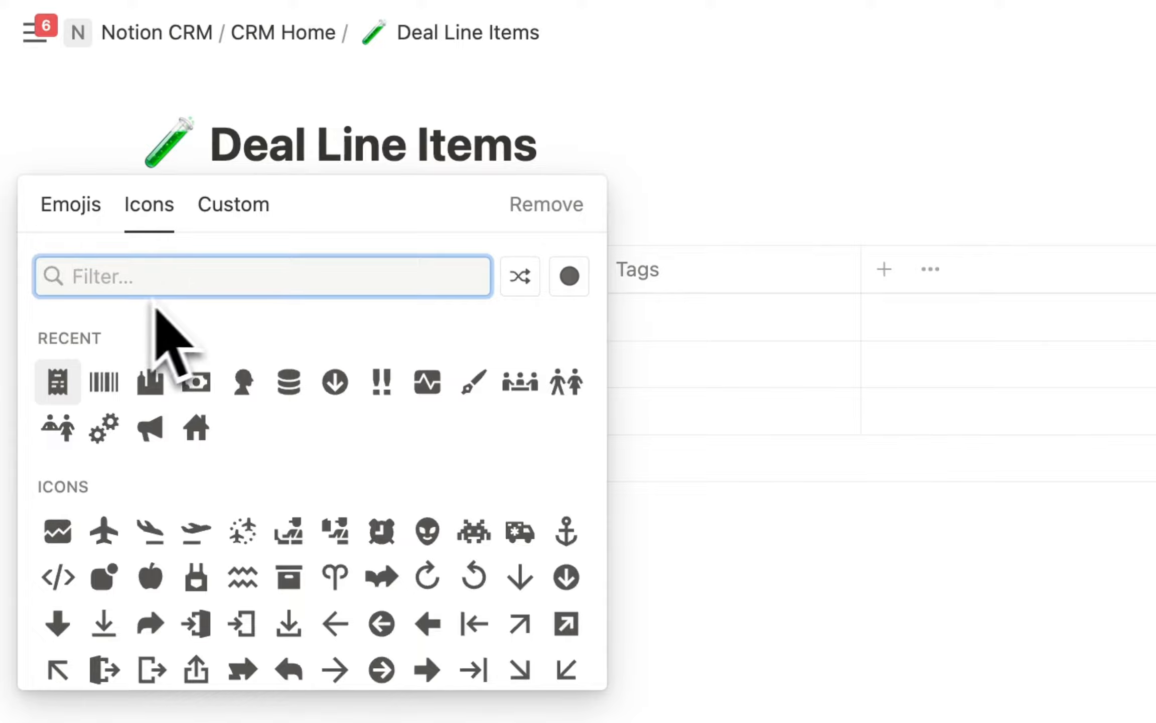
{"action": "left_click", "coordinate": [66, 376]}
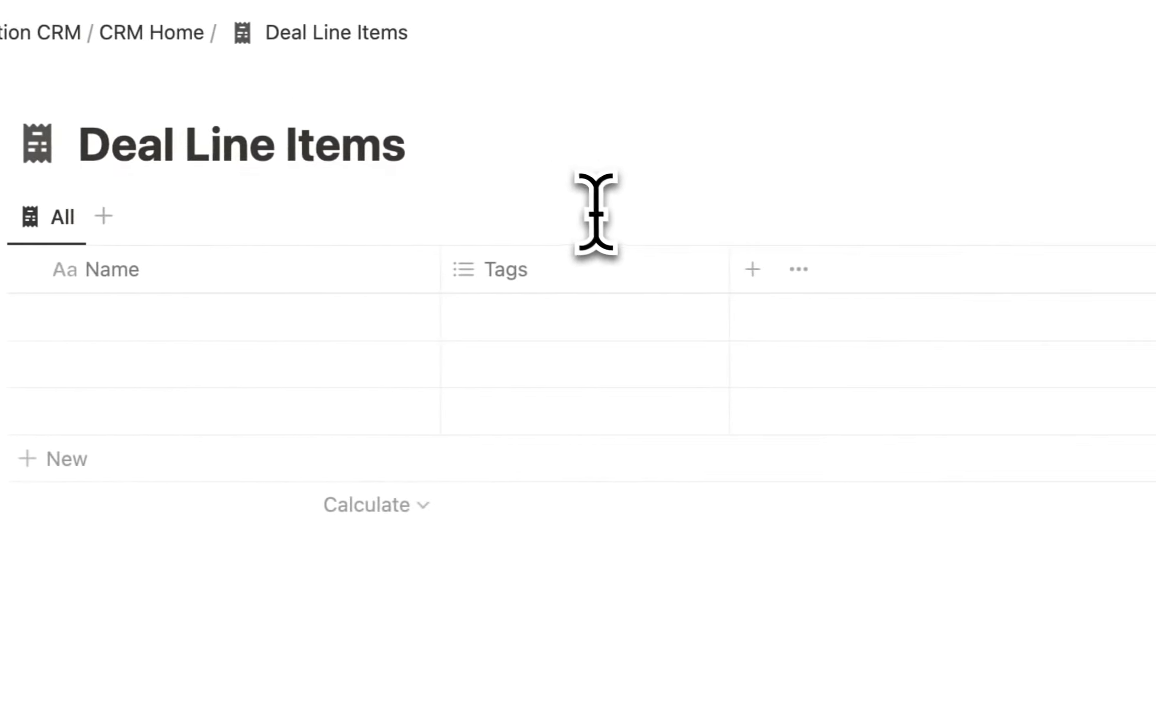
Delete the Tags property from Deal Line Items, leaving Name as the only column.
{"action": "left_click", "coordinate": [557, 281]}
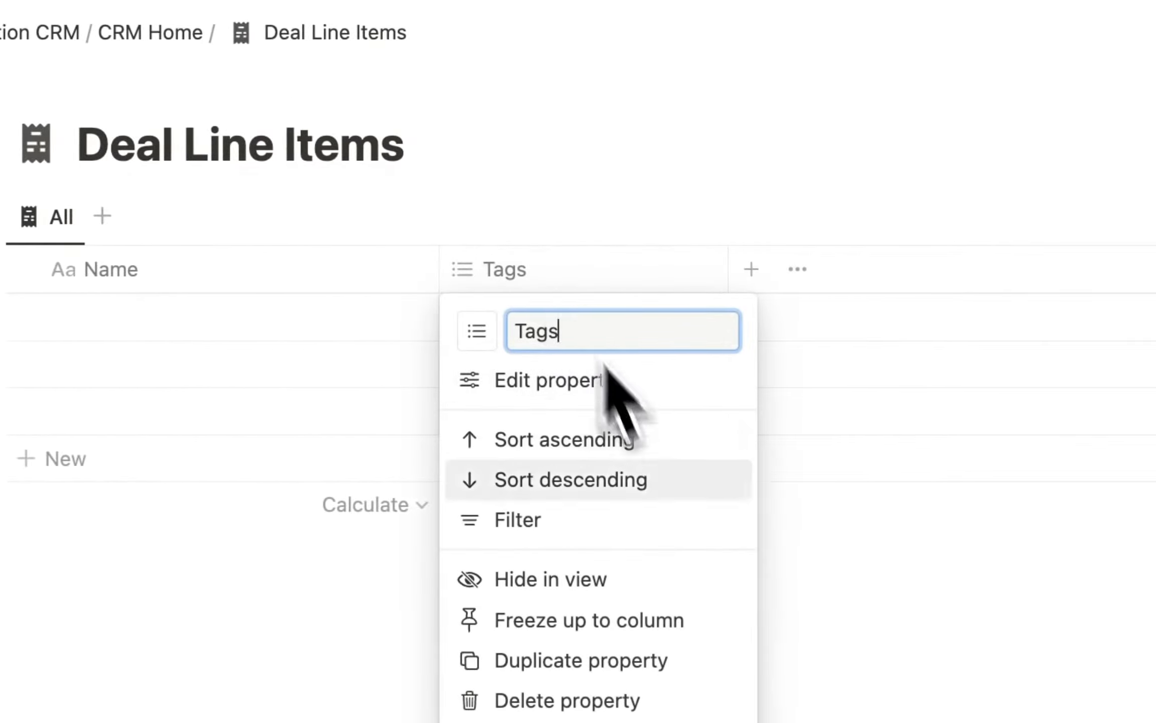
{"action": "left_click", "coordinate": [563, 702]}
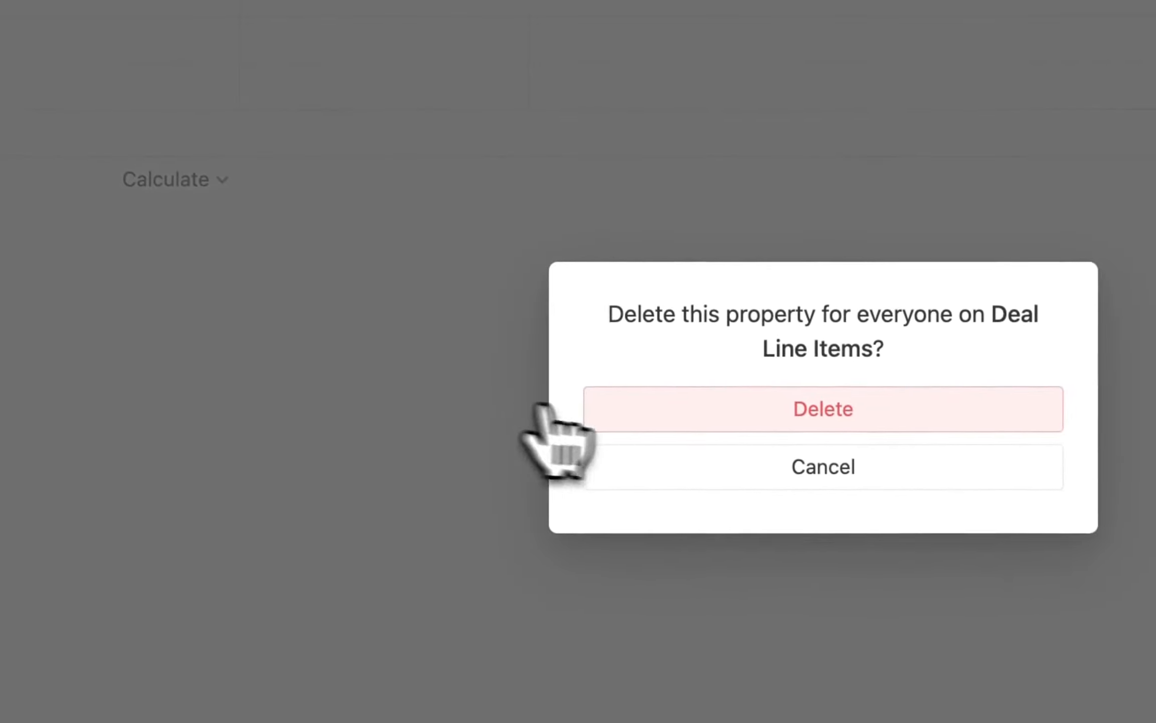
{"action": "left_click", "coordinate": [780, 419]}
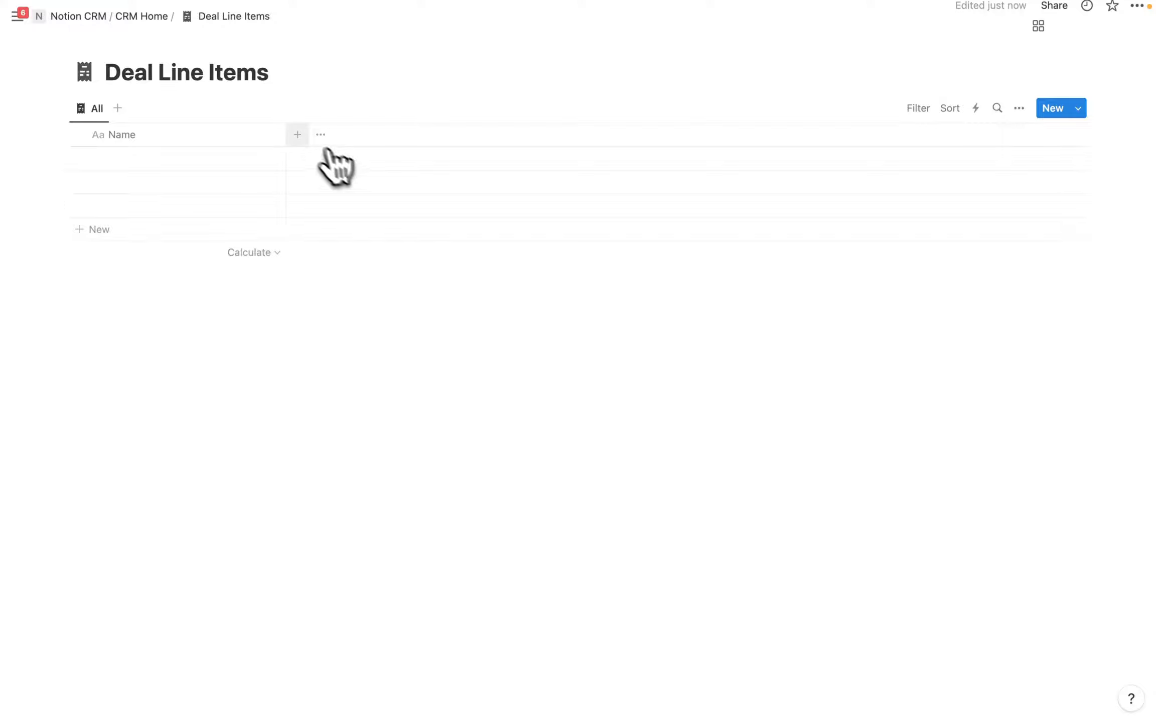
Add a Product / Services relation that also appears on Product / Services as Deal Line Items.
{"action": "left_click", "coordinate": [297, 134]}
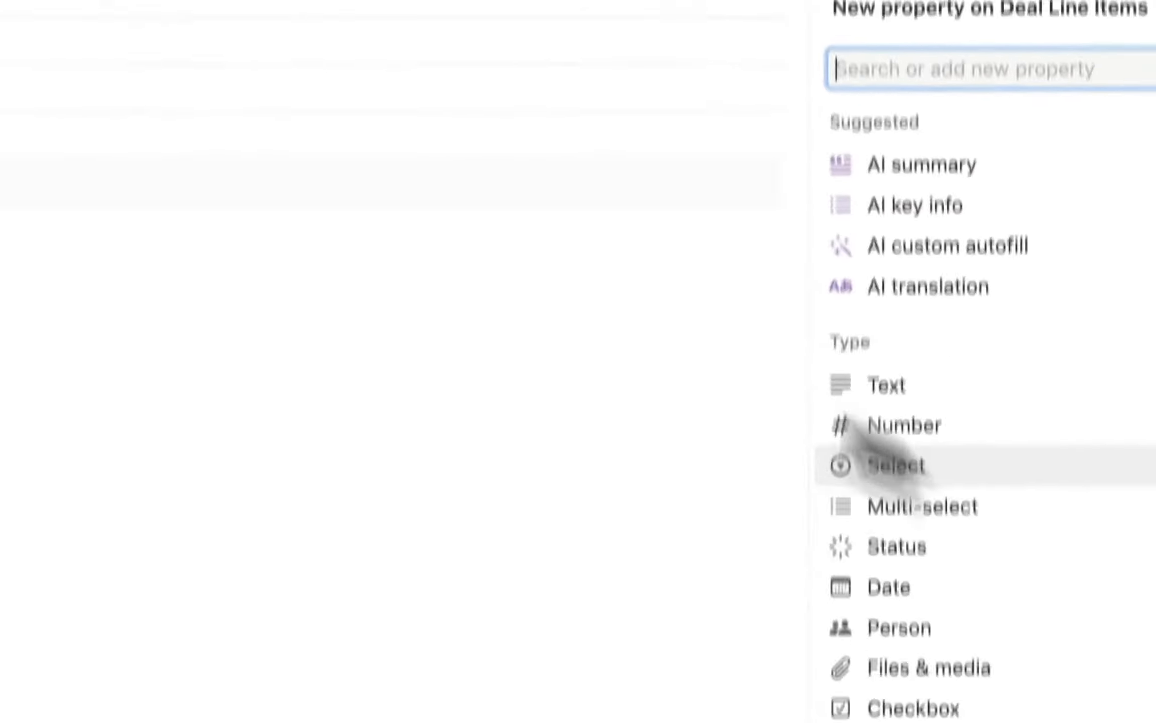
{"action": "scroll", "coordinate": [998, 504], "scroll_direction": "down", "scroll_amount": 2}
{"action": "left_click", "coordinate": [735, 535]}
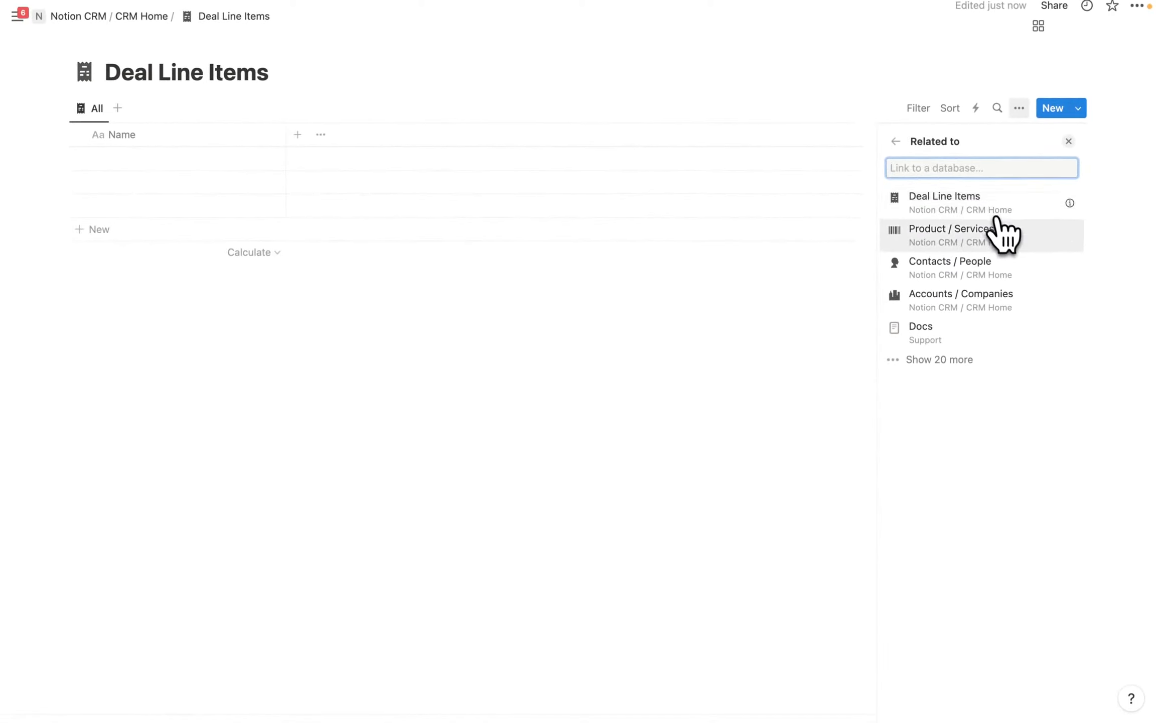
{"action": "left_click", "coordinate": [1001, 234]}
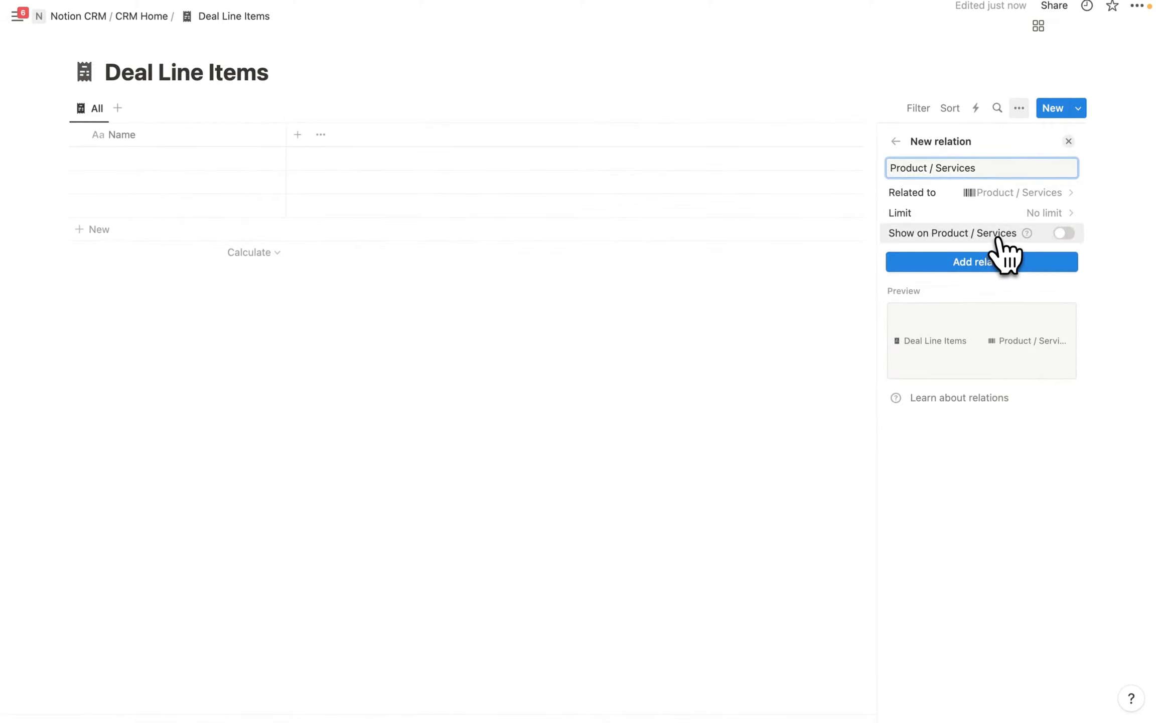
{"action": "left_click", "coordinate": [1000, 236]}
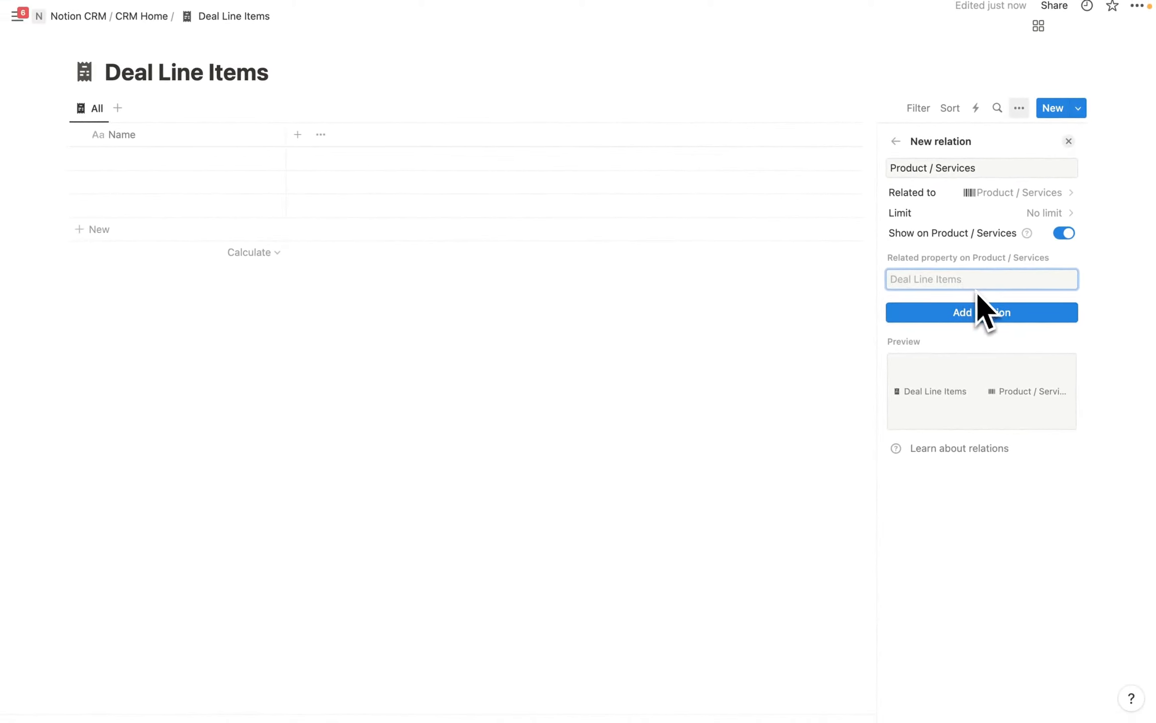
{"action": "left_click", "coordinate": [979, 312]}
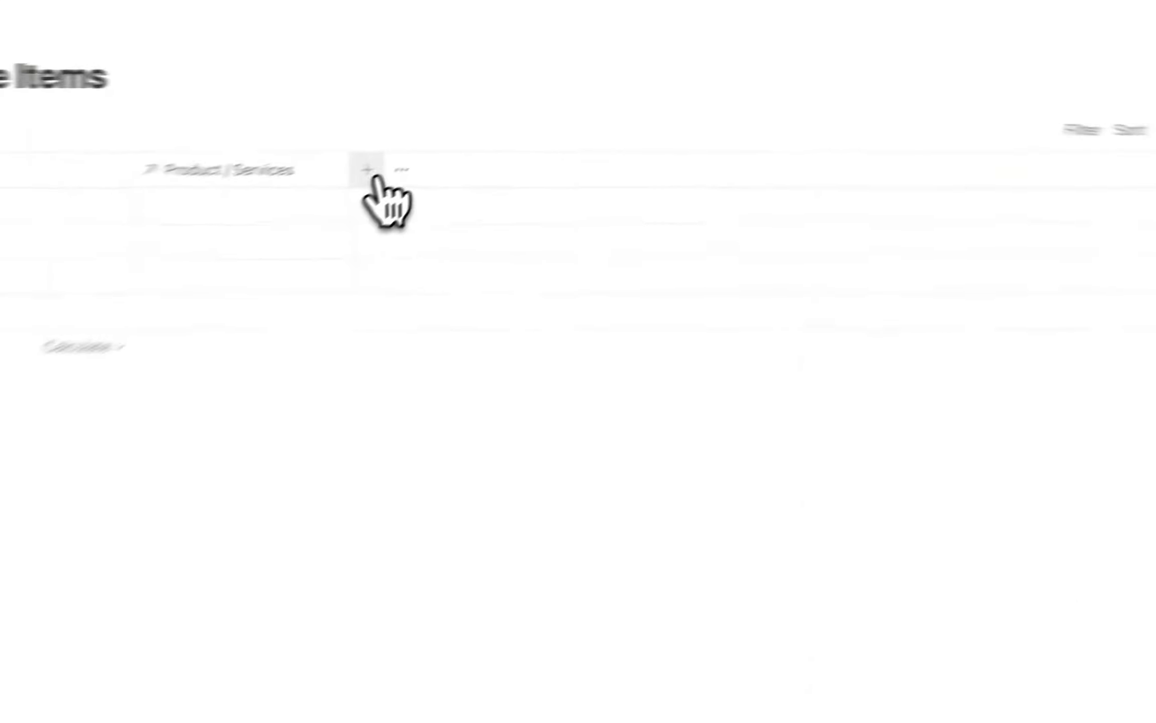
Add a Deals / Opportunities relation, also shown on Deals / Opportunities as Deal Line Items.
{"action": "left_click", "coordinate": [372, 174]}
{"action": "scroll", "coordinate": [851, 616], "scroll_direction": "down", "scroll_amount": 2}
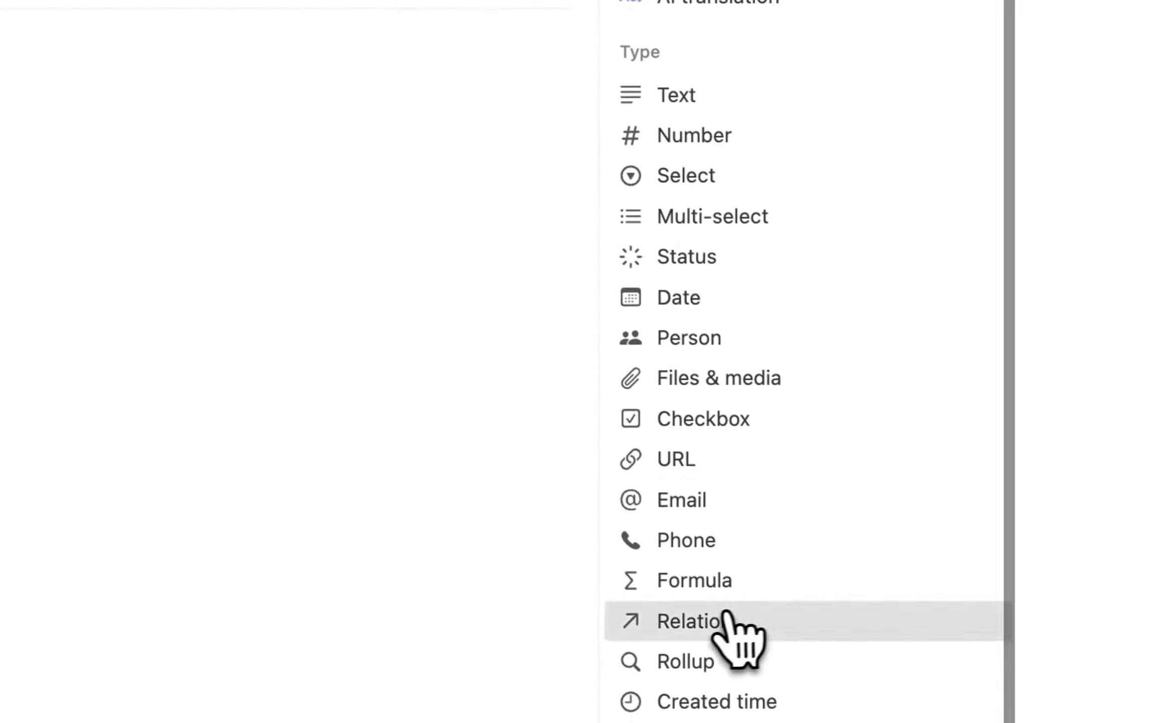
{"action": "left_click", "coordinate": [734, 623]}
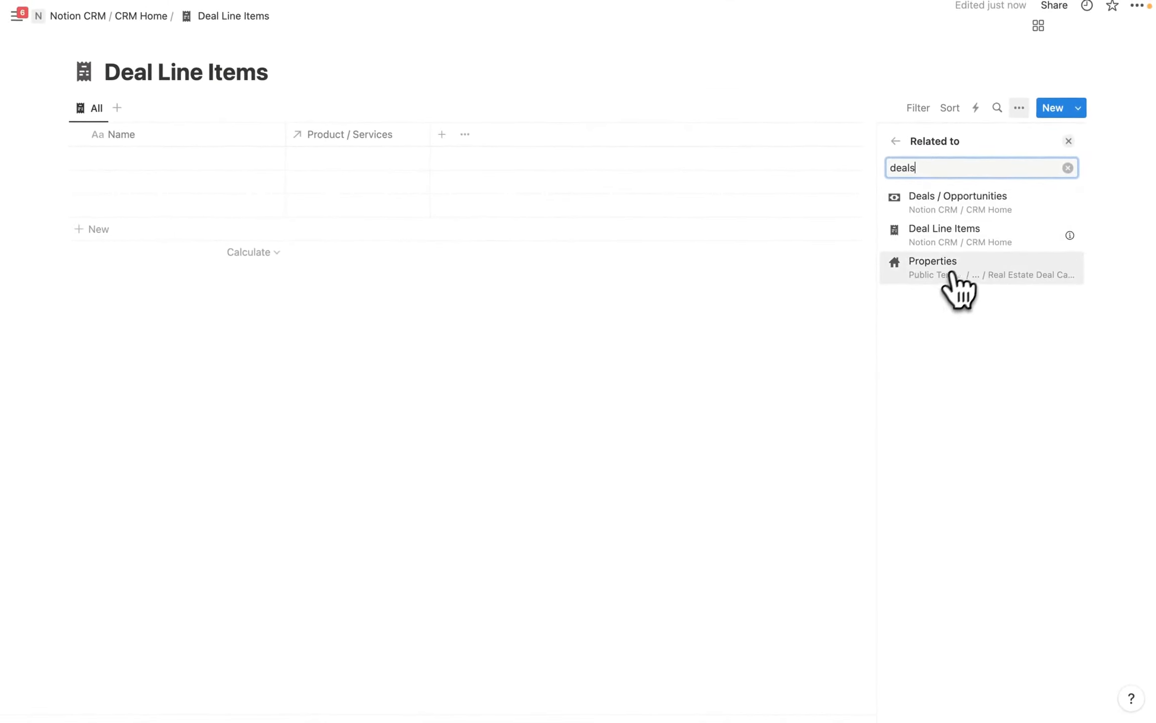
{"action": "left_click", "coordinate": [948, 204]}
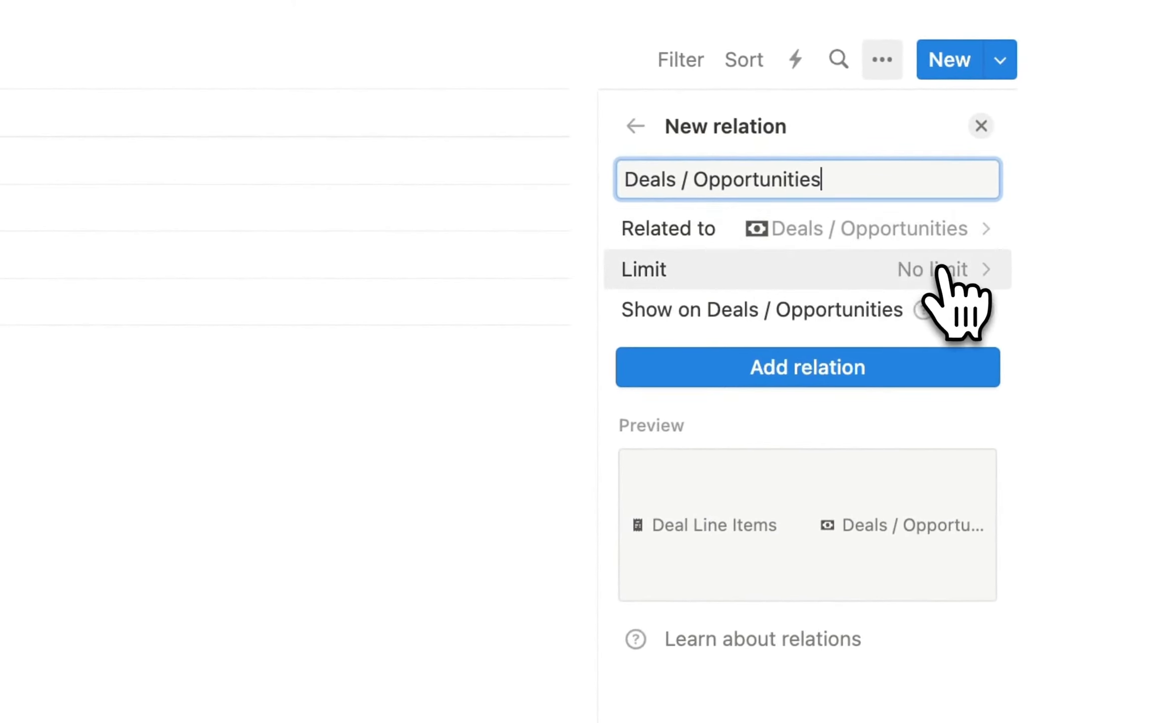
{"action": "left_click", "coordinate": [985, 315]}
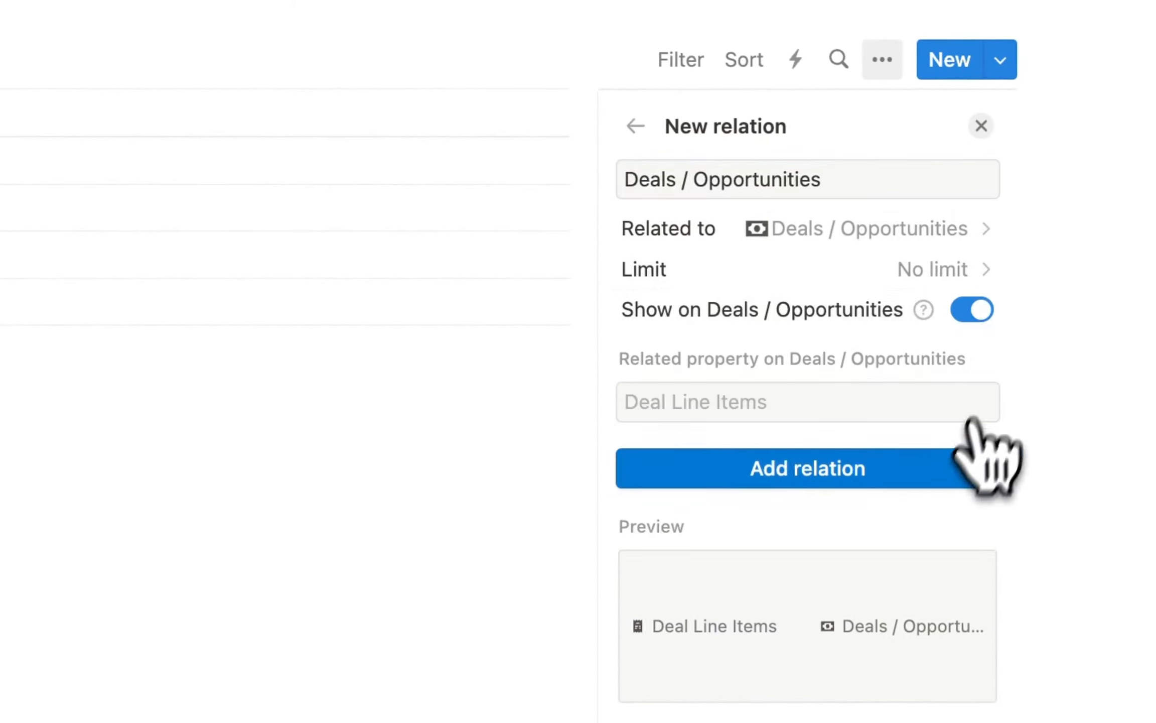
{"action": "left_click", "coordinate": [809, 476]}
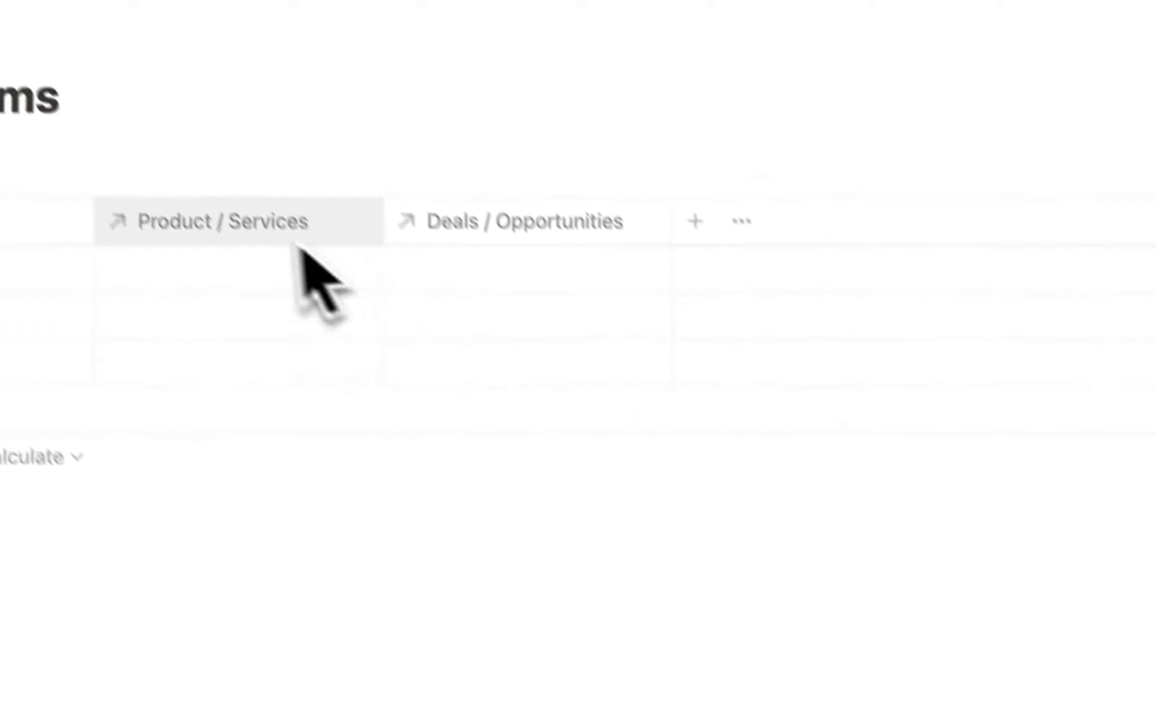
Create a 'Product Price' rollup that sums Price through the Product / Services relation.
{"action": "left_click", "coordinate": [734, 266]}
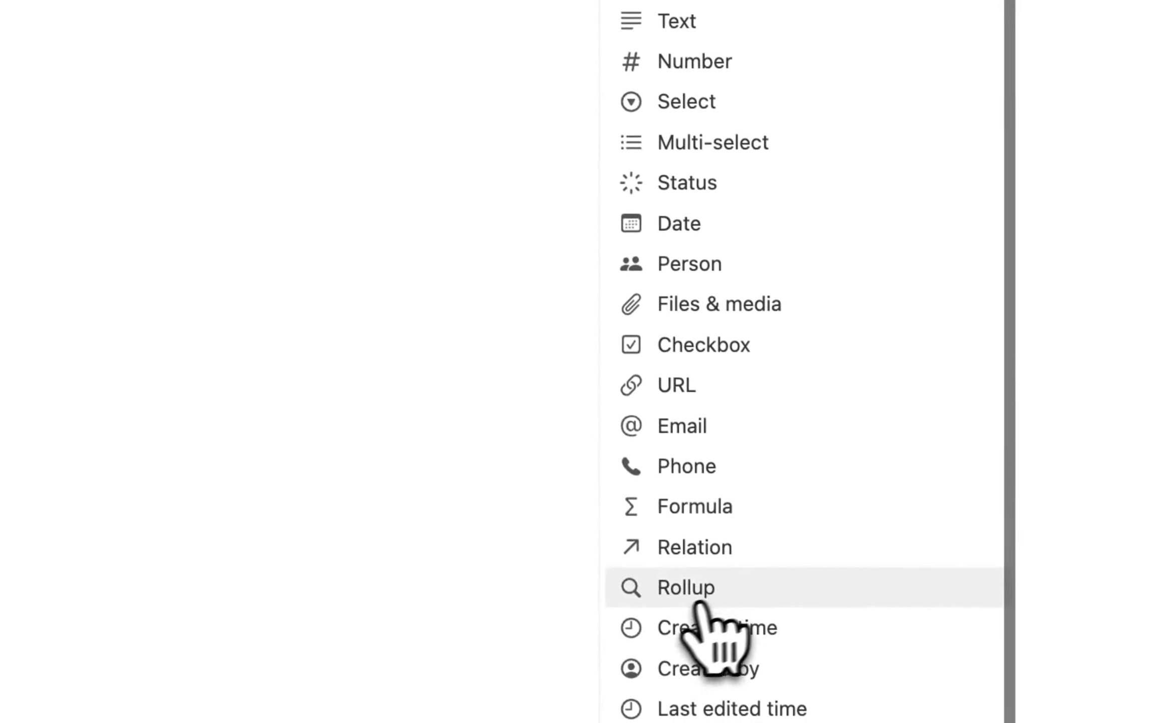
{"action": "left_click", "coordinate": [699, 605]}
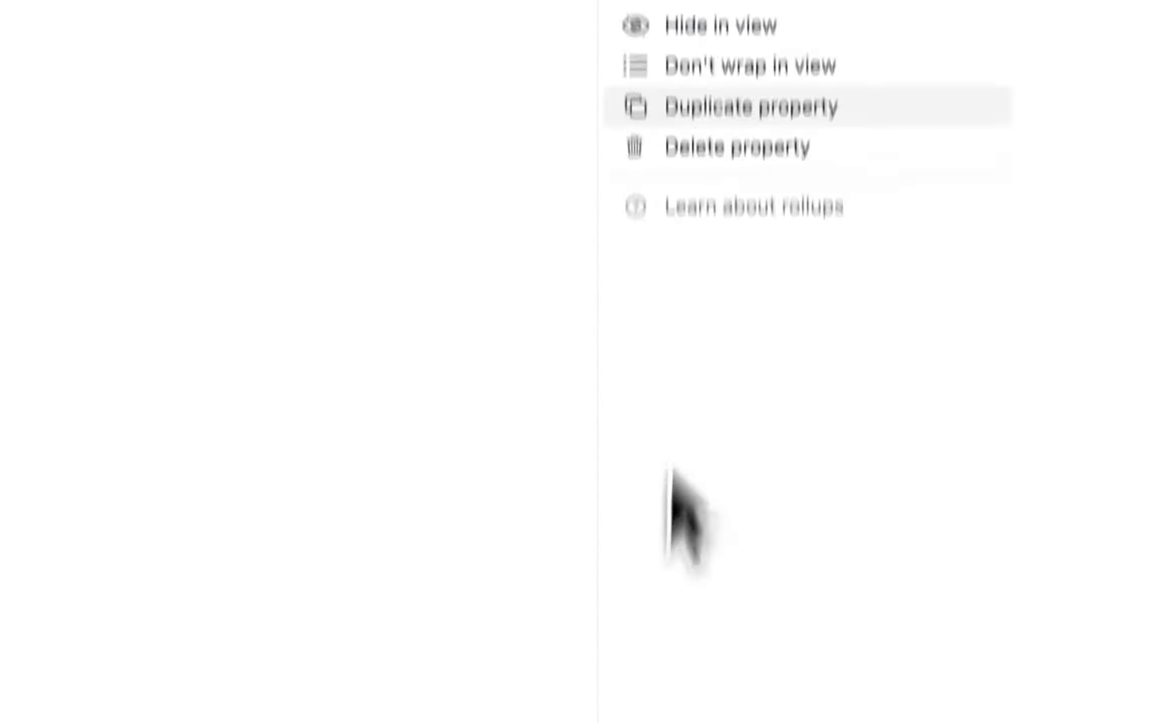
{"action": "left_click", "coordinate": [741, 236]}
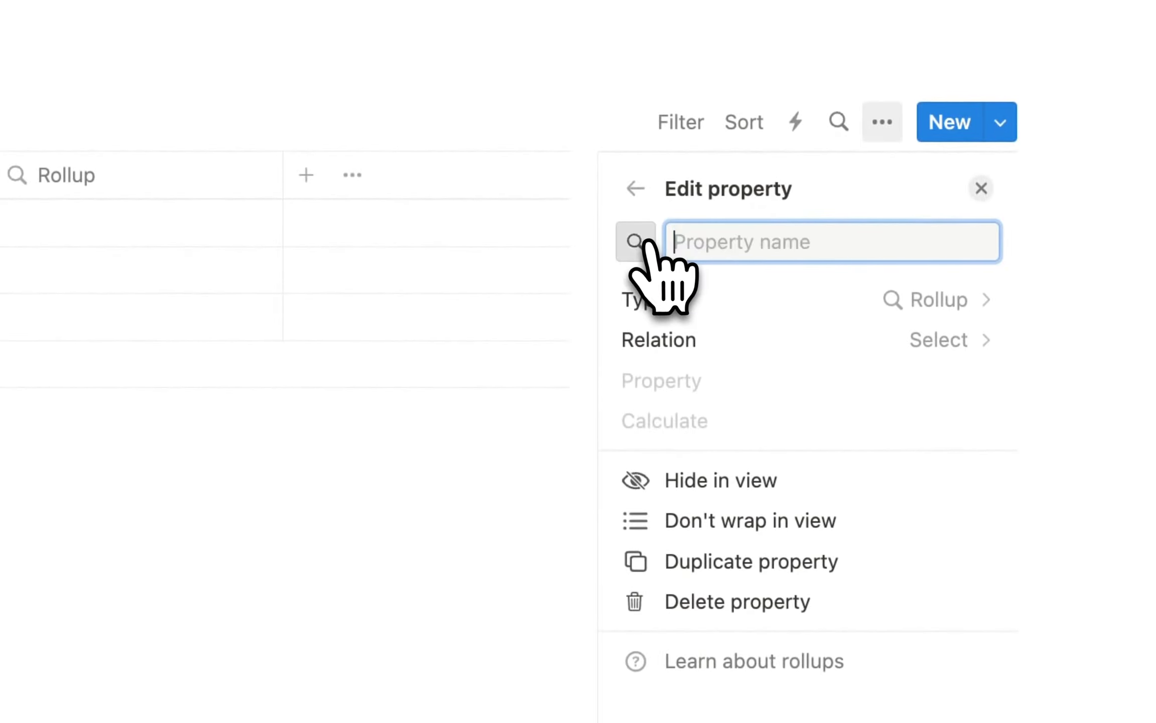
{"action": "type", "text": "Product Pri"}
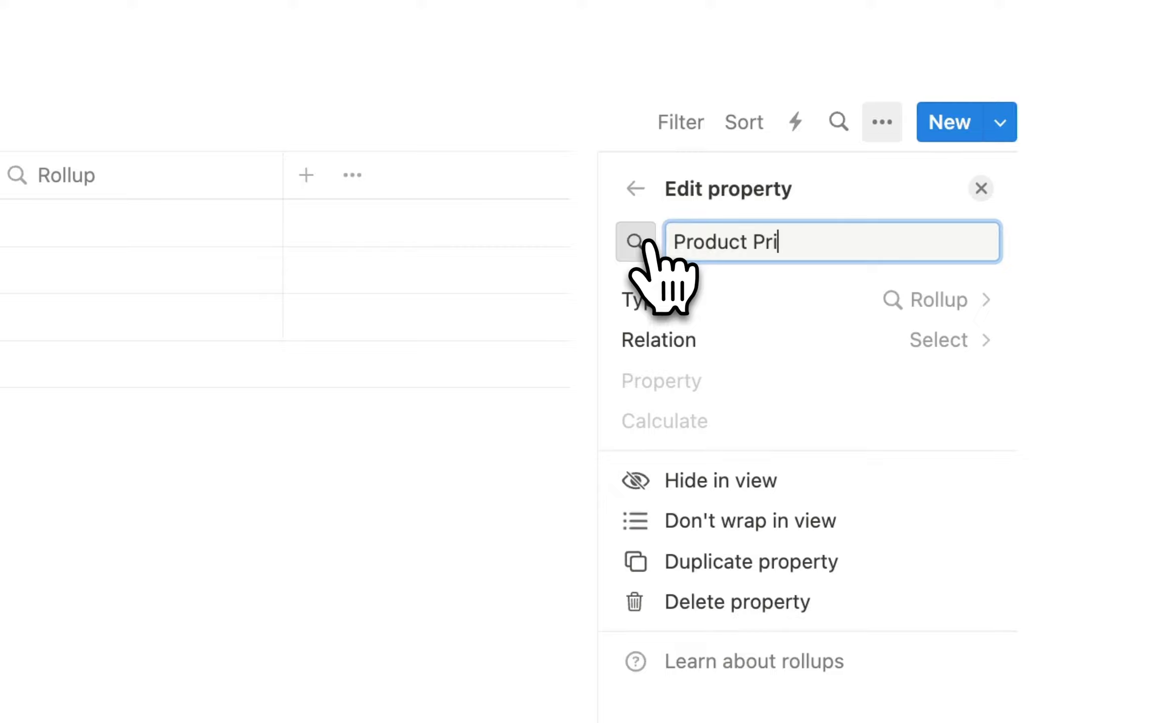
{"action": "type", "text": "ce"}
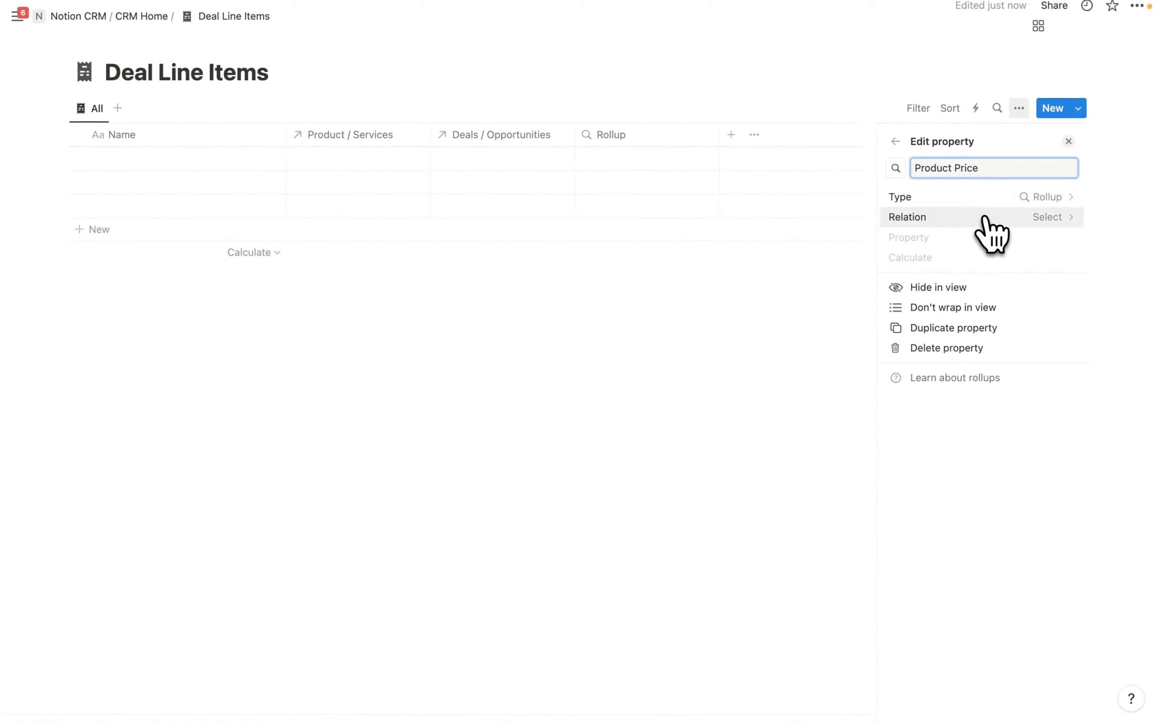
{"action": "left_click", "coordinate": [985, 218]}
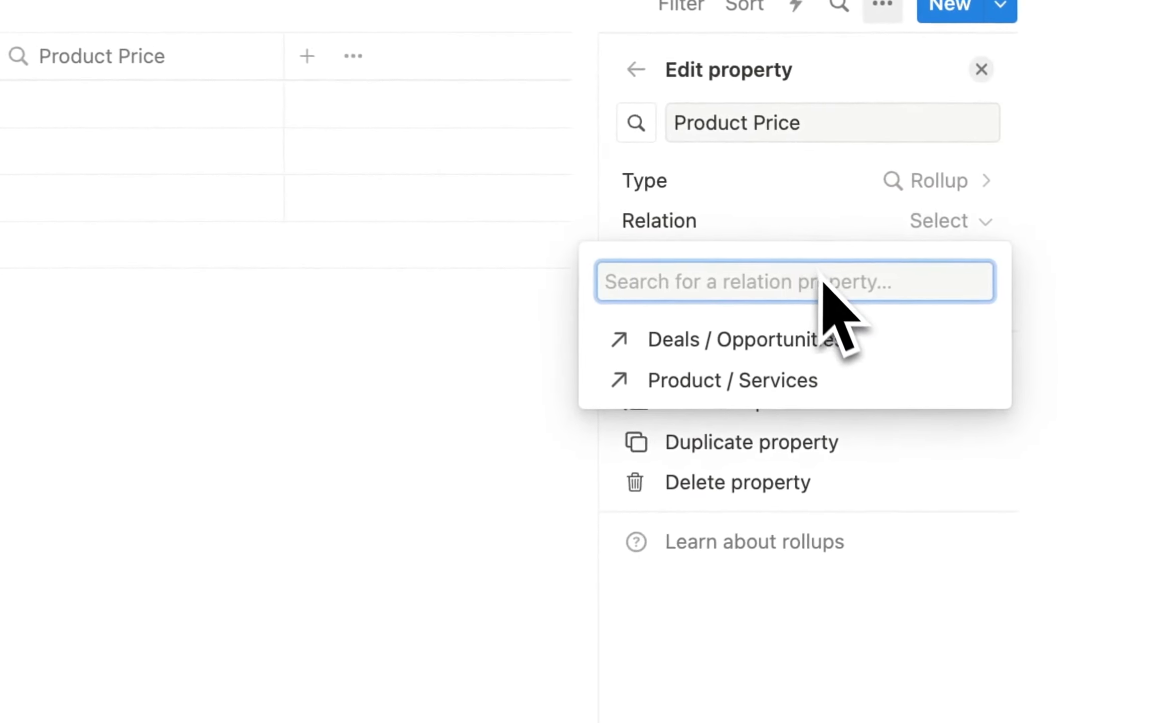
{"action": "left_click", "coordinate": [767, 382]}
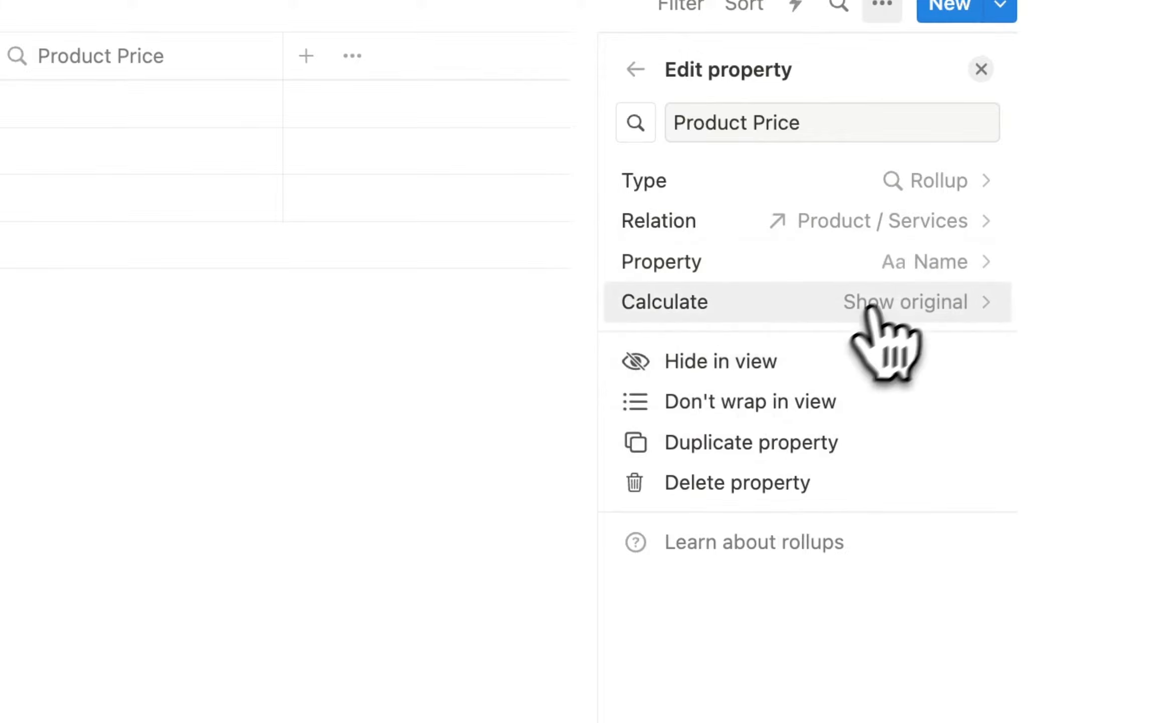
{"action": "left_click", "coordinate": [922, 268]}
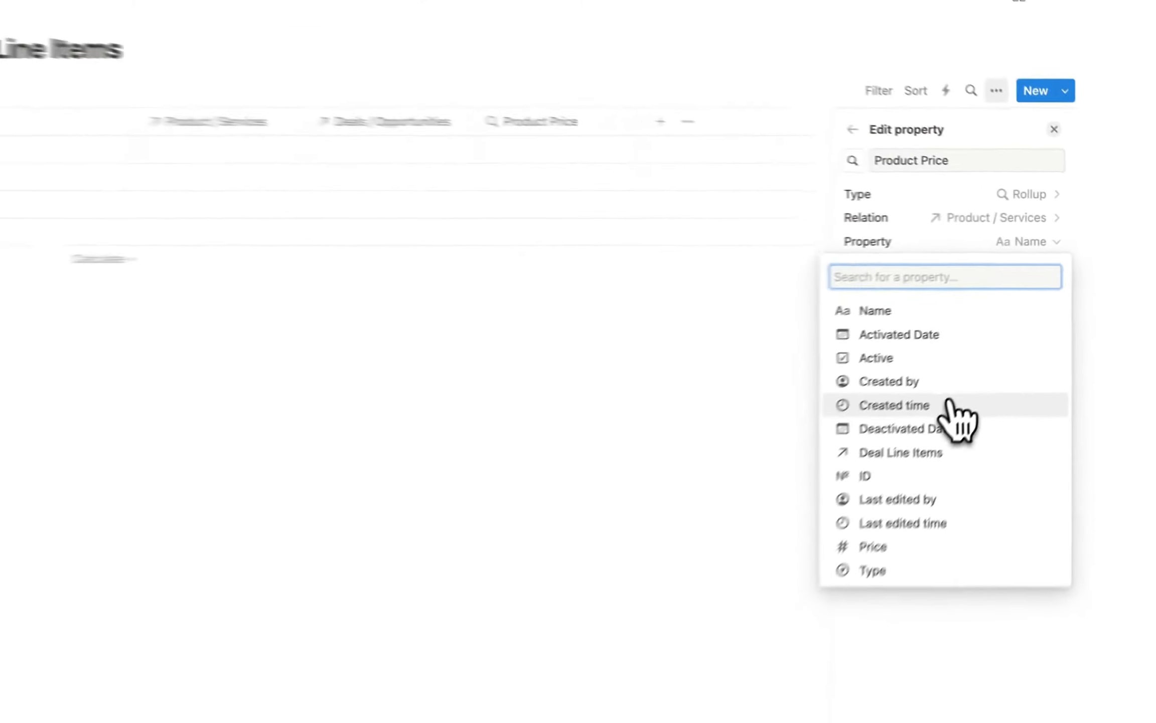
{"action": "left_click", "coordinate": [916, 547]}
{"action": "left_click", "coordinate": [986, 265]}
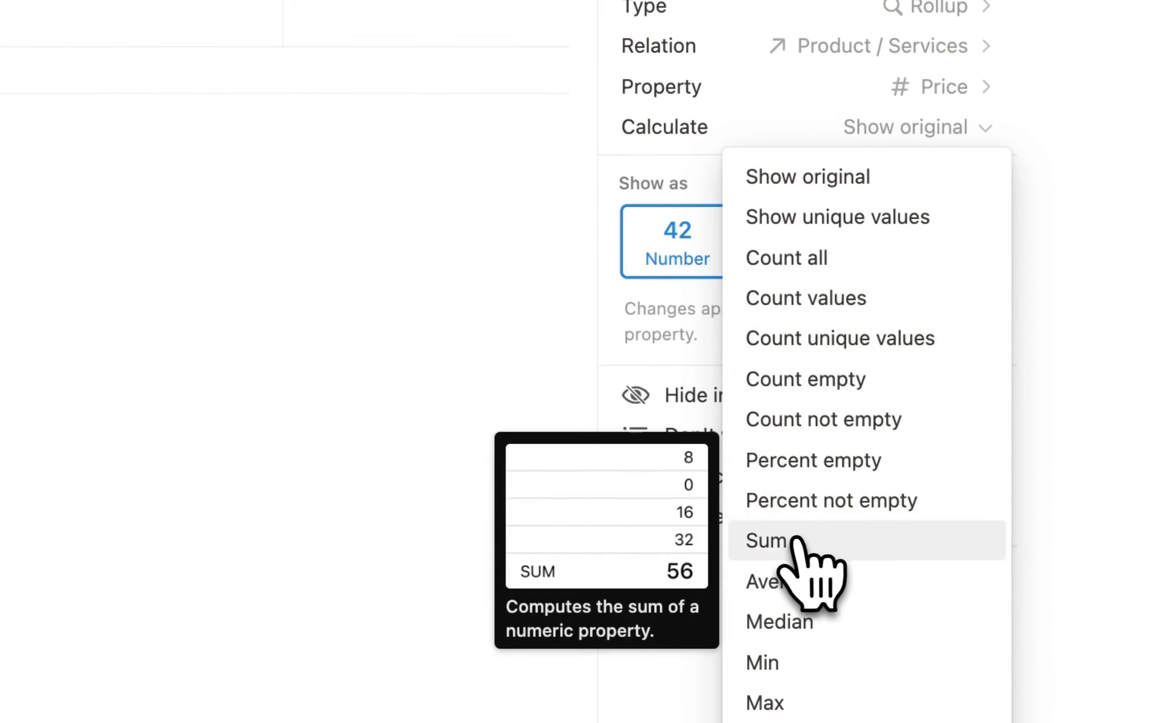
{"action": "left_click", "coordinate": [794, 540]}
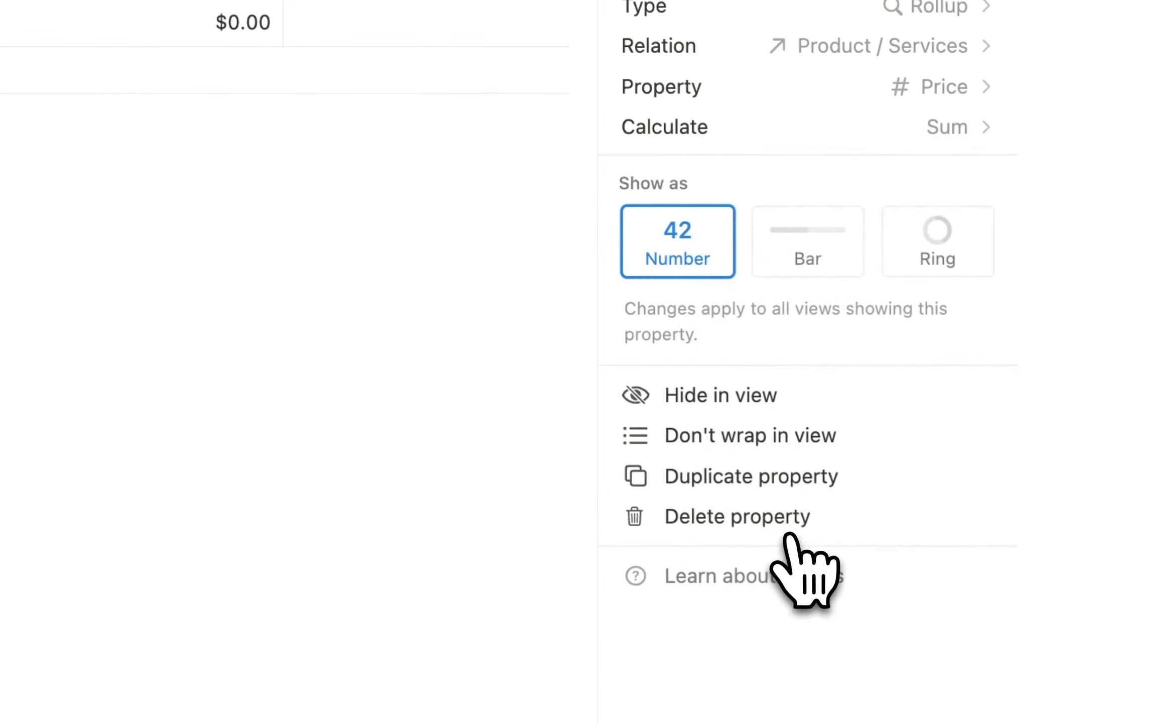
Add a 'Deal Price' number property formatted as US Dollar.
{"action": "left_click", "coordinate": [731, 133]}
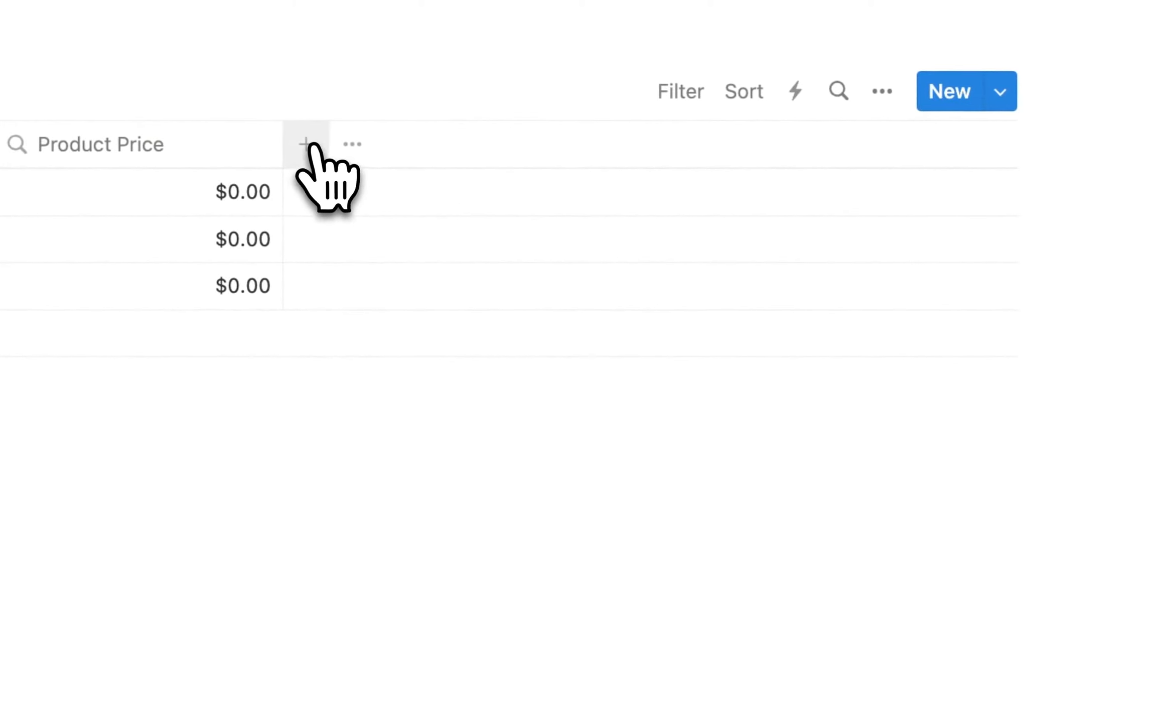
{"action": "left_click", "coordinate": [313, 147]}
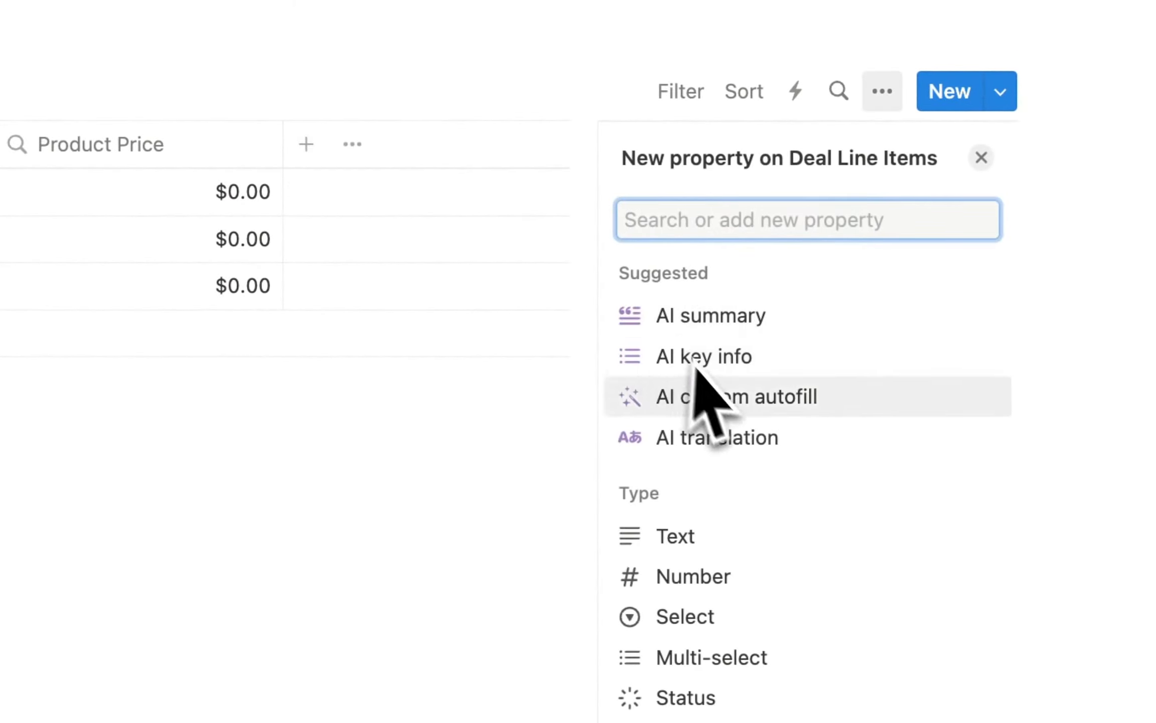
{"action": "left_click", "coordinate": [723, 581]}
{"action": "left_click", "coordinate": [888, 310]}
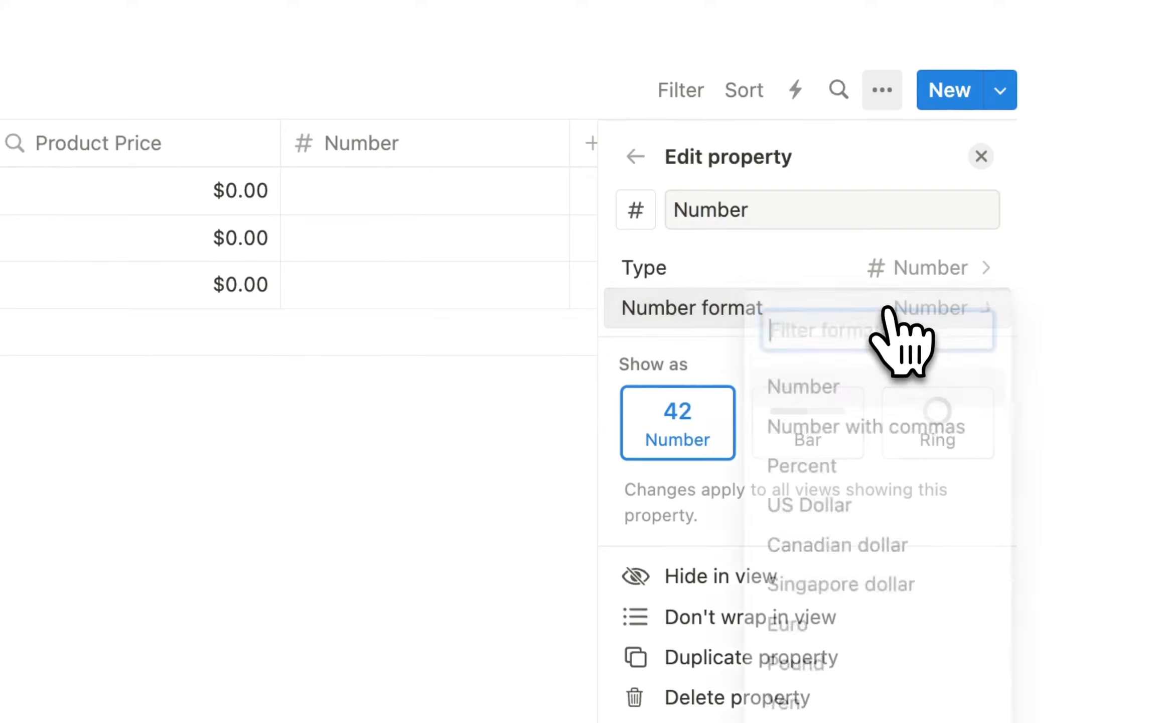
{"action": "left_click", "coordinate": [866, 509]}
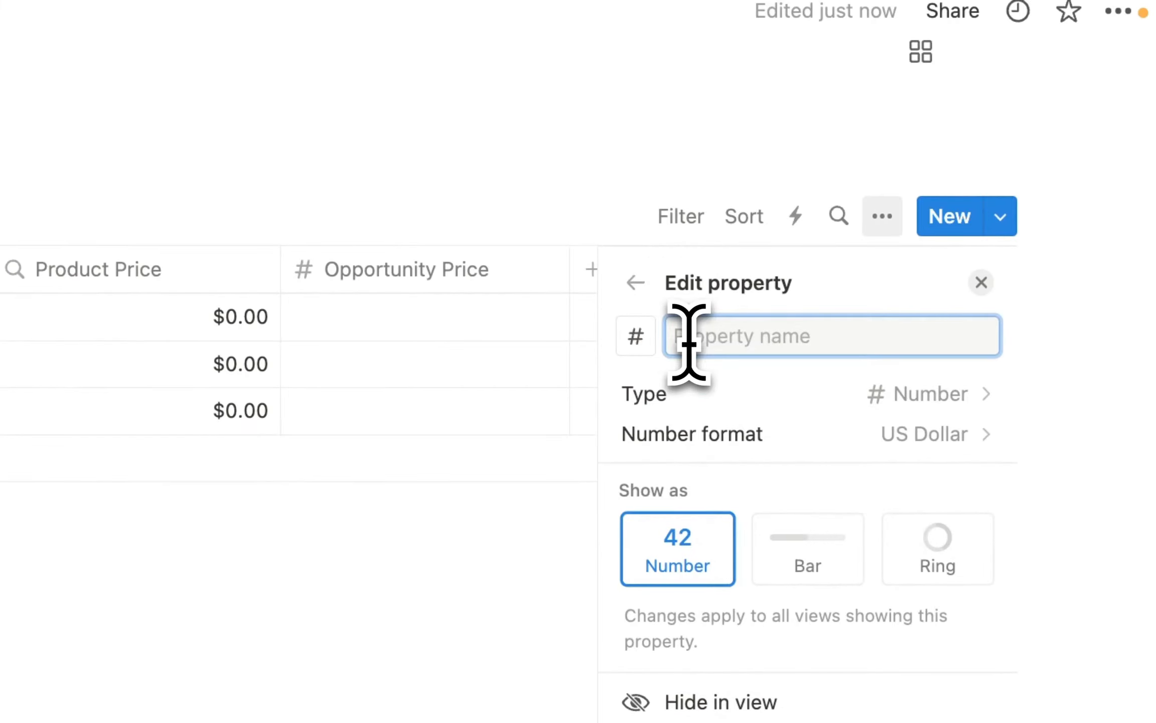
{"action": "type", "text": "Deal Price"}
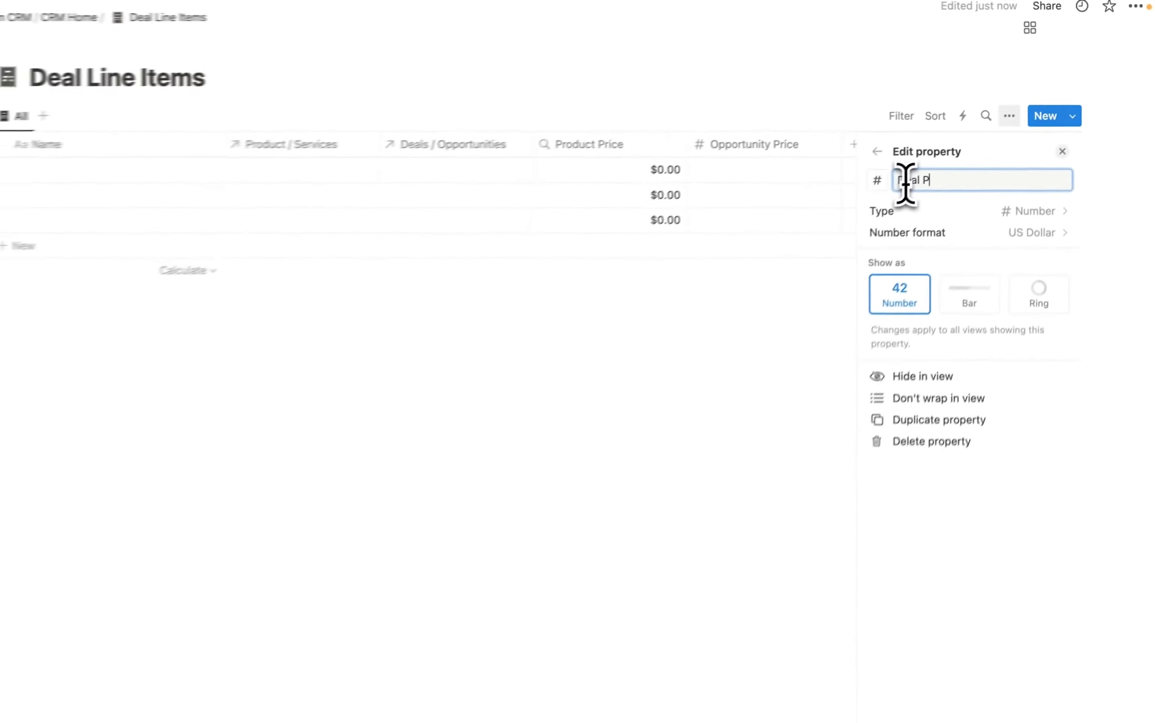
{"action": "key", "text": "Return"}
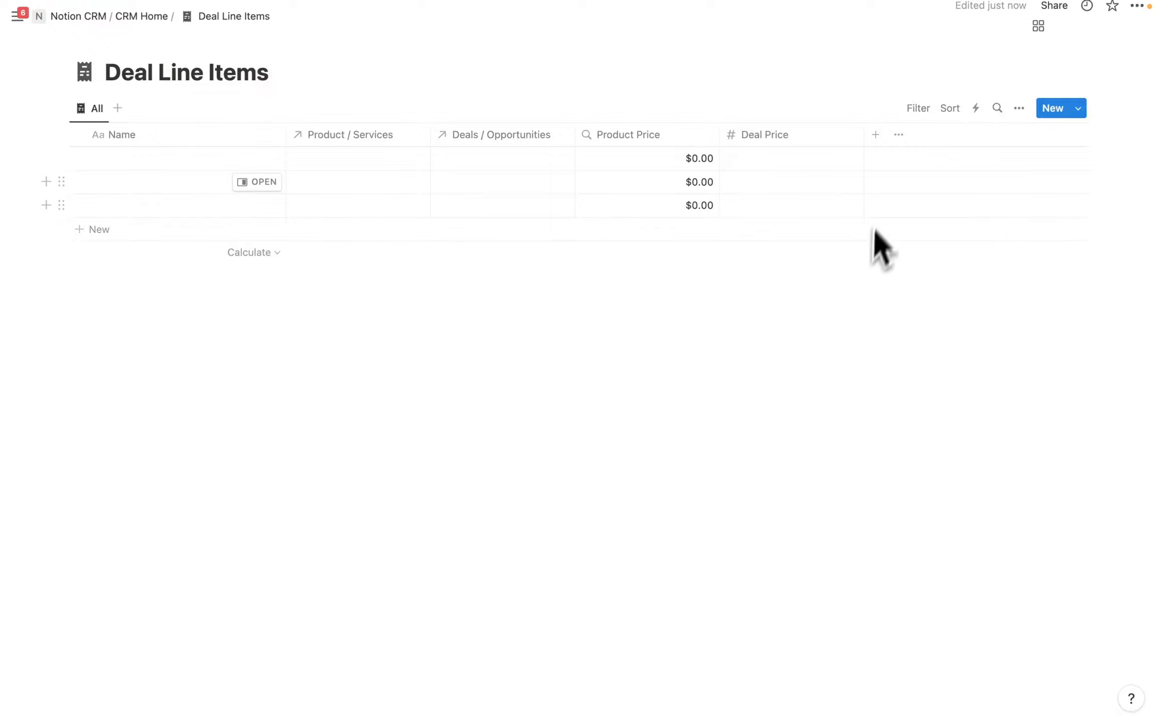
{"action": "left_click", "coordinate": [774, 135]}
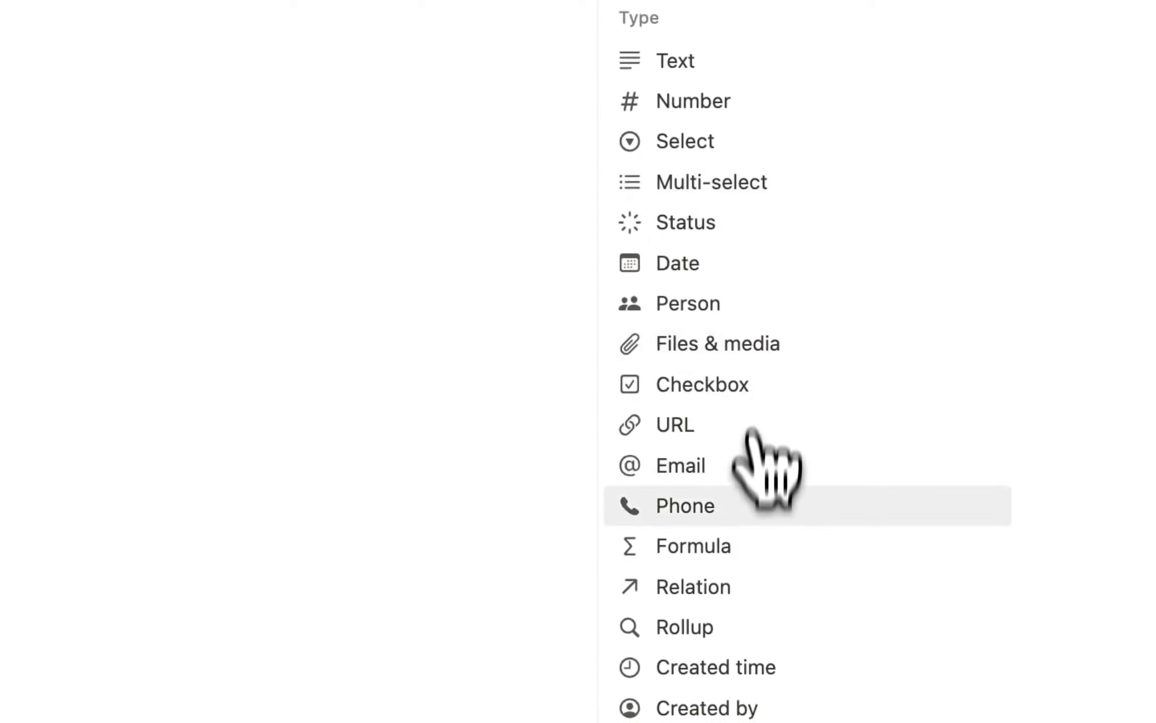
Make a 'Discount Amount' formula property: prop("Product Price") - prop("Deal Price").
{"action": "left_click", "coordinate": [714, 544]}
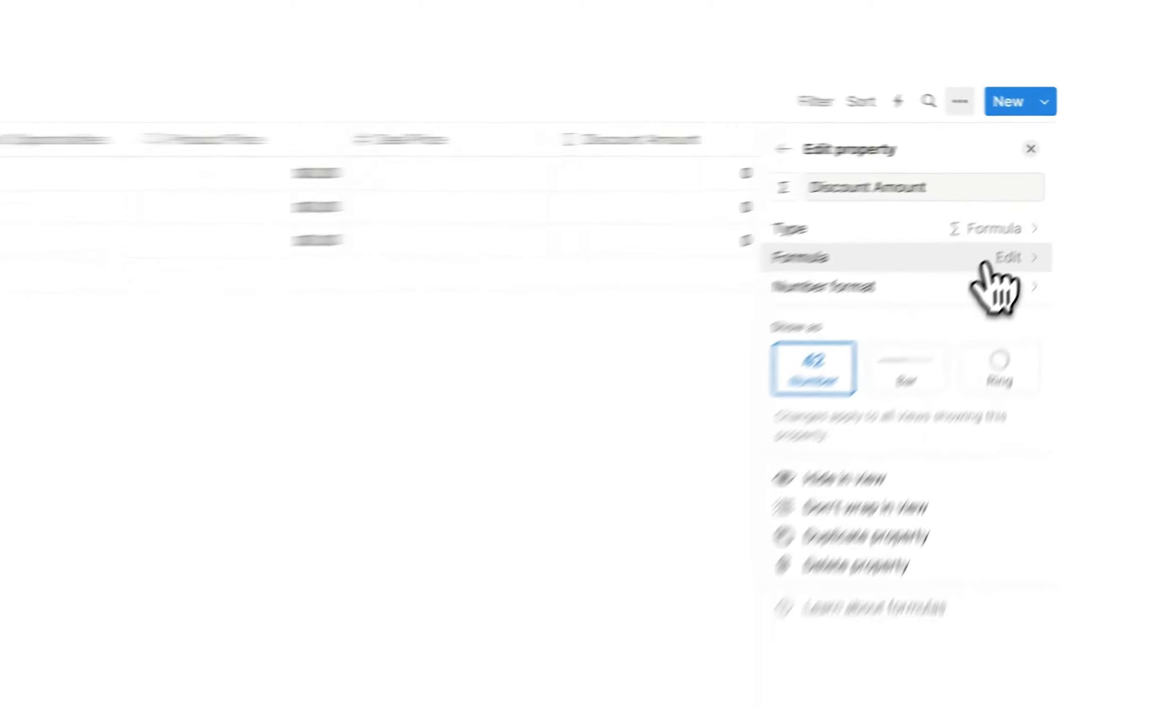
{"action": "left_click", "coordinate": [1036, 217]}
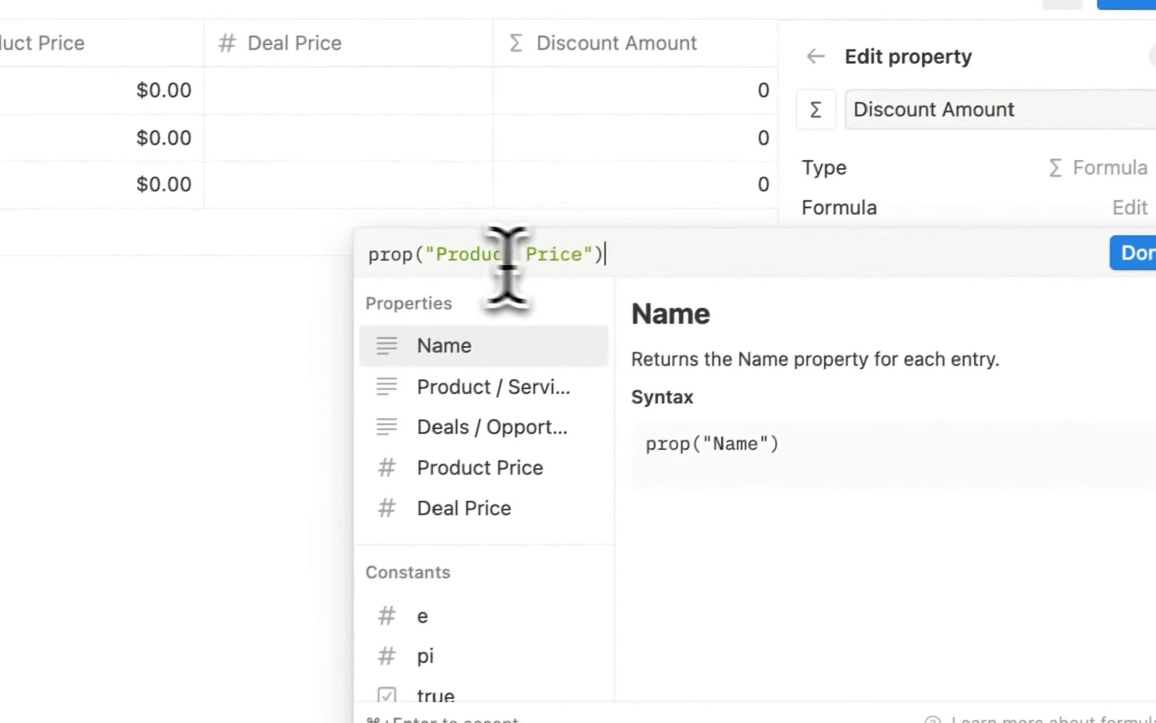
{"action": "key", "text": "super+a"}
{"action": "key", "text": "BackSpace"}
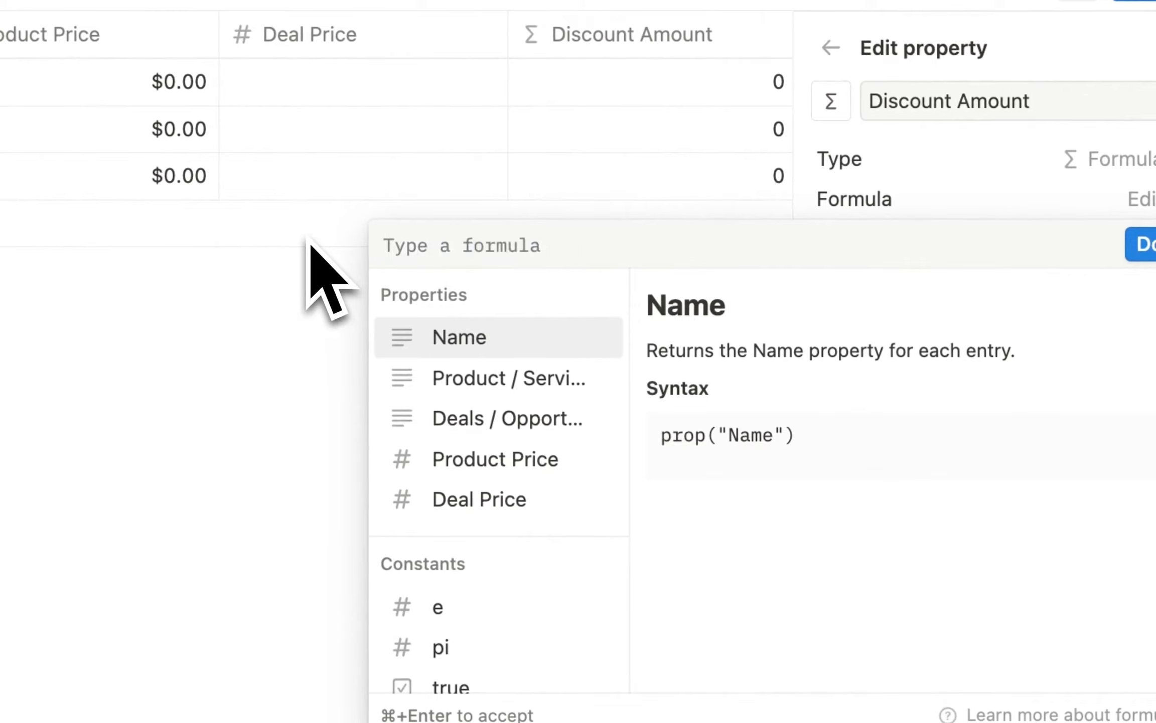
{"action": "type", "text": "Product Price\") -"}
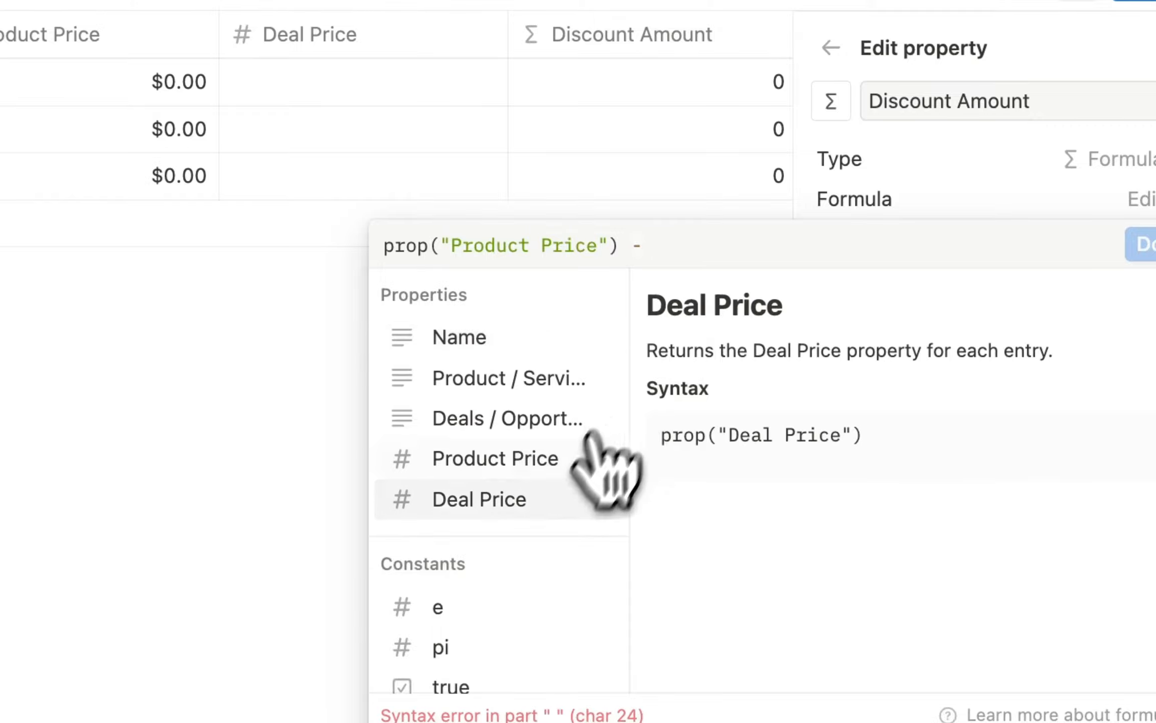
{"action": "left_click", "coordinate": [505, 497]}
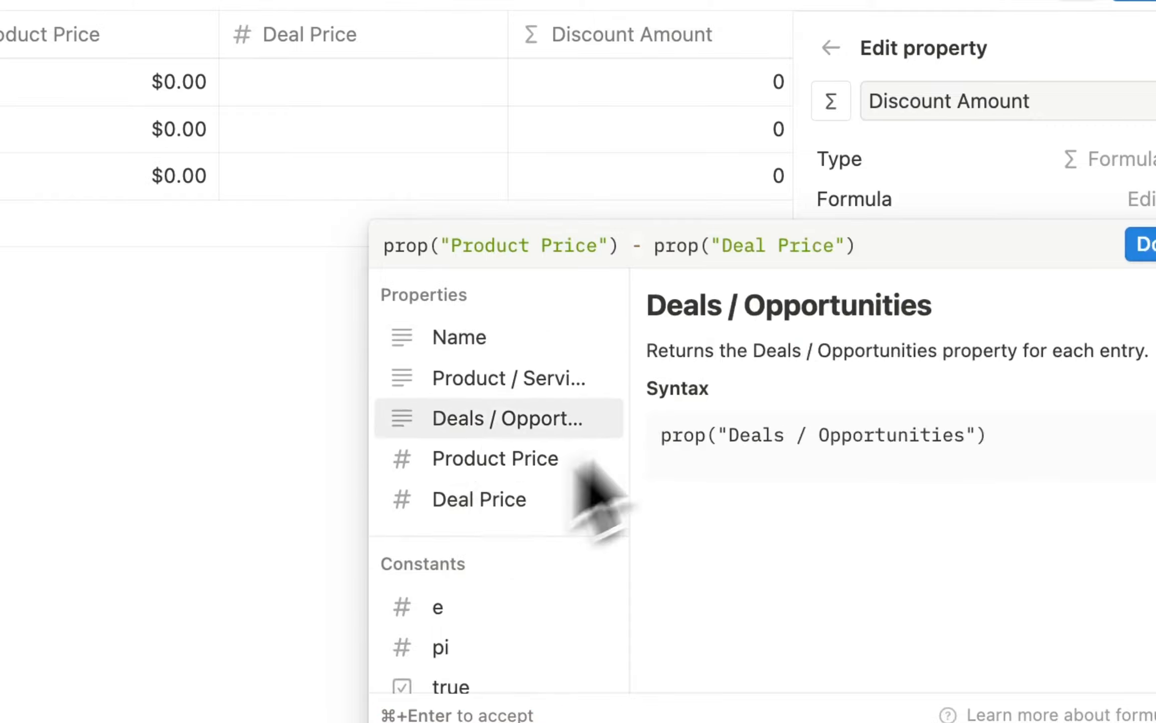
{"action": "left_click", "coordinate": [1140, 245]}
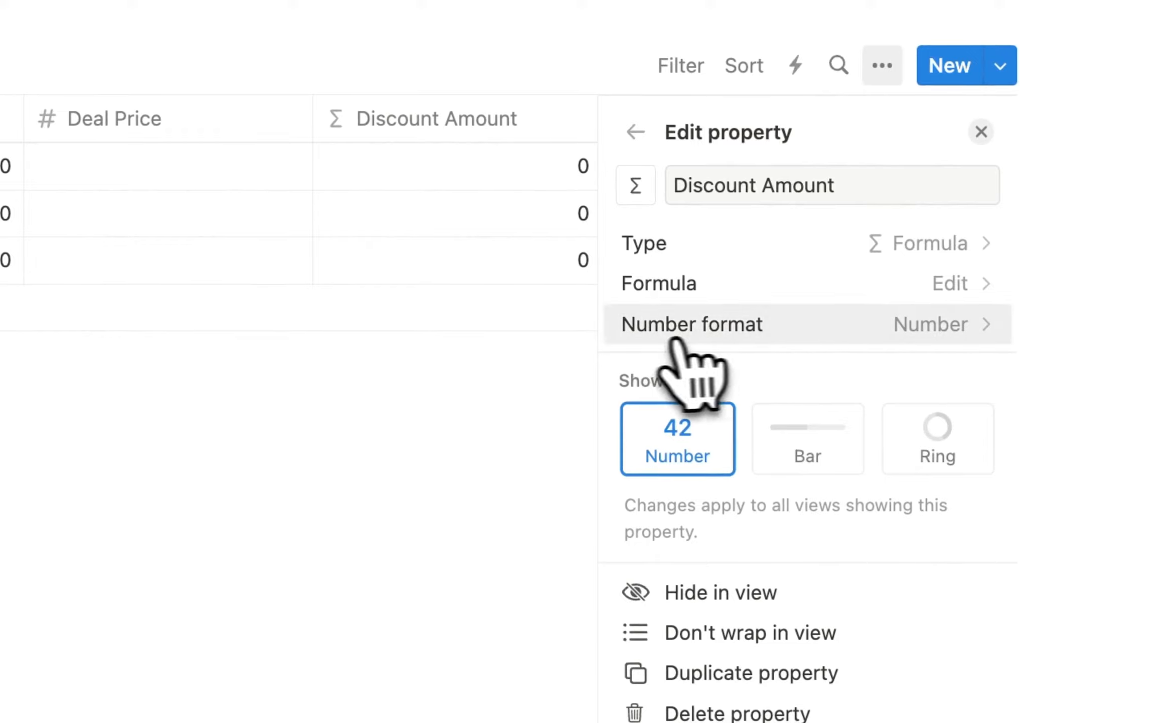
{"action": "left_click", "coordinate": [981, 131]}
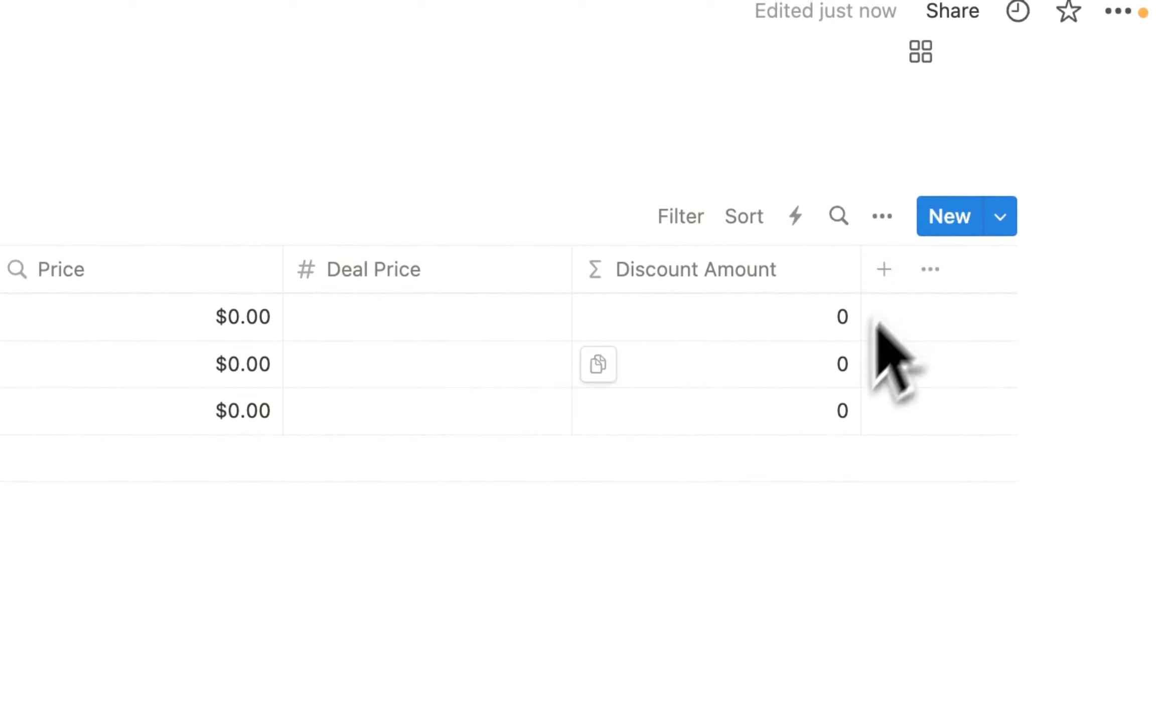
Add a 'Product / Service Type' rollup showing Type from the Product / Services relation.
{"action": "left_click", "coordinate": [884, 269]}
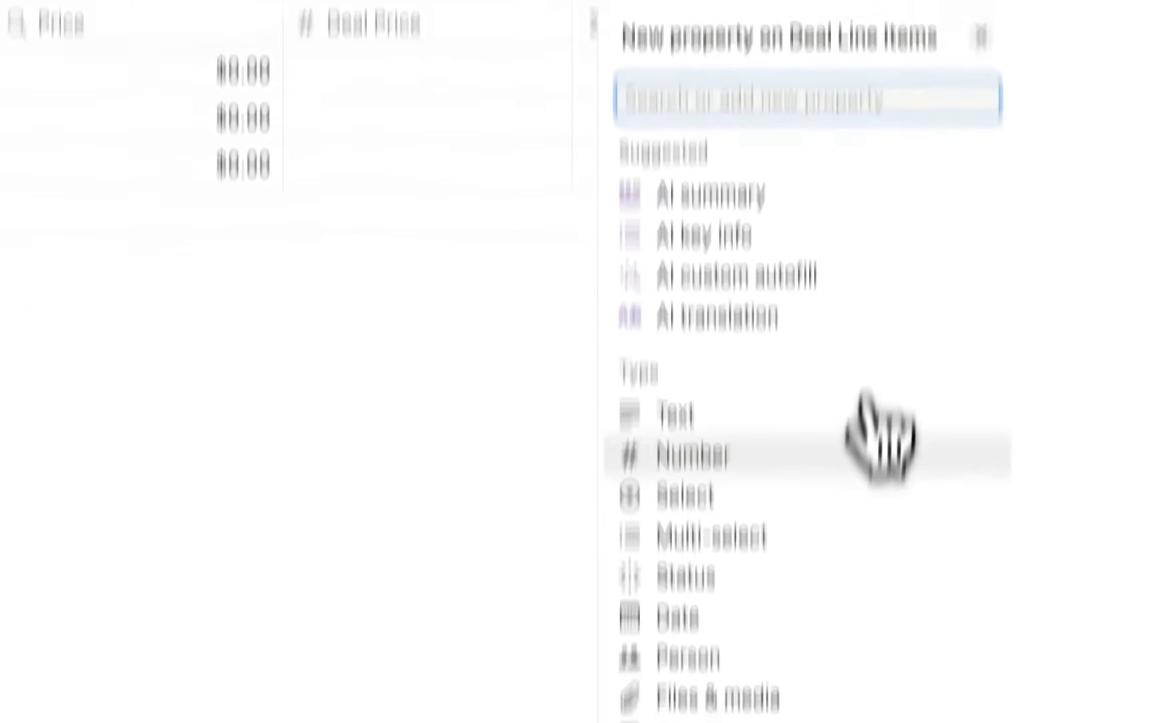
{"action": "left_click", "coordinate": [727, 620]}
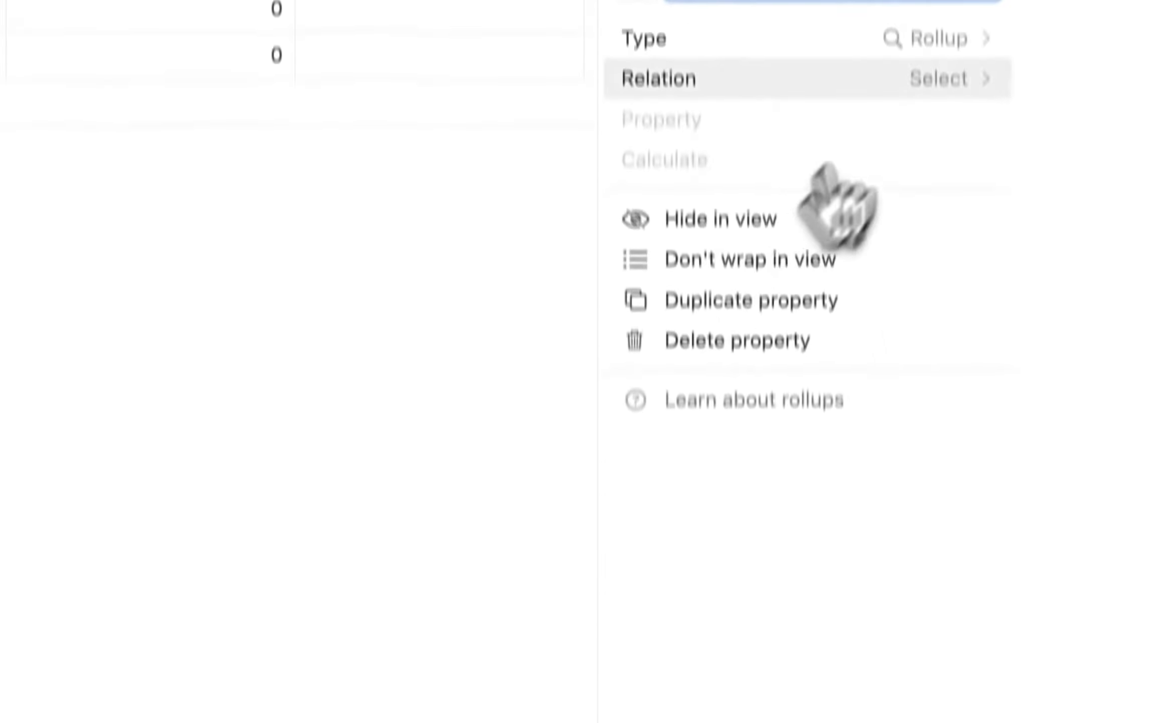
{"action": "left_click", "coordinate": [888, 79]}
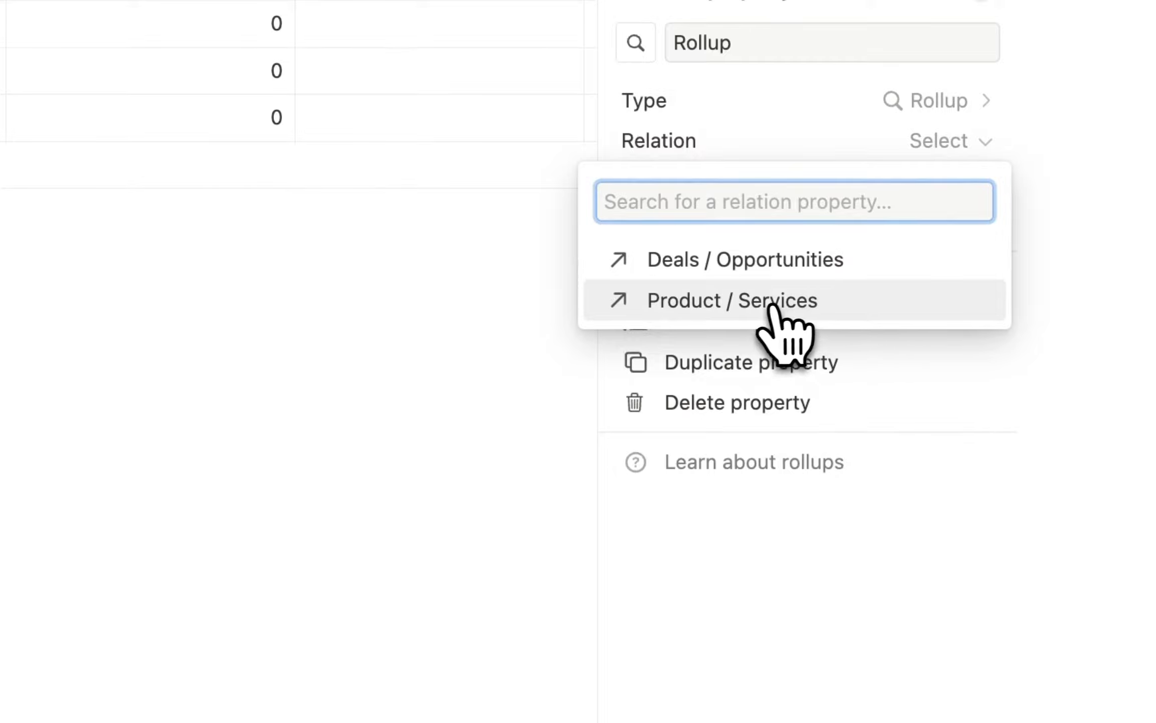
{"action": "left_click", "coordinate": [773, 303]}
{"action": "left_click", "coordinate": [906, 185]}
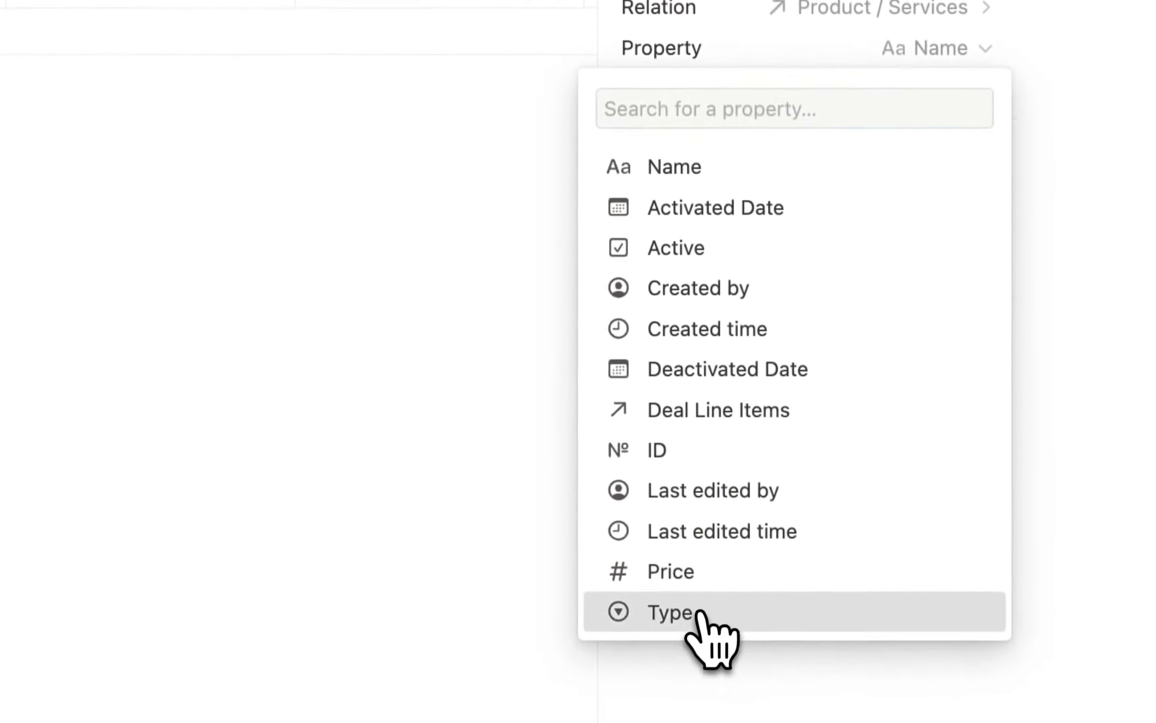
{"action": "left_click", "coordinate": [698, 613]}
{"action": "left_click", "coordinate": [926, 89]}
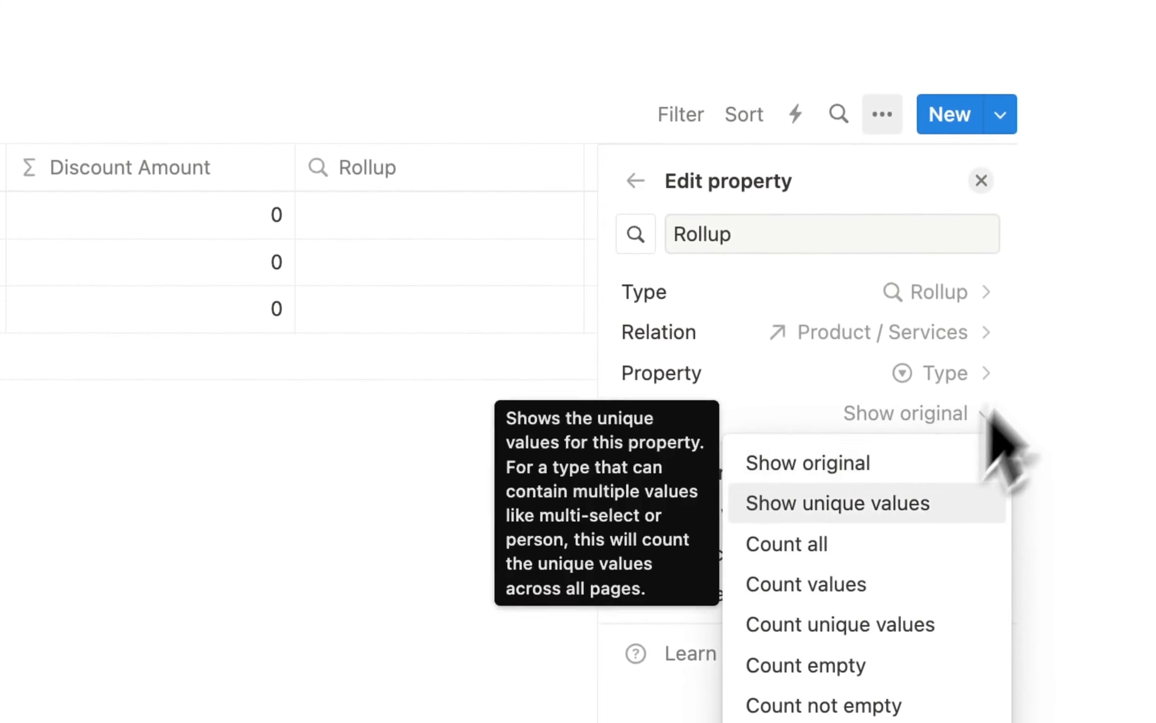
{"action": "left_click", "coordinate": [751, 240]}
{"action": "left_click_drag", "start_coordinate": [751, 240], "coordinate": [658, 234]}
{"action": "key", "text": "BackSpace"}
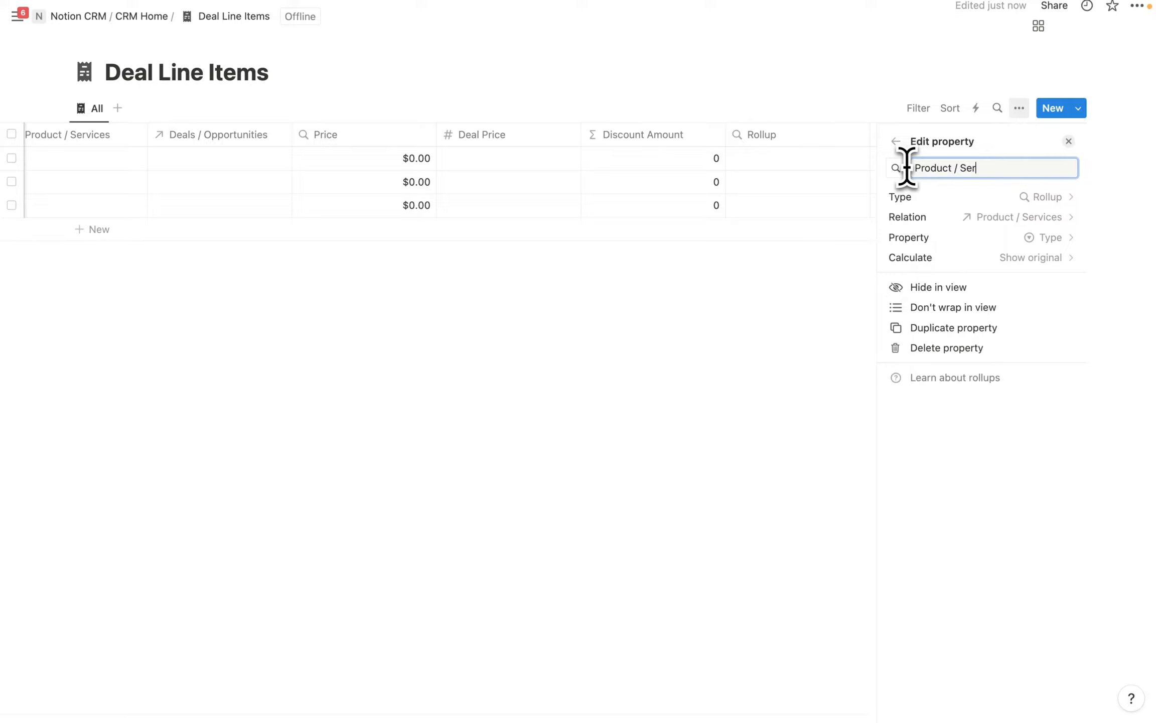
{"action": "type", "text": "Product / Service Type"}
{"action": "key", "text": "Return"}
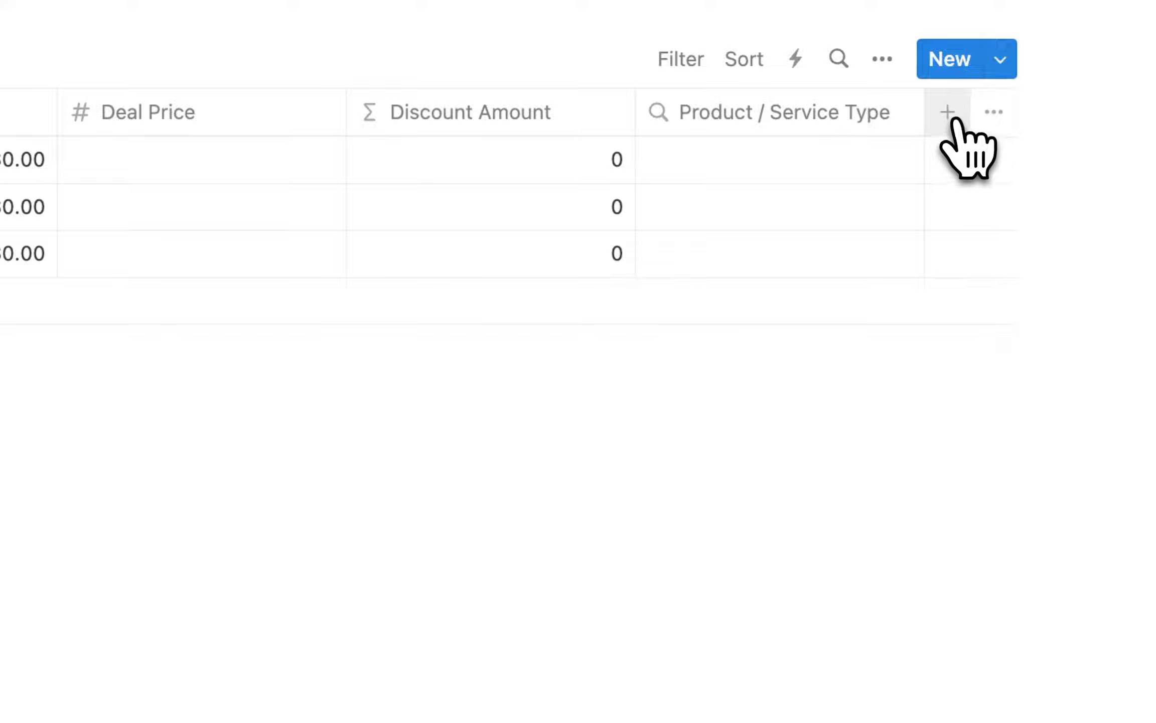
Add a 'Deal / Opportunity Stage' rollup showing Stage from the Deals / Opportunities relation.
{"action": "left_click", "coordinate": [948, 113]}
{"action": "scroll", "coordinate": [853, 452], "scroll_direction": "down", "scroll_amount": 8}
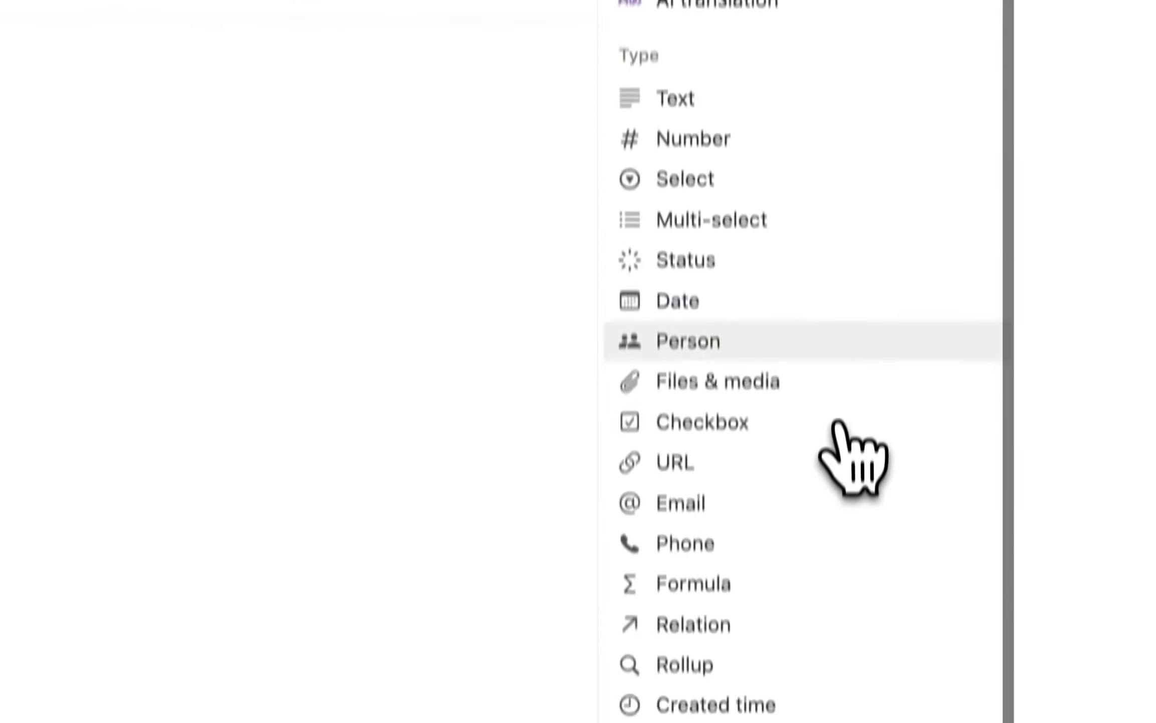
{"action": "left_click", "coordinate": [720, 607]}
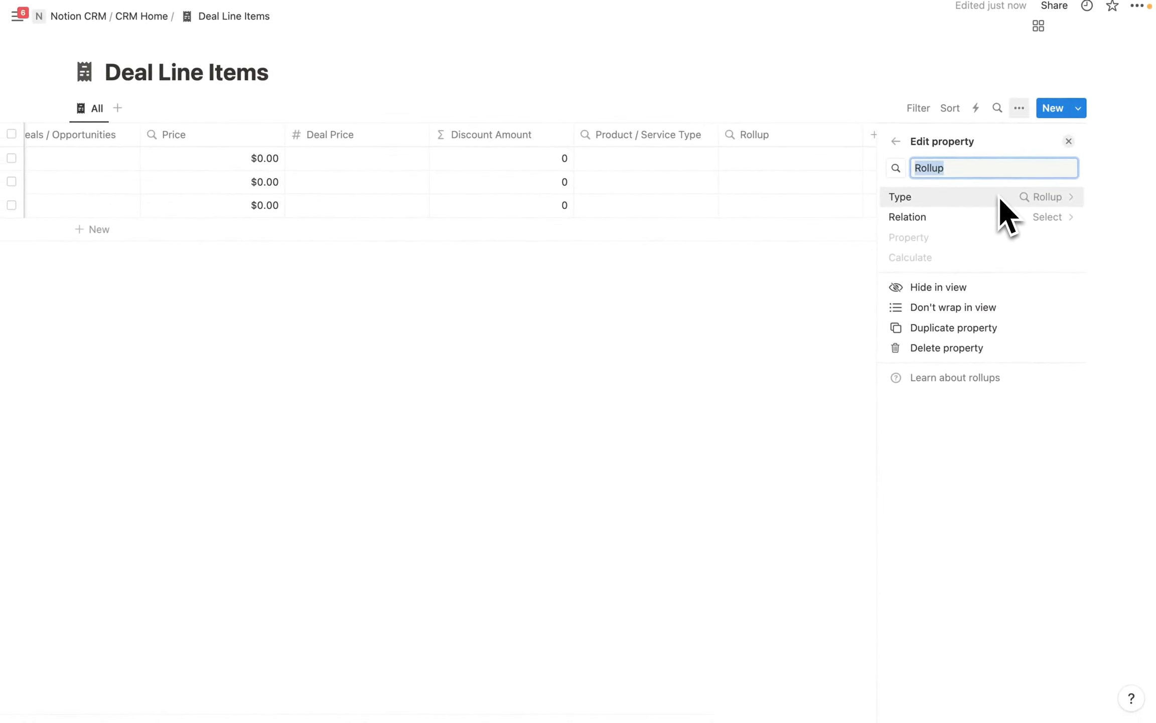
{"action": "key", "text": "BackSpace"}
{"action": "type", "text": "Deal / Opportunity Stage"}
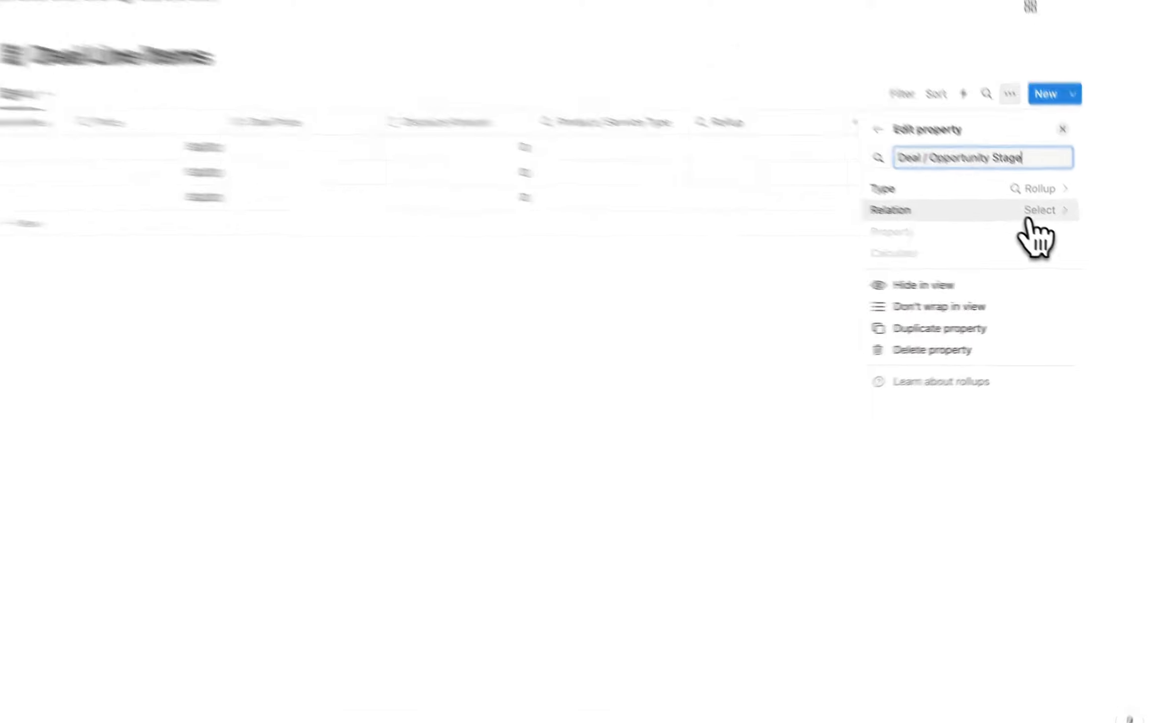
{"action": "left_click", "coordinate": [1045, 217]}
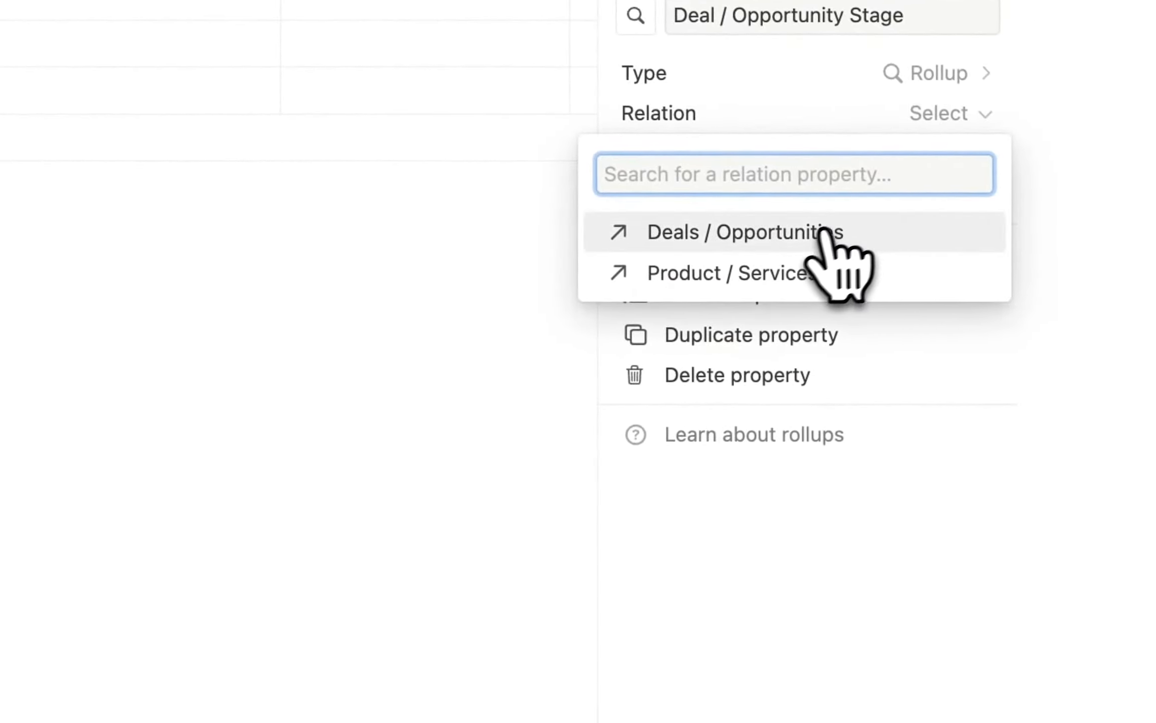
{"action": "left_click", "coordinate": [788, 235]}
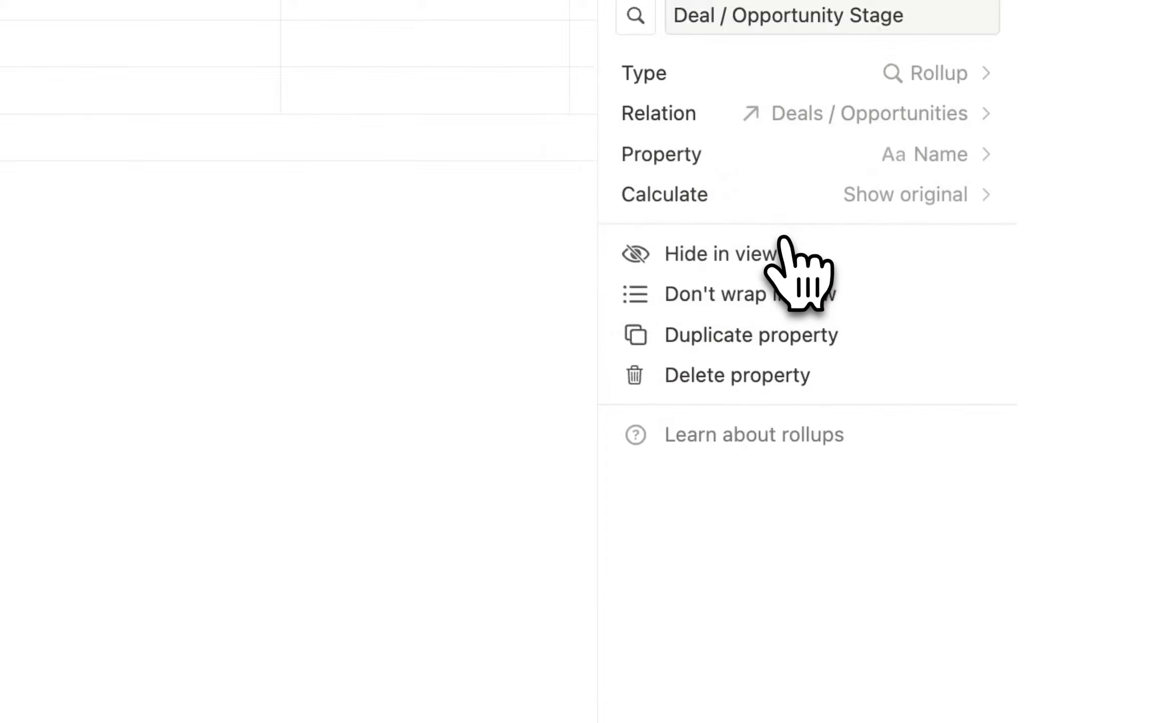
{"action": "left_click", "coordinate": [914, 168]}
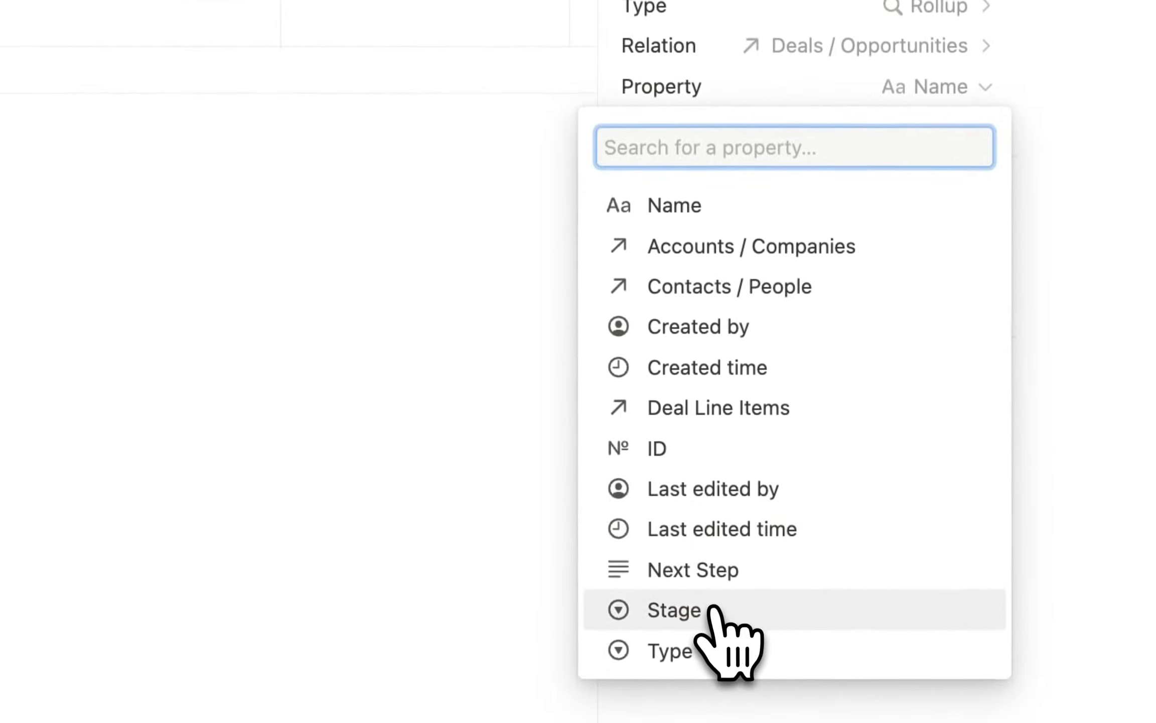
{"action": "left_click", "coordinate": [712, 608]}
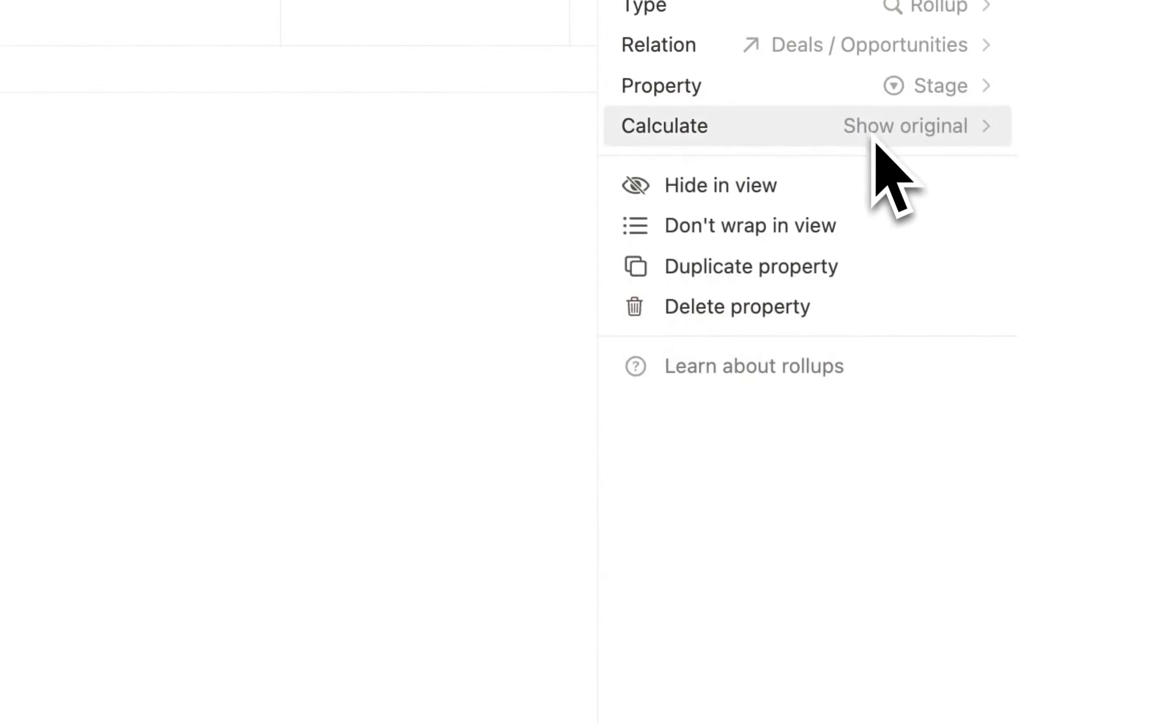
{"action": "left_click", "coordinate": [408, 446]}
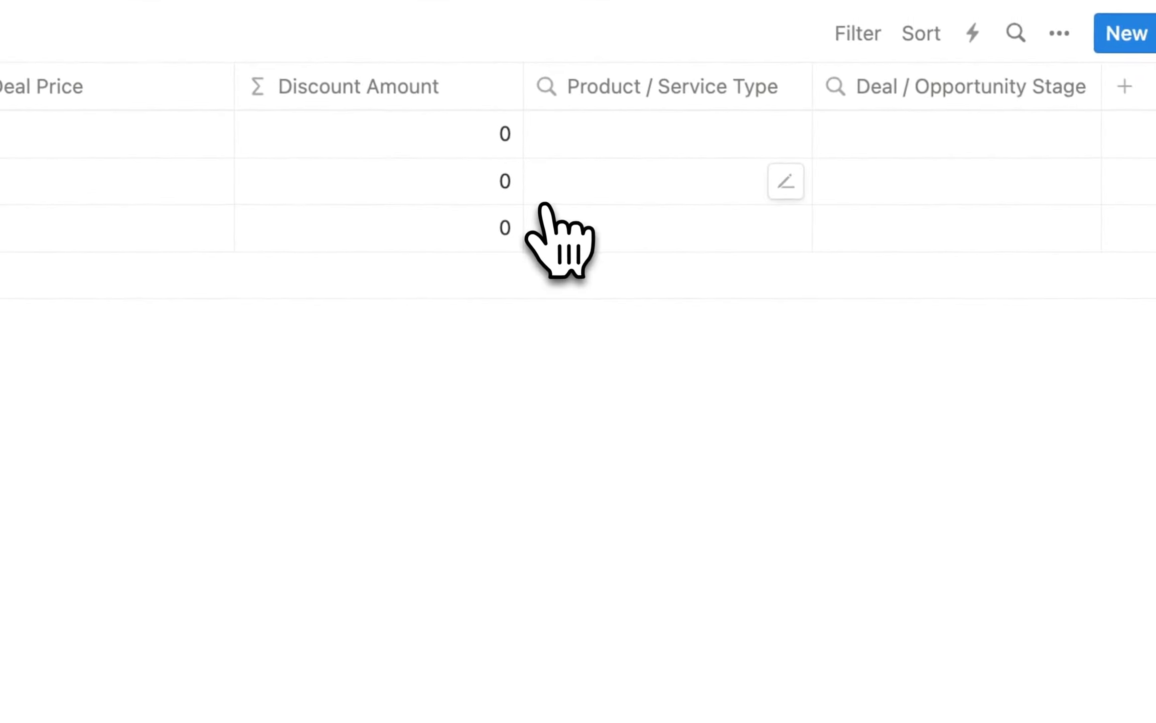
{"action": "scroll", "coordinate": [544, 205], "scroll_direction": "left", "scroll_amount": 6}
{"action": "scroll", "coordinate": [545, 205], "scroll_direction": "left", "scroll_amount": 5}
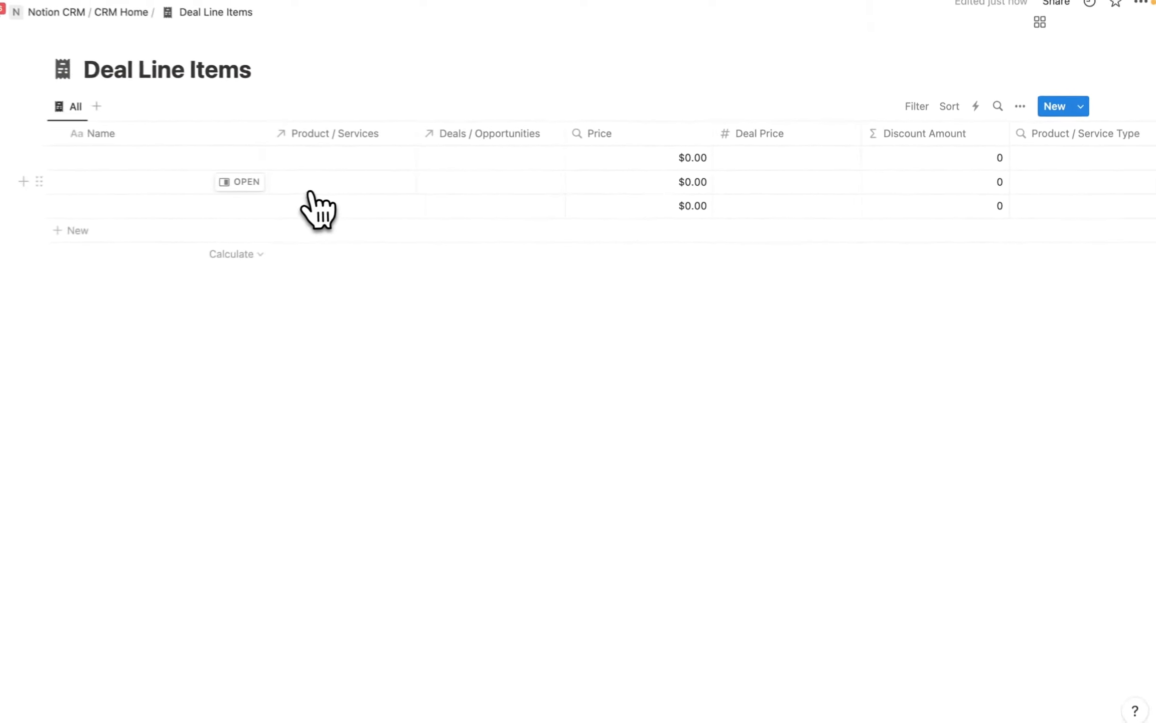
Link row one to Notion Monthly Managed Services and Google / New, with Deal Price 1600.
{"action": "left_click", "coordinate": [350, 161]}
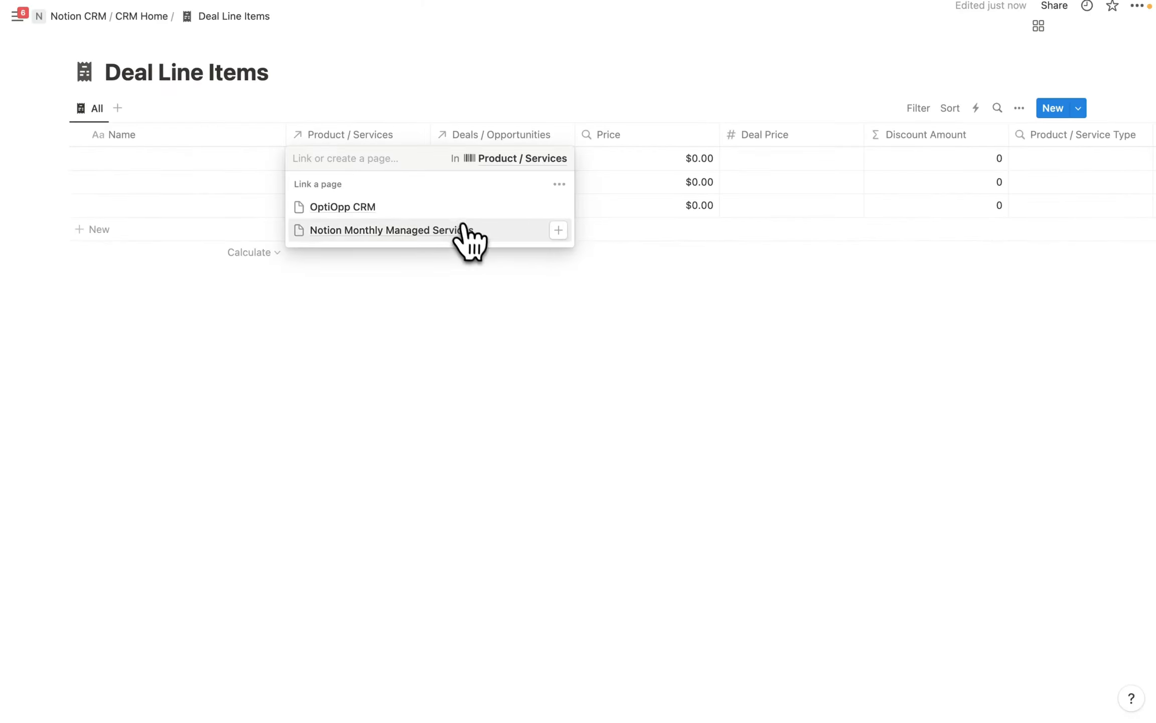
{"action": "left_click", "coordinate": [463, 229]}
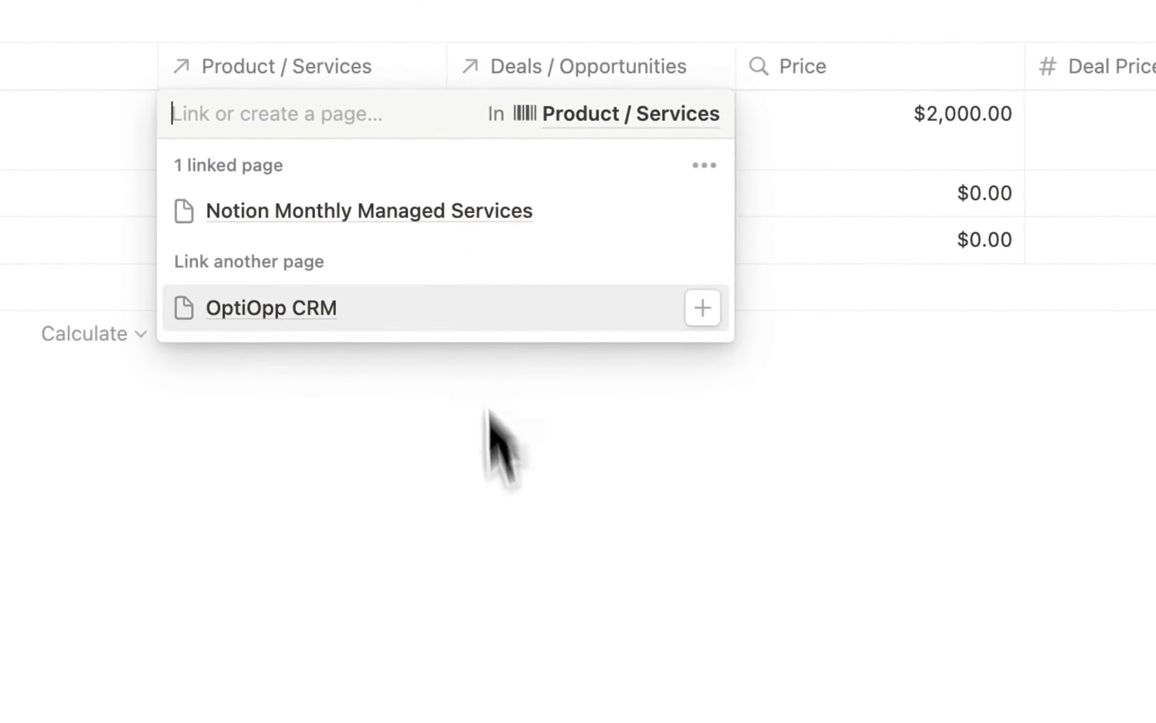
{"action": "key", "text": "Escape"}
{"action": "left_click", "coordinate": [584, 123]}
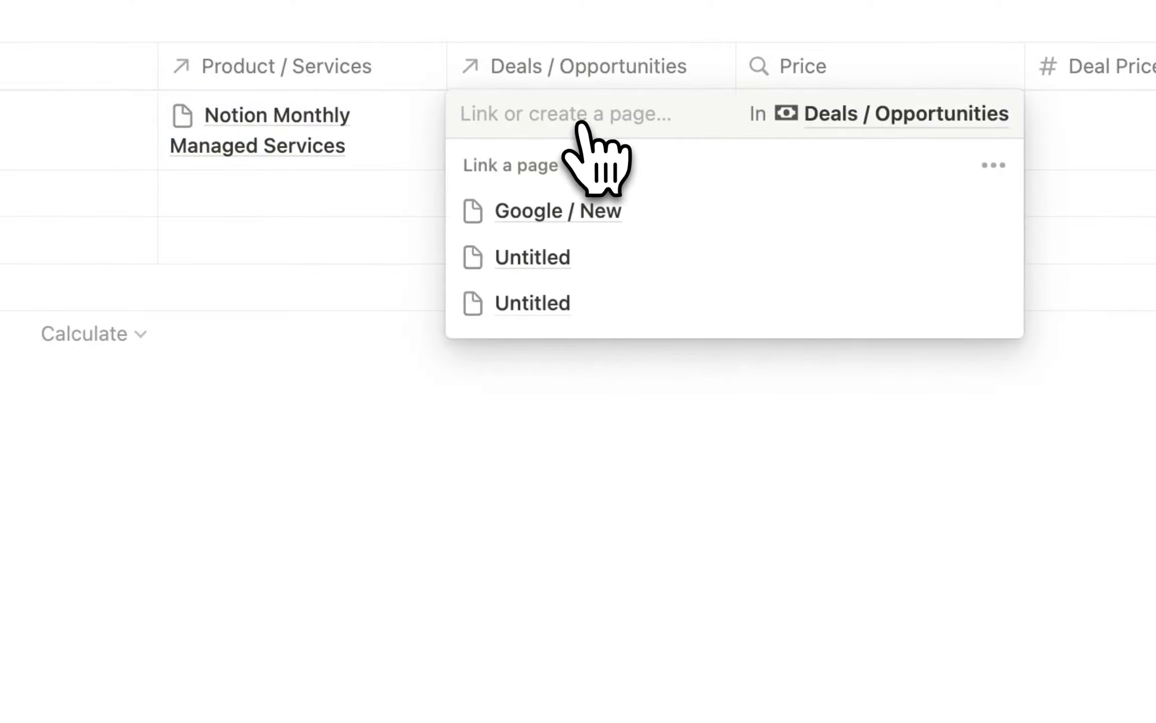
{"action": "left_click", "coordinate": [599, 216]}
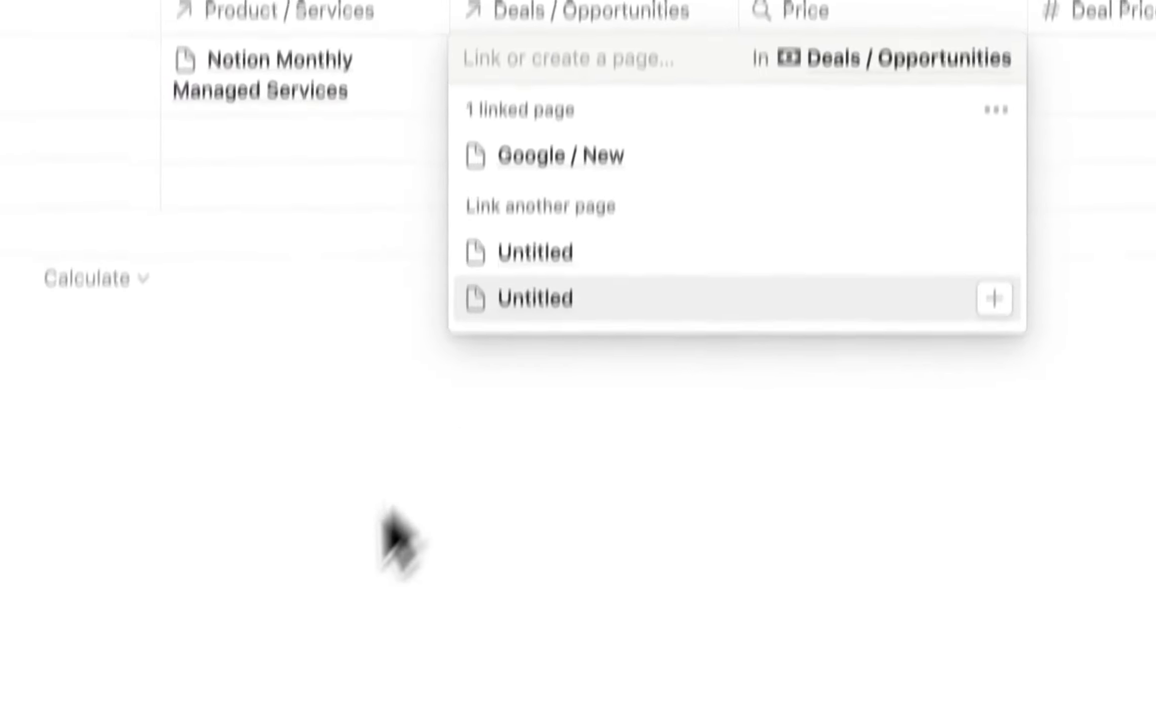
{"action": "left_click", "coordinate": [1119, 63]}
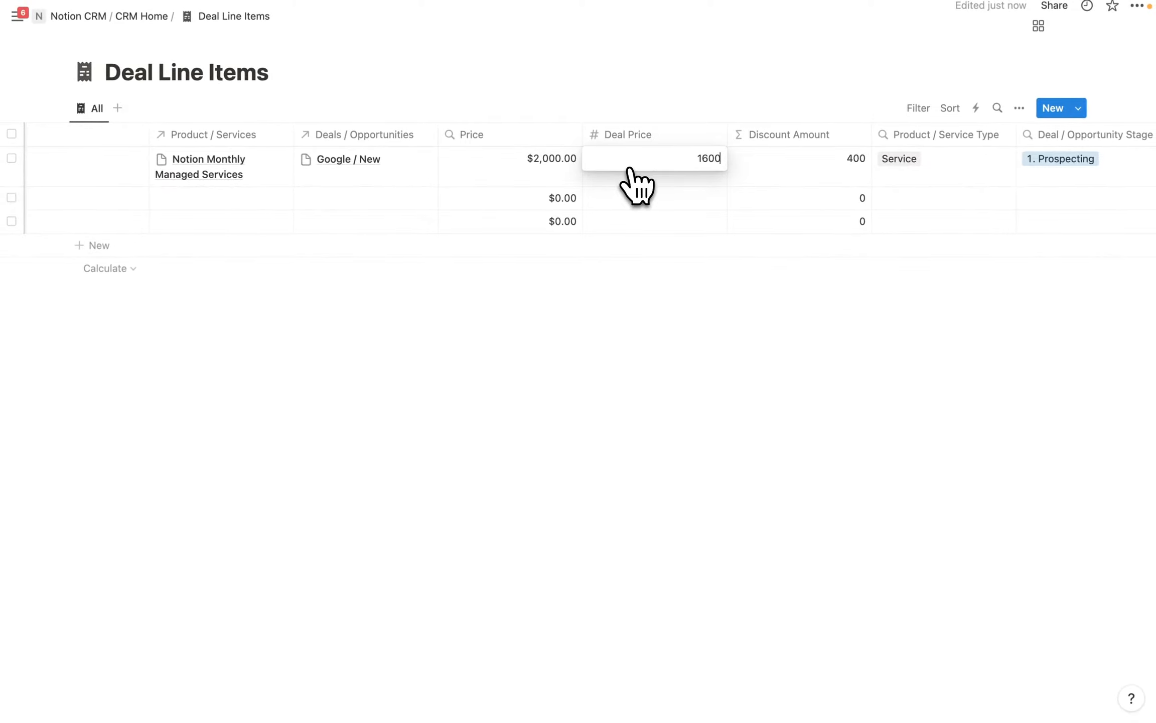
{"action": "key", "text": "Return"}
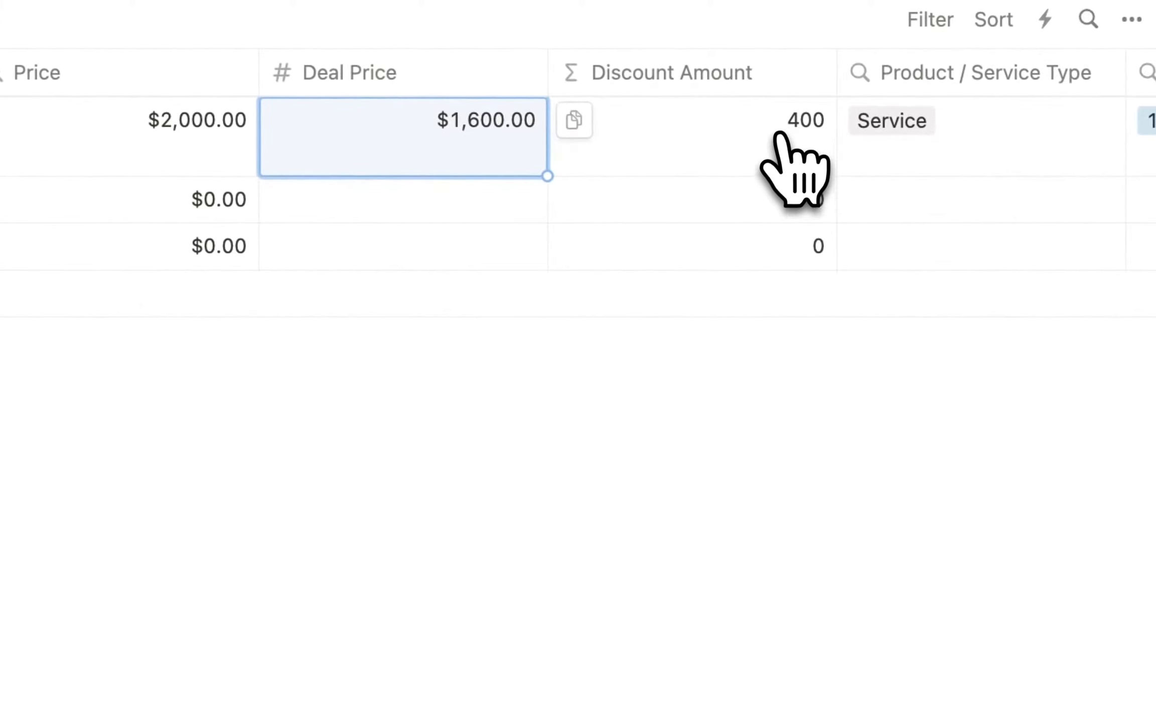
Set the Discount Amount number format to US Dollar, so the first row shows $400.00.
{"action": "left_click", "coordinate": [772, 80]}
{"action": "left_click", "coordinate": [693, 182]}
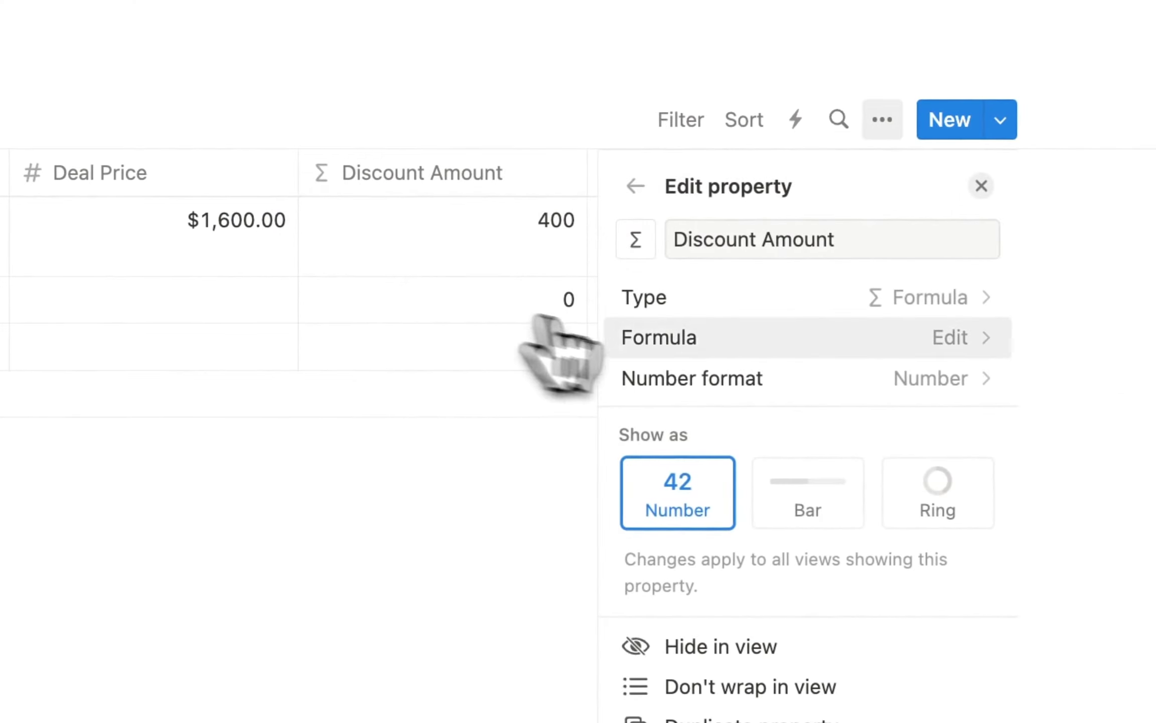
{"action": "left_click", "coordinate": [859, 377]}
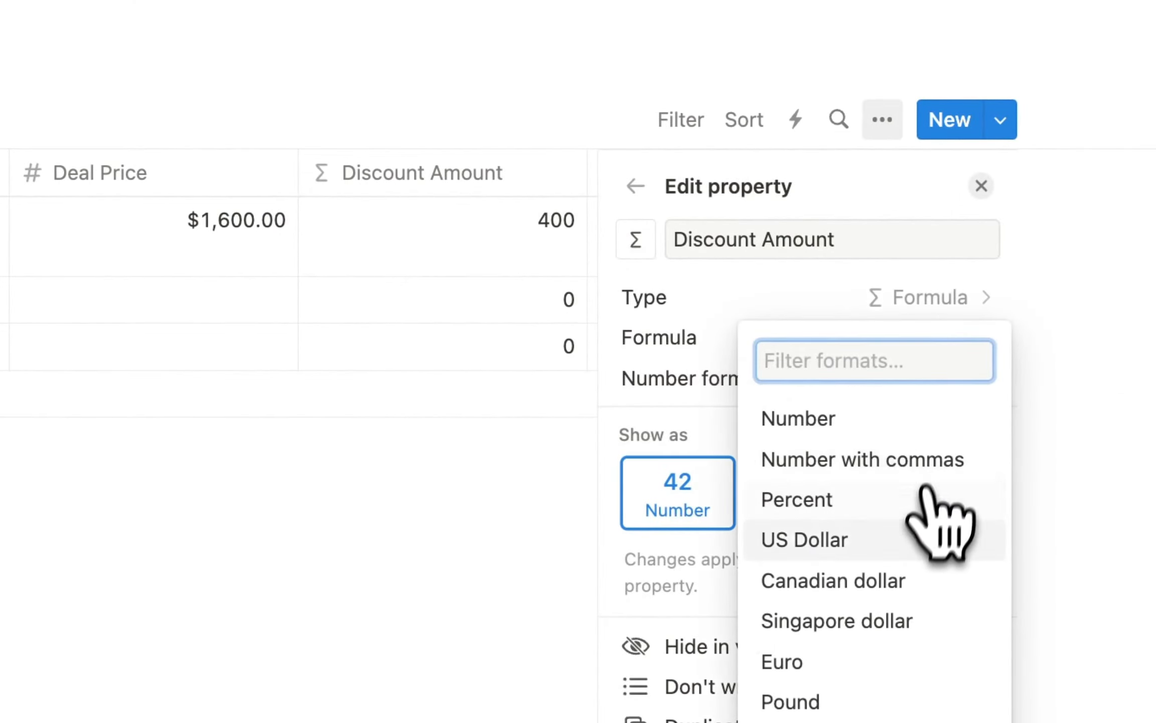
{"action": "left_click", "coordinate": [837, 543]}
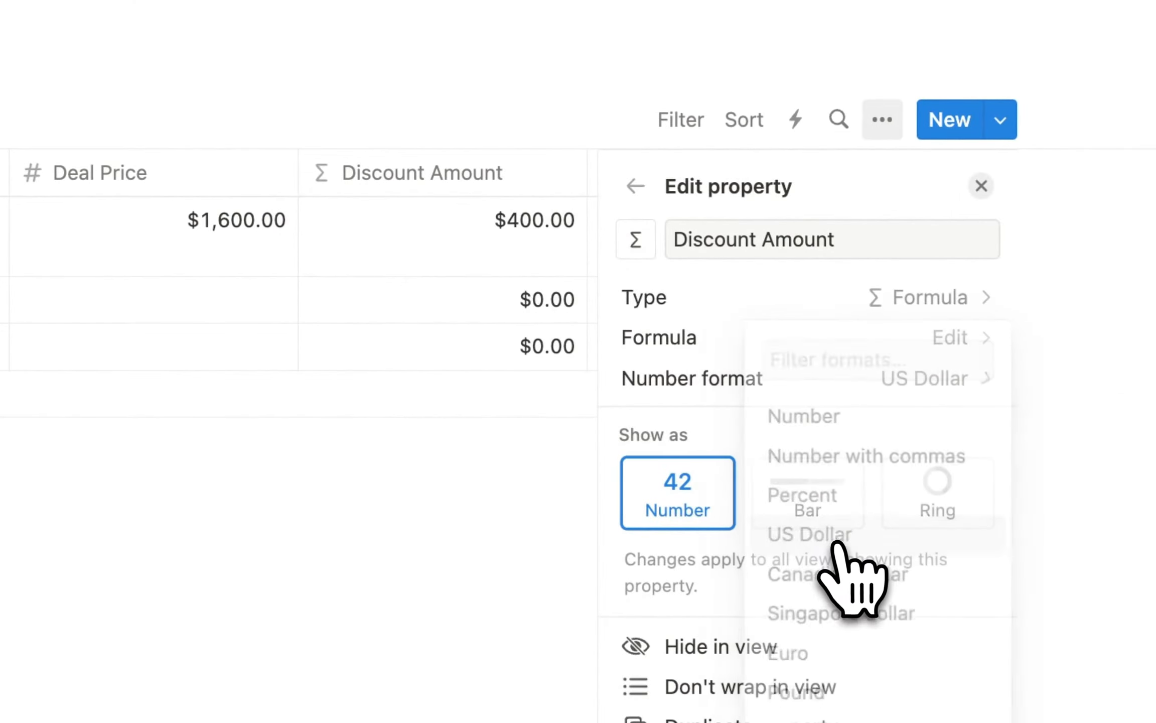
{"action": "left_click", "coordinate": [465, 567]}
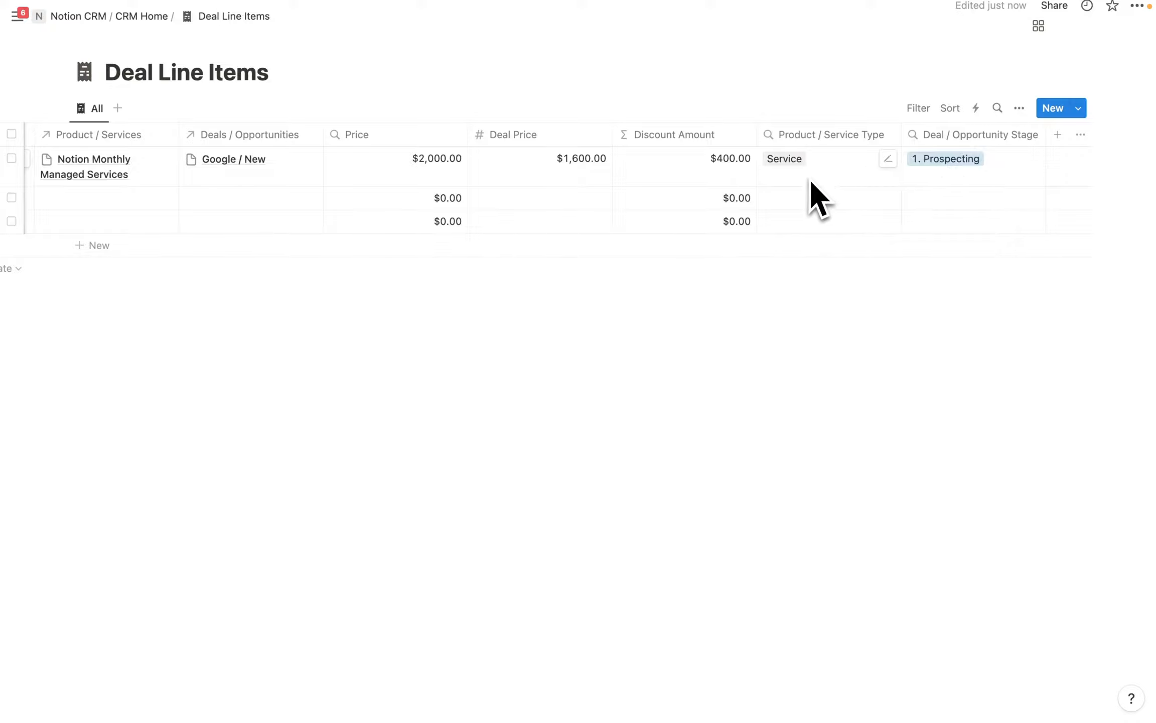
Add Created time and Created by columns to the table.
{"action": "left_click", "coordinate": [1058, 135]}
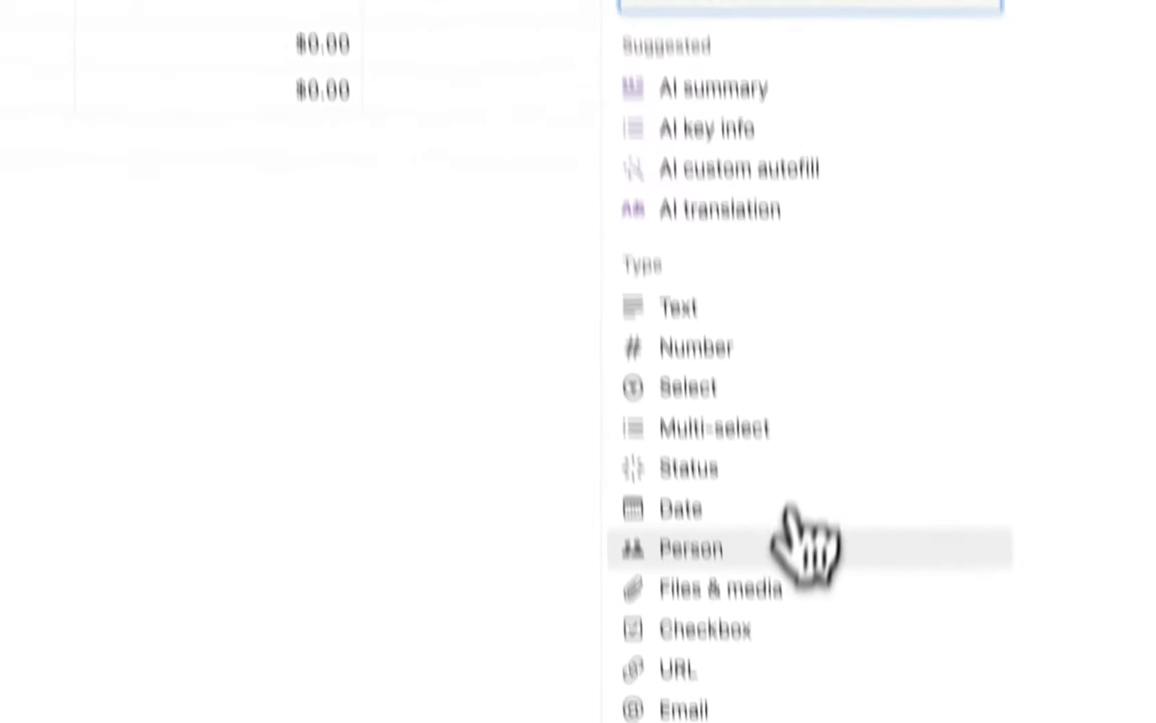
{"action": "scroll", "coordinate": [803, 535], "scroll_direction": "down", "scroll_amount": 5}
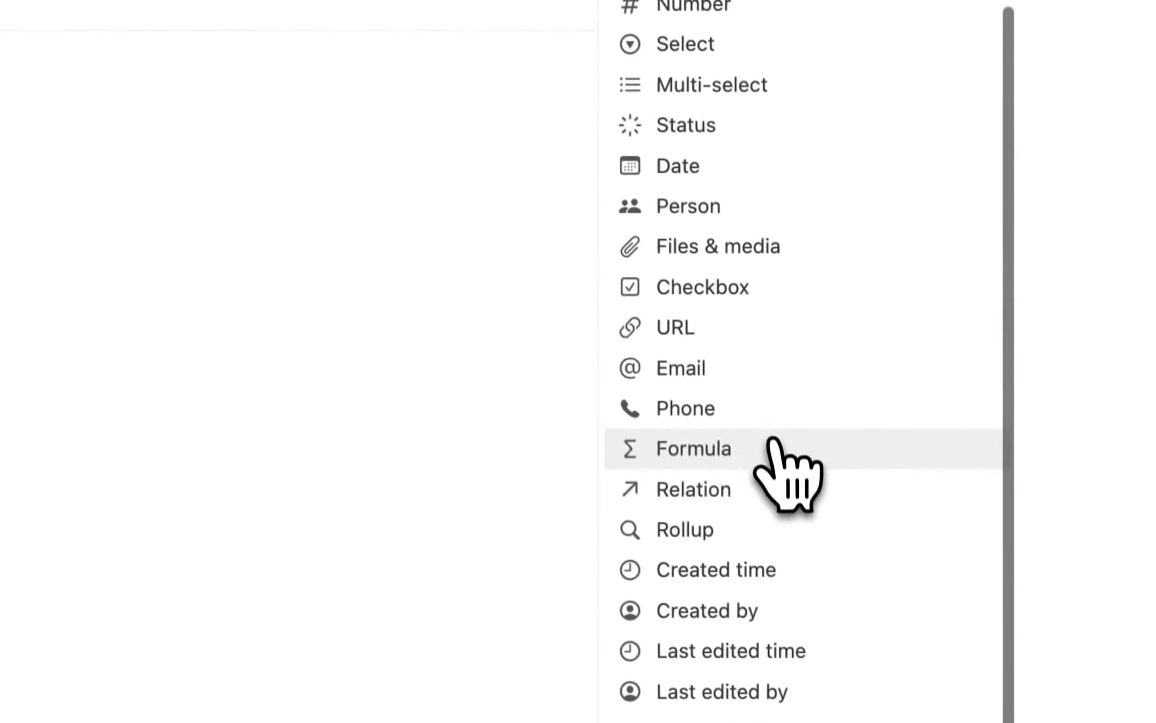
{"action": "left_click", "coordinate": [768, 515]}
{"action": "left_click", "coordinate": [435, 331]}
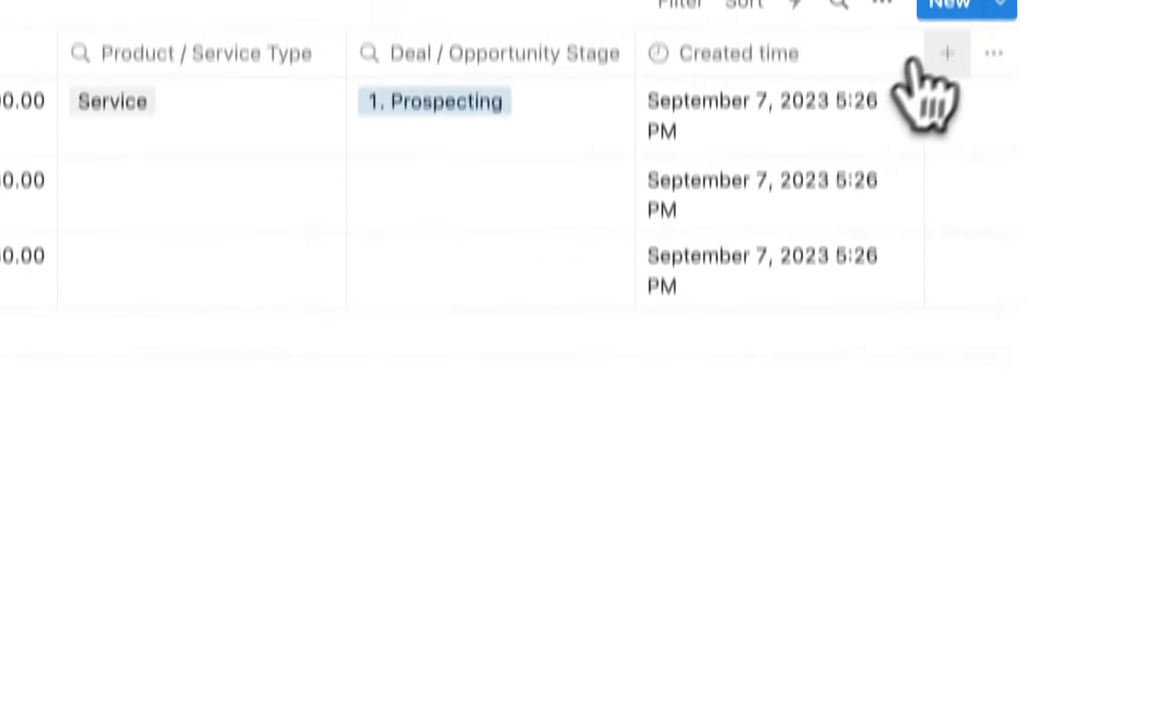
{"action": "left_click", "coordinate": [947, 52]}
{"action": "scroll", "coordinate": [746, 424], "scroll_direction": "down", "scroll_amount": 5}
{"action": "left_click", "coordinate": [768, 590]}
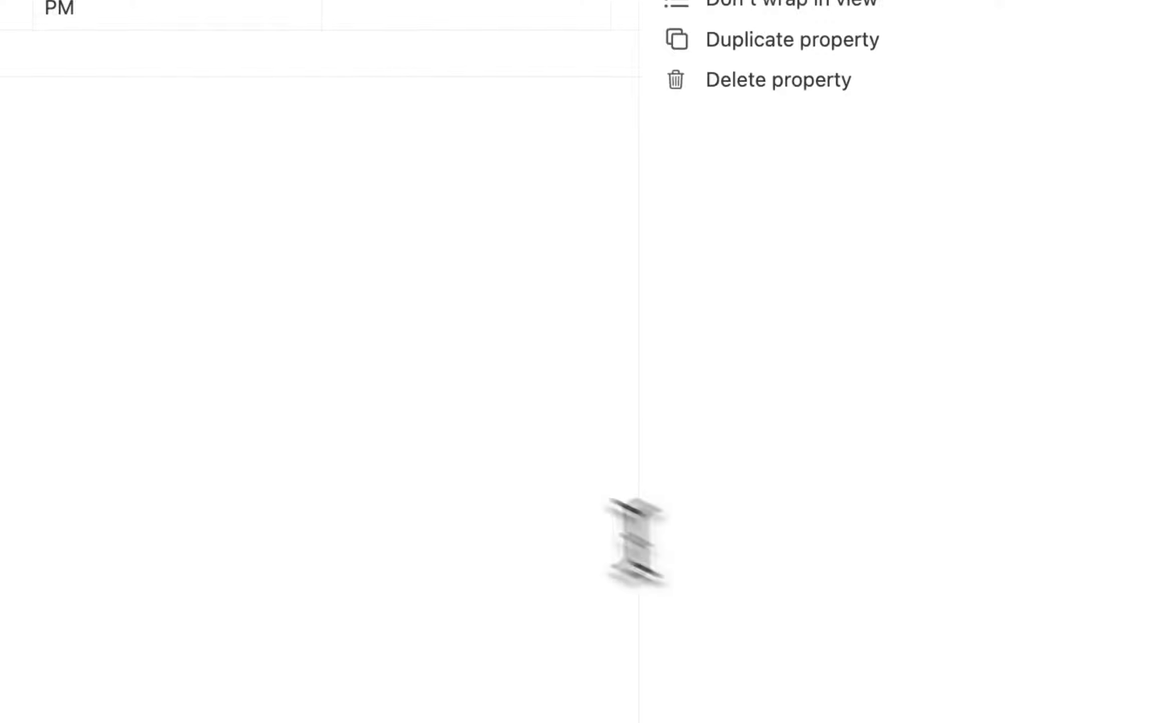
{"action": "left_click", "coordinate": [632, 542]}
Add Last edited time, Last edited by and ID columns.
{"action": "left_click", "coordinate": [953, 125]}
{"action": "scroll", "coordinate": [877, 547], "scroll_direction": "down", "scroll_amount": 5}
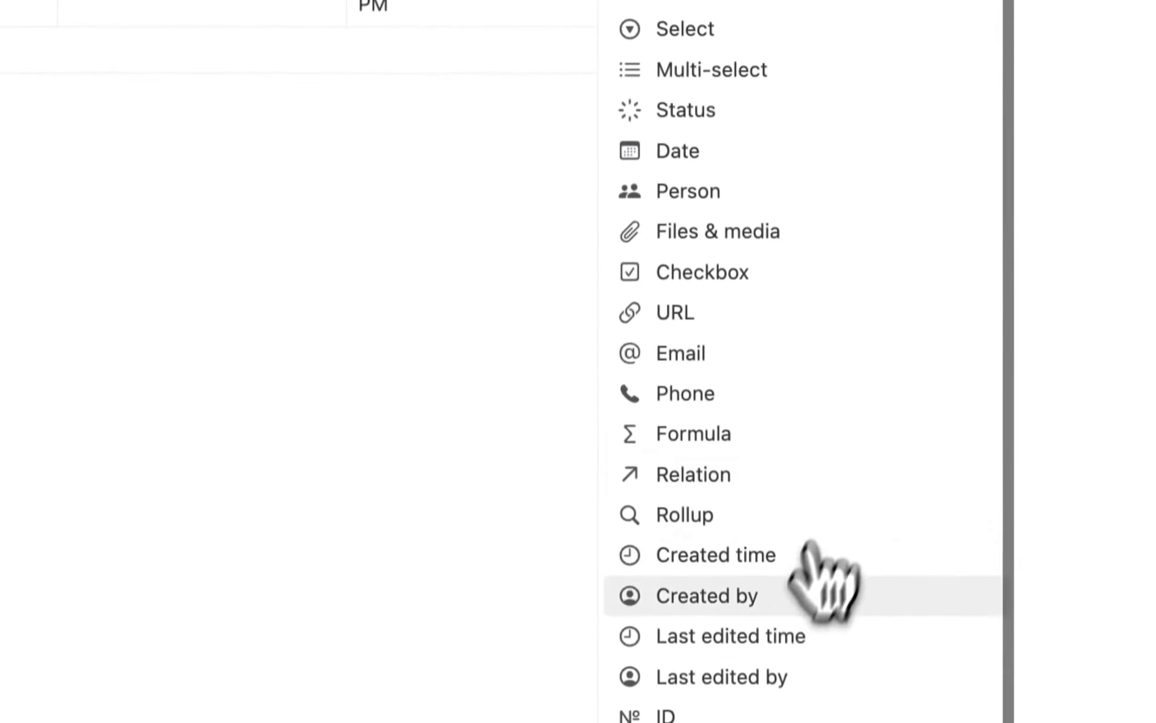
{"action": "left_click", "coordinate": [811, 593]}
{"action": "left_click", "coordinate": [545, 517]}
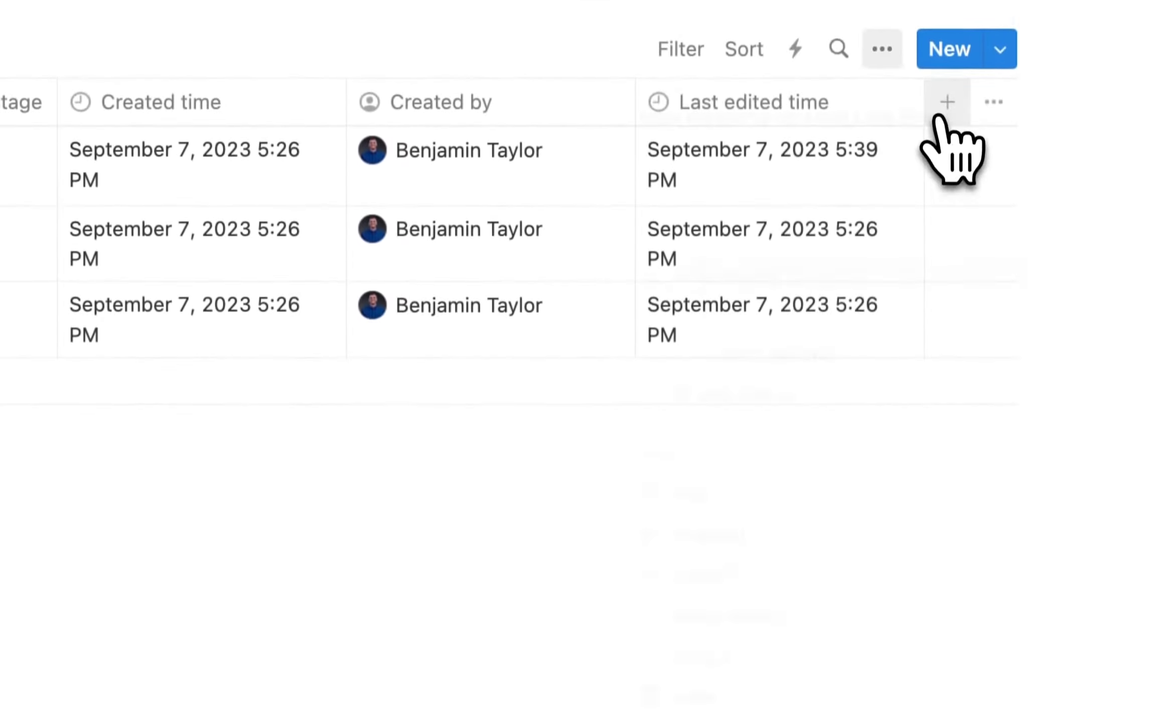
{"action": "left_click", "coordinate": [948, 100]}
{"action": "scroll", "coordinate": [871, 451], "scroll_direction": "down", "scroll_amount": 5}
{"action": "left_click", "coordinate": [751, 605]}
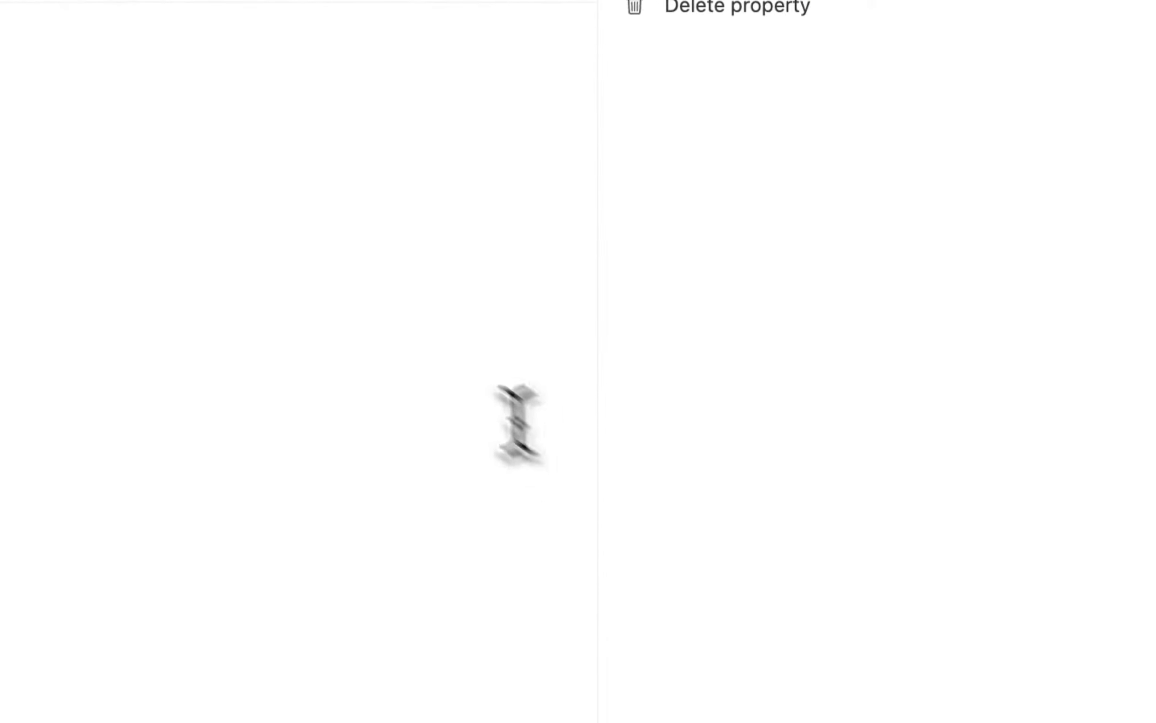
{"action": "left_click", "coordinate": [517, 421]}
{"action": "left_click", "coordinate": [969, 165]}
{"action": "scroll", "coordinate": [774, 554], "scroll_direction": "down", "scroll_amount": 8}
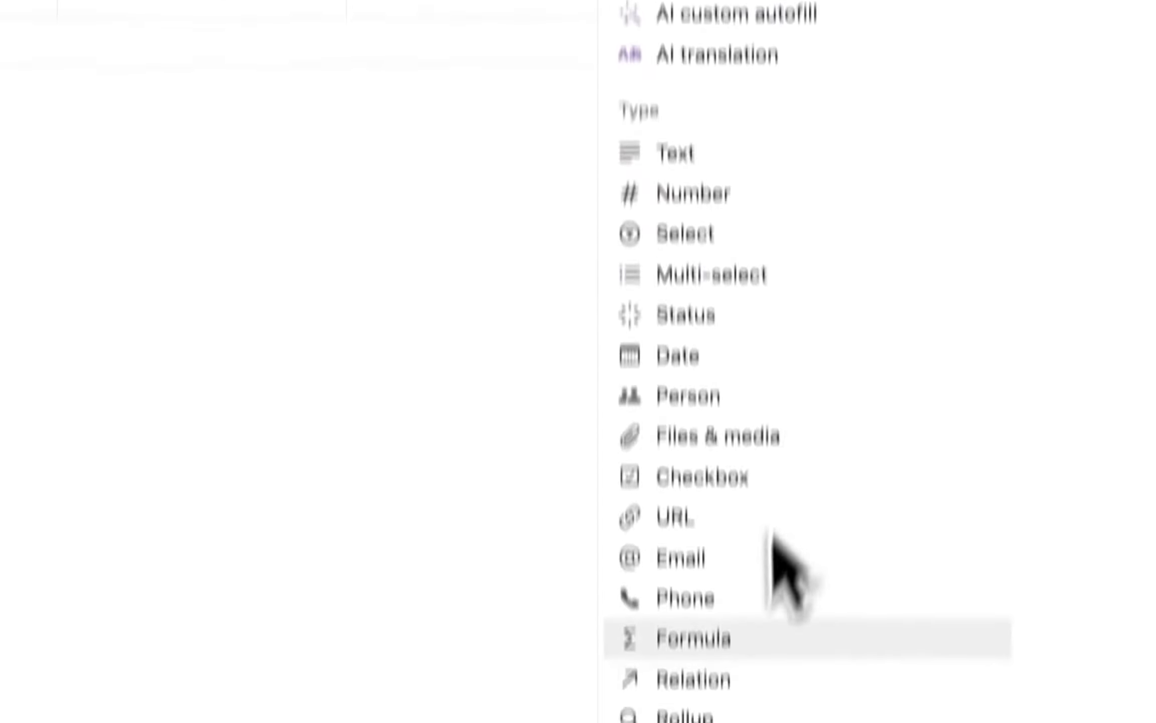
{"action": "left_click", "coordinate": [709, 549]}
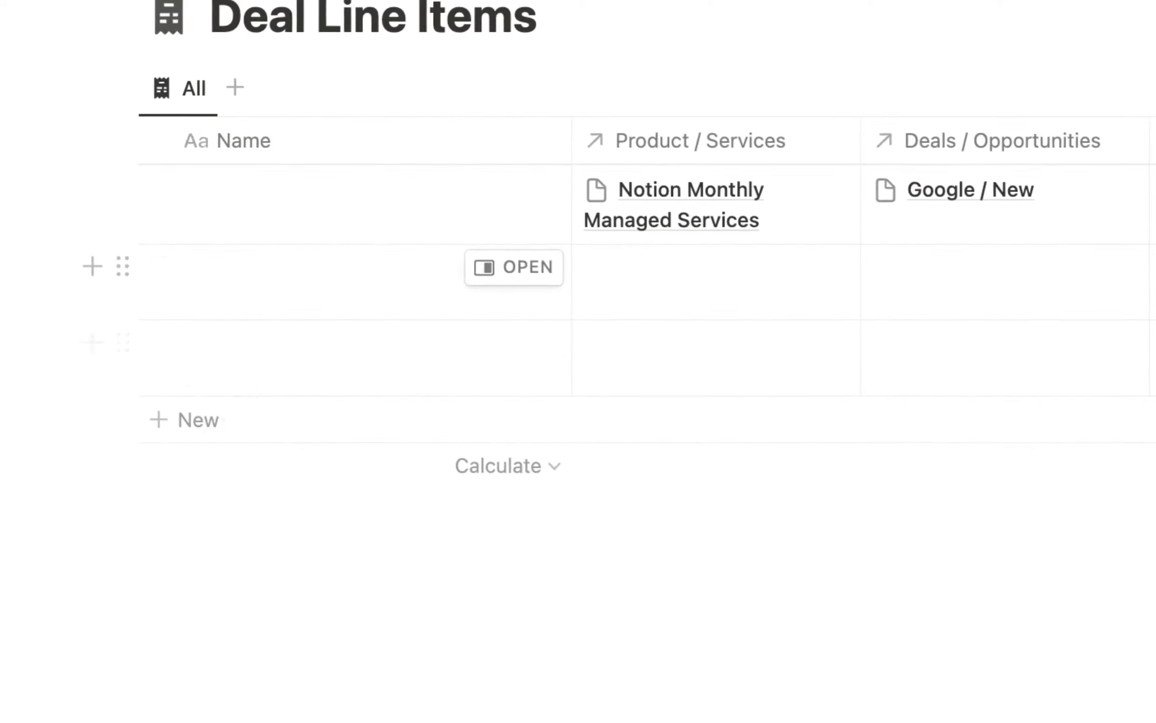
Delete the two empty rows from Deal Line Items.
{"action": "left_click", "coordinate": [158, 266]}
{"action": "left_click", "coordinate": [159, 342]}
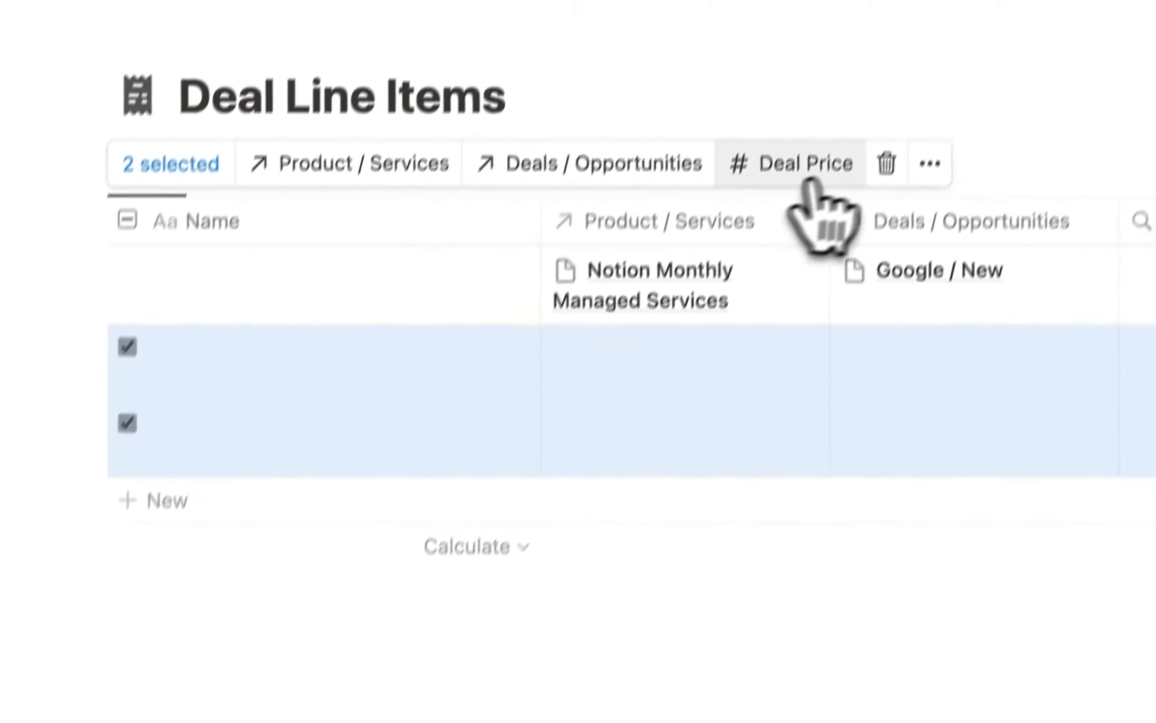
{"action": "left_click", "coordinate": [917, 82]}
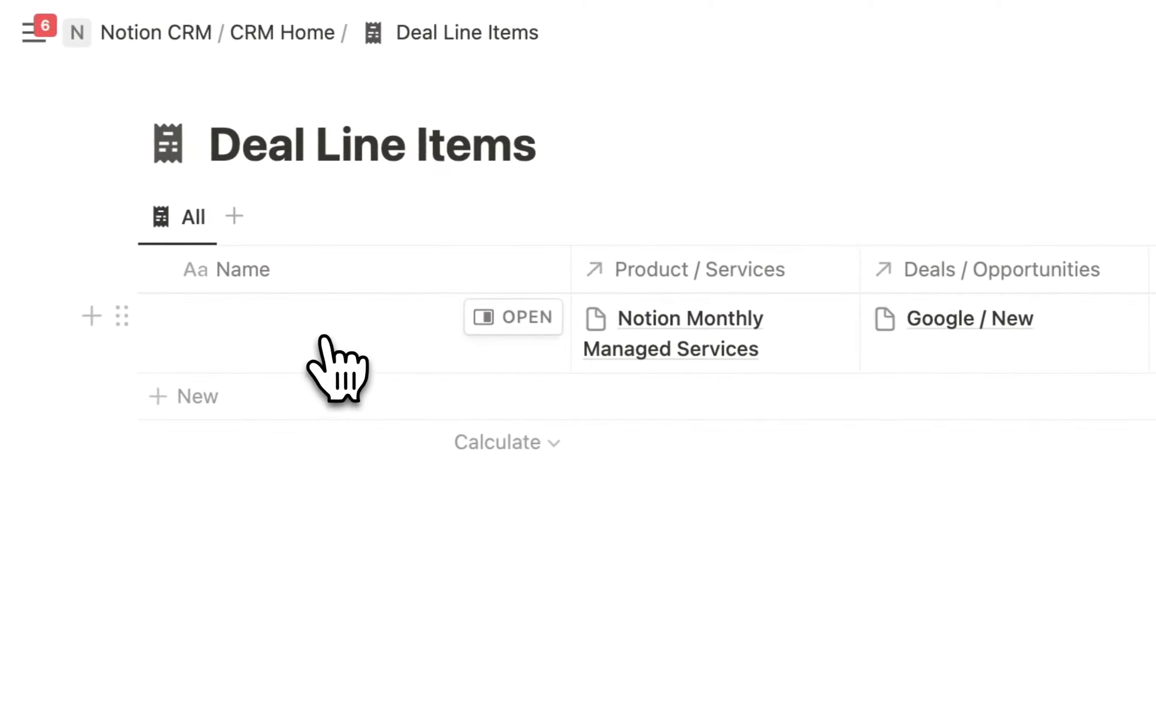
Name the remaining line item 'Notion Monthly Managed Service' and return to CRM Home.
{"action": "left_click", "coordinate": [276, 330]}
{"action": "type", "text": "Notion Monthly Managed Se"}
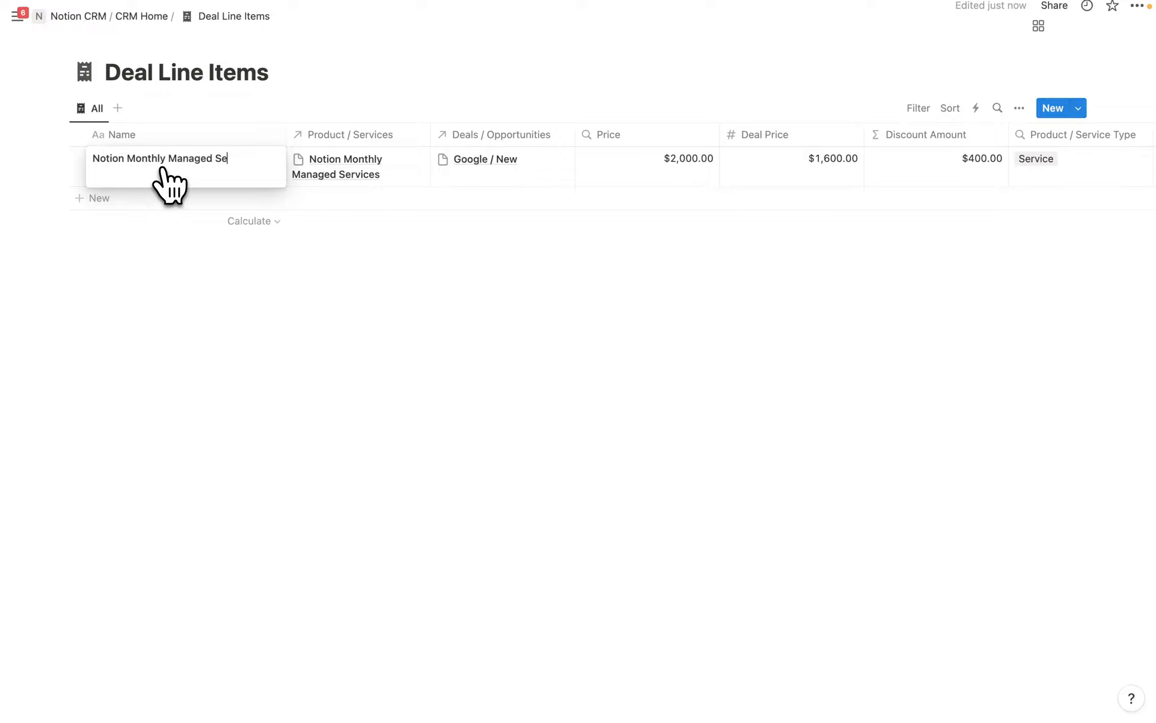
{"action": "type", "text": "ce"}
{"action": "key", "text": "Escape"}
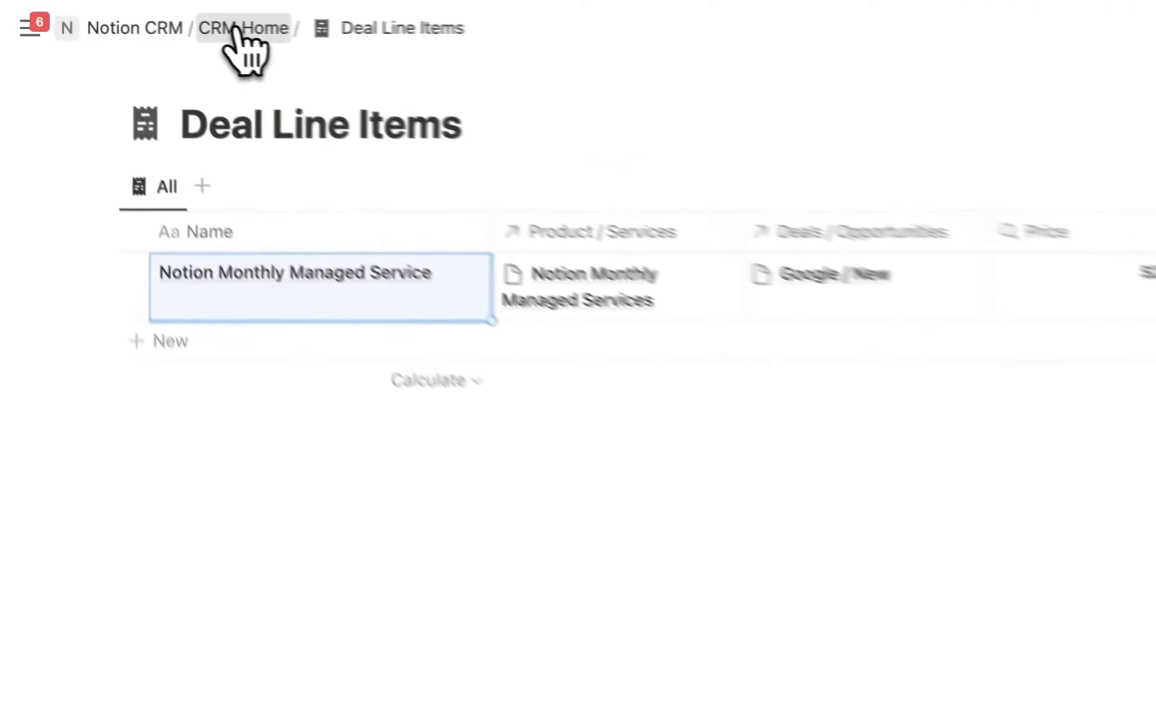
{"action": "left_click", "coordinate": [234, 29]}
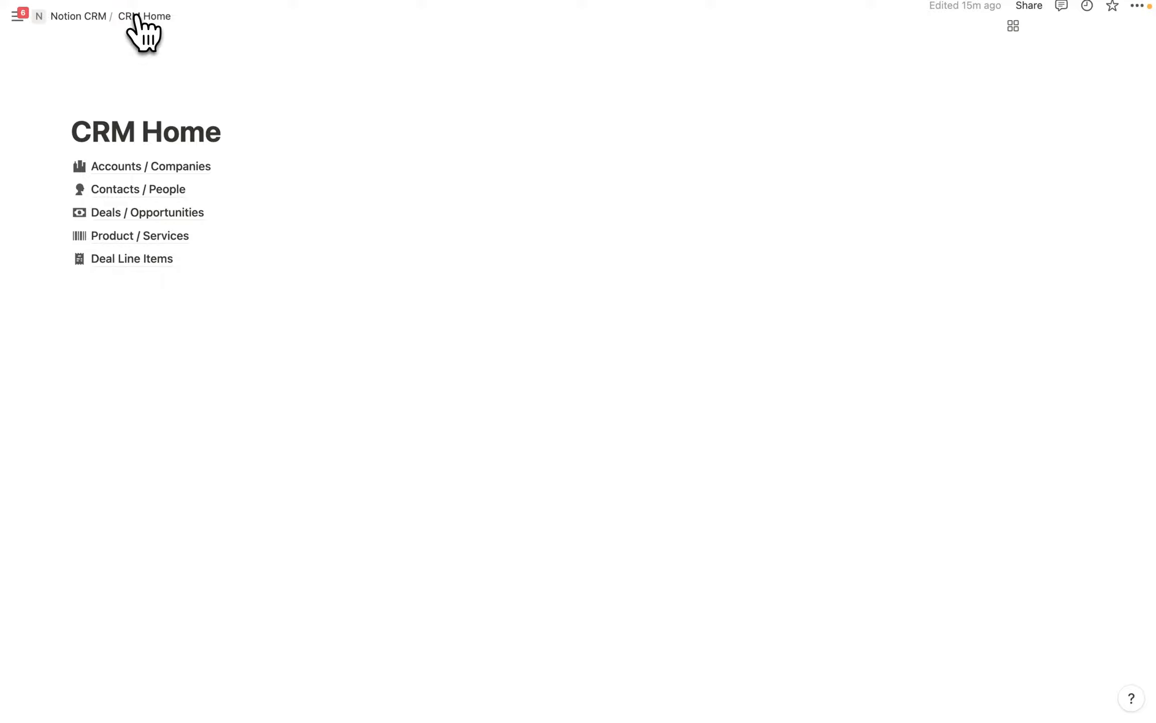
In Accounts / Companies, add a Select property named Lead Source.
{"action": "left_click", "coordinate": [147, 167]}
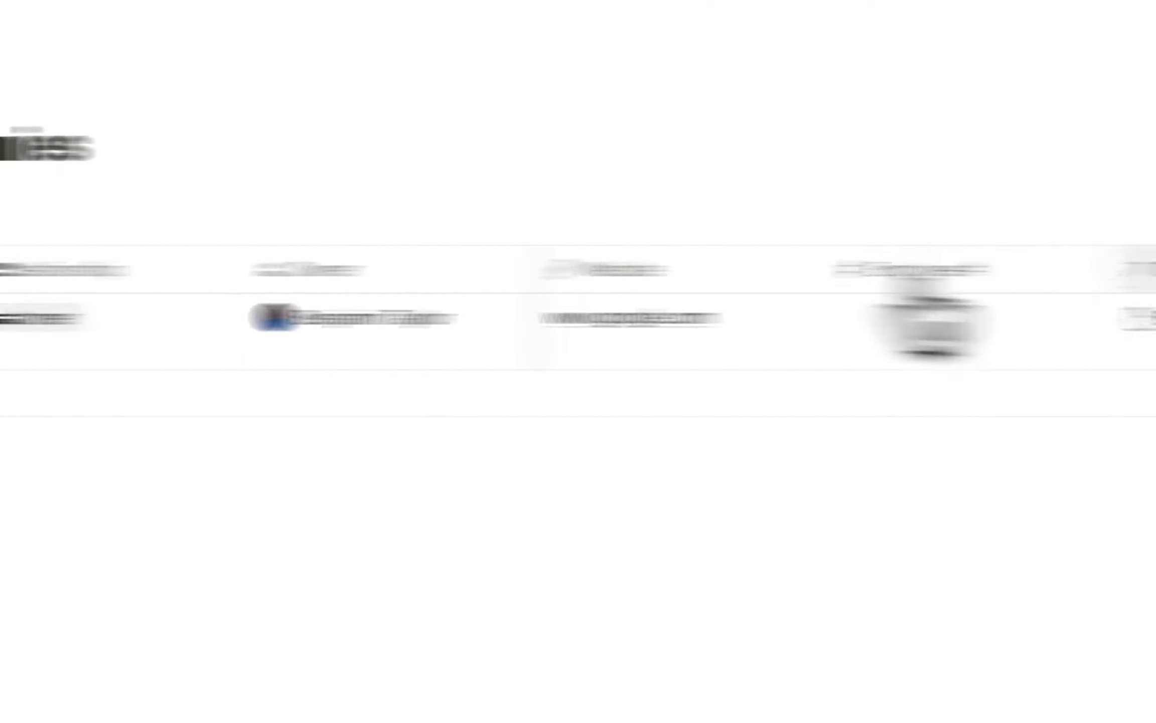
{"action": "left_click", "coordinate": [1009, 269]}
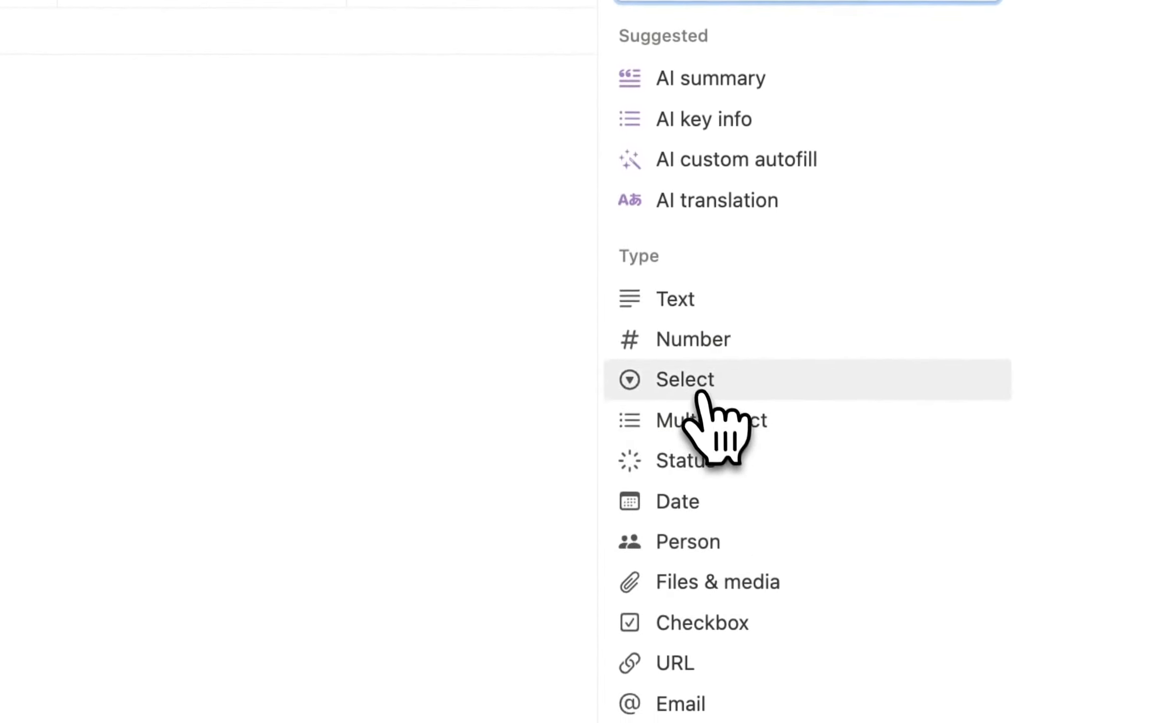
{"action": "left_click", "coordinate": [697, 640]}
{"action": "key", "text": "BackSpace"}
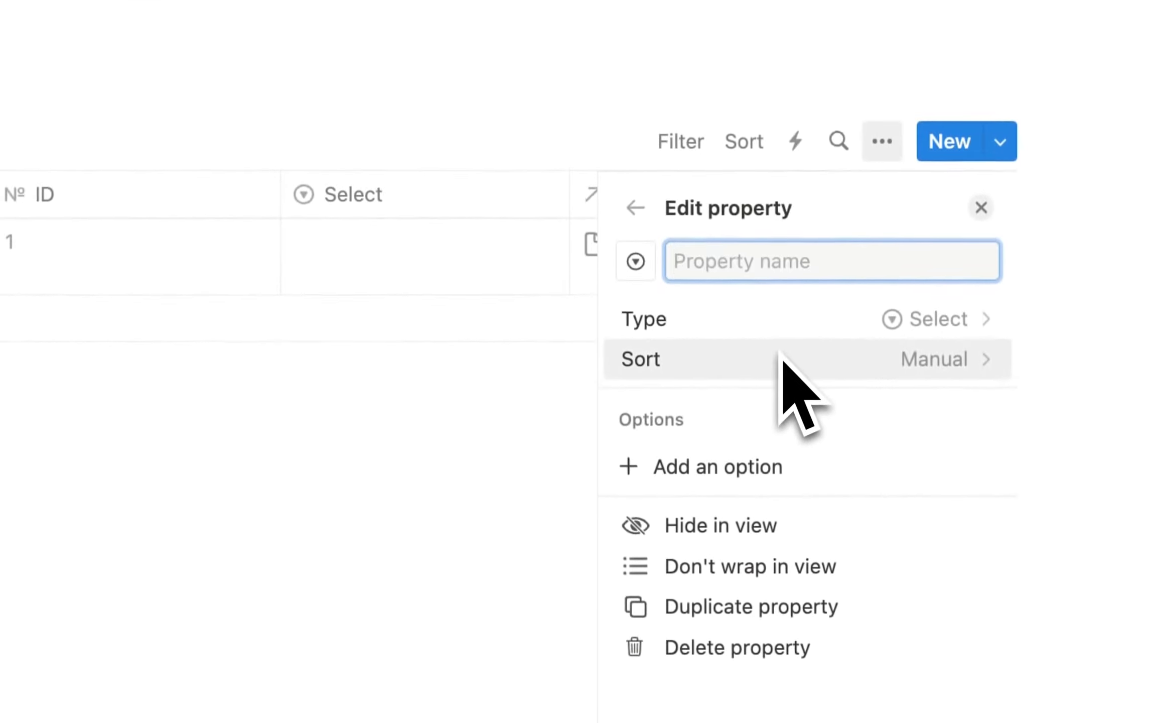
{"action": "type", "text": "Lea"}
{"action": "type", "text": "d "}
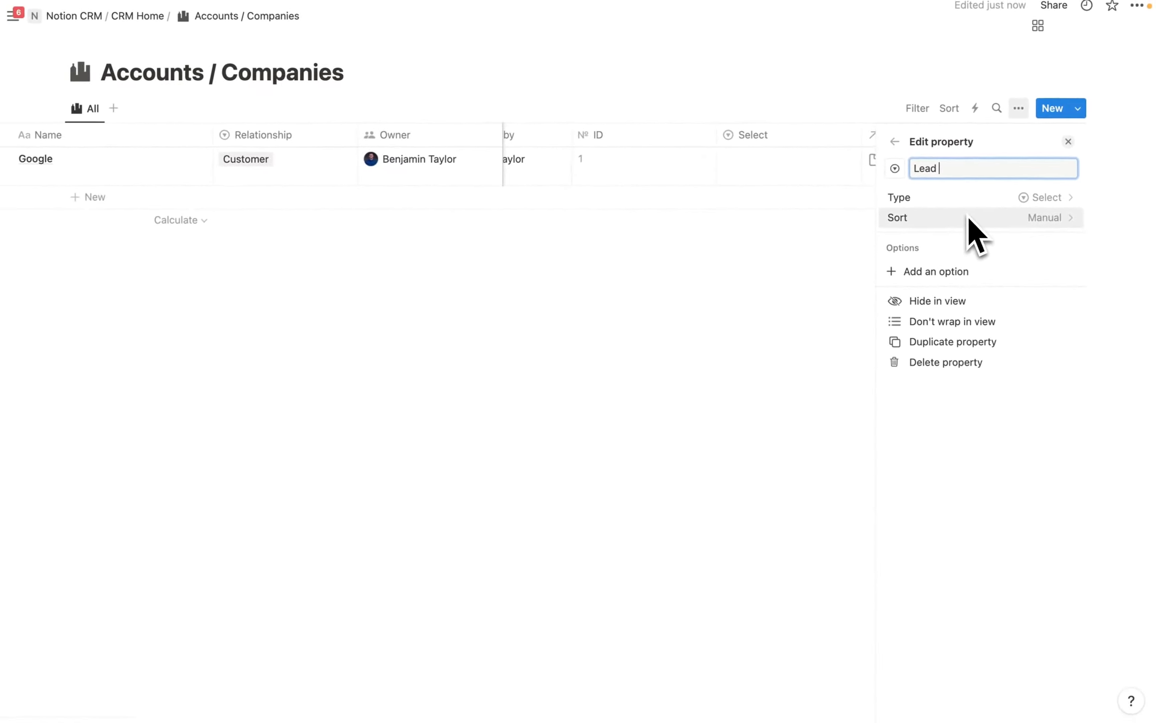
{"action": "type", "text": "Source"}
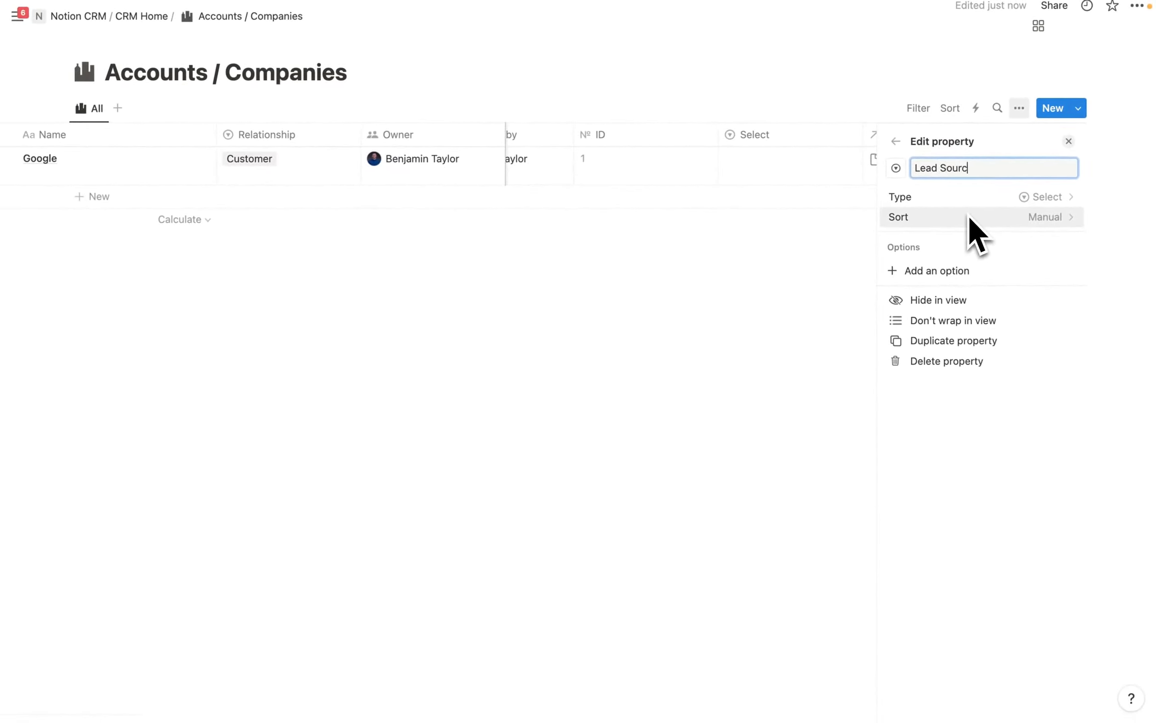
Add Lead Source options Paid Ad, Website, Scoial Media, Email, Refferal, Event and Cold Call.
{"action": "left_click", "coordinate": [955, 272]}
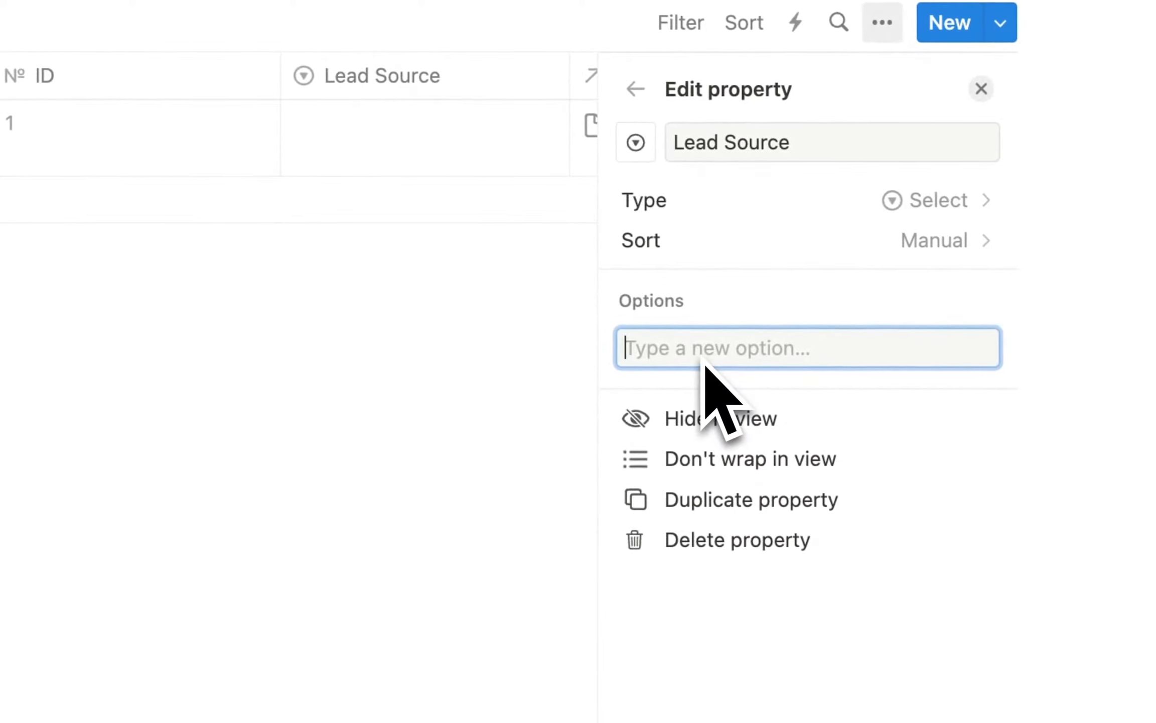
{"action": "type", "text": "Paid A"}
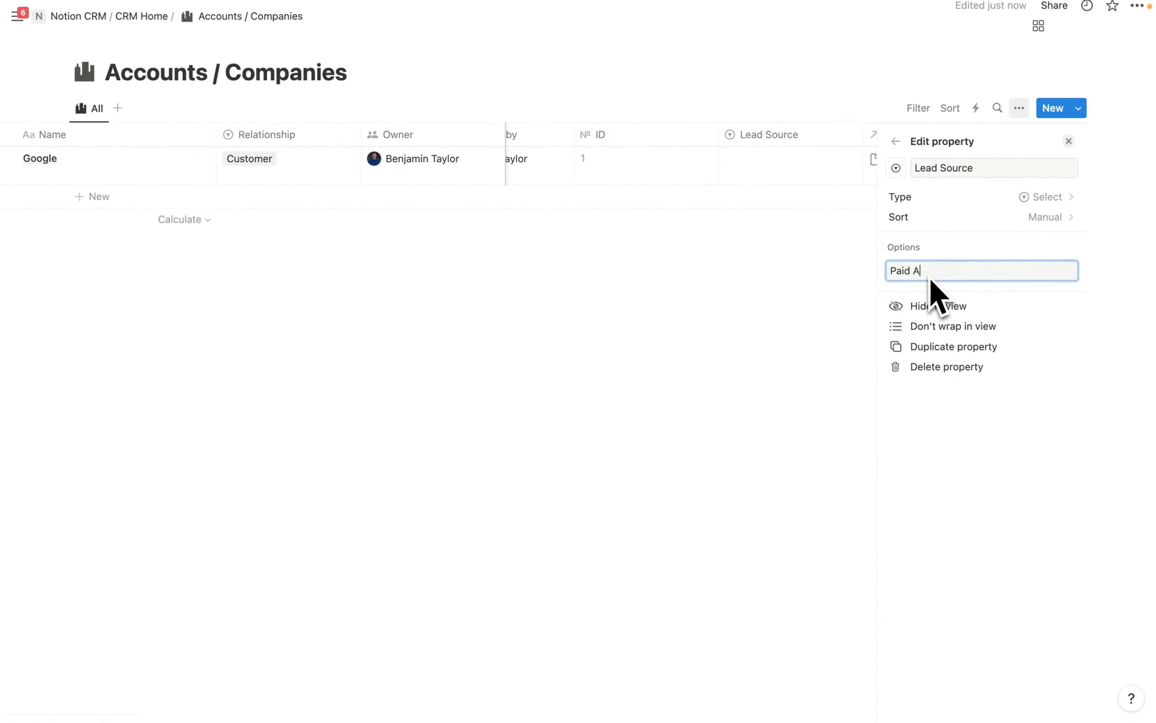
{"action": "type", "text": "d"}
{"action": "key", "text": "Return"}
{"action": "type", "text": "Web"}
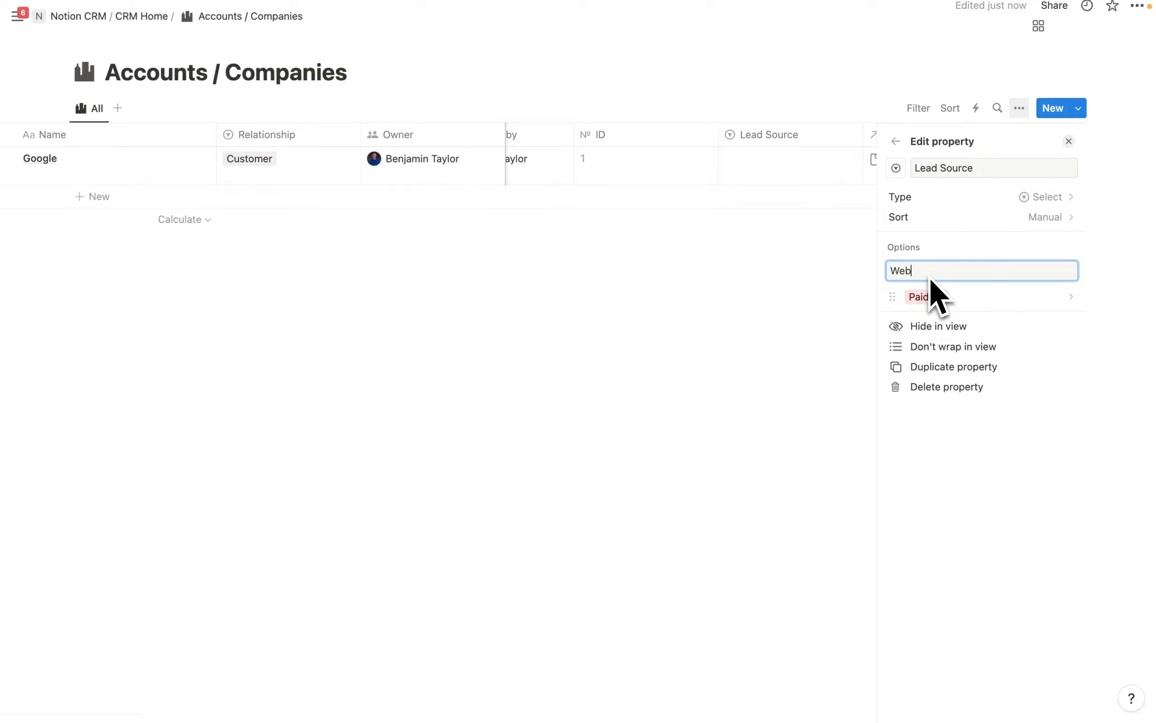
{"action": "type", "text": "site"}
{"action": "key", "text": "Return"}
{"action": "type", "text": "Sc"}
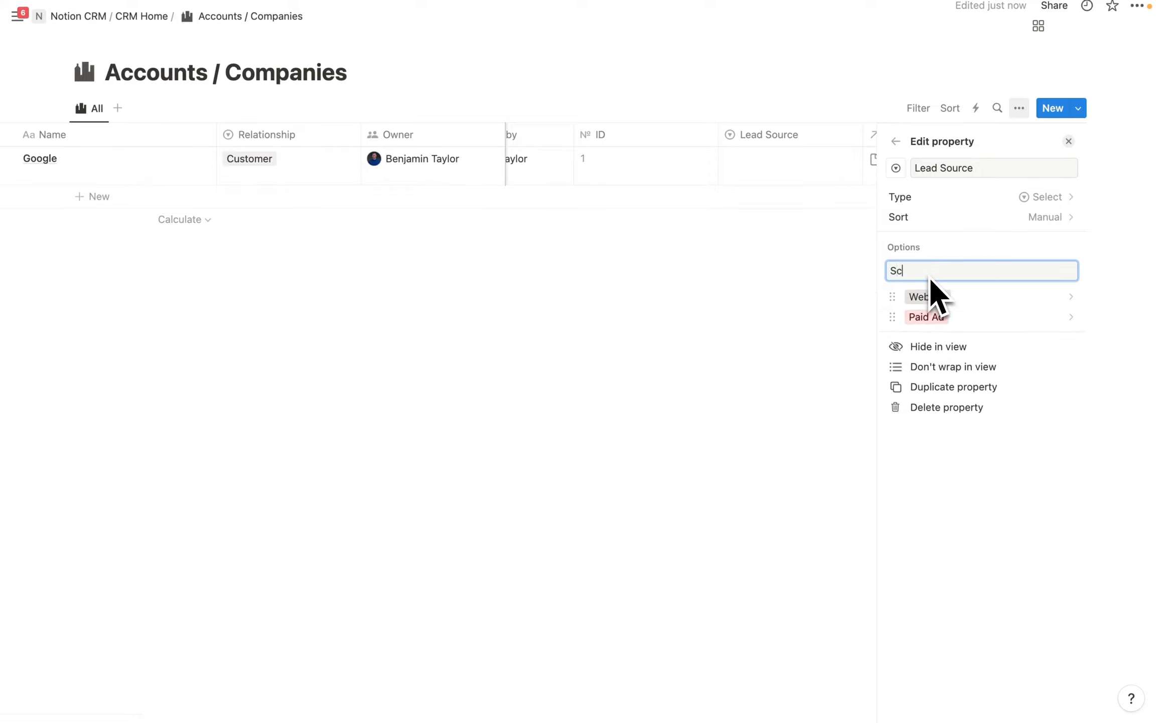
{"action": "type", "text": "oial Media"}
{"action": "key", "text": "Return"}
{"action": "type", "text": "E"}
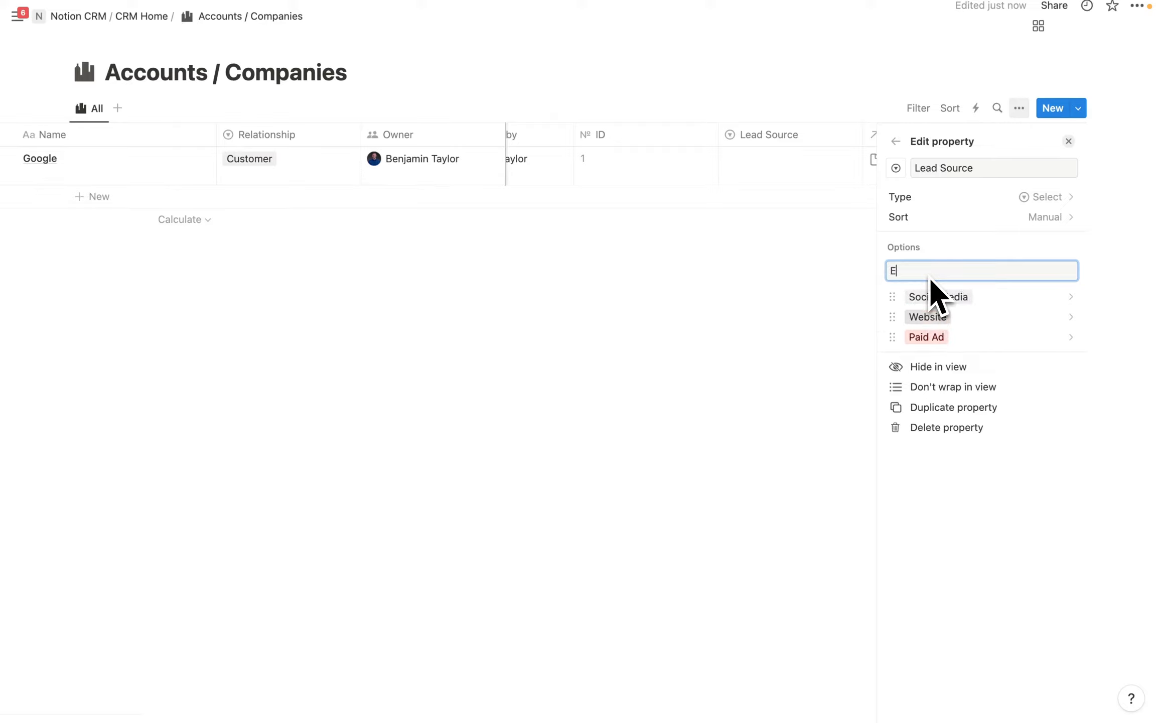
{"action": "type", "text": "mail"}
{"action": "key", "text": "Return"}
{"action": "type", "text": "Re"}
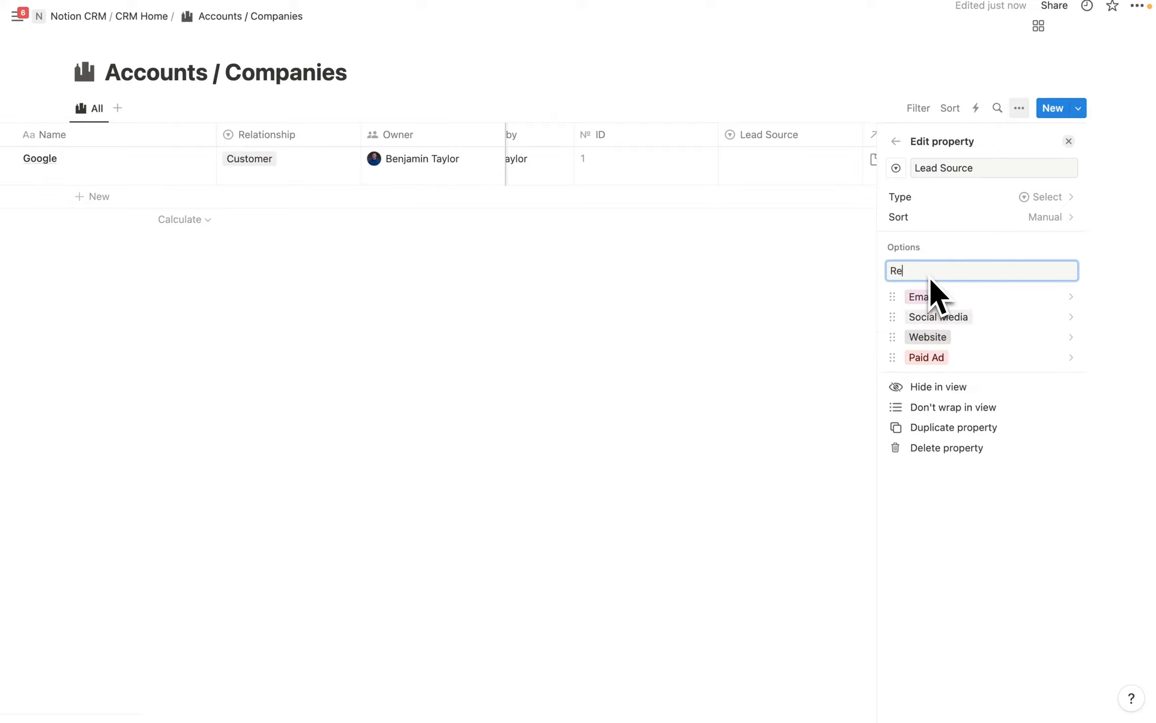
{"action": "type", "text": "fferal"}
{"action": "key", "text": "Return"}
{"action": "type", "text": "E"}
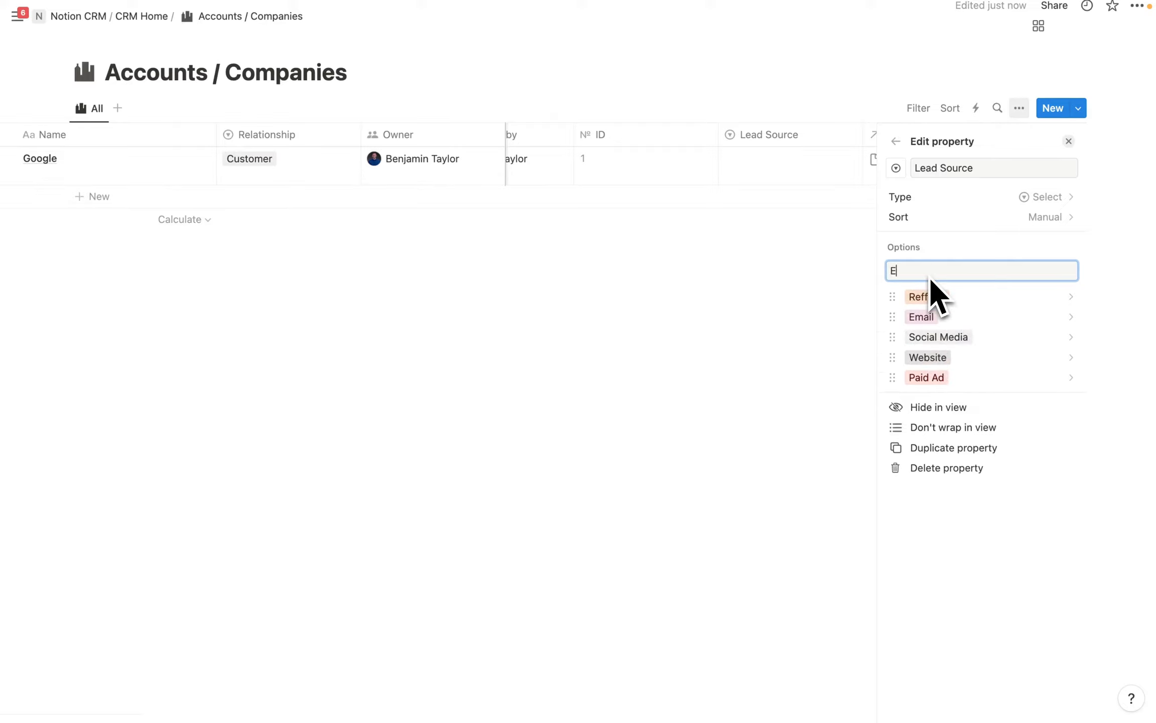
{"action": "type", "text": "vent"}
{"action": "key", "text": "Return"}
{"action": "type", "text": "C"}
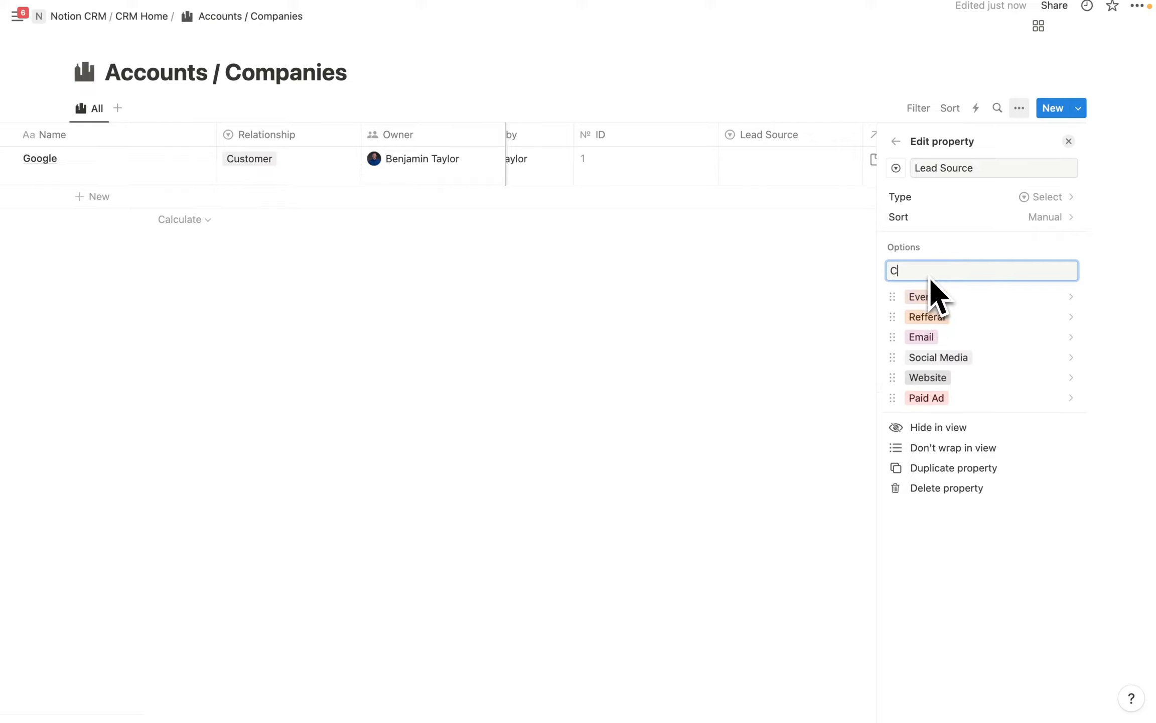
{"action": "type", "text": "old Call"}
{"action": "key", "text": "Return"}
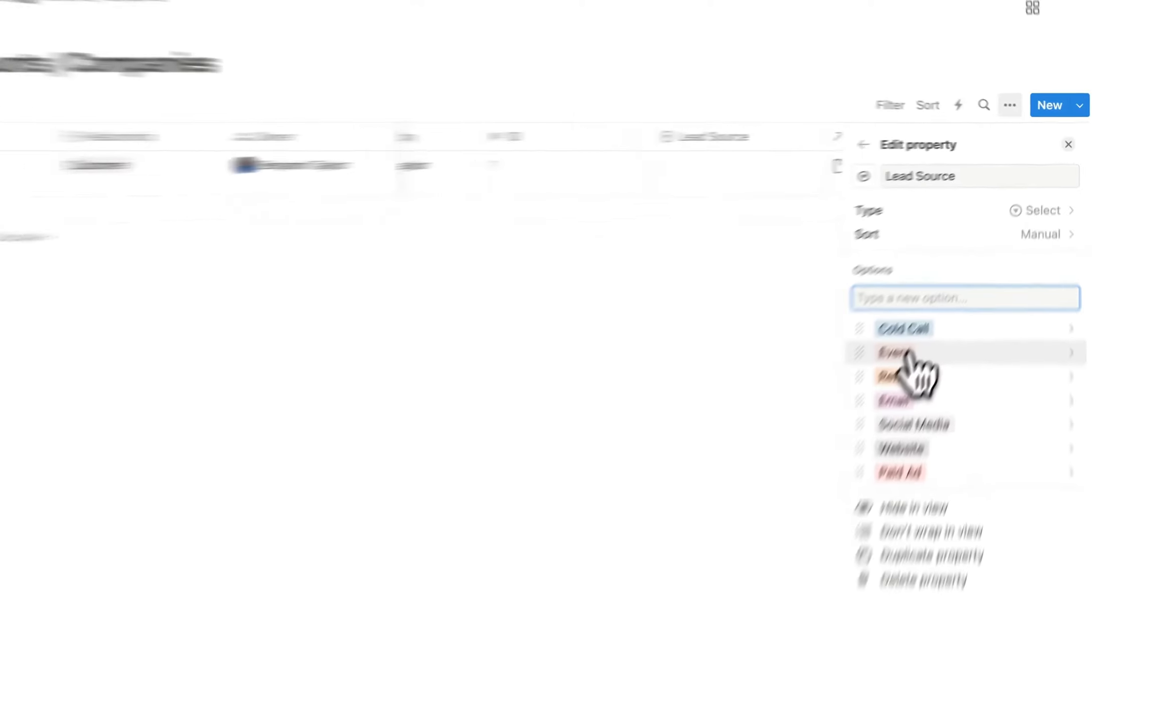
Set Google's Lead Source to Event, then return to CRM Home.
{"action": "left_click", "coordinate": [934, 320]}
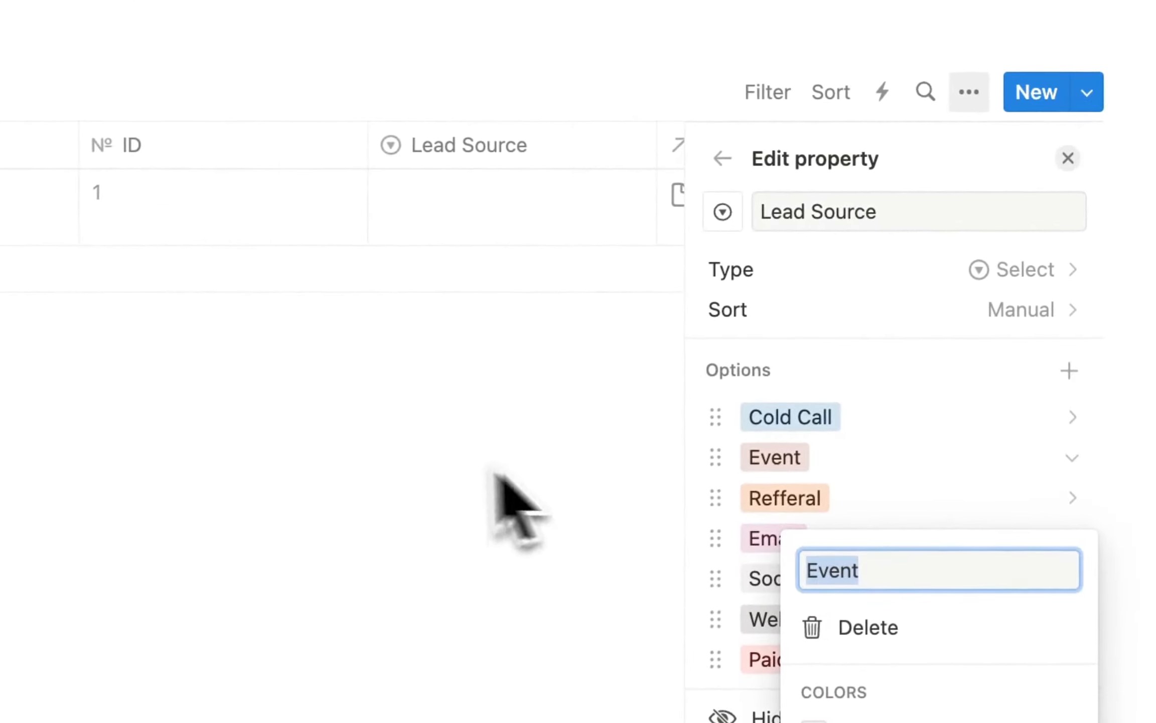
{"action": "left_click", "coordinate": [494, 474]}
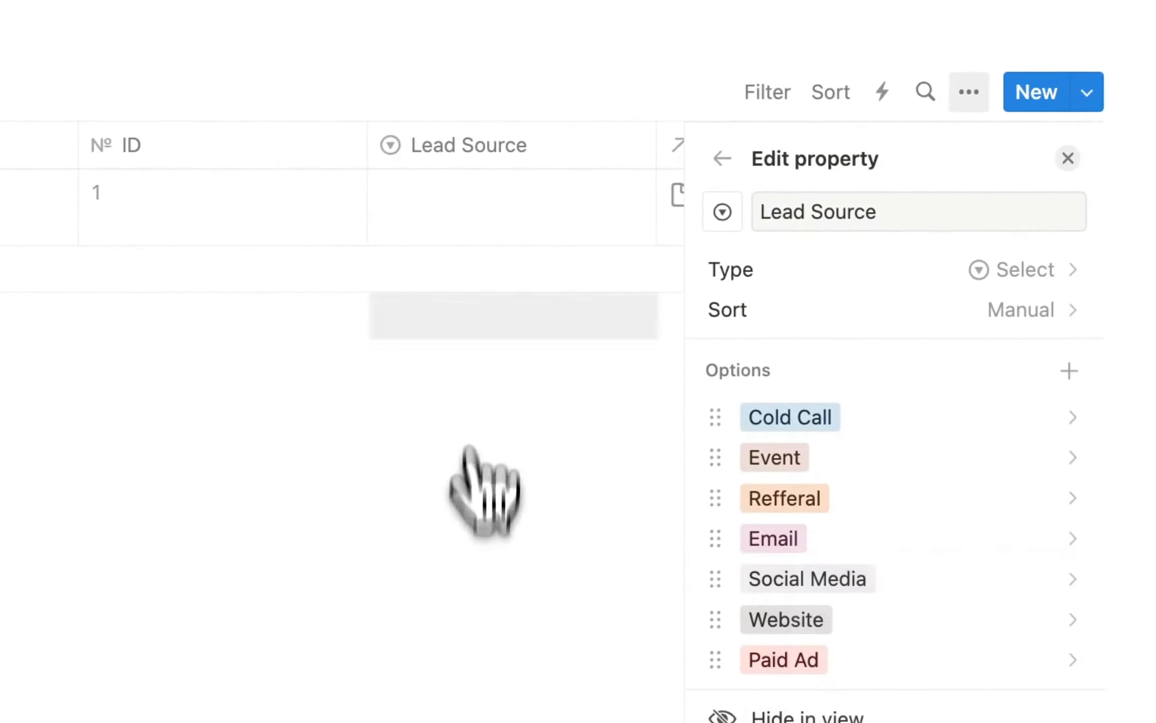
{"action": "left_click", "coordinate": [472, 211]}
{"action": "left_click", "coordinate": [517, 323]}
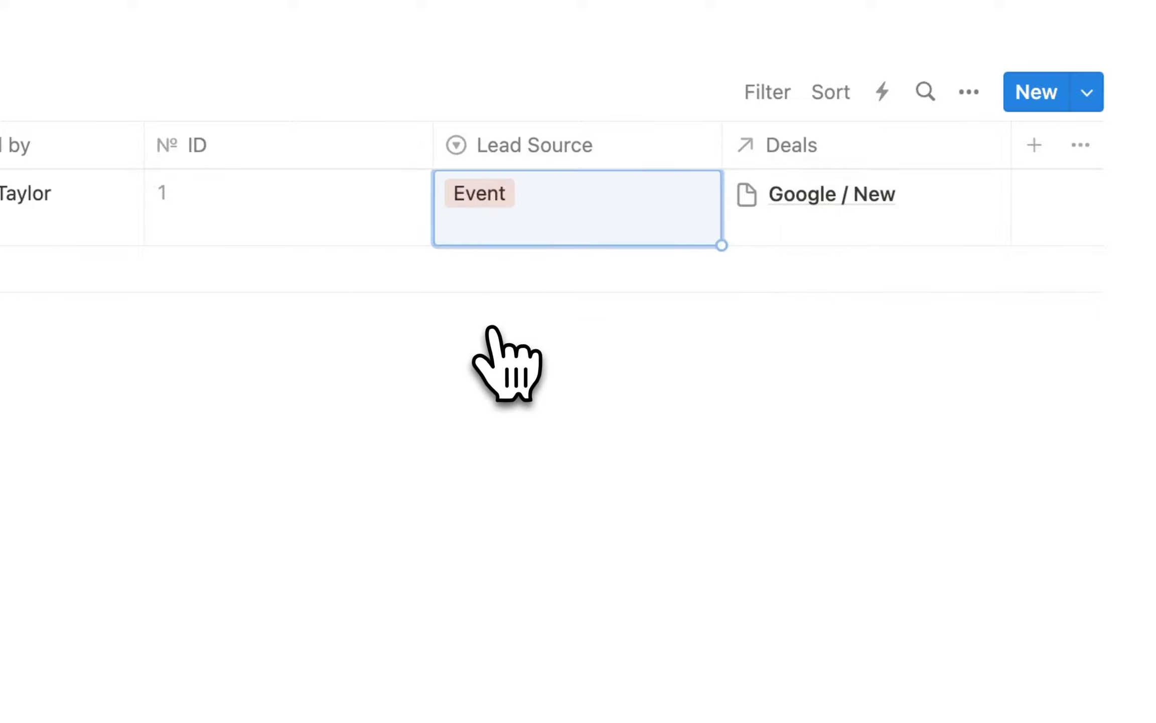
{"action": "left_click", "coordinate": [250, 35]}
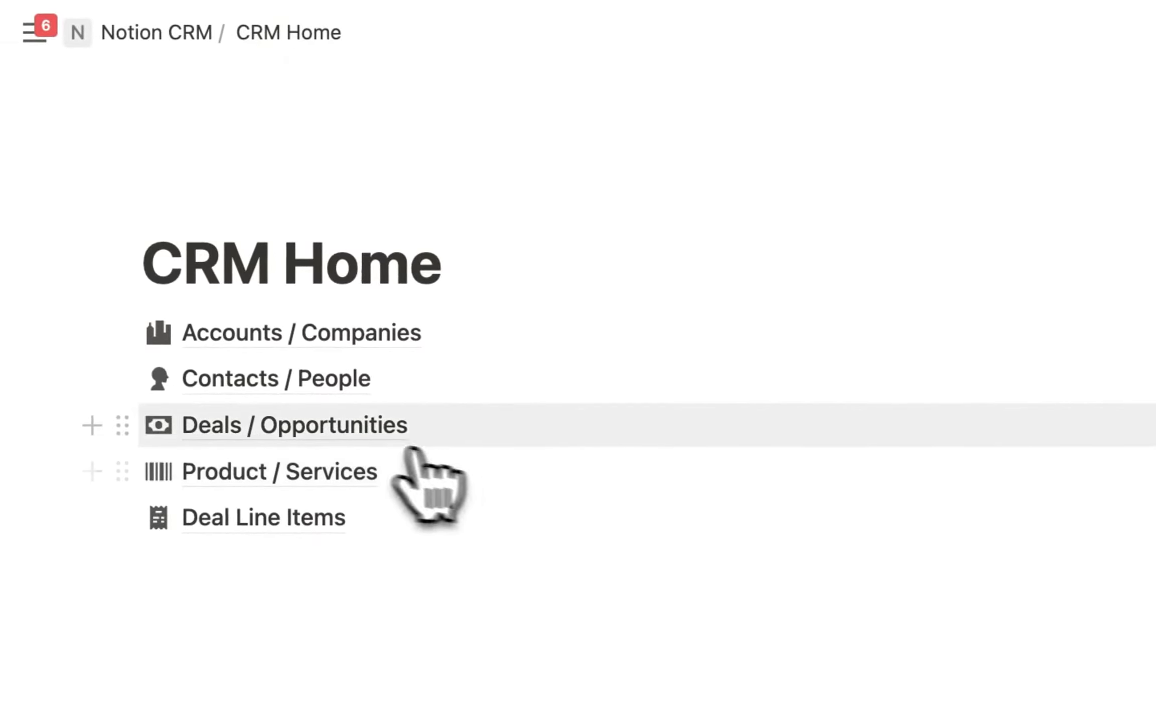
In Deals / Opportunities, add a Rollup property named Account Lead Source.
{"action": "left_click", "coordinate": [251, 425]}
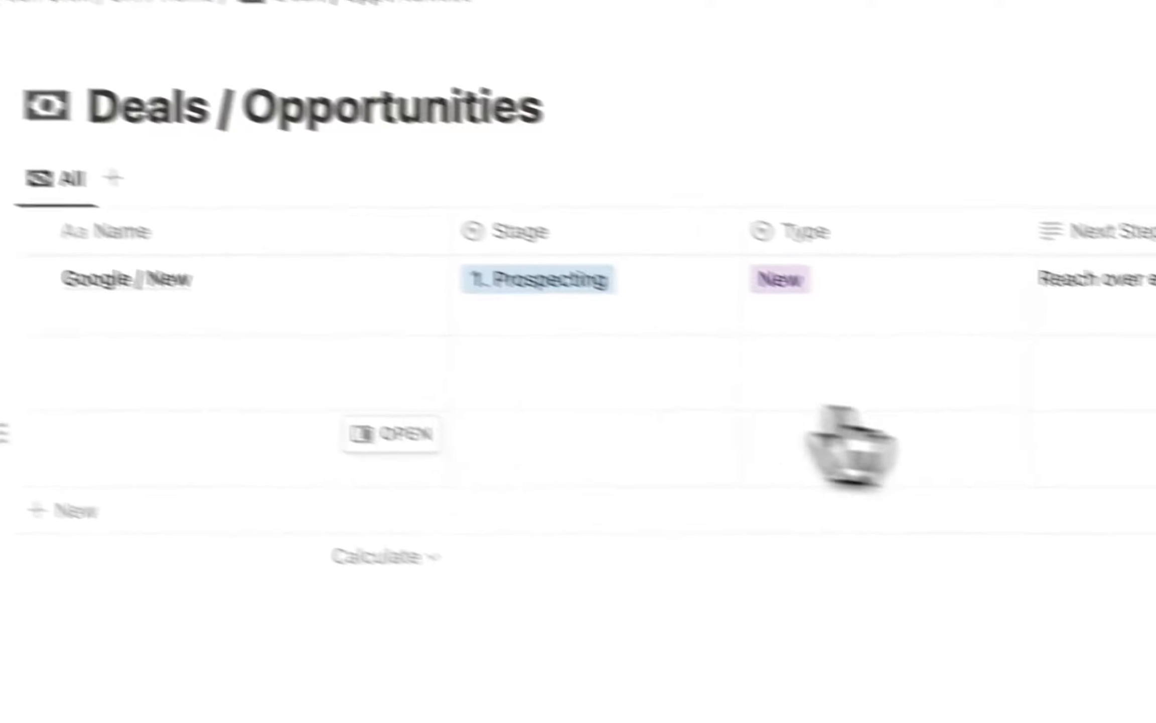
{"action": "left_click", "coordinate": [998, 163]}
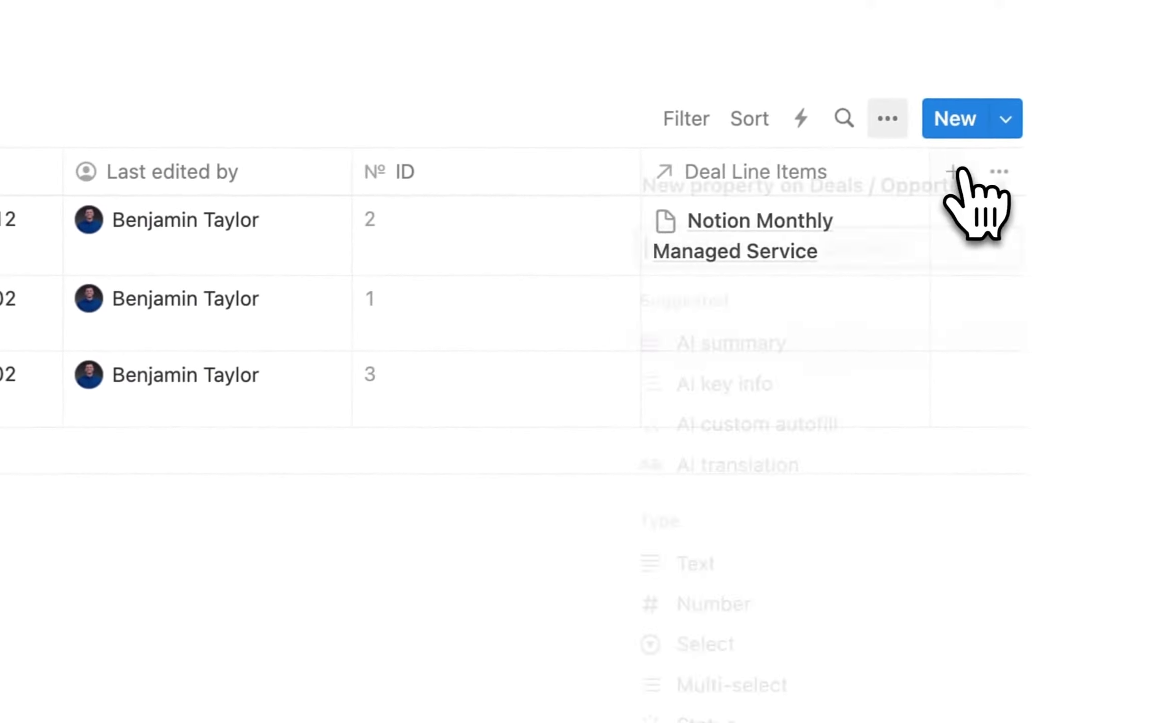
{"action": "left_click", "coordinate": [683, 591]}
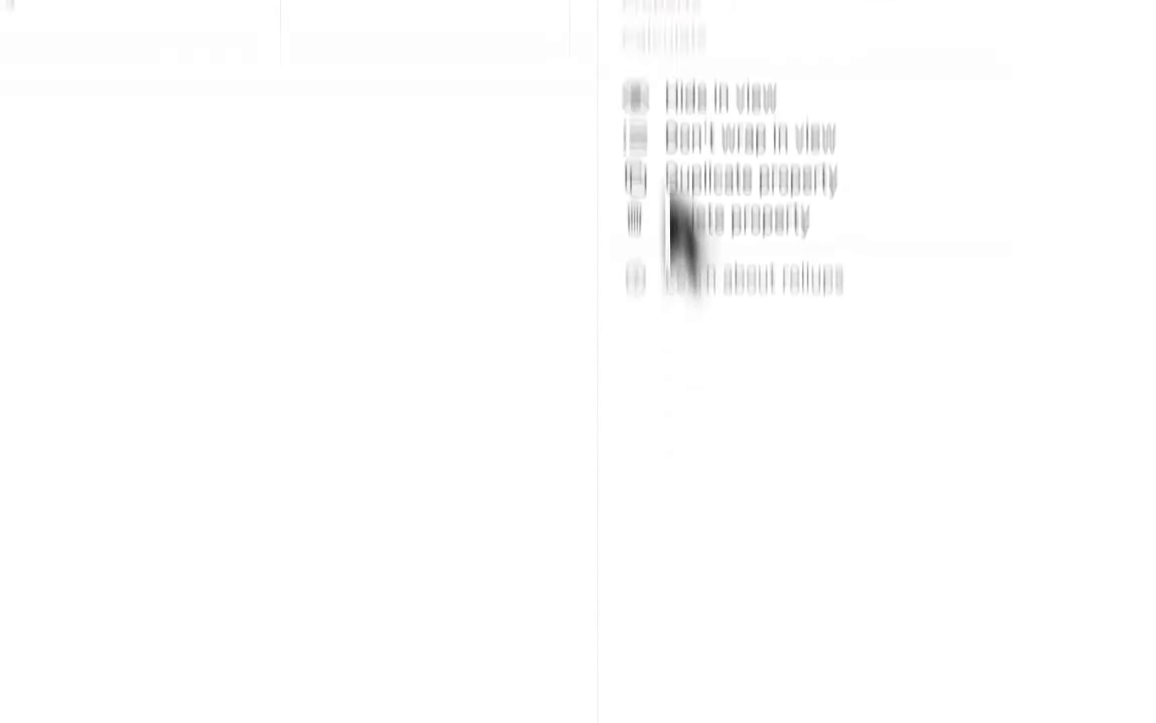
{"action": "key", "text": "BackSpace"}
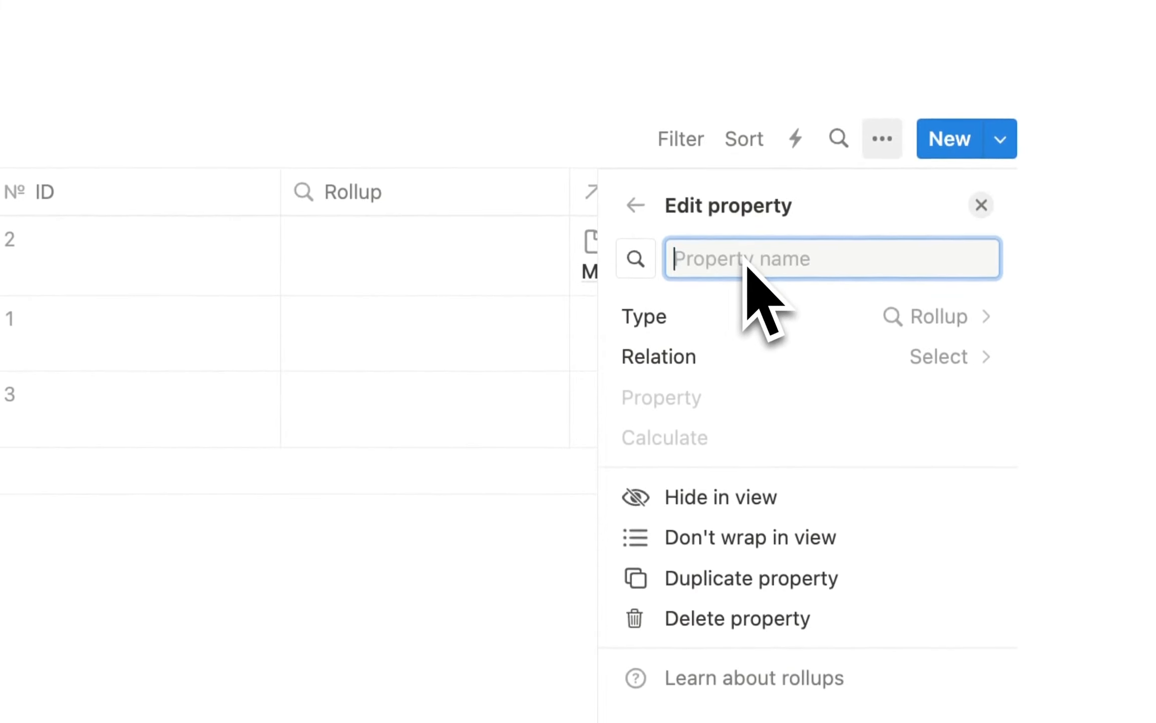
{"action": "type", "text": "Acc"}
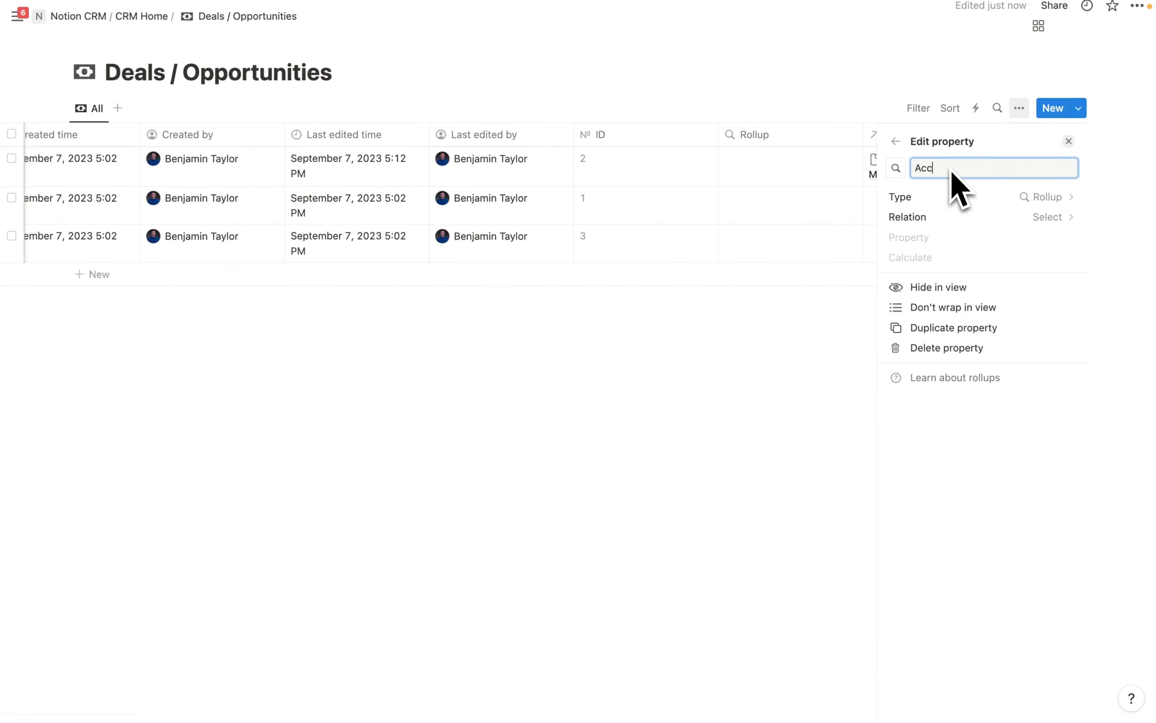
{"action": "type", "text": "ount Lead Source"}
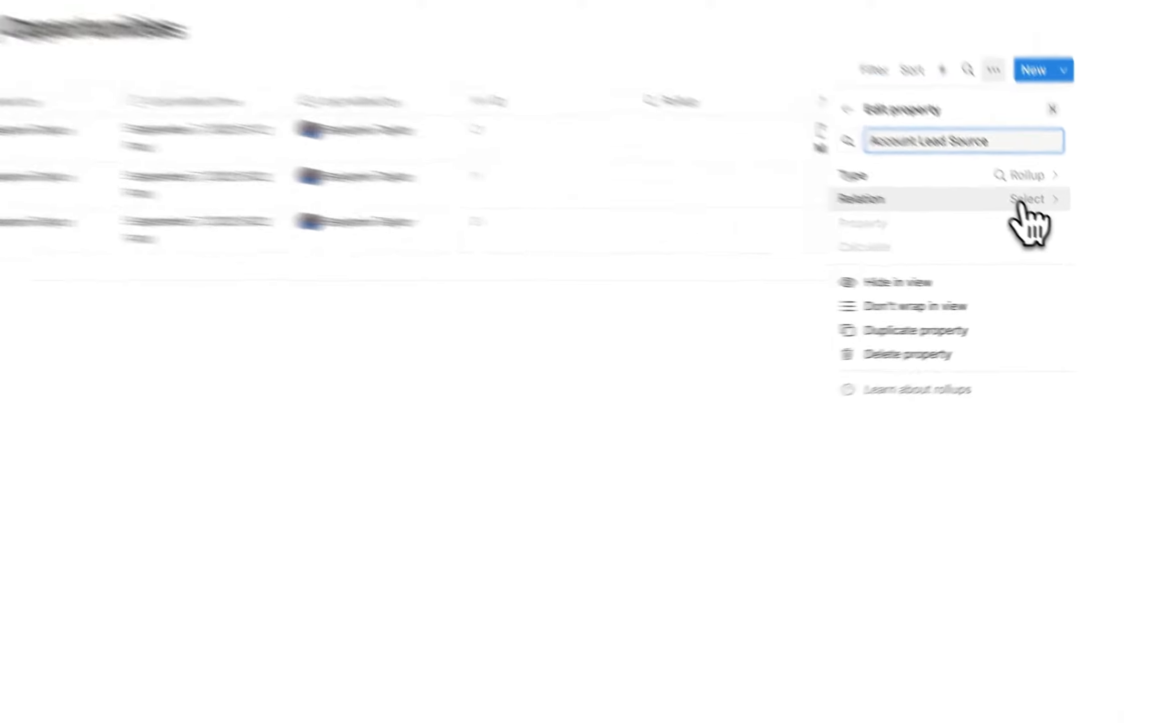
Roll up Lead Source through the Accounts / Companies relation, then return to CRM Home.
{"action": "left_click", "coordinate": [1051, 219]}
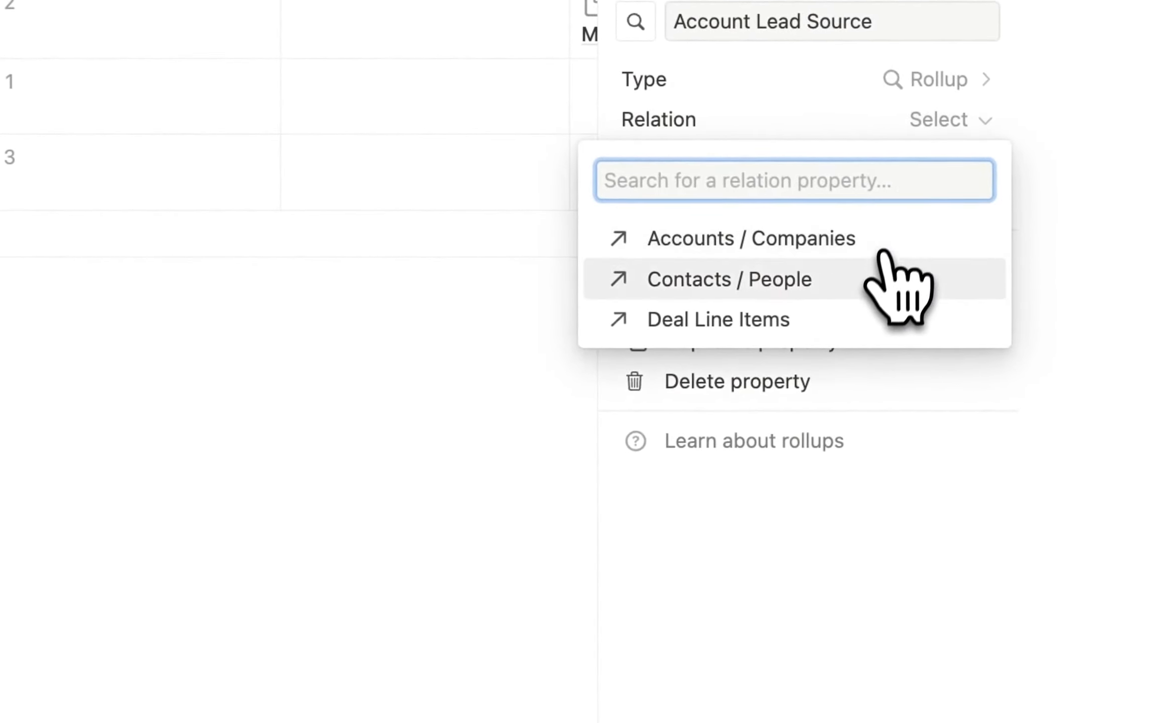
{"action": "left_click", "coordinate": [788, 247]}
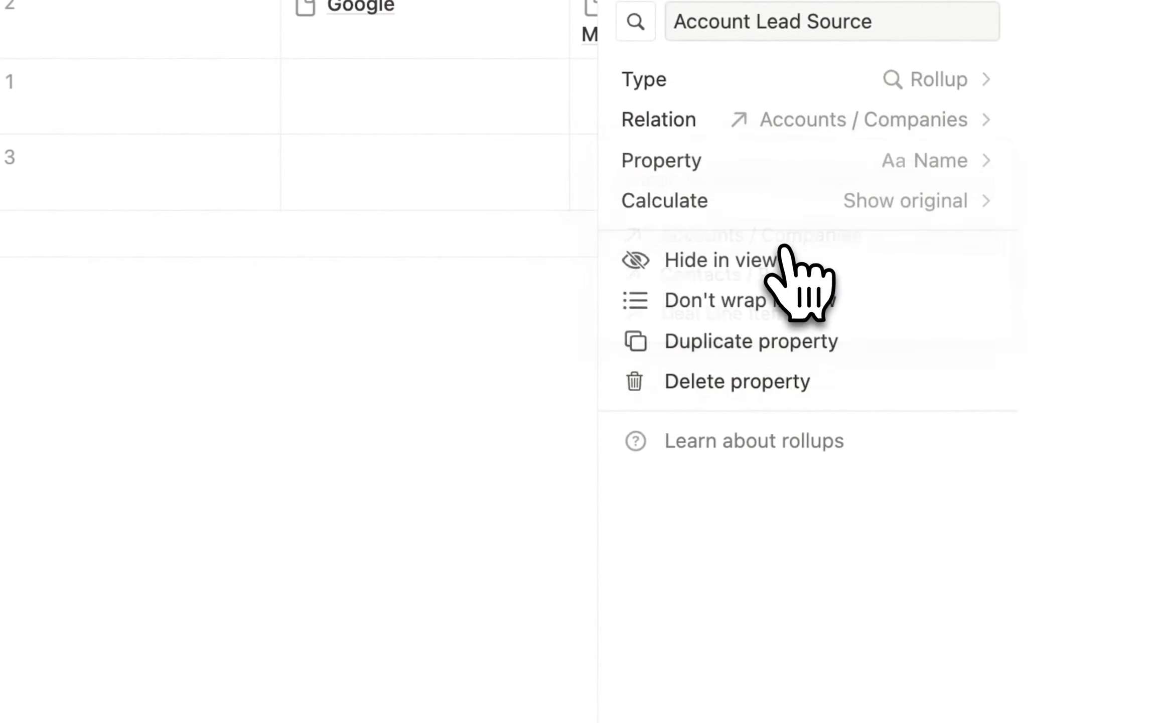
{"action": "left_click", "coordinate": [921, 171]}
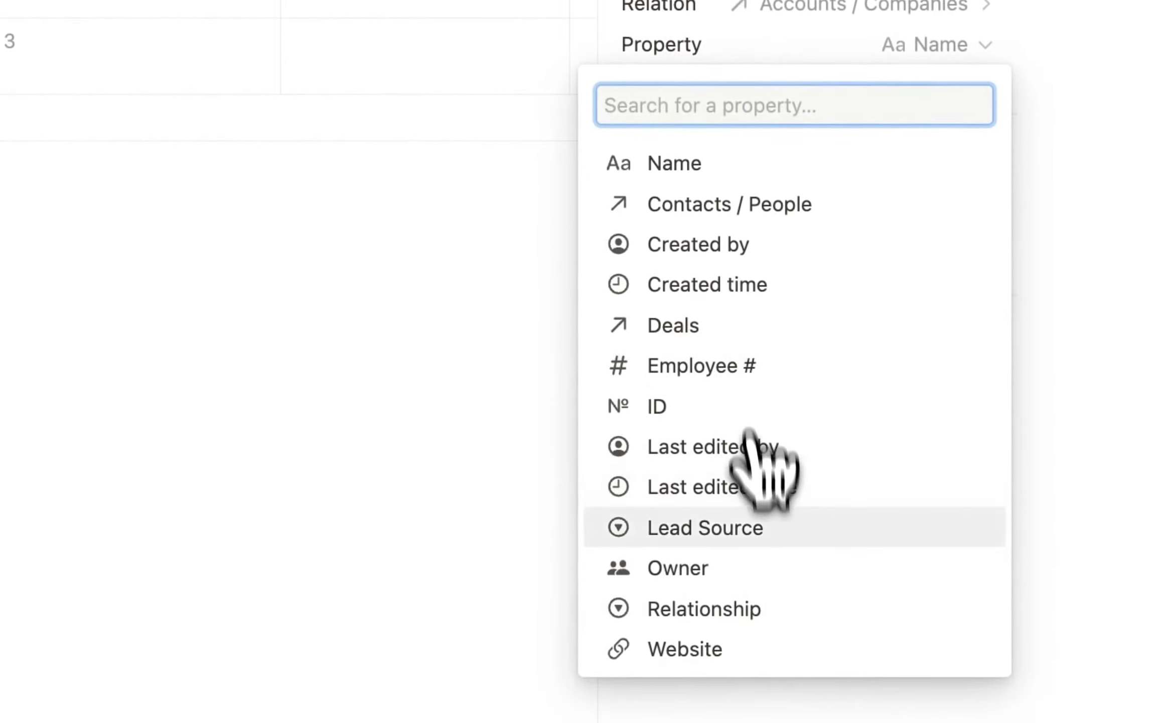
{"action": "left_click", "coordinate": [737, 528]}
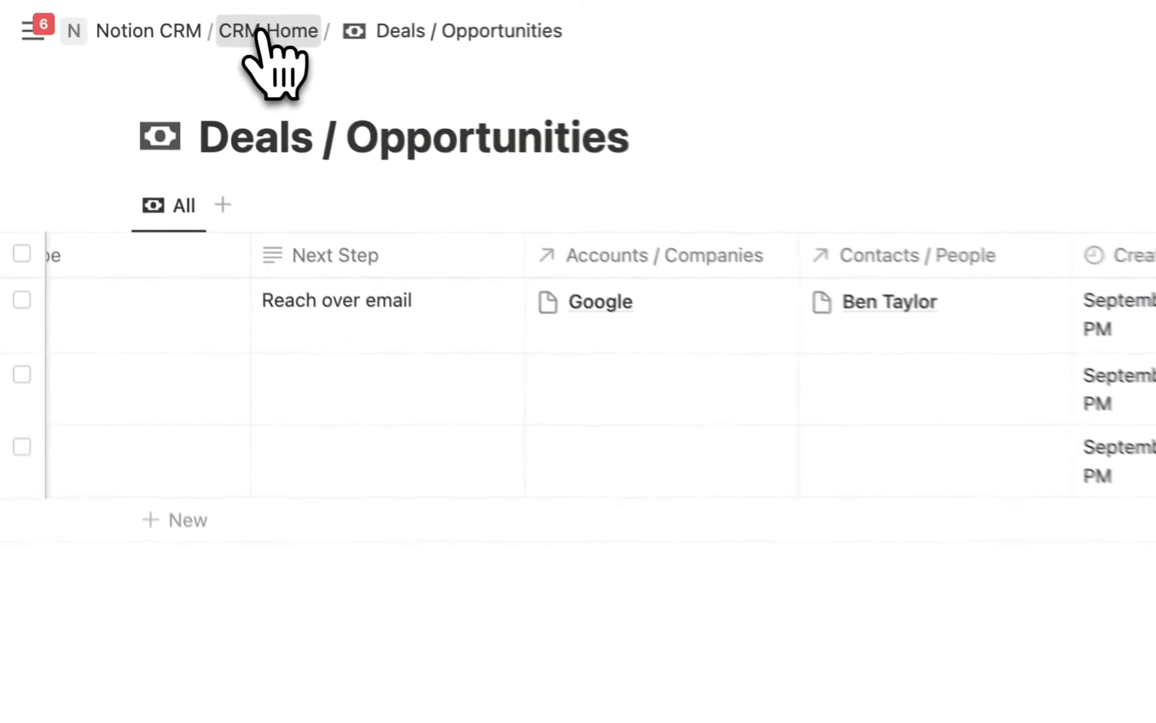
{"action": "left_click", "coordinate": [146, 16]}
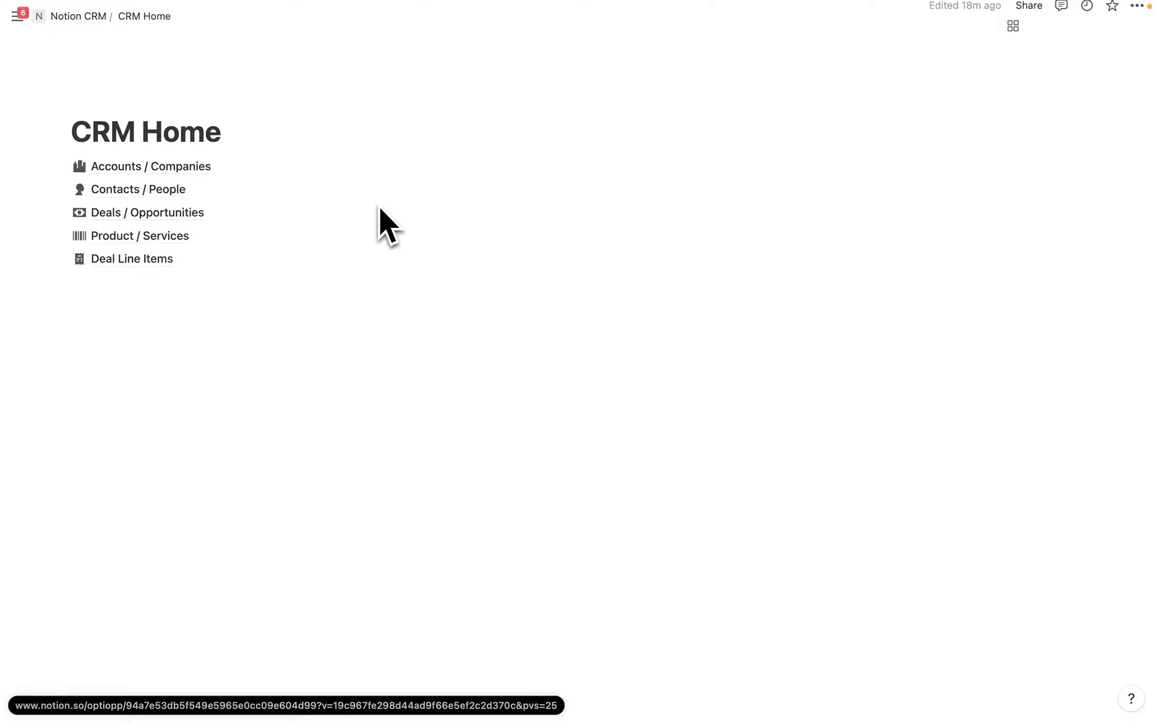
Insert a new untitled sub-page below Deal Line Items using the /page command.
{"action": "left_click", "coordinate": [151, 283]}
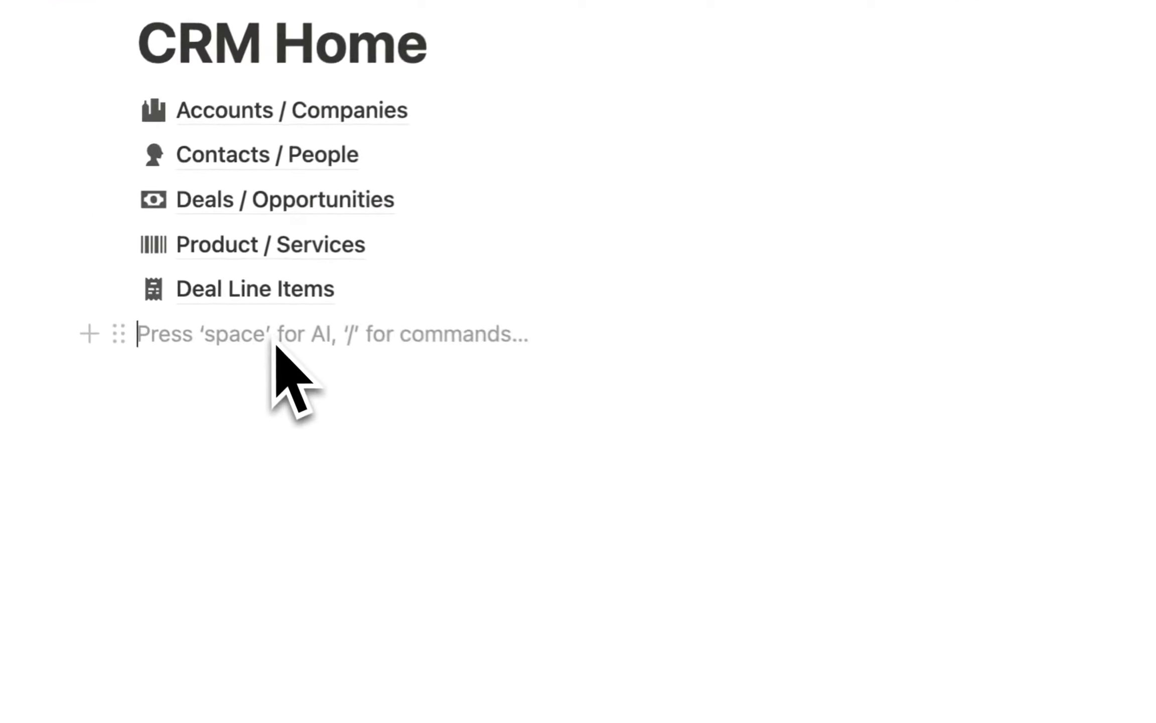
{"action": "type", "text": "/page"}
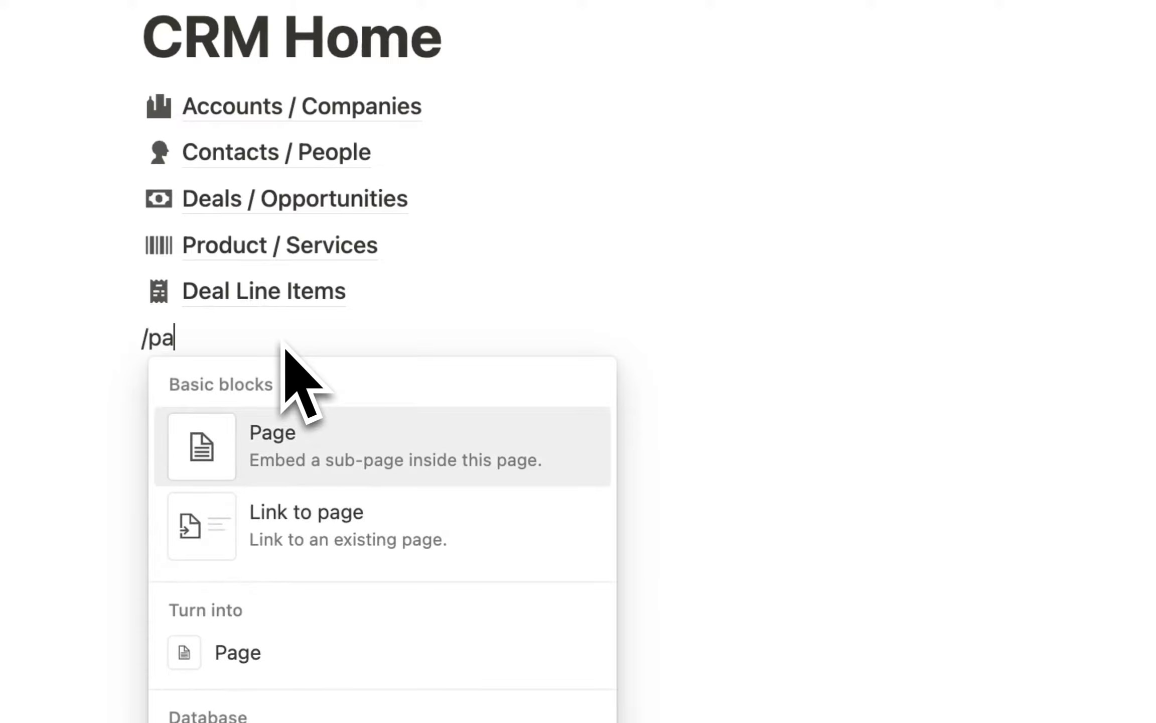
{"action": "left_click", "coordinate": [290, 452]}
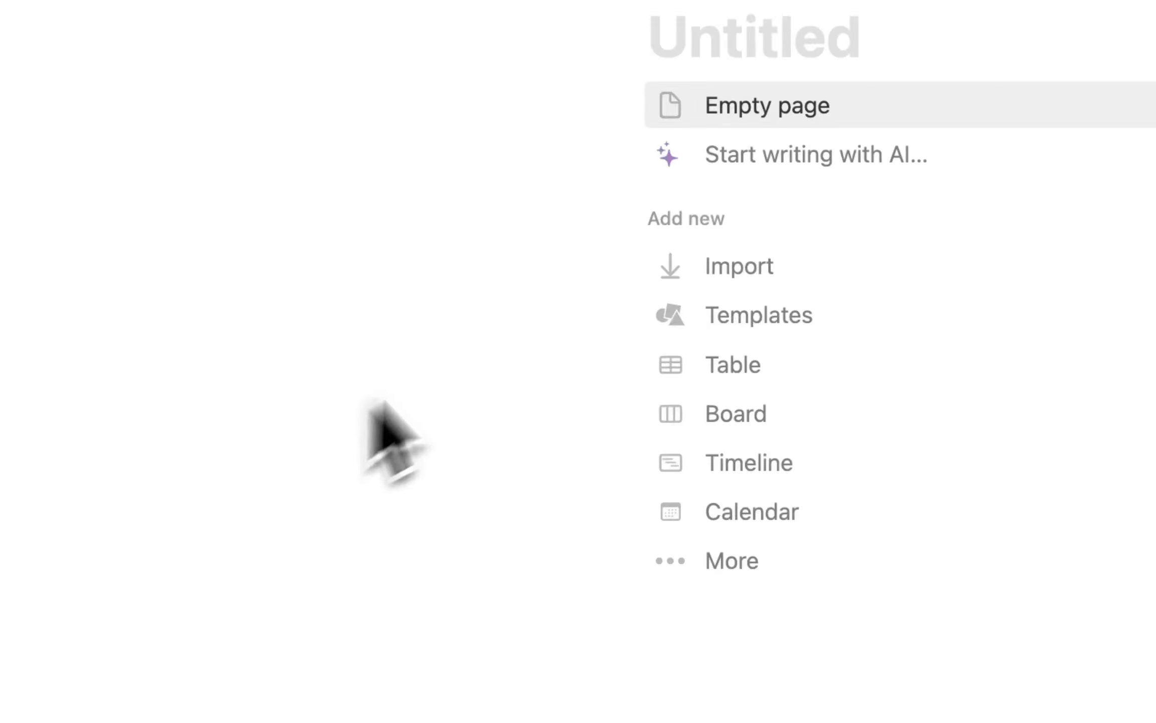
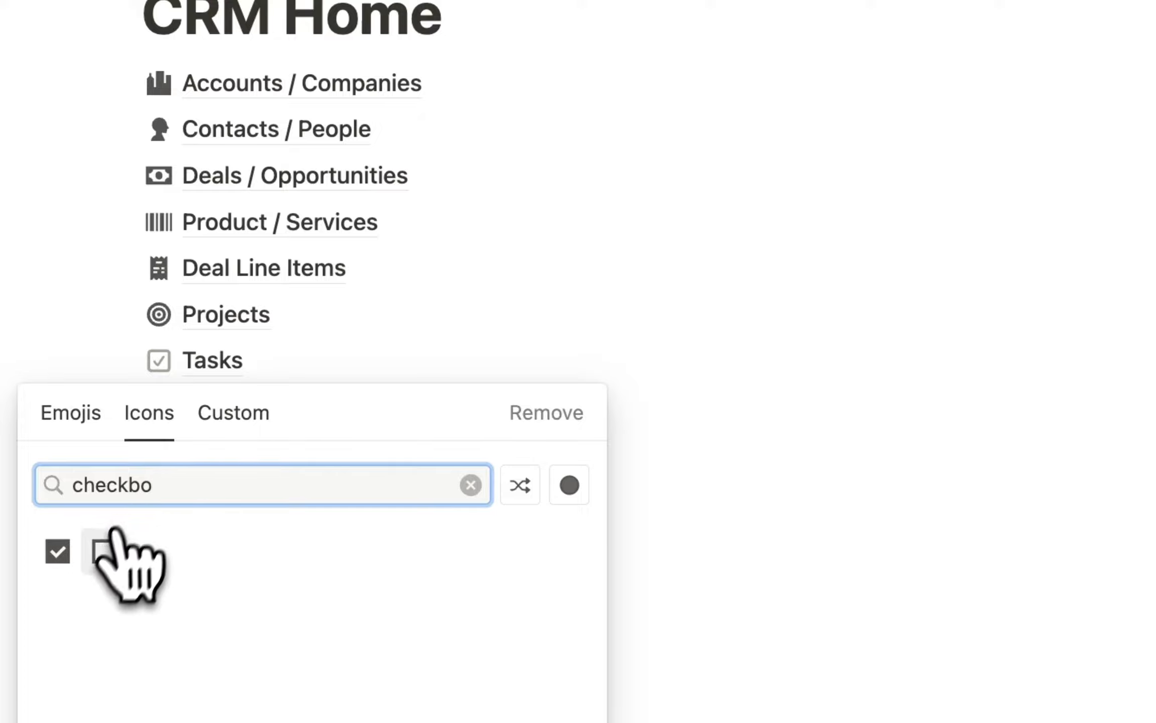
Pick the filled checked-checkbox icon for the Tasks link on CRM Home.
{"action": "left_click", "coordinate": [57, 551]}
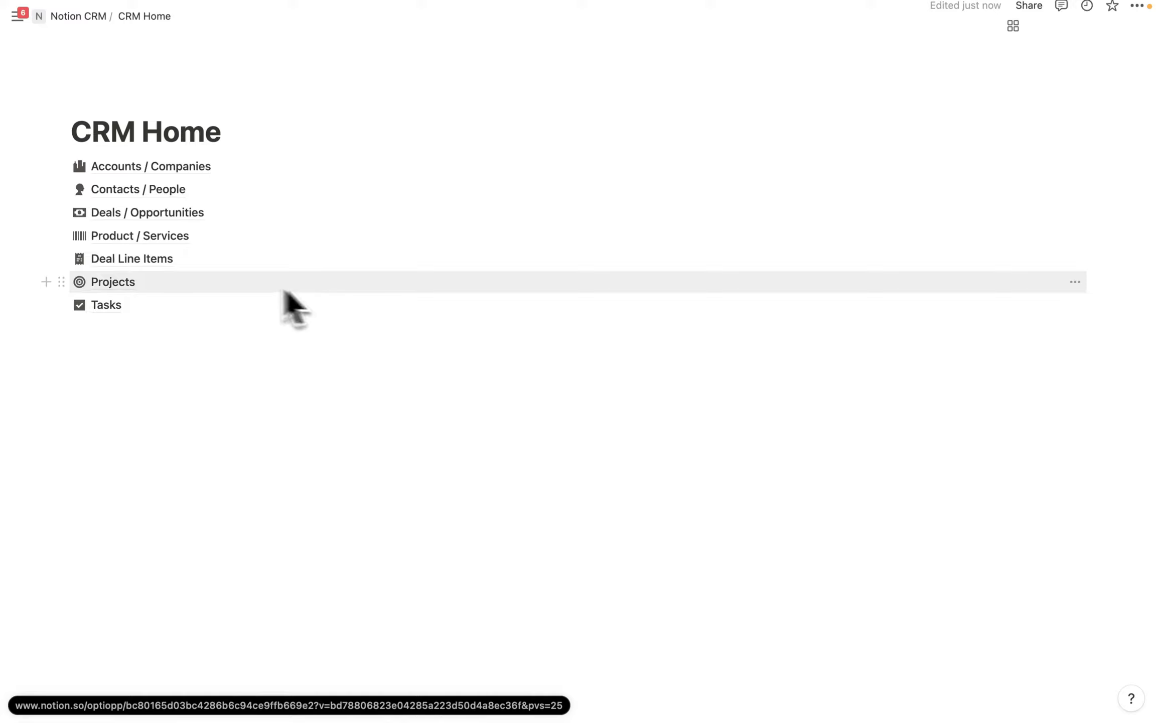
In Projects, add a relation to Accounts / Companies that also shows on Accounts / Companies.
{"action": "left_click", "coordinate": [126, 284]}
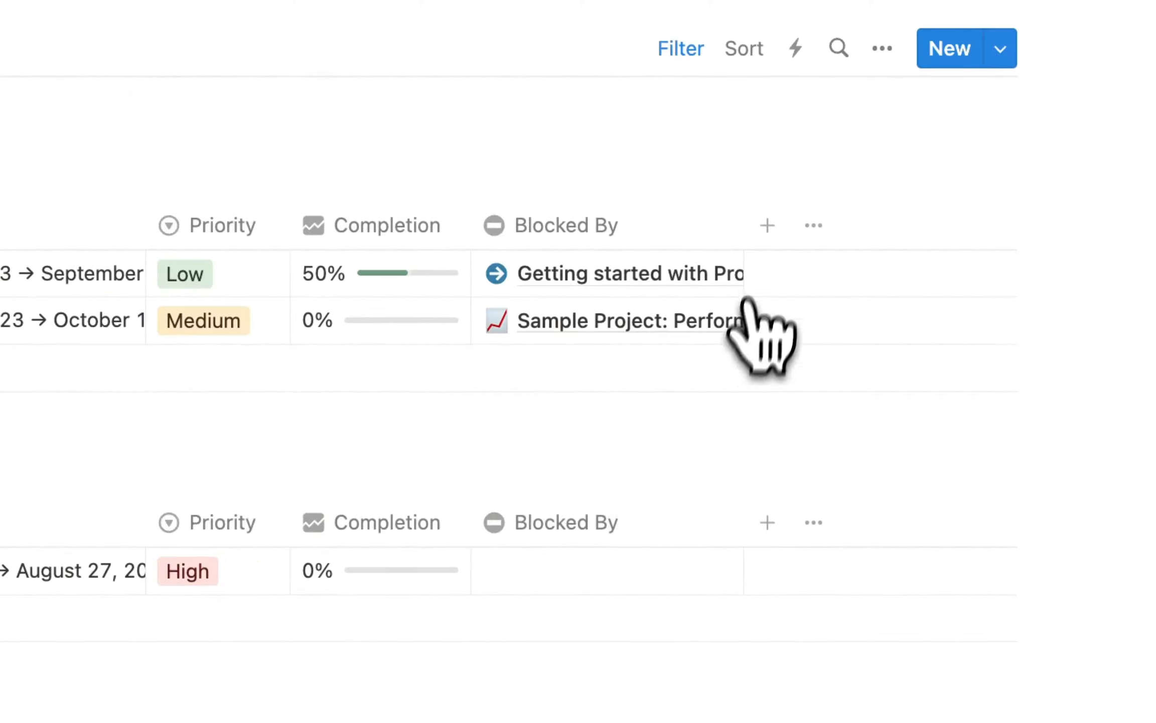
{"action": "left_click", "coordinate": [768, 225]}
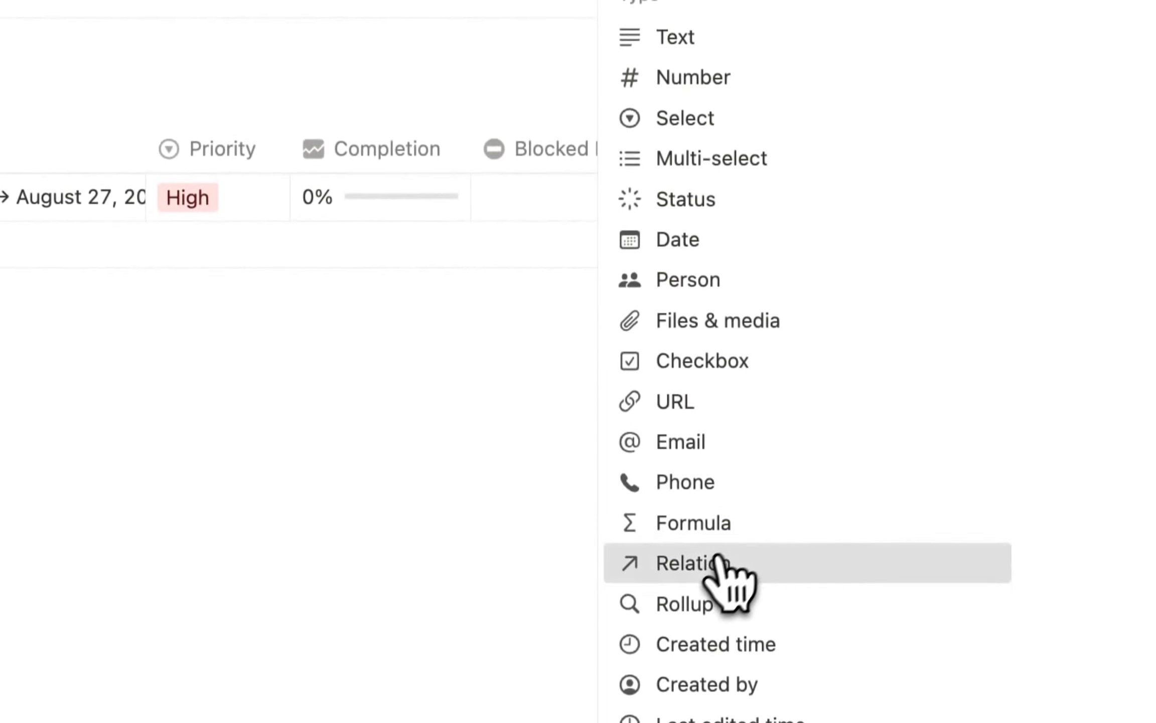
{"action": "left_click", "coordinate": [717, 560]}
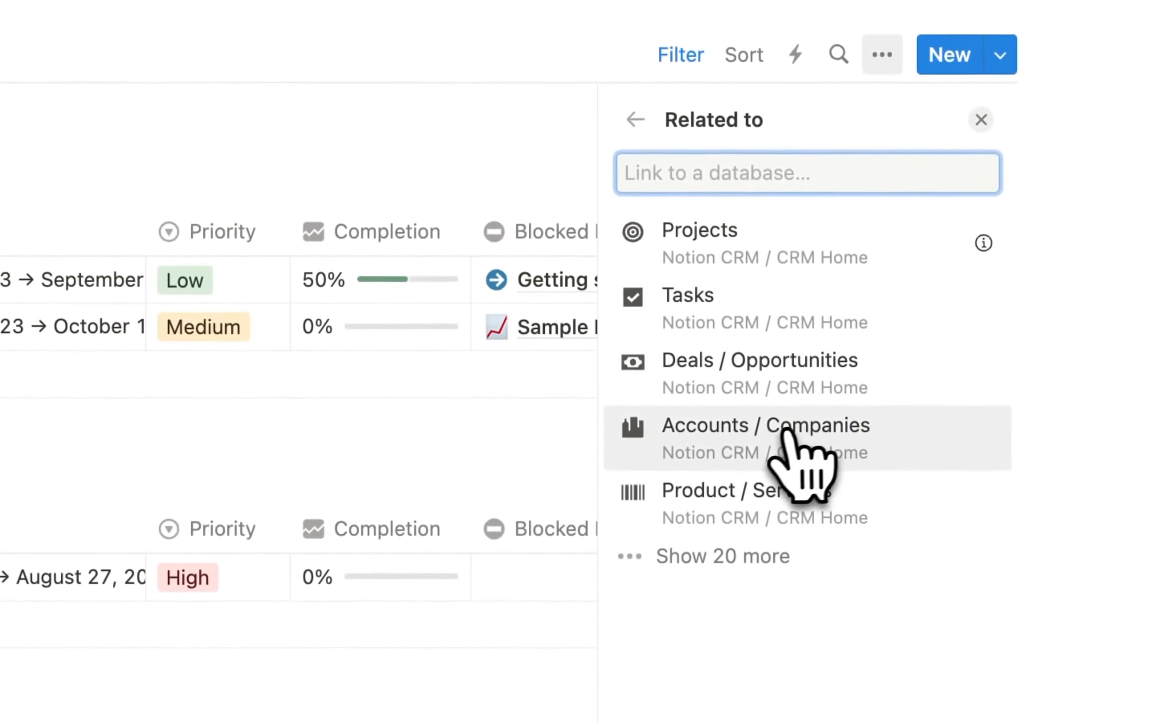
{"action": "left_click", "coordinate": [786, 429]}
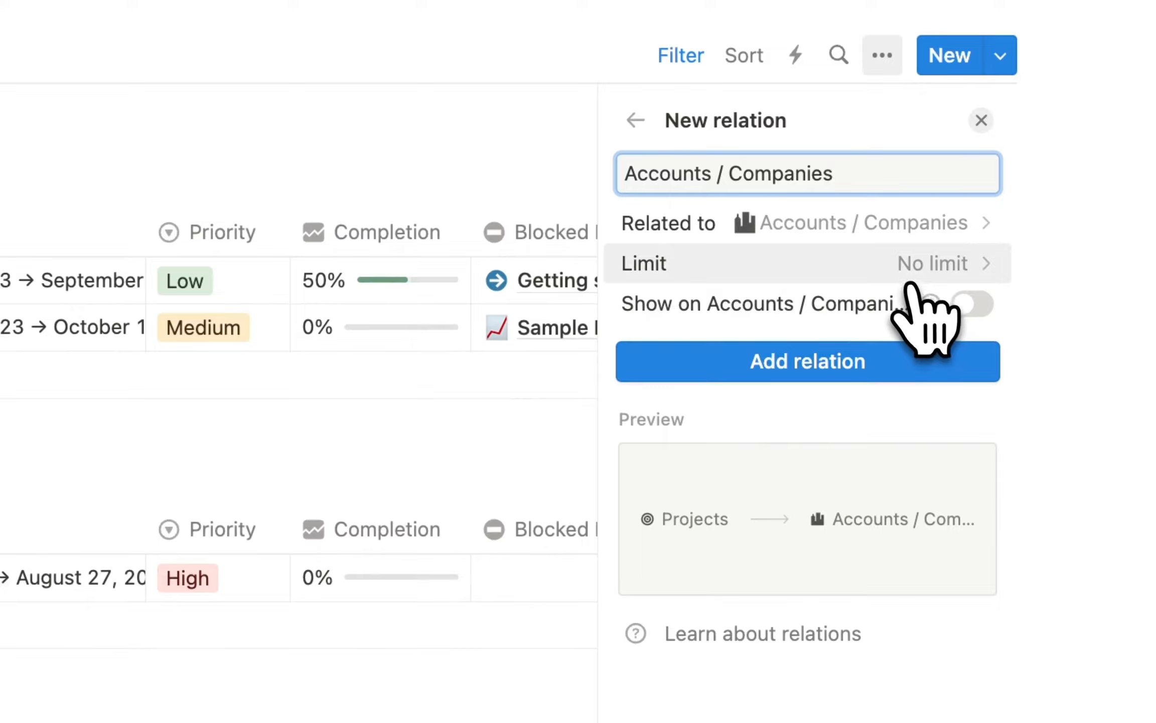
{"action": "left_click", "coordinate": [989, 306]}
{"action": "left_click", "coordinate": [853, 464]}
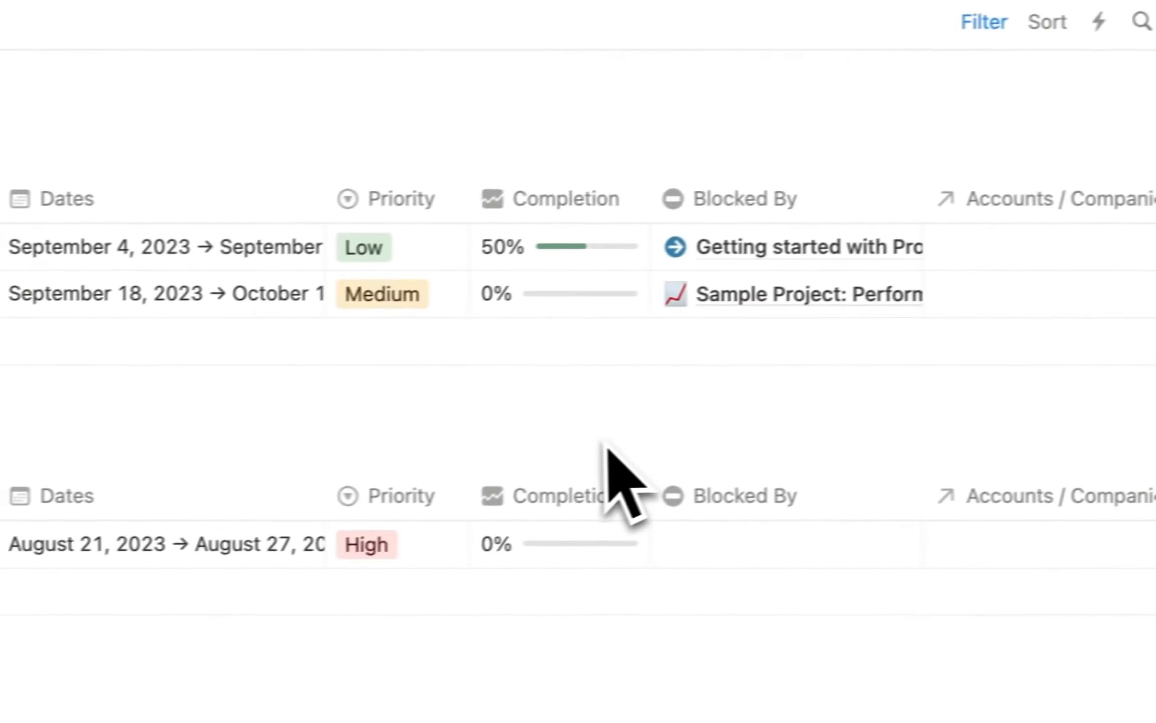
{"action": "left_click", "coordinate": [982, 139]}
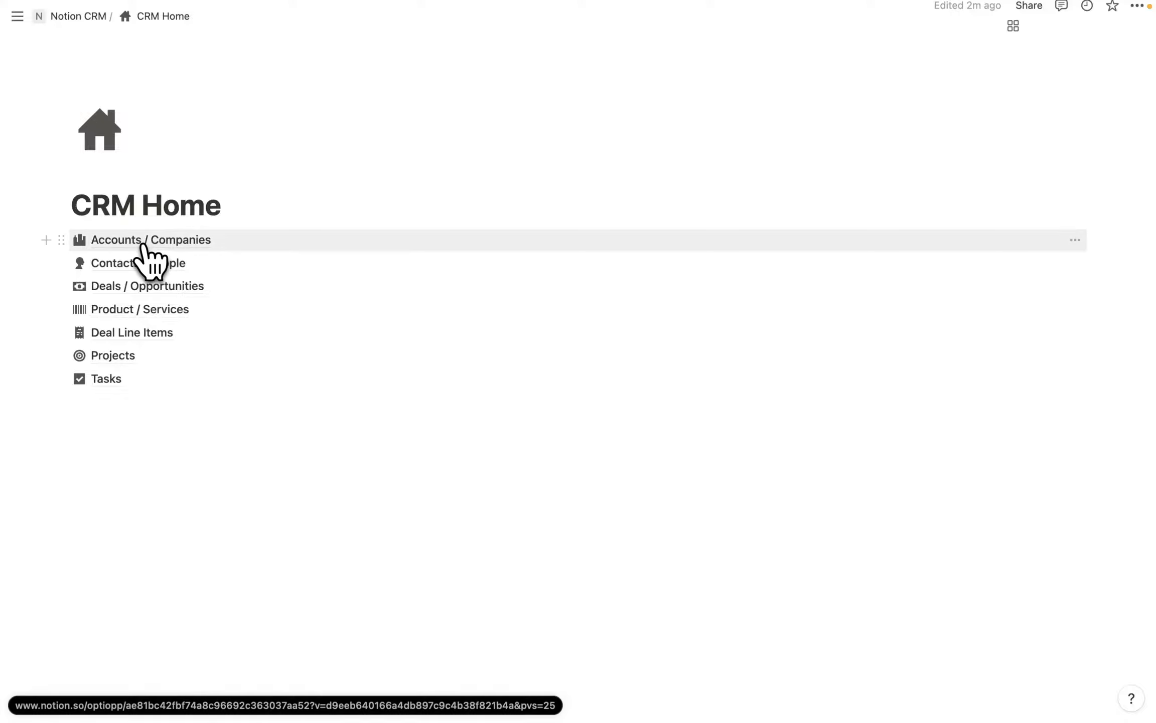
Start a new database template in Accounts / Companies.
{"action": "left_click", "coordinate": [145, 244]}
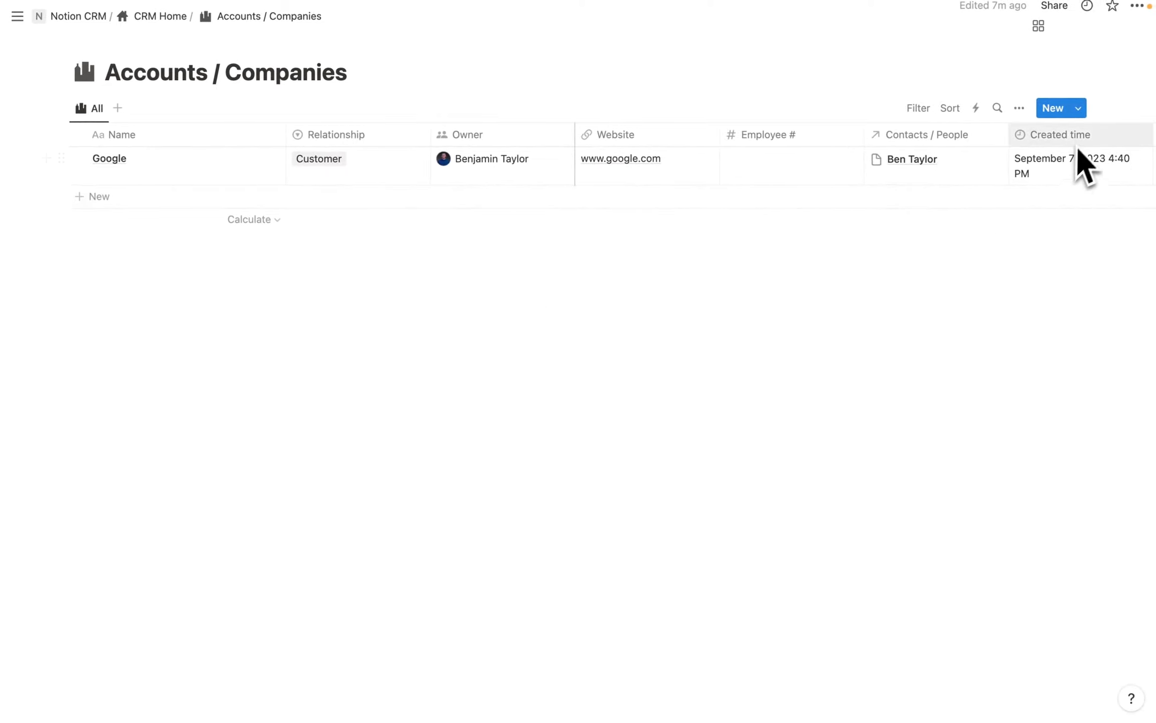
{"action": "left_click", "coordinate": [1077, 110]}
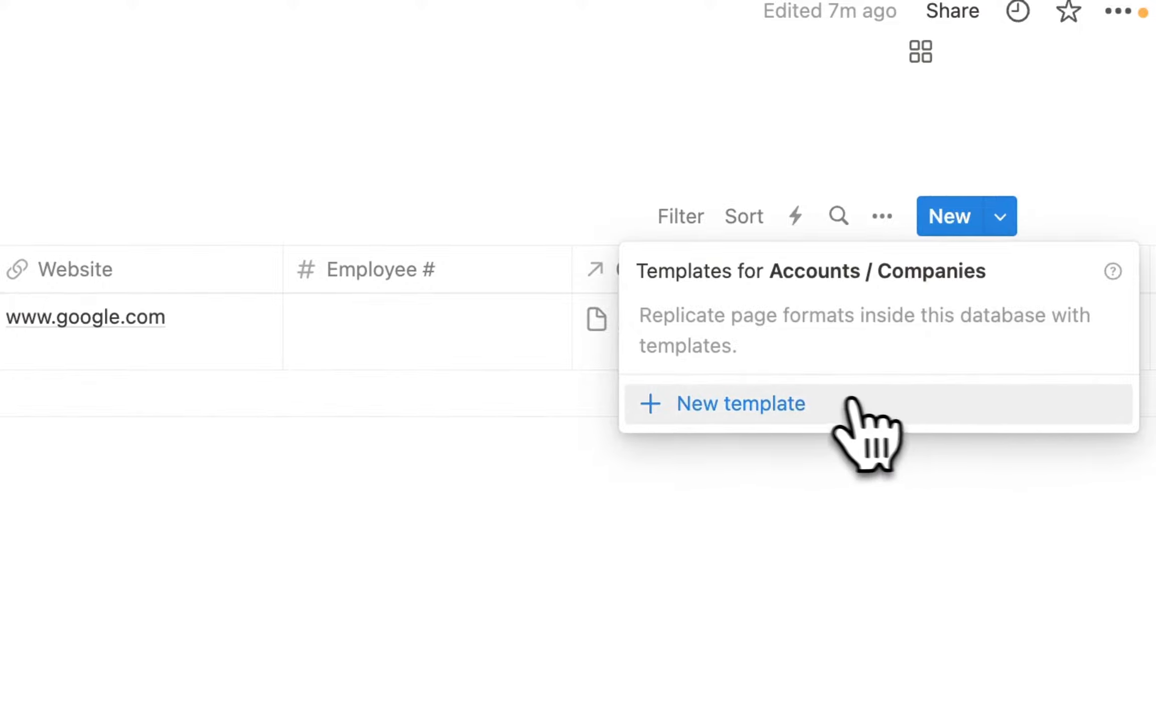
{"action": "left_click", "coordinate": [754, 409]}
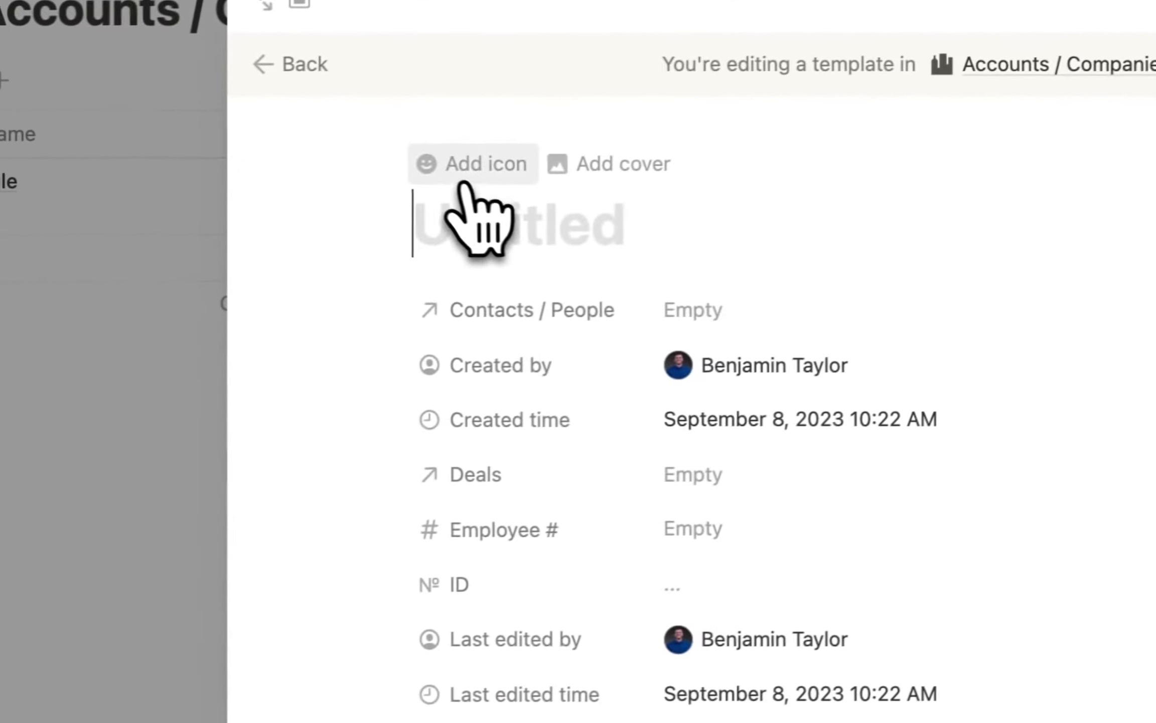
Give the template the cityscape icon and the title 'New Account'.
{"action": "left_click", "coordinate": [462, 165]}
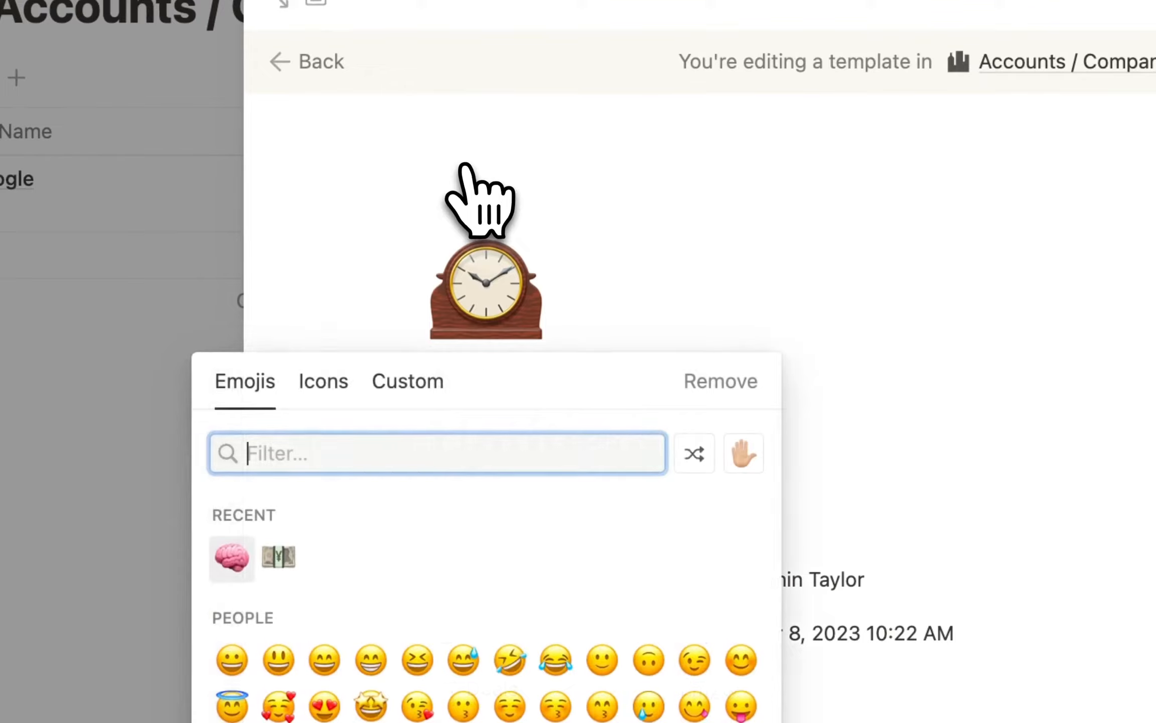
{"action": "left_click", "coordinate": [323, 387]}
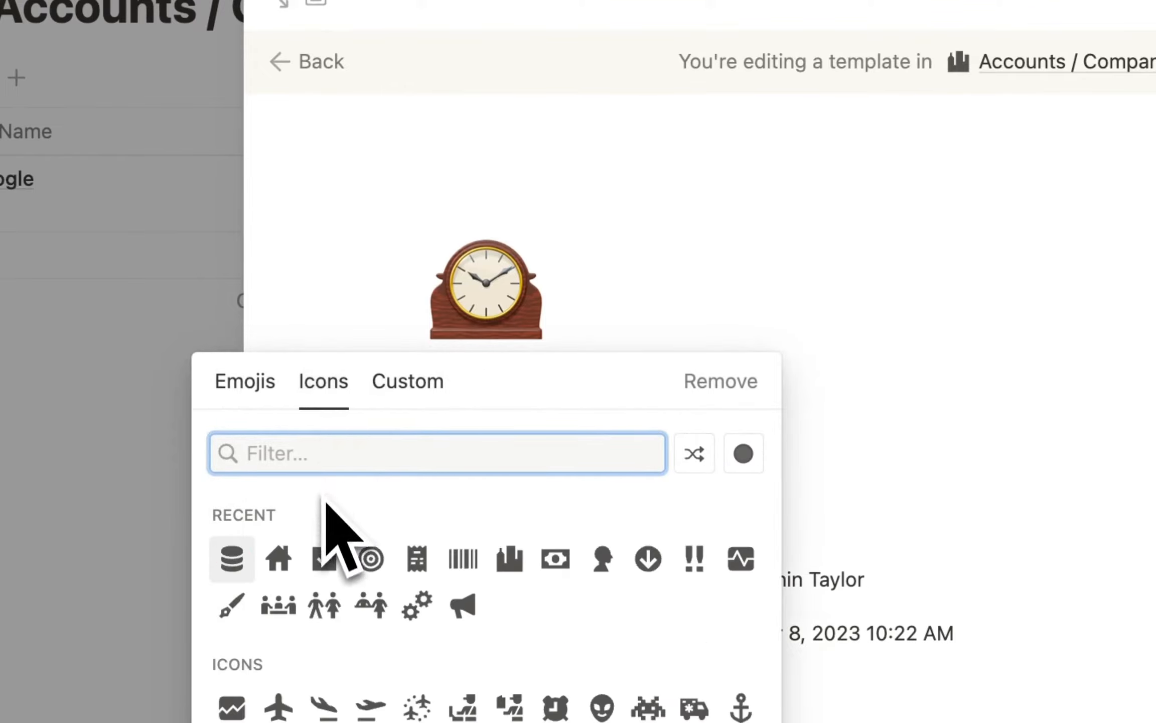
{"action": "left_click", "coordinate": [514, 564]}
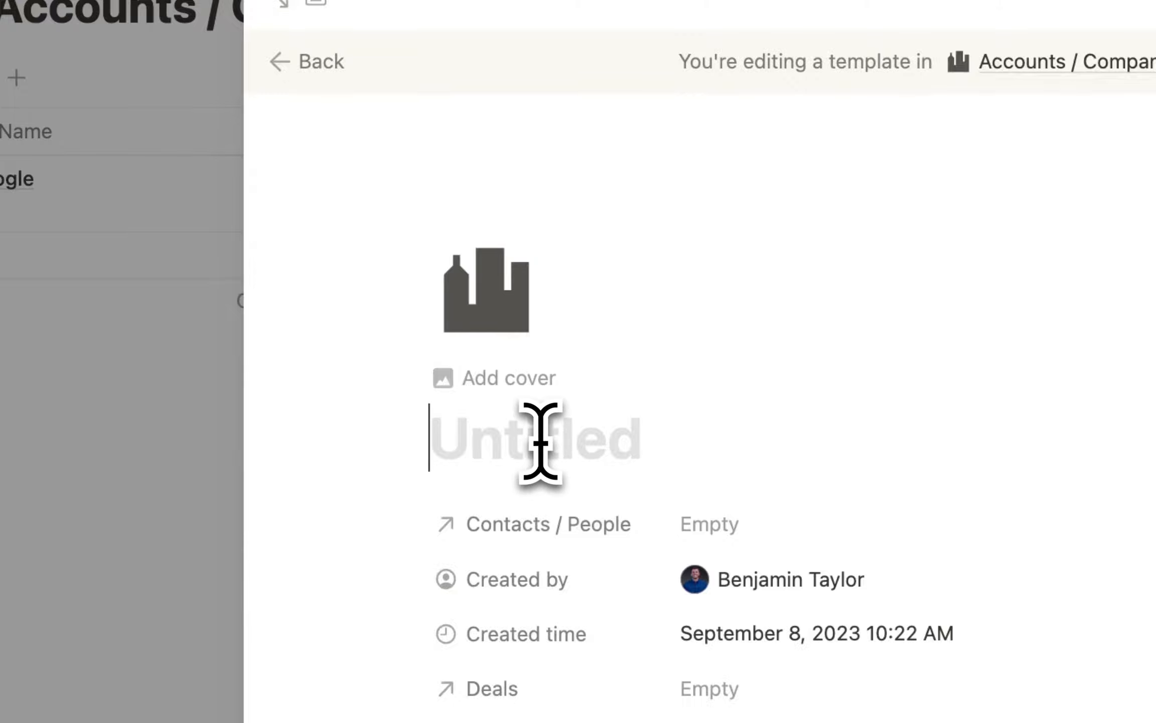
{"action": "type", "text": "New"}
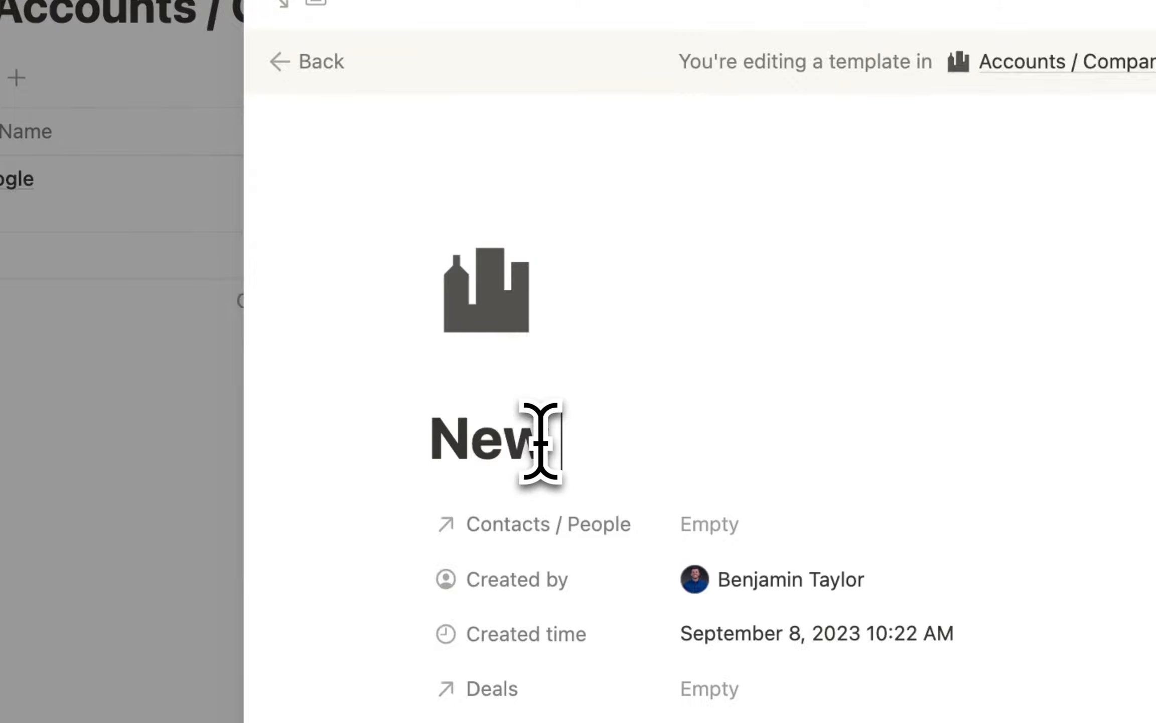
{"action": "type", "text": " Account"}
{"action": "scroll", "coordinate": [620, 304], "scroll_direction": "down", "scroll_amount": 2}
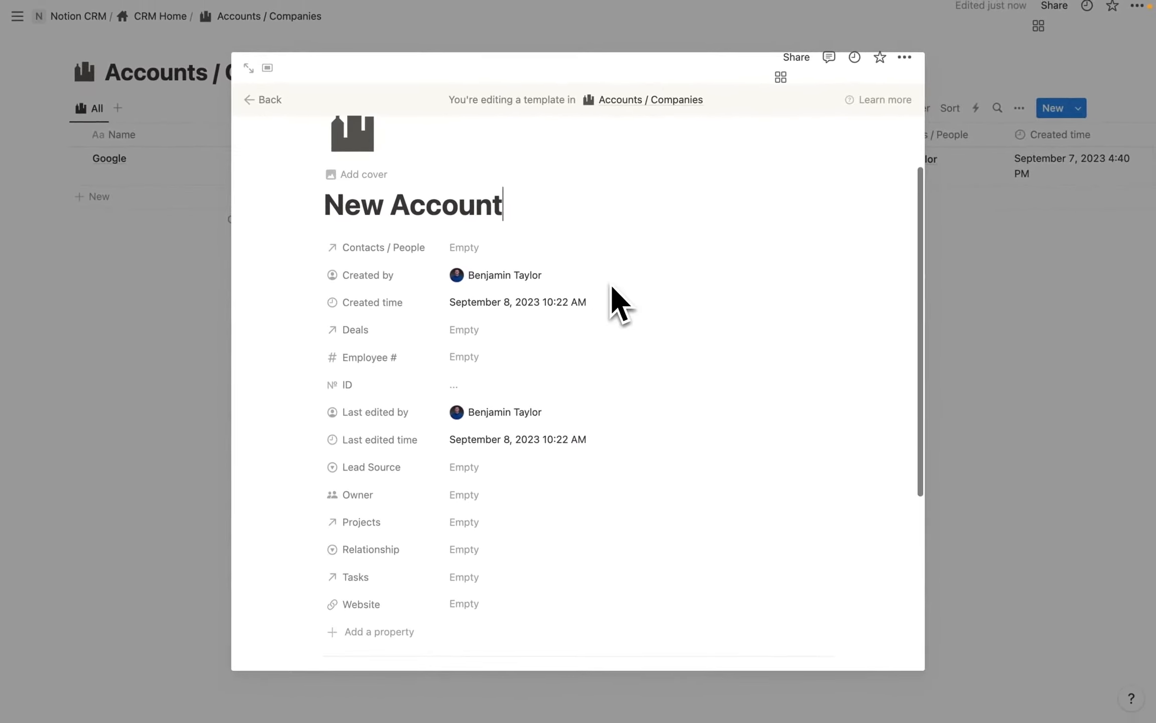
{"action": "scroll", "coordinate": [420, 437], "scroll_direction": "down", "scroll_amount": 3}
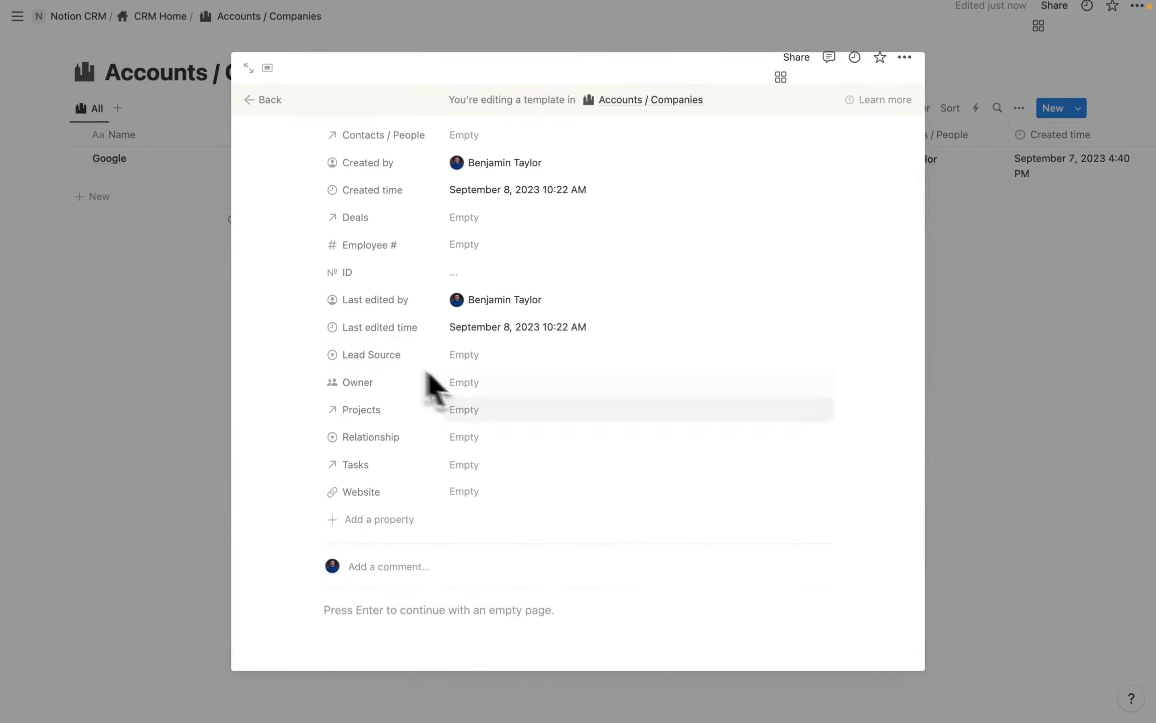
{"action": "scroll", "coordinate": [473, 454], "scroll_direction": "up", "scroll_amount": 1}
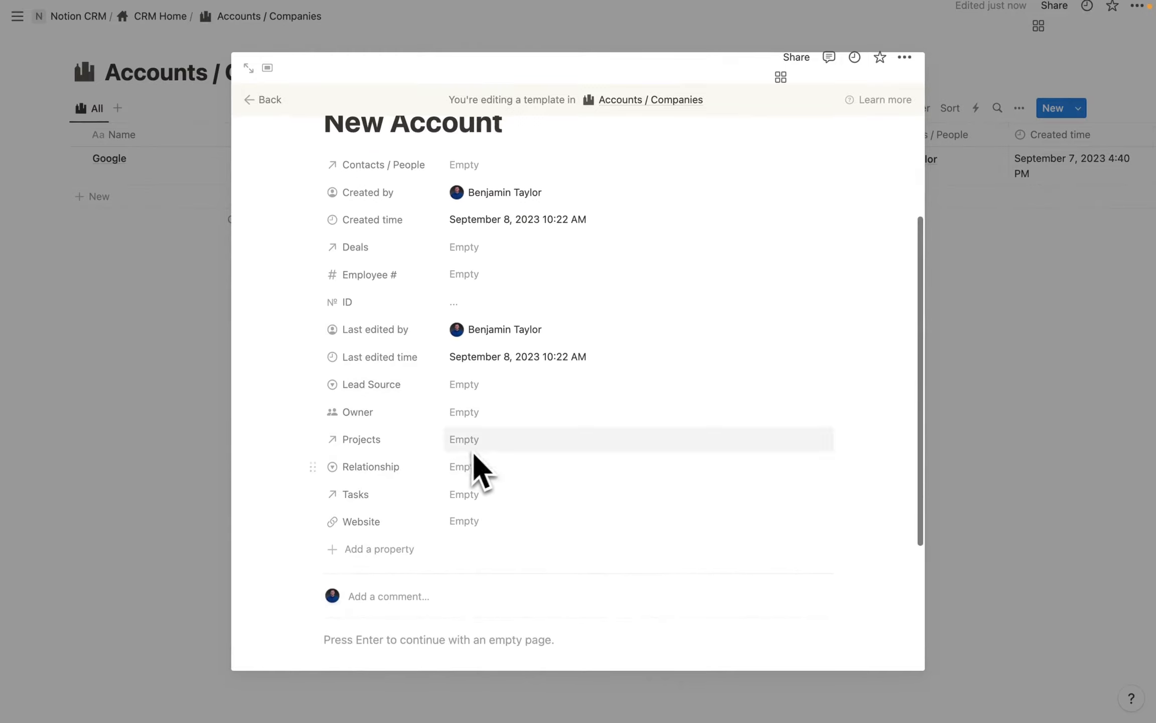
{"action": "scroll", "coordinate": [372, 374], "scroll_direction": "up", "scroll_amount": 1}
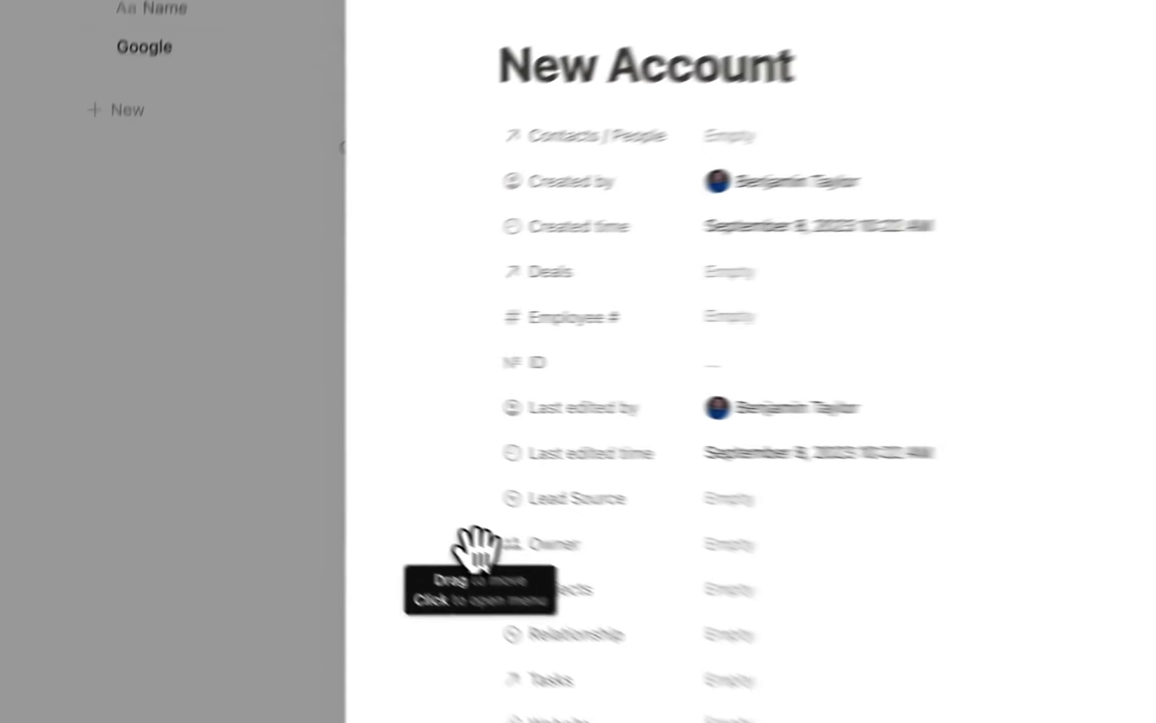
Move Owner to the top and Last edited time, Last edited by, Created time, Created by to the bottom.
{"action": "left_click_drag", "start_coordinate": [311, 460], "coordinate": [306, 193]}
{"action": "scroll", "coordinate": [620, 627], "scroll_direction": "down", "scroll_amount": 1}
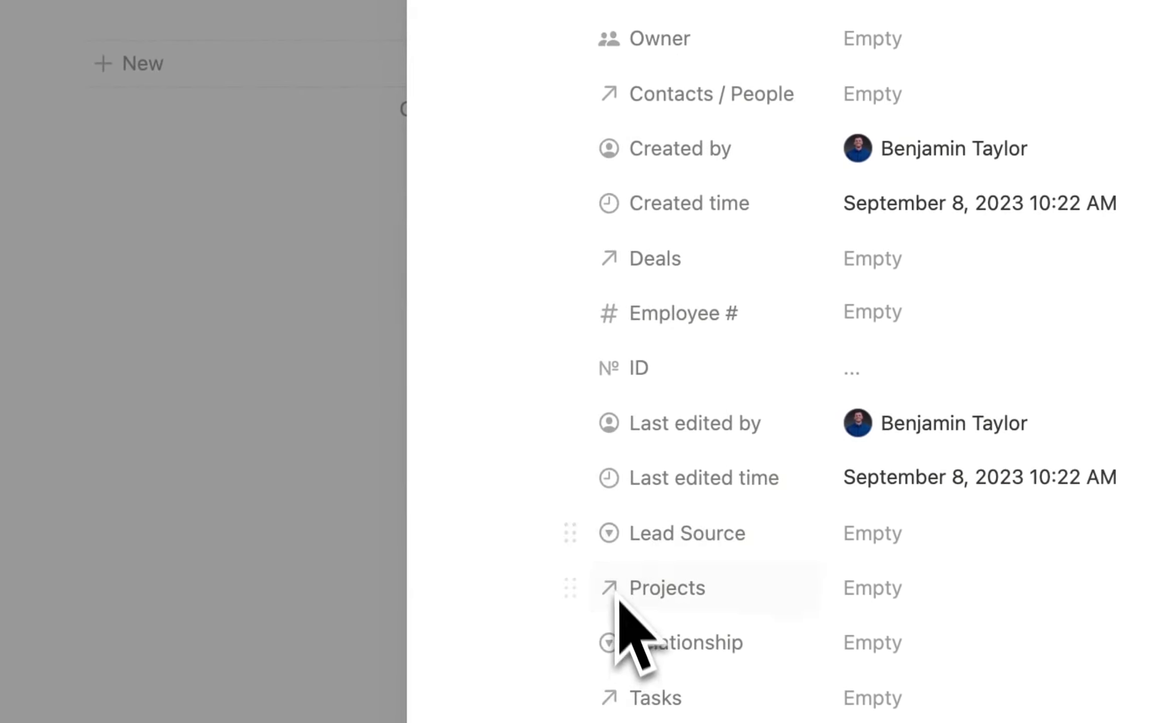
{"action": "left_click_drag", "start_coordinate": [568, 472], "coordinate": [560, 593]}
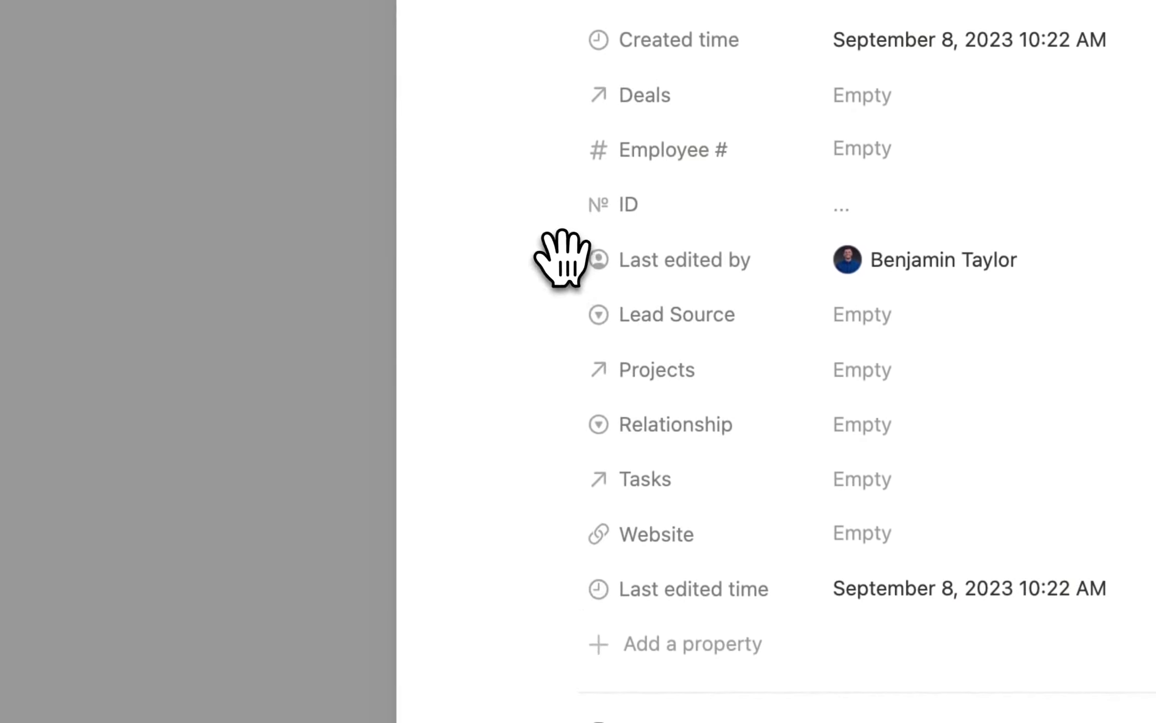
{"action": "left_click_drag", "start_coordinate": [562, 258], "coordinate": [581, 599]}
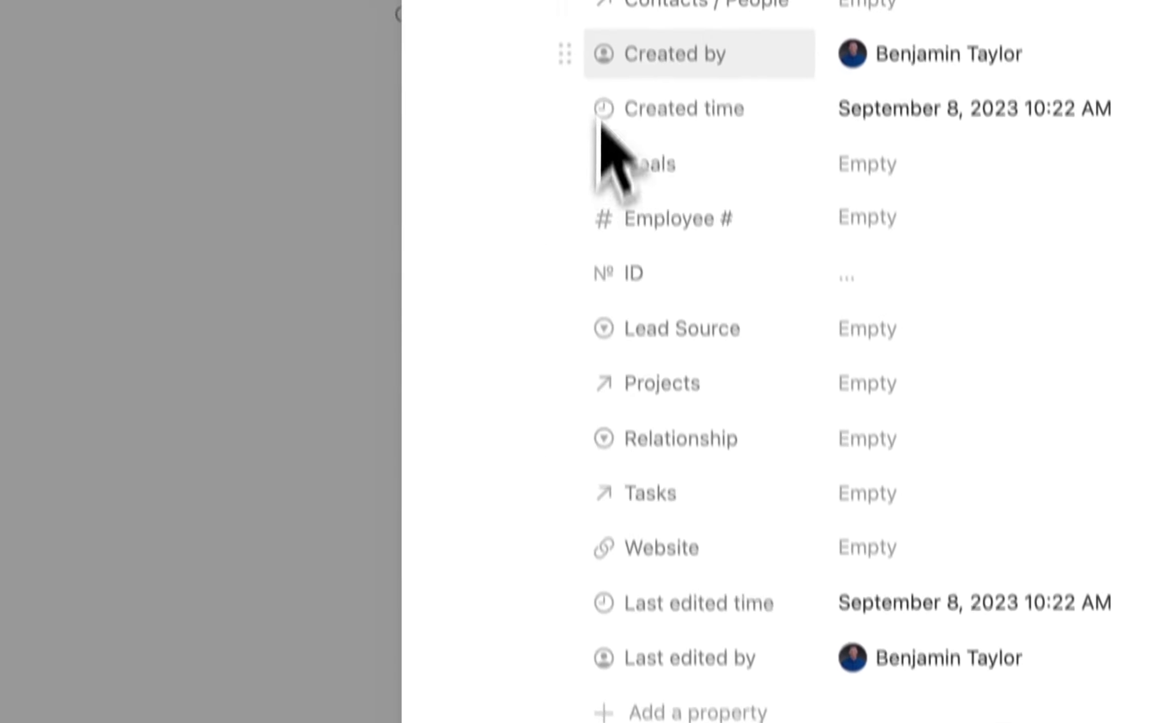
{"action": "left_click_drag", "start_coordinate": [580, 151], "coordinate": [609, 718]}
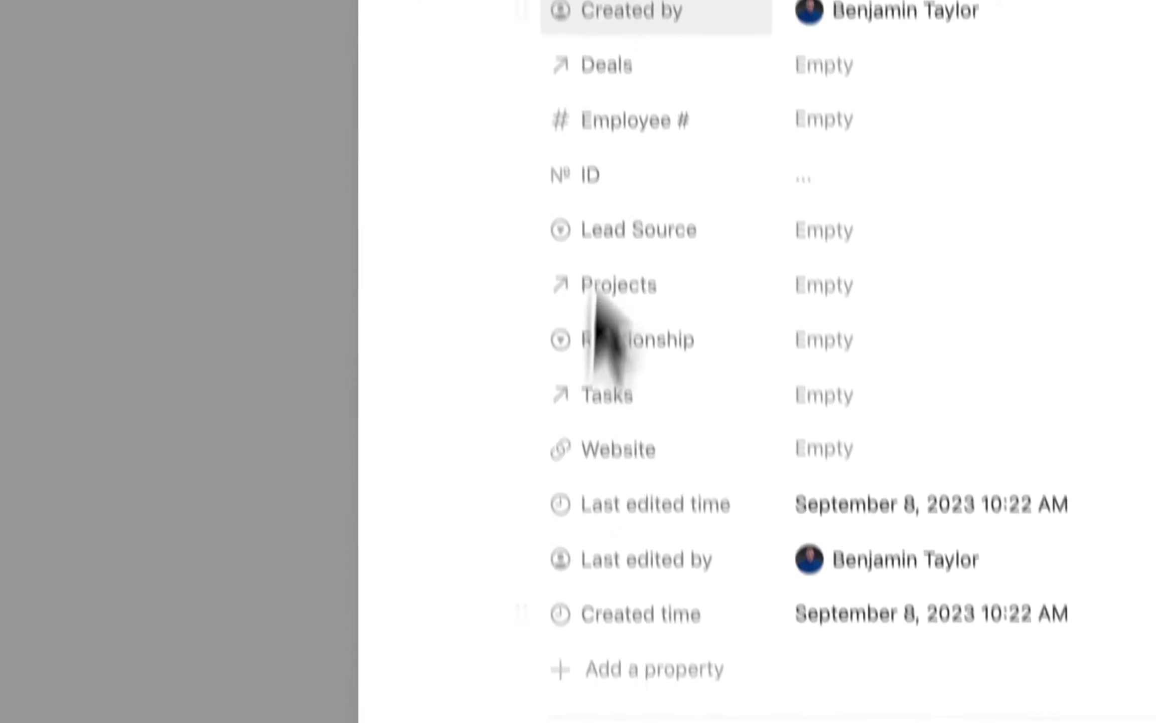
{"action": "left_click_drag", "start_coordinate": [539, 116], "coordinate": [490, 619]}
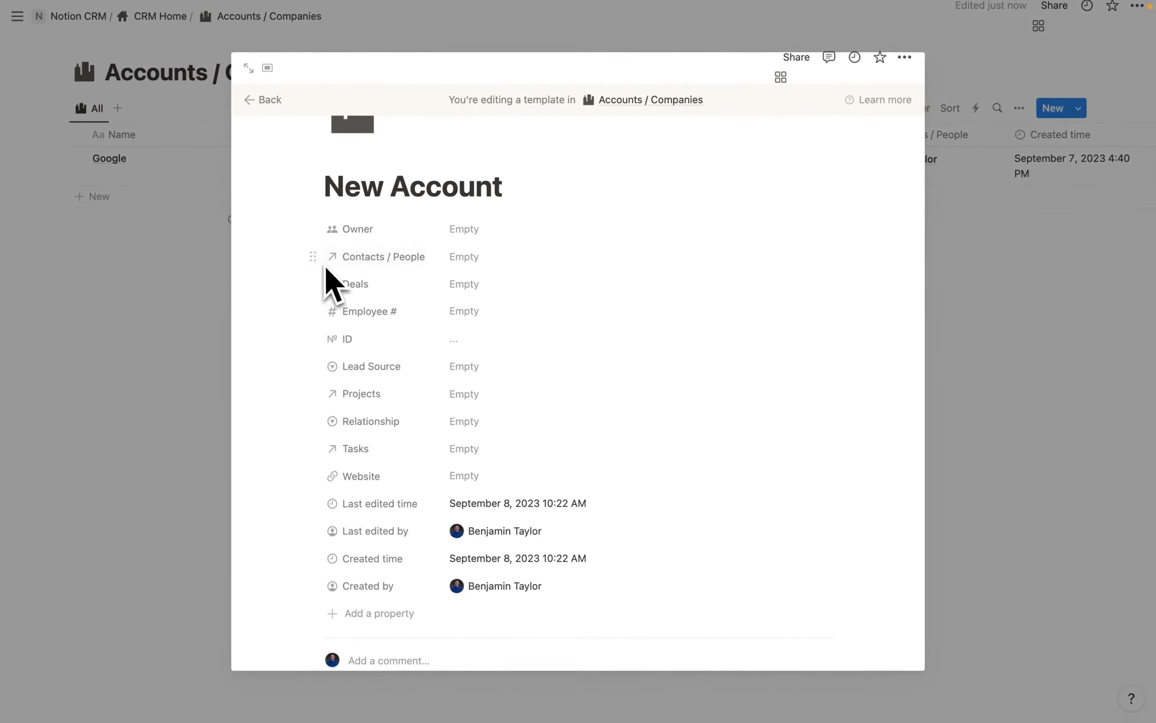
Show Contacts / People and Deals as page sections.
{"action": "left_click", "coordinate": [312, 257]}
{"action": "mouse_move", "coordinate": [458, 284]}
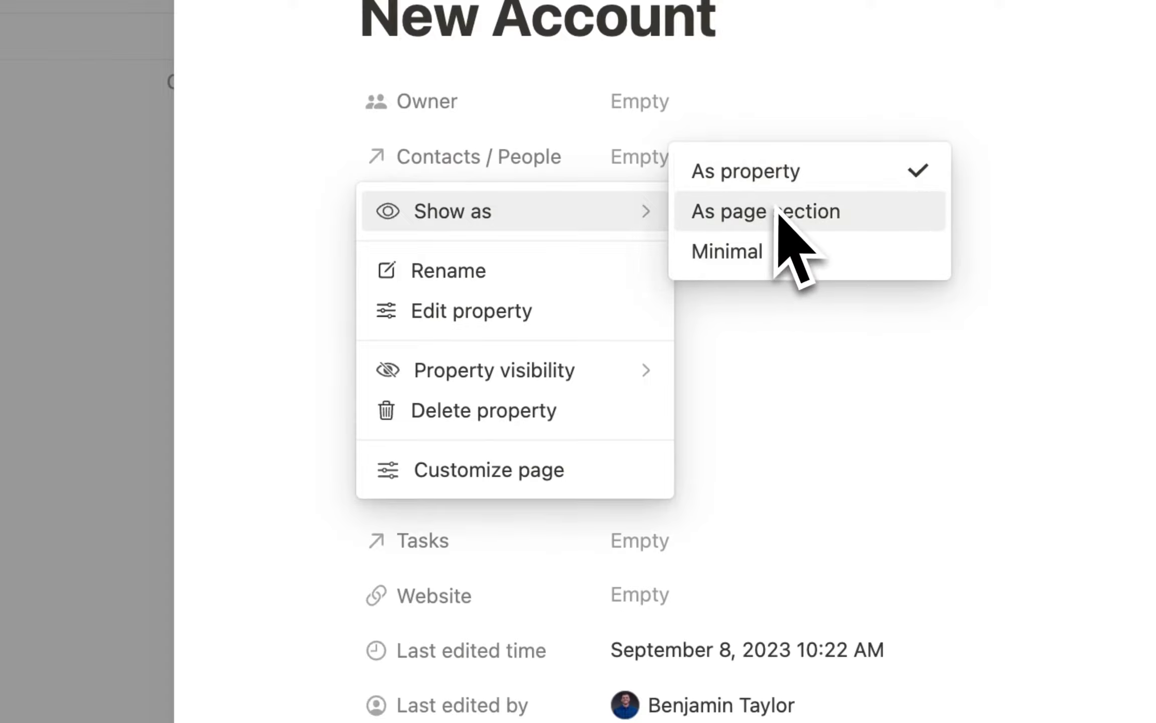
{"action": "left_click", "coordinate": [362, 157]}
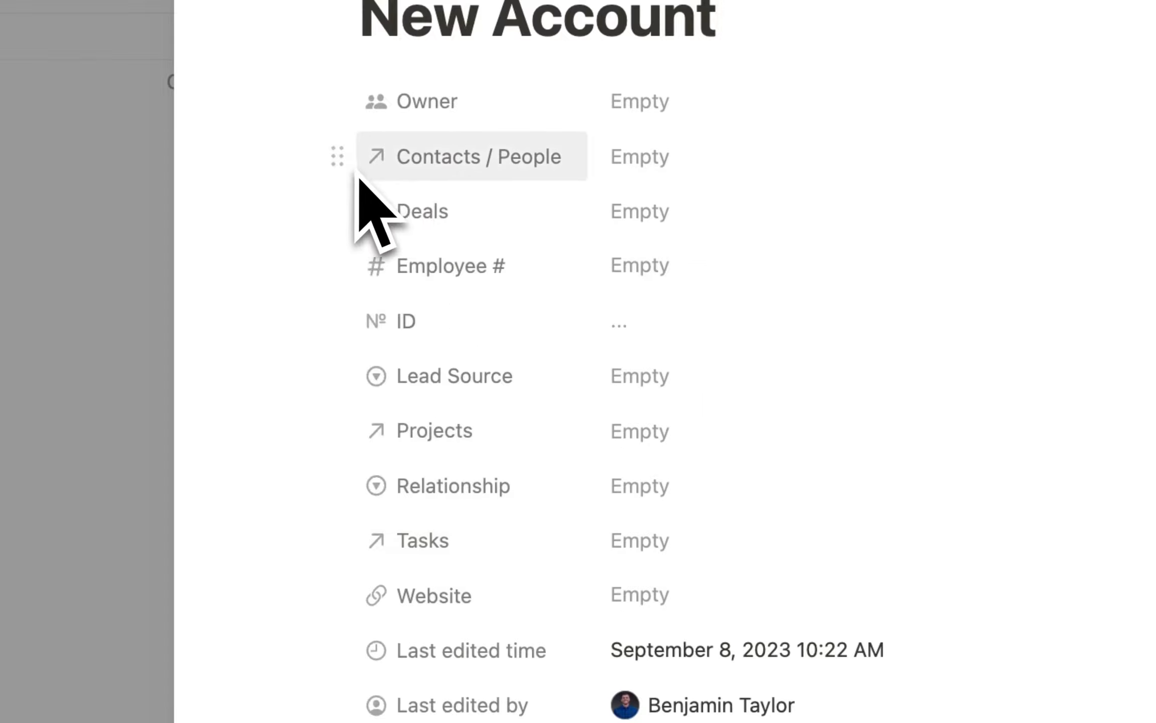
{"action": "left_click", "coordinate": [339, 156]}
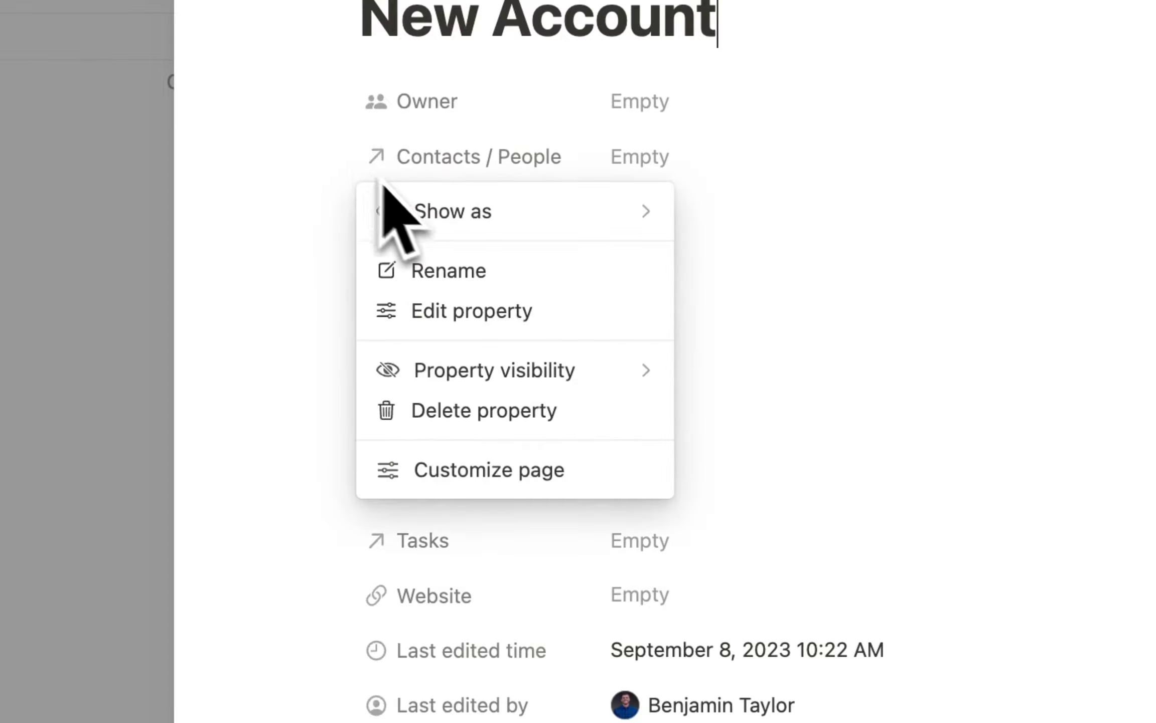
{"action": "mouse_move", "coordinate": [444, 211]}
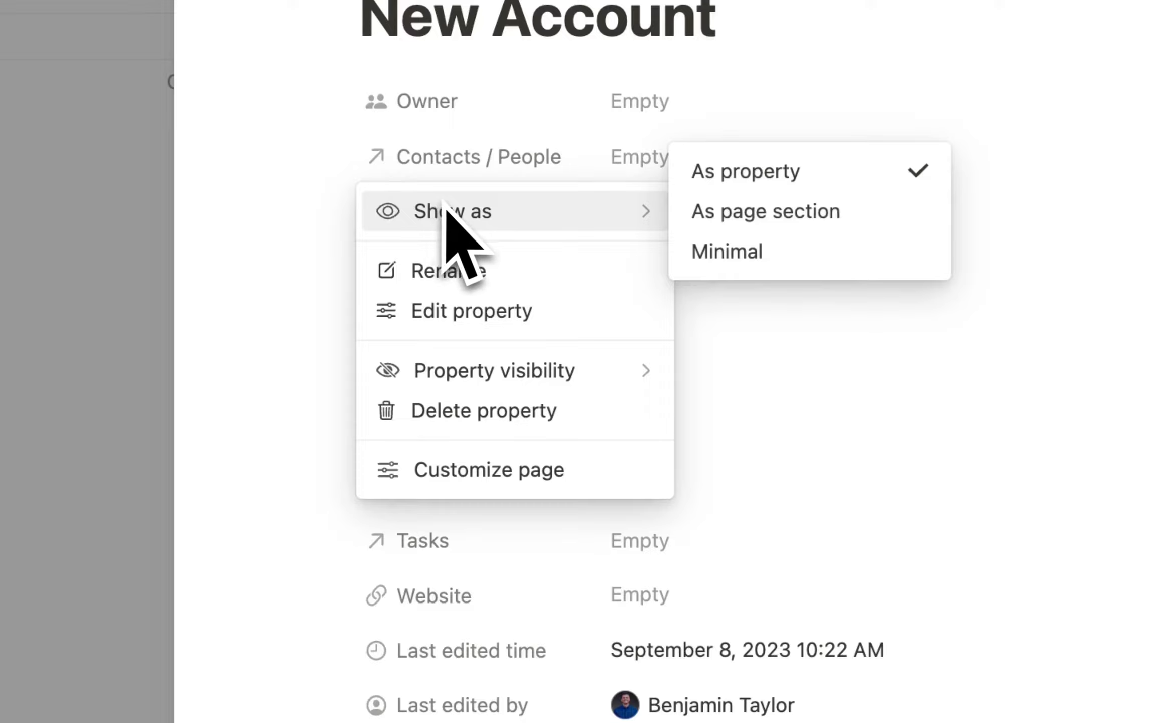
{"action": "left_click", "coordinate": [767, 211]}
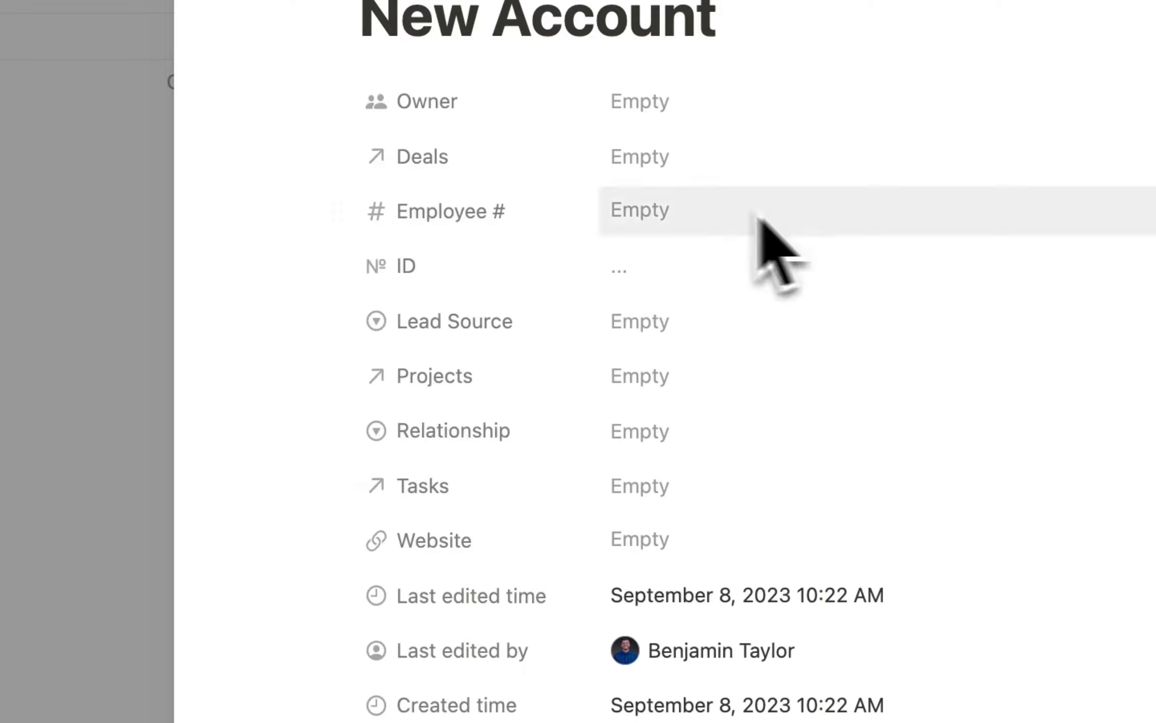
{"action": "left_click", "coordinate": [335, 157]}
{"action": "mouse_move", "coordinate": [455, 212]}
{"action": "left_click", "coordinate": [823, 212]}
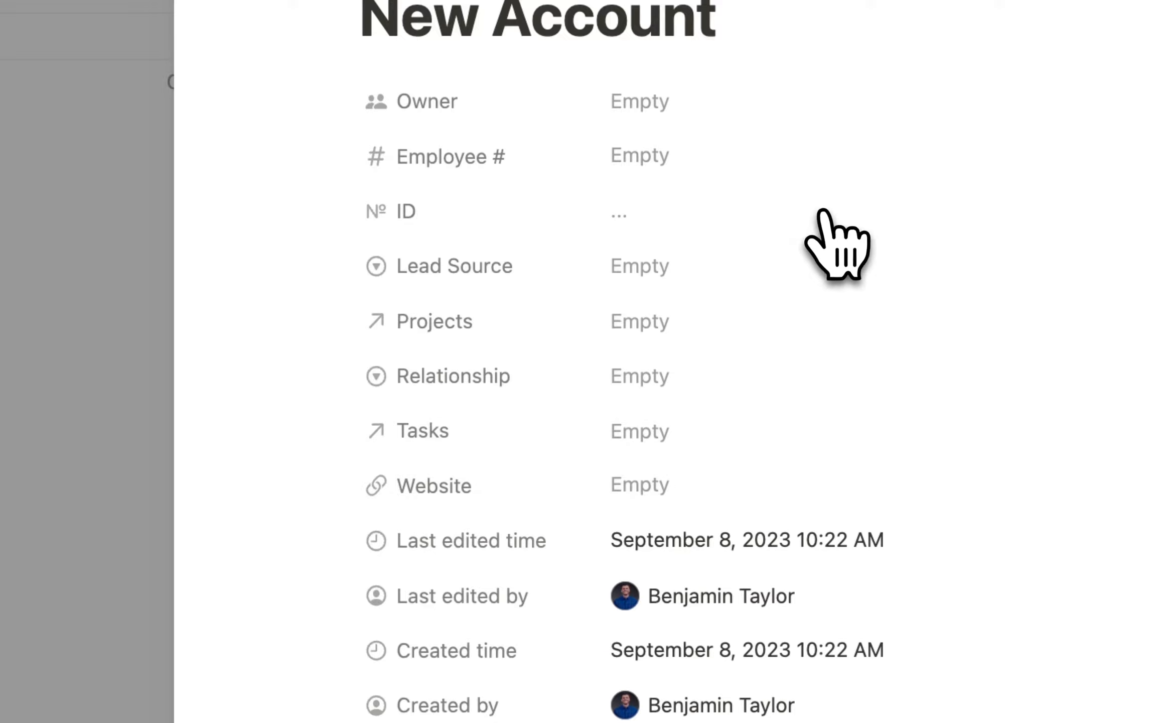
Show Projects and Tasks as page sections as well.
{"action": "left_click", "coordinate": [339, 322]}
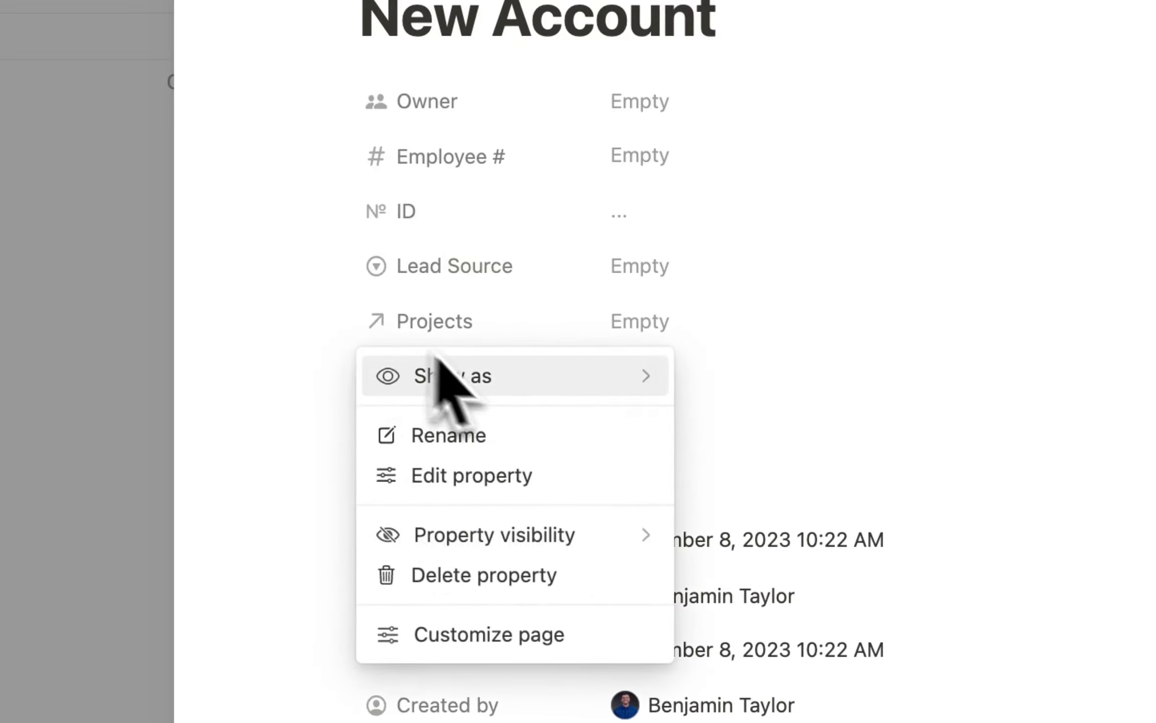
{"action": "mouse_move", "coordinate": [506, 393]}
{"action": "left_click", "coordinate": [735, 376]}
{"action": "scroll", "coordinate": [718, 577], "scroll_direction": "down", "scroll_amount": 8}
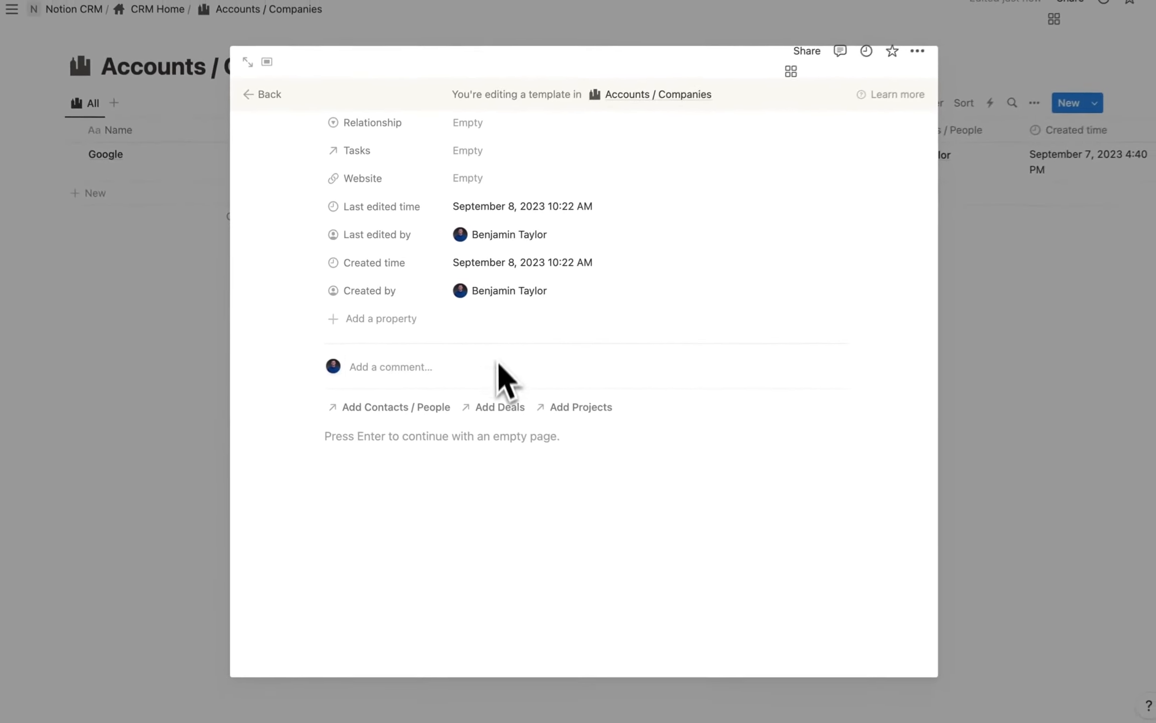
{"action": "scroll", "coordinate": [444, 392], "scroll_direction": "up", "scroll_amount": 2}
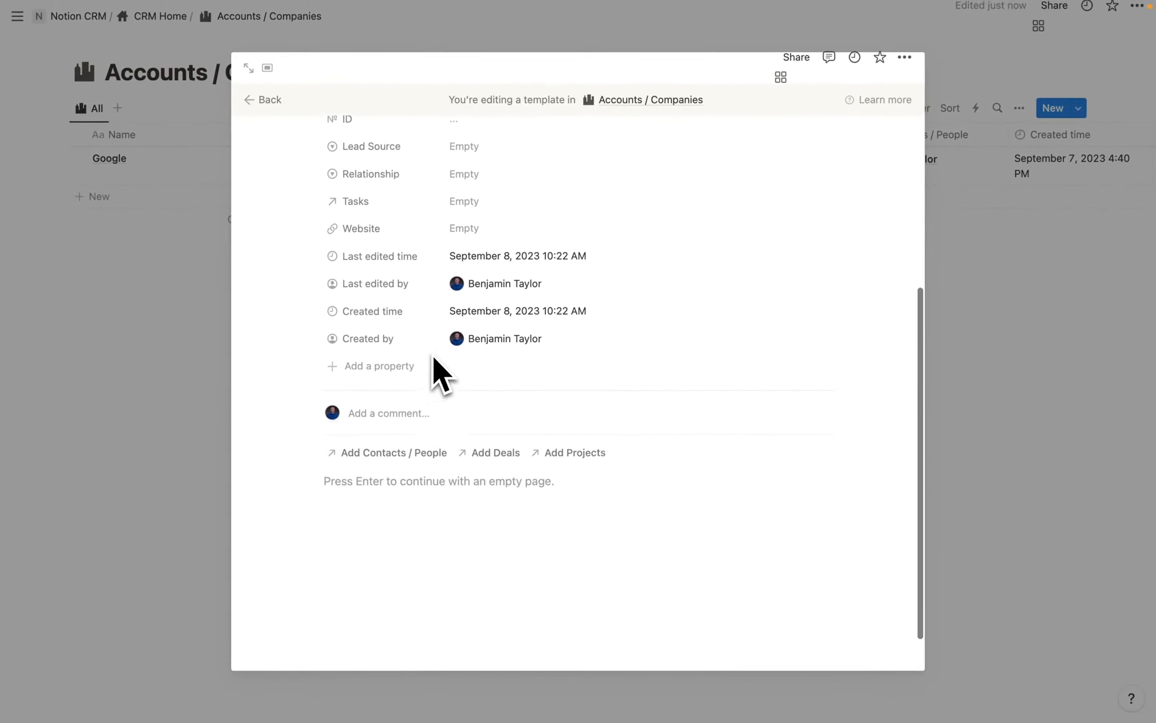
{"action": "scroll", "coordinate": [432, 356], "scroll_direction": "up", "scroll_amount": 4}
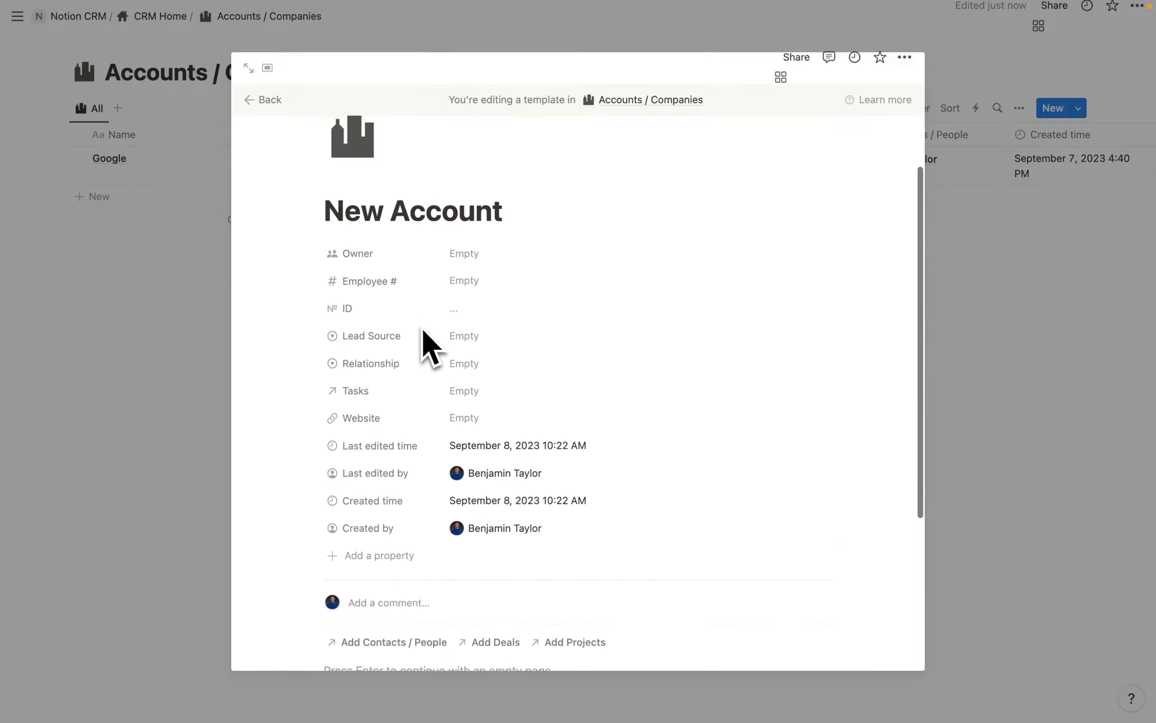
{"action": "scroll", "coordinate": [324, 372], "scroll_direction": "down", "scroll_amount": 1}
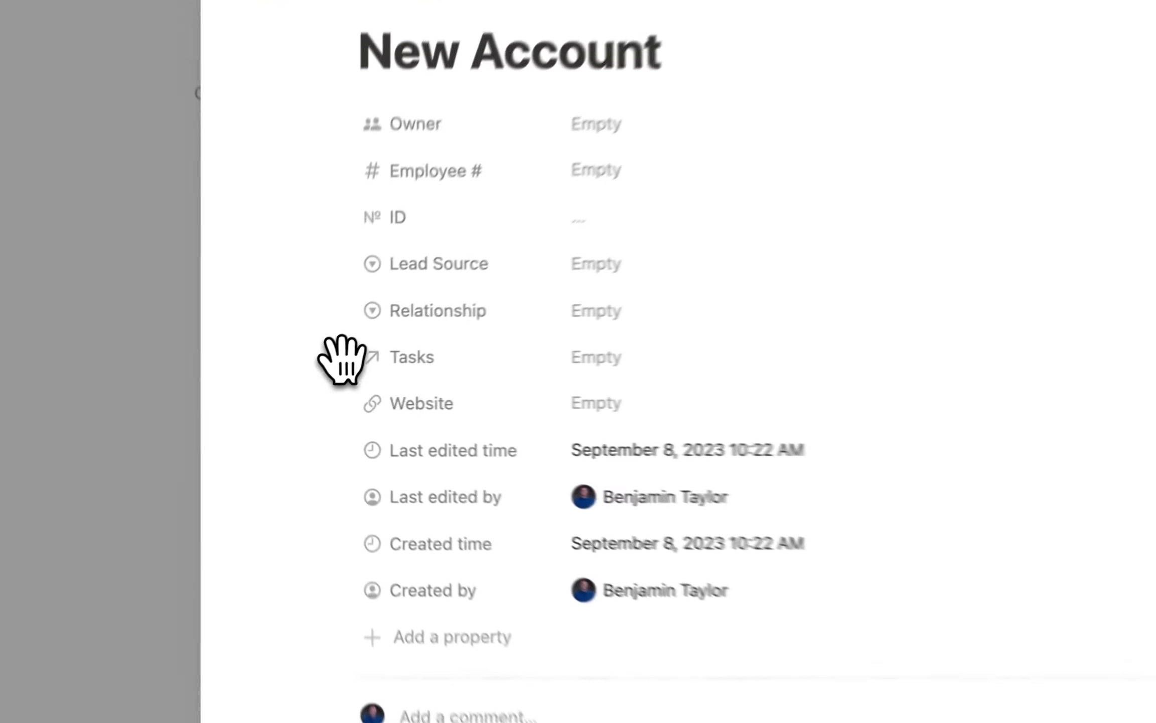
{"action": "left_click", "coordinate": [327, 381]}
{"action": "mouse_move", "coordinate": [523, 405]}
{"action": "left_click", "coordinate": [803, 404]}
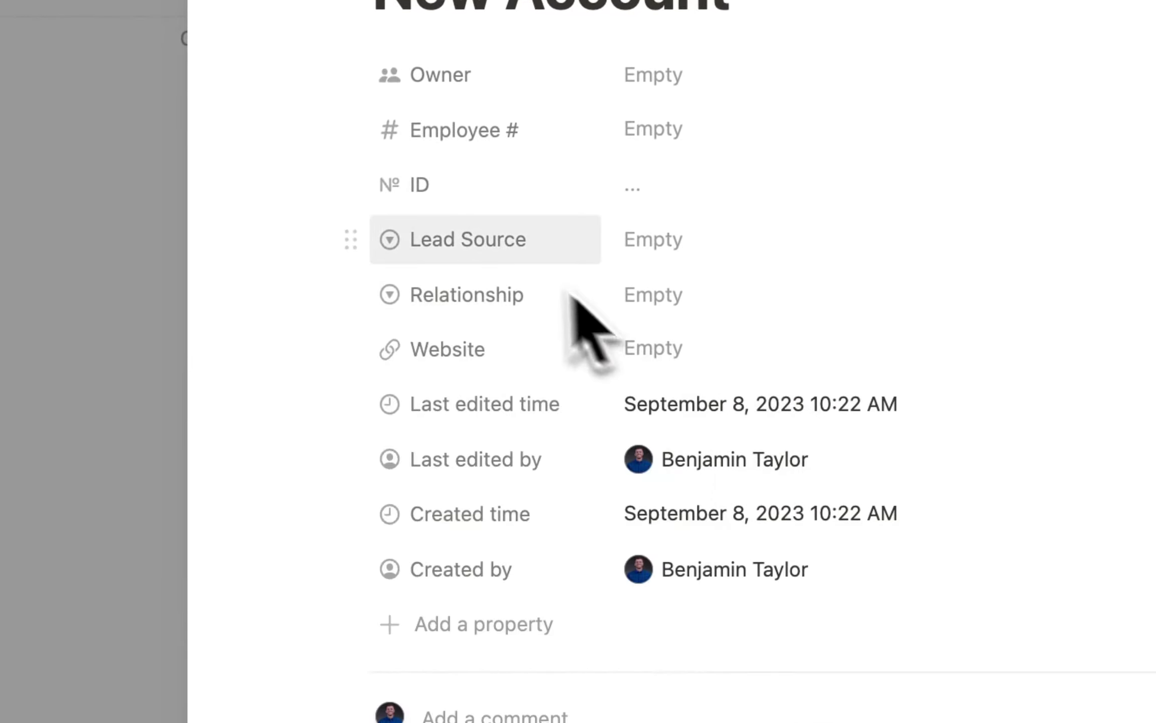
Move ID below Created by, Lead Source under Owner, and Relationship above Employee #.
{"action": "left_click_drag", "start_coordinate": [346, 181], "coordinate": [401, 617]}
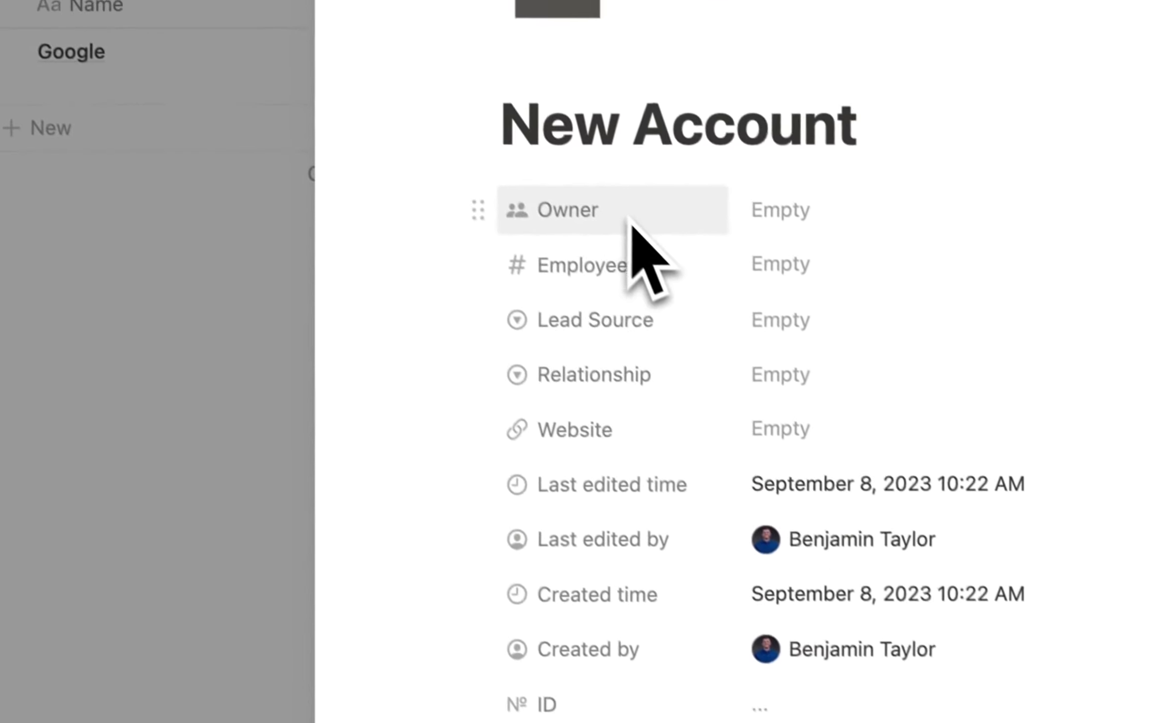
{"action": "left_click_drag", "start_coordinate": [480, 320], "coordinate": [499, 271]}
{"action": "left_click_drag", "start_coordinate": [495, 389], "coordinate": [498, 333]}
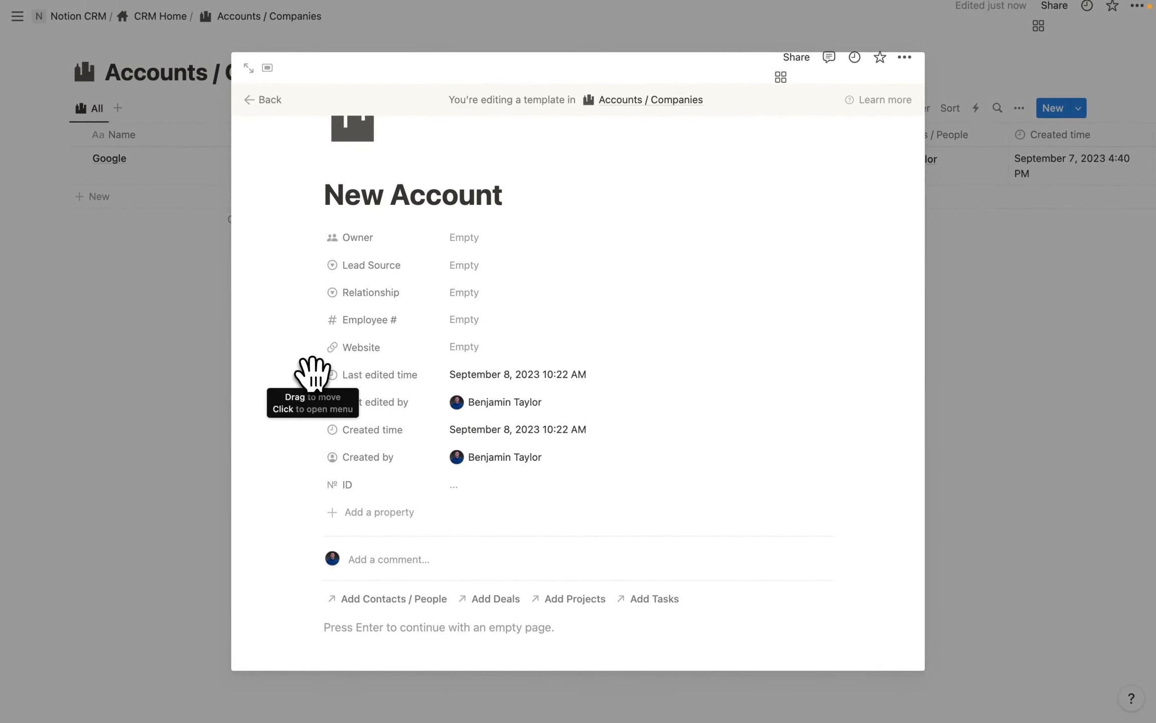
Always hide the Last edited time, Last edited by and Created time properties.
{"action": "left_click", "coordinate": [312, 374]}
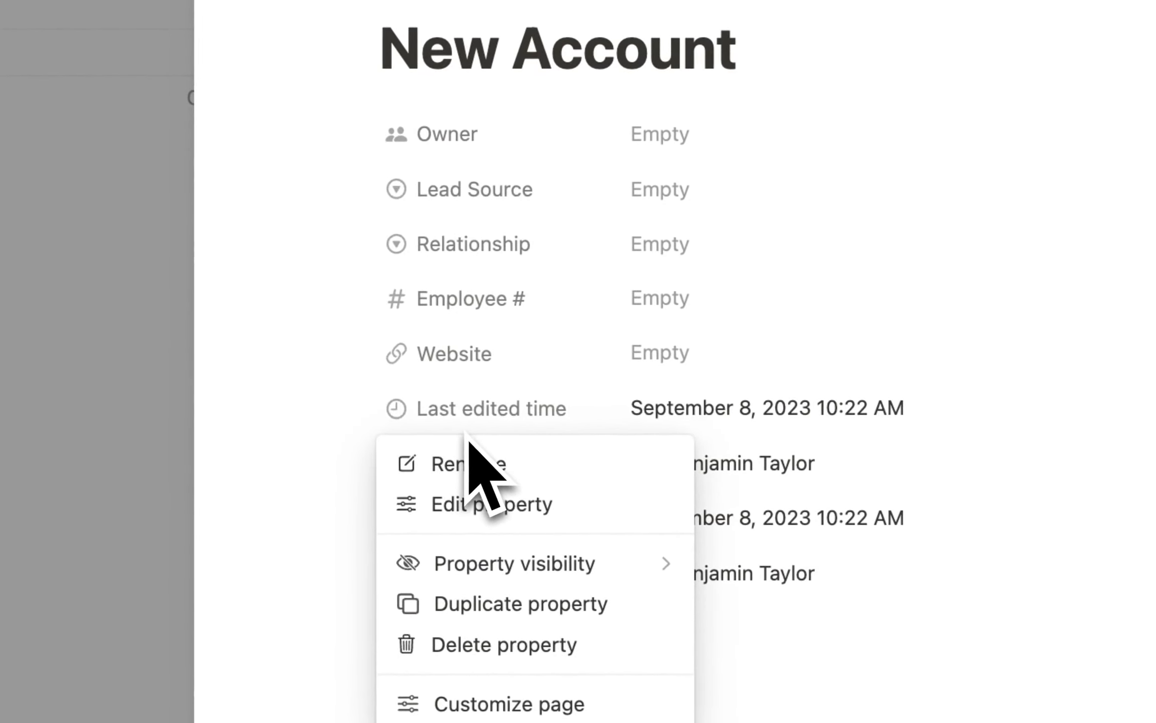
{"action": "mouse_move", "coordinate": [590, 576]}
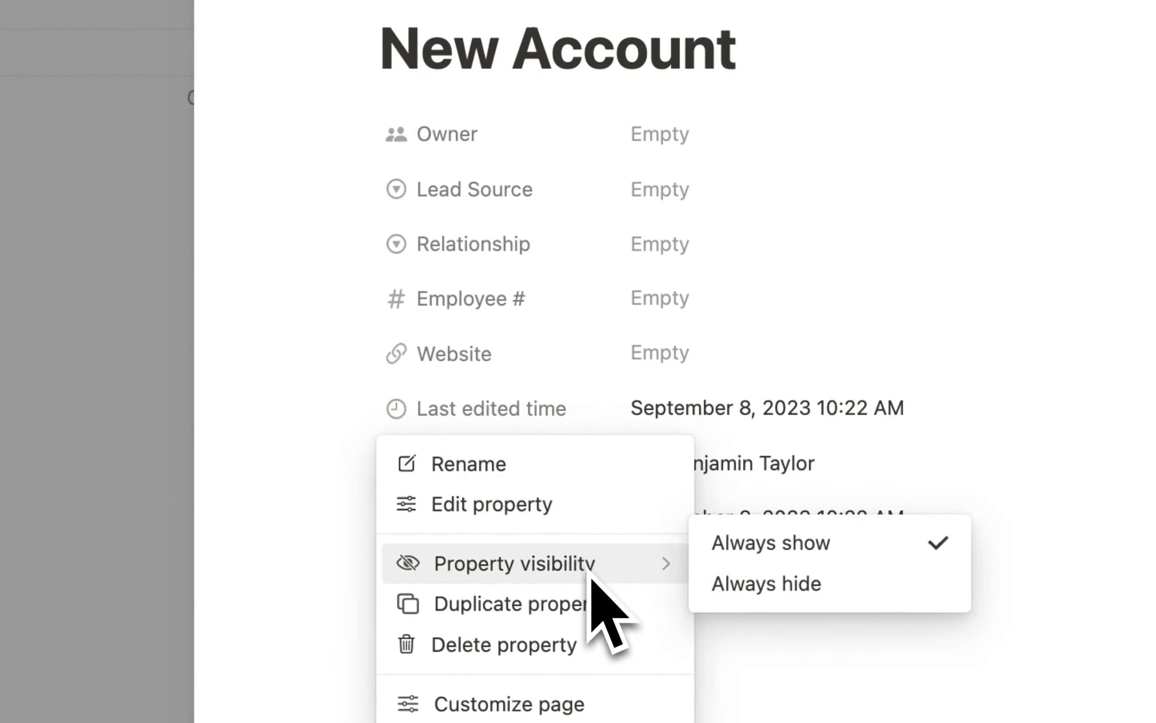
{"action": "left_click", "coordinate": [767, 583]}
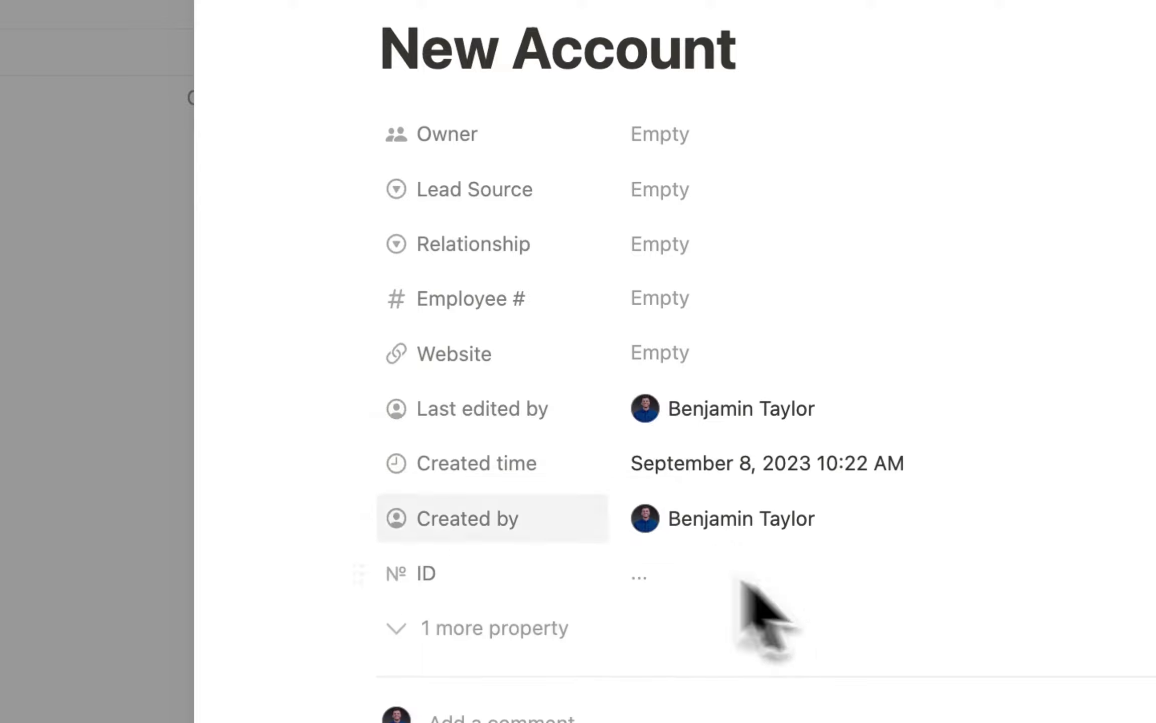
{"action": "left_click", "coordinate": [354, 414]}
{"action": "mouse_move", "coordinate": [592, 574]}
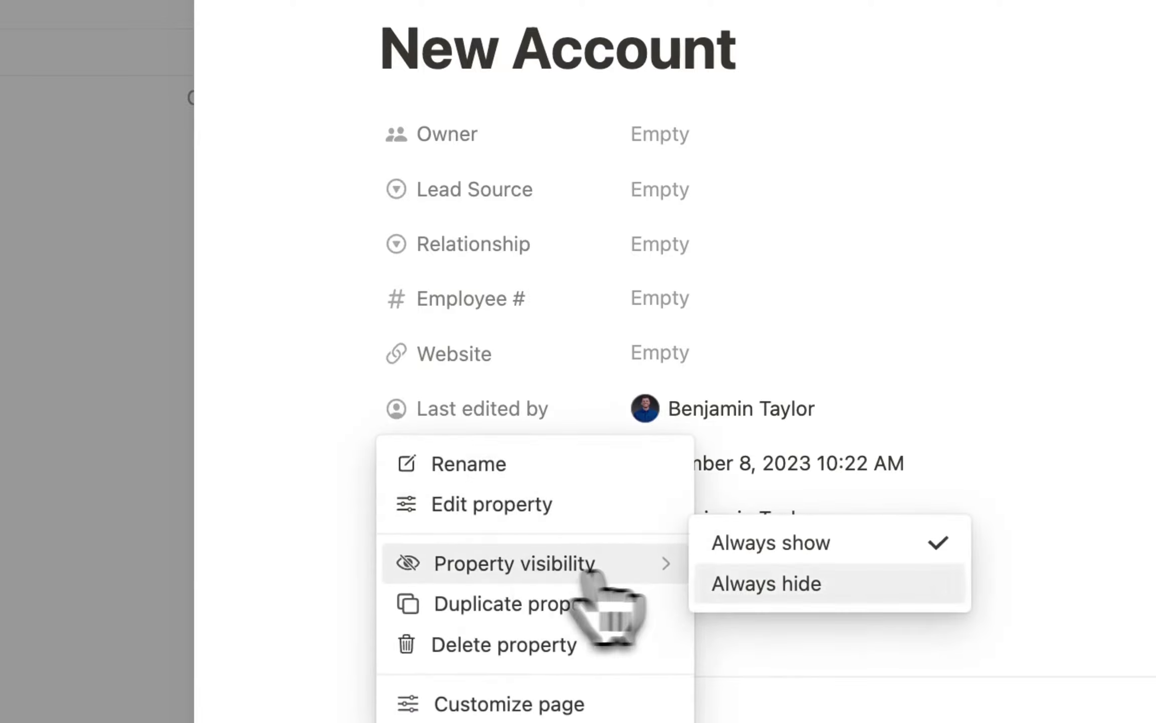
{"action": "left_click", "coordinate": [770, 583]}
{"action": "left_click", "coordinate": [355, 409]}
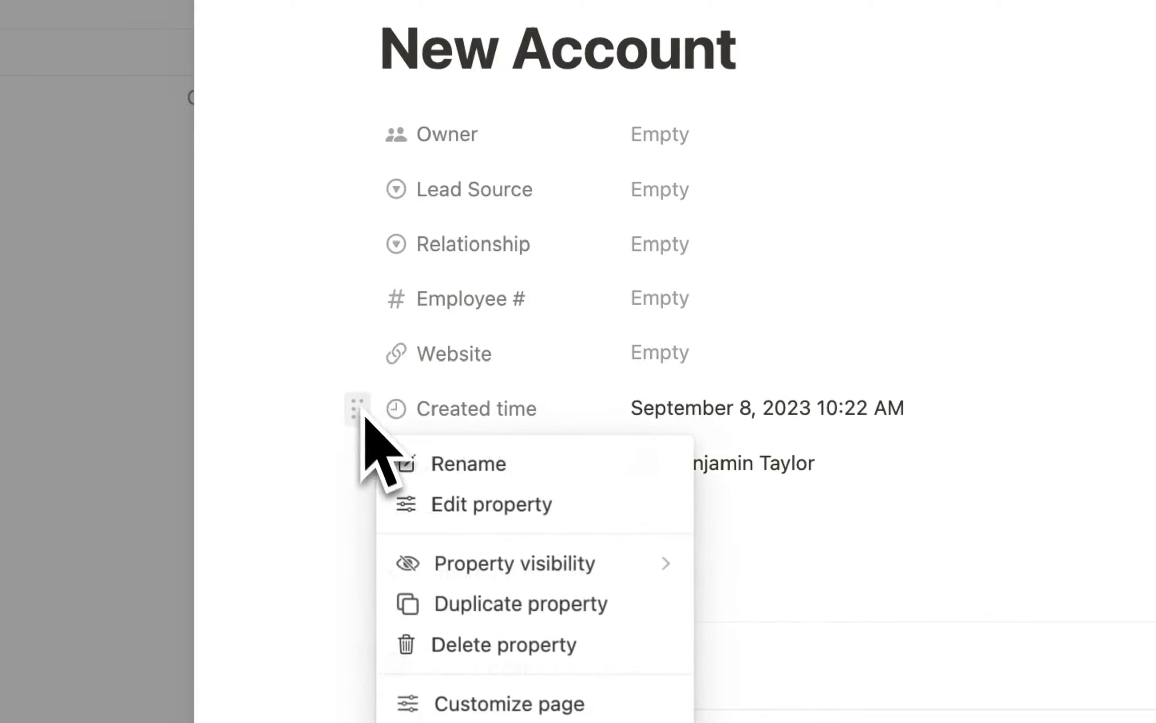
{"action": "mouse_move", "coordinate": [507, 552]}
{"action": "left_click", "coordinate": [753, 583]}
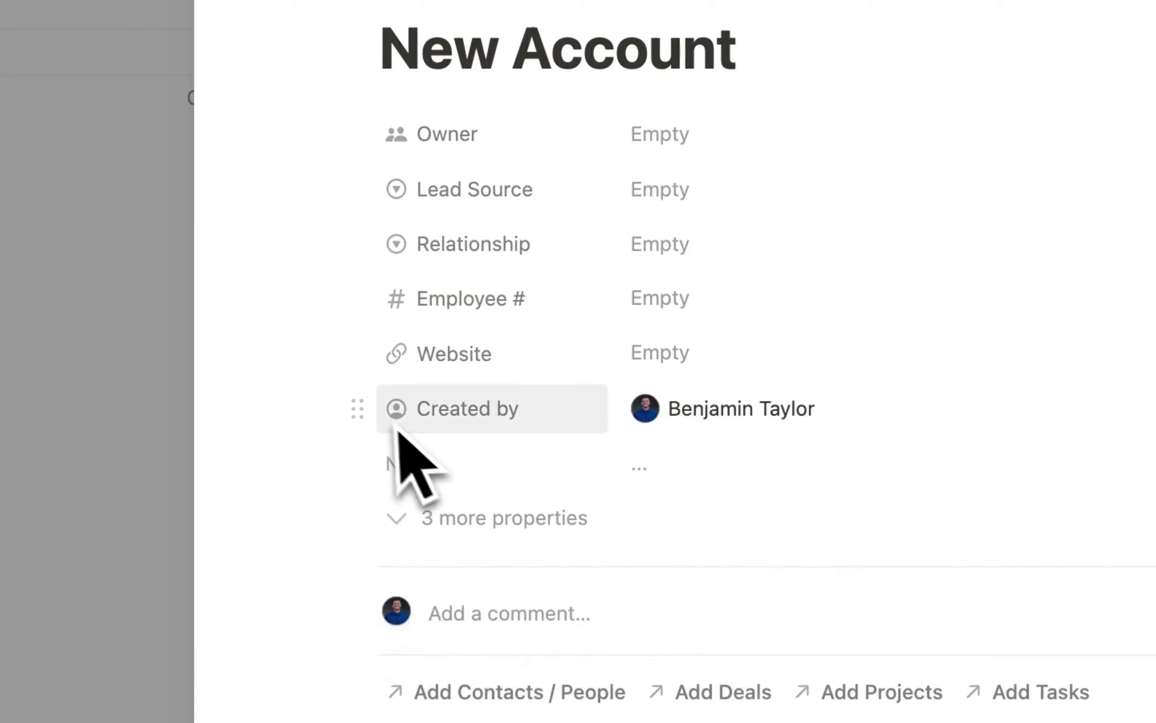
Always hide Created by and ID too, leaving a new empty block below.
{"action": "left_click", "coordinate": [361, 408]}
{"action": "mouse_move", "coordinate": [588, 572]}
{"action": "left_click", "coordinate": [752, 583]}
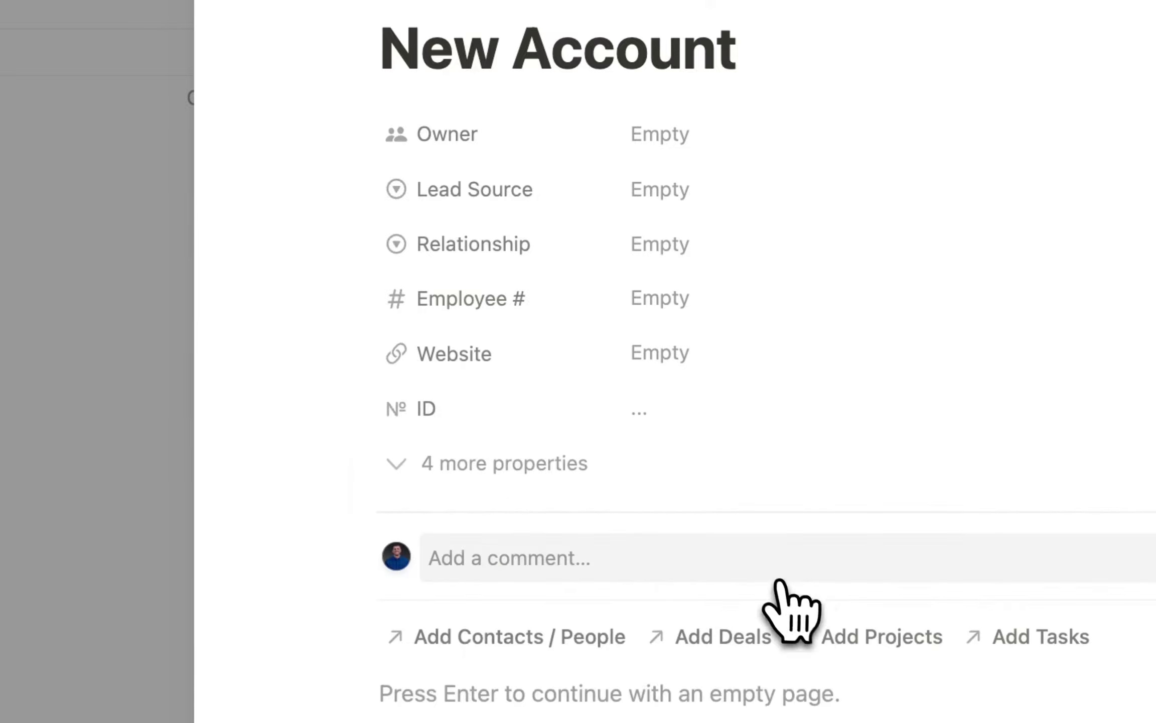
{"action": "left_click", "coordinate": [363, 407]}
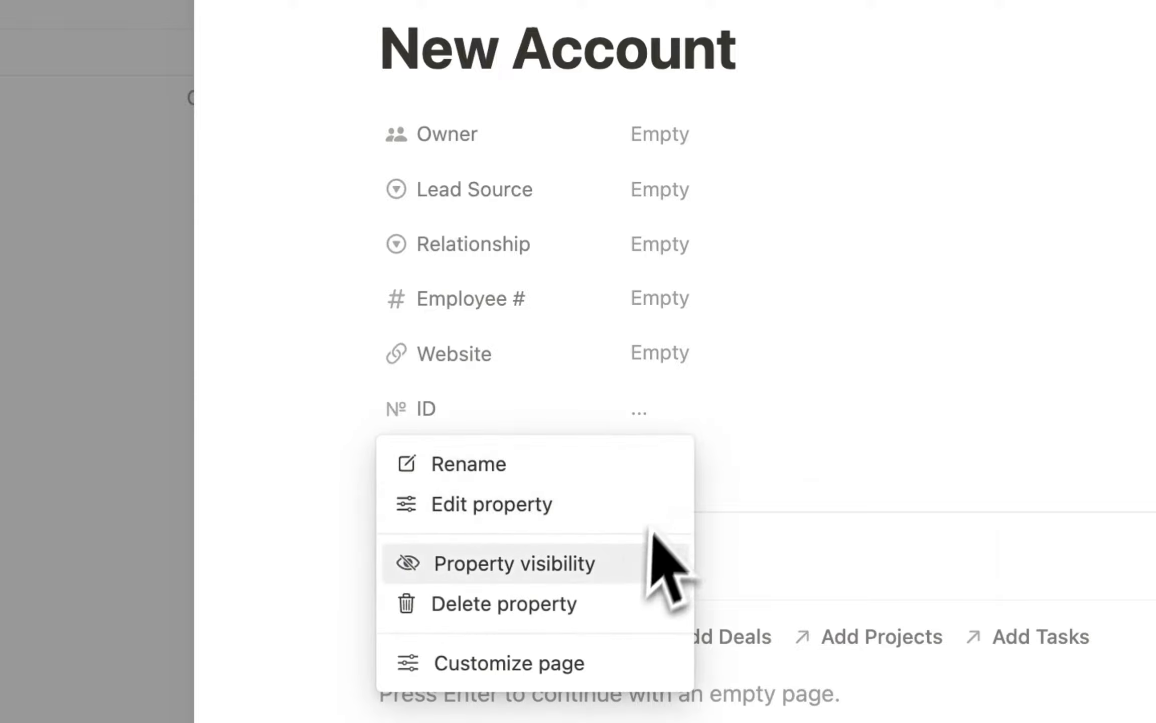
{"action": "mouse_move", "coordinate": [652, 561]}
{"action": "left_click", "coordinate": [814, 605]}
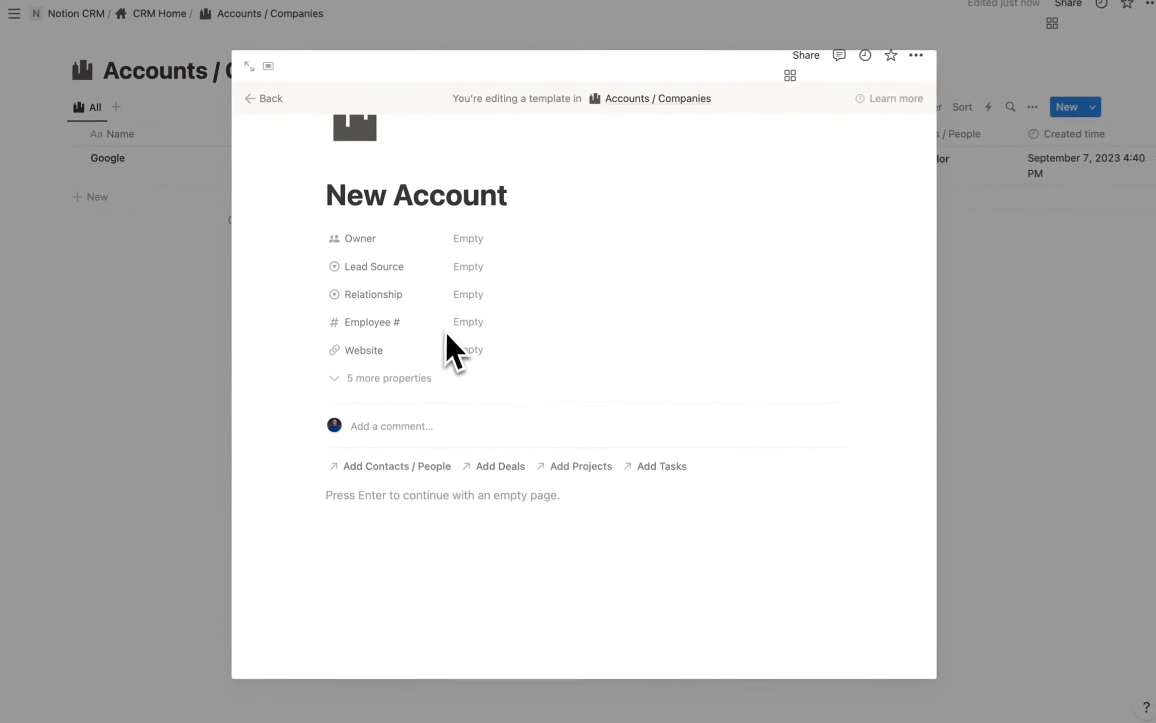
{"action": "key", "text": "Return"}
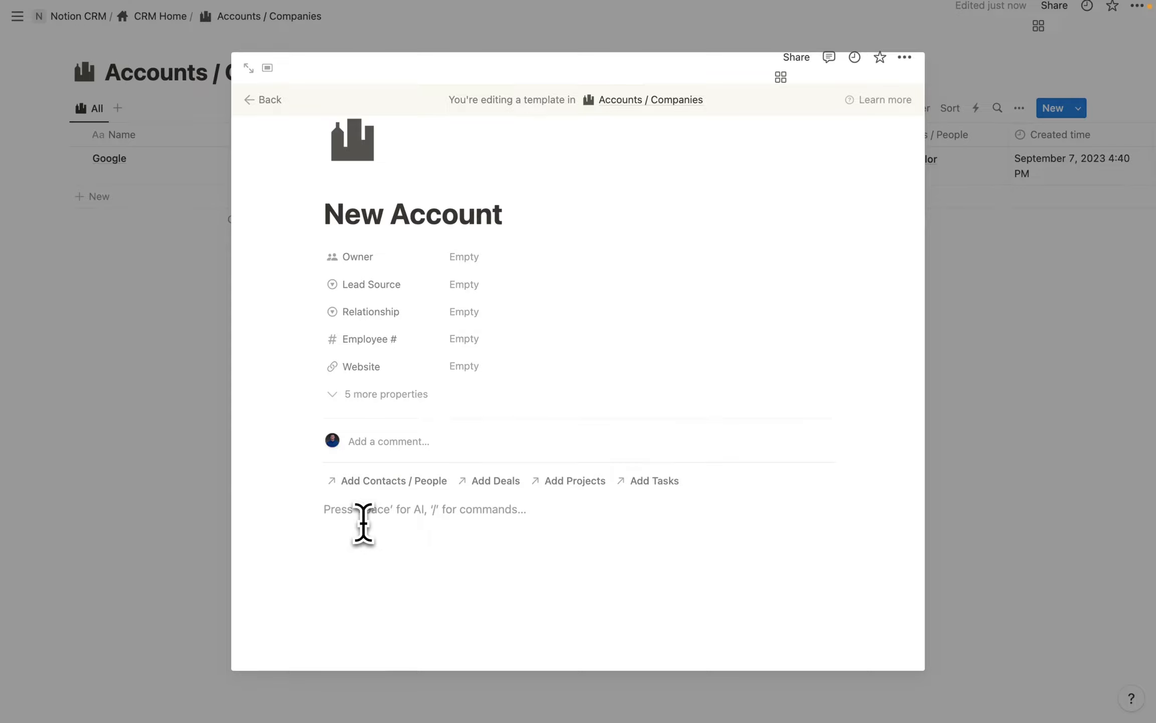
Insert a button named 'New Related Opportunity' with a money icon.
{"action": "type", "text": "/button"}
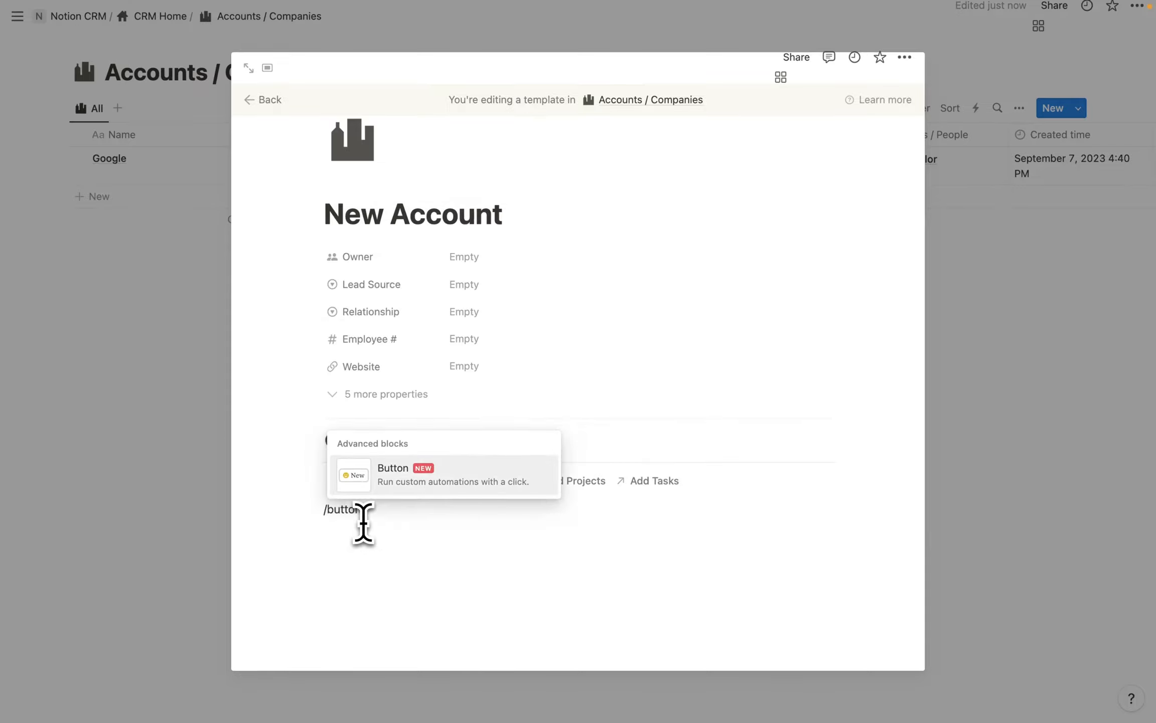
{"action": "key", "text": "Return"}
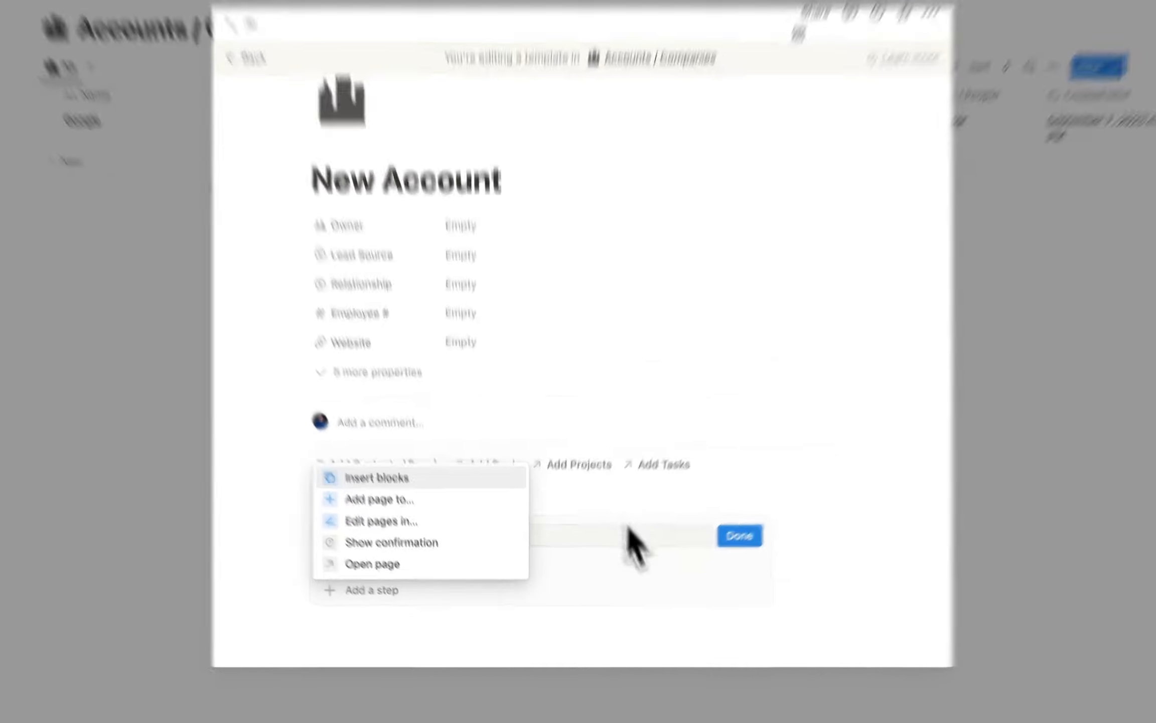
{"action": "left_click", "coordinate": [555, 547]}
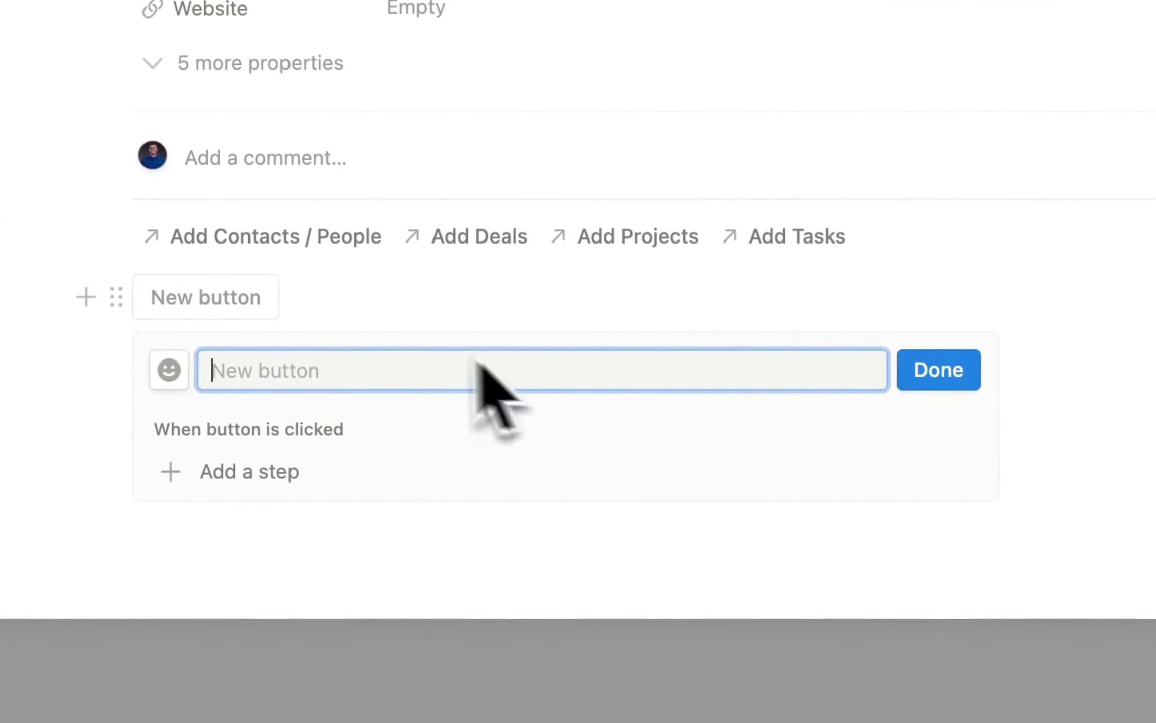
{"action": "type", "text": "New "}
{"action": "type", "text": "Releated O"}
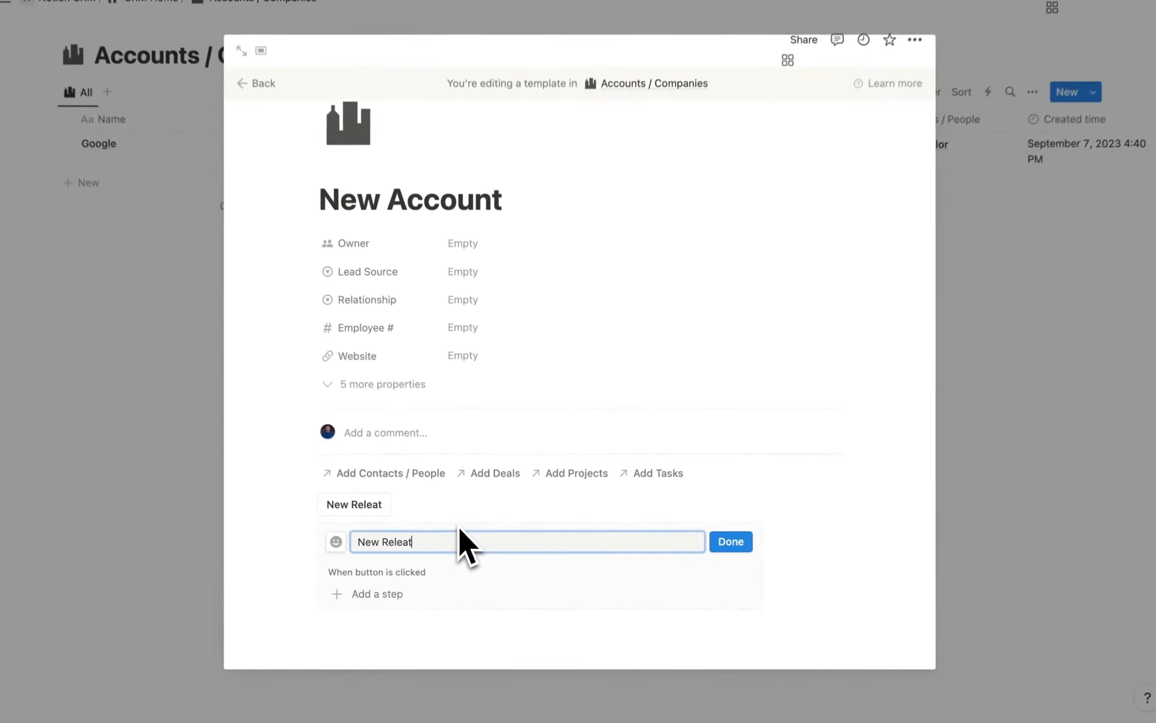
{"action": "type", "text": "pportunity"}
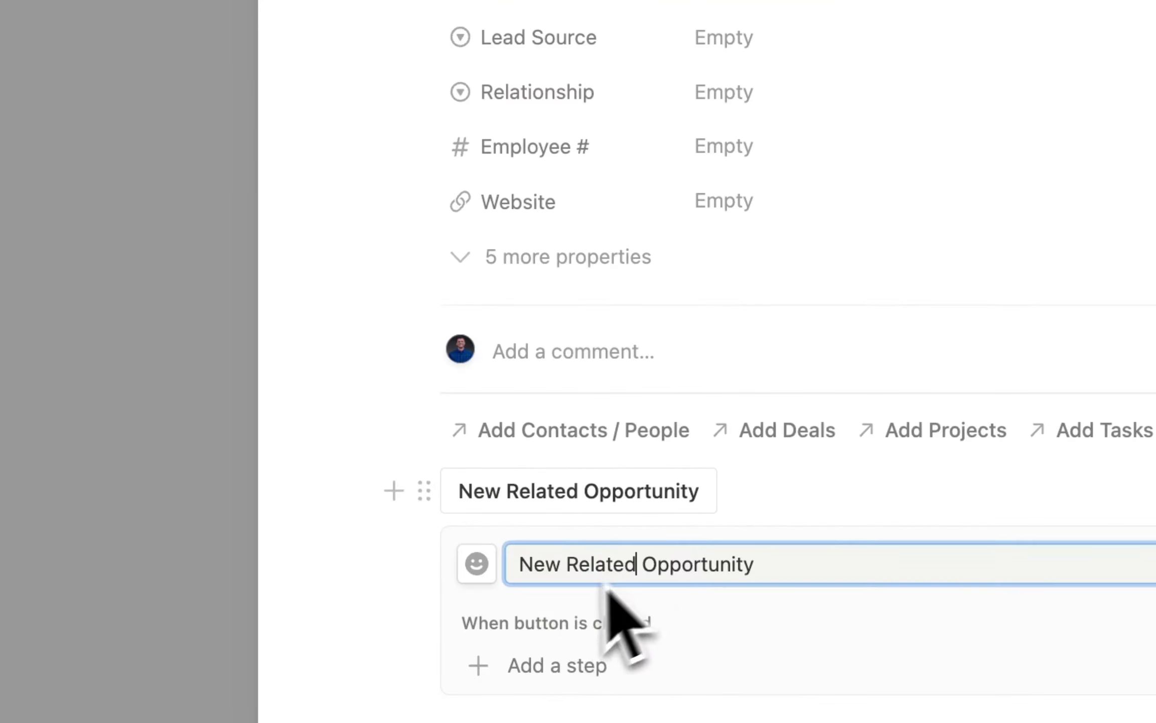
{"action": "left_click", "coordinate": [340, 546]}
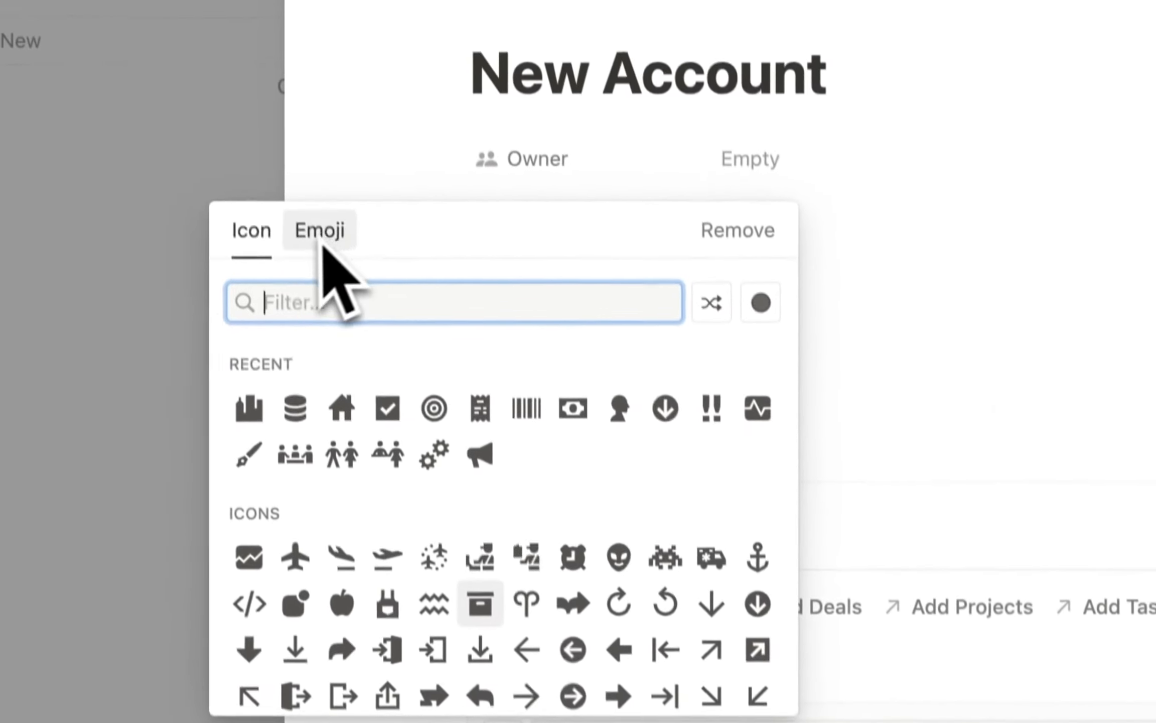
{"action": "type", "text": "money"}
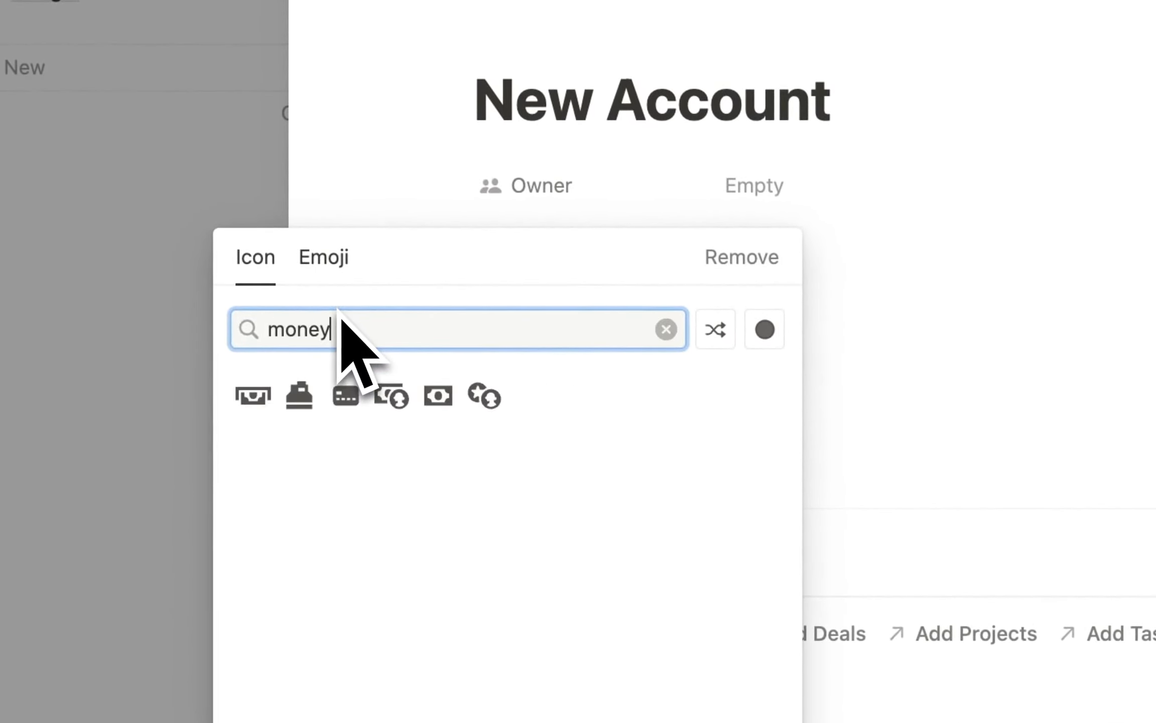
{"action": "left_click", "coordinate": [435, 396]}
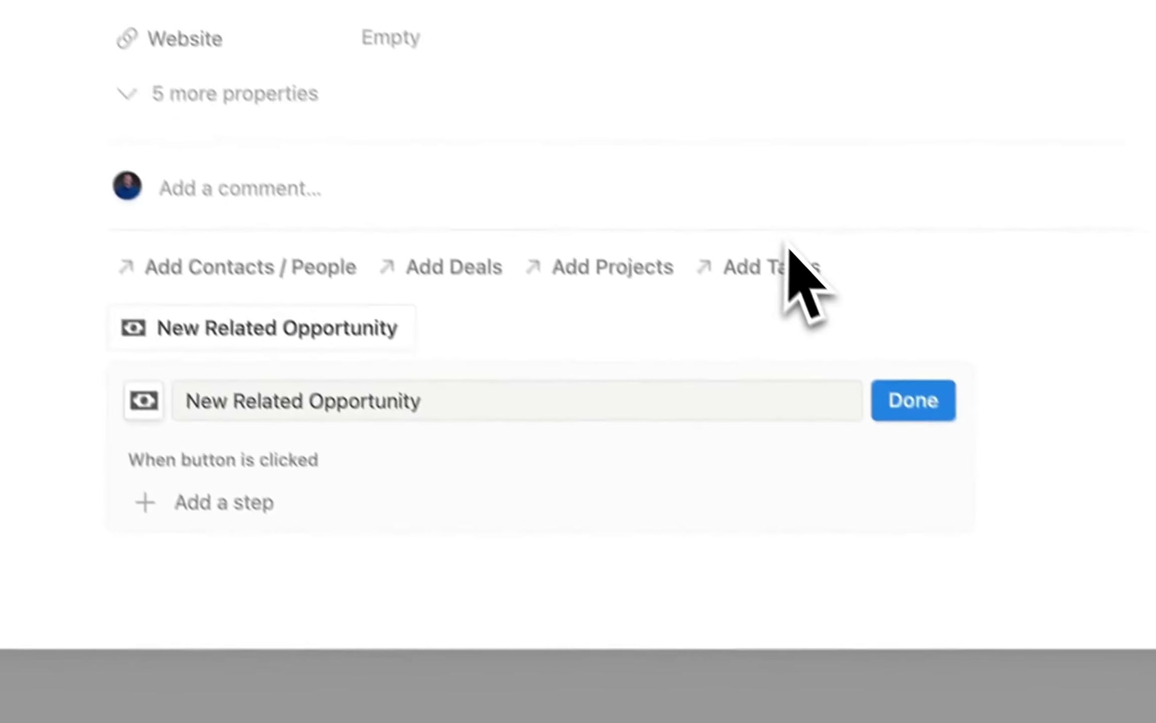
Give the button an 'Add page to' step, ready for choosing its database.
{"action": "left_click", "coordinate": [630, 487]}
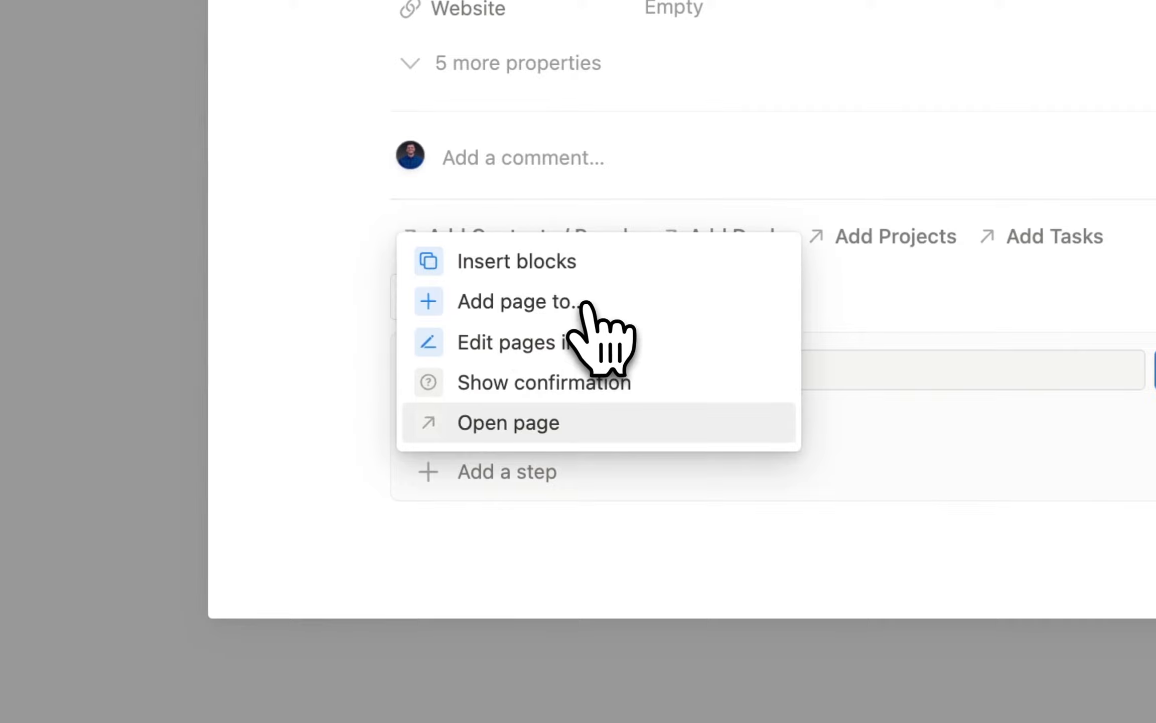
{"action": "left_click", "coordinate": [586, 303]}
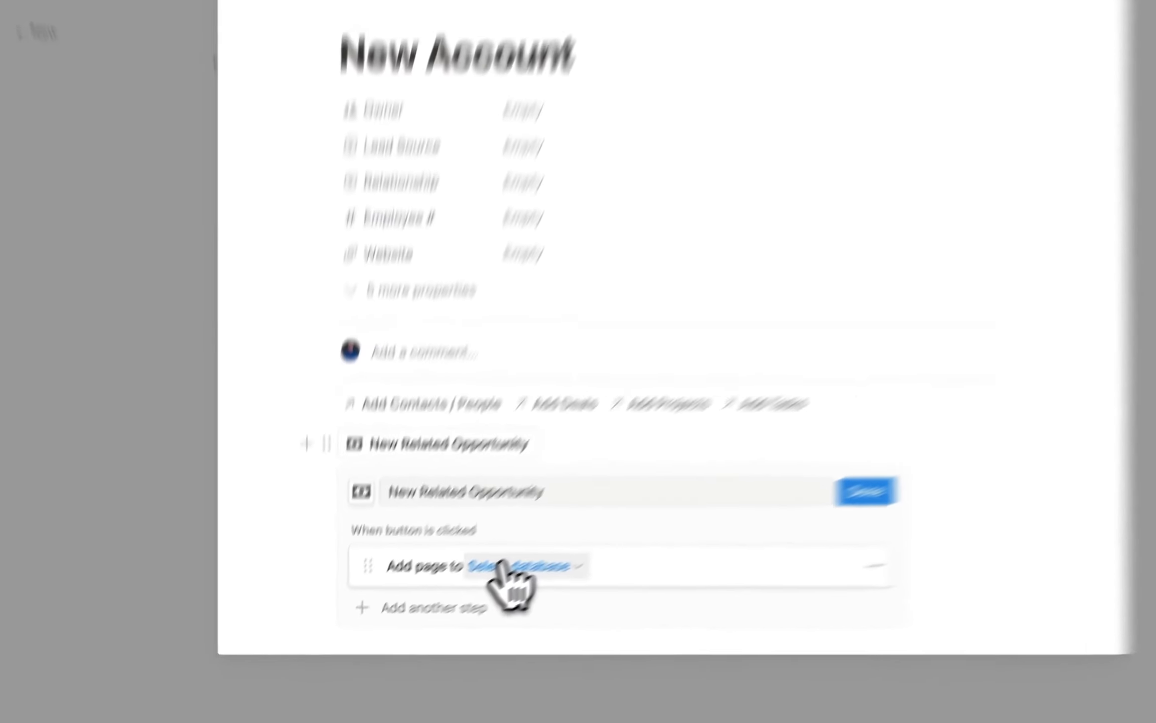
{"action": "left_click", "coordinate": [641, 481]}
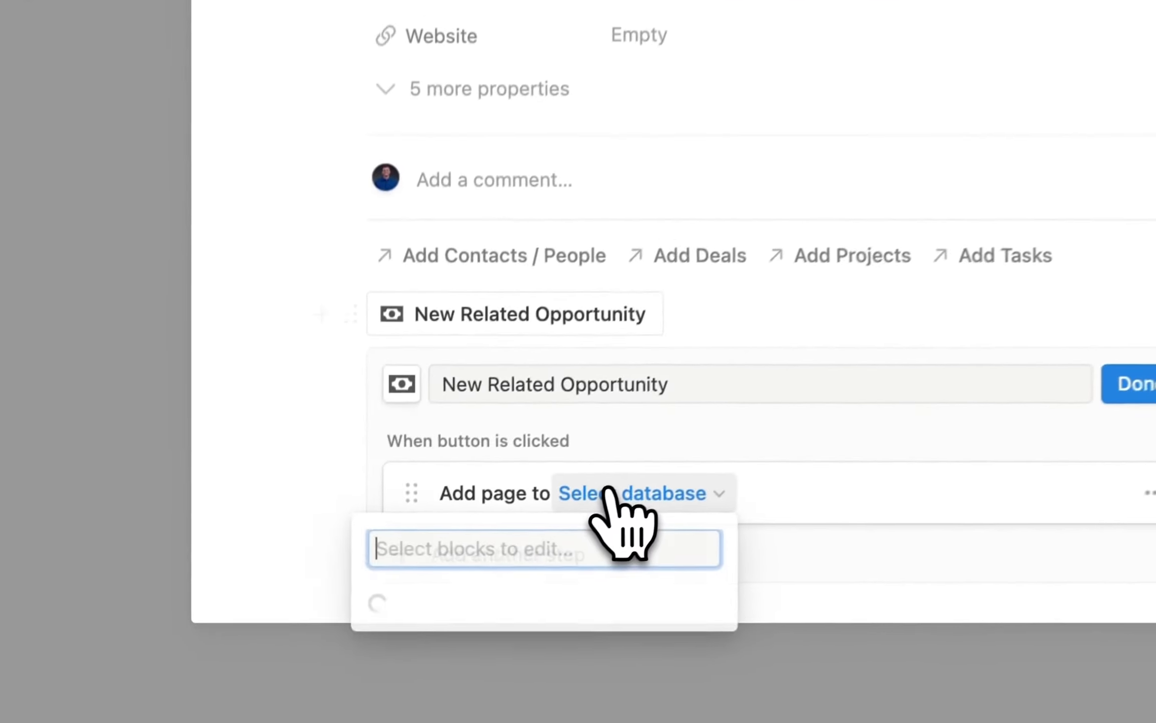
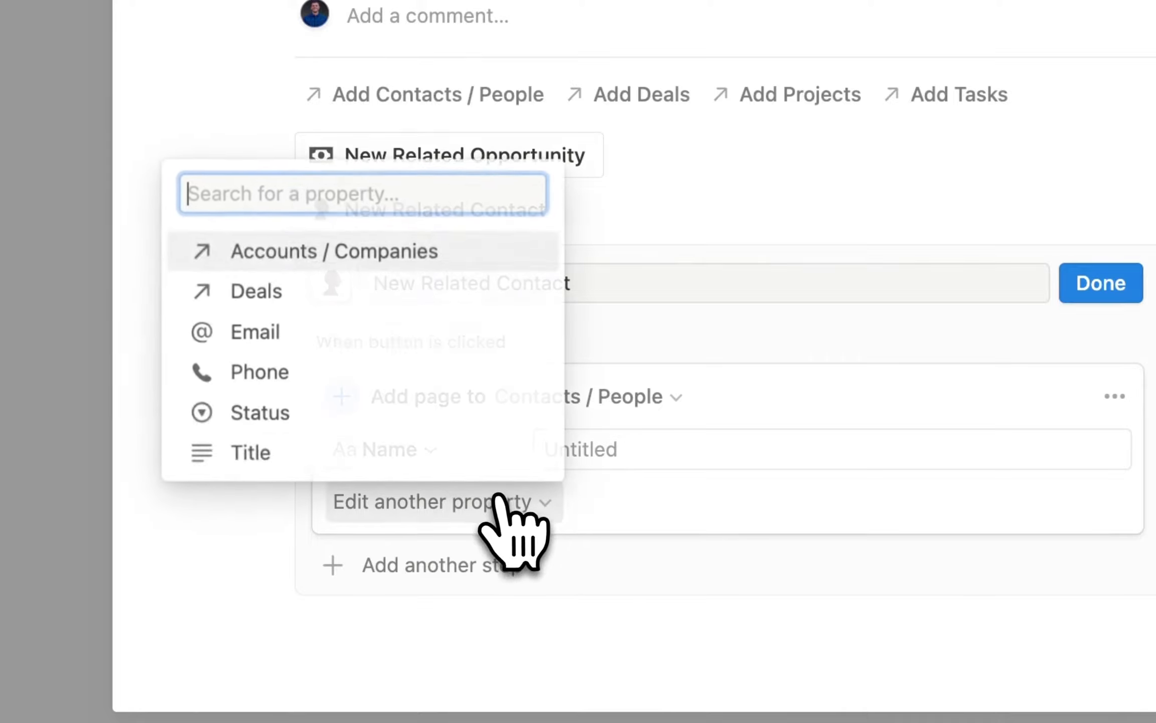
Have the button link the new contact's Accounts / Companies to this page and set Status to New.
{"action": "left_click", "coordinate": [300, 253]}
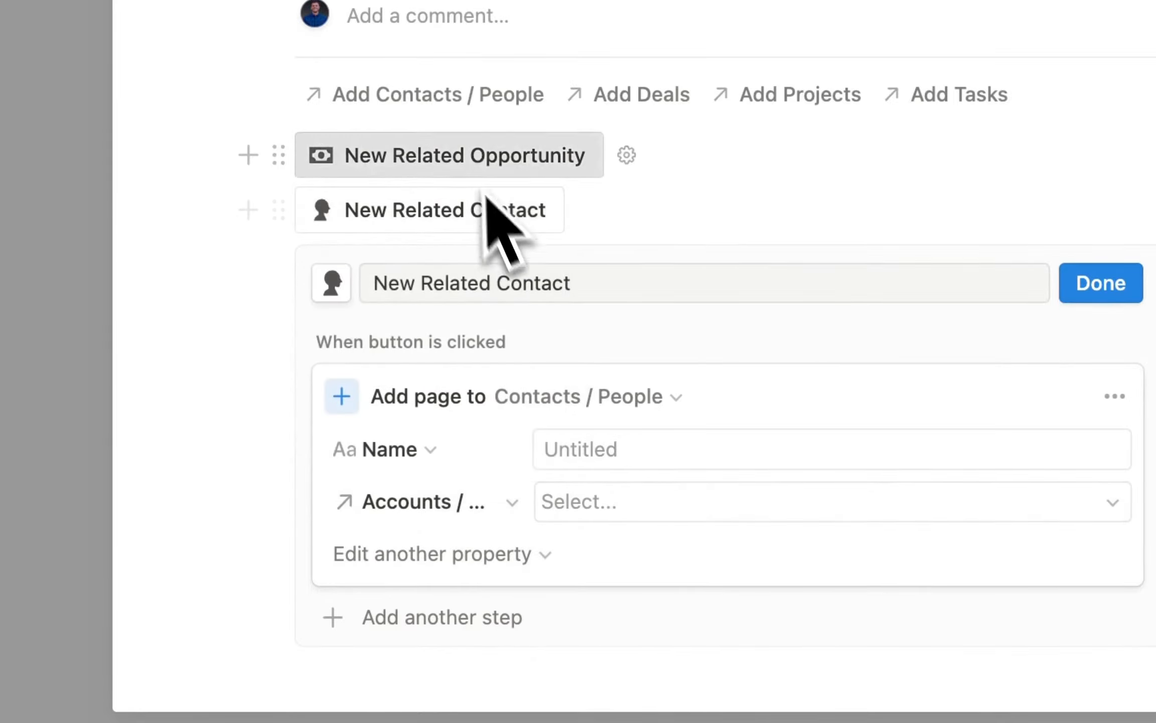
{"action": "left_click", "coordinate": [615, 499]}
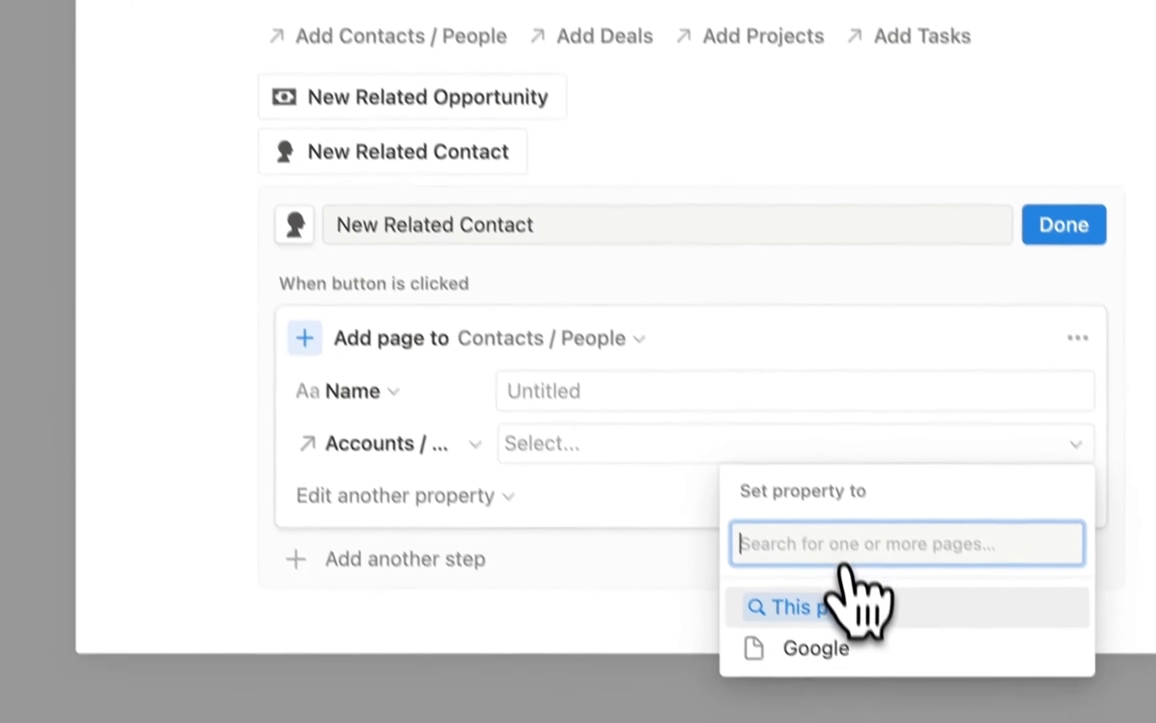
{"action": "left_click", "coordinate": [855, 663]}
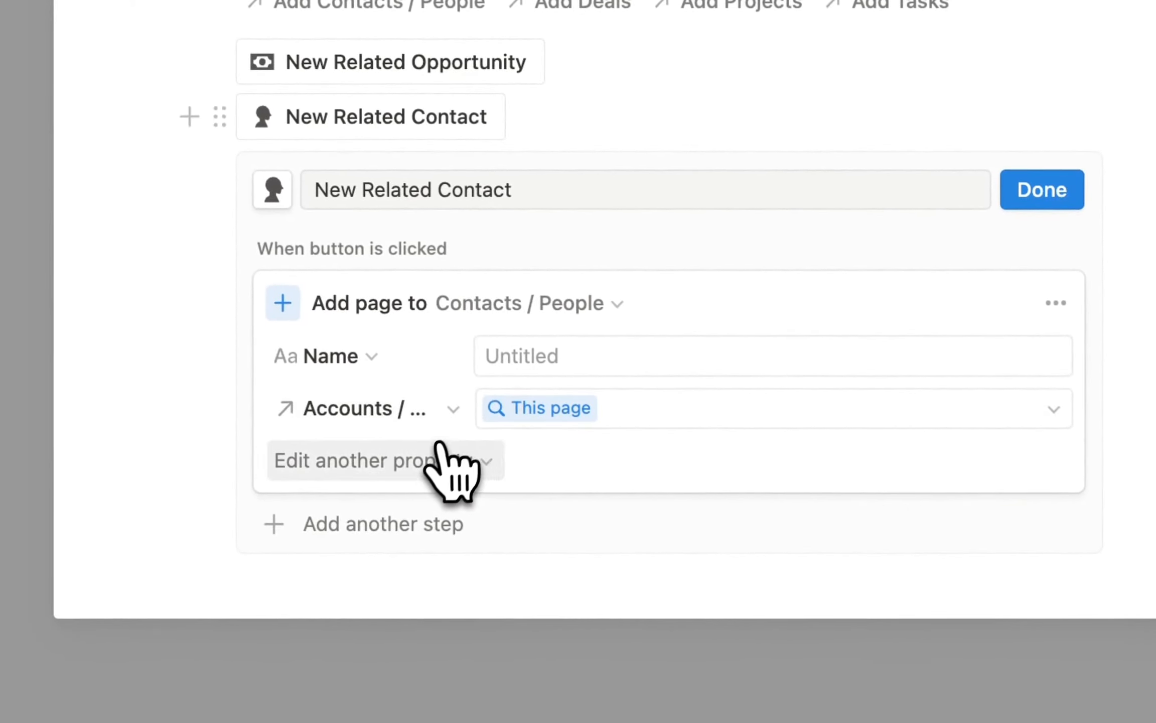
{"action": "left_click", "coordinate": [440, 446]}
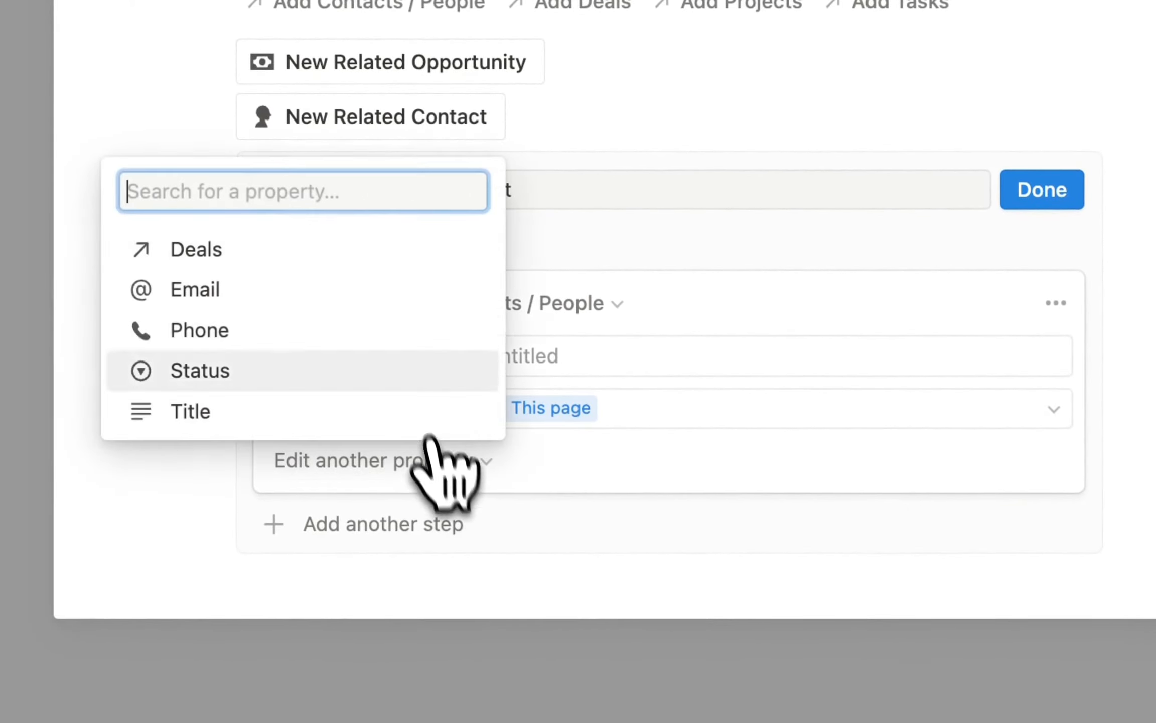
{"action": "left_click", "coordinate": [348, 351]}
{"action": "left_click", "coordinate": [572, 467]}
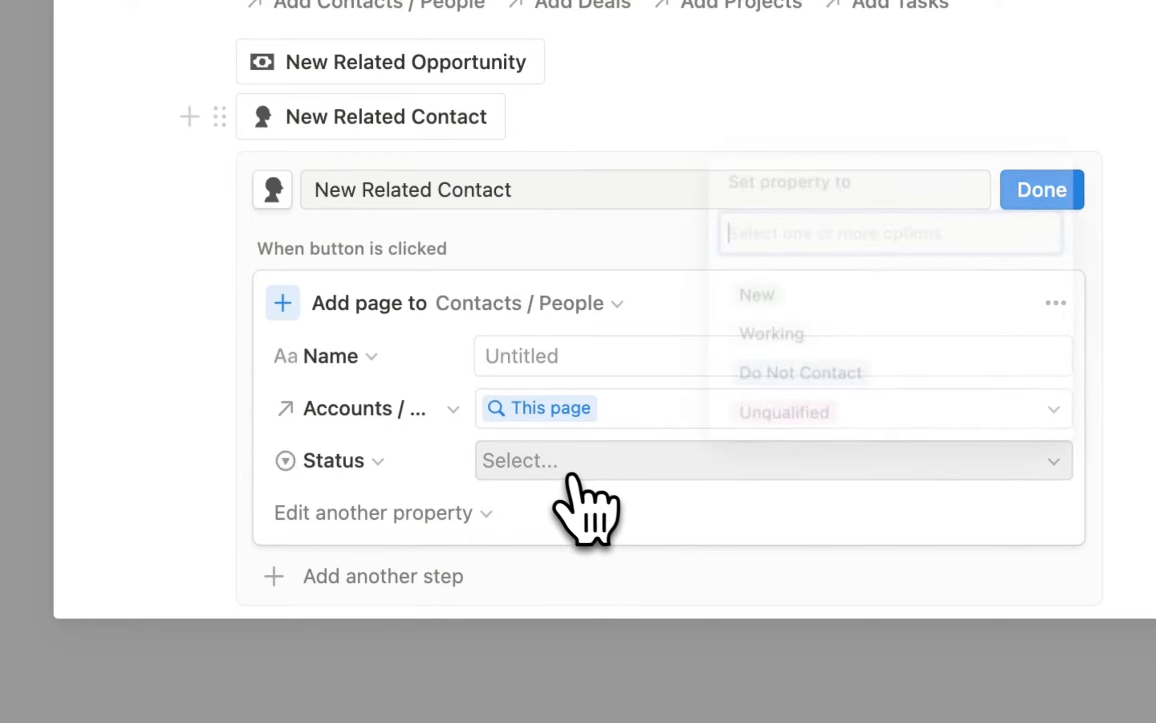
{"action": "left_click", "coordinate": [834, 290]}
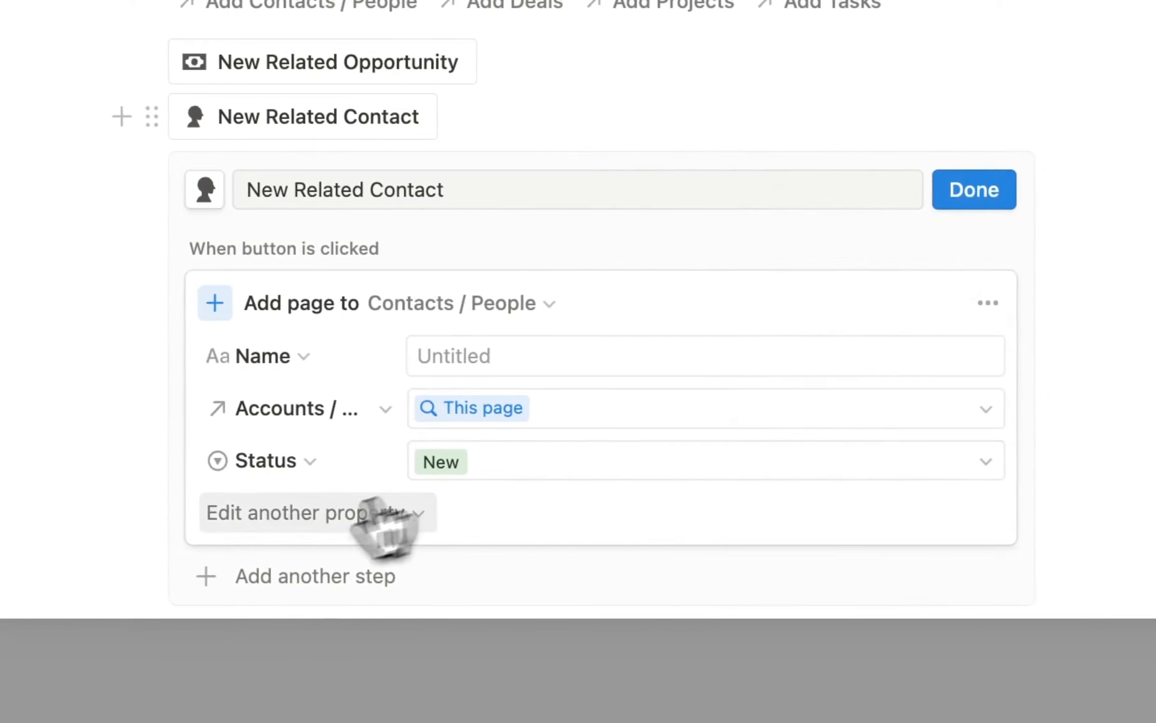
{"action": "left_click", "coordinate": [382, 513]}
{"action": "key", "text": "Escape"}
Add an Open page step targeting 'New page added' and finish the New Related Contact button.
{"action": "left_click", "coordinate": [308, 472]}
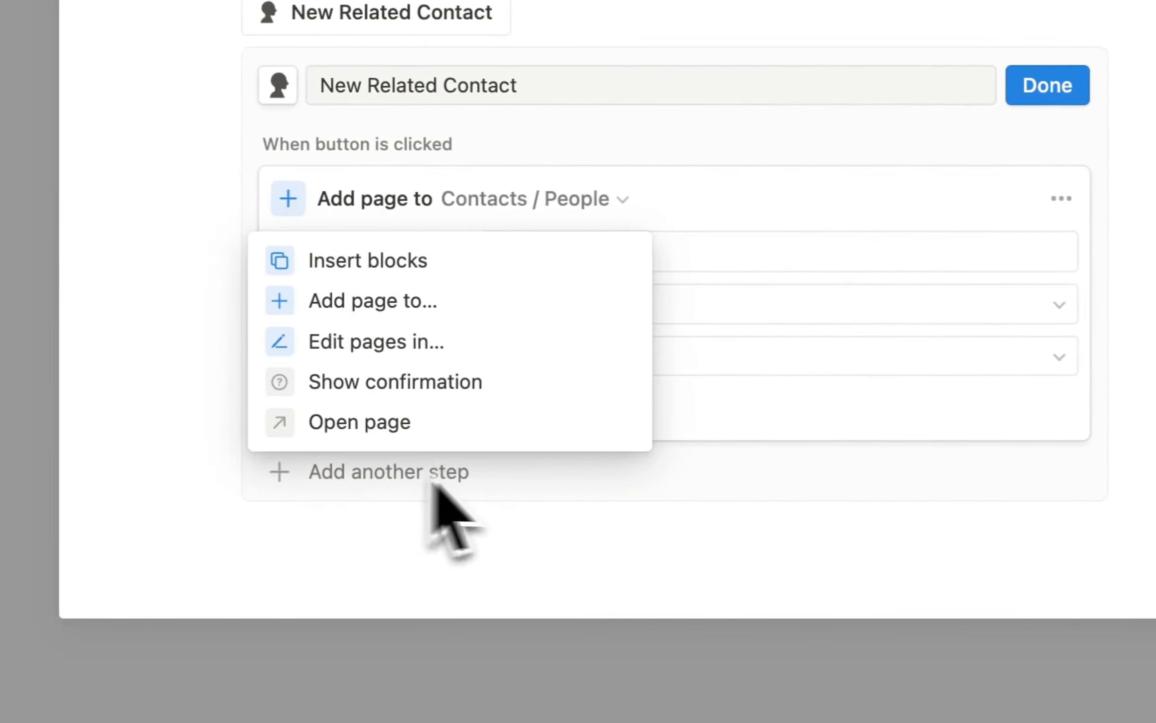
{"action": "left_click", "coordinate": [384, 435]}
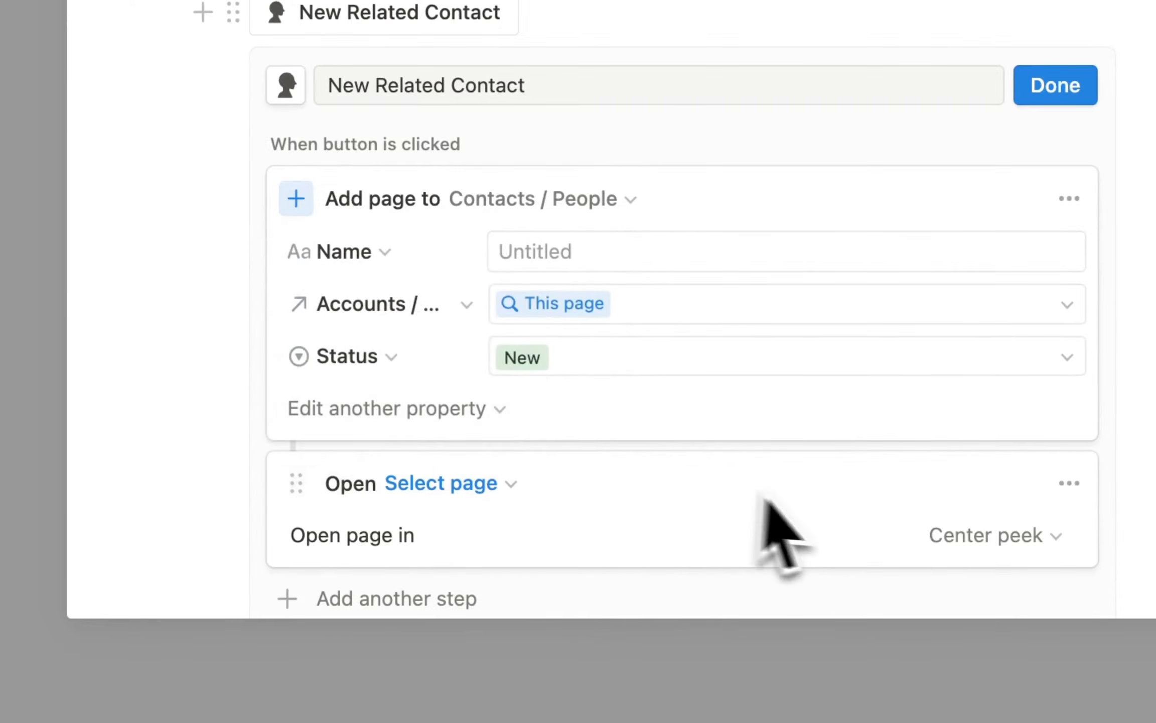
{"action": "left_click", "coordinate": [475, 488]}
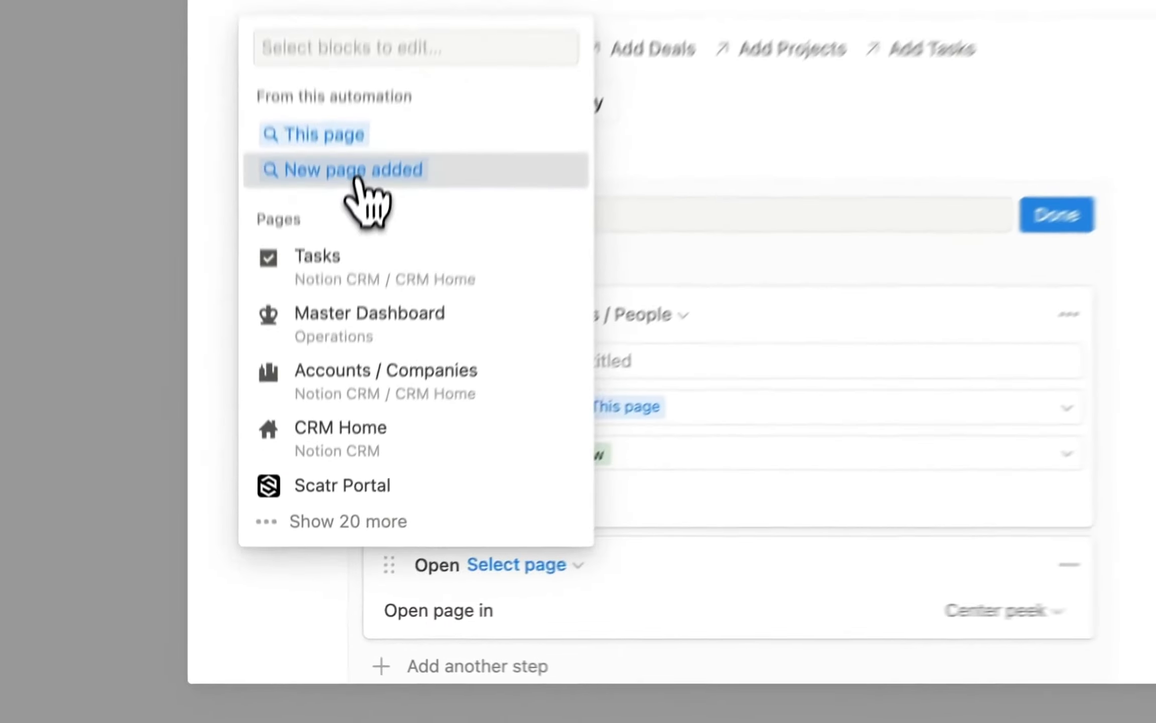
{"action": "left_click", "coordinate": [522, 385]}
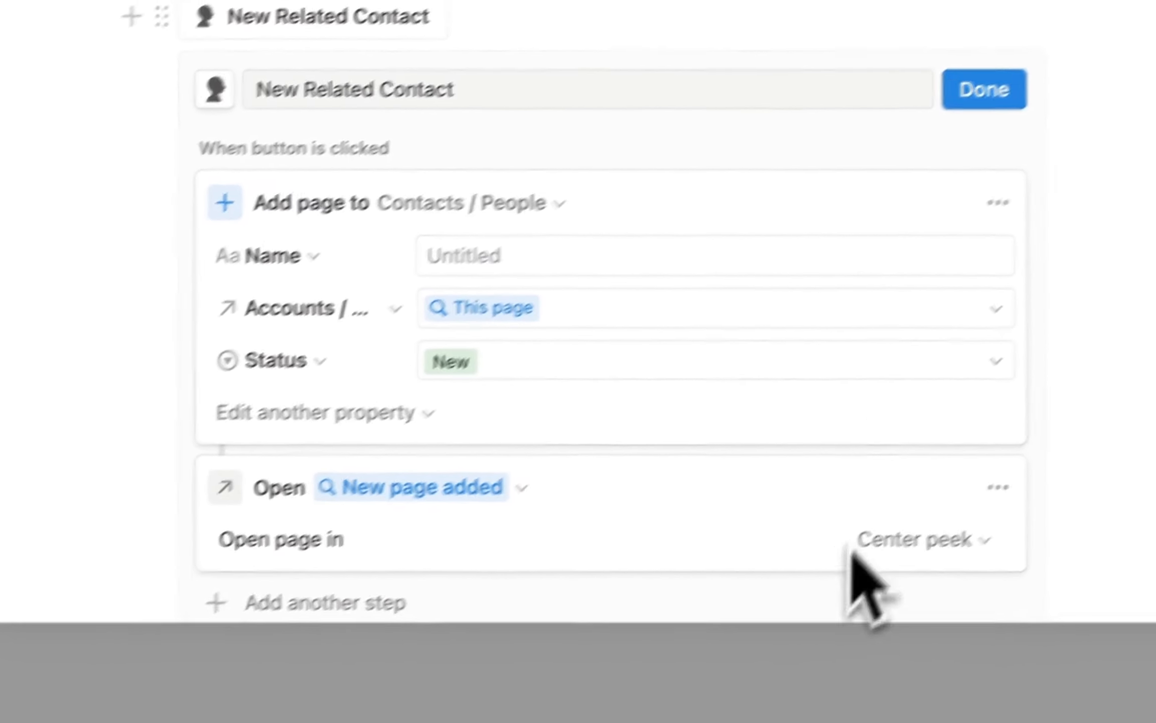
{"action": "left_click", "coordinate": [872, 168]}
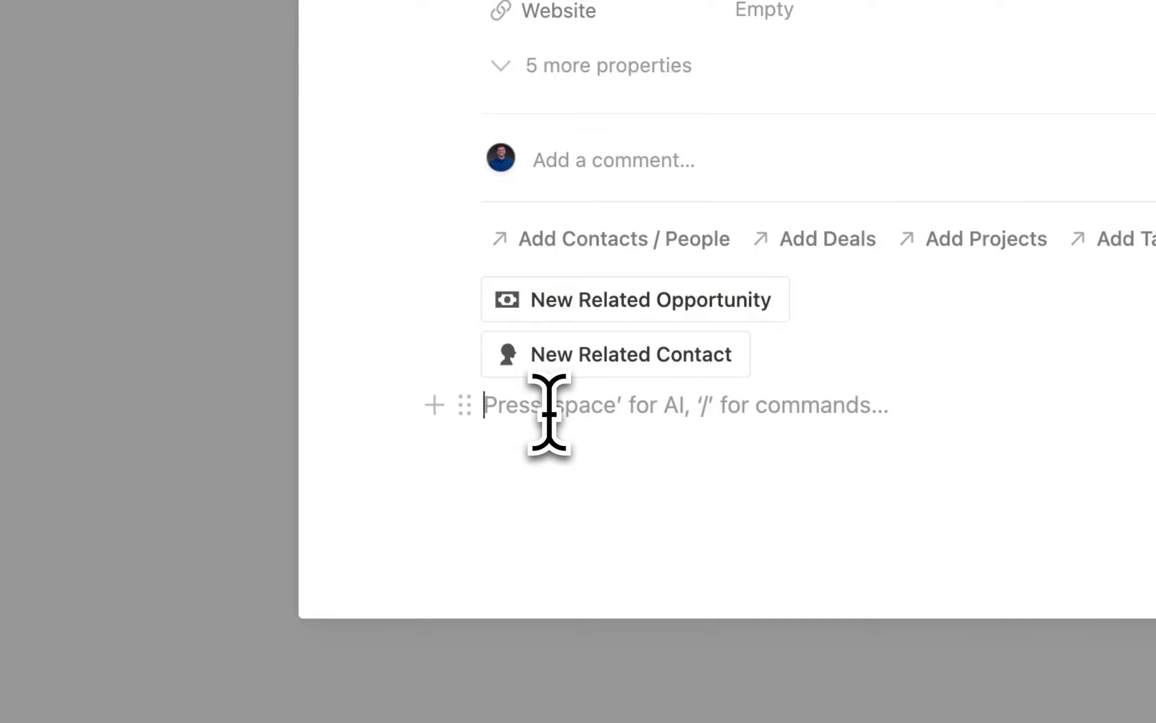
Insert a callout block with a rabbit icon.
{"action": "type", "text": "/cal"}
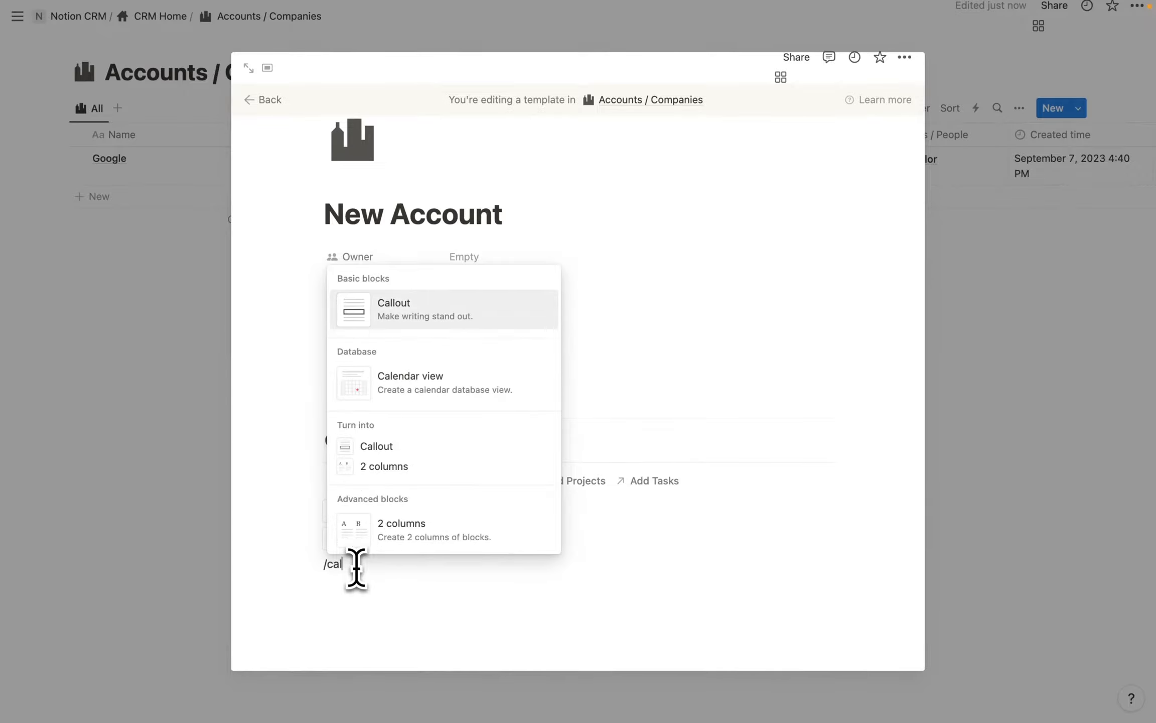
{"action": "key", "text": "Return"}
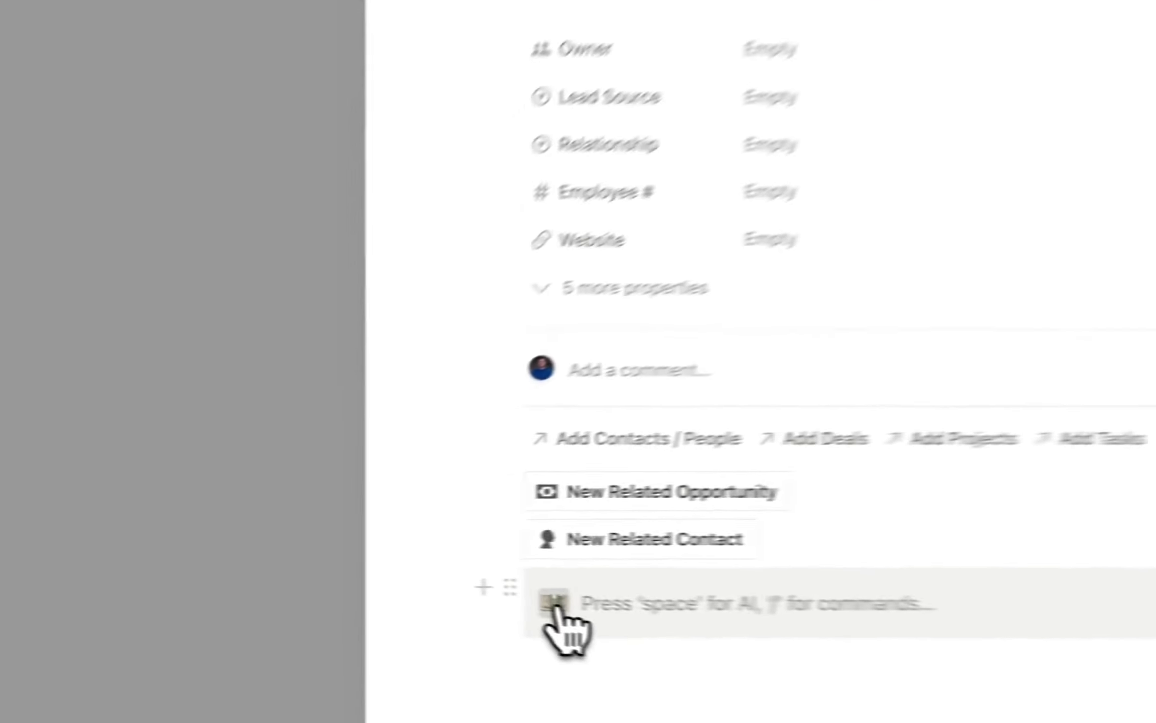
{"action": "left_click", "coordinate": [339, 572]}
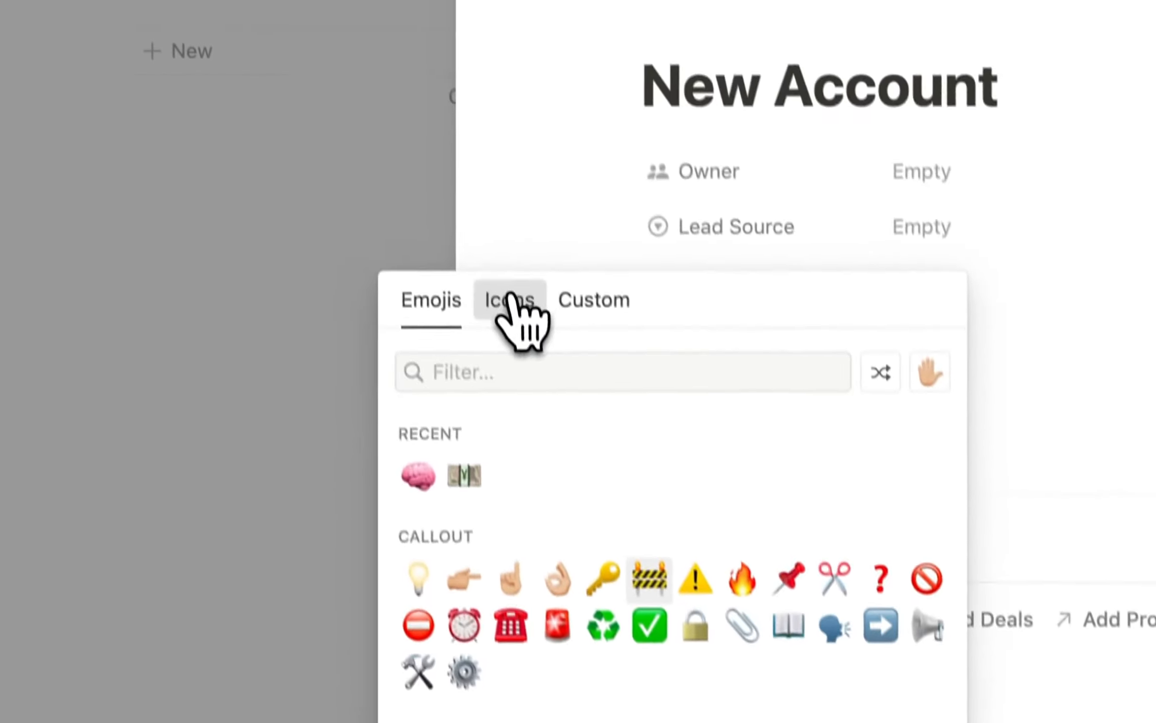
{"action": "left_click", "coordinate": [508, 299]}
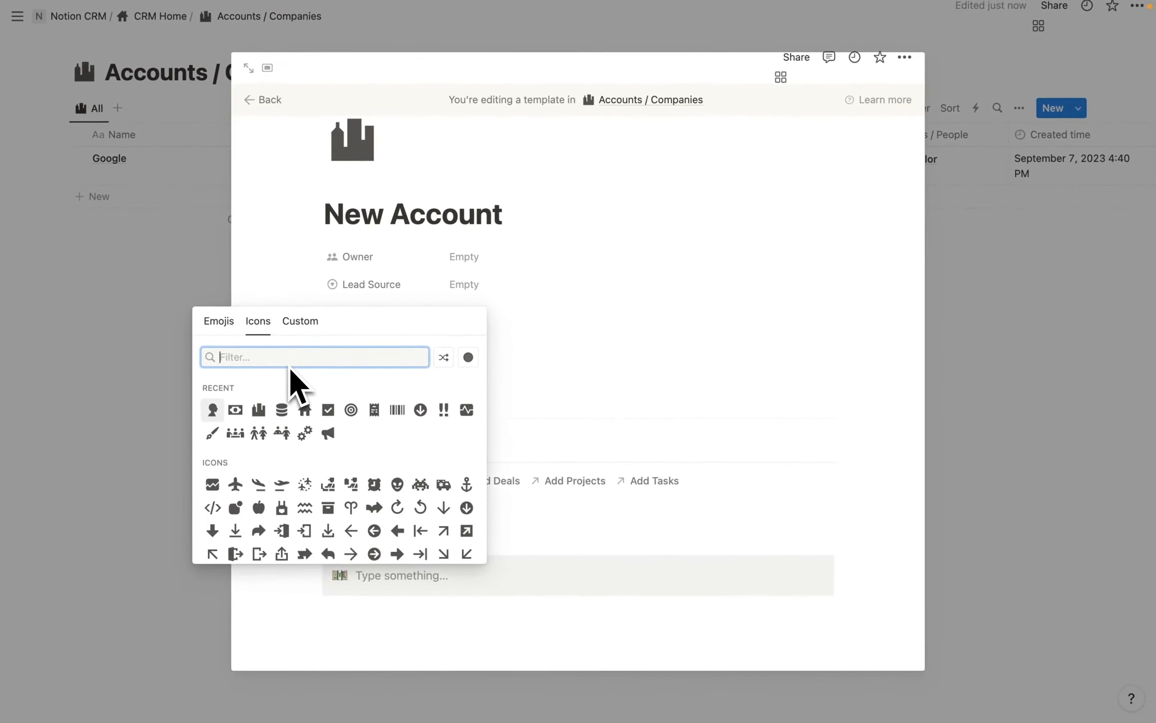
{"action": "type", "text": "rabbit"}
{"action": "left_click", "coordinate": [215, 391]}
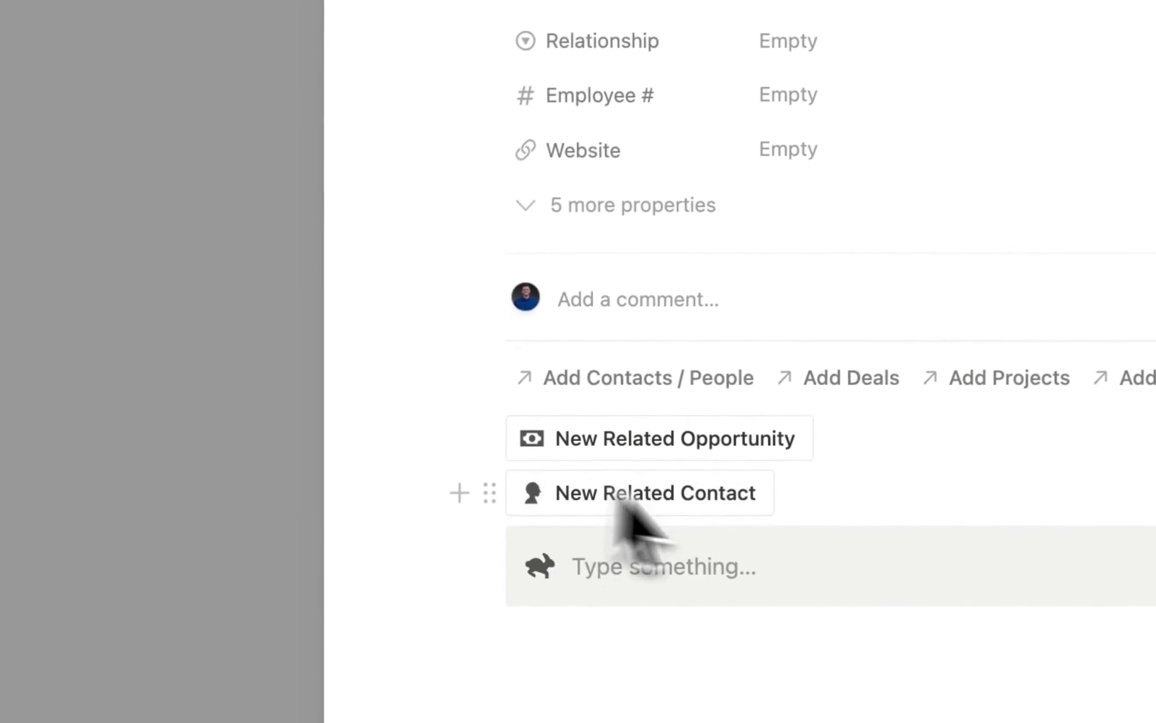
Label the callout with underlined 'Quick Add' and move both related-record buttons inside it.
{"action": "left_click", "coordinate": [642, 585]}
{"action": "type", "text": "Quick Add"}
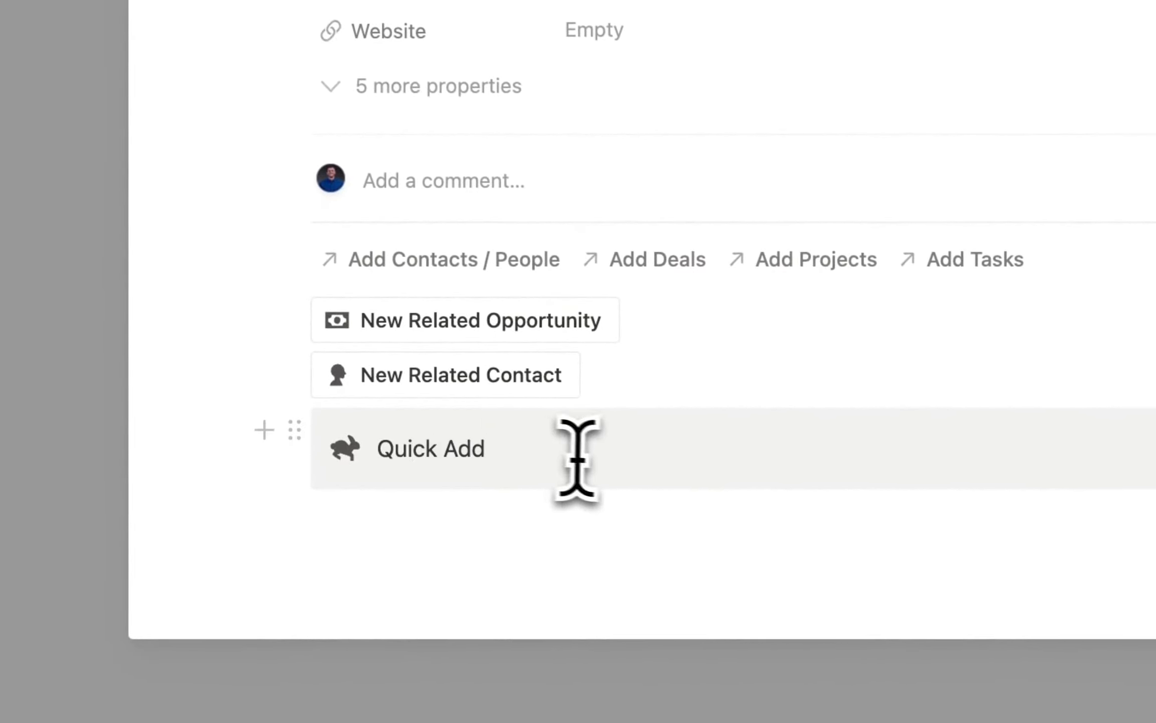
{"action": "left_click_drag", "start_coordinate": [385, 448], "coordinate": [378, 448]}
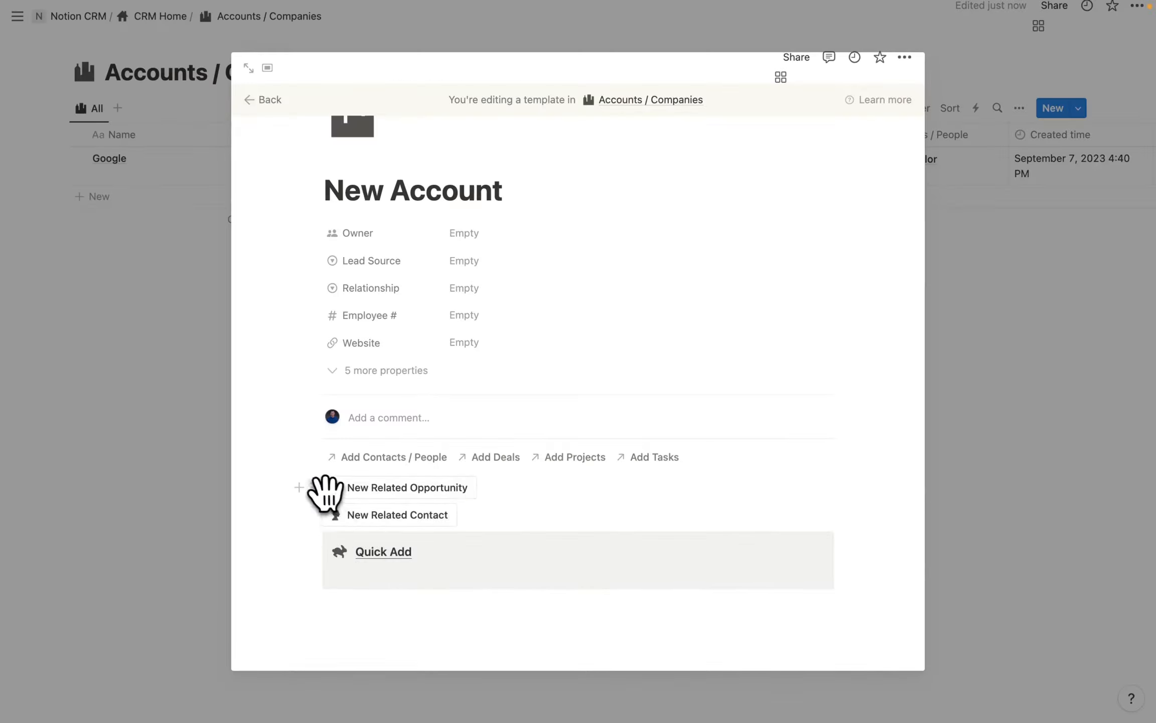
{"action": "left_click_drag", "start_coordinate": [324, 490], "coordinate": [378, 529]}
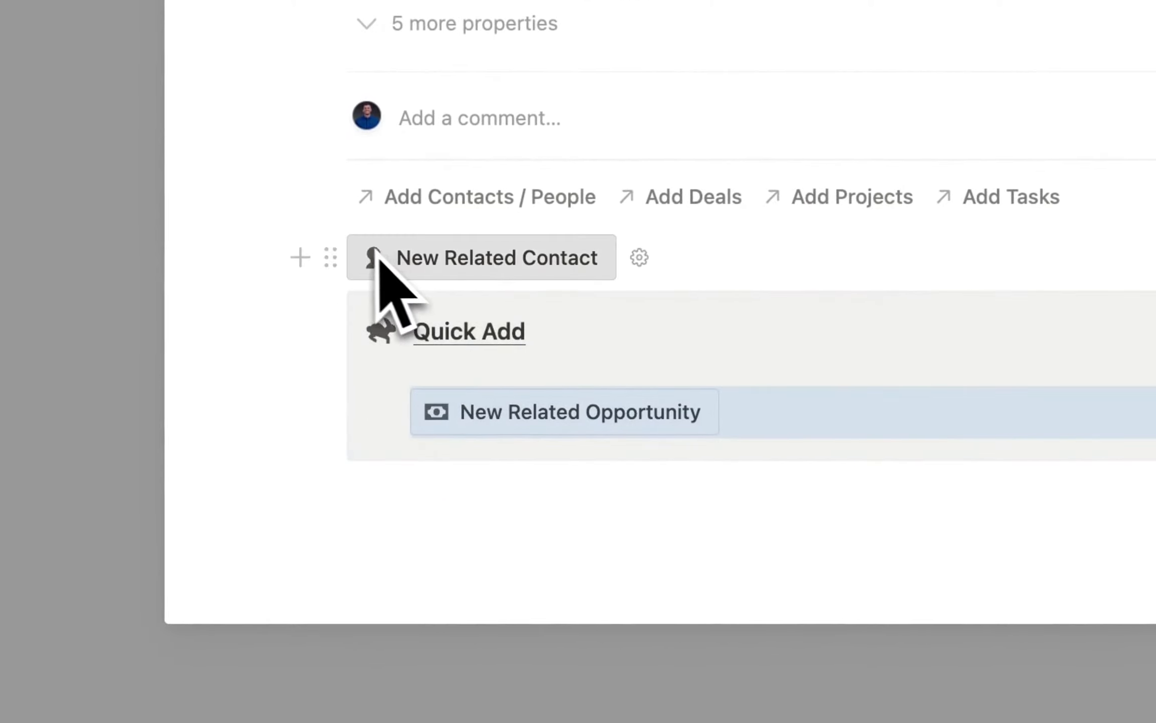
{"action": "left_click_drag", "start_coordinate": [328, 254], "coordinate": [516, 427]}
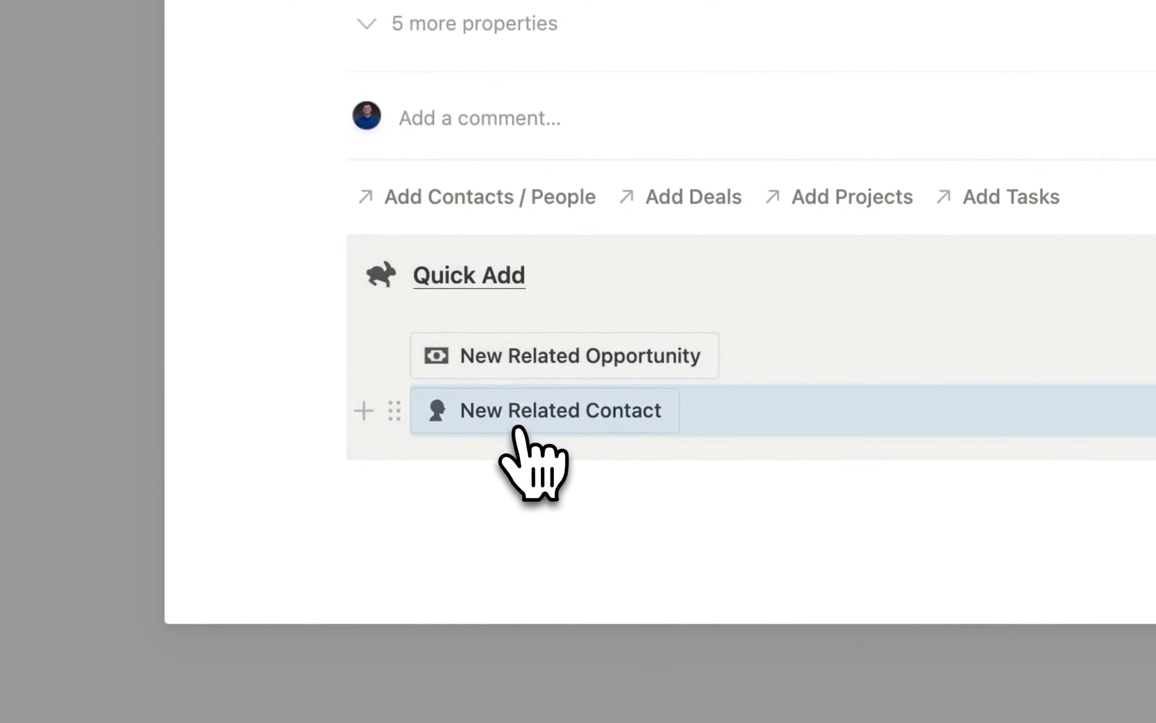
{"action": "left_click", "coordinate": [469, 309]}
{"action": "key", "text": "BackSpace"}
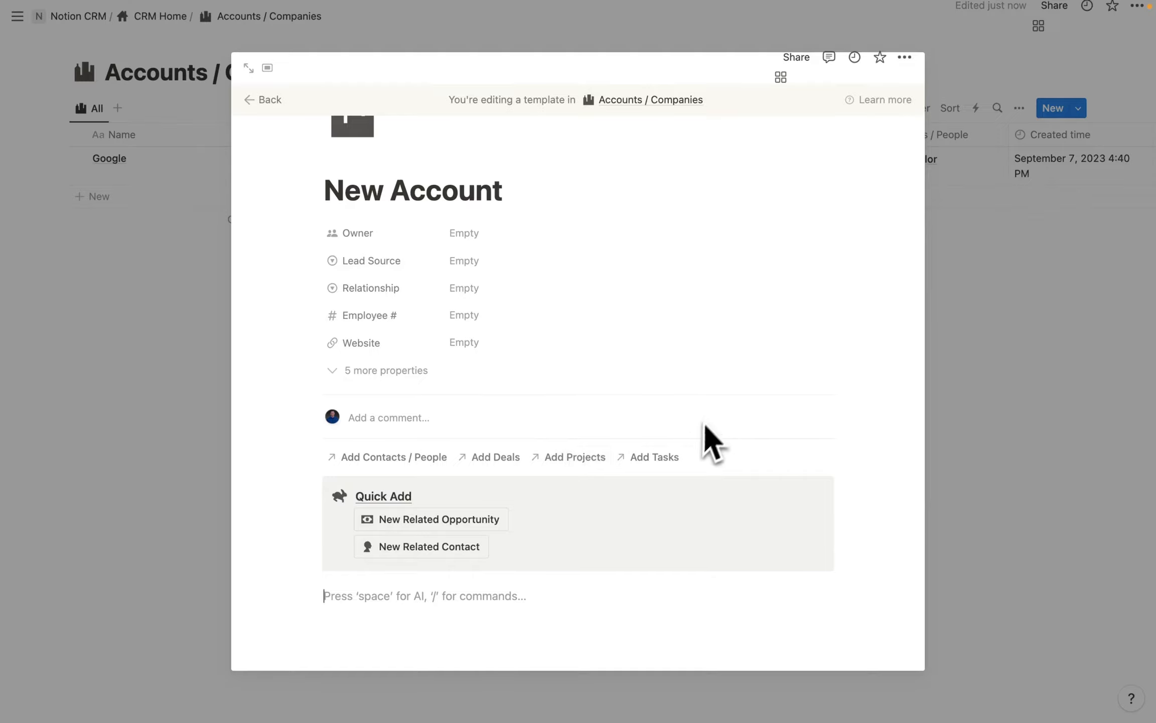
Insert a linked Deals / Opportunities table using the All view, with its database title hidden.
{"action": "scroll", "coordinate": [552, 542], "scroll_direction": "down", "scroll_amount": 1}
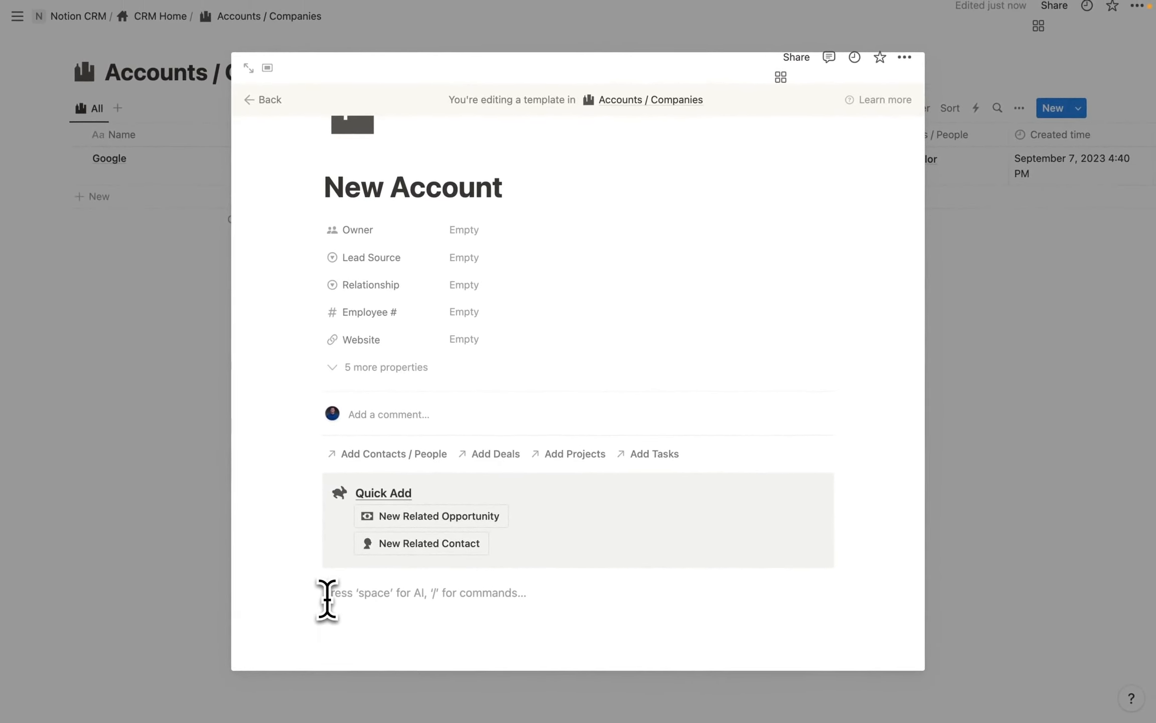
{"action": "type", "text": "/database"}
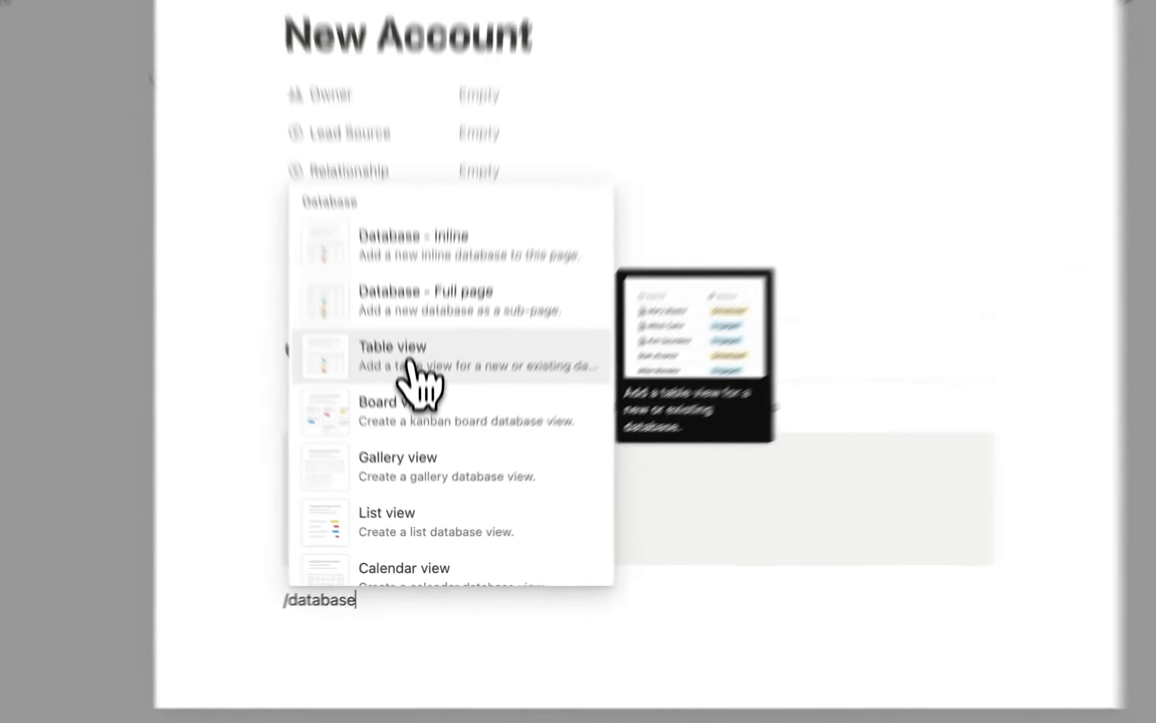
{"action": "left_click", "coordinate": [415, 424]}
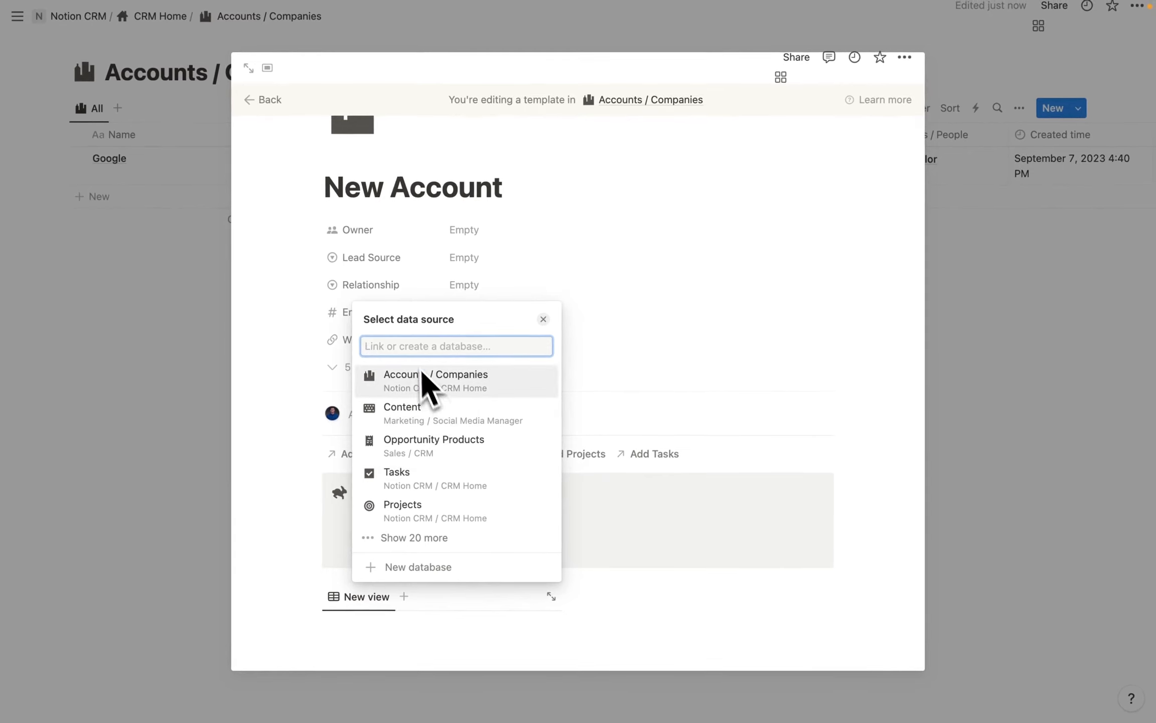
{"action": "type", "text": "deals"}
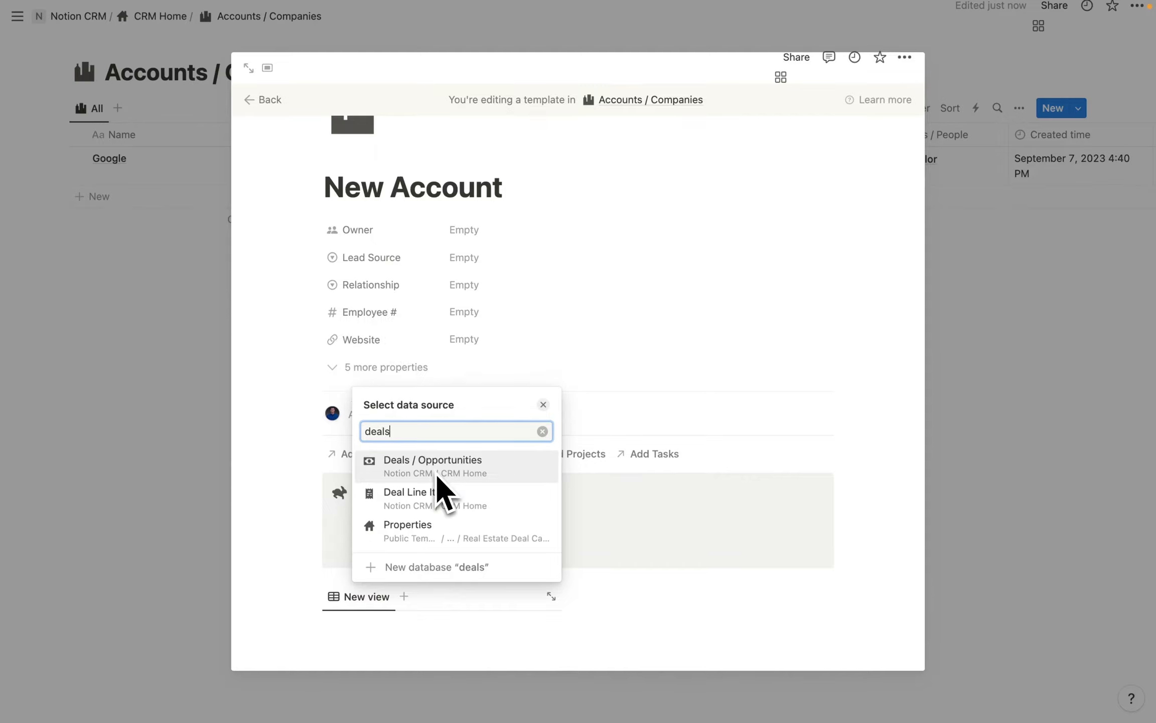
{"action": "left_click", "coordinate": [457, 465]}
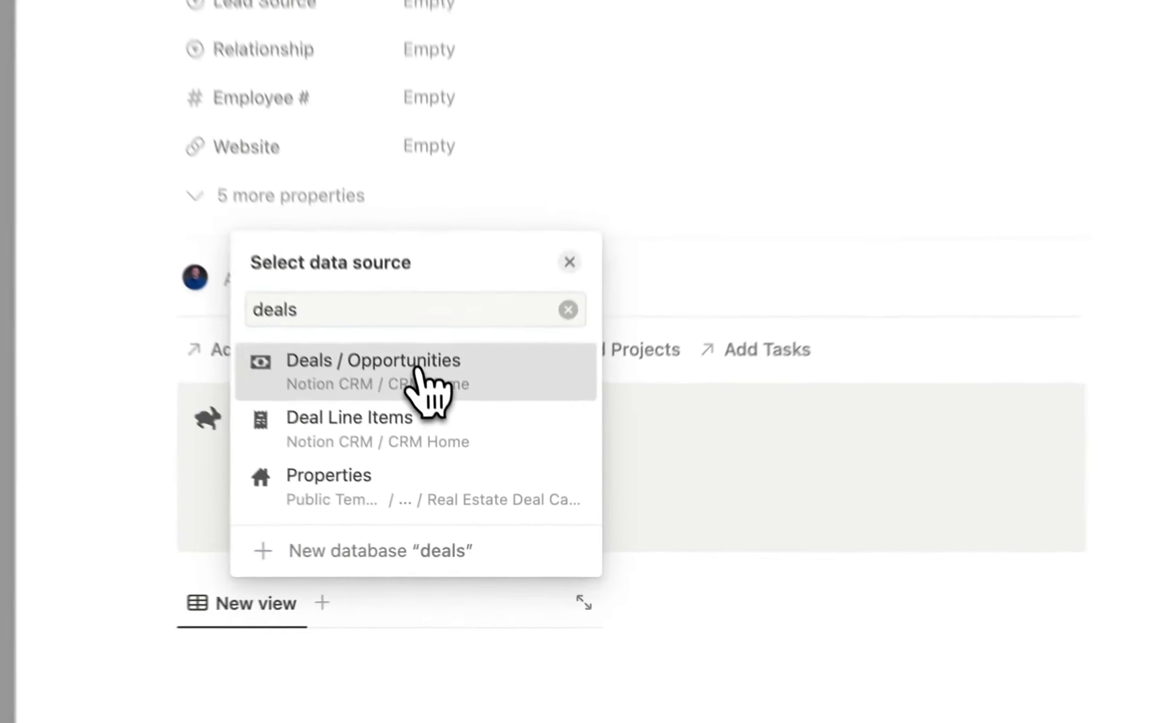
{"action": "left_click", "coordinate": [647, 596]}
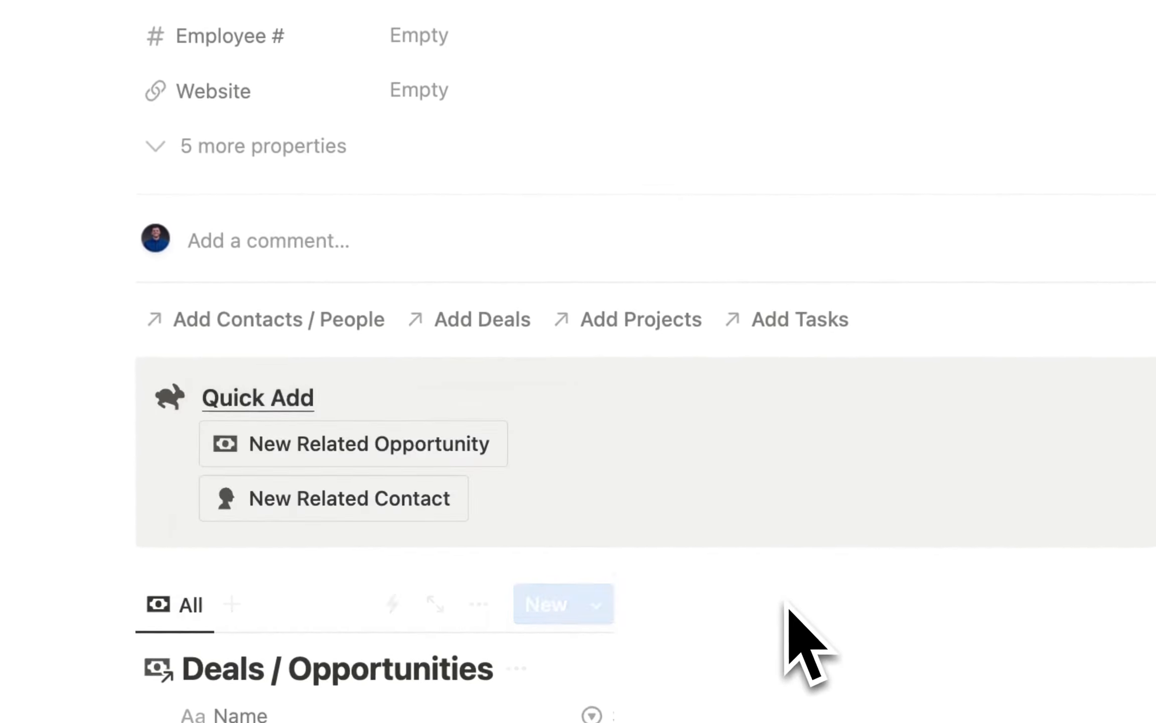
{"action": "scroll", "coordinate": [805, 648], "scroll_direction": "down", "scroll_amount": 6}
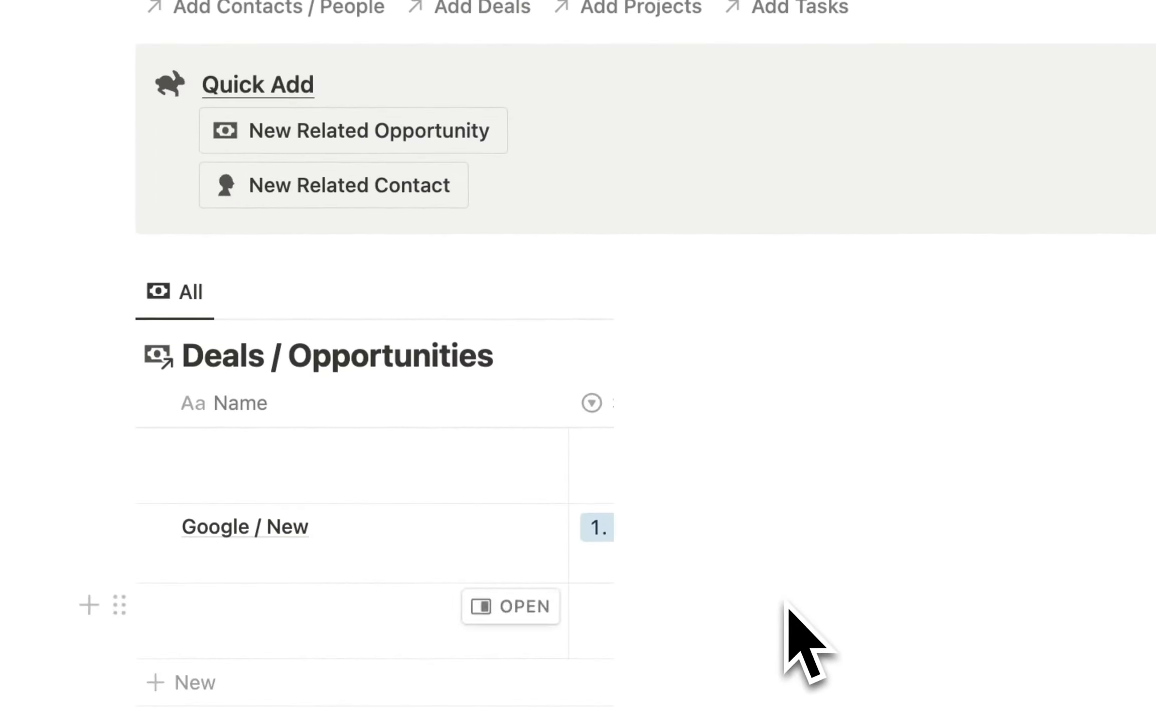
{"action": "scroll", "coordinate": [708, 274], "scroll_direction": "down", "scroll_amount": 2}
{"action": "left_click", "coordinate": [516, 239]}
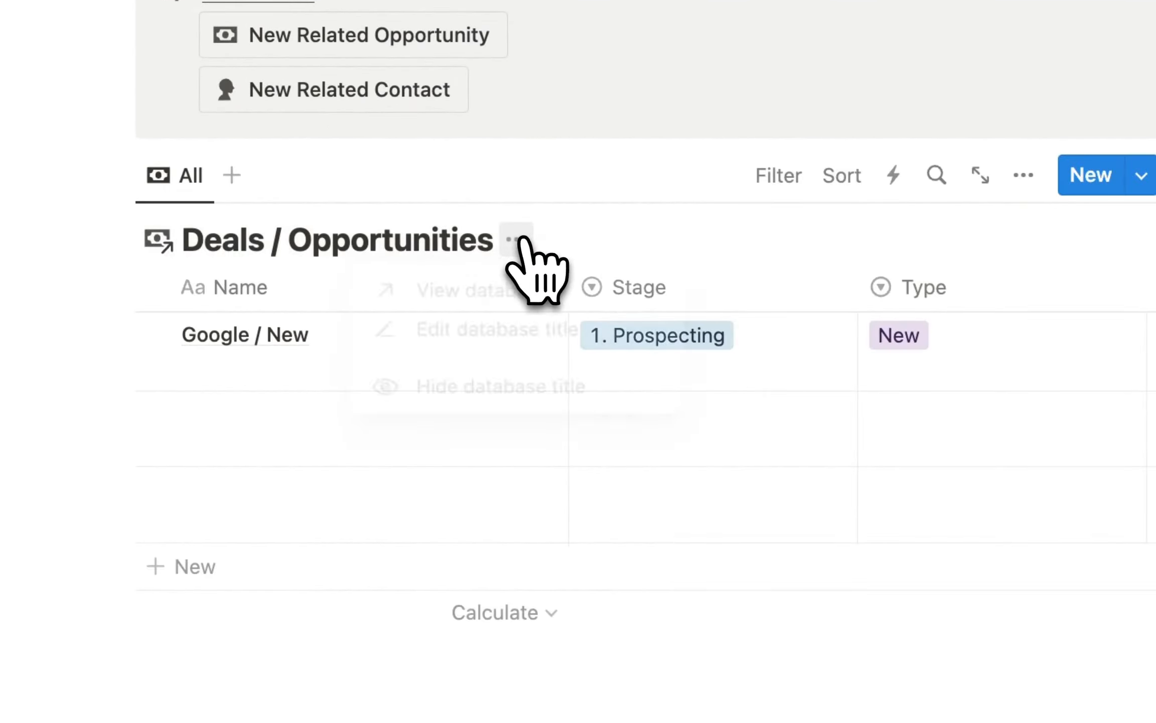
{"action": "left_click", "coordinate": [517, 393]}
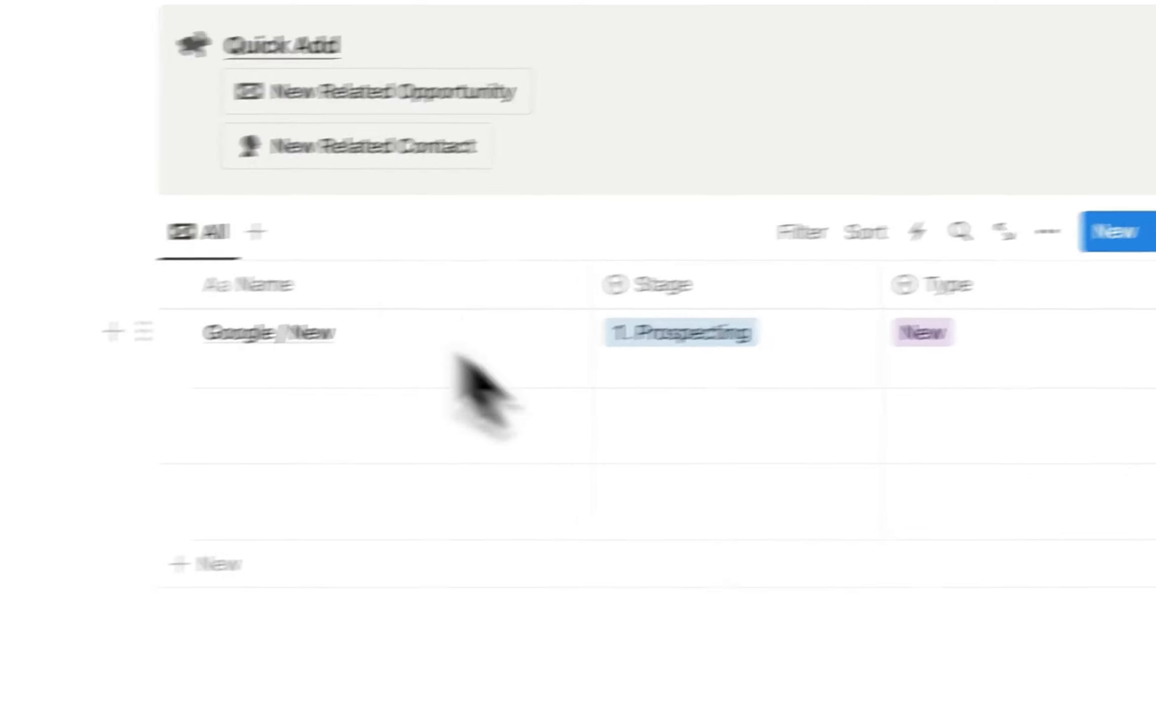
Add a Heading 2 'Related Deals' directly above the deals table.
{"action": "left_click", "coordinate": [100, 171]}
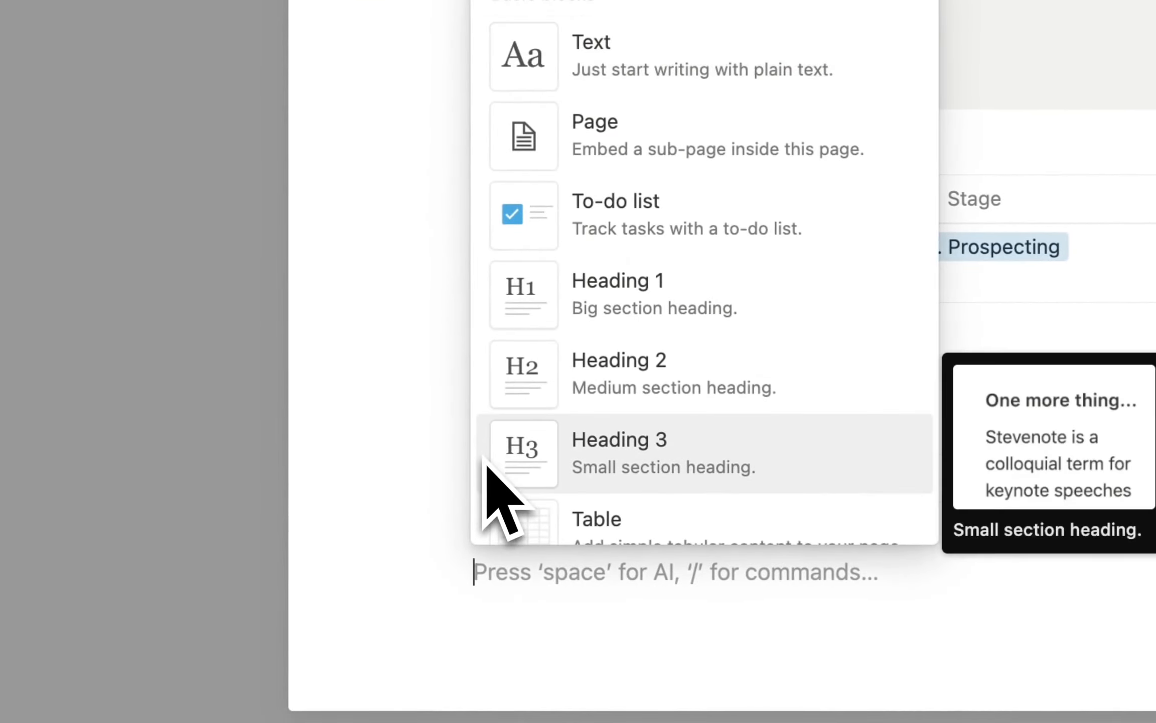
{"action": "type", "text": "head"}
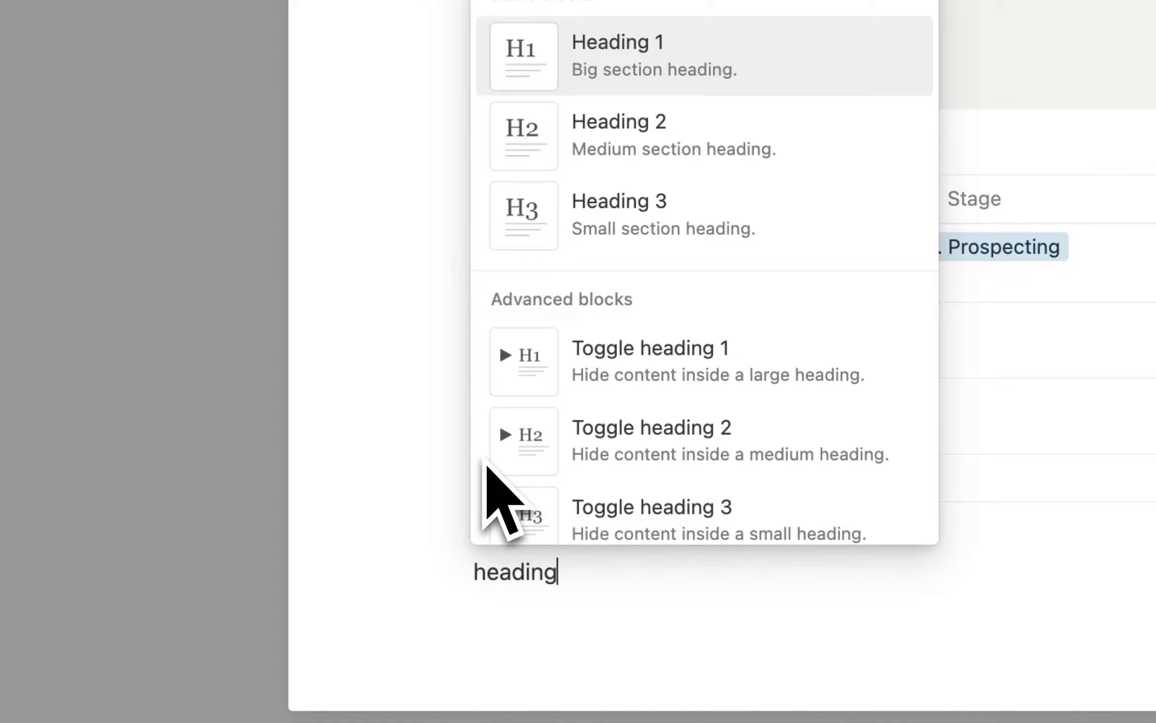
{"action": "type", "text": "ing"}
{"action": "left_click", "coordinate": [675, 148]}
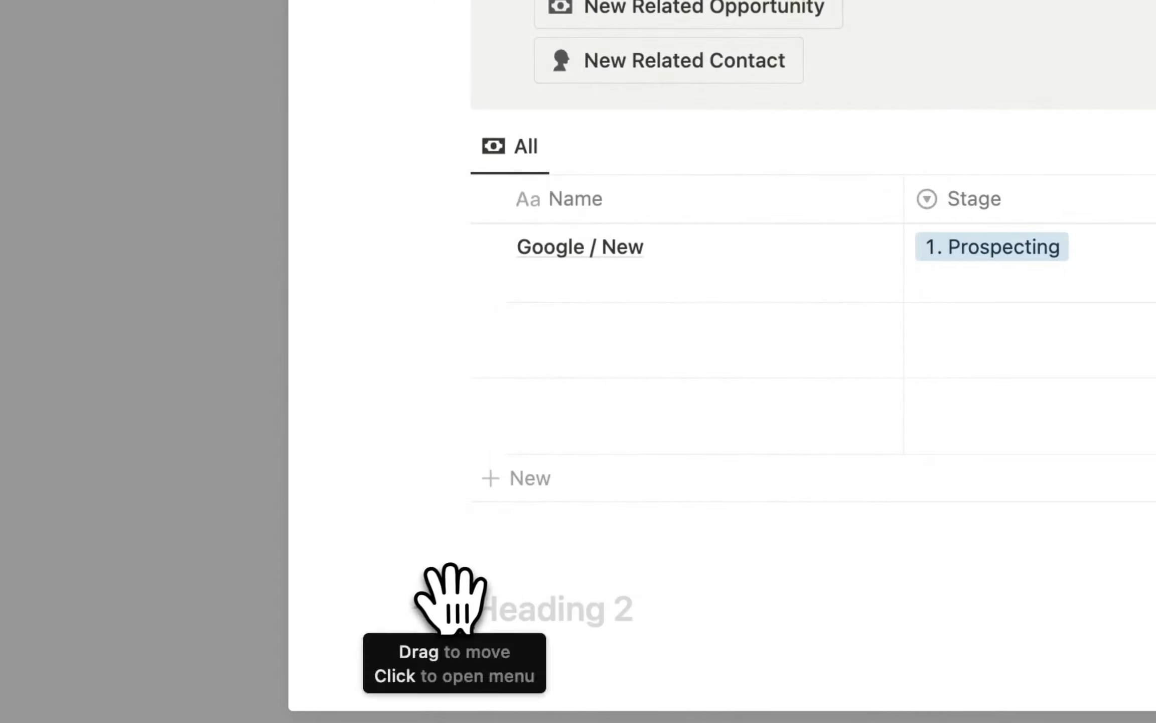
{"action": "left_click_drag", "start_coordinate": [452, 597], "coordinate": [482, 126]}
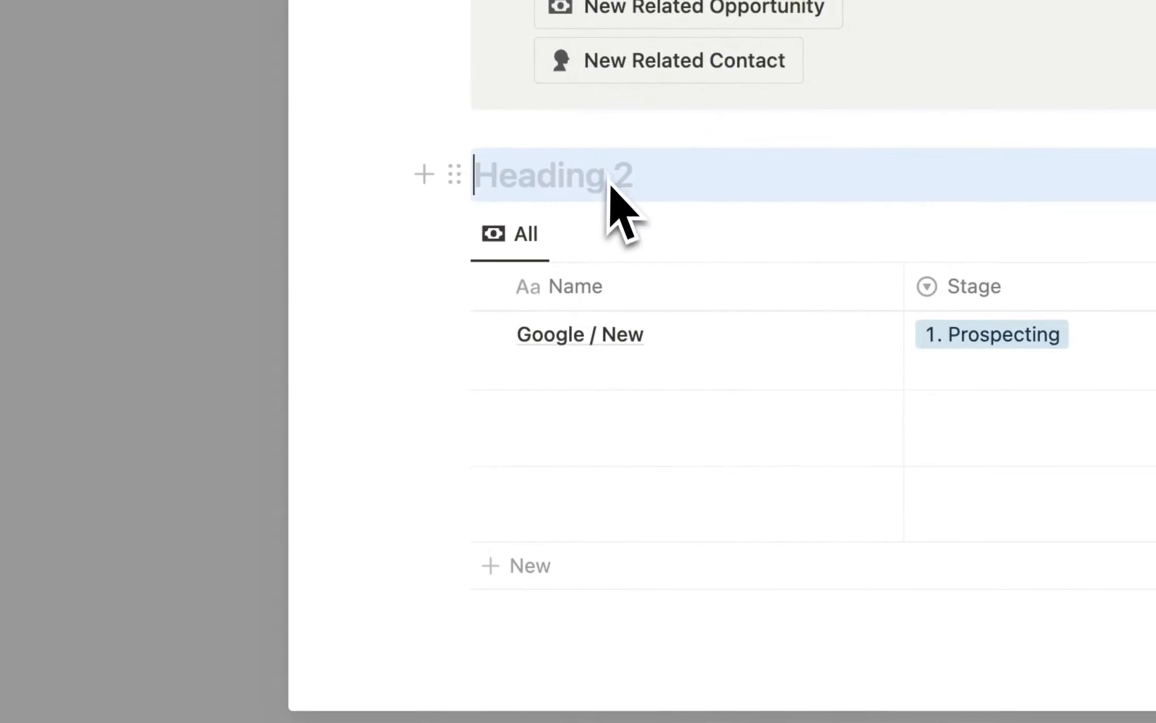
{"action": "type", "text": "Related Deals"}
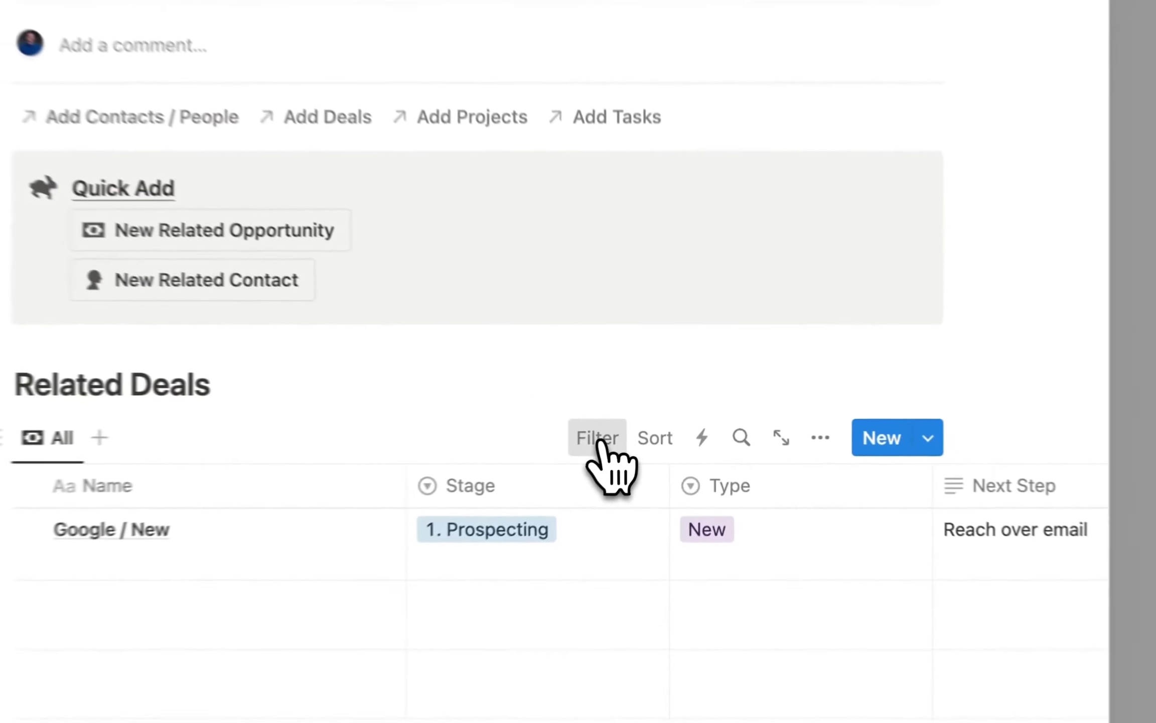
Filter the deals table to Accounts / Companies containing New Account and save for everyone.
{"action": "left_click", "coordinate": [645, 435]}
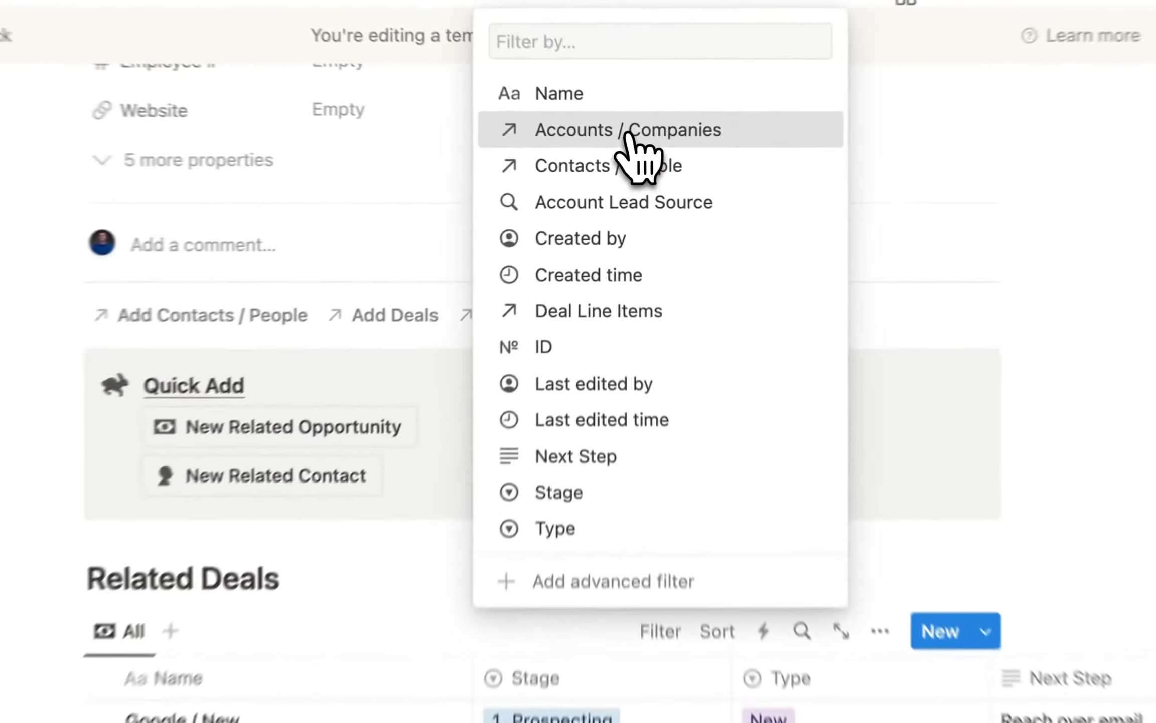
{"action": "left_click", "coordinate": [631, 154]}
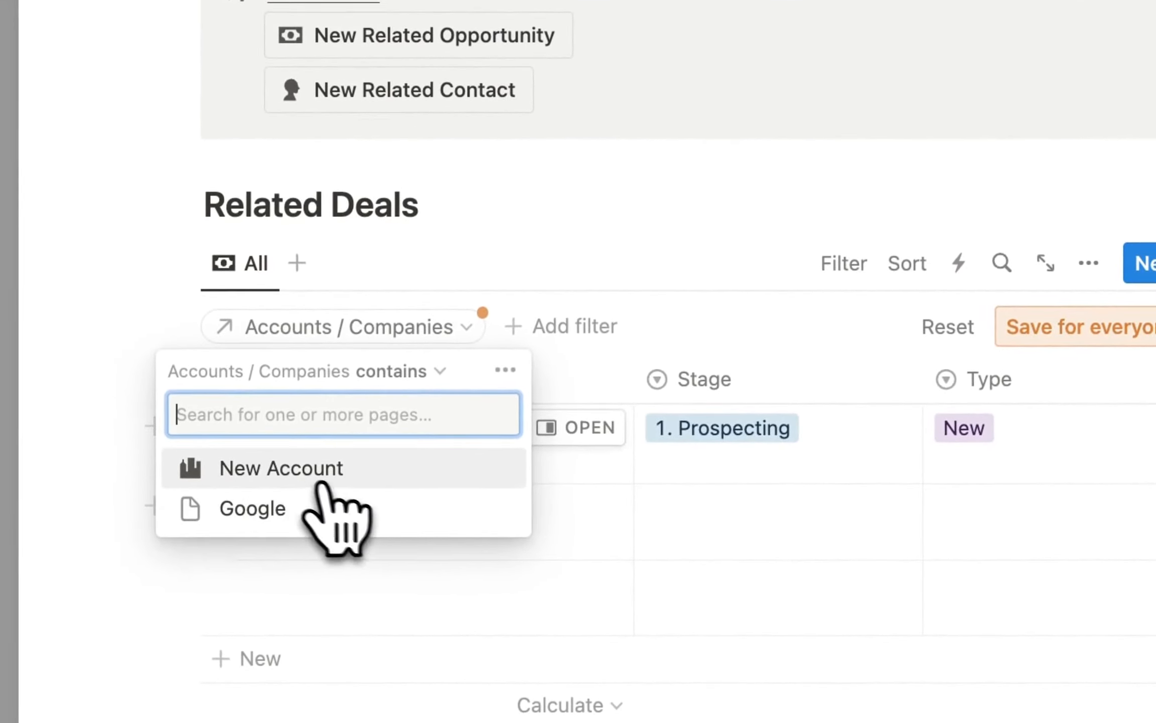
{"action": "left_click", "coordinate": [299, 468]}
{"action": "left_click", "coordinate": [762, 298]}
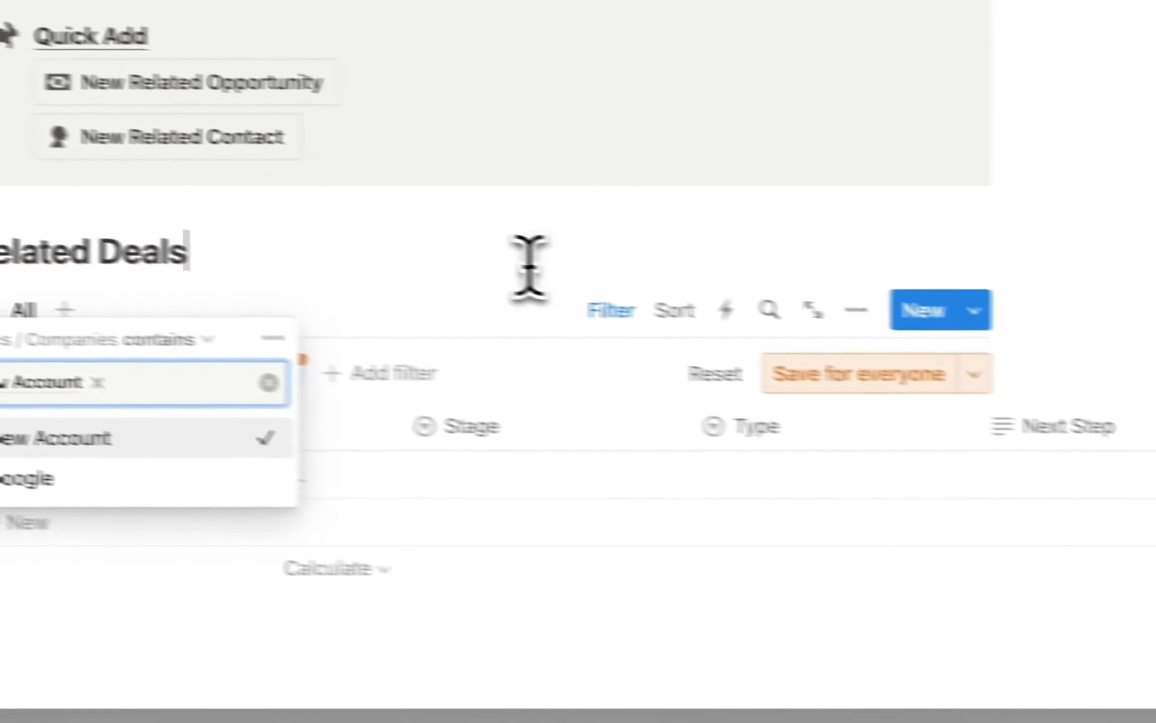
{"action": "left_click", "coordinate": [1053, 405]}
{"action": "scroll", "coordinate": [1074, 524], "scroll_direction": "right", "scroll_amount": 4}
{"action": "scroll", "coordinate": [757, 490], "scroll_direction": "right", "scroll_amount": 5}
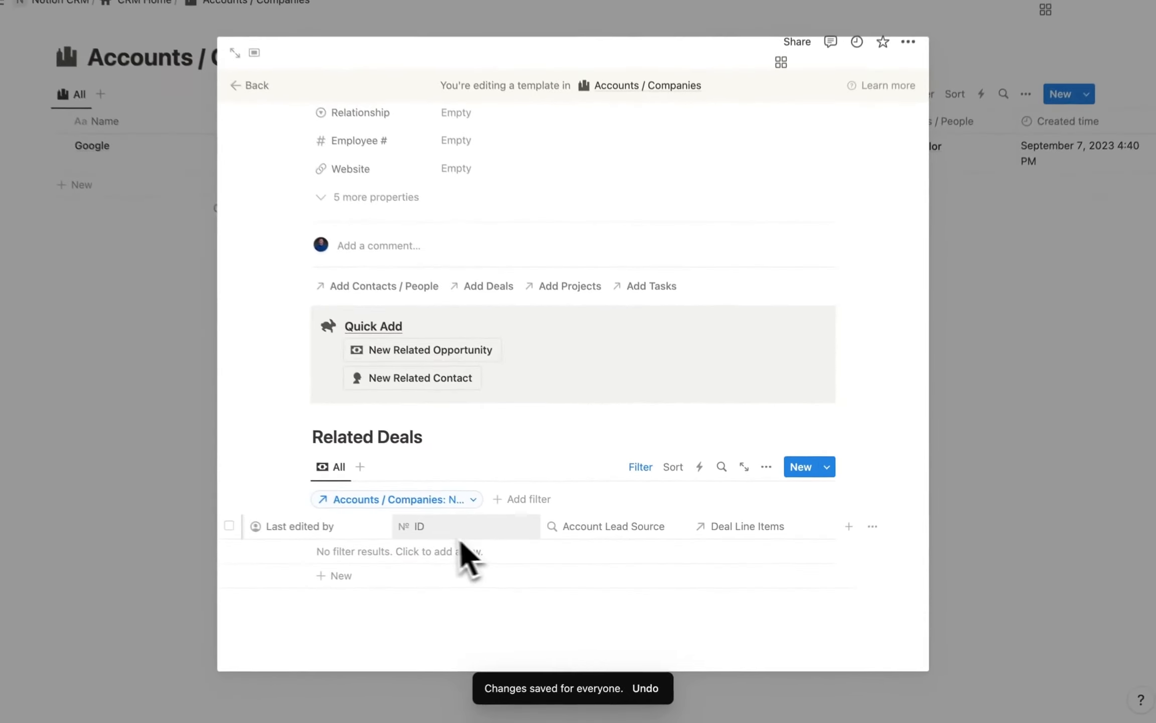
{"action": "scroll", "coordinate": [463, 544], "scroll_direction": "left", "scroll_amount": 5}
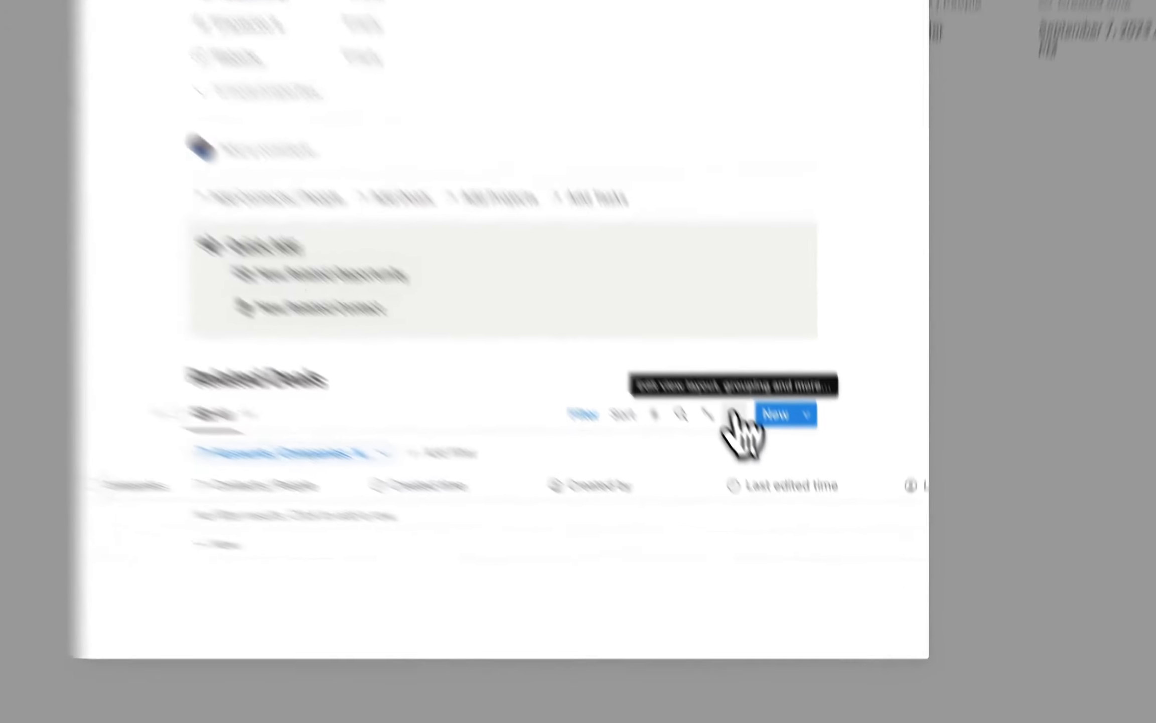
Hide the ID, Deal Line Items and Account Lead Source columns in the deals table.
{"action": "left_click", "coordinate": [766, 472]}
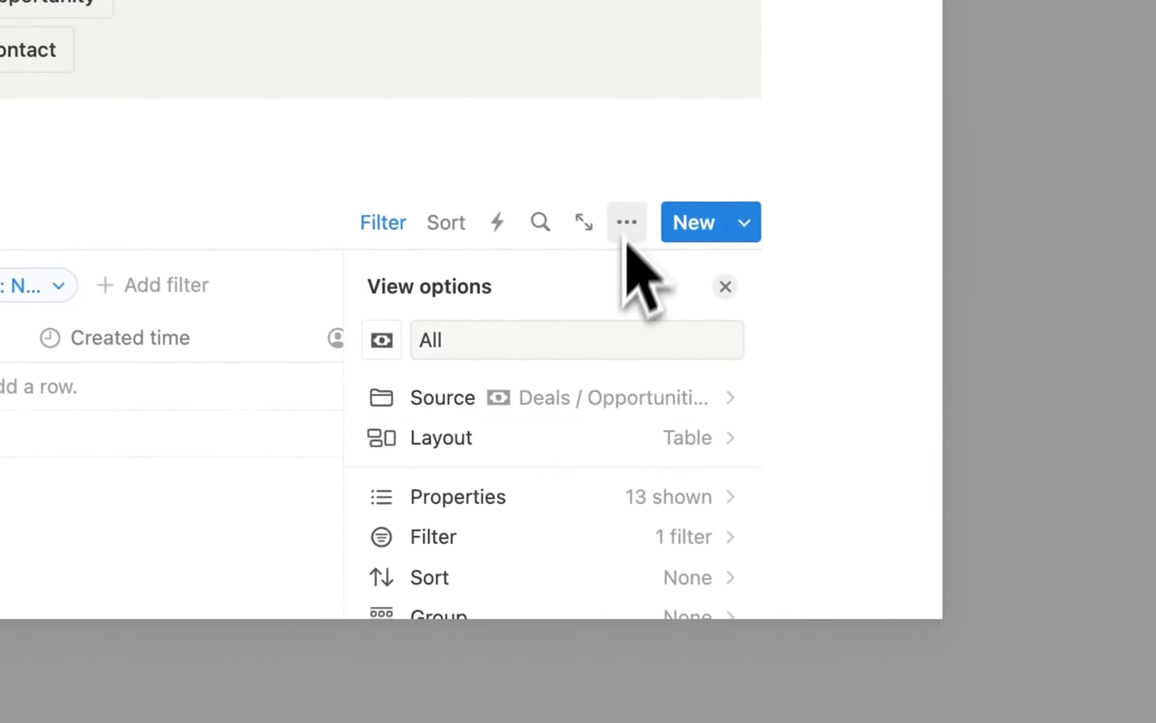
{"action": "scroll", "coordinate": [571, 463], "scroll_direction": "down", "scroll_amount": 5}
{"action": "scroll", "coordinate": [568, 464], "scroll_direction": "up", "scroll_amount": 3}
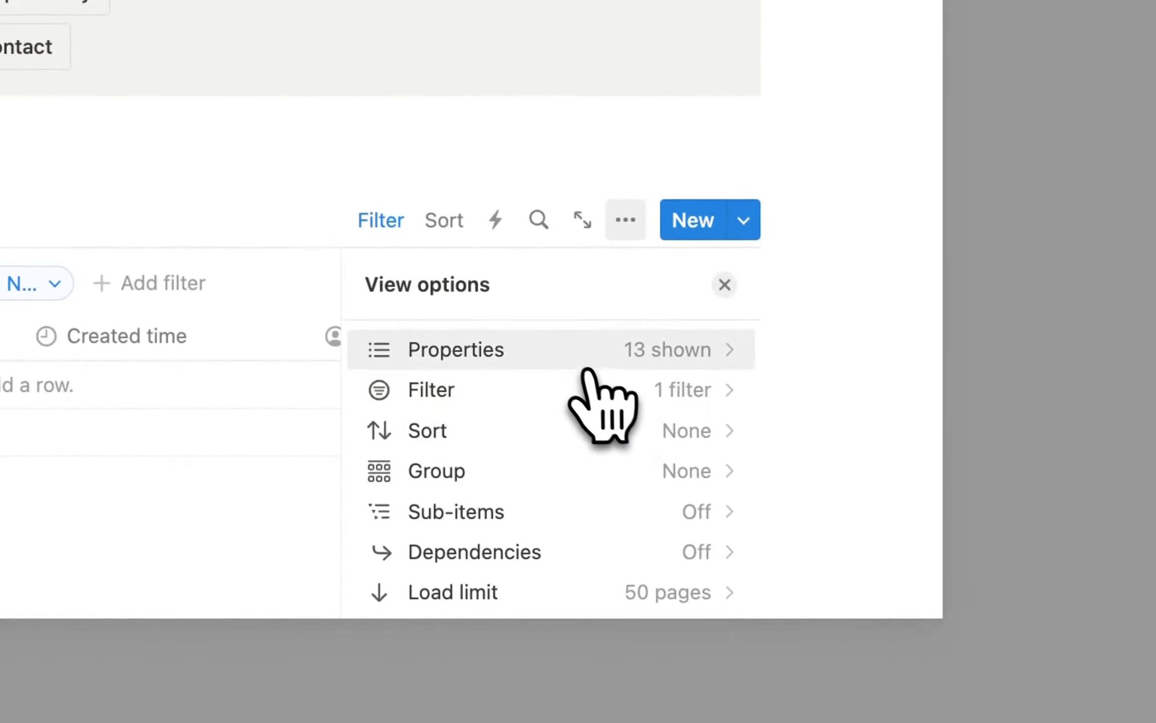
{"action": "left_click", "coordinate": [578, 356]}
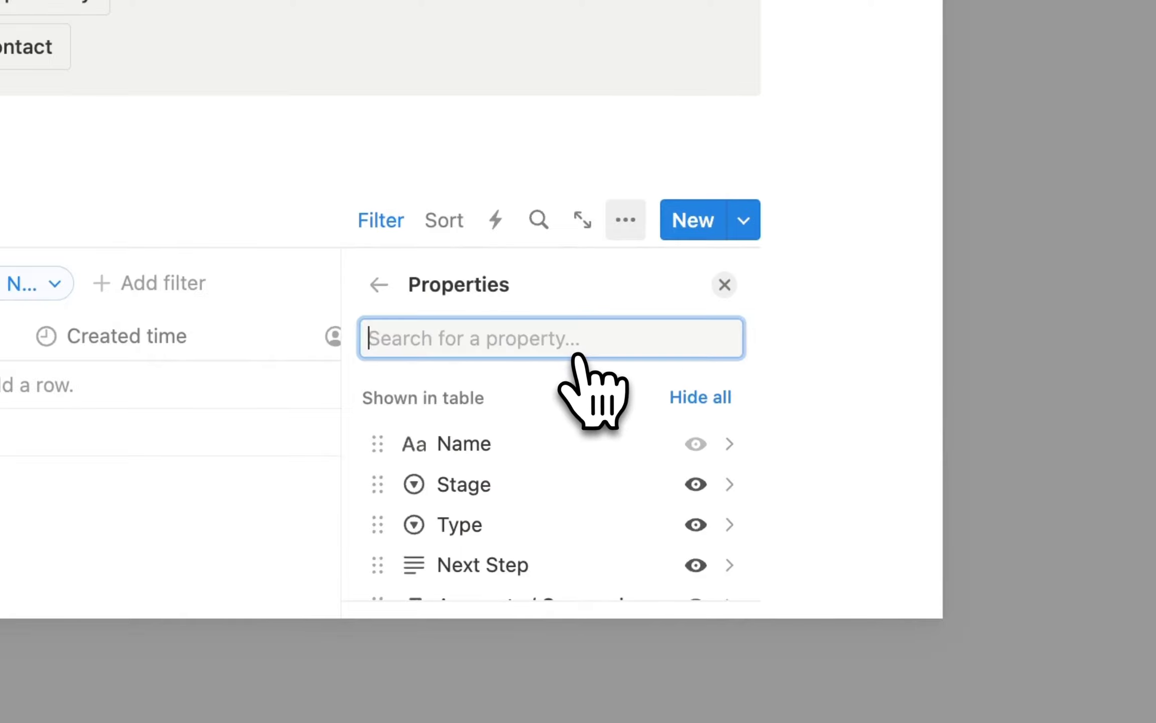
{"action": "scroll", "coordinate": [592, 482], "scroll_direction": "down", "scroll_amount": 5}
{"action": "scroll", "coordinate": [592, 482], "scroll_direction": "down", "scroll_amount": 2}
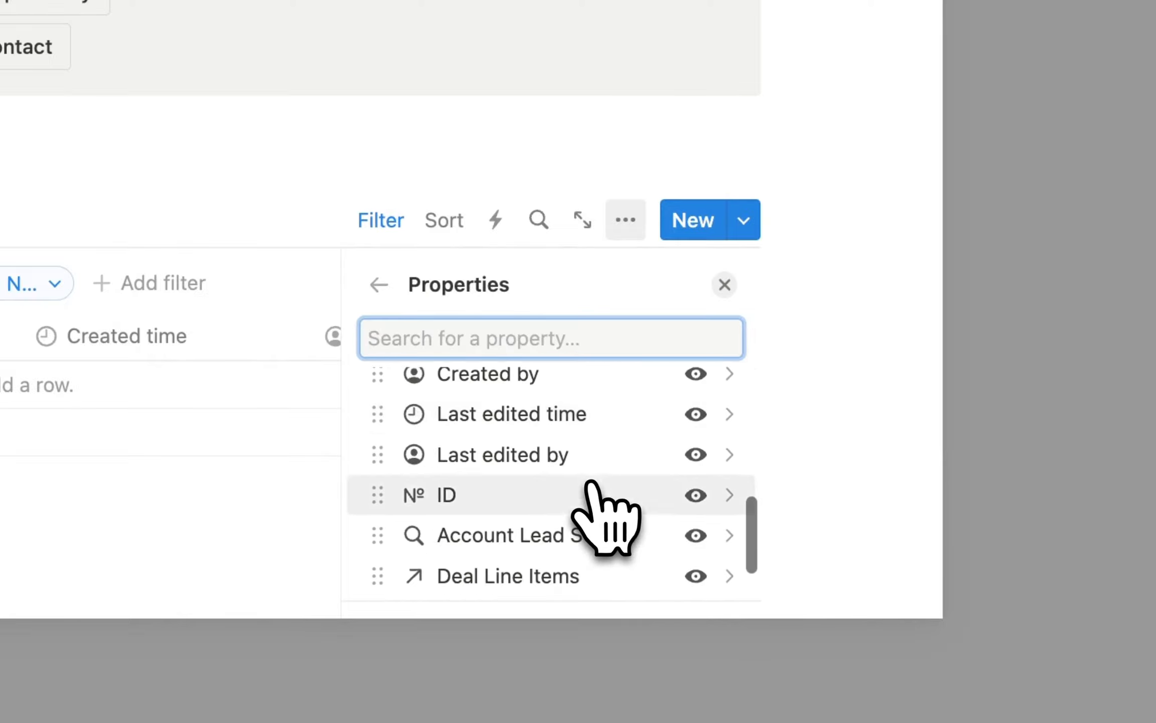
{"action": "left_click", "coordinate": [687, 500]}
{"action": "scroll", "coordinate": [683, 488], "scroll_direction": "up", "scroll_amount": 1}
{"action": "left_click", "coordinate": [696, 519]}
{"action": "left_click", "coordinate": [694, 482]}
Hide Last edited by/time, Created by/time, Contacts / People and Accounts / Companies, leaving Stage, Type, Next Step.
{"action": "scroll", "coordinate": [678, 487], "scroll_direction": "up", "scroll_amount": 2}
{"action": "left_click", "coordinate": [698, 516]}
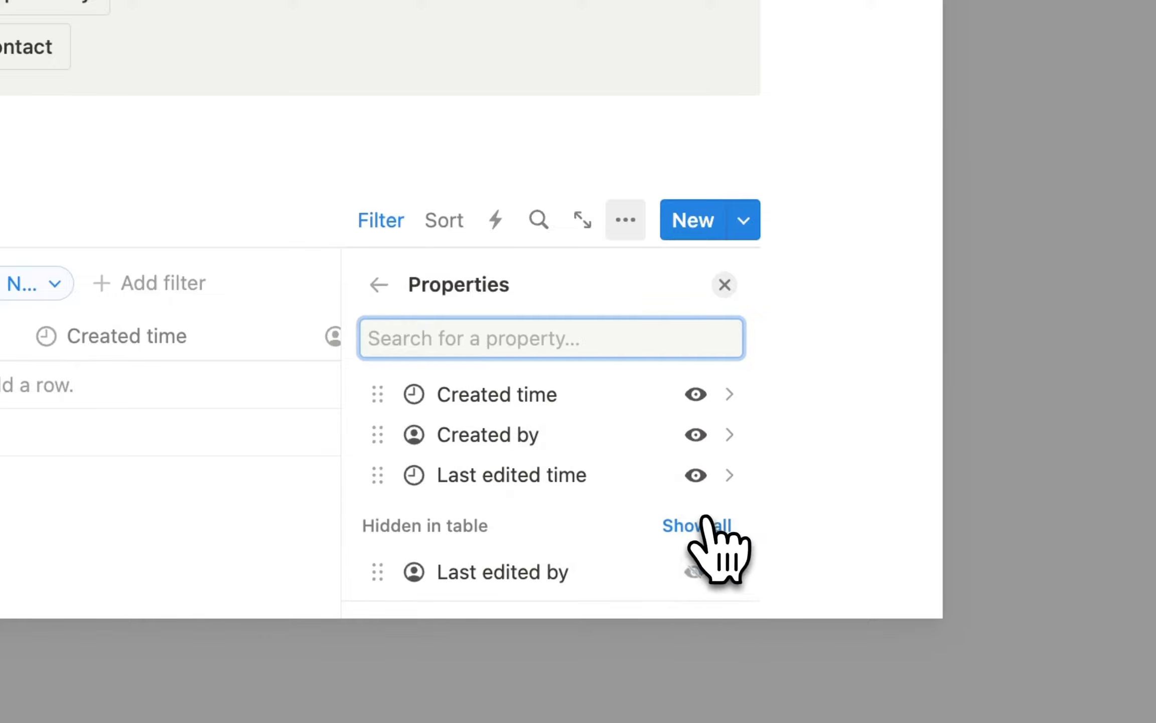
{"action": "left_click", "coordinate": [695, 477]}
{"action": "left_click", "coordinate": [695, 437]}
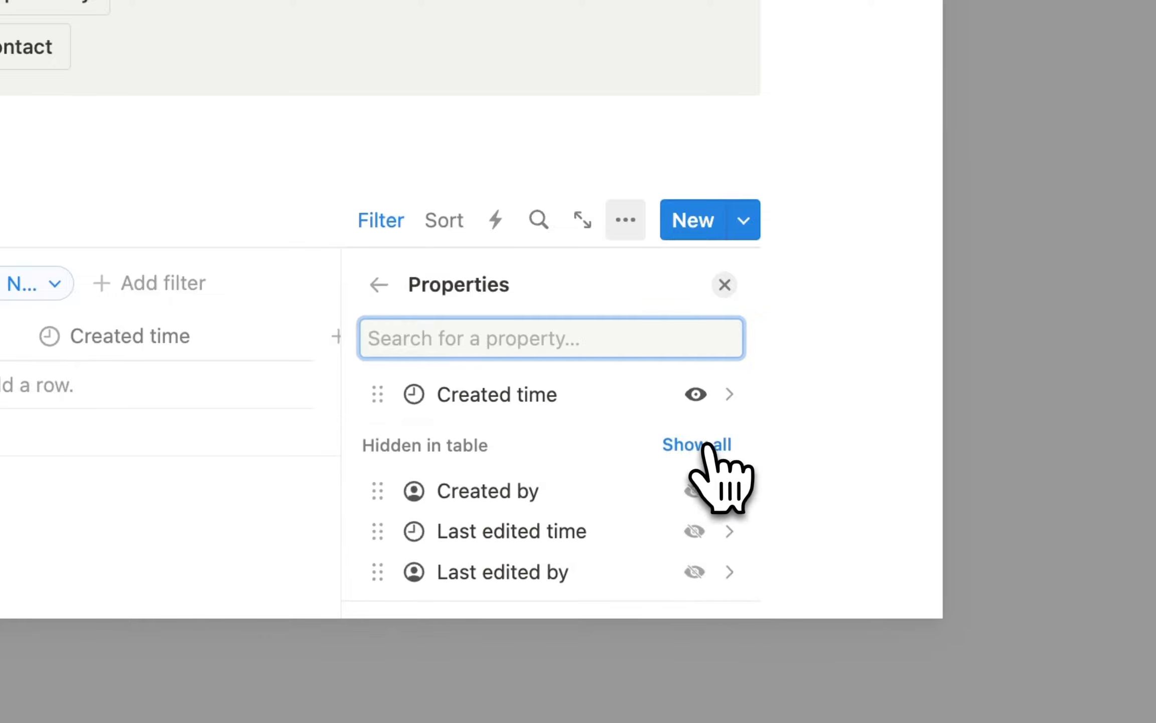
{"action": "left_click", "coordinate": [696, 394]}
{"action": "left_click", "coordinate": [694, 576]}
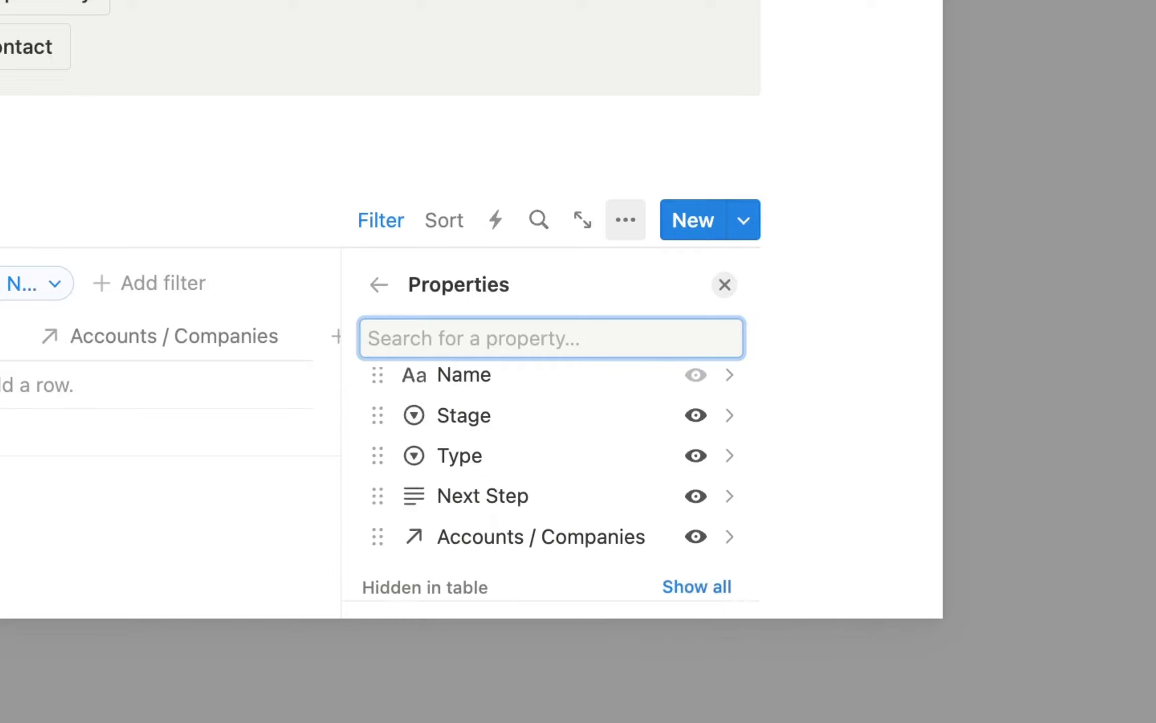
{"action": "left_click", "coordinate": [696, 536]}
{"action": "scroll", "coordinate": [565, 457], "scroll_direction": "up", "scroll_amount": 2}
{"action": "scroll", "coordinate": [563, 451], "scroll_direction": "down", "scroll_amount": 2}
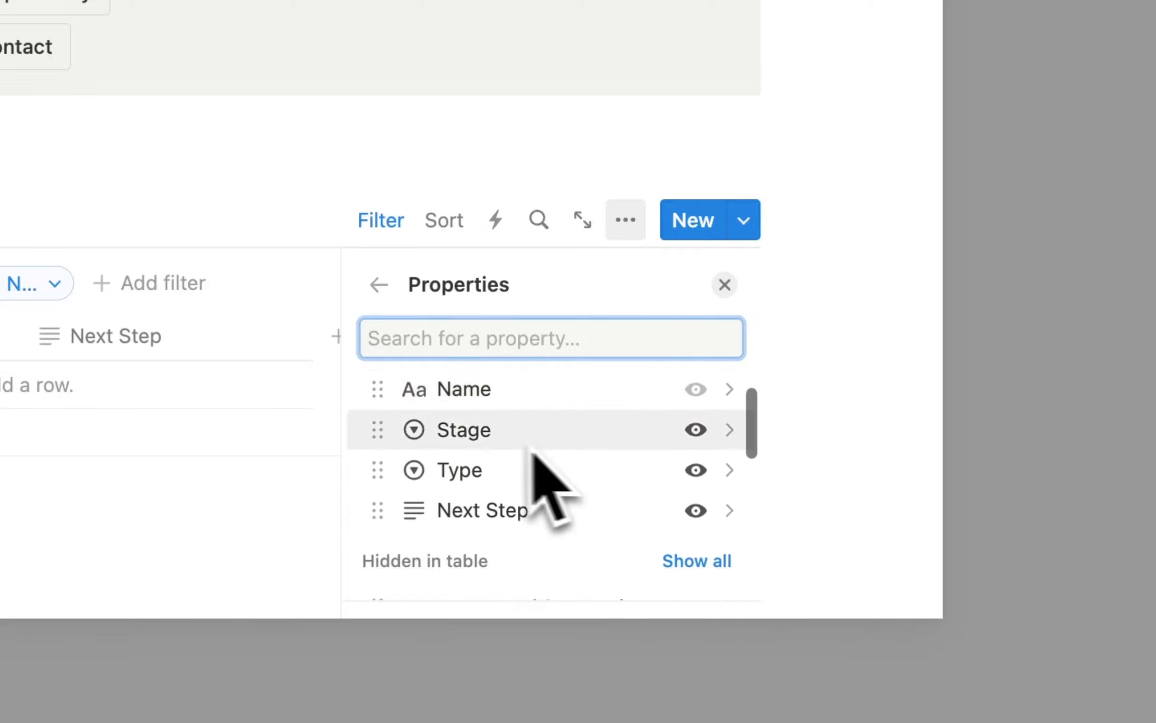
{"action": "left_click", "coordinate": [809, 201]}
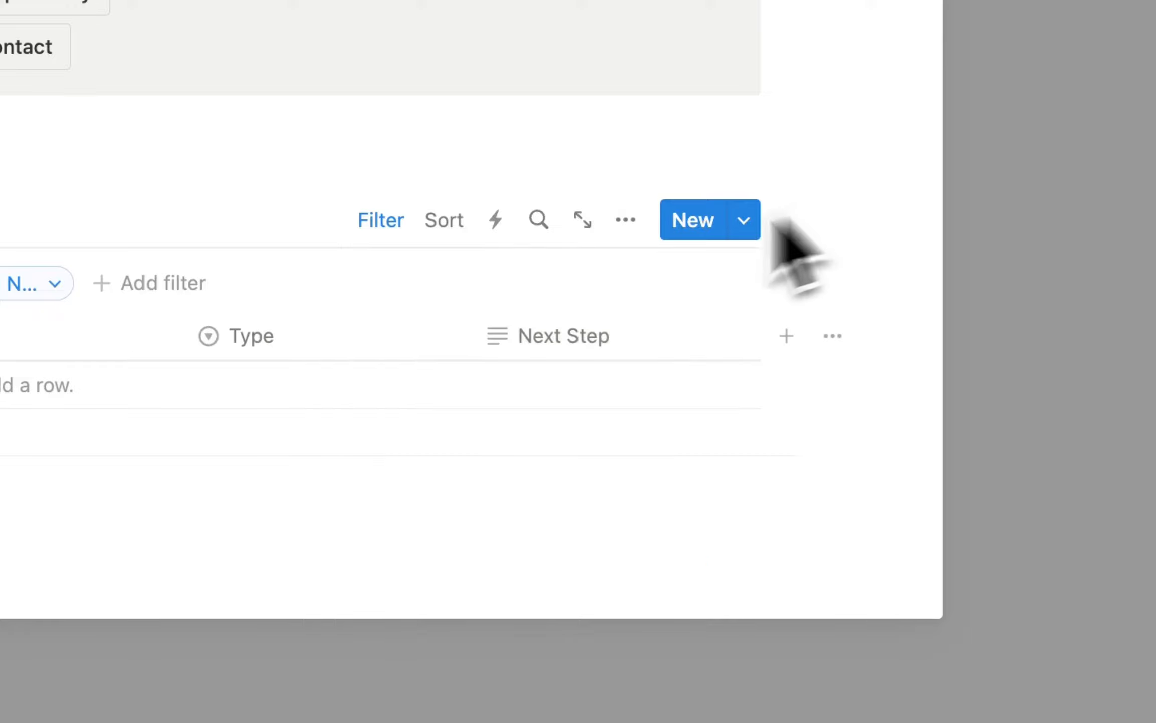
{"action": "left_click", "coordinate": [417, 541]}
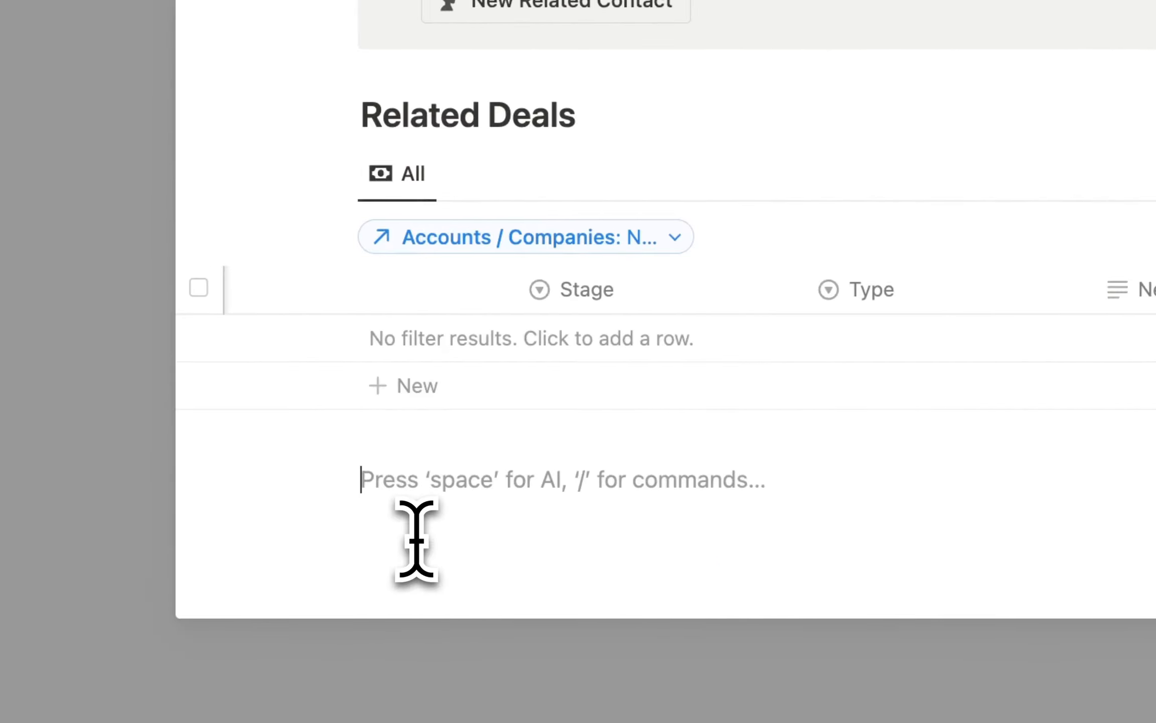
Add a Heading 2 titled 'Related Contacts' below the deals table.
{"action": "type", "text": "/head"}
{"action": "key", "text": "Down"}
{"action": "key", "text": "Return"}
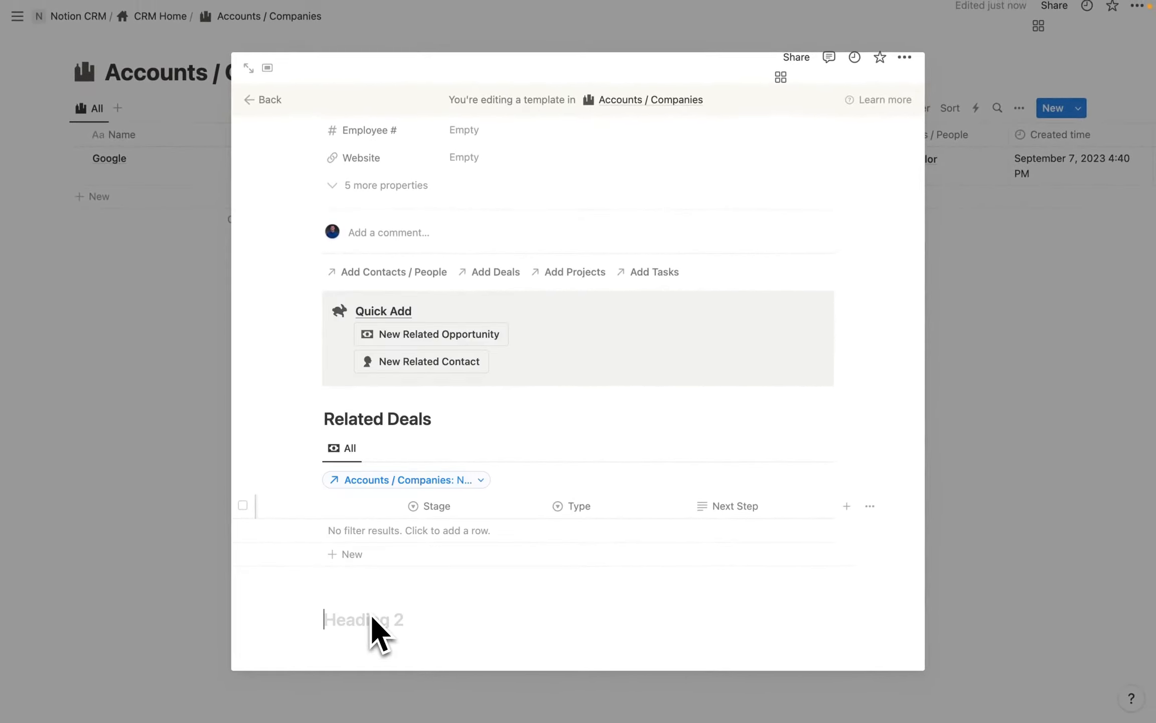
{"action": "type", "text": "Related Contacts"}
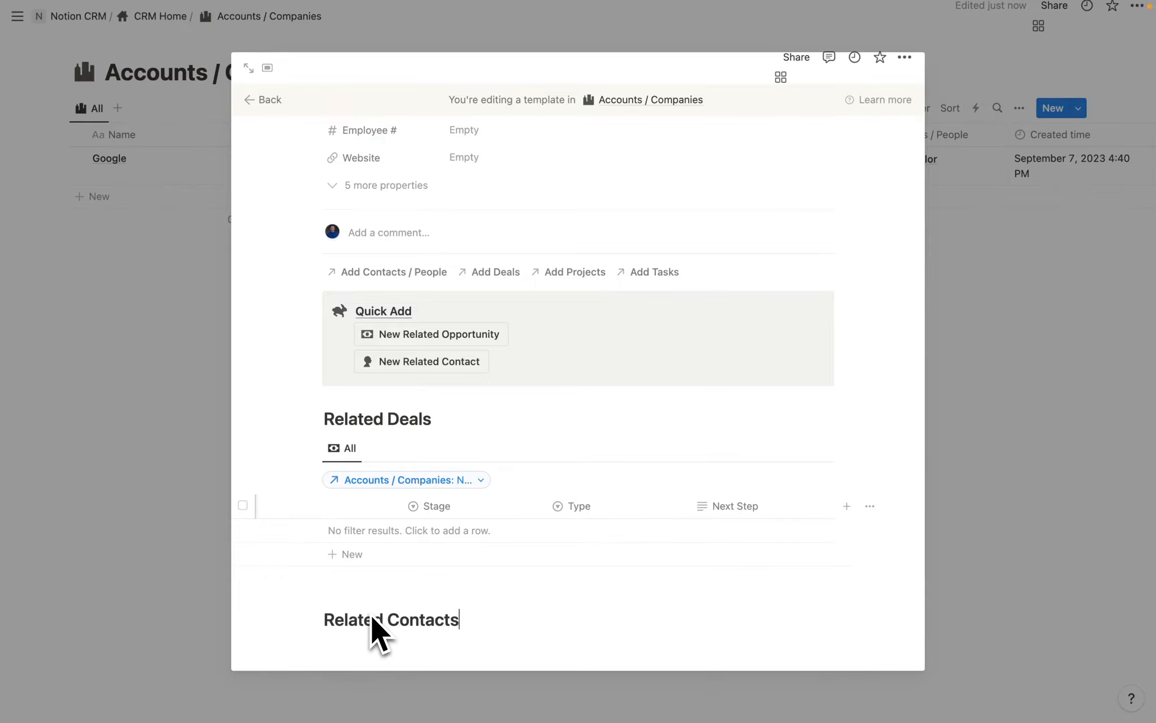
{"action": "scroll", "coordinate": [374, 630], "scroll_direction": "down", "scroll_amount": 1}
Insert a linked Contacts / People table with the All view and its database title hidden.
{"action": "key", "text": "Return"}
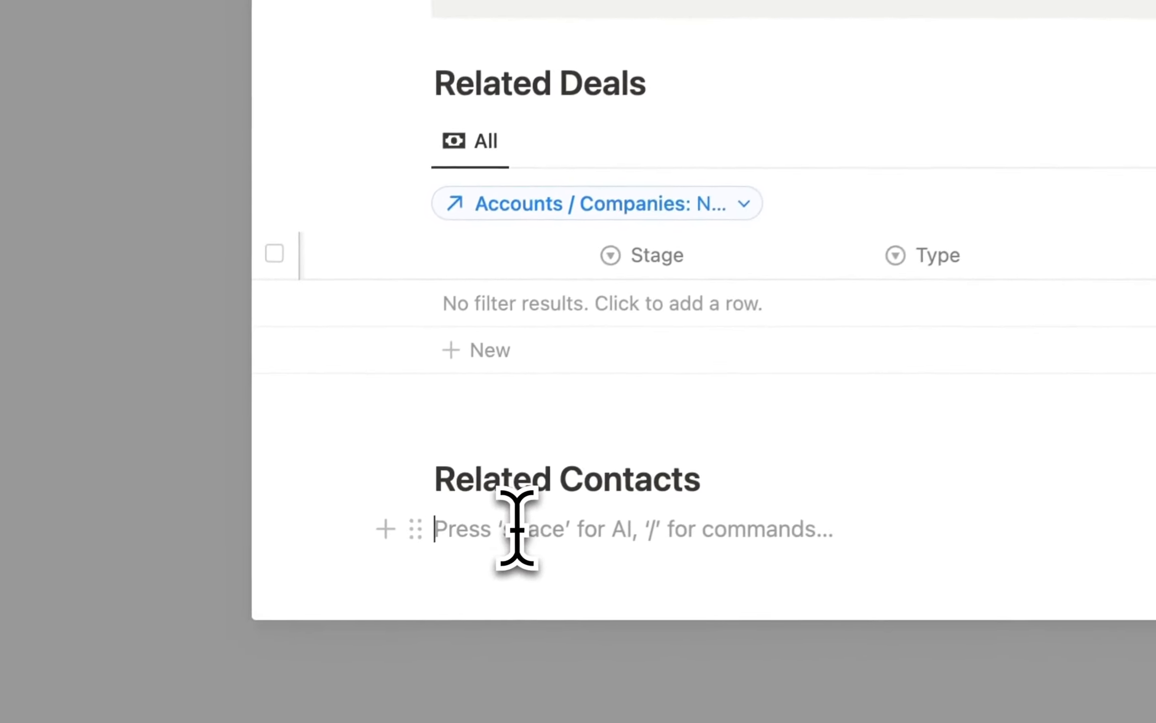
{"action": "type", "text": "/data"}
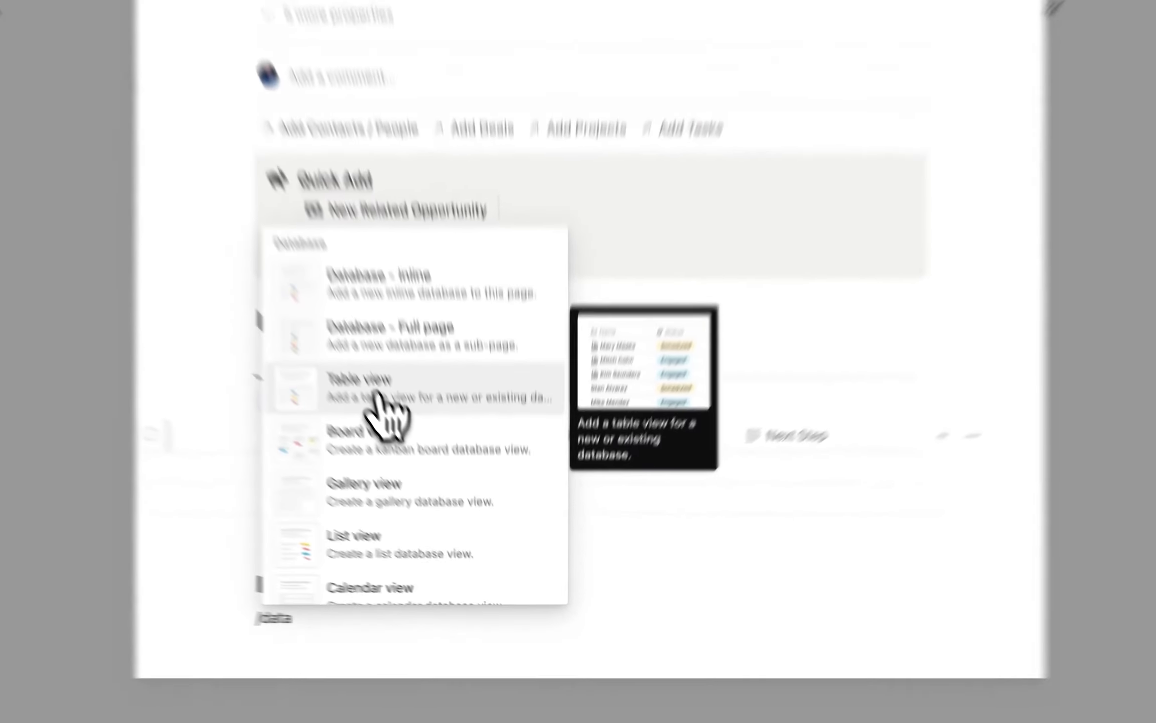
{"action": "left_click", "coordinate": [377, 395]}
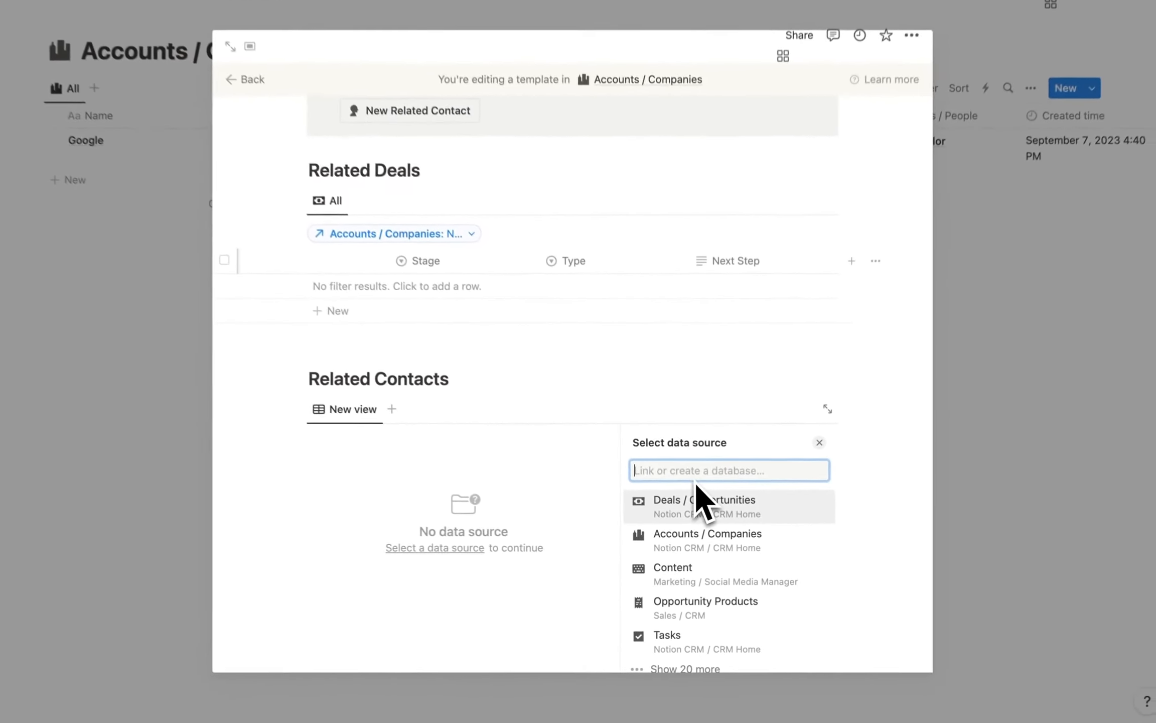
{"action": "type", "text": "contact"}
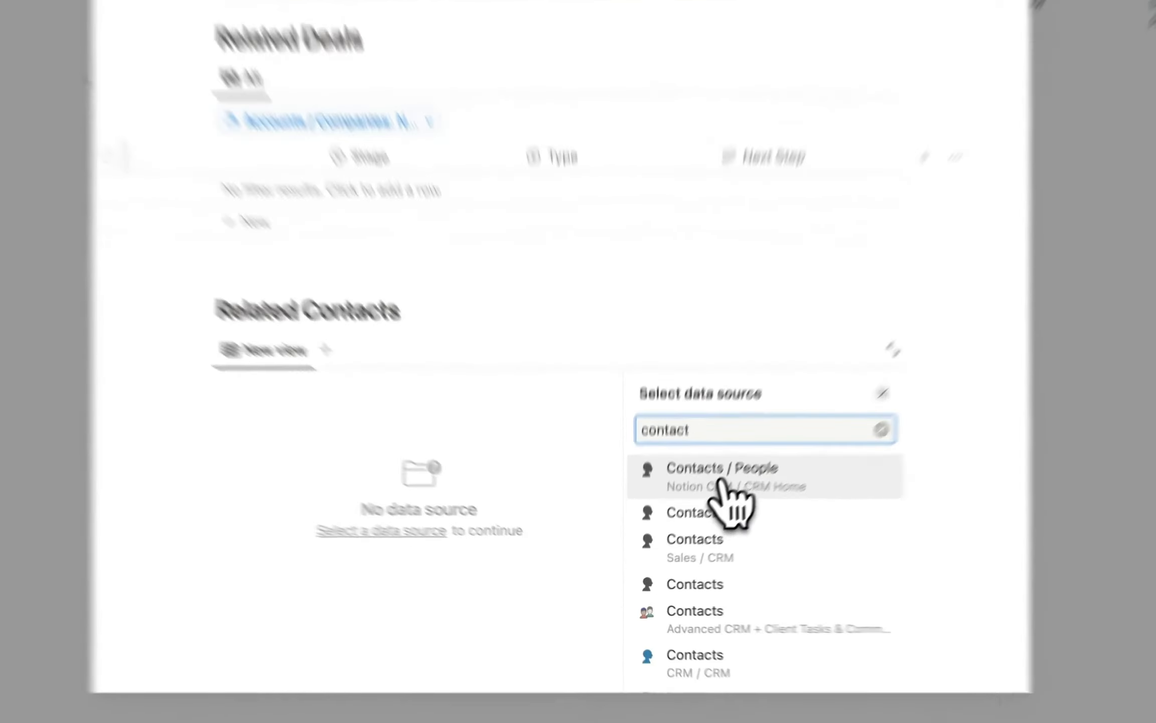
{"action": "left_click", "coordinate": [723, 510]}
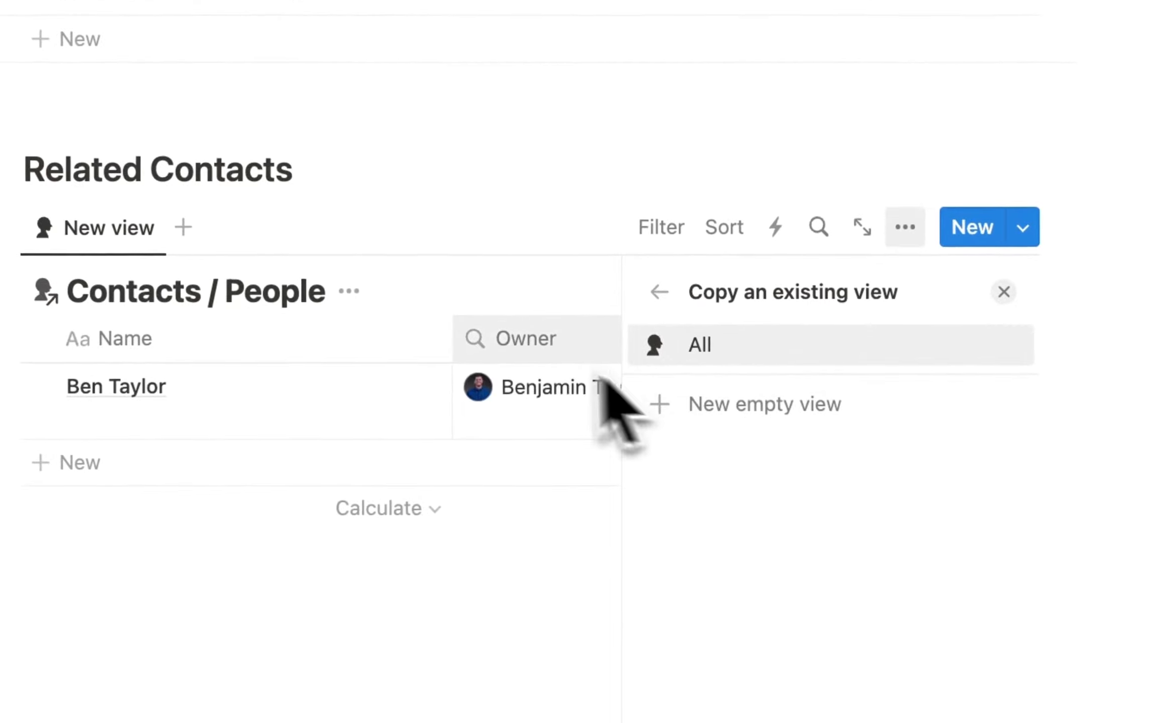
{"action": "left_click", "coordinate": [350, 291]}
{"action": "left_click", "coordinate": [353, 439]}
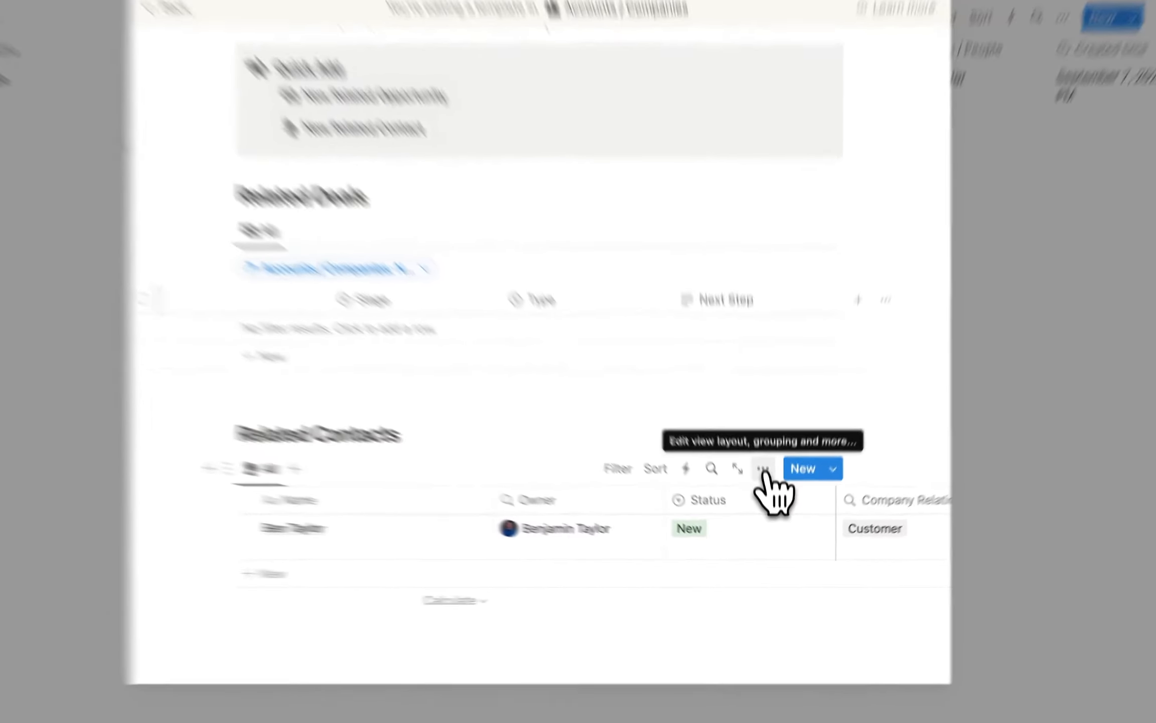
Switch the Related Contacts view layout to Gallery.
{"action": "left_click", "coordinate": [766, 488]}
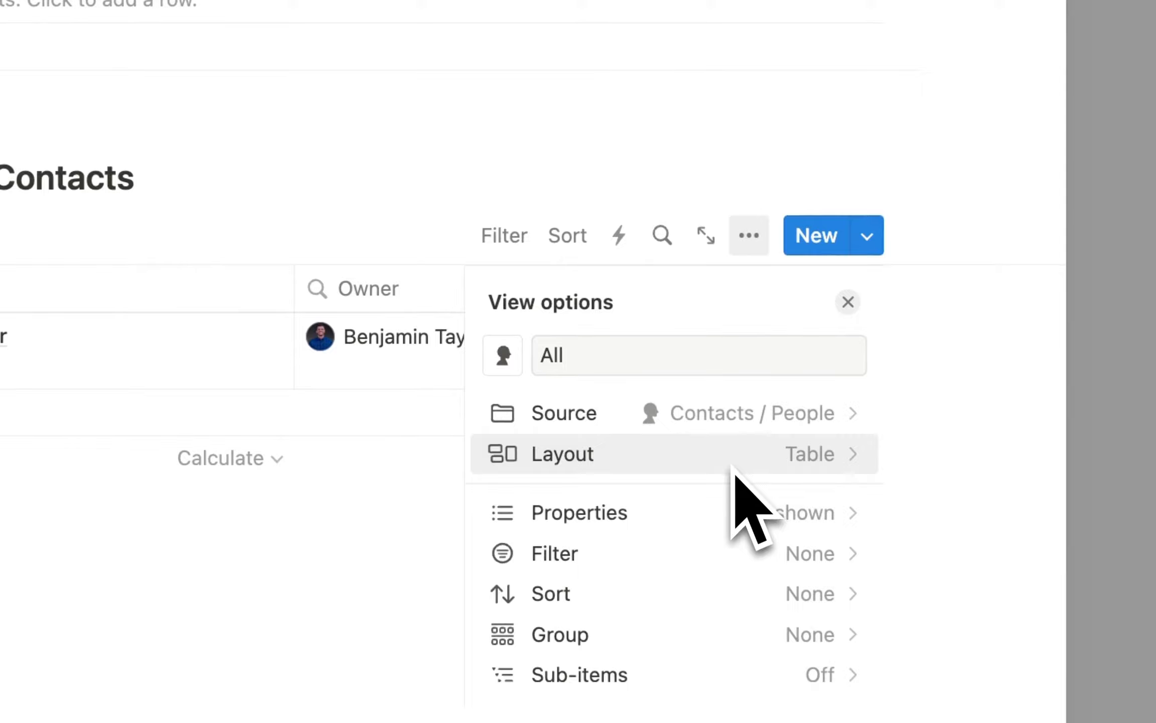
{"action": "scroll", "coordinate": [732, 472], "scroll_direction": "down", "scroll_amount": 3}
{"action": "scroll", "coordinate": [736, 489], "scroll_direction": "up", "scroll_amount": 3}
{"action": "left_click", "coordinate": [780, 403]}
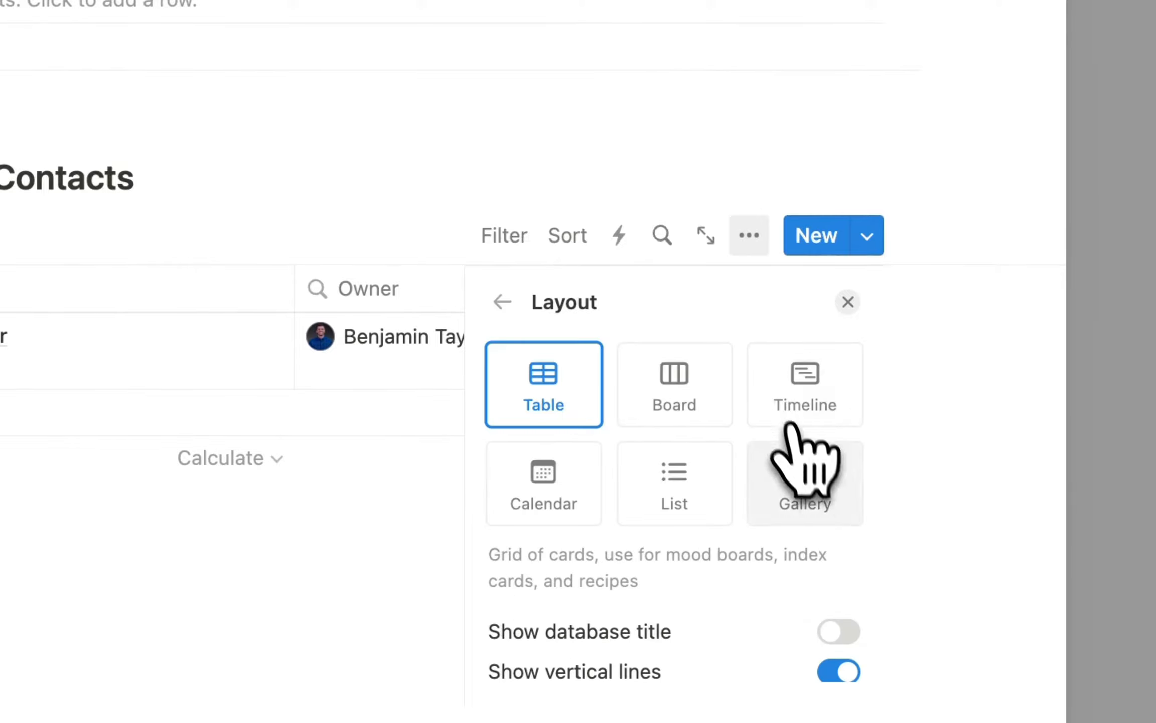
{"action": "left_click", "coordinate": [807, 467]}
{"action": "left_click", "coordinate": [377, 287]}
Set gallery Card preview to None and Card size to Medium, then begin a filter.
{"action": "left_click", "coordinate": [748, 235]}
{"action": "left_click", "coordinate": [742, 446]}
{"action": "scroll", "coordinate": [741, 525], "scroll_direction": "down", "scroll_amount": 3}
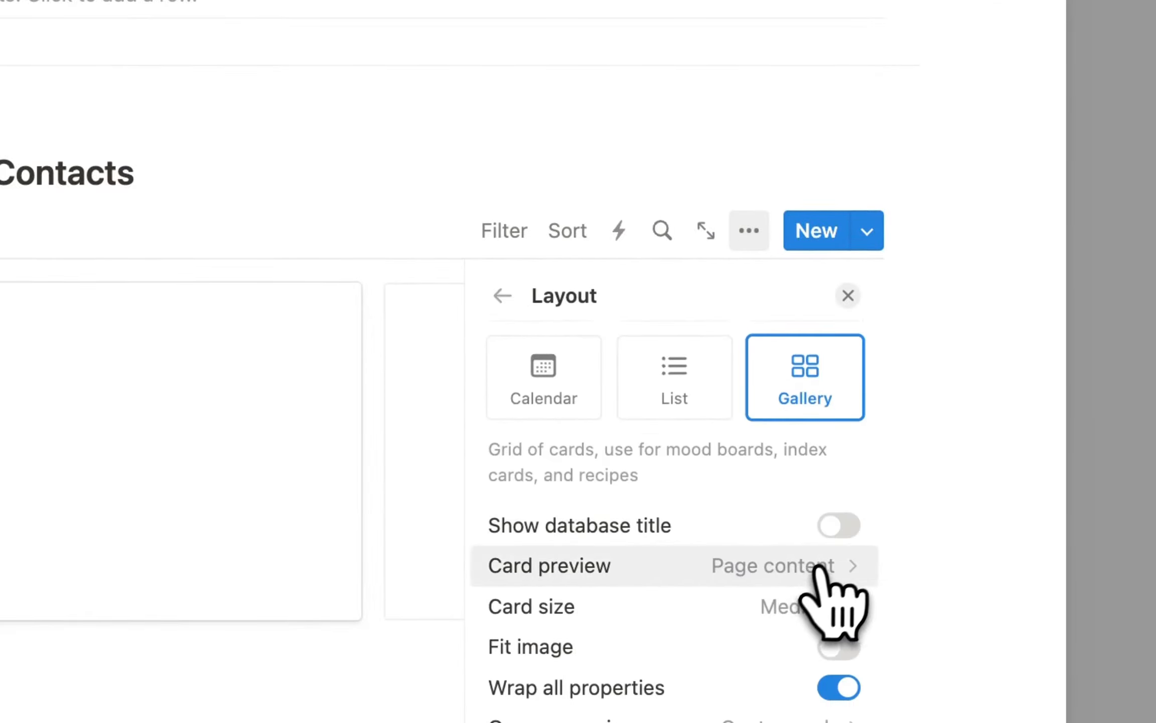
{"action": "left_click", "coordinate": [678, 572]}
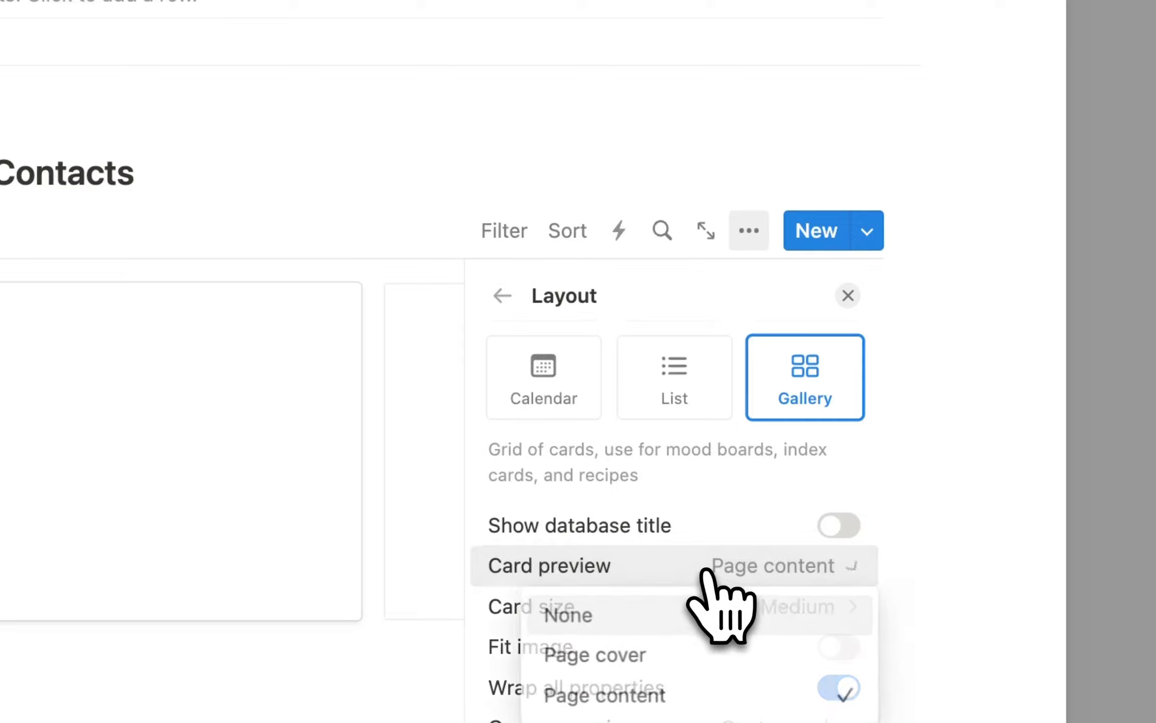
{"action": "left_click", "coordinate": [604, 616]}
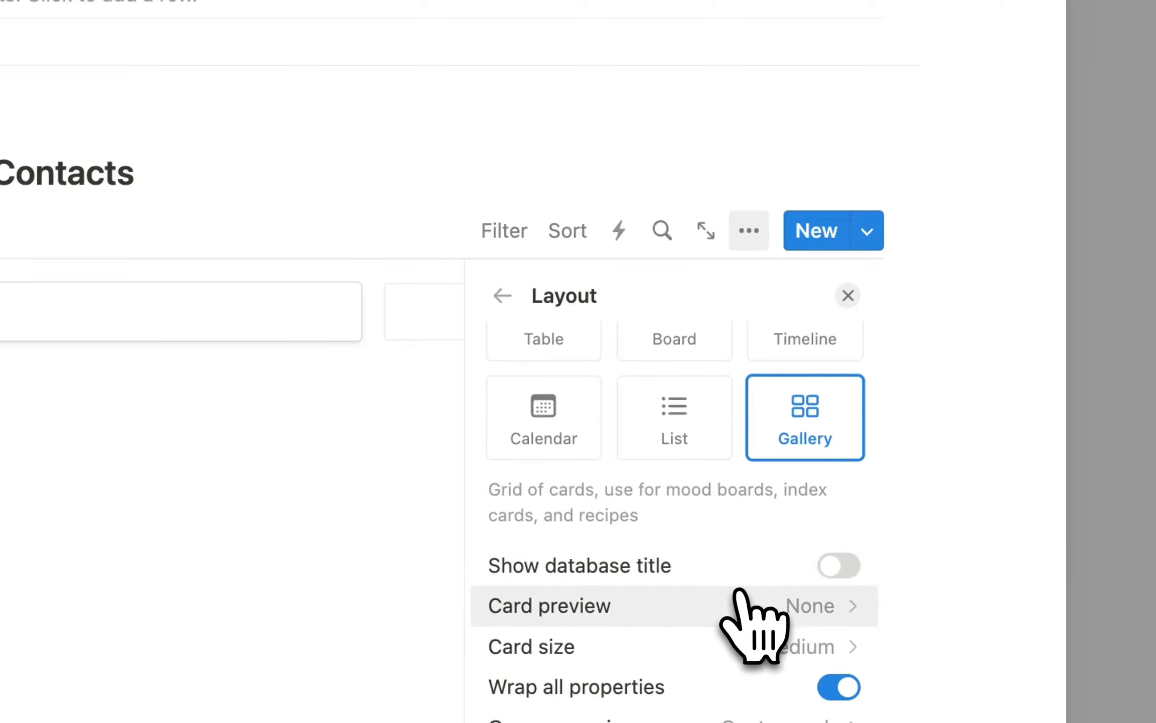
{"action": "left_click", "coordinate": [778, 654]}
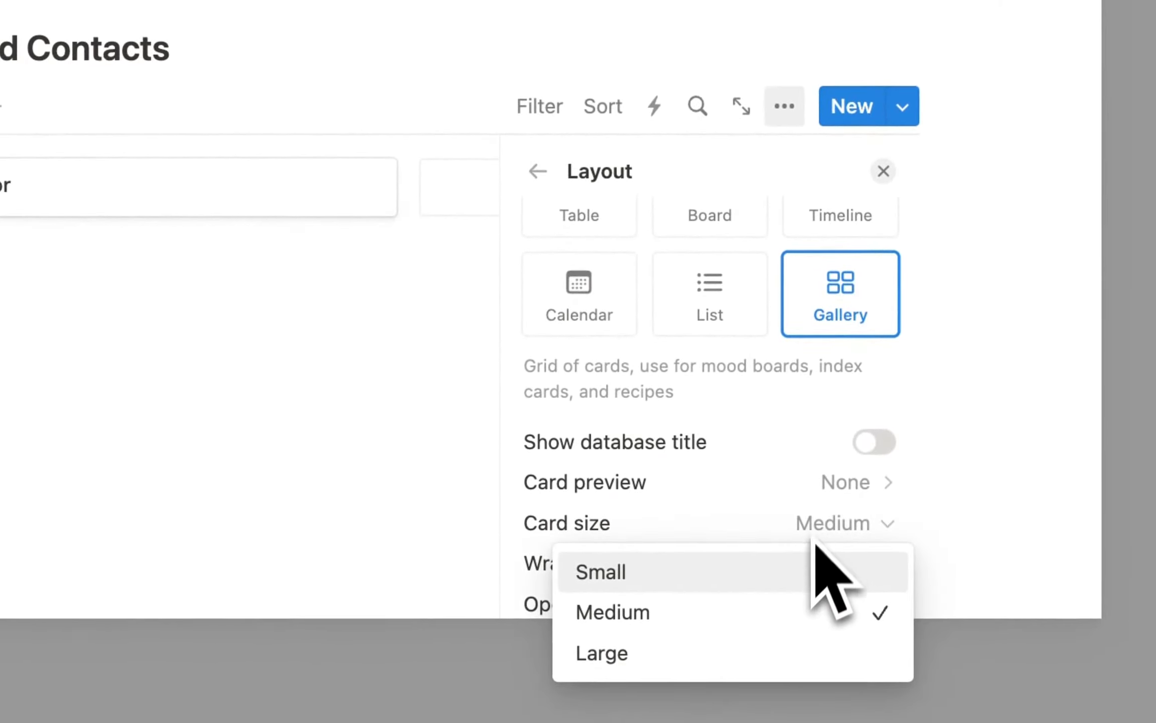
{"action": "left_click", "coordinate": [787, 613]}
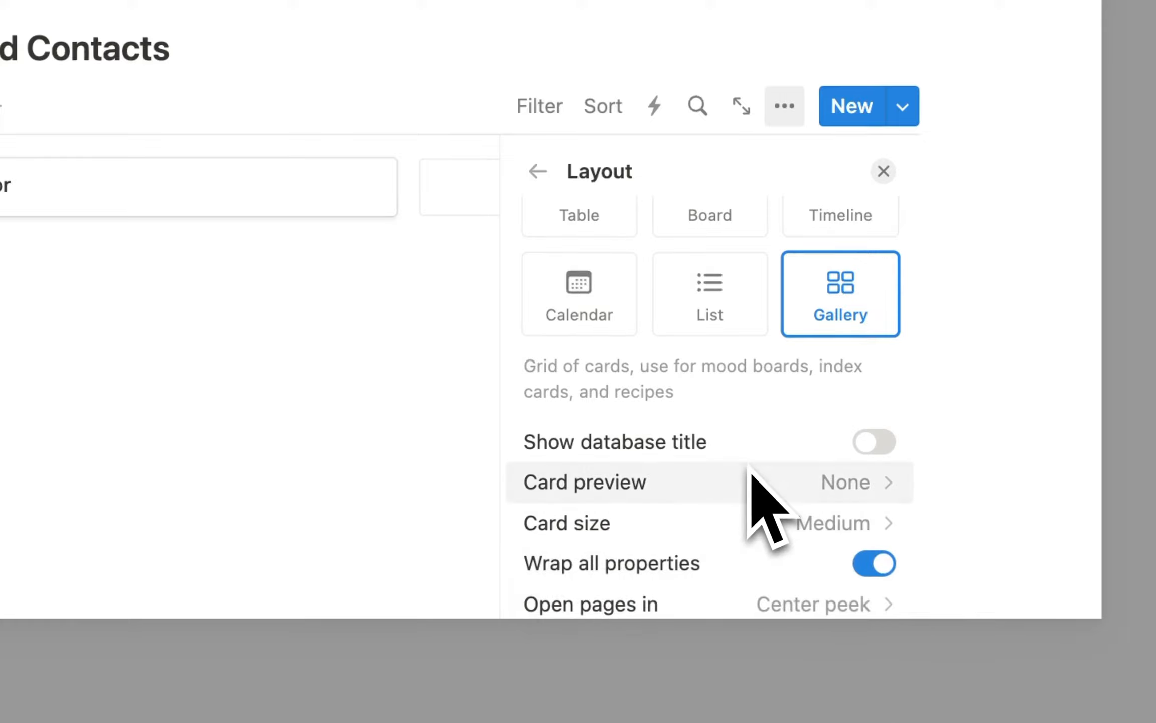
{"action": "left_click", "coordinate": [351, 424]}
{"action": "scroll", "coordinate": [400, 413], "scroll_direction": "up", "scroll_amount": 5}
{"action": "left_click", "coordinate": [539, 385]}
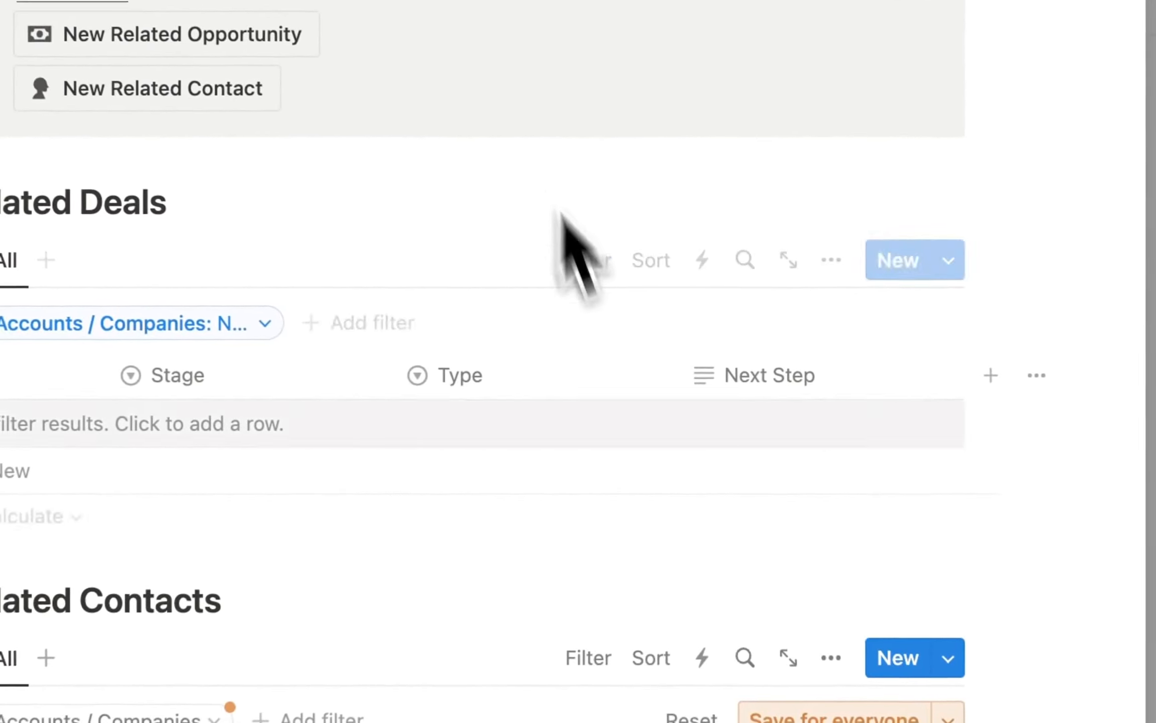
Filter Related Contacts to the New Account and save it for everyone.
{"action": "left_click", "coordinate": [138, 696]}
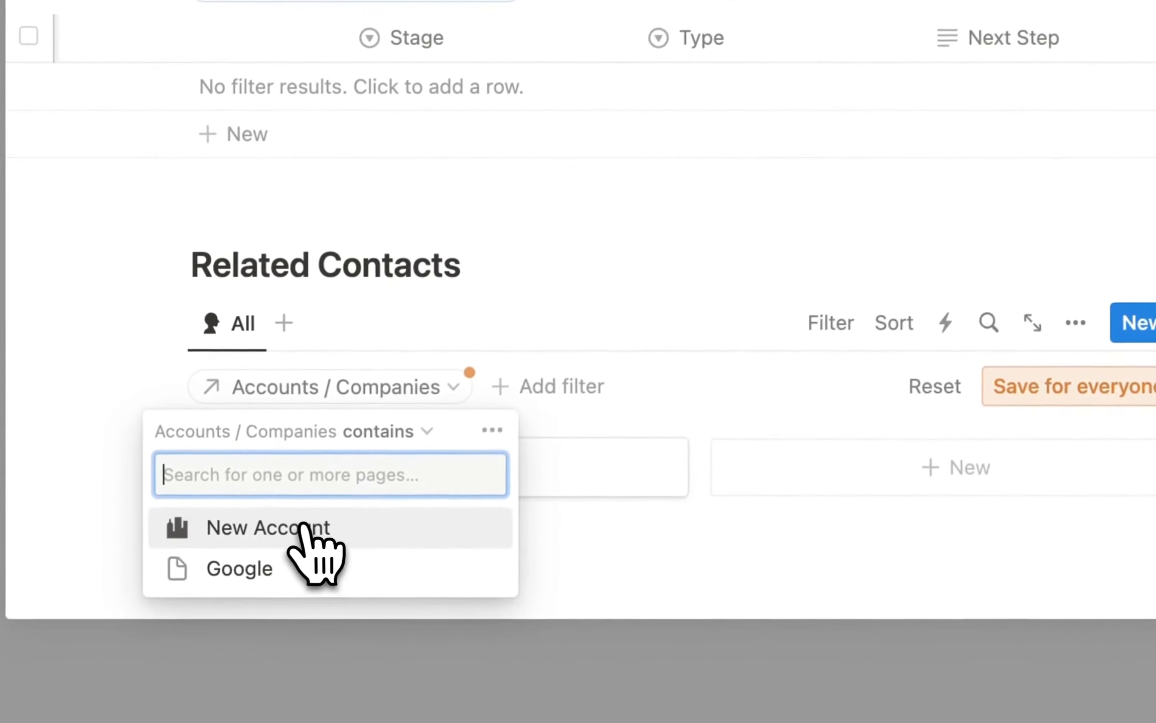
{"action": "left_click", "coordinate": [303, 526]}
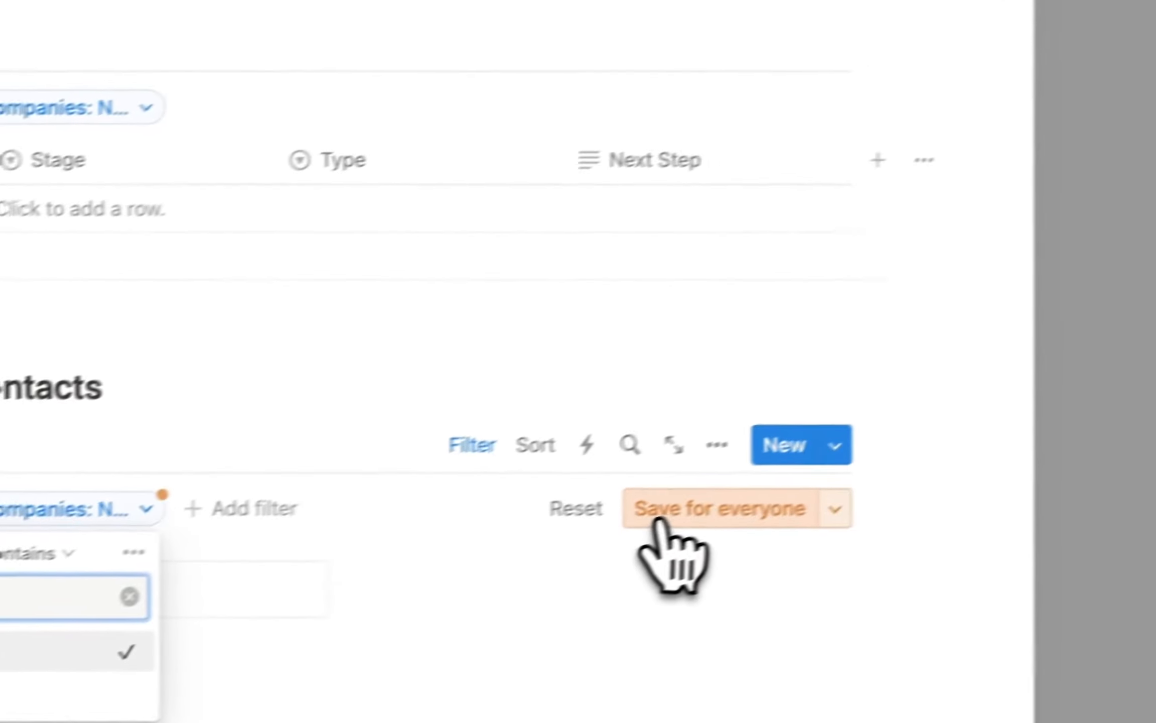
{"action": "left_click", "coordinate": [1029, 389]}
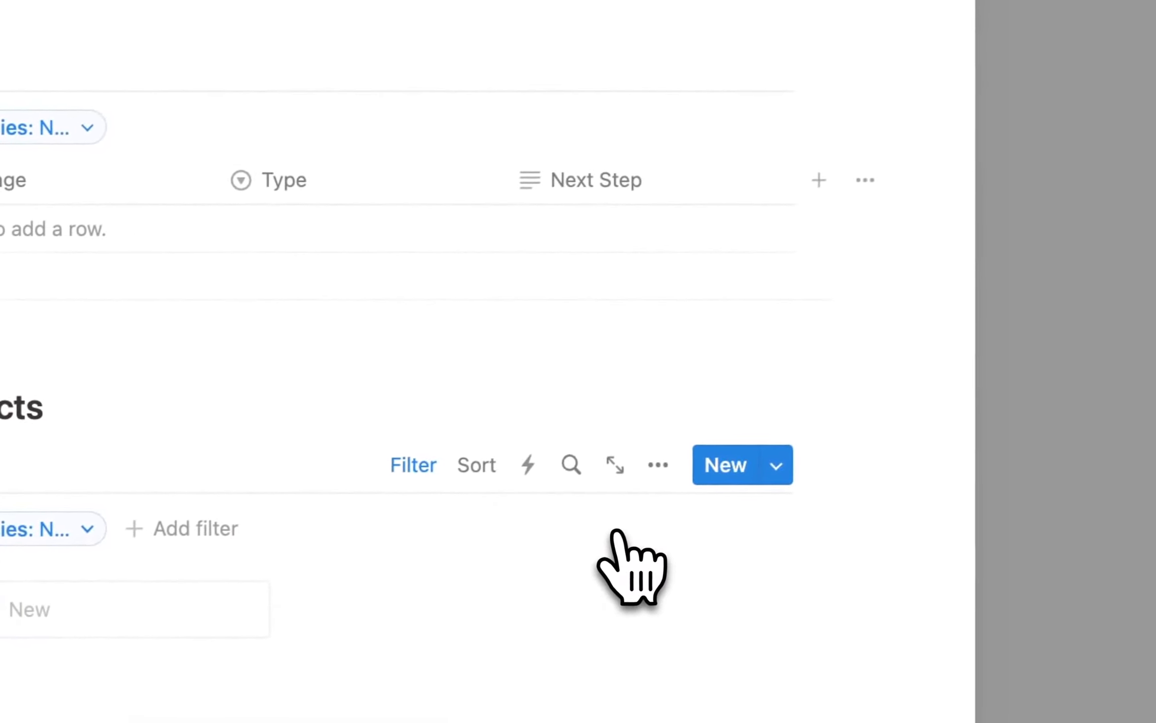
Show Phone, Status and Title on the contact gallery cards.
{"action": "left_click", "coordinate": [657, 469]}
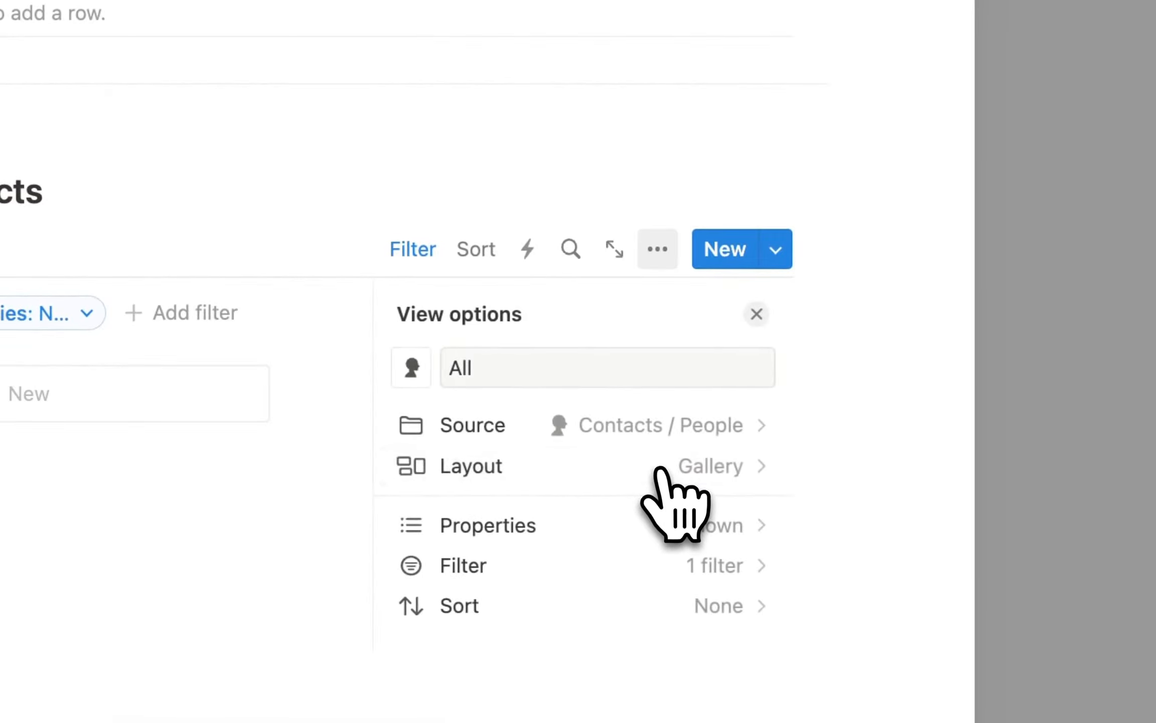
{"action": "scroll", "coordinate": [651, 588], "scroll_direction": "down", "scroll_amount": 1}
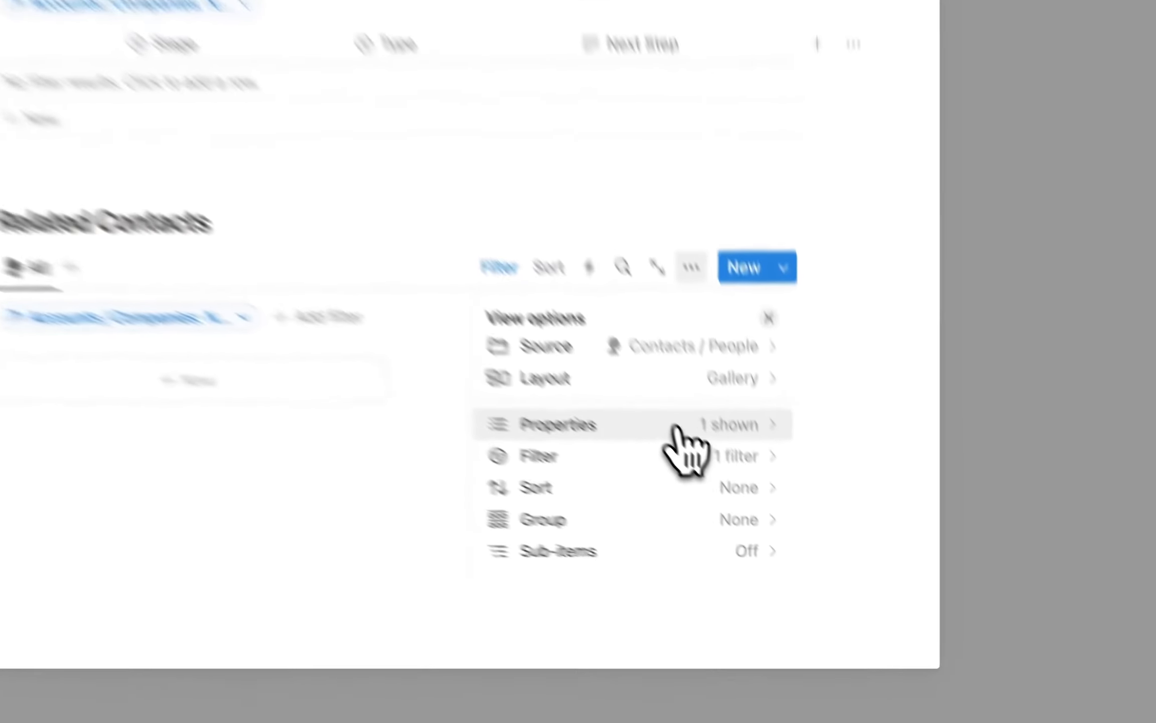
{"action": "left_click", "coordinate": [757, 516]}
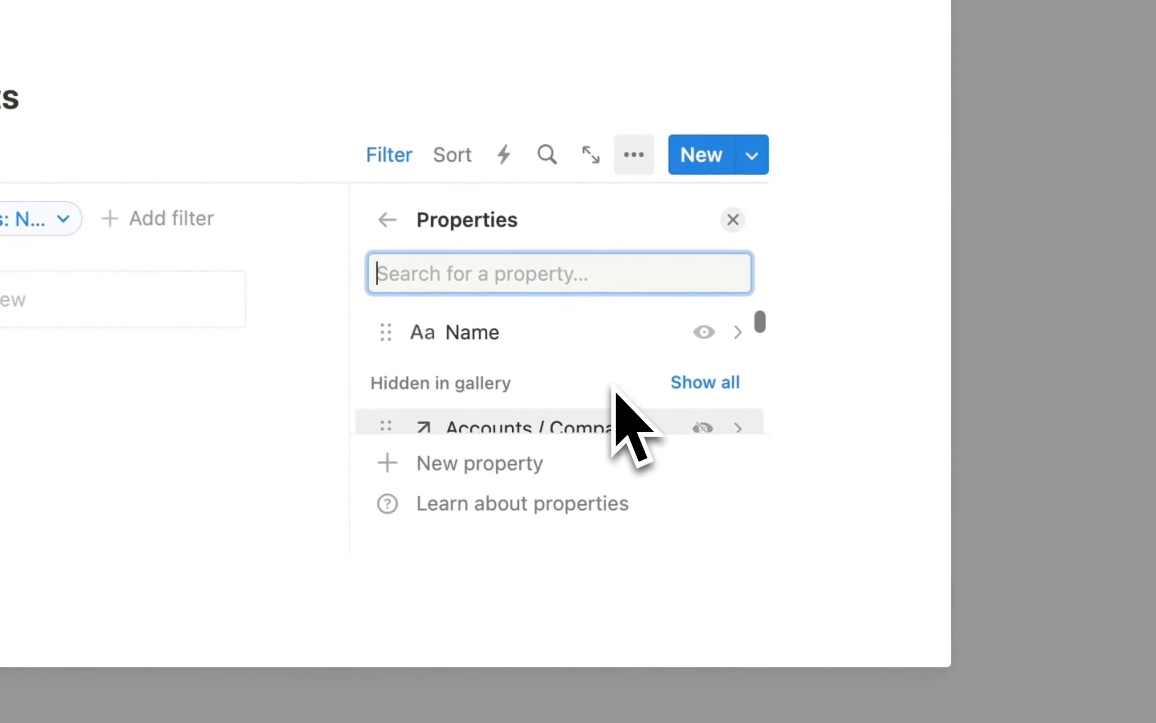
{"action": "scroll", "coordinate": [523, 351], "scroll_direction": "down", "scroll_amount": 1}
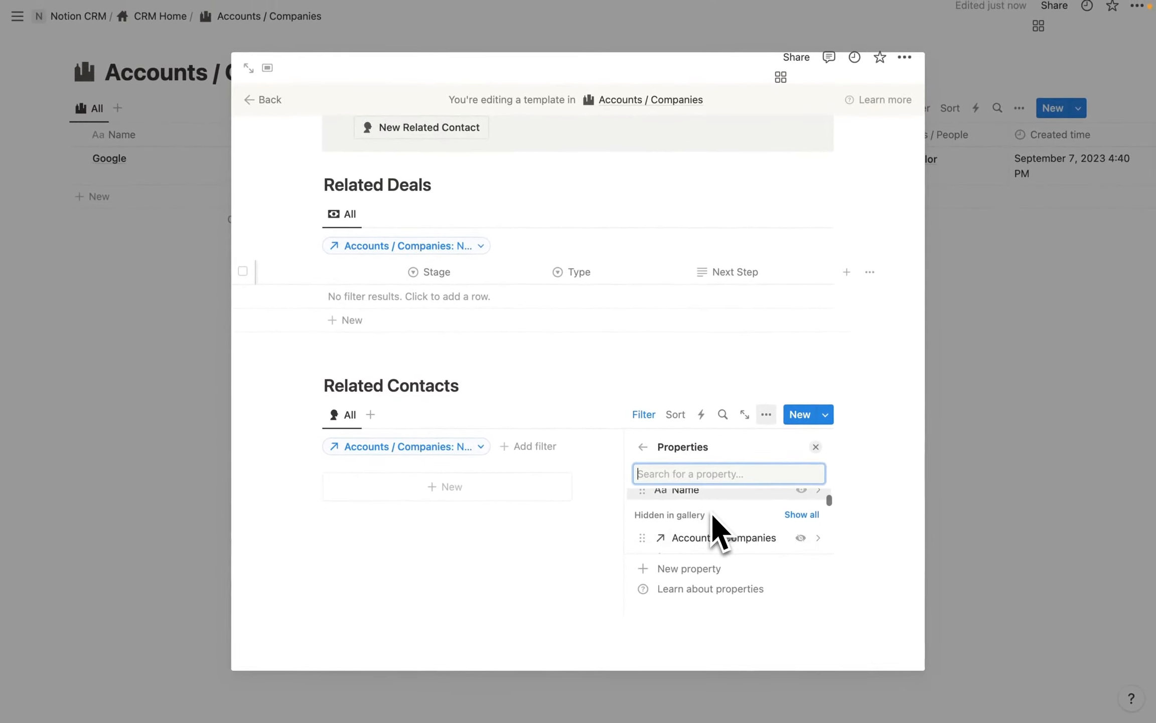
{"action": "scroll", "coordinate": [723, 532], "scroll_direction": "down", "scroll_amount": 4}
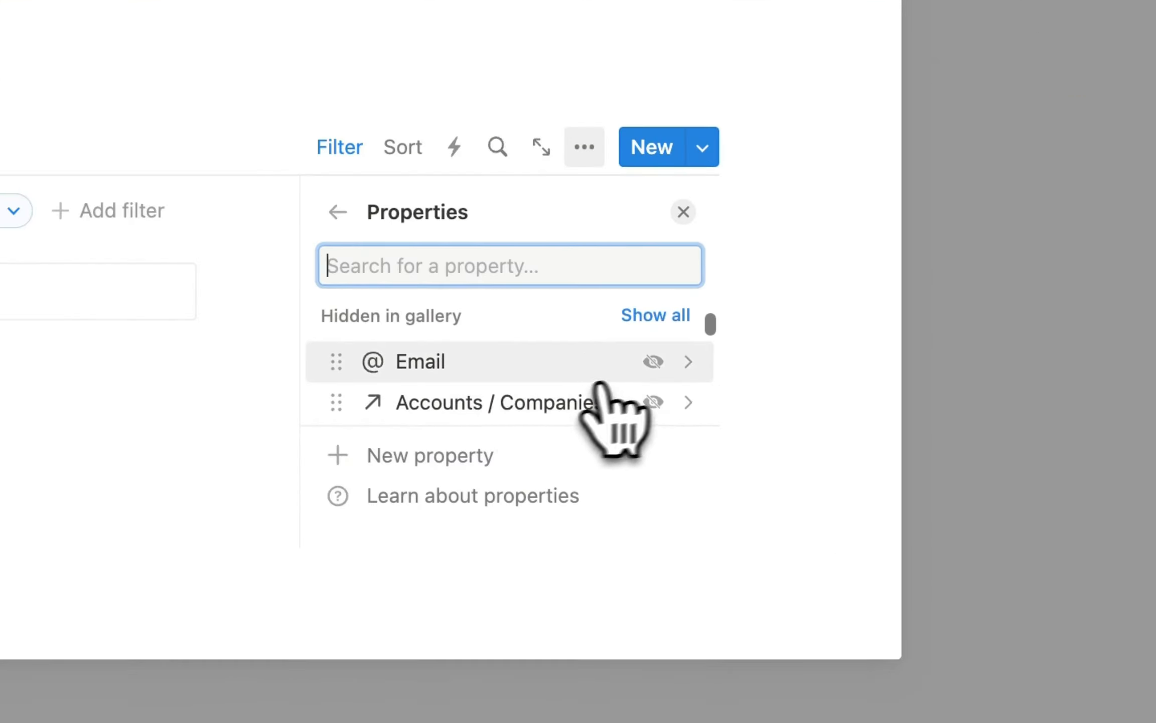
{"action": "scroll", "coordinate": [494, 377], "scroll_direction": "down", "scroll_amount": 5}
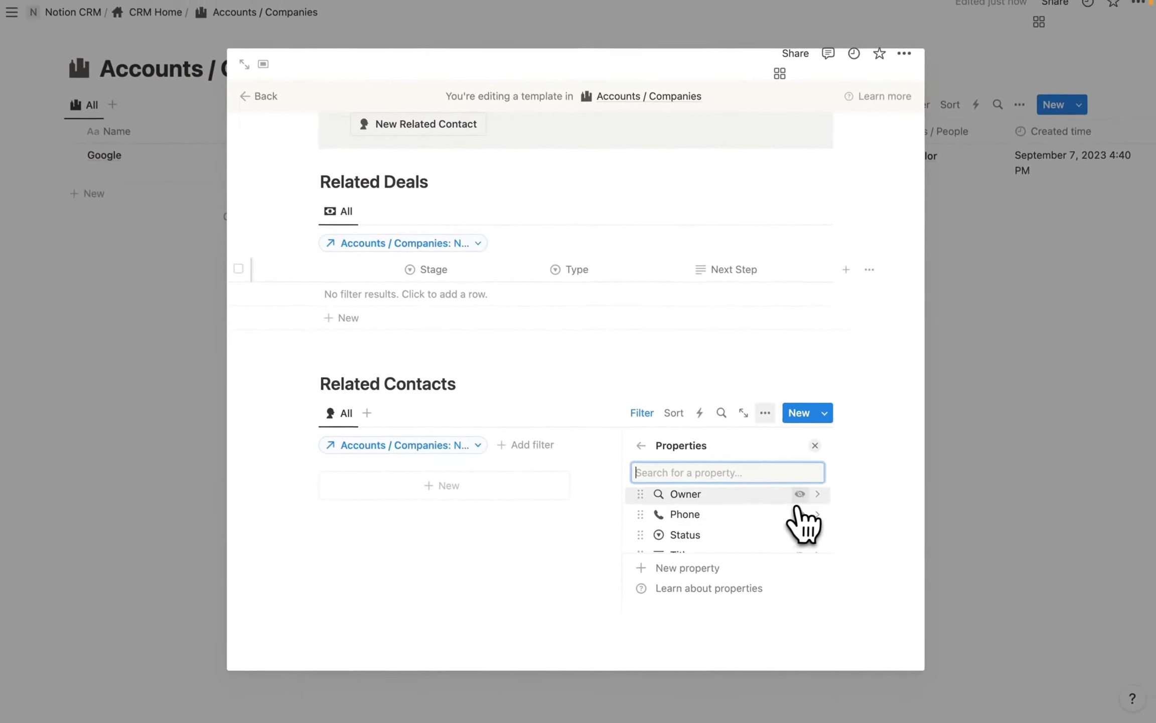
{"action": "scroll", "coordinate": [777, 499], "scroll_direction": "down", "scroll_amount": 1}
{"action": "left_click", "coordinate": [792, 485]}
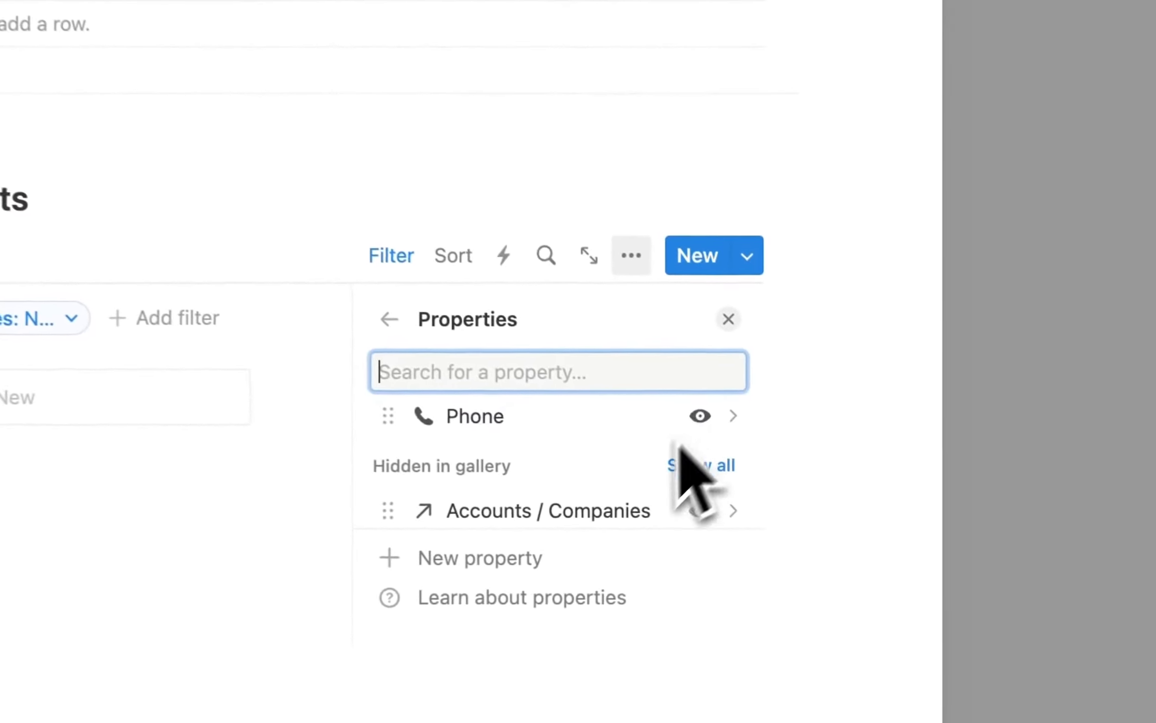
{"action": "scroll", "coordinate": [653, 467], "scroll_direction": "down", "scroll_amount": 3}
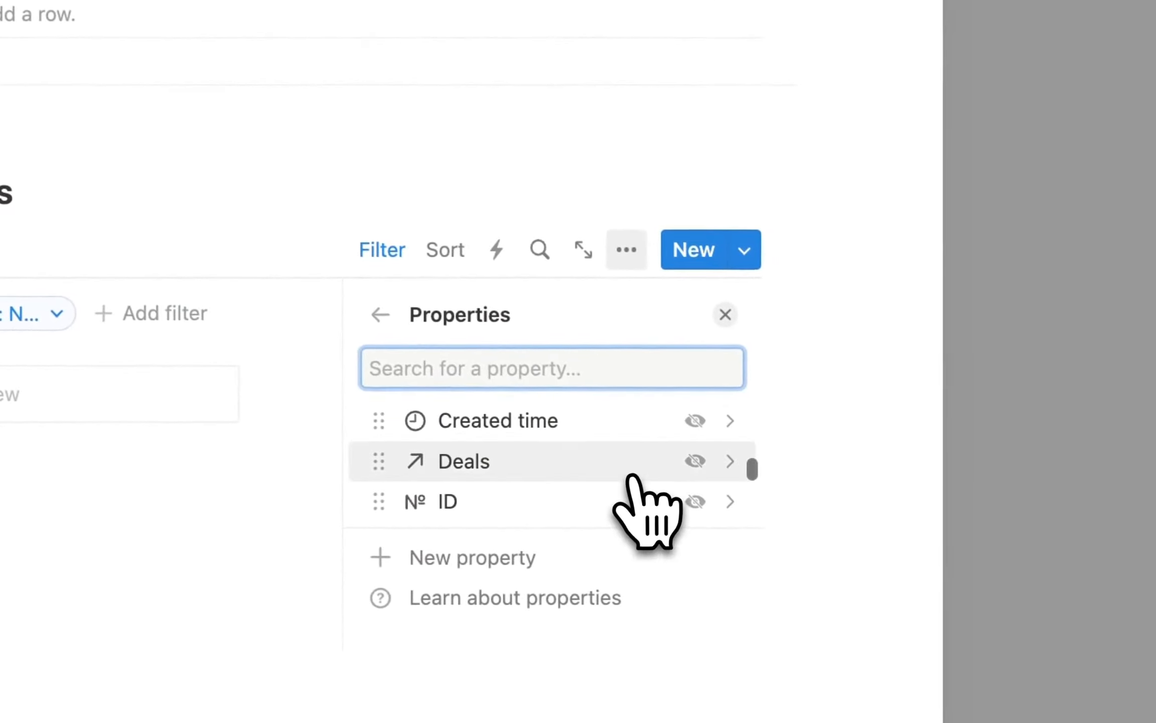
{"action": "scroll", "coordinate": [627, 480], "scroll_direction": "down", "scroll_amount": 6}
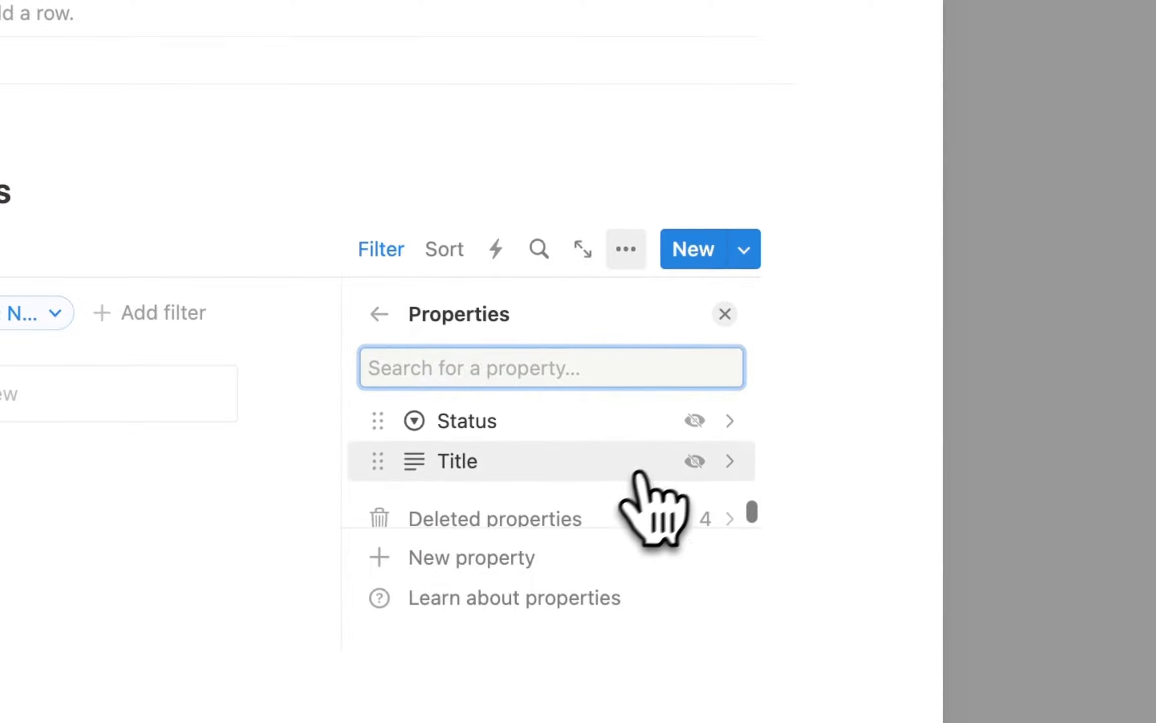
{"action": "left_click", "coordinate": [696, 422]}
{"action": "scroll", "coordinate": [614, 502], "scroll_direction": "down", "scroll_amount": 8}
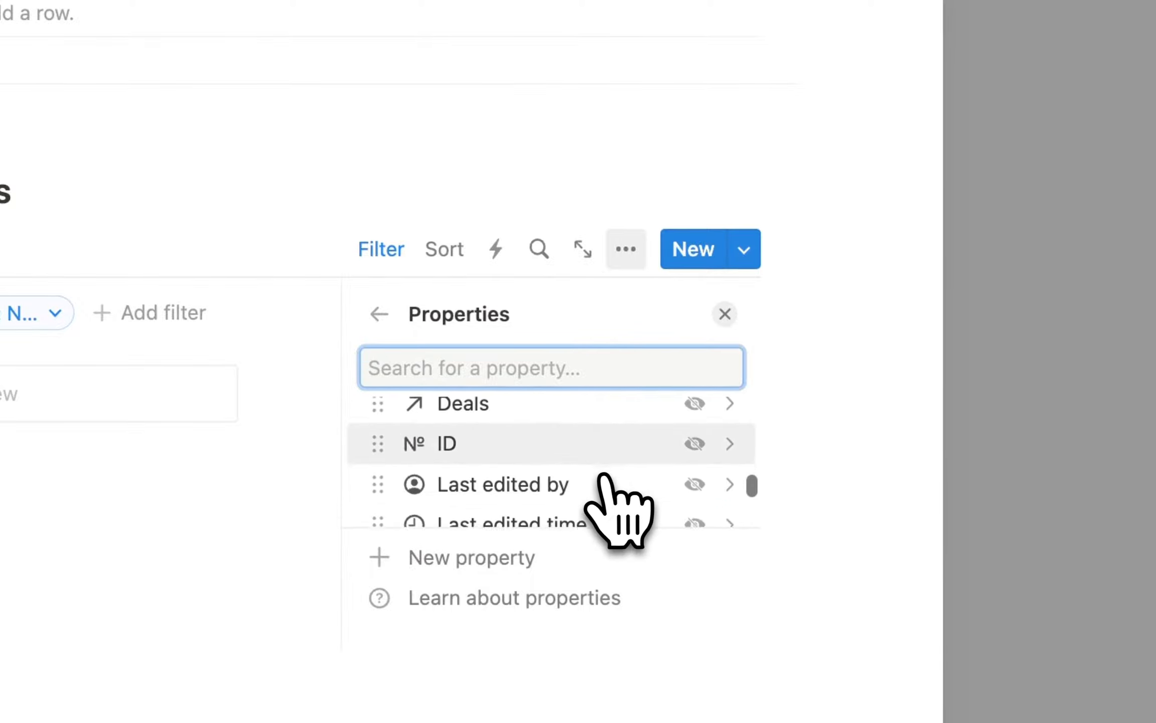
{"action": "left_click", "coordinate": [696, 457]}
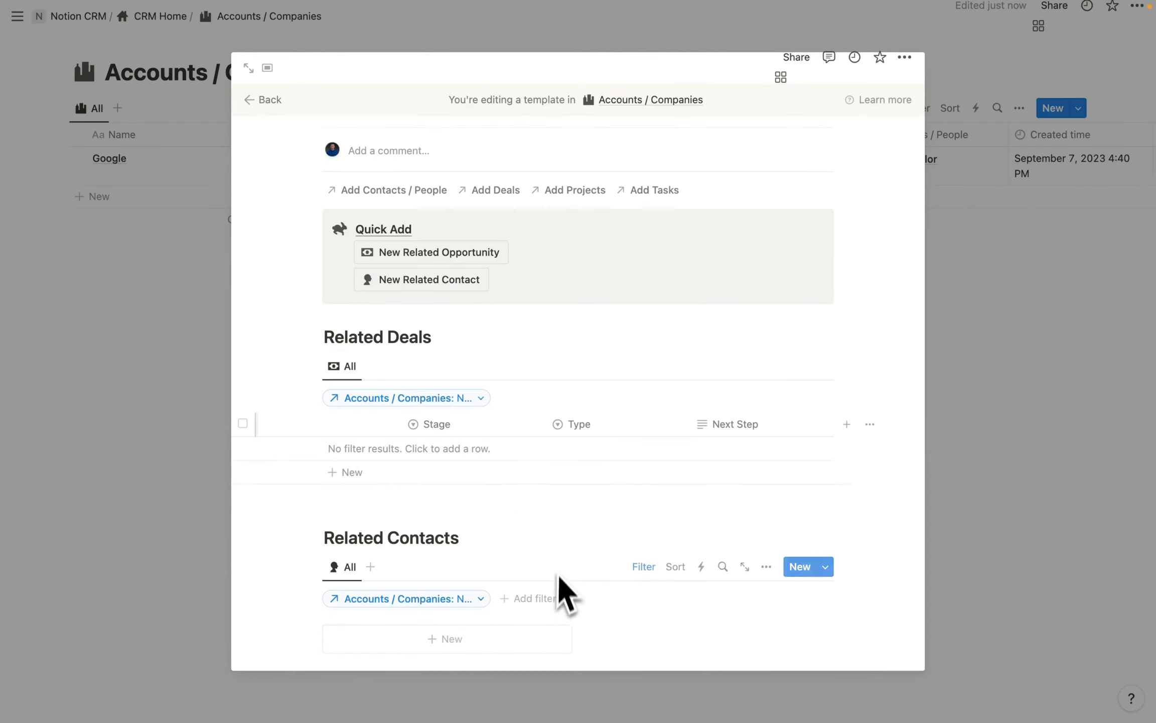
Review the finished New Account template and close it, back to the Accounts / Companies table.
{"action": "scroll", "coordinate": [486, 557], "scroll_direction": "up", "scroll_amount": 2}
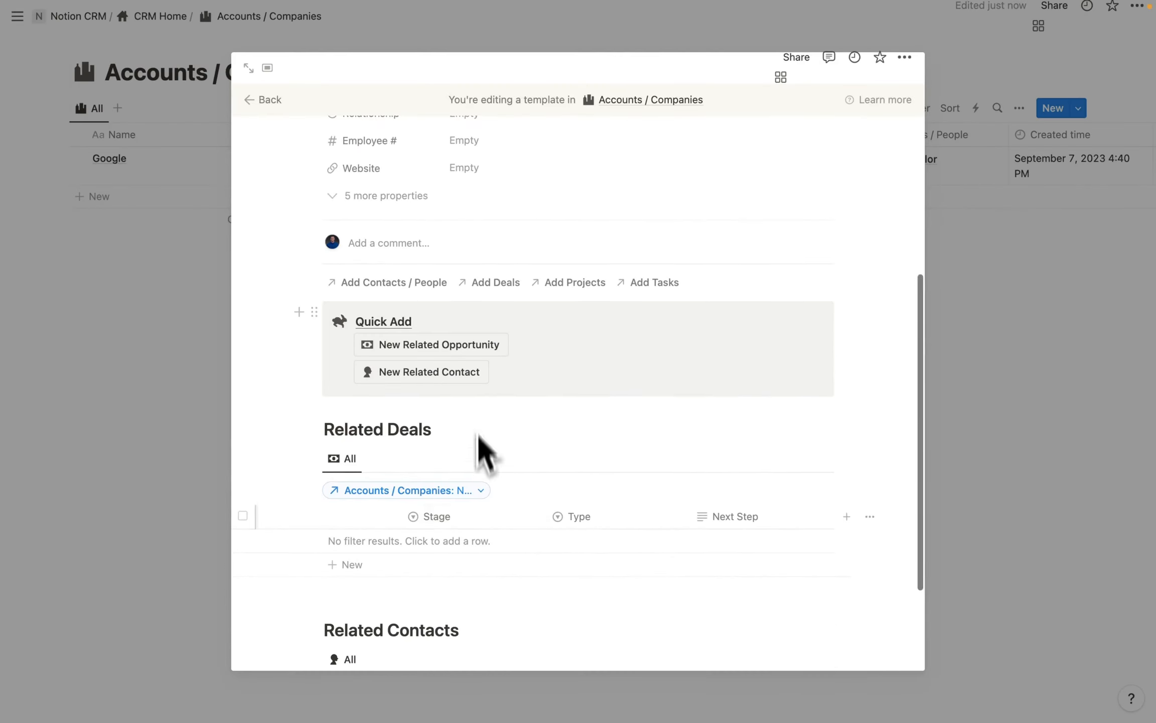
{"action": "scroll", "coordinate": [480, 352], "scroll_direction": "down", "scroll_amount": 3}
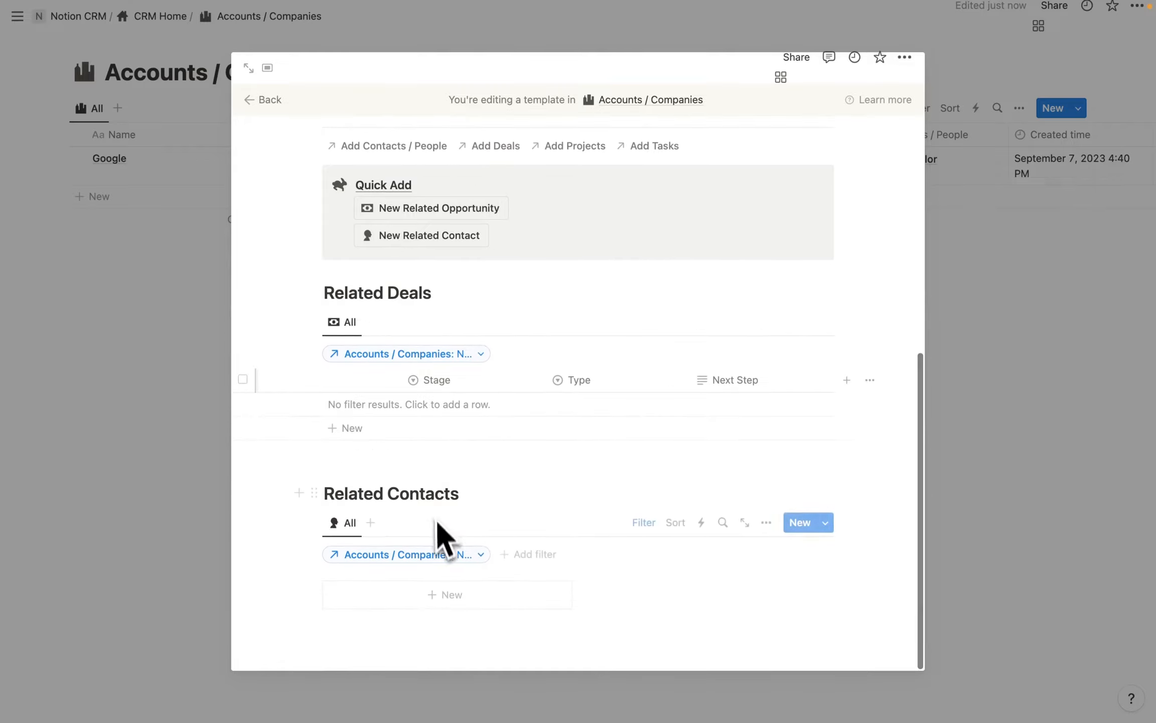
{"action": "scroll", "coordinate": [471, 557], "scroll_direction": "up", "scroll_amount": 9}
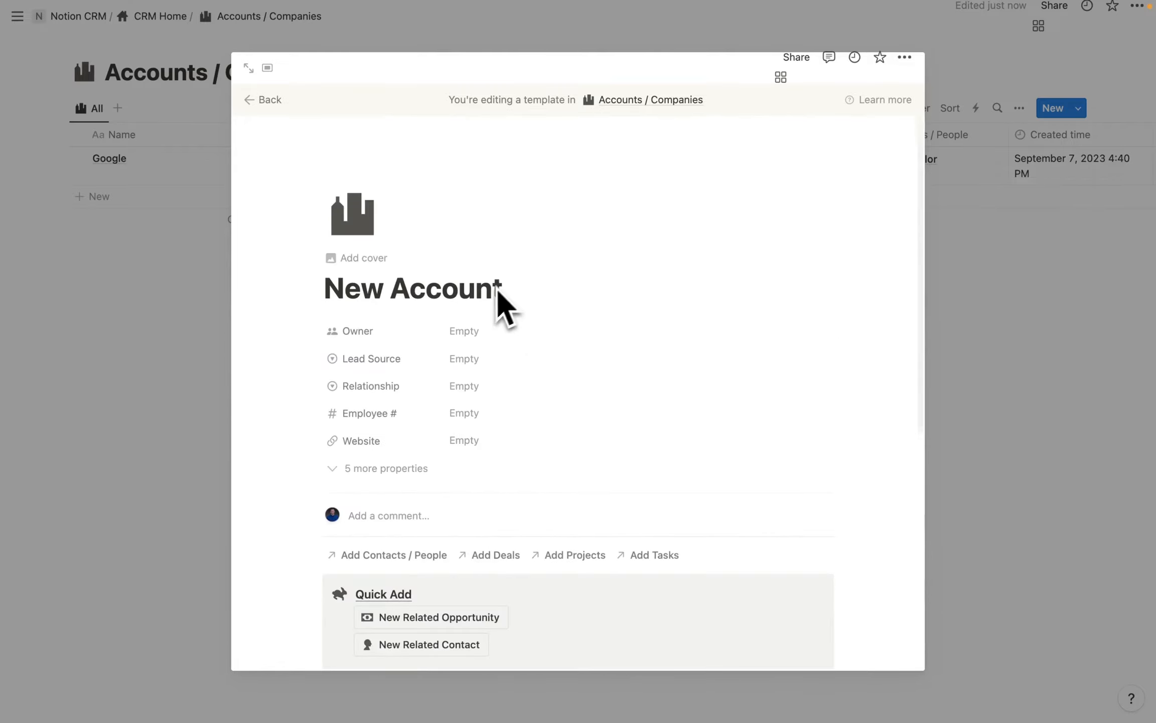
{"action": "scroll", "coordinate": [519, 301], "scroll_direction": "down", "scroll_amount": 8}
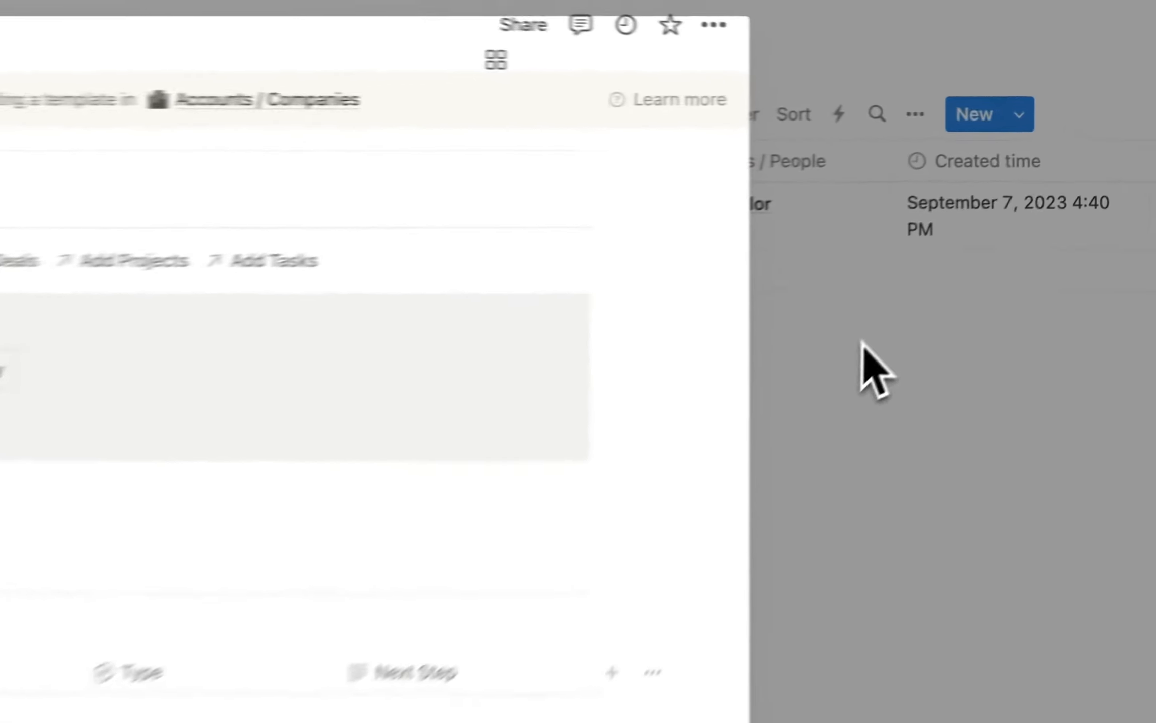
{"action": "left_click", "coordinate": [992, 248]}
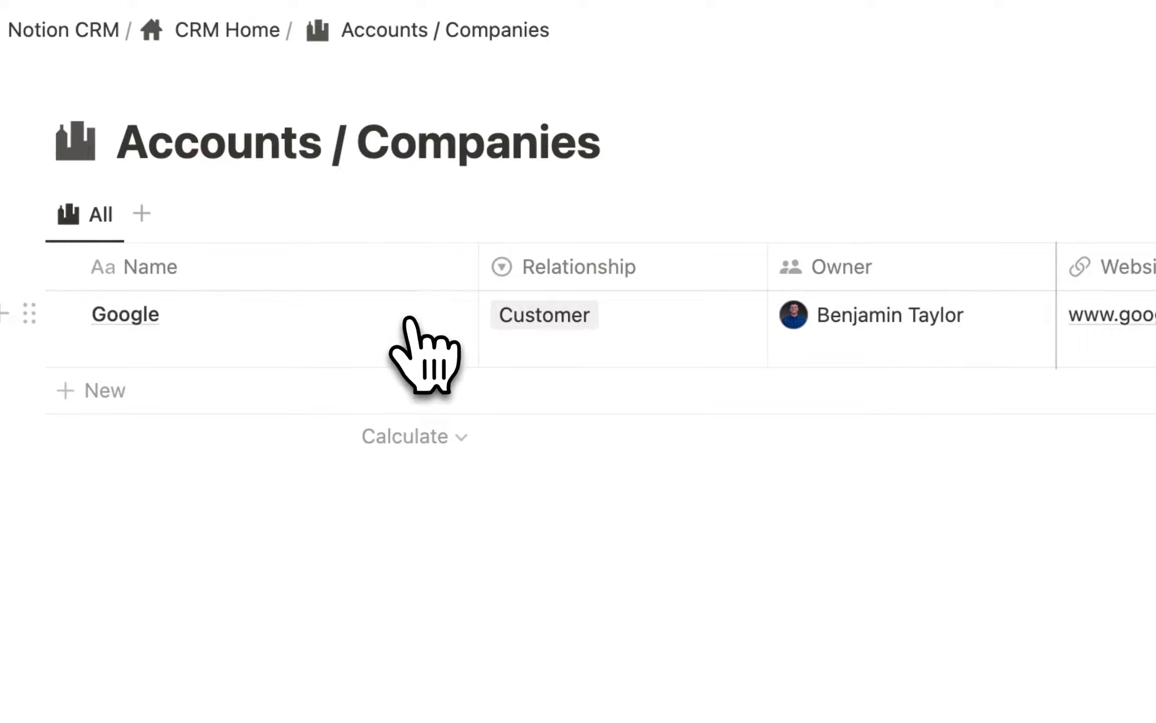
Apply the New Account template to the Google account page.
{"action": "left_click", "coordinate": [411, 321]}
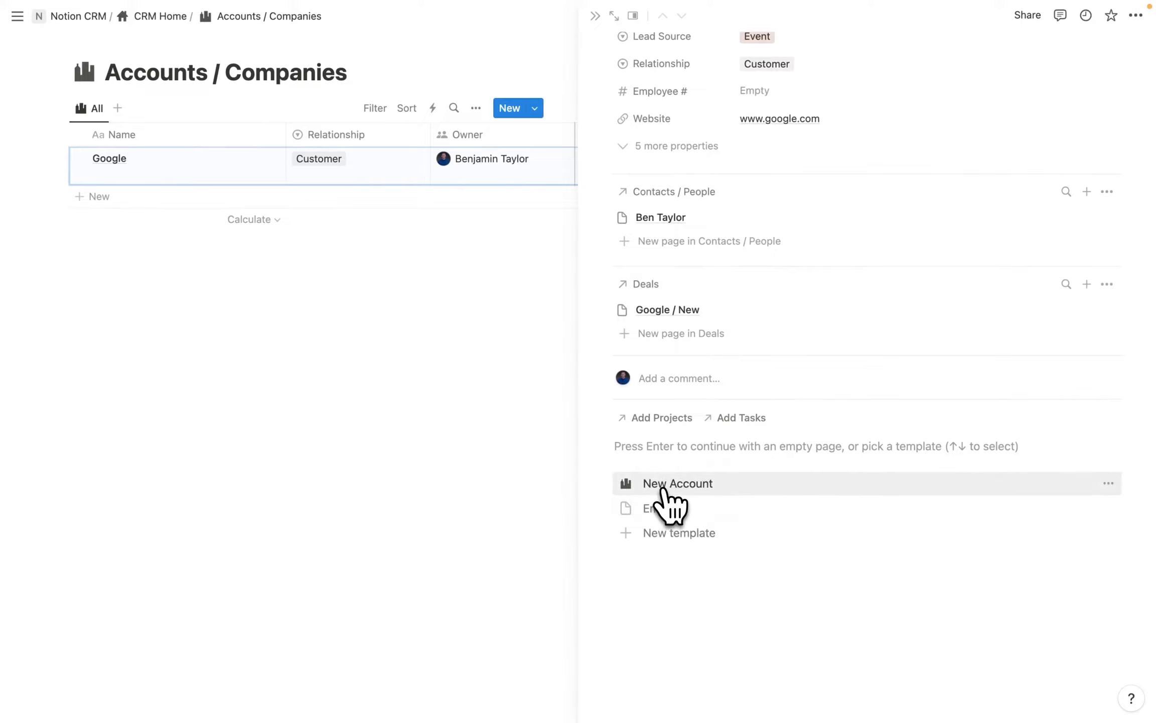
{"action": "left_click", "coordinate": [662, 485]}
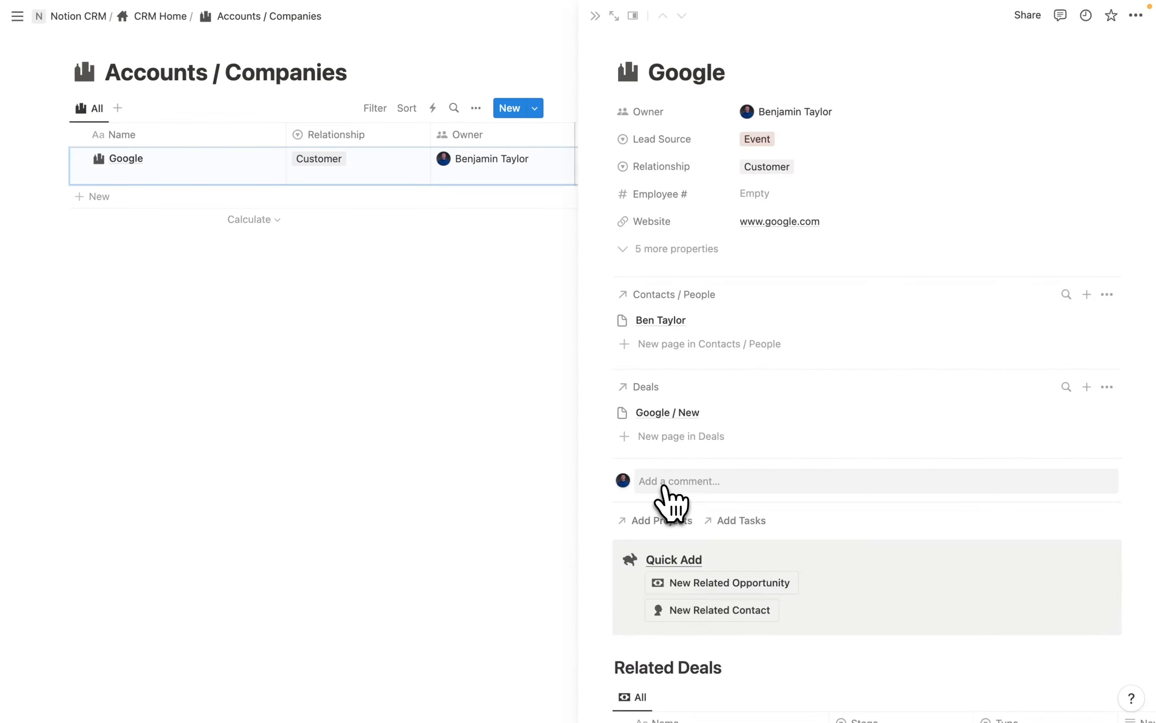
{"action": "scroll", "coordinate": [668, 497], "scroll_direction": "down", "scroll_amount": 5}
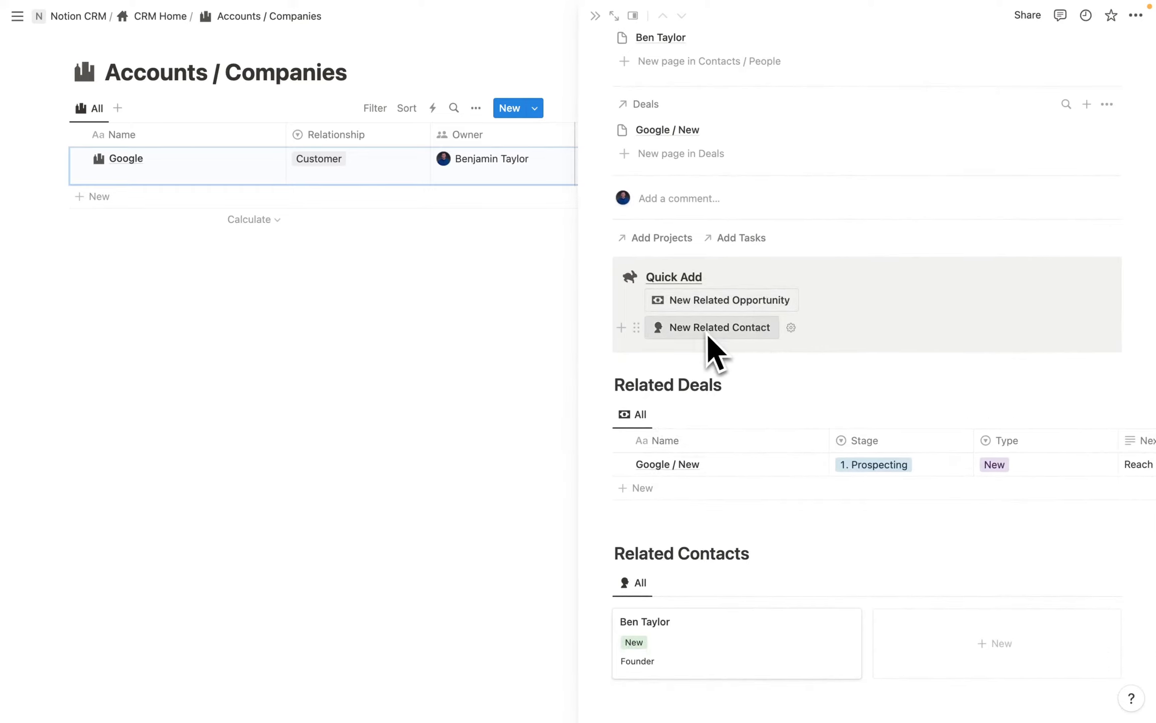
{"action": "scroll", "coordinate": [762, 434], "scroll_direction": "down", "scroll_amount": 1}
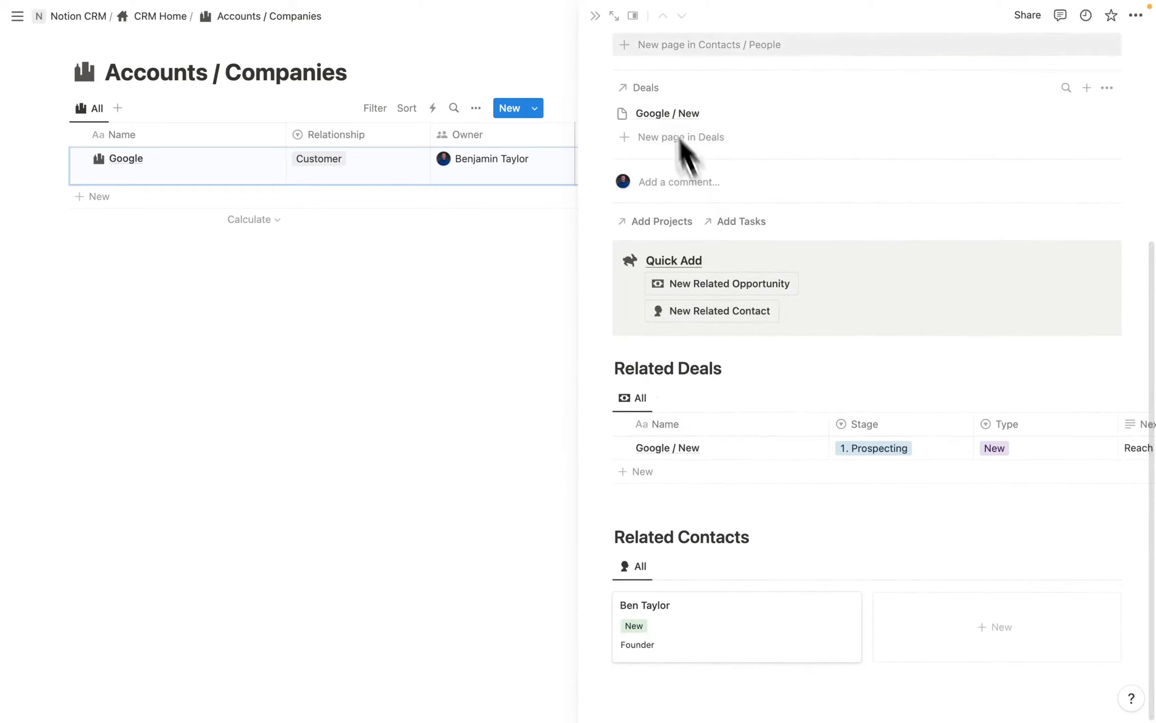
Set the table view's default to open pages in Center peek.
{"action": "left_click", "coordinate": [632, 16]}
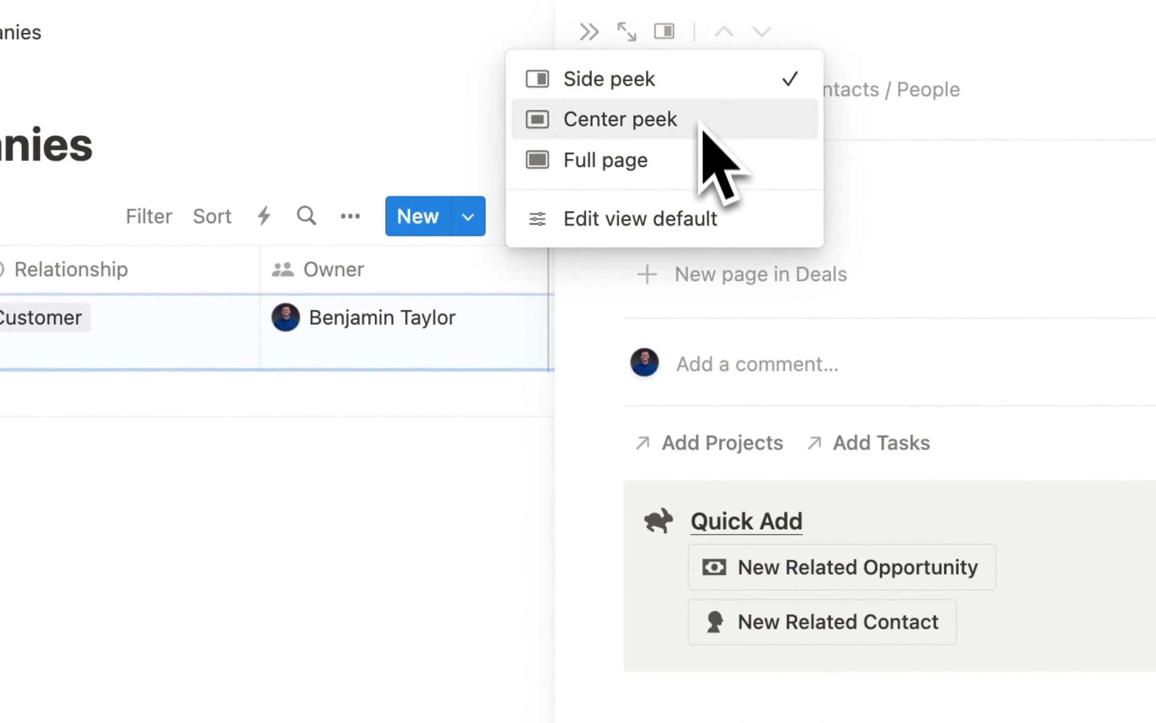
{"action": "left_click", "coordinate": [635, 226]}
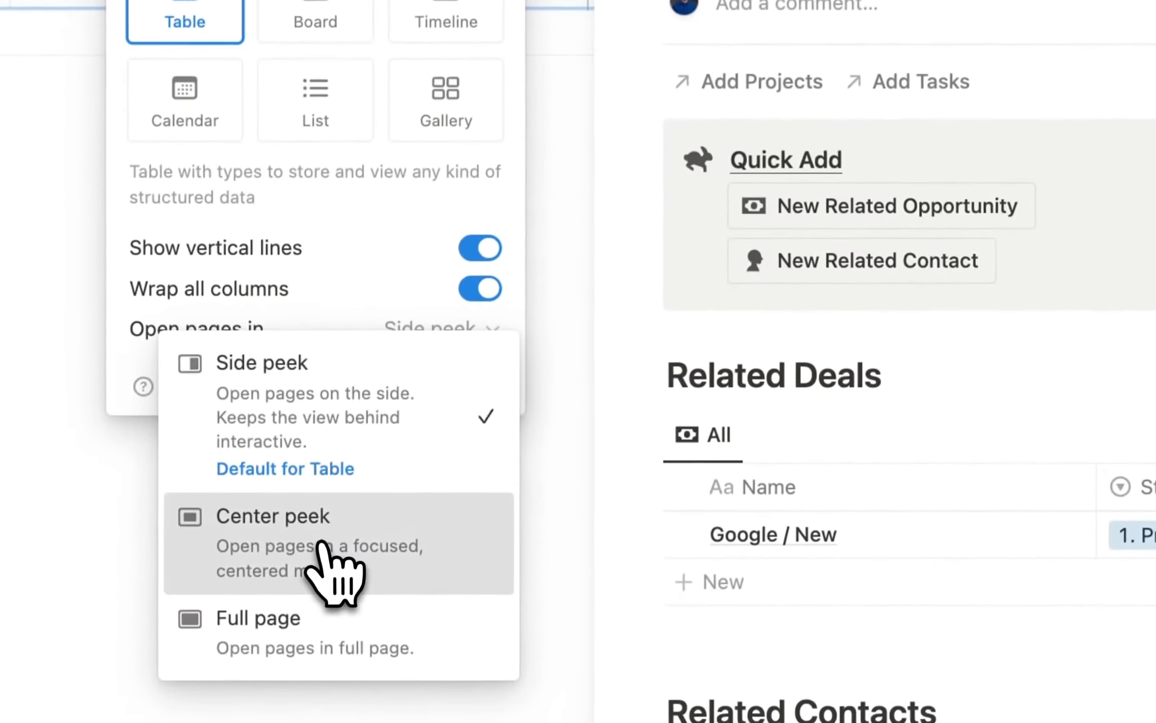
{"action": "left_click", "coordinate": [342, 552]}
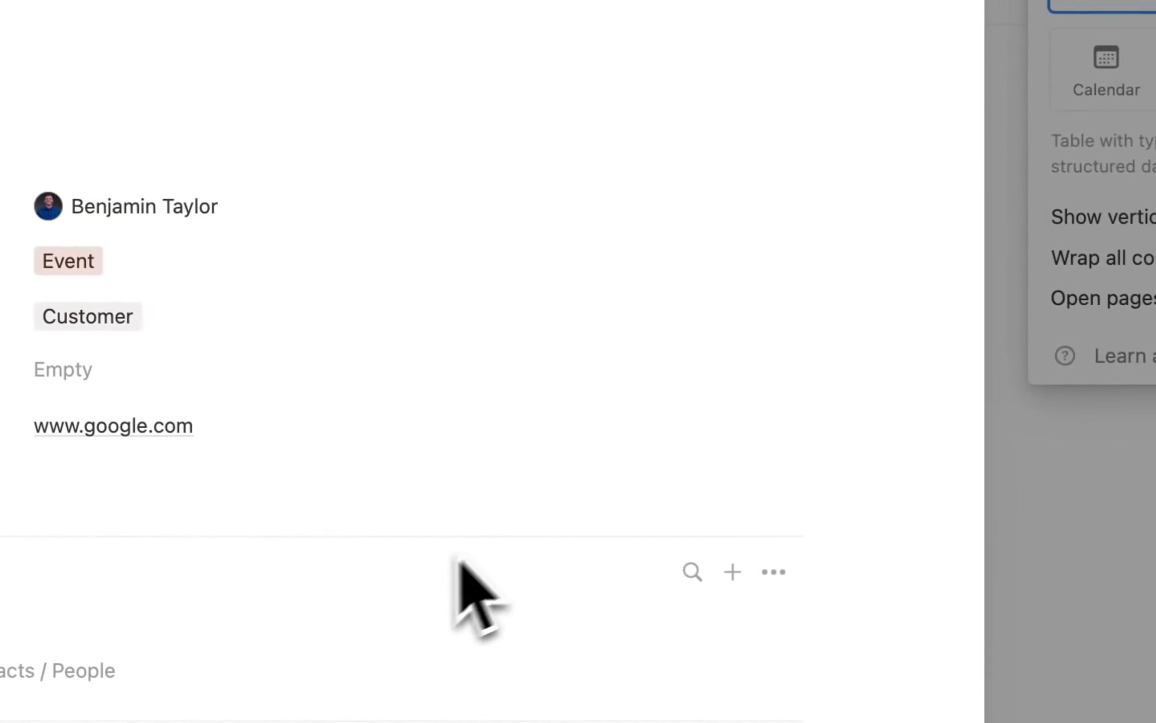
Add a second Google contact via New Related Contact, enter the contact's name, then close the peek.
{"action": "scroll", "coordinate": [466, 577], "scroll_direction": "down", "scroll_amount": 15}
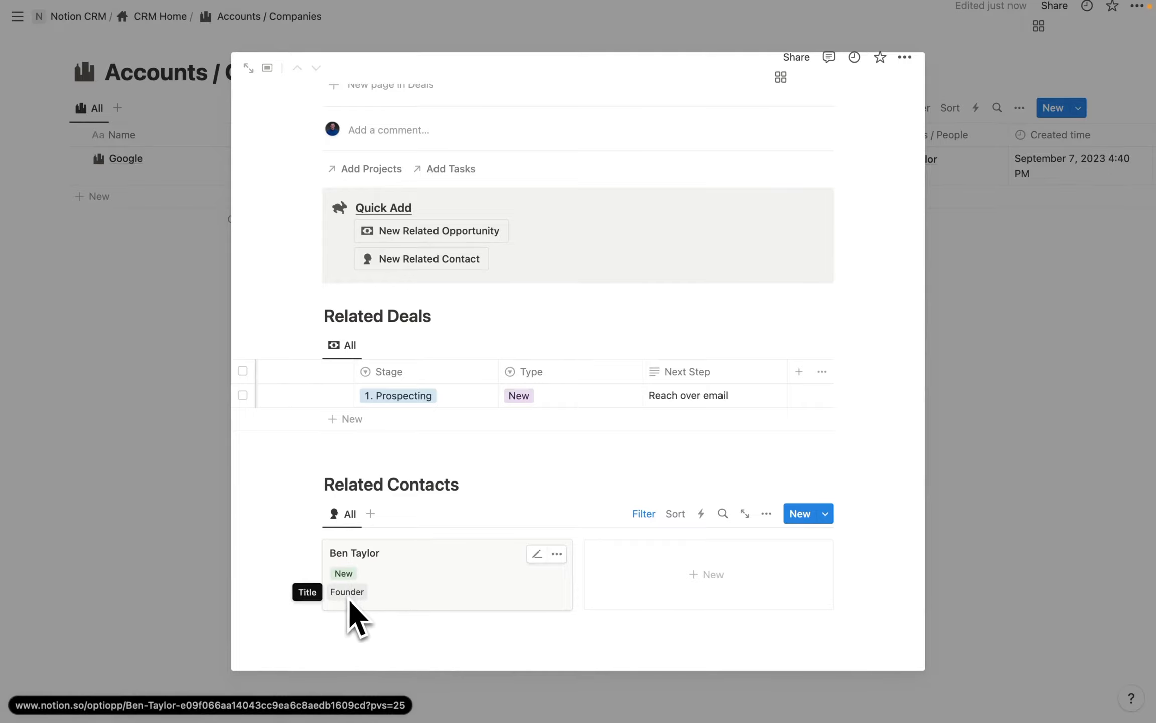
{"action": "scroll", "coordinate": [479, 386], "scroll_direction": "up", "scroll_amount": 10}
{"action": "scroll", "coordinate": [482, 386], "scroll_direction": "down", "scroll_amount": 5}
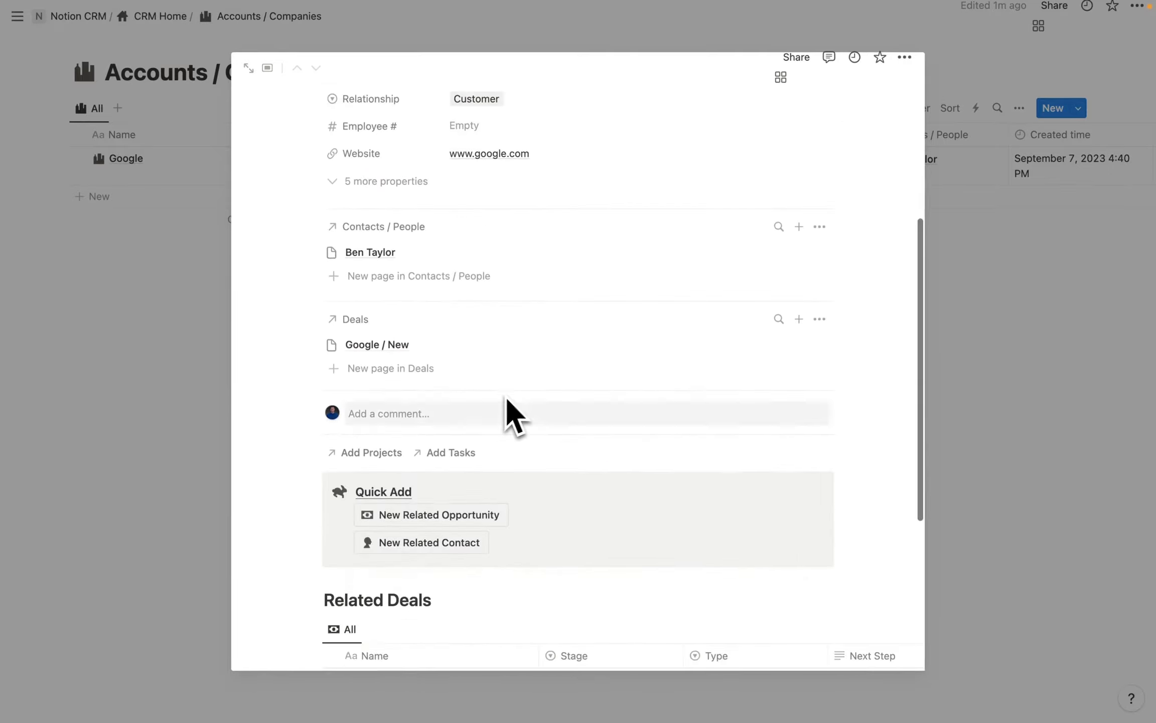
{"action": "scroll", "coordinate": [466, 467], "scroll_direction": "up", "scroll_amount": 4}
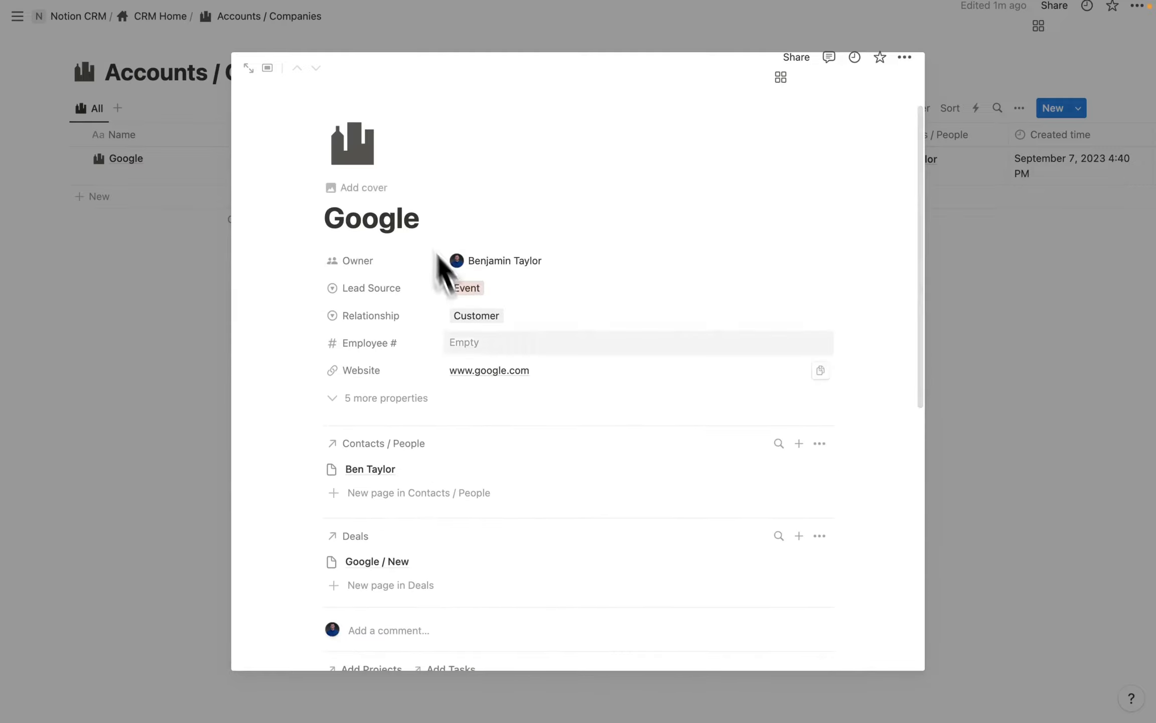
{"action": "scroll", "coordinate": [448, 327], "scroll_direction": "down", "scroll_amount": 5}
{"action": "scroll", "coordinate": [440, 476], "scroll_direction": "up", "scroll_amount": 2}
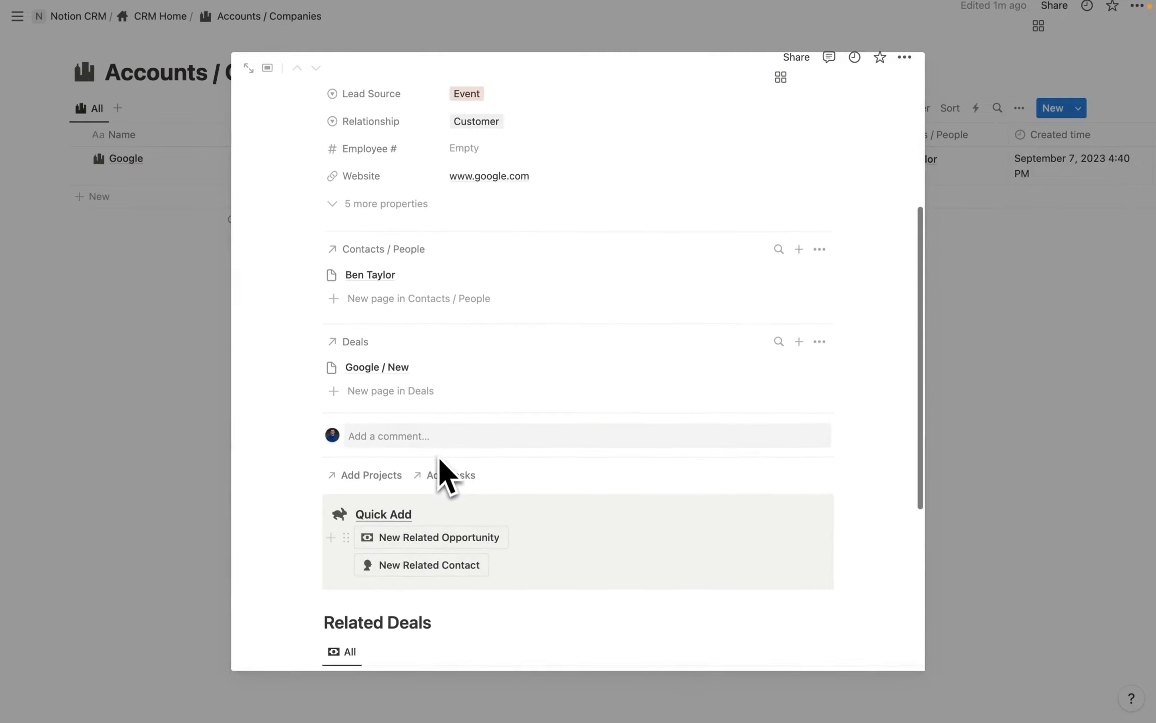
{"action": "scroll", "coordinate": [442, 467], "scroll_direction": "down", "scroll_amount": 5}
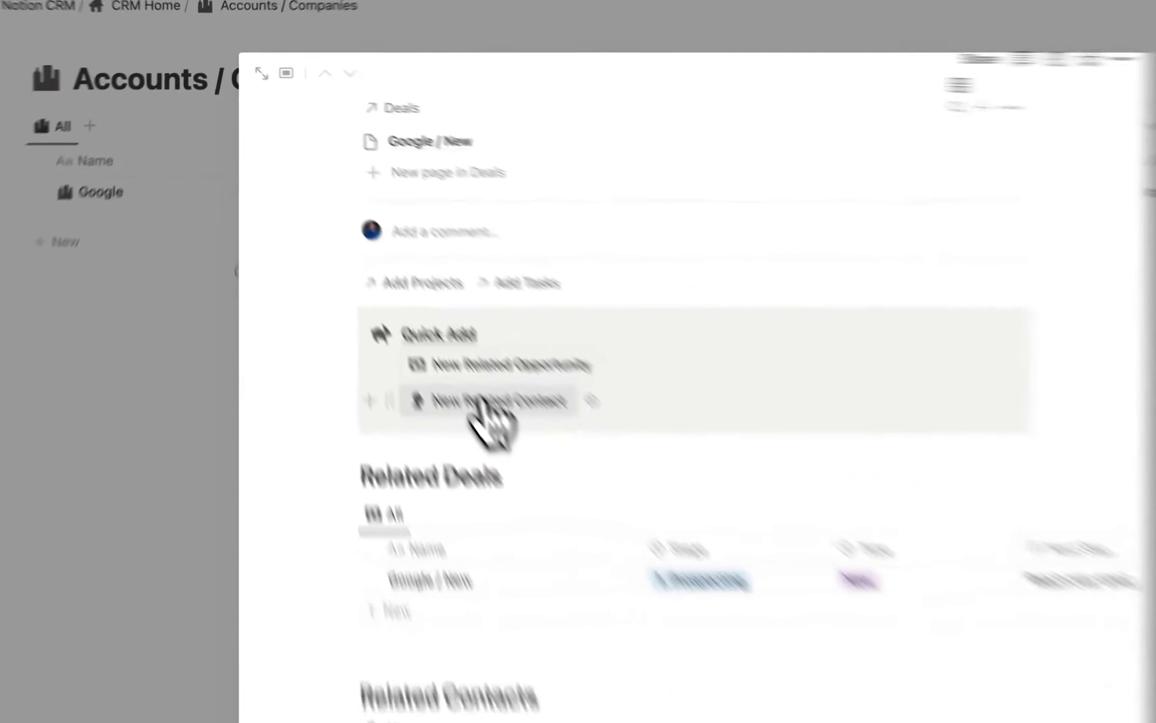
{"action": "left_click", "coordinate": [424, 317]}
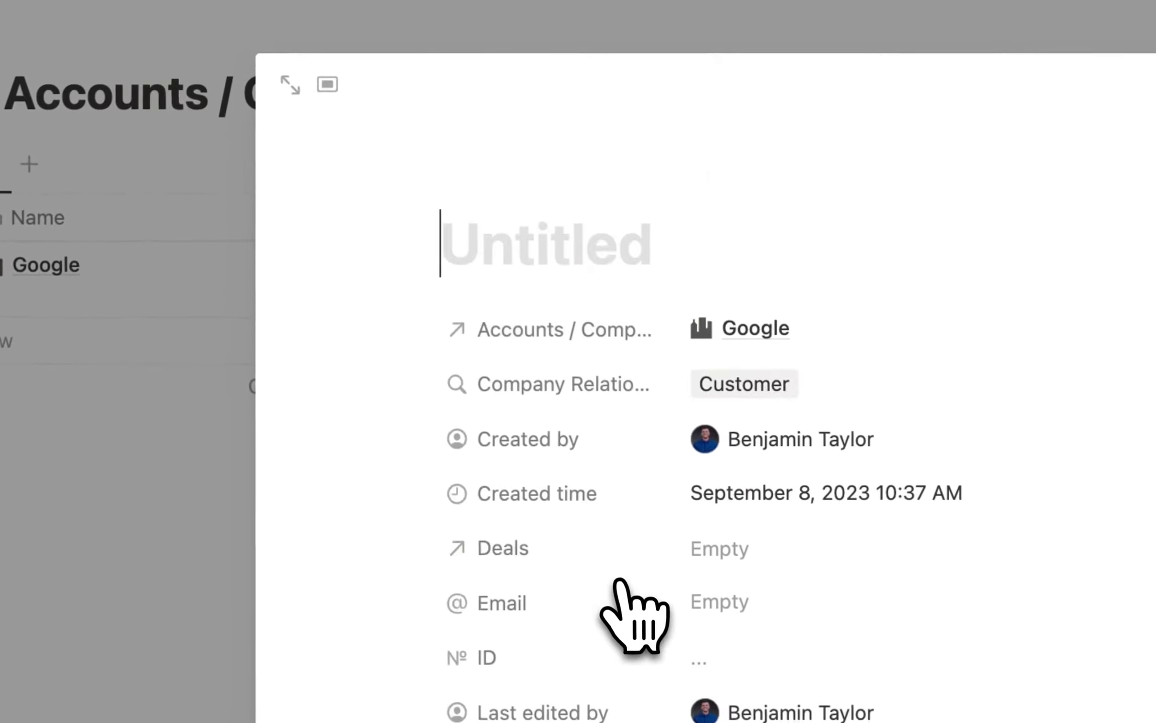
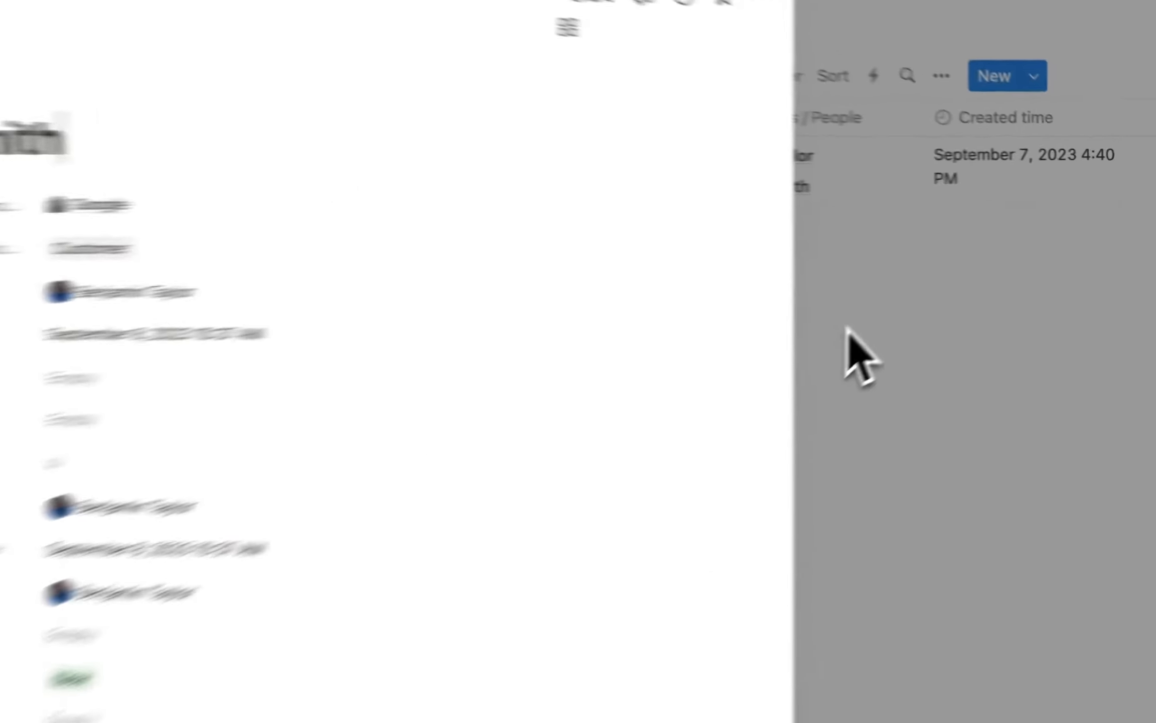
{"action": "left_click", "coordinate": [966, 274]}
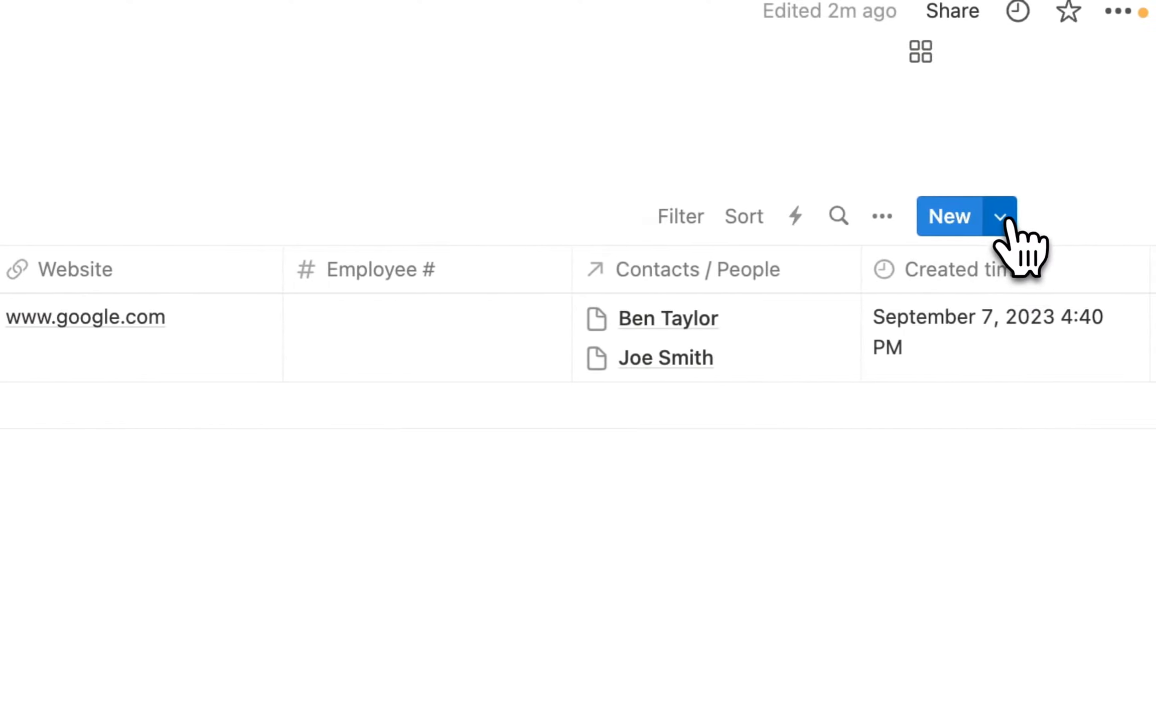
Set the New Account template as default for all Accounts / Companies views, replacing Empty.
{"action": "left_click", "coordinate": [1001, 217]}
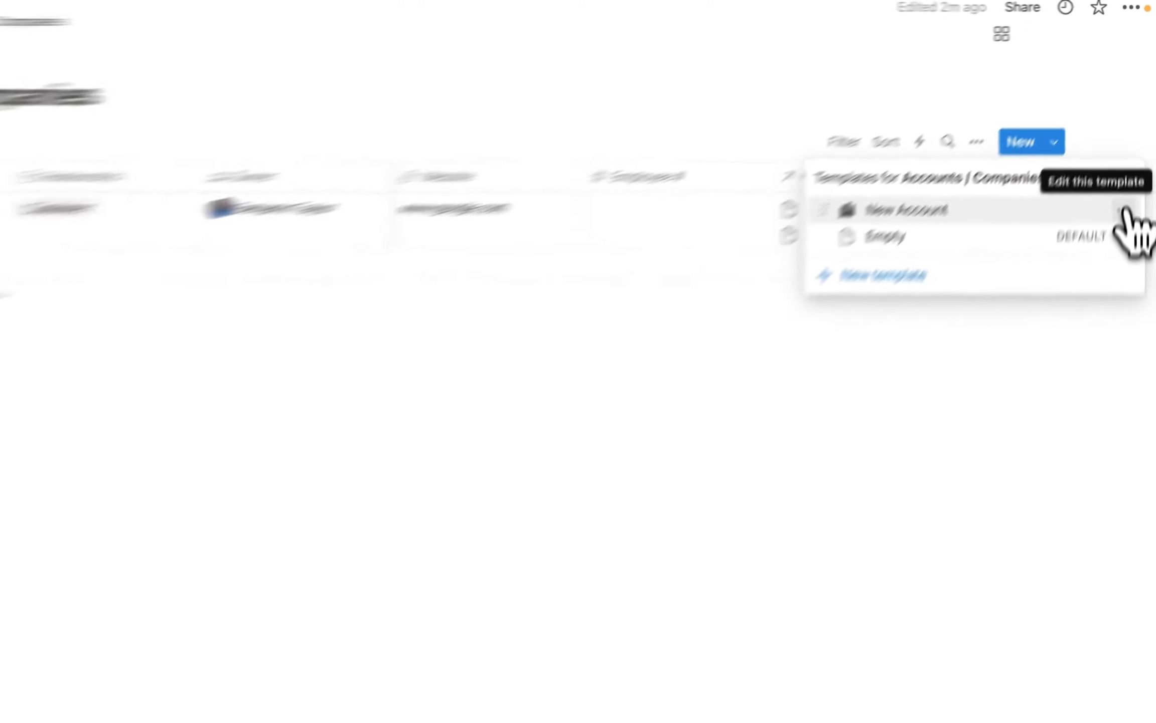
{"action": "left_click", "coordinate": [1131, 161]}
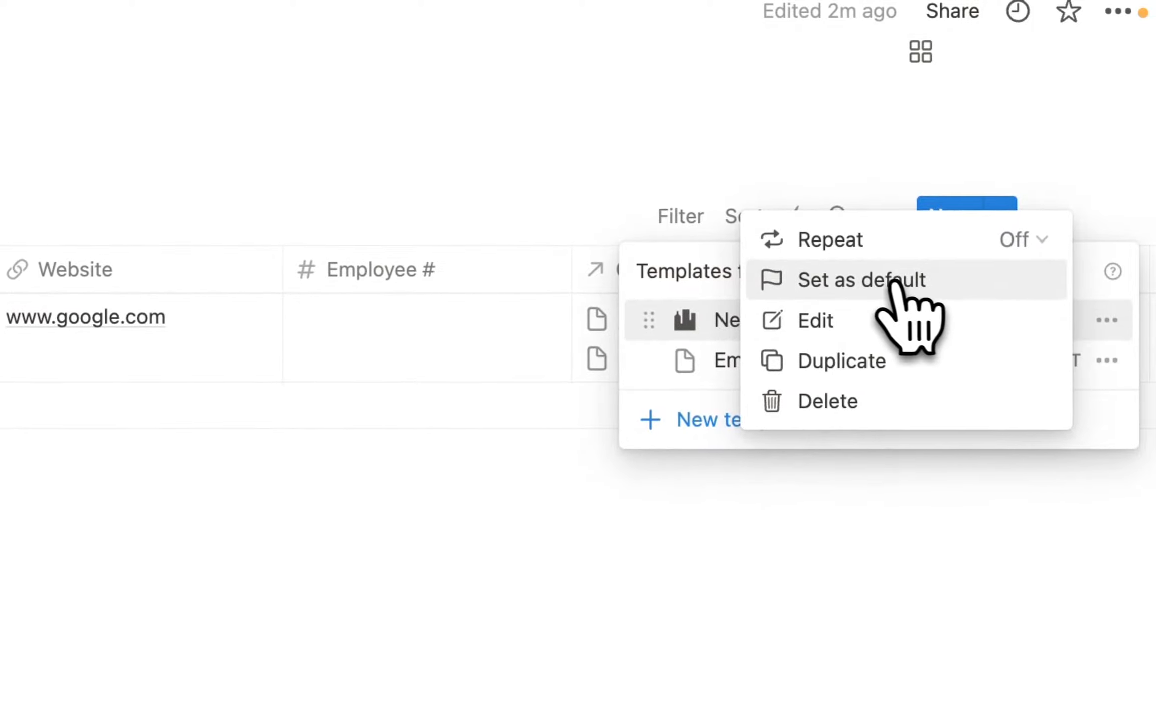
{"action": "left_click", "coordinate": [879, 282]}
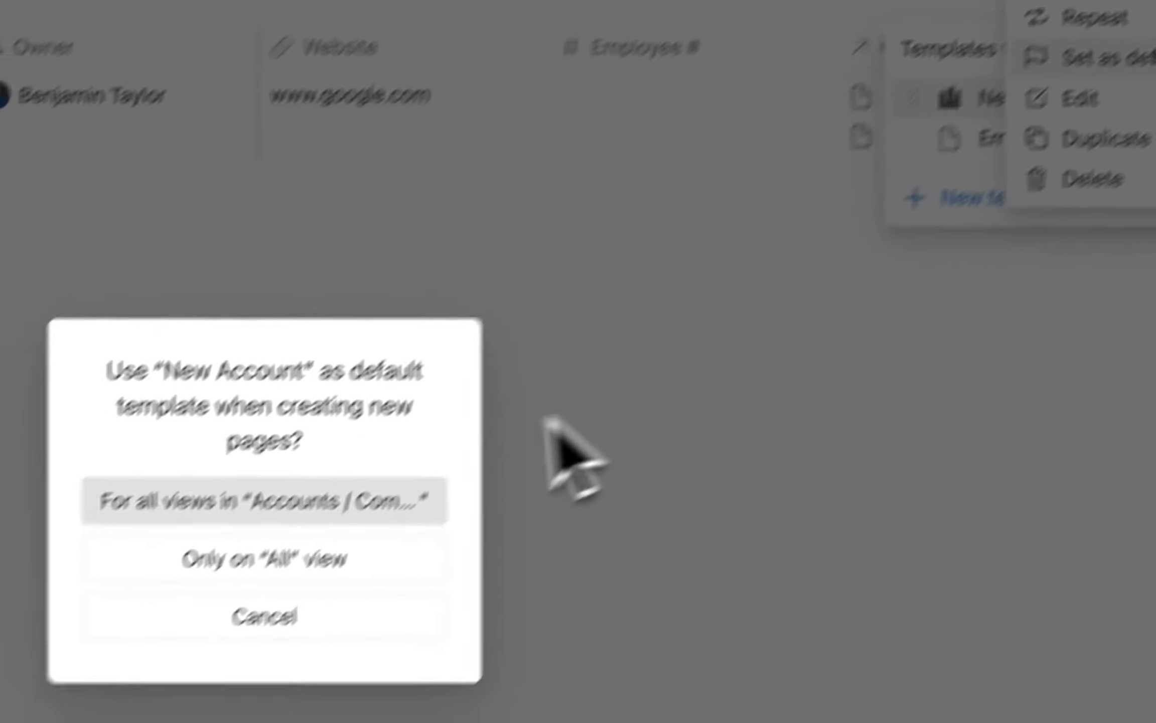
{"action": "left_click", "coordinate": [370, 448]}
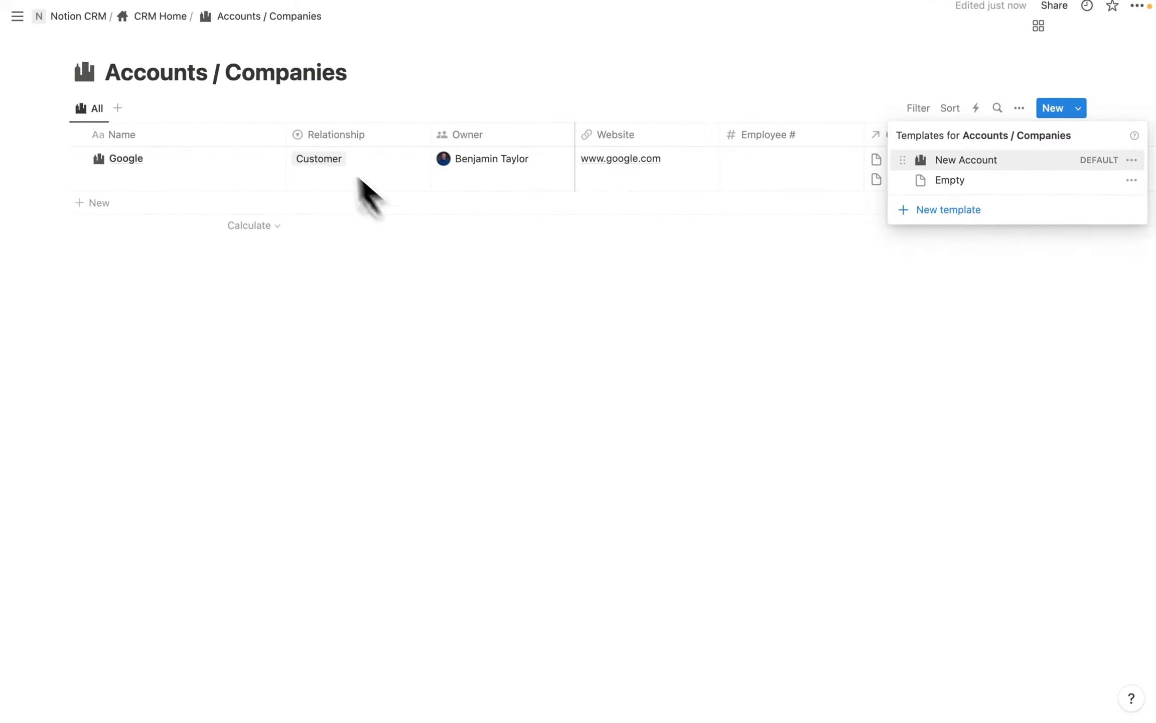
{"action": "left_click", "coordinate": [360, 176]}
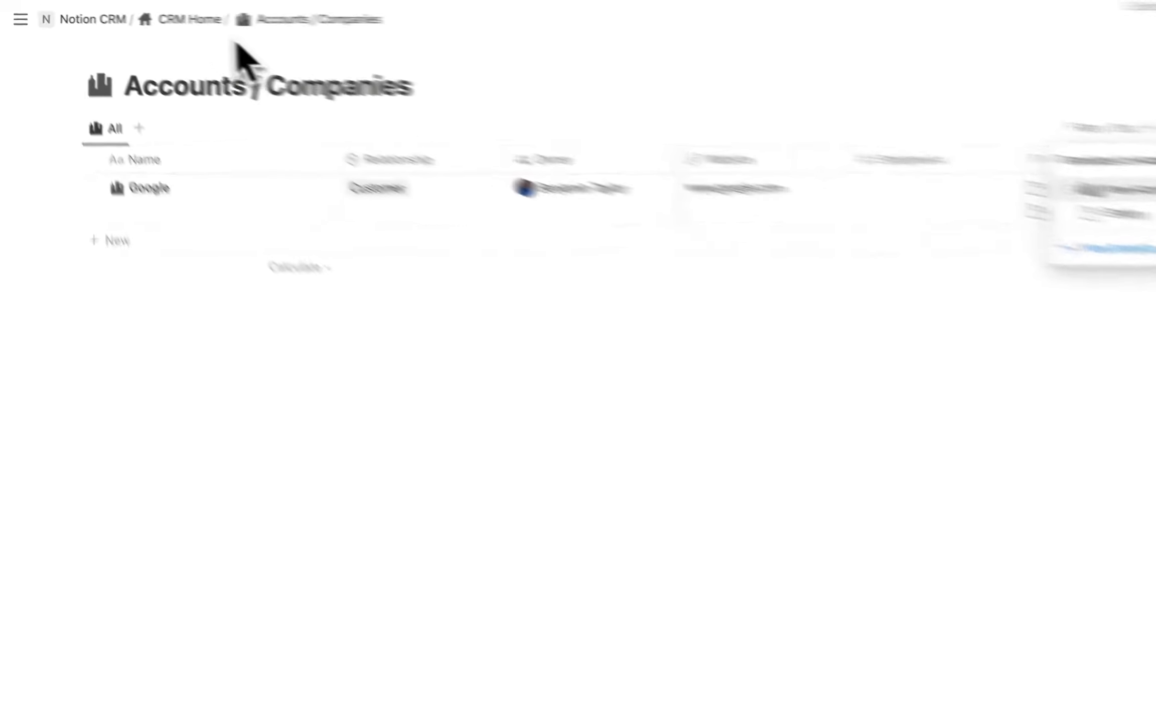
From CRM Home, add a Contacts / People template titled 'New Contact'.
{"action": "left_click", "coordinate": [152, 17]}
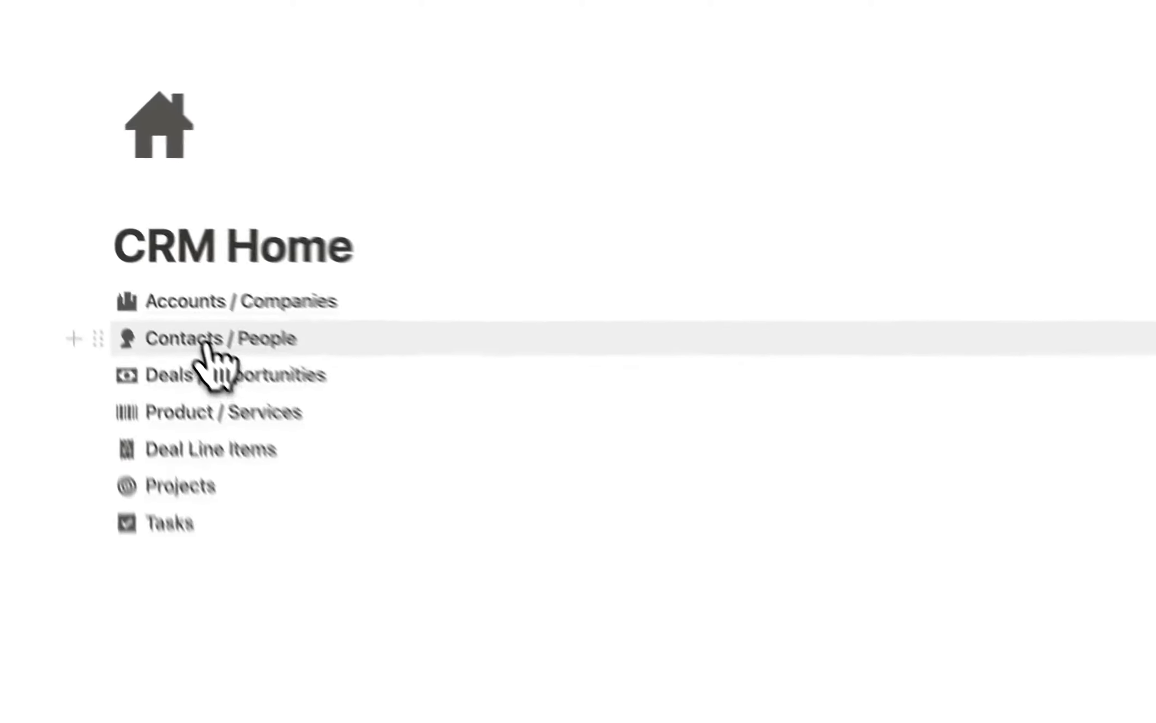
{"action": "left_click", "coordinate": [134, 266]}
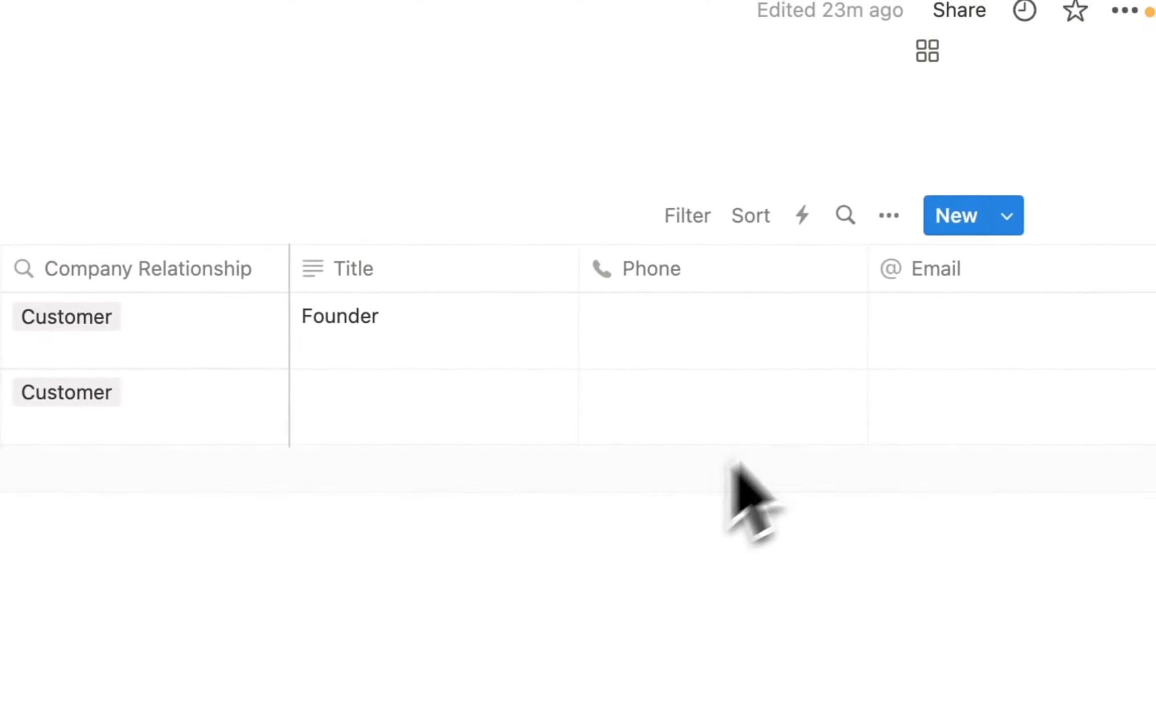
{"action": "left_click", "coordinate": [1069, 211]}
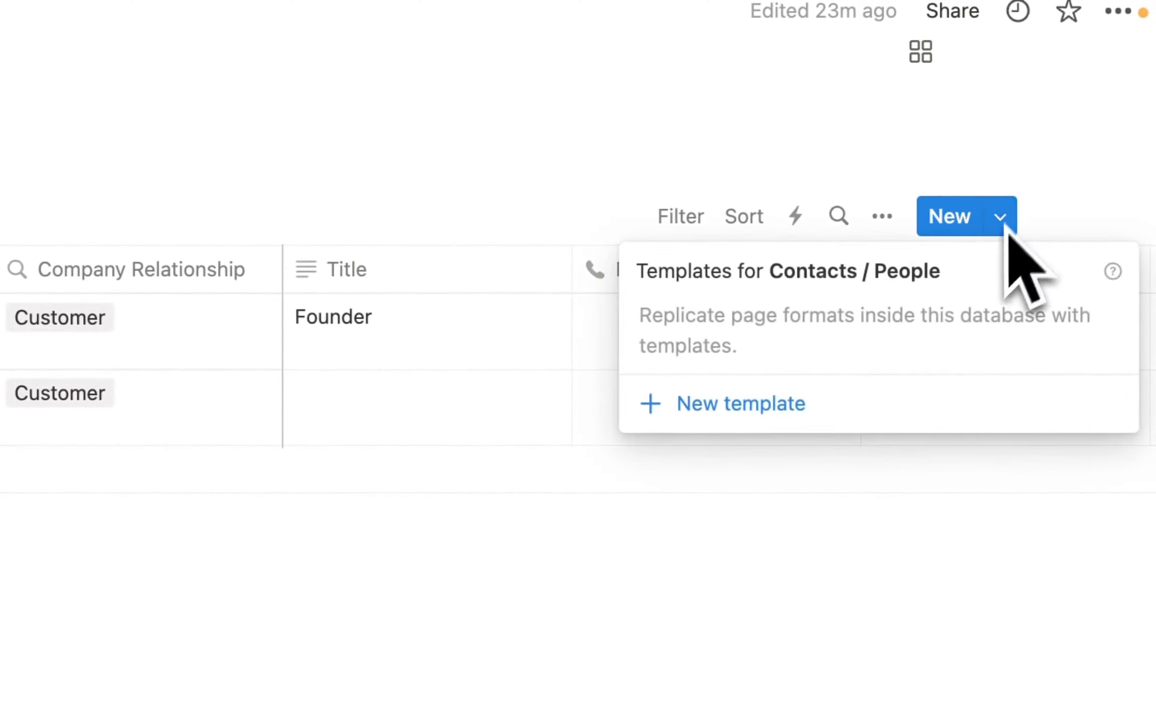
{"action": "left_click", "coordinate": [745, 406]}
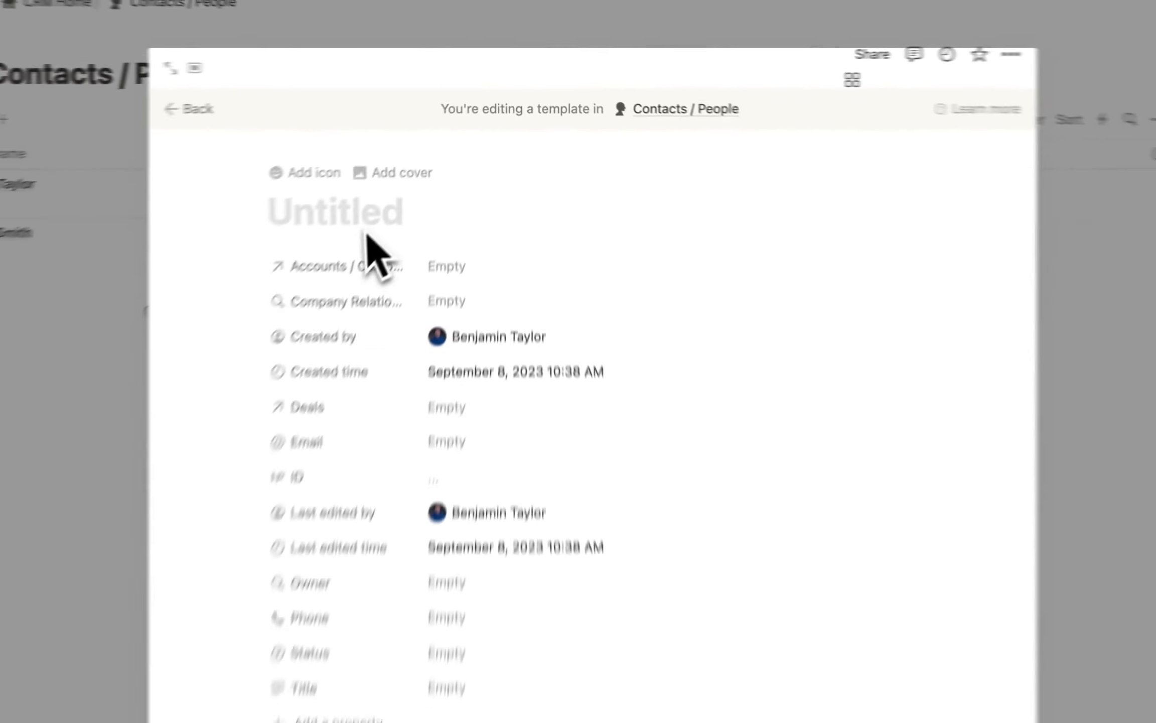
{"action": "type", "text": "New Contact"}
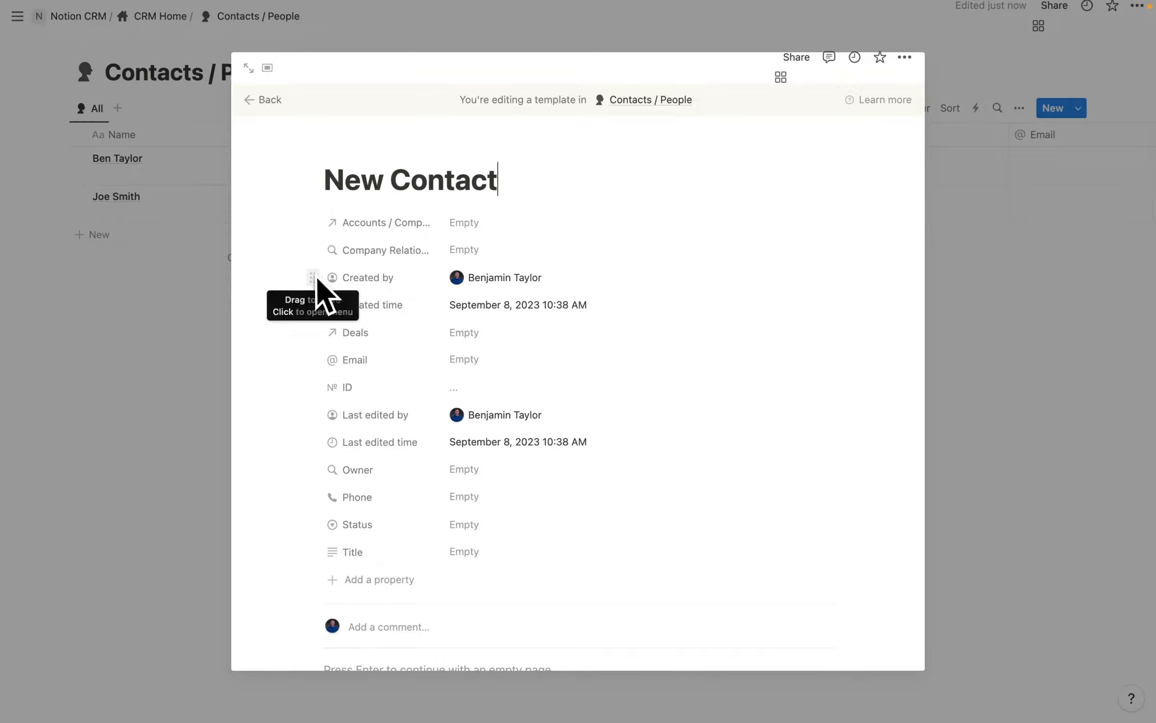
{"action": "scroll", "coordinate": [326, 273], "scroll_direction": "down", "scroll_amount": 1}
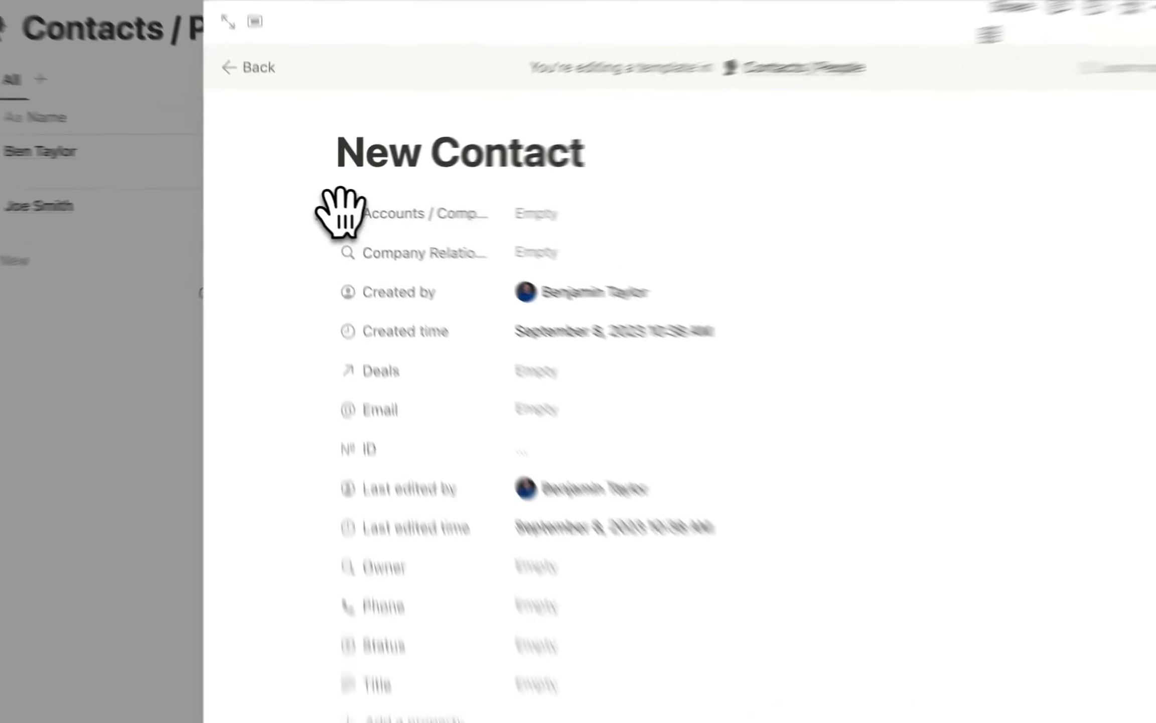
Show the Accounts / Companies relation as a page section in the New Contact template.
{"action": "left_click", "coordinate": [337, 202]}
{"action": "mouse_move", "coordinate": [429, 305]}
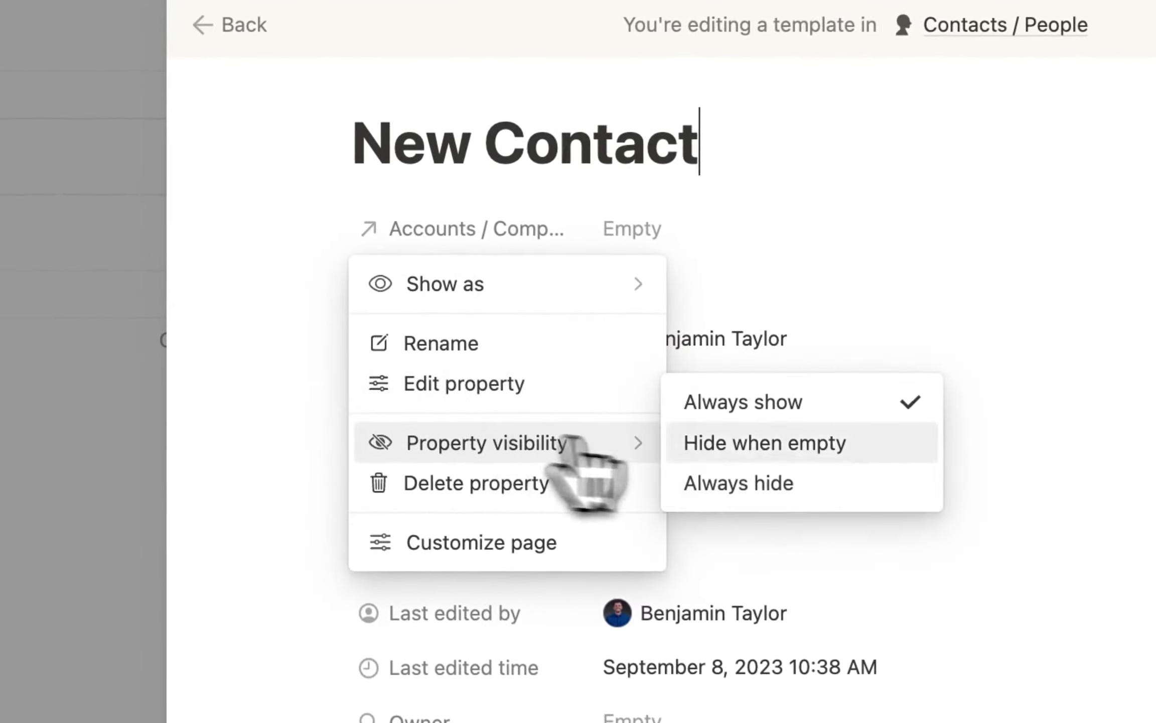
{"action": "mouse_move", "coordinate": [529, 290]}
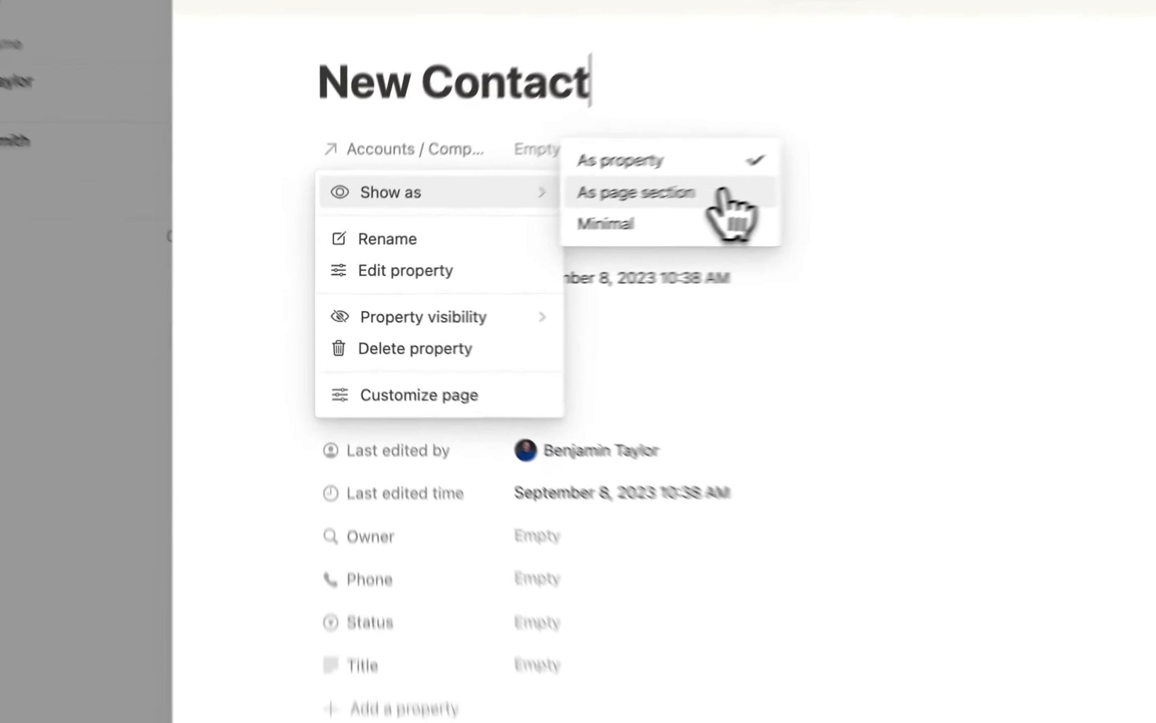
{"action": "left_click", "coordinate": [552, 230]}
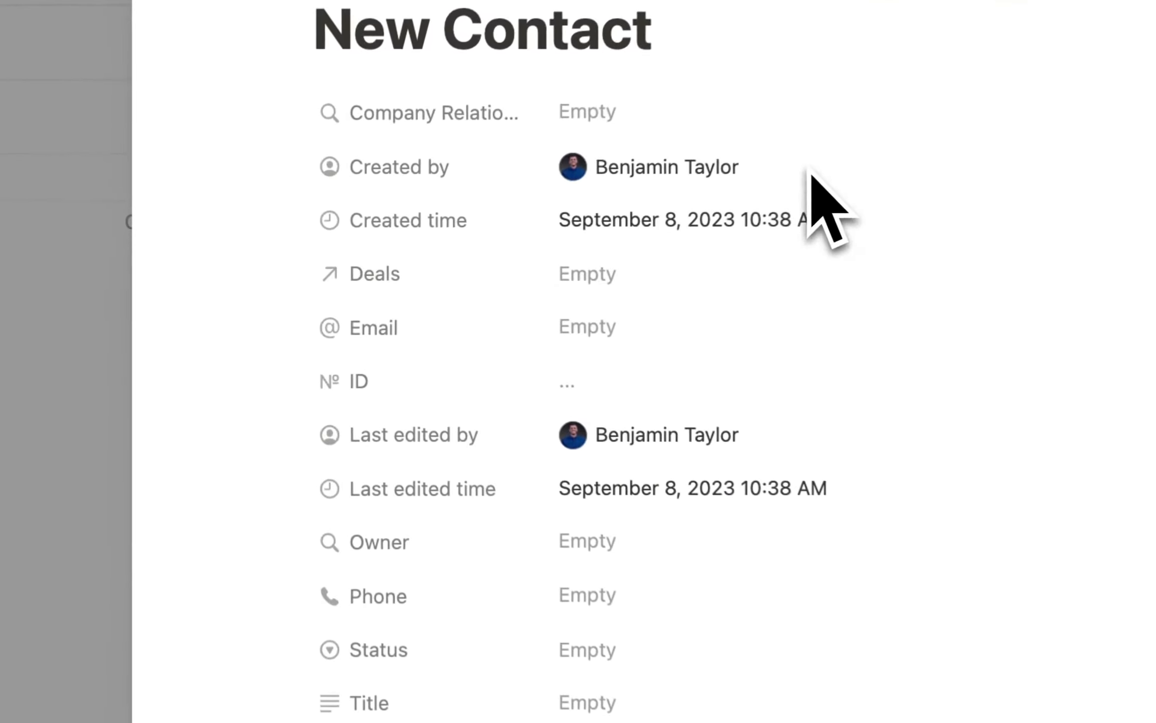
{"action": "scroll", "coordinate": [307, 582], "scroll_direction": "down", "scroll_amount": 2}
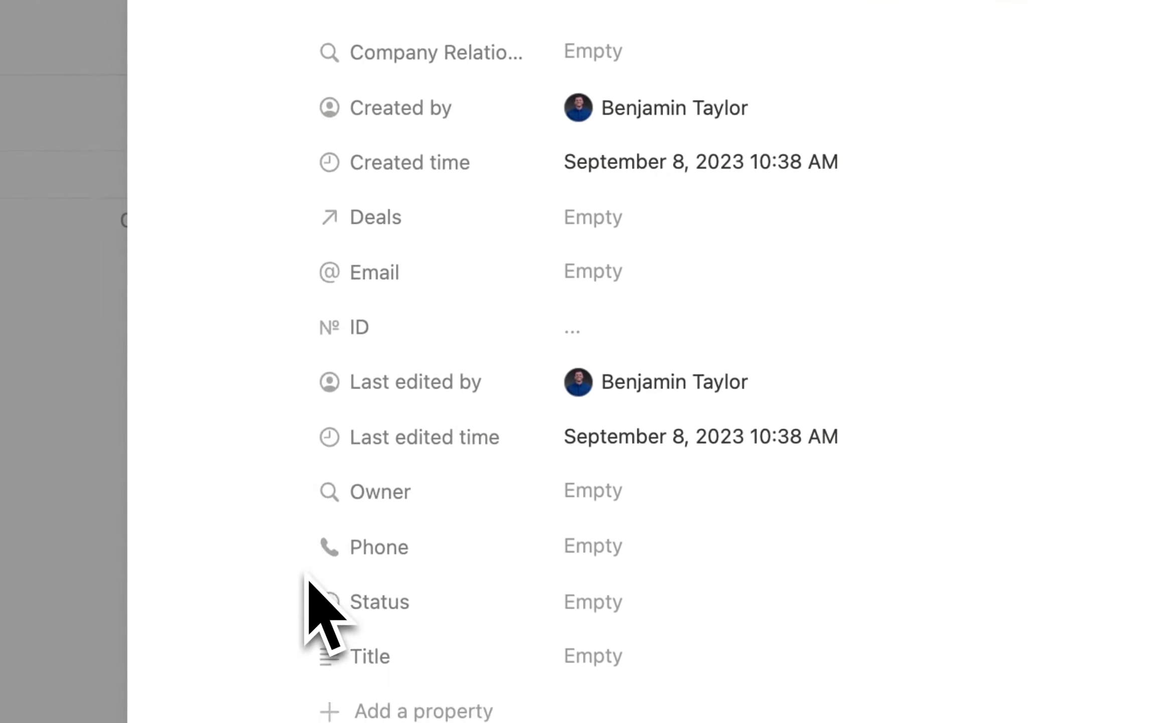
Reorder the tracking properties: Created by, Created time, Last edited by, Last edited time, then ID last.
{"action": "left_click_drag", "start_coordinate": [355, 100], "coordinate": [354, 636]}
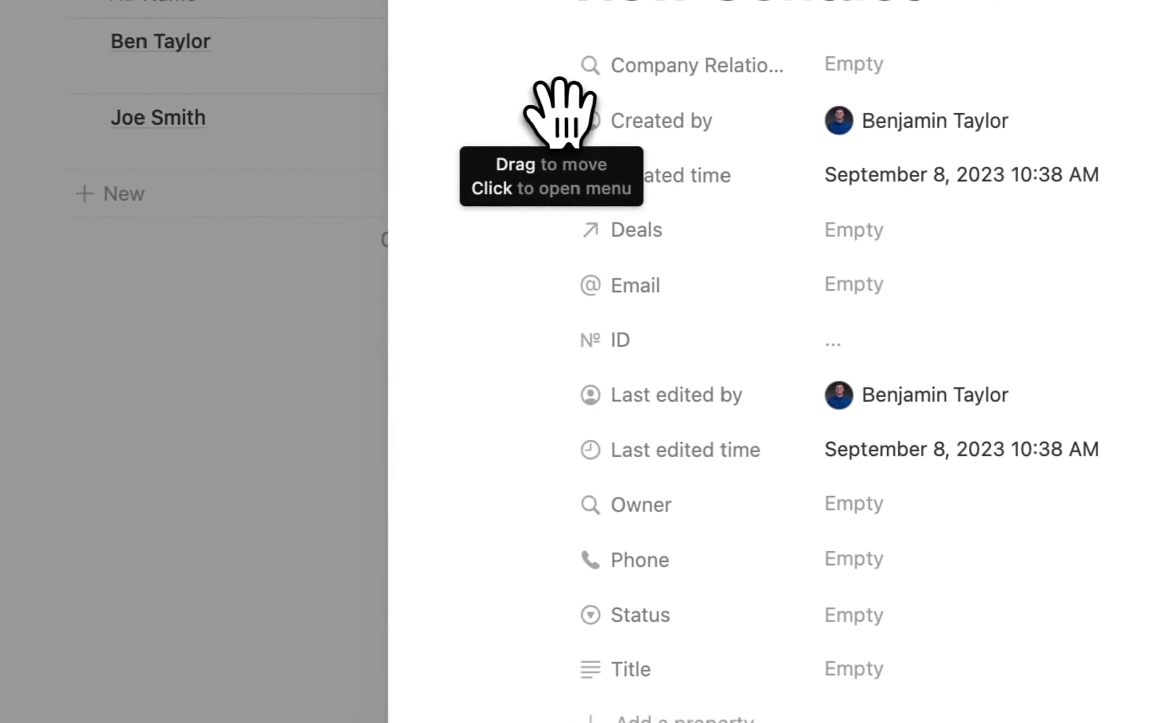
{"action": "left_click_drag", "start_coordinate": [621, 639], "coordinate": [622, 648]}
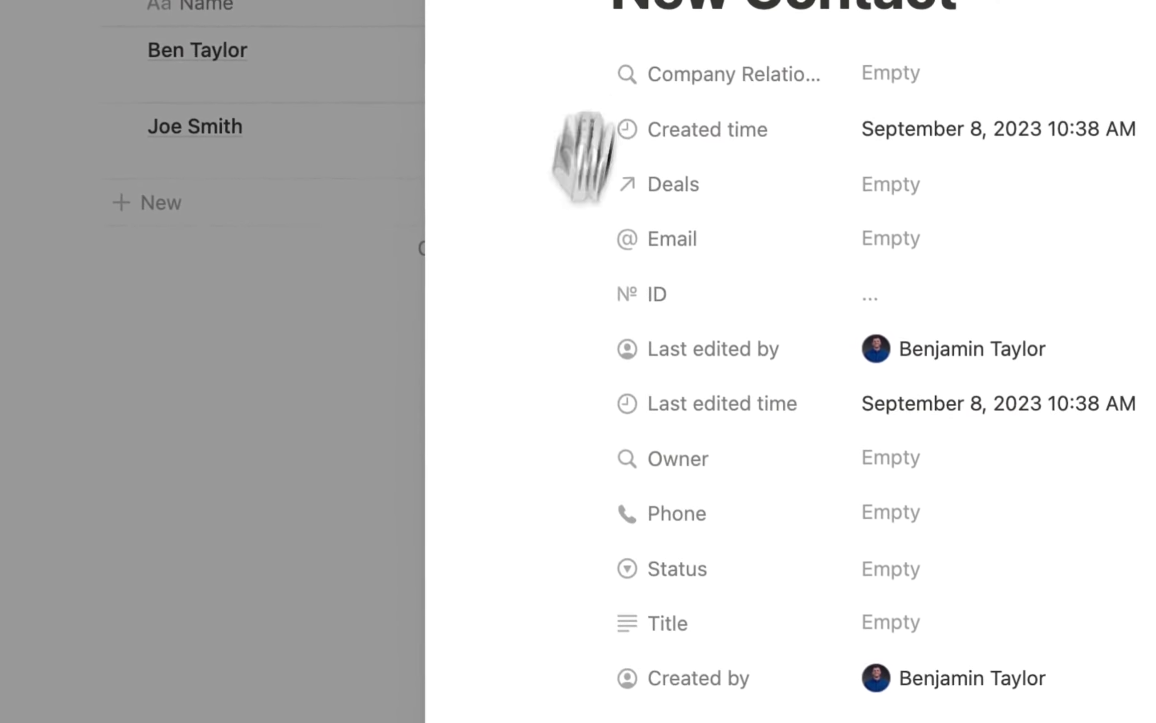
{"action": "left_click_drag", "start_coordinate": [582, 151], "coordinate": [574, 697]}
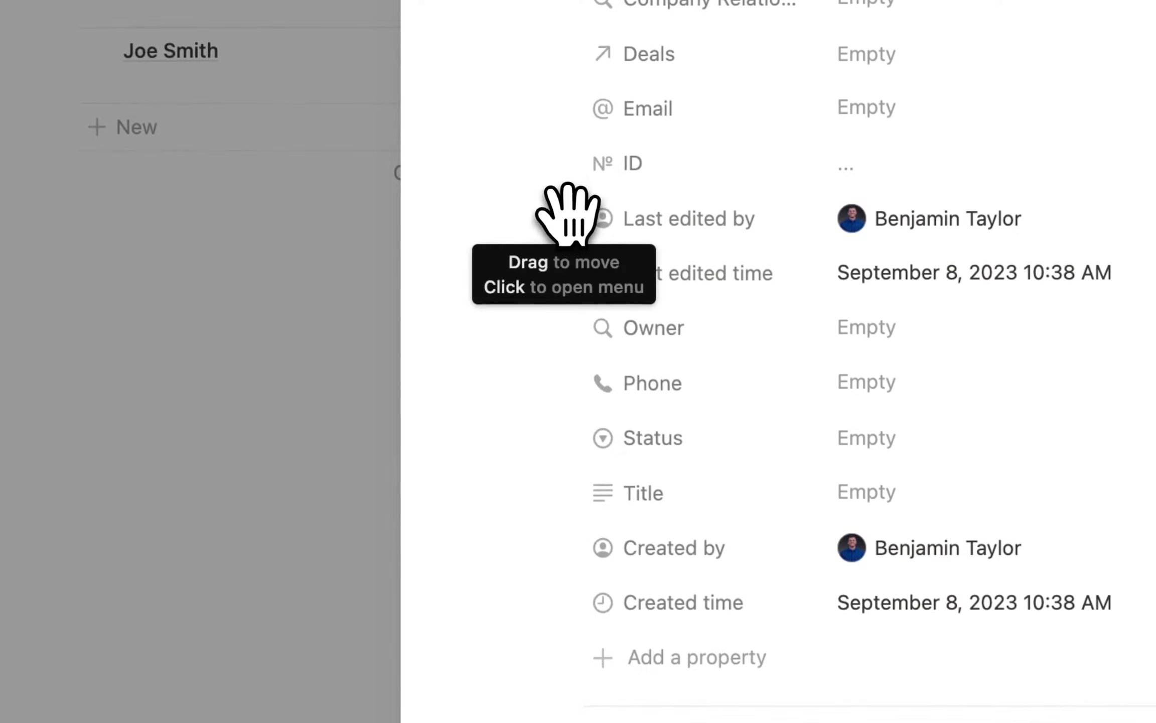
{"action": "left_click_drag", "start_coordinate": [570, 216], "coordinate": [599, 636]}
{"action": "left_click_drag", "start_coordinate": [572, 216], "coordinate": [620, 630]}
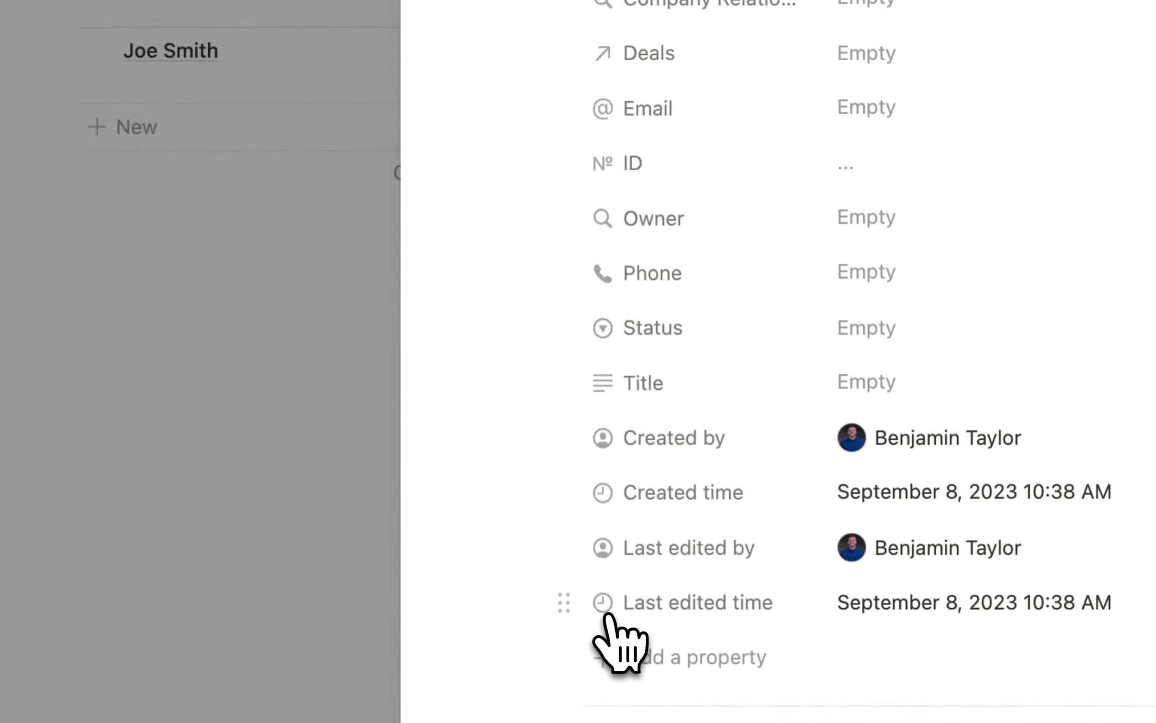
{"action": "left_click_drag", "start_coordinate": [567, 161], "coordinate": [602, 635]}
Always hide the ID, Last edited time and Last edited by properties.
{"action": "left_click", "coordinate": [337, 402]}
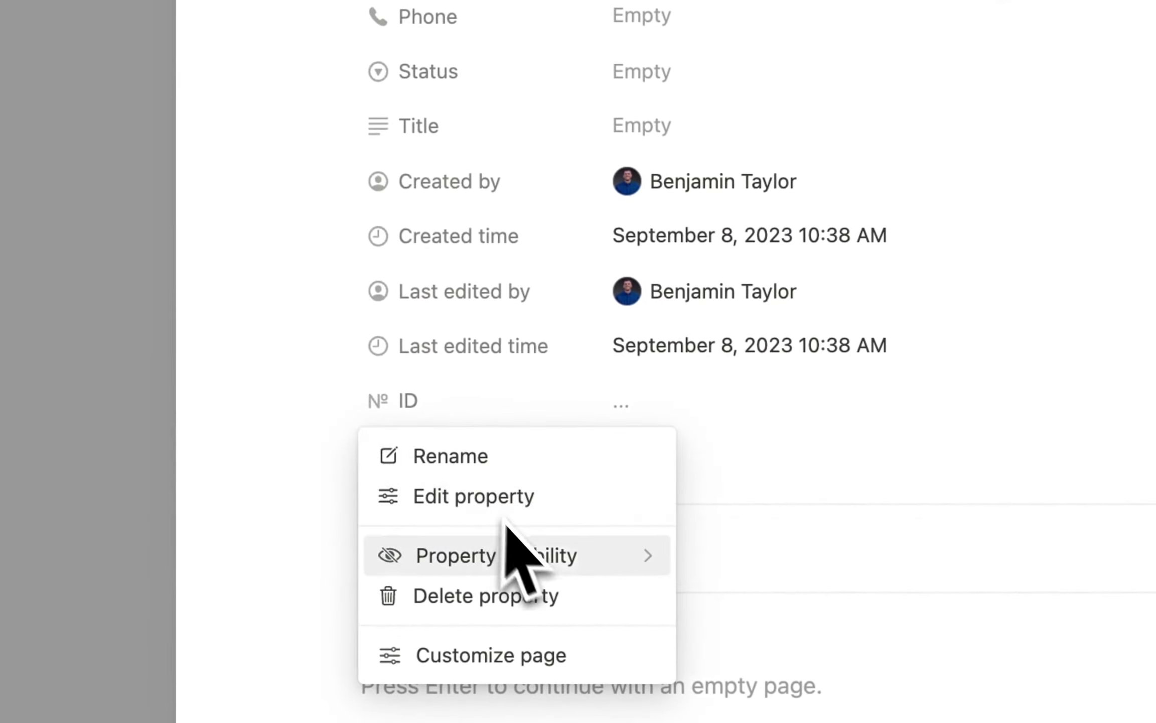
{"action": "mouse_move", "coordinate": [509, 552]}
{"action": "left_click", "coordinate": [783, 595]}
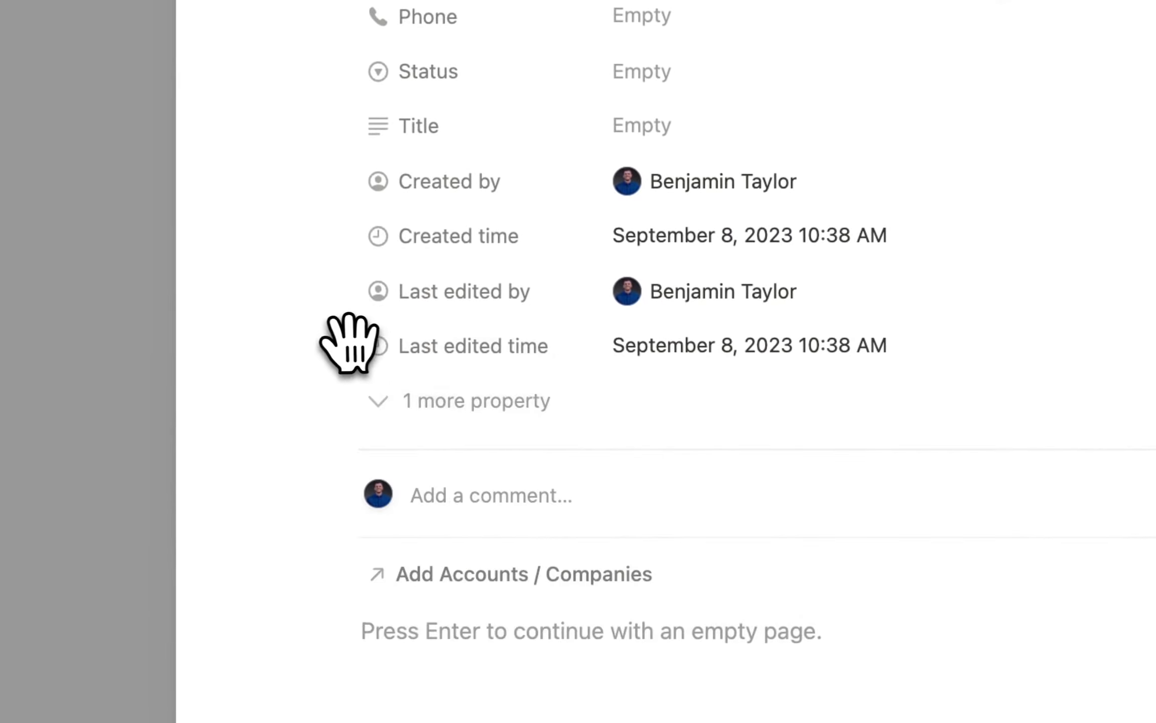
{"action": "left_click", "coordinate": [392, 346]}
{"action": "mouse_move", "coordinate": [526, 479]}
{"action": "left_click", "coordinate": [738, 519]}
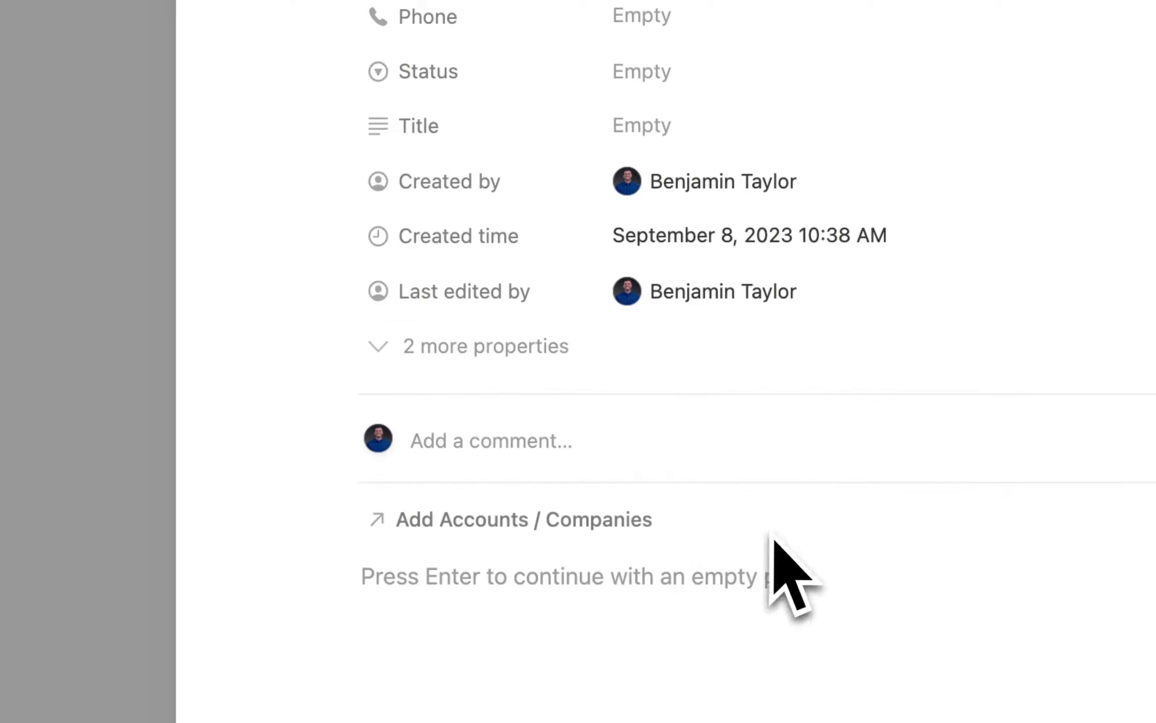
{"action": "left_click", "coordinate": [339, 290]}
{"action": "mouse_move", "coordinate": [672, 449]}
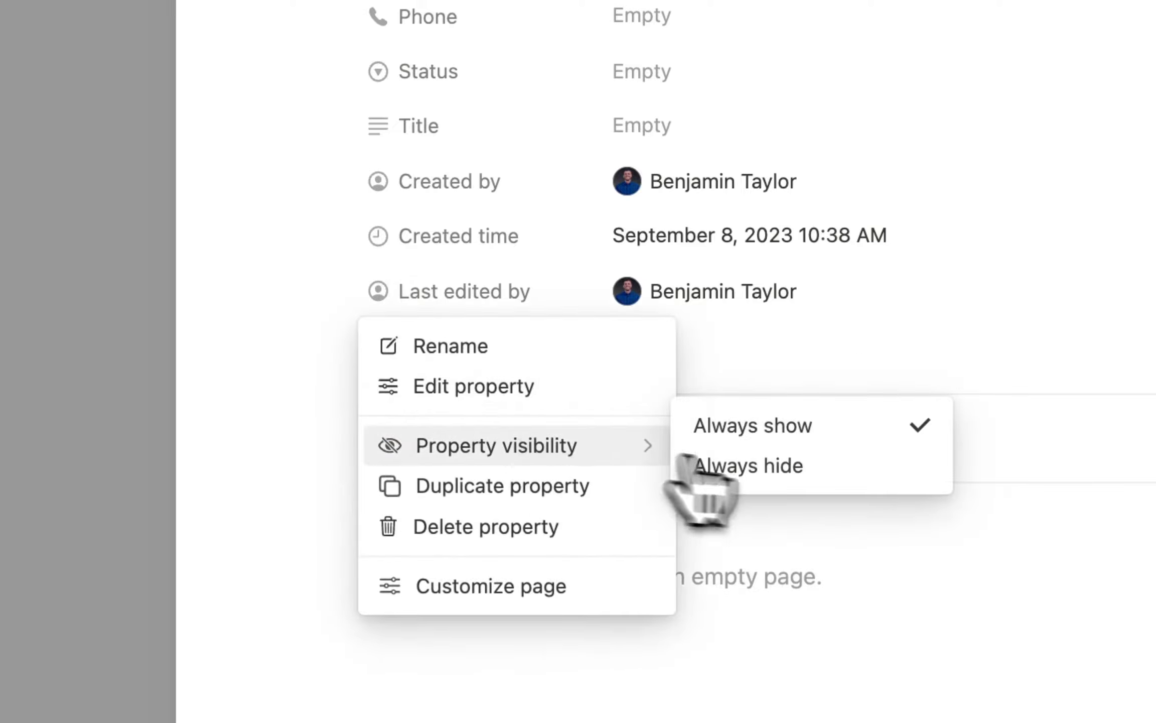
{"action": "left_click", "coordinate": [763, 469]}
Always hide the Created time and Created by properties.
{"action": "left_click", "coordinate": [344, 234]}
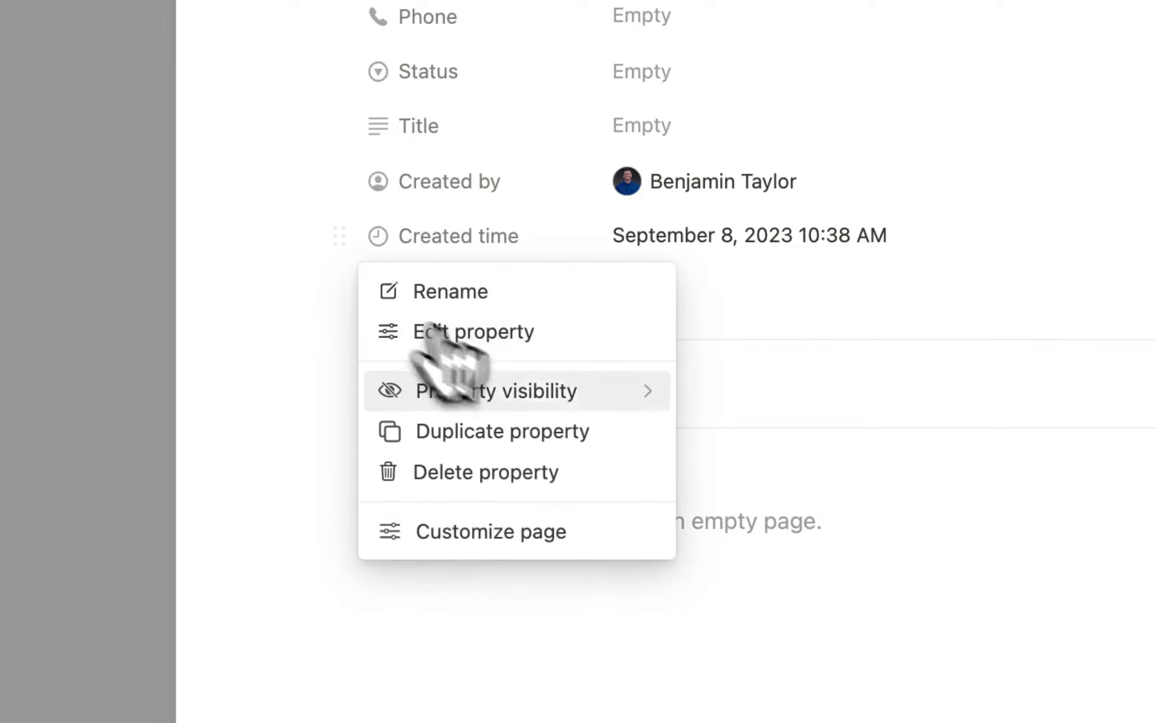
{"action": "mouse_move", "coordinate": [572, 397]}
{"action": "left_click", "coordinate": [746, 411]}
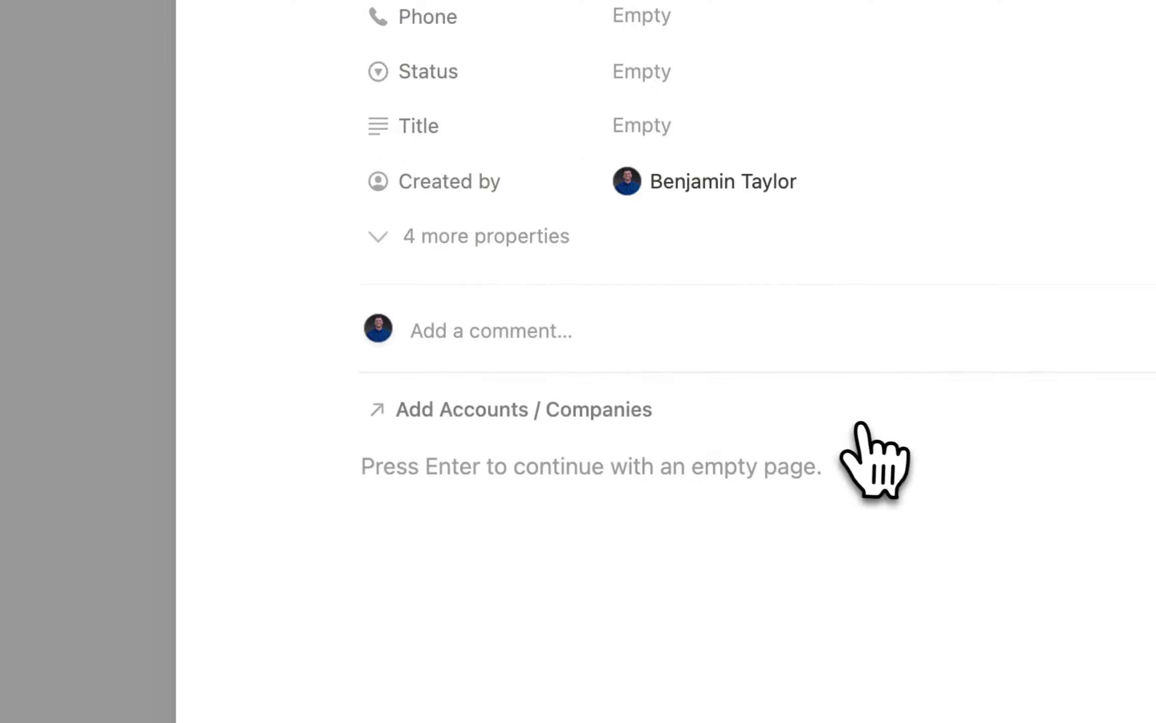
{"action": "left_click", "coordinate": [338, 181]}
{"action": "mouse_move", "coordinate": [577, 334]}
{"action": "left_click", "coordinate": [695, 351]}
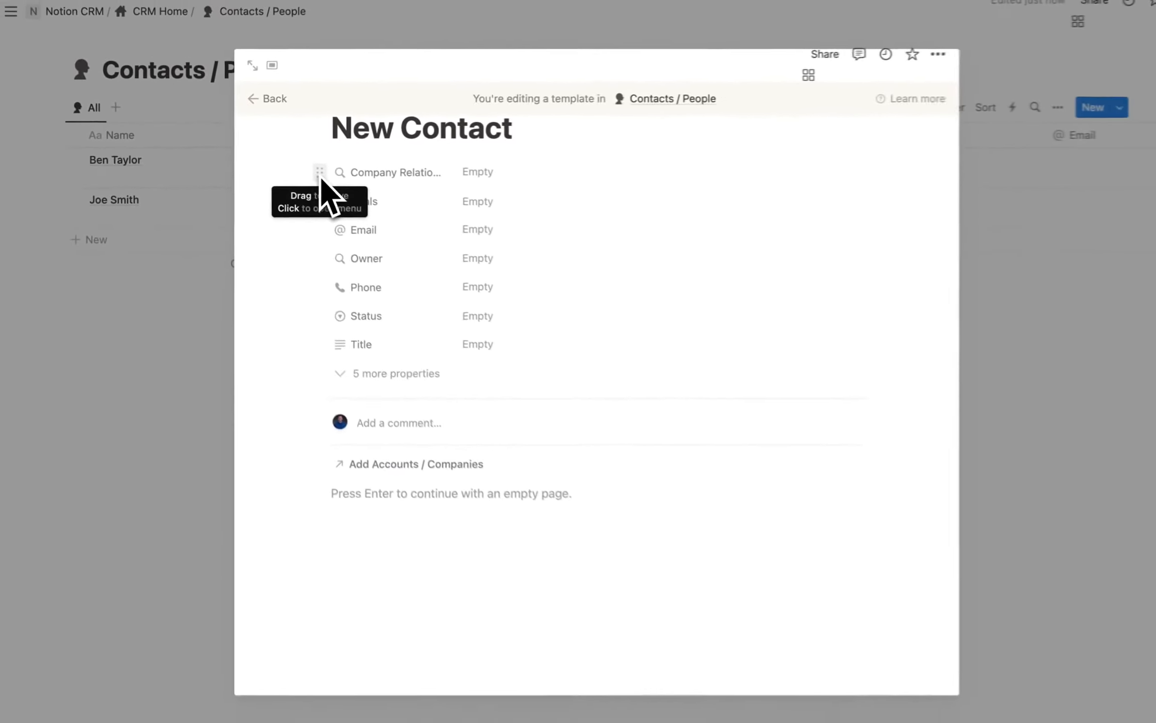
Show Deals as a page section and start an empty block below the properties.
{"action": "left_click", "coordinate": [320, 173]}
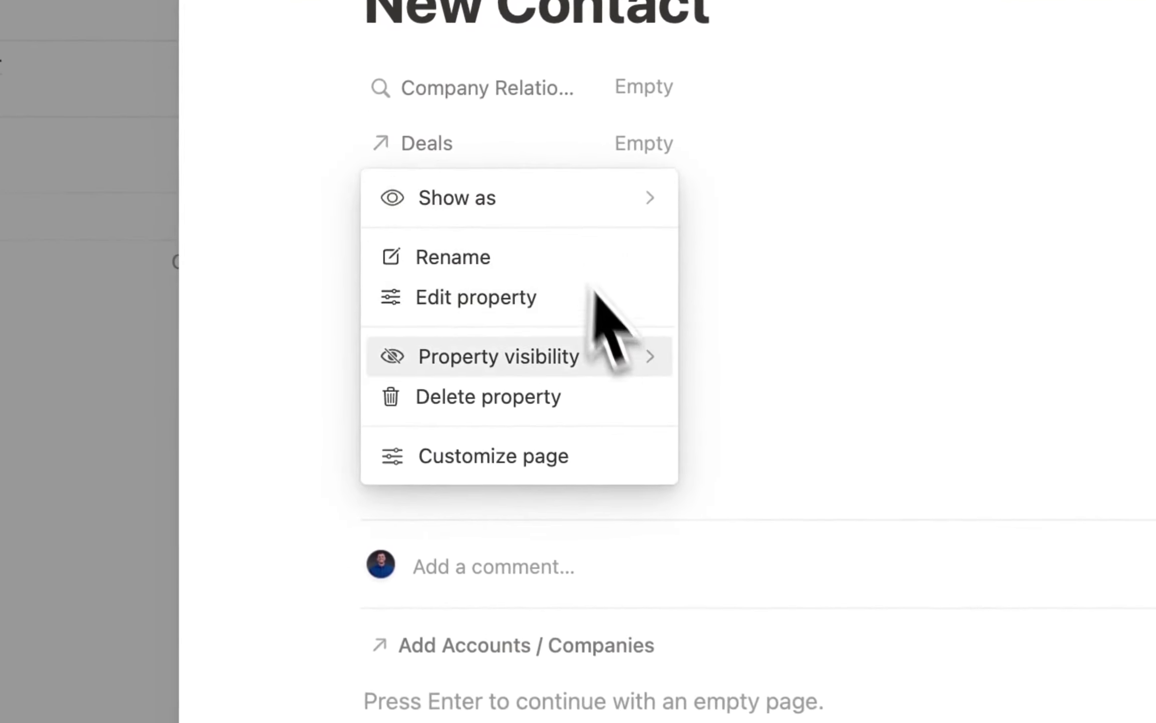
{"action": "mouse_move", "coordinate": [599, 362]}
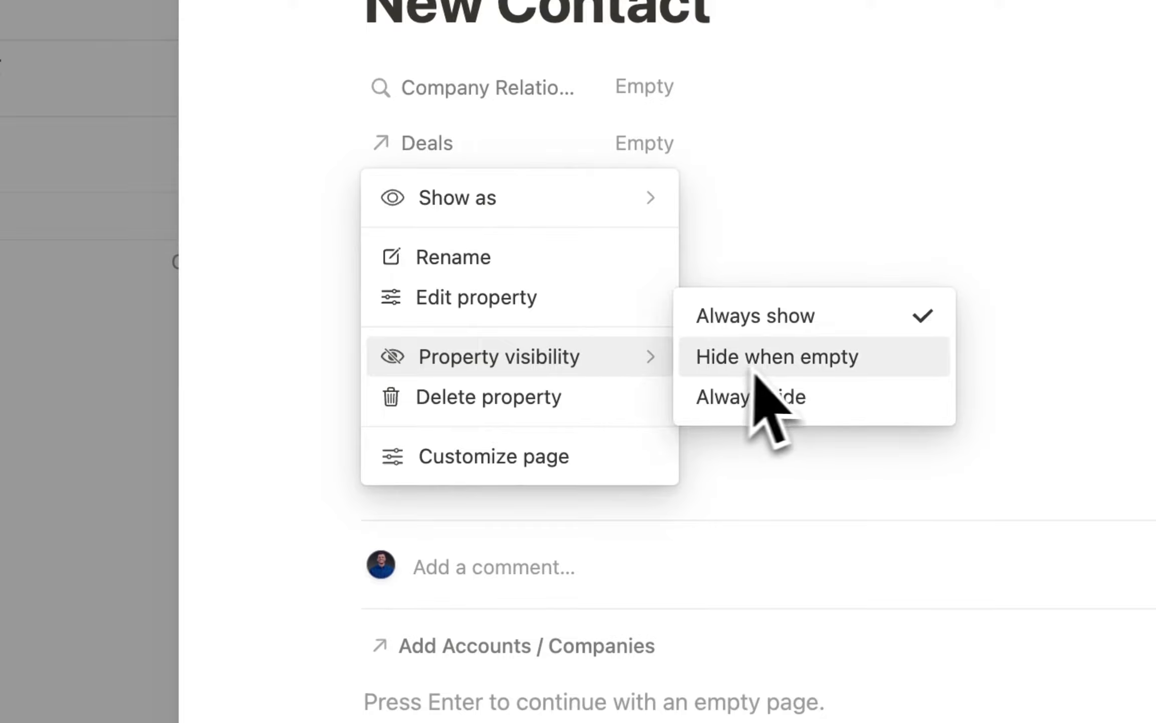
{"action": "mouse_move", "coordinate": [627, 198]}
{"action": "left_click", "coordinate": [770, 198]}
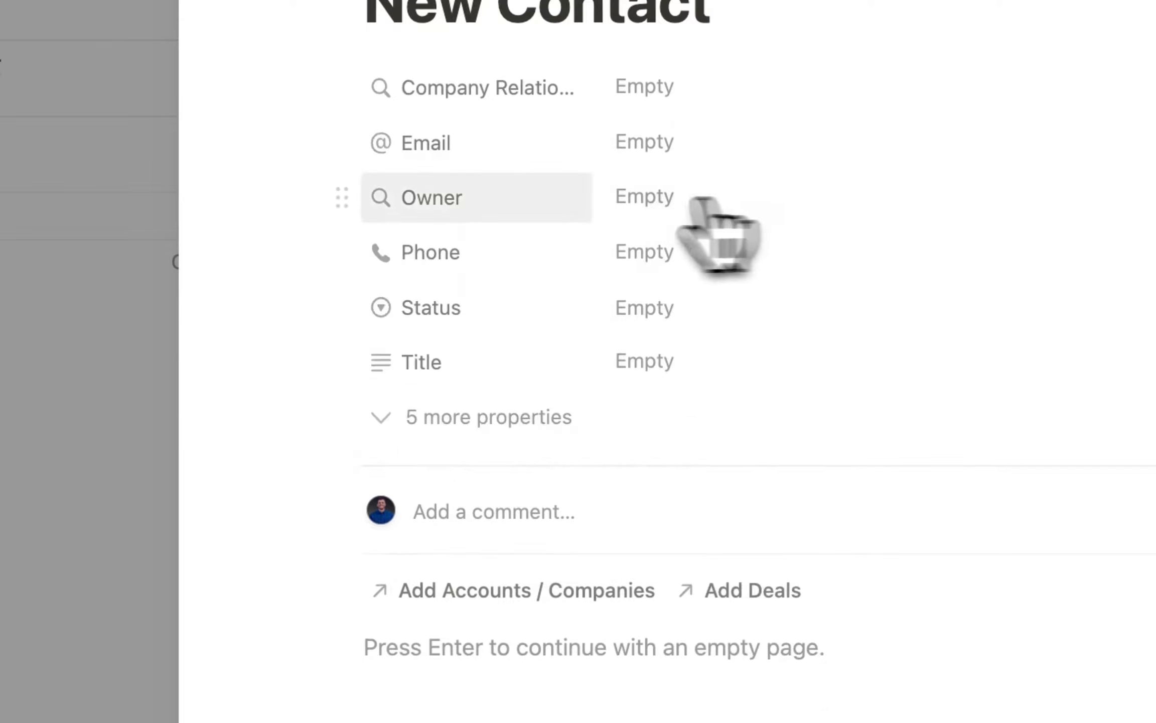
{"action": "scroll", "coordinate": [367, 251], "scroll_direction": "up", "scroll_amount": 2}
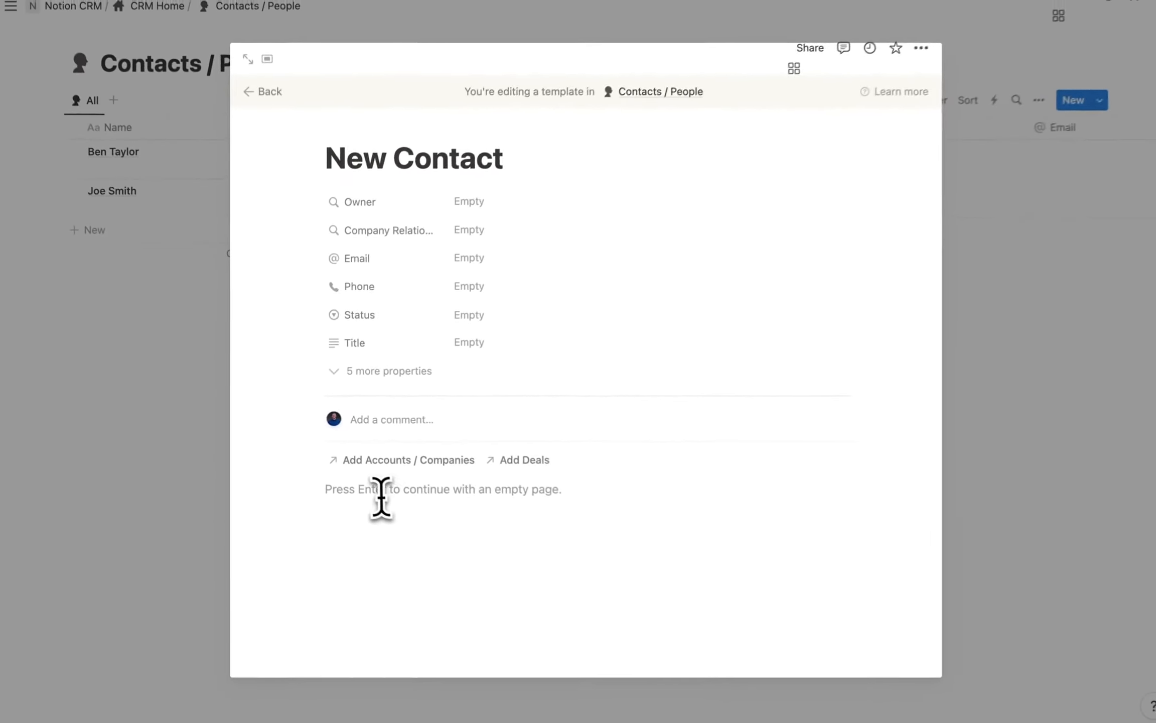
{"action": "left_click", "coordinate": [381, 494]}
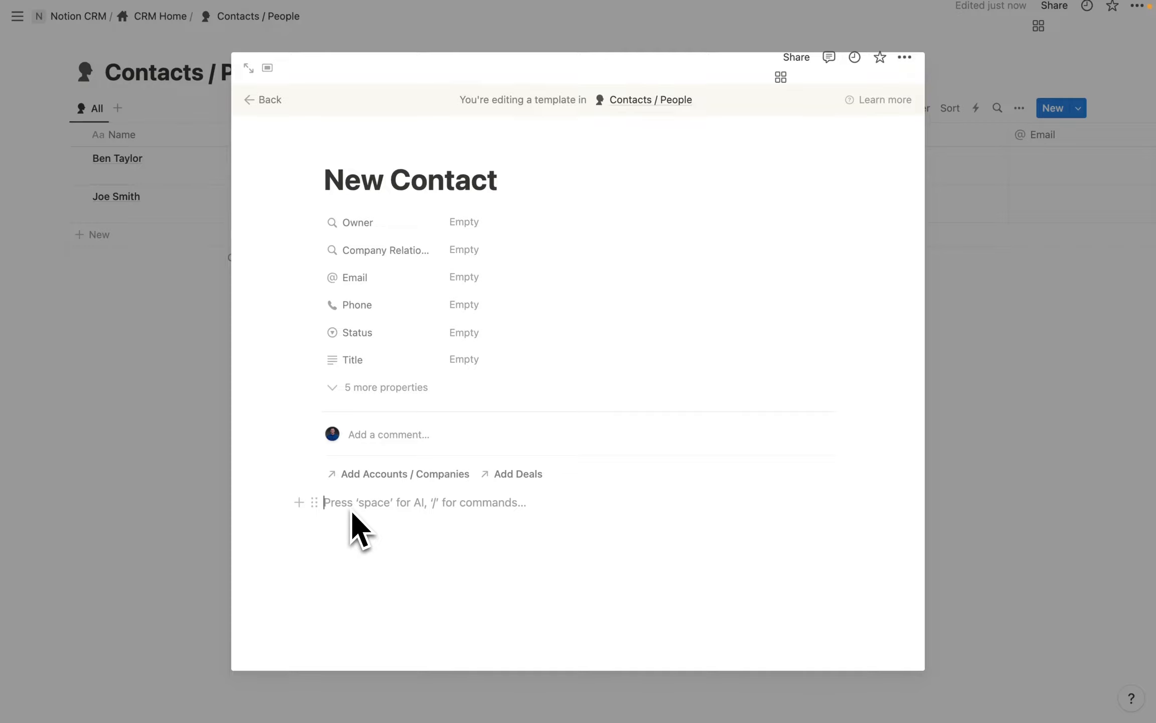
Insert a linked Accounts / Companies table copying the All view, with its database title hidden.
{"action": "type", "text": "/data"}
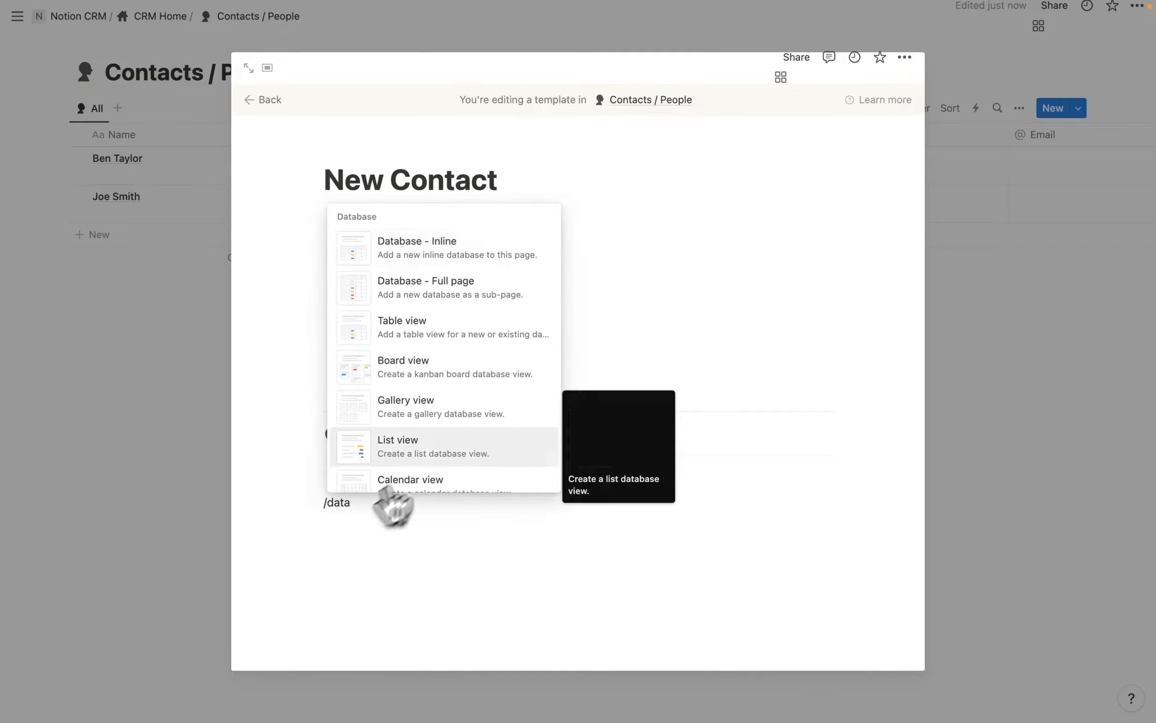
{"action": "left_click", "coordinate": [434, 349]}
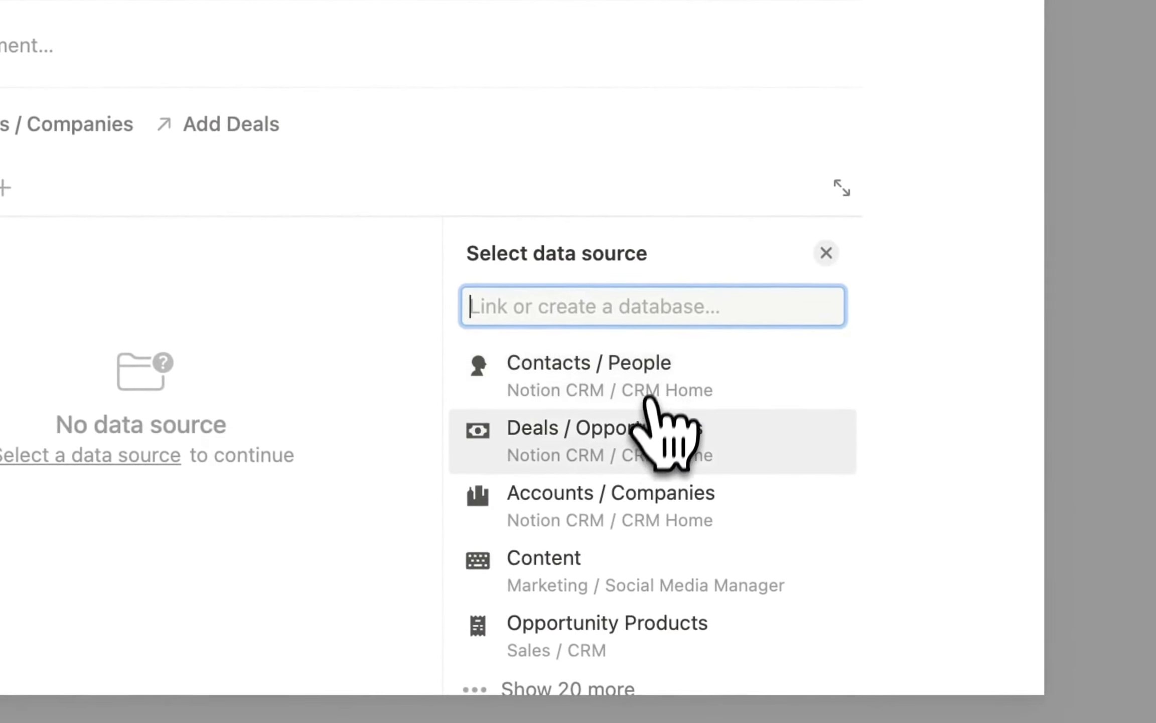
{"action": "left_click", "coordinate": [630, 500]}
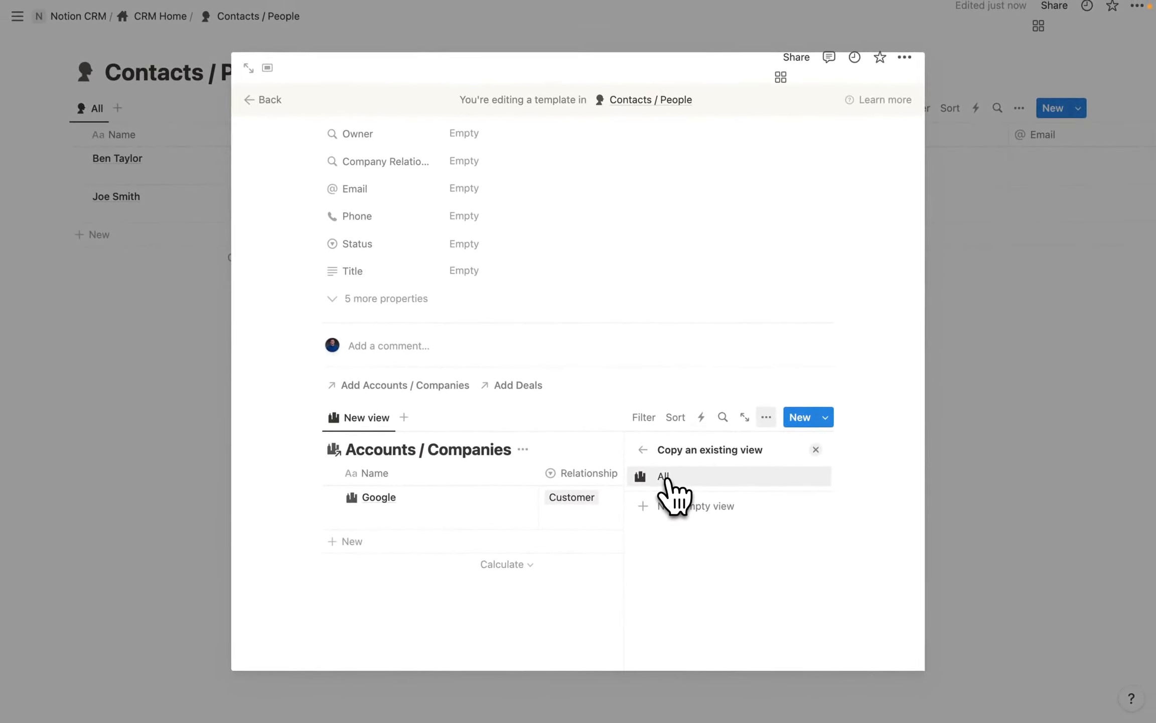
{"action": "left_click", "coordinate": [664, 477]}
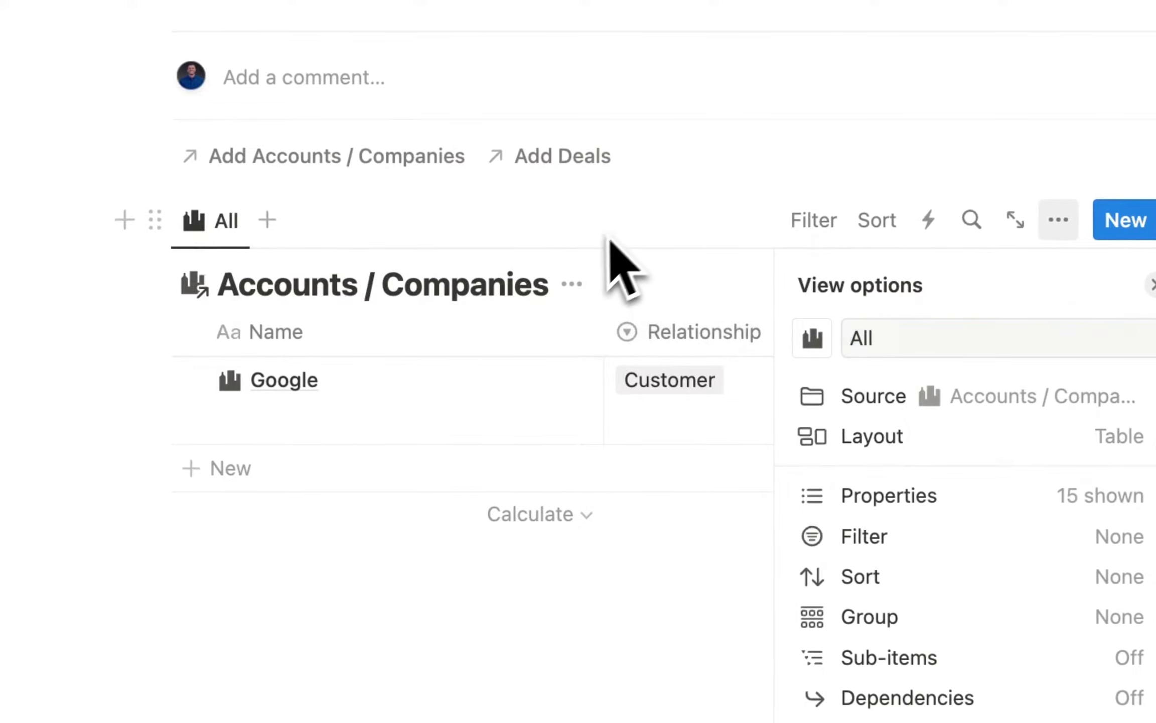
{"action": "left_click", "coordinate": [609, 241]}
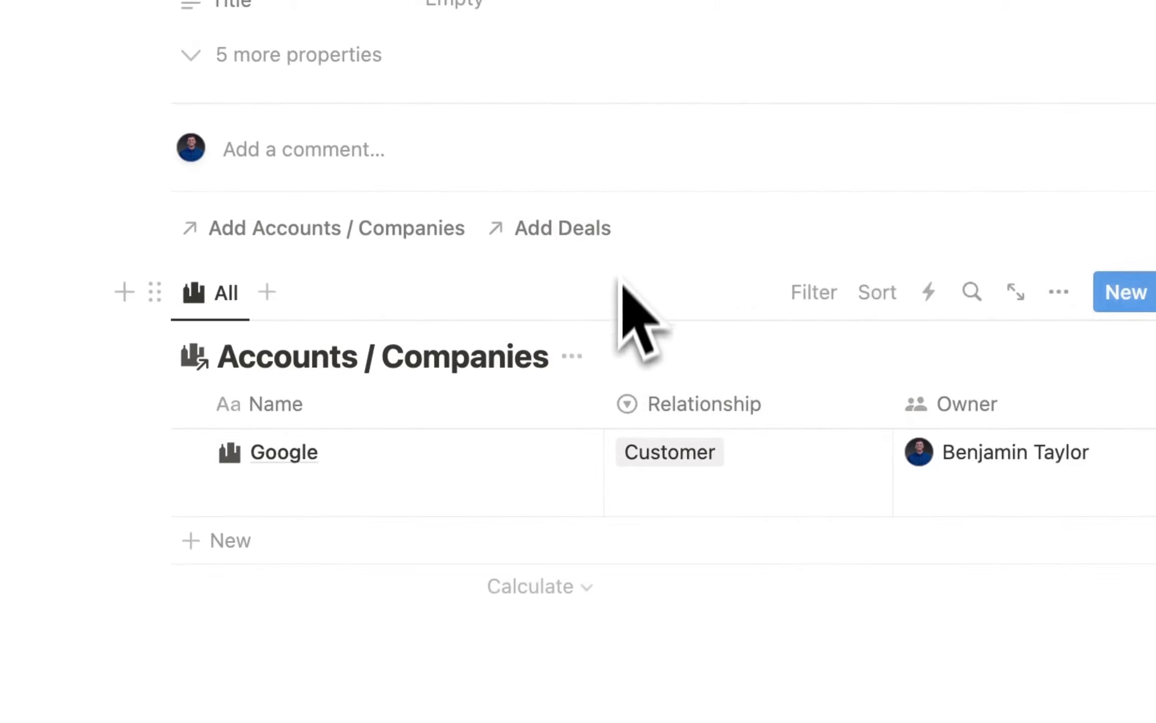
{"action": "left_click", "coordinate": [571, 284]}
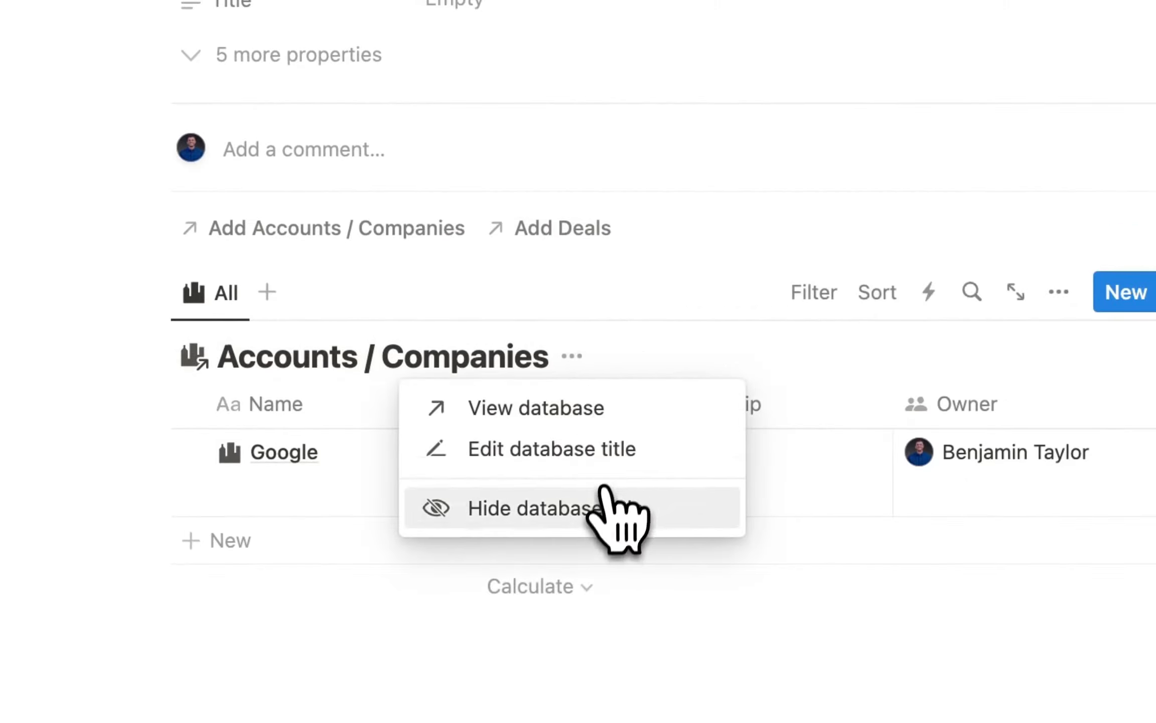
{"action": "left_click", "coordinate": [610, 504]}
{"action": "left_click", "coordinate": [513, 289]}
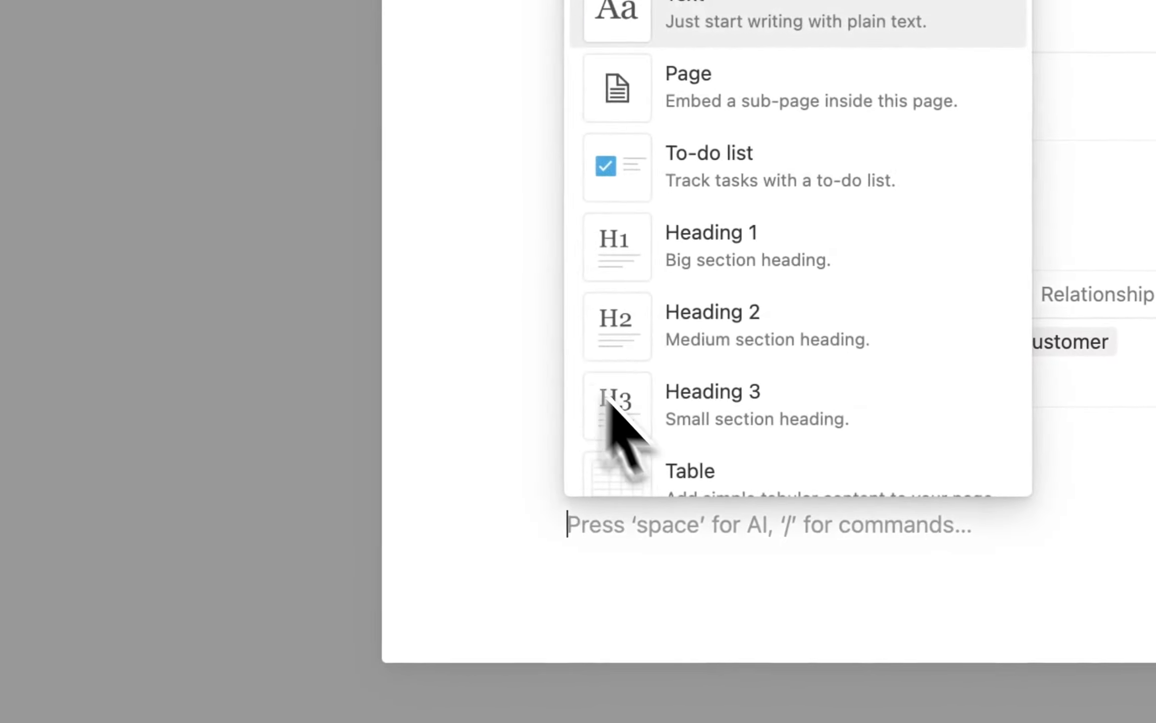
Add a 'Related Account' heading and place it above the accounts table.
{"action": "type", "text": "Headin"}
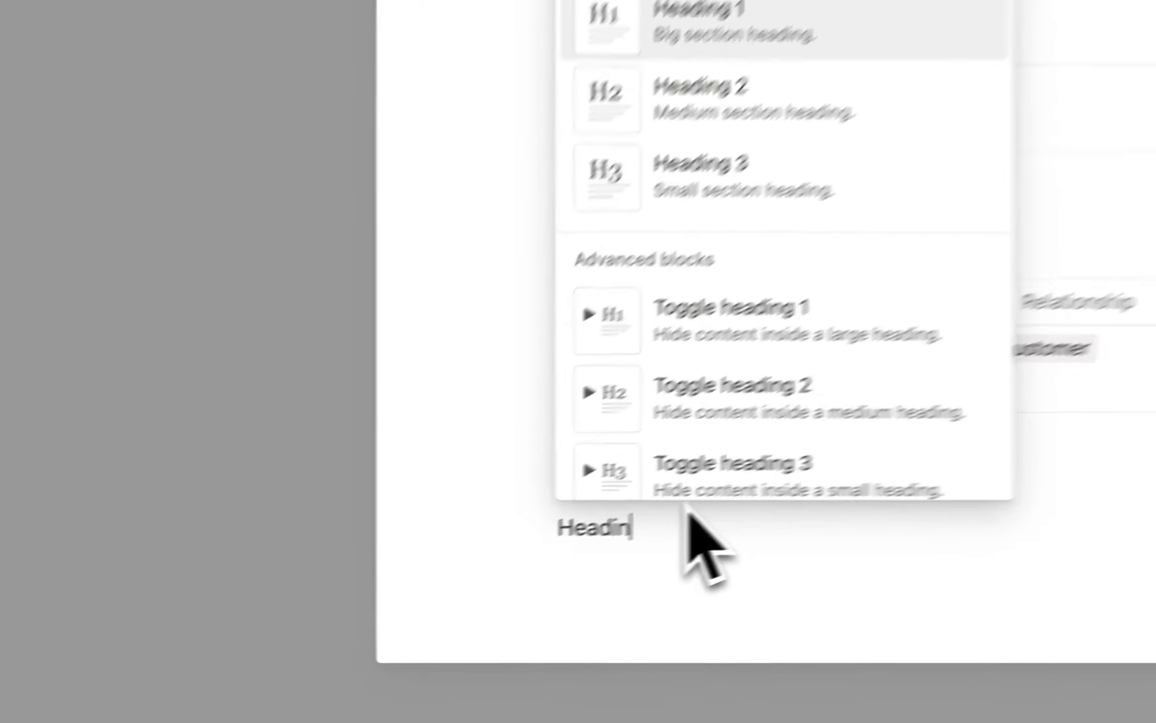
{"action": "key", "text": "Down"}
{"action": "key", "text": "Return"}
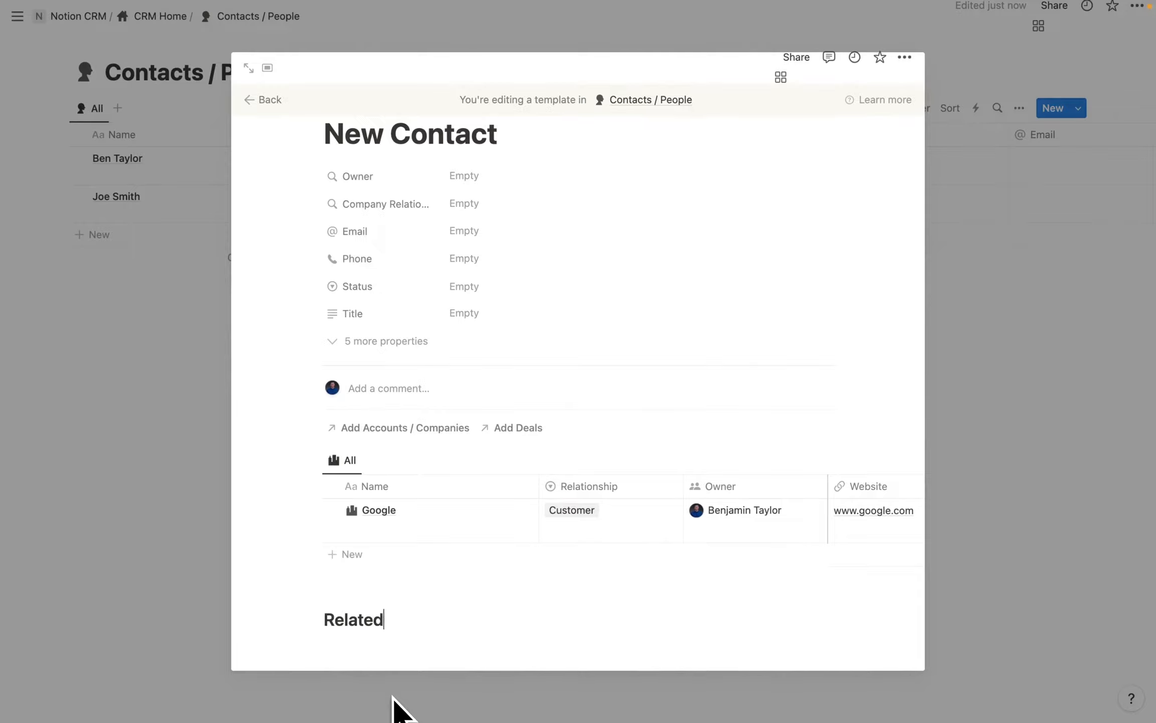
{"action": "type", "text": "Related Account"}
{"action": "left_click_drag", "start_coordinate": [314, 621], "coordinate": [323, 443]}
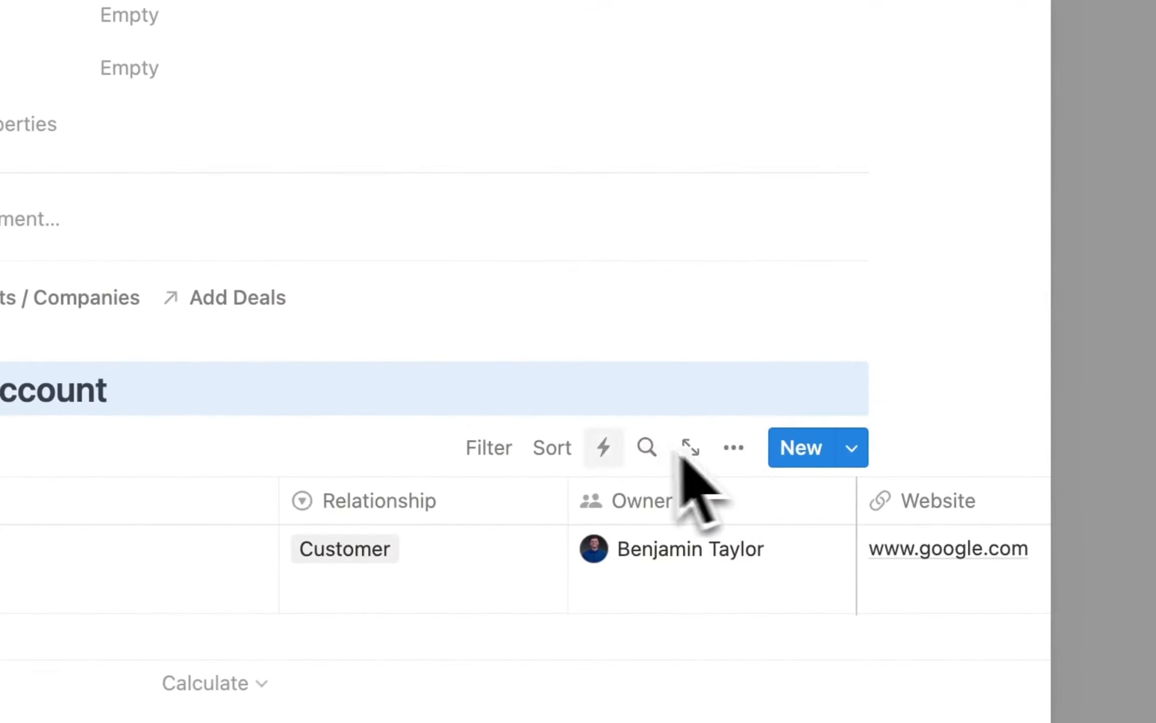
Filter the table to Contacts / People contains New Contact and save for everyone.
{"action": "left_click", "coordinate": [506, 452]}
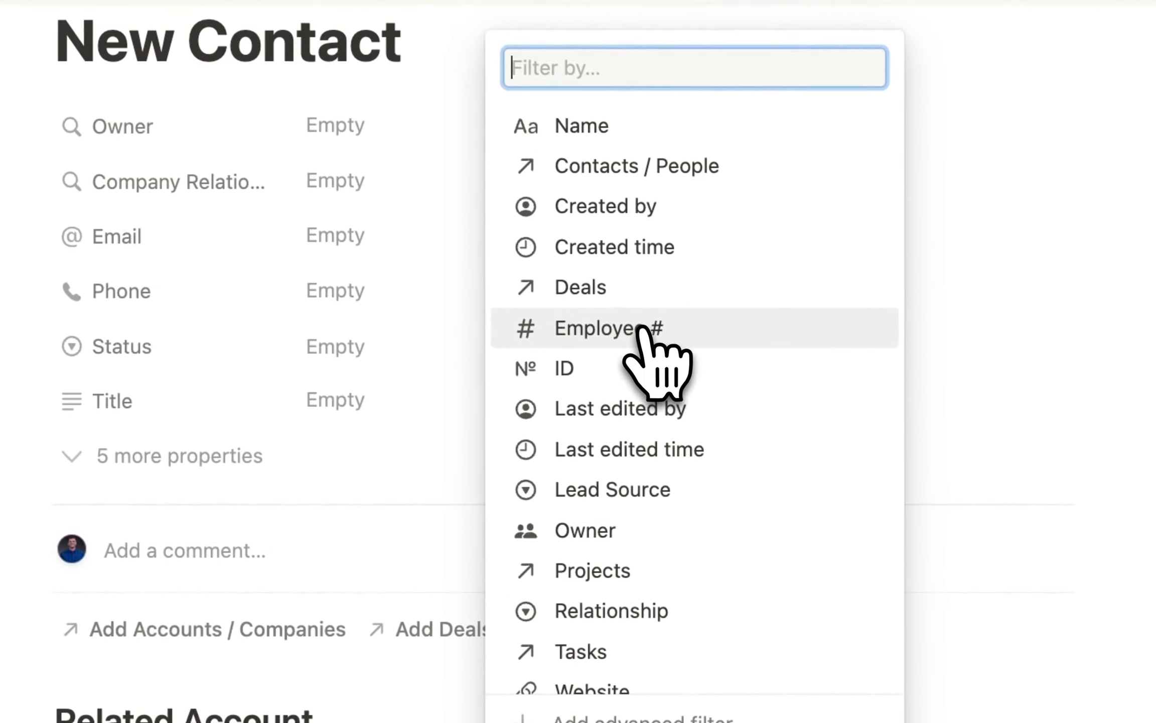
{"action": "left_click", "coordinate": [662, 168]}
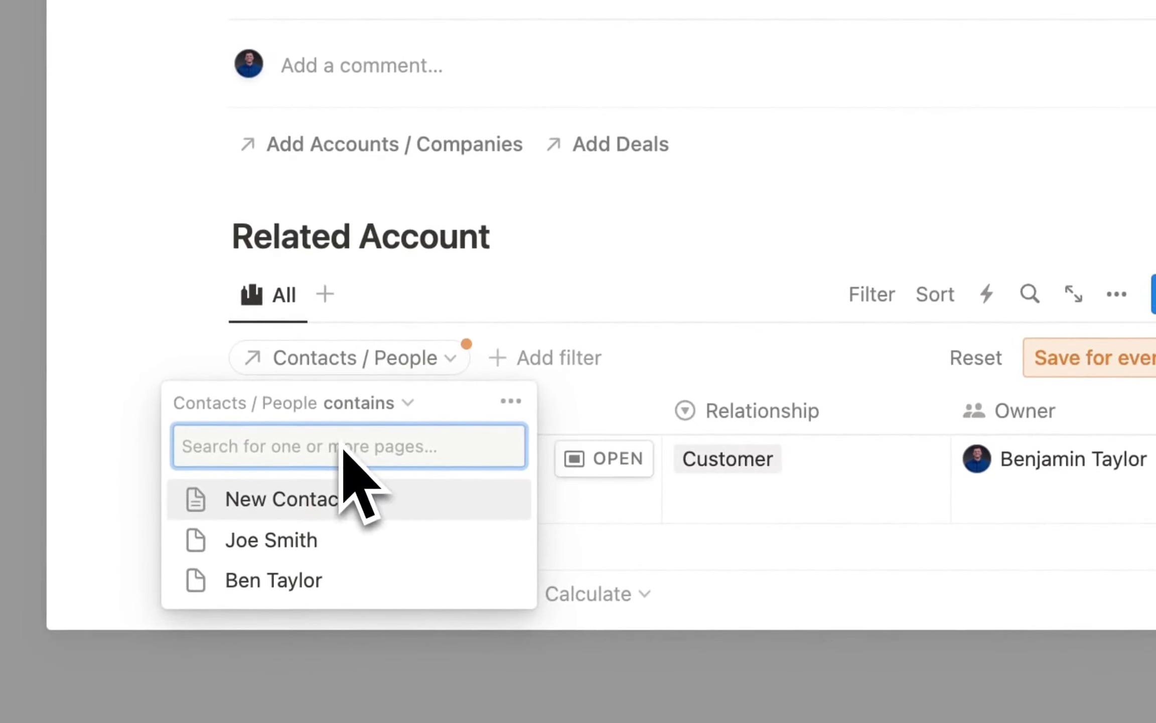
{"action": "left_click", "coordinate": [325, 499]}
{"action": "left_click", "coordinate": [872, 294]}
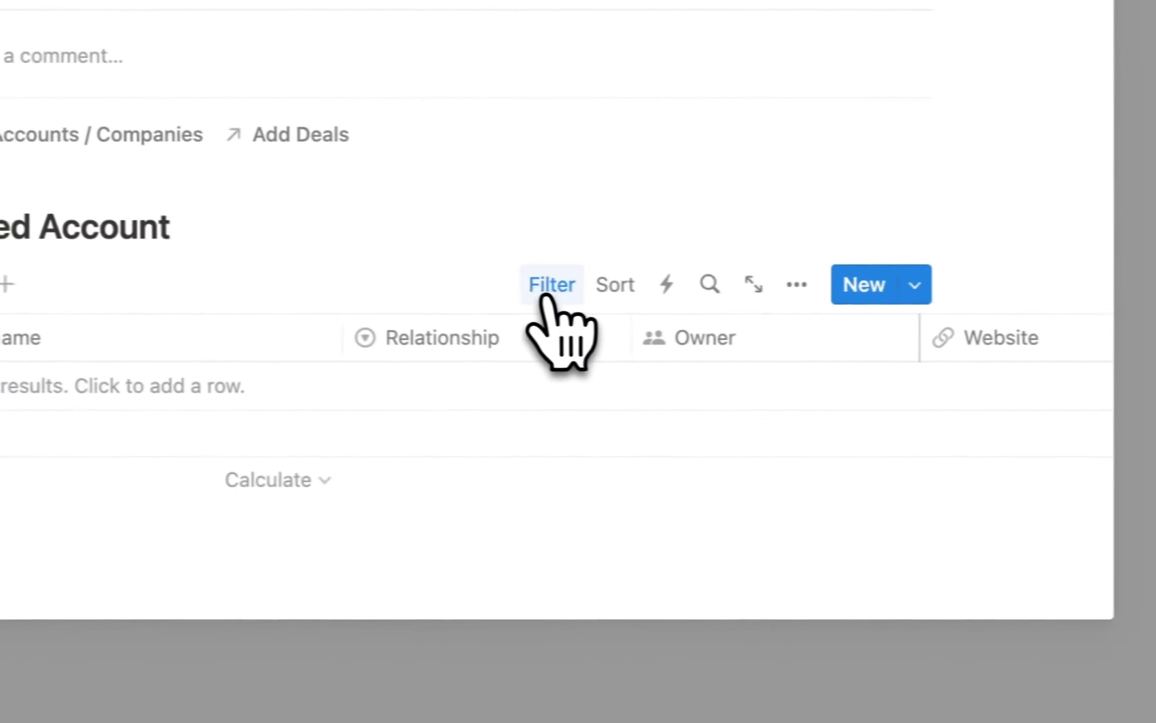
{"action": "left_click", "coordinate": [520, 282]}
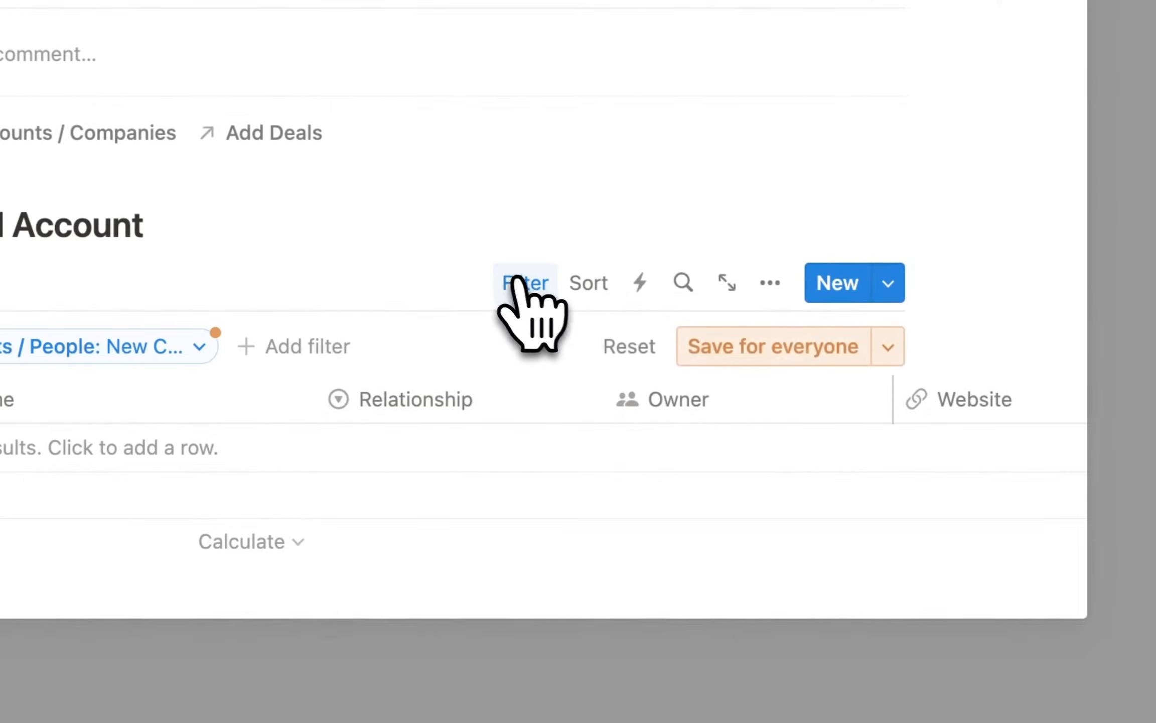
{"action": "left_click", "coordinate": [723, 357]}
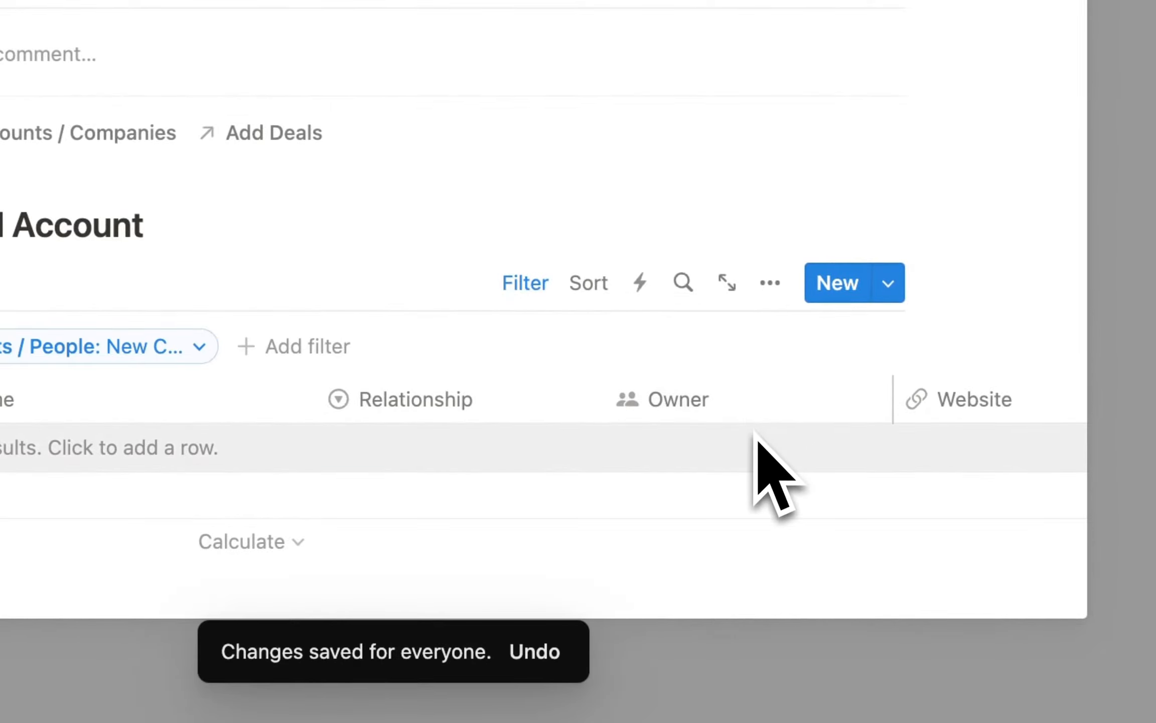
Hide the Deals, Last edited time, Created time and Contacts / People columns in the table.
{"action": "left_click", "coordinate": [770, 283]}
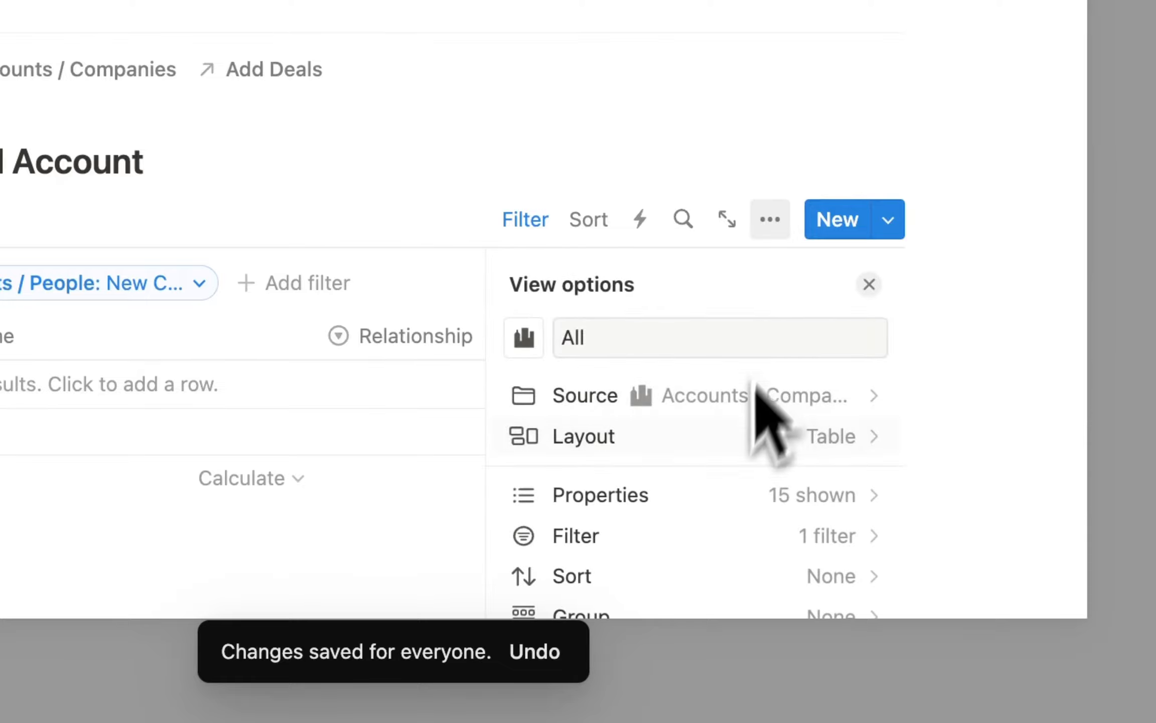
{"action": "scroll", "coordinate": [736, 502], "scroll_direction": "down", "scroll_amount": 2}
{"action": "left_click", "coordinate": [768, 429]}
{"action": "scroll", "coordinate": [726, 492], "scroll_direction": "down", "scroll_amount": 5}
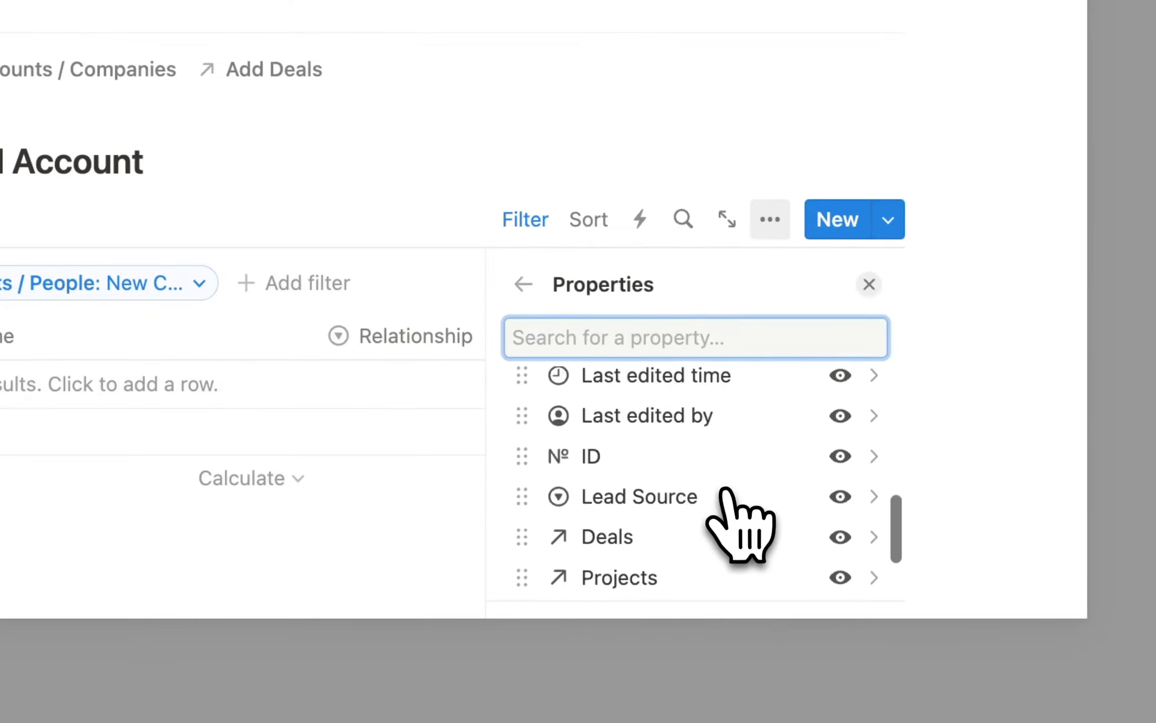
{"action": "scroll", "coordinate": [722, 492], "scroll_direction": "down", "scroll_amount": 3}
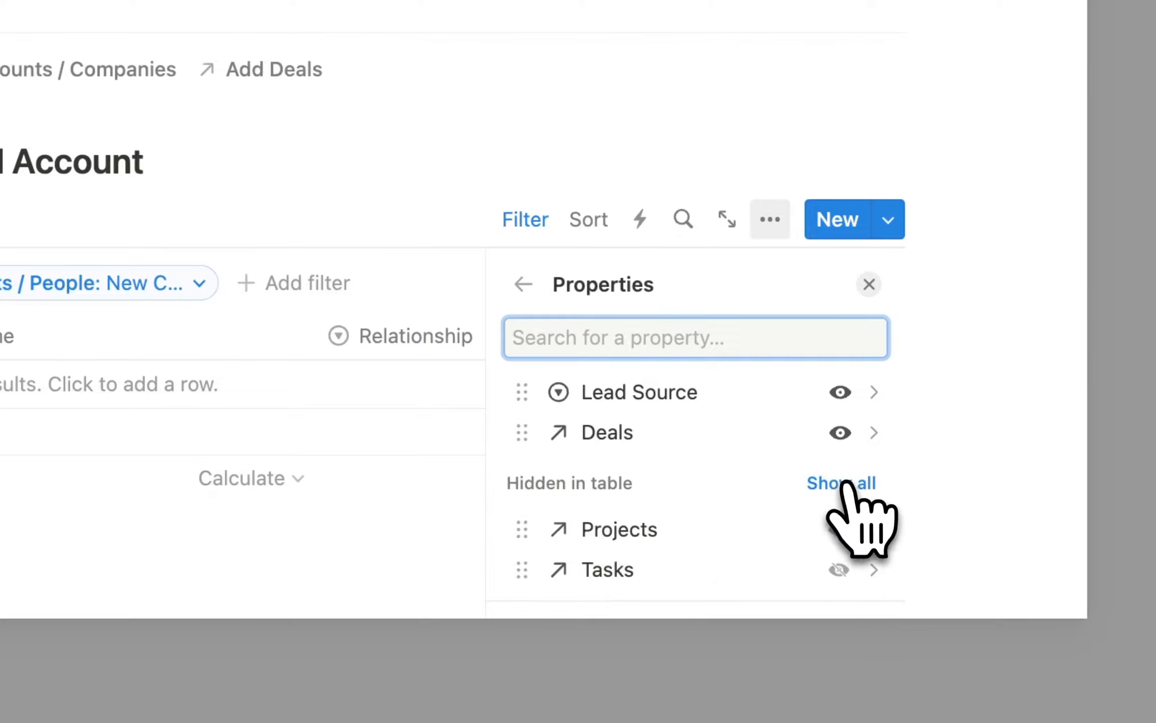
{"action": "left_click", "coordinate": [841, 433]}
{"action": "scroll", "coordinate": [842, 441], "scroll_direction": "up", "scroll_amount": 4}
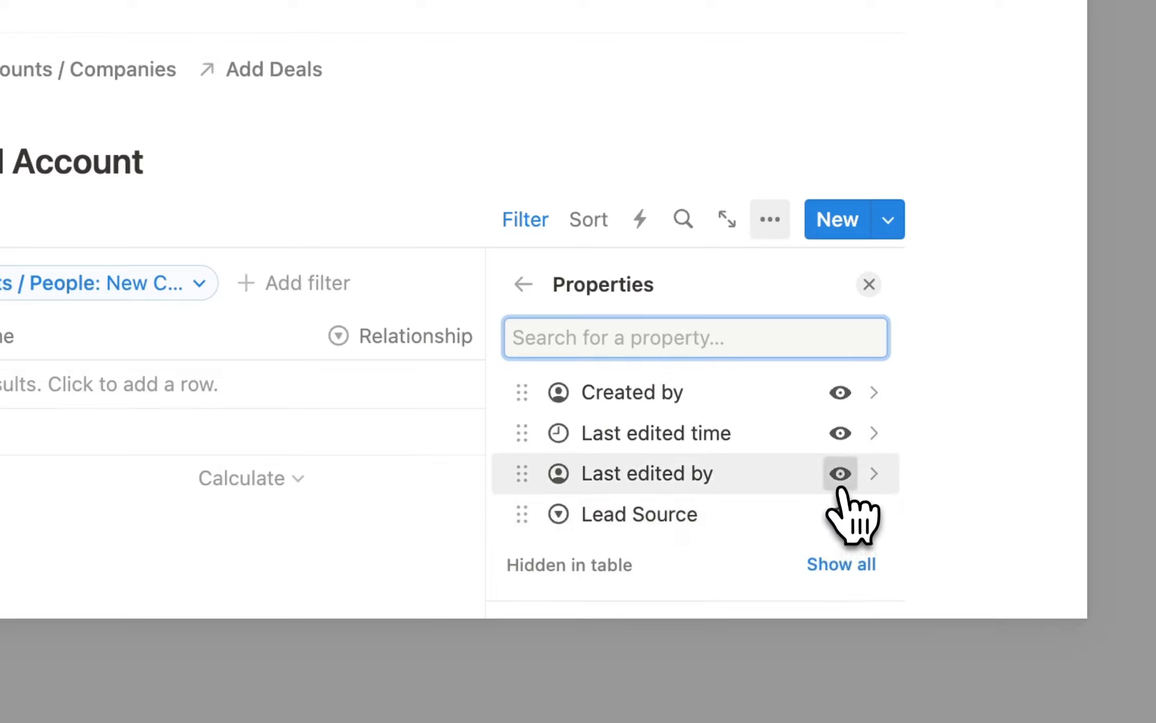
{"action": "left_click", "coordinate": [840, 432]}
{"action": "scroll", "coordinate": [838, 436], "scroll_direction": "up", "scroll_amount": 3}
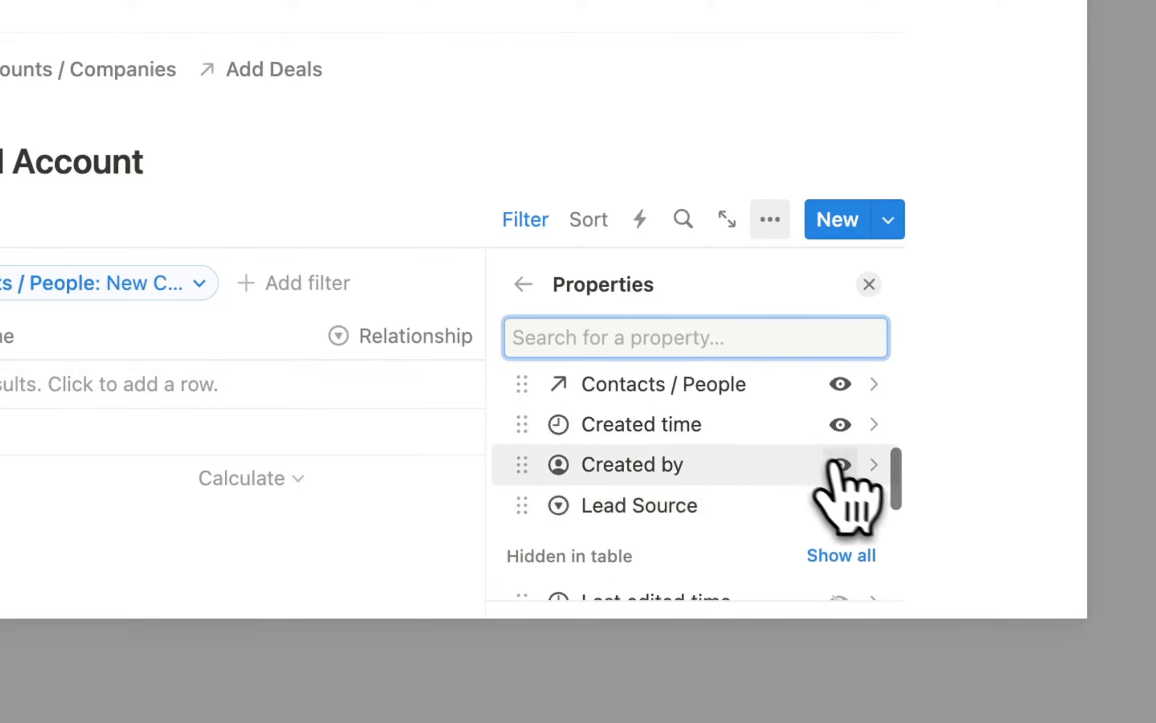
{"action": "left_click", "coordinate": [840, 425]}
{"action": "scroll", "coordinate": [838, 451], "scroll_direction": "up", "scroll_amount": 5}
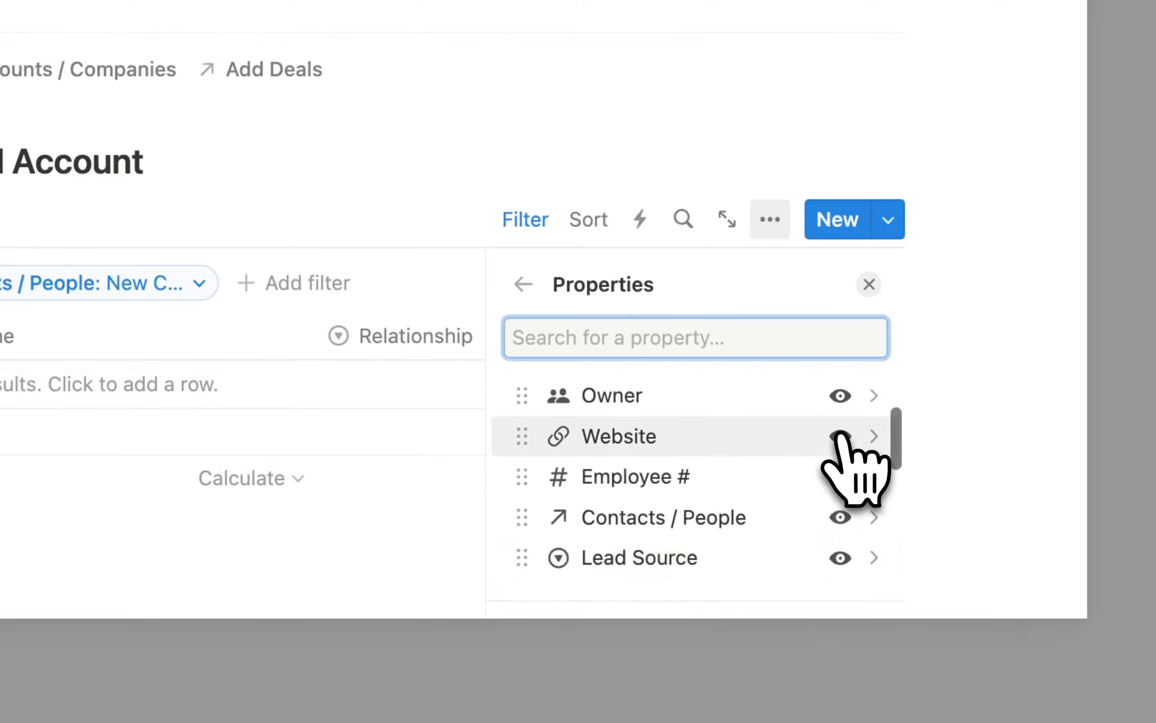
{"action": "scroll", "coordinate": [800, 483], "scroll_direction": "up", "scroll_amount": 2}
{"action": "scroll", "coordinate": [800, 500], "scroll_direction": "down", "scroll_amount": 3}
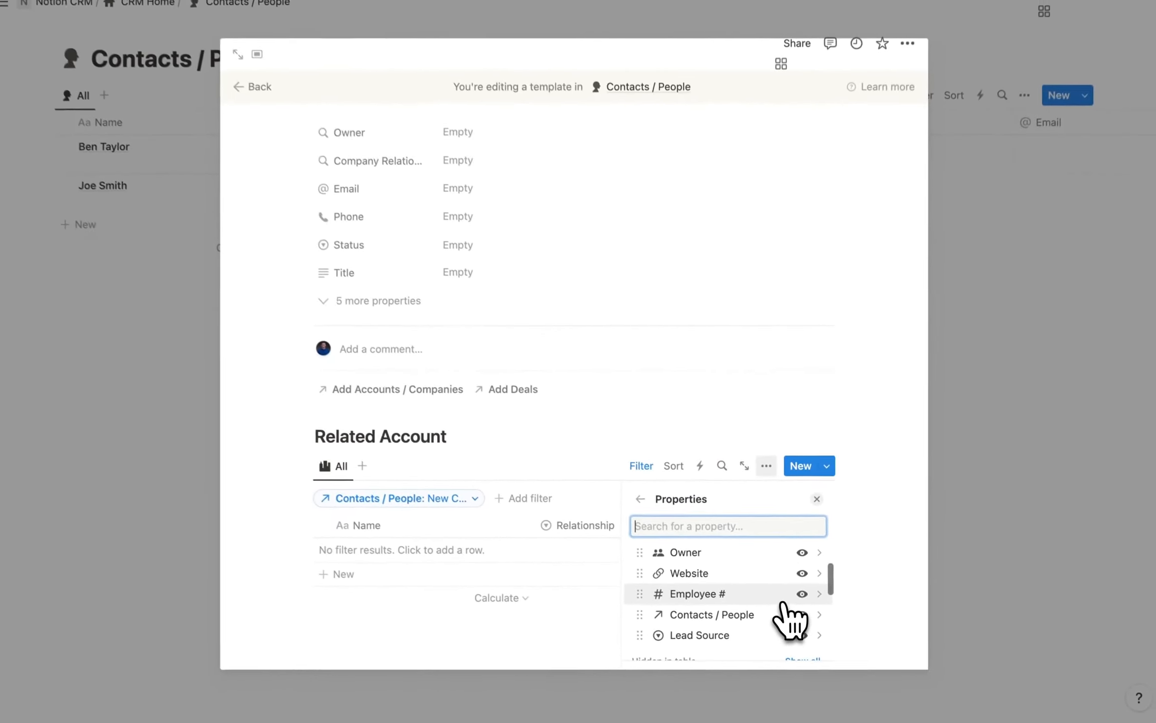
{"action": "scroll", "coordinate": [790, 620], "scroll_direction": "down", "scroll_amount": 2}
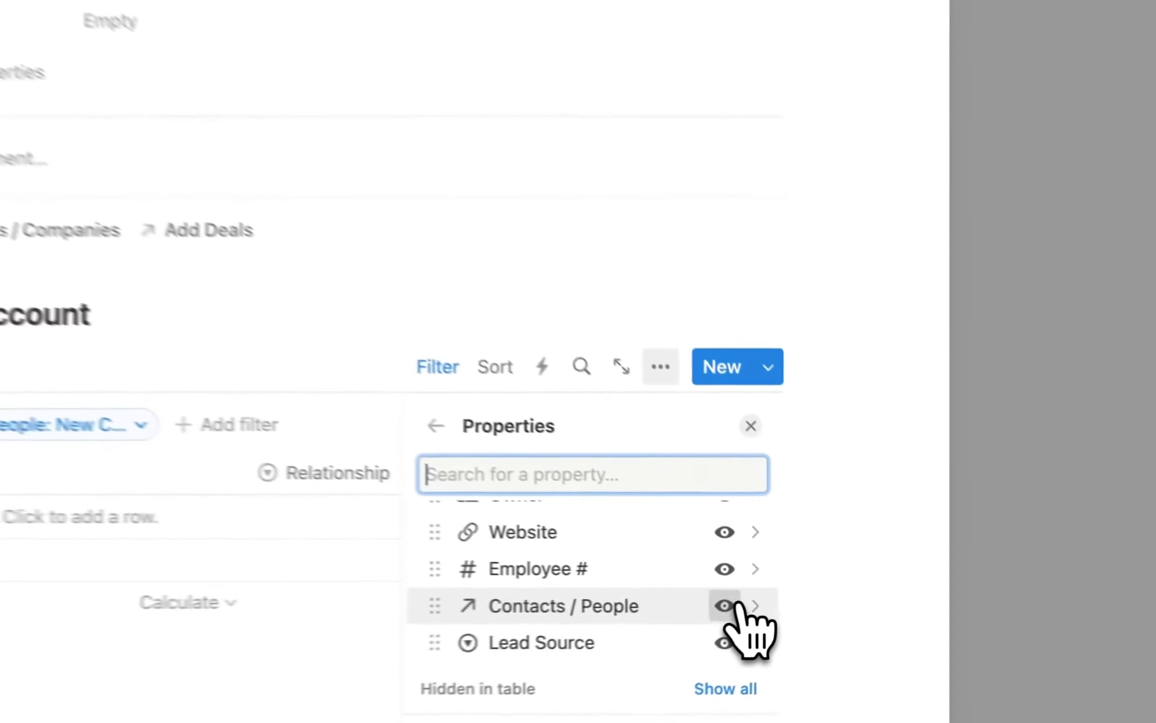
{"action": "left_click", "coordinate": [801, 602]}
{"action": "scroll", "coordinate": [770, 607], "scroll_direction": "up", "scroll_amount": 3}
{"action": "scroll", "coordinate": [759, 604], "scroll_direction": "down", "scroll_amount": 2}
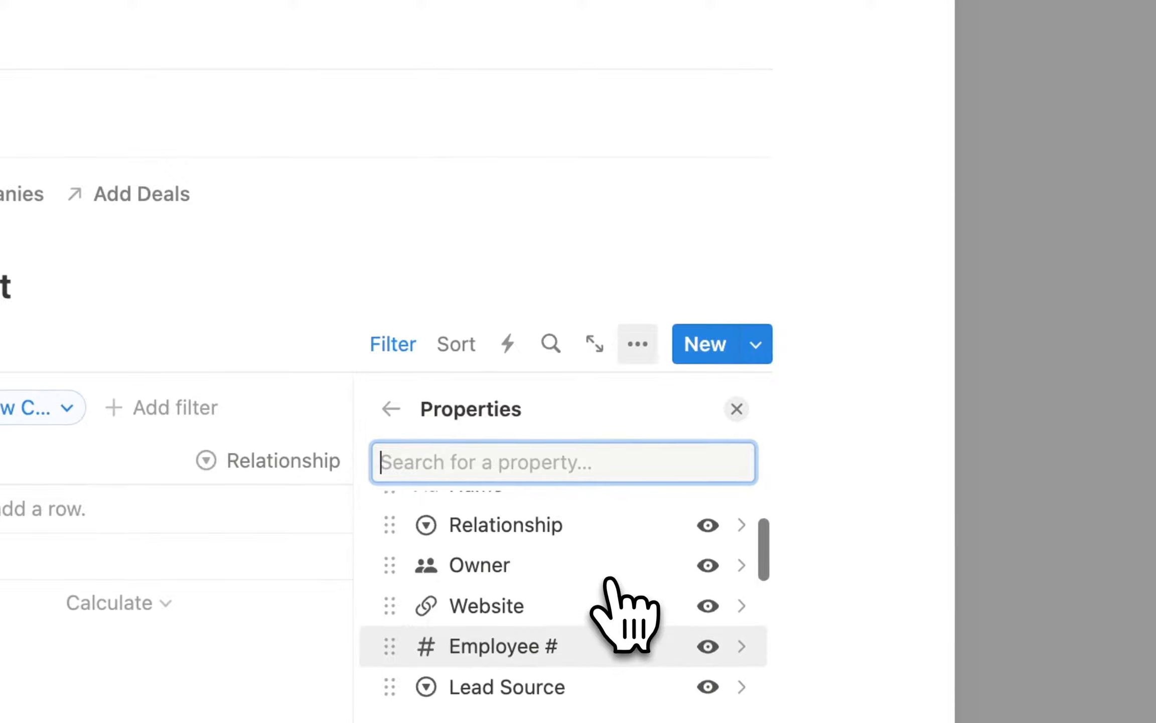
{"action": "scroll", "coordinate": [608, 581], "scroll_direction": "up", "scroll_amount": 1}
{"action": "left_click", "coordinate": [828, 147]}
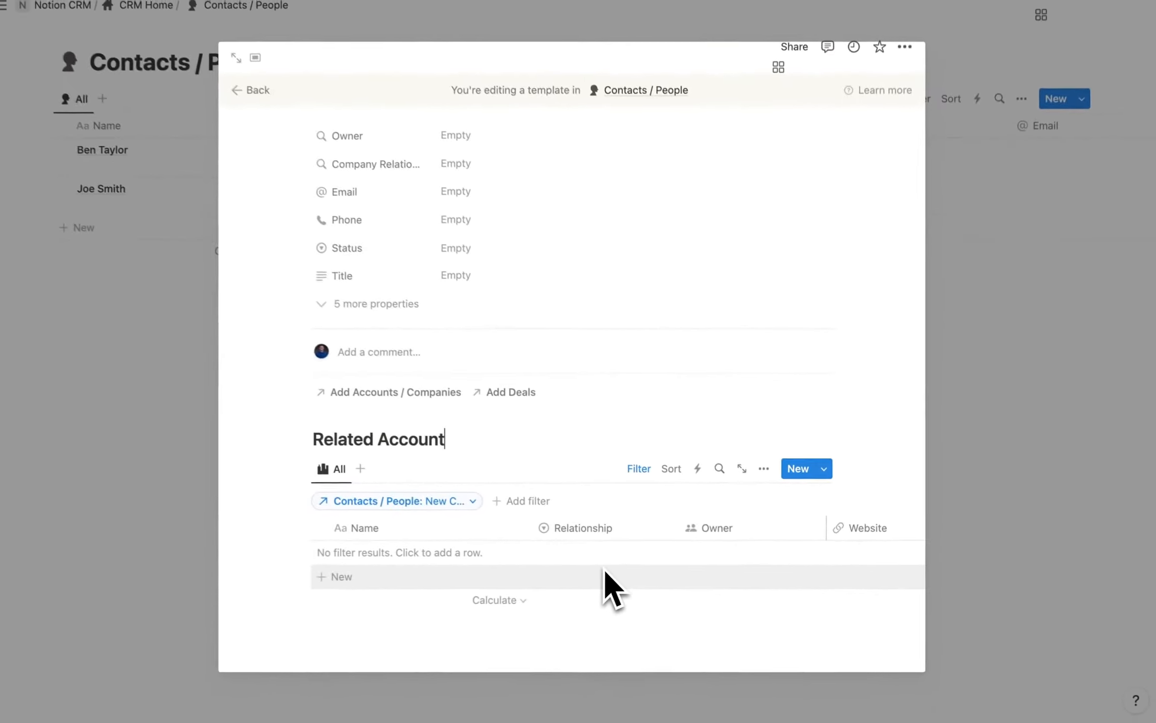
Give the New Contact template a person icon.
{"action": "scroll", "coordinate": [326, 542], "scroll_direction": "up", "scroll_amount": 3}
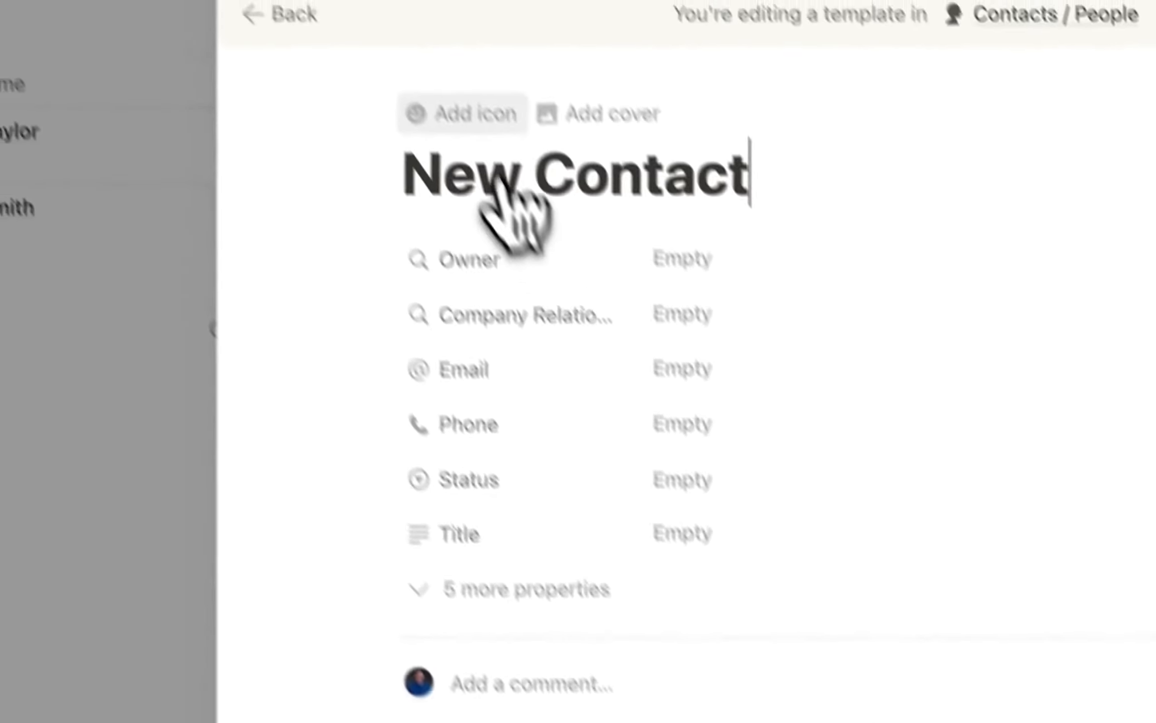
{"action": "left_click", "coordinate": [474, 165]}
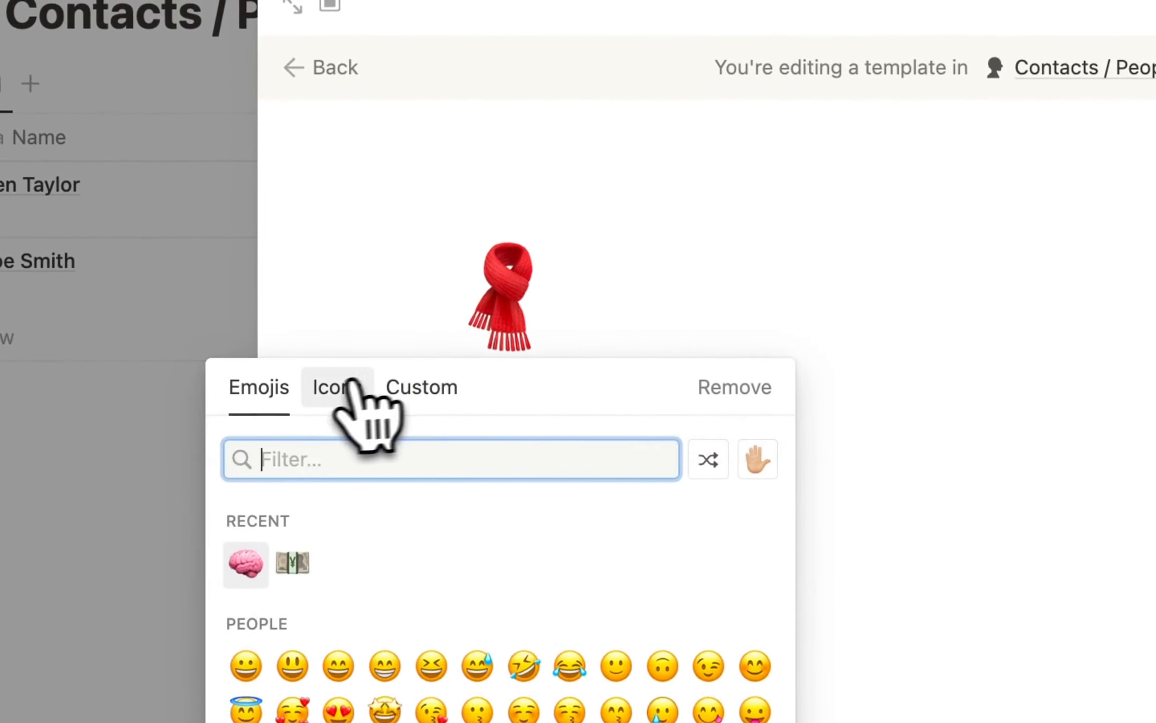
{"action": "left_click", "coordinate": [332, 394]}
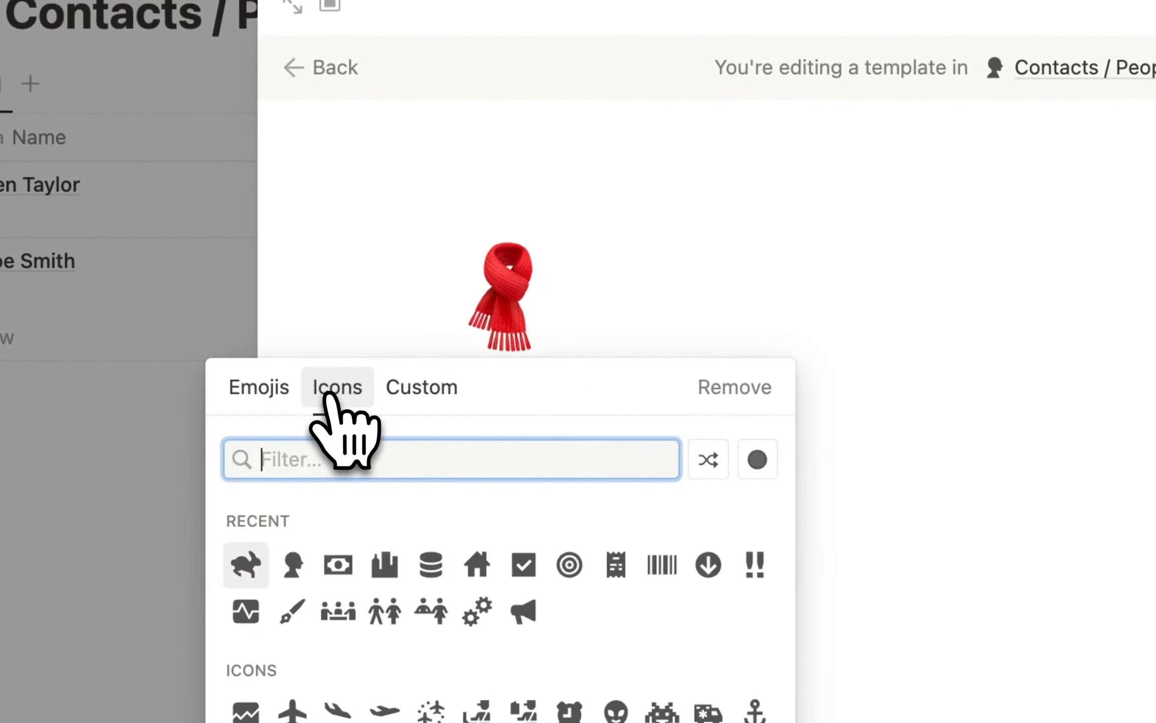
{"action": "left_click", "coordinate": [293, 567]}
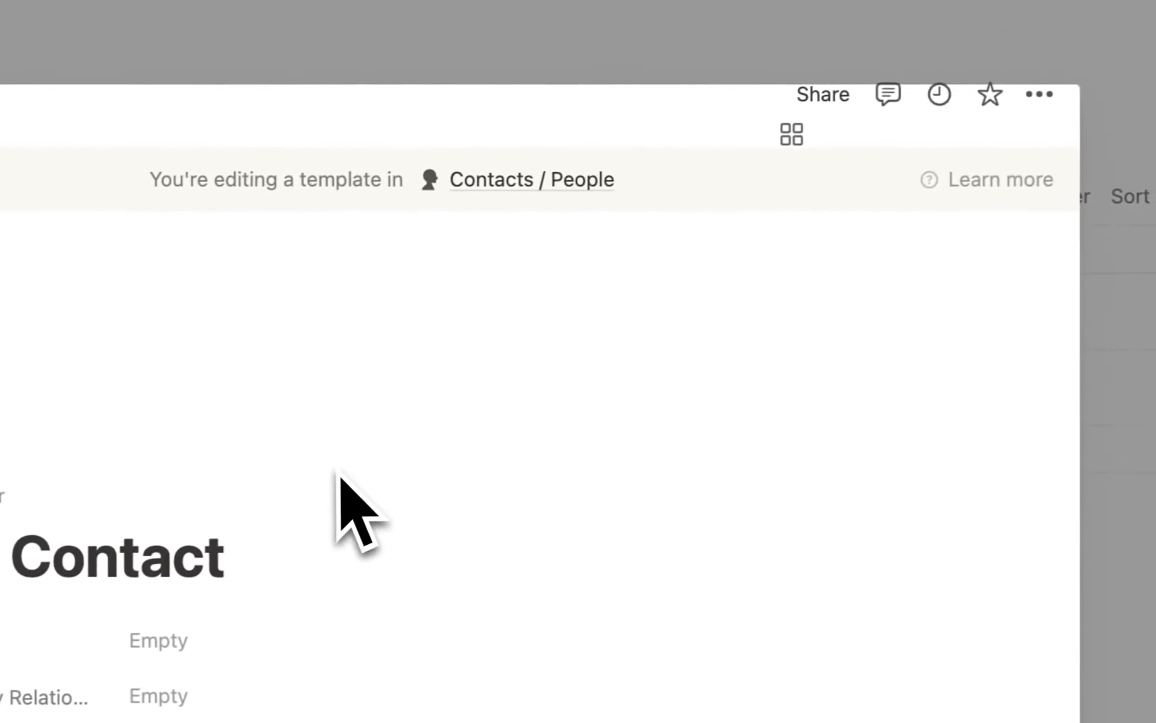
{"action": "scroll", "coordinate": [326, 474], "scroll_direction": "down", "scroll_amount": 2}
Set New Contact as the default template for all Contacts / People views.
{"action": "left_click", "coordinate": [1096, 444]}
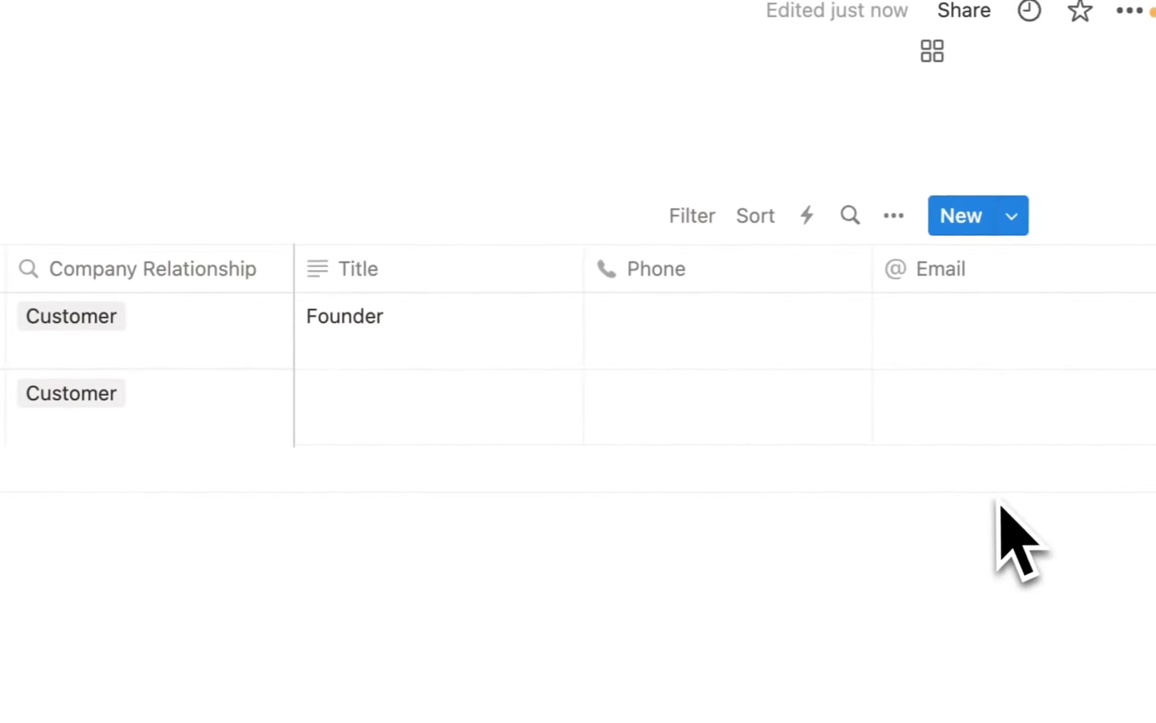
{"action": "left_click", "coordinate": [1001, 217]}
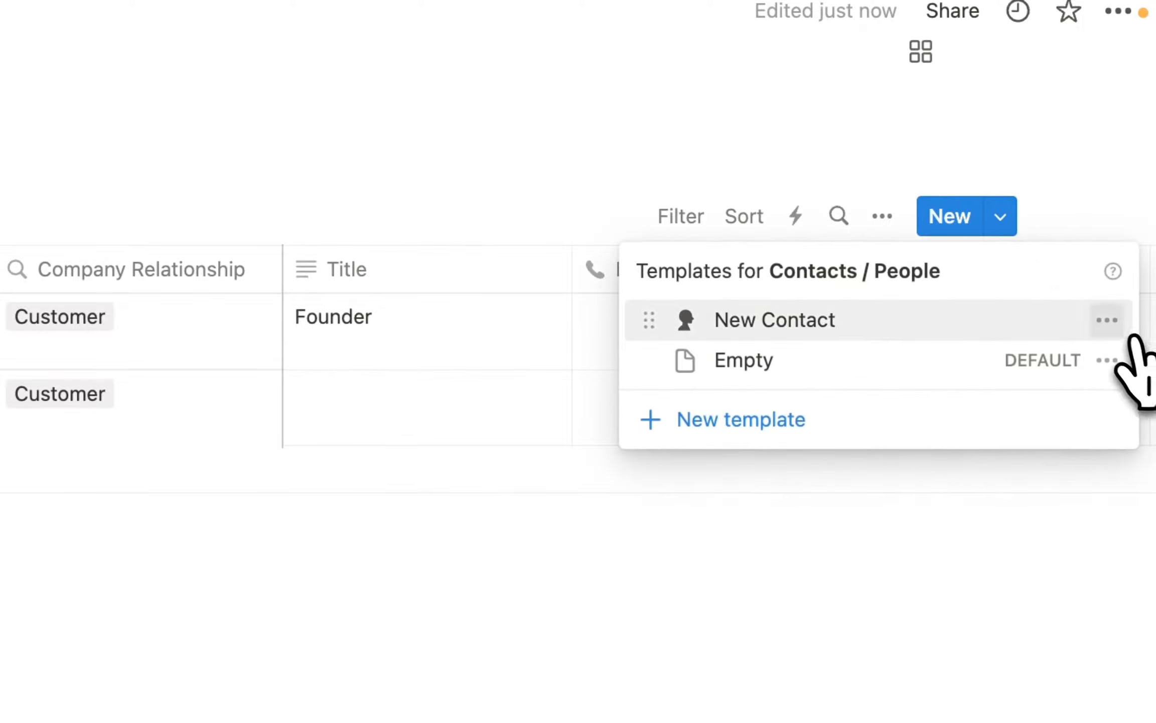
{"action": "left_click", "coordinate": [1106, 320]}
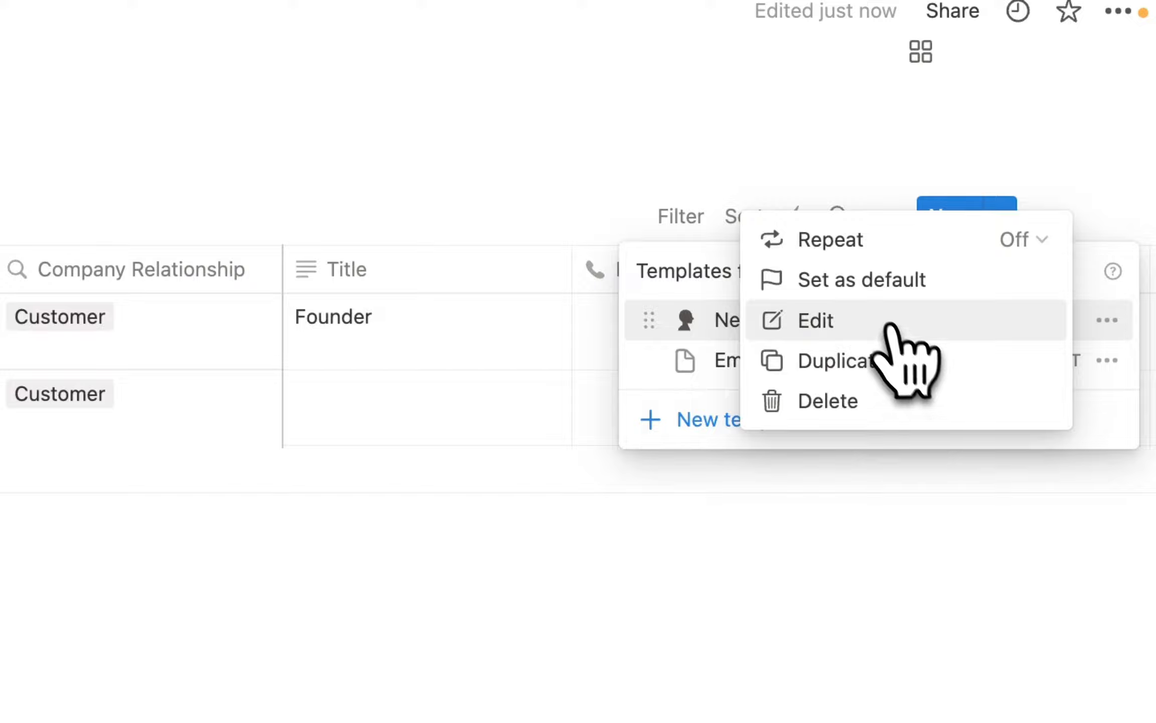
{"action": "left_click", "coordinate": [860, 286]}
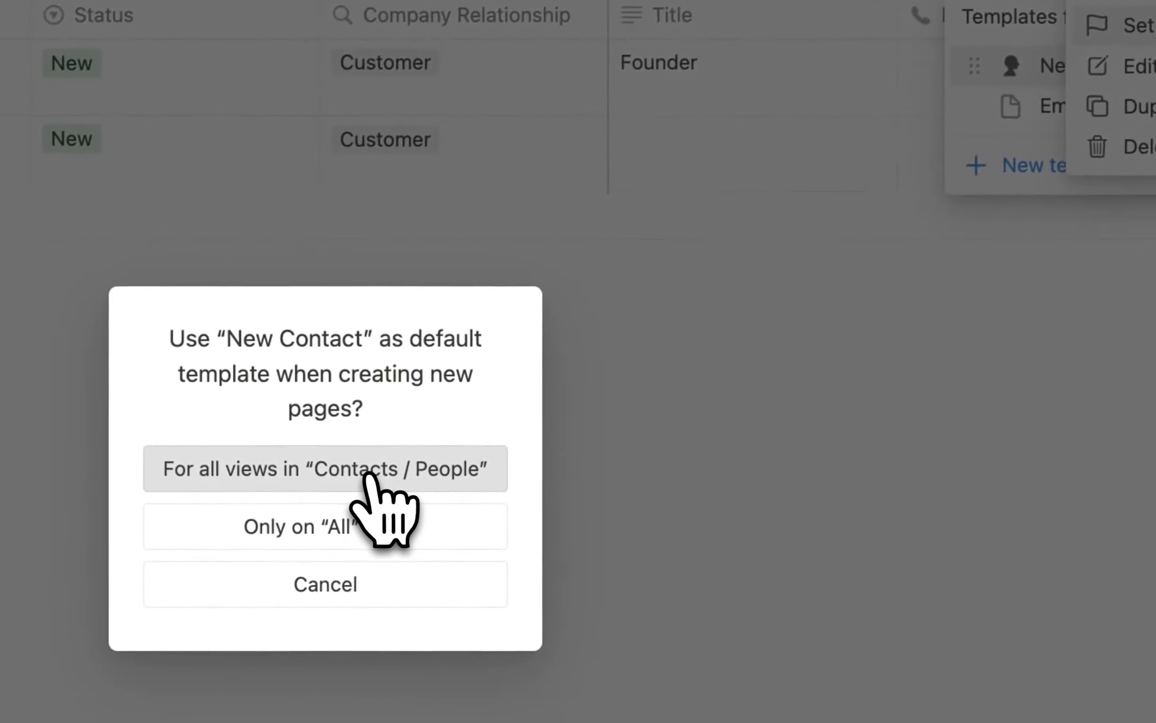
{"action": "left_click", "coordinate": [359, 475]}
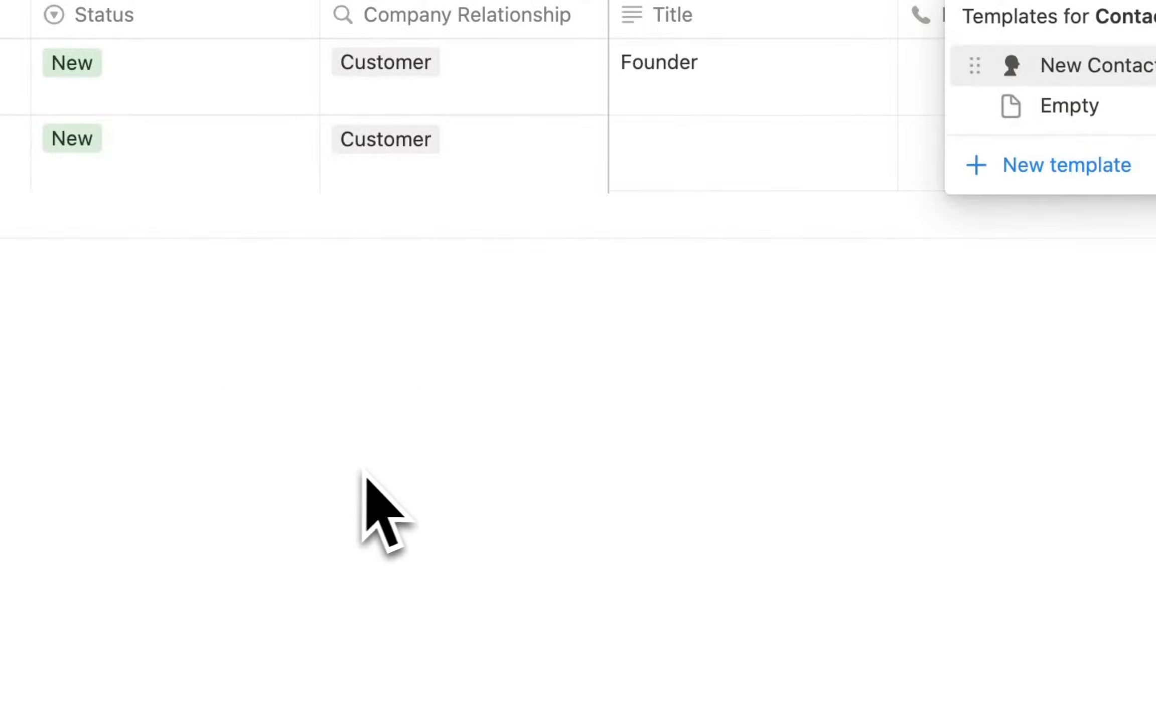
{"action": "left_click", "coordinate": [376, 474]}
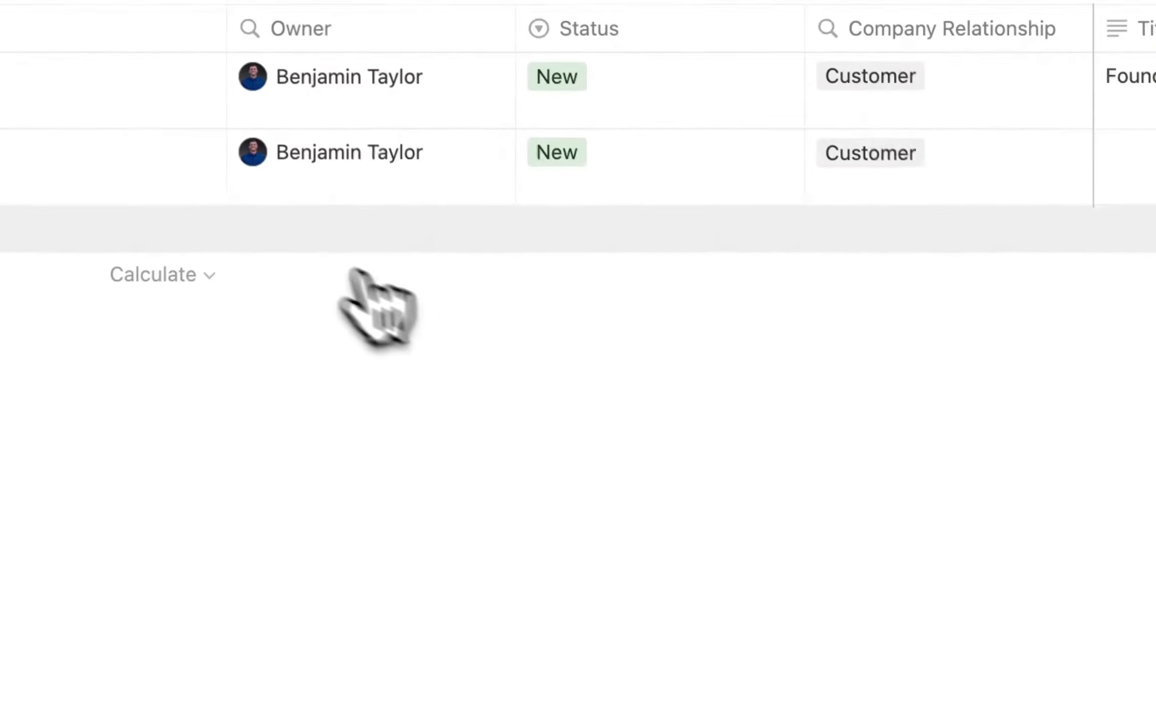
Apply the New Contact template to the first contact.
{"action": "left_click", "coordinate": [302, 240]}
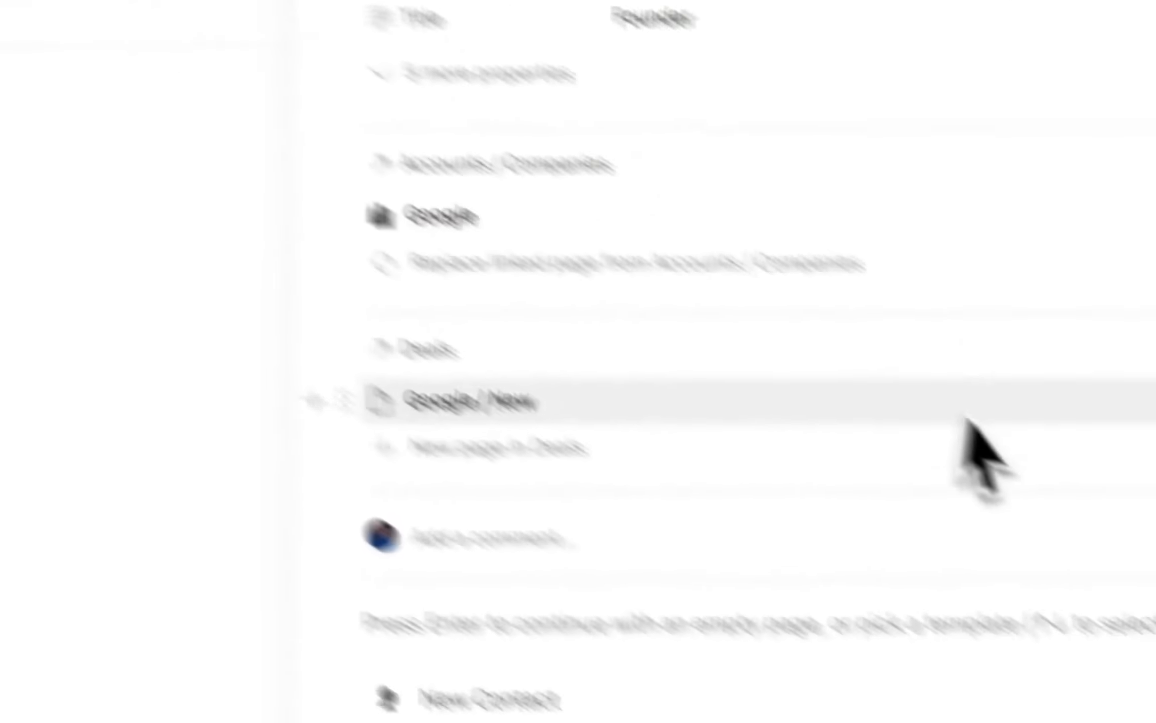
{"action": "left_click", "coordinate": [374, 433]}
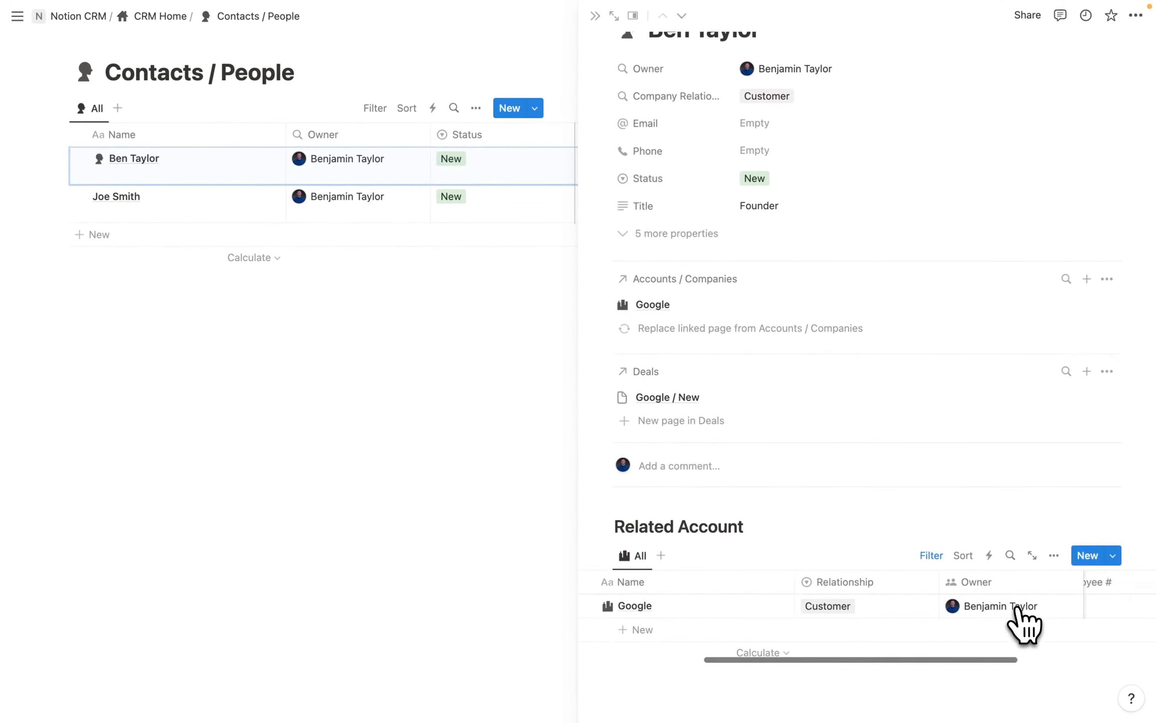
{"action": "scroll", "coordinate": [1017, 609], "scroll_direction": "left", "scroll_amount": 2}
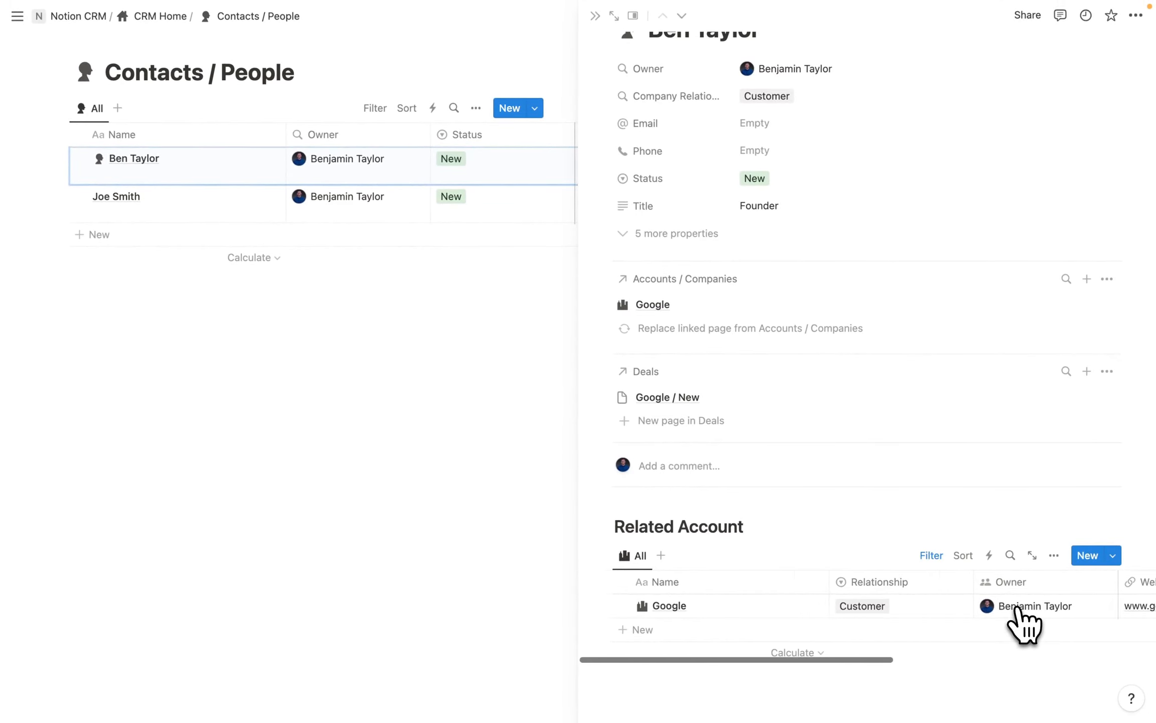
Unfreeze the columns of that contact's Related Account table via the Owner column.
{"action": "left_click", "coordinate": [901, 583]}
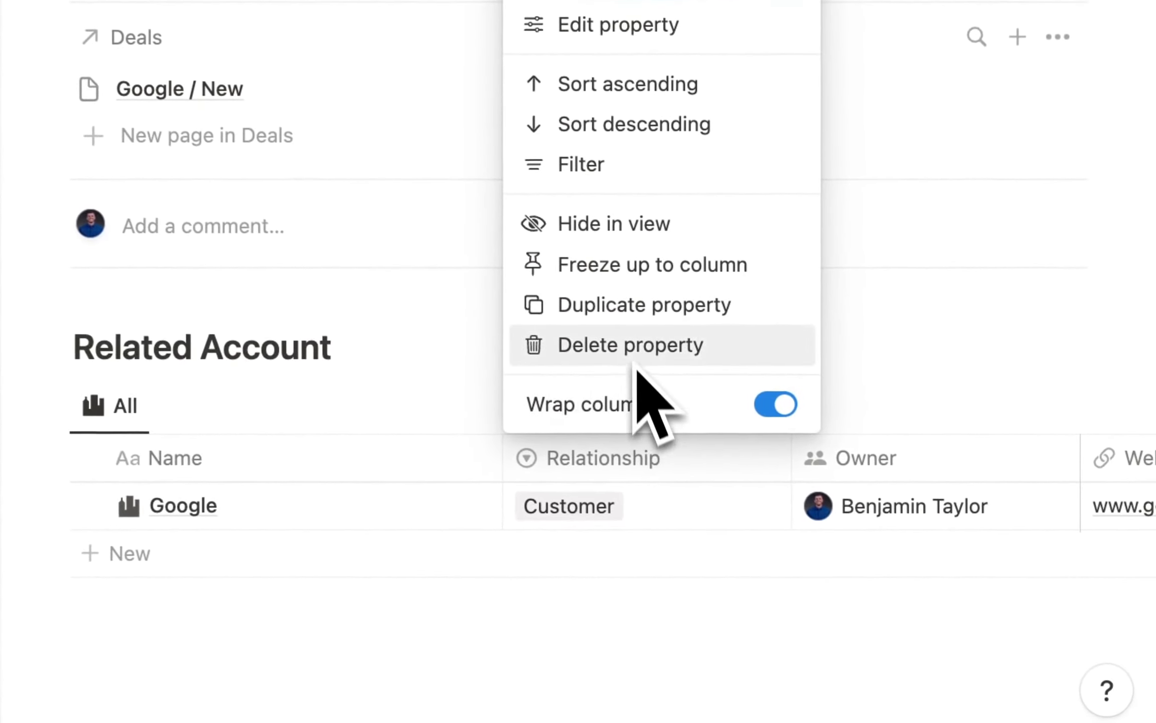
{"action": "left_click", "coordinate": [882, 466]}
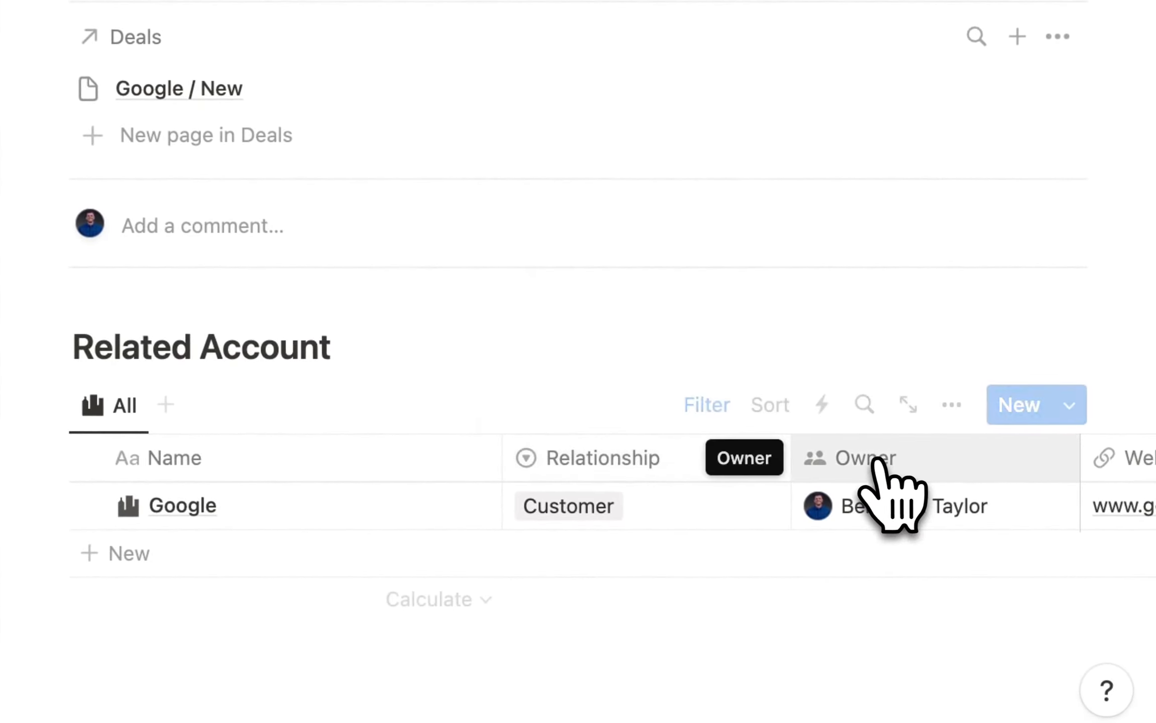
{"action": "left_click", "coordinate": [878, 464]}
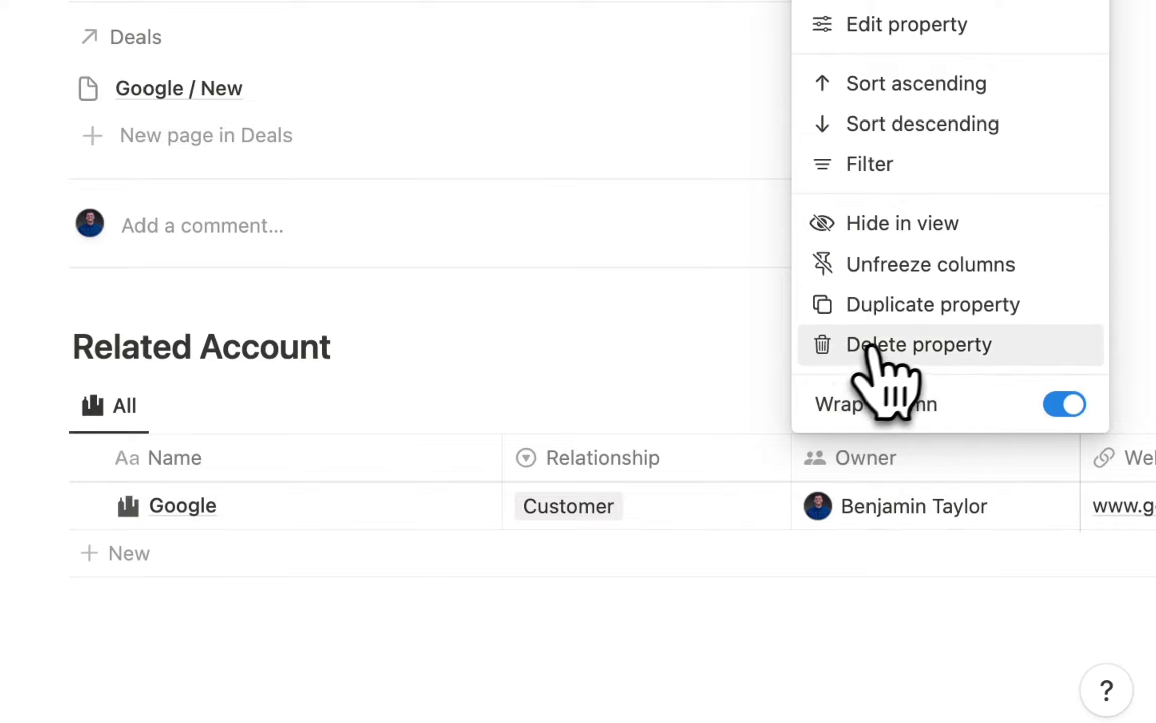
{"action": "left_click", "coordinate": [898, 261]}
{"action": "scroll", "coordinate": [803, 482], "scroll_direction": "right", "scroll_amount": 15}
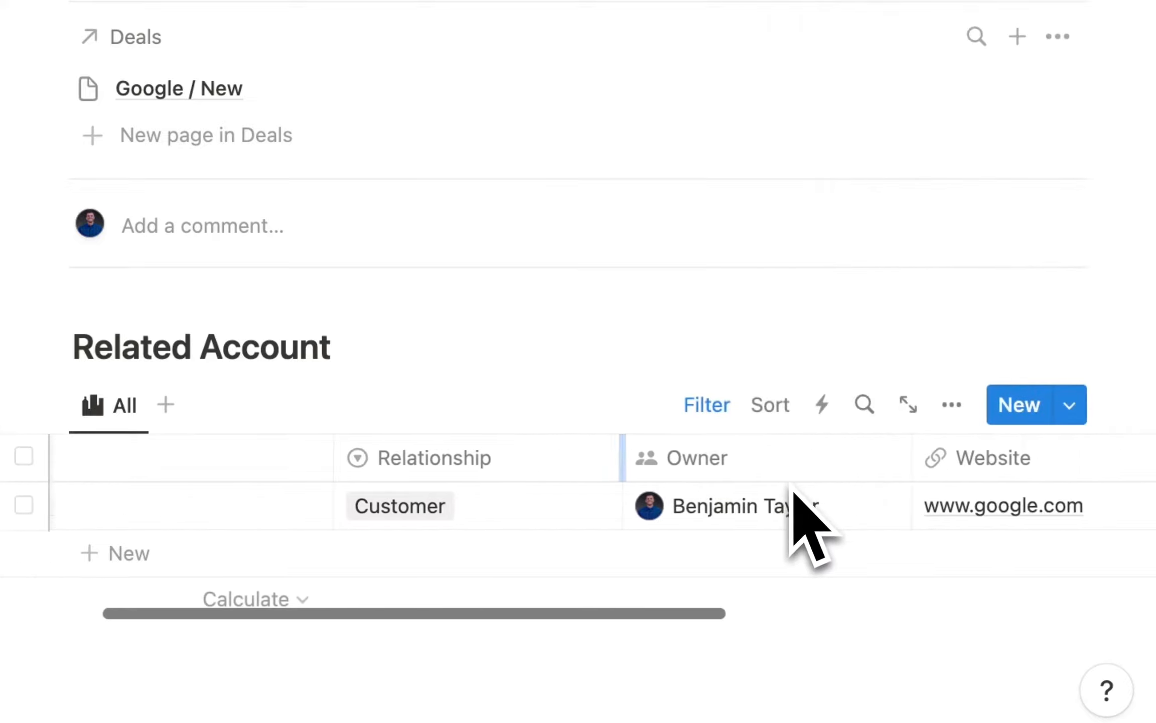
{"action": "scroll", "coordinate": [790, 497], "scroll_direction": "left", "scroll_amount": 10}
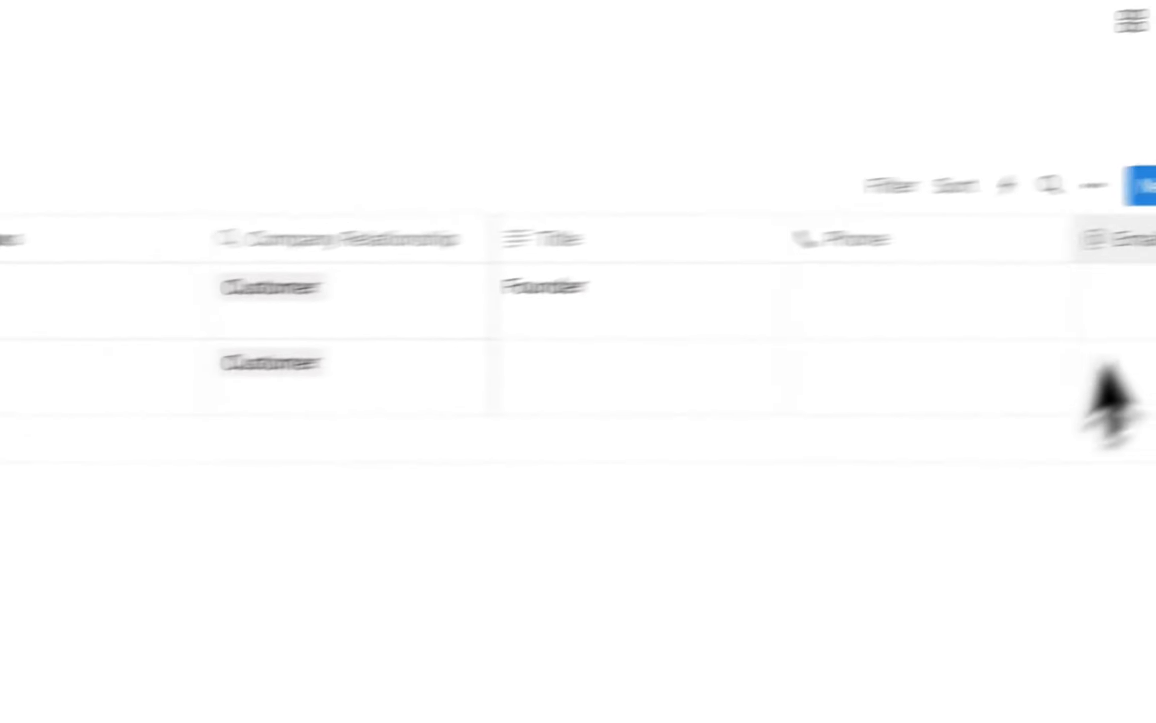
Unfreeze the Related Account table columns inside the New Contact template itself.
{"action": "left_click", "coordinate": [1000, 217]}
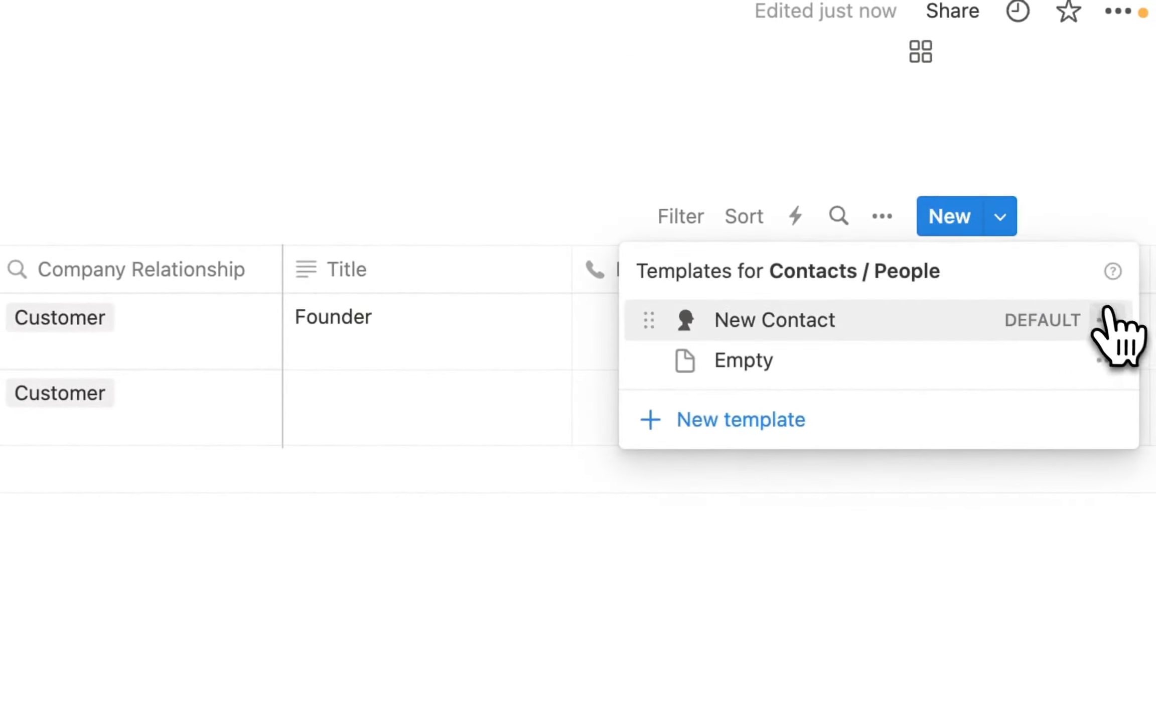
{"action": "left_click", "coordinate": [1104, 319]}
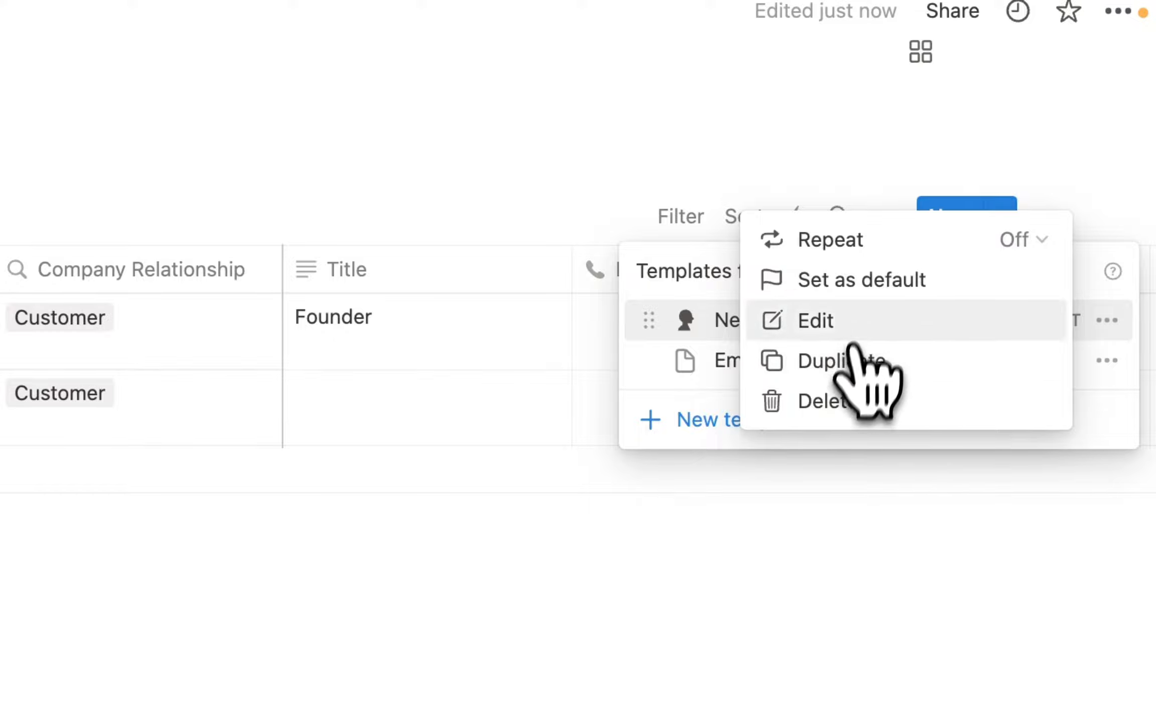
{"action": "left_click", "coordinate": [856, 321]}
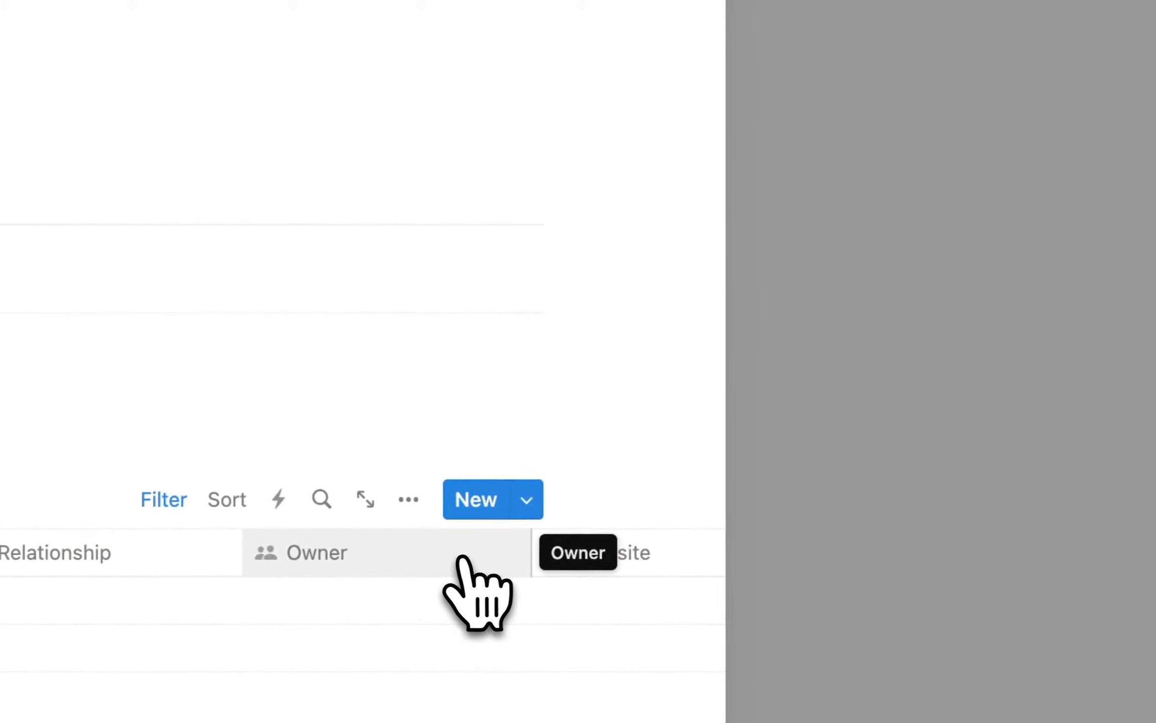
{"action": "left_click", "coordinate": [441, 558]}
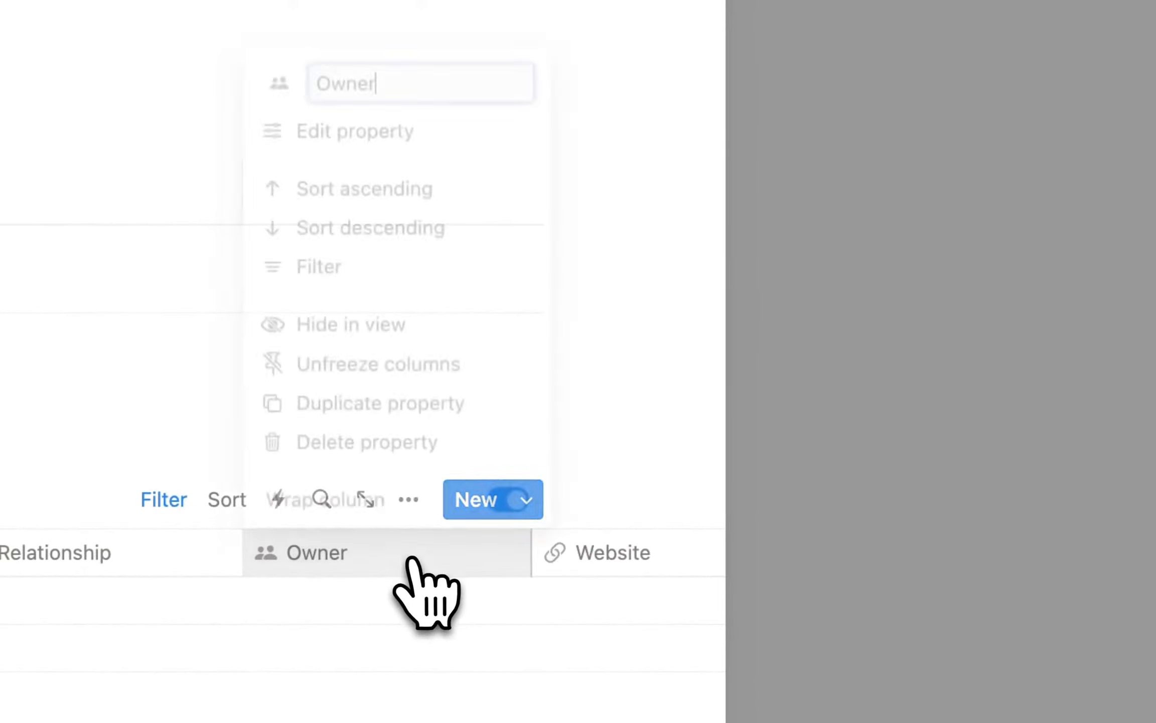
{"action": "left_click", "coordinate": [396, 361]}
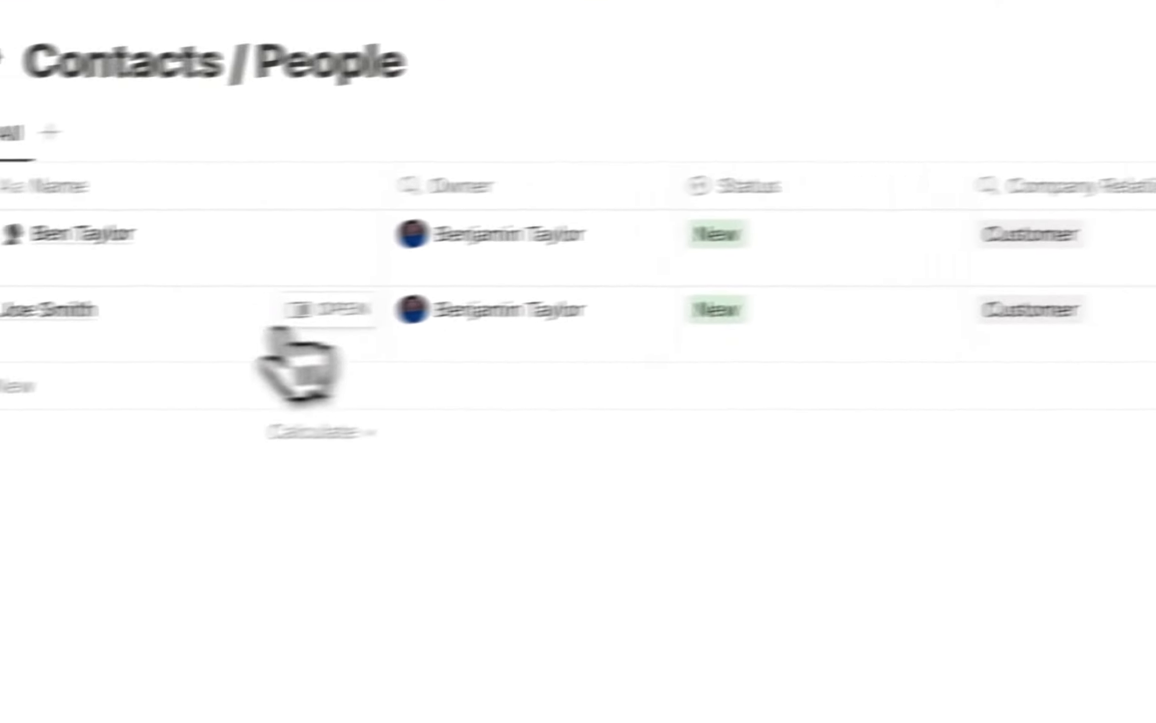
Apply the New Contact template to the second contact and return to CRM Home.
{"action": "left_click", "coordinate": [324, 310]}
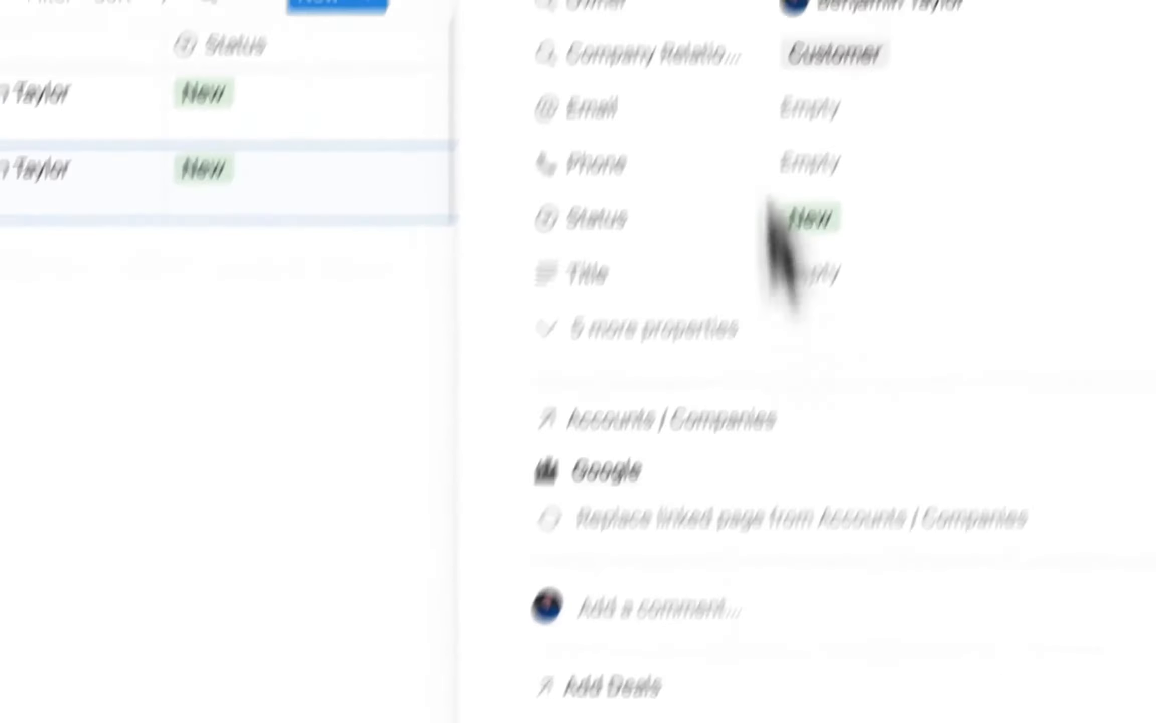
{"action": "left_click", "coordinate": [427, 545]}
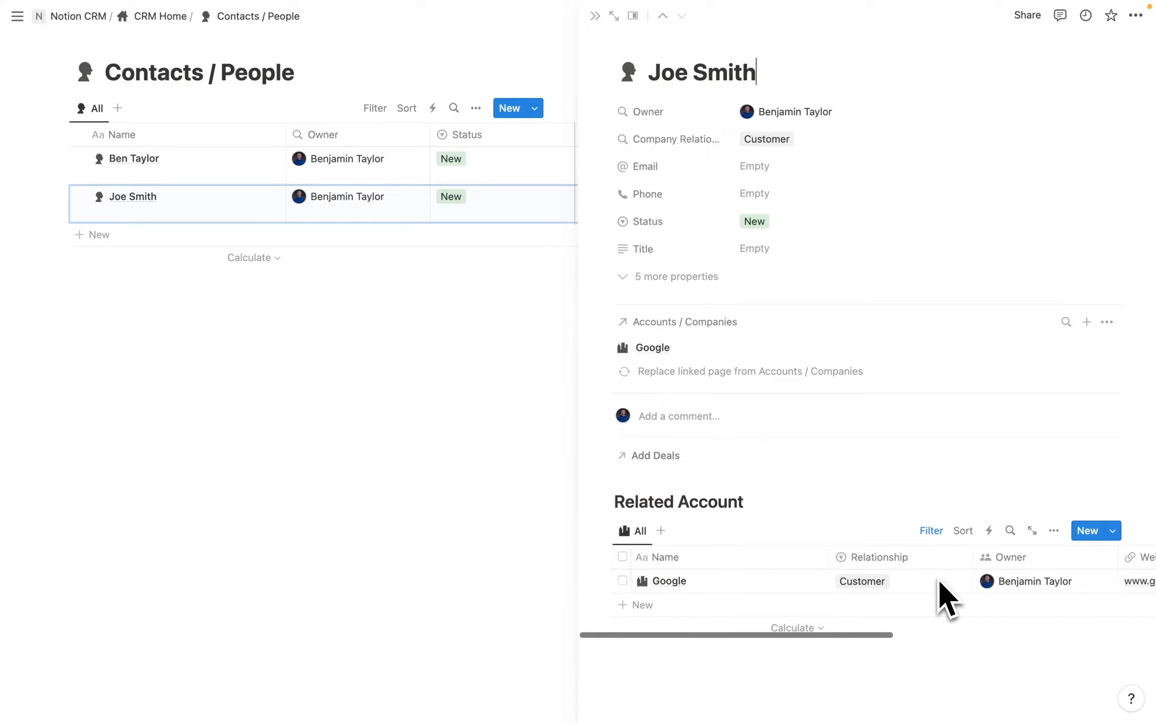
{"action": "left_click", "coordinate": [161, 16]}
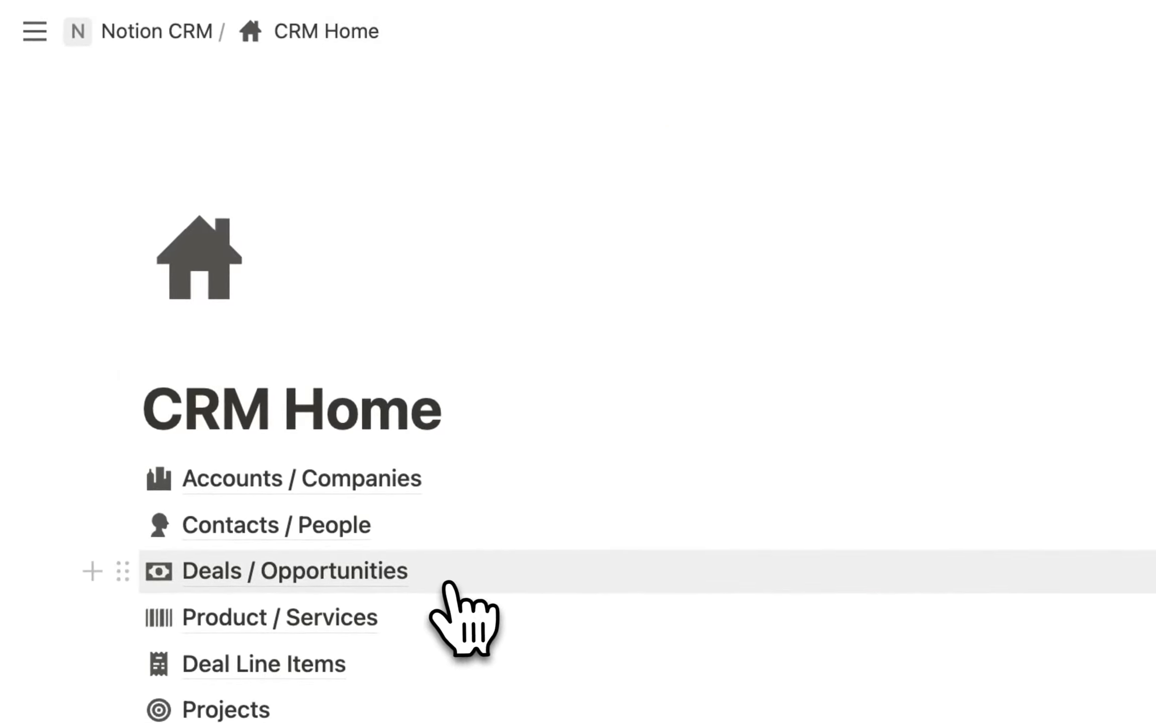
Create a Deals / Opportunities template with a currency cash icon found by searching 'money'.
{"action": "left_click", "coordinate": [335, 571]}
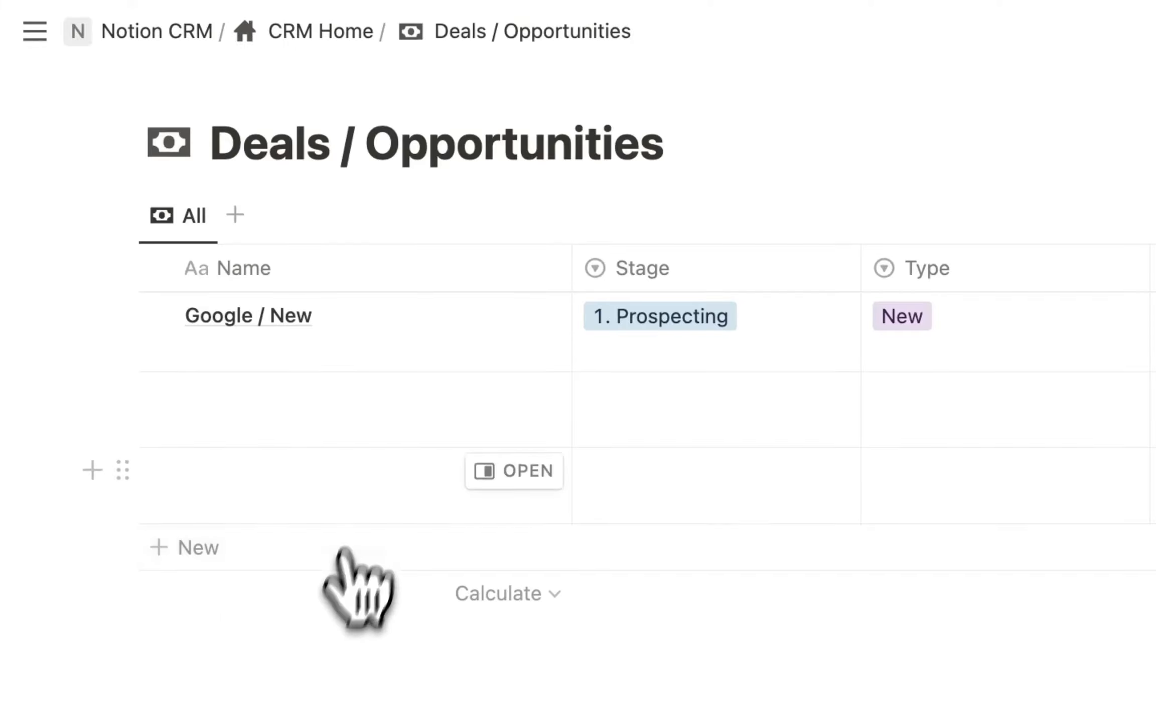
{"action": "left_click", "coordinate": [1000, 216]}
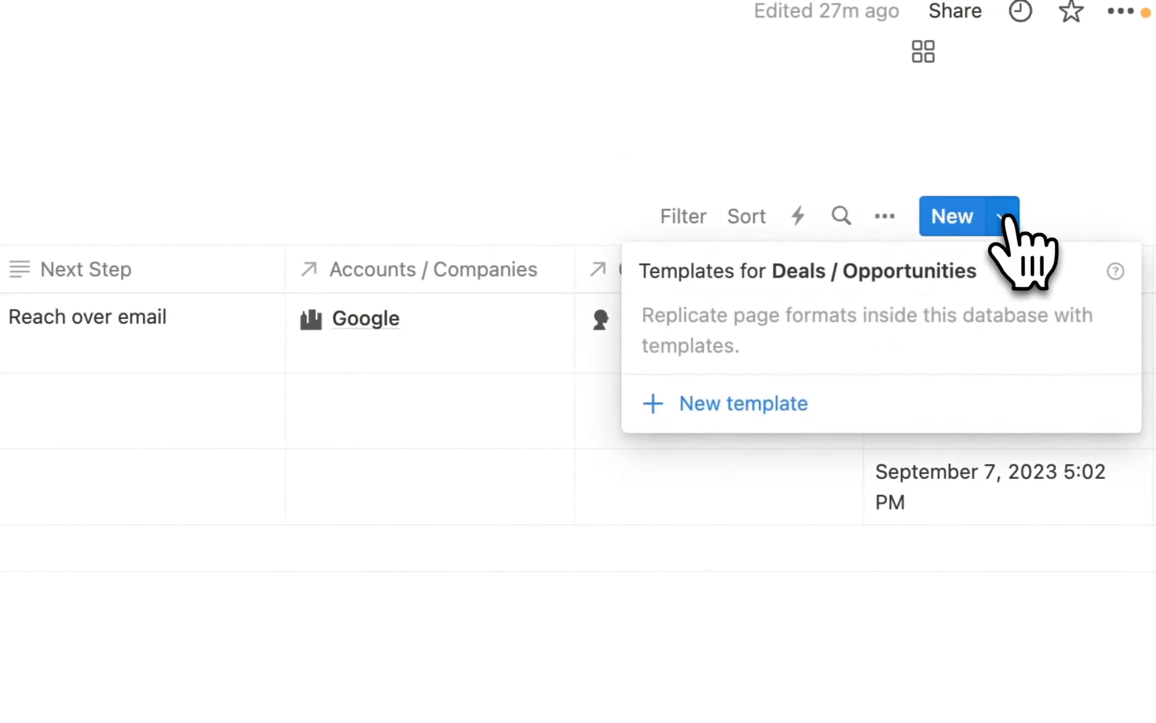
{"action": "left_click", "coordinate": [800, 413]}
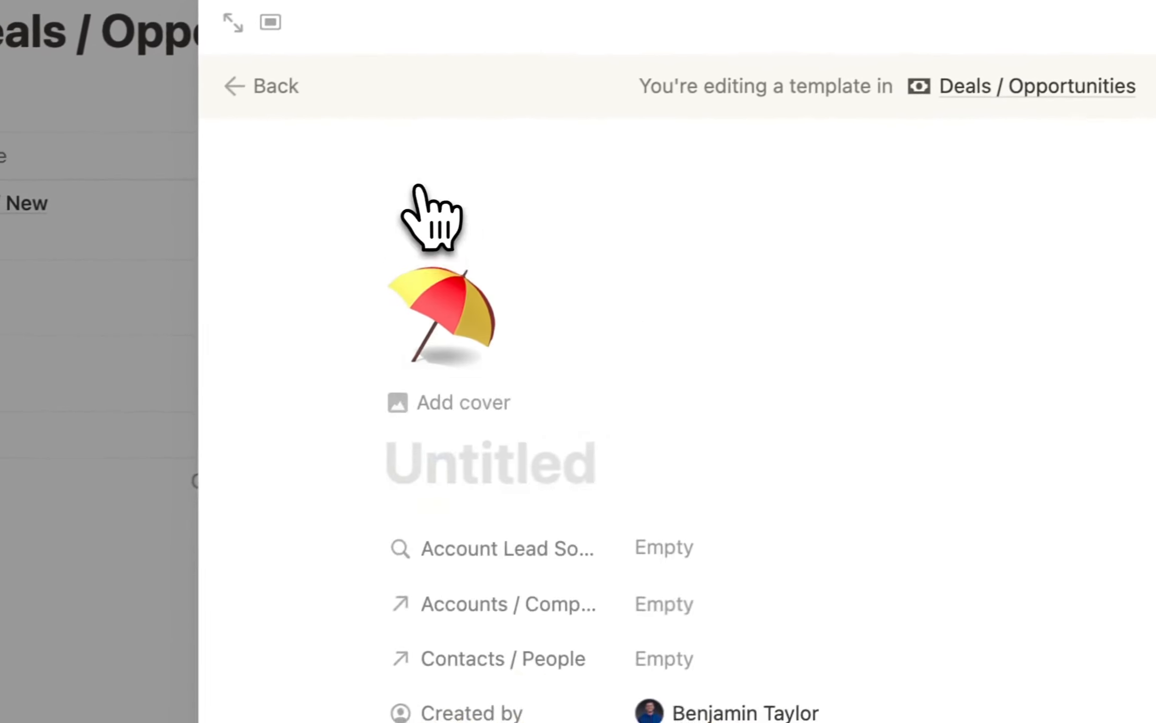
{"action": "left_click", "coordinate": [441, 309]}
{"action": "left_click", "coordinate": [281, 414]}
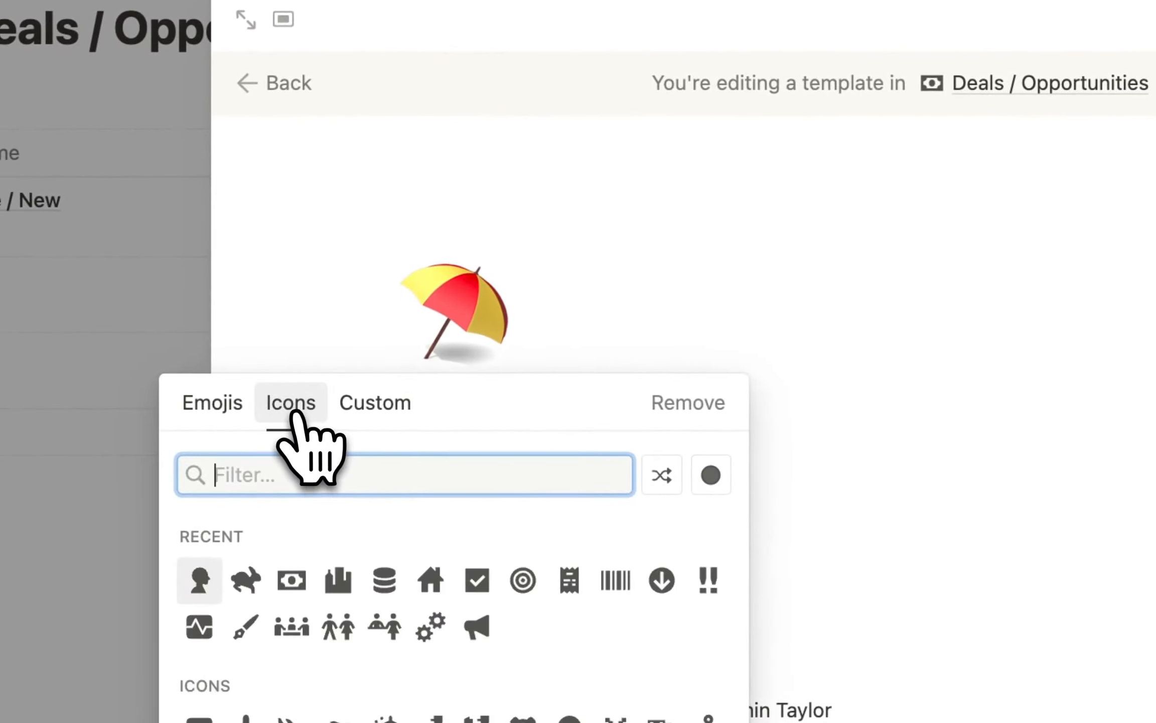
{"action": "type", "text": "money"}
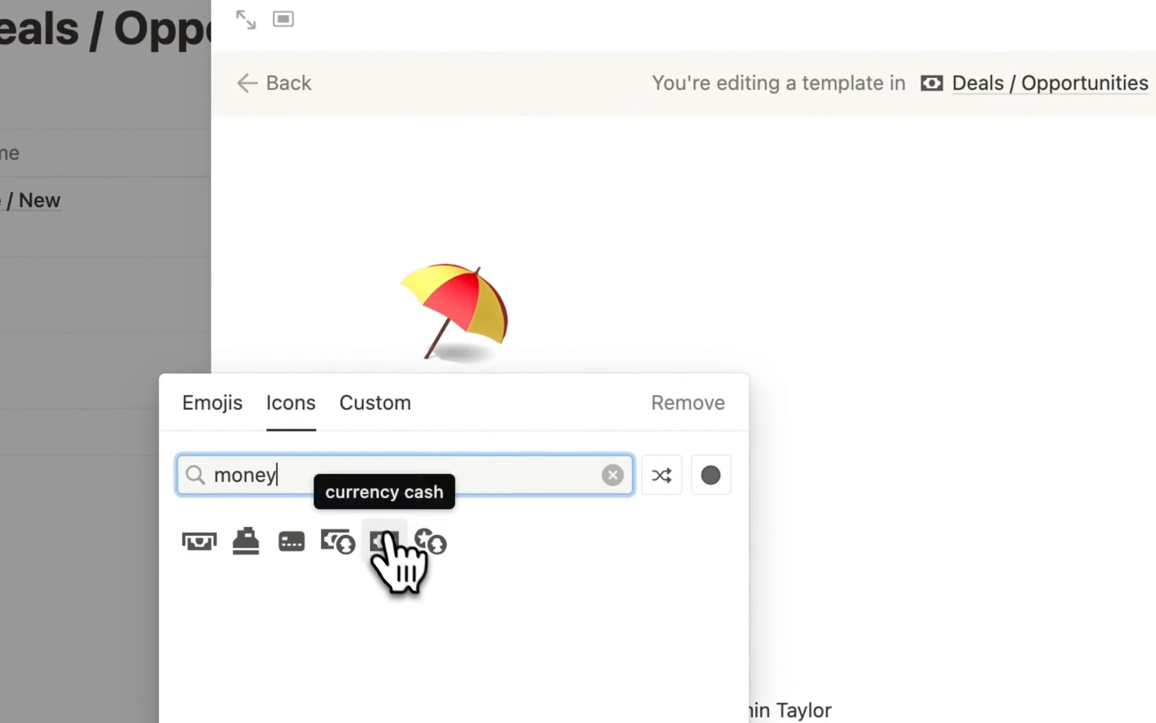
{"action": "left_click", "coordinate": [387, 542]}
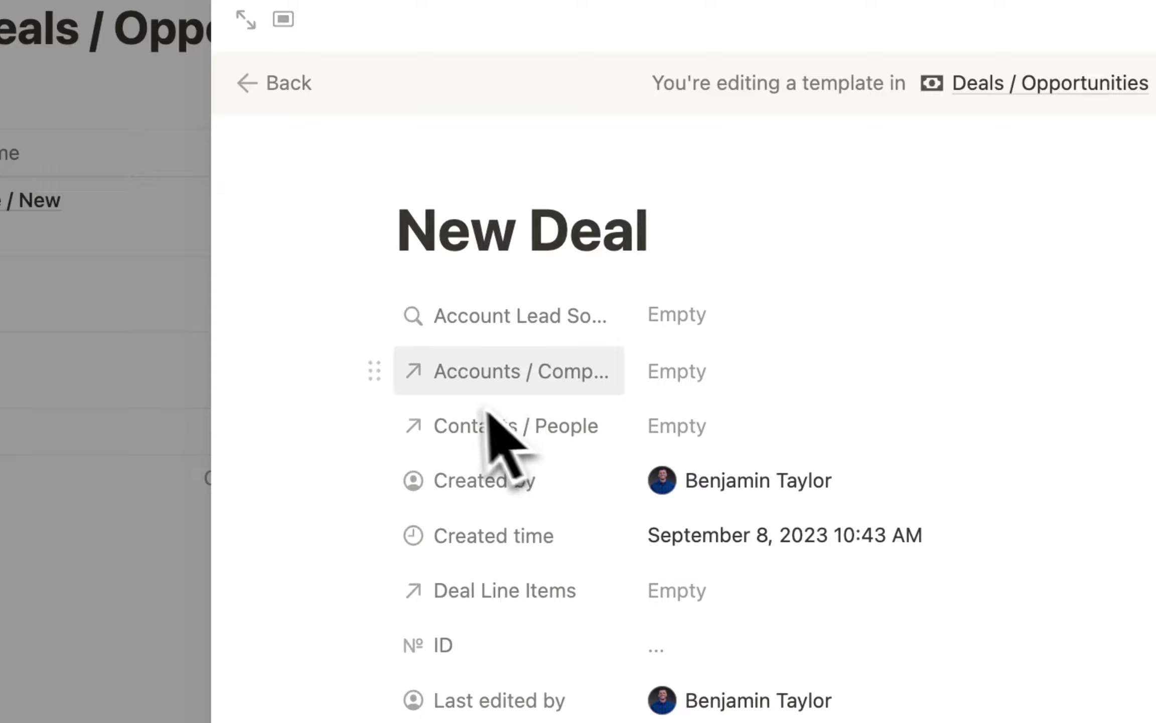
Show Accounts / Companies, Contacts / People and Deal Line Items as page sections.
{"action": "left_click", "coordinate": [377, 307]}
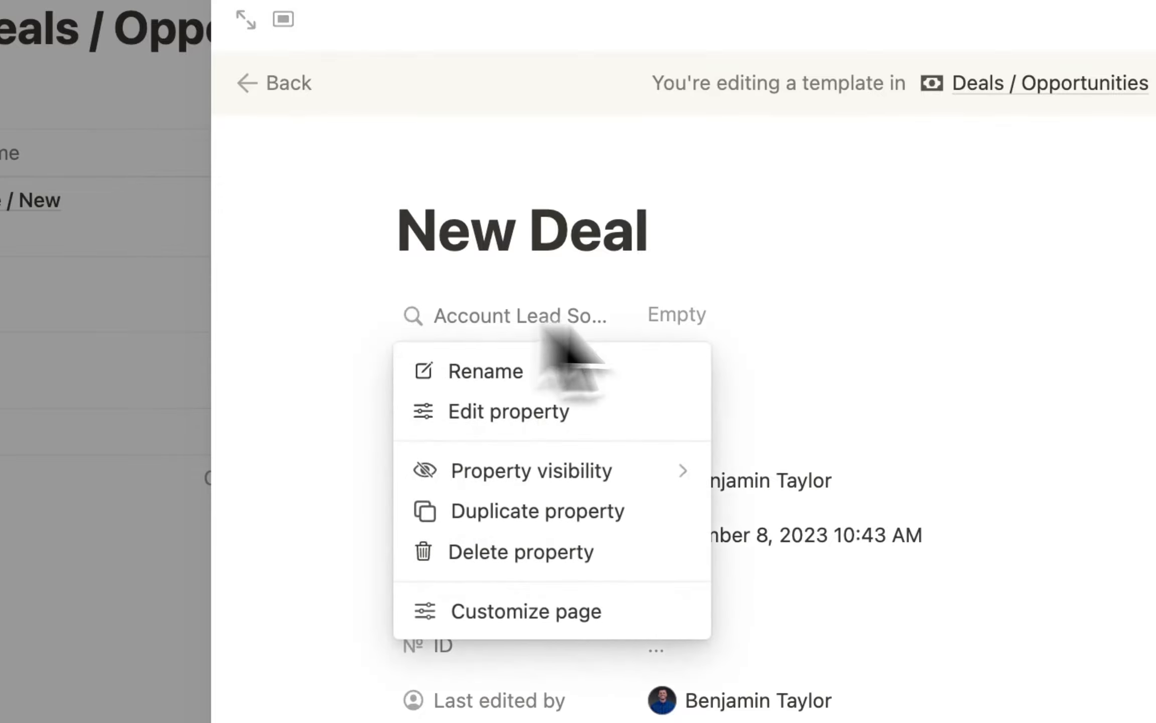
{"action": "key", "text": "Escape"}
{"action": "left_click", "coordinate": [374, 371]}
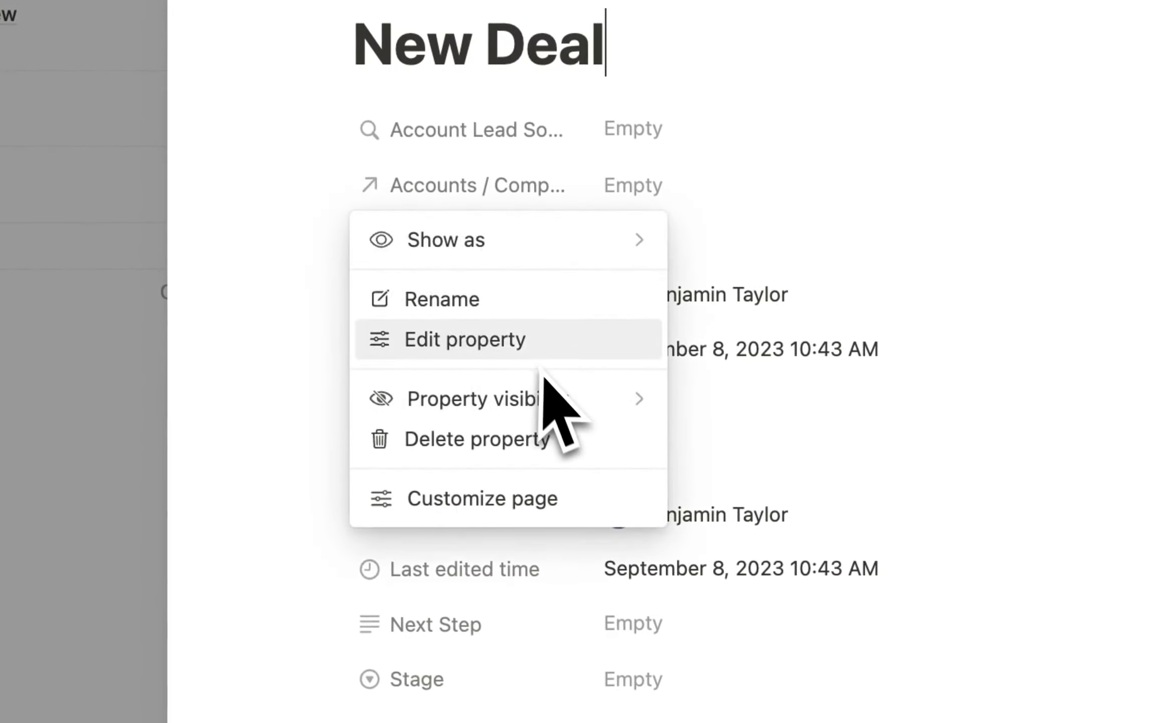
{"action": "mouse_move", "coordinate": [512, 240]}
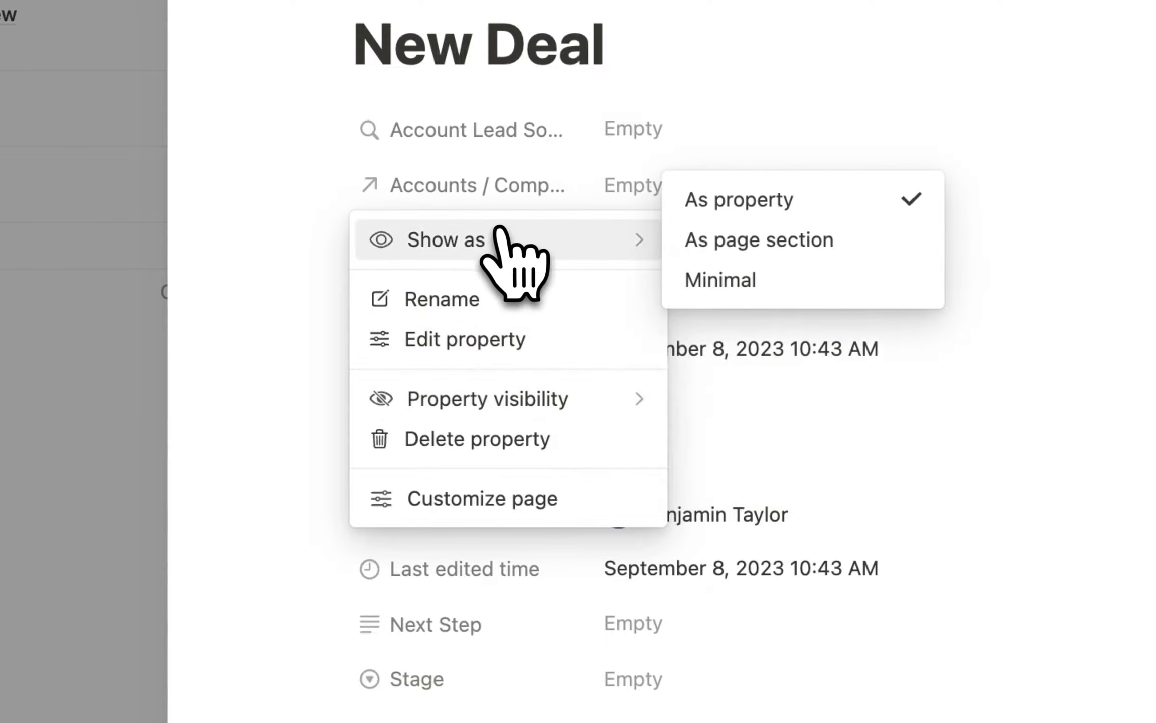
{"action": "left_click", "coordinate": [765, 240]}
{"action": "left_click", "coordinate": [331, 185]}
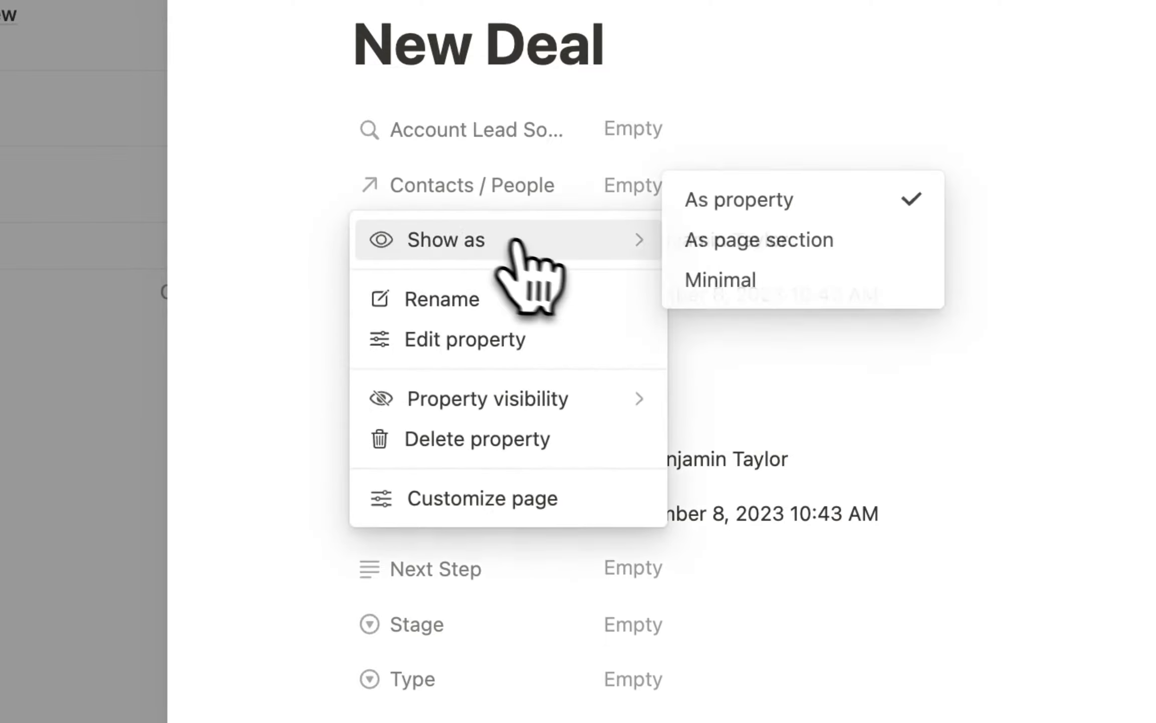
{"action": "left_click", "coordinate": [768, 240]}
{"action": "left_click", "coordinate": [334, 293]}
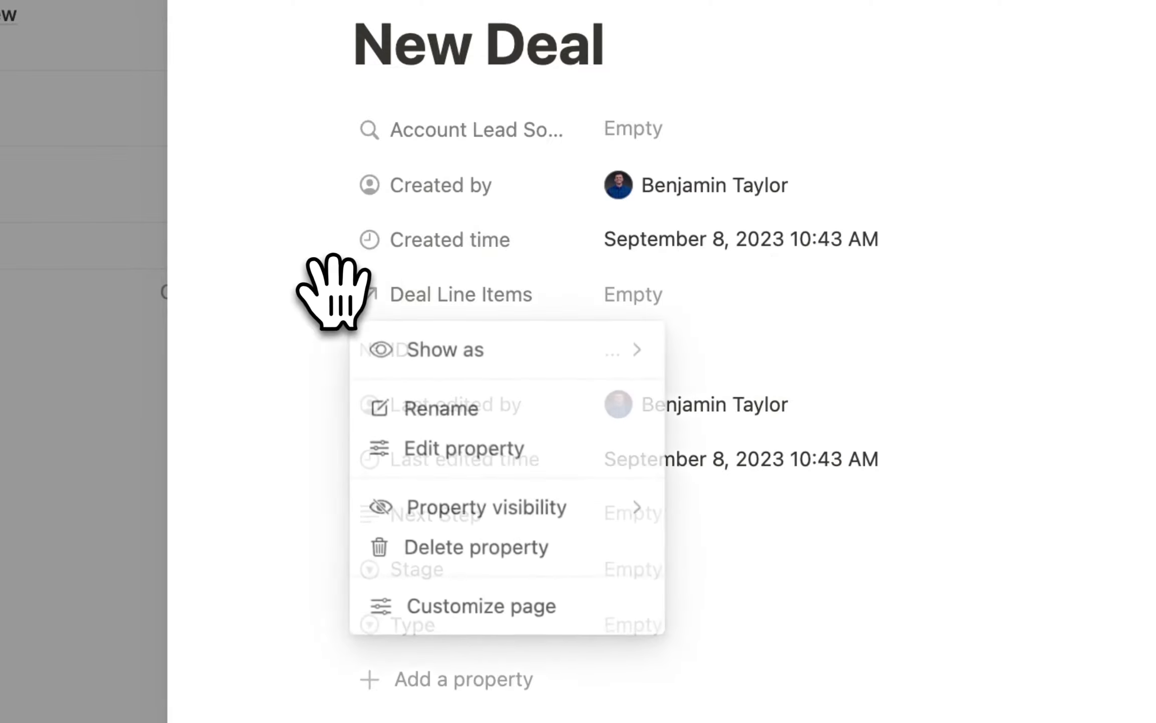
{"action": "mouse_move", "coordinate": [490, 351]}
{"action": "left_click", "coordinate": [730, 357]}
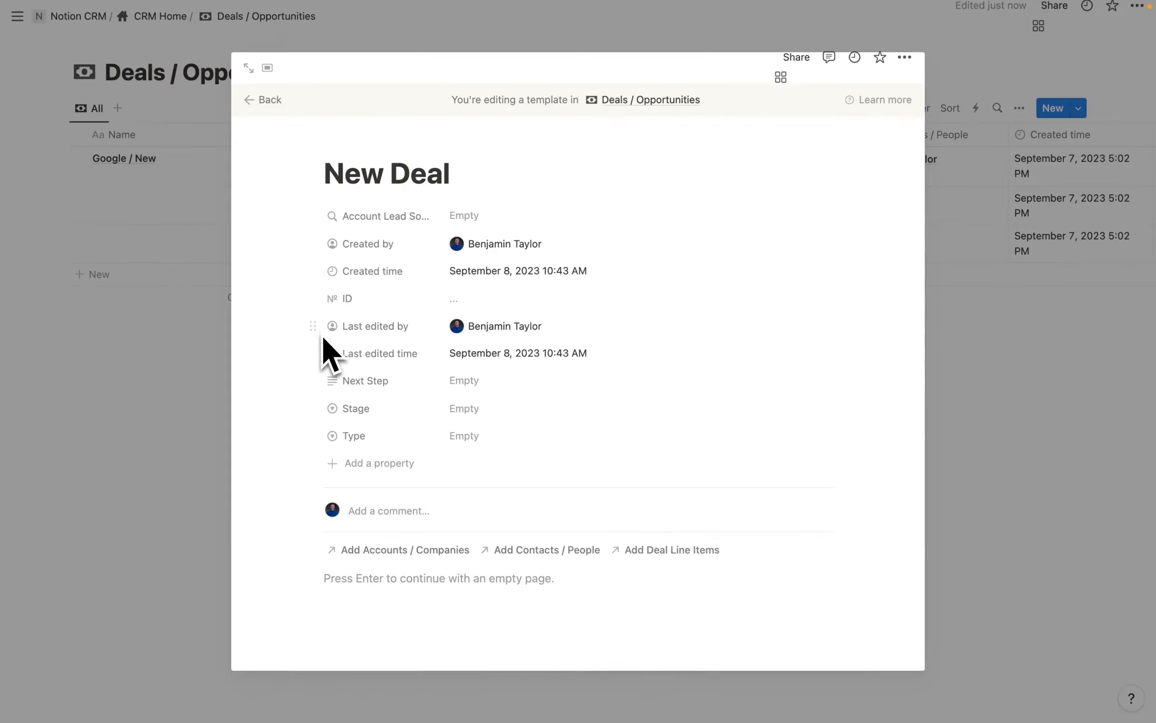
Drag Last edited by, Last edited time, Created time, Created by and ID below Type.
{"action": "left_click_drag", "start_coordinate": [331, 349], "coordinate": [341, 575]}
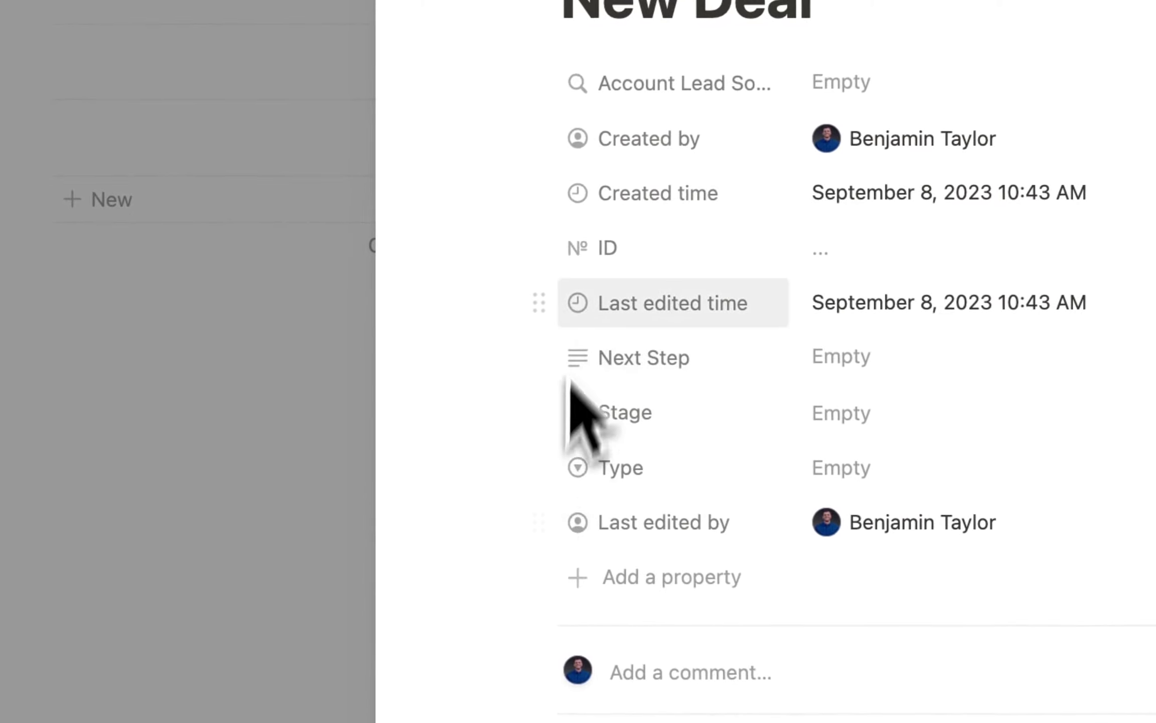
{"action": "left_click_drag", "start_coordinate": [541, 300], "coordinate": [541, 522]}
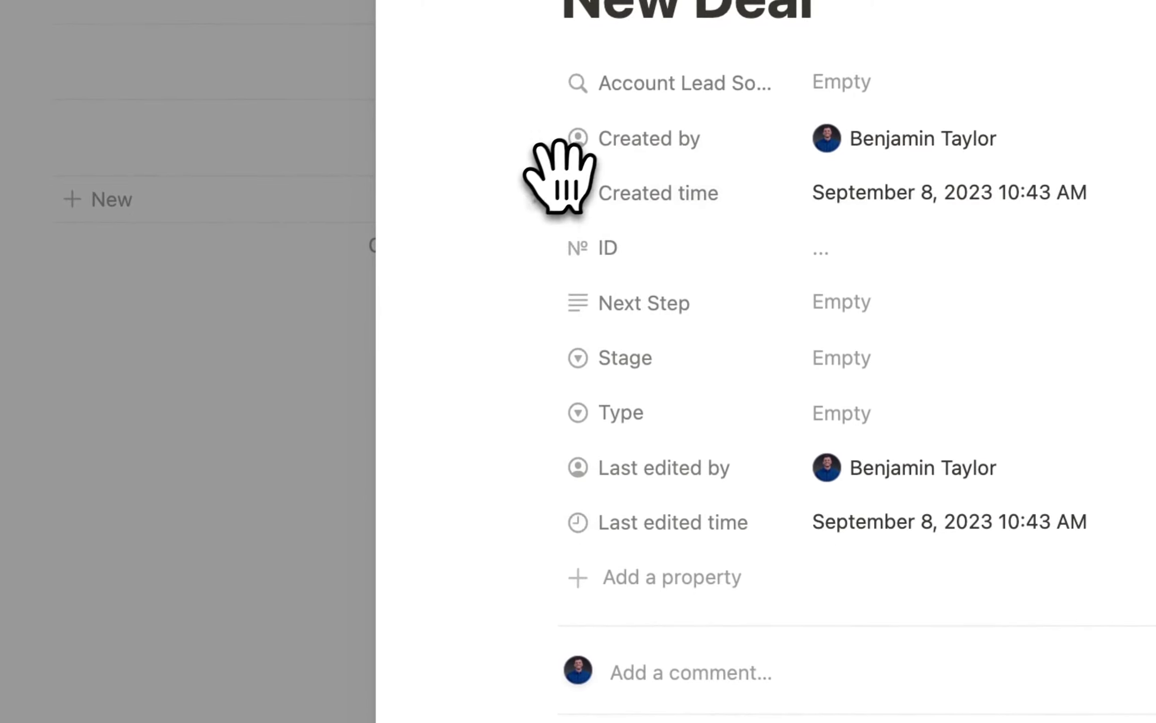
{"action": "left_click_drag", "start_coordinate": [542, 193], "coordinate": [585, 541]}
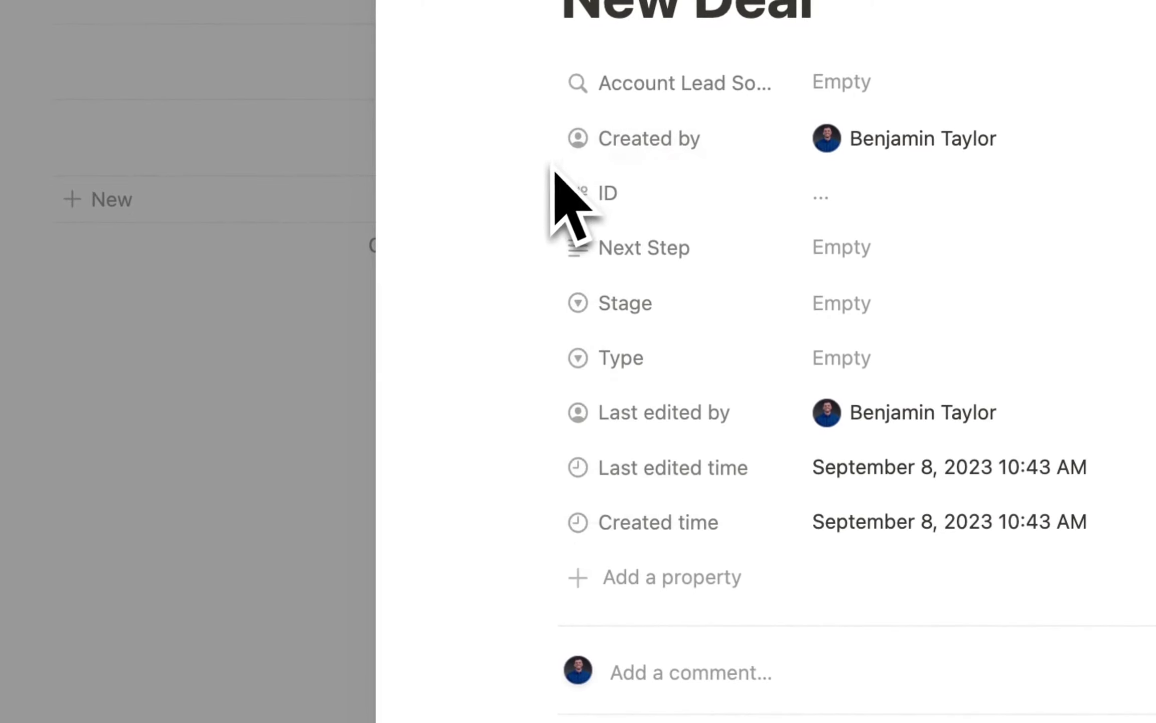
{"action": "left_click_drag", "start_coordinate": [543, 131], "coordinate": [550, 517]}
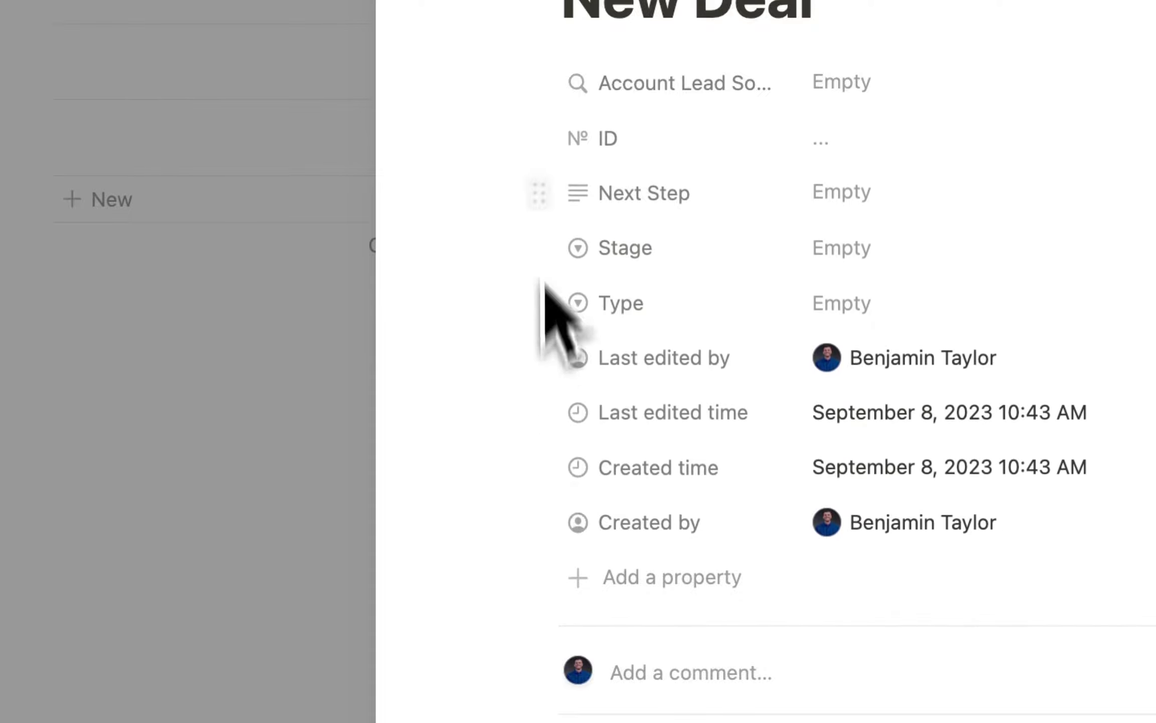
{"action": "left_click_drag", "start_coordinate": [547, 129], "coordinate": [577, 527]}
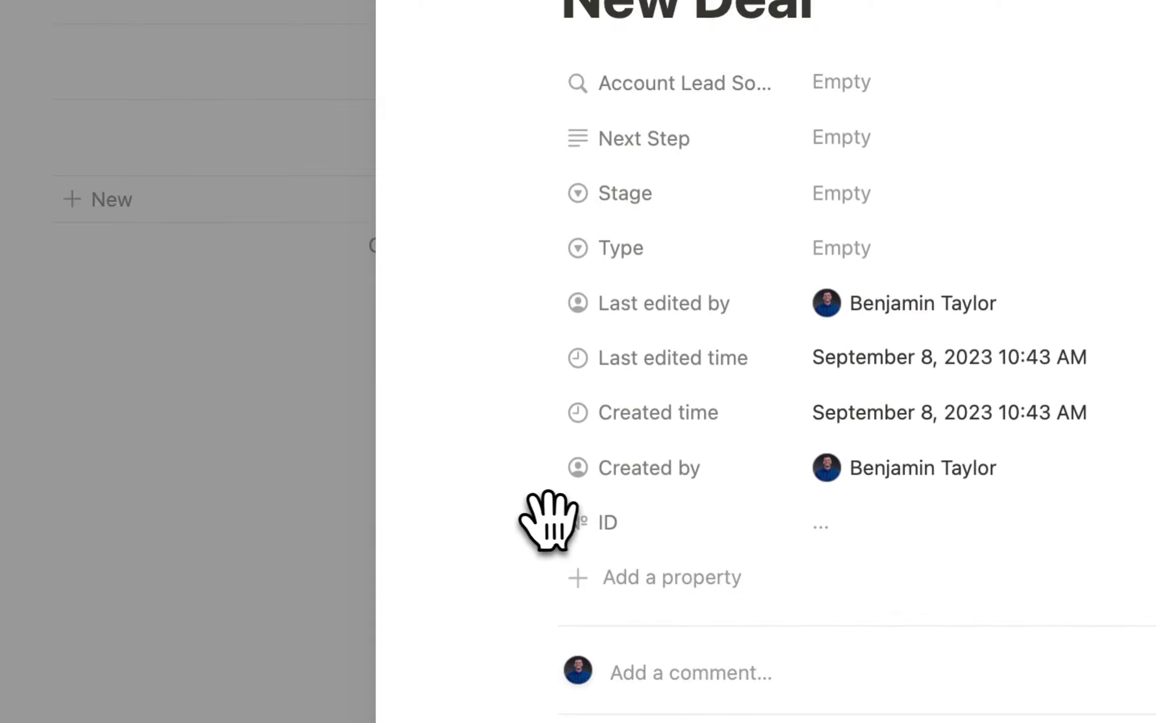
Set ID, Created by, Created time, Last edited time and Last edited by to Always hide.
{"action": "mouse_move", "coordinate": [687, 677]}
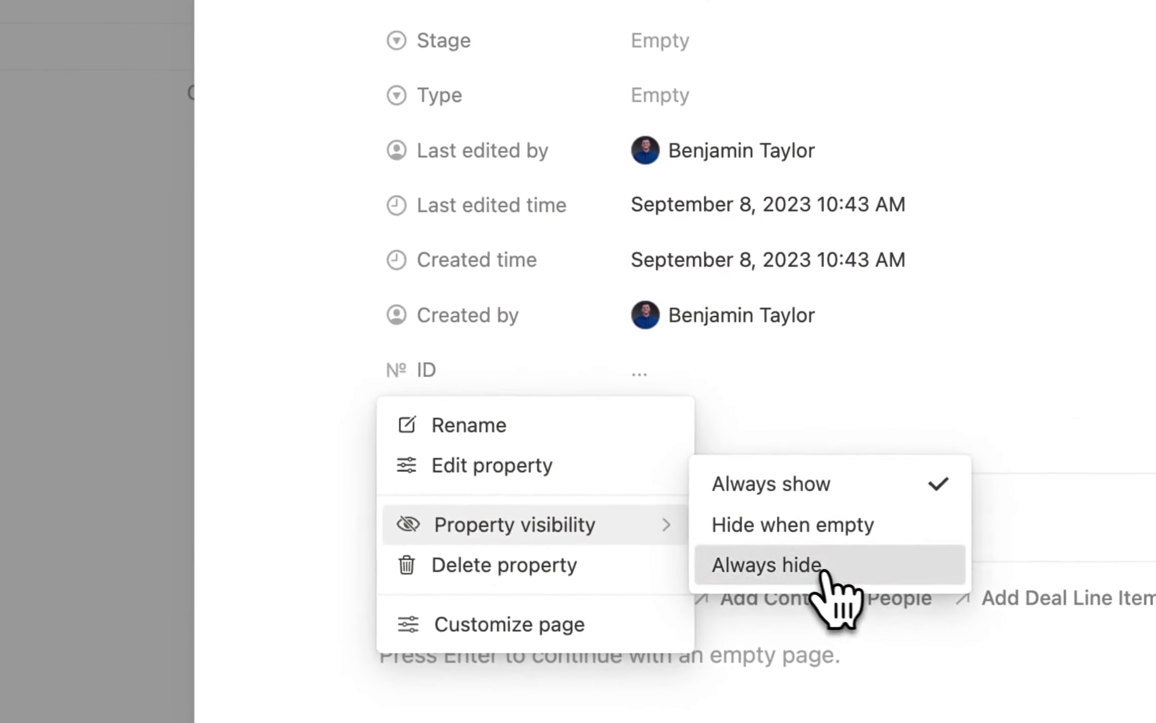
{"action": "left_click", "coordinate": [991, 718]}
{"action": "left_click", "coordinate": [357, 314]}
{"action": "mouse_move", "coordinate": [529, 467]}
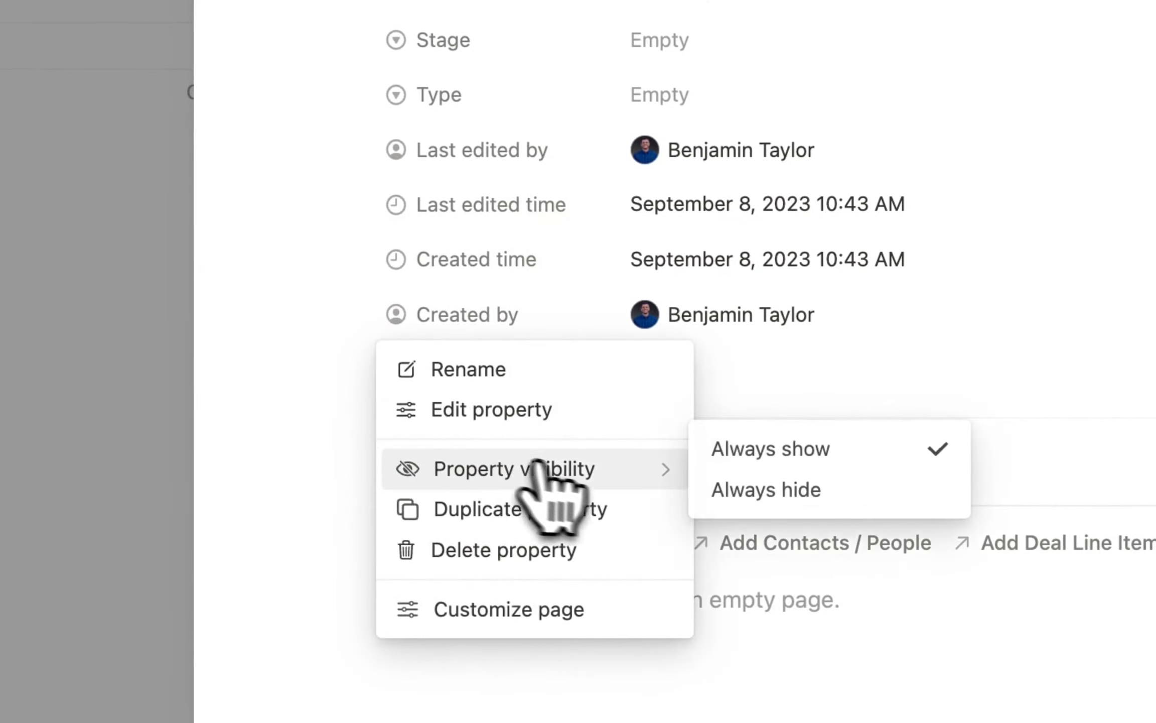
{"action": "left_click", "coordinate": [715, 487]}
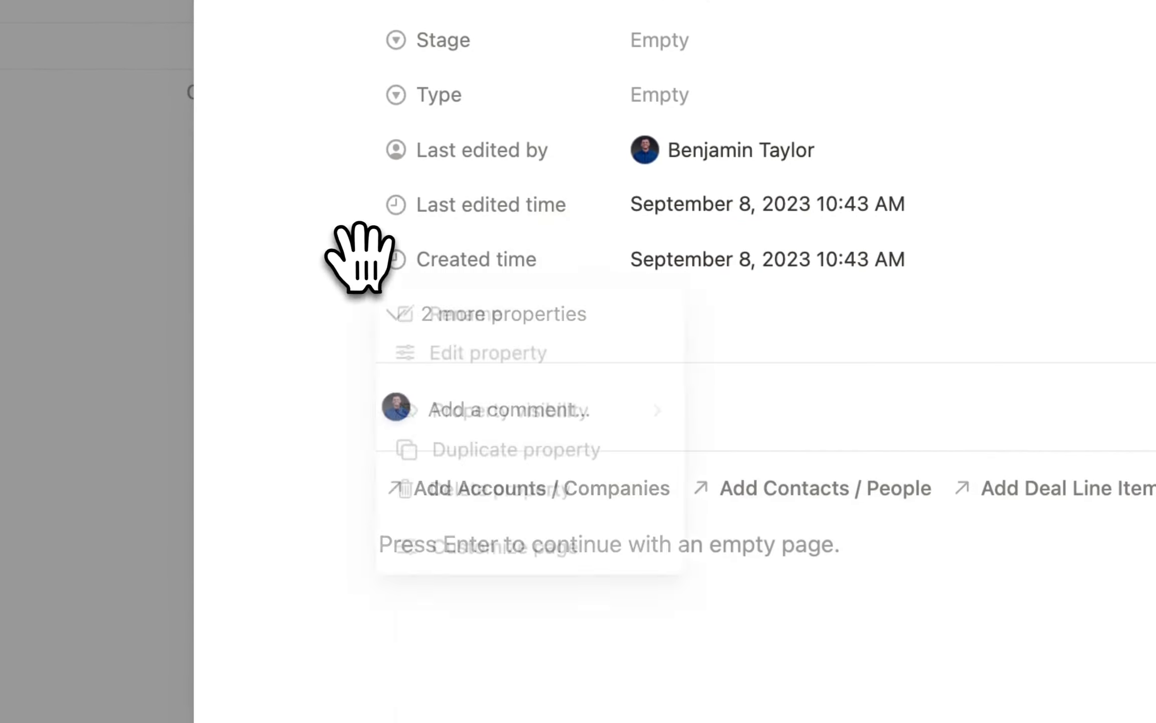
{"action": "mouse_move", "coordinate": [574, 417]}
{"action": "left_click", "coordinate": [742, 434]}
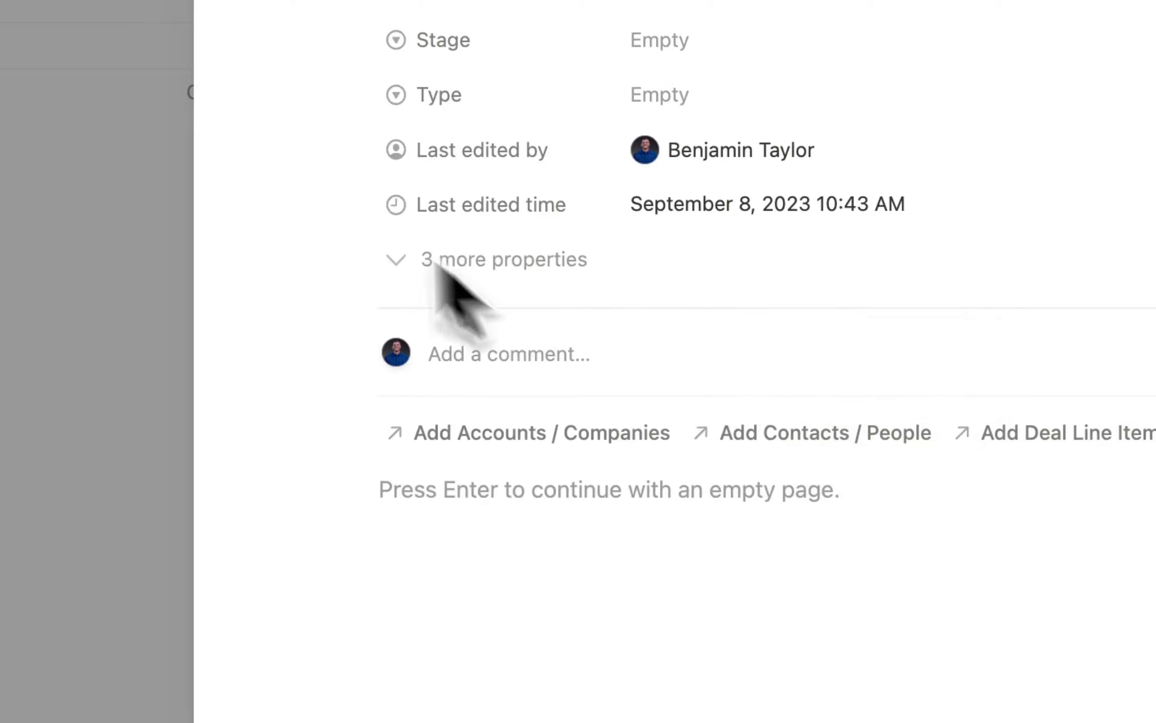
{"action": "left_click", "coordinate": [357, 204]}
{"action": "mouse_move", "coordinate": [560, 351]}
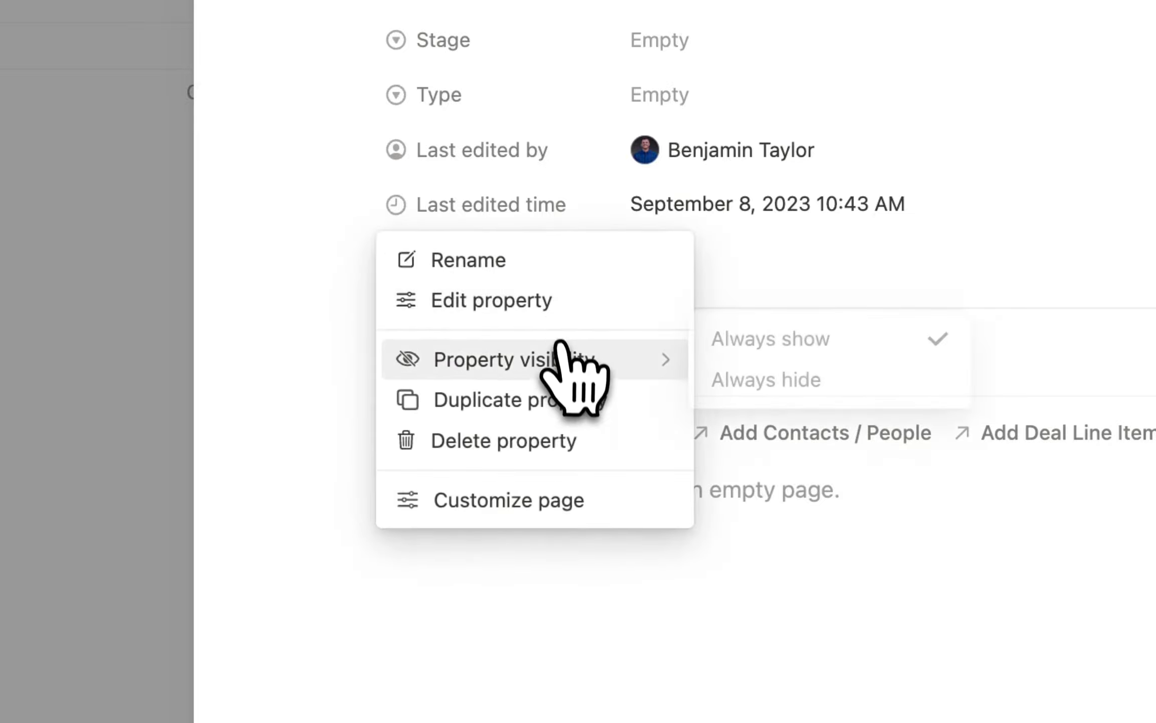
{"action": "left_click", "coordinate": [775, 386]}
{"action": "left_click", "coordinate": [357, 149]}
{"action": "mouse_move", "coordinate": [602, 307]}
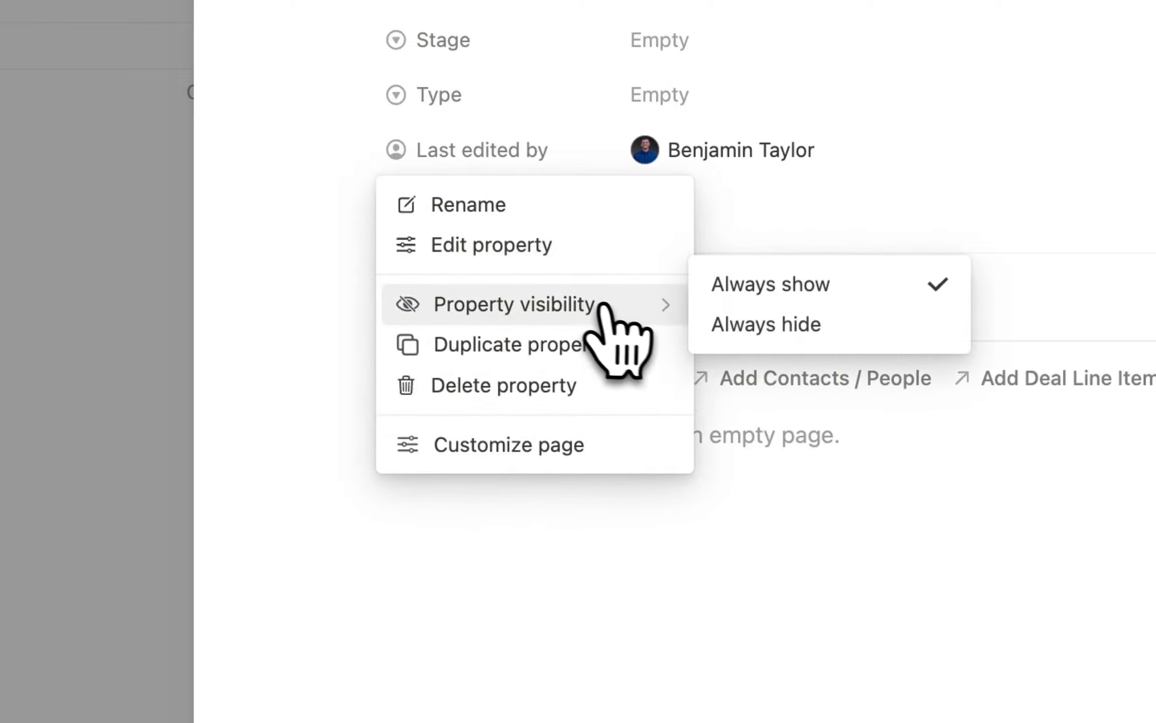
{"action": "left_click", "coordinate": [783, 323]}
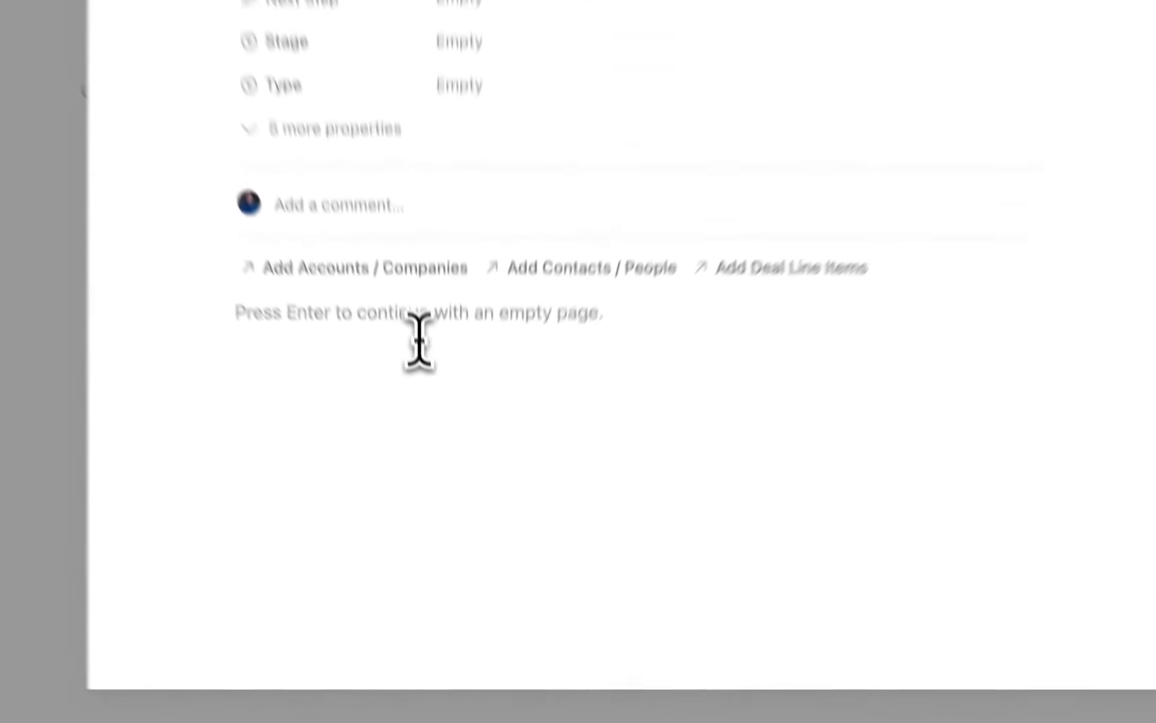
Insert a 'New Related Line Item' button with a receipt icon into the template body.
{"action": "left_click", "coordinate": [438, 451]}
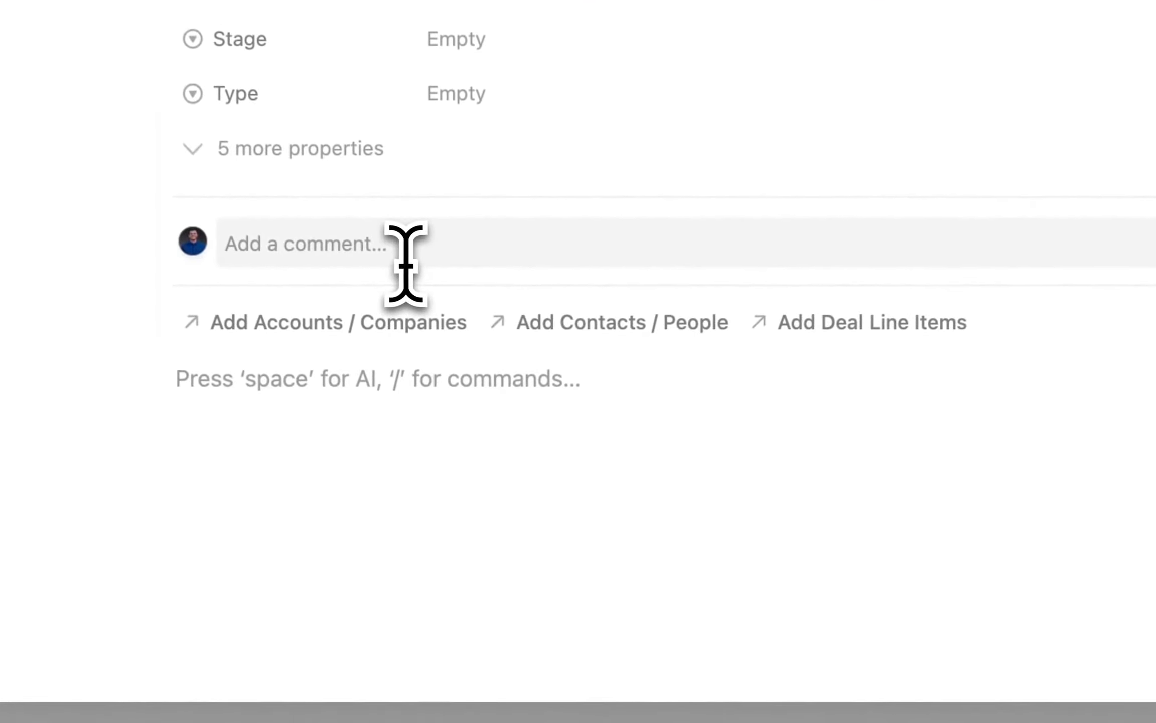
{"action": "type", "text": "/butt"}
{"action": "key", "text": "Return"}
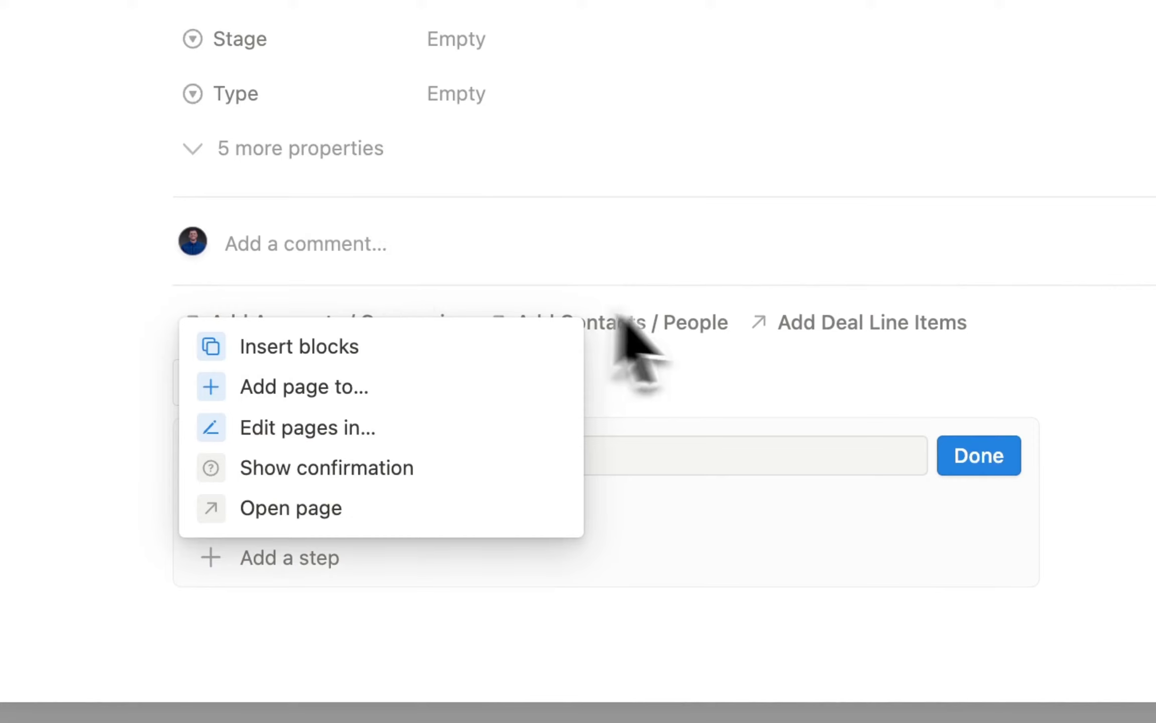
{"action": "left_click", "coordinate": [733, 452]}
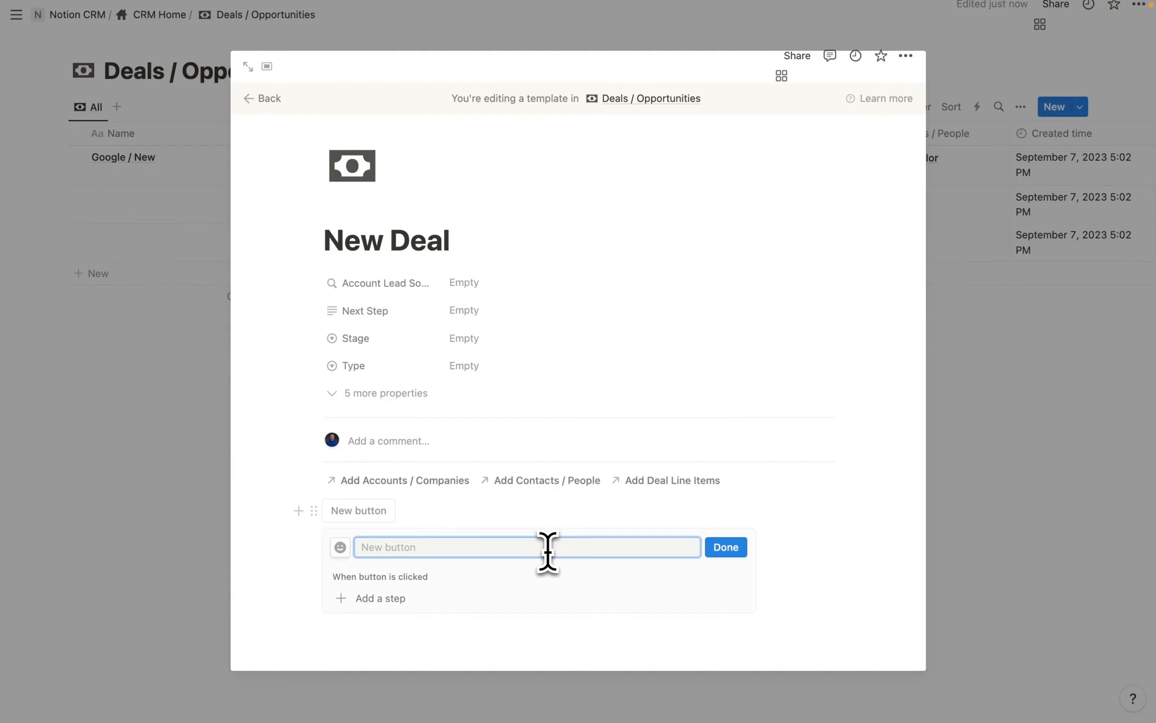
{"action": "type", "text": "New Related Line Item"}
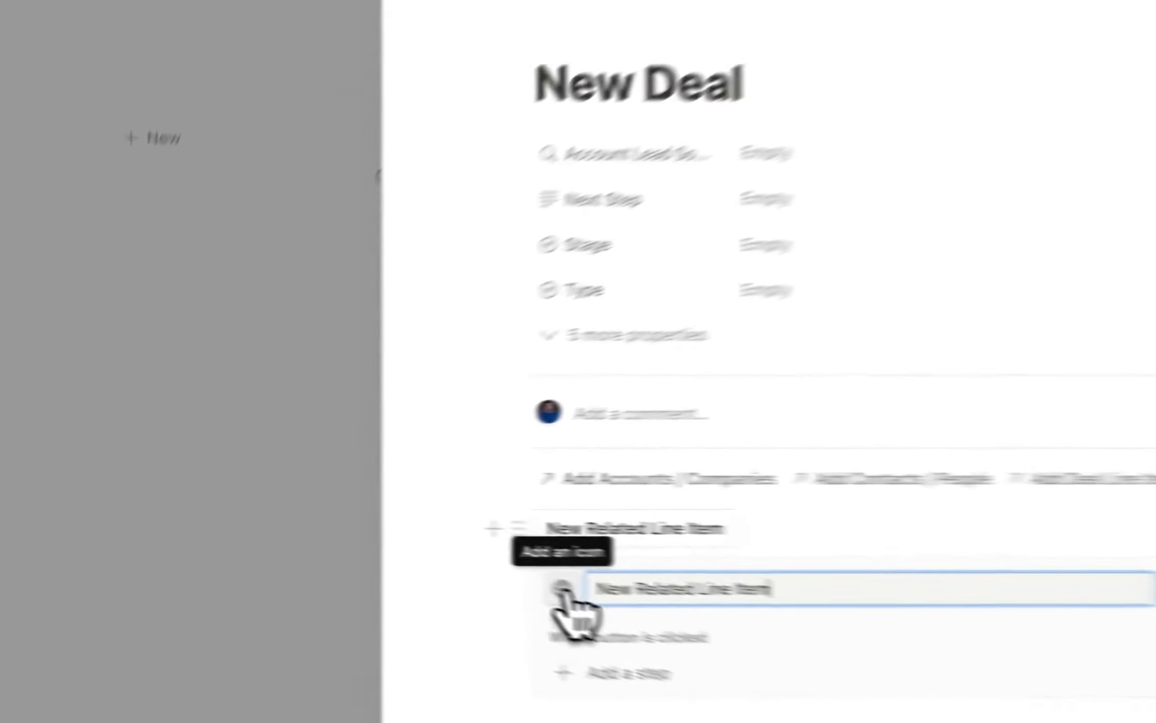
{"action": "left_click", "coordinate": [340, 547]}
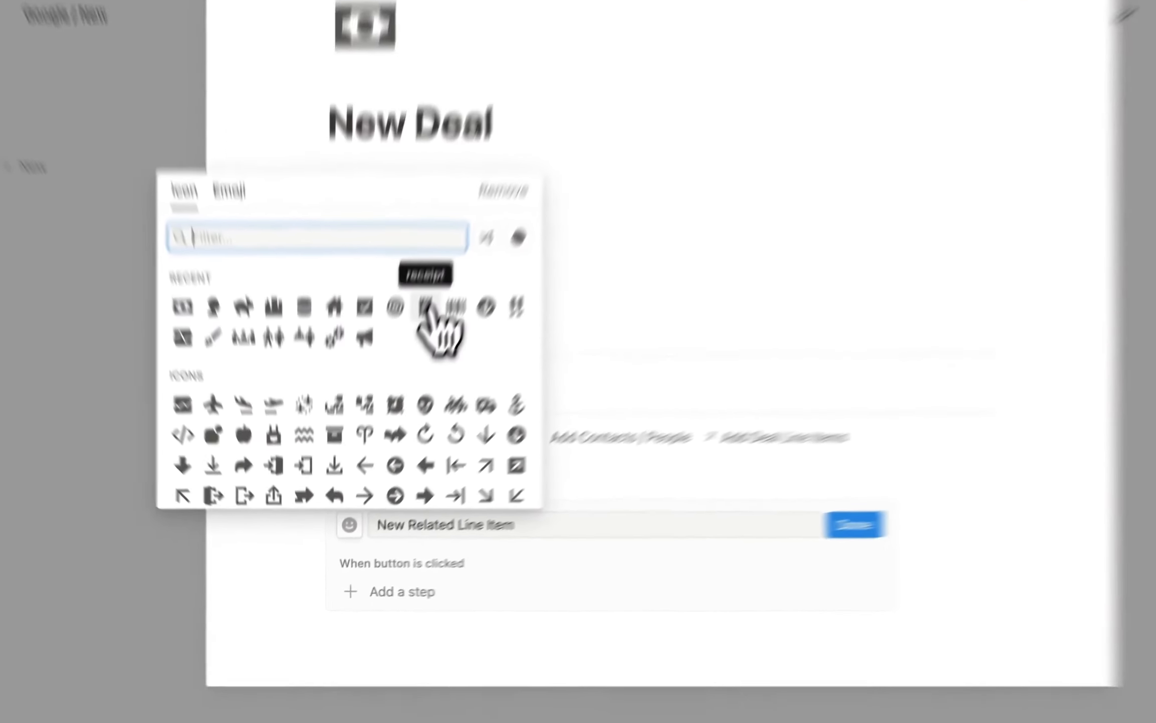
{"action": "left_click", "coordinate": [399, 382]}
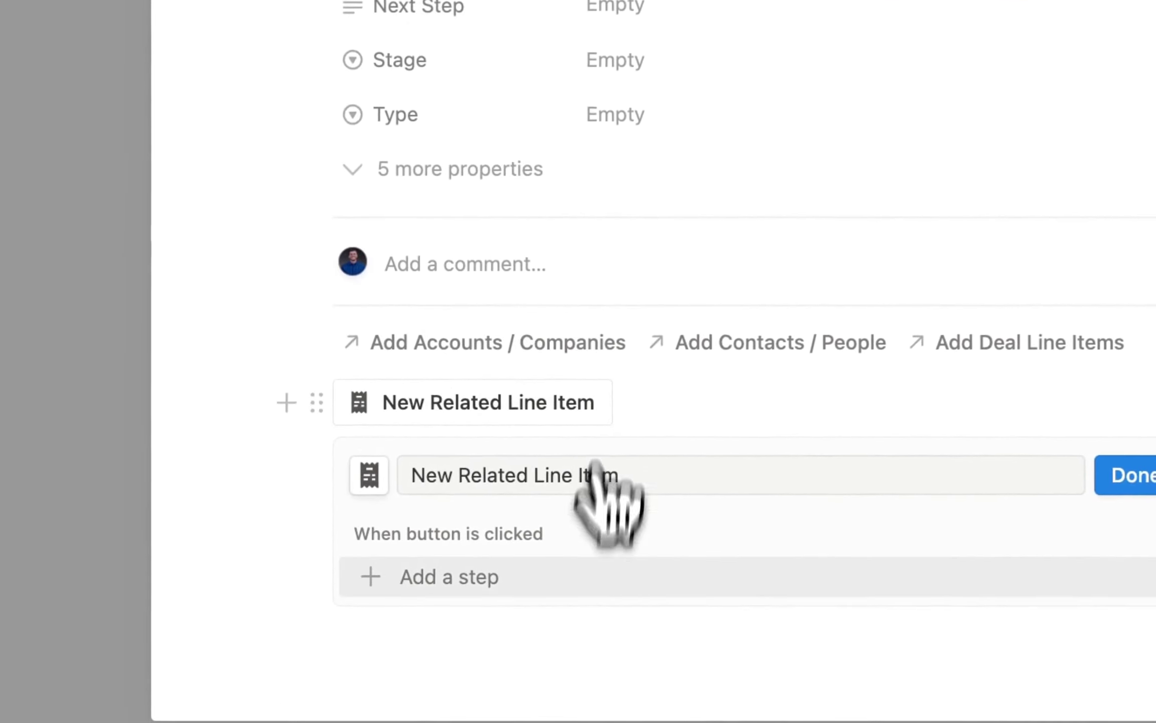
Make the button add a Deal Line Items page whose Deals / Opportunities links to this deal.
{"action": "scroll", "coordinate": [472, 572], "scroll_direction": "down", "scroll_amount": 1}
{"action": "left_click", "coordinate": [502, 576]}
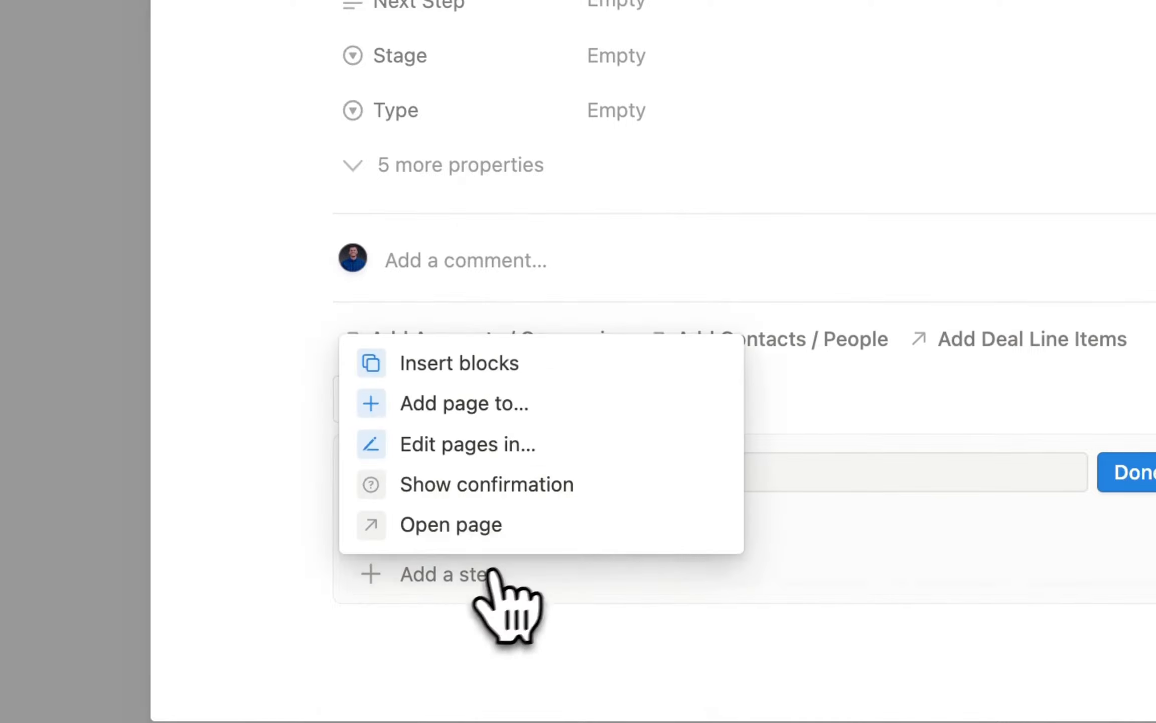
{"action": "left_click", "coordinate": [503, 416]}
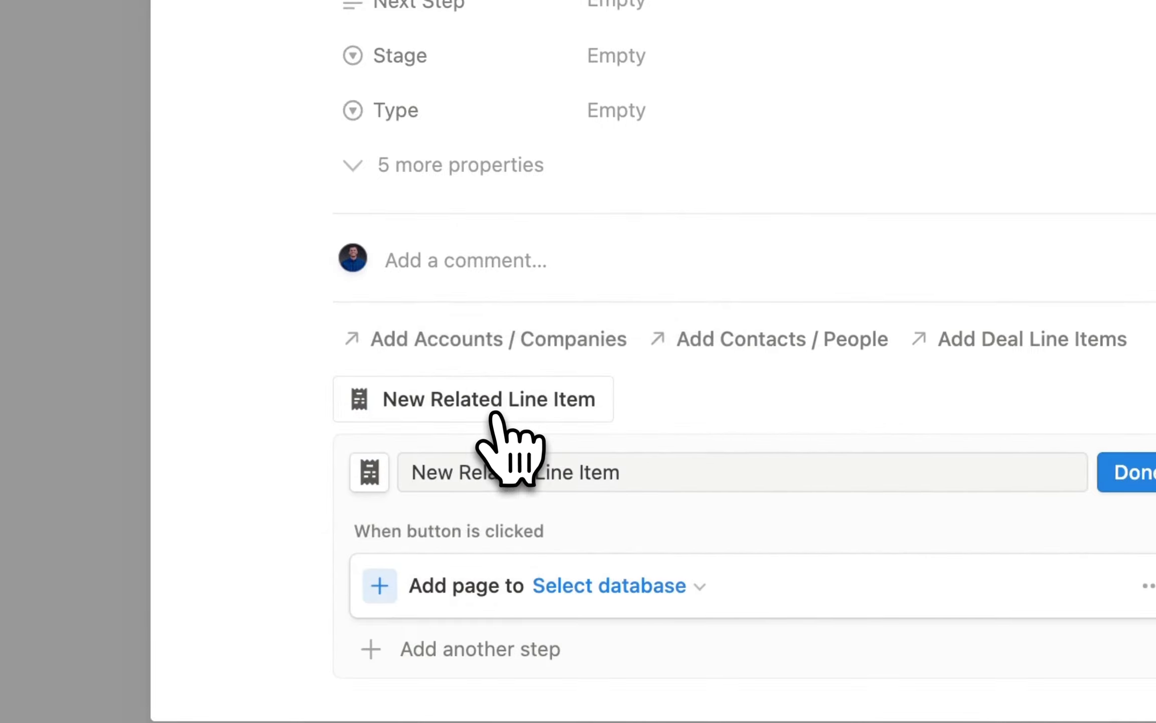
{"action": "left_click", "coordinate": [637, 586]}
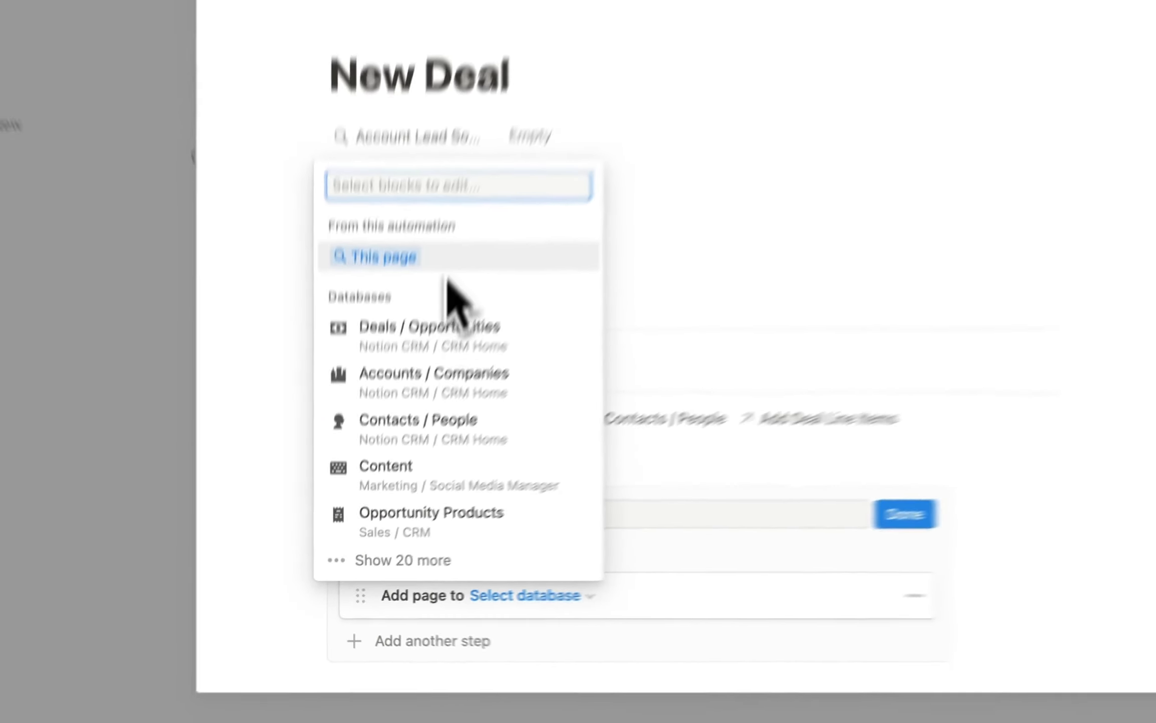
{"action": "type", "text": "line"}
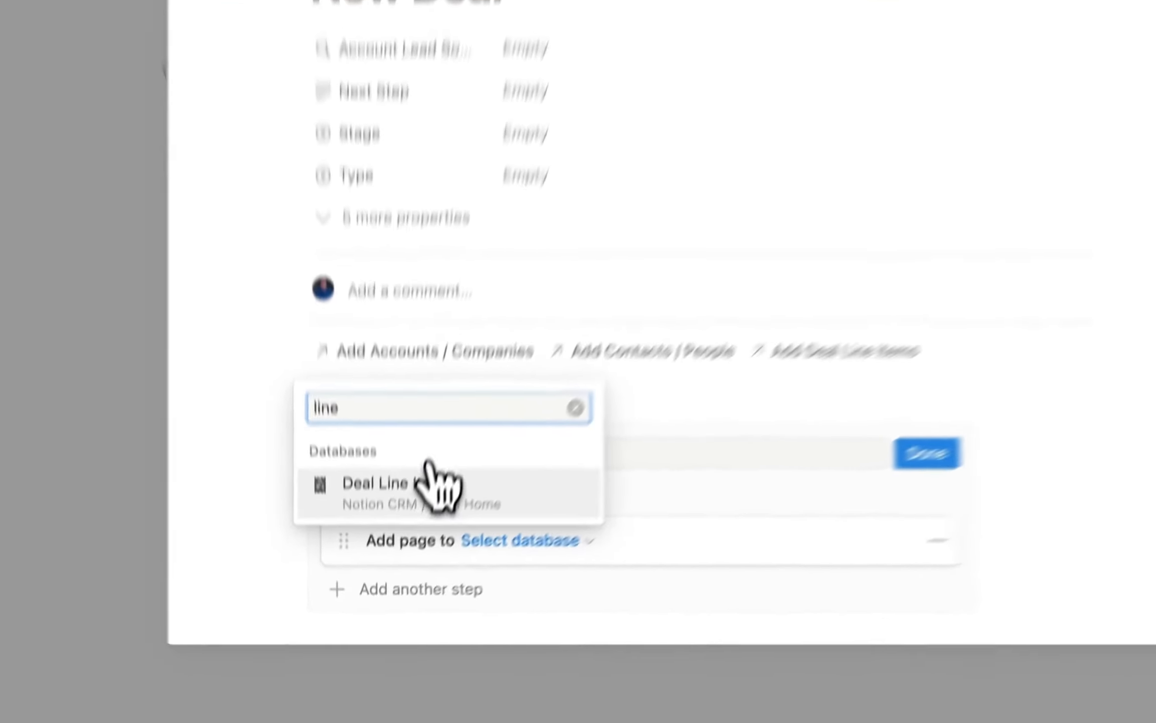
{"action": "left_click", "coordinate": [426, 466]}
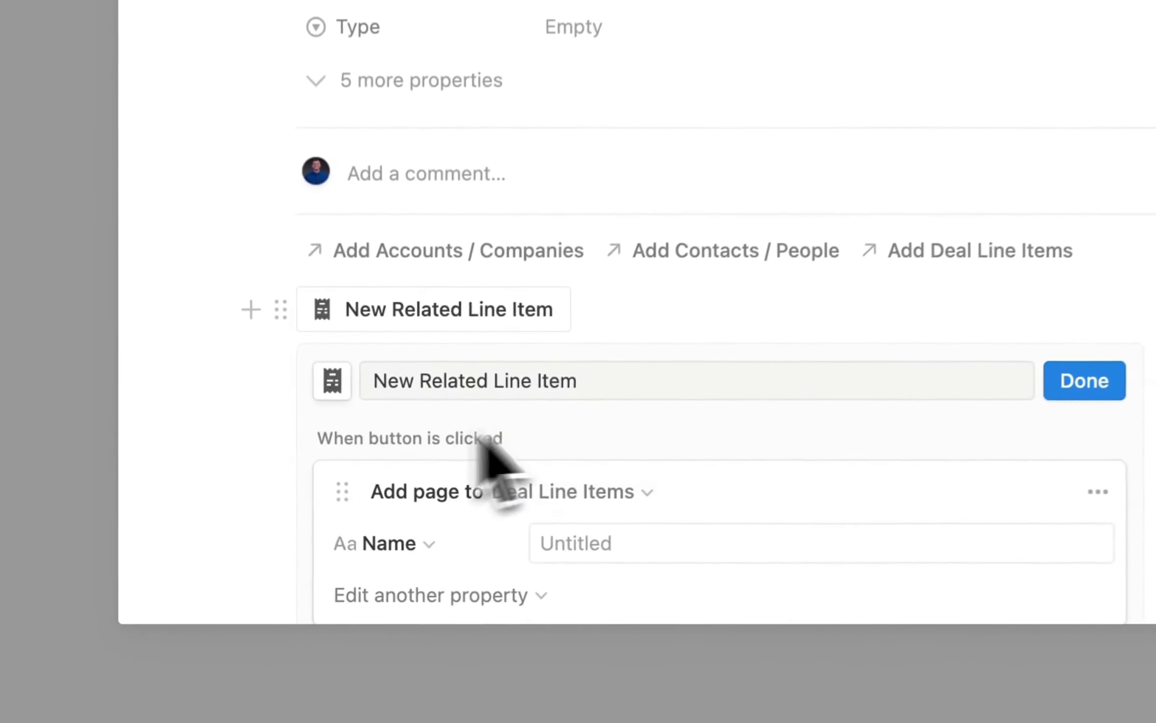
{"action": "scroll", "coordinate": [602, 417], "scroll_direction": "down", "scroll_amount": 4}
{"action": "left_click", "coordinate": [507, 416]}
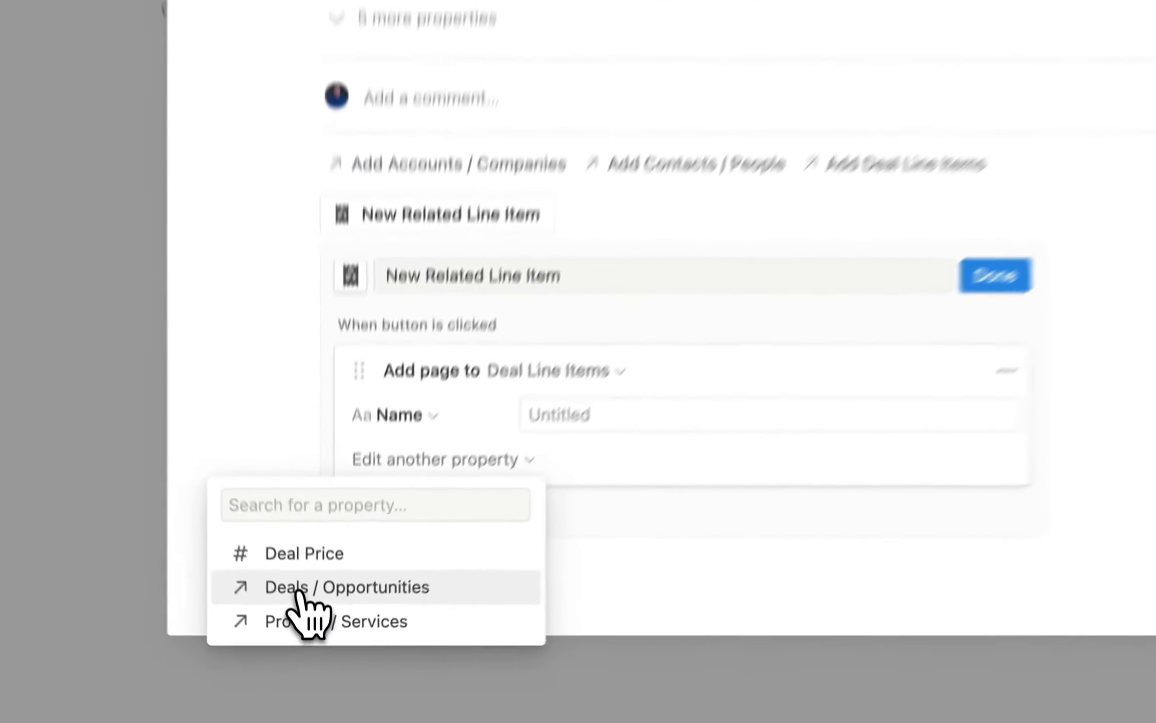
{"action": "left_click", "coordinate": [310, 645]}
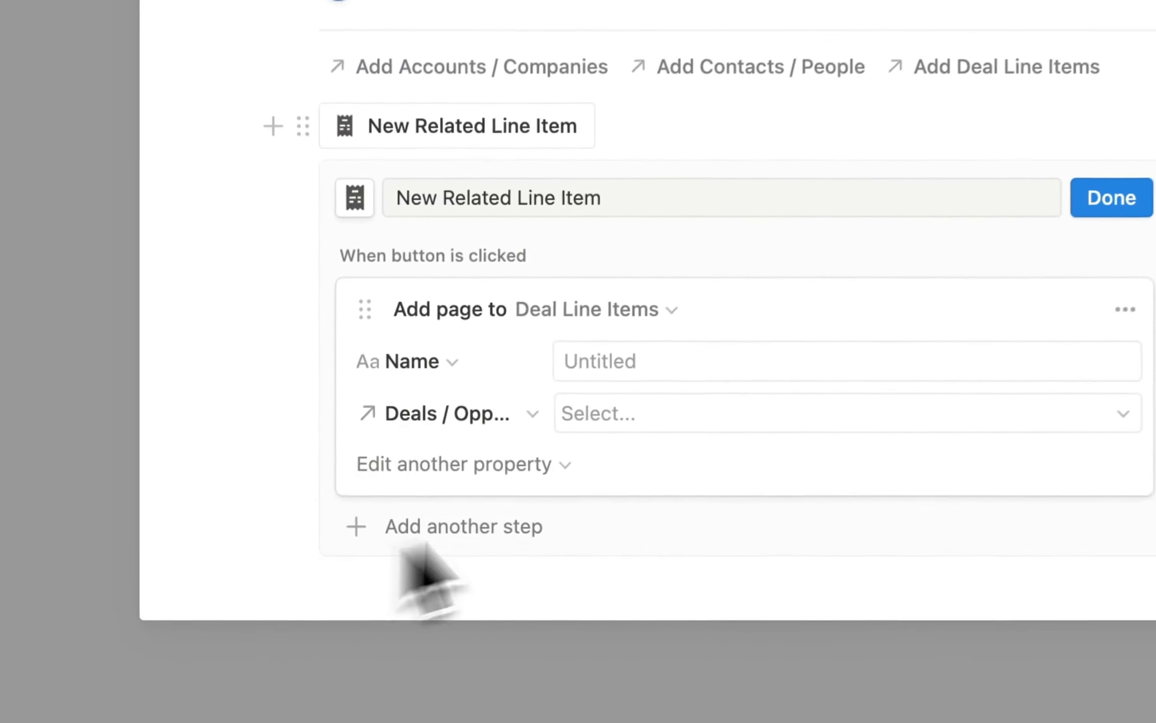
{"action": "left_click", "coordinate": [634, 417]}
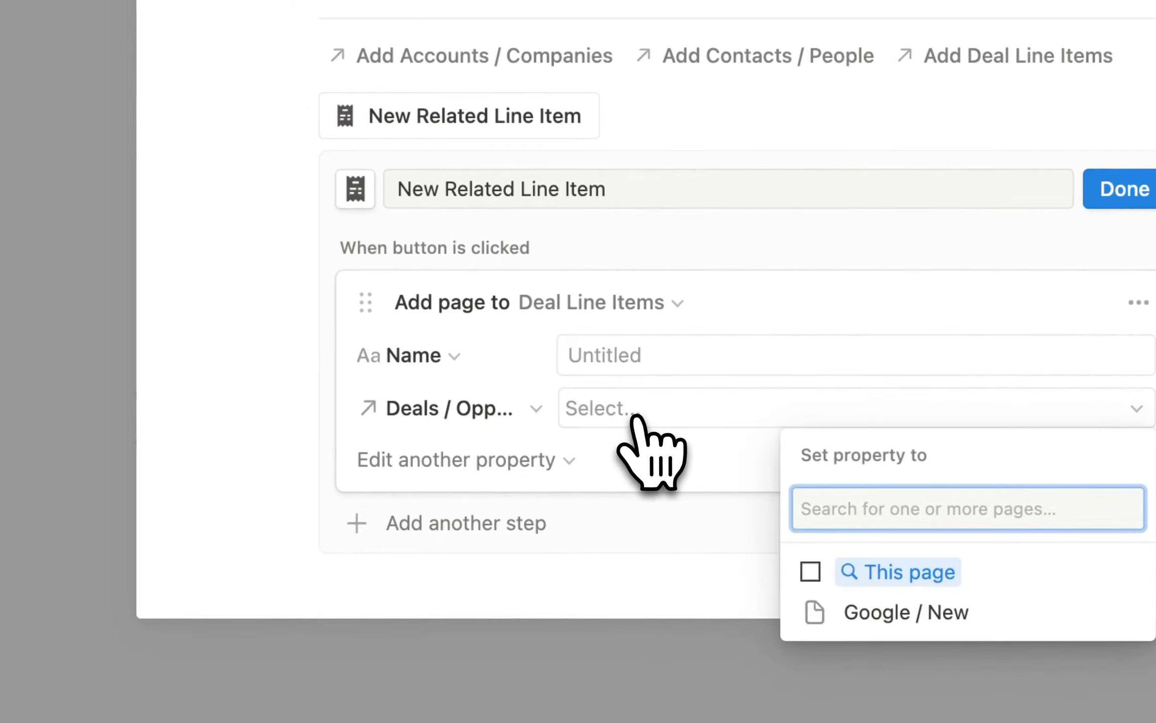
{"action": "left_click", "coordinate": [818, 572]}
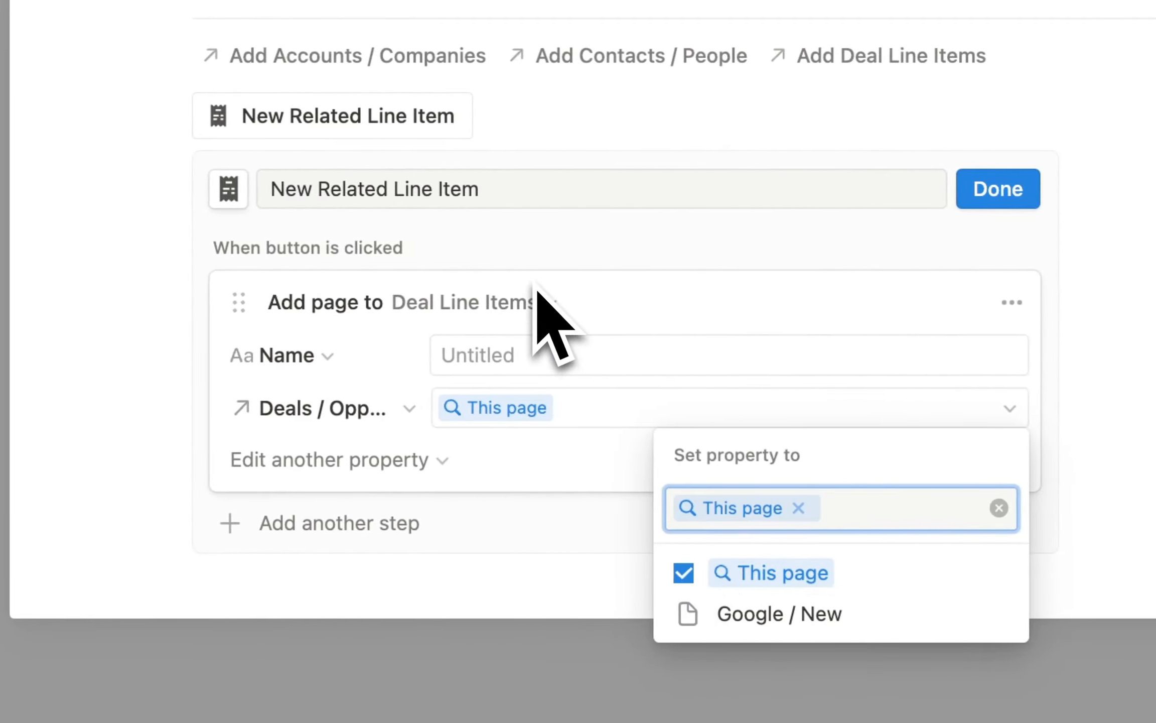
{"action": "left_click", "coordinate": [355, 525]}
Add an Open page step for 'New page added', finish the button, and insert a callout below.
{"action": "left_click", "coordinate": [355, 524]}
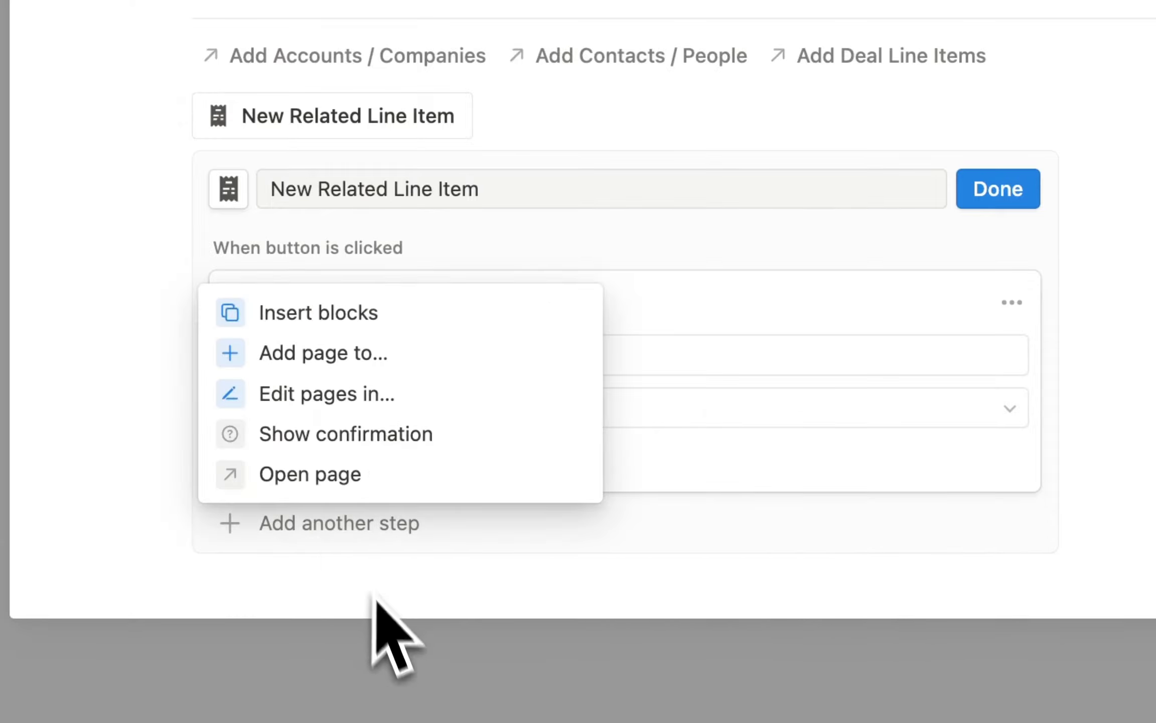
{"action": "left_click", "coordinate": [357, 479]}
{"action": "scroll", "coordinate": [472, 522], "scroll_direction": "down", "scroll_amount": 4}
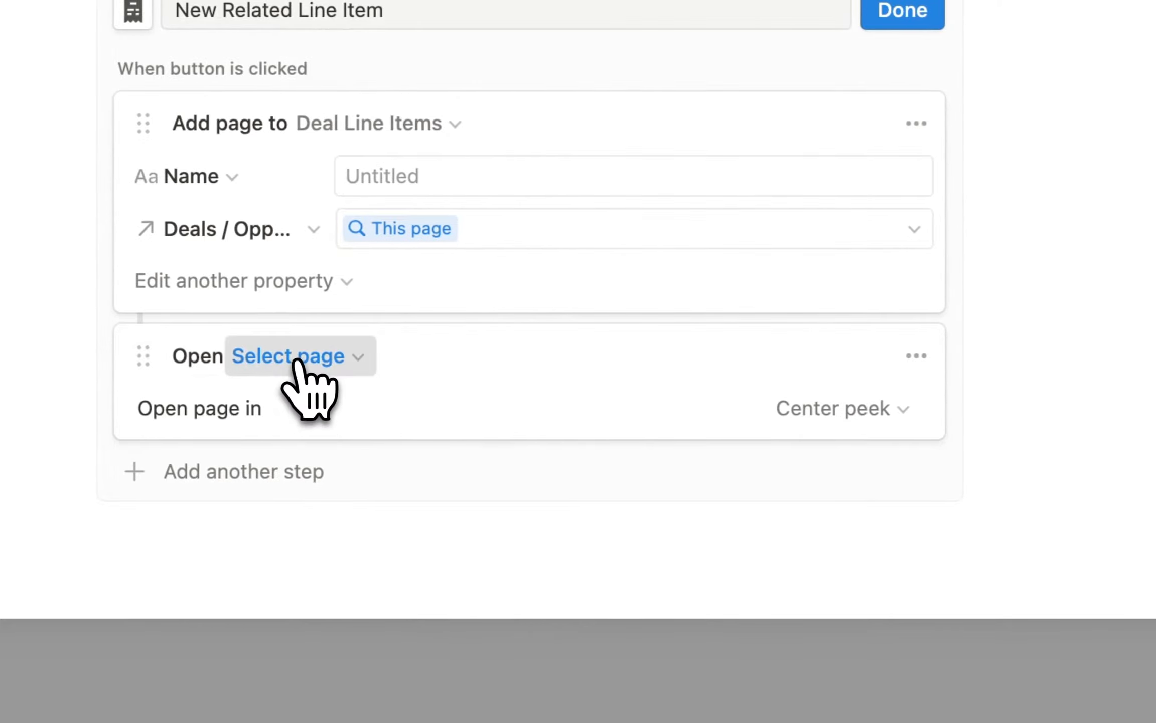
{"action": "left_click", "coordinate": [394, 358]}
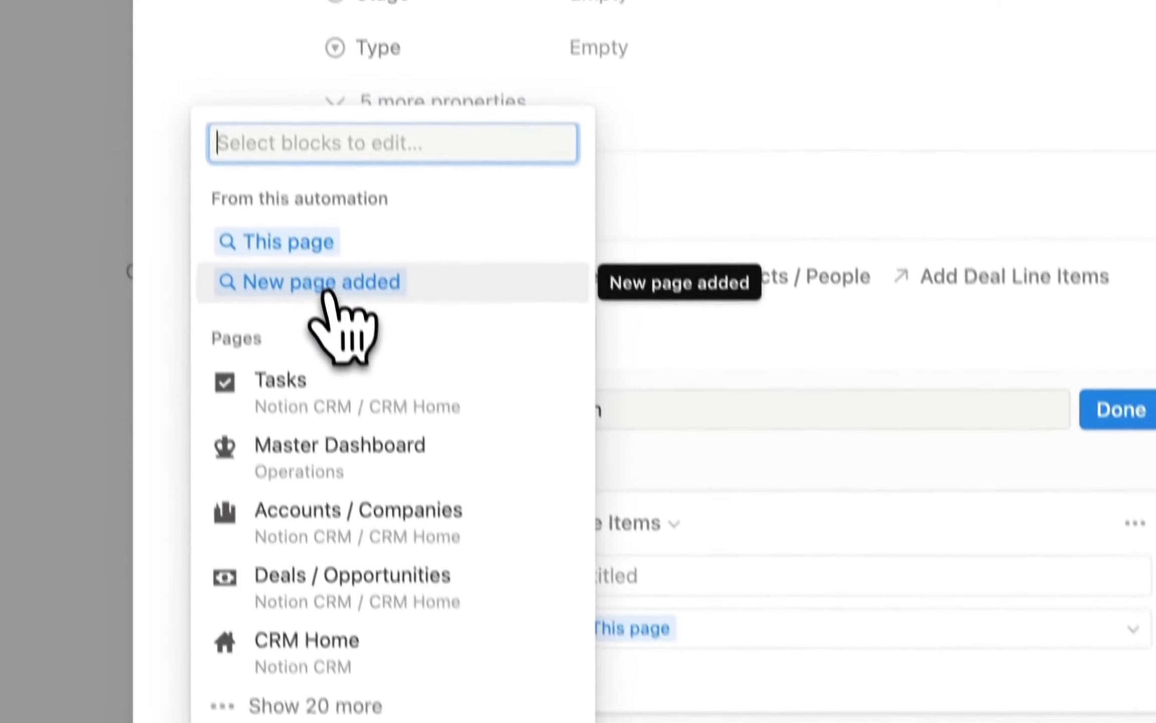
{"action": "left_click", "coordinate": [323, 327]}
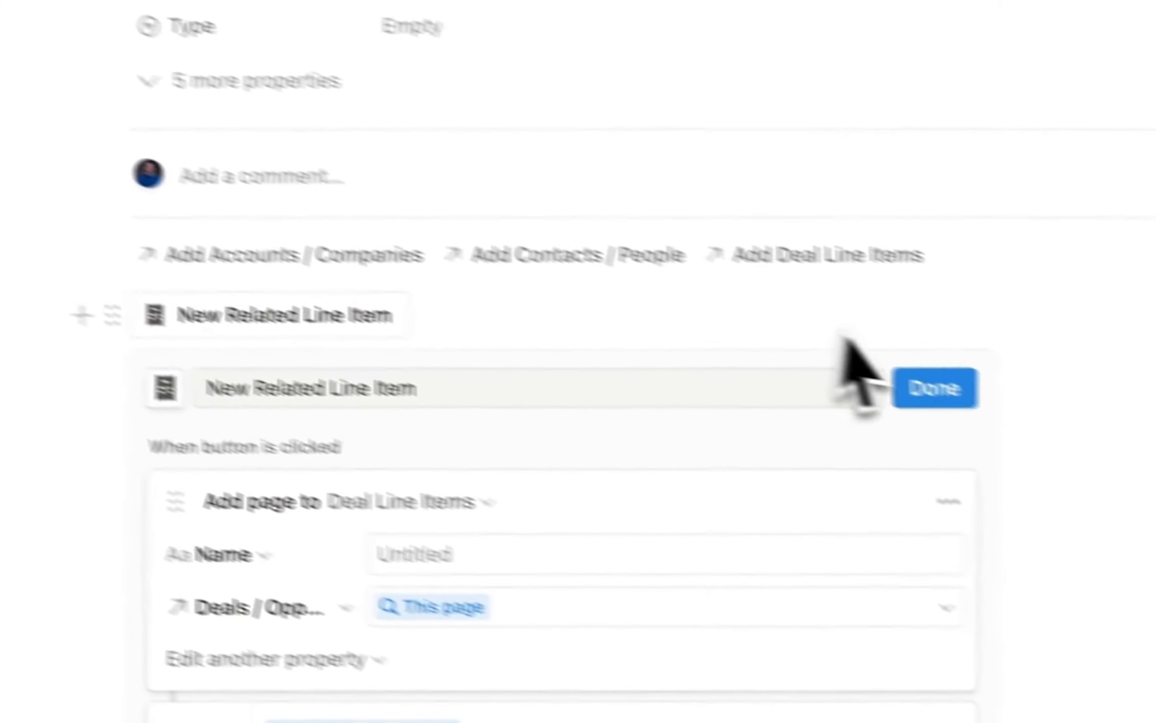
{"action": "left_click", "coordinate": [1124, 458]}
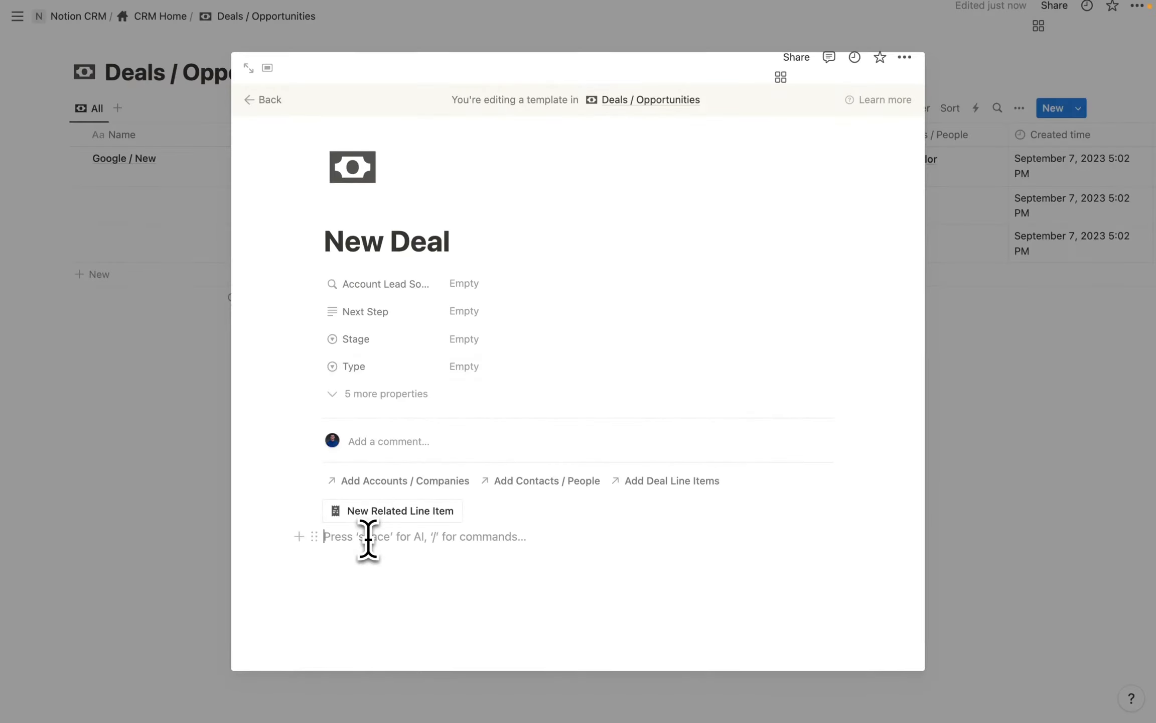
{"action": "type", "text": "/call"}
{"action": "left_click", "coordinate": [404, 448]}
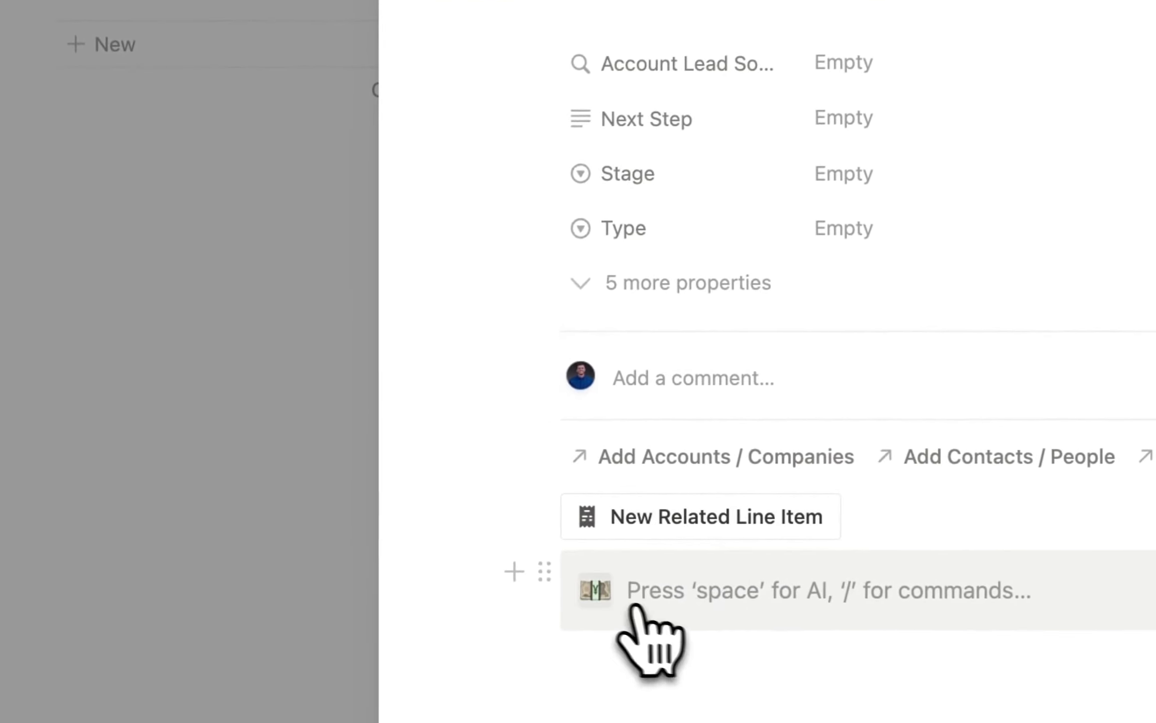
Give the callout a rabbit icon from Icons and the text 'Quick Add'.
{"action": "left_click", "coordinate": [598, 597]}
{"action": "left_click", "coordinate": [432, 82]}
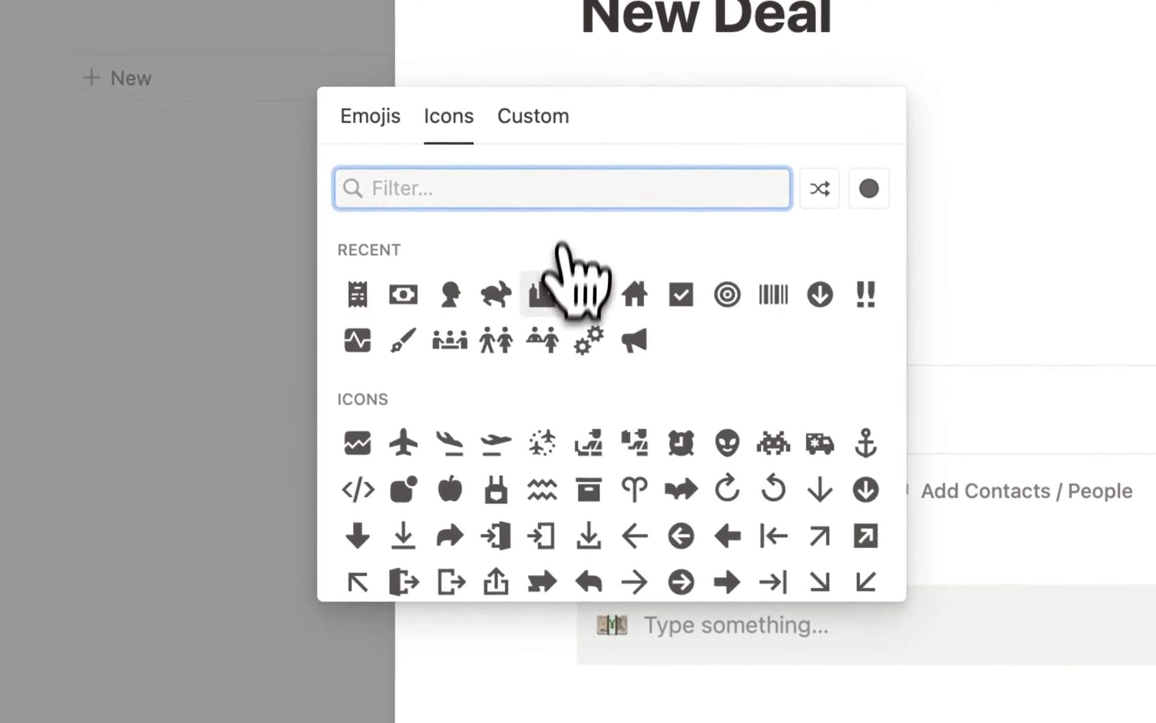
{"action": "left_click", "coordinate": [492, 250]}
{"action": "left_click", "coordinate": [685, 645]}
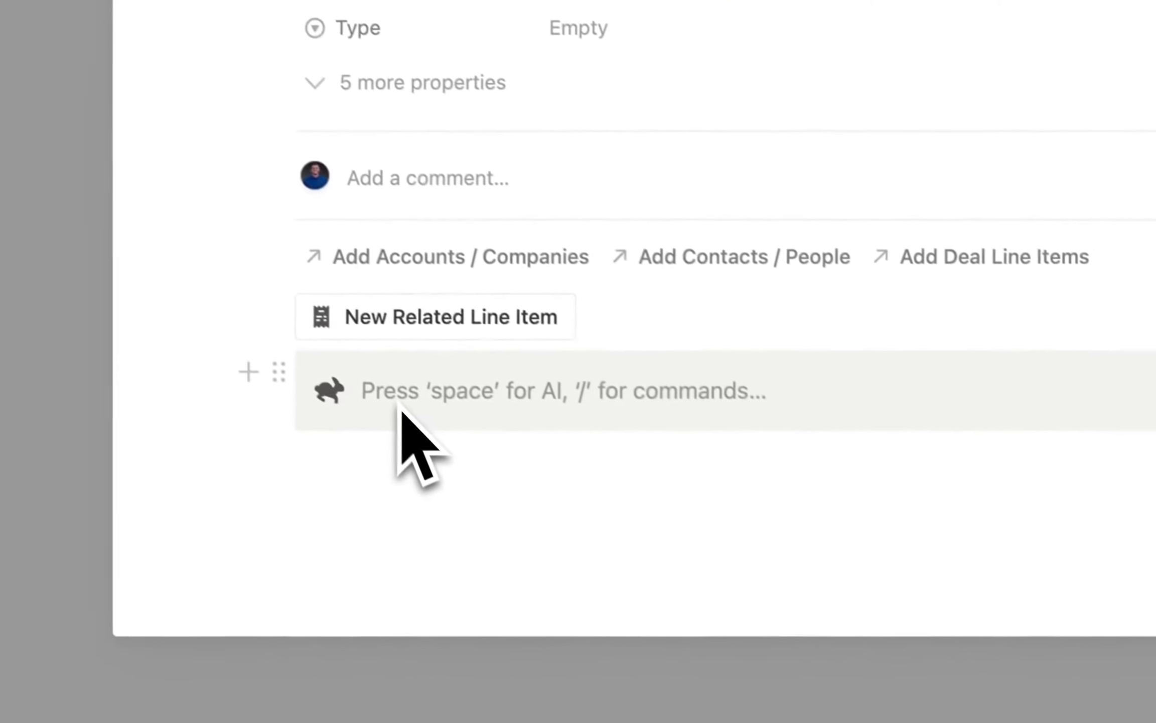
{"action": "type", "text": "Quick Add"}
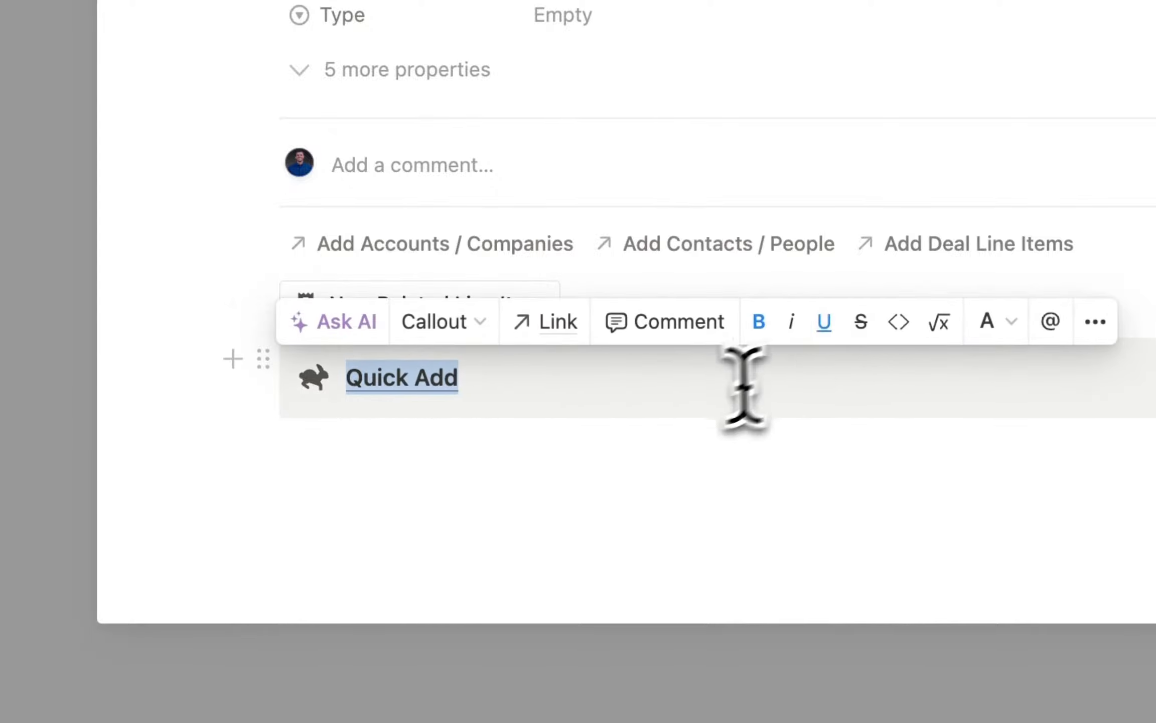
{"action": "key", "text": "Escape"}
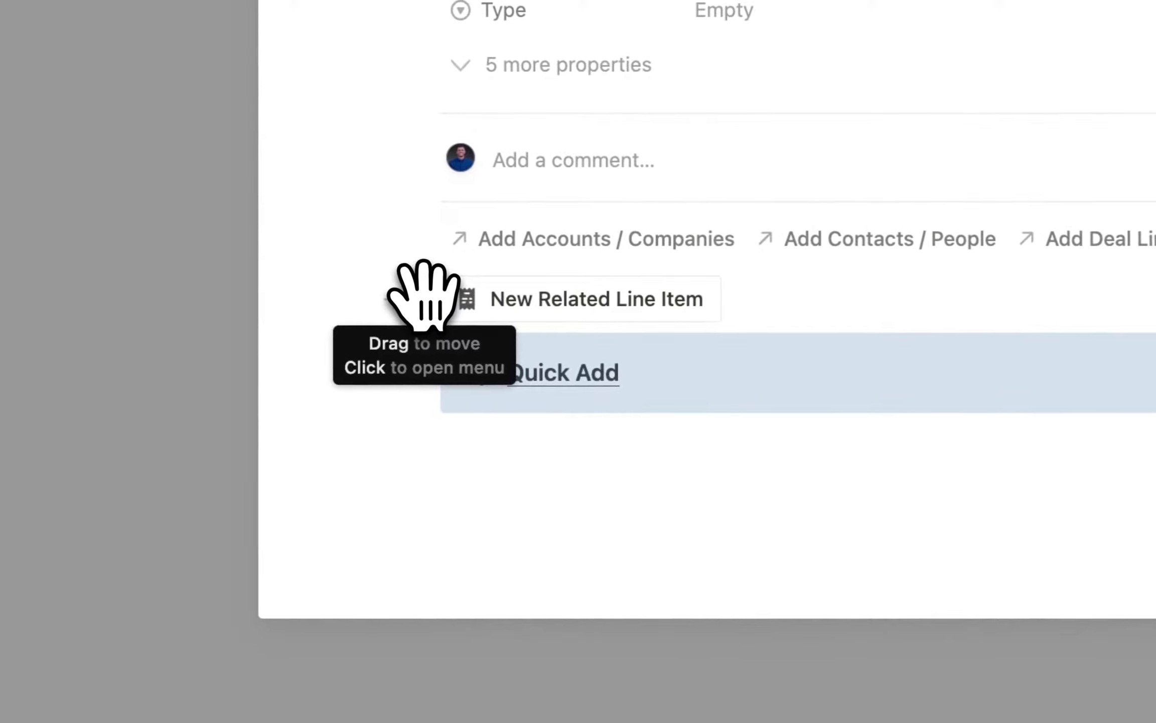
Move the New Related Line Item button into the callout and take the empty line back out.
{"action": "left_click_drag", "start_coordinate": [424, 297], "coordinate": [599, 401]}
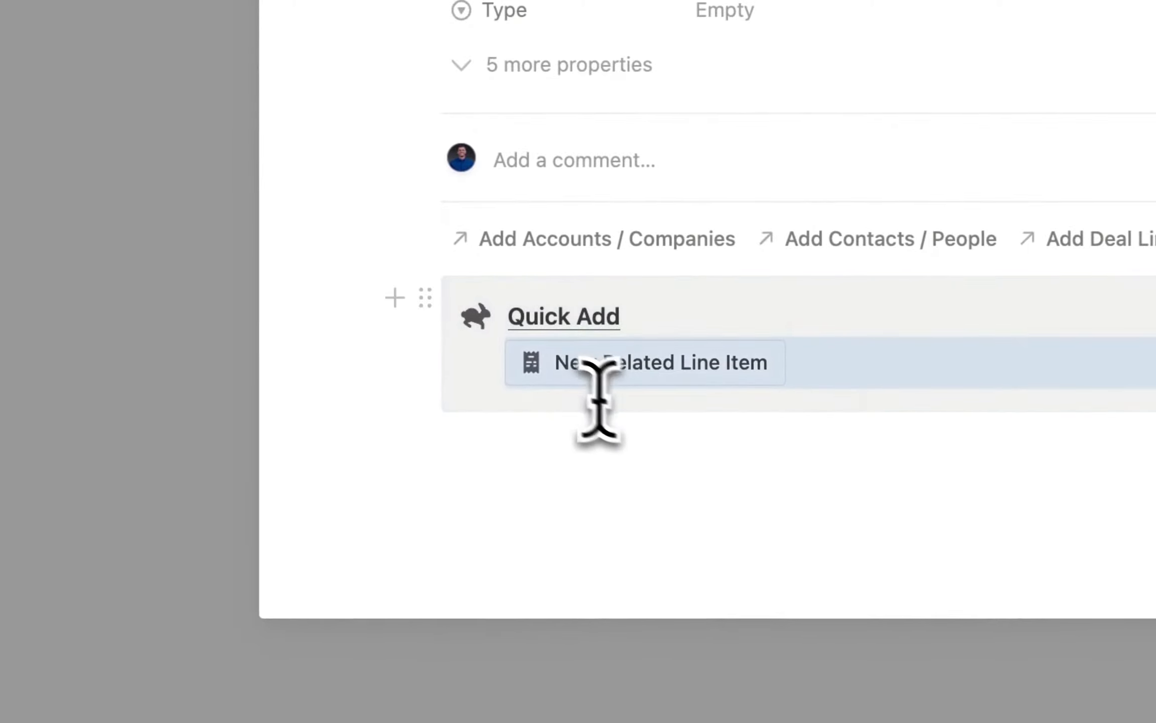
{"action": "left_click", "coordinate": [532, 444]}
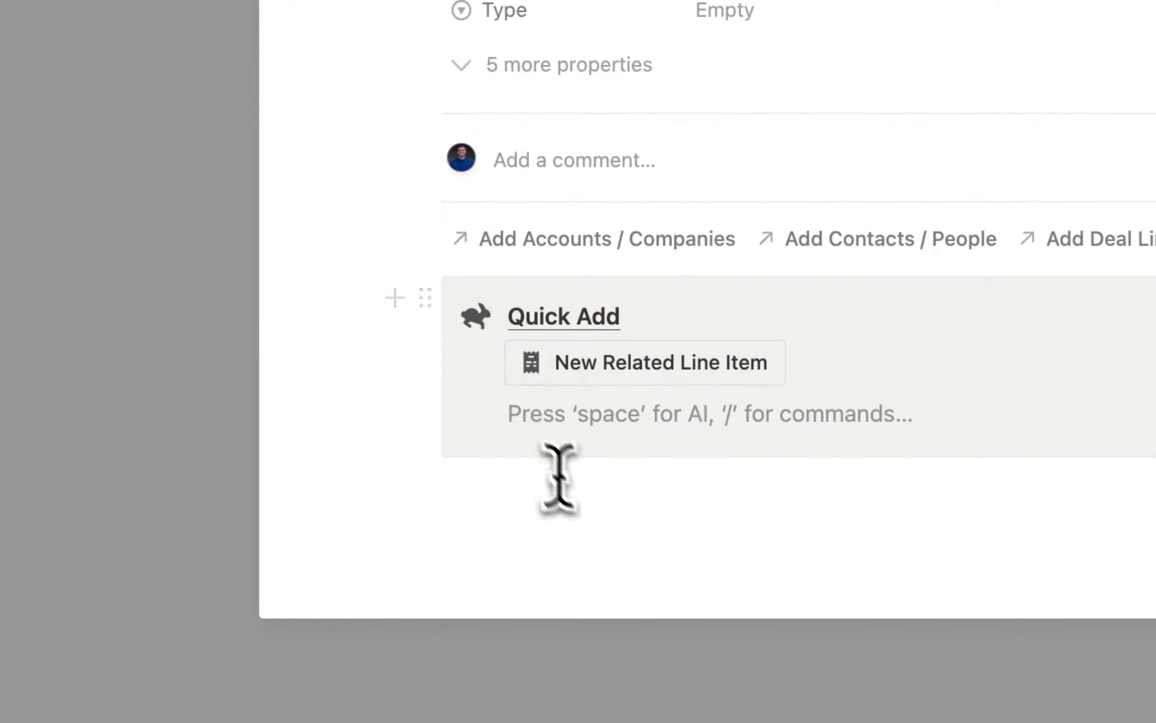
{"action": "key", "text": "BackSpace"}
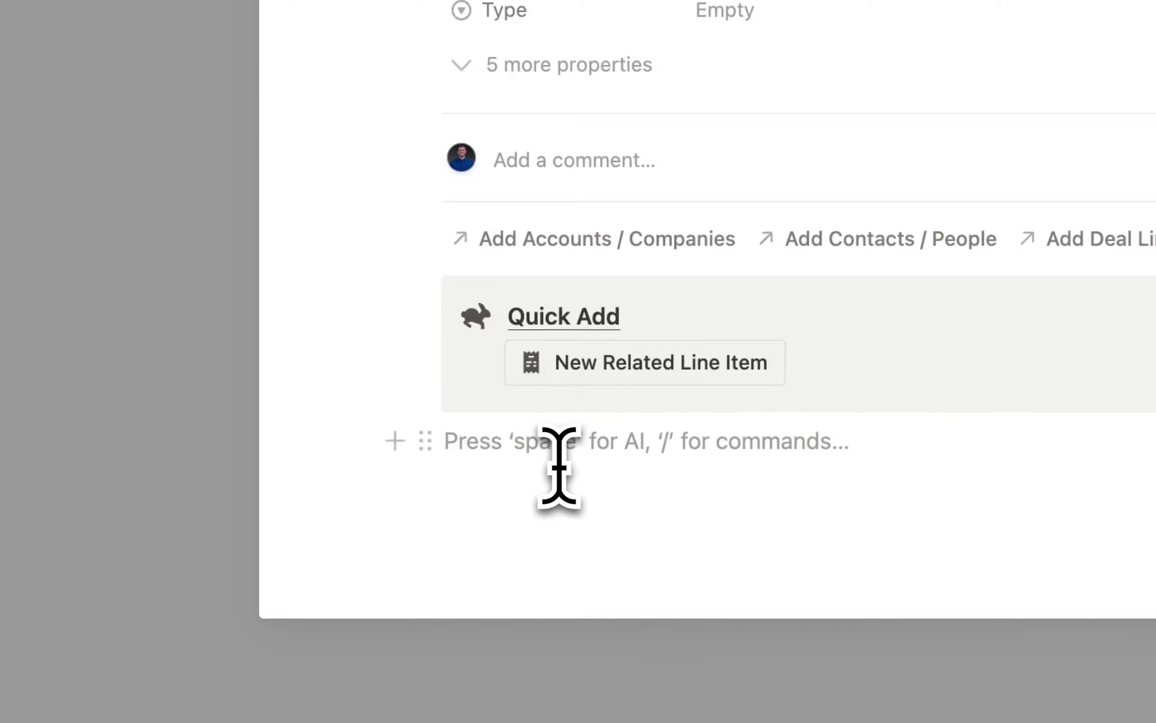
Insert a linked Deal Line Items table using the All view, with its database title hidden.
{"action": "type", "text": "/data"}
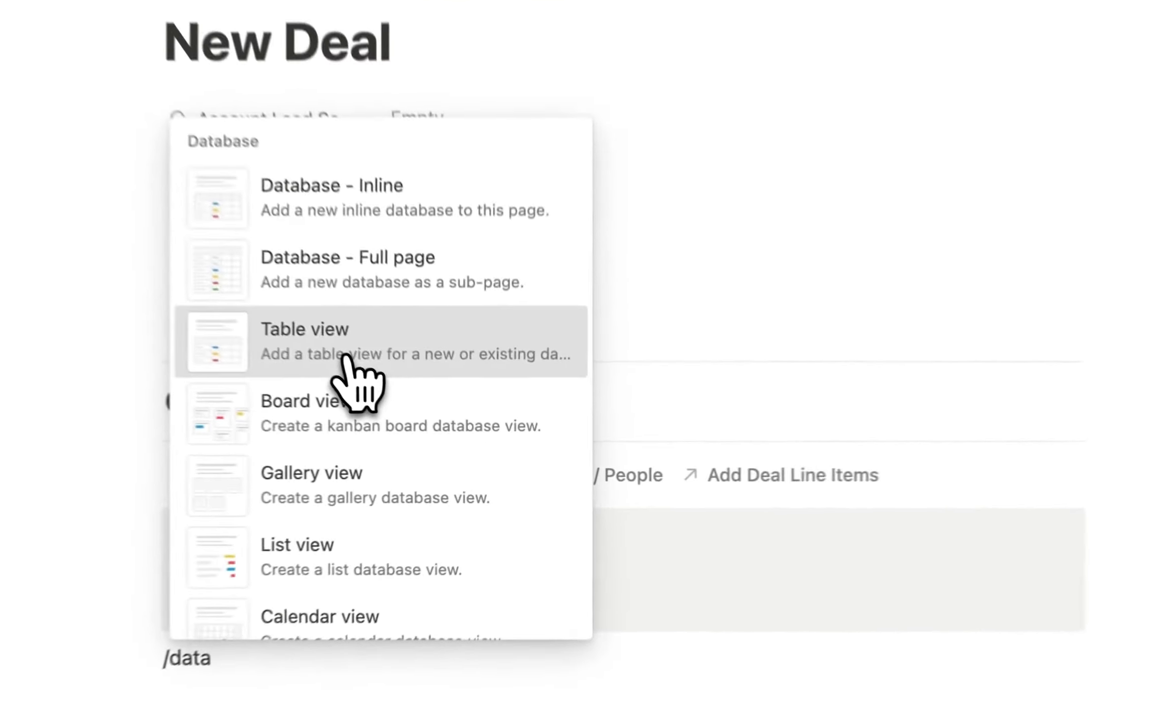
{"action": "left_click", "coordinate": [425, 416]}
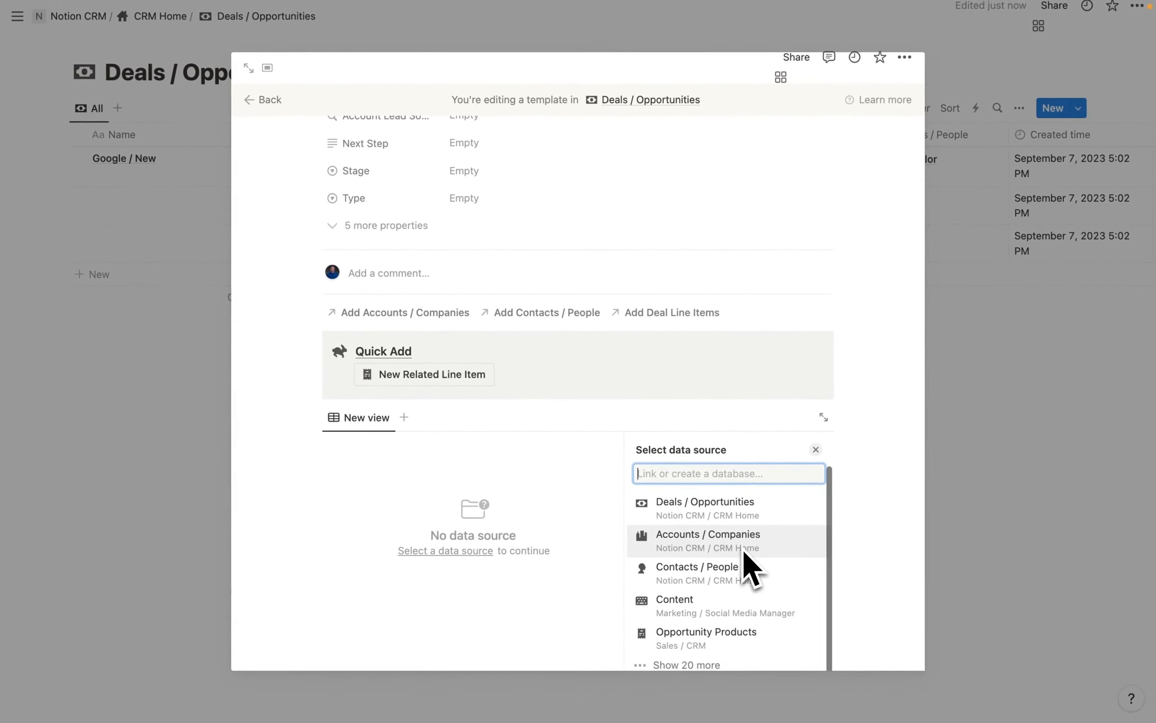
{"action": "type", "text": "line"}
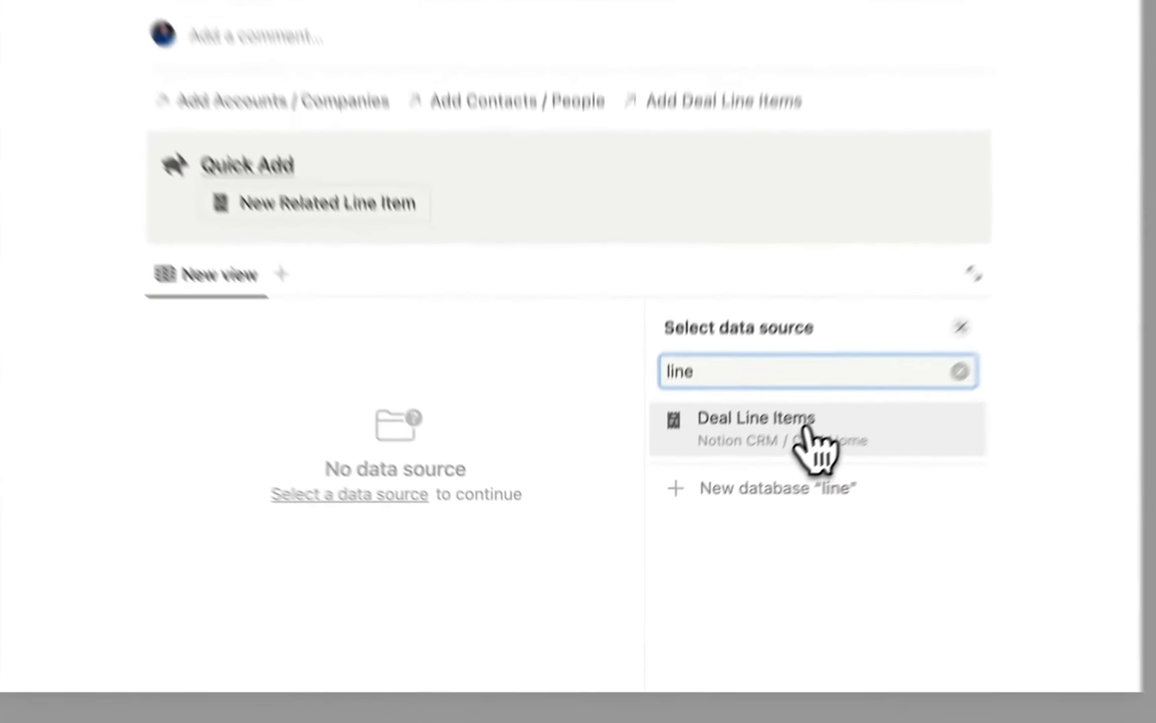
{"action": "left_click", "coordinate": [737, 512]}
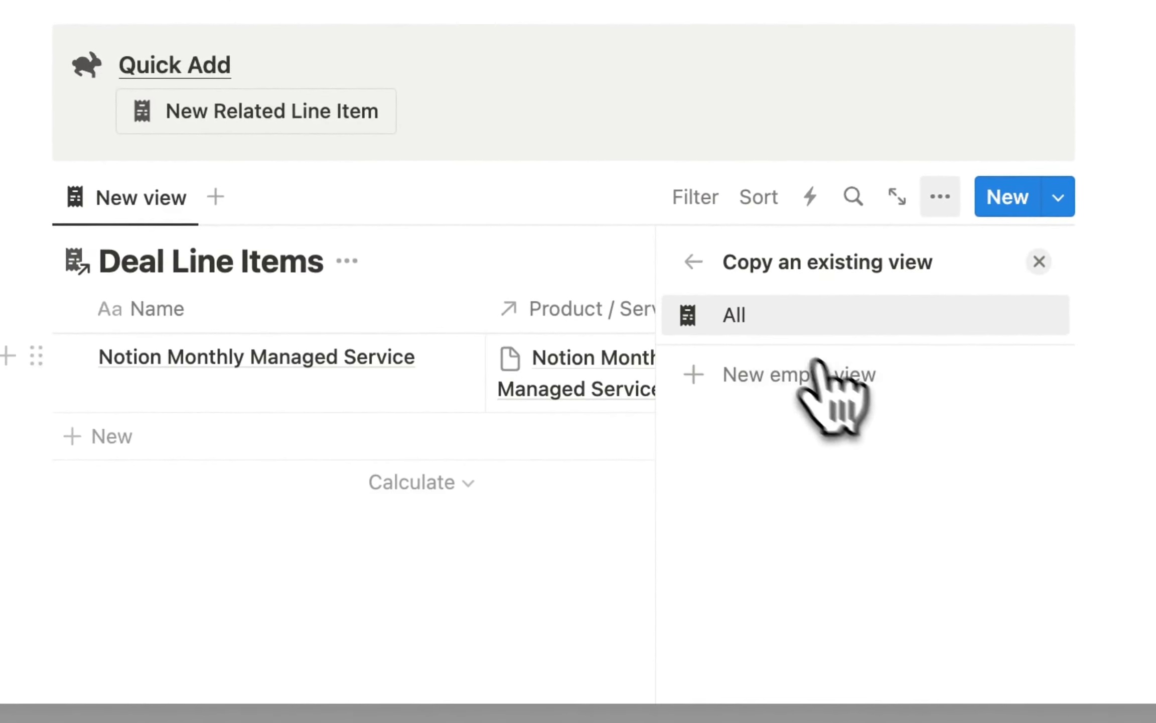
{"action": "left_click", "coordinate": [756, 326]}
{"action": "left_click", "coordinate": [502, 253]}
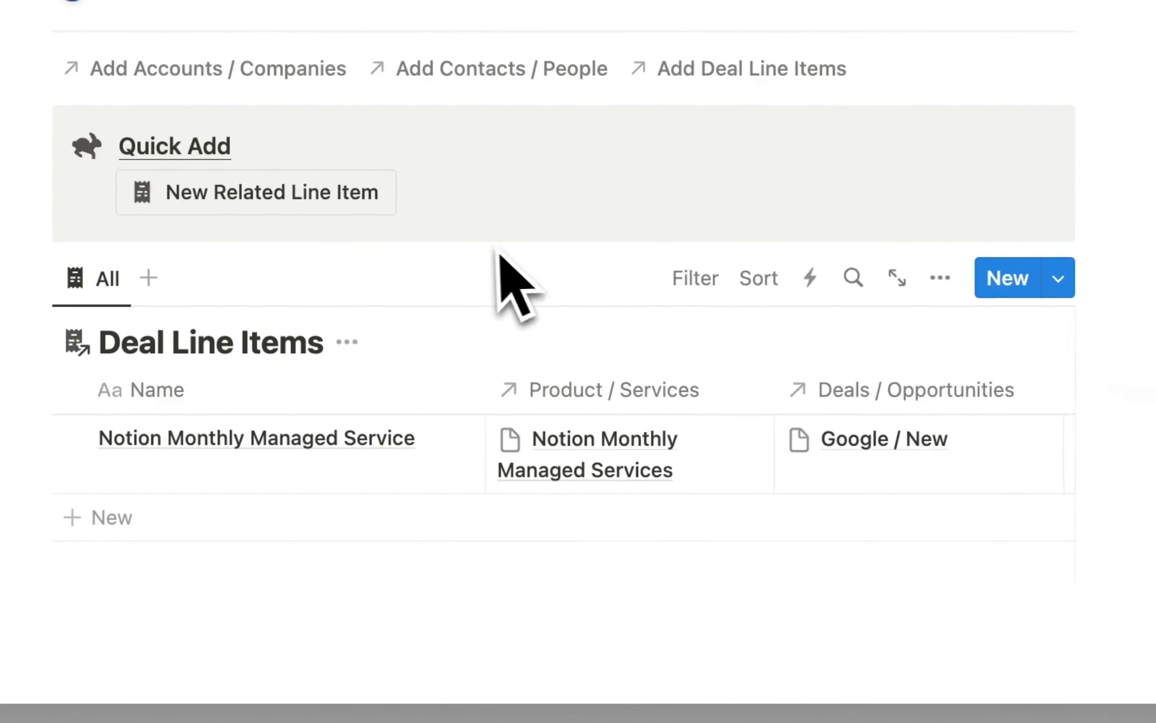
{"action": "left_click", "coordinate": [347, 342]}
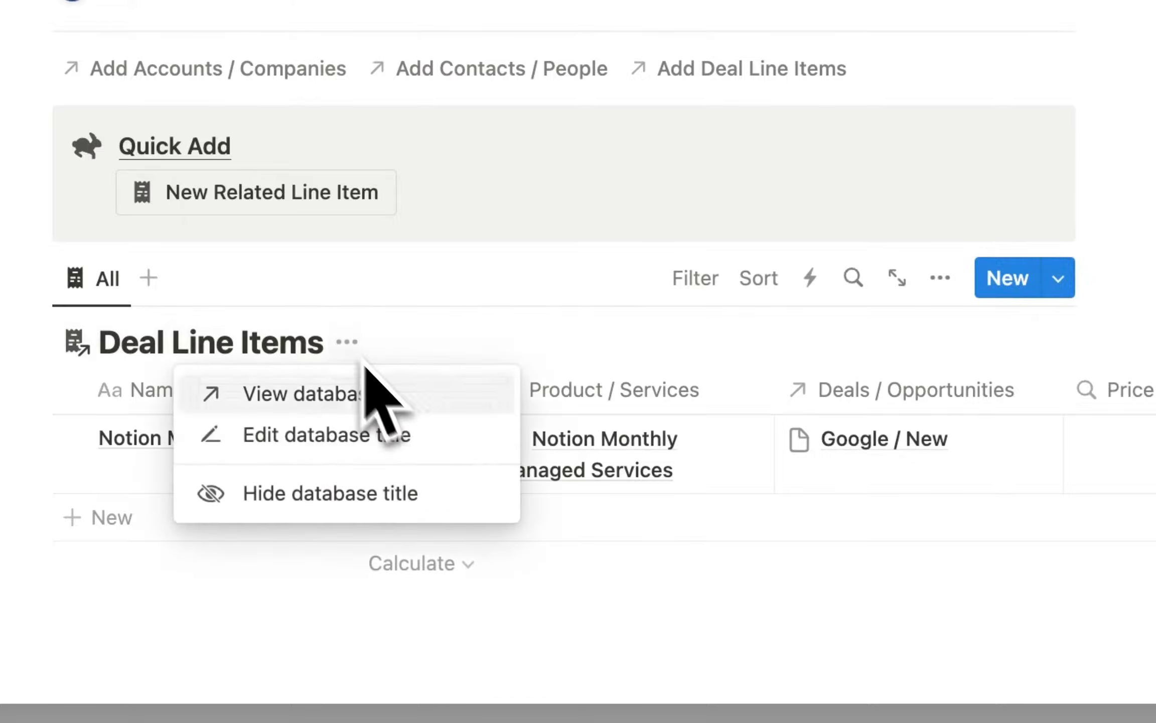
{"action": "left_click", "coordinate": [384, 489]}
{"action": "left_click", "coordinate": [219, 577]}
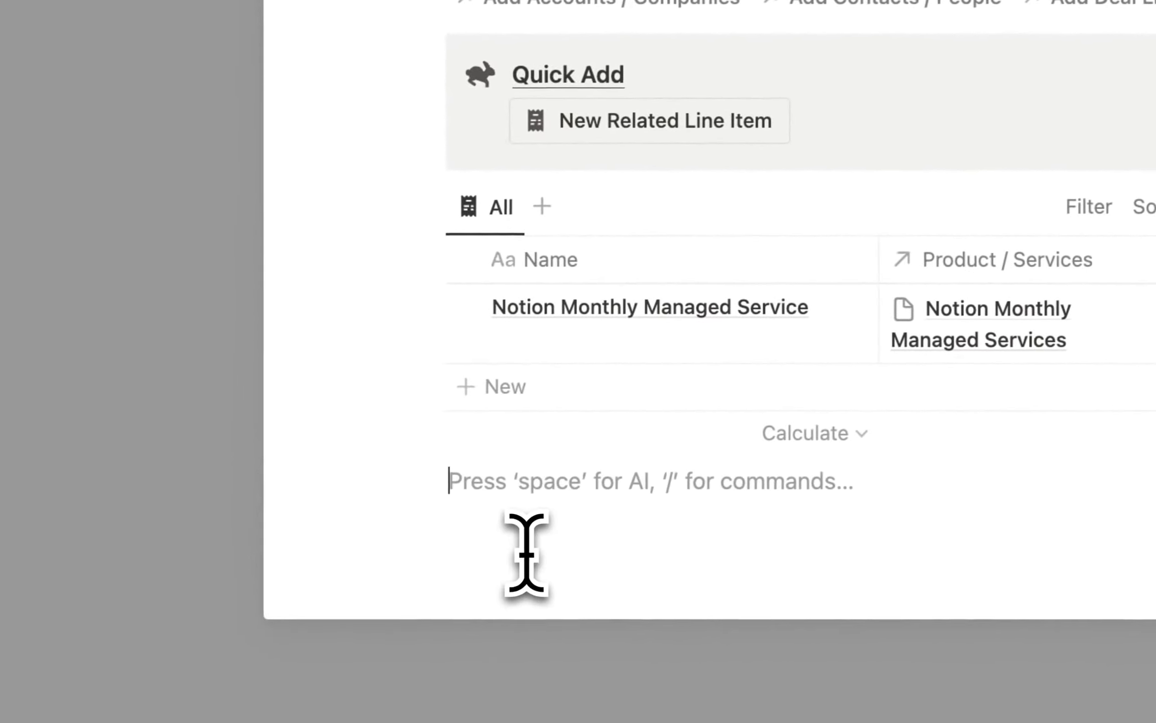
Add a 'Related Line Items' Heading 2 and drag it directly above the table.
{"action": "type", "text": "/hea"}
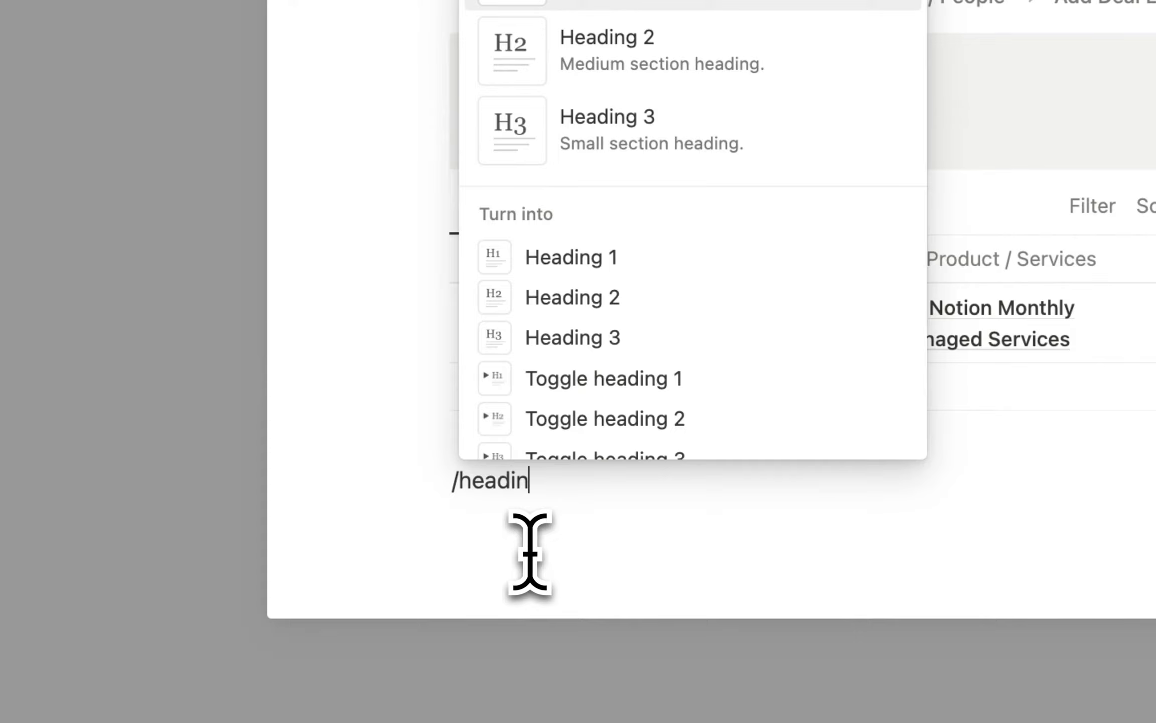
{"action": "type", "text": "din"}
{"action": "key", "text": "Down"}
{"action": "key", "text": "Return"}
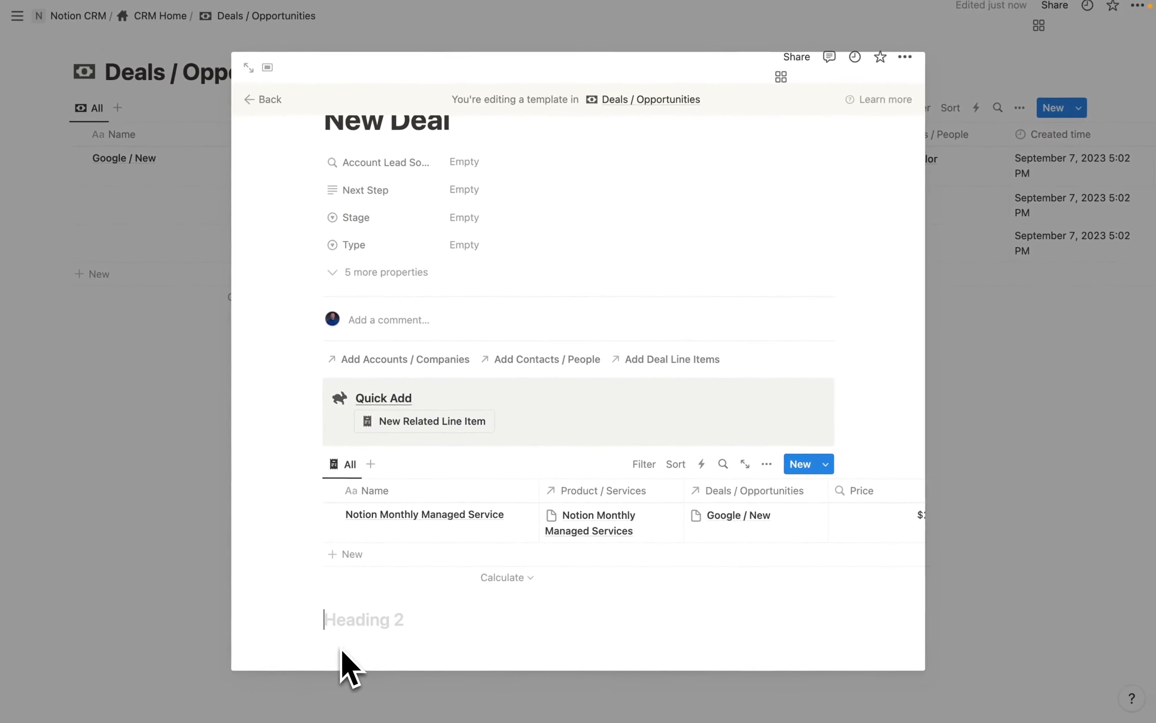
{"action": "type", "text": "Related Line Ite"}
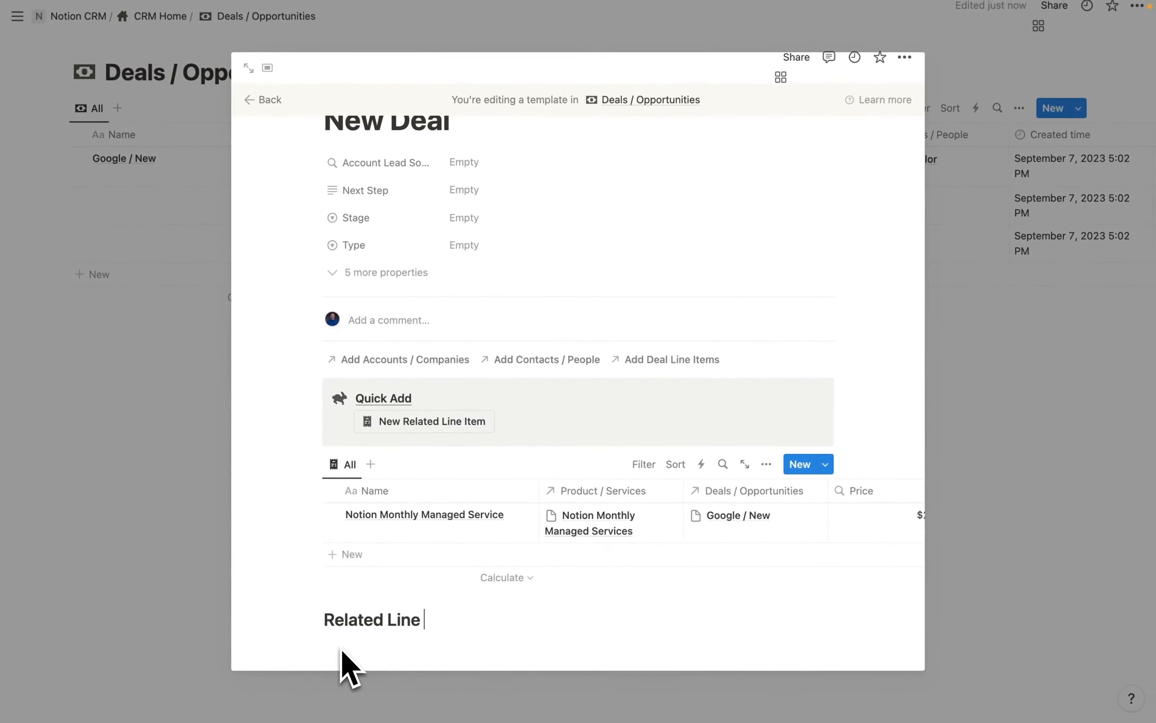
{"action": "type", "text": "ms"}
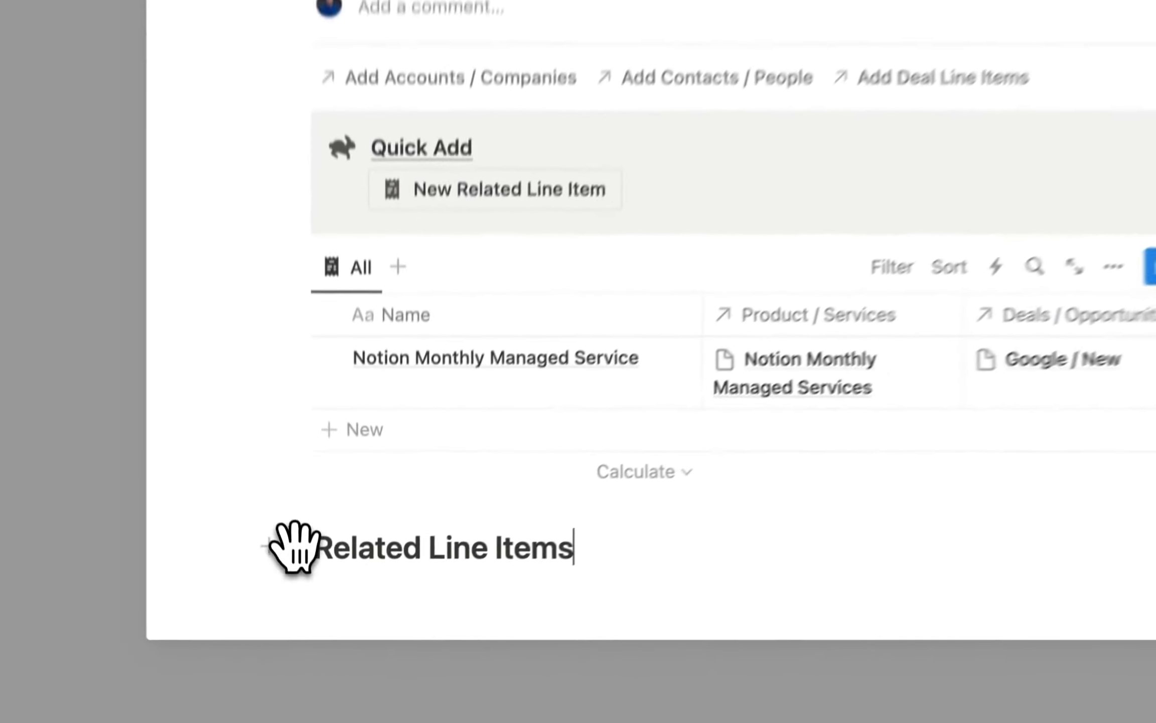
{"action": "left_click_drag", "start_coordinate": [313, 621], "coordinate": [338, 456]}
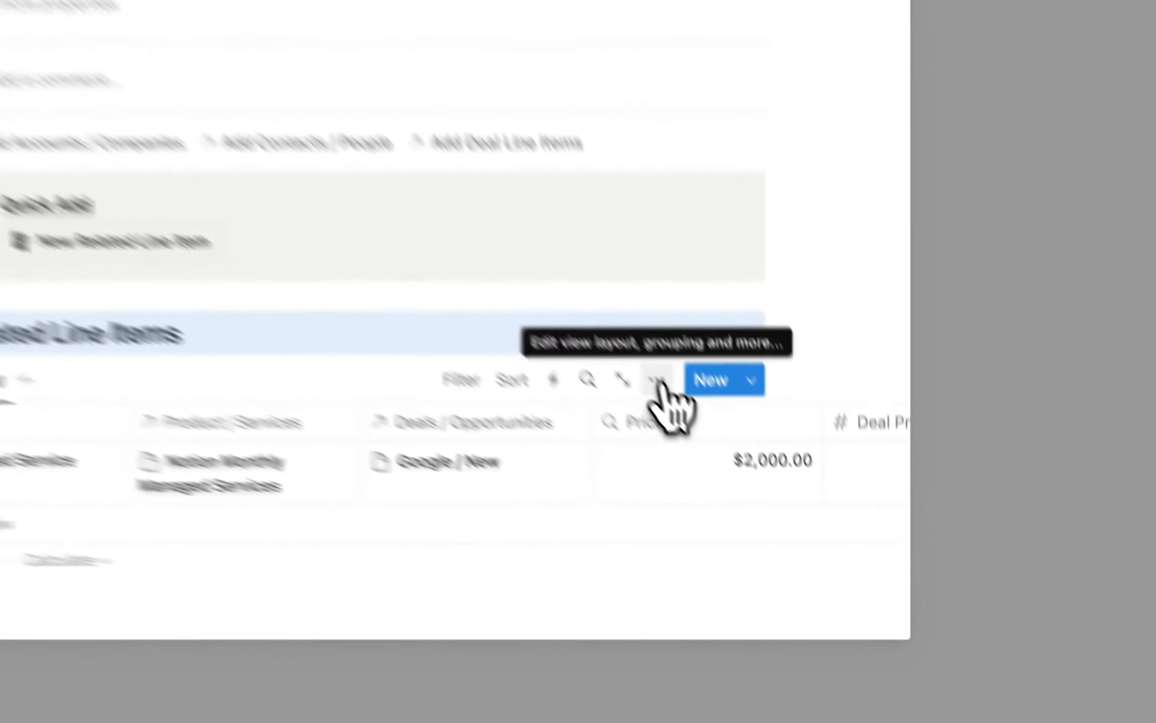
Hide the Deals / Opportunities and other unneeded columns, then bring up the Filter property list.
{"action": "left_click", "coordinate": [767, 508]}
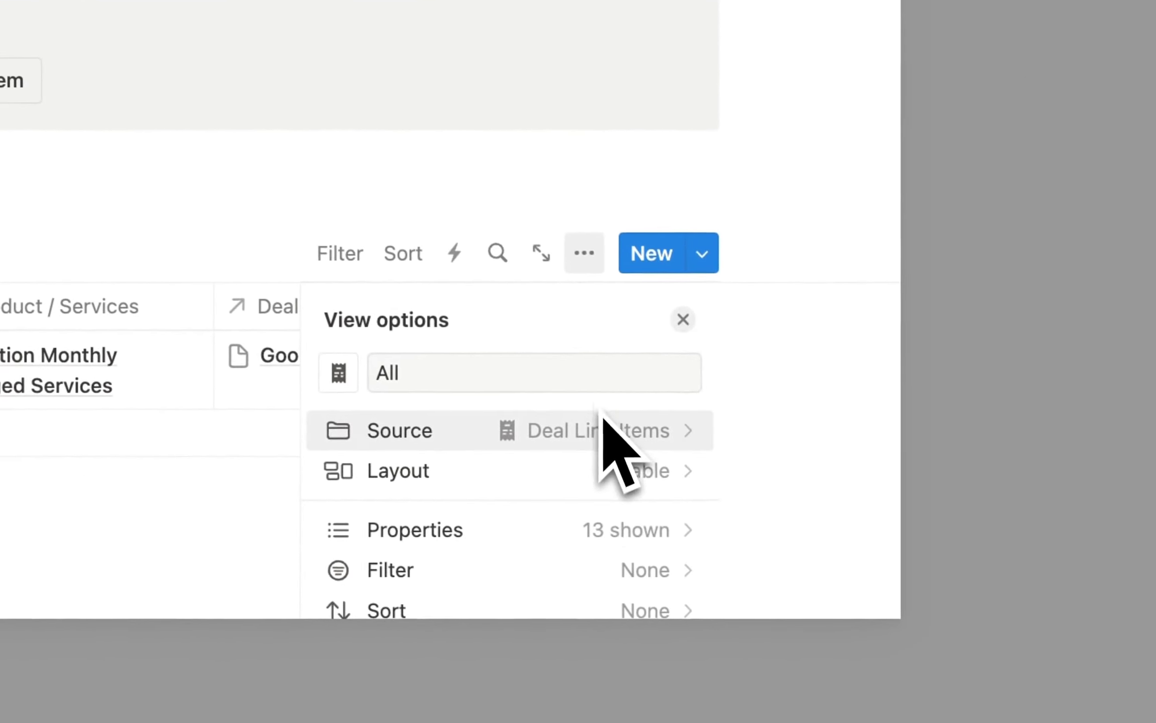
{"action": "scroll", "coordinate": [773, 589], "scroll_direction": "down", "scroll_amount": 2}
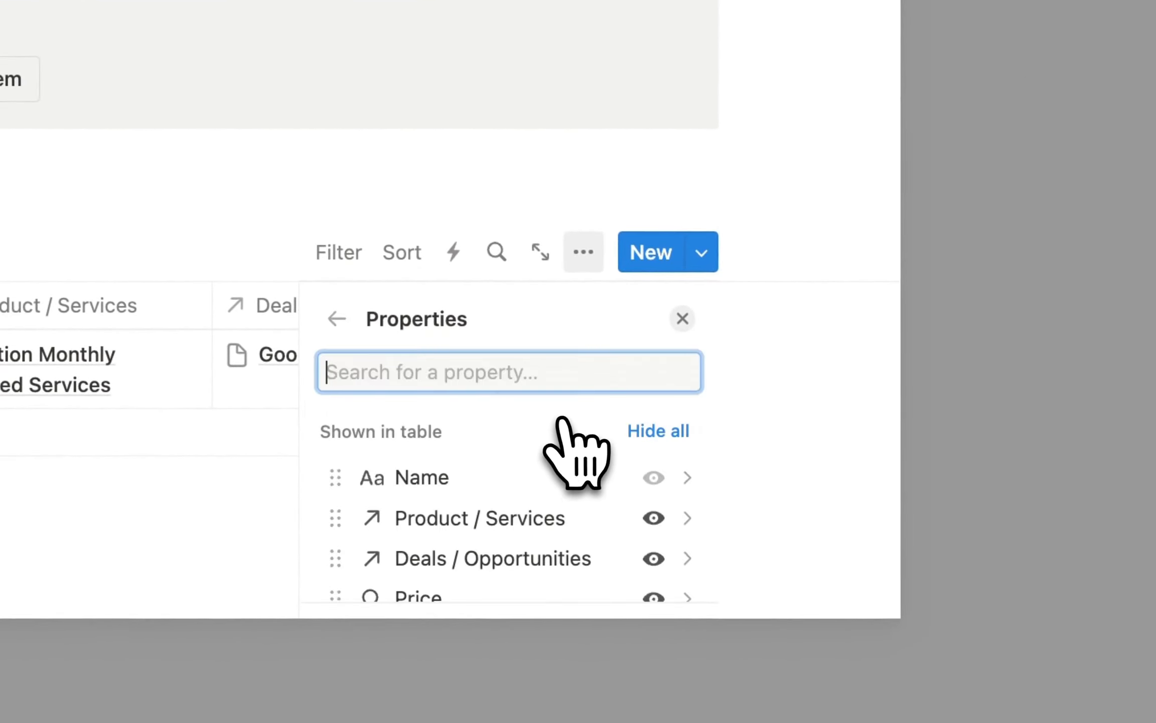
{"action": "scroll", "coordinate": [566, 545], "scroll_direction": "down", "scroll_amount": 1}
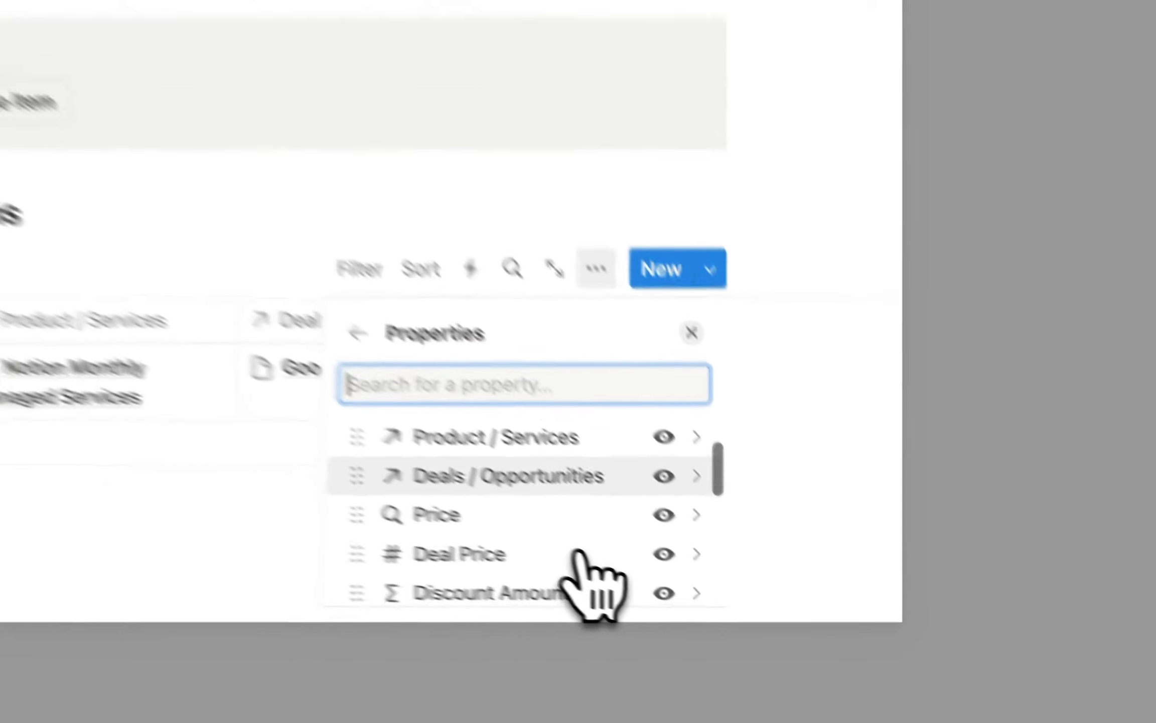
{"action": "scroll", "coordinate": [552, 504], "scroll_direction": "up", "scroll_amount": 1}
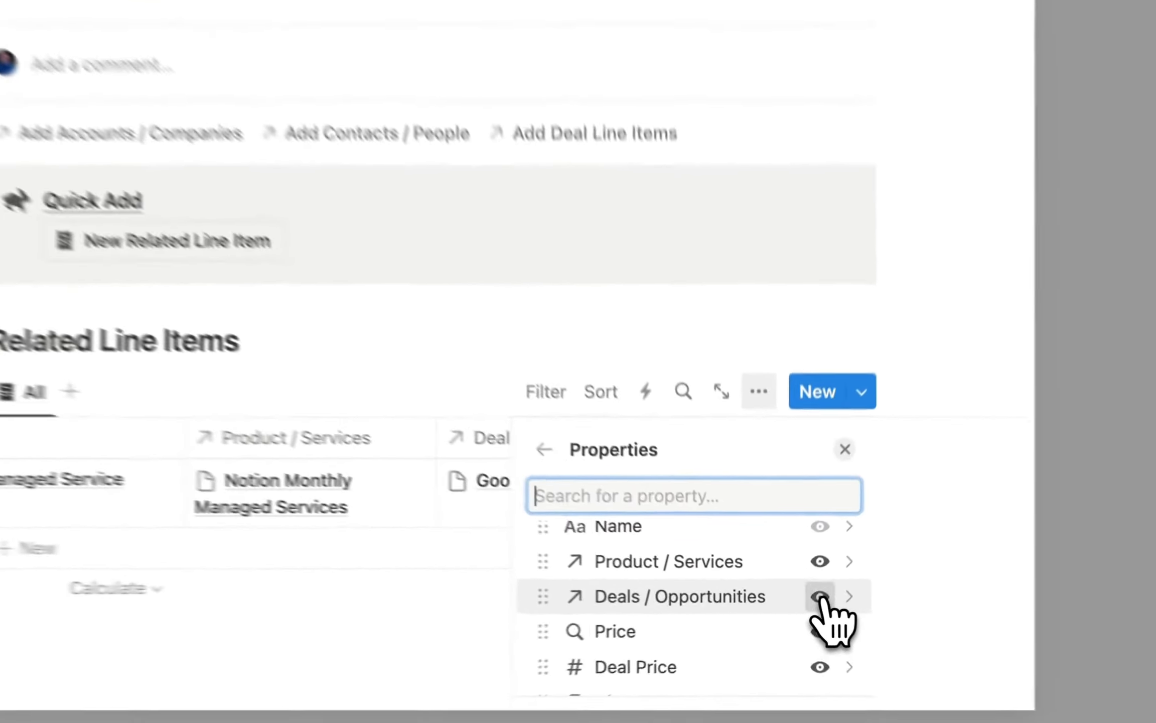
{"action": "left_click", "coordinate": [802, 604]}
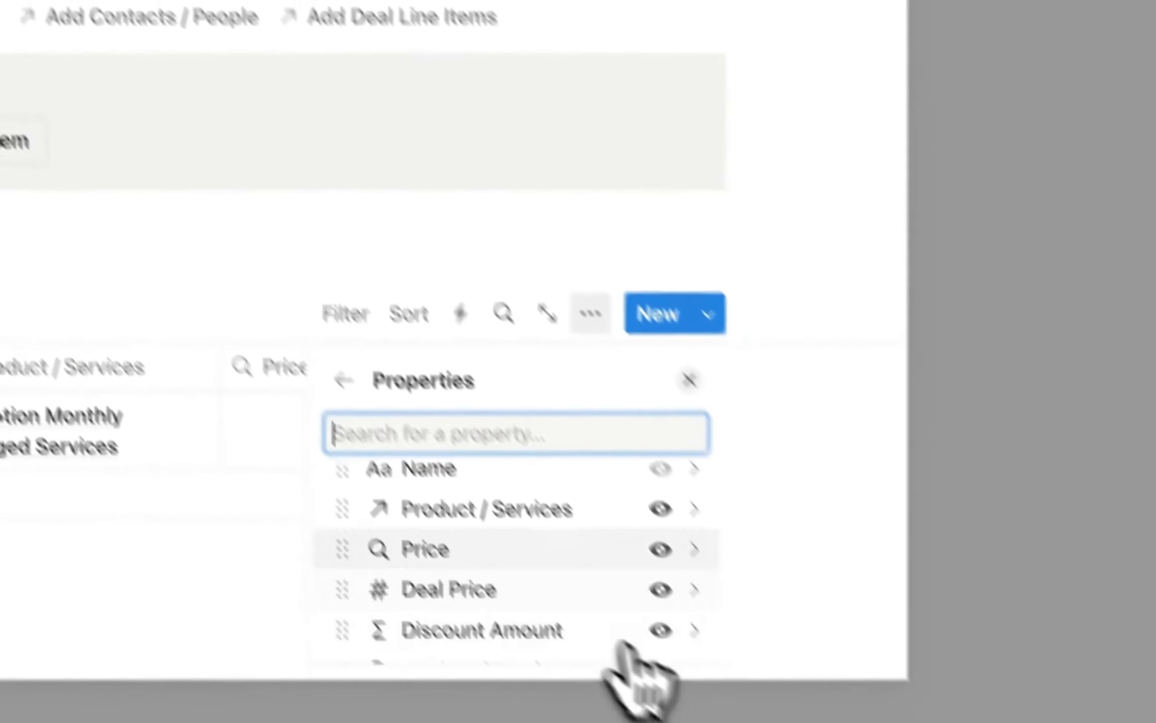
{"action": "scroll", "coordinate": [748, 609], "scroll_direction": "down", "scroll_amount": 3}
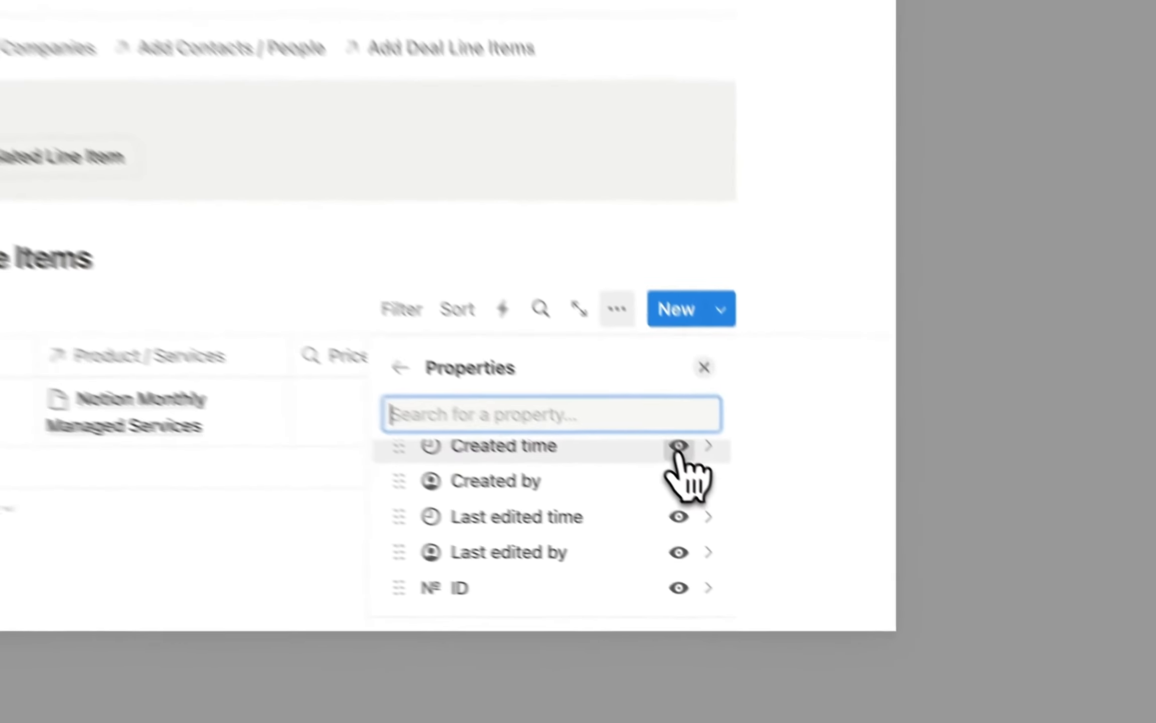
{"action": "left_click", "coordinate": [801, 565]}
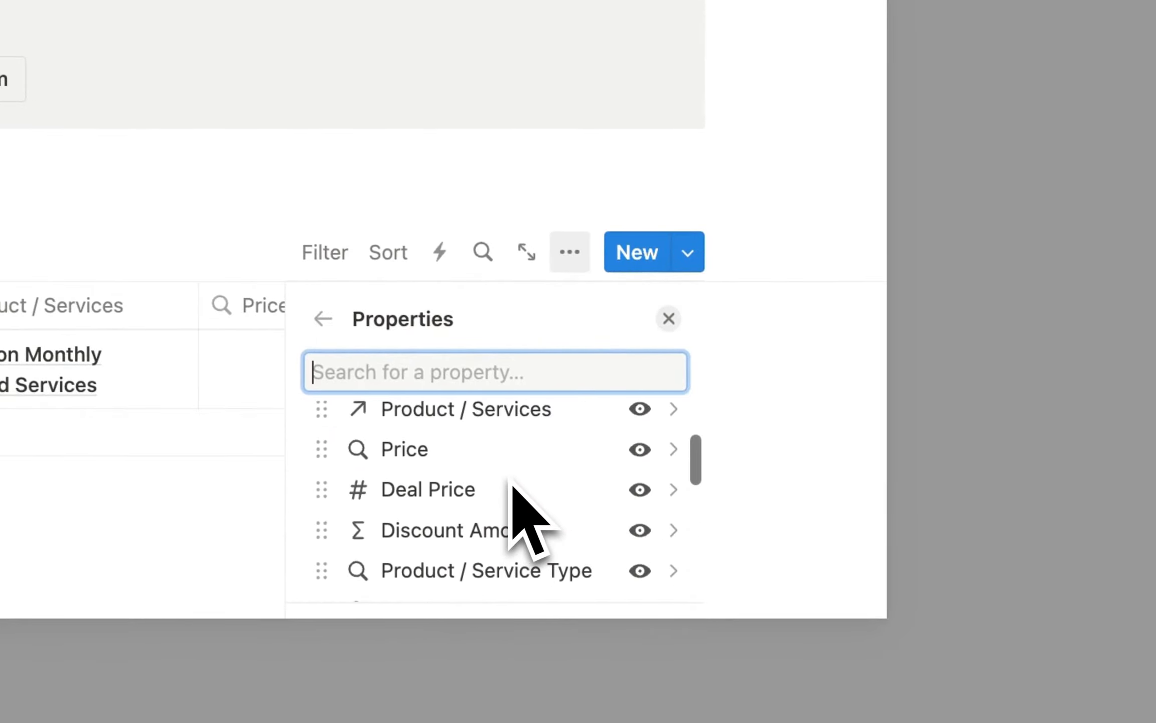
{"action": "scroll", "coordinate": [517, 502], "scroll_direction": "down", "scroll_amount": 2}
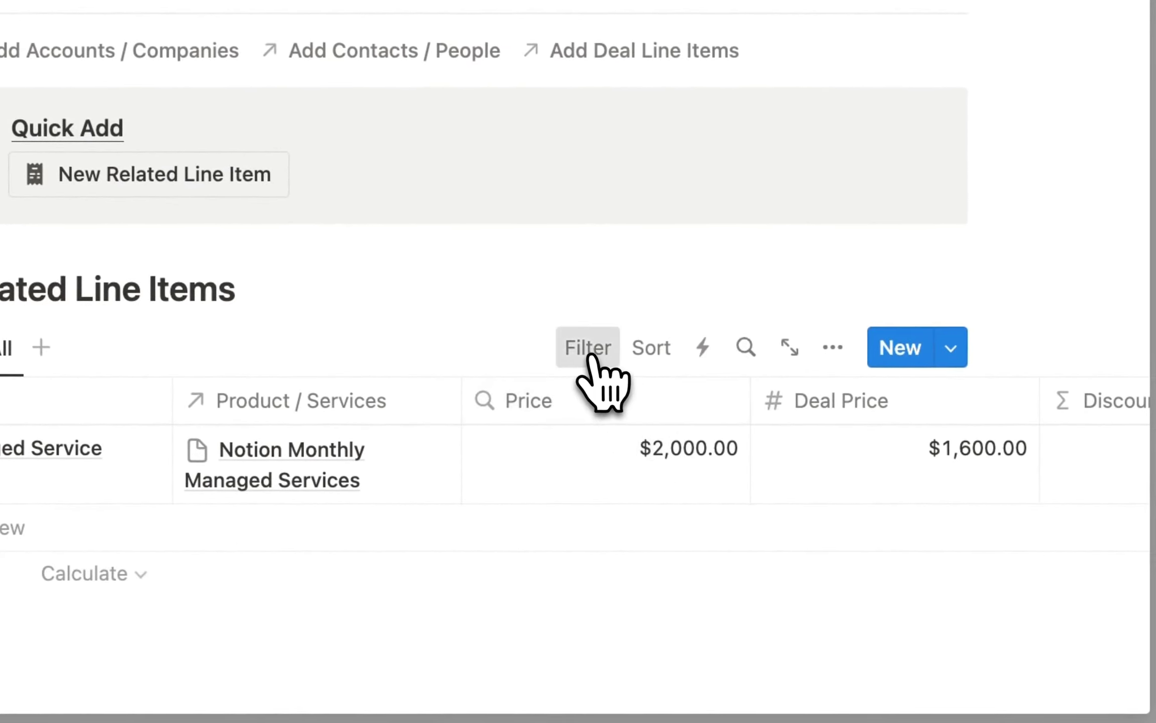
{"action": "left_click", "coordinate": [595, 357]}
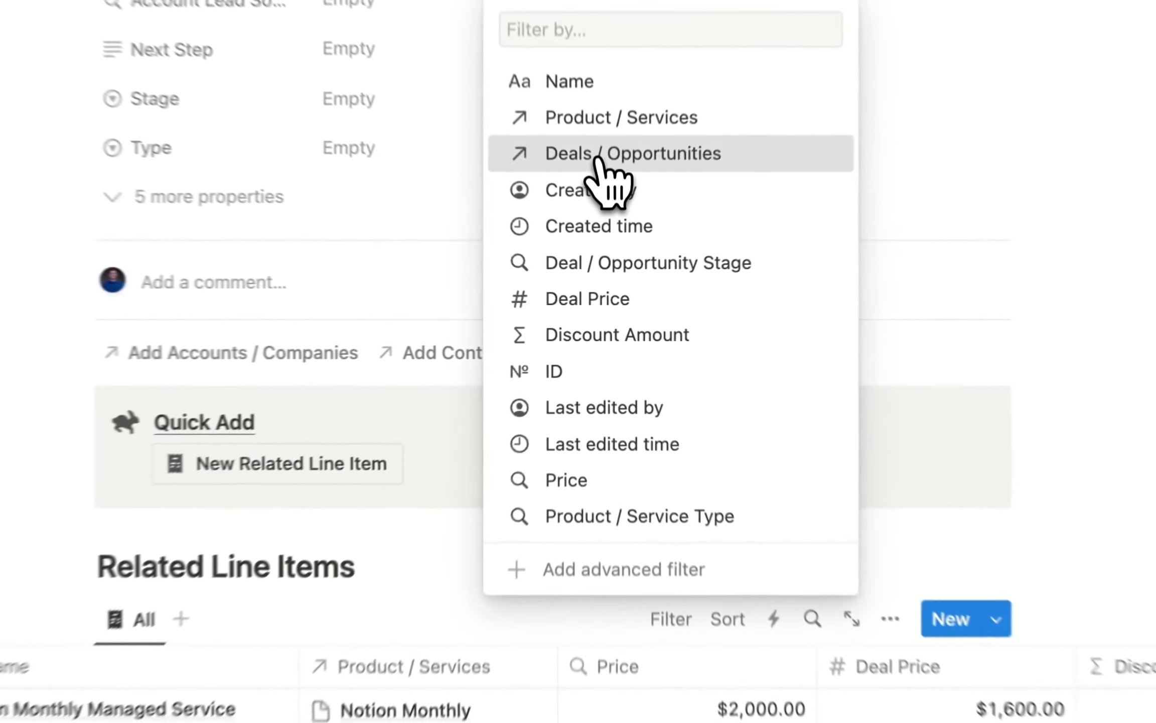
Filter line items to Deals / Opportunities containing New Deal, saved for everyone.
{"action": "left_click", "coordinate": [610, 229]}
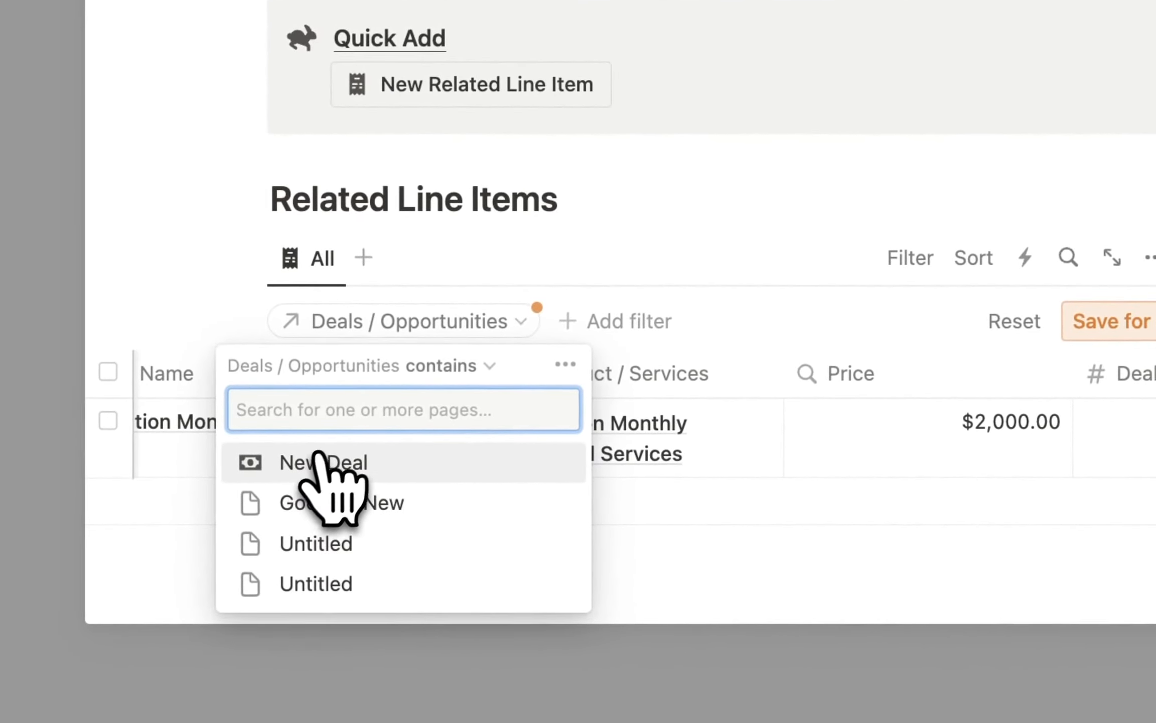
{"action": "left_click", "coordinate": [323, 461]}
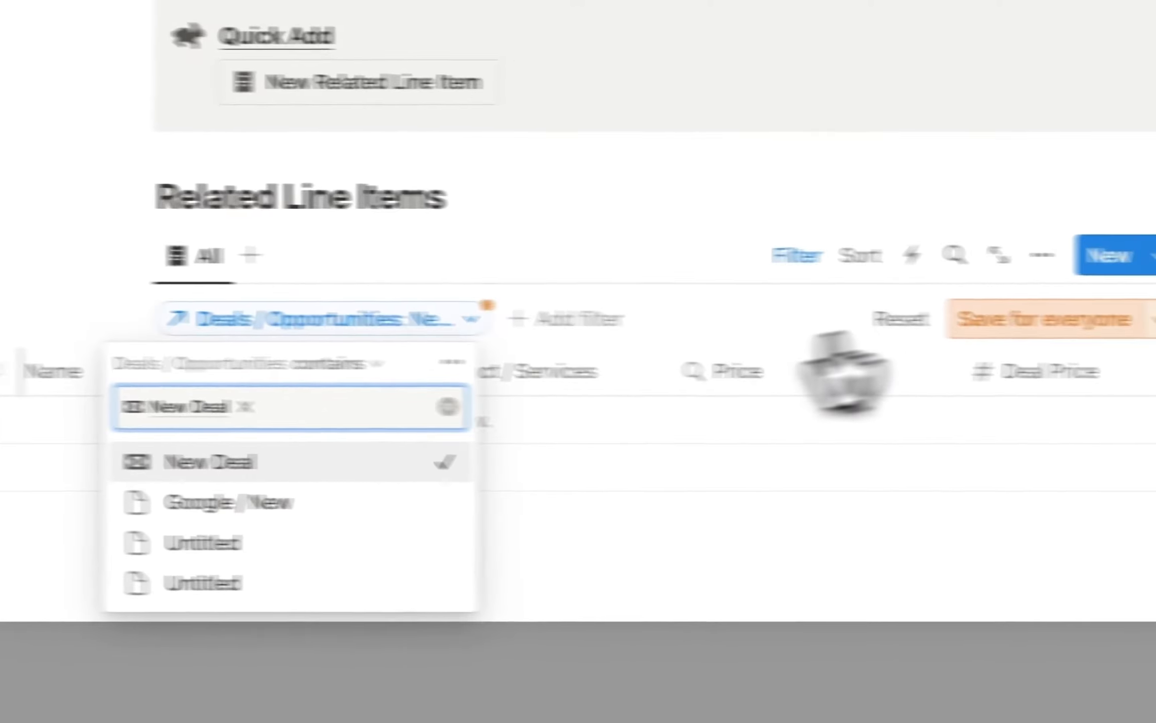
{"action": "left_click", "coordinate": [1129, 322]}
{"action": "scroll", "coordinate": [369, 299], "scroll_direction": "down", "scroll_amount": 1}
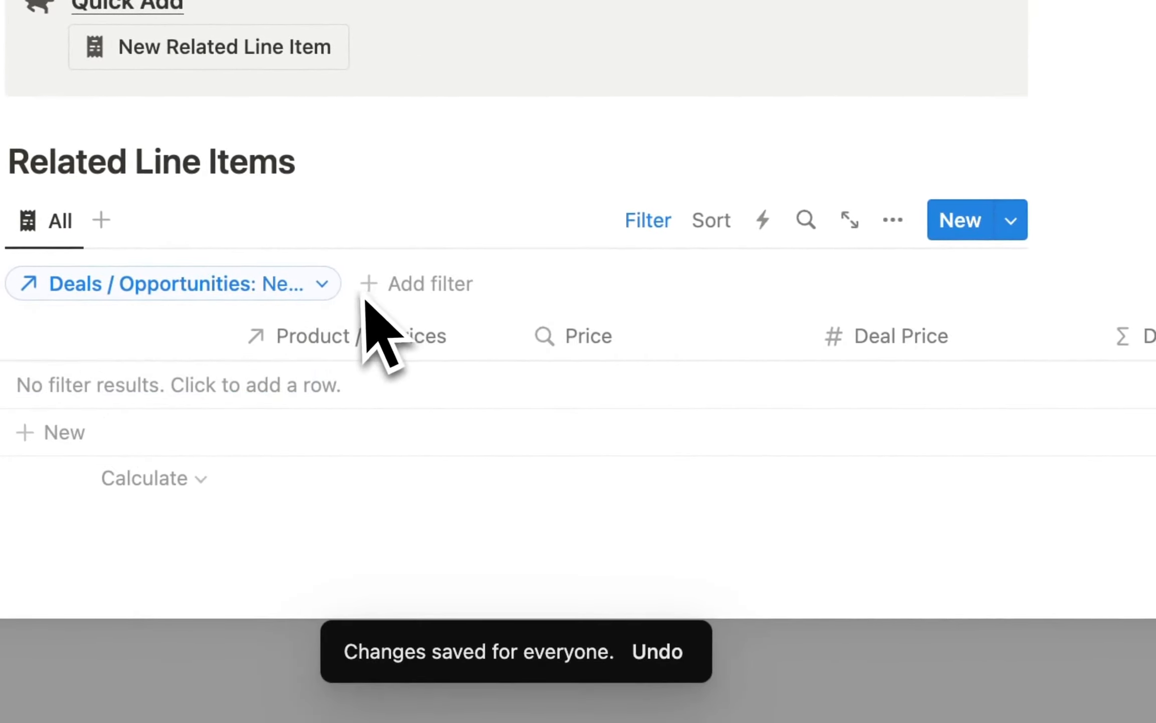
{"action": "left_click", "coordinate": [86, 538]}
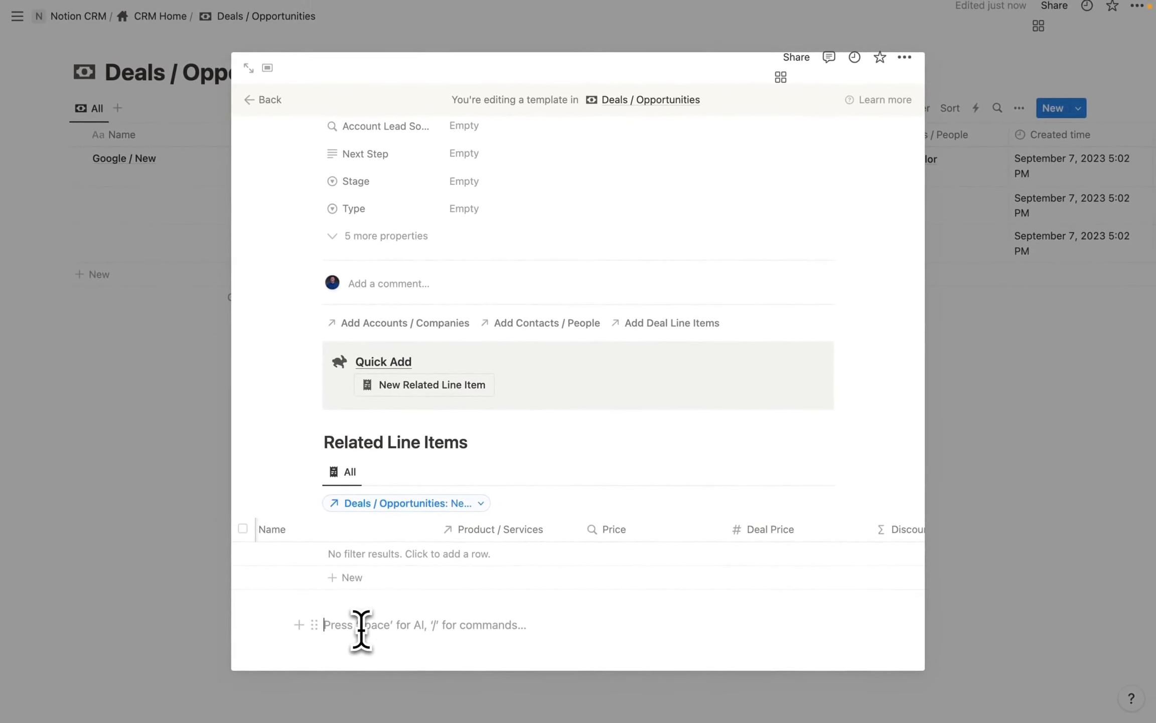
Add a 'Related Account' Heading 2 and start a /data block beneath it.
{"action": "type", "text": "/headi"}
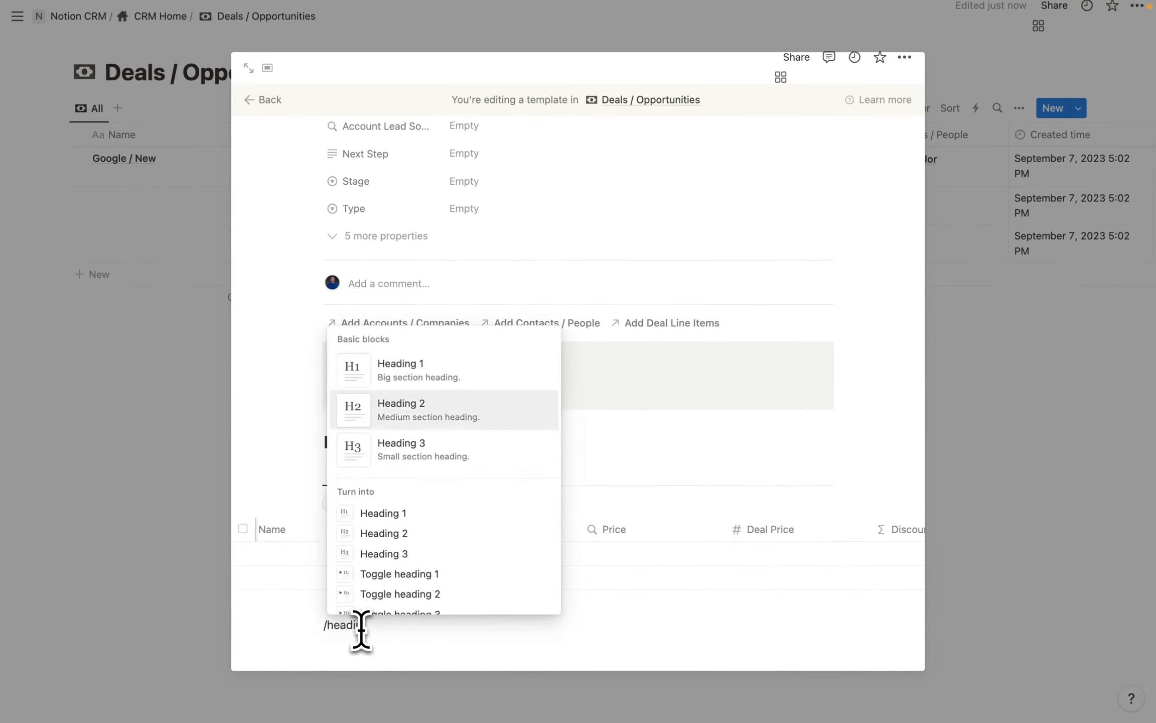
{"action": "key", "text": "Return"}
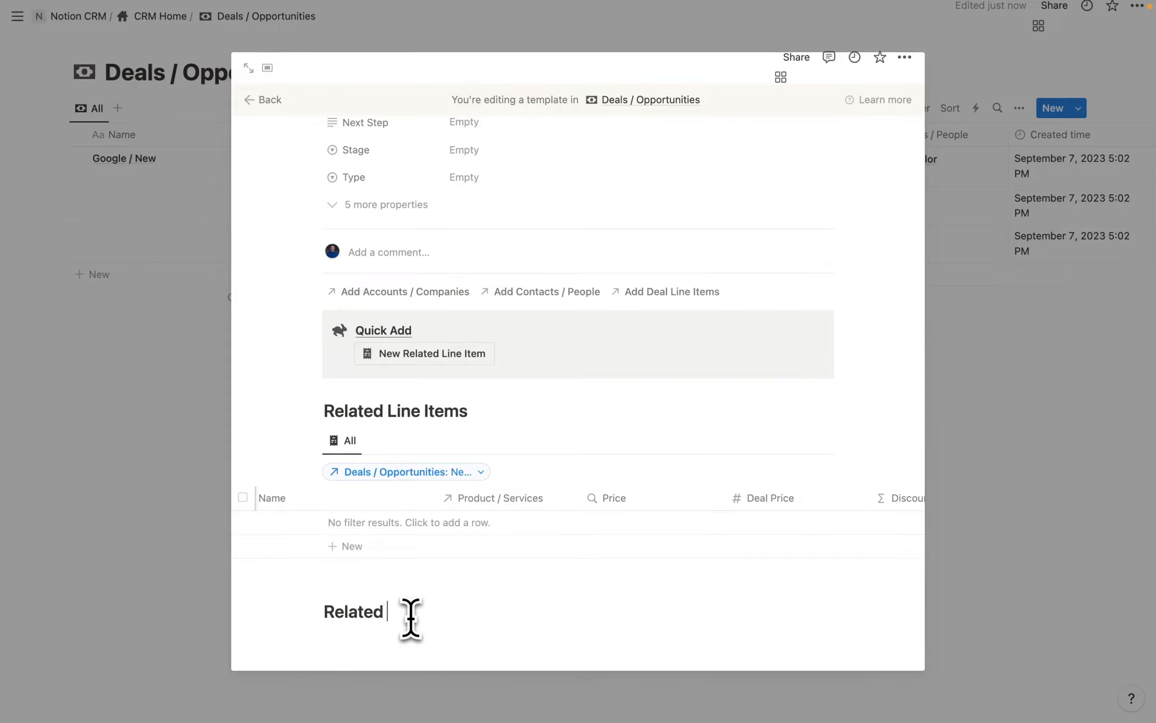
{"action": "type", "text": "t"}
{"action": "key", "text": "Return"}
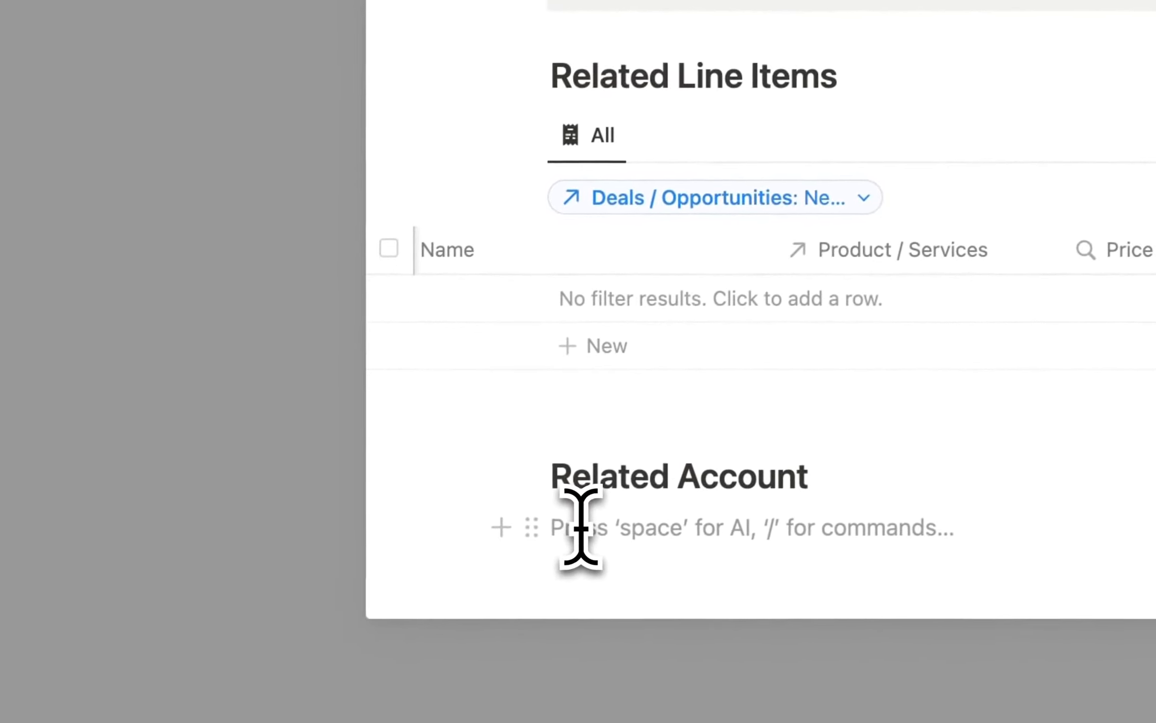
{"action": "type", "text": "/"}
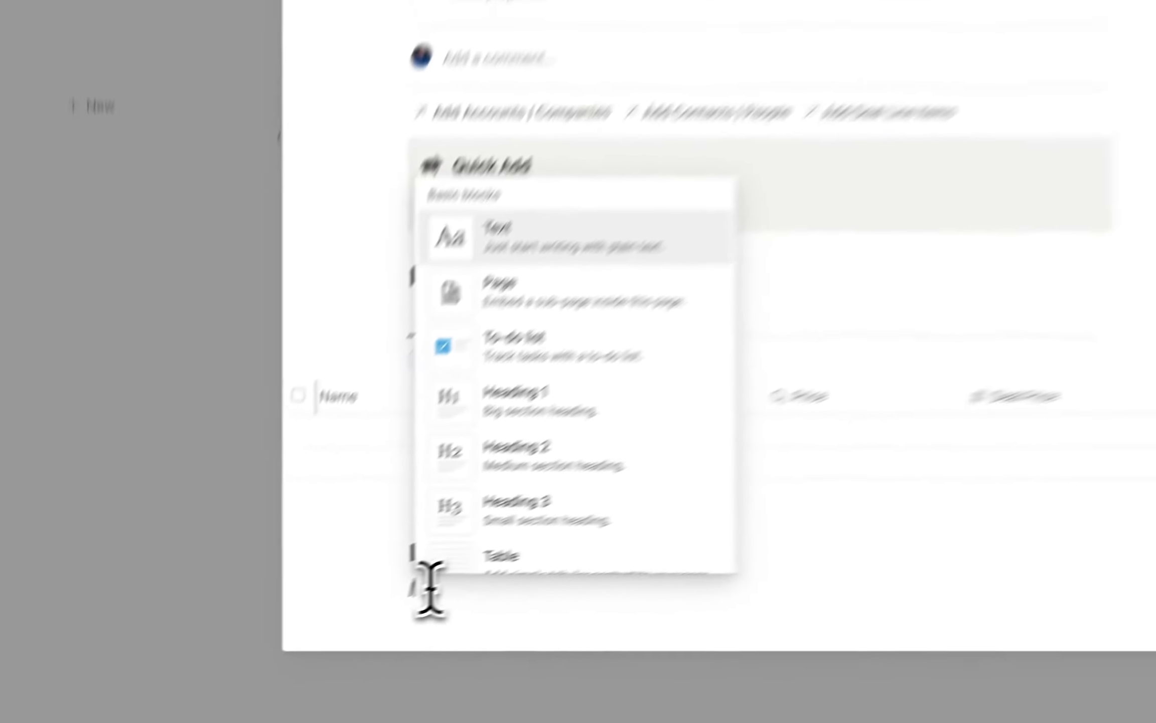
{"action": "type", "text": "data"}
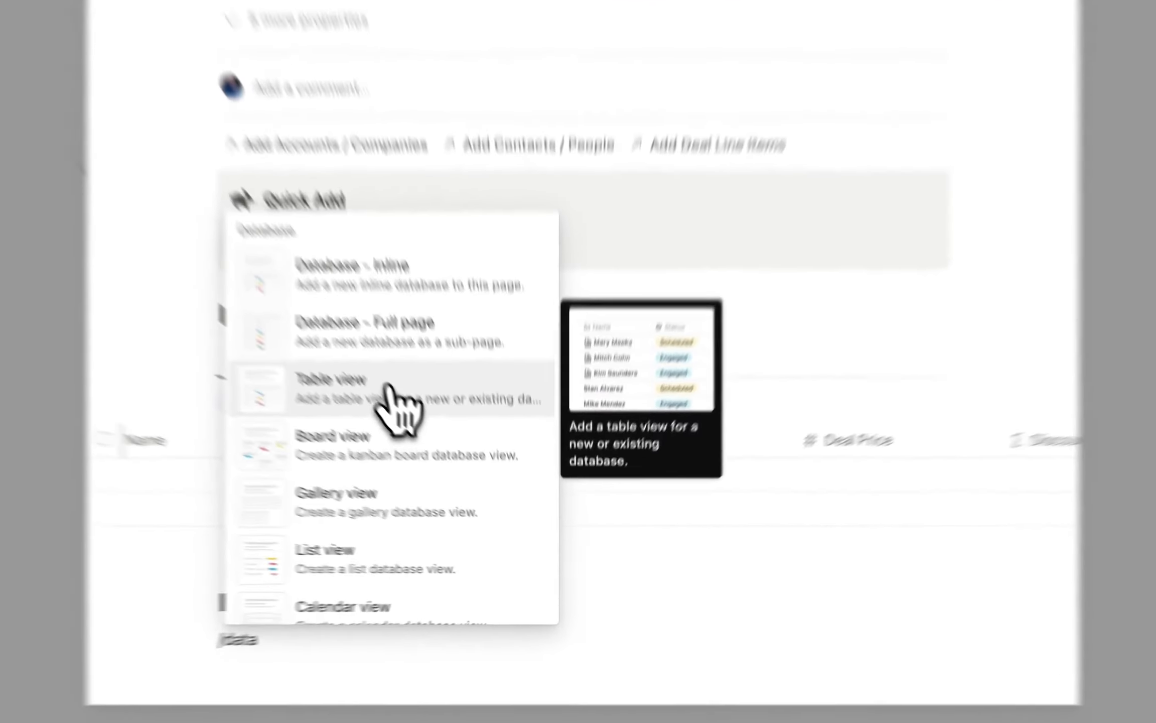
Insert a table of Accounts / Companies copying the All view, with its title hidden.
{"action": "left_click", "coordinate": [436, 446]}
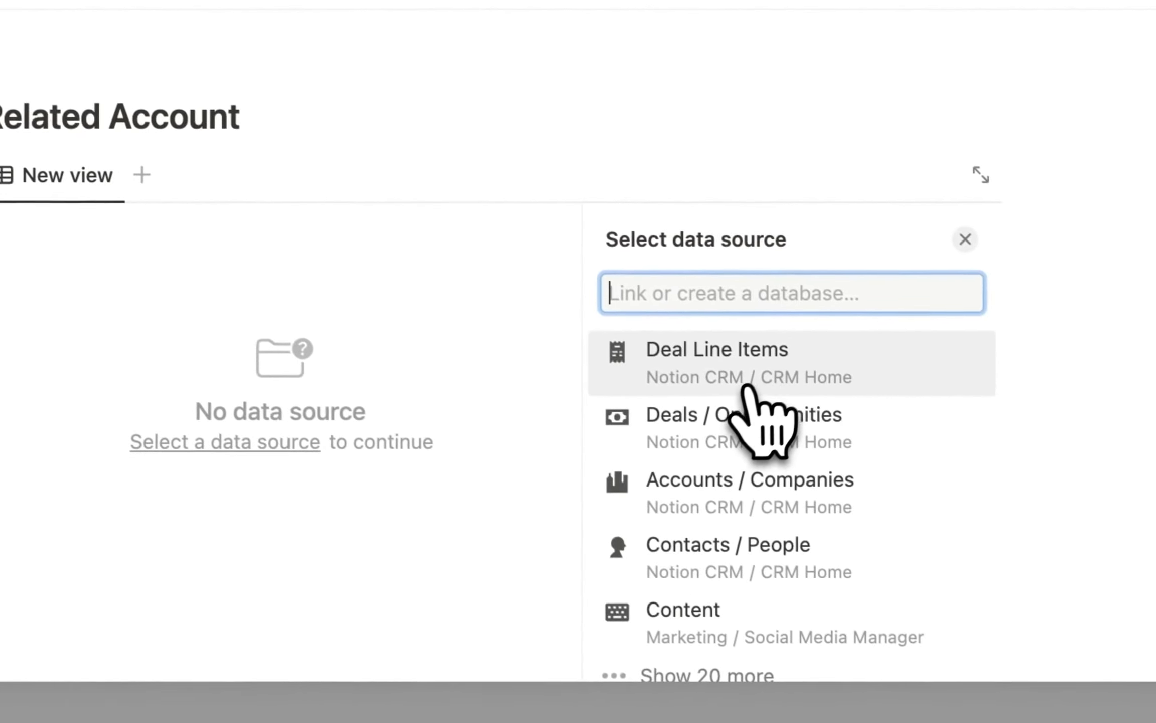
{"action": "left_click", "coordinate": [775, 489]}
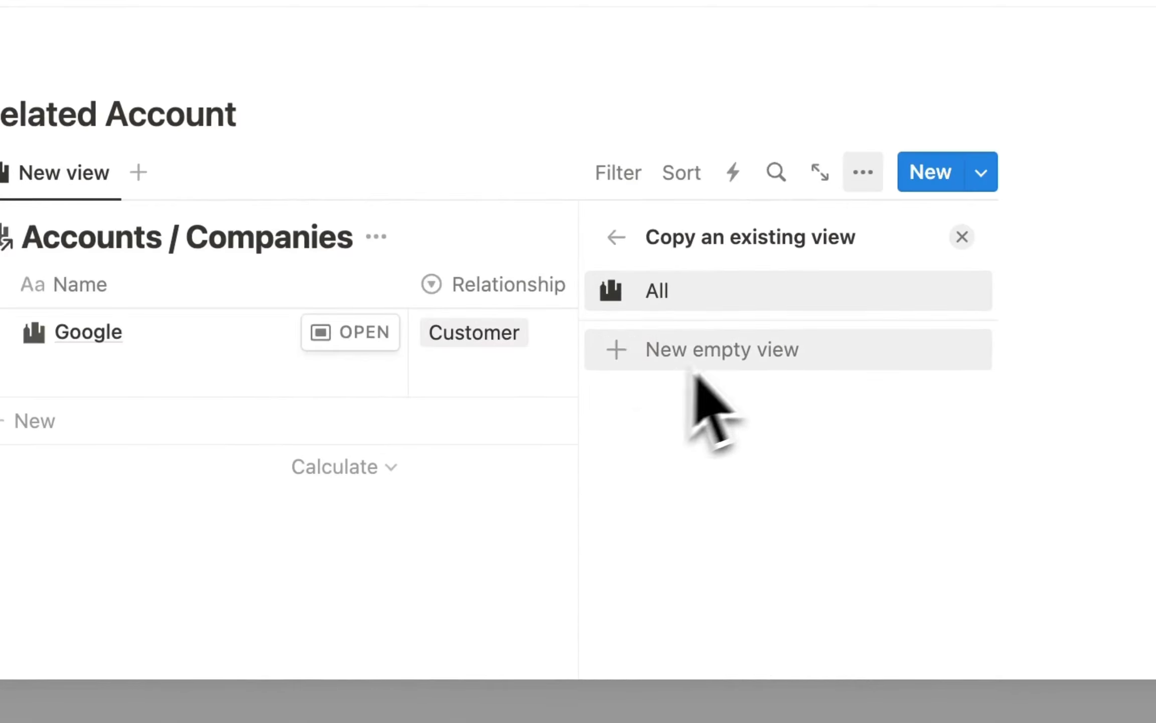
{"action": "left_click", "coordinate": [672, 301]}
{"action": "left_click", "coordinate": [471, 570]}
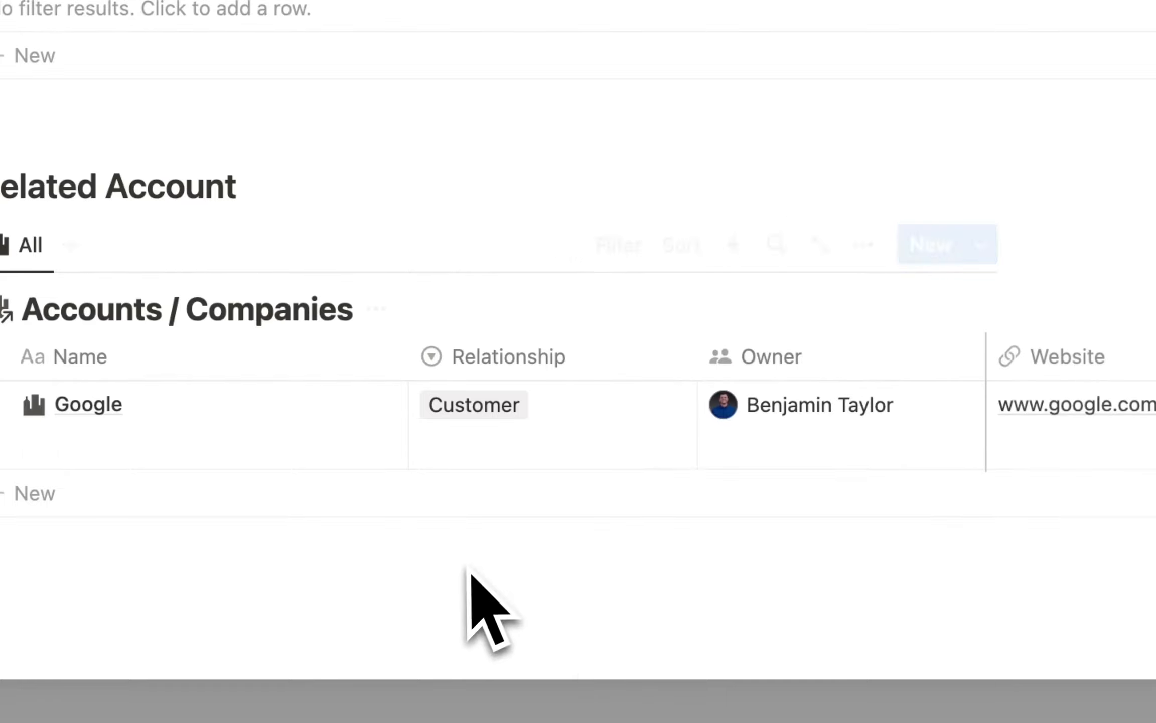
{"action": "left_click", "coordinate": [384, 315]}
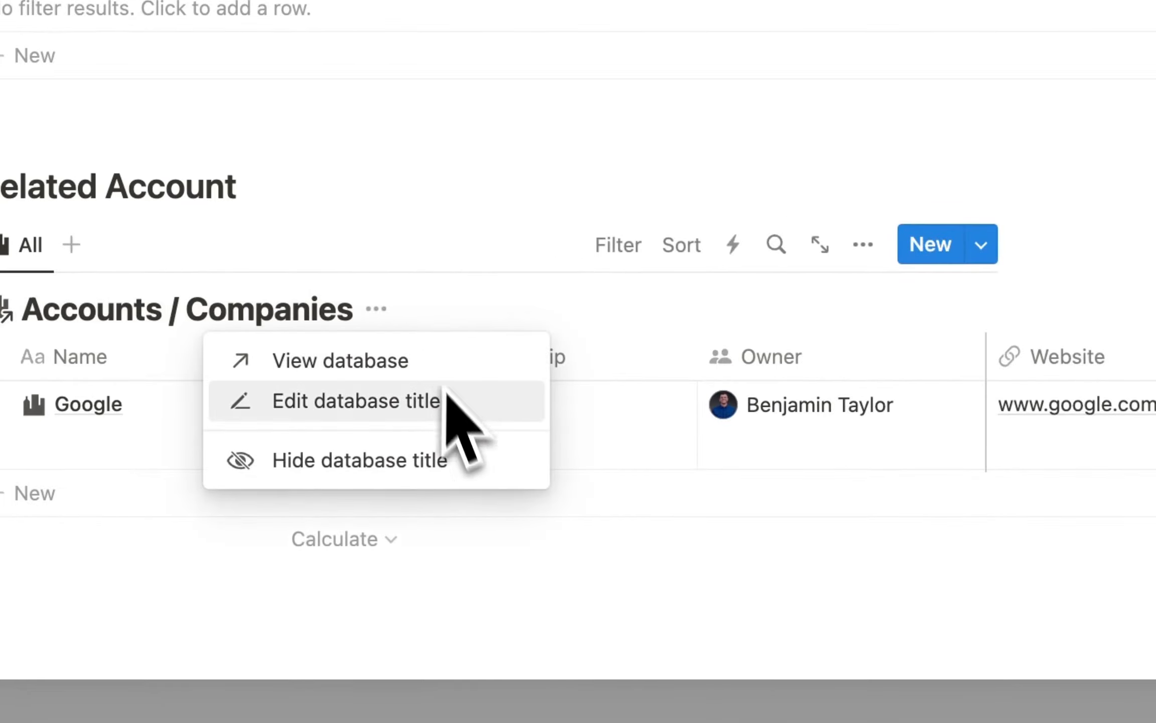
{"action": "left_click", "coordinate": [416, 457]}
Unfreeze the account table's columns and hide Tasks, Projects and Deals.
{"action": "left_click", "coordinate": [823, 357]}
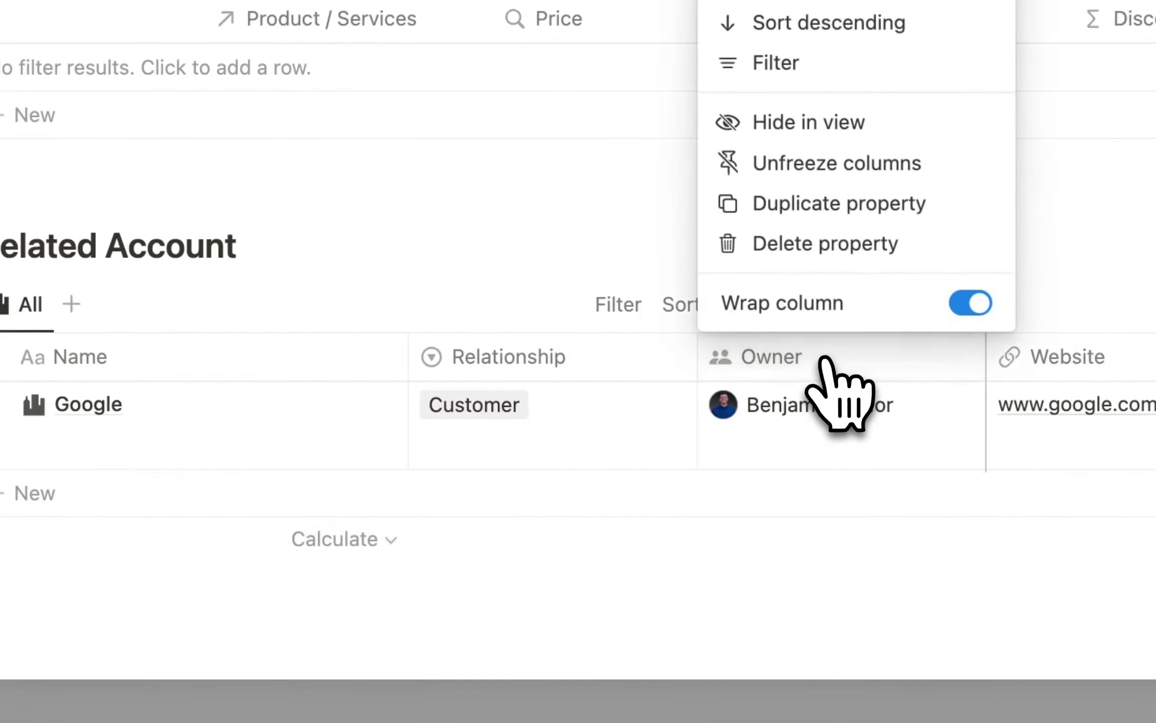
{"action": "left_click", "coordinate": [847, 164]}
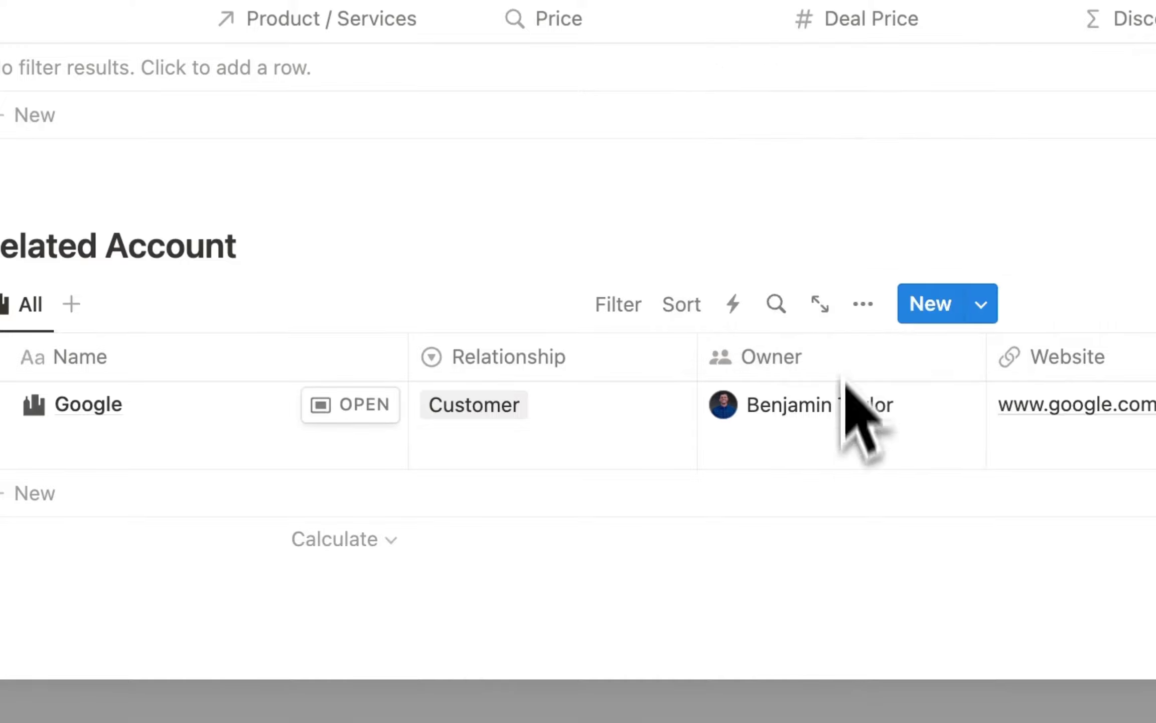
{"action": "scroll", "coordinate": [843, 436], "scroll_direction": "right", "scroll_amount": 5}
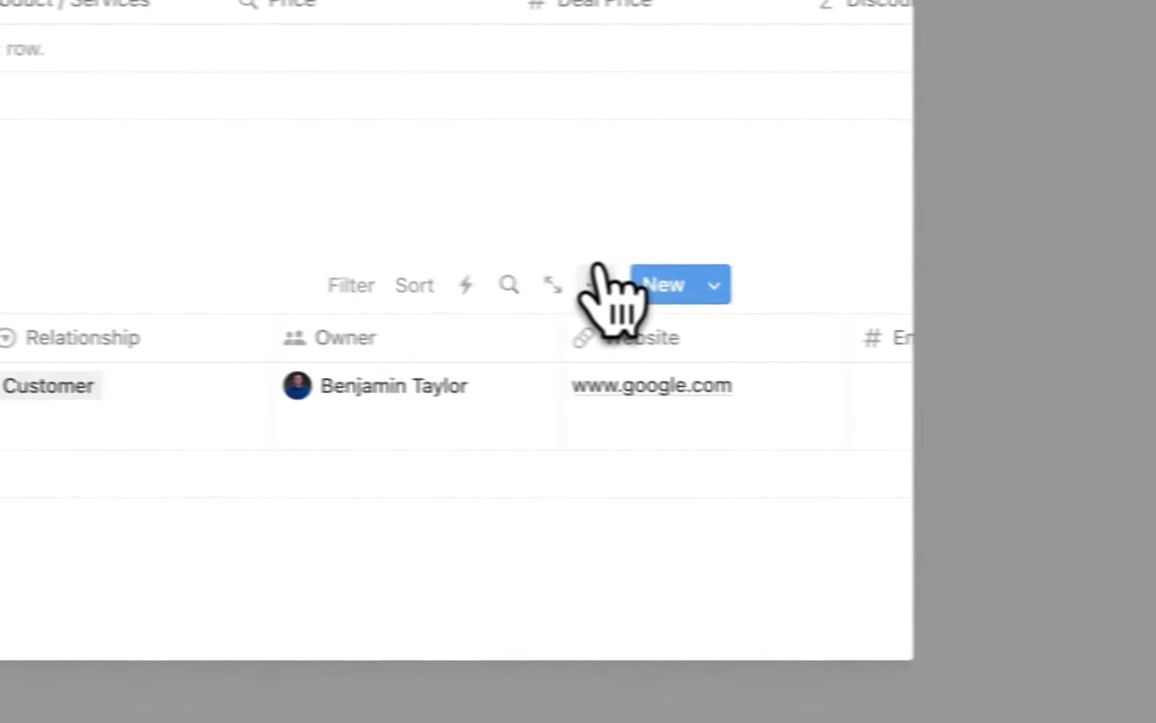
{"action": "left_click", "coordinate": [863, 304]}
{"action": "scroll", "coordinate": [527, 456], "scroll_direction": "down", "scroll_amount": 1}
{"action": "left_click", "coordinate": [535, 524]}
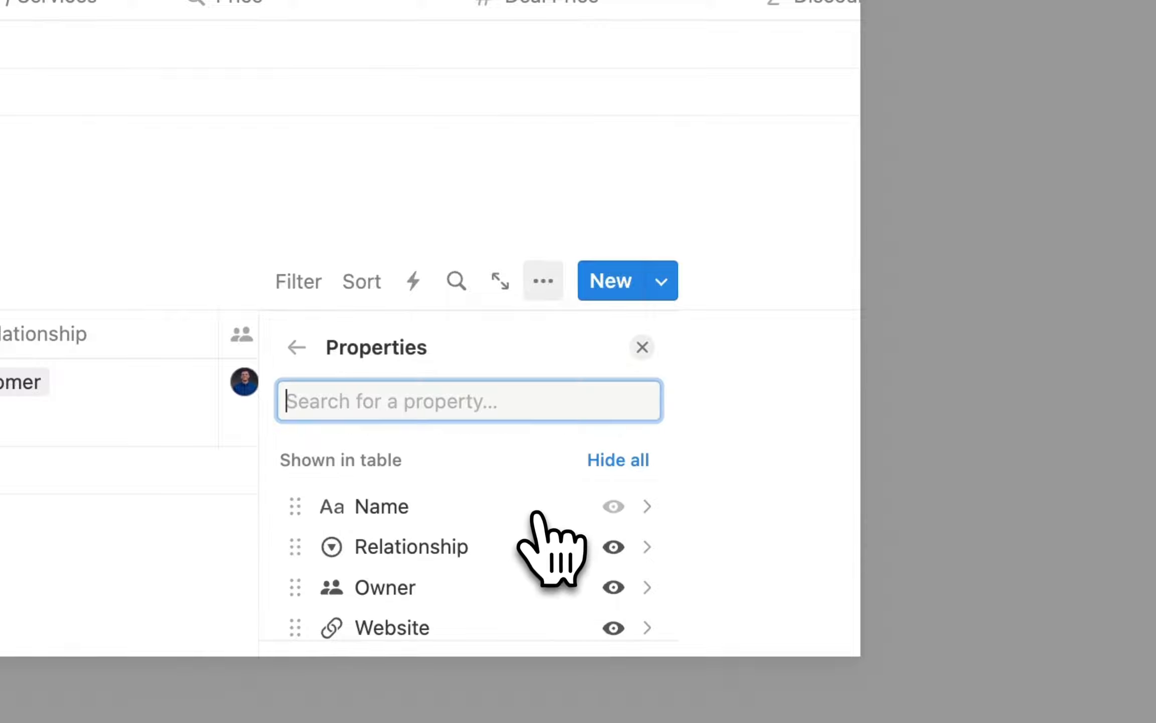
{"action": "scroll", "coordinate": [567, 507], "scroll_direction": "down", "scroll_amount": 5}
{"action": "scroll", "coordinate": [602, 516], "scroll_direction": "up", "scroll_amount": 1}
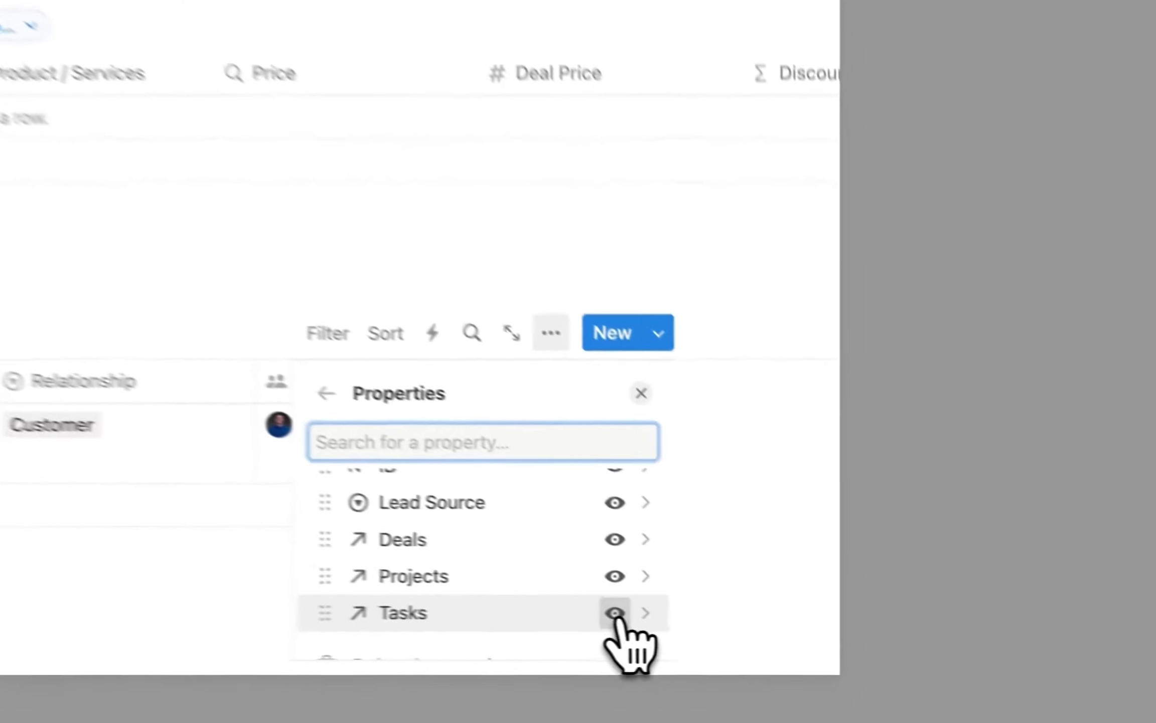
{"action": "left_click", "coordinate": [801, 636]}
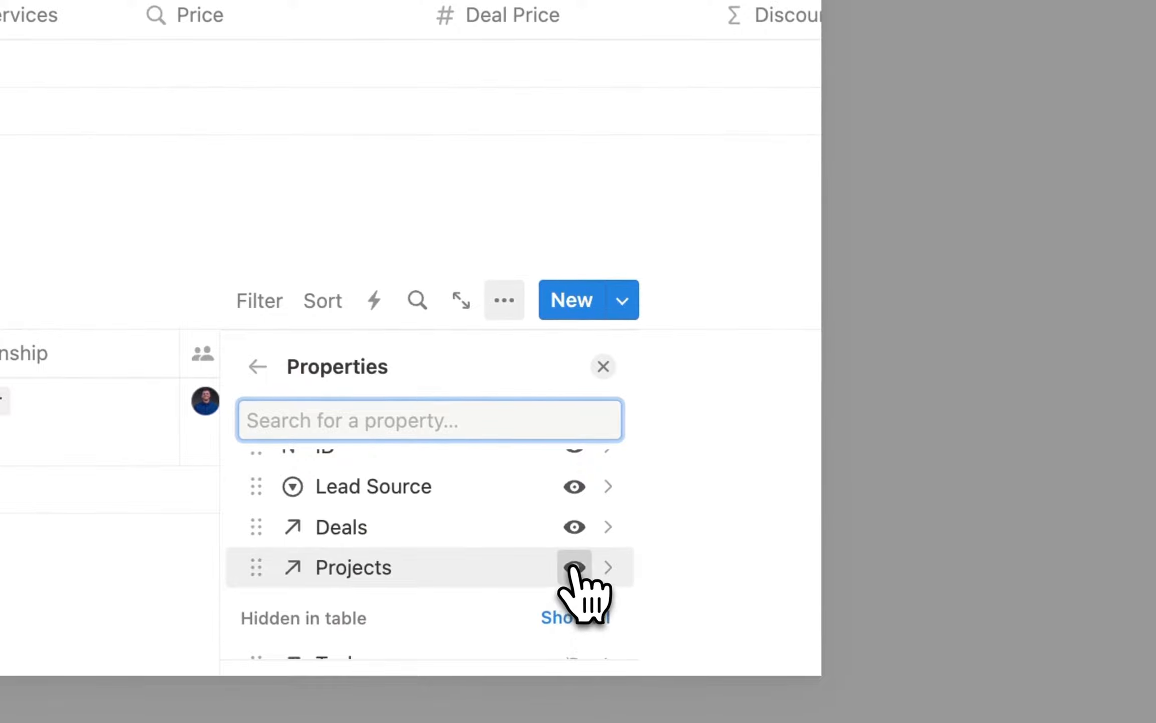
{"action": "left_click", "coordinate": [573, 567]}
{"action": "left_click", "coordinate": [574, 526]}
Hide the Last edited by, ID, Created by and Created time columns.
{"action": "scroll", "coordinate": [572, 532], "scroll_direction": "up", "scroll_amount": 1}
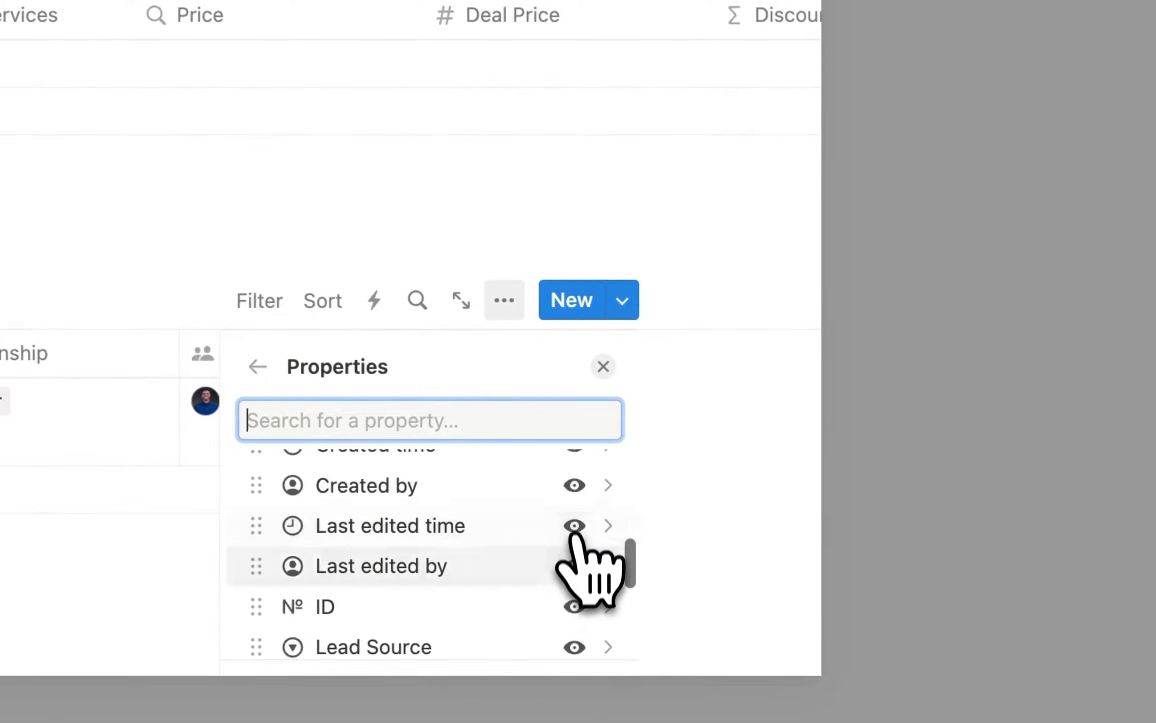
{"action": "left_click", "coordinate": [573, 566]}
{"action": "left_click", "coordinate": [577, 536]}
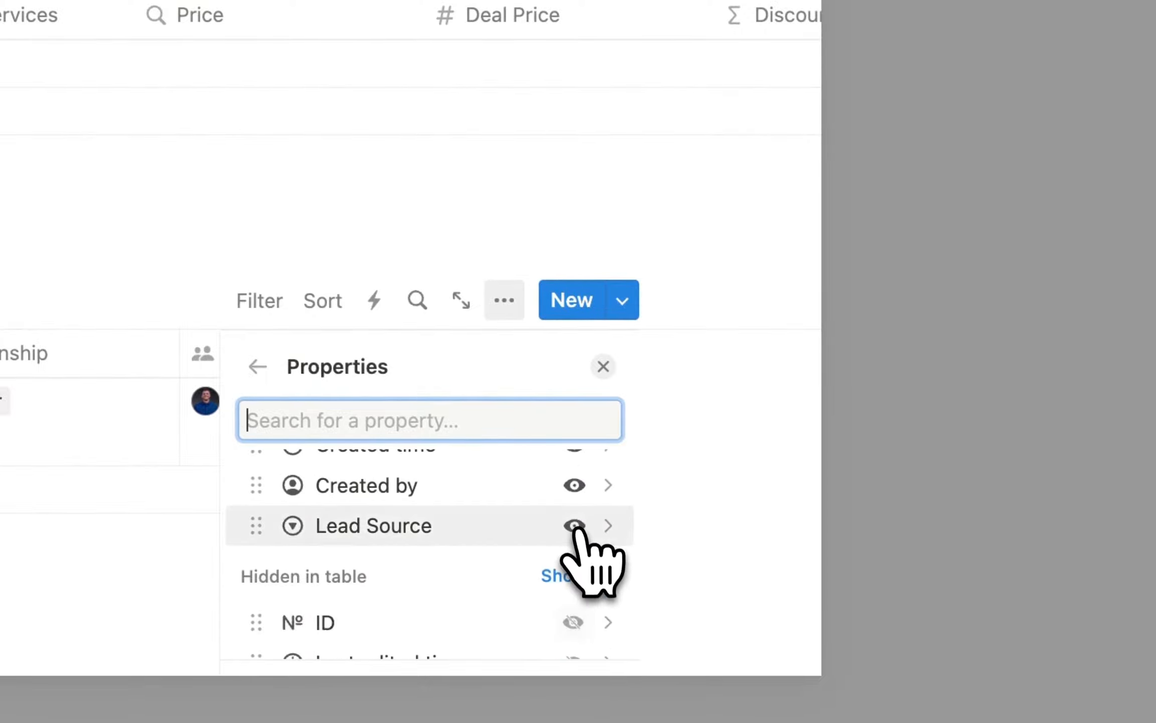
{"action": "scroll", "coordinate": [578, 532], "scroll_direction": "up", "scroll_amount": 1}
{"action": "left_click", "coordinate": [577, 549]}
{"action": "left_click", "coordinate": [577, 522]}
{"action": "scroll", "coordinate": [577, 519], "scroll_direction": "up", "scroll_amount": 4}
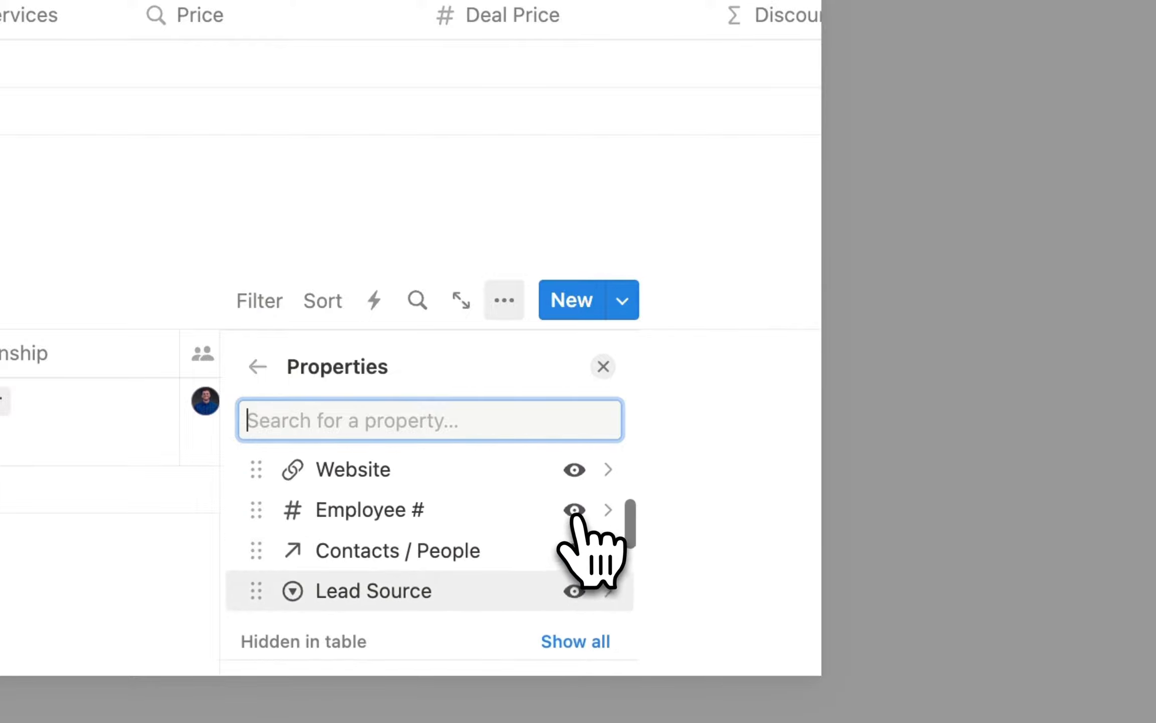
{"action": "scroll", "coordinate": [578, 517], "scroll_direction": "down", "scroll_amount": 2}
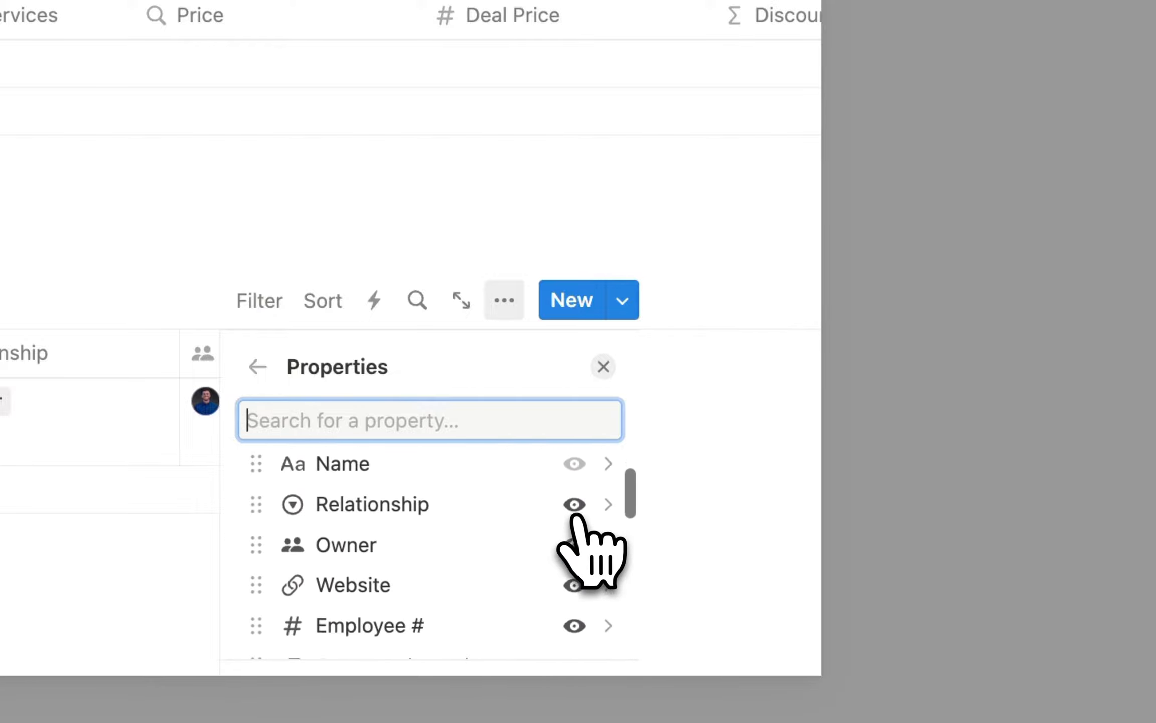
{"action": "left_click", "coordinate": [830, 460]}
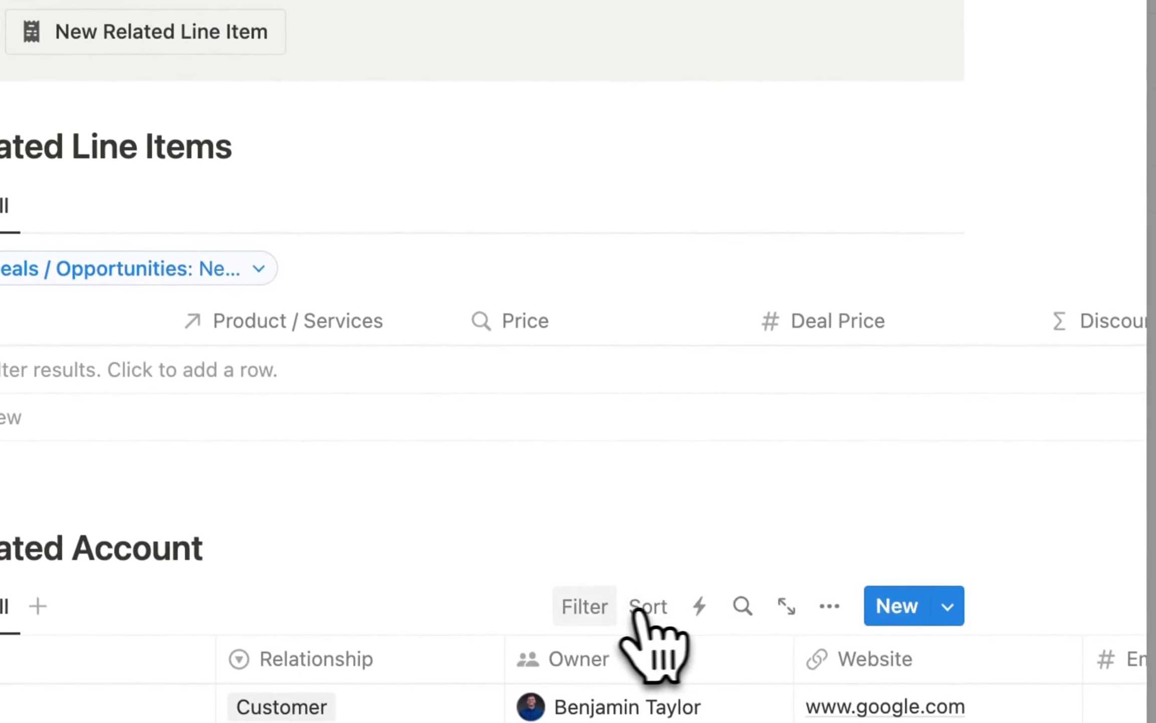
Filter accounts to Deals containing New Deal, saved for everyone.
{"action": "left_click", "coordinate": [576, 566]}
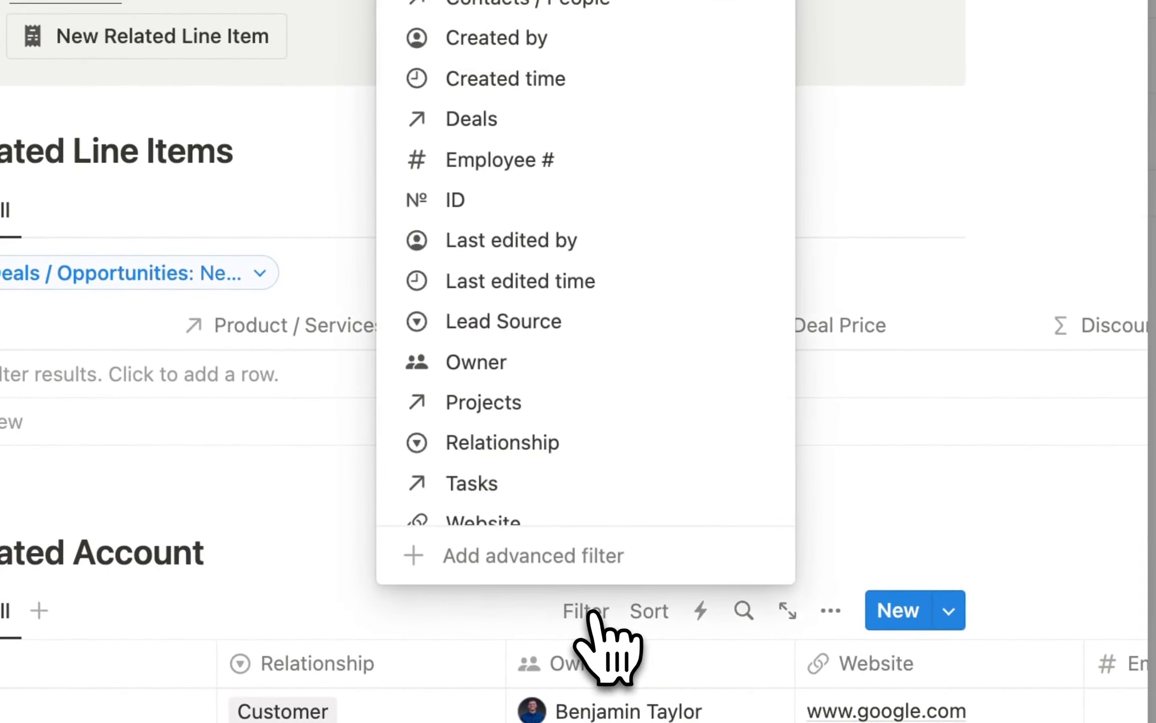
{"action": "left_click", "coordinate": [480, 120]}
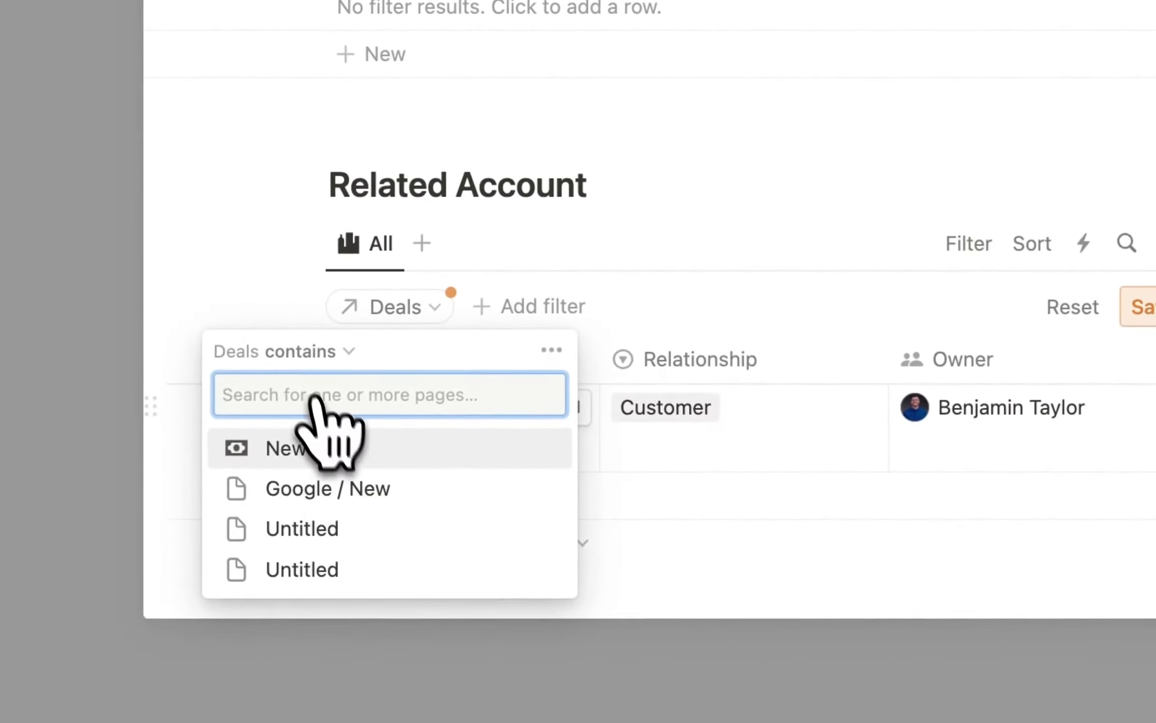
{"action": "left_click", "coordinate": [316, 449]}
{"action": "left_click", "coordinate": [623, 435]}
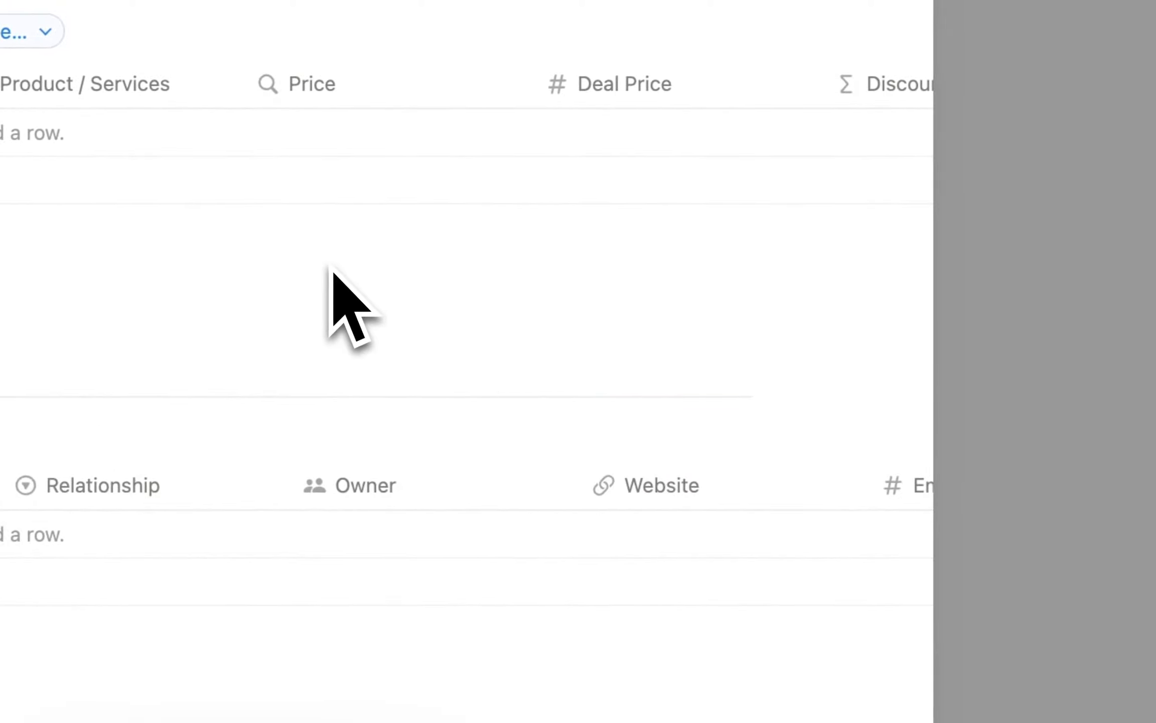
Leave the template editor and set New Deal as the default template for all database views.
{"action": "scroll", "coordinate": [331, 271], "scroll_direction": "up", "scroll_amount": 10}
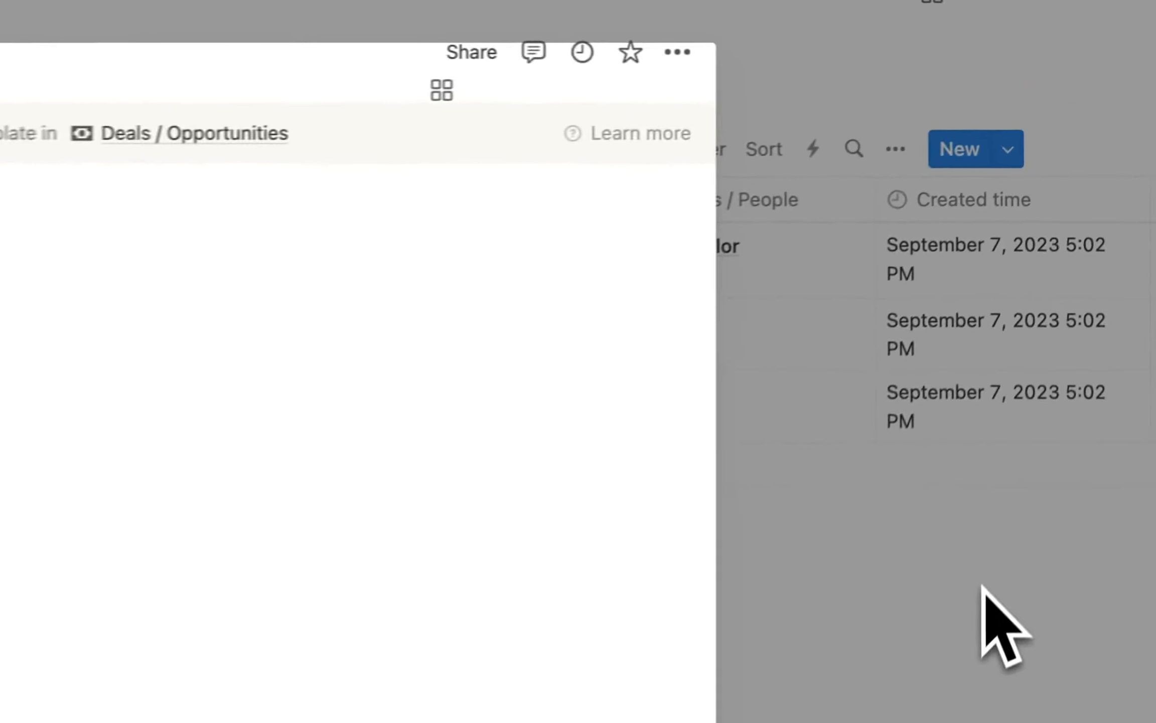
{"action": "left_click", "coordinate": [1065, 351]}
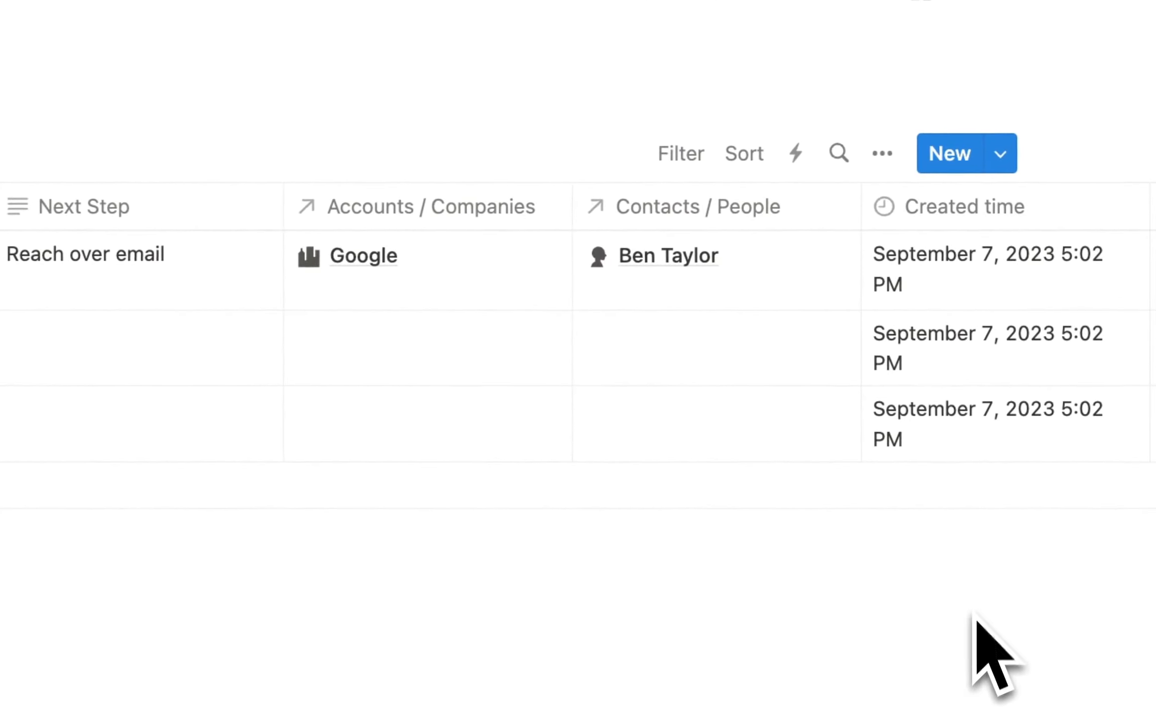
{"action": "left_click", "coordinate": [1001, 154]}
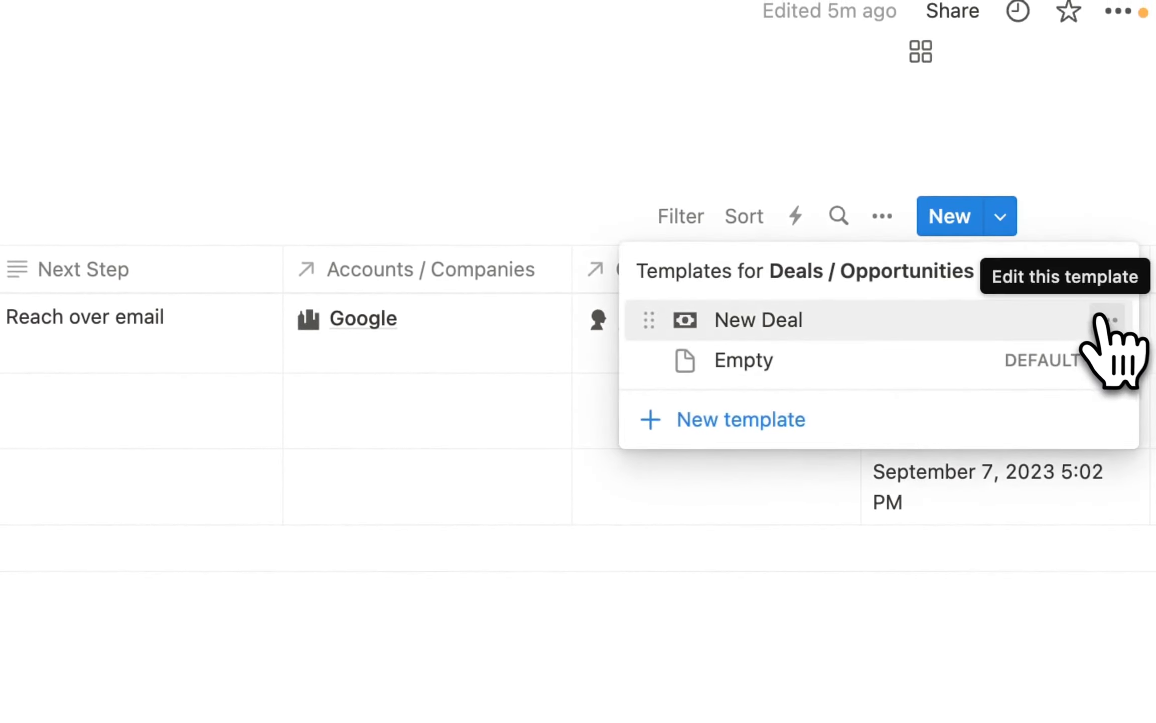
{"action": "left_click", "coordinate": [1105, 321]}
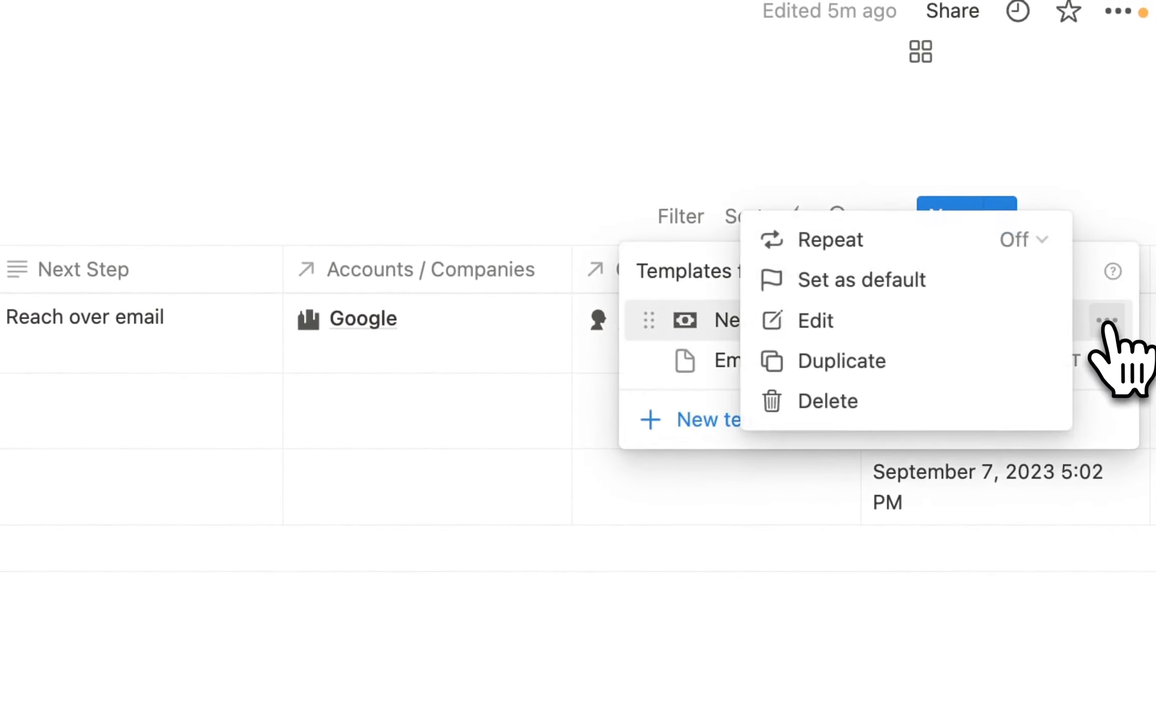
{"action": "left_click", "coordinate": [879, 284]}
{"action": "left_click", "coordinate": [306, 364]}
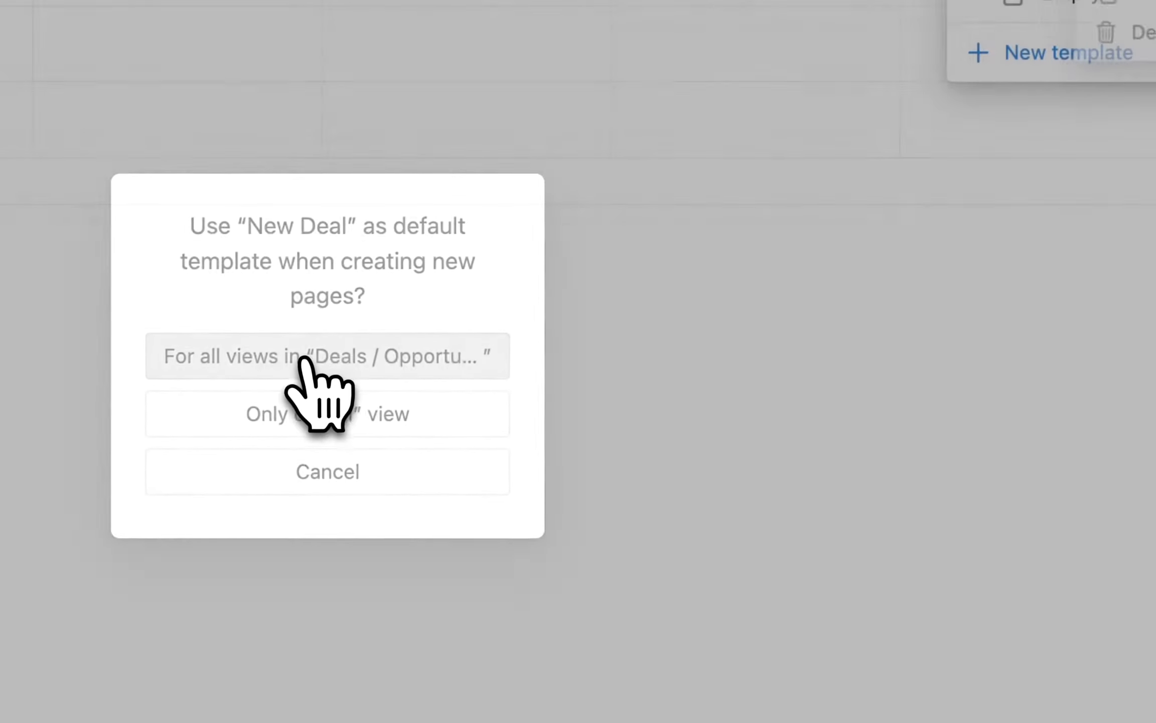
{"action": "left_click", "coordinate": [577, 419]}
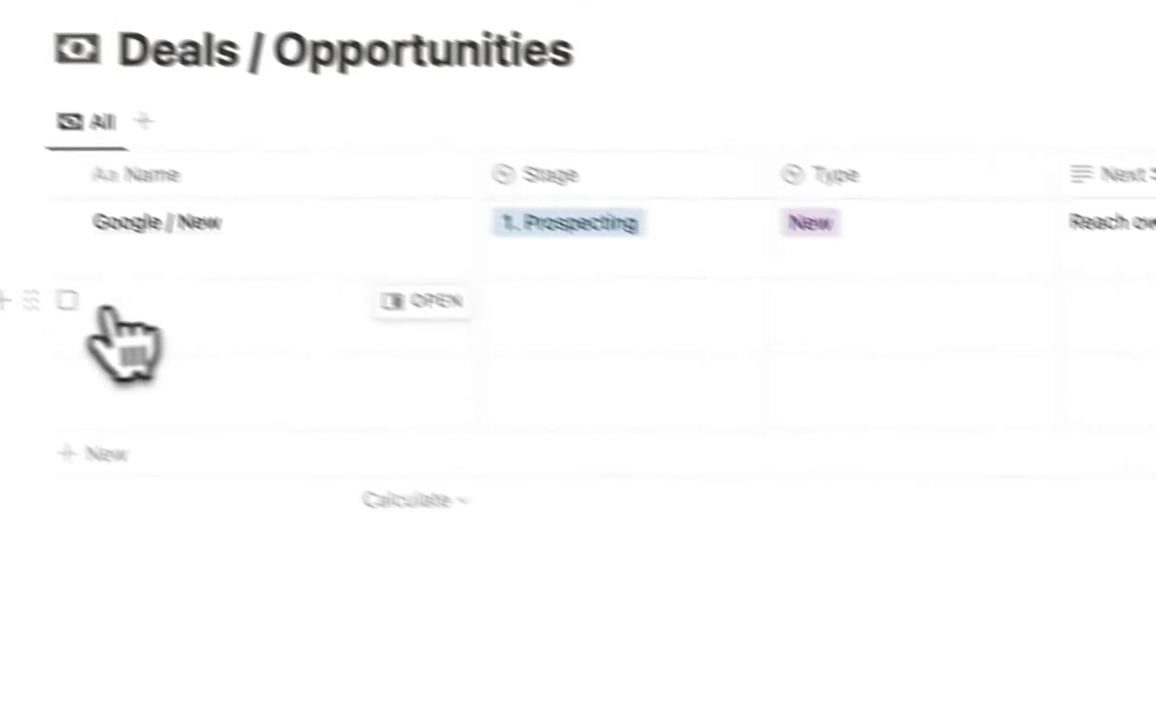
Delete the two empty deal rows from the Deals / Opportunities table.
{"action": "left_click", "coordinate": [150, 339]}
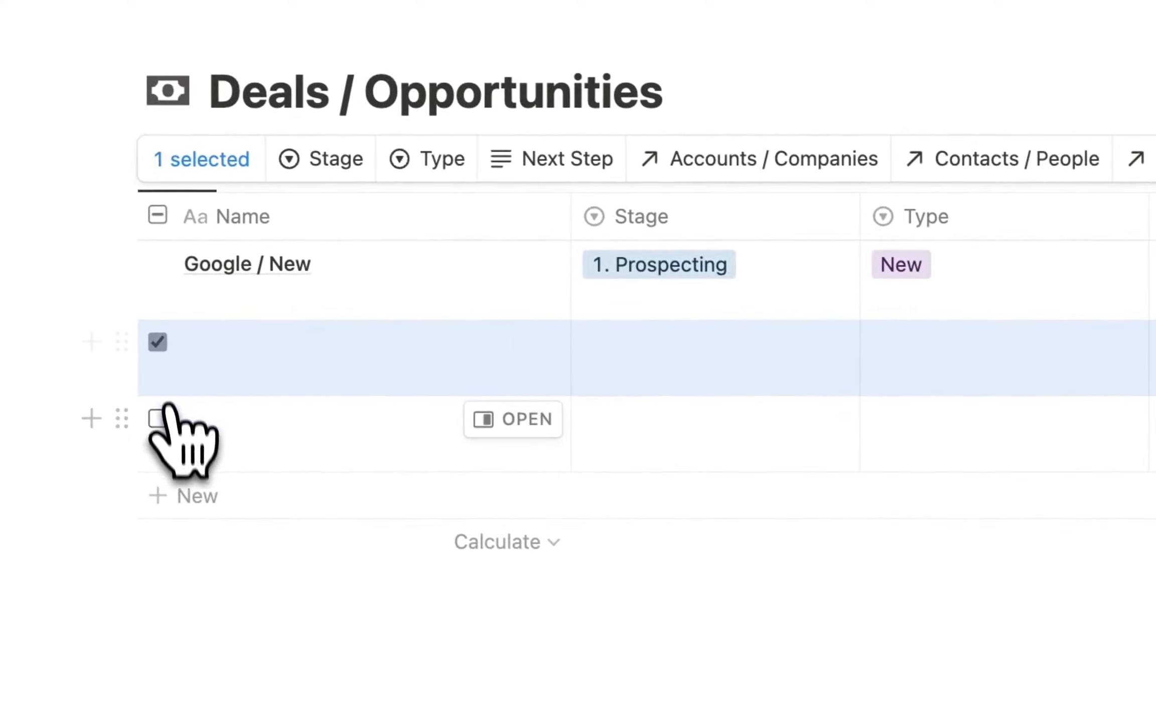
{"action": "left_click", "coordinate": [156, 418]}
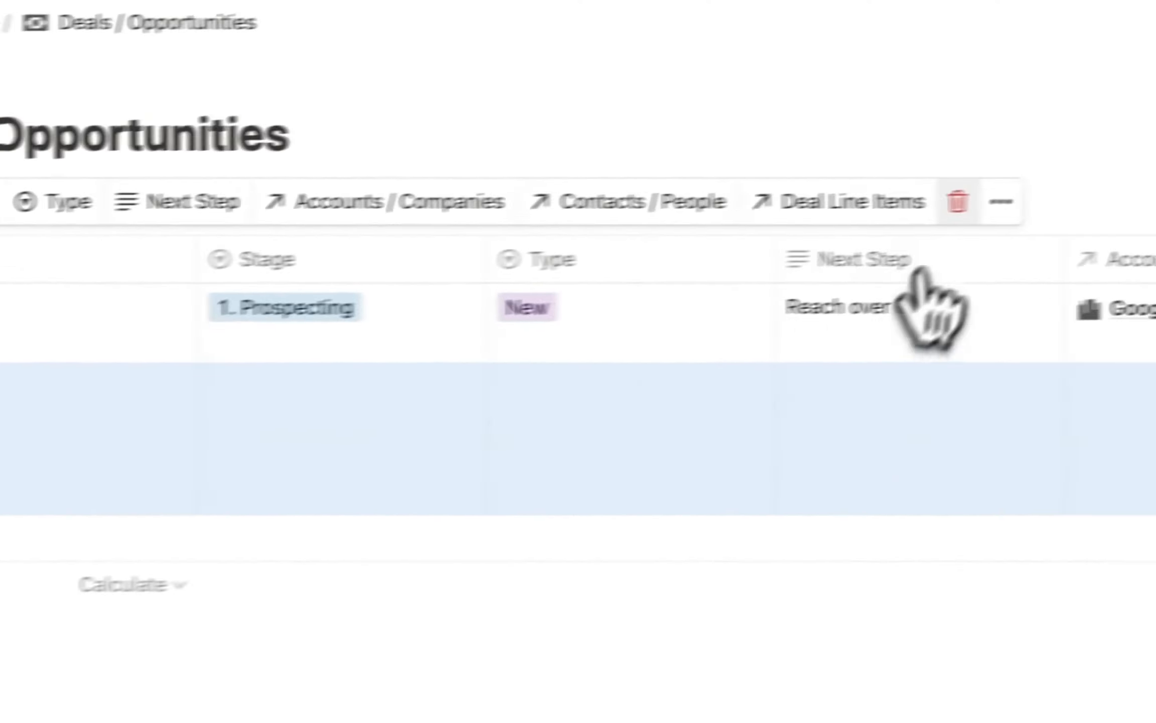
{"action": "left_click", "coordinate": [1155, 159]}
Apply the New Deal template to Google / New in side peek and review its line item.
{"action": "left_click", "coordinate": [198, 308]}
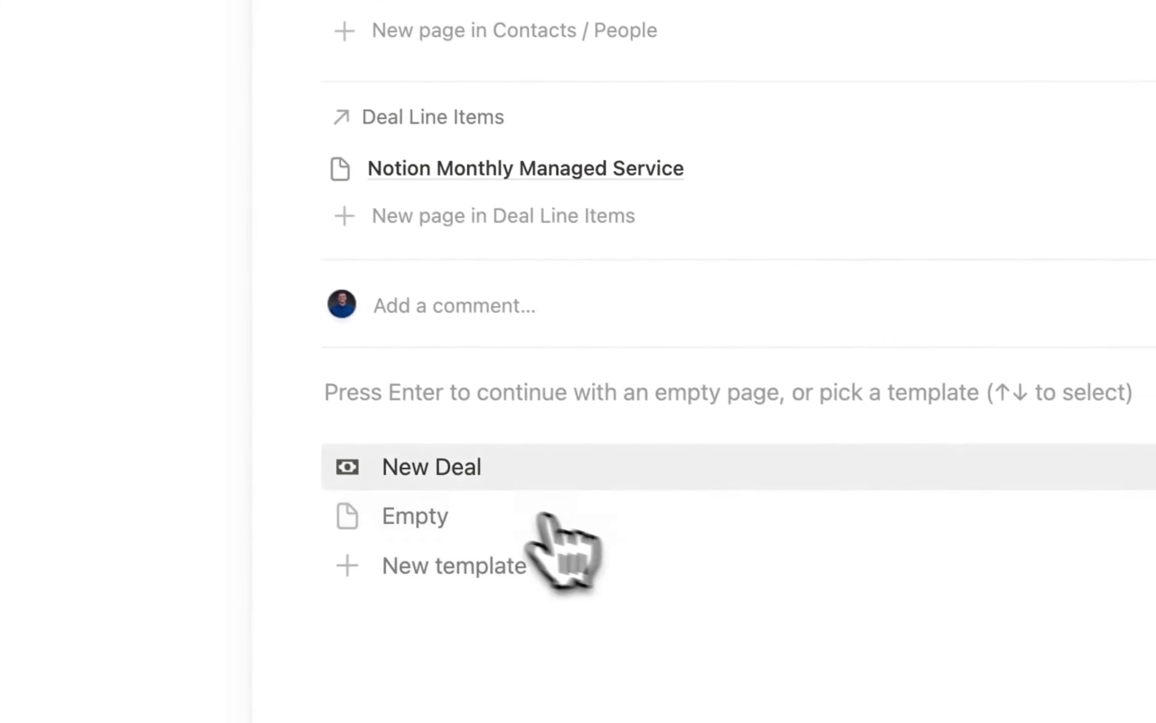
{"action": "left_click", "coordinate": [439, 467]}
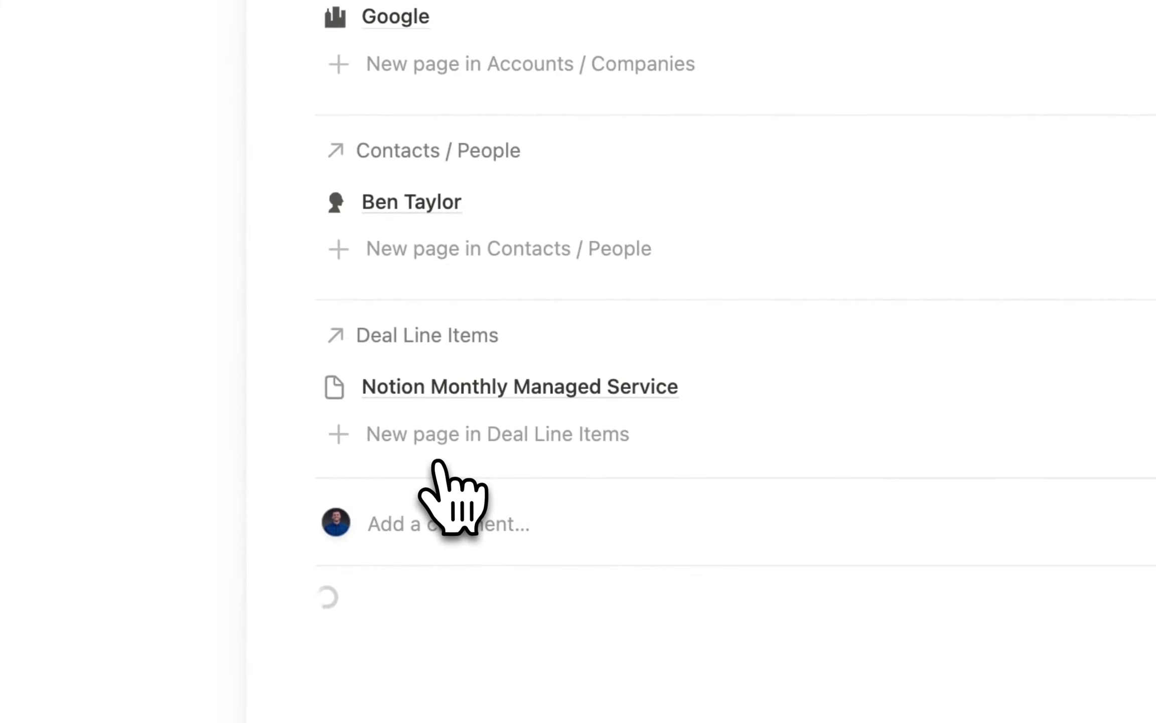
{"action": "scroll", "coordinate": [898, 580], "scroll_direction": "down", "scroll_amount": 6}
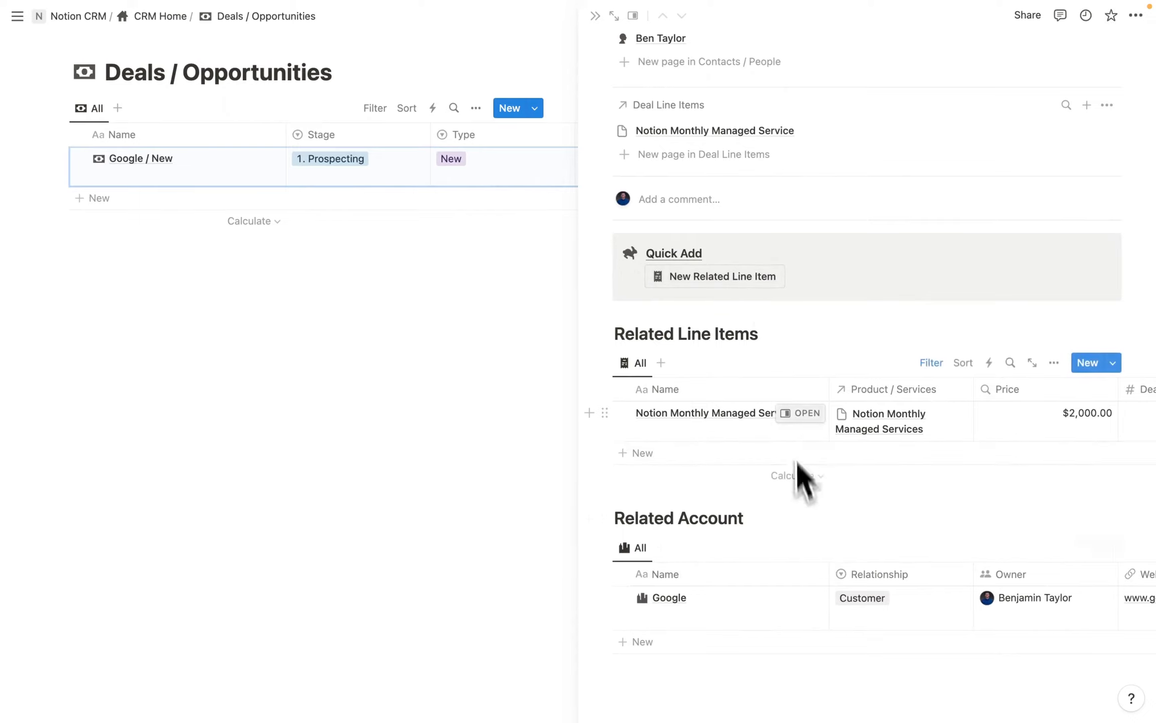
{"action": "scroll", "coordinate": [905, 421], "scroll_direction": "right", "scroll_amount": 10}
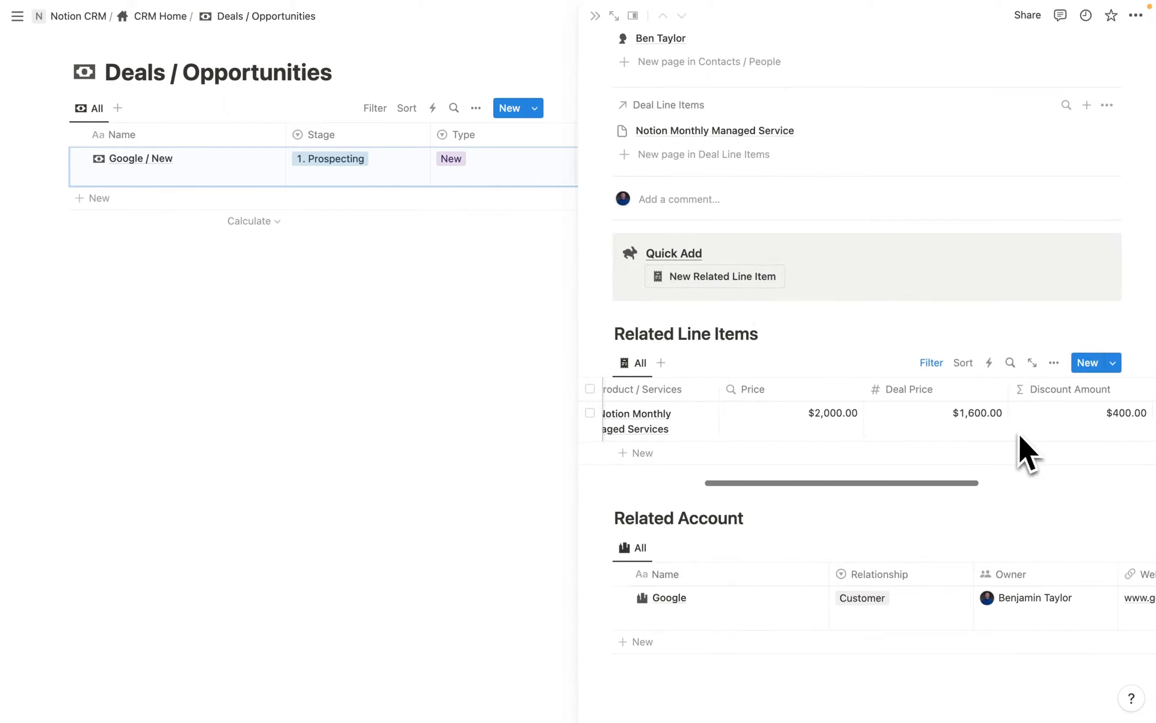
{"action": "scroll", "coordinate": [1020, 435], "scroll_direction": "left", "scroll_amount": 10}
{"action": "scroll", "coordinate": [926, 497], "scroll_direction": "up", "scroll_amount": 3}
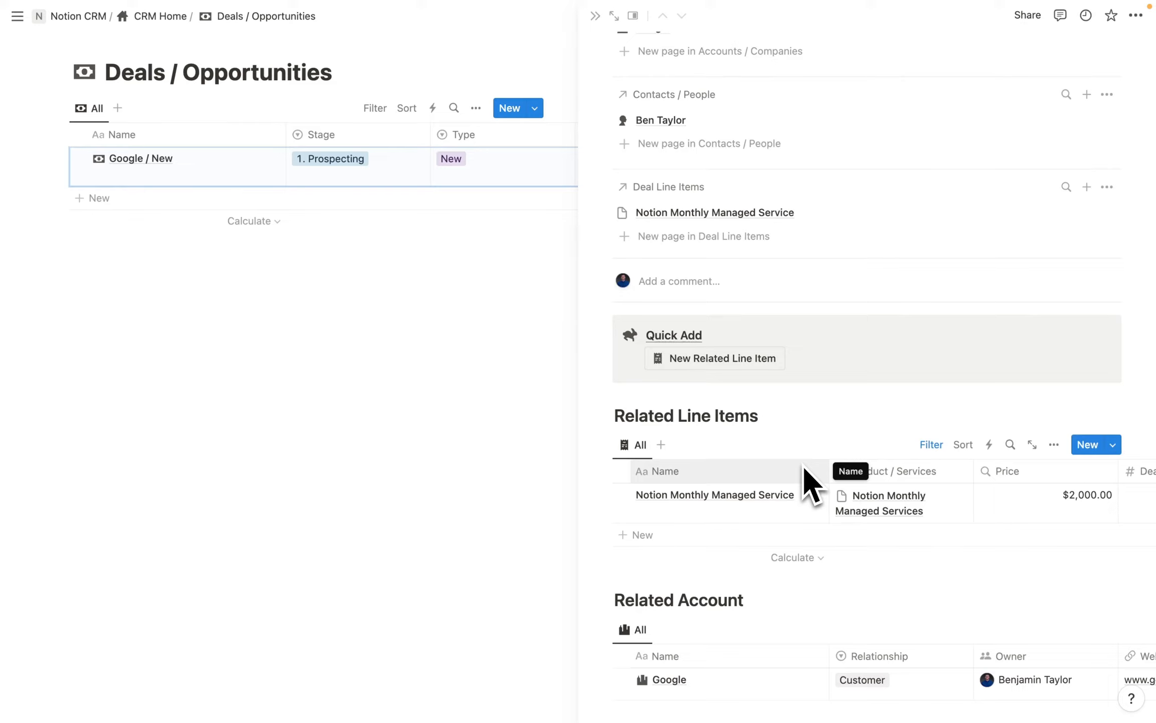
{"action": "scroll", "coordinate": [838, 482], "scroll_direction": "right", "scroll_amount": 3}
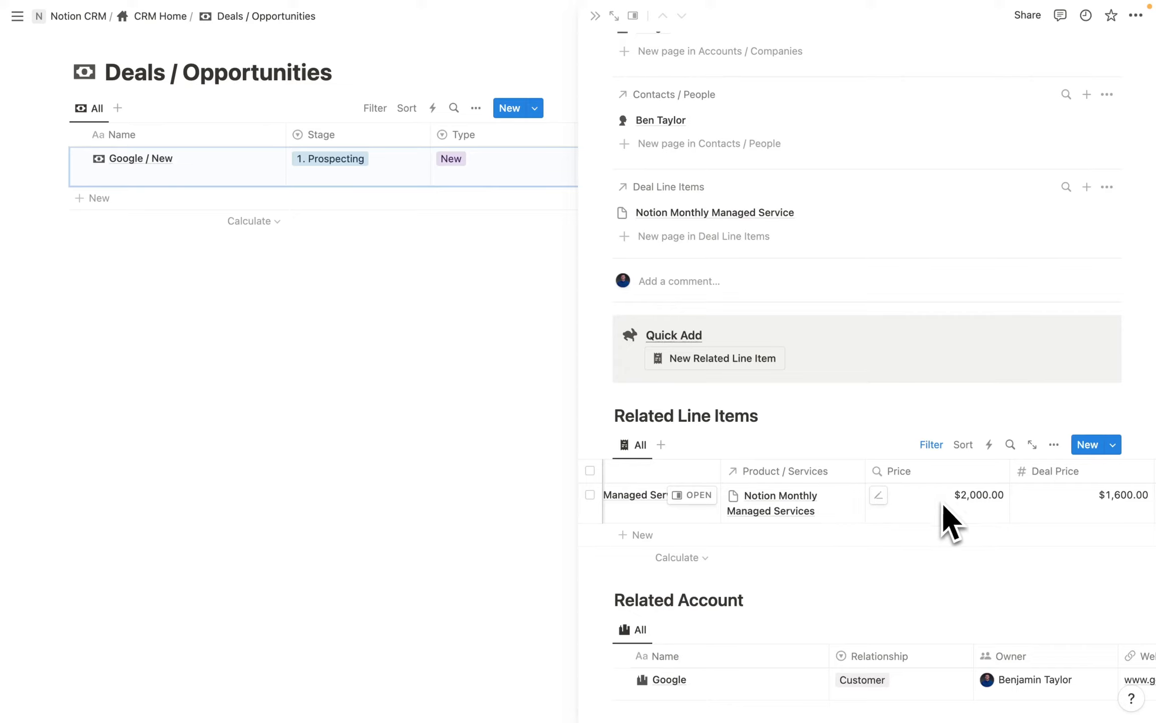
{"action": "scroll", "coordinate": [946, 506], "scroll_direction": "right", "scroll_amount": 1}
{"action": "scroll", "coordinate": [887, 502], "scroll_direction": "right", "scroll_amount": 5}
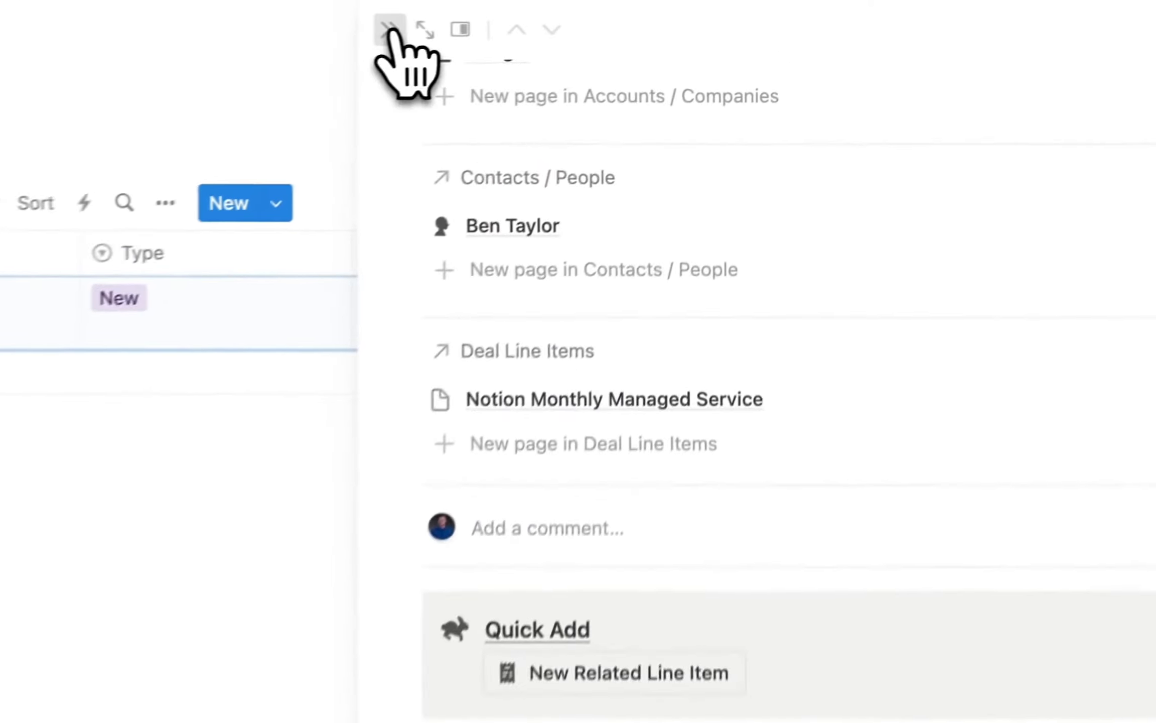
Add a rollup property summing Deal Price from the Deal Line Items relation.
{"action": "left_click", "coordinate": [389, 34]}
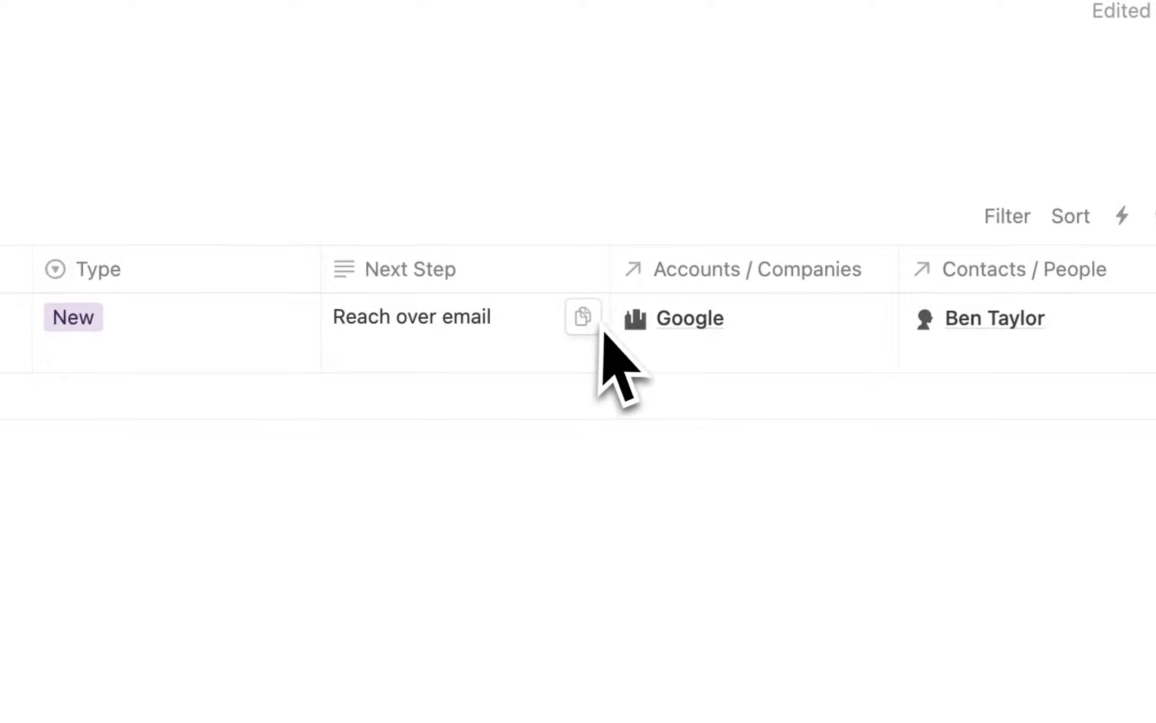
{"action": "scroll", "coordinate": [617, 351], "scroll_direction": "right", "scroll_amount": 10}
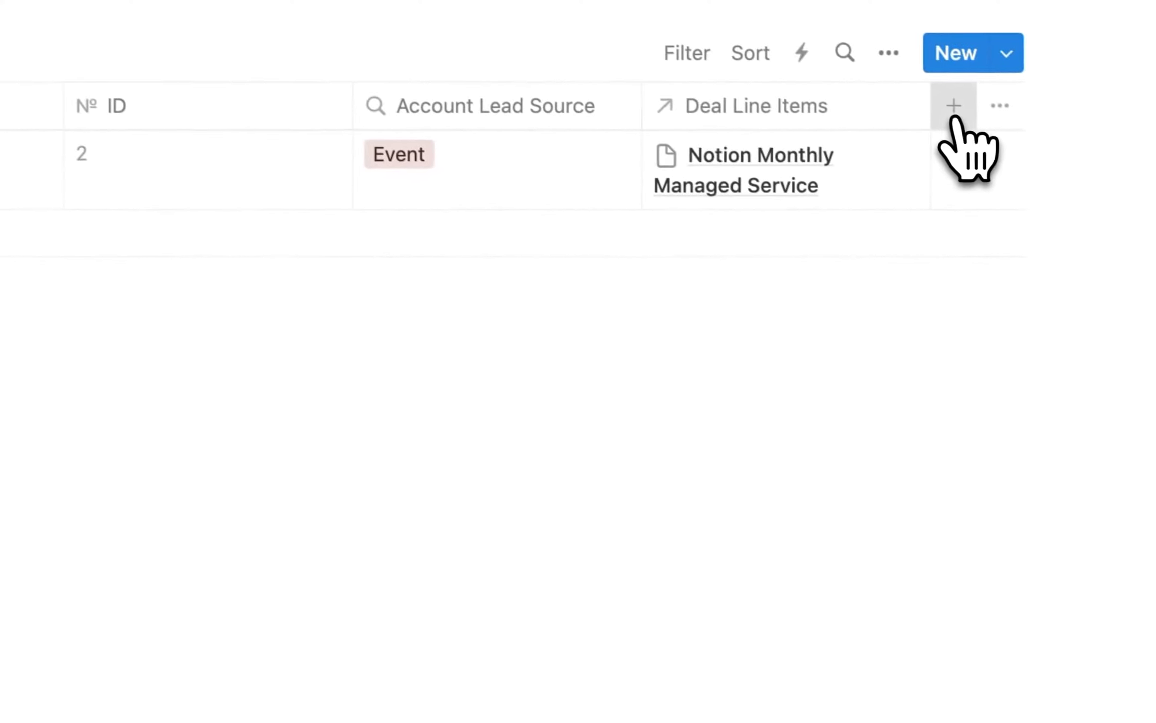
{"action": "left_click", "coordinate": [952, 108]}
{"action": "scroll", "coordinate": [812, 614], "scroll_direction": "down", "scroll_amount": 10}
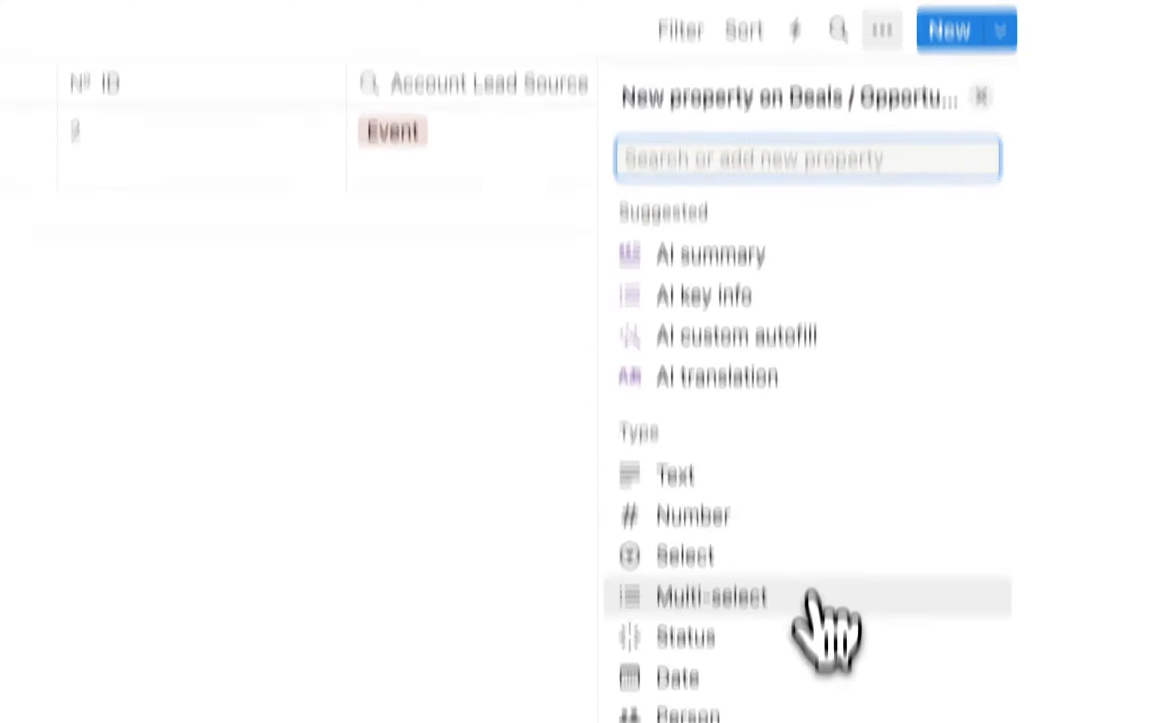
{"action": "left_click", "coordinate": [703, 584]}
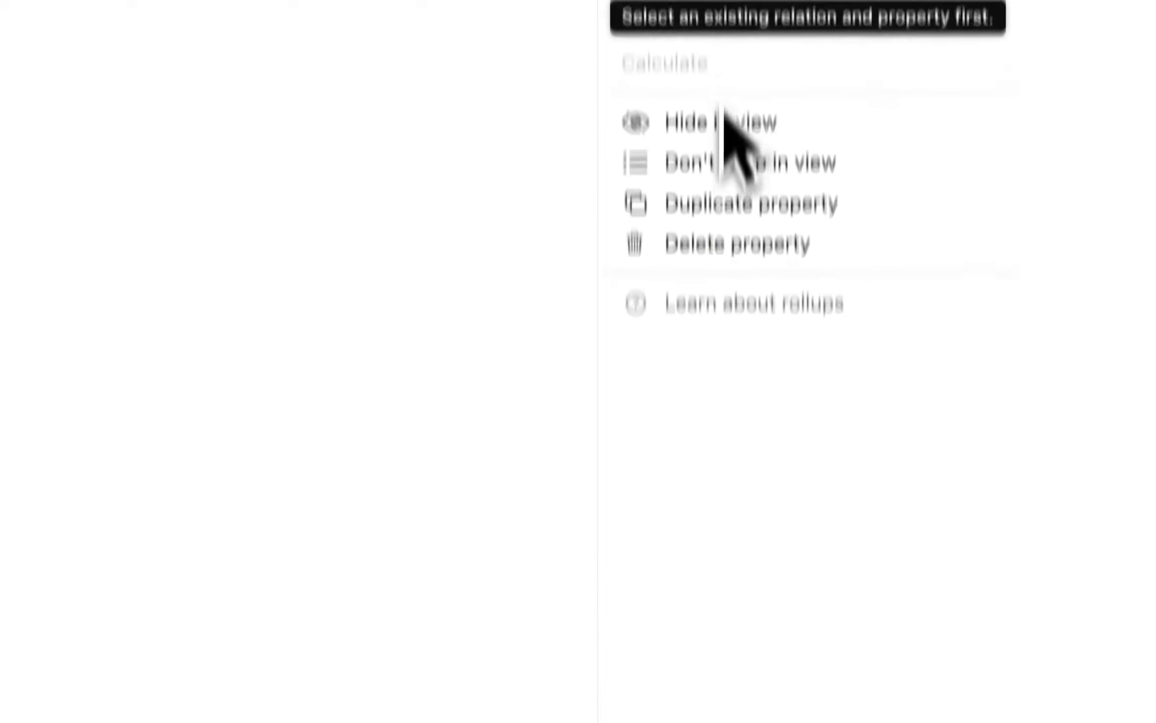
{"action": "left_click", "coordinate": [812, 110]}
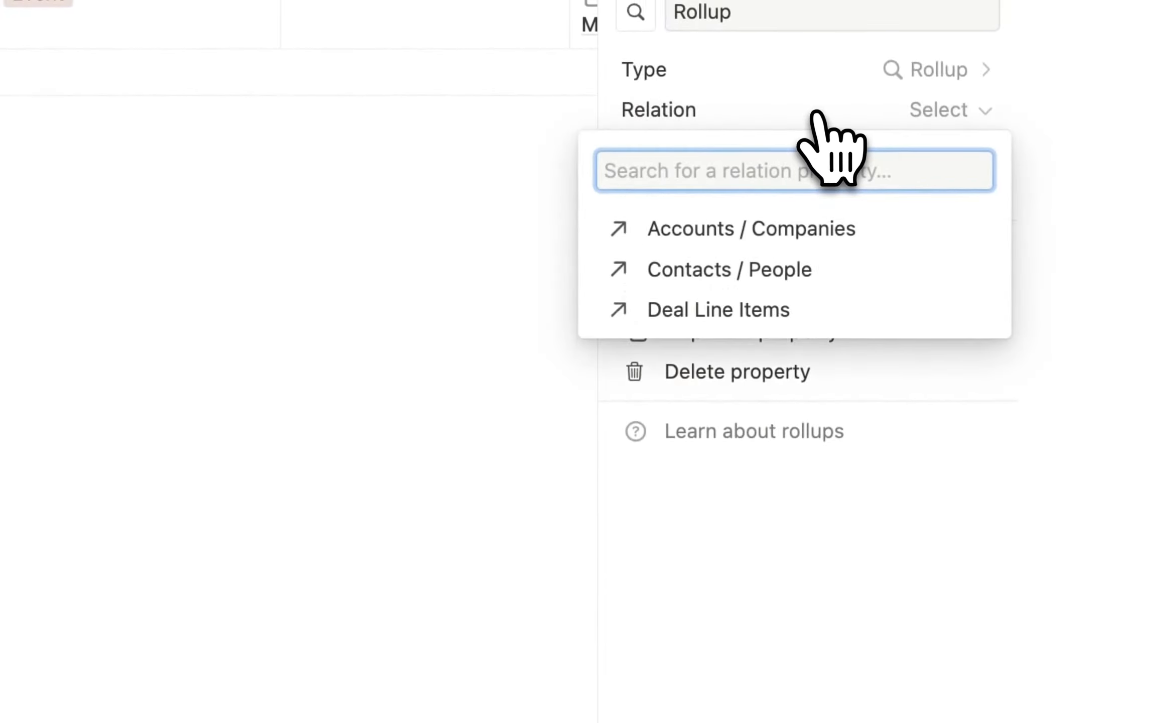
{"action": "left_click", "coordinate": [702, 310]}
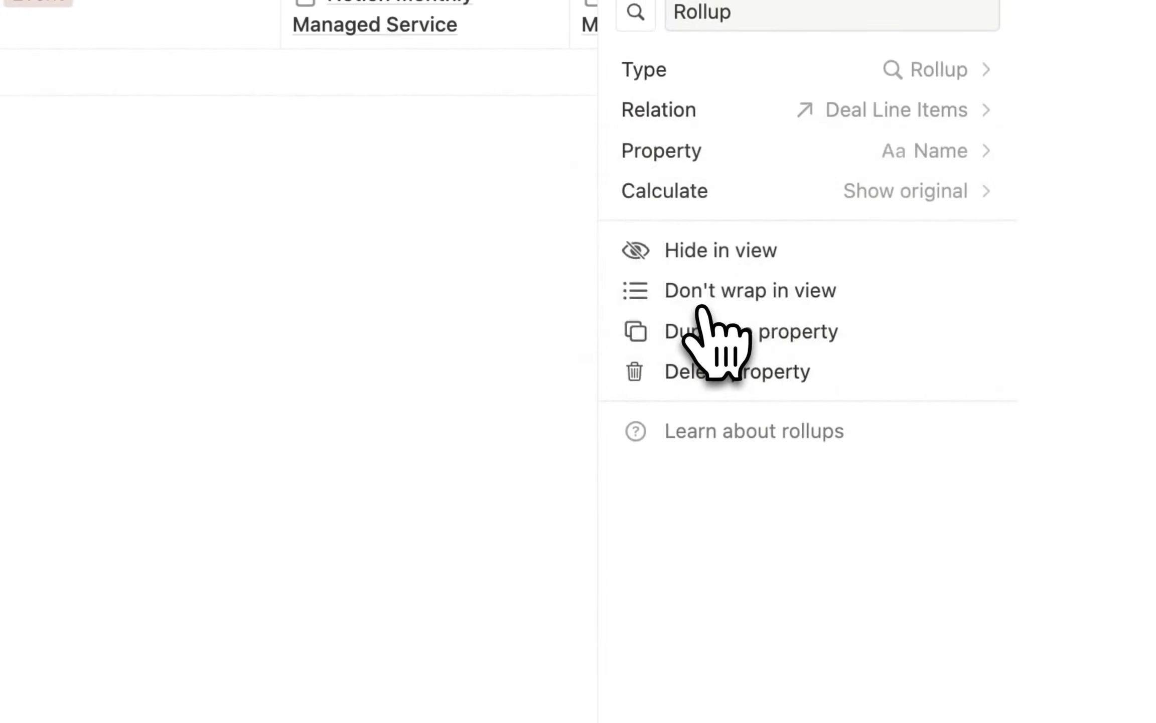
{"action": "left_click", "coordinate": [932, 153]}
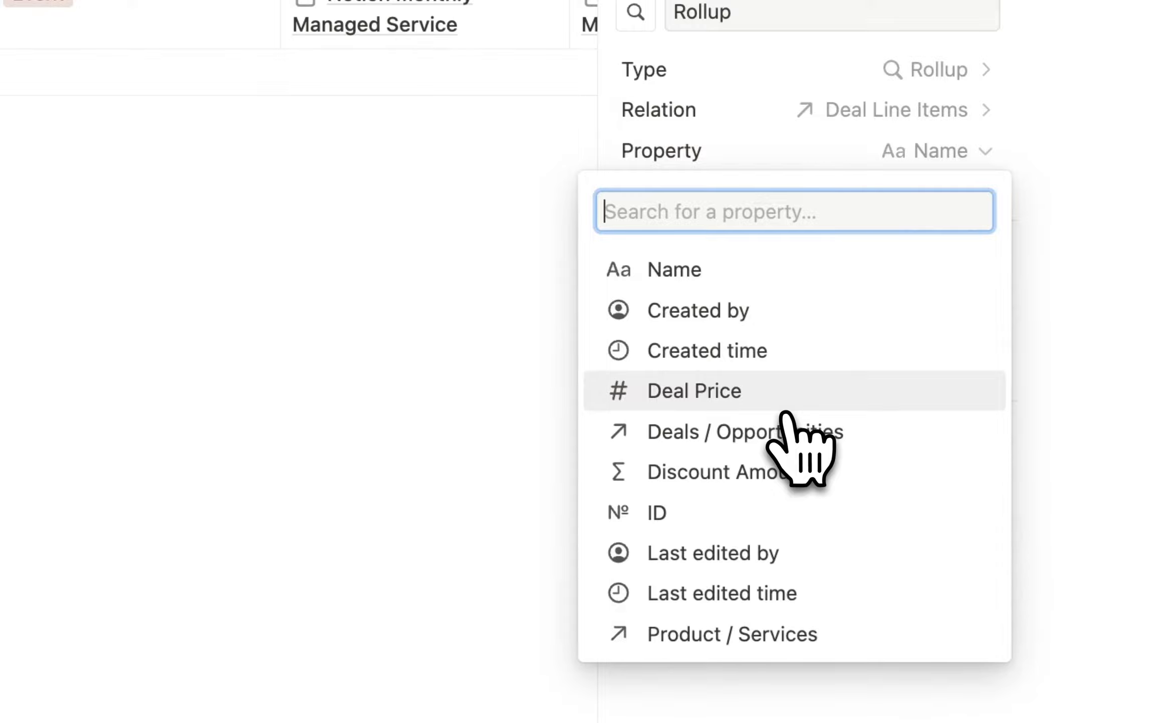
{"action": "left_click", "coordinate": [737, 396]}
{"action": "left_click", "coordinate": [926, 191]}
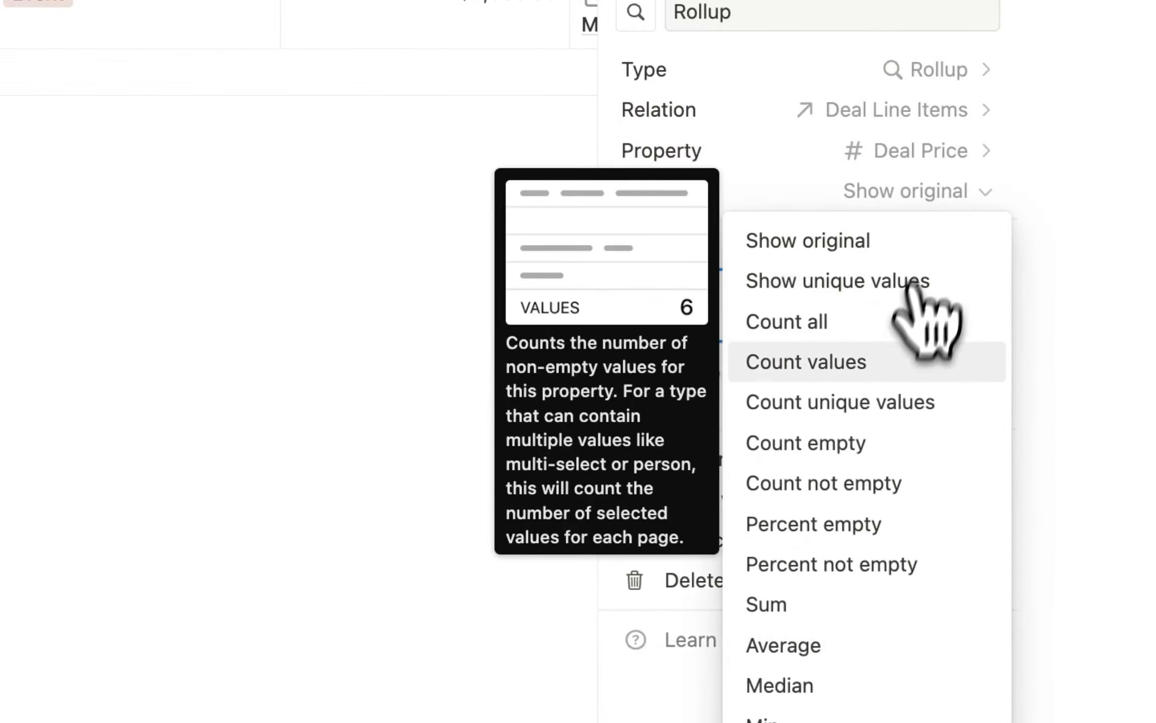
{"action": "left_click", "coordinate": [767, 601]}
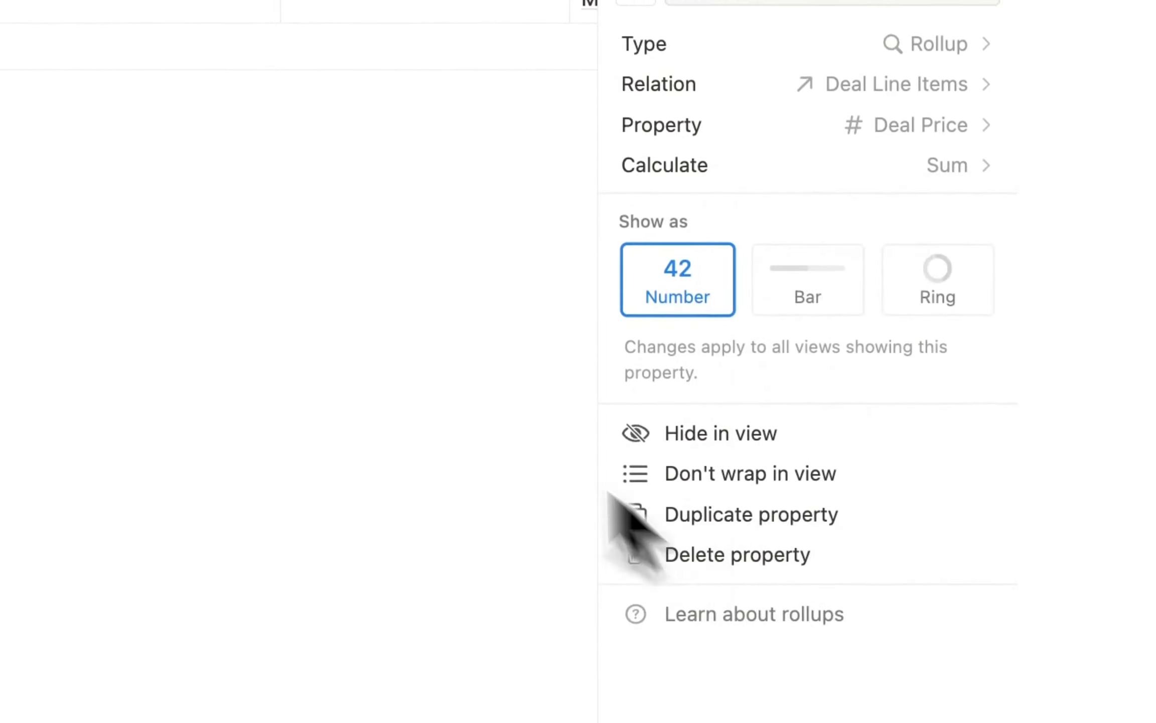
Rename the rollup to Amount and move it right after the Name column.
{"action": "left_click", "coordinate": [781, 112]}
{"action": "left_click_drag", "start_coordinate": [780, 111], "coordinate": [700, 111]}
{"action": "key", "text": "BackSpace"}
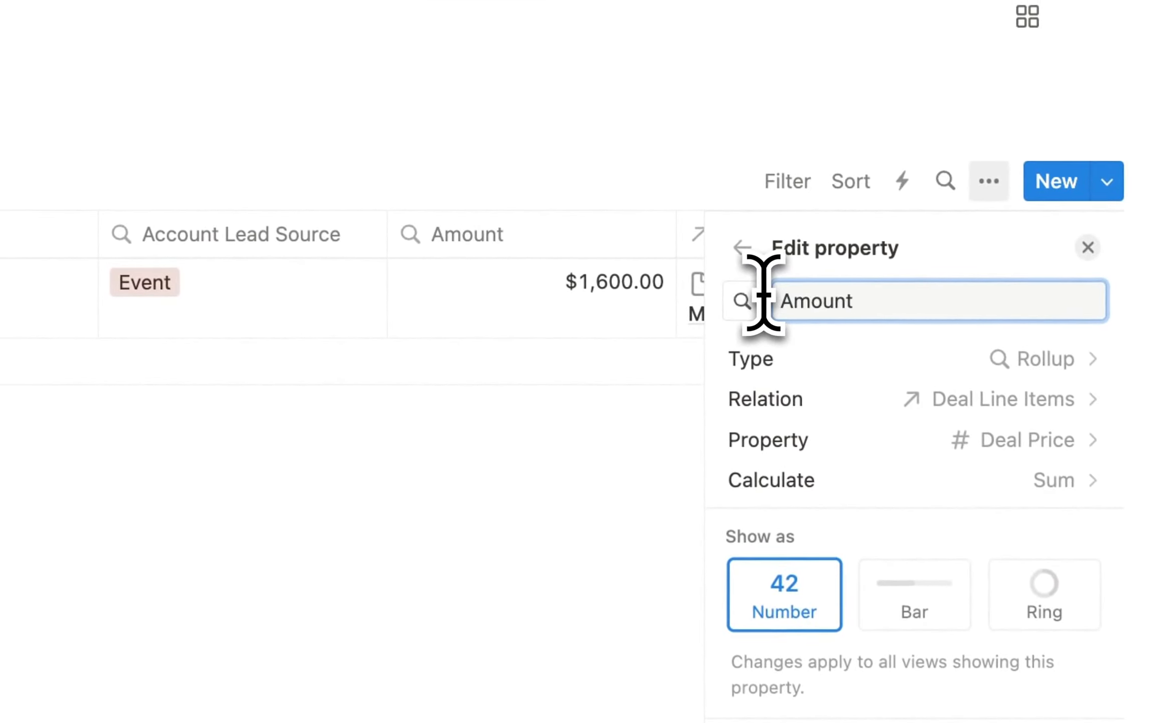
{"action": "left_click", "coordinate": [467, 539]}
{"action": "mouse_move", "coordinate": [668, 232]}
{"action": "left_mouse_down"}
{"action": "mouse_move", "coordinate": [106, 257]}
{"action": "mouse_move", "coordinate": [546, 331]}
{"action": "mouse_move", "coordinate": [153, 321]}
{"action": "mouse_move", "coordinate": [336, 361]}
{"action": "mouse_move", "coordinate": [679, 248]}
{"action": "left_mouse_up"}
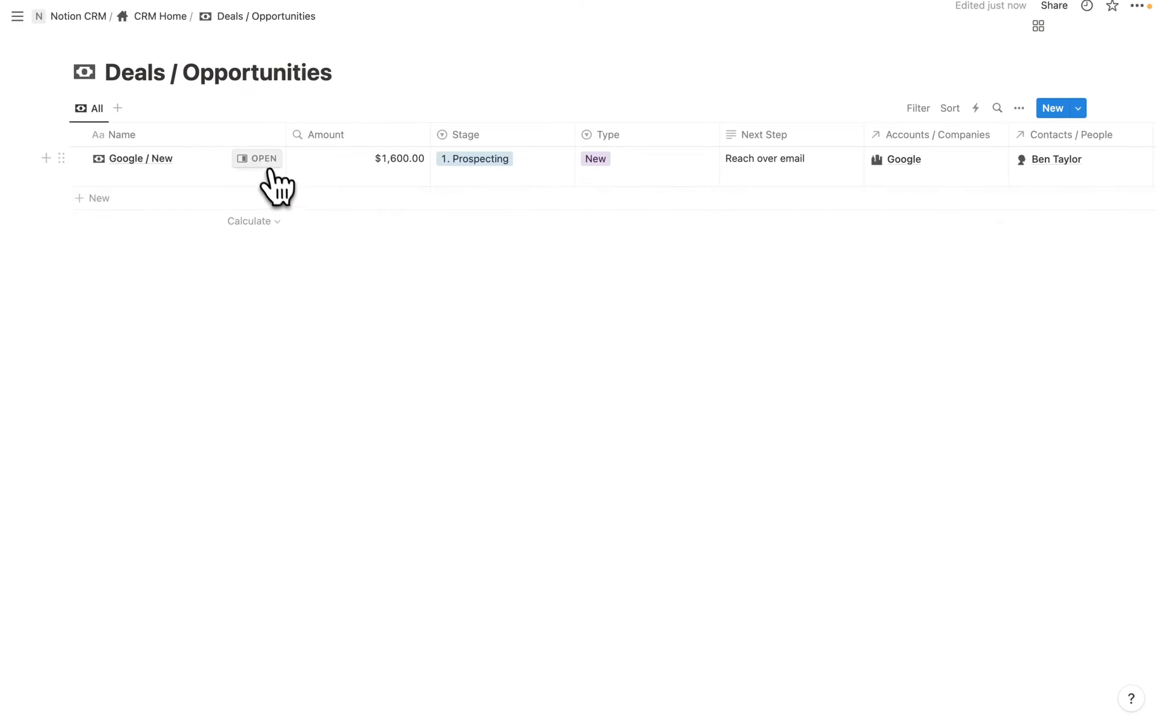
Open Google / New in side peek and scroll to its Notion Monthly Managed Service line item.
{"action": "left_click", "coordinate": [258, 159]}
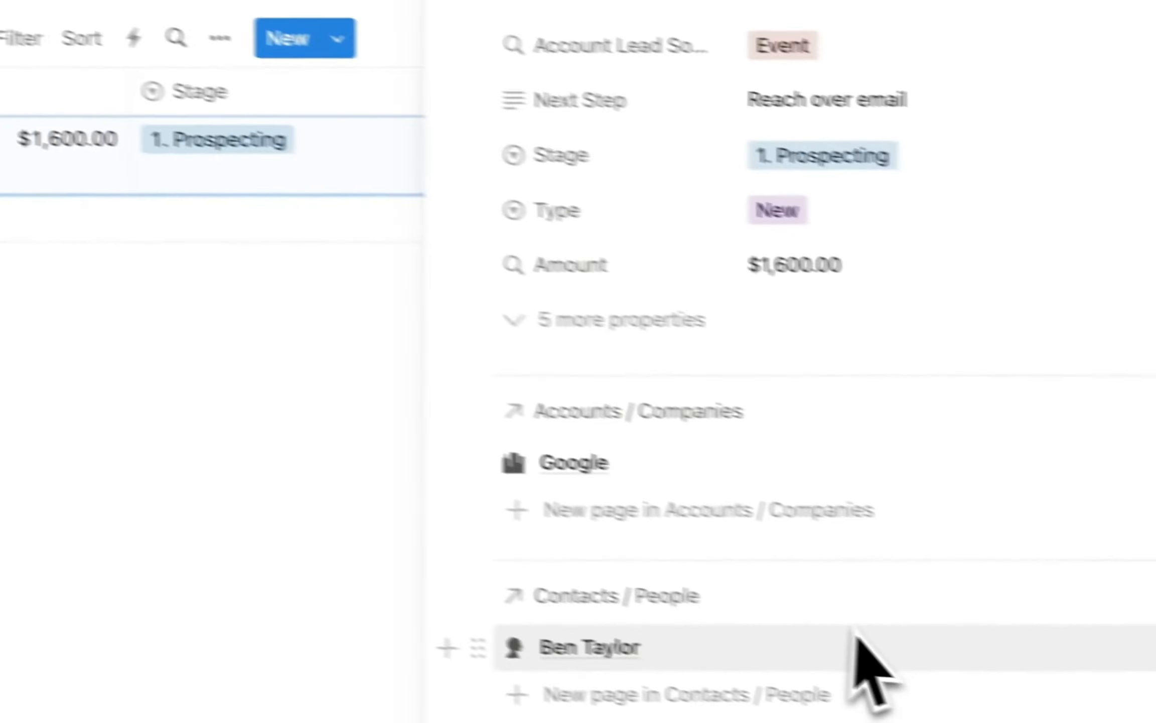
{"action": "scroll", "coordinate": [643, 483], "scroll_direction": "down", "scroll_amount": 10}
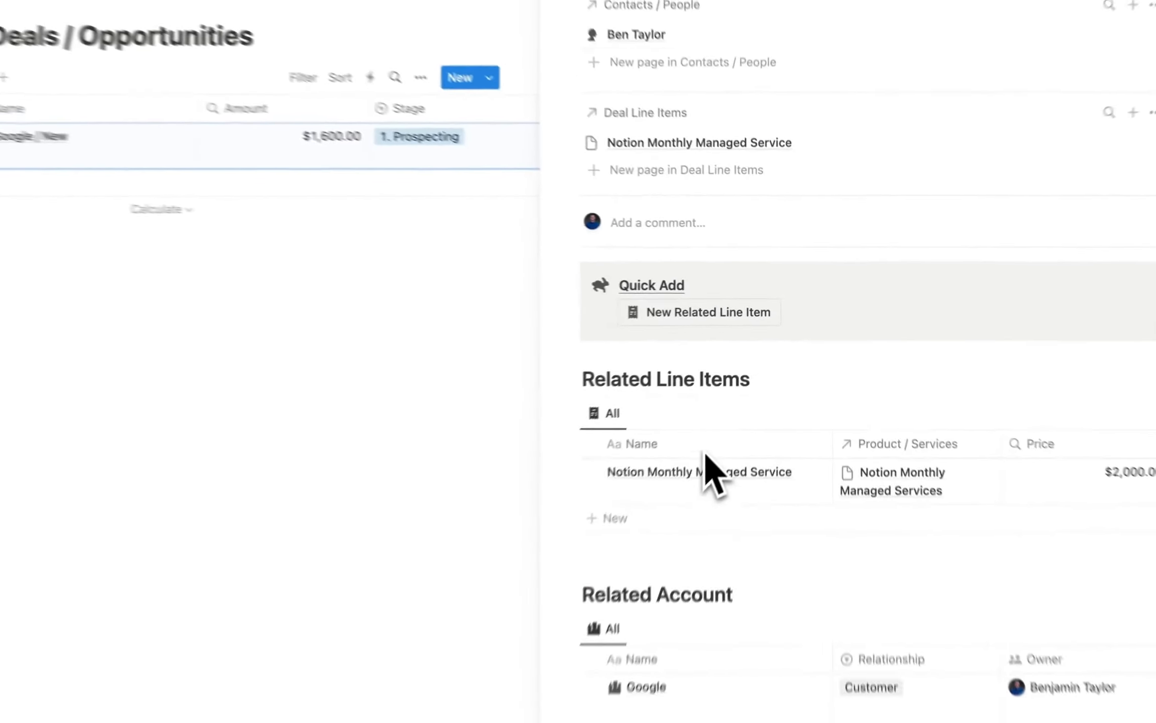
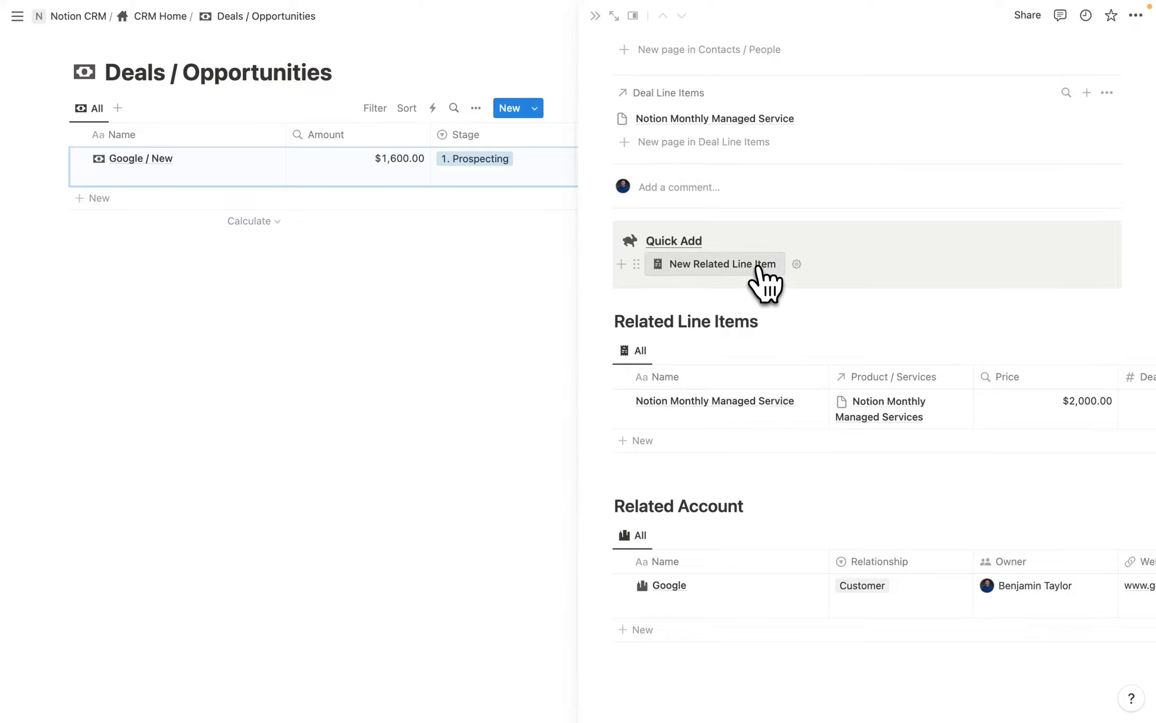
Add a new related line item titled OptiOpp CRM, linked to the OptiOpp CRM product.
{"action": "left_click", "coordinate": [717, 266]}
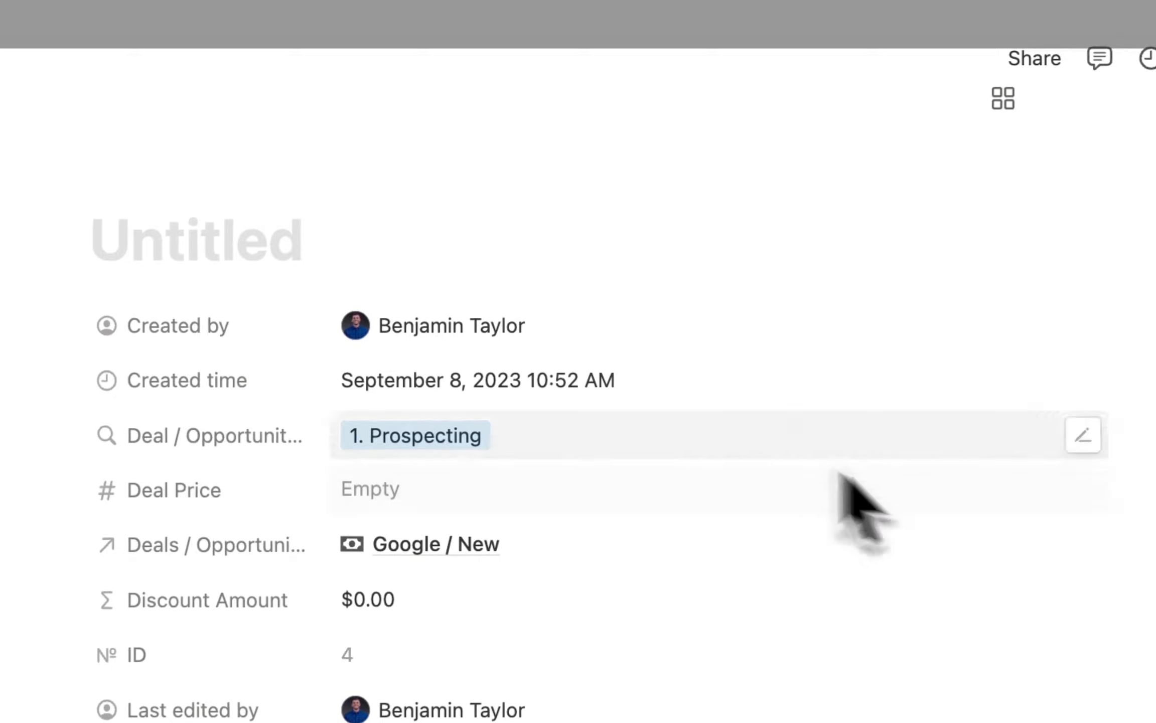
{"action": "type", "text": "OptiOpp CRM"}
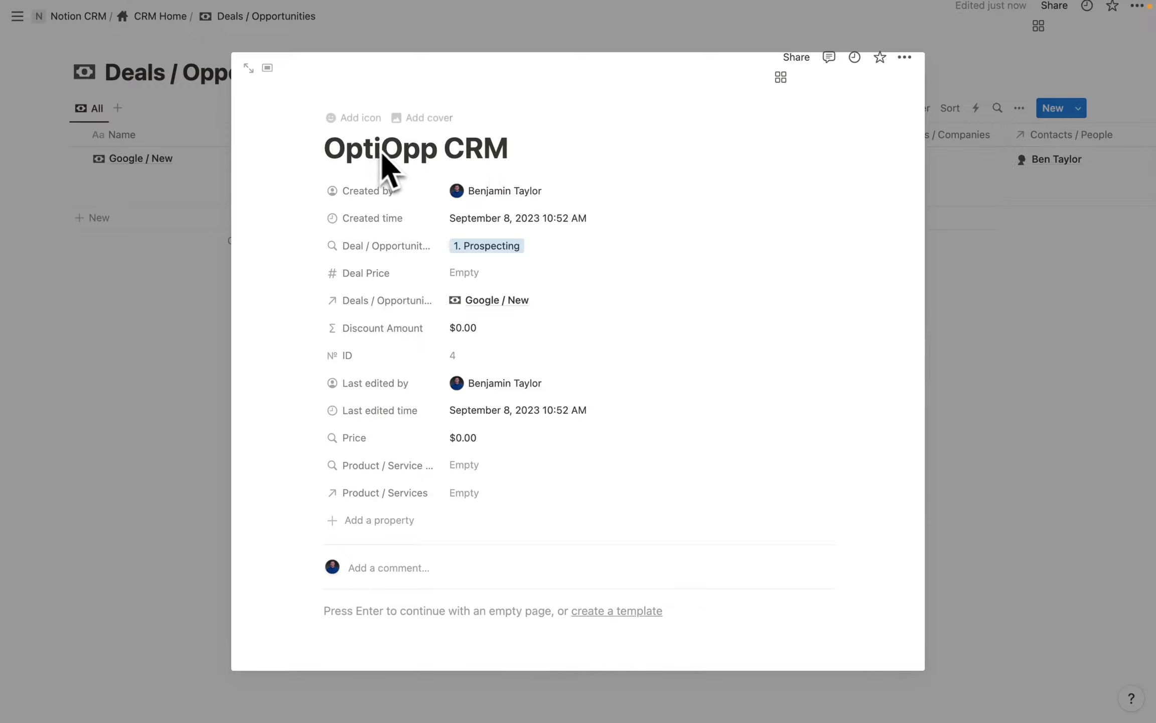
{"action": "scroll", "coordinate": [541, 169], "scroll_direction": "down", "scroll_amount": 3}
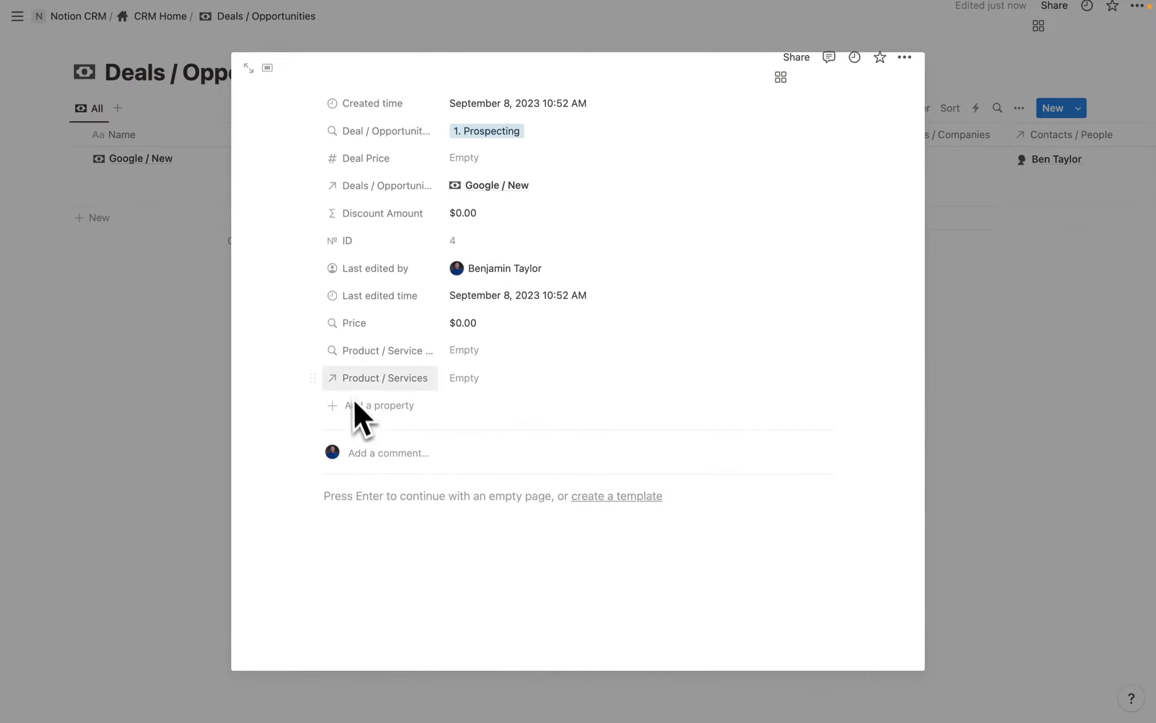
{"action": "left_click", "coordinate": [467, 379]}
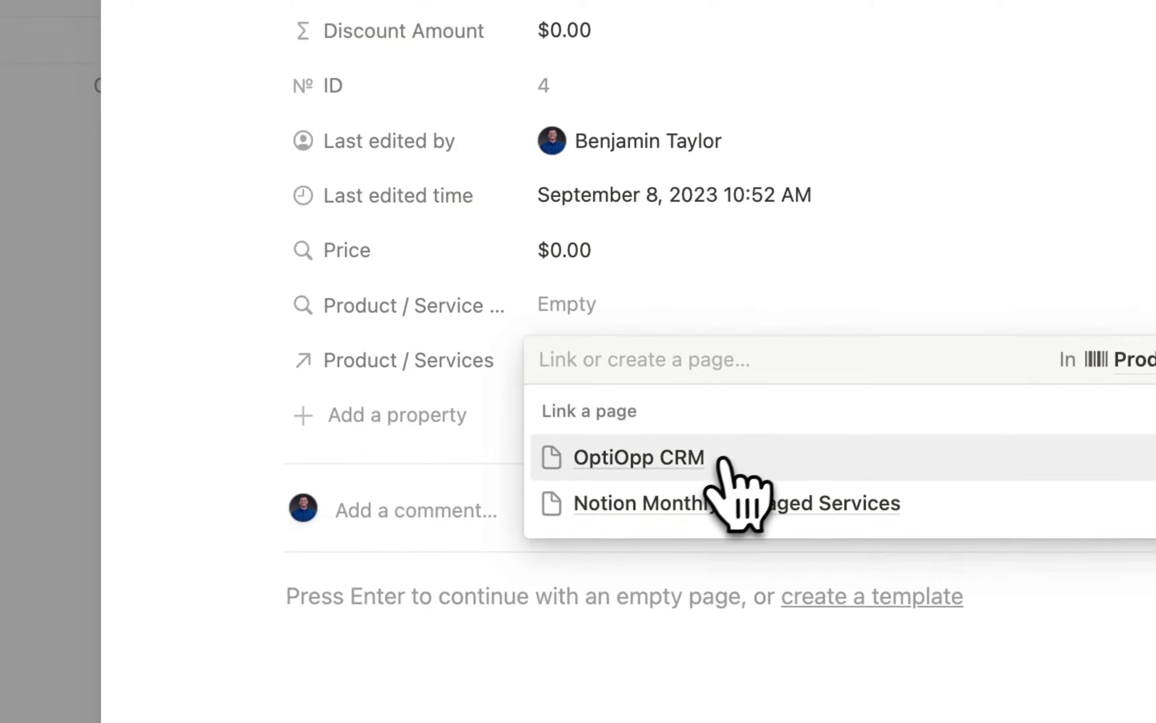
{"action": "left_click", "coordinate": [688, 464]}
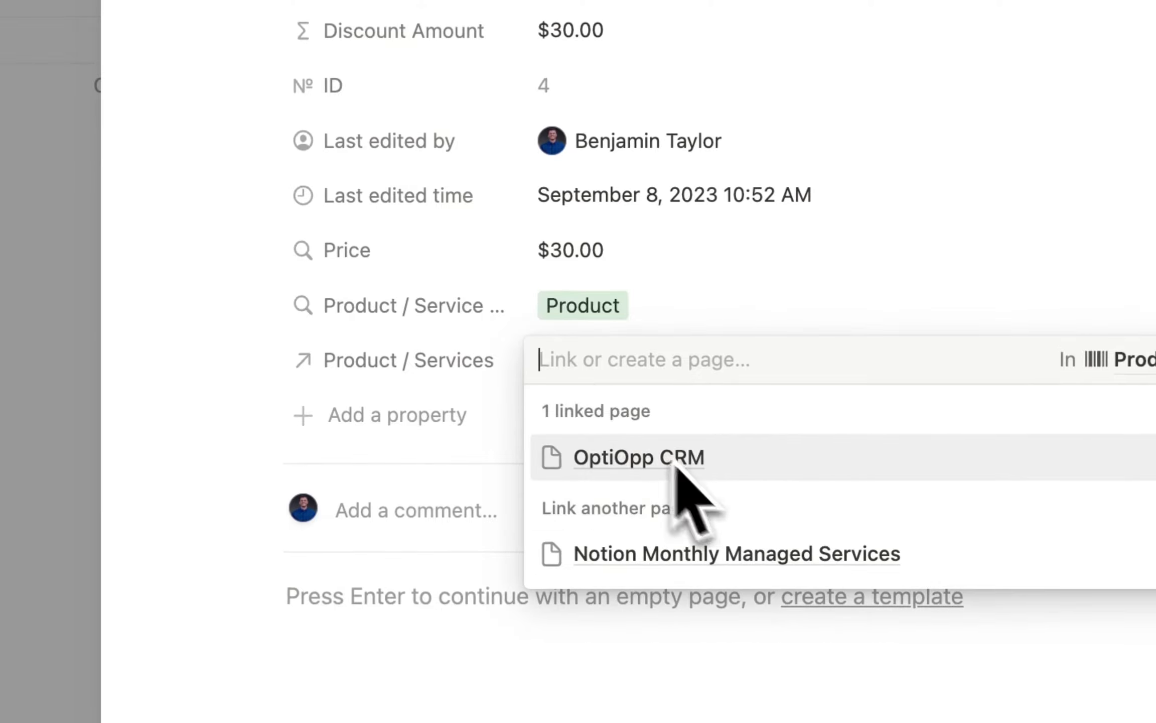
{"action": "key", "text": "Escape"}
Set the OptiOpp CRM line item's Deal Price to $25.00.
{"action": "scroll", "coordinate": [426, 290], "scroll_direction": "up", "scroll_amount": 4}
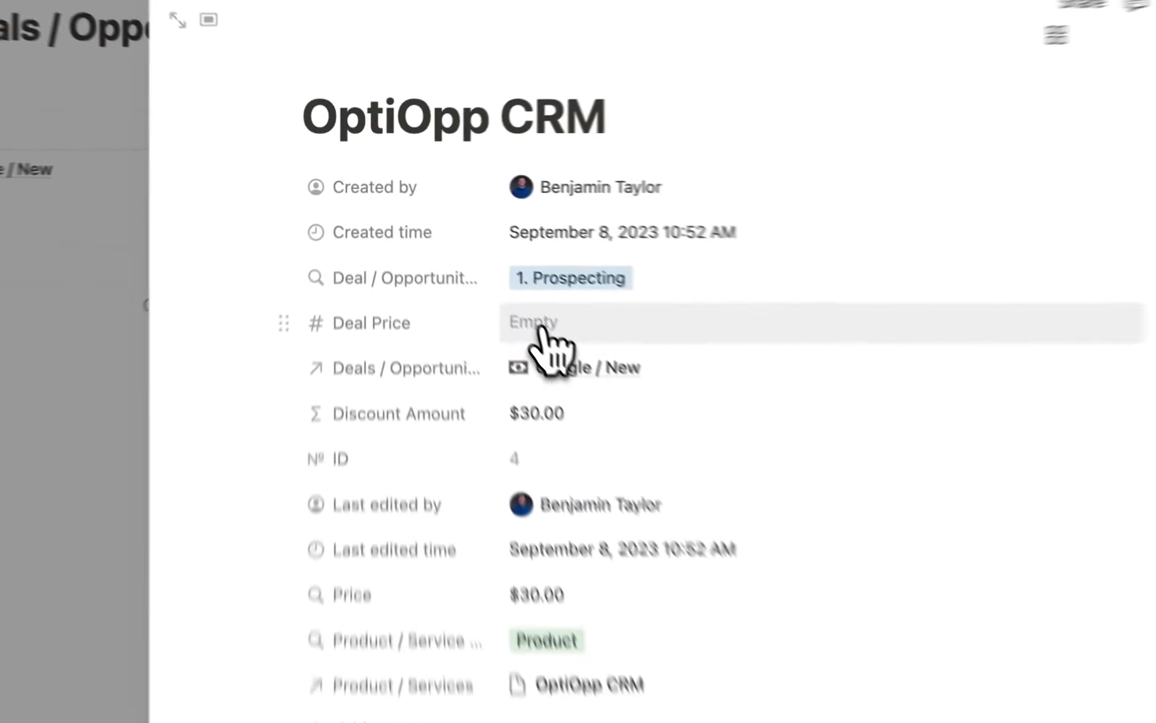
{"action": "left_click", "coordinate": [467, 253]}
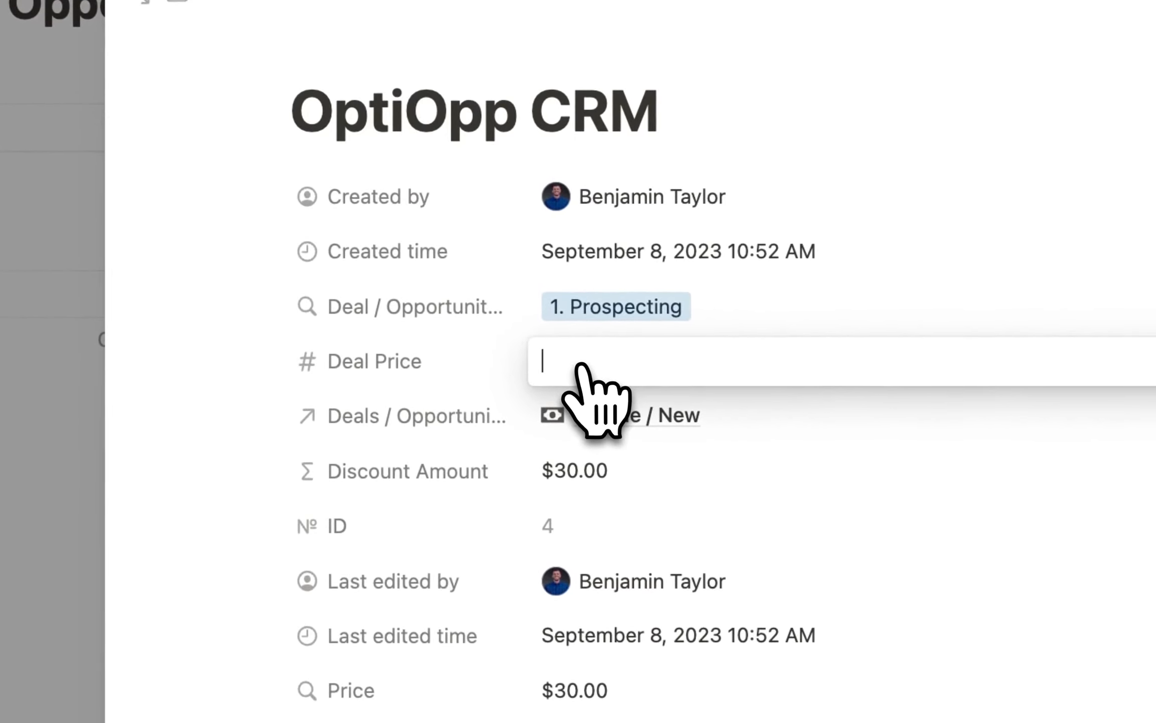
{"action": "type", "text": "25"}
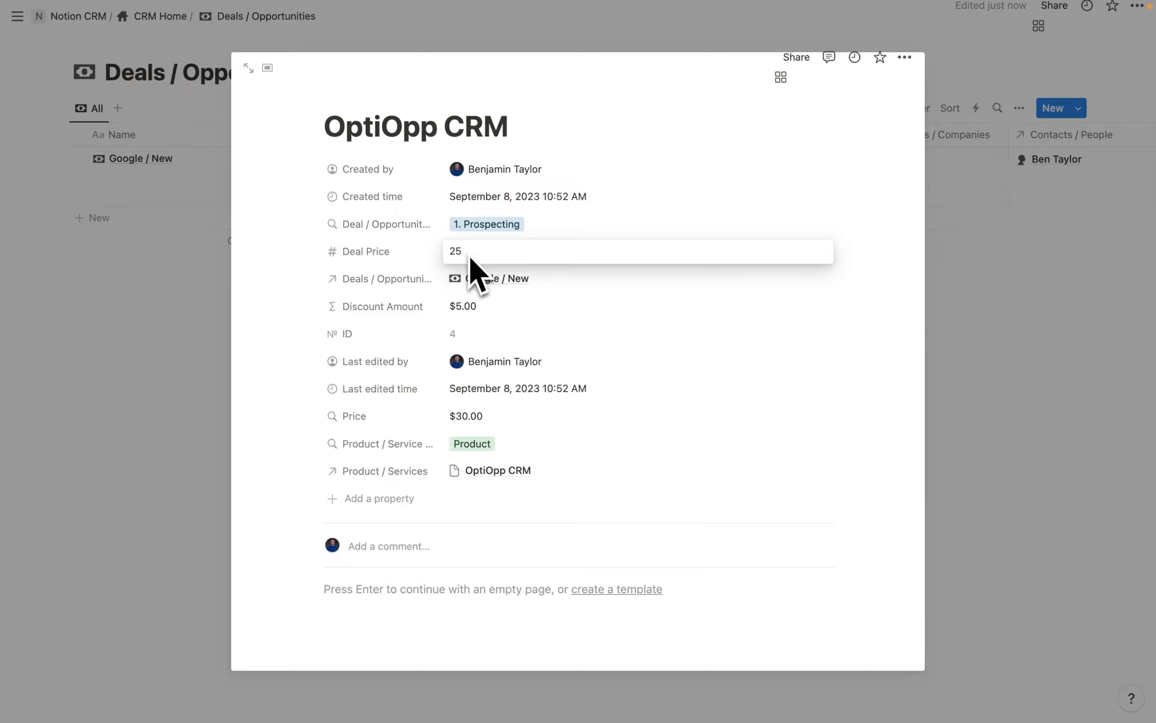
{"action": "left_click", "coordinate": [465, 309]}
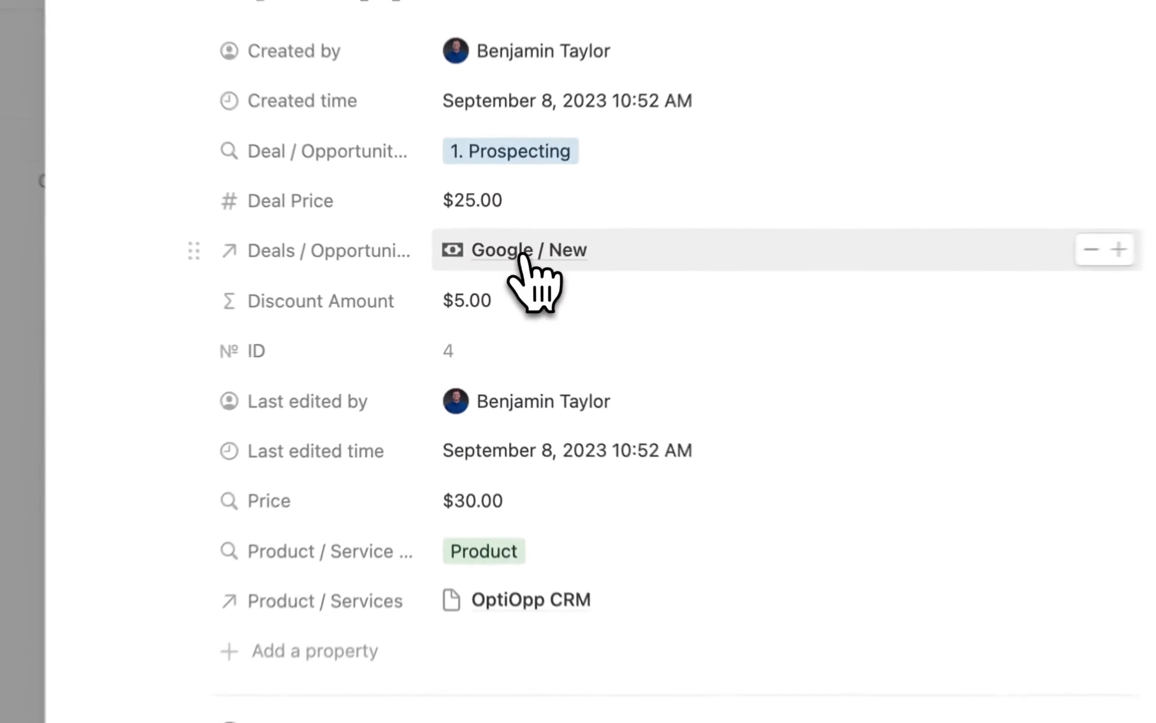
Open the Google / New deal and move the Deal Price column left of Price.
{"action": "left_click", "coordinate": [494, 280]}
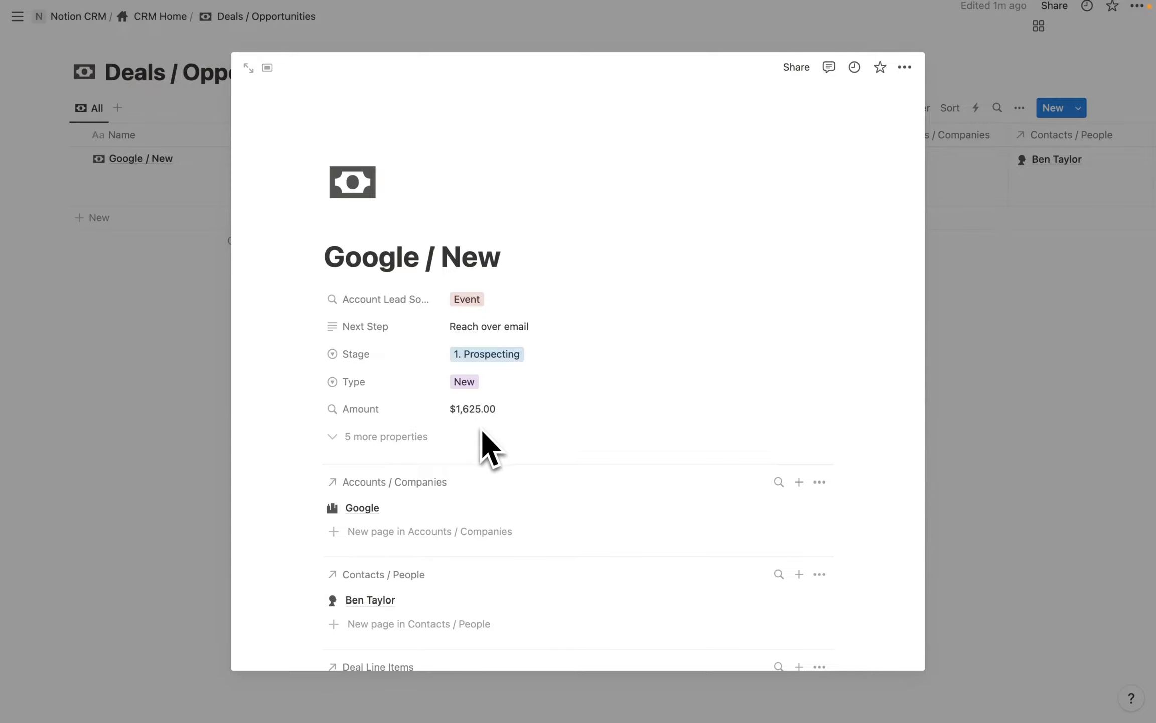
{"action": "scroll", "coordinate": [482, 431], "scroll_direction": "down", "scroll_amount": 15}
{"action": "scroll", "coordinate": [642, 366], "scroll_direction": "right", "scroll_amount": 3}
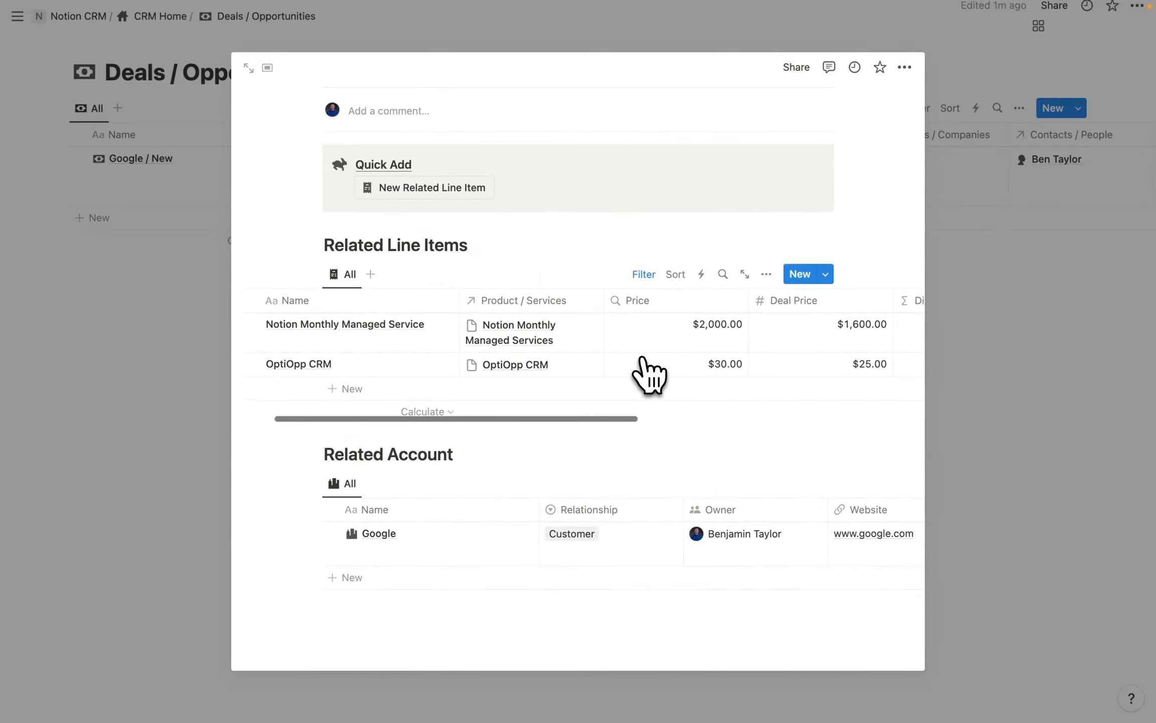
{"action": "scroll", "coordinate": [713, 346], "scroll_direction": "right", "scroll_amount": 2}
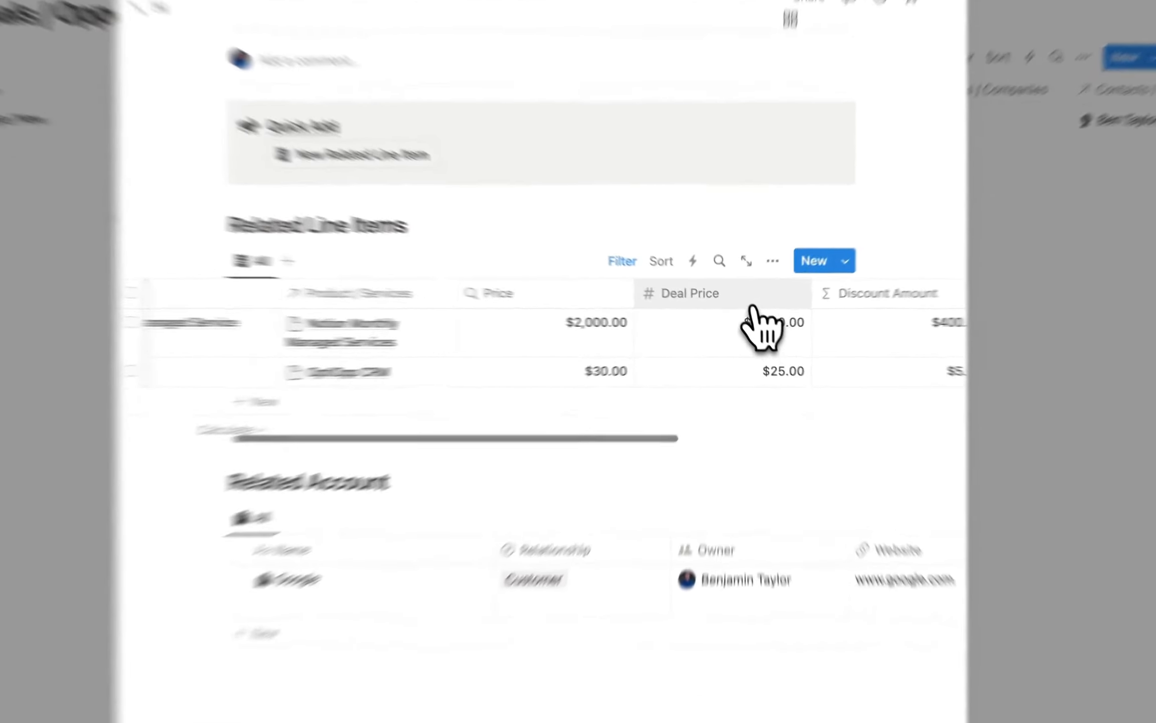
{"action": "left_click_drag", "start_coordinate": [760, 302], "coordinate": [593, 291]}
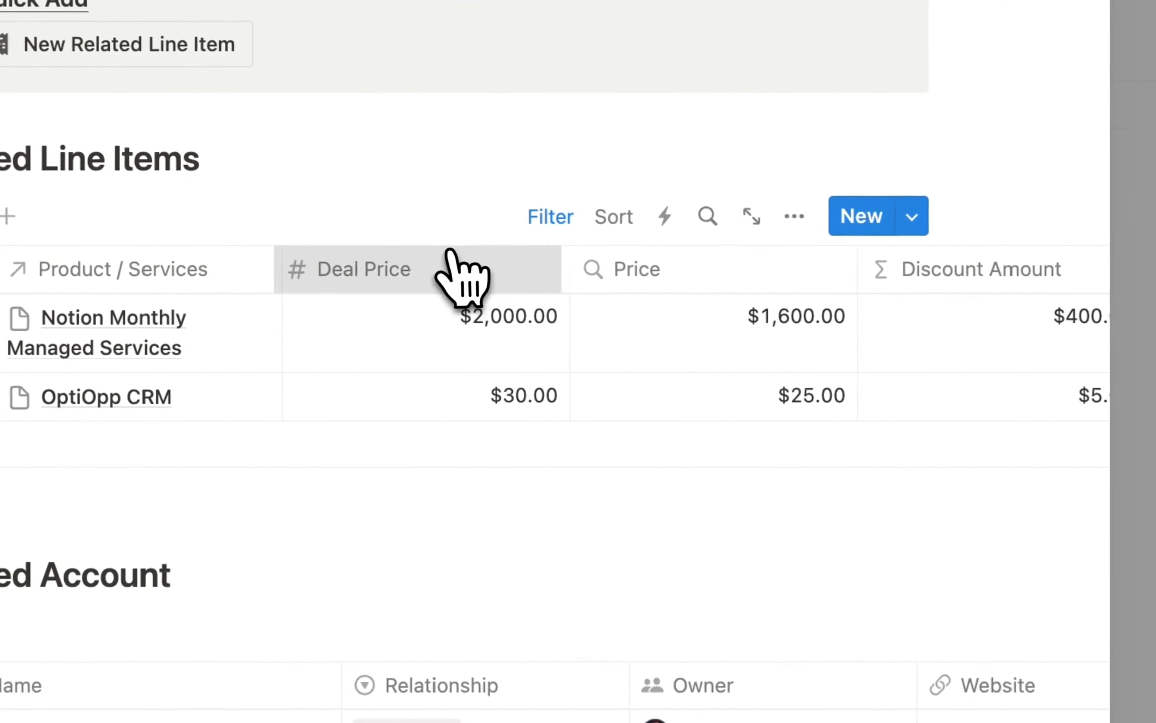
{"action": "left_click_drag", "start_coordinate": [452, 253], "coordinate": [552, 316]}
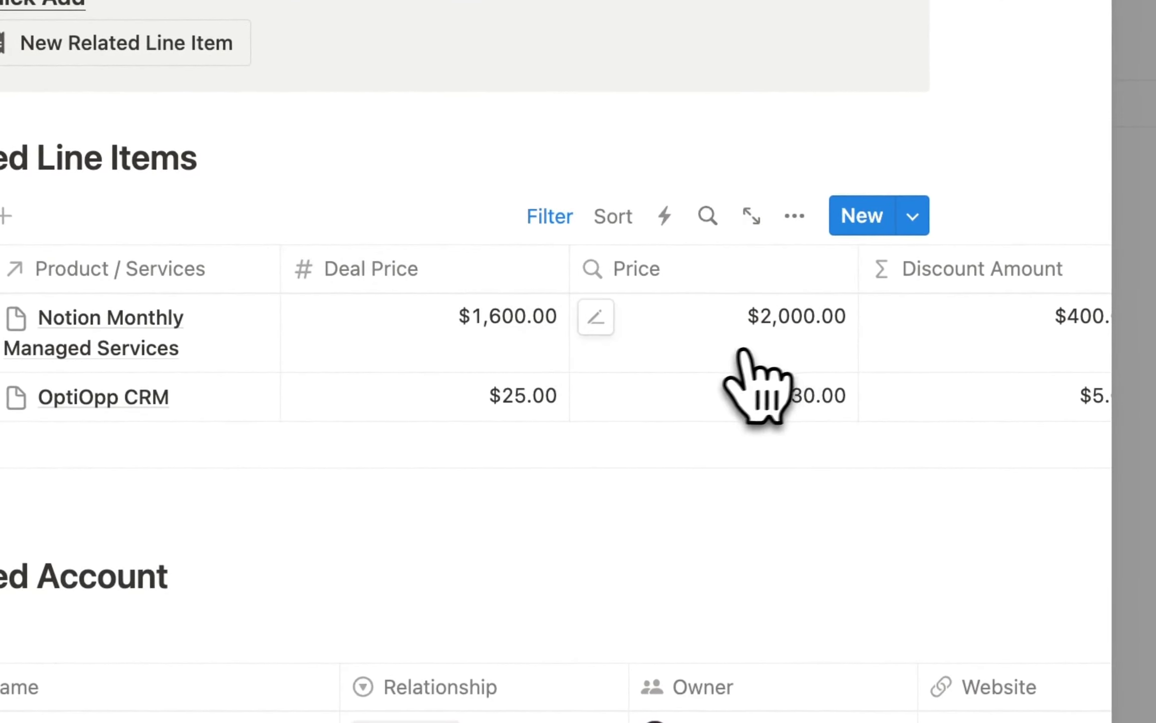
{"action": "scroll", "coordinate": [748, 384], "scroll_direction": "right", "scroll_amount": 2}
{"action": "scroll", "coordinate": [737, 376], "scroll_direction": "left", "scroll_amount": 3}
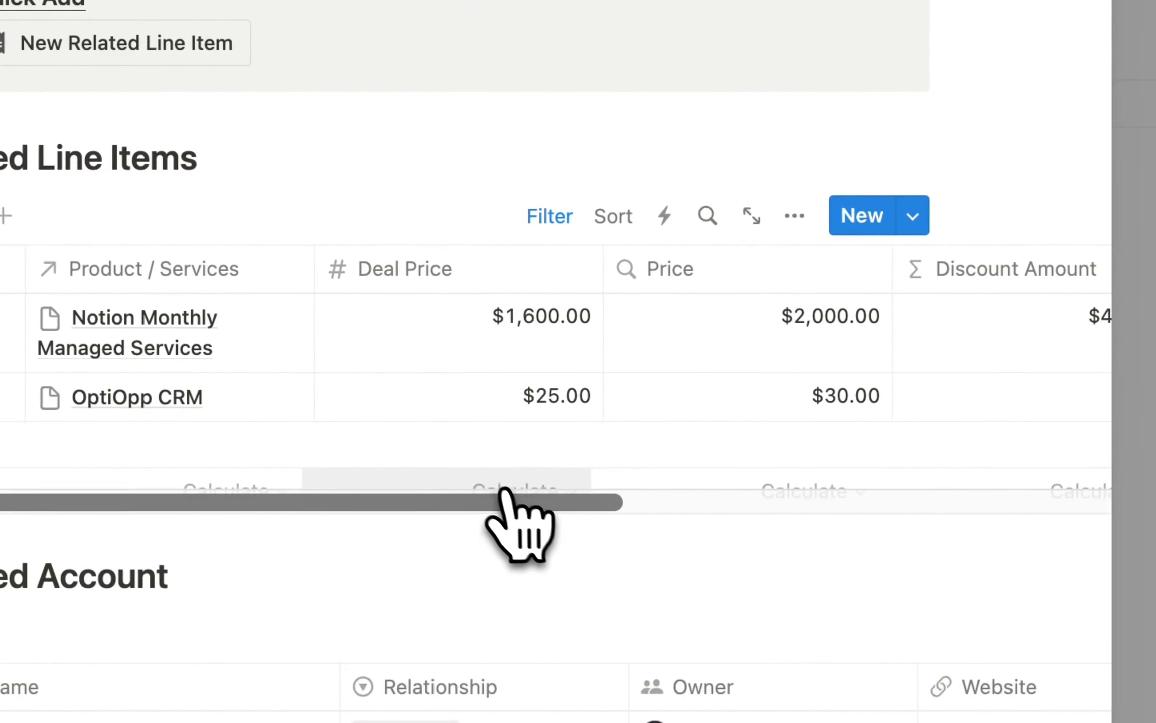
Set the Deal Price column's footer calculation to Sum, totalling $1,625.00.
{"action": "left_click", "coordinate": [493, 486]}
{"action": "left_click", "coordinate": [491, 237]}
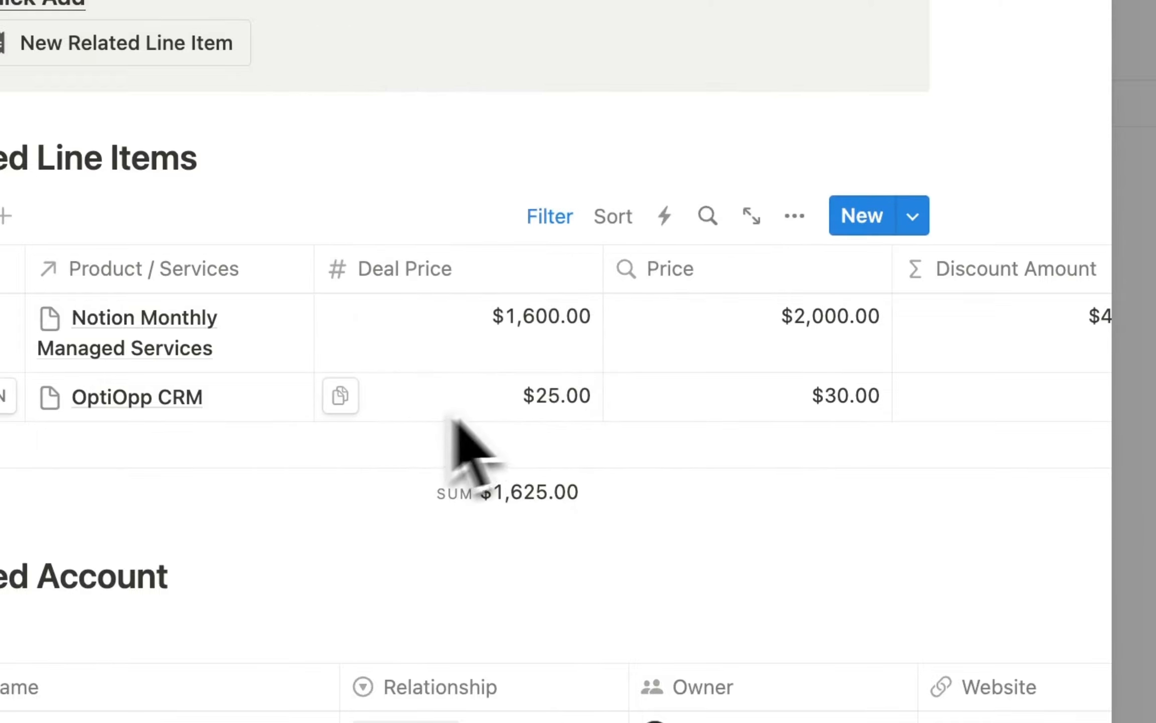
{"action": "scroll", "coordinate": [482, 396], "scroll_direction": "up", "scroll_amount": 13}
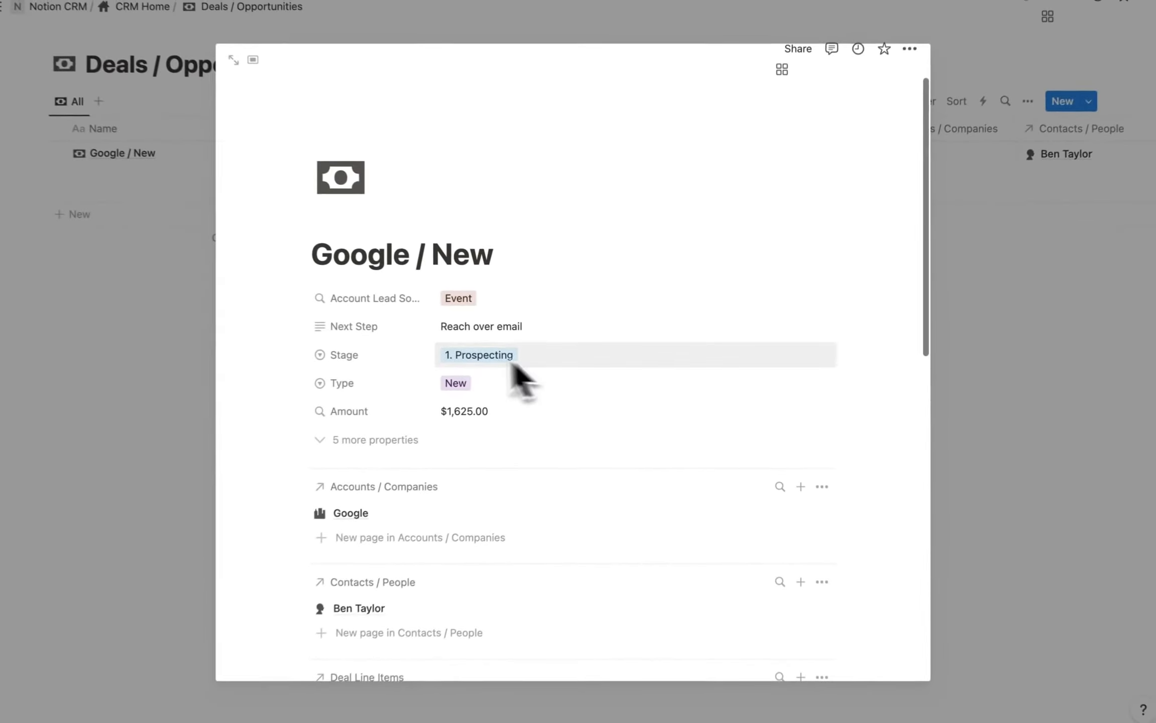
{"action": "scroll", "coordinate": [517, 374], "scroll_direction": "down", "scroll_amount": 10}
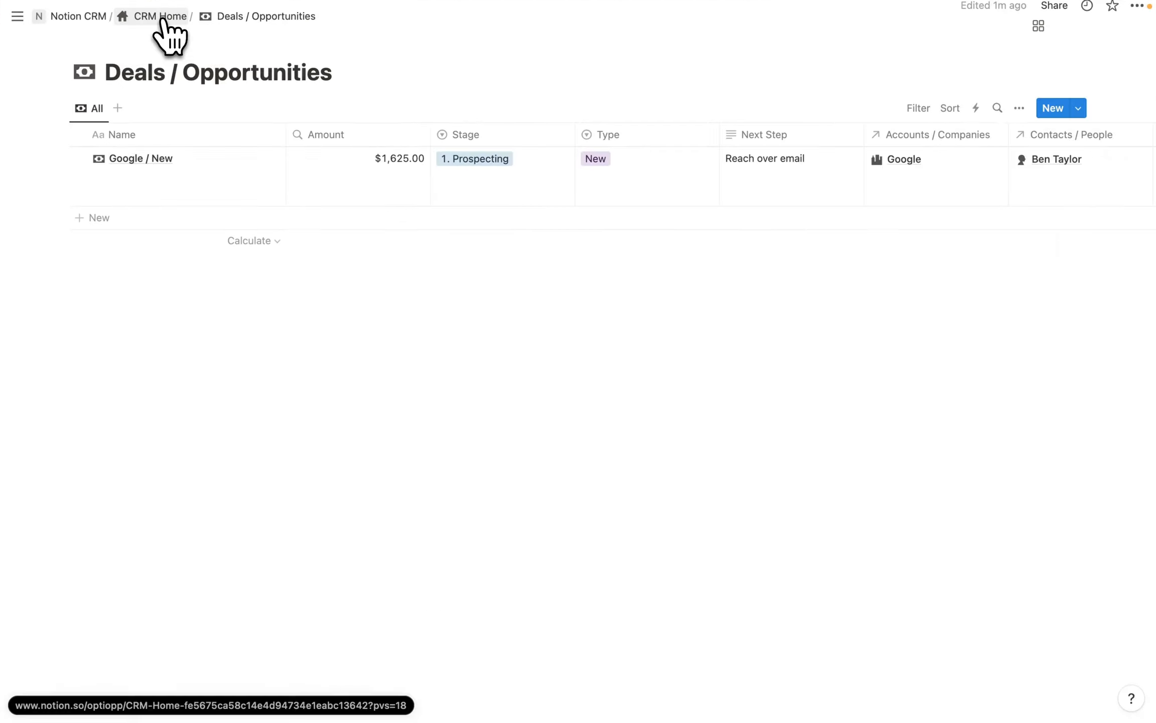
From CRM Home, open Accounts / Companies and create a new company named Tesla.
{"action": "left_click", "coordinate": [161, 19]}
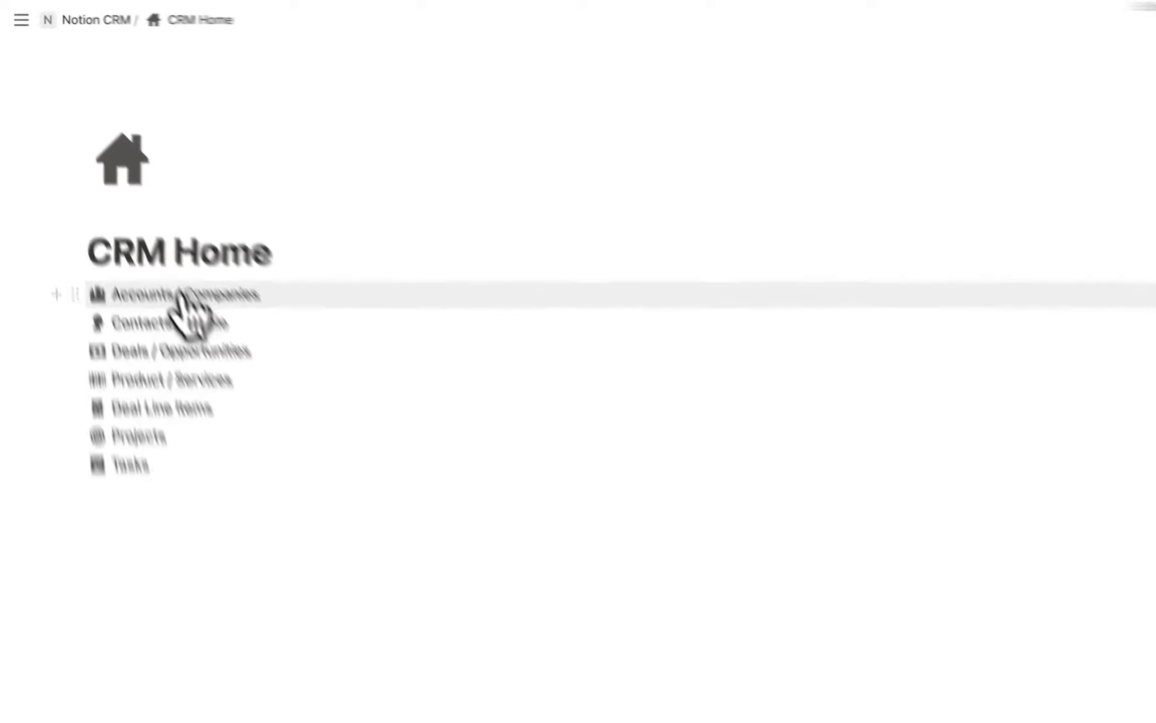
{"action": "left_click", "coordinate": [151, 241]}
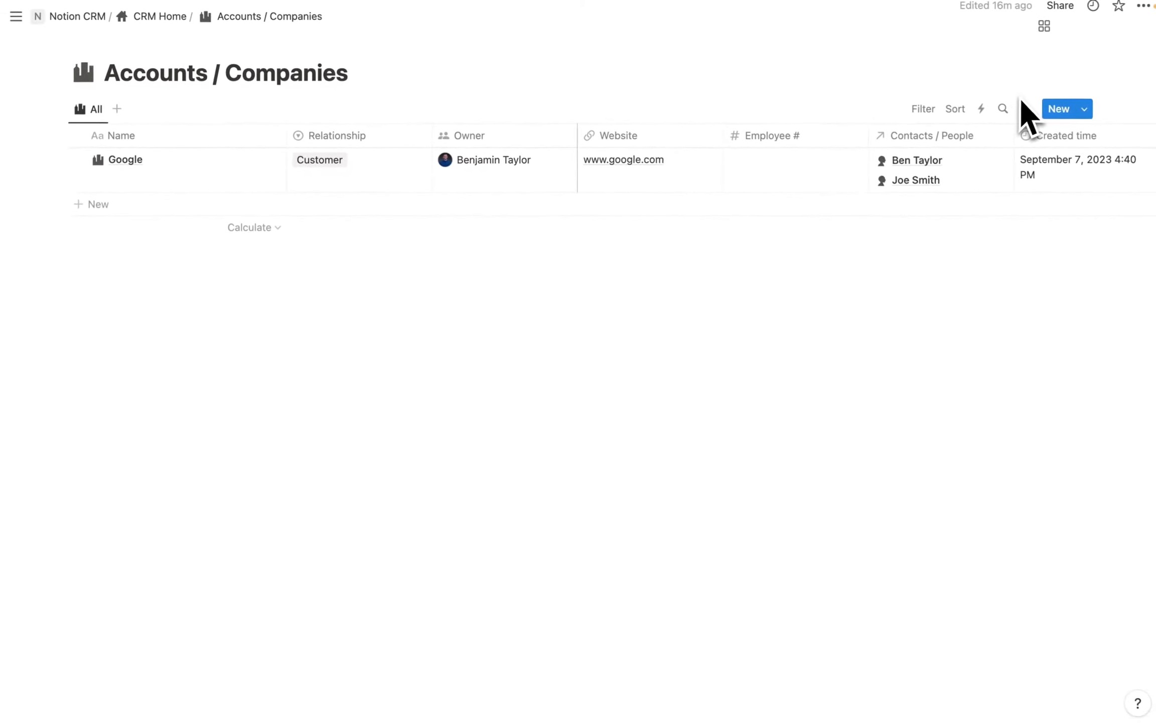
{"action": "left_click", "coordinate": [1109, 117]}
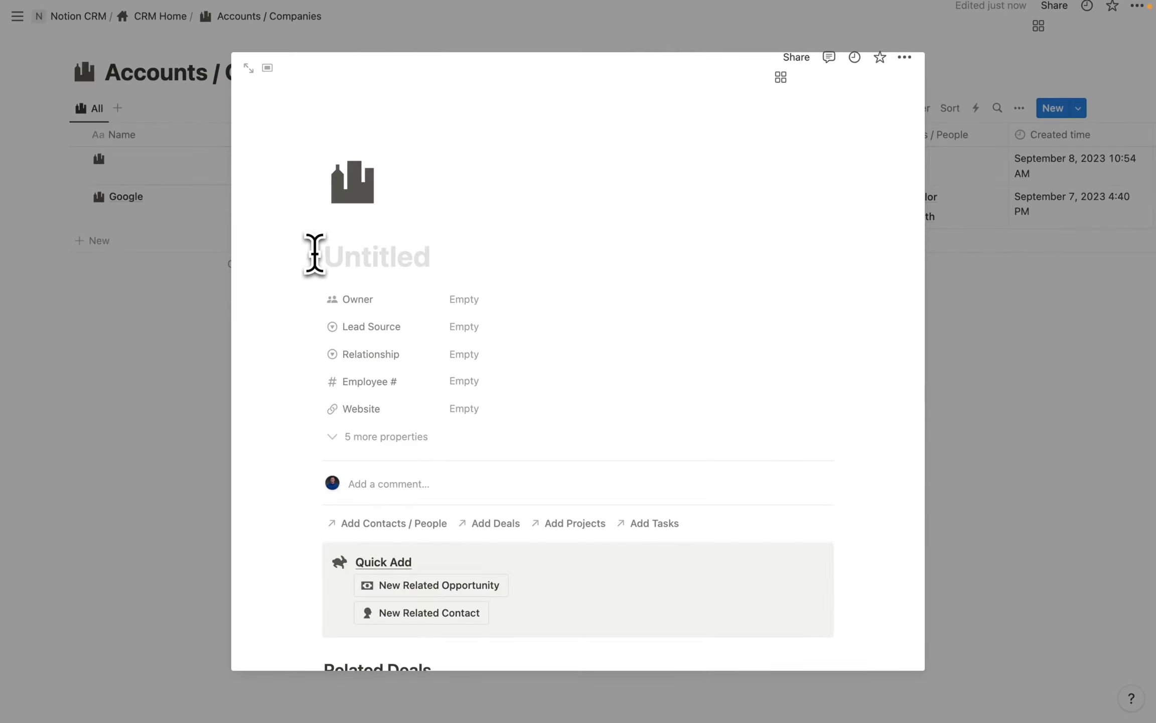
{"action": "type", "text": "Tes"}
{"action": "type", "text": "la"}
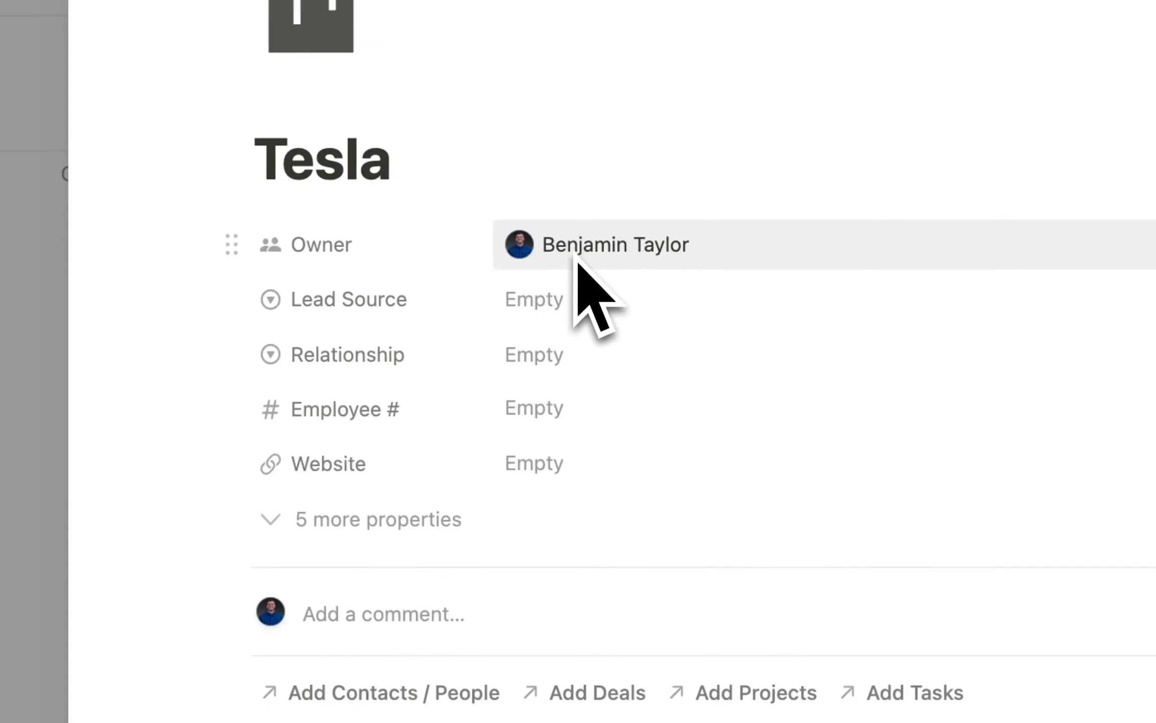
Give Tesla lead source Social Media, relationship Prospect and 50000 employees.
{"action": "left_click", "coordinate": [545, 300]}
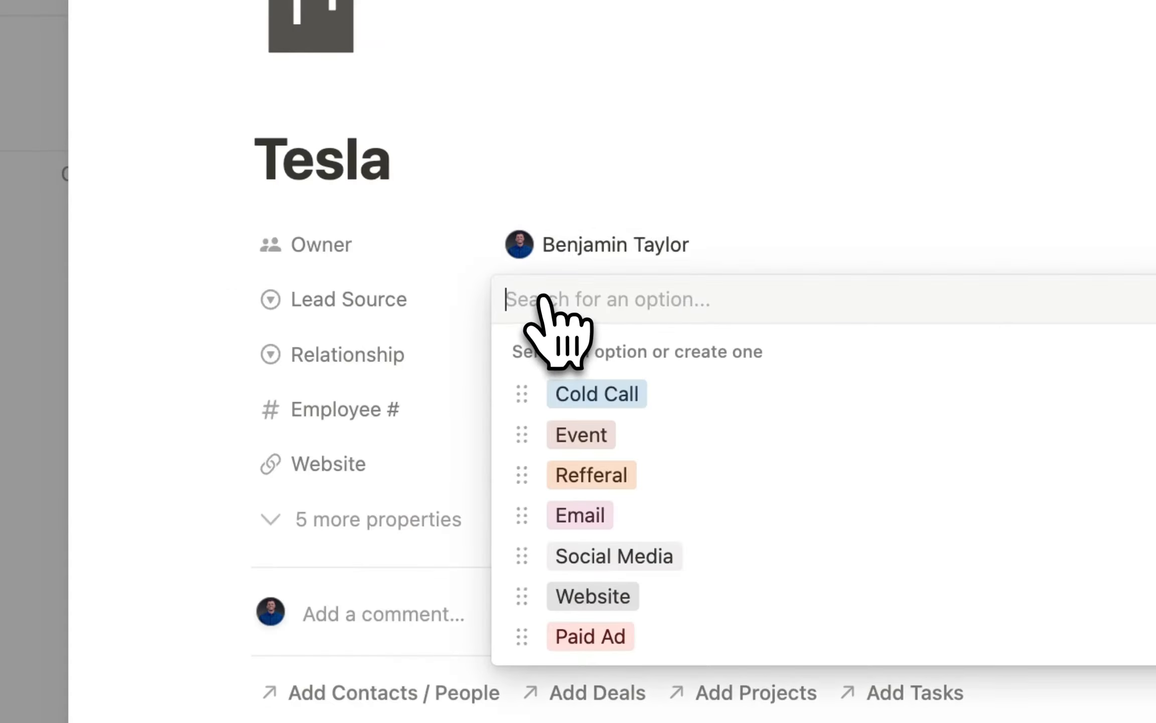
{"action": "left_click", "coordinate": [742, 560]}
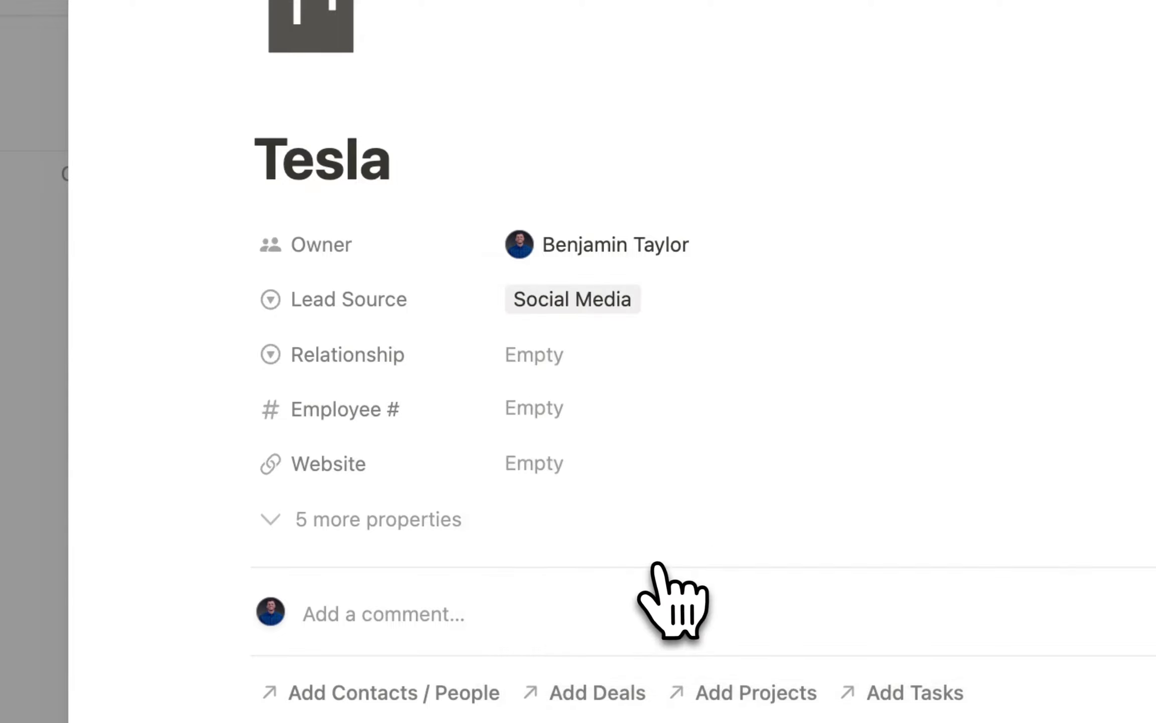
{"action": "left_click", "coordinate": [519, 358]}
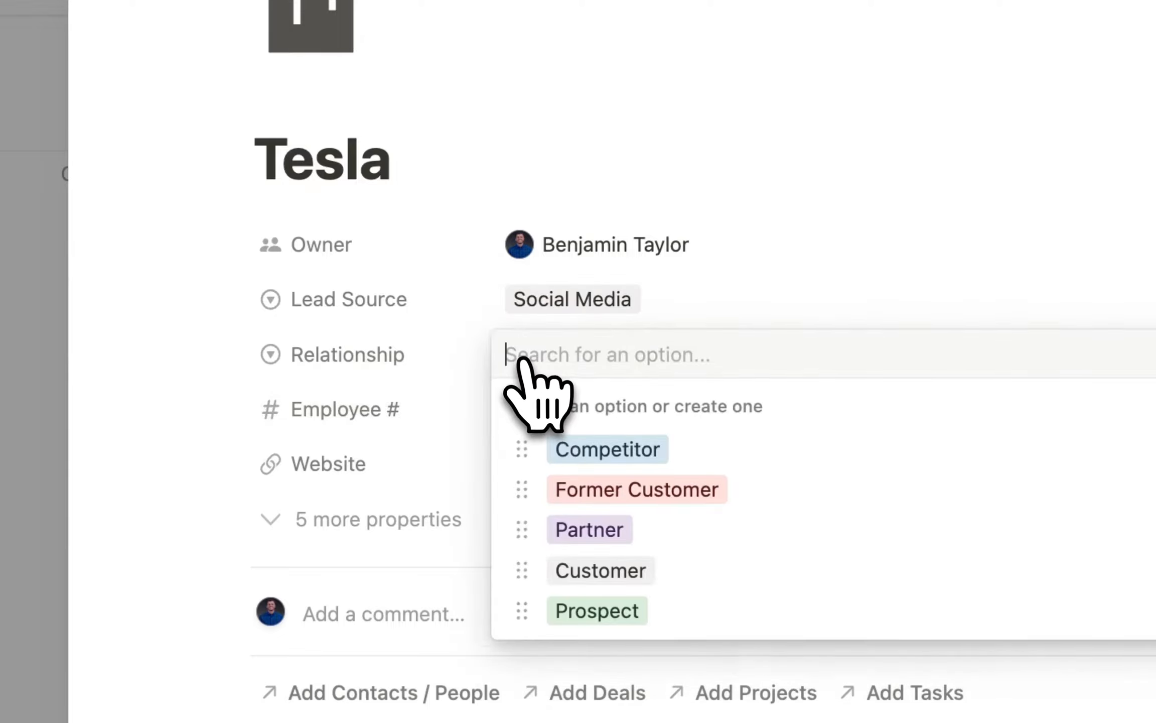
{"action": "left_click", "coordinate": [648, 611]}
{"action": "left_click", "coordinate": [550, 409]}
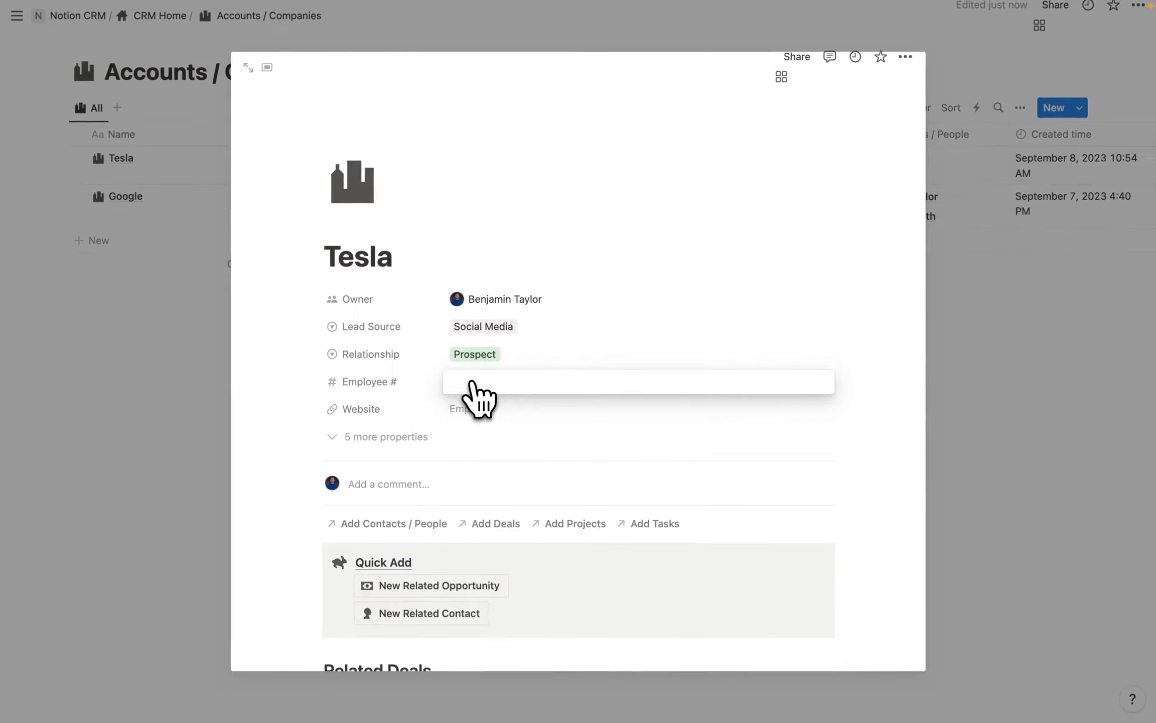
{"action": "type", "text": "50000"}
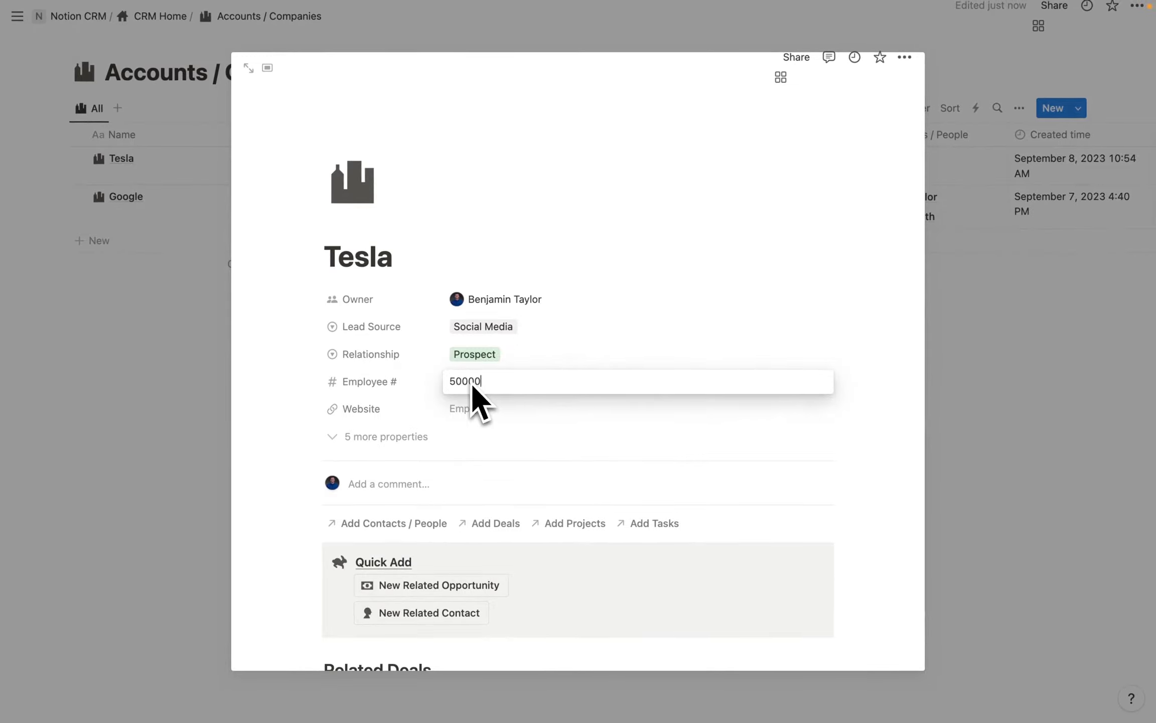
{"action": "key", "text": "Return"}
{"action": "left_click", "coordinate": [474, 410]}
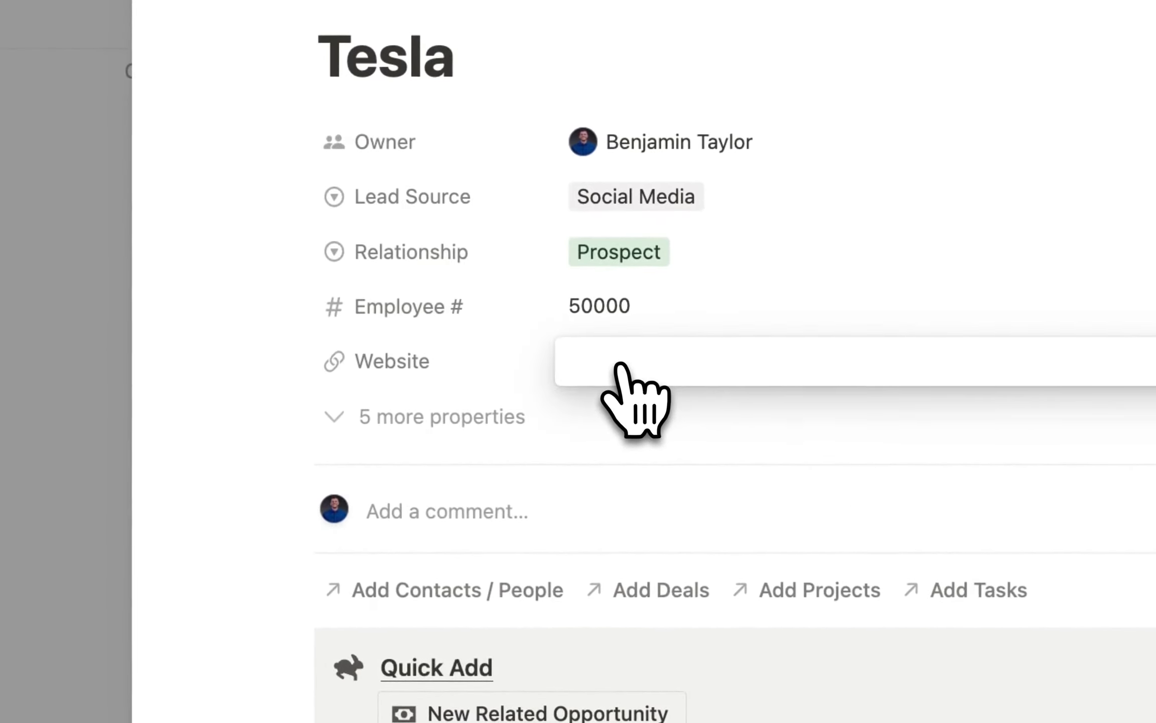
{"action": "type", "text": "www.tesla.com"}
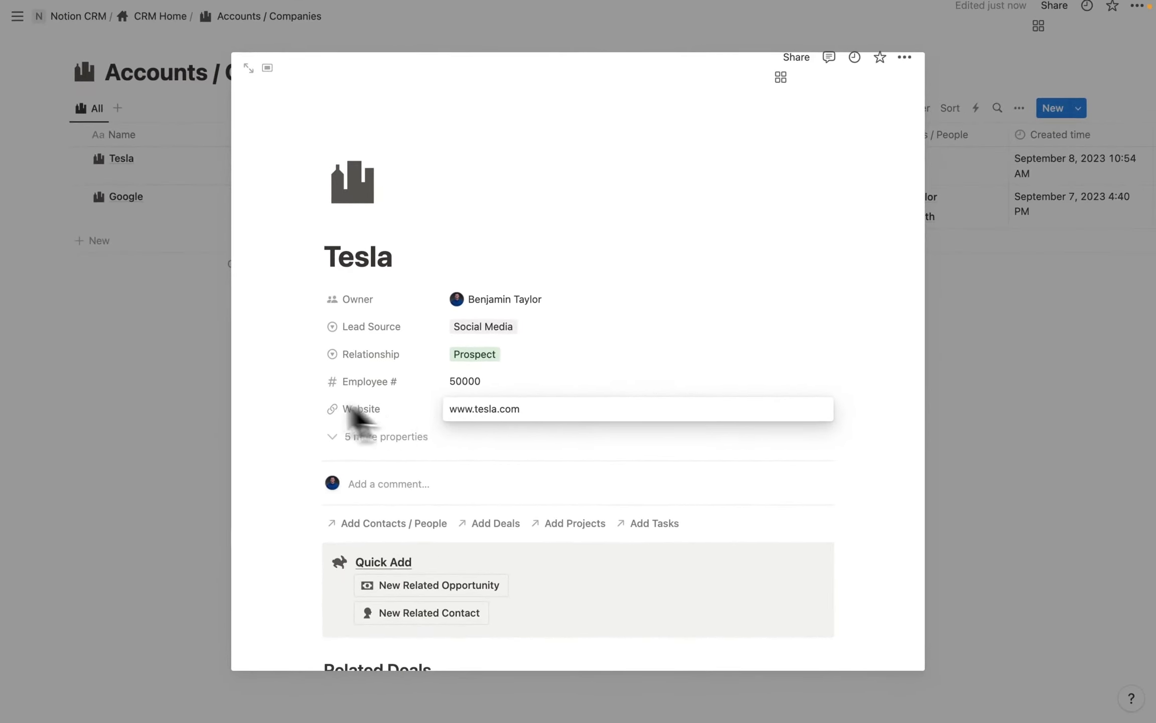
{"action": "key", "text": "Return"}
{"action": "scroll", "coordinate": [354, 460], "scroll_direction": "down", "scroll_amount": 5}
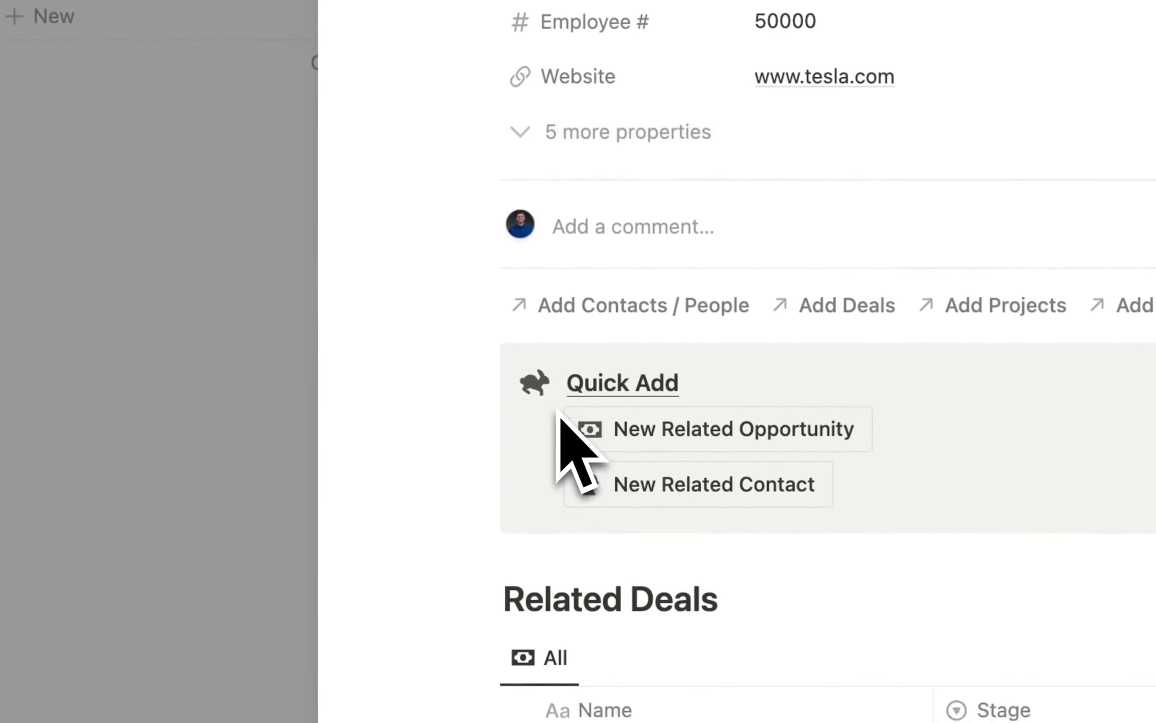
{"action": "scroll", "coordinate": [559, 413], "scroll_direction": "down", "scroll_amount": 3}
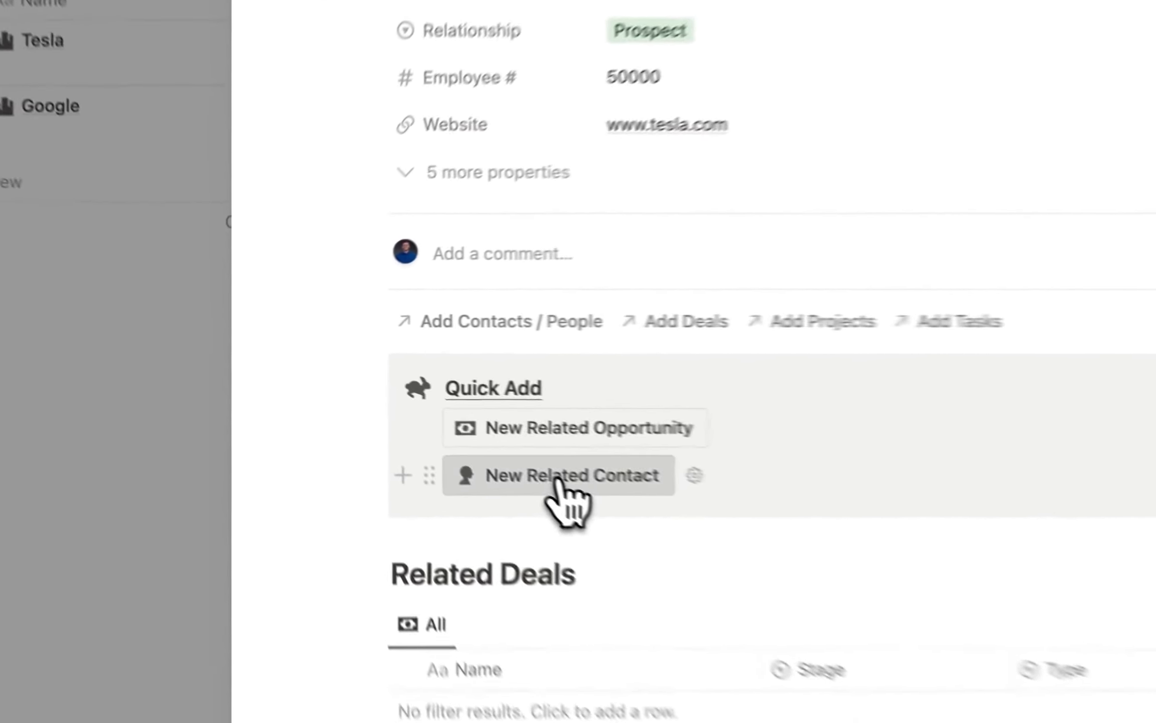
Create a related Tesla contact with the person's full name, e-mail address and title CEO.
{"action": "left_click", "coordinate": [424, 412]}
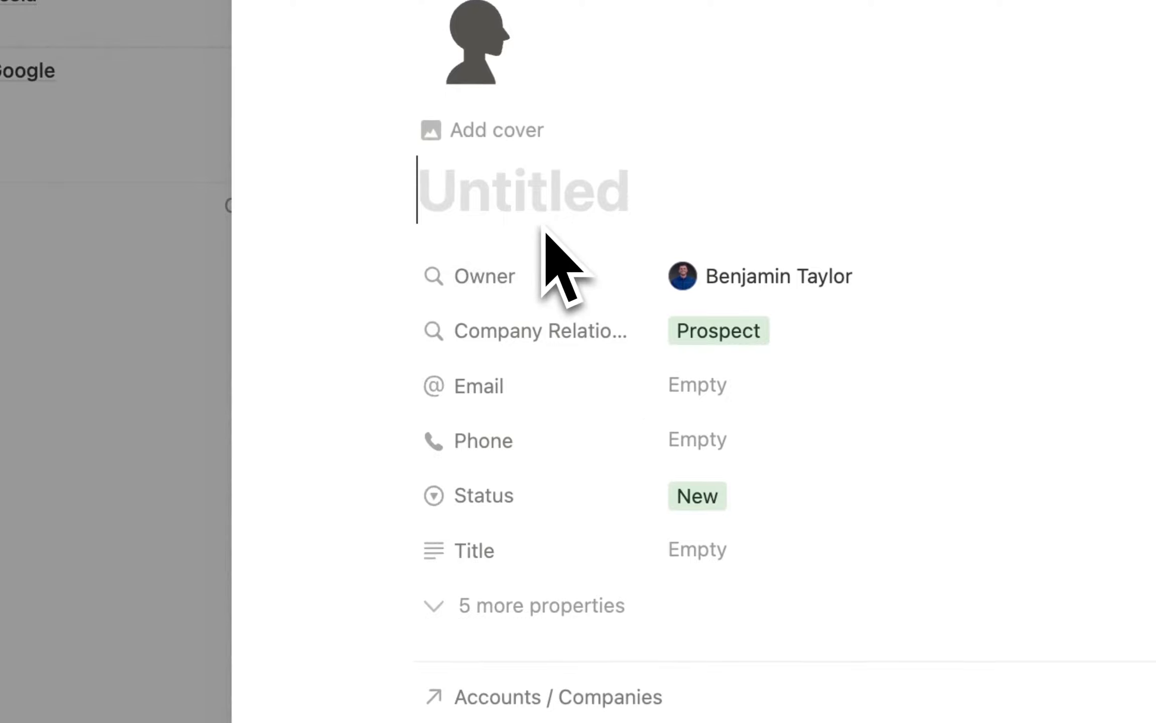
{"action": "type", "text": "Elon Musk"}
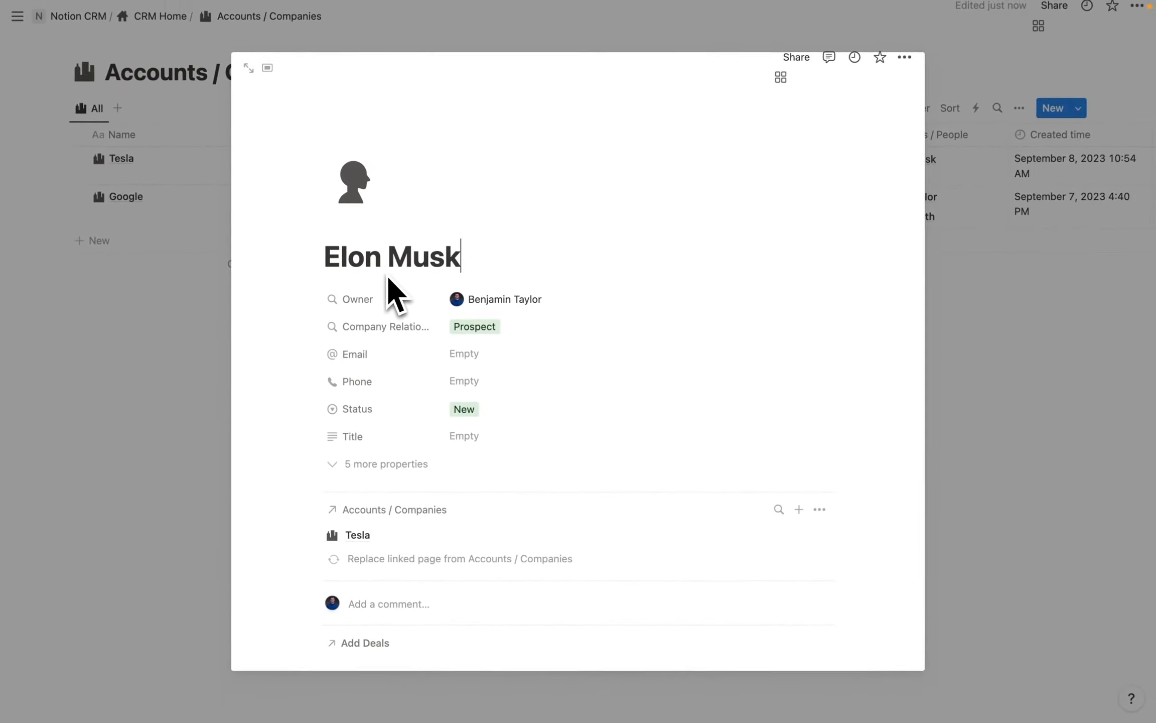
{"action": "scroll", "coordinate": [386, 274], "scroll_direction": "down", "scroll_amount": 2}
{"action": "left_click", "coordinate": [532, 300]}
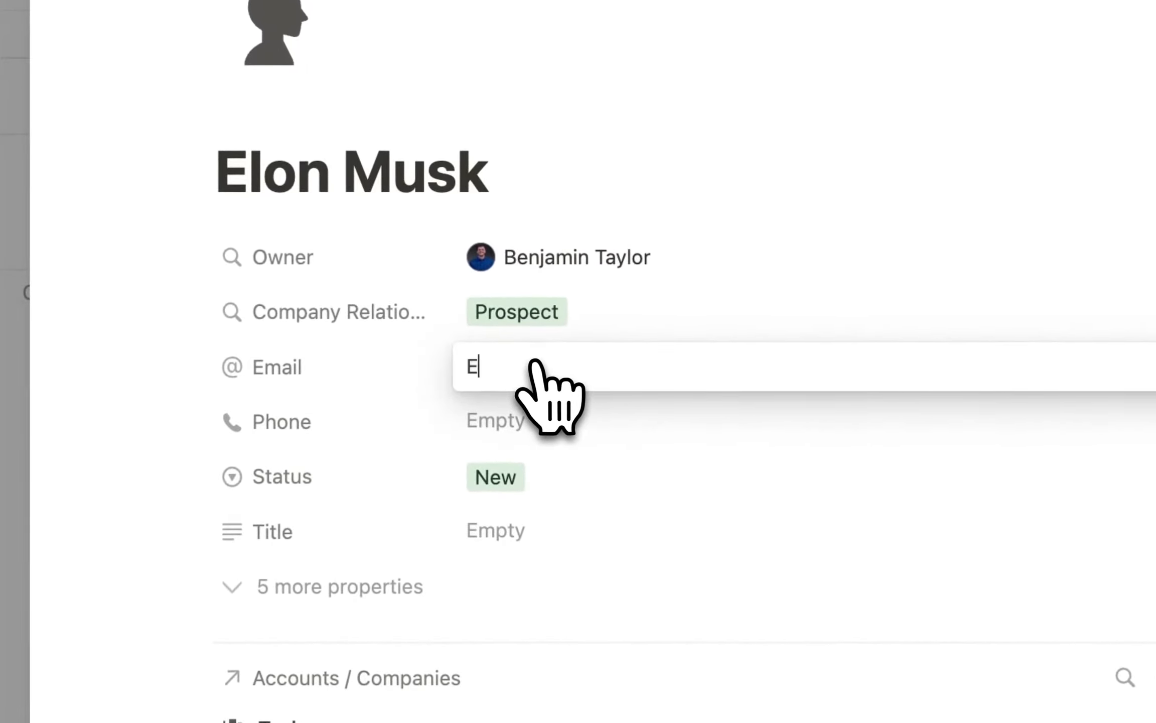
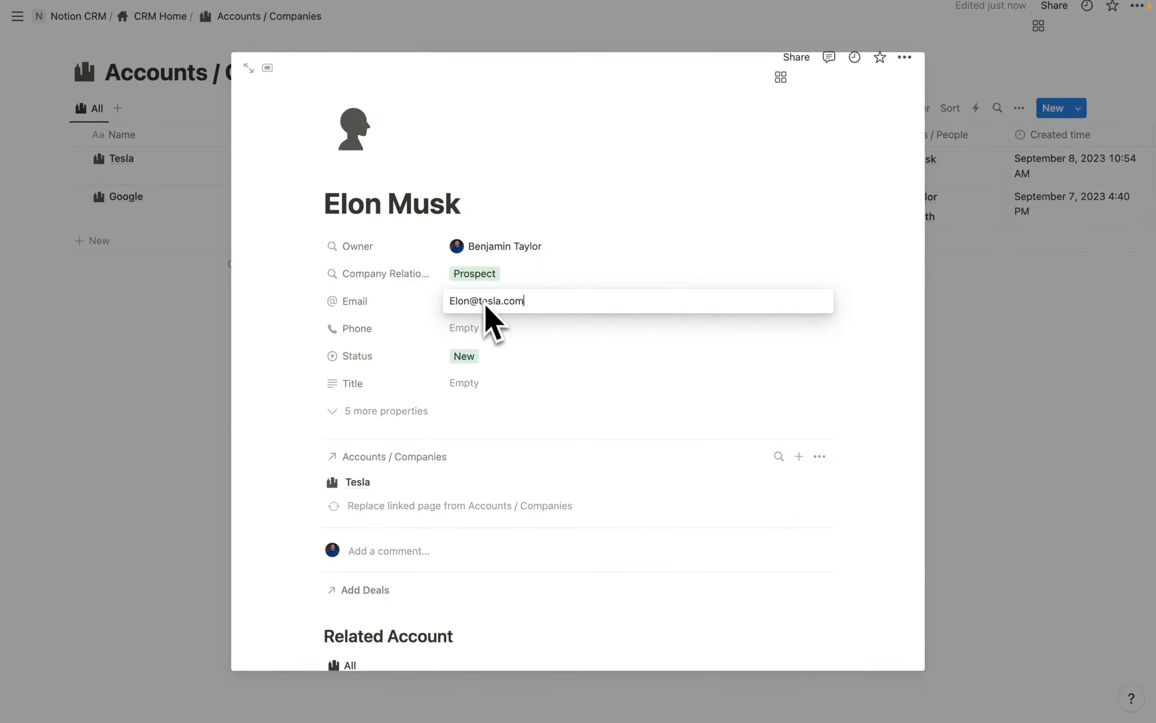
{"action": "left_click", "coordinate": [473, 397]}
{"action": "left_click", "coordinate": [478, 390]}
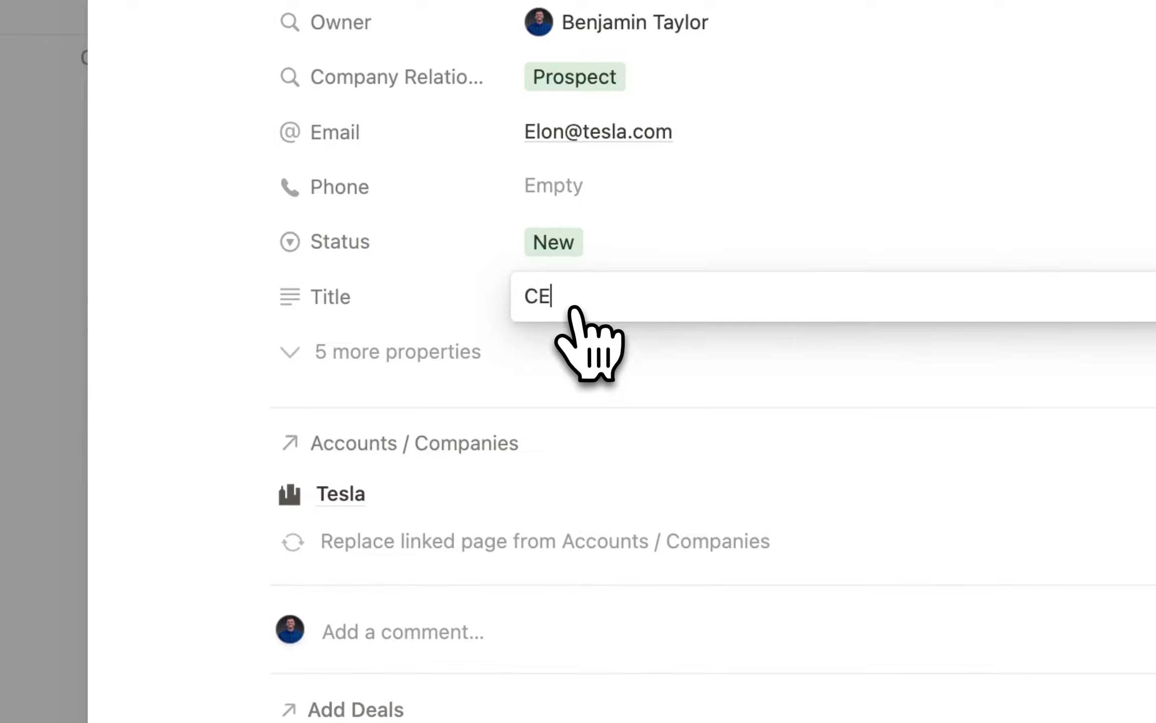
{"action": "key", "text": "Return"}
Return to the linked Tesla company page showing the new contact.
{"action": "scroll", "coordinate": [527, 285], "scroll_direction": "down", "scroll_amount": 6}
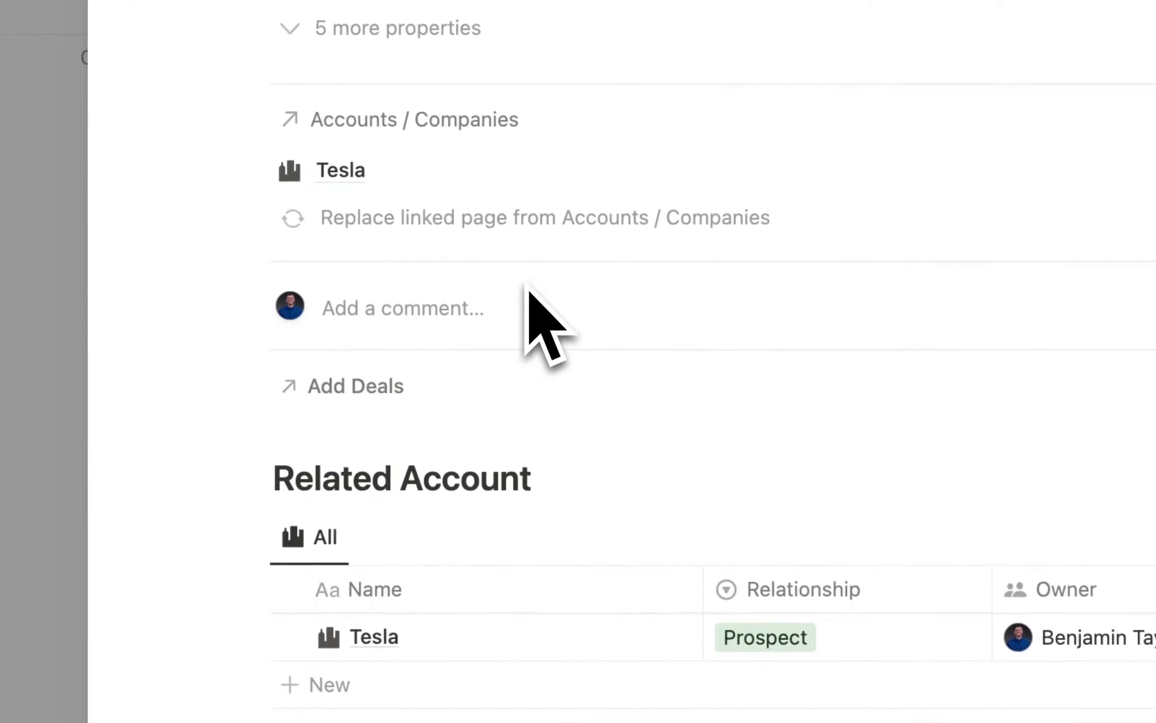
{"action": "scroll", "coordinate": [527, 289], "scroll_direction": "up", "scroll_amount": 4}
{"action": "scroll", "coordinate": [532, 352], "scroll_direction": "up", "scroll_amount": 5}
{"action": "scroll", "coordinate": [563, 331], "scroll_direction": "down", "scroll_amount": 9}
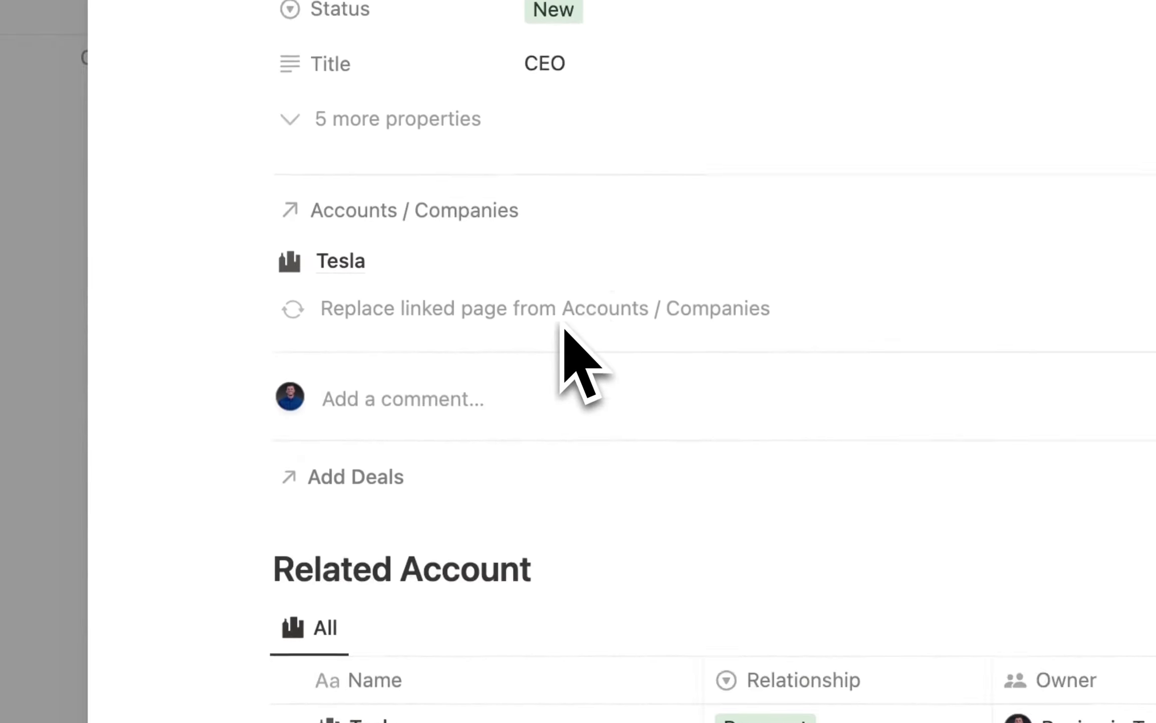
{"action": "left_click", "coordinate": [638, 635]}
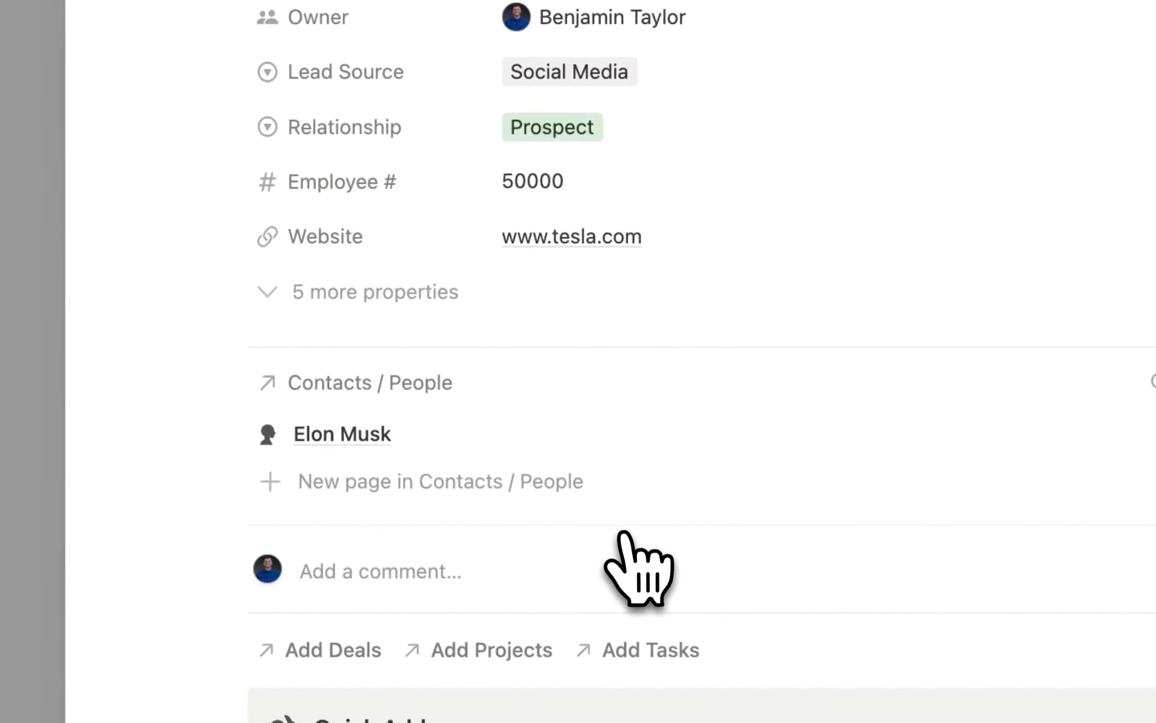
{"action": "scroll", "coordinate": [572, 301], "scroll_direction": "down", "scroll_amount": 5}
{"action": "scroll", "coordinate": [552, 206], "scroll_direction": "down", "scroll_amount": 5}
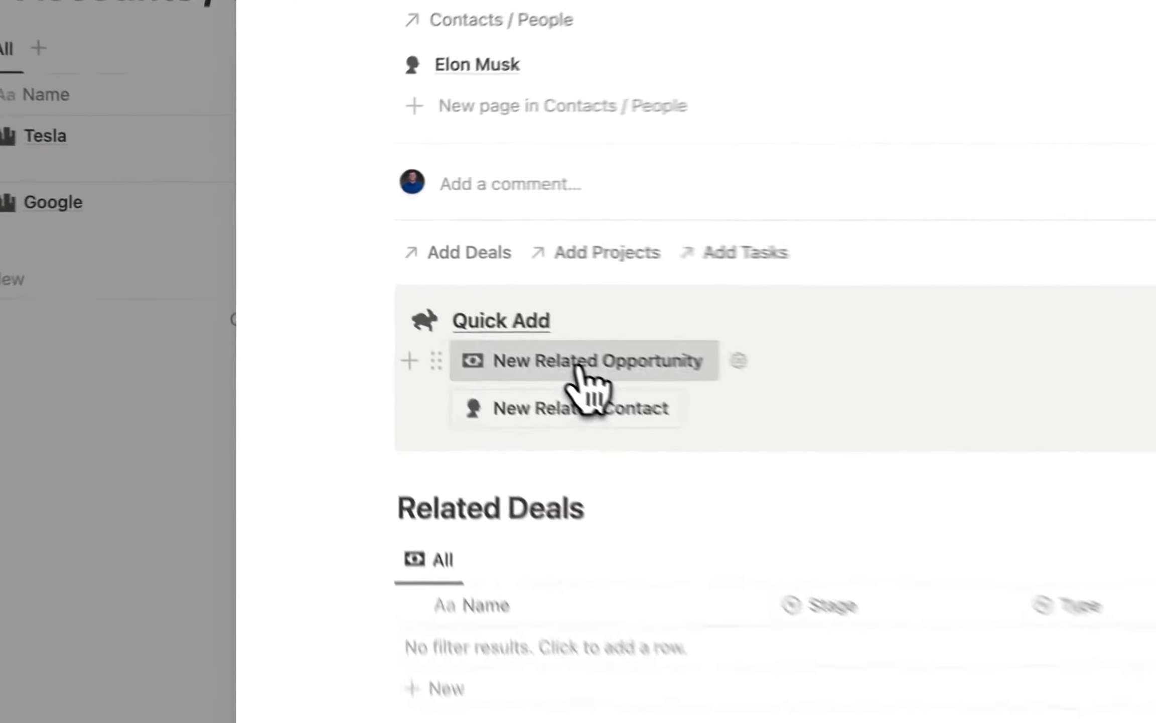
Create a related Tesla deal titled Tesla / Notion Services with Type New.
{"action": "left_click", "coordinate": [431, 292]}
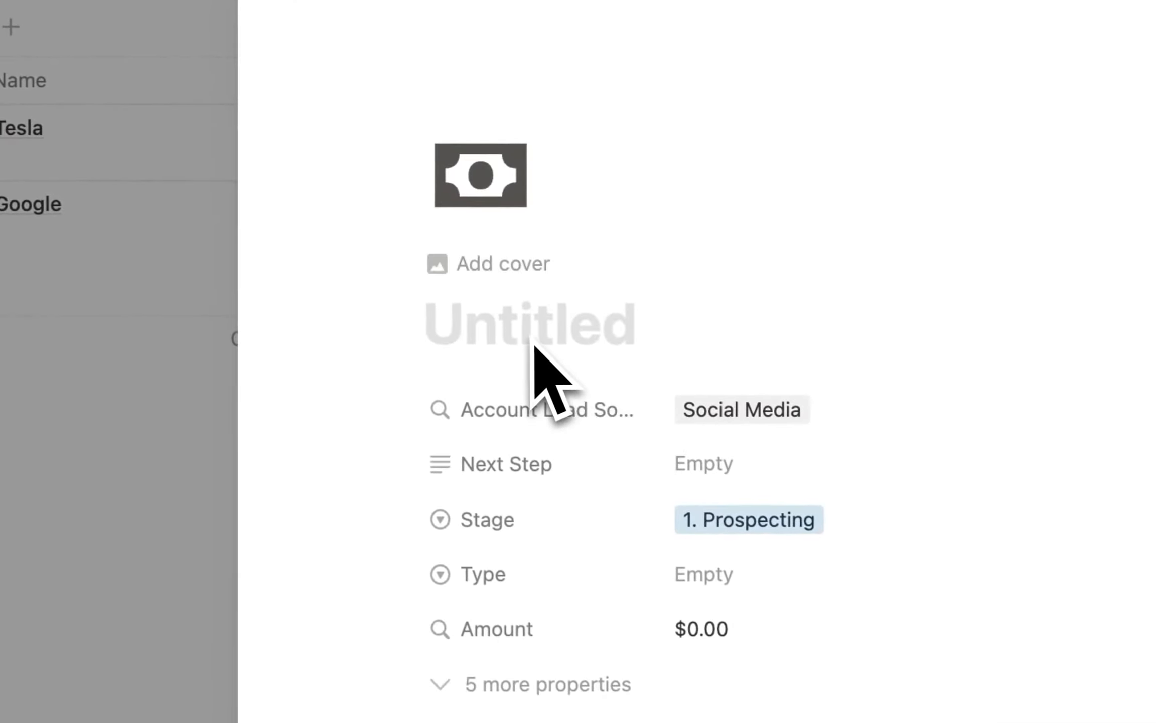
{"action": "type", "text": "Te"}
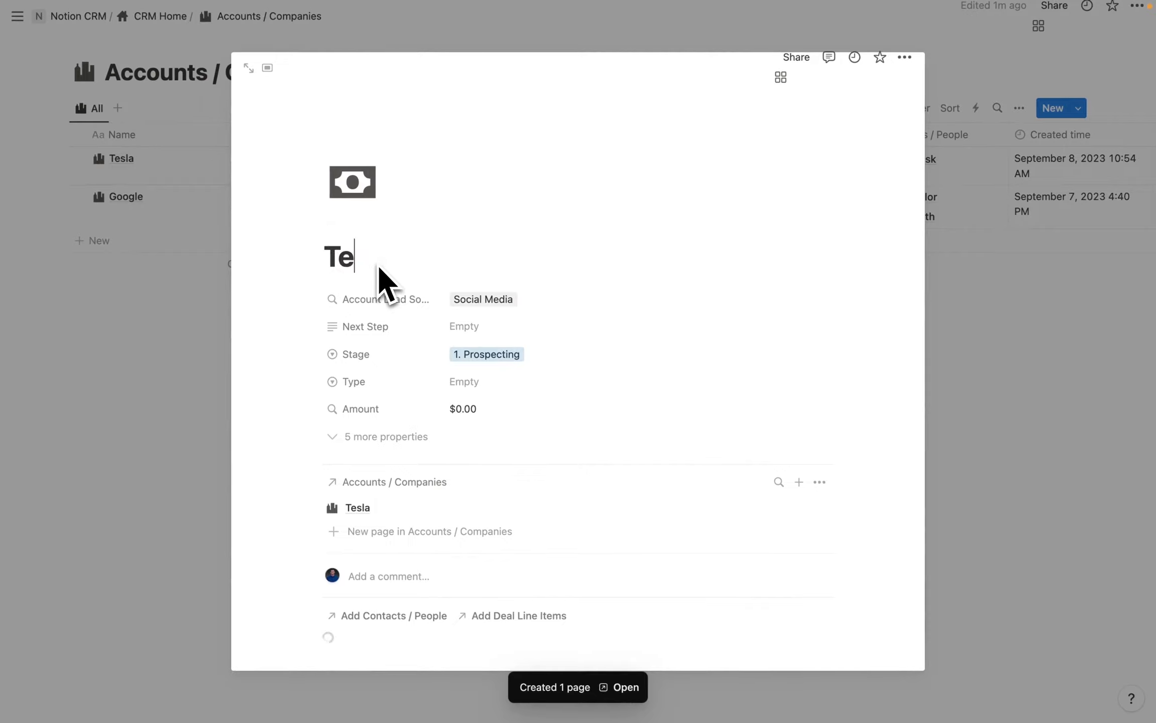
{"action": "type", "text": "sla /"}
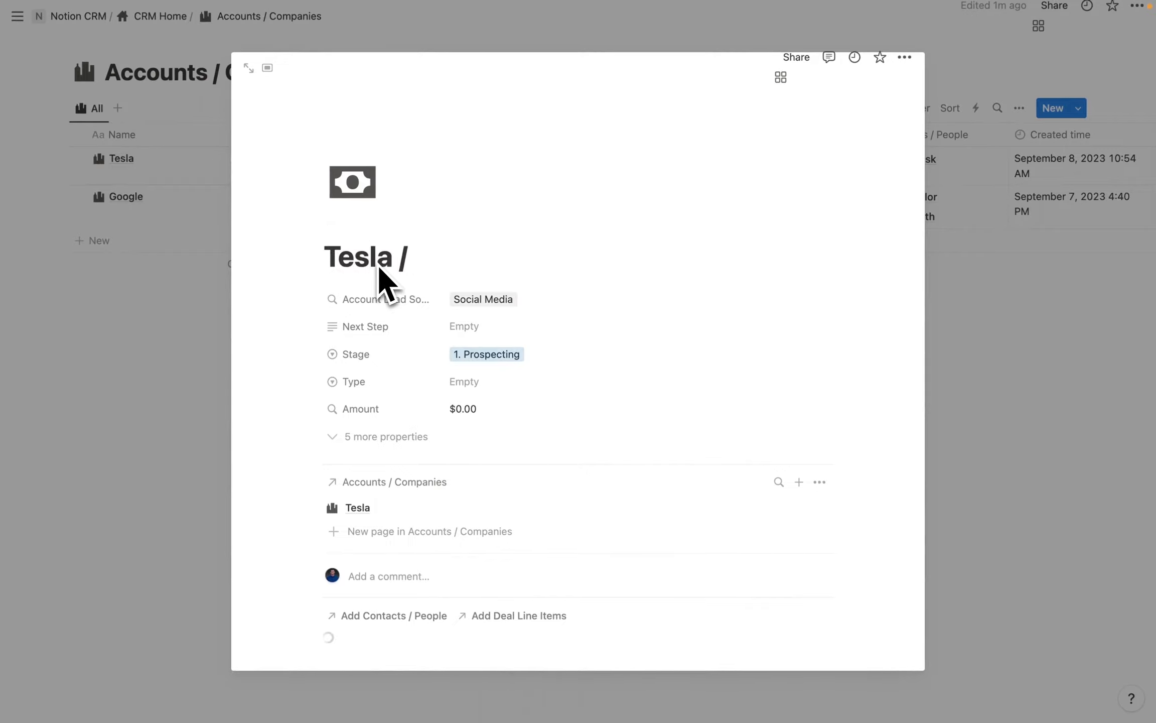
{"action": "type", "text": " Notion Services"}
{"action": "scroll", "coordinate": [451, 281], "scroll_direction": "down", "scroll_amount": 3}
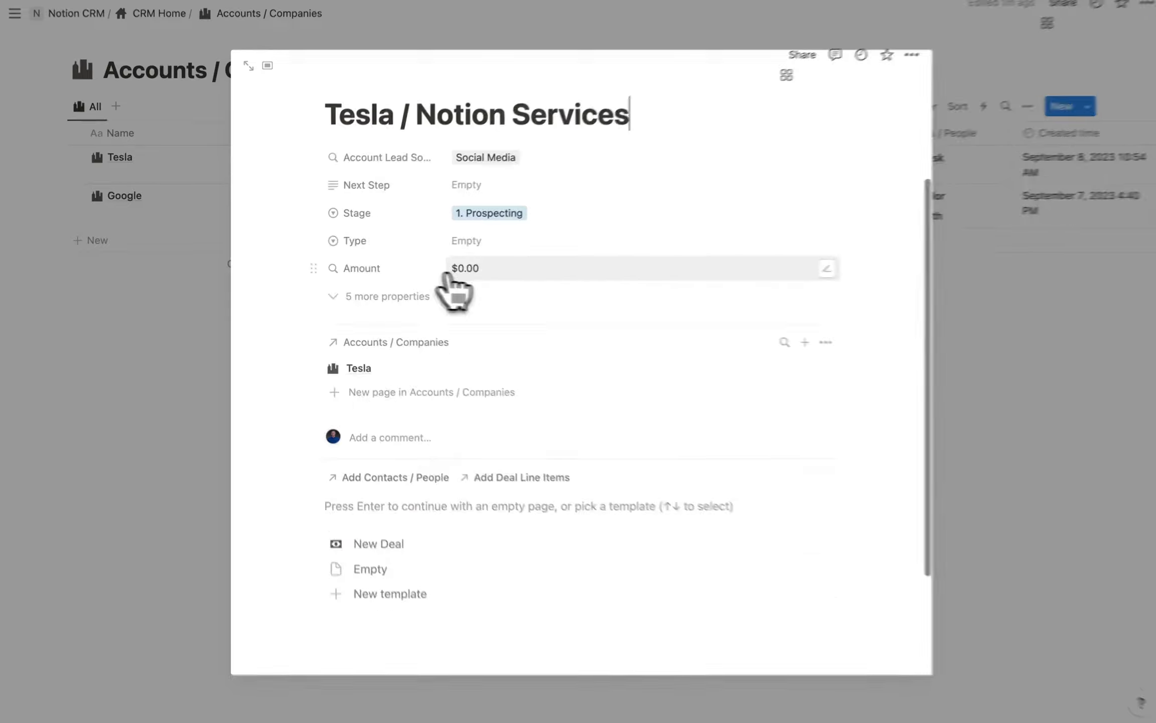
{"action": "left_click", "coordinate": [469, 239]}
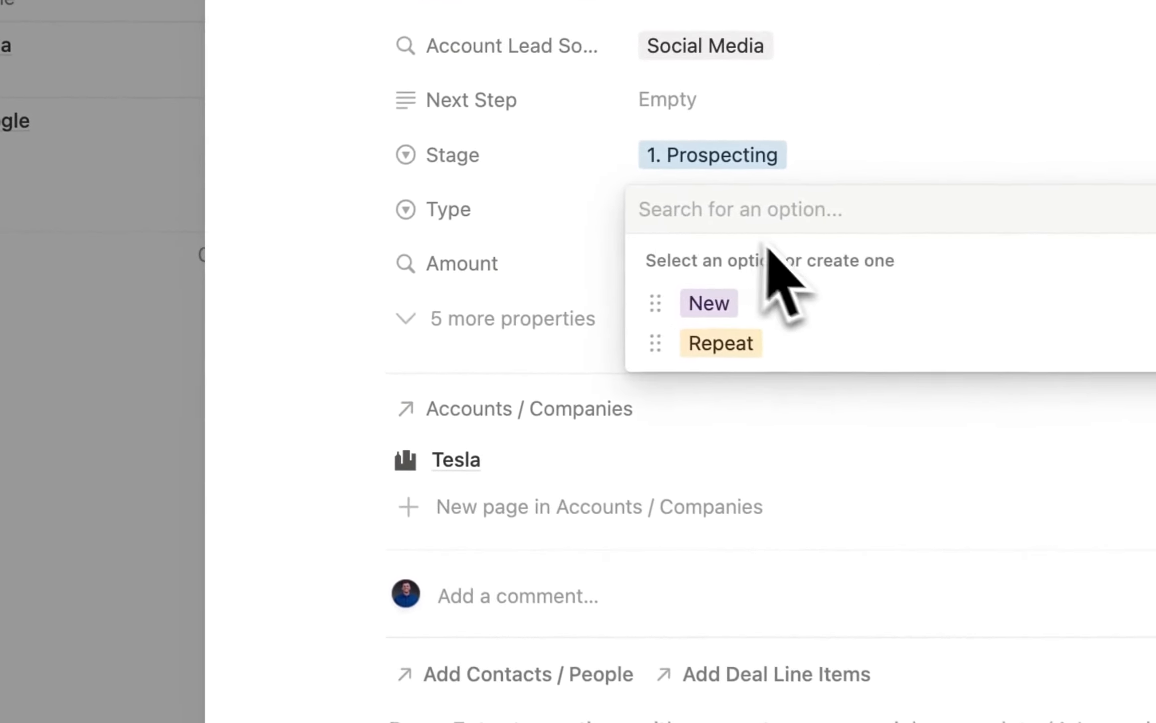
{"action": "left_click", "coordinate": [757, 303]}
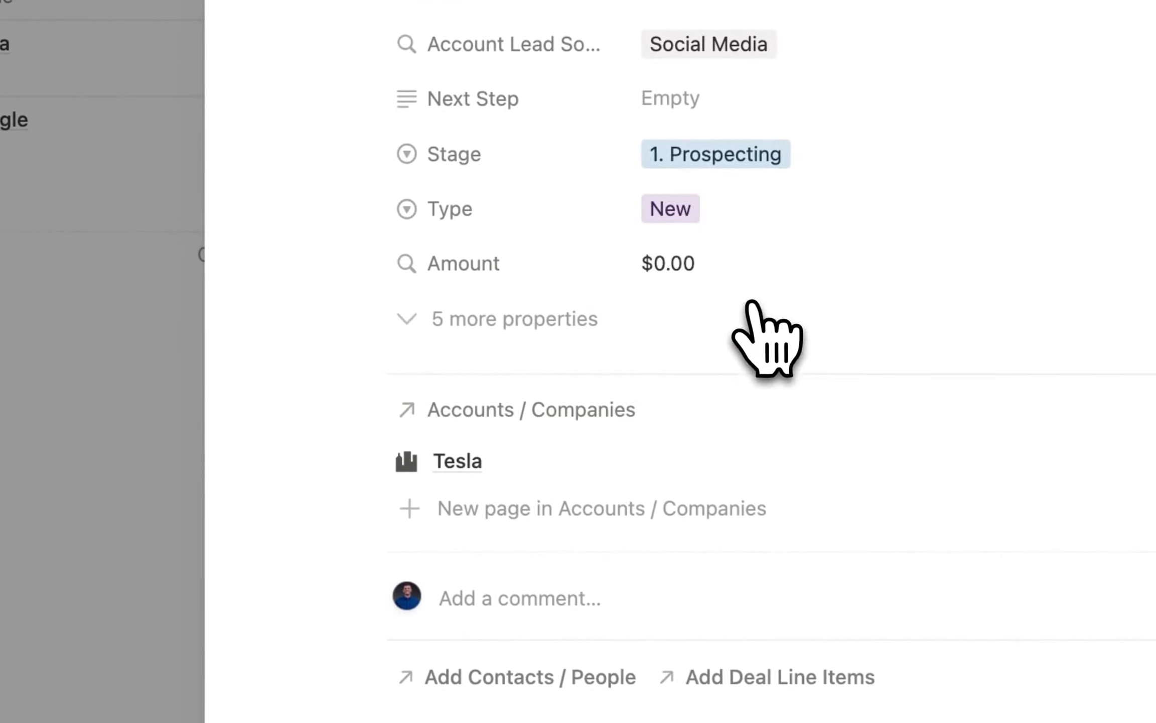
Move the Type property just below Account Lead Source.
{"action": "left_click_drag", "start_coordinate": [366, 210], "coordinate": [369, 109]}
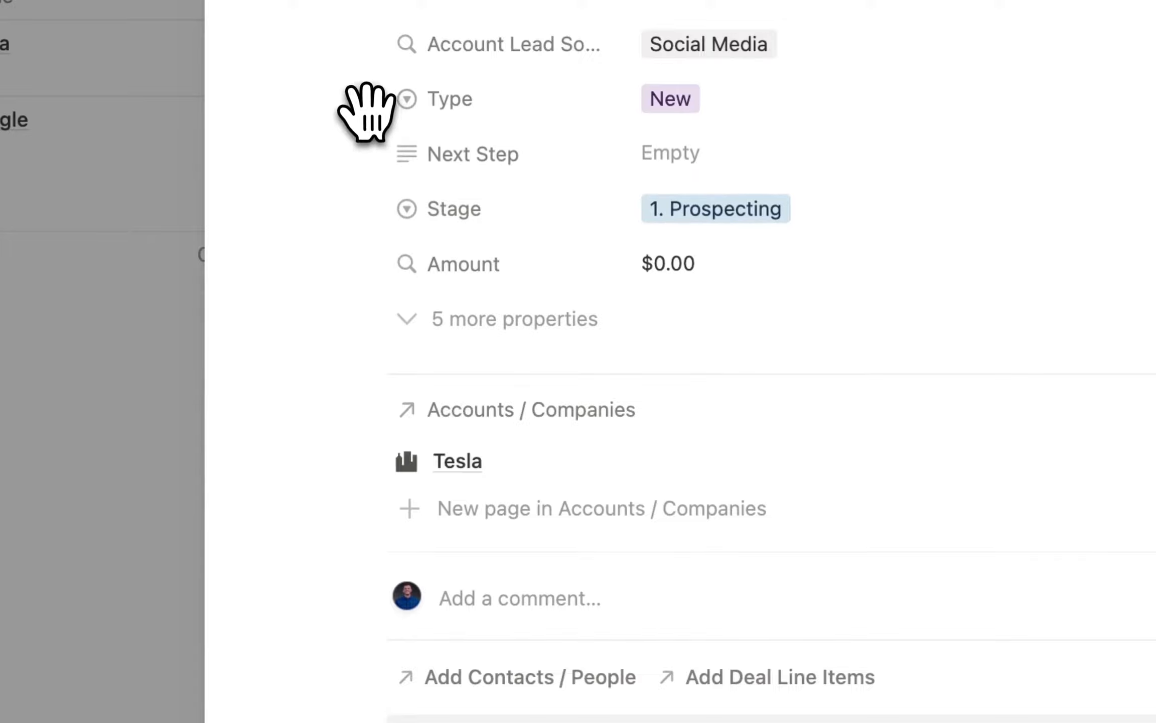
{"action": "scroll", "coordinate": [584, 267], "scroll_direction": "down", "scroll_amount": 4}
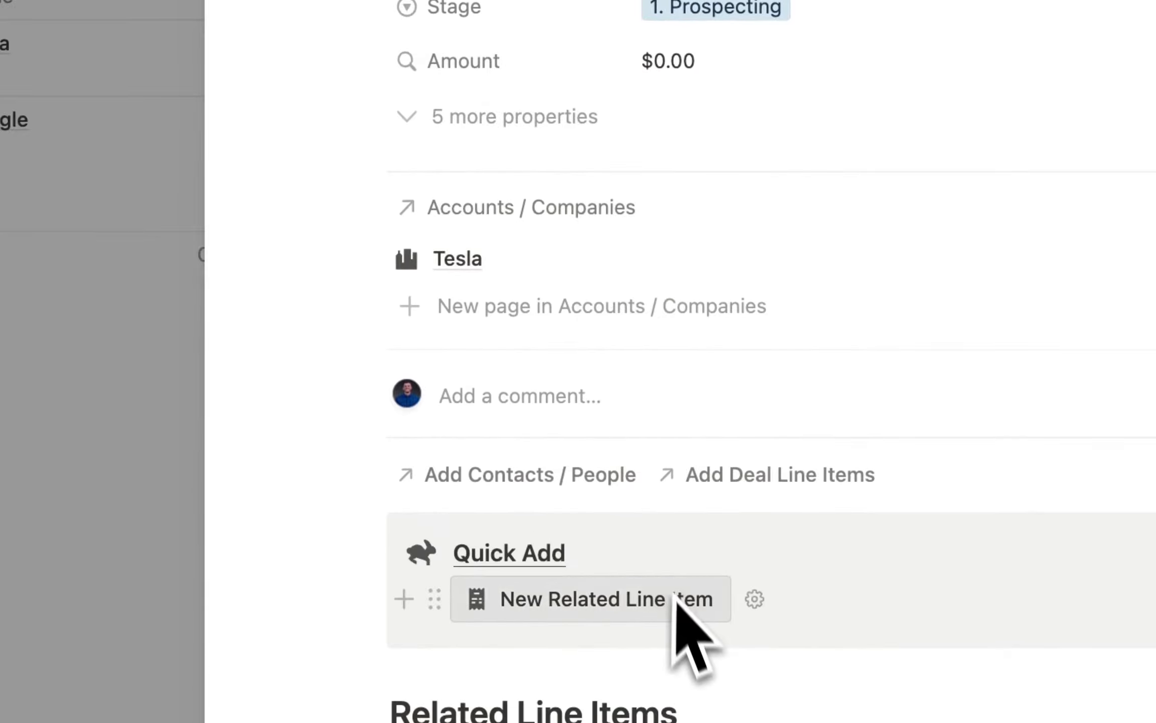
{"action": "scroll", "coordinate": [677, 598], "scroll_direction": "up", "scroll_amount": 8}
{"action": "scroll", "coordinate": [480, 301], "scroll_direction": "down", "scroll_amount": 5}
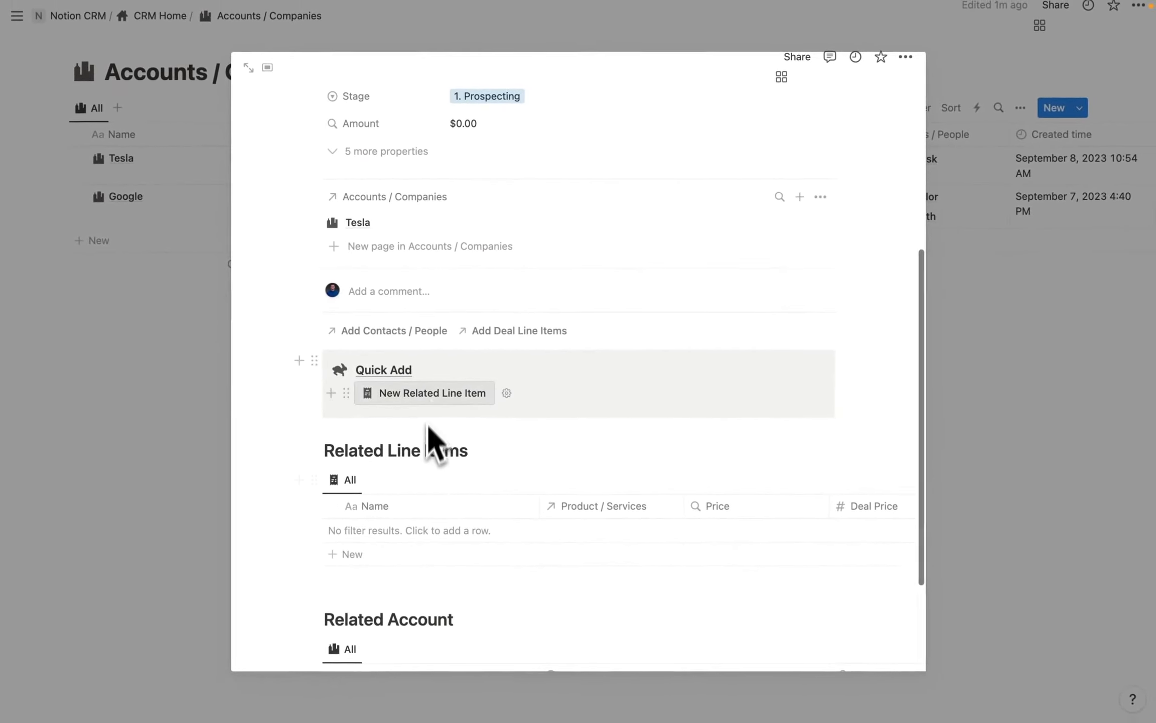
{"action": "scroll", "coordinate": [482, 306], "scroll_direction": "up", "scroll_amount": 5}
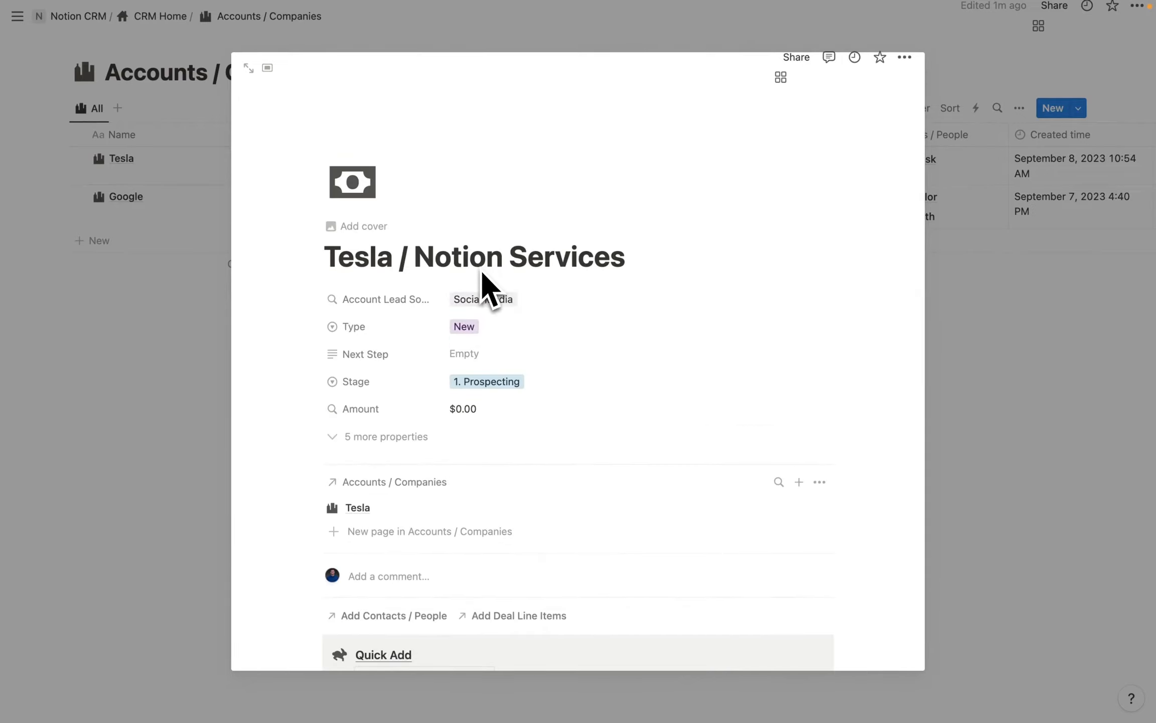
{"action": "scroll", "coordinate": [479, 271], "scroll_direction": "down", "scroll_amount": 5}
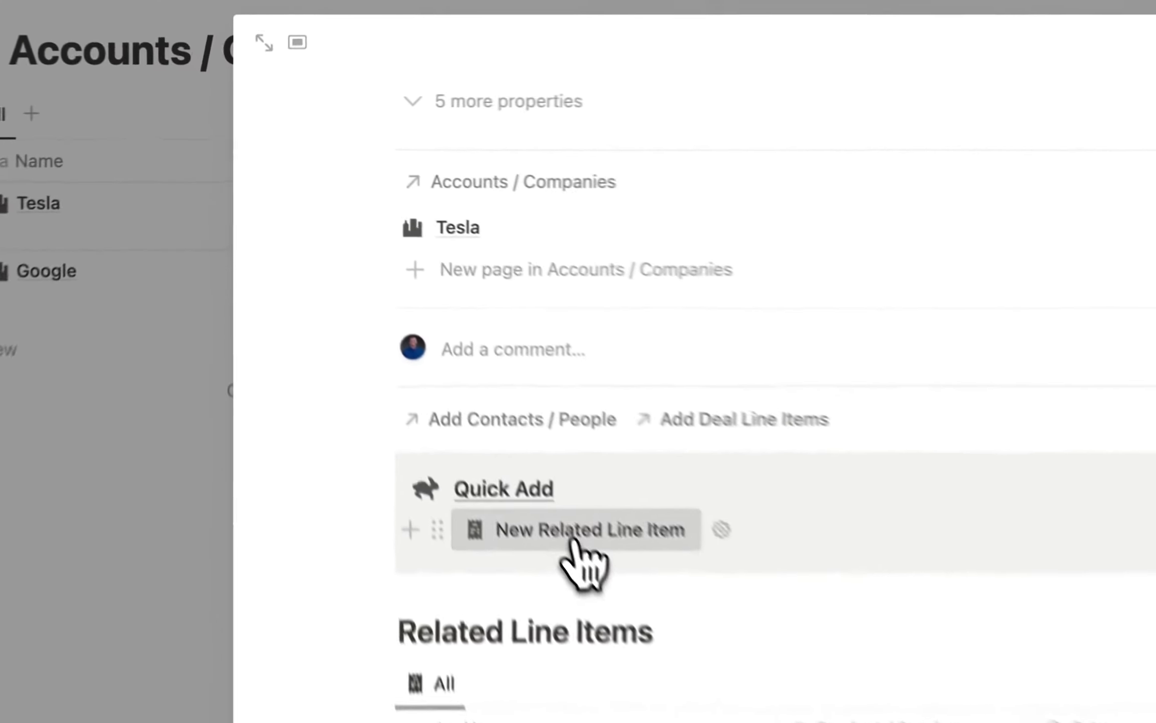
Add a line item named Notion Services linked to Notion Monthly Managed Services.
{"action": "left_click", "coordinate": [429, 345]}
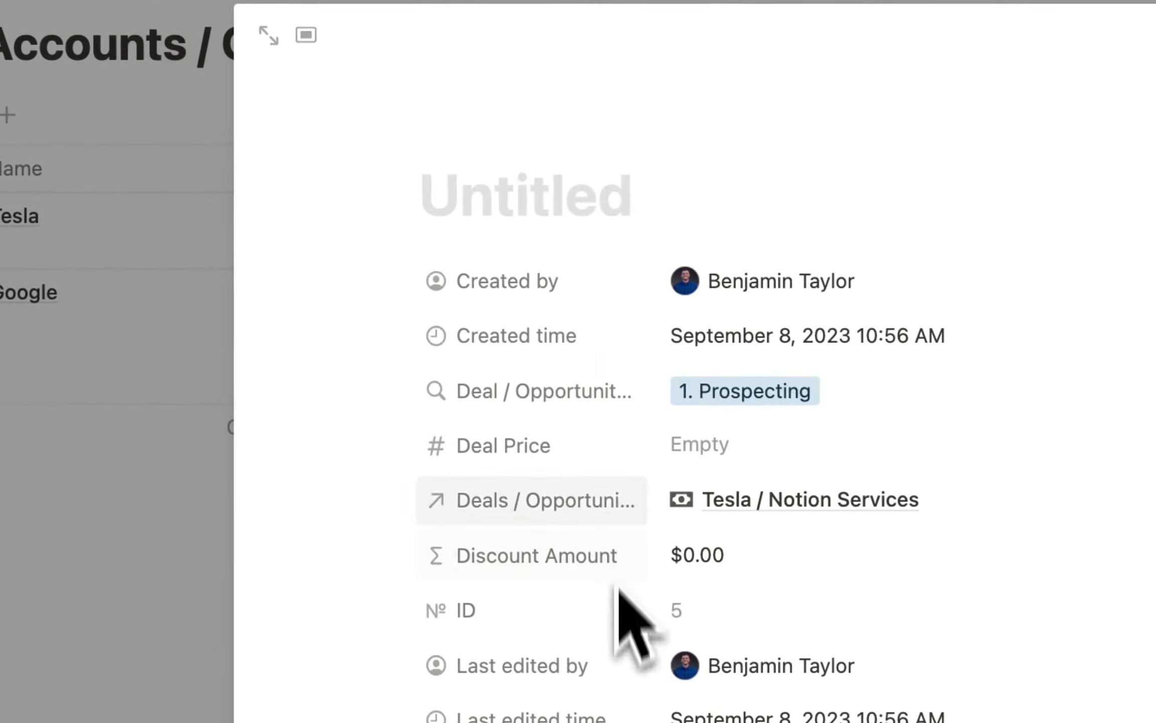
{"action": "left_click", "coordinate": [552, 203]}
{"action": "type", "text": "Notion"}
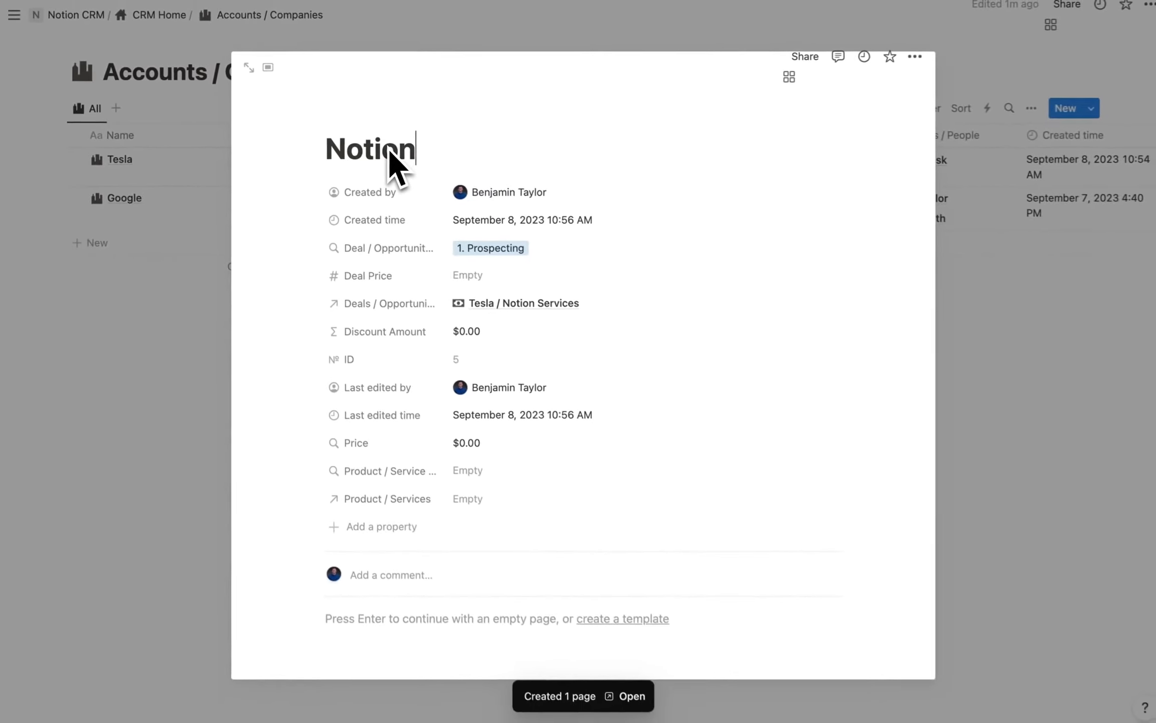
{"action": "type", "text": " Services"}
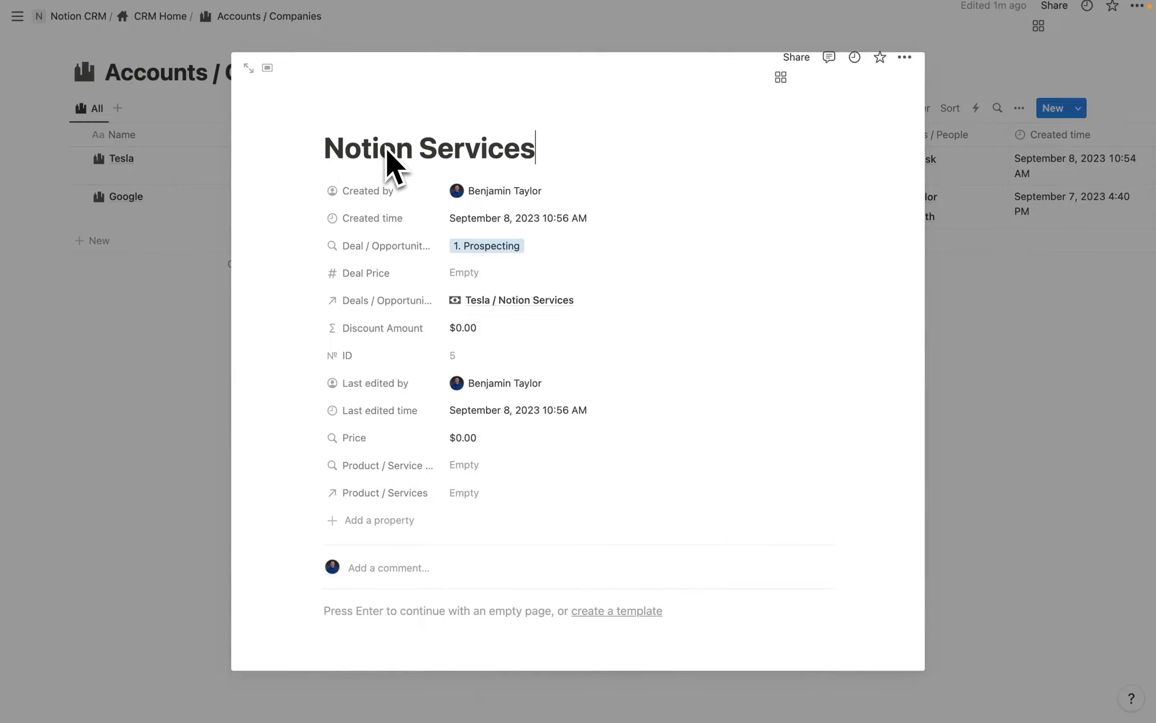
{"action": "scroll", "coordinate": [497, 276], "scroll_direction": "down", "scroll_amount": 3}
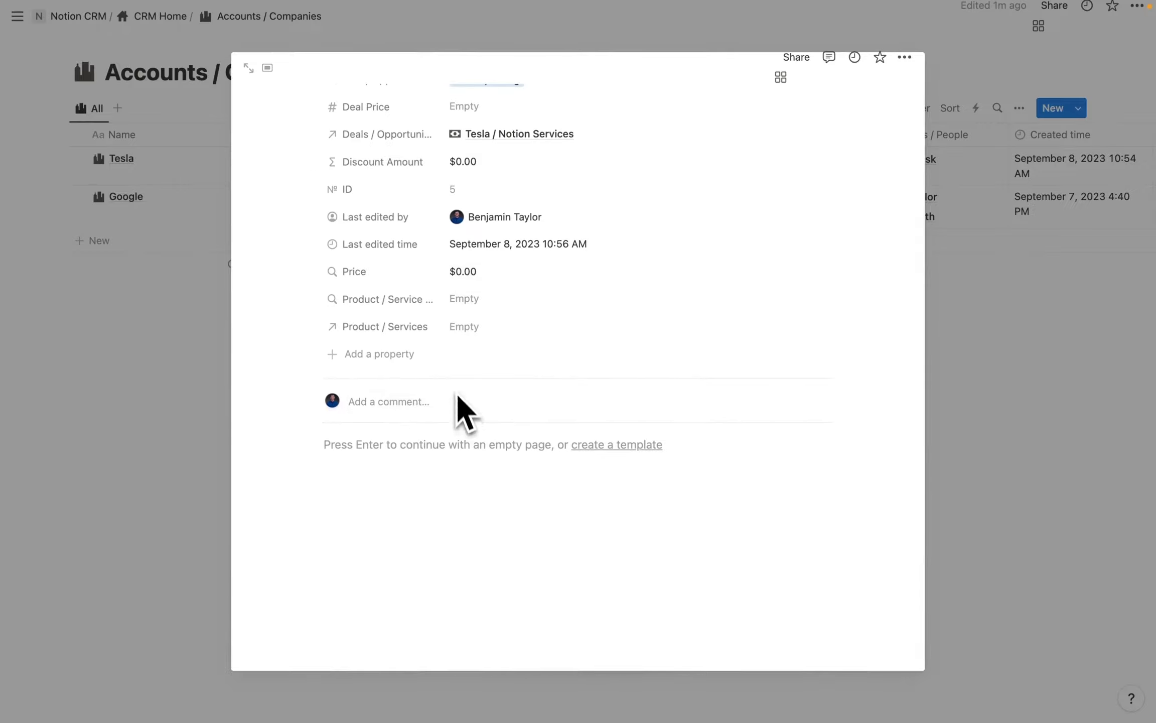
{"action": "left_click", "coordinate": [468, 327]}
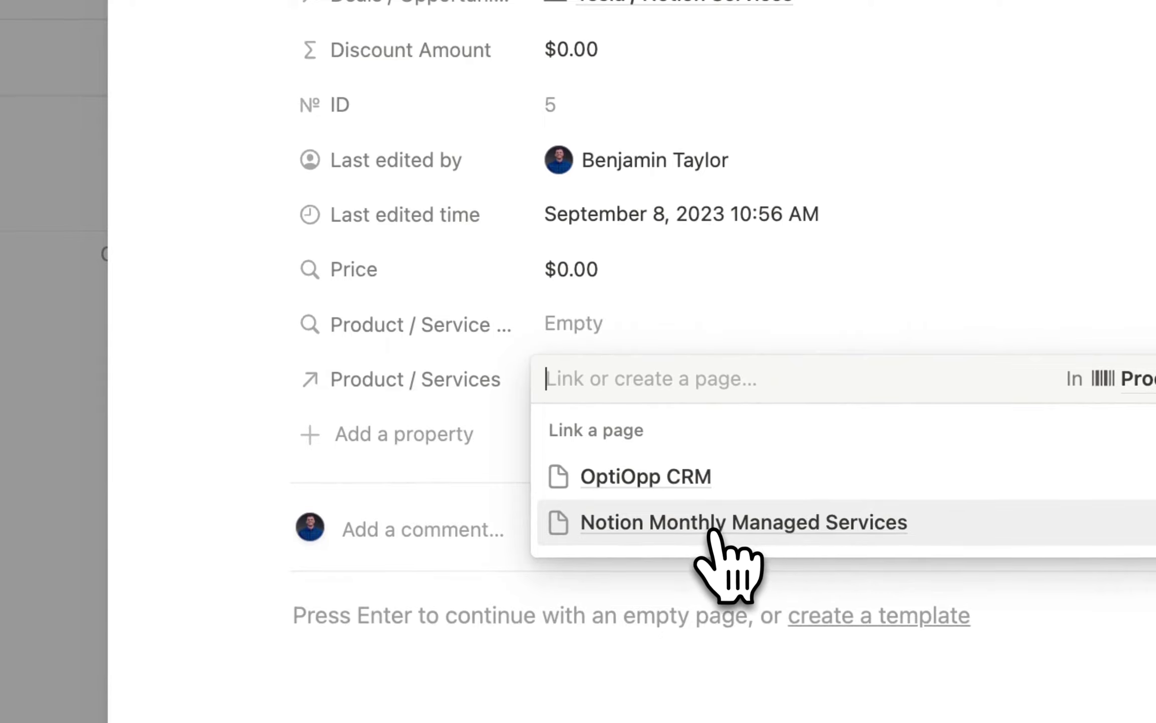
{"action": "left_click", "coordinate": [713, 530]}
{"action": "left_click", "coordinate": [382, 434]}
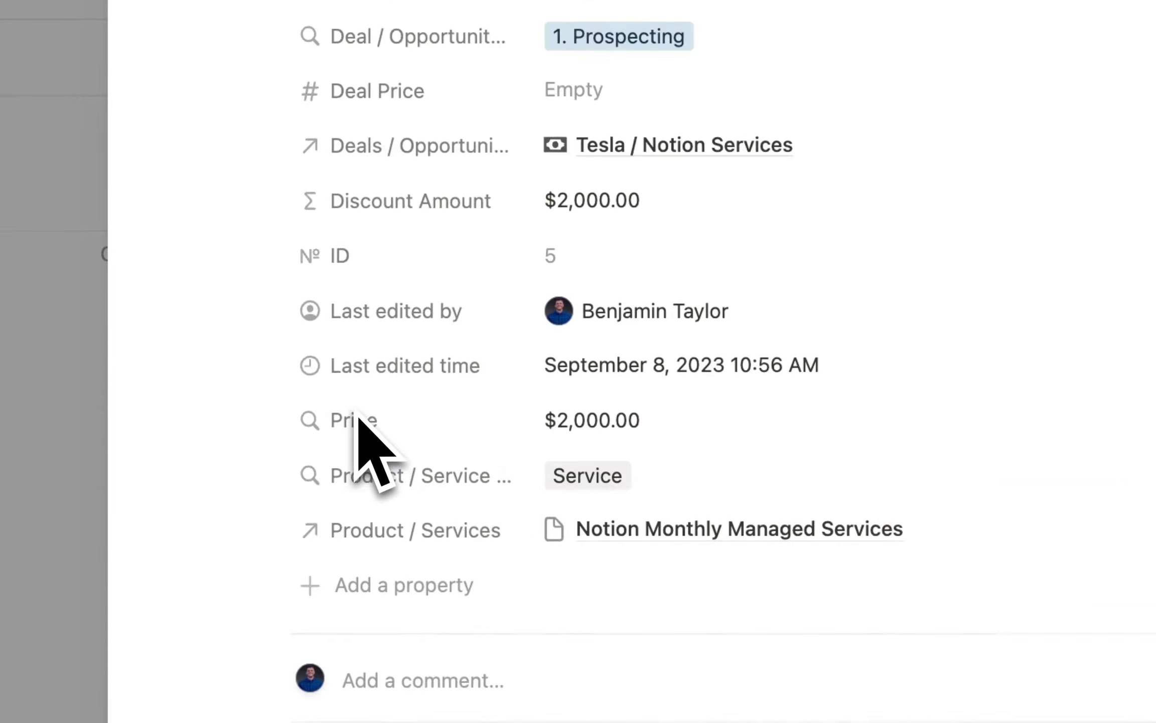
Set its Deal Price to $2,000.00 and open the Tesla / Notion Services deal.
{"action": "scroll", "coordinate": [604, 361], "scroll_direction": "up", "scroll_amount": 1}
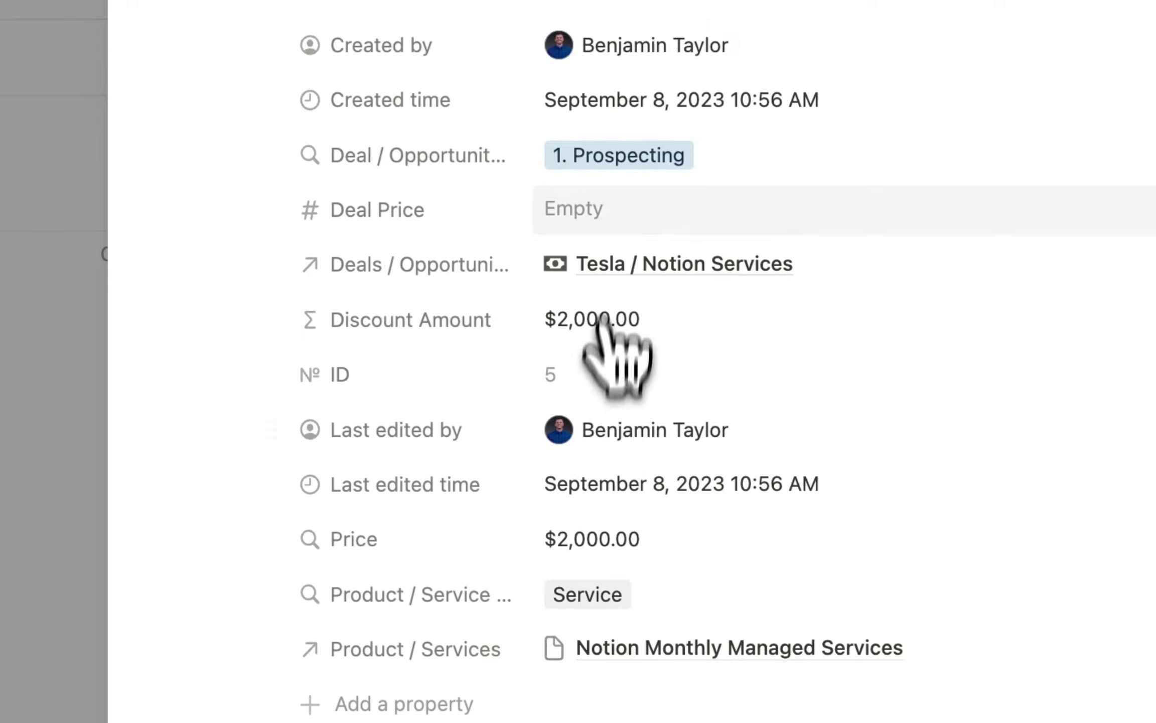
{"action": "left_click", "coordinate": [600, 203]}
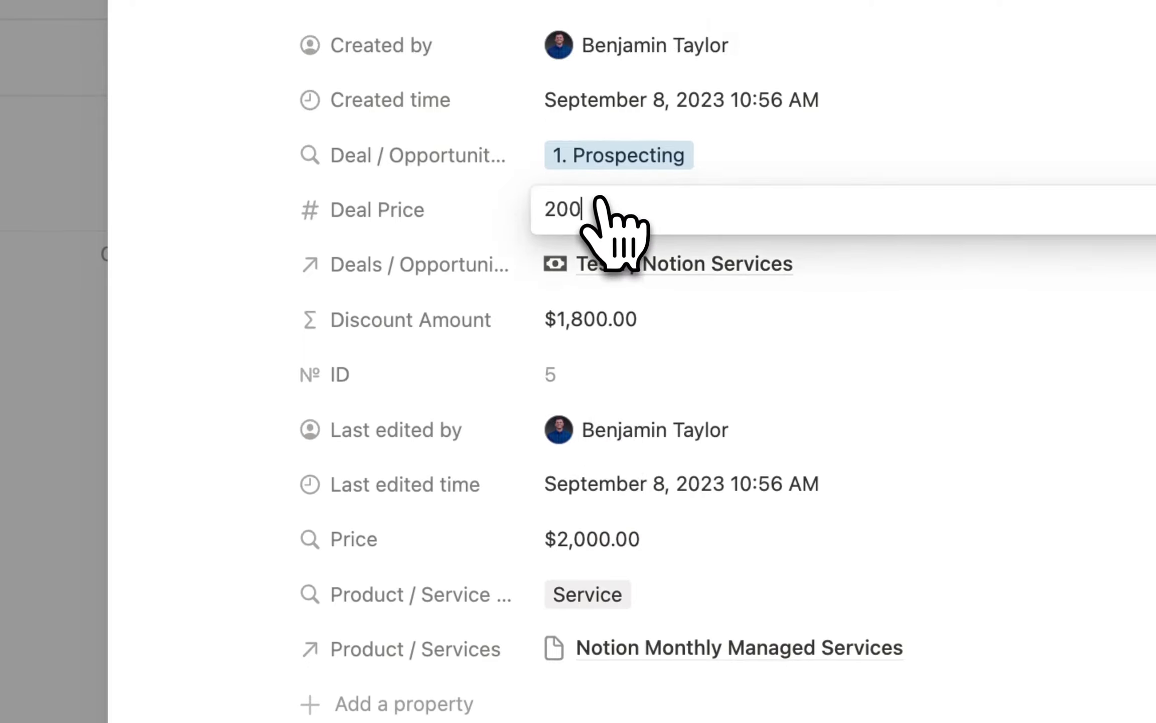
{"action": "left_click", "coordinate": [483, 350]}
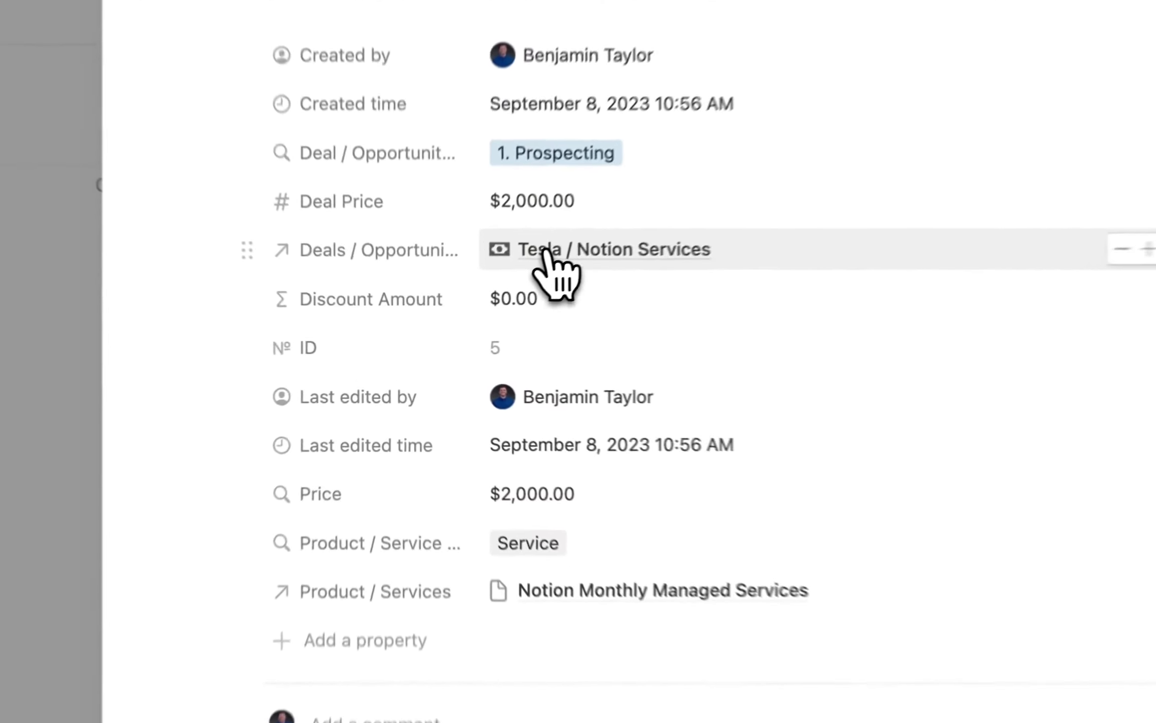
{"action": "left_click", "coordinate": [546, 251]}
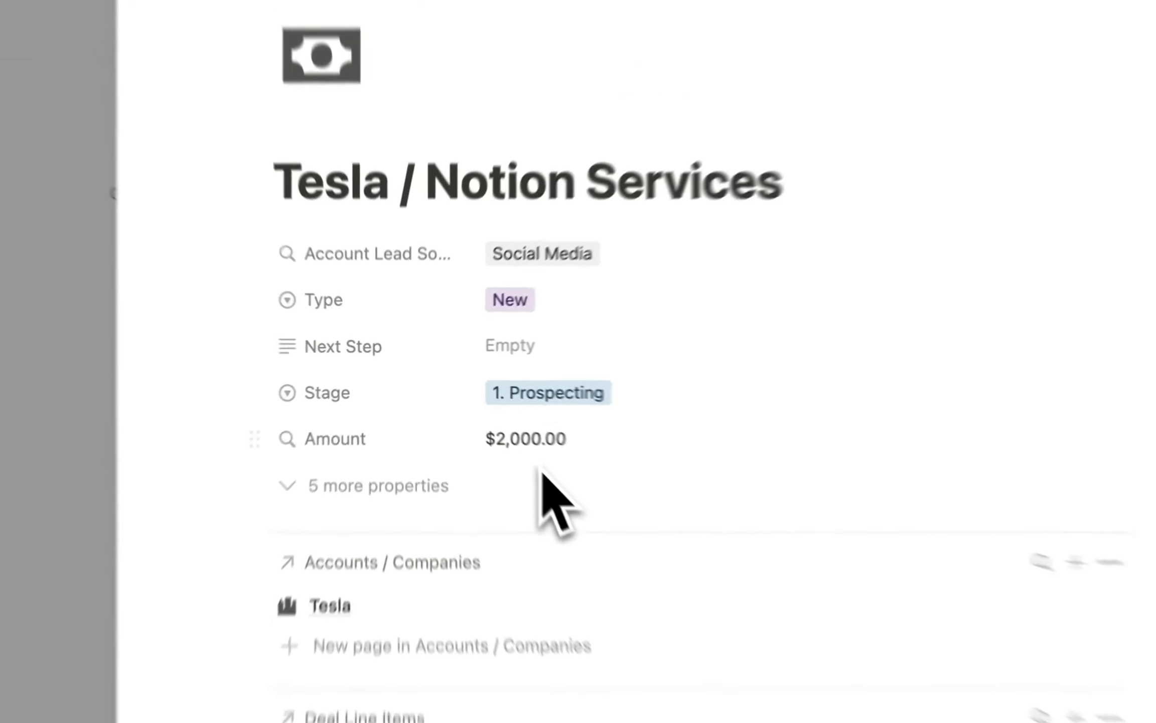
Set the Tesla / Notion Services deal's Stage to Closed Won.
{"action": "scroll", "coordinate": [492, 562], "scroll_direction": "down", "scroll_amount": 6}
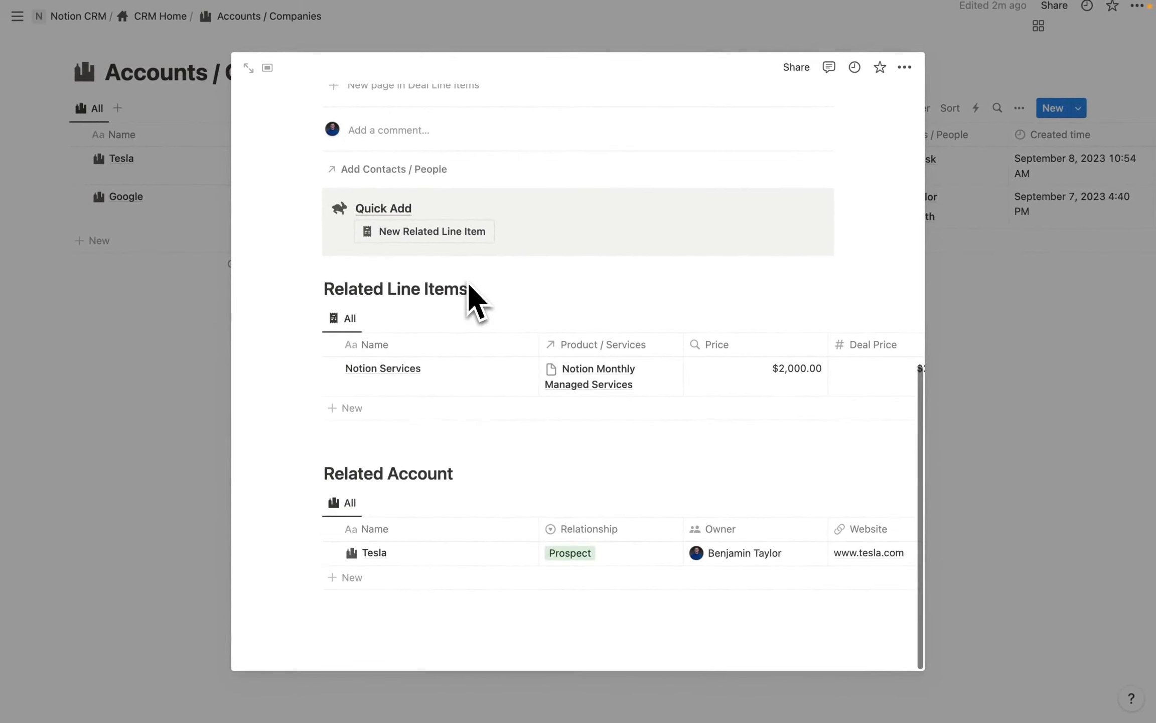
{"action": "scroll", "coordinate": [467, 282], "scroll_direction": "up", "scroll_amount": 10}
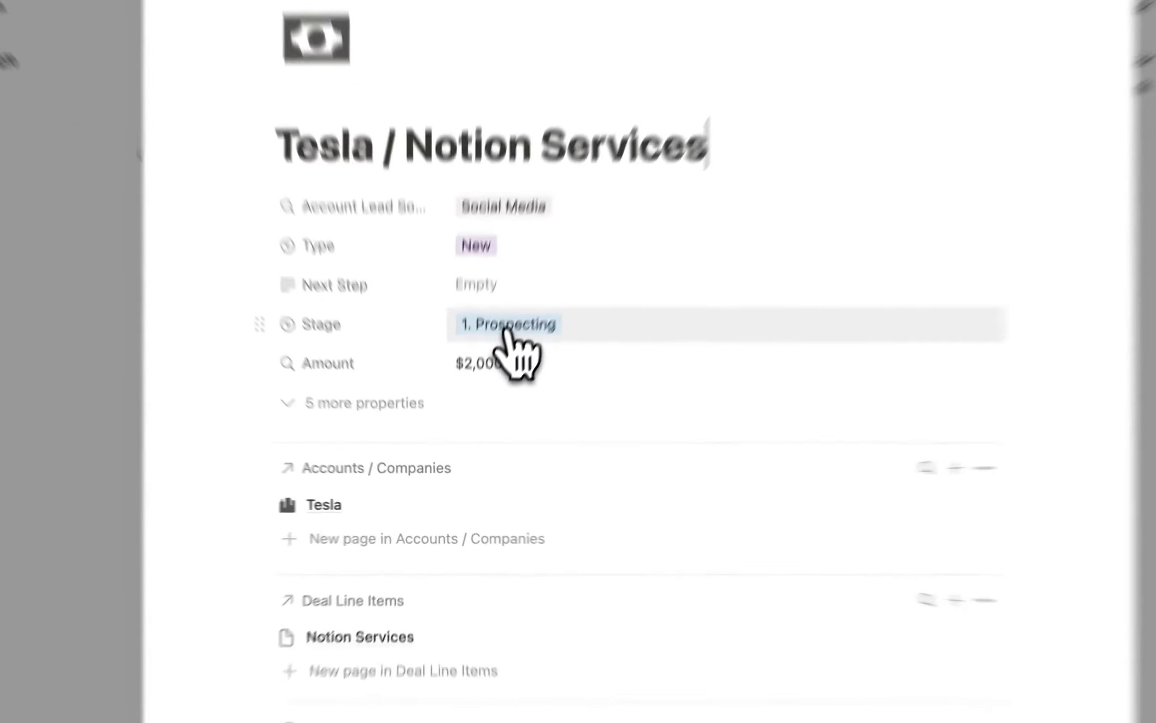
{"action": "left_click", "coordinate": [478, 383]}
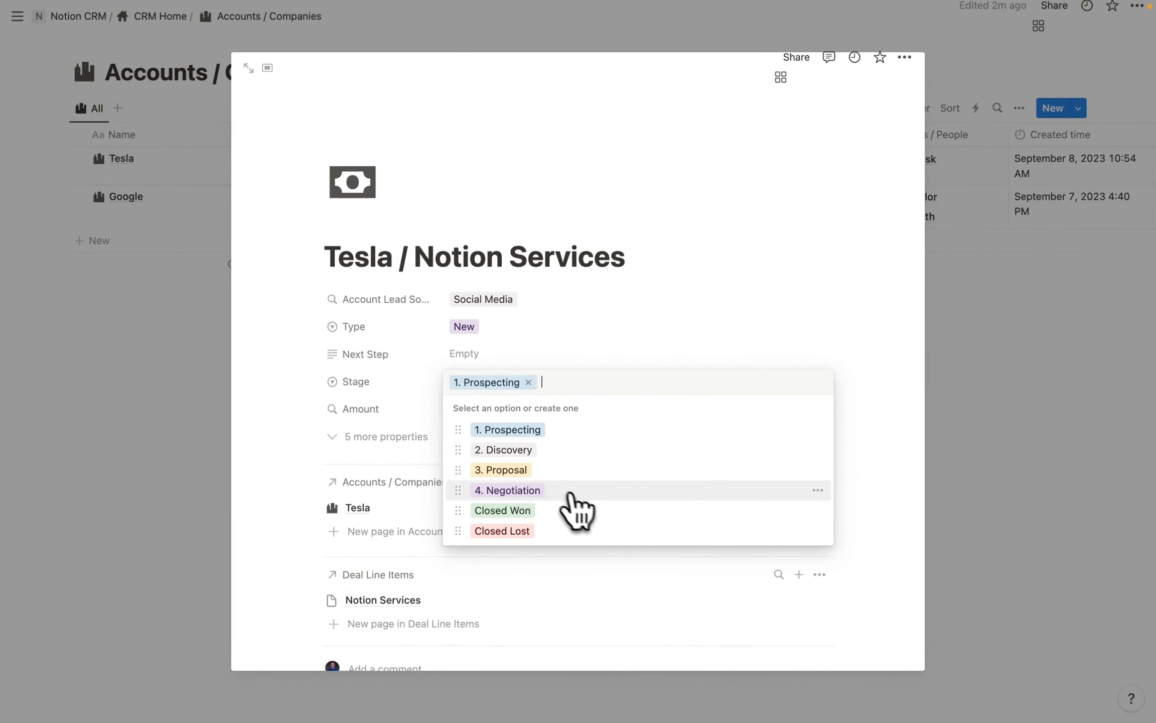
{"action": "left_click", "coordinate": [549, 512]}
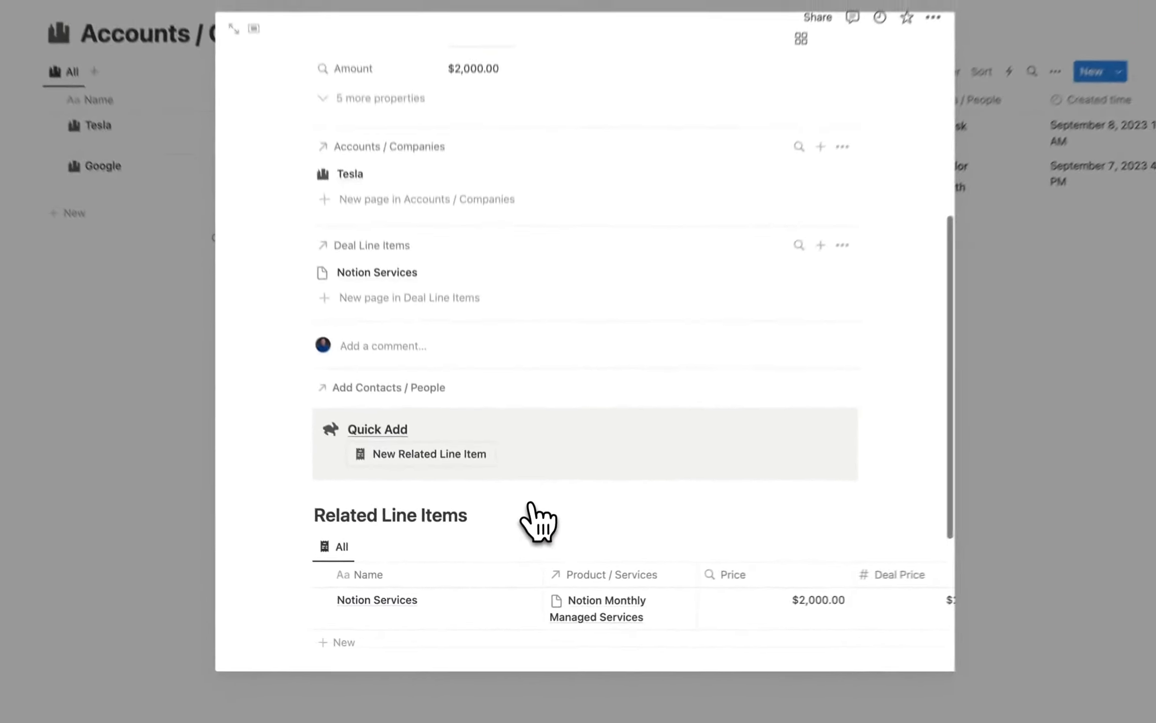
{"action": "scroll", "coordinate": [537, 521], "scroll_direction": "up", "scroll_amount": 5}
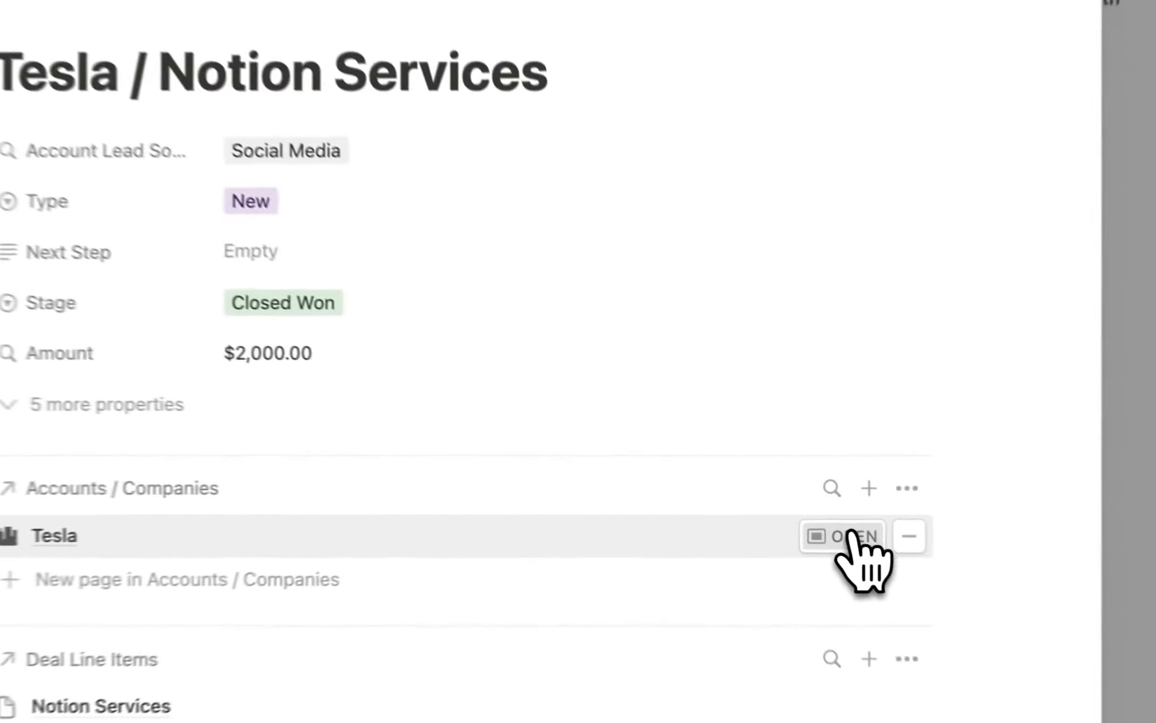
Open the Tesla account and switch its Relationship to Customer.
{"action": "left_click", "coordinate": [784, 508]}
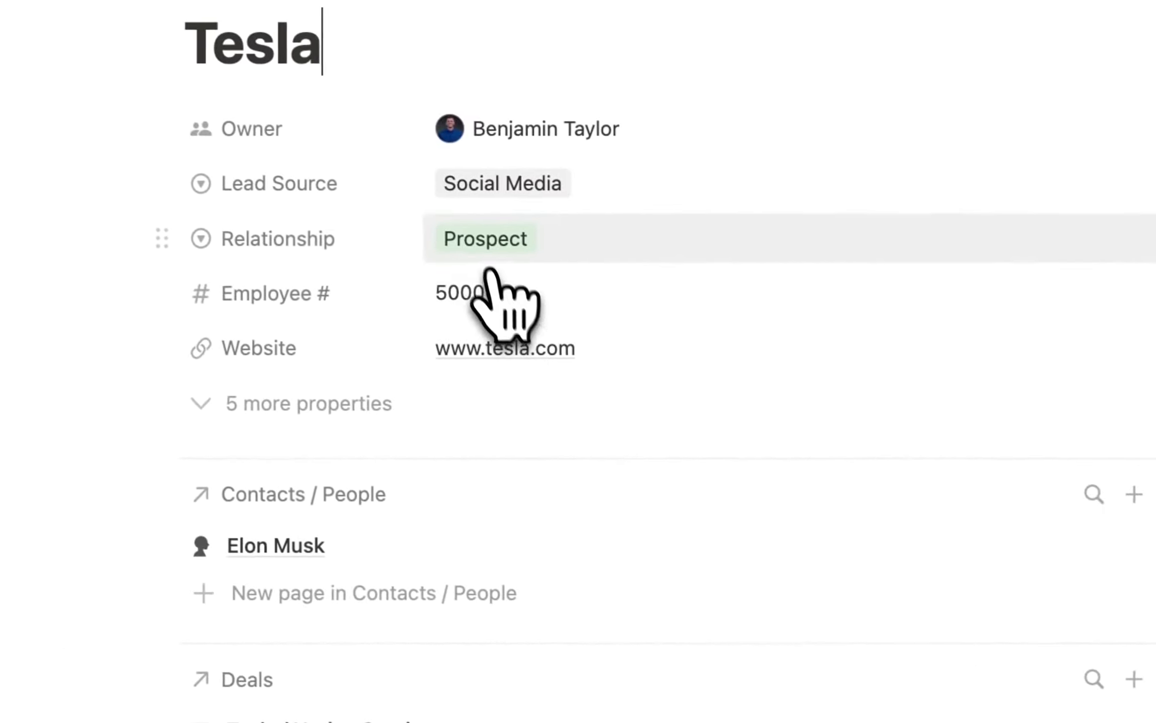
{"action": "left_click", "coordinate": [479, 246]}
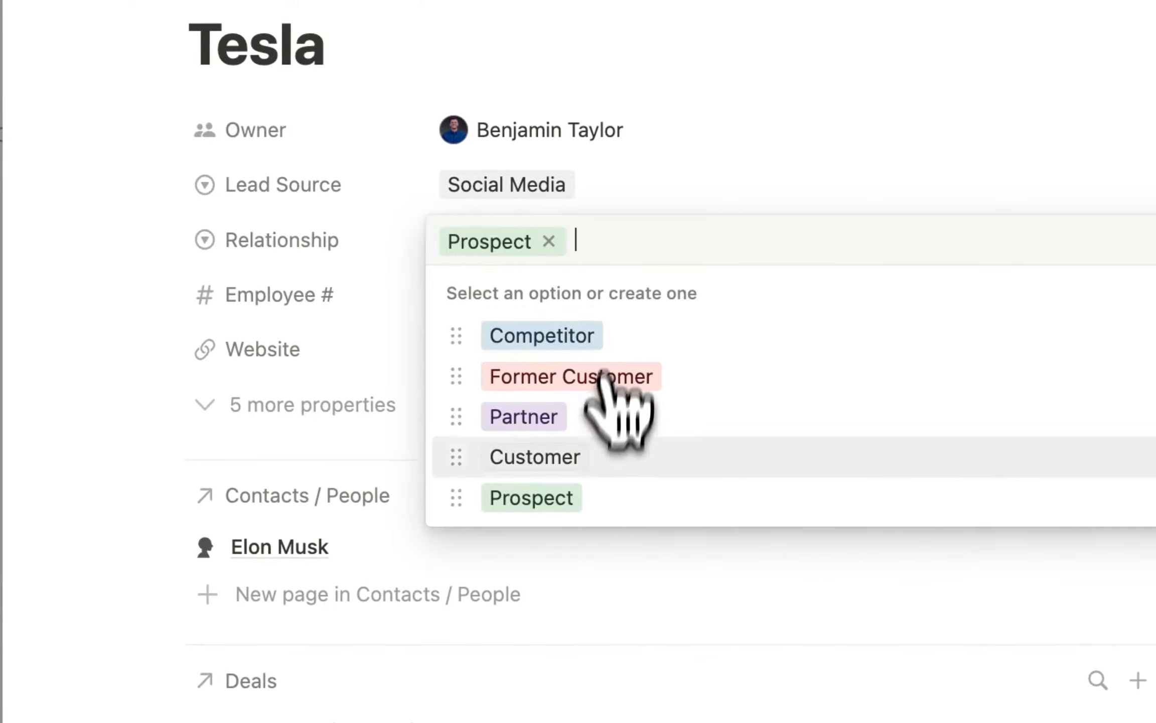
{"action": "left_click", "coordinate": [567, 458]}
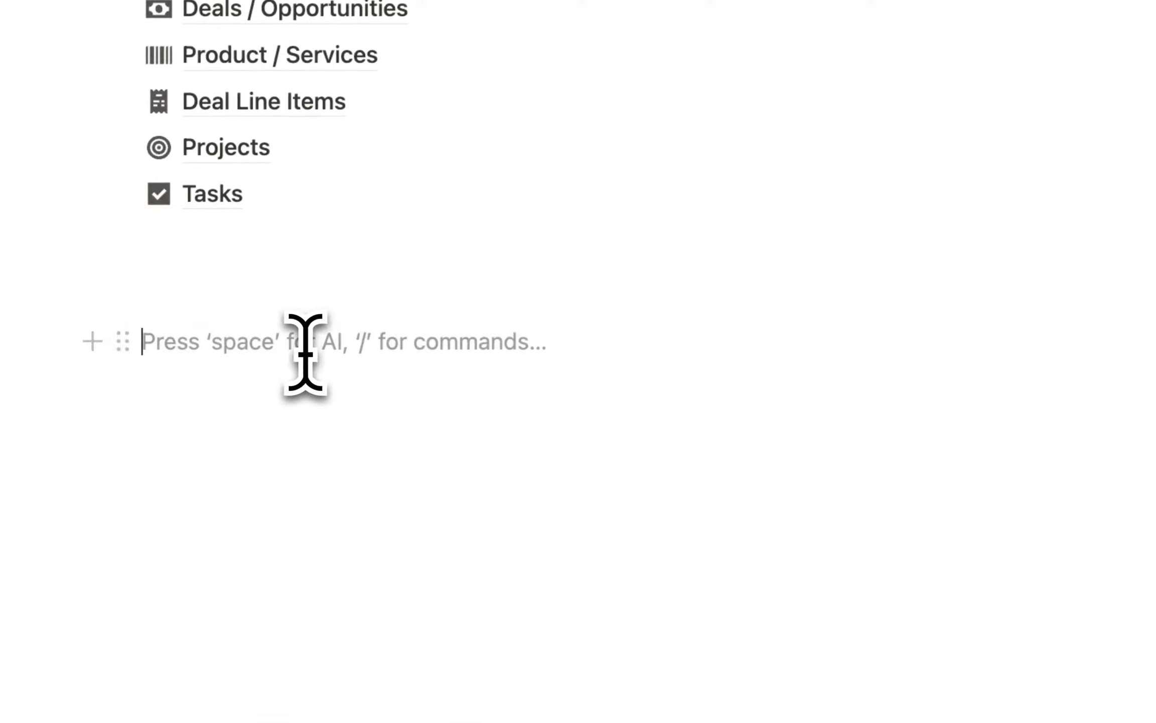
Insert a callout on CRM Home with the stacked-discs icon from Icons.
{"action": "type", "text": "/2"}
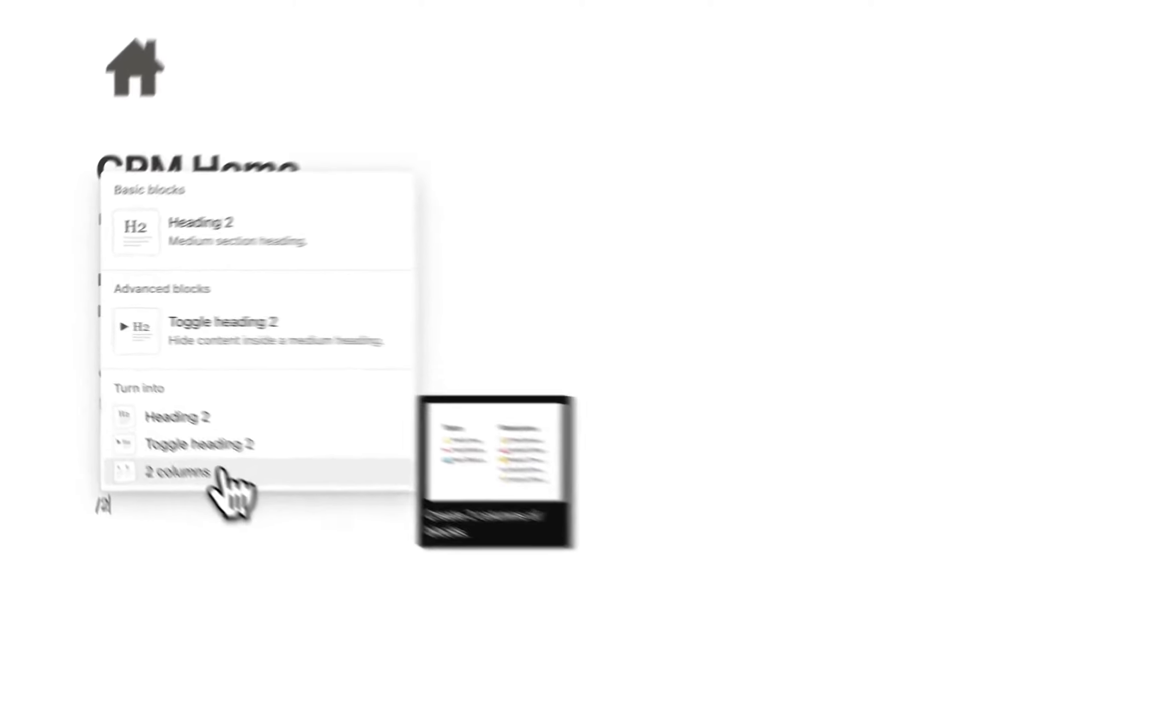
{"action": "left_click", "coordinate": [158, 428]}
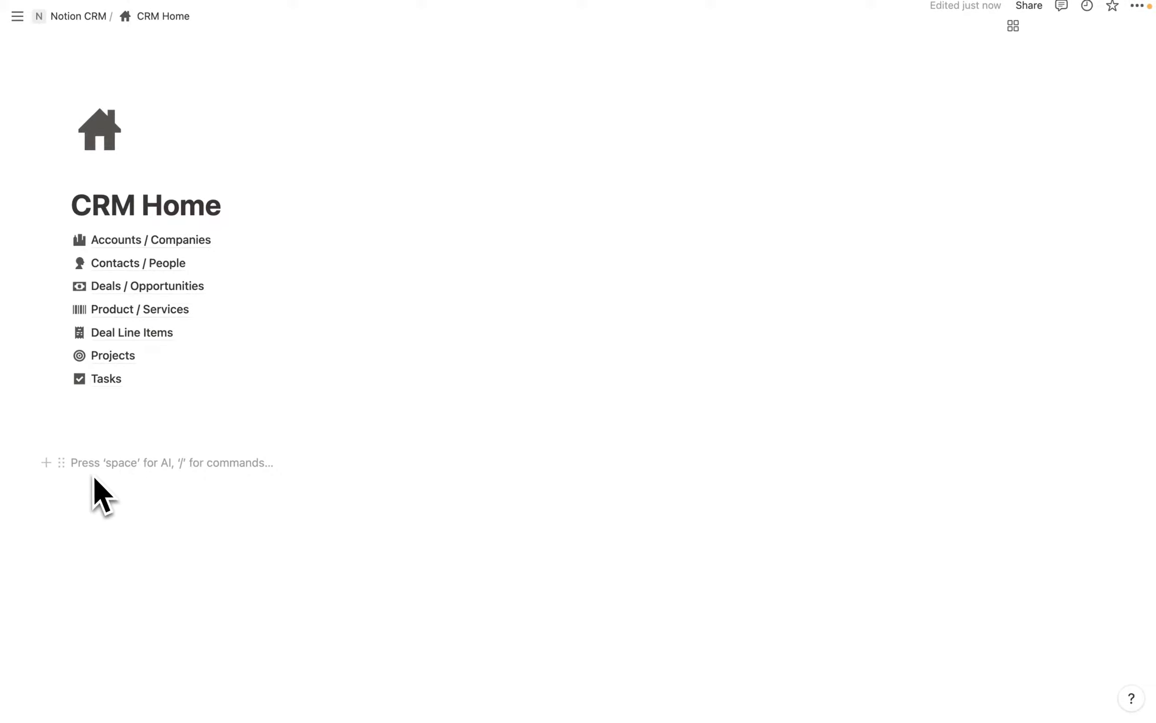
{"action": "type", "text": "/call"}
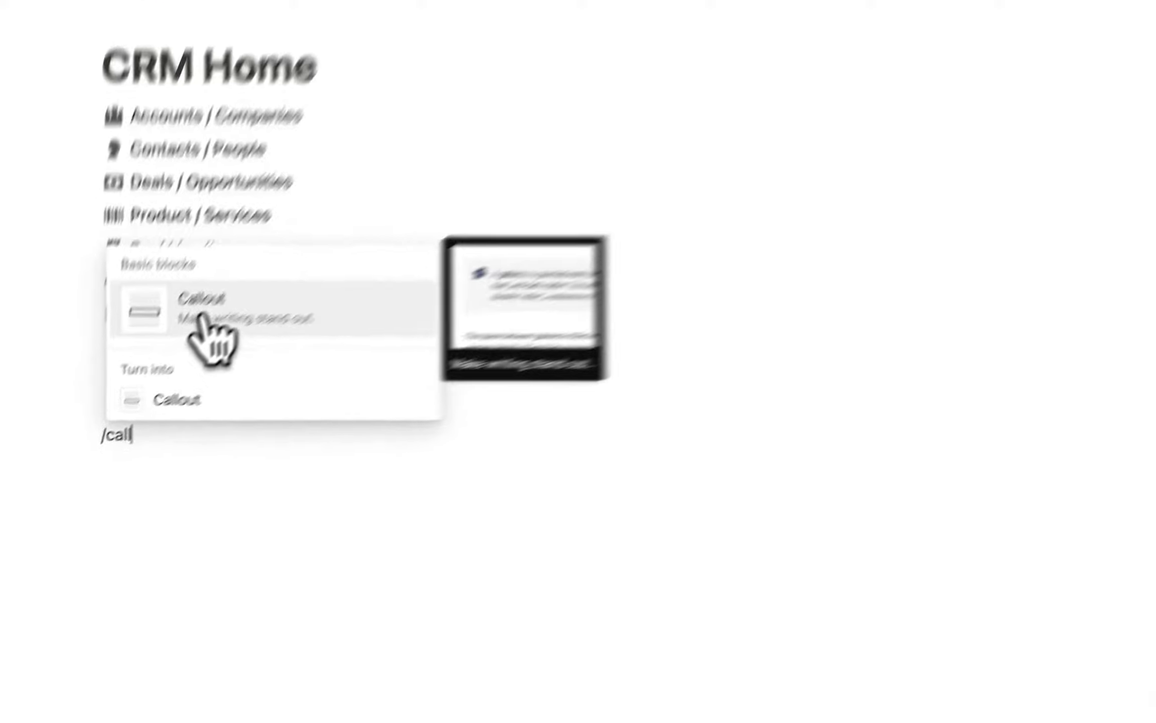
{"action": "left_click", "coordinate": [140, 378]}
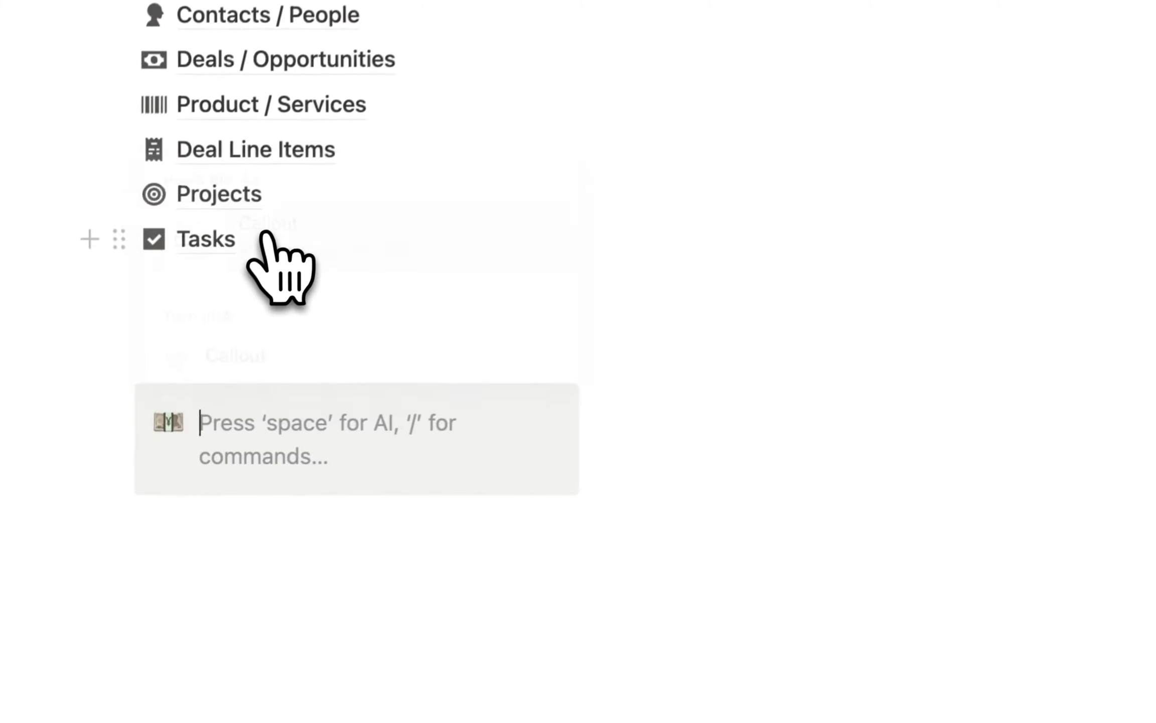
{"action": "left_click", "coordinate": [174, 419]}
{"action": "left_click", "coordinate": [151, 421]}
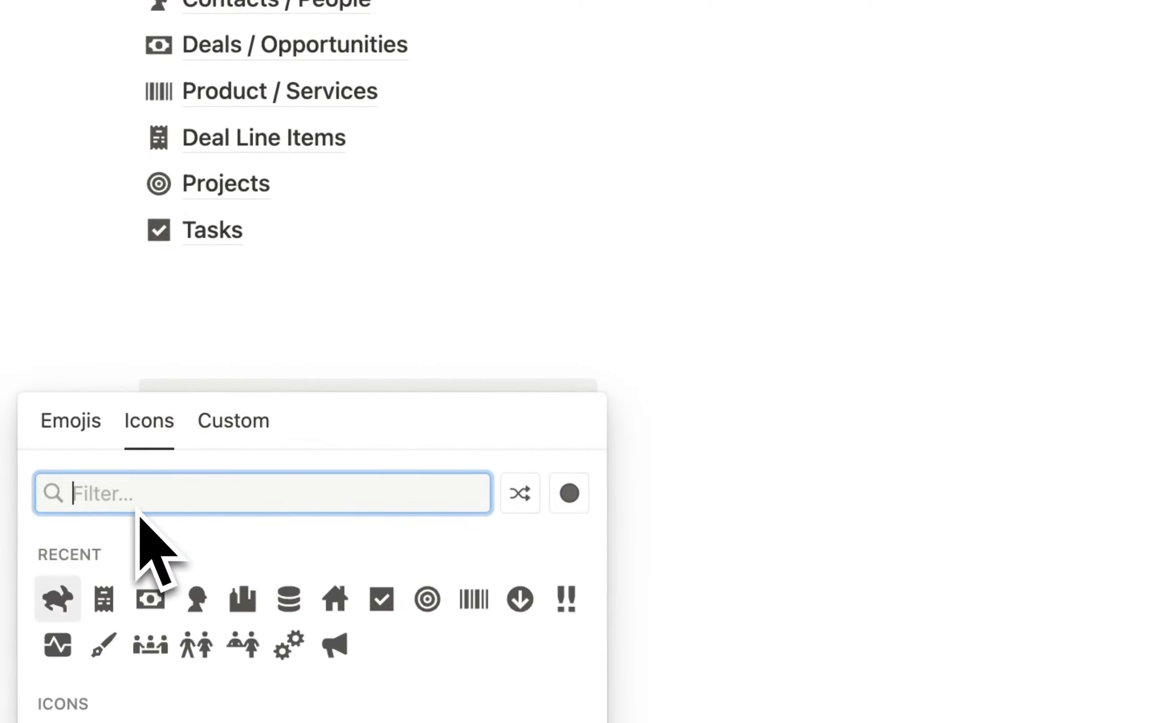
{"action": "type", "text": "data"}
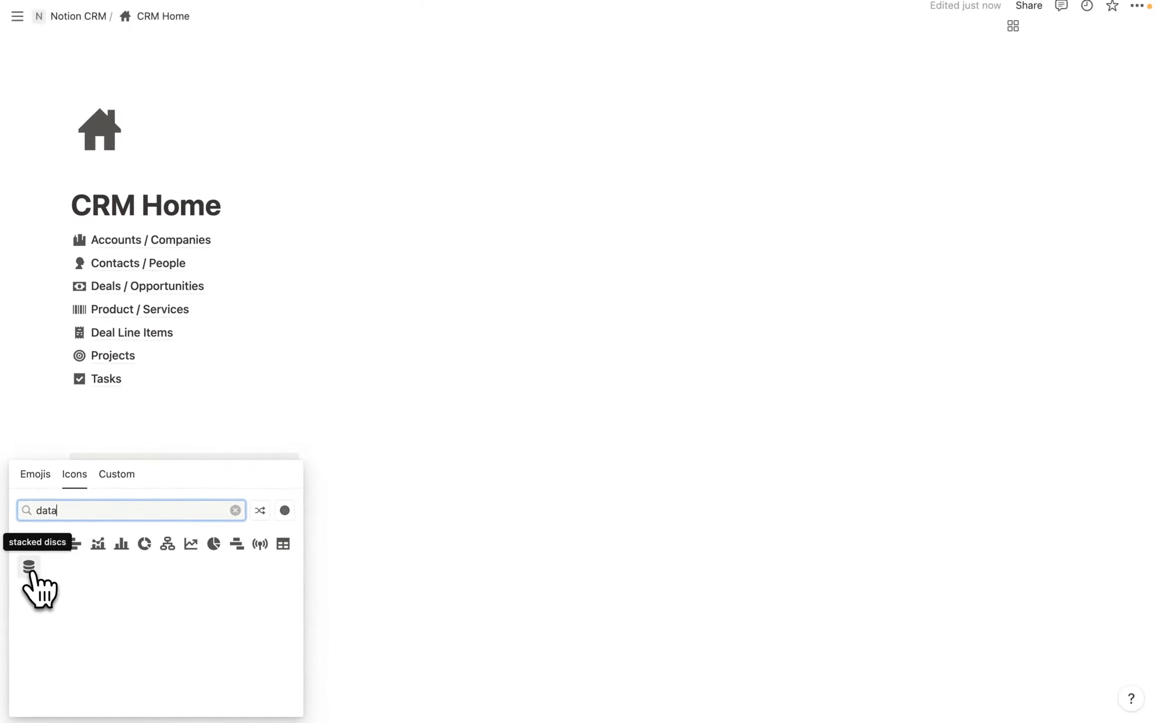
{"action": "left_click", "coordinate": [28, 566]}
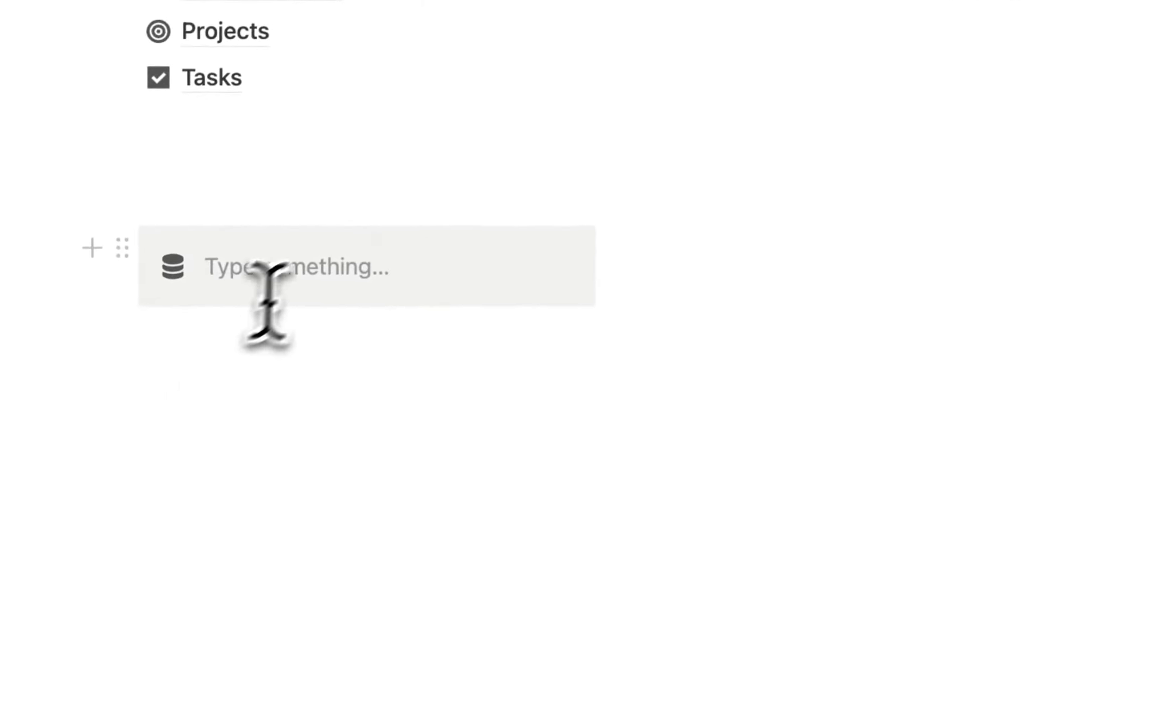
Type the heading Databases in the callout and make it bold.
{"action": "left_click", "coordinate": [156, 475]}
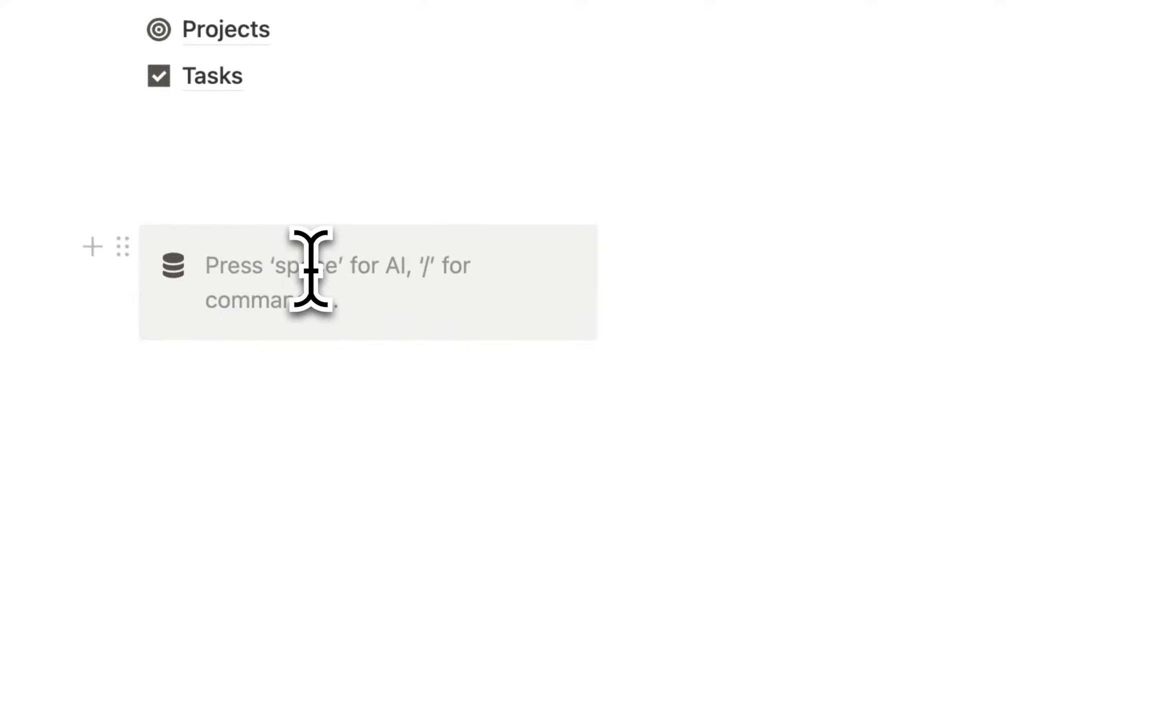
{"action": "type", "text": "Database"}
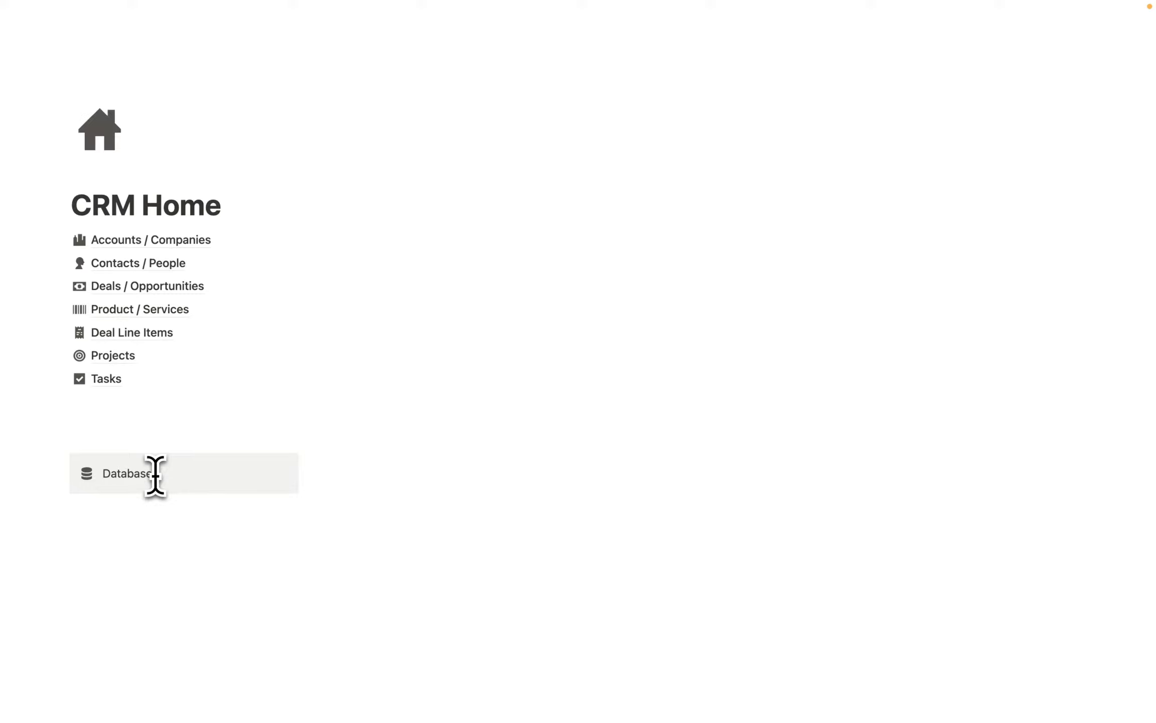
{"action": "double_click", "coordinate": [156, 475]}
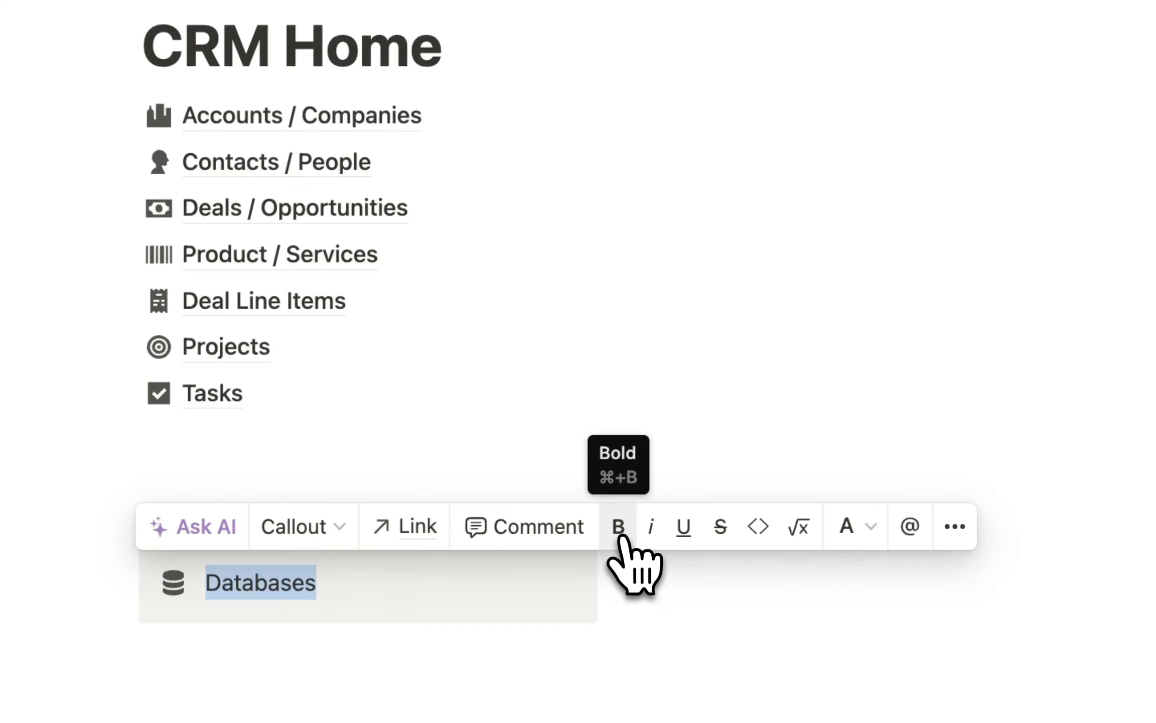
{"action": "left_click", "coordinate": [622, 538]}
Underline the Databases heading and start a new line inside the callout.
{"action": "left_click", "coordinate": [685, 530]}
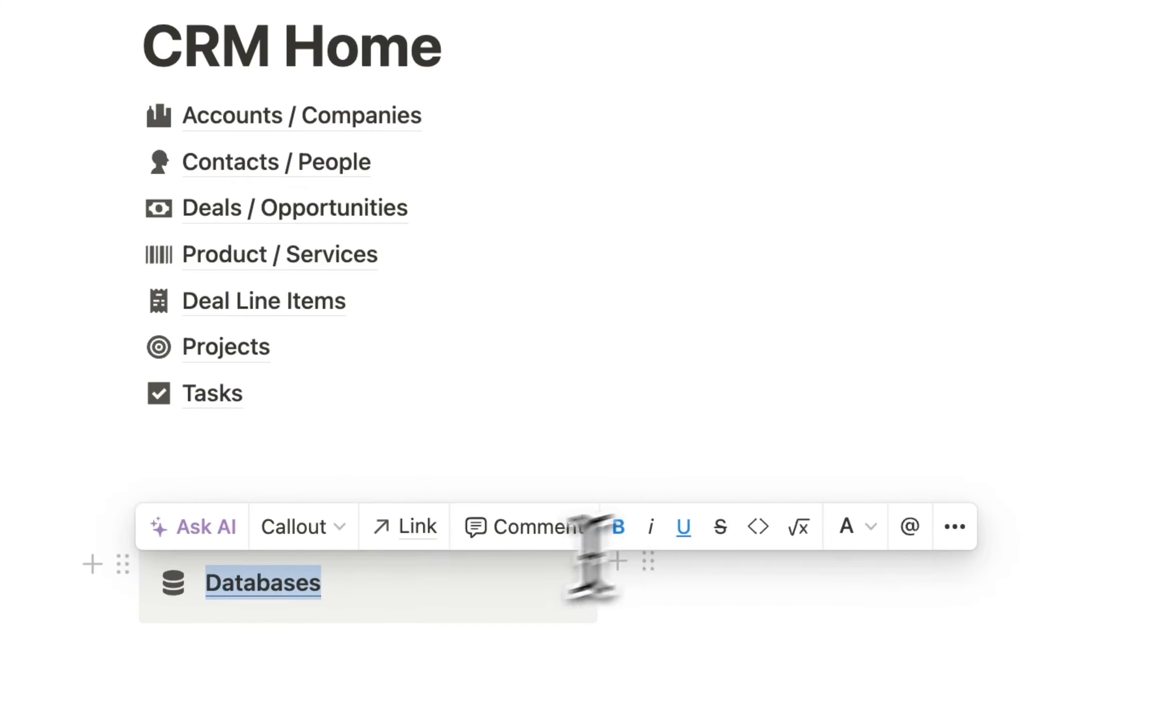
{"action": "left_click", "coordinate": [394, 583]}
{"action": "key", "text": "Return"}
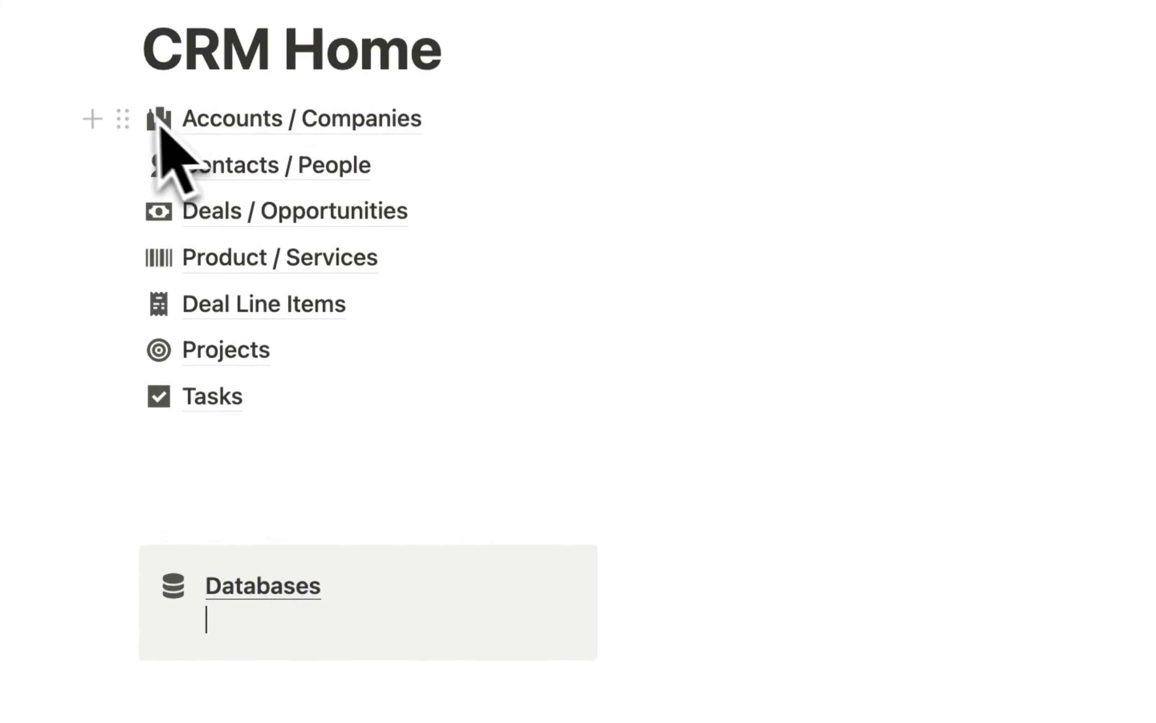
Move all seven database links, Accounts / Companies through Tasks, into the callout.
{"action": "left_click_drag", "start_coordinate": [113, 121], "coordinate": [251, 612]}
{"action": "left_click_drag", "start_coordinate": [121, 118], "coordinate": [296, 630]}
{"action": "left_click_drag", "start_coordinate": [122, 114], "coordinate": [316, 621]}
{"action": "scroll", "coordinate": [118, 100], "scroll_direction": "up", "scroll_amount": 1}
{"action": "left_click_drag", "start_coordinate": [121, 138], "coordinate": [229, 615]}
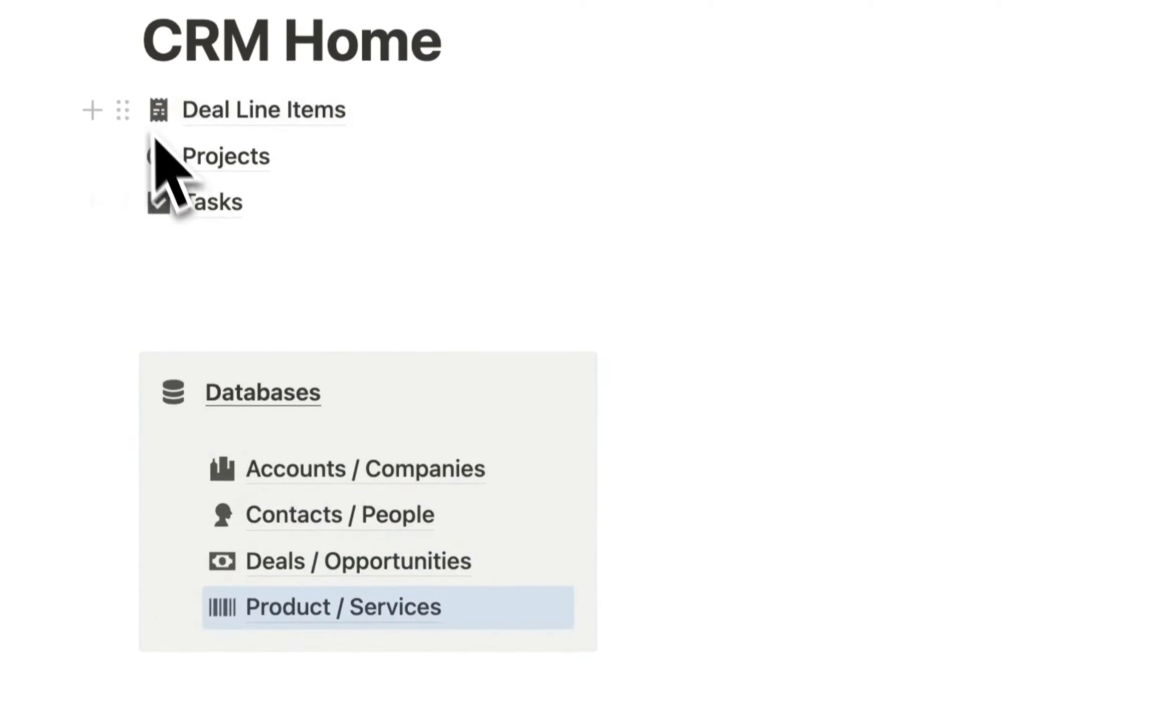
{"action": "left_click_drag", "start_coordinate": [124, 126], "coordinate": [396, 645]}
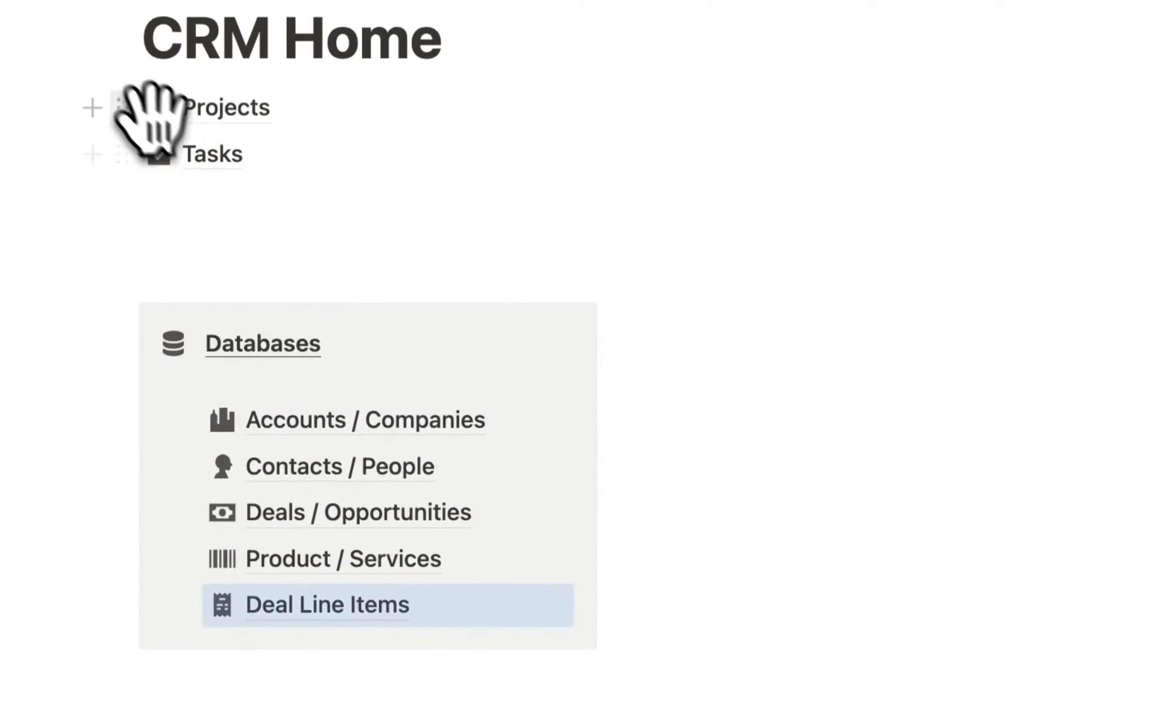
{"action": "left_click_drag", "start_coordinate": [121, 121], "coordinate": [318, 621]}
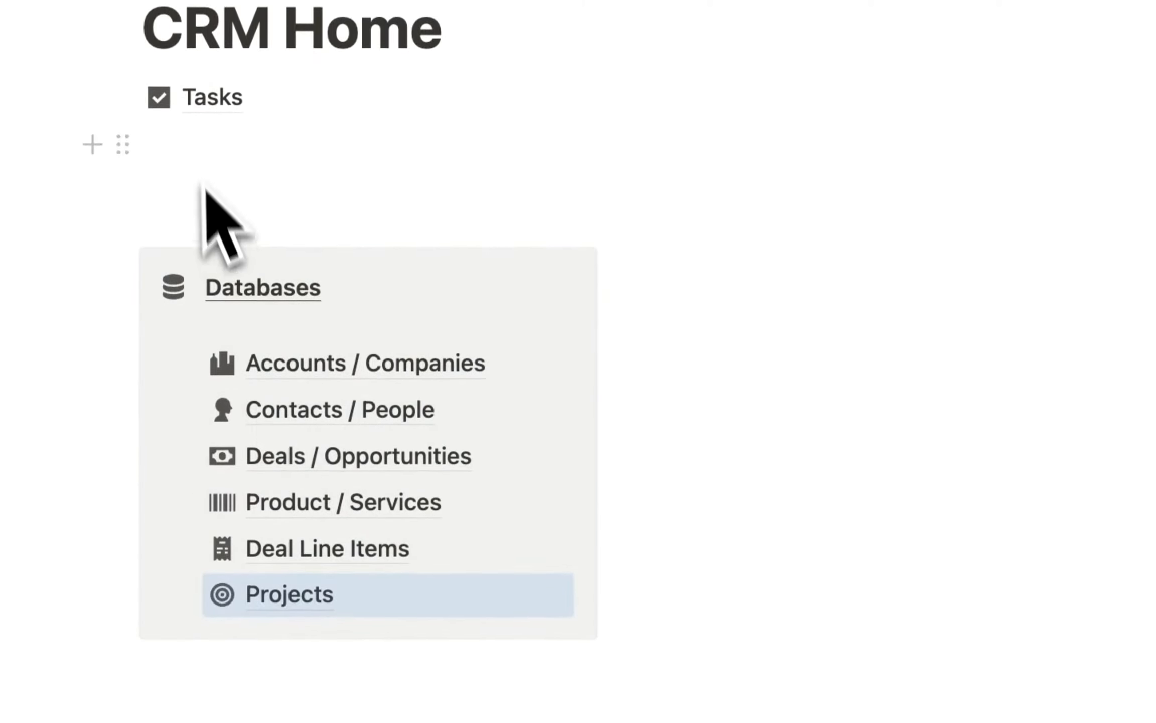
{"action": "left_click_drag", "start_coordinate": [125, 100], "coordinate": [332, 627]}
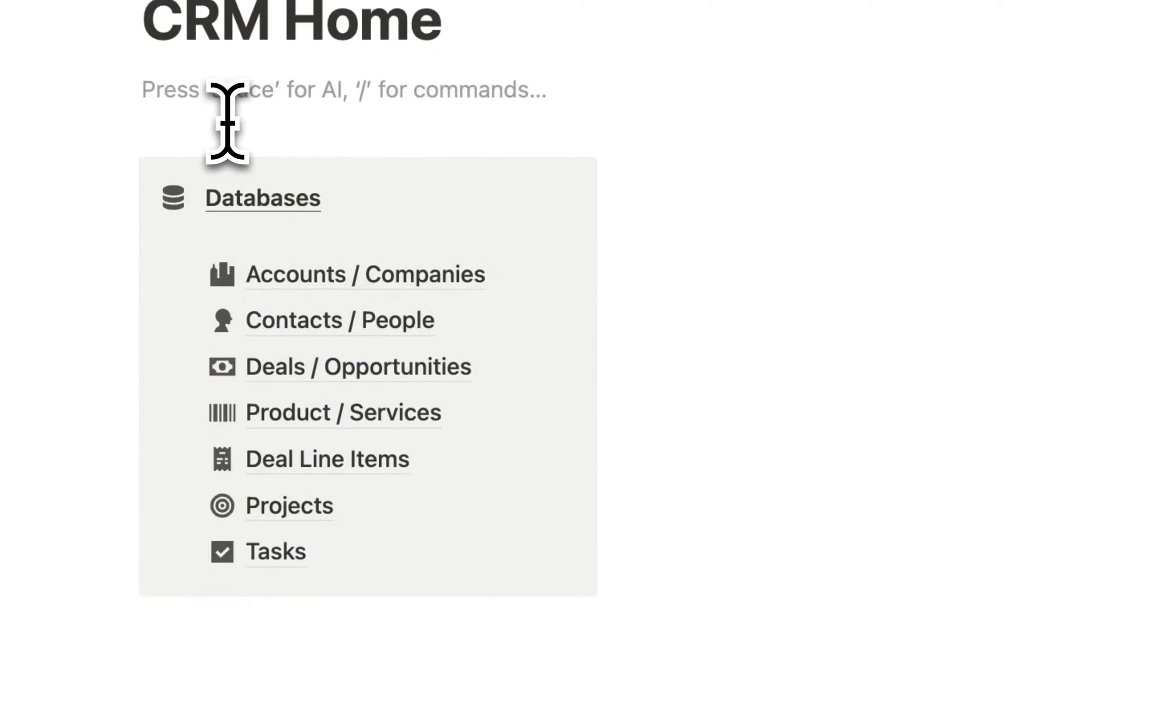
{"action": "key", "text": "BackSpace"}
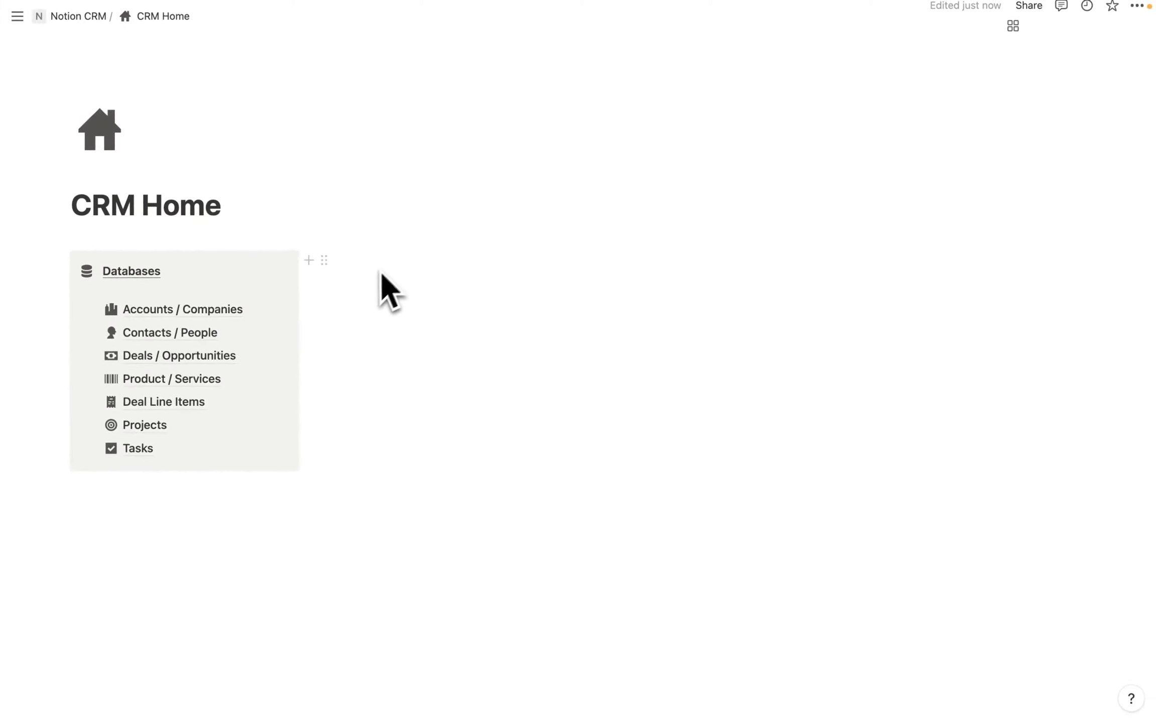
Widen the Databases callout column and start a new block in the right column beside it.
{"action": "left_click", "coordinate": [365, 259]}
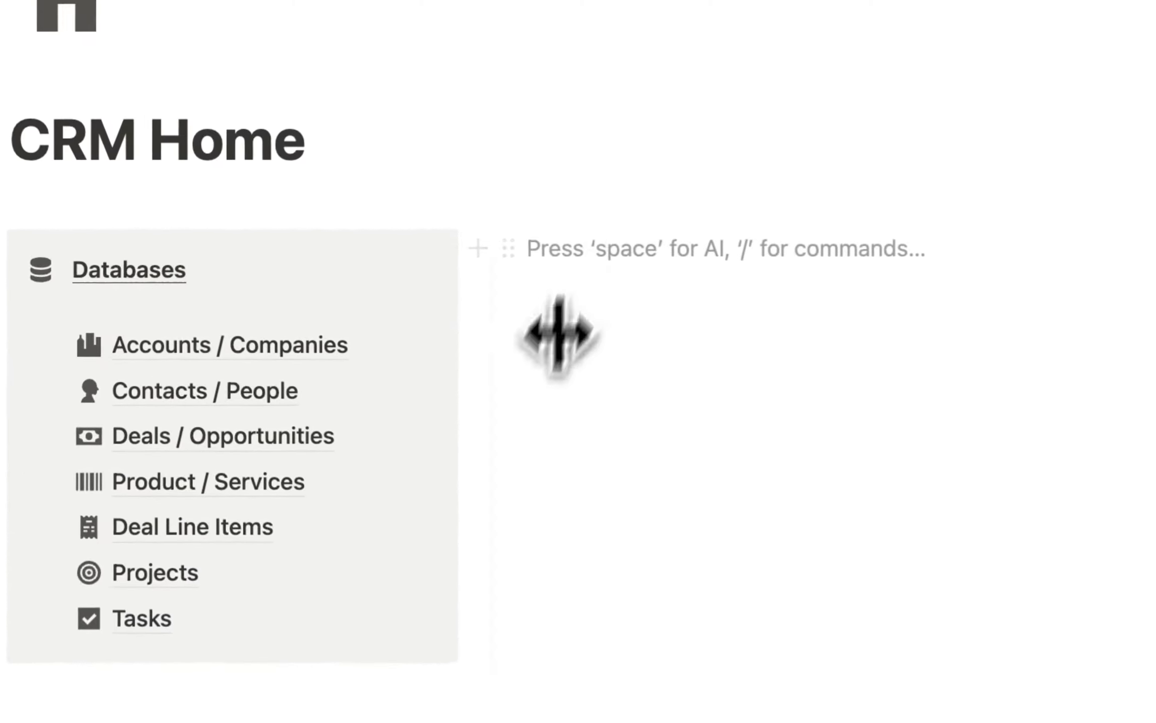
{"action": "left_click_drag", "start_coordinate": [316, 368], "coordinate": [354, 366]}
{"action": "left_click_drag", "start_coordinate": [574, 460], "coordinate": [500, 470]}
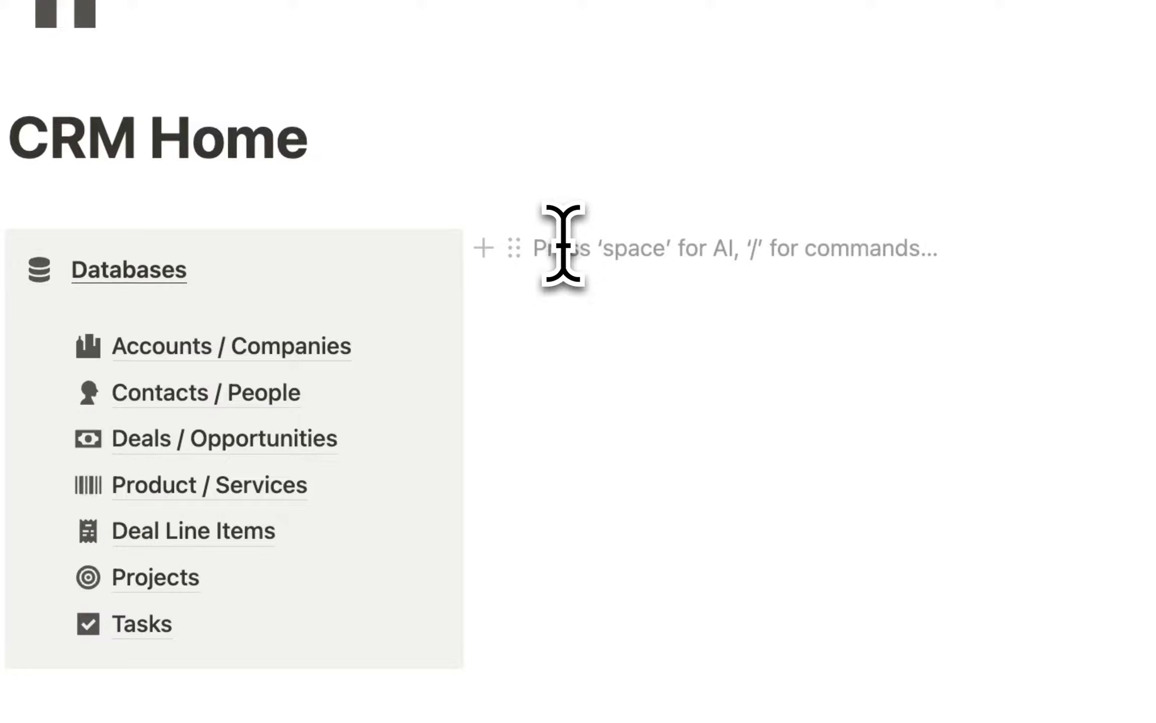
Insert a linked Table view of Deals / Opportunities using its existing All view.
{"action": "type", "text": "/"}
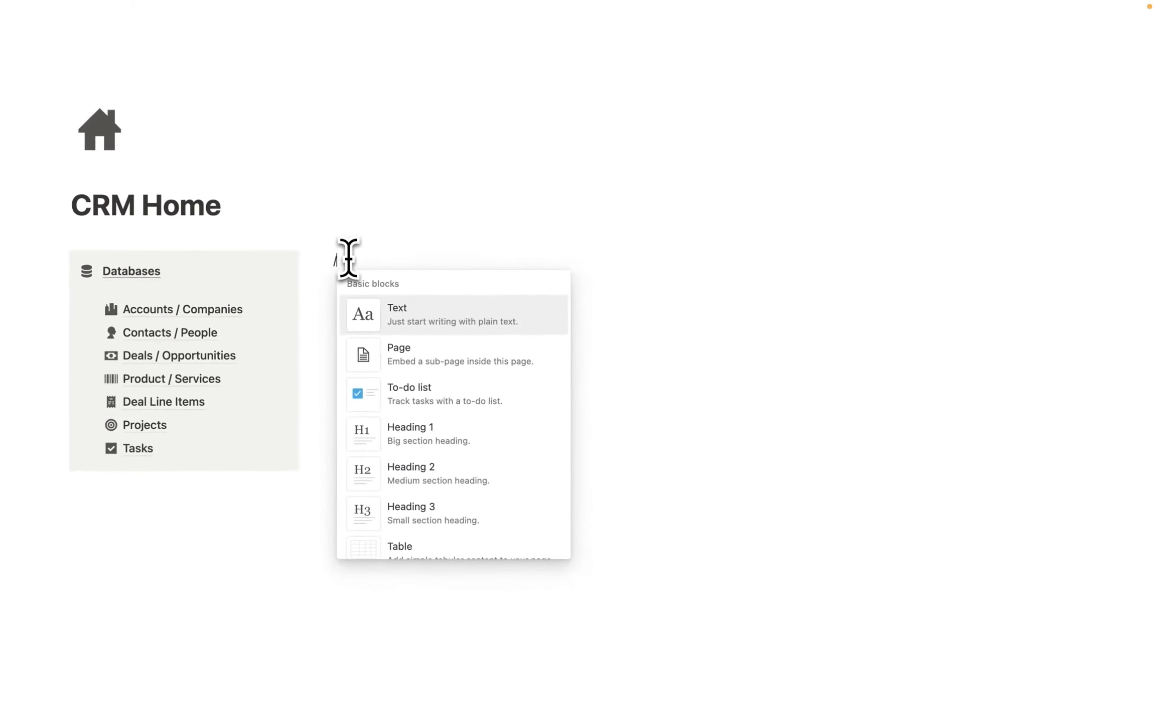
{"action": "type", "text": "dat"}
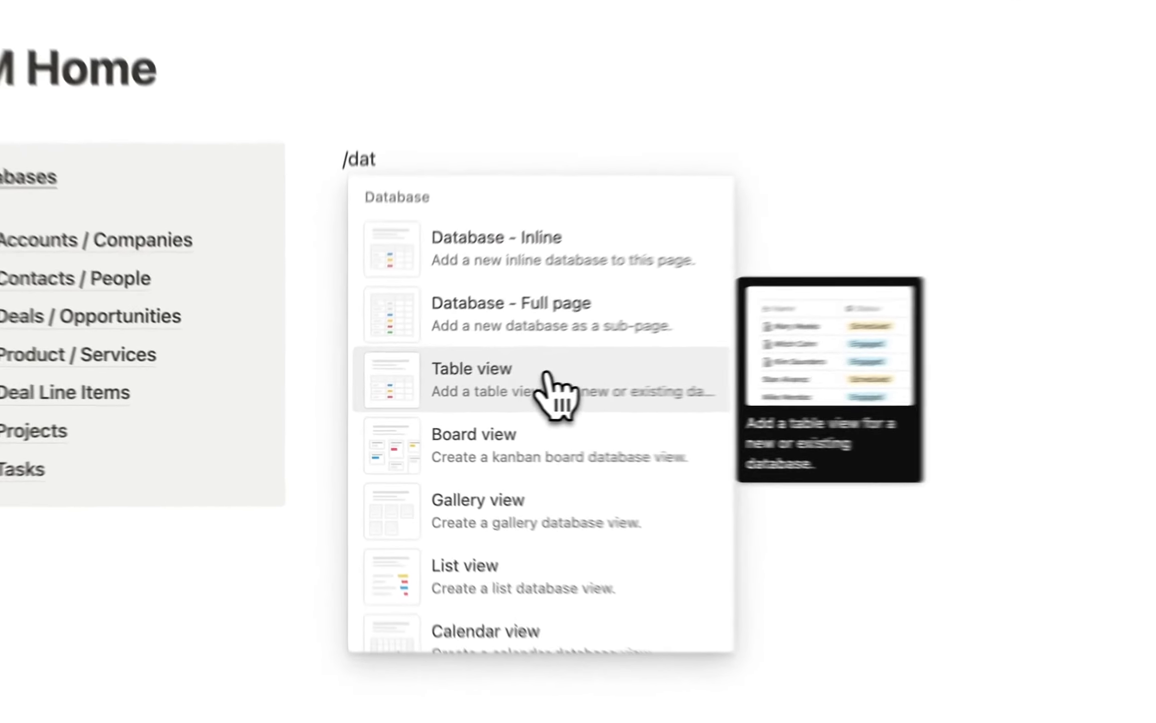
{"action": "left_click", "coordinate": [451, 393]}
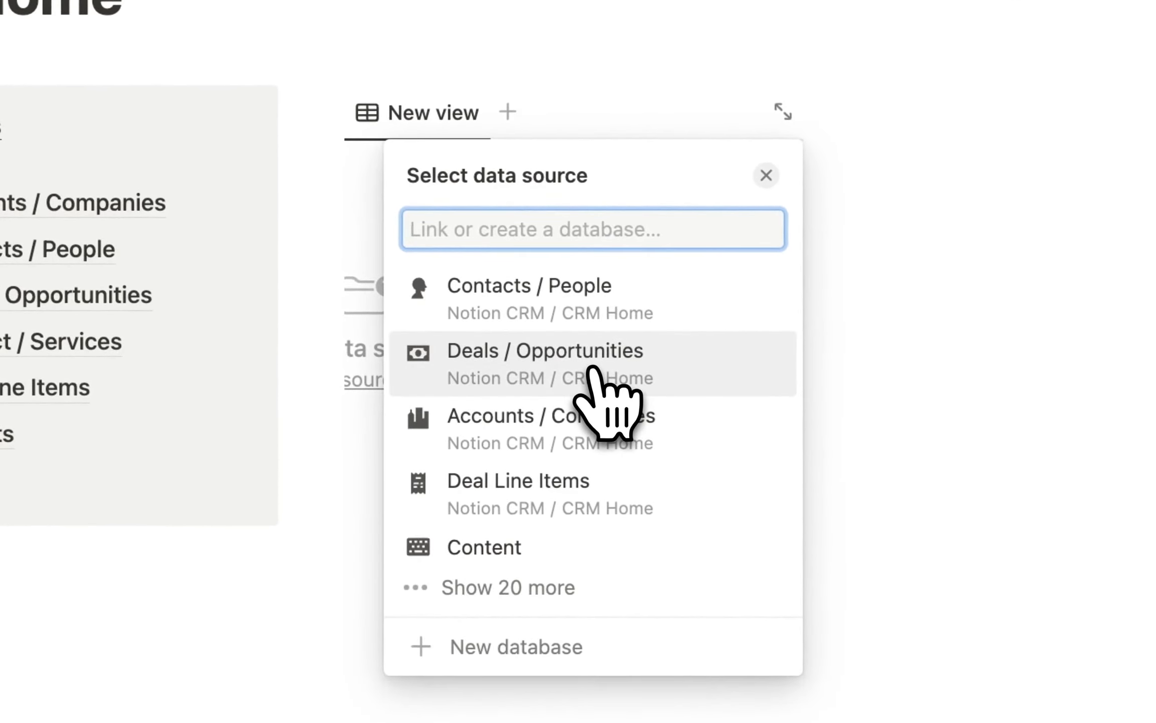
{"action": "left_click", "coordinate": [592, 365]}
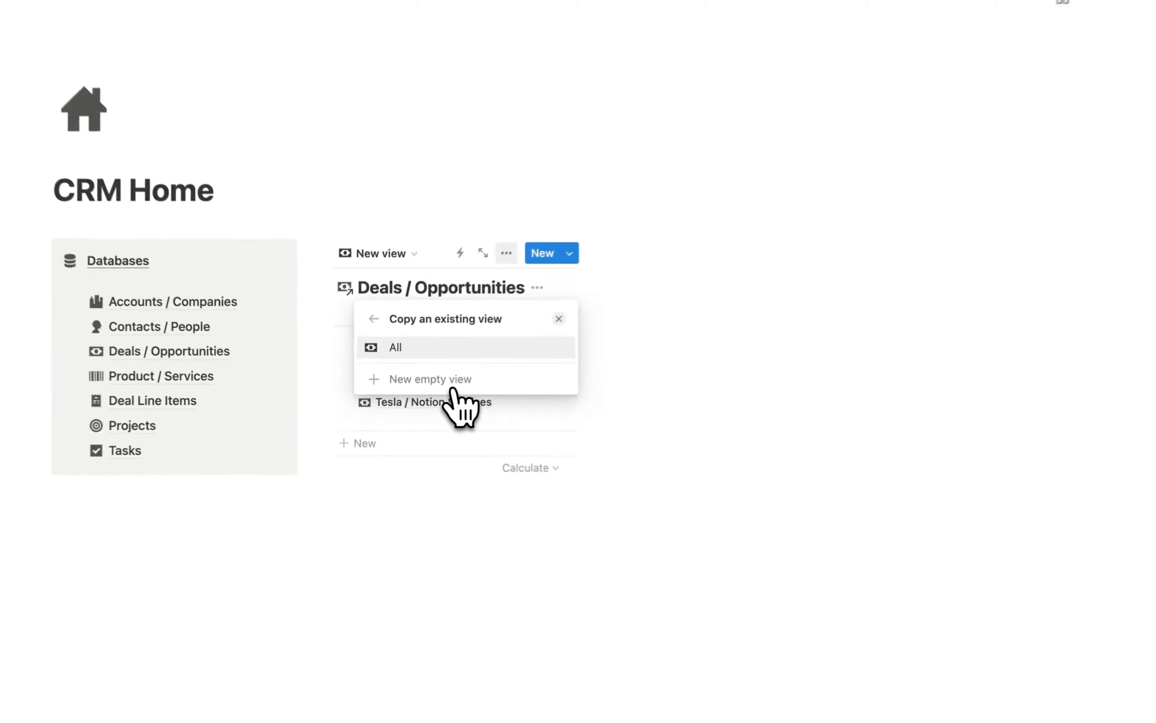
{"action": "left_click", "coordinate": [637, 296]}
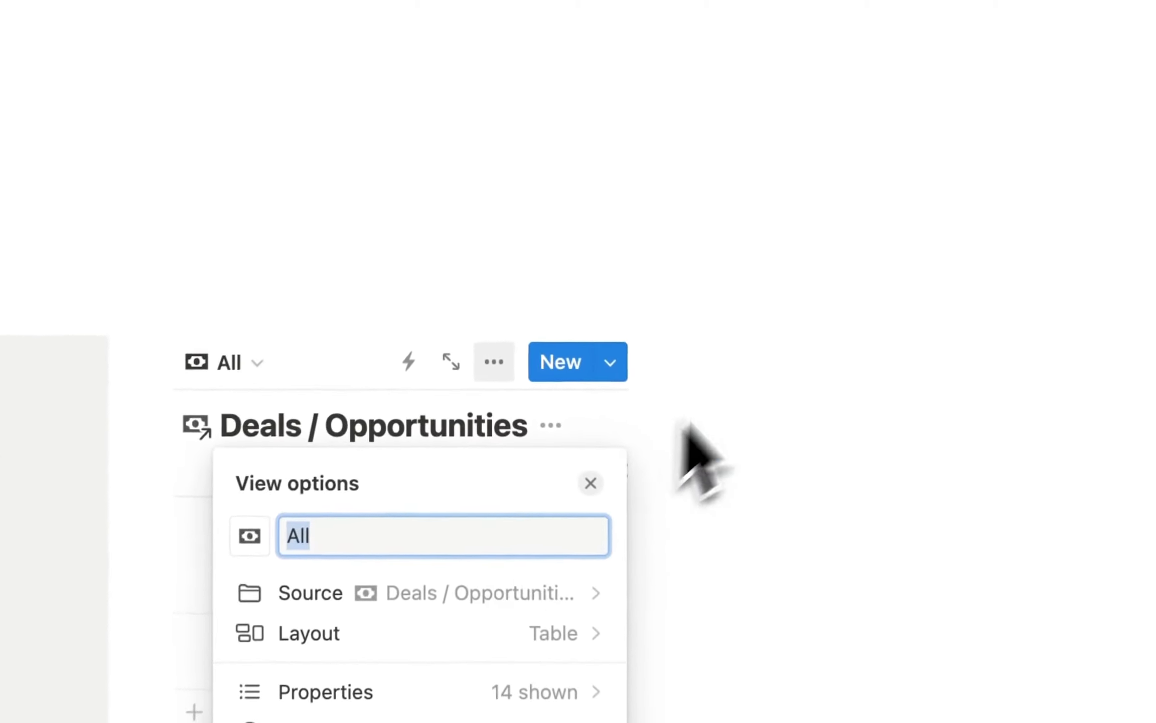
{"action": "left_click", "coordinate": [688, 427]}
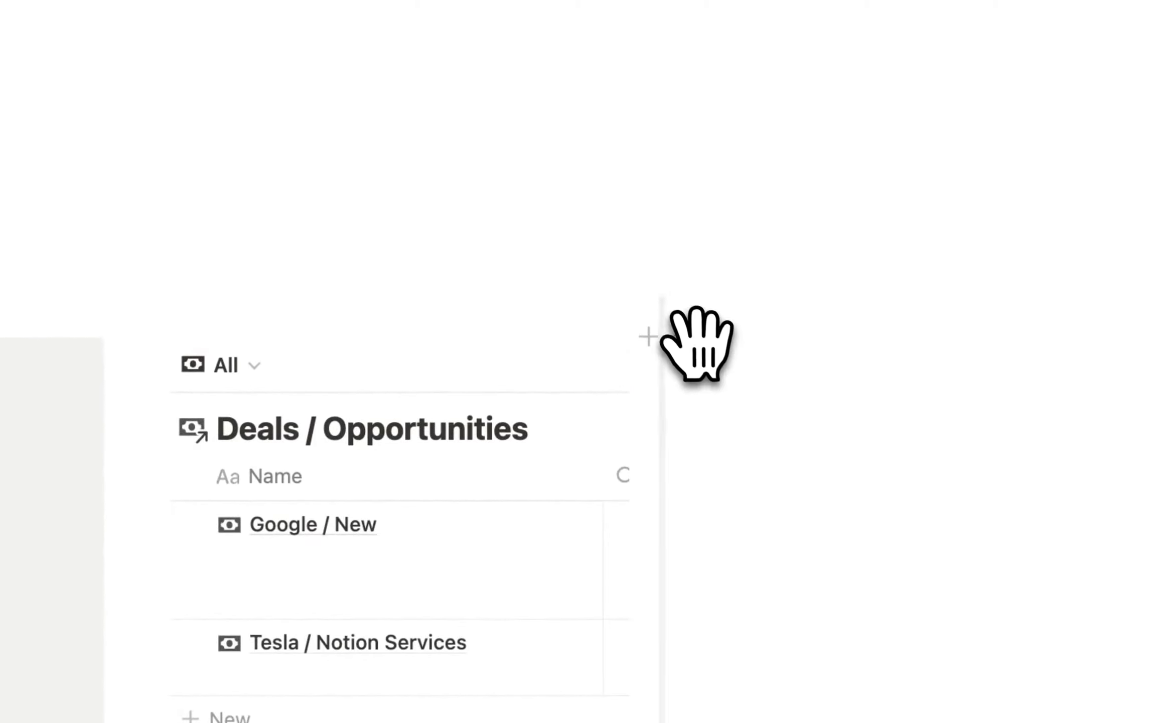
Delete the leftover empty block and hide the Deals / Opportunities database title.
{"action": "left_click", "coordinate": [680, 336]}
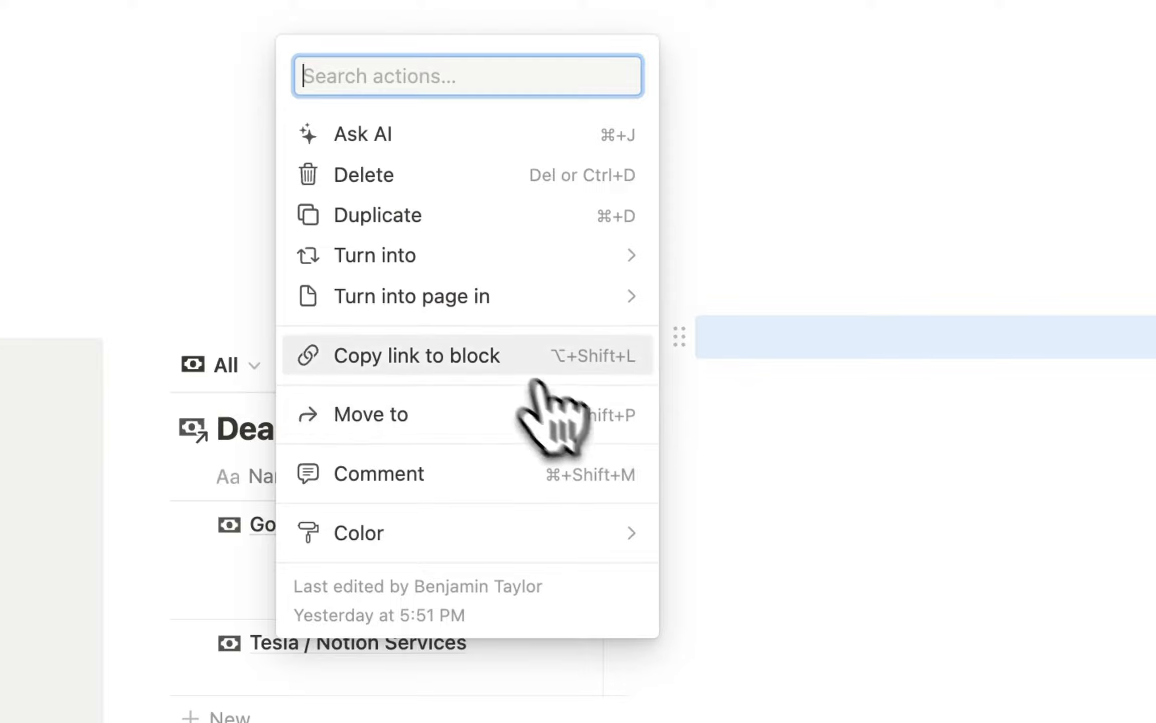
{"action": "left_click", "coordinate": [433, 187]}
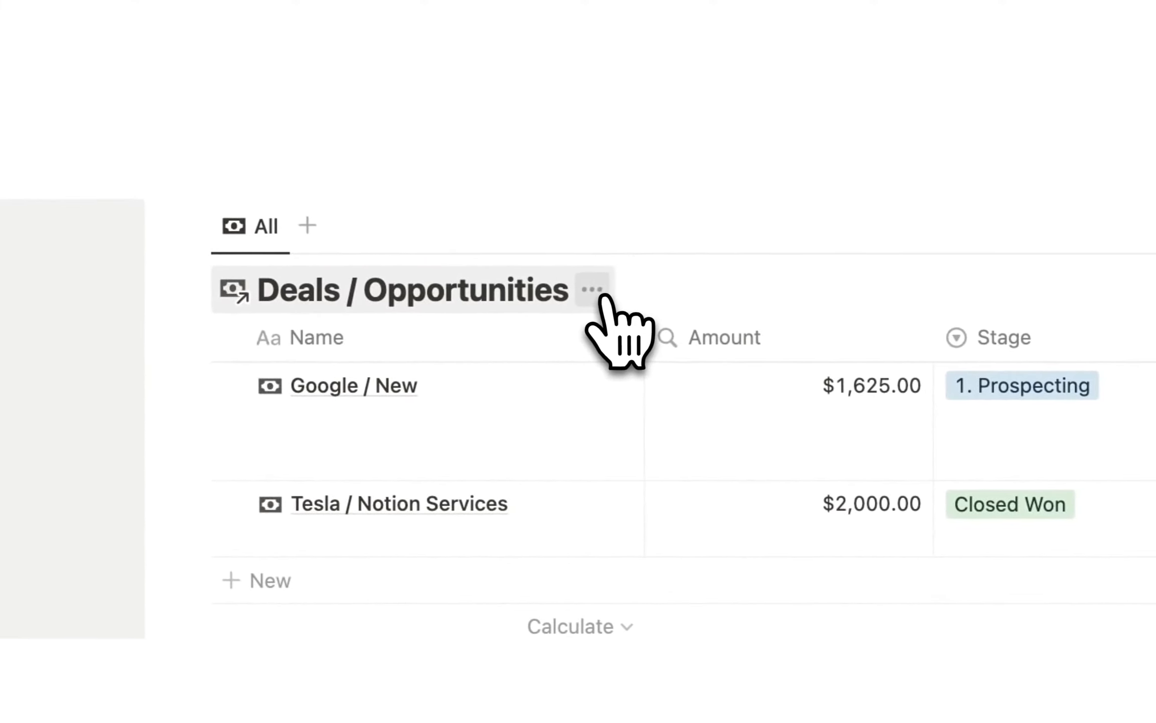
{"action": "left_click", "coordinate": [653, 292]}
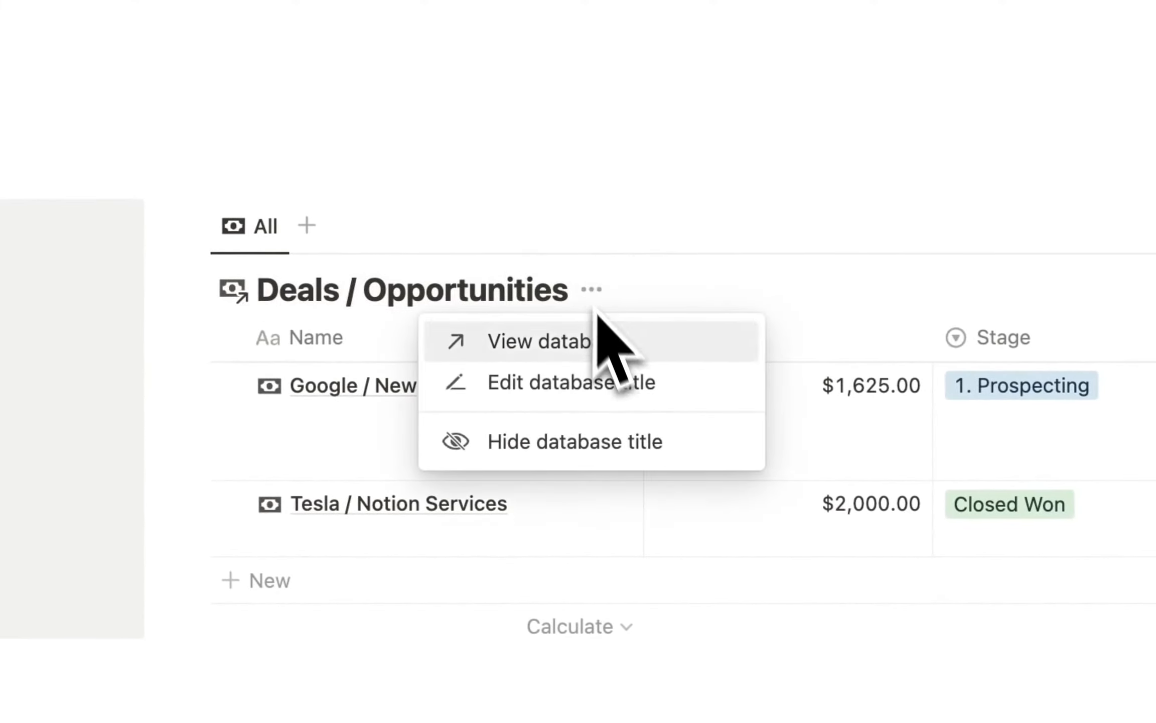
{"action": "left_click", "coordinate": [613, 439]}
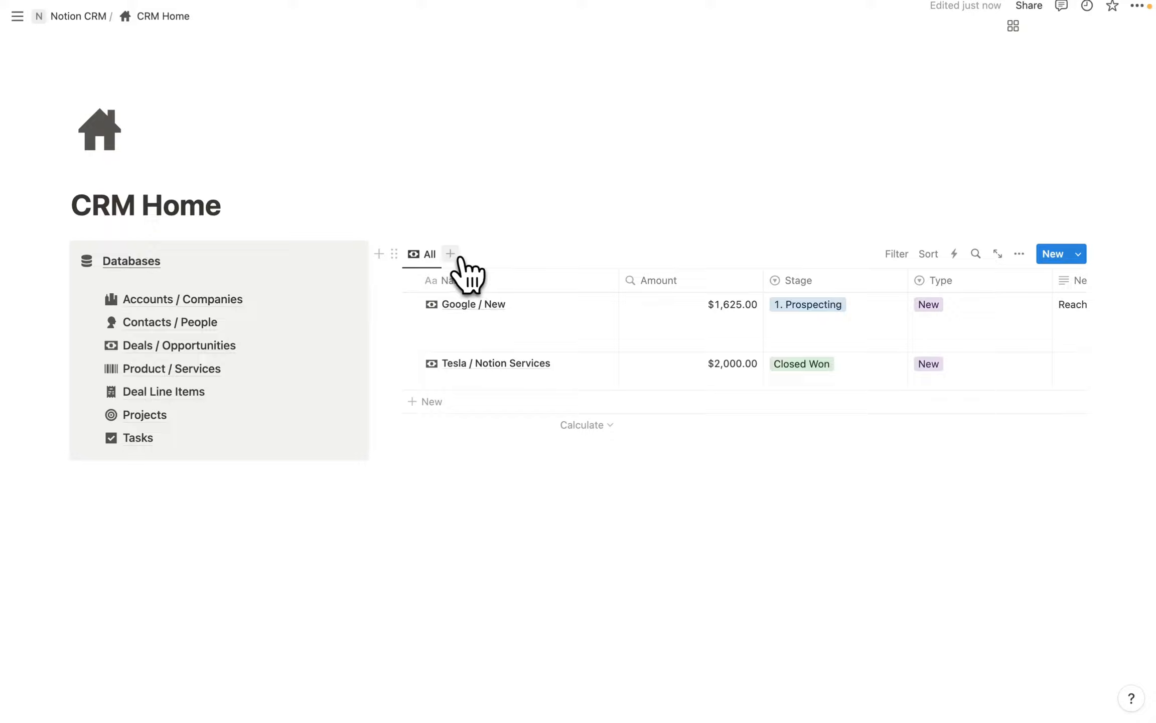
Add a new empty Deals / Opportunities view named 'Won Deals This Month' with a money icon.
{"action": "left_click", "coordinate": [450, 254]}
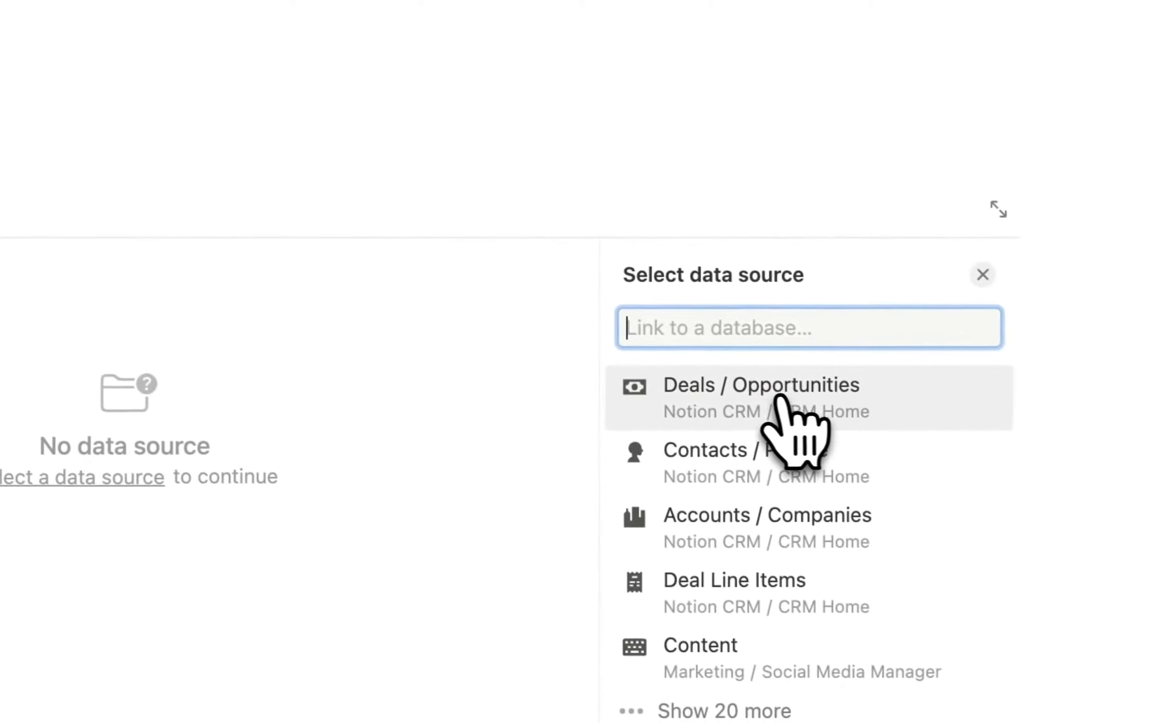
{"action": "left_click", "coordinate": [936, 435]}
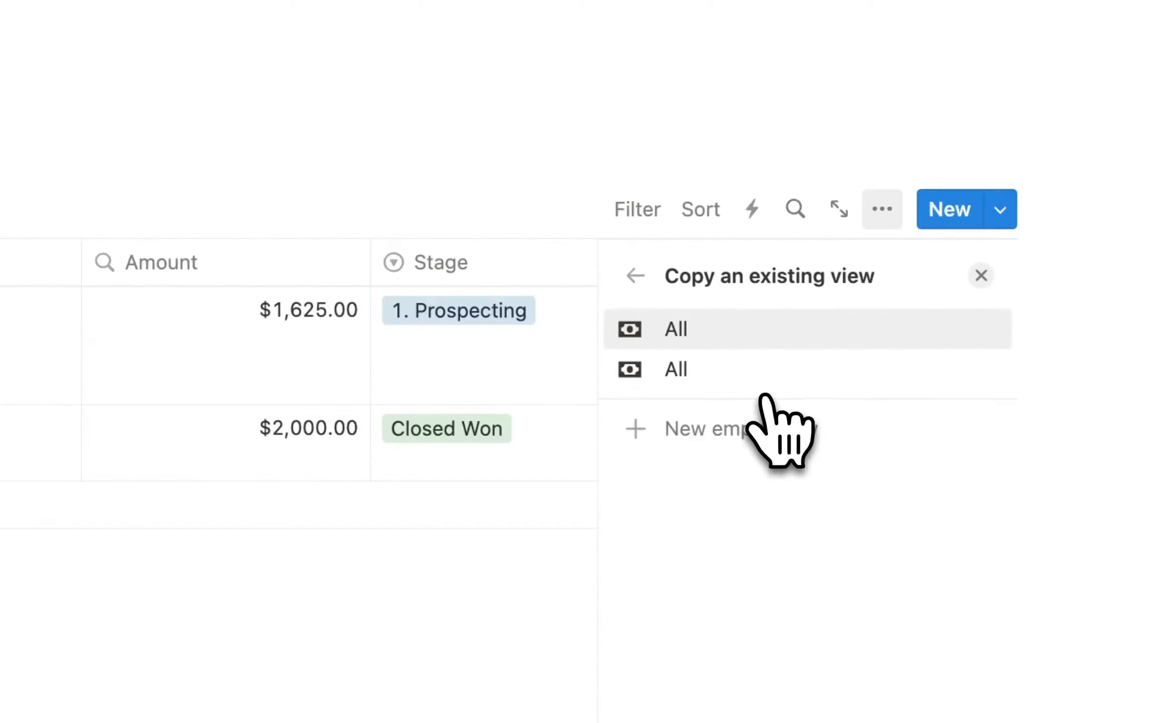
{"action": "left_click", "coordinate": [735, 434]}
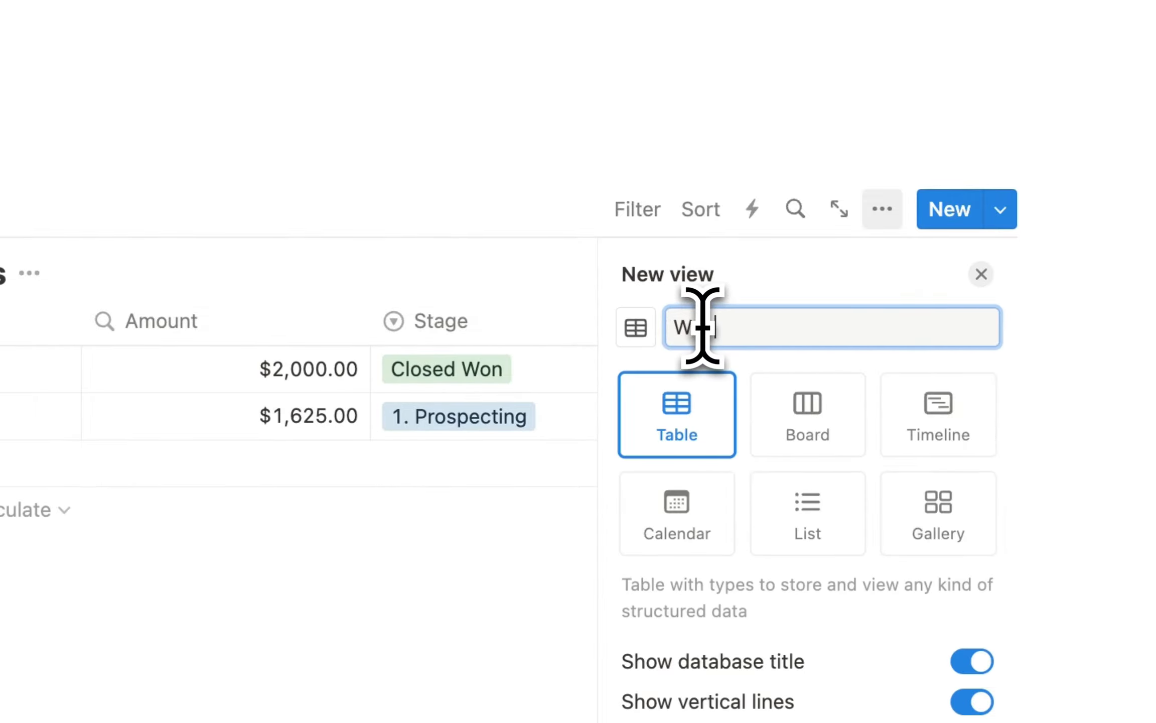
{"action": "type", "text": "Won Deals This "}
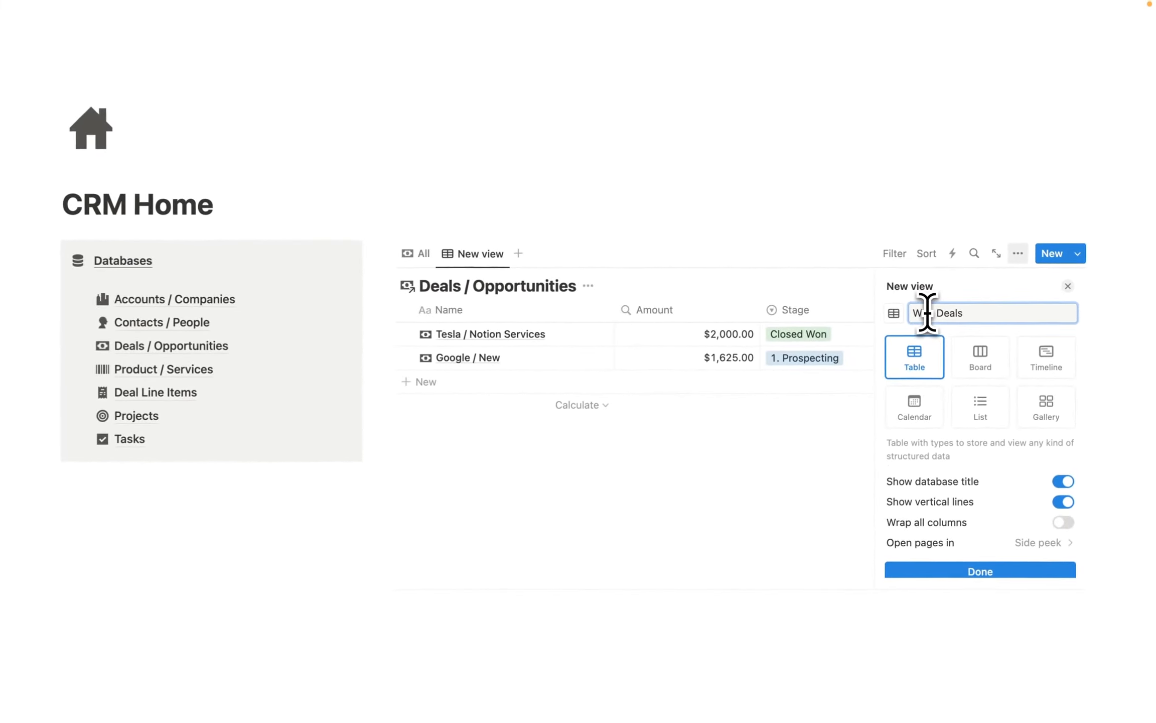
{"action": "type", "text": "Month"}
{"action": "left_click", "coordinate": [896, 313]}
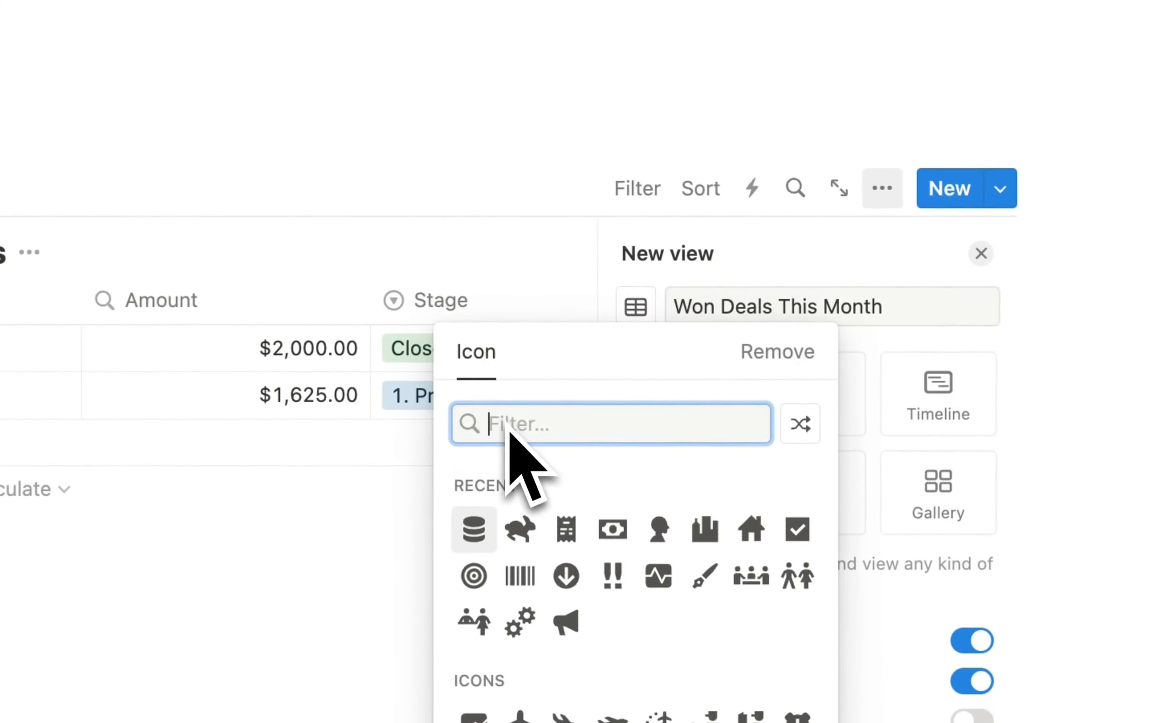
{"action": "type", "text": "money"}
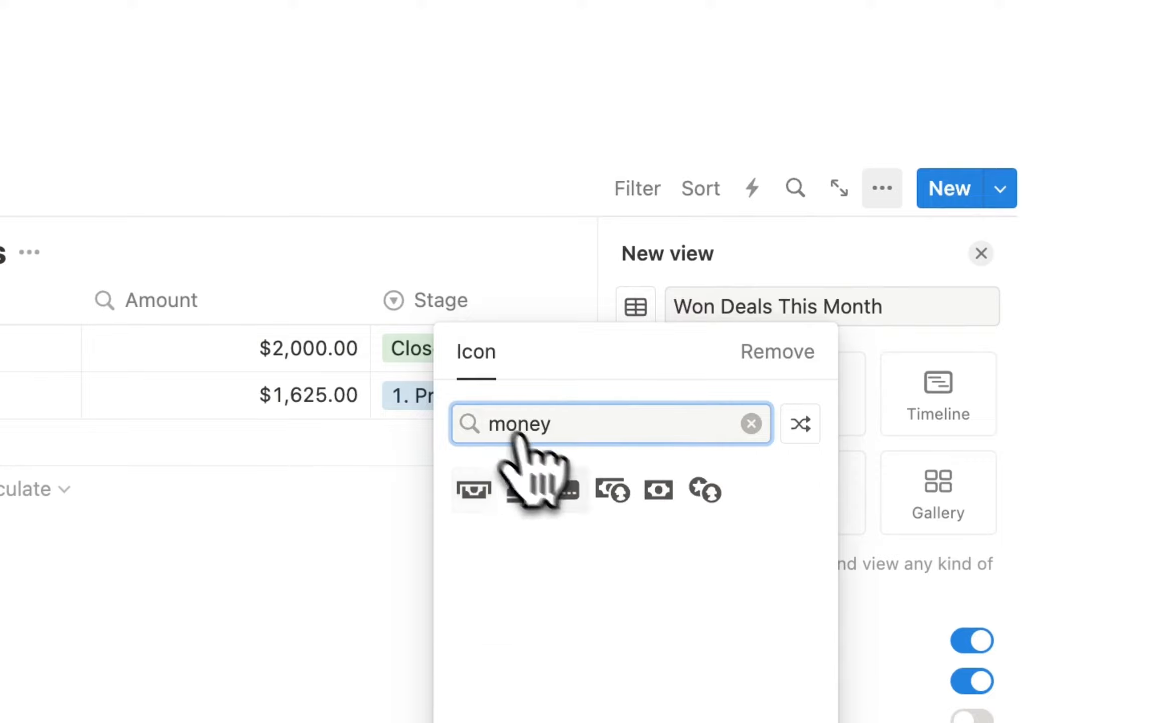
{"action": "left_click", "coordinate": [658, 490]}
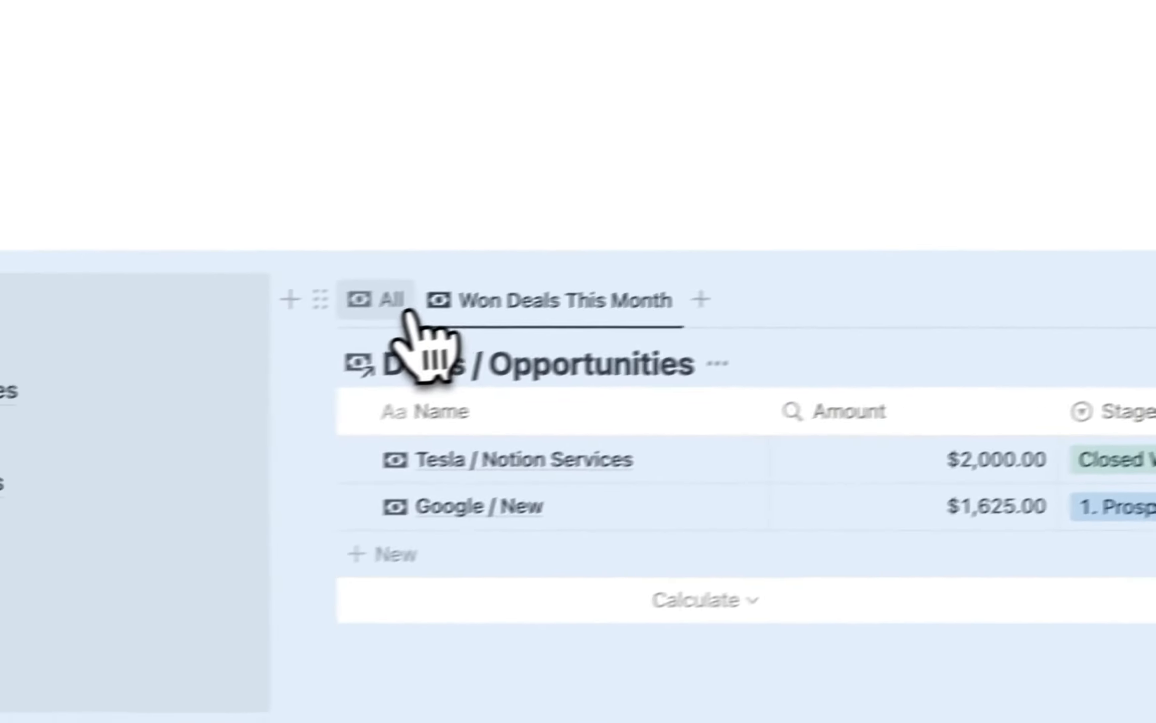
Delete the All view from the linked Deals table.
{"action": "left_click", "coordinate": [138, 371]}
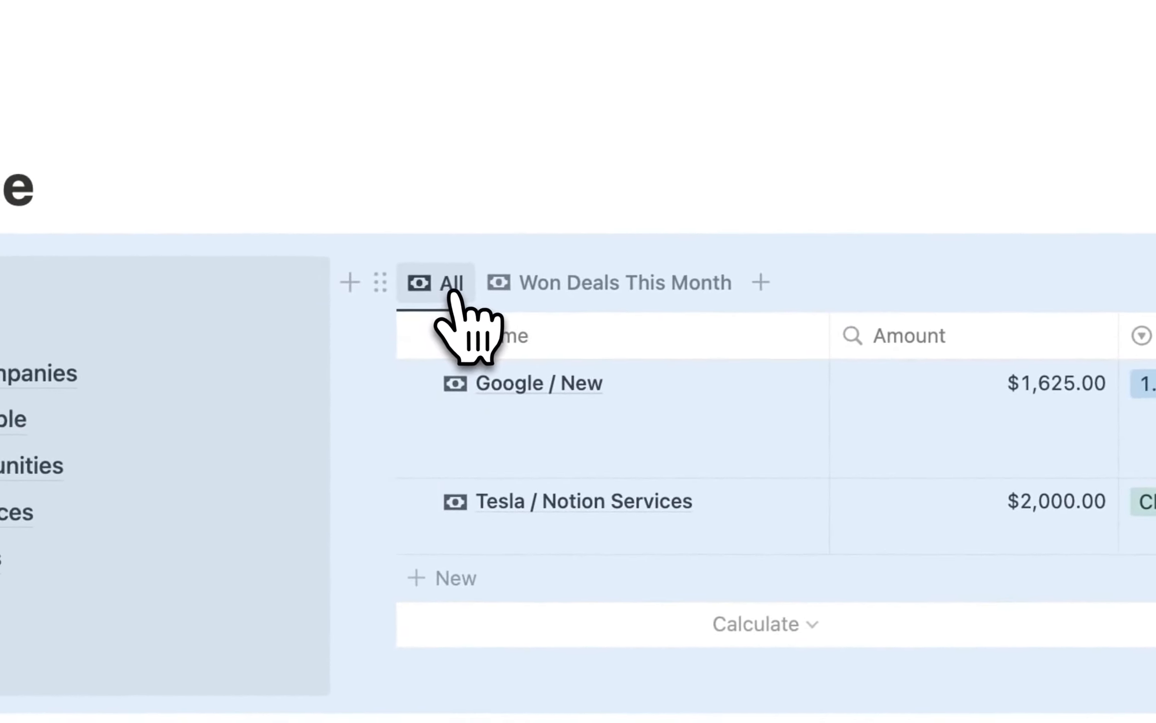
{"action": "left_click", "coordinate": [450, 293]}
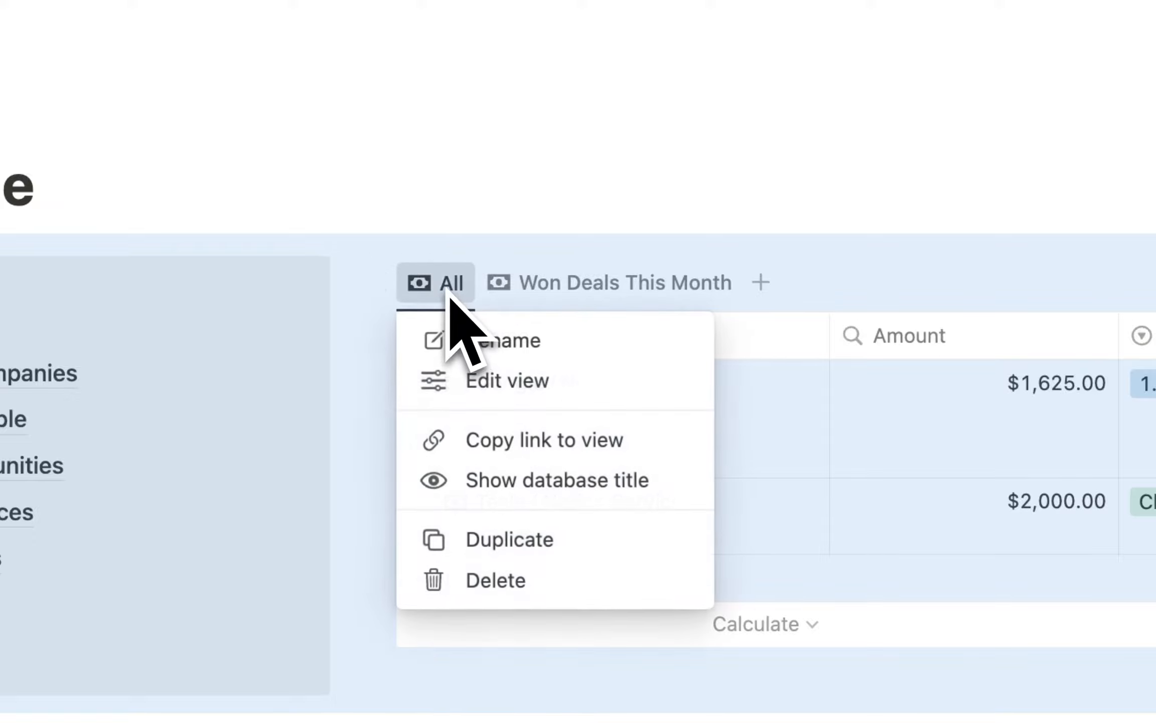
{"action": "left_click", "coordinate": [499, 584]}
{"action": "left_click", "coordinate": [766, 513]}
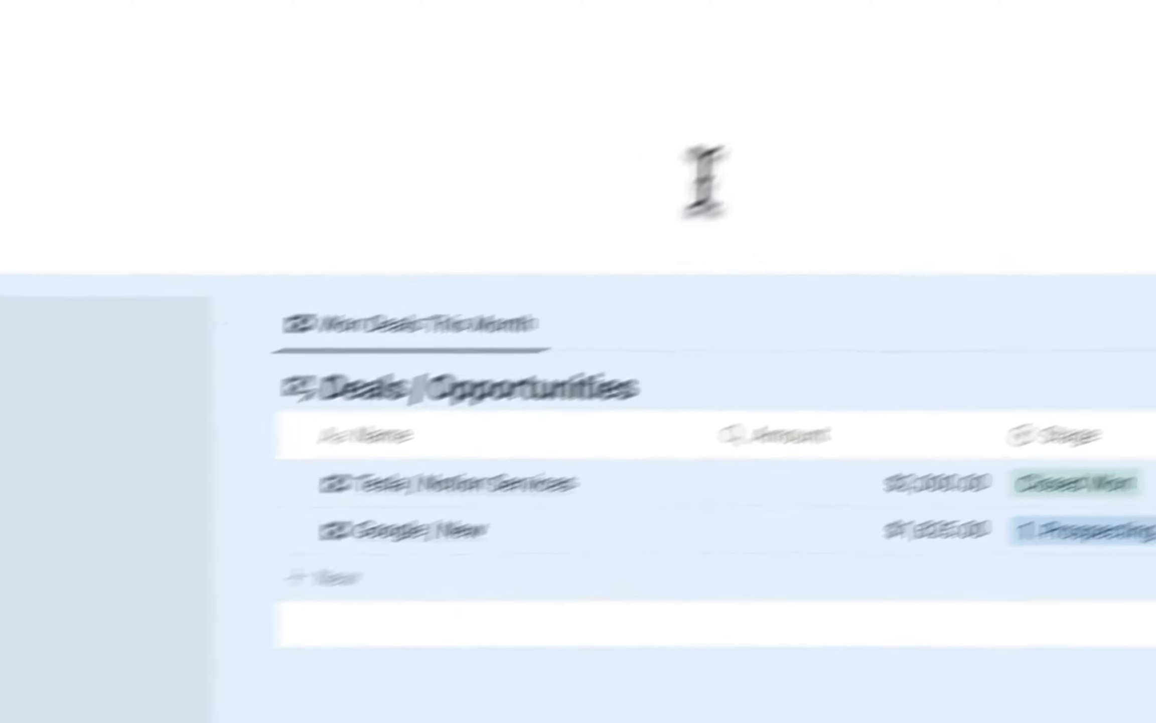
Clear the block selection, then open and dismiss the Won Deals filter menu.
{"action": "left_click", "coordinate": [836, 106]}
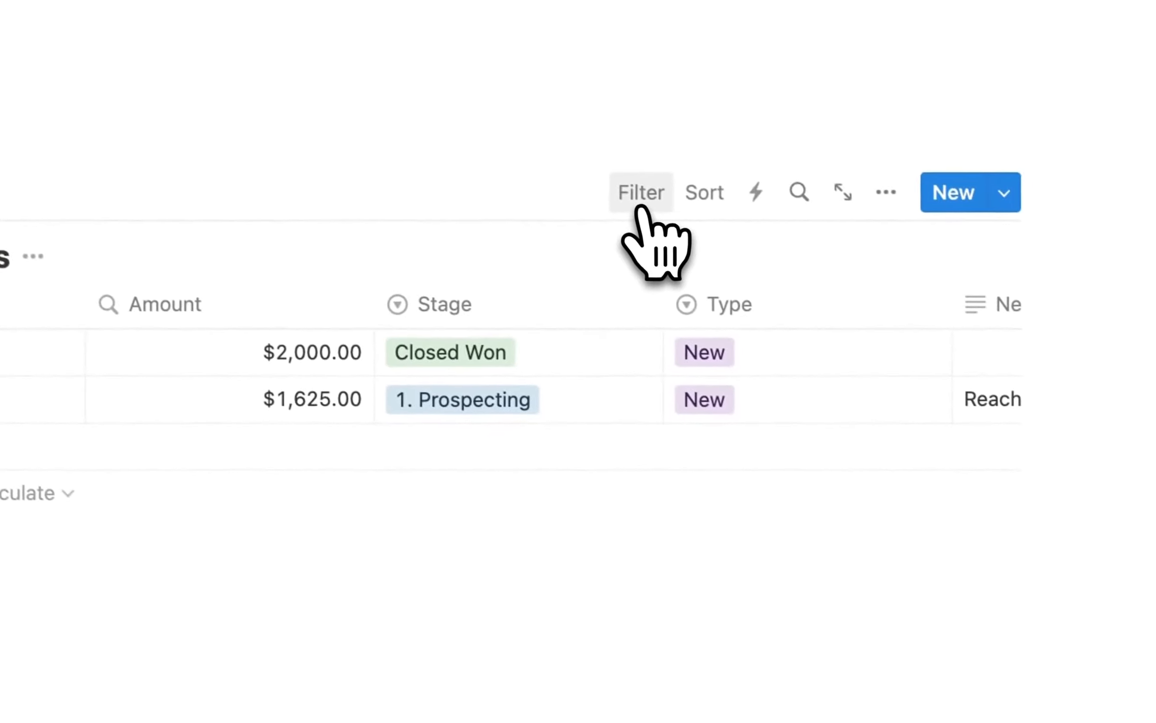
{"action": "left_click", "coordinate": [636, 206]}
{"action": "key", "text": "Escape"}
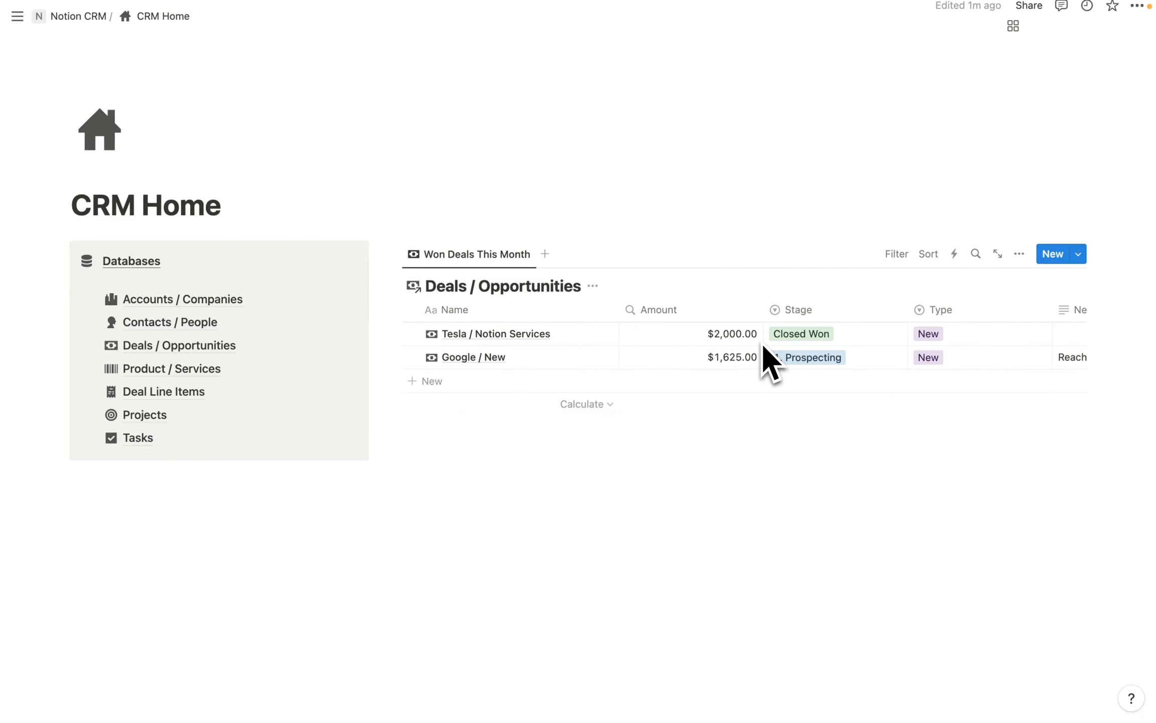
Add a date property named 'Close Date' and move it between Amount and Stage.
{"action": "scroll", "coordinate": [763, 346], "scroll_direction": "right", "scroll_amount": 15}
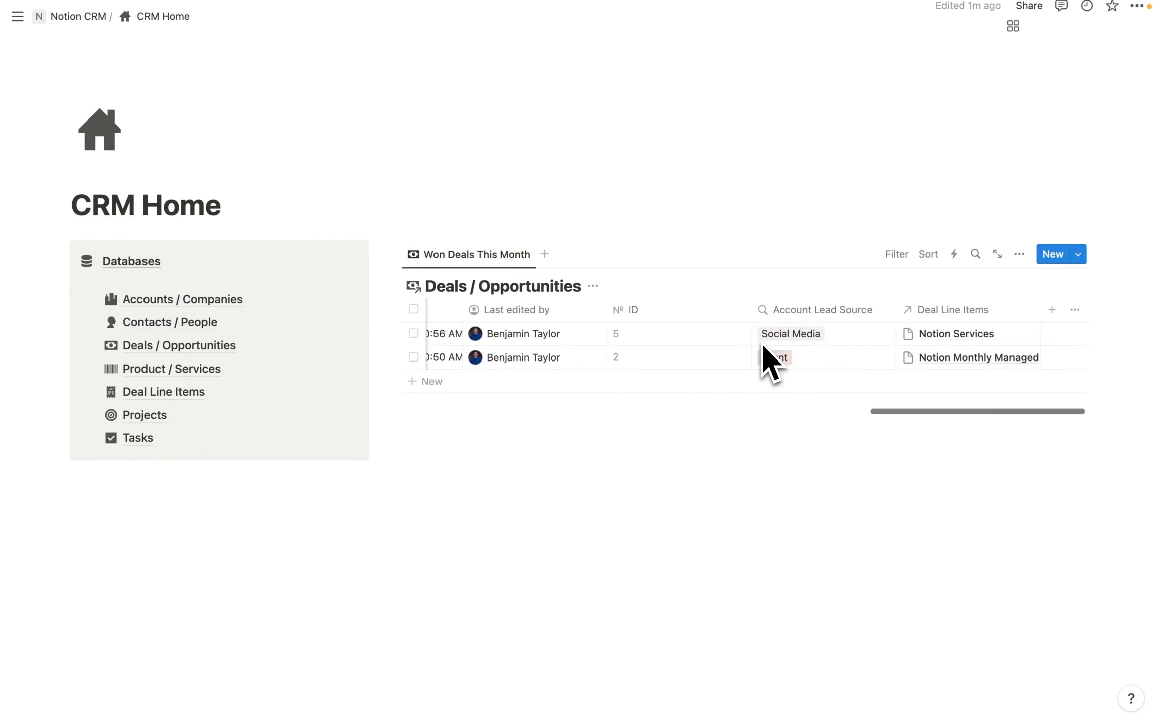
{"action": "left_click", "coordinate": [1052, 309]}
{"action": "scroll", "coordinate": [961, 549], "scroll_direction": "down", "scroll_amount": 1}
{"action": "scroll", "coordinate": [956, 545], "scroll_direction": "up", "scroll_amount": 1}
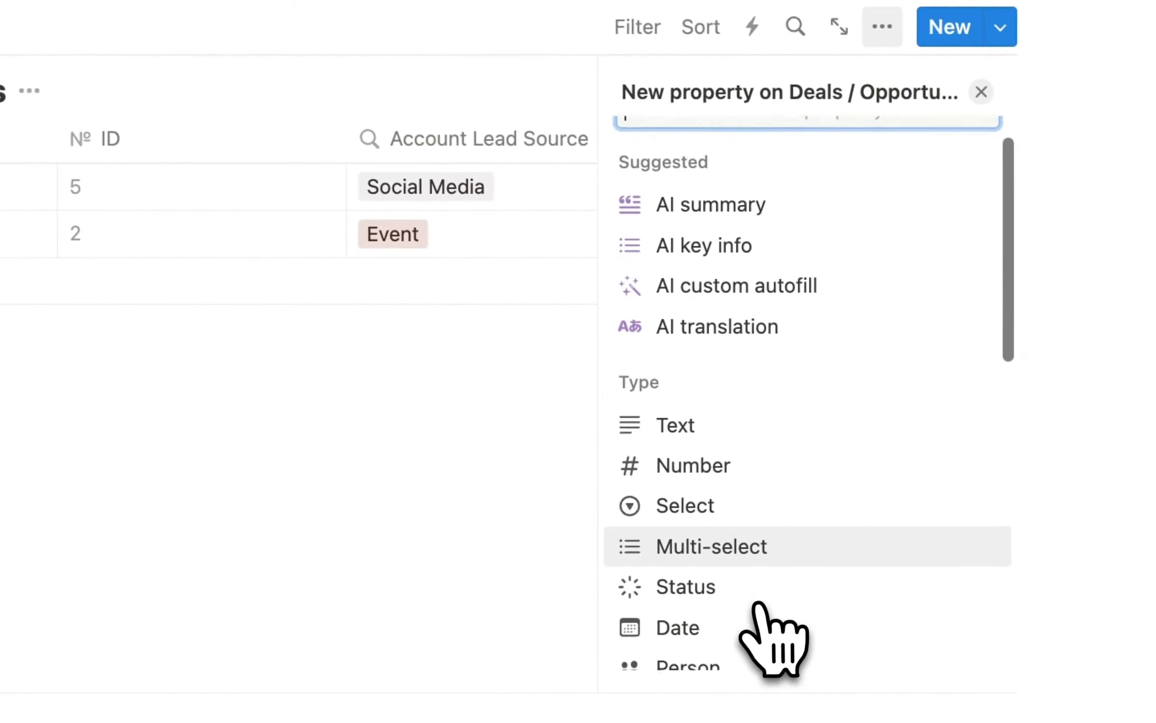
{"action": "scroll", "coordinate": [758, 618], "scroll_direction": "down", "scroll_amount": 3}
{"action": "left_click", "coordinate": [692, 524]}
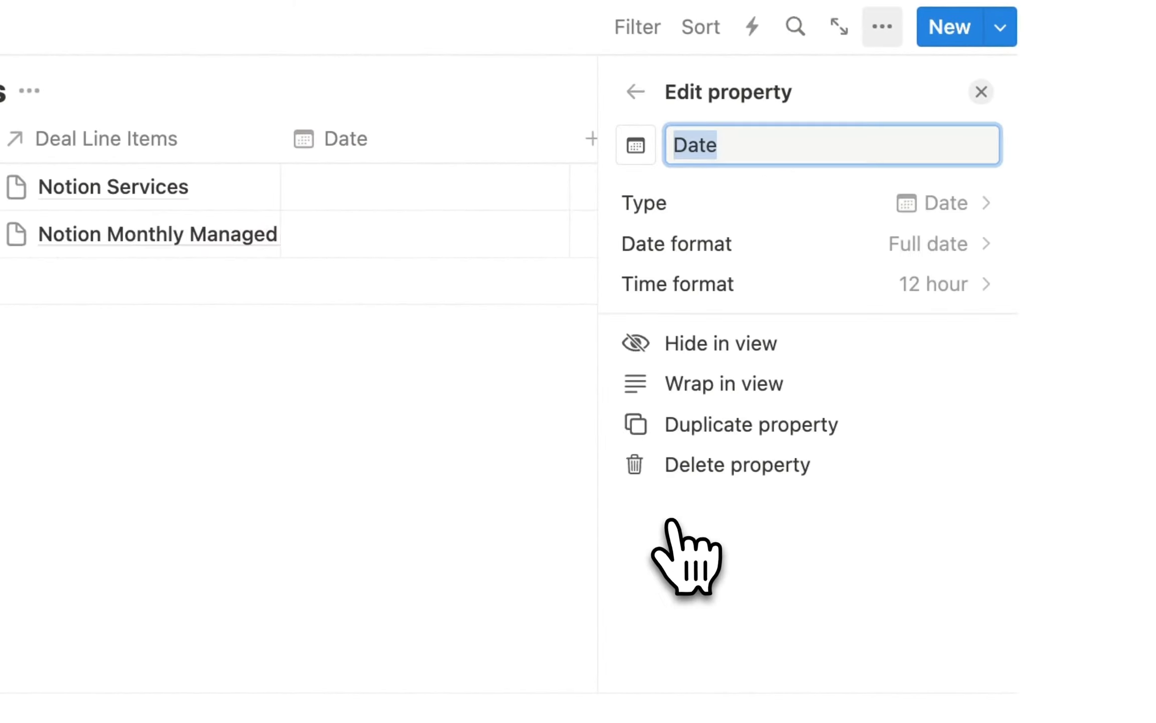
{"action": "key", "text": "BackSpace"}
{"action": "type", "text": "Clos"}
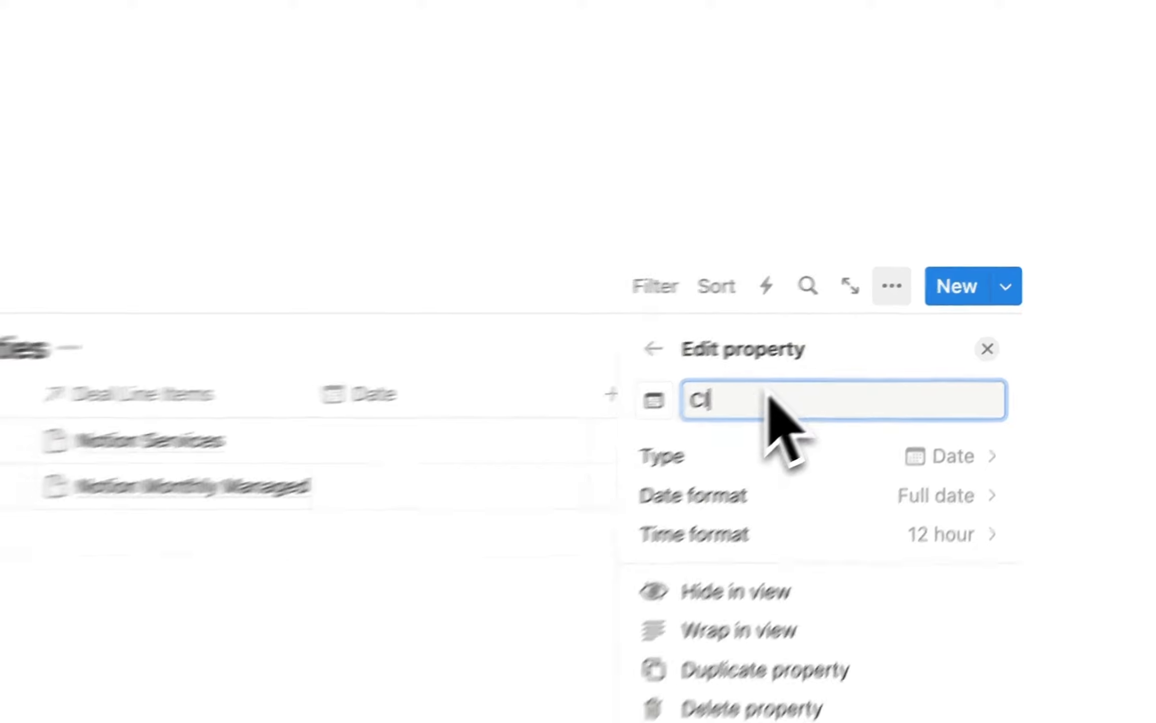
{"action": "type", "text": "ed"}
{"action": "key", "text": "BackSpace"}
{"action": "type", "text": "Date"}
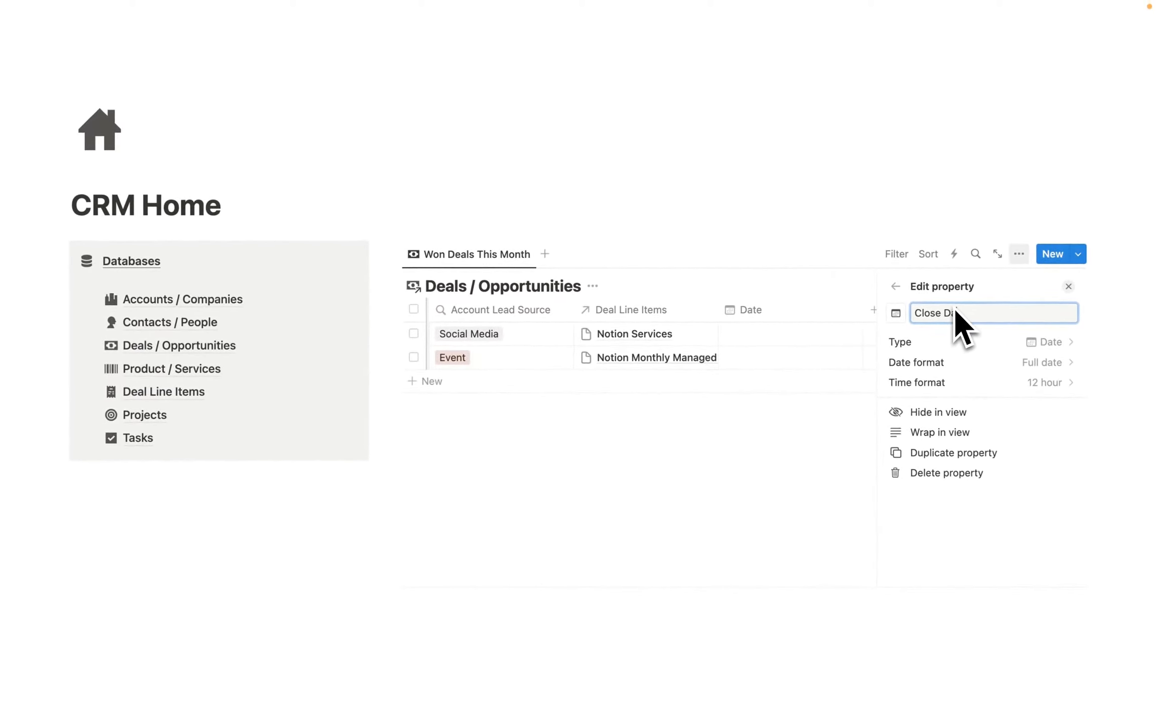
{"action": "left_click_drag", "start_coordinate": [831, 246], "coordinate": [998, 306]}
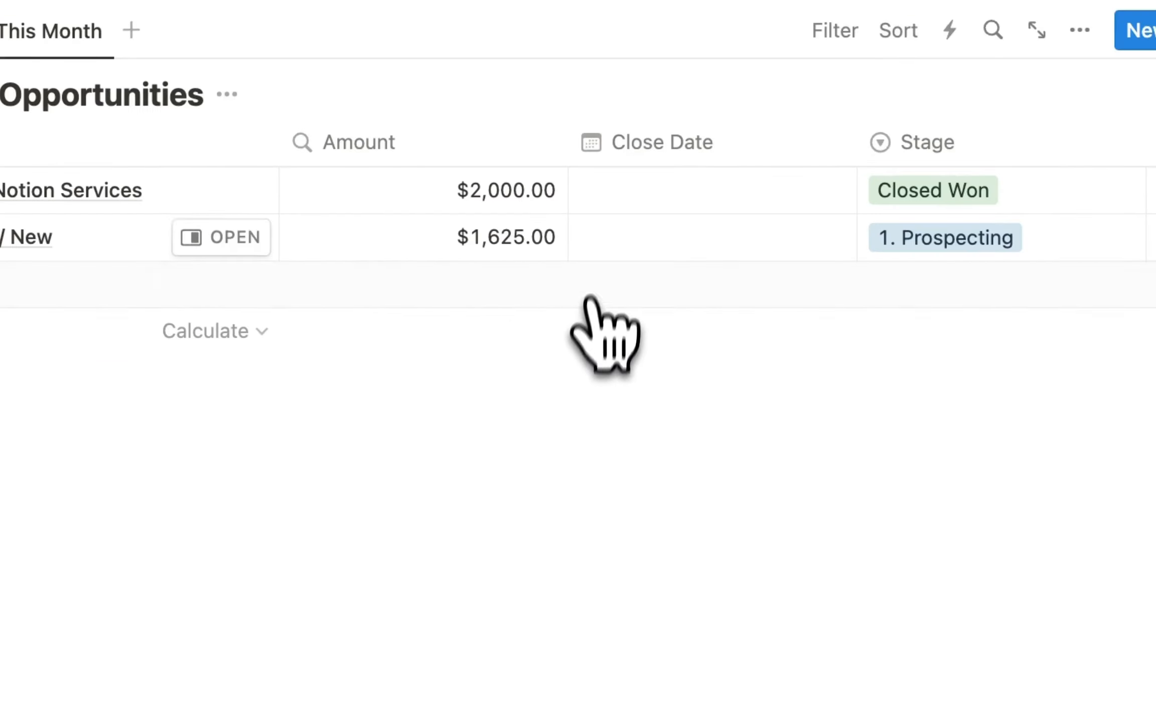
Give Tesla / Notion Services a Sep 8, 2023 close date; set Google / New to Closed Lost, Sep 3, 2023.
{"action": "left_click", "coordinate": [656, 195]}
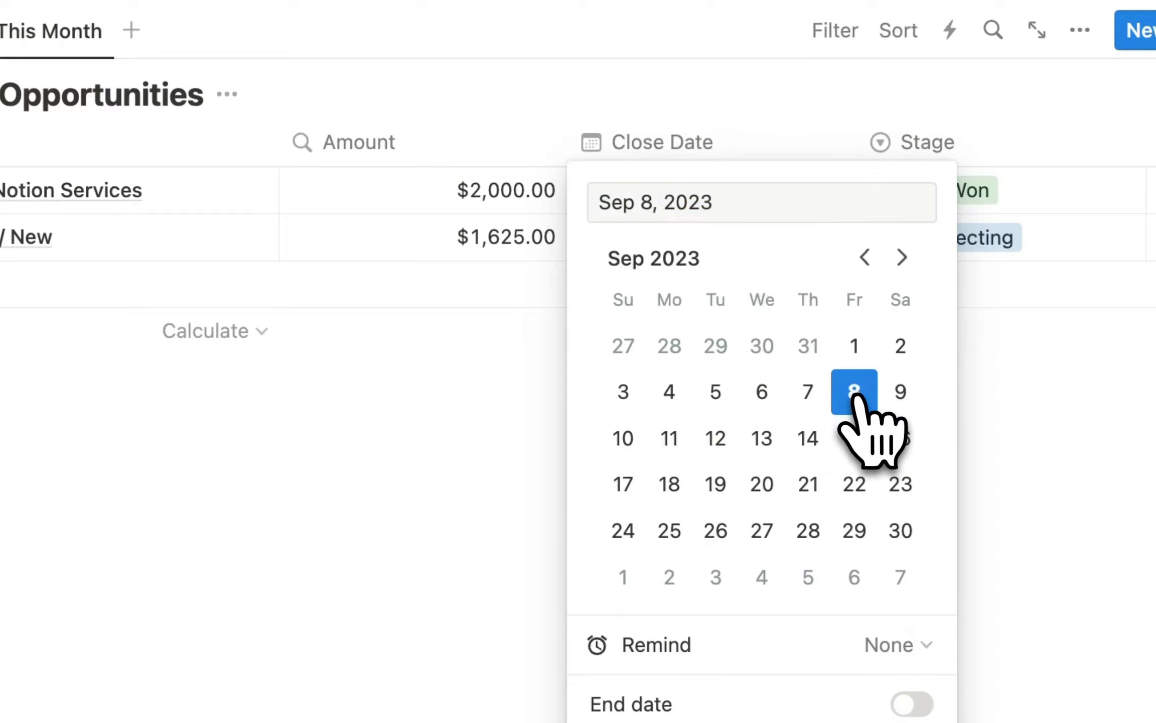
{"action": "left_click", "coordinate": [295, 521]}
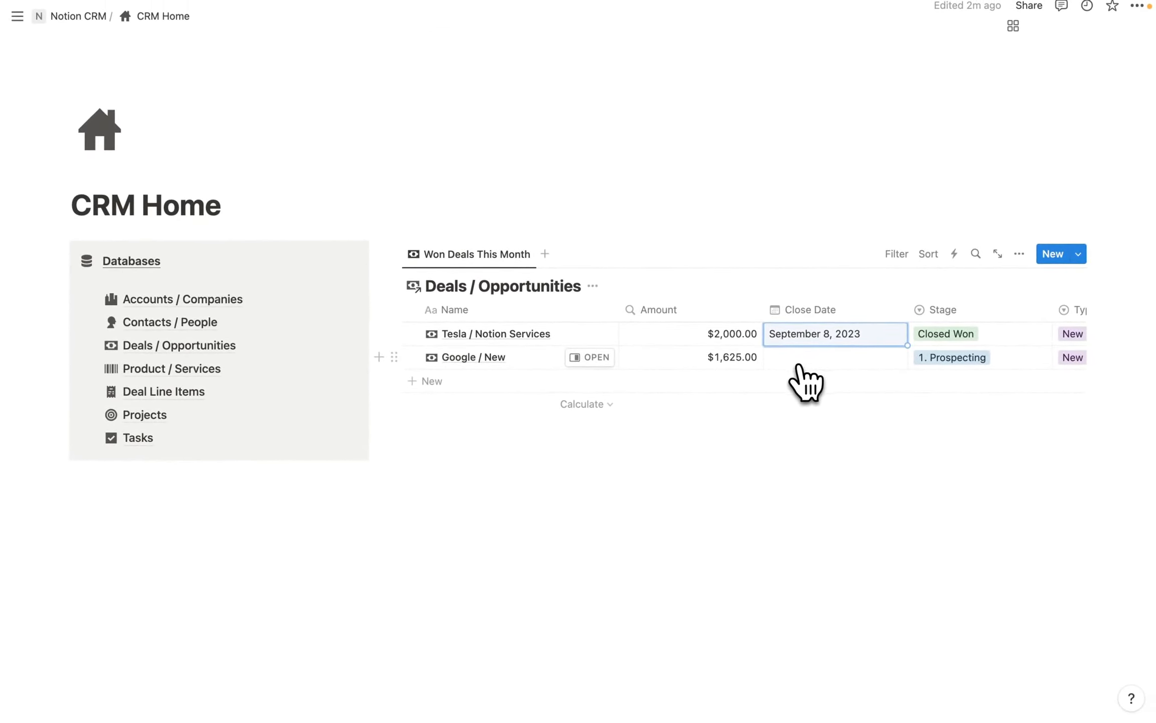
{"action": "left_click", "coordinate": [948, 357]}
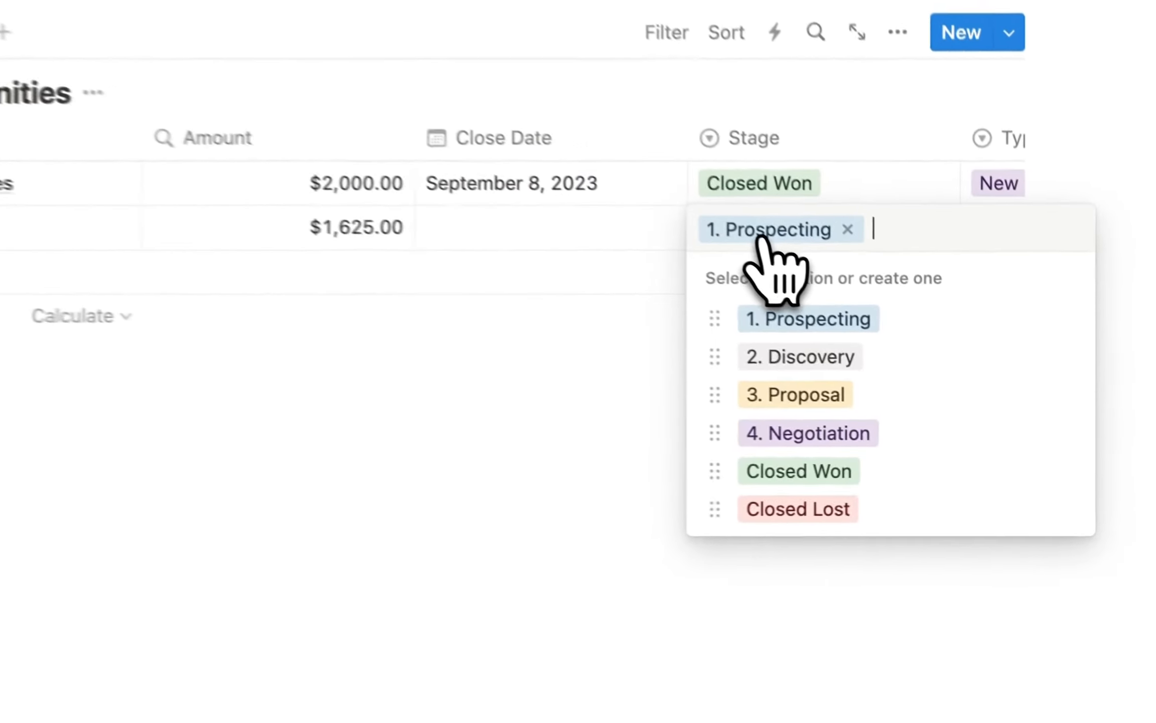
{"action": "left_click", "coordinate": [984, 509]}
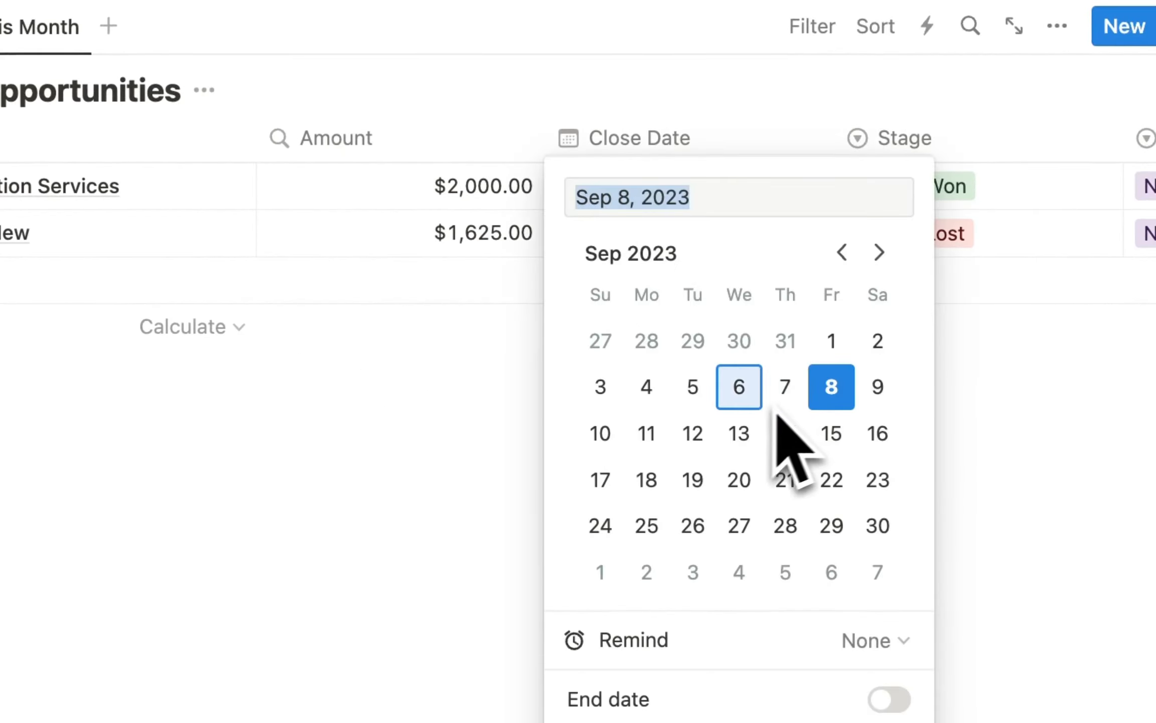
{"action": "key", "text": "Escape"}
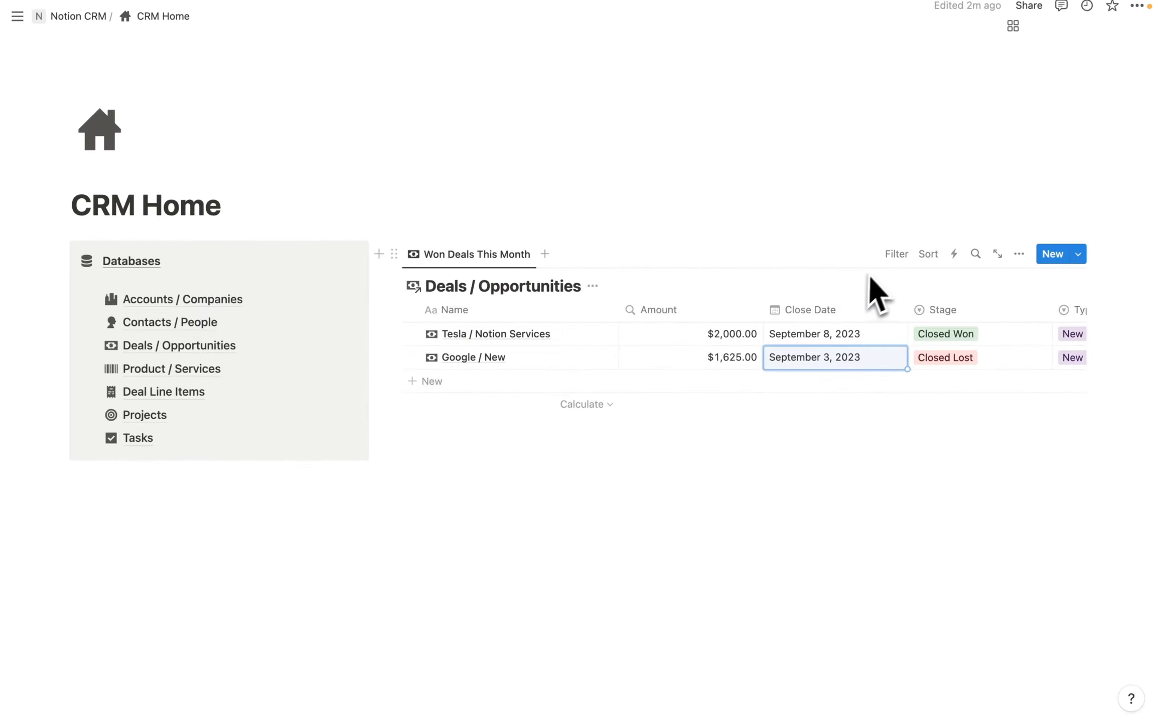
Filter the deals view by Stage to show only Closed Won.
{"action": "left_click", "coordinate": [897, 253]}
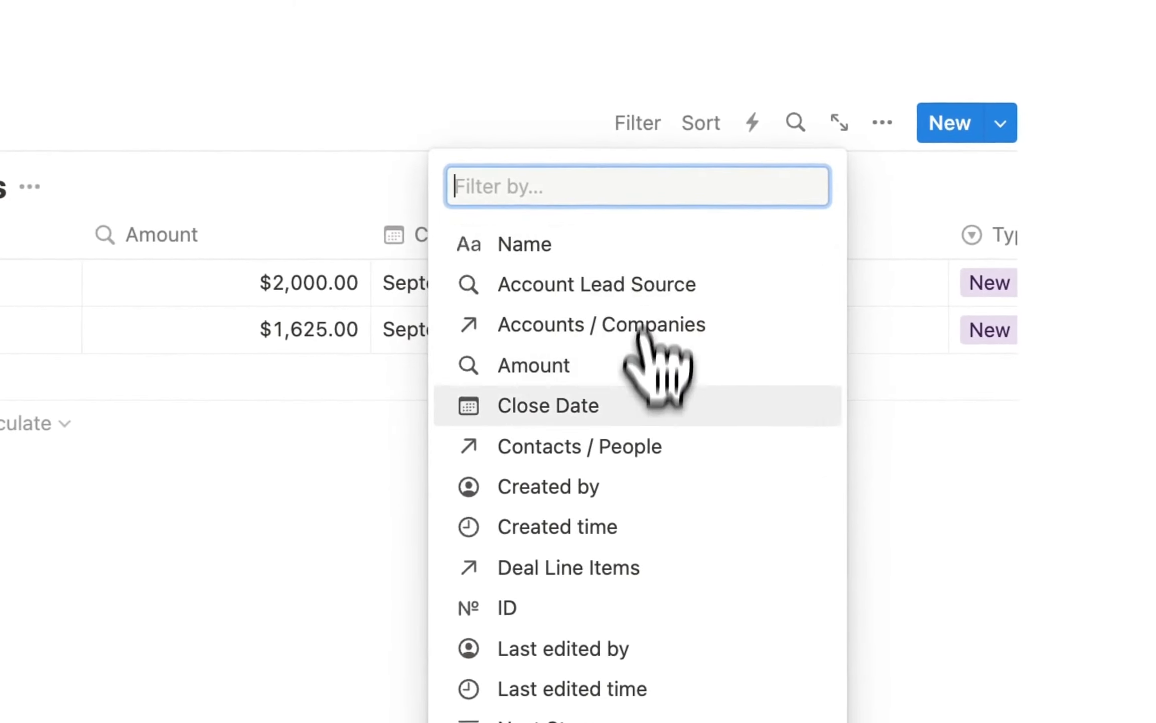
{"action": "scroll", "coordinate": [619, 472], "scroll_direction": "down", "scroll_amount": 1}
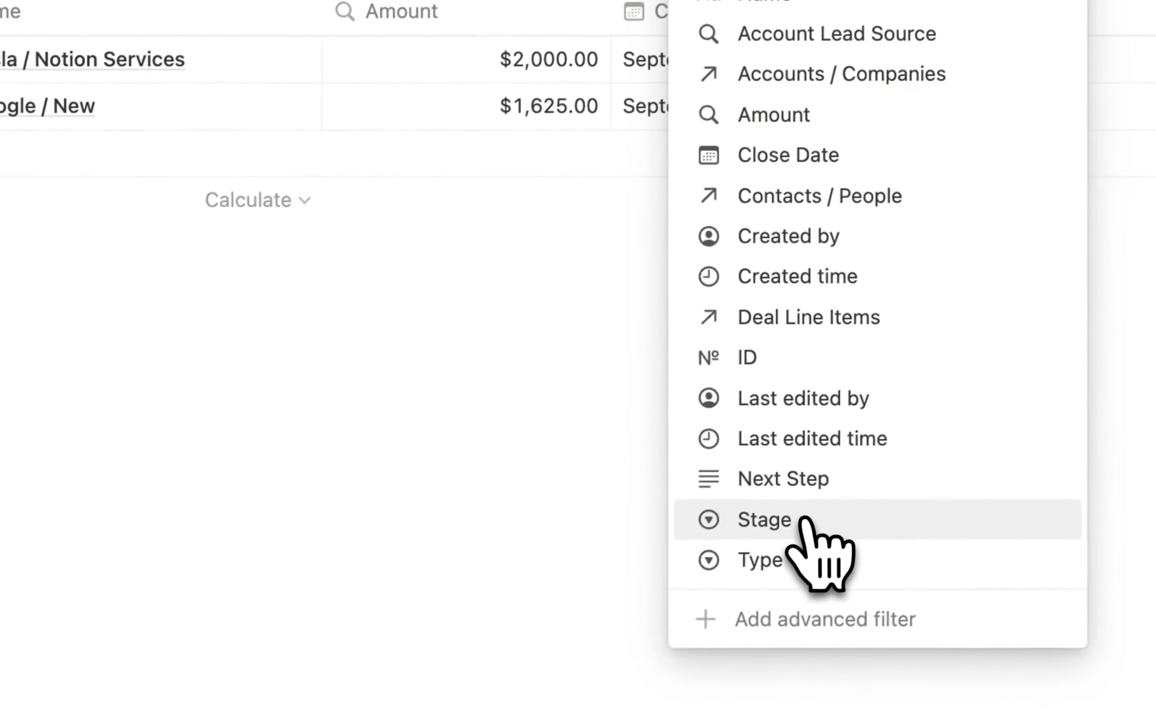
{"action": "left_click", "coordinate": [802, 522]}
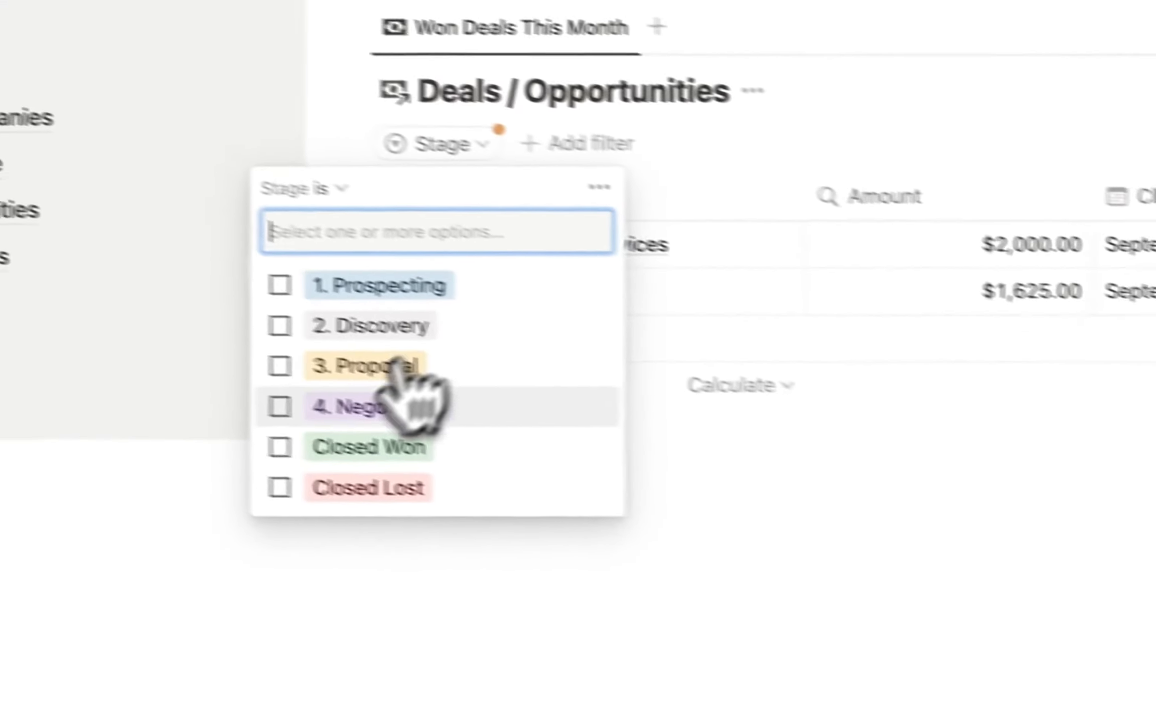
{"action": "left_click", "coordinate": [282, 448]}
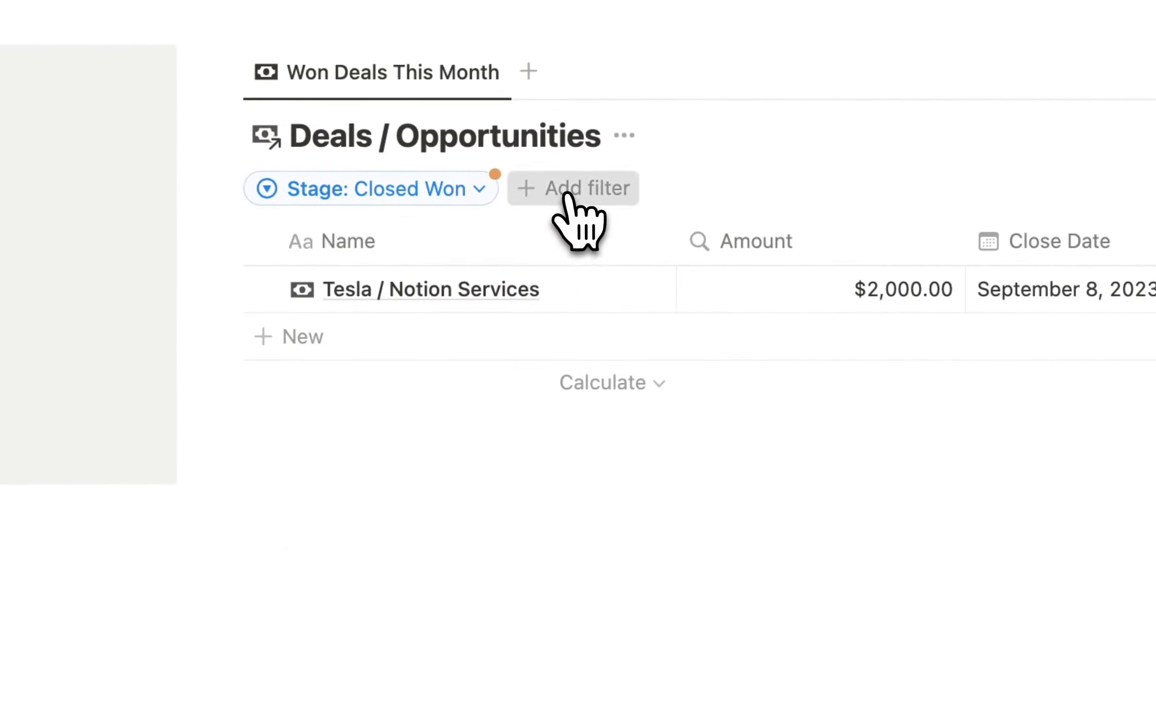
Add a Close Date filter set to This month and save the filters for everyone.
{"action": "left_click", "coordinate": [567, 196]}
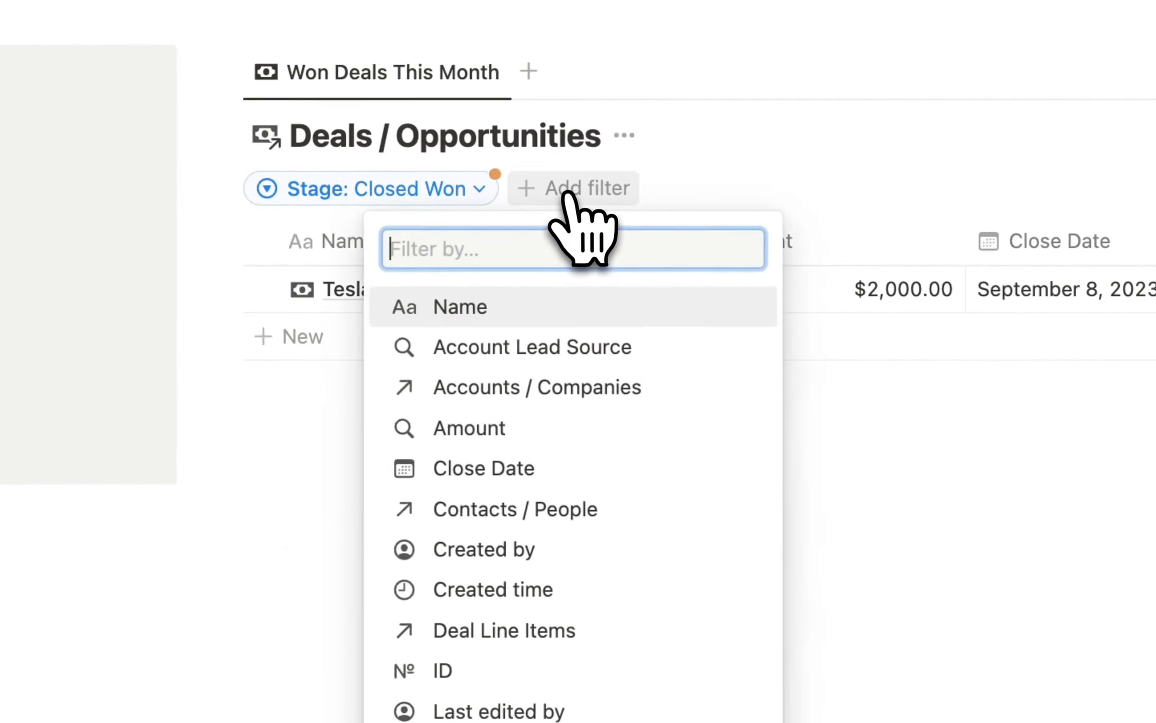
{"action": "left_click", "coordinate": [480, 467]}
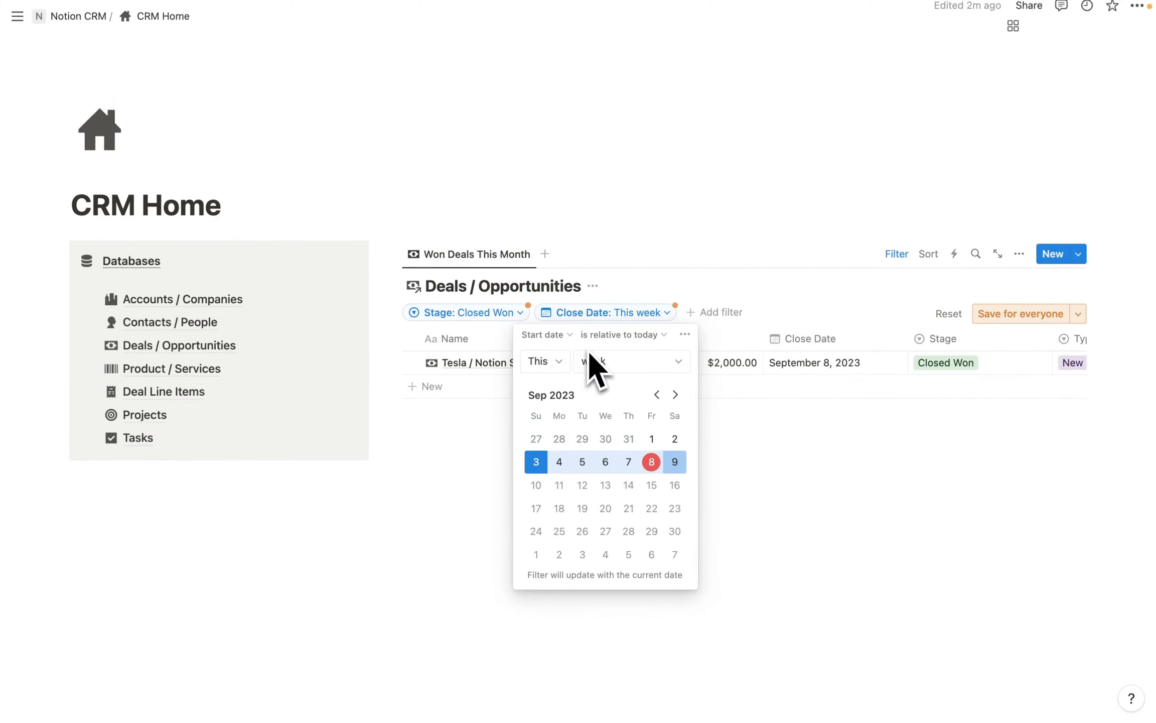
{"action": "left_click", "coordinate": [610, 361]}
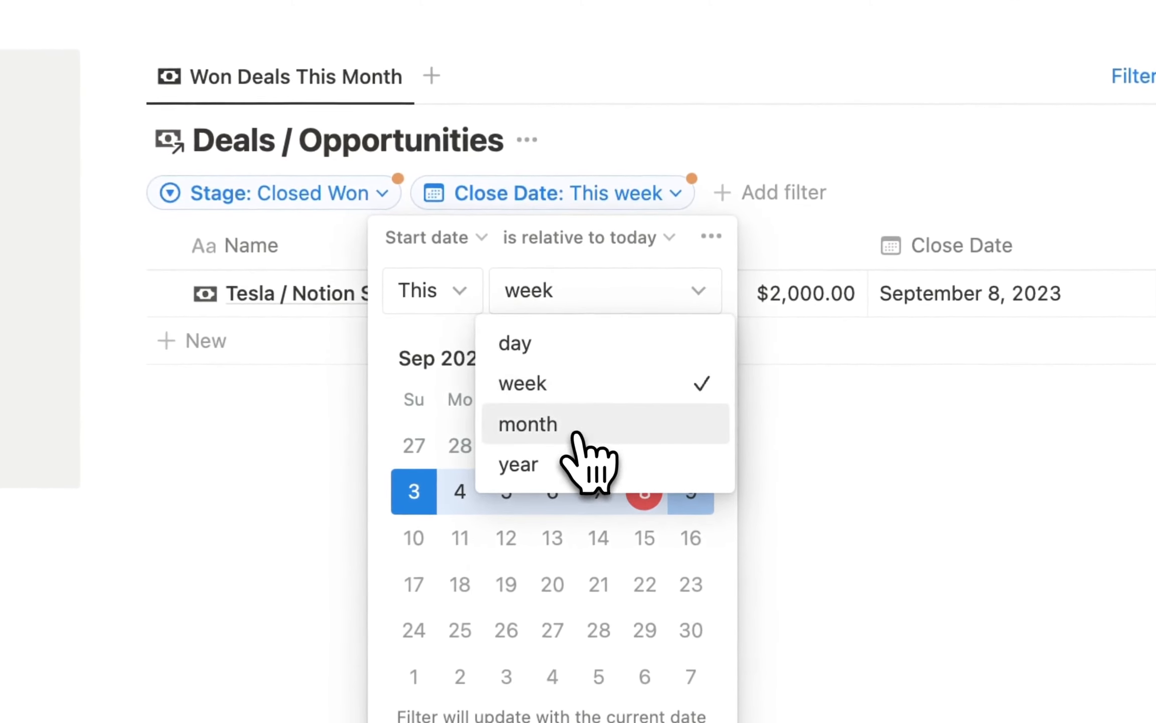
{"action": "left_click", "coordinate": [614, 428]}
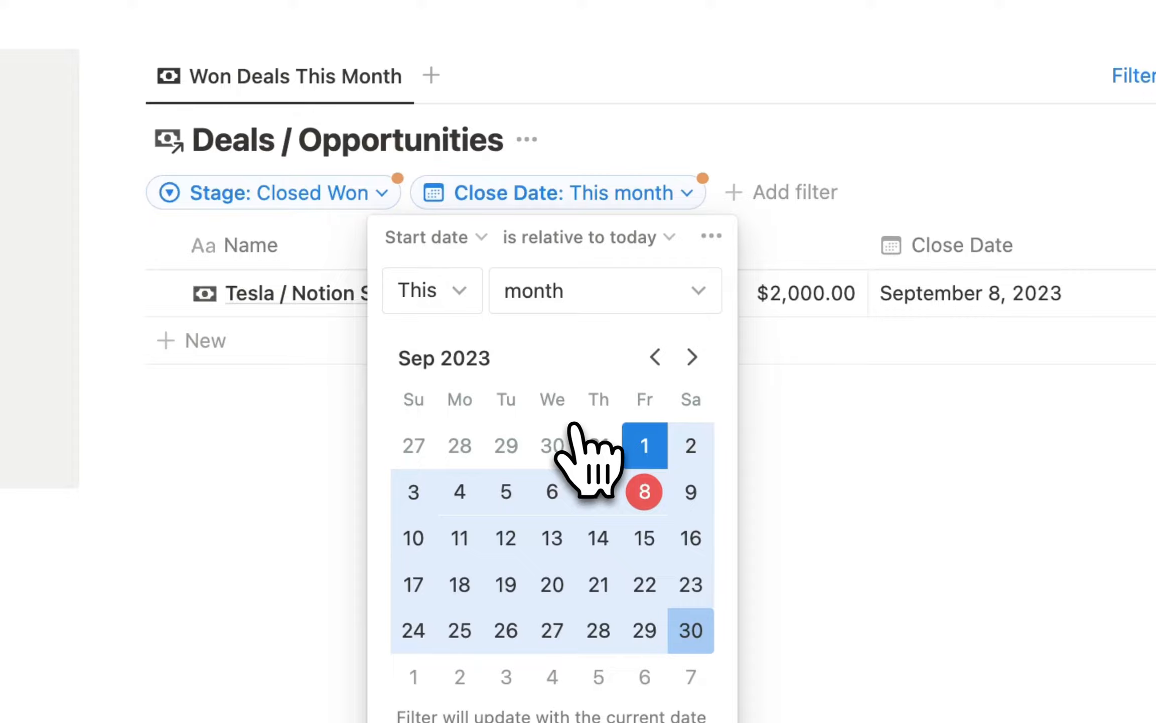
{"action": "left_click", "coordinate": [1109, 278]}
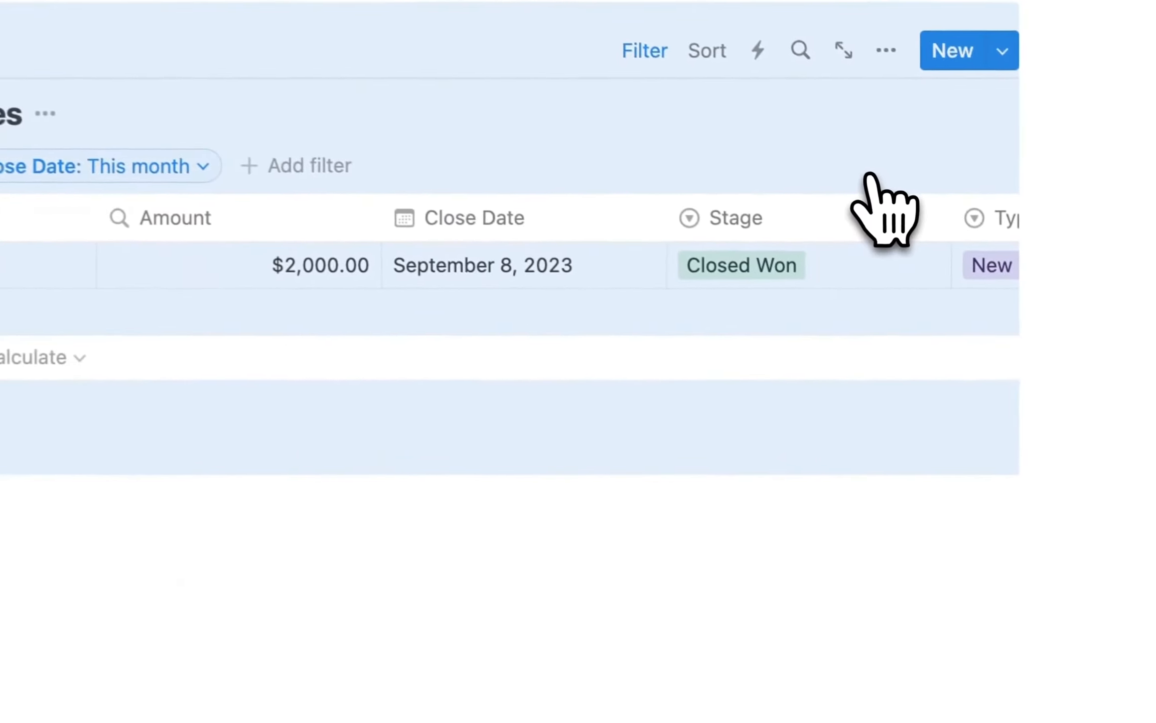
Deselect the database block and scroll across the Won Deals table columns.
{"action": "left_click", "coordinate": [598, 613]}
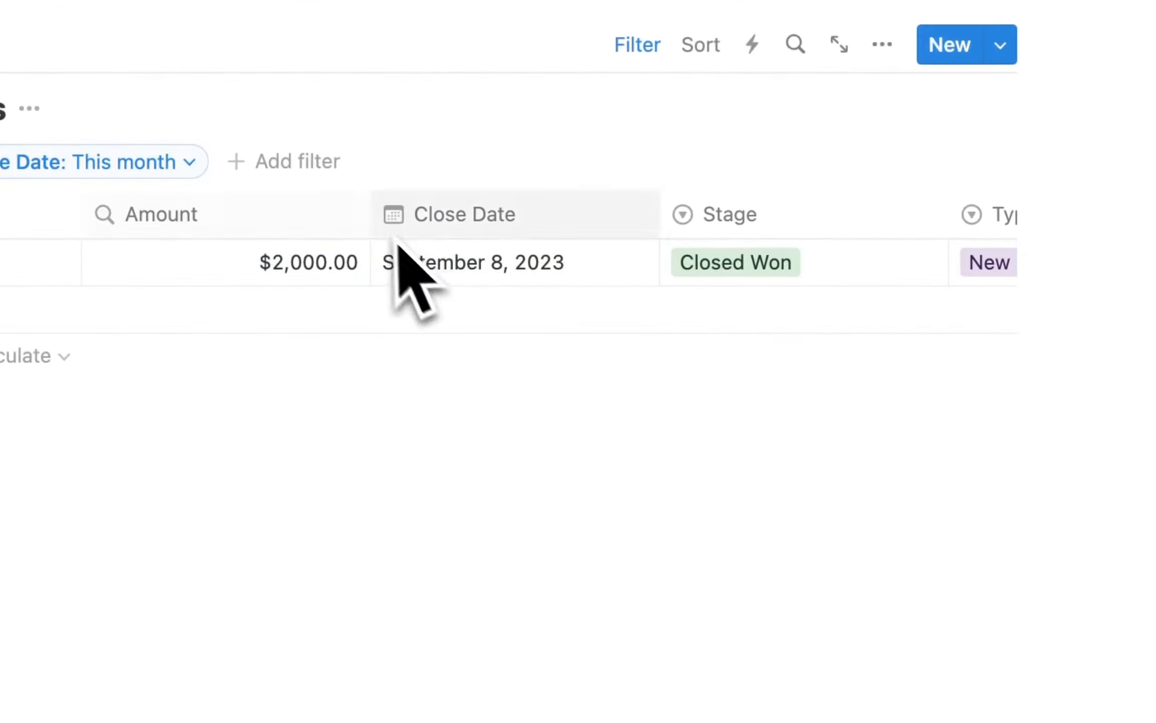
{"action": "scroll", "coordinate": [523, 261], "scroll_direction": "right", "scroll_amount": 4}
{"action": "scroll", "coordinate": [532, 296], "scroll_direction": "right", "scroll_amount": 8}
{"action": "scroll", "coordinate": [552, 291], "scroll_direction": "left", "scroll_amount": 10}
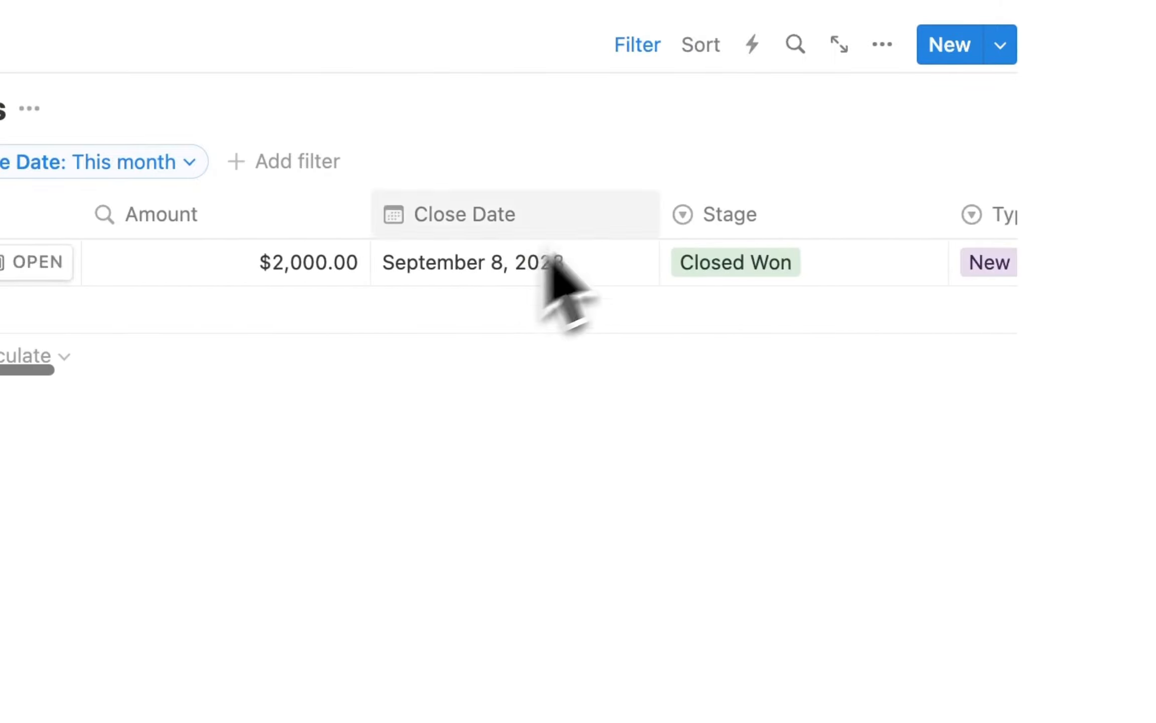
{"action": "left_click", "coordinate": [882, 89]}
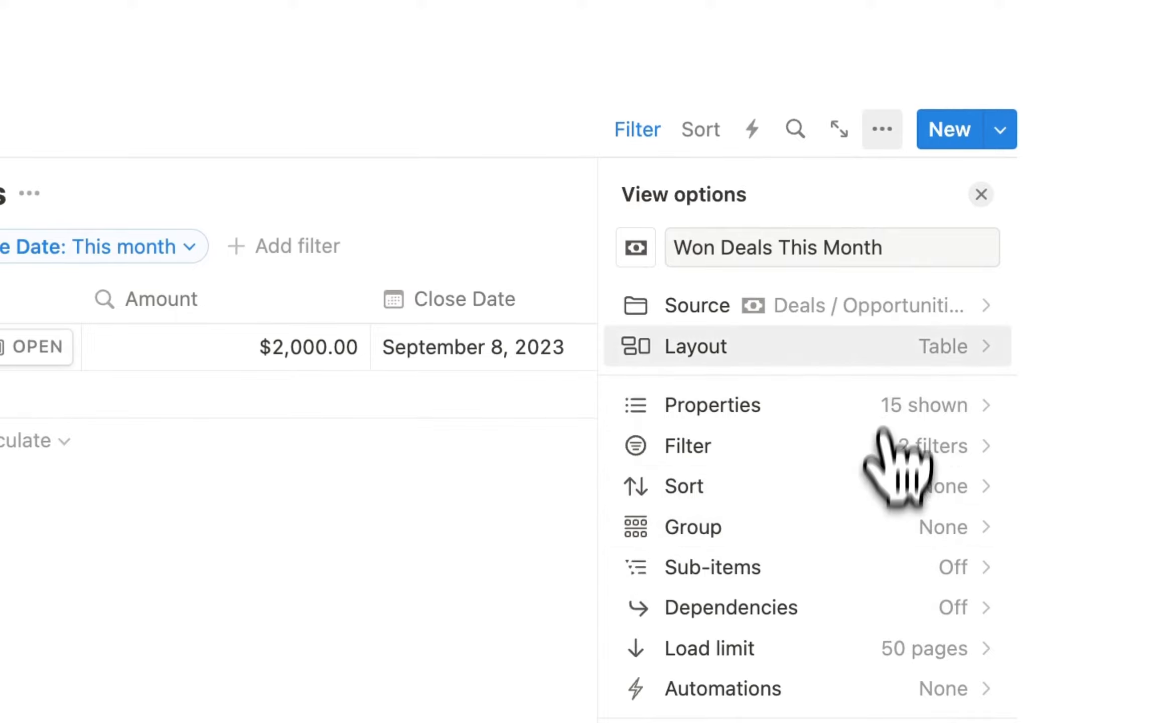
Turn the Won Deals This Month view into a gallery with no card preview and large cards.
{"action": "left_click", "coordinate": [887, 346]}
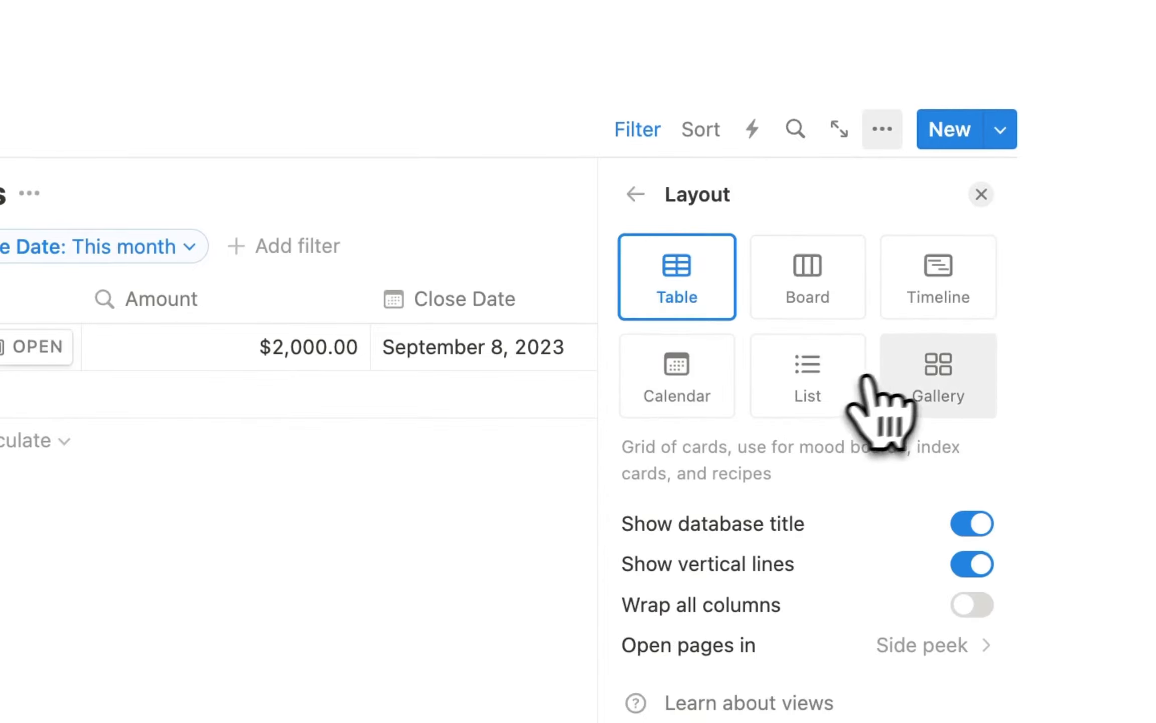
{"action": "left_click", "coordinate": [925, 366]}
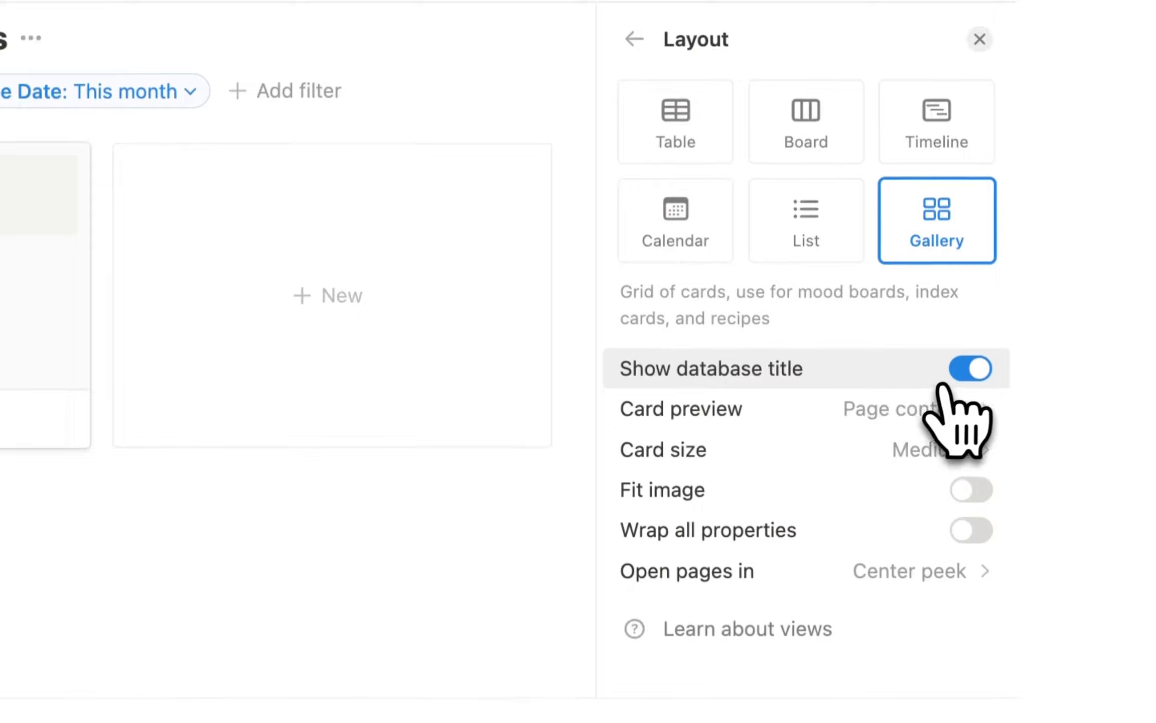
{"action": "left_click", "coordinate": [901, 406]}
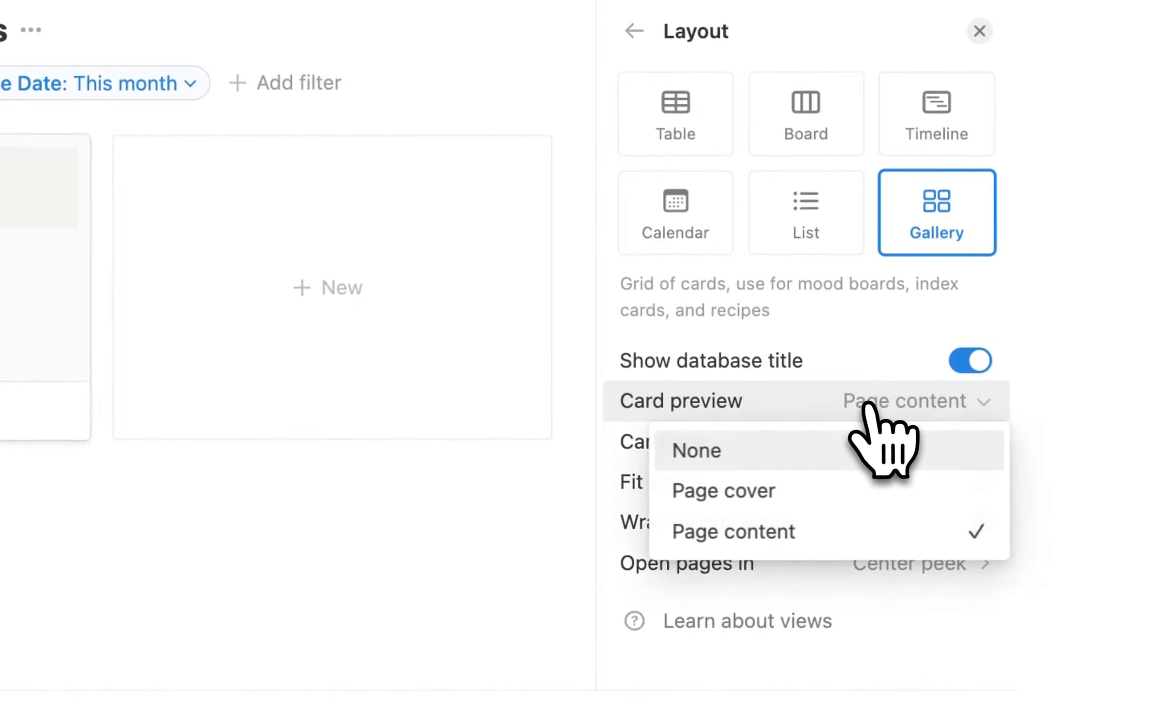
{"action": "left_click", "coordinate": [713, 452]}
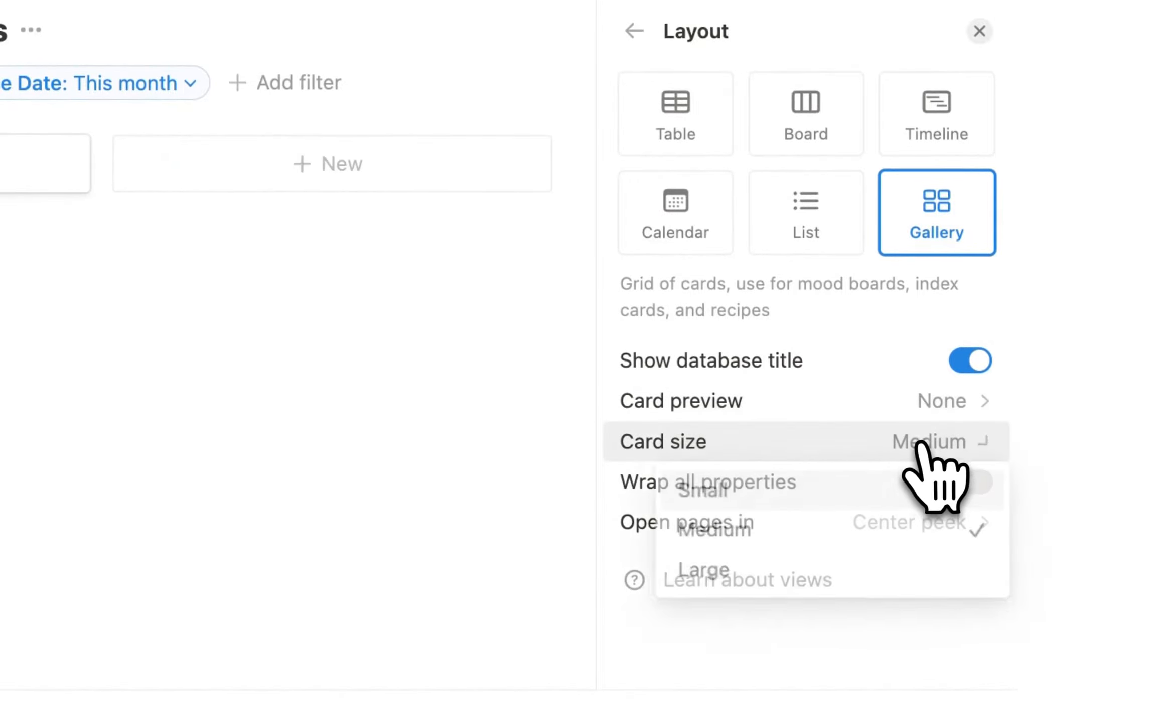
{"action": "left_click", "coordinate": [843, 572]}
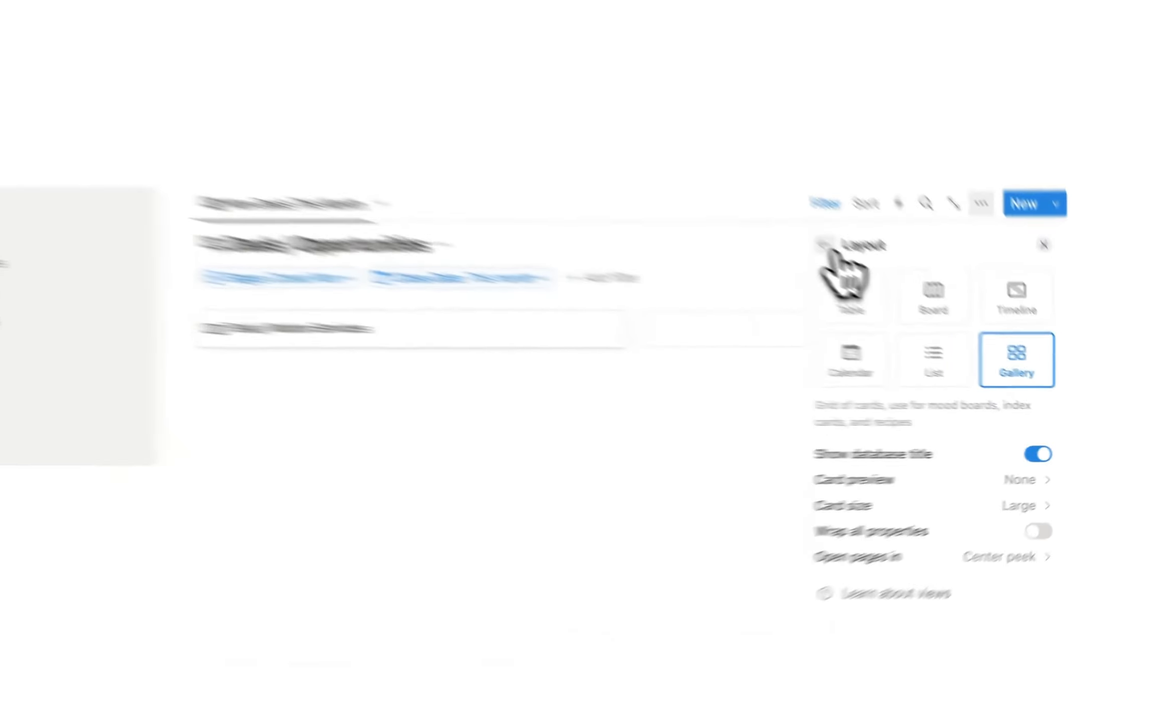
Show Close Date, Stage and Amount on the cards and hide the Deals / Opportunities title.
{"action": "left_click", "coordinate": [825, 246]}
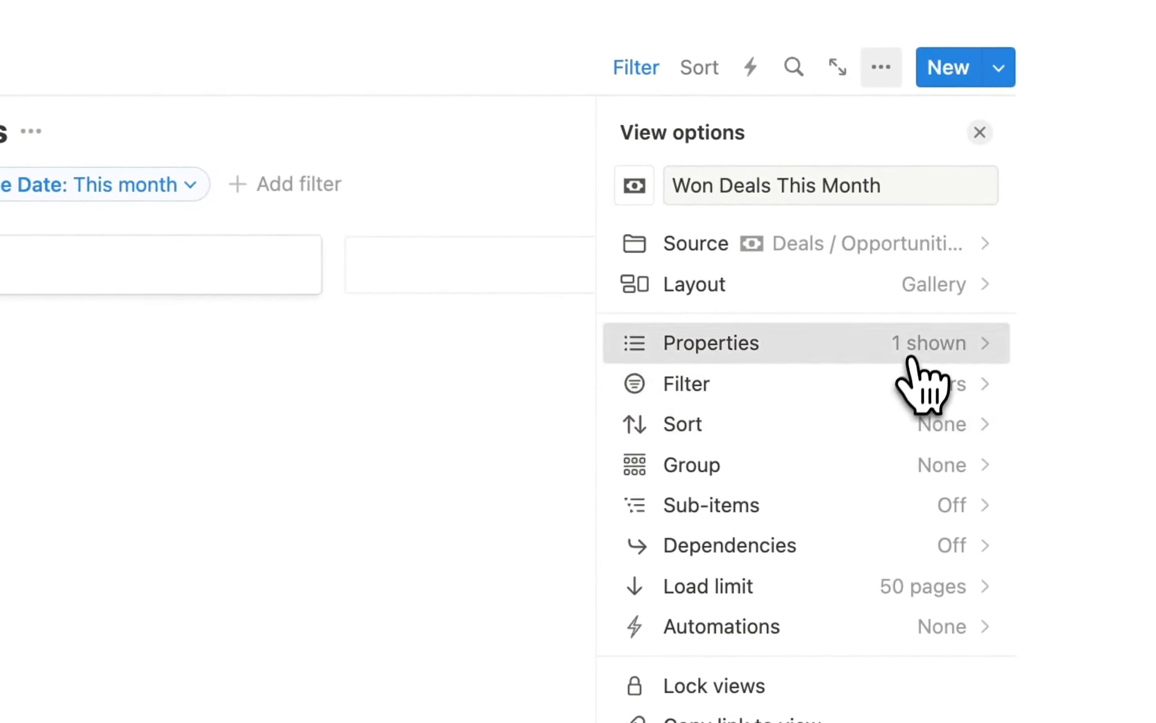
{"action": "left_click", "coordinate": [911, 358]}
{"action": "scroll", "coordinate": [883, 481], "scroll_direction": "down", "scroll_amount": 2}
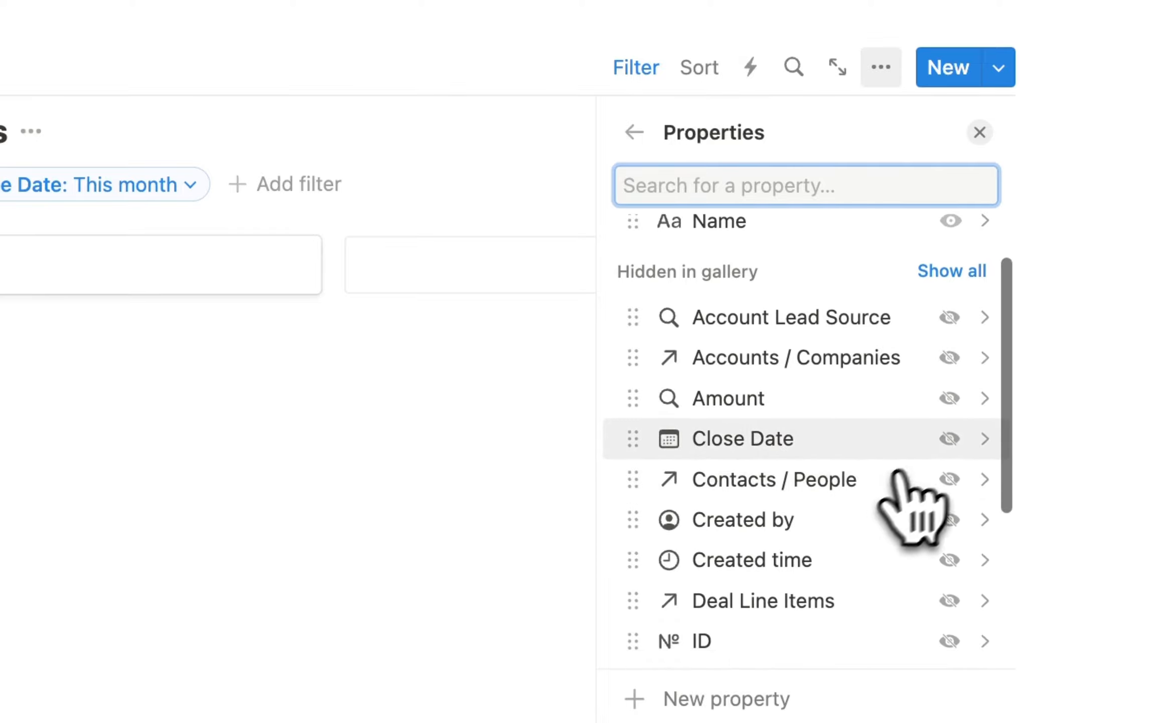
{"action": "left_click", "coordinate": [949, 439]}
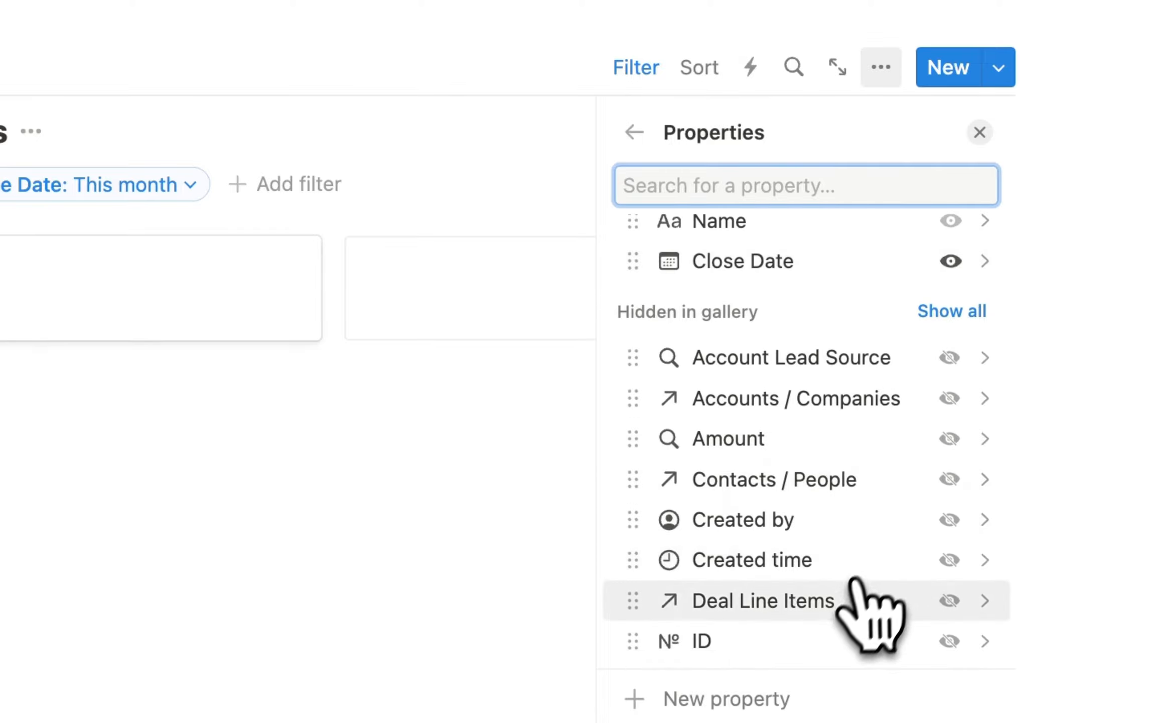
{"action": "scroll", "coordinate": [853, 618], "scroll_direction": "down", "scroll_amount": 5}
{"action": "scroll", "coordinate": [848, 597], "scroll_direction": "down", "scroll_amount": 2}
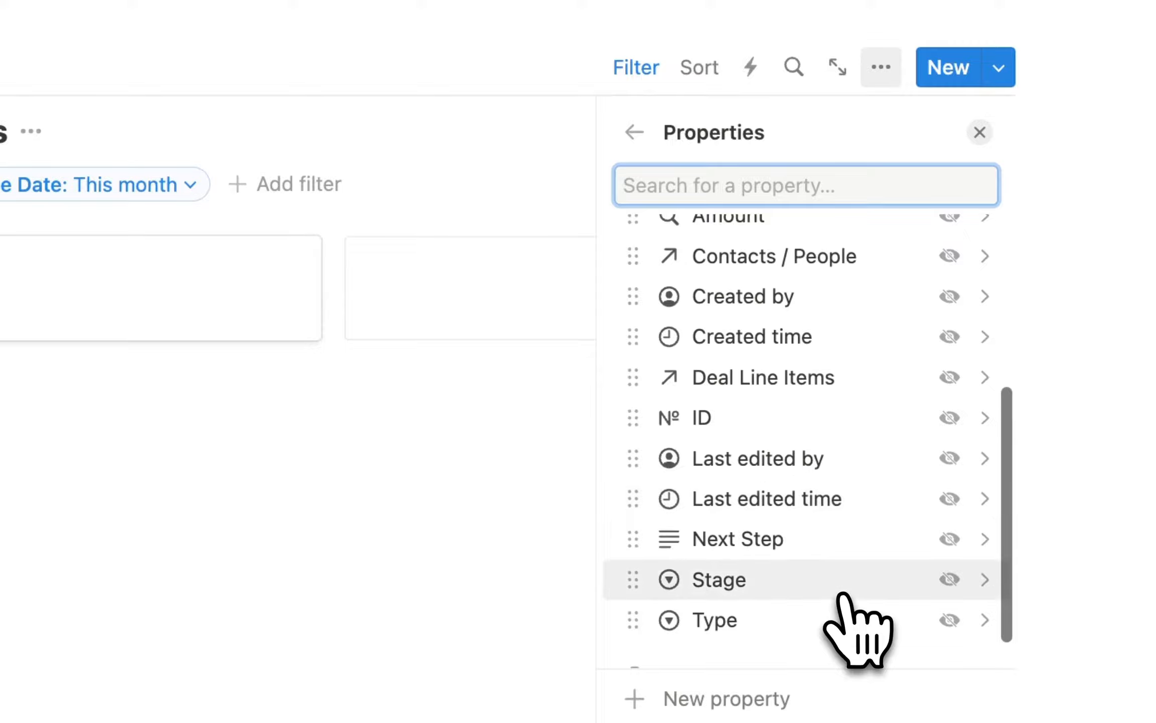
{"action": "left_click", "coordinate": [946, 555]}
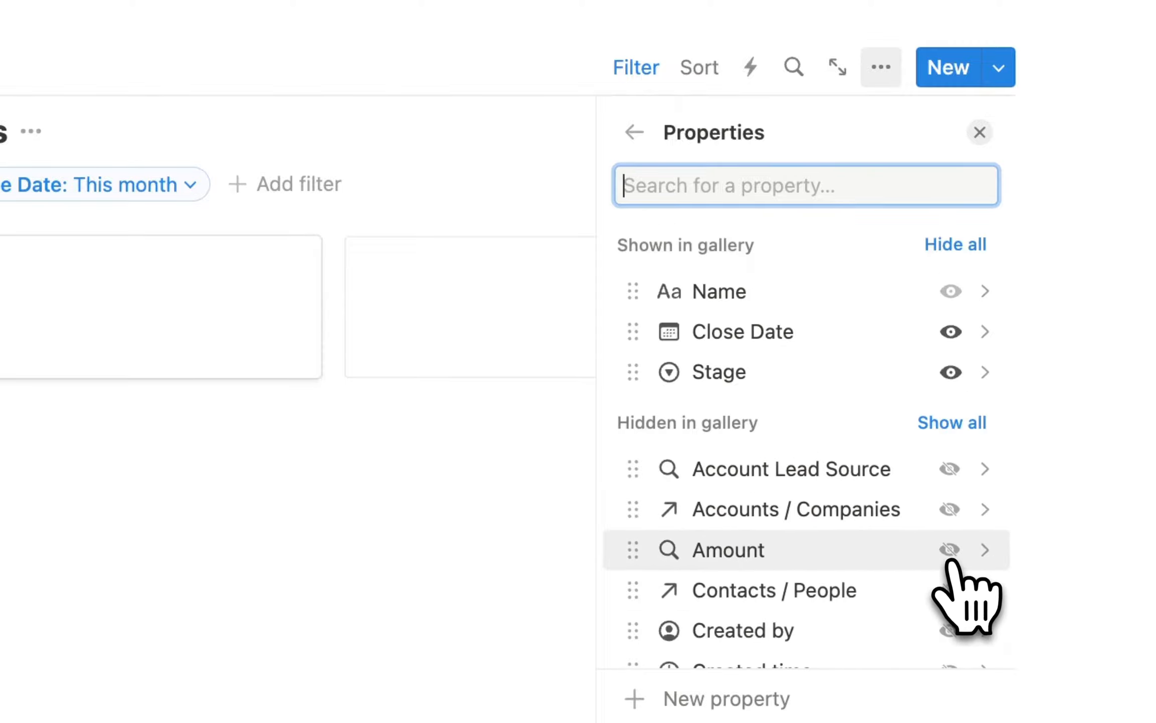
{"action": "scroll", "coordinate": [1104, 418], "scroll_direction": "down", "scroll_amount": 2}
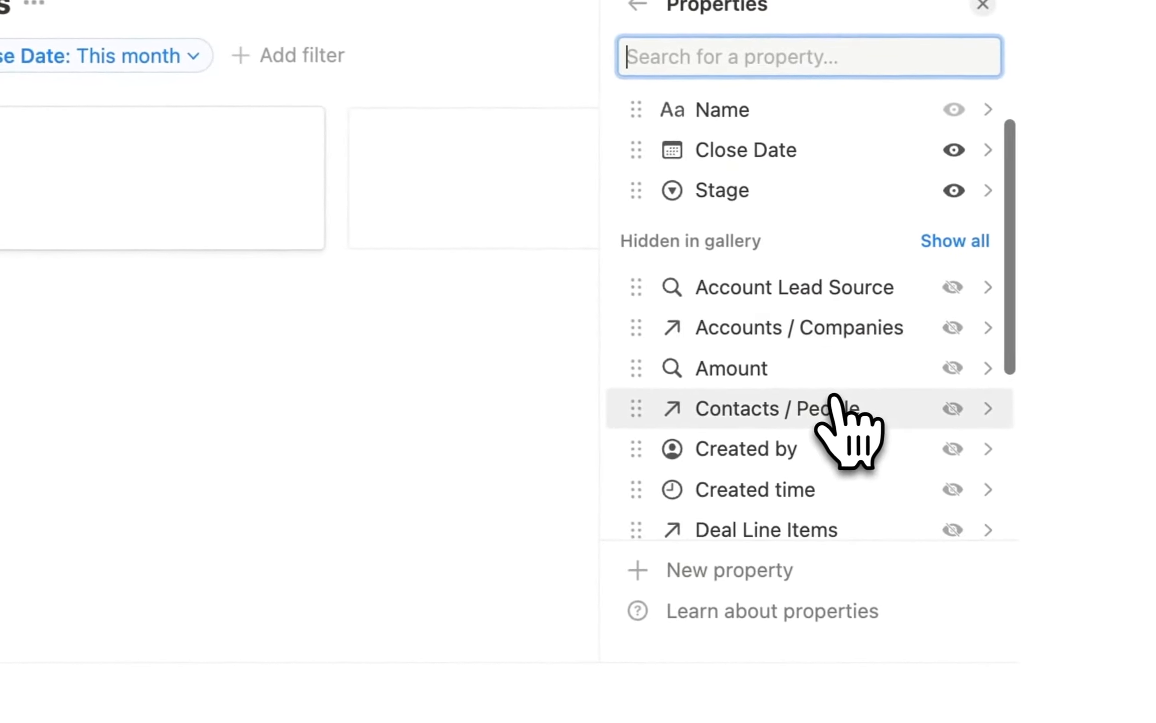
{"action": "left_click", "coordinate": [952, 369]}
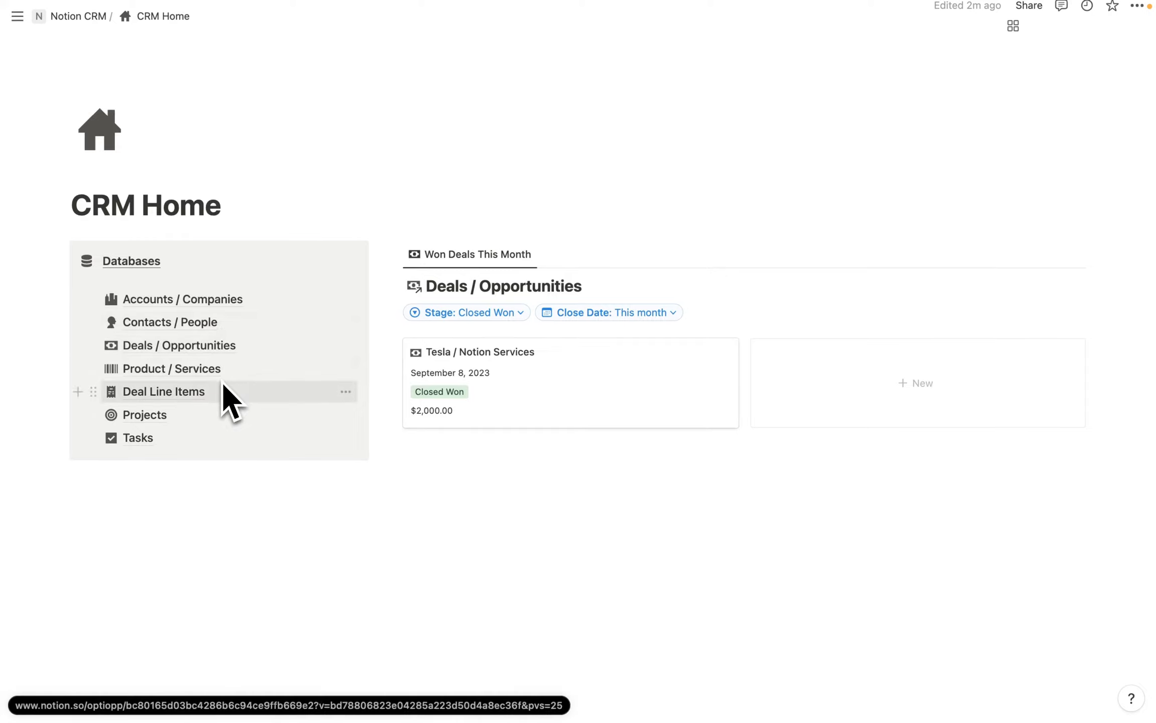
{"action": "left_click", "coordinate": [593, 286]}
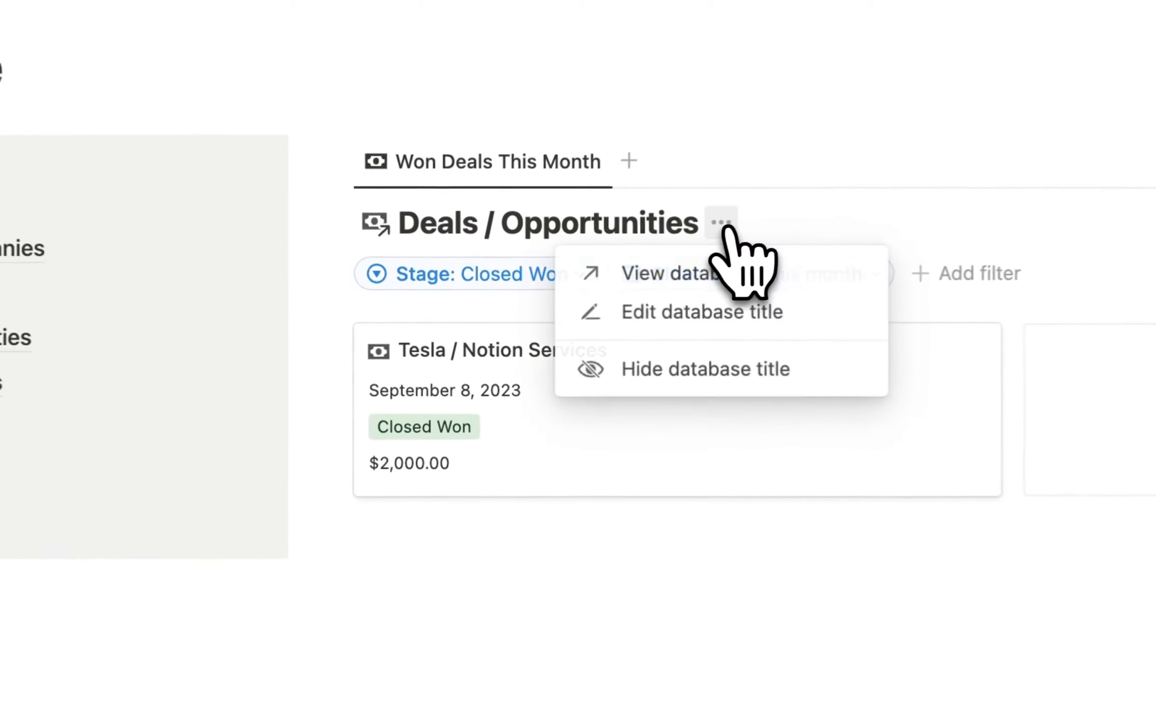
{"action": "left_click", "coordinate": [772, 378]}
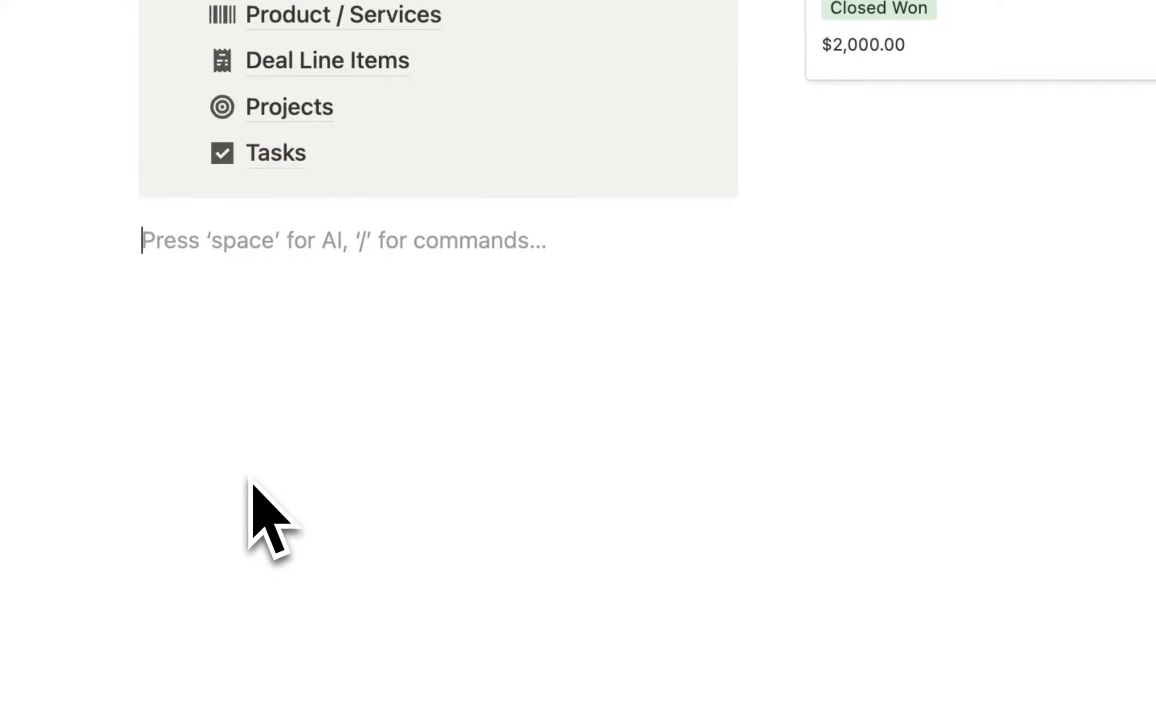
Insert an inline database via /dat linked to Accounts / Companies, then set Google's Relationship to Prospect.
{"action": "type", "text": "/da"}
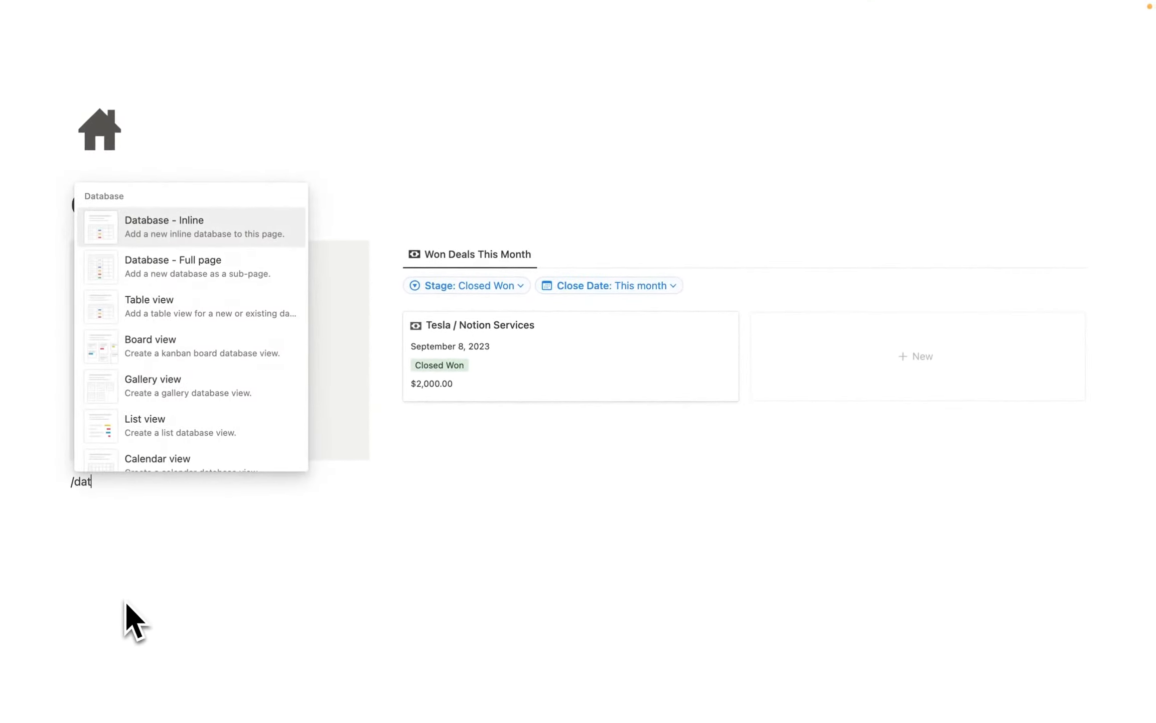
{"action": "type", "text": "t"}
{"action": "key", "text": "Return"}
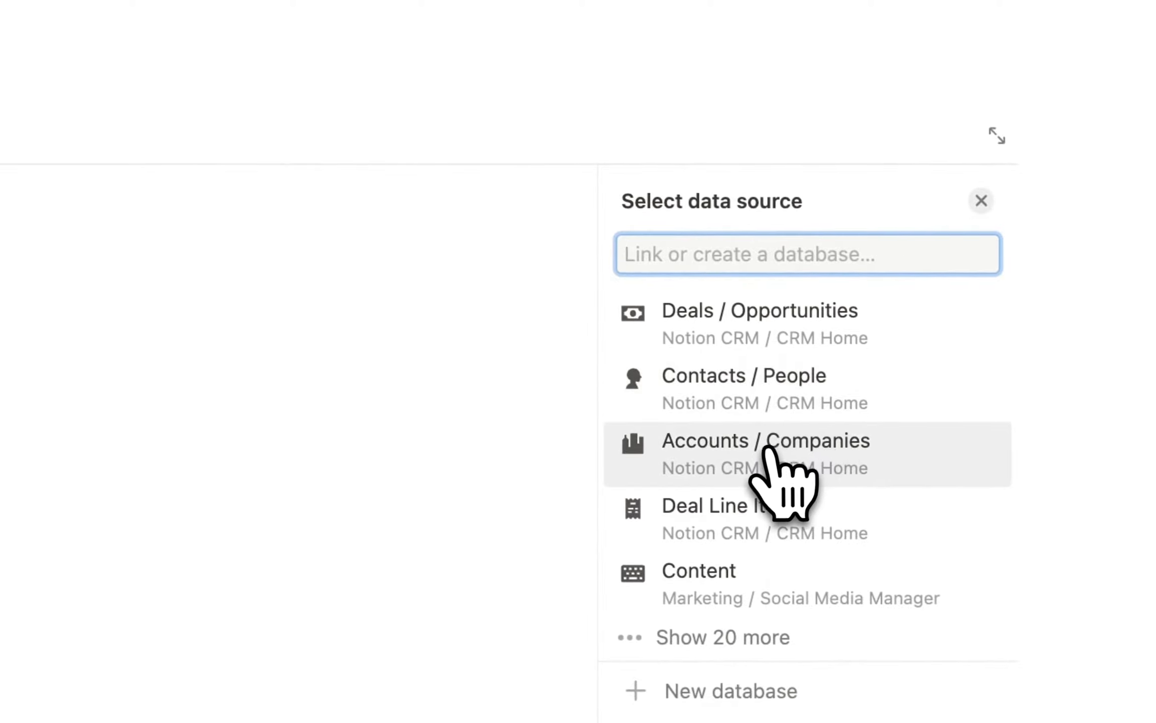
{"action": "left_click", "coordinate": [754, 450]}
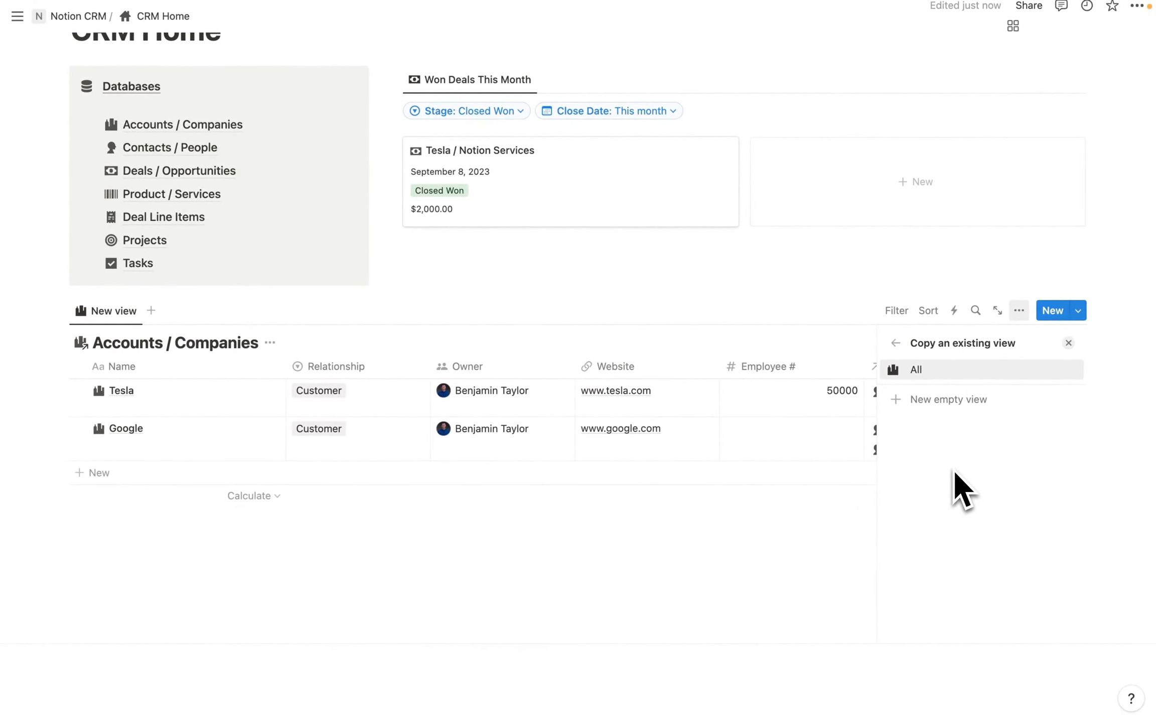
{"action": "left_click", "coordinate": [331, 430]}
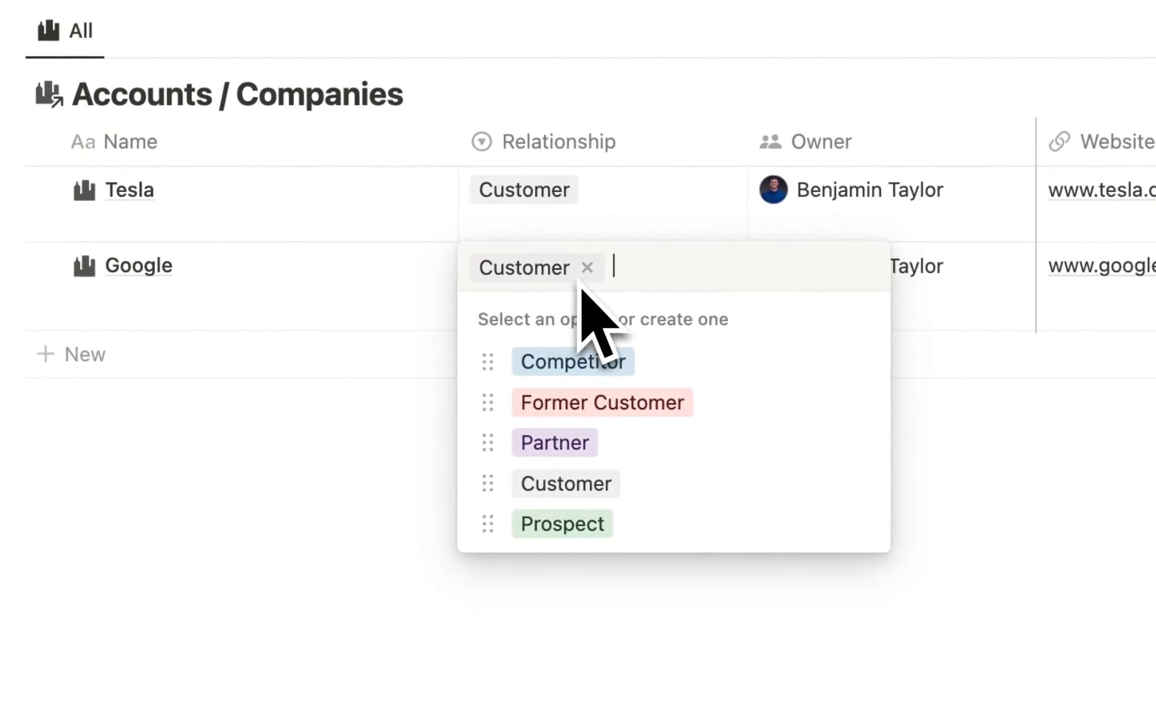
{"action": "left_click", "coordinate": [623, 524]}
{"action": "left_click", "coordinate": [788, 555]}
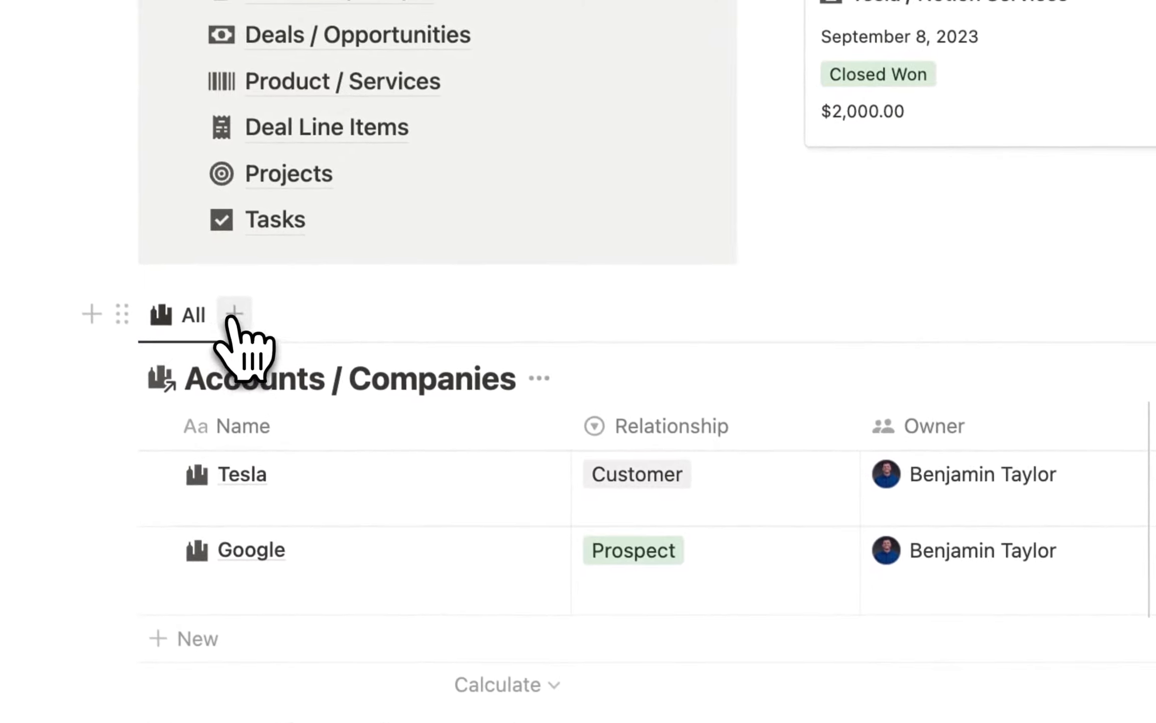
Add a new empty Accounts / Companies view named 'Customers'.
{"action": "left_click", "coordinate": [167, 142]}
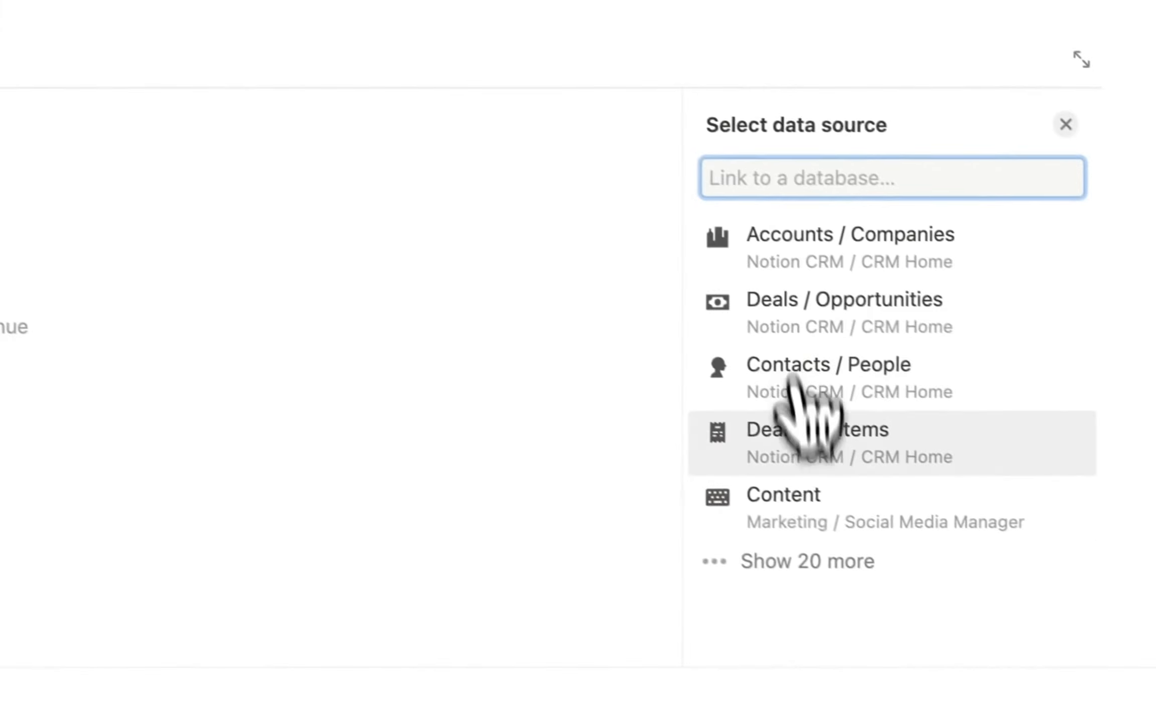
{"action": "left_click", "coordinate": [790, 240]}
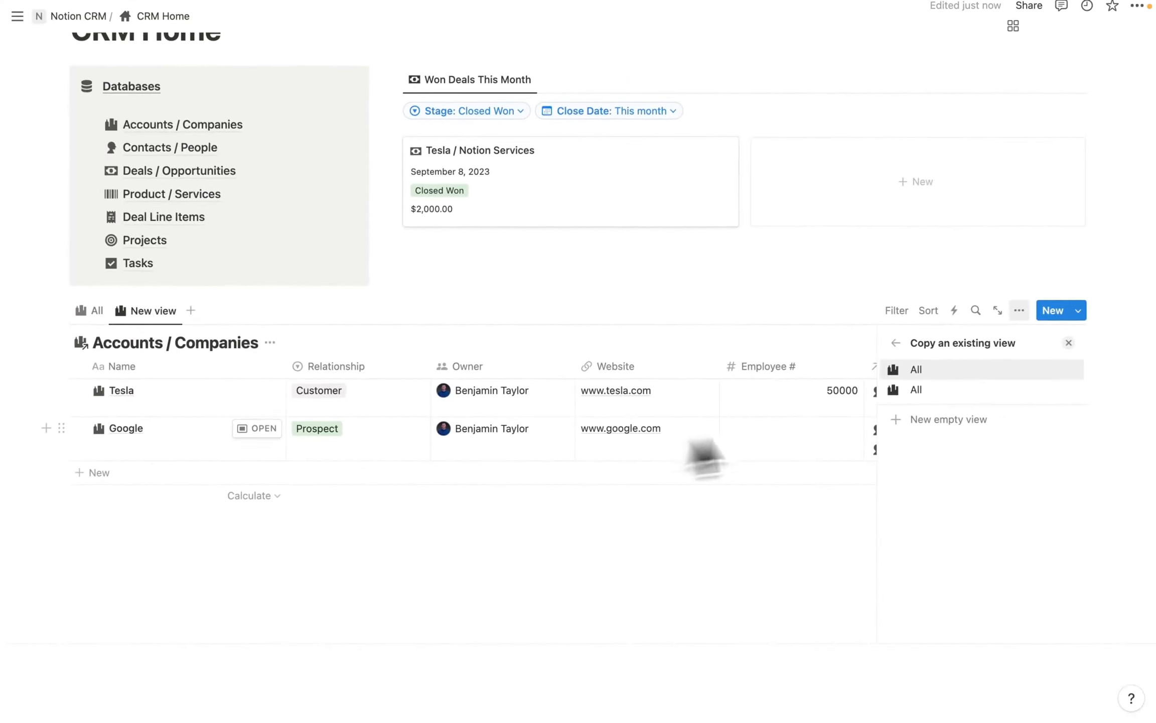
{"action": "left_click", "coordinate": [963, 419]}
{"action": "type", "text": "Customers"}
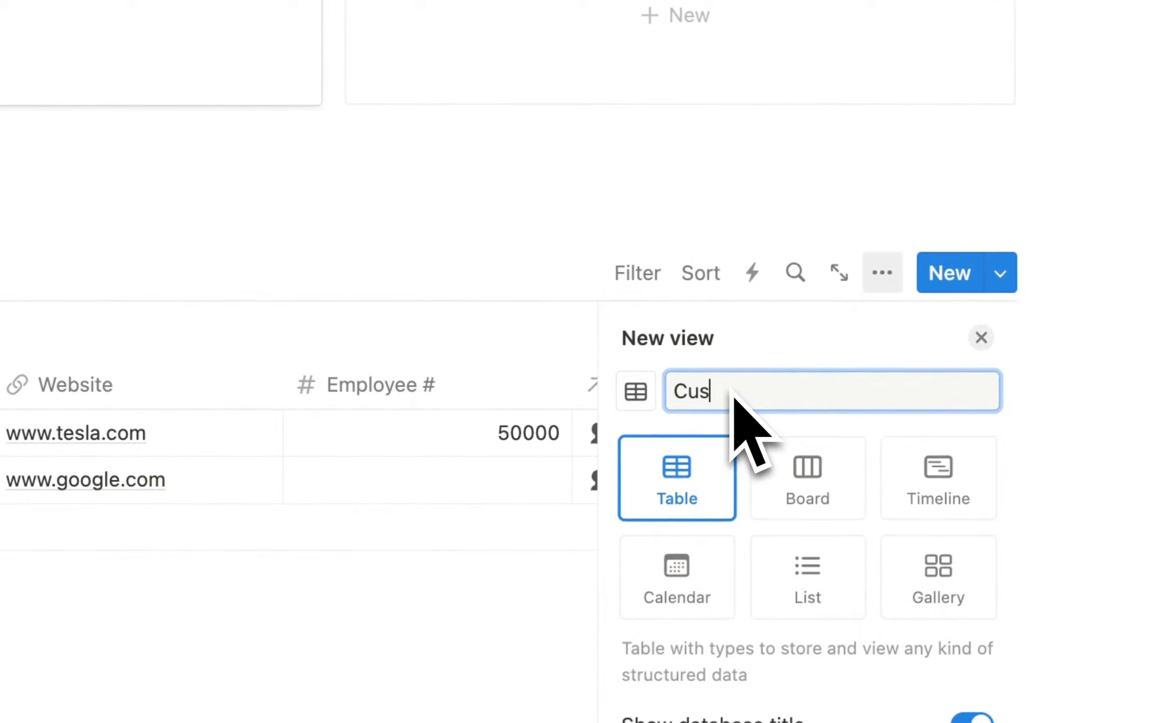
{"action": "left_click", "coordinate": [968, 628]}
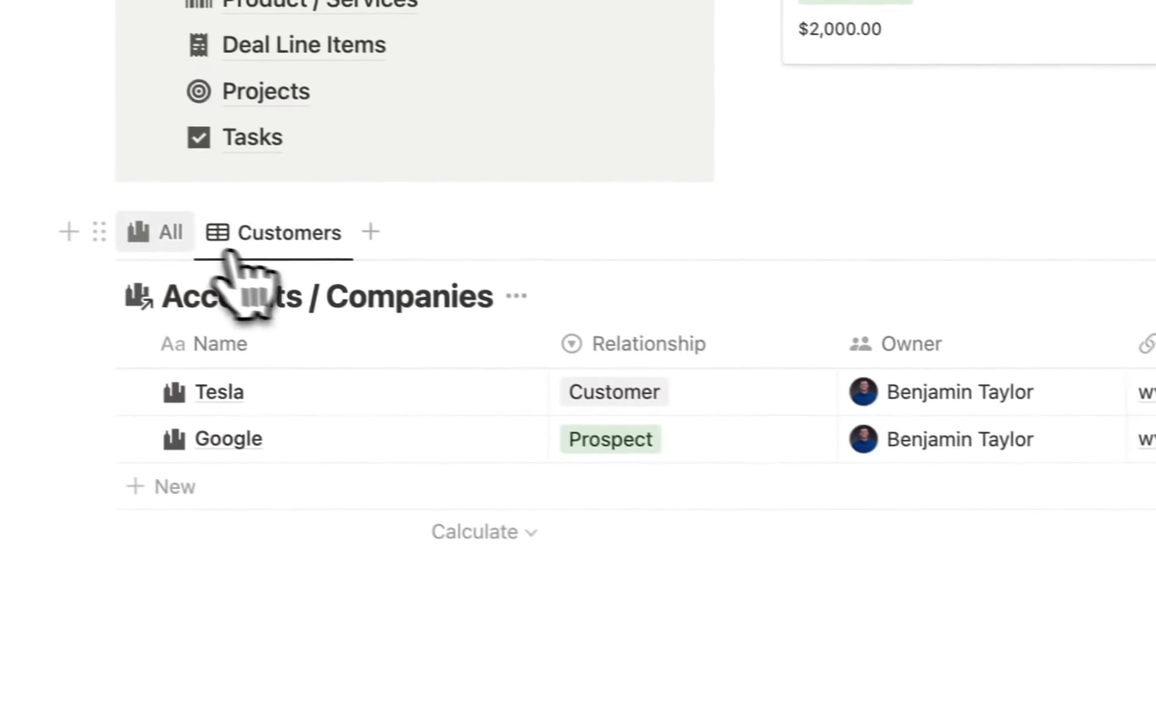
Delete the All view from the companies table.
{"action": "left_click", "coordinate": [177, 241]}
{"action": "left_click", "coordinate": [187, 244]}
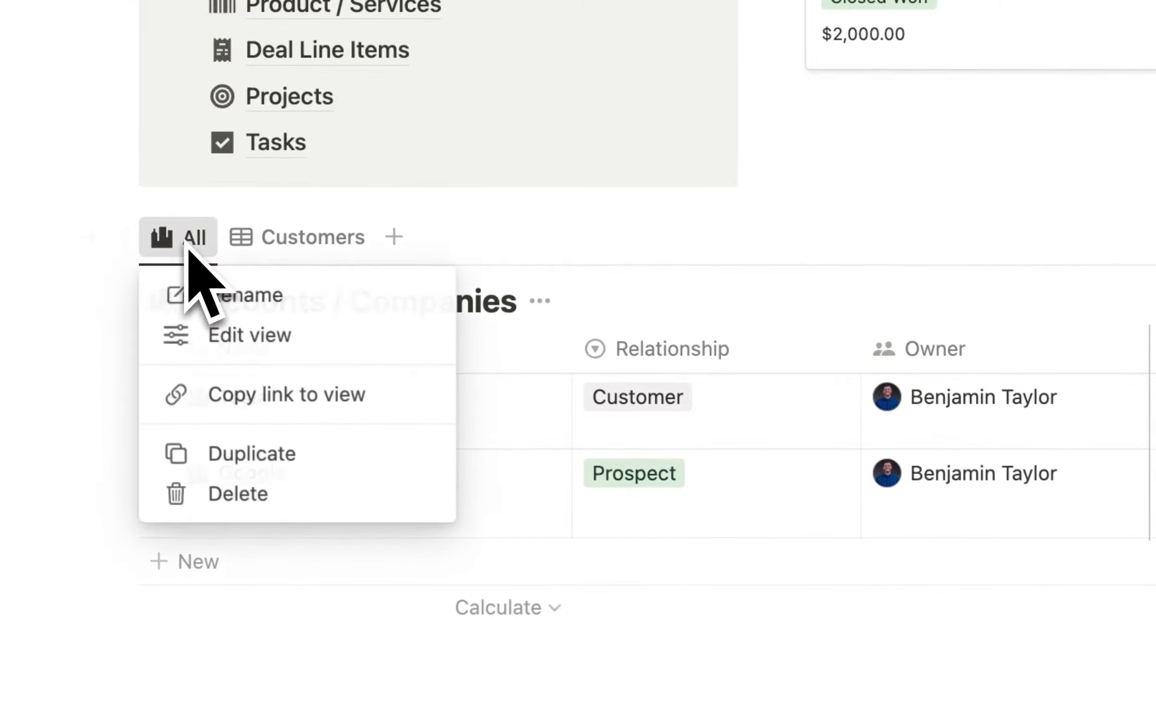
{"action": "left_click", "coordinate": [253, 494]}
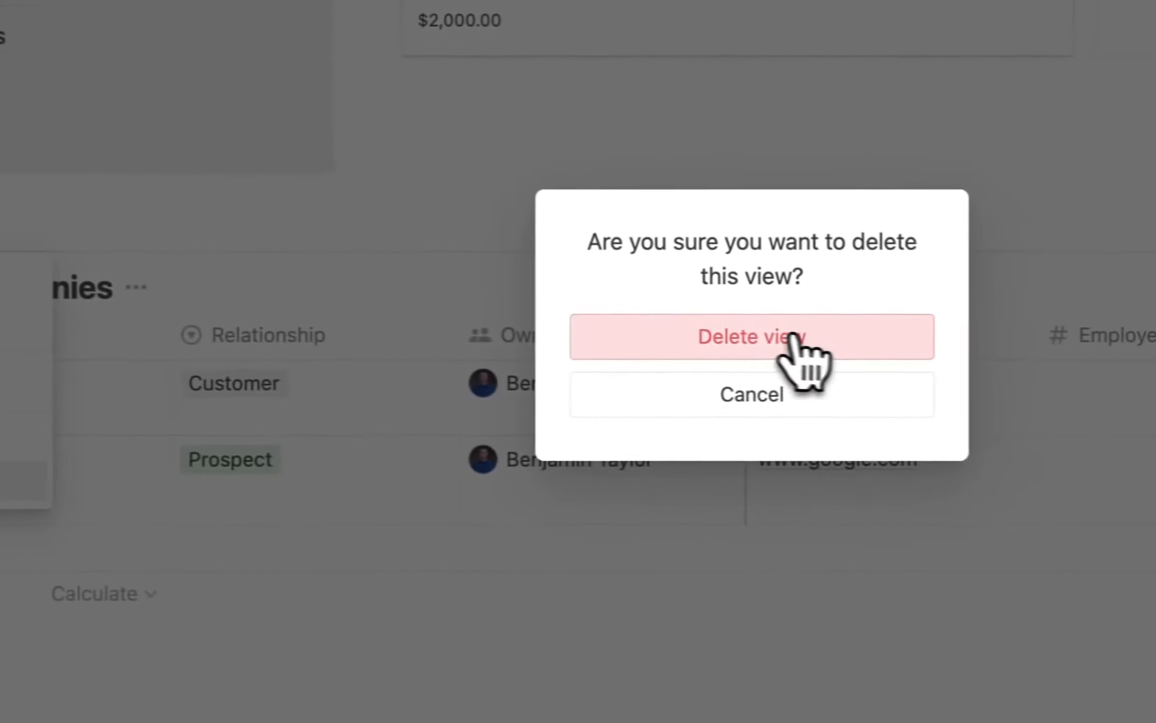
{"action": "left_click", "coordinate": [798, 341]}
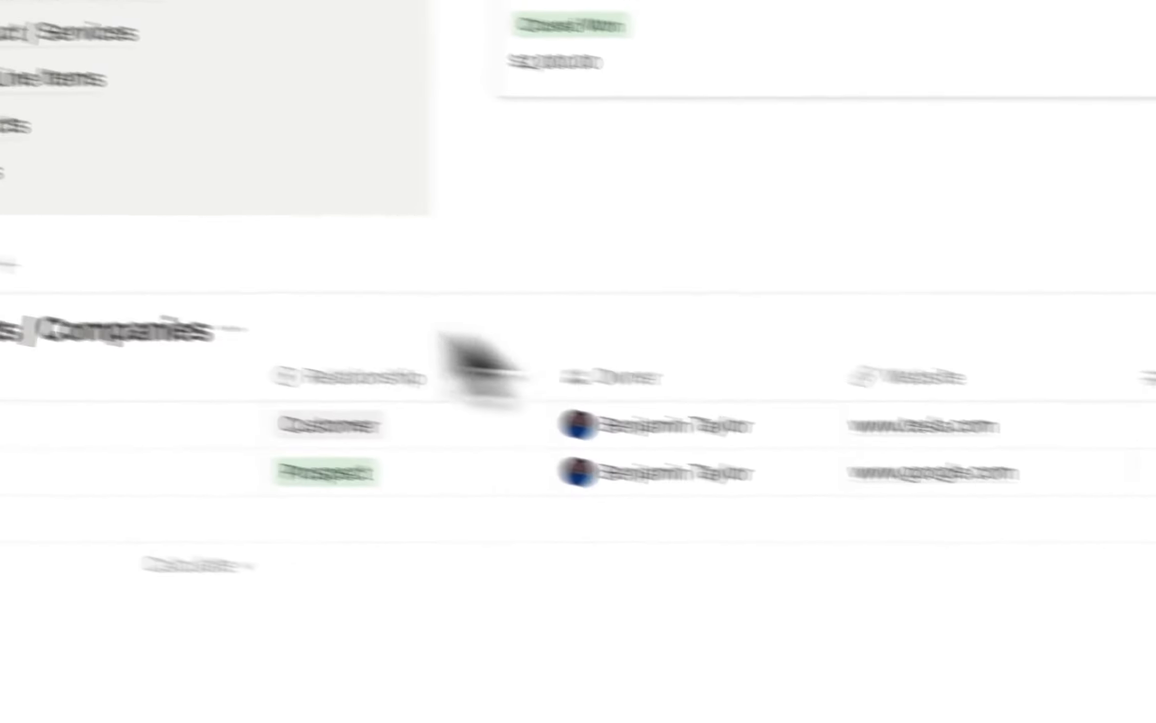
Give the Customers view a companies building icon.
{"action": "left_click", "coordinate": [168, 329]}
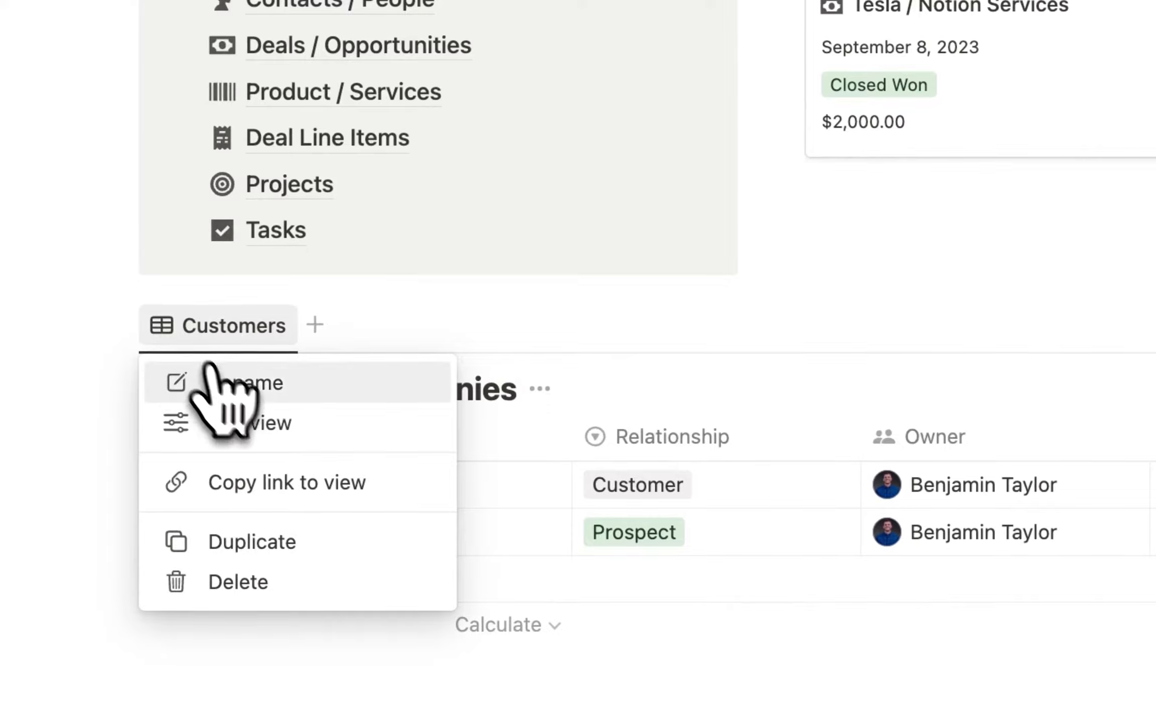
{"action": "left_click", "coordinate": [203, 390]}
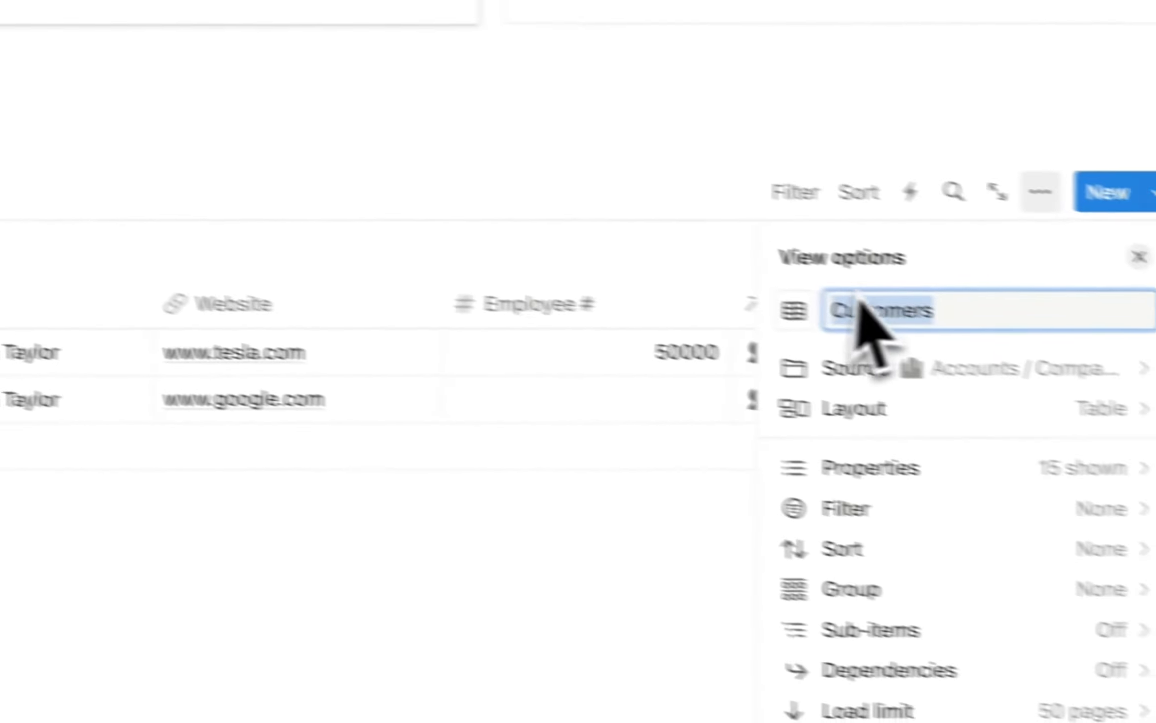
{"action": "left_click", "coordinate": [722, 294]}
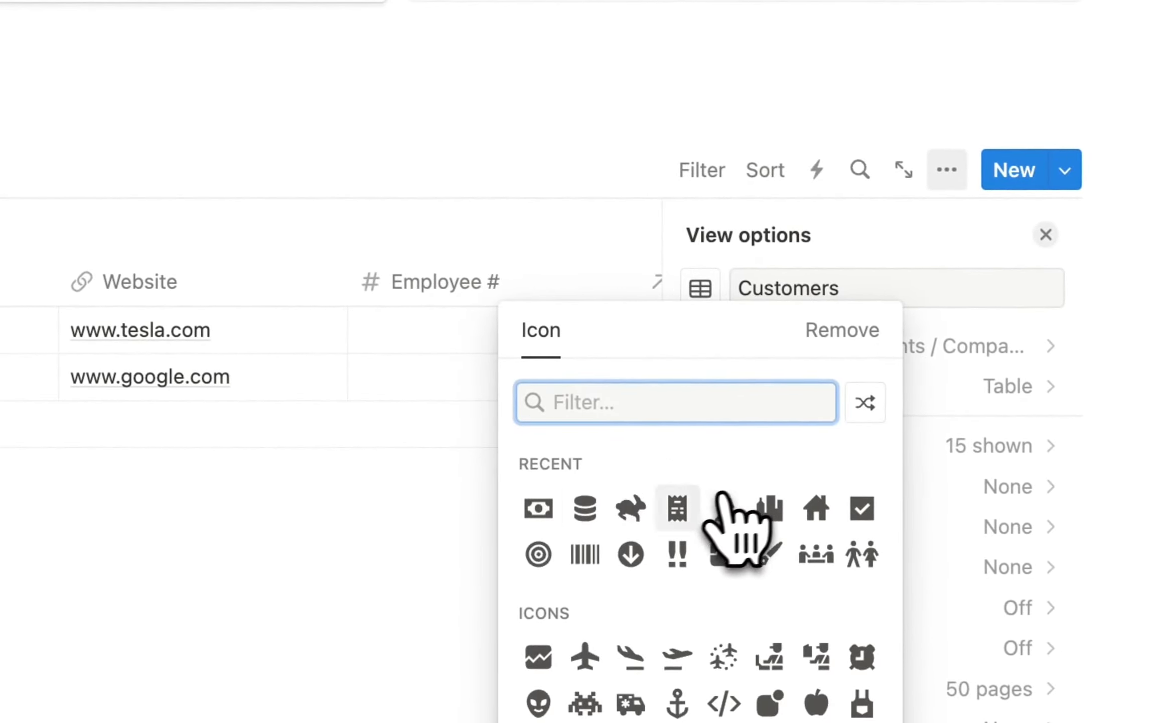
{"action": "left_click", "coordinate": [768, 510]}
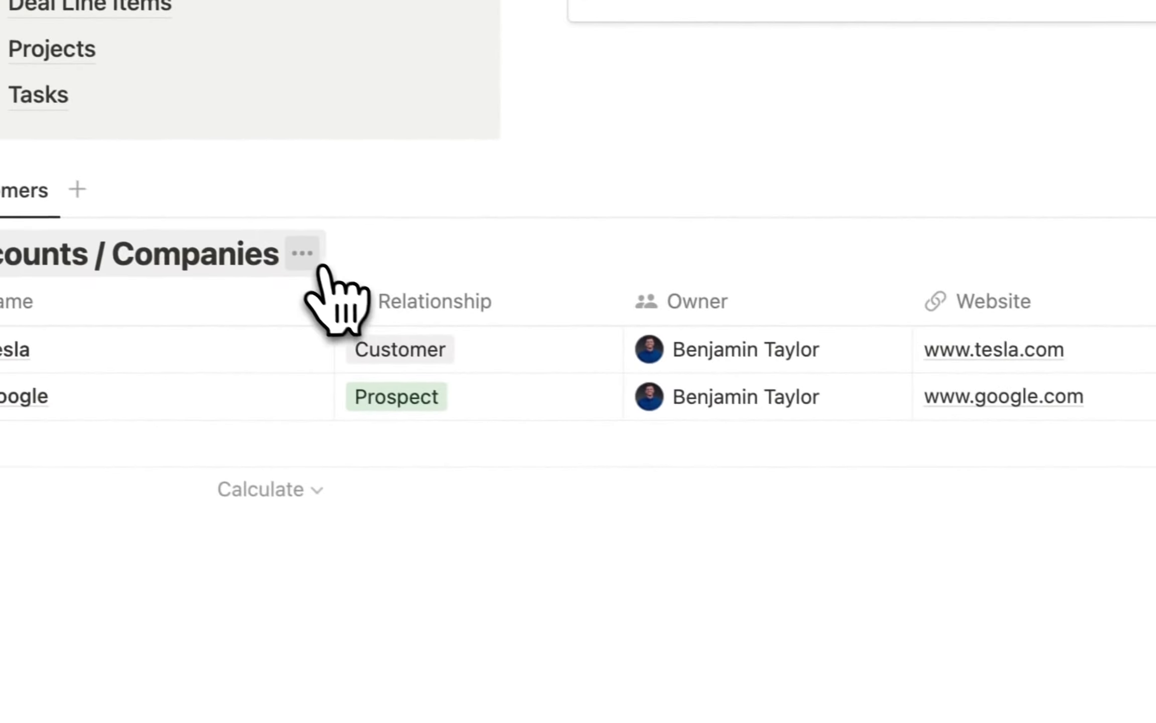
Hide the Accounts / Companies title and filter Customers to Relationship: Customer for everyone, leaving only Tesla.
{"action": "left_click", "coordinate": [314, 266]}
{"action": "left_click", "coordinate": [331, 407]}
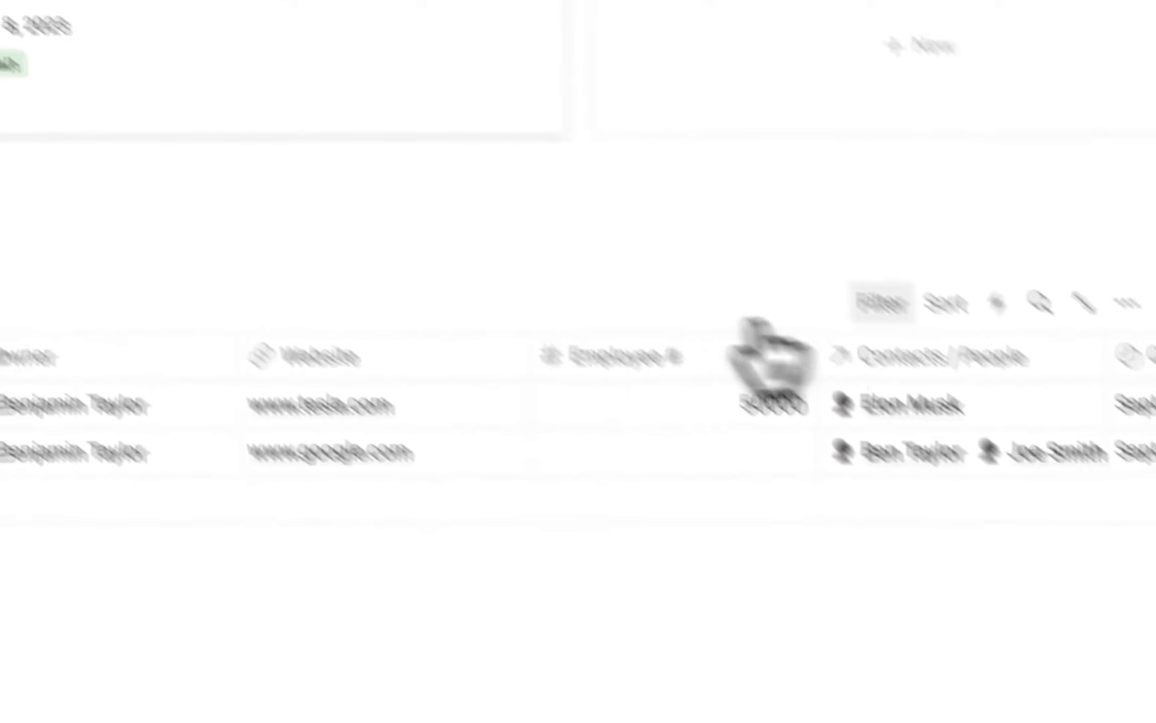
{"action": "left_click", "coordinate": [670, 143]}
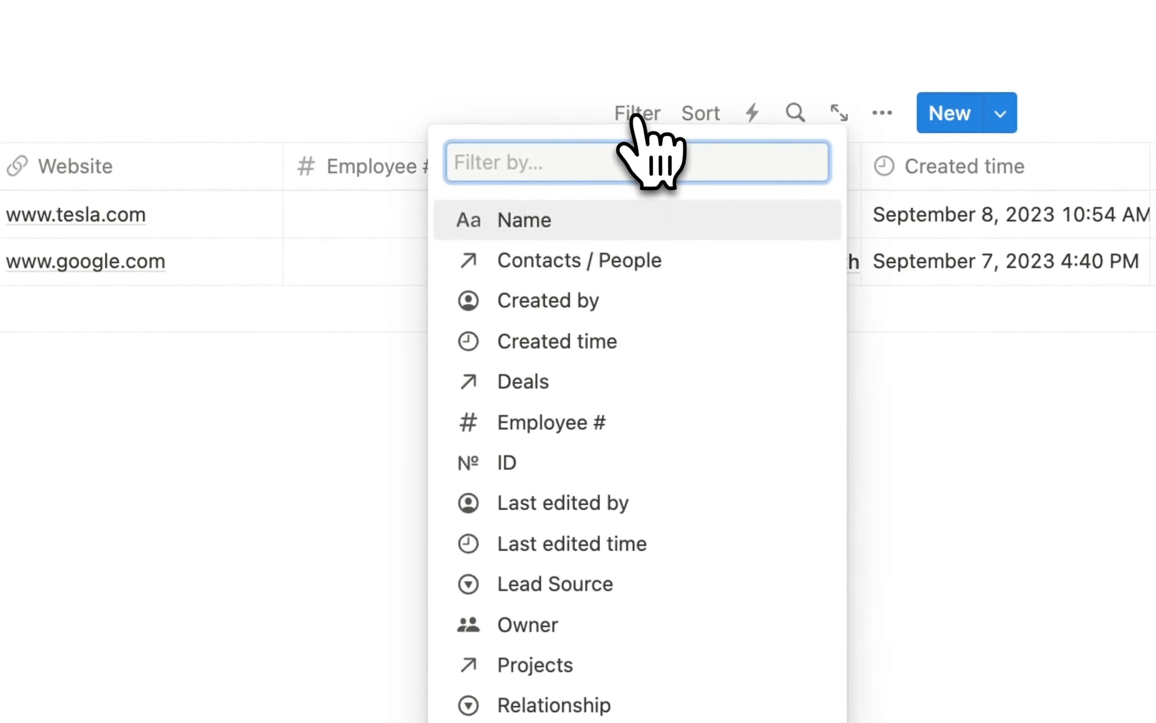
{"action": "scroll", "coordinate": [653, 472], "scroll_direction": "down", "scroll_amount": 1}
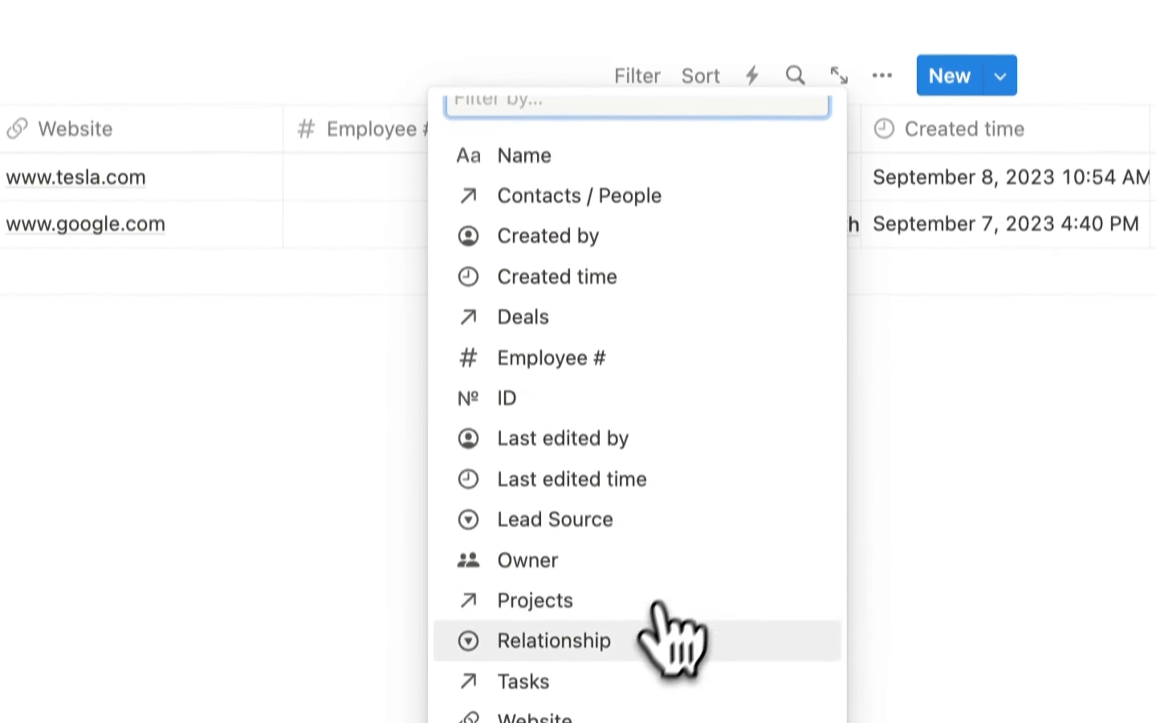
{"action": "left_click", "coordinate": [662, 673]}
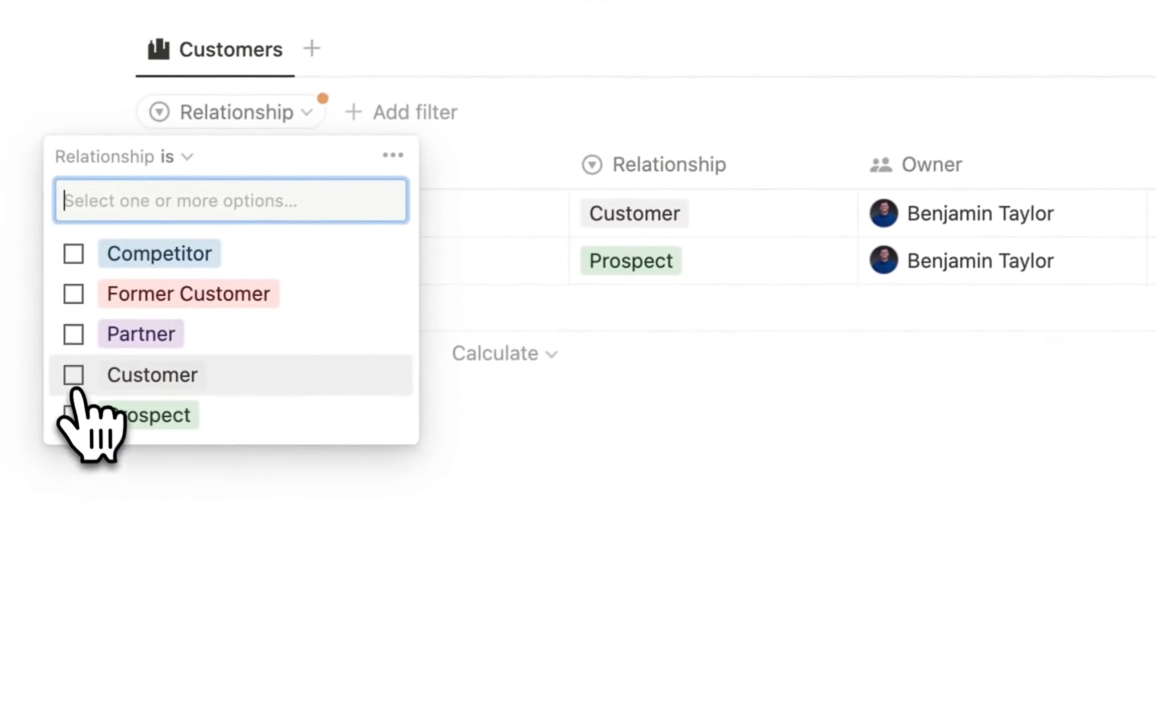
{"action": "left_click", "coordinate": [74, 374]}
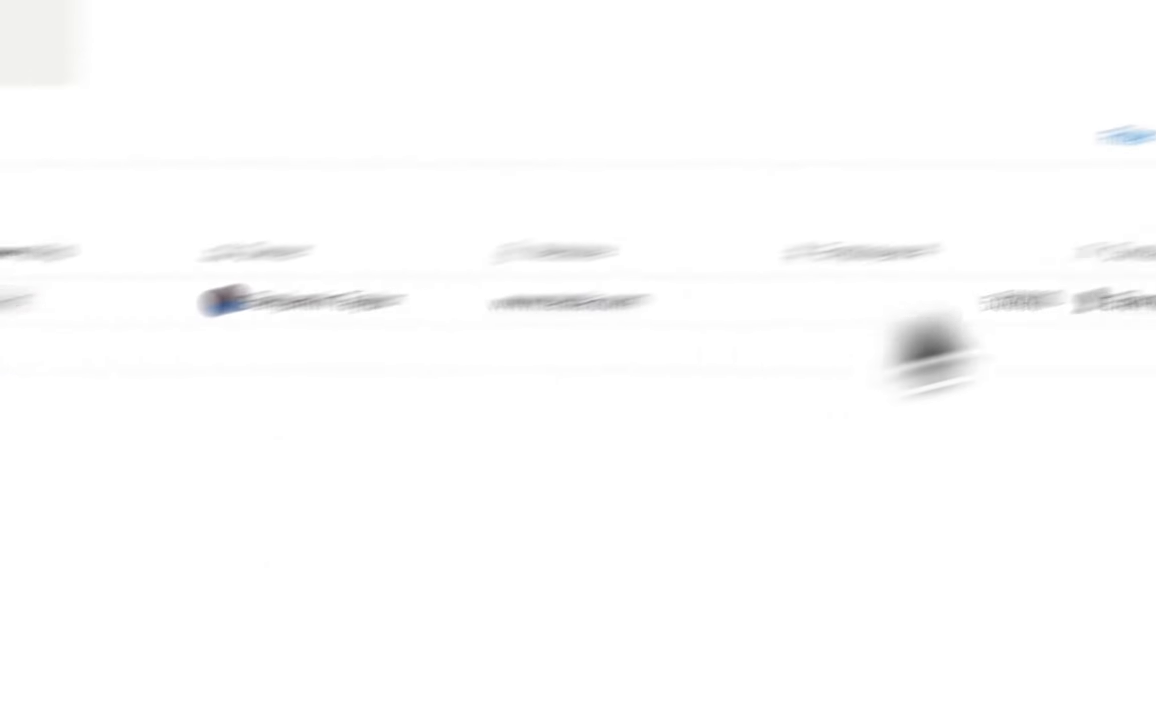
{"action": "left_click", "coordinate": [998, 208]}
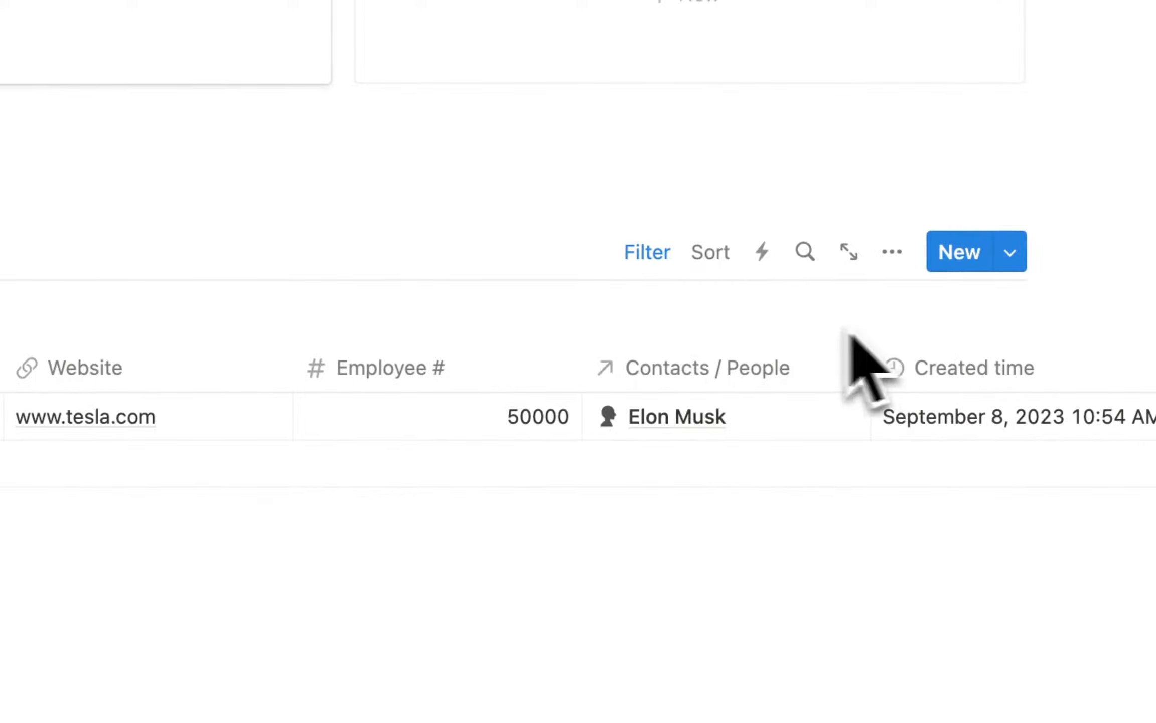
Duplicate the Customers view's setup as a new companies view renamed 'Prospects'.
{"action": "left_click", "coordinate": [306, 372]}
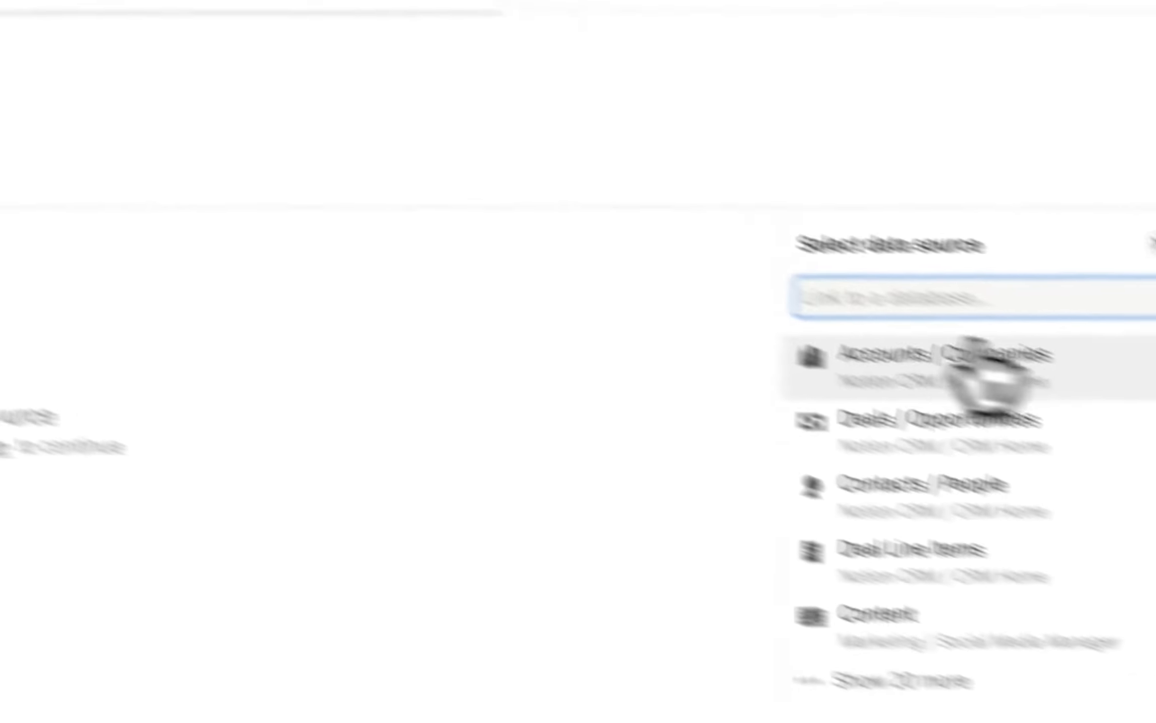
{"action": "left_click", "coordinate": [775, 307]}
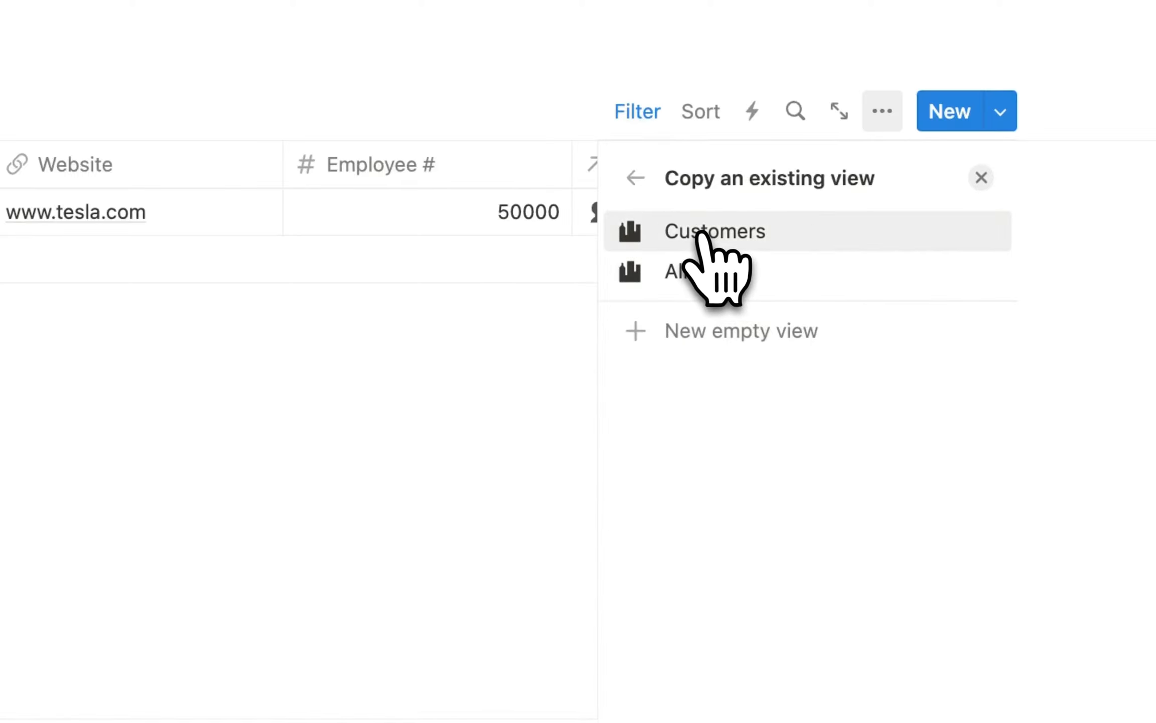
{"action": "left_click", "coordinate": [700, 234]}
{"action": "left_click", "coordinate": [281, 533]}
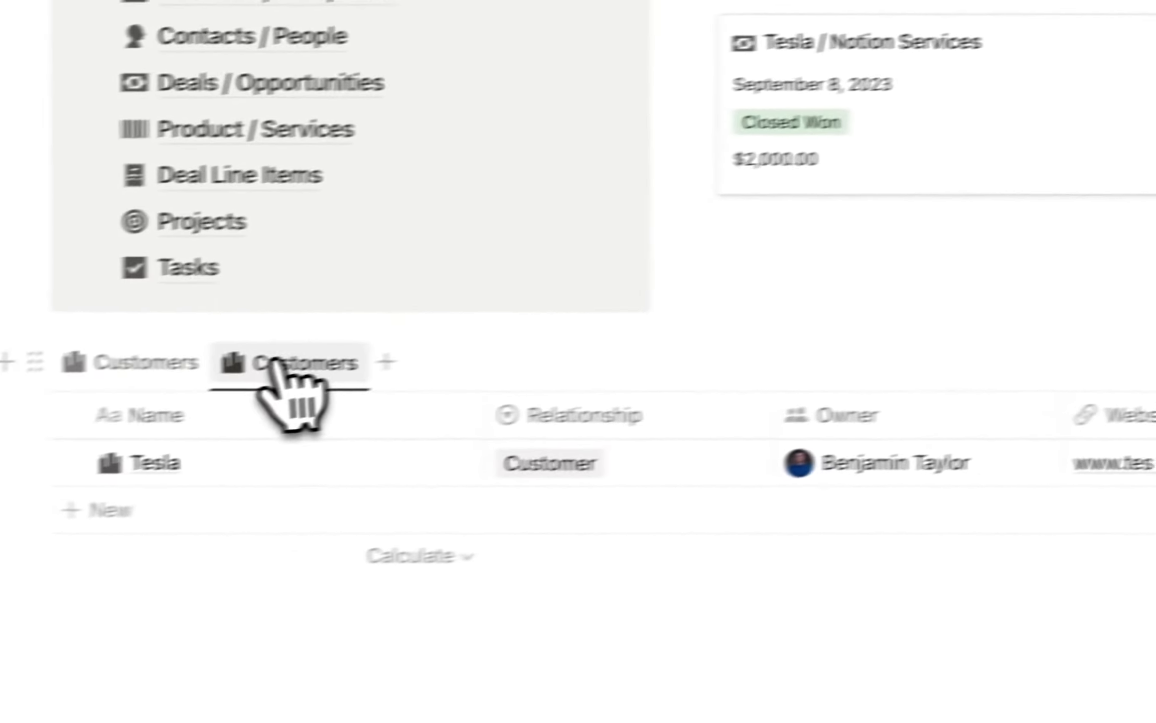
{"action": "left_click", "coordinate": [285, 366]}
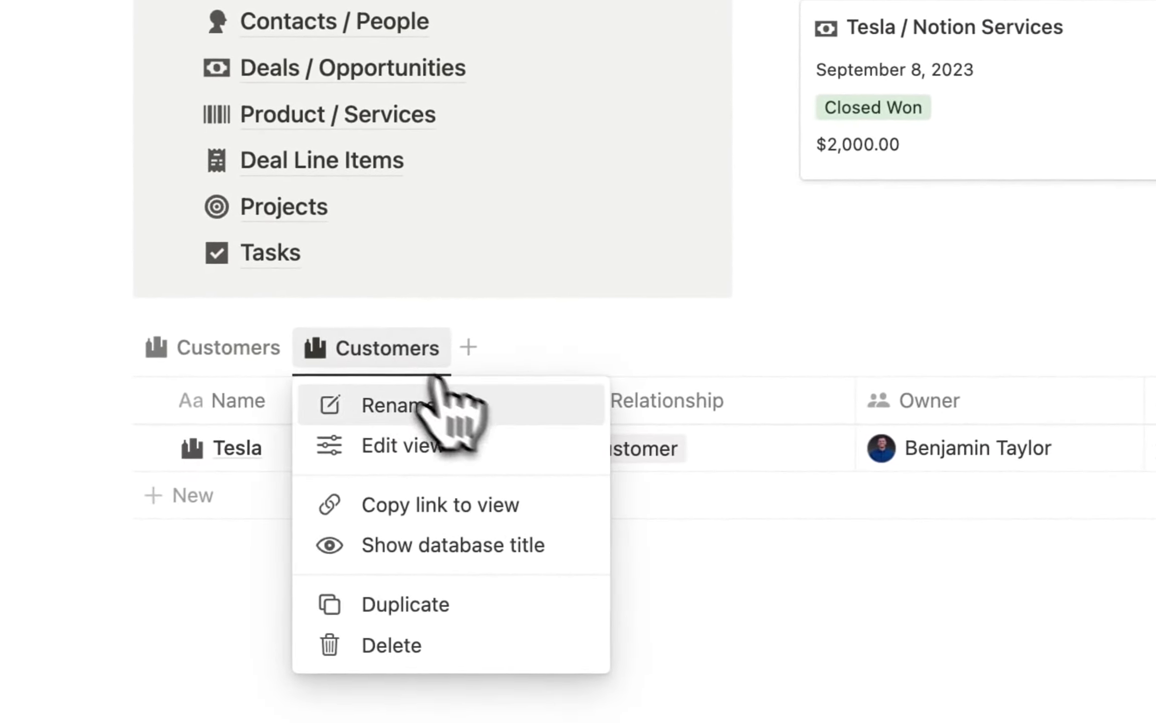
{"action": "double_click", "coordinate": [878, 339]}
{"action": "key", "text": "BackSpace"}
{"action": "type", "text": "Prospects"}
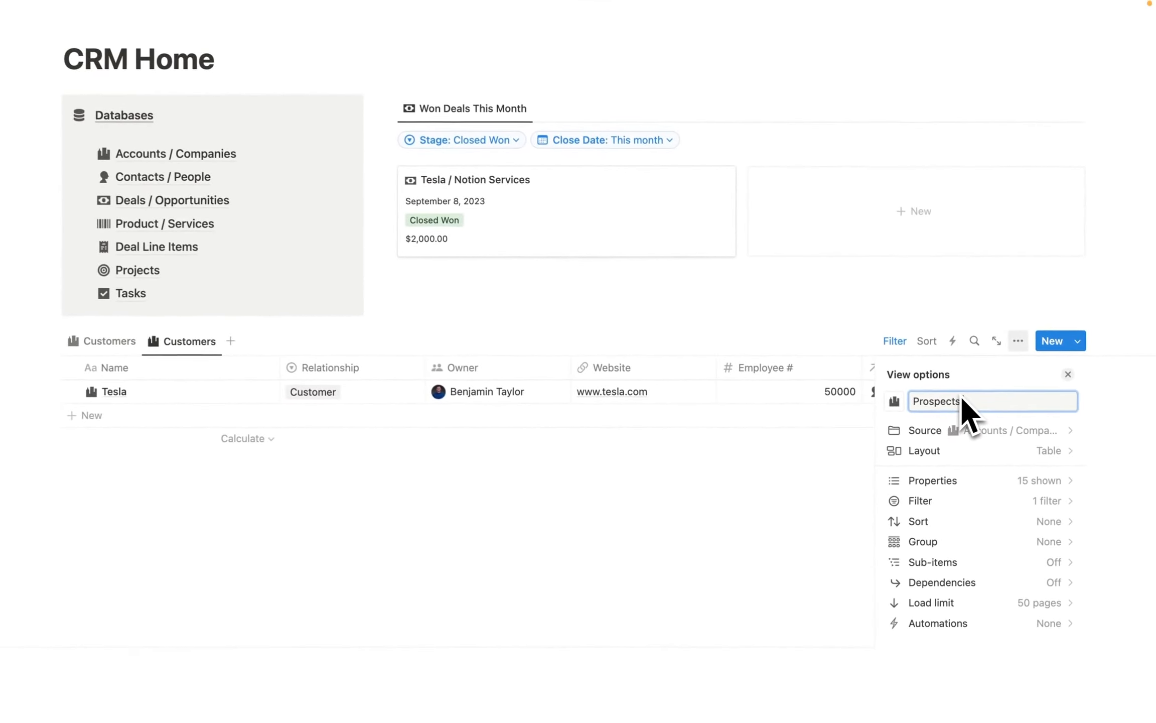
{"action": "left_click", "coordinate": [816, 593]}
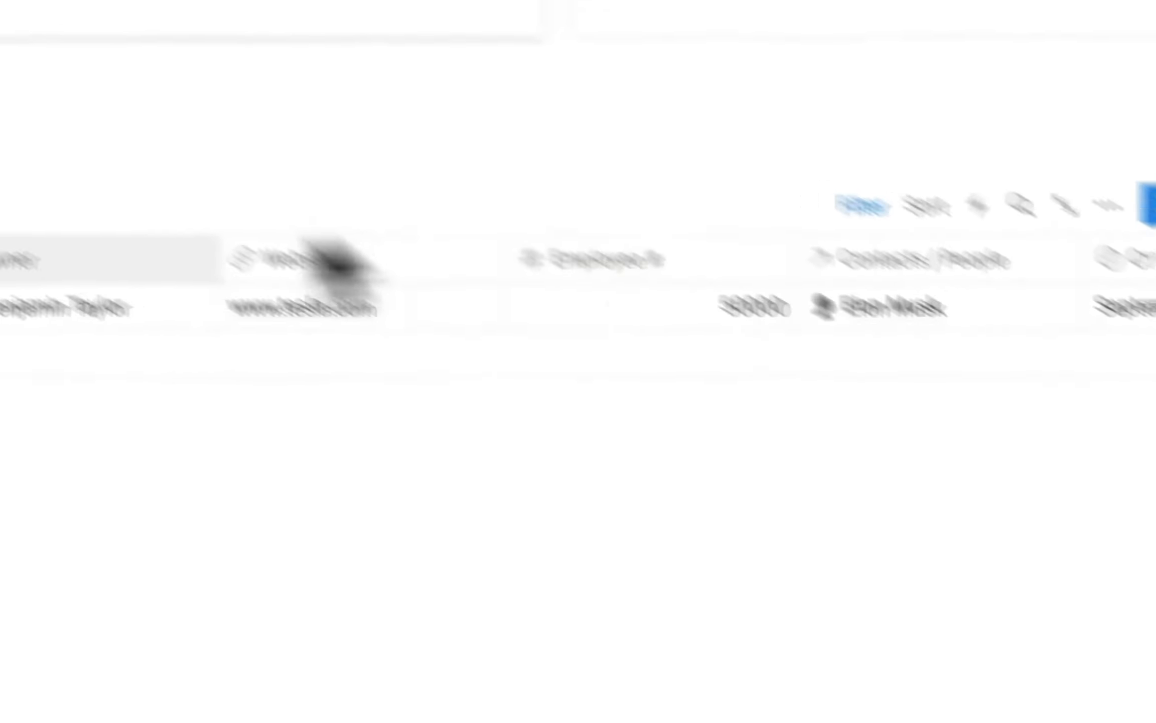
Switch the Prospects filter from Customer to Prospect, save for everyone, and return to Customers.
{"action": "left_click", "coordinate": [775, 338]}
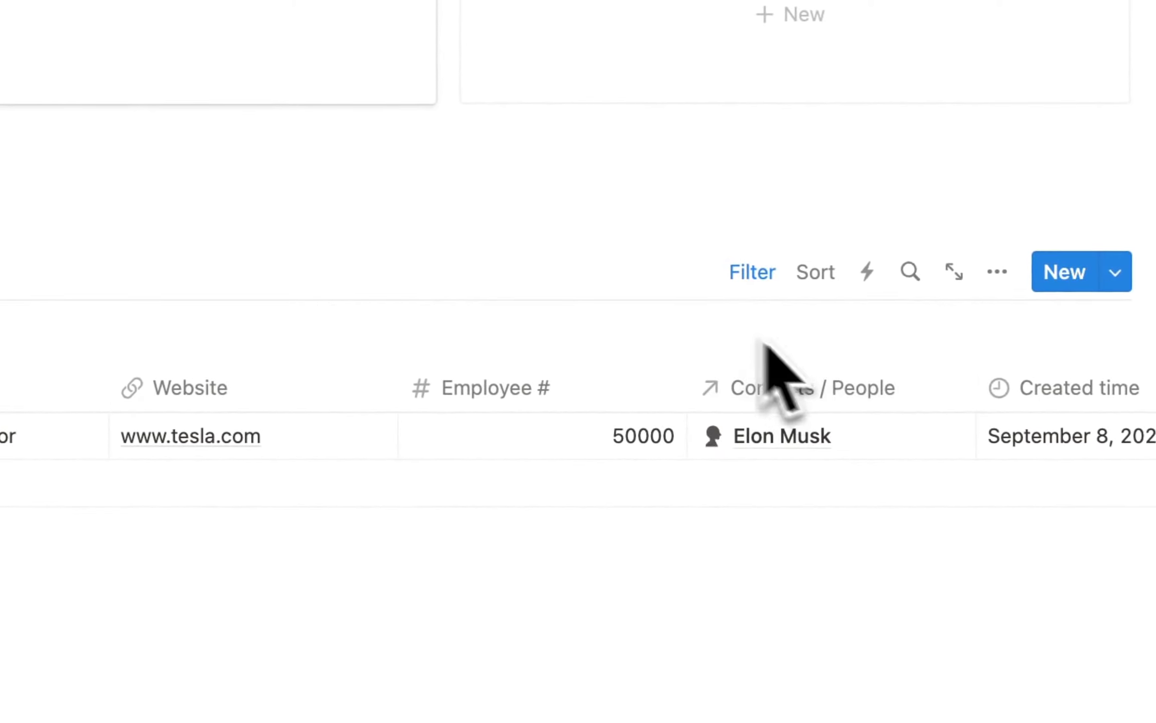
{"action": "left_click", "coordinate": [288, 235]}
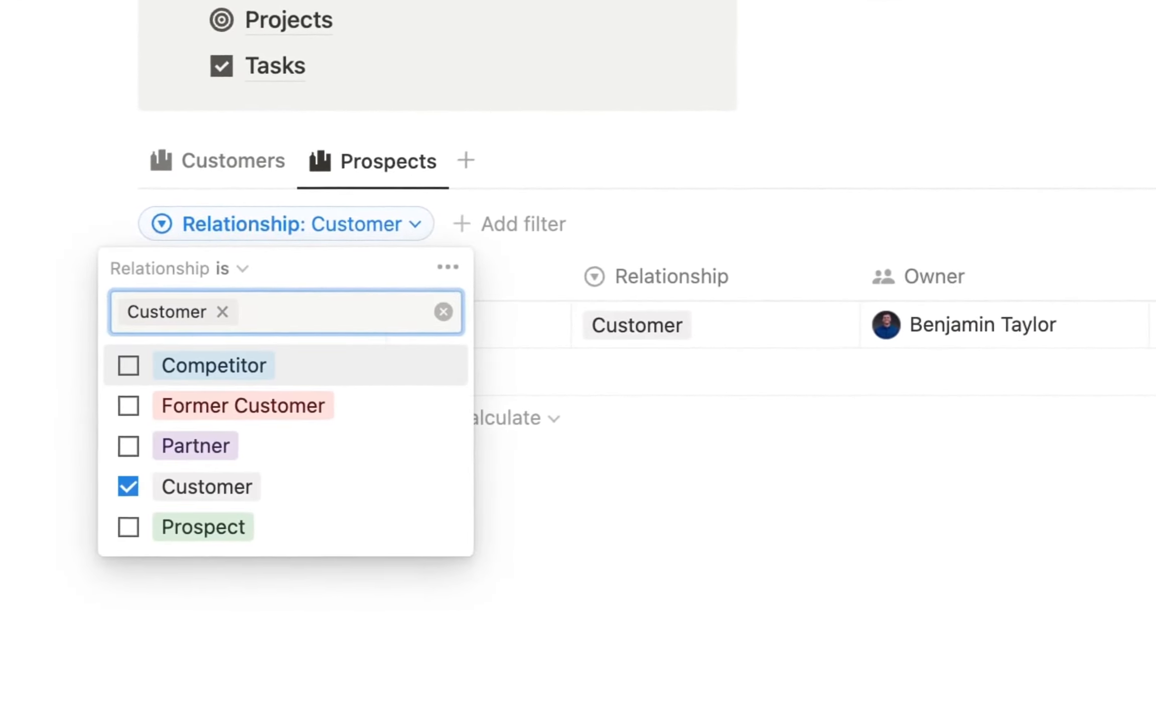
{"action": "left_click", "coordinate": [129, 487]}
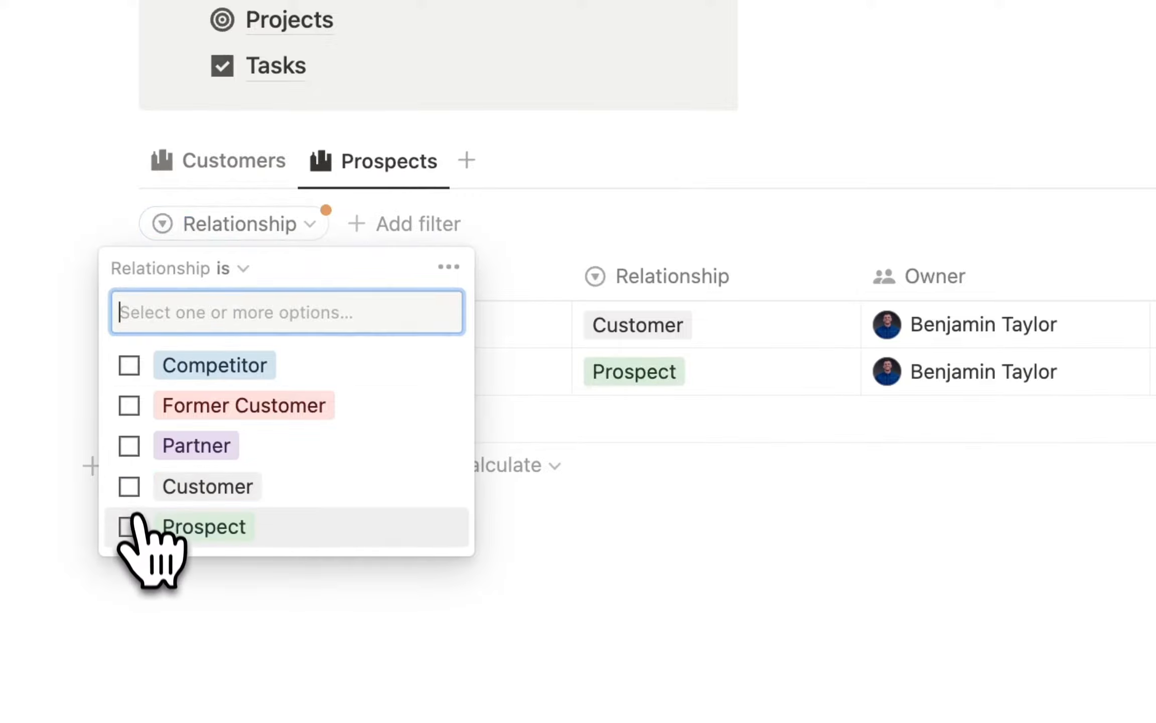
{"action": "left_click", "coordinate": [130, 527]}
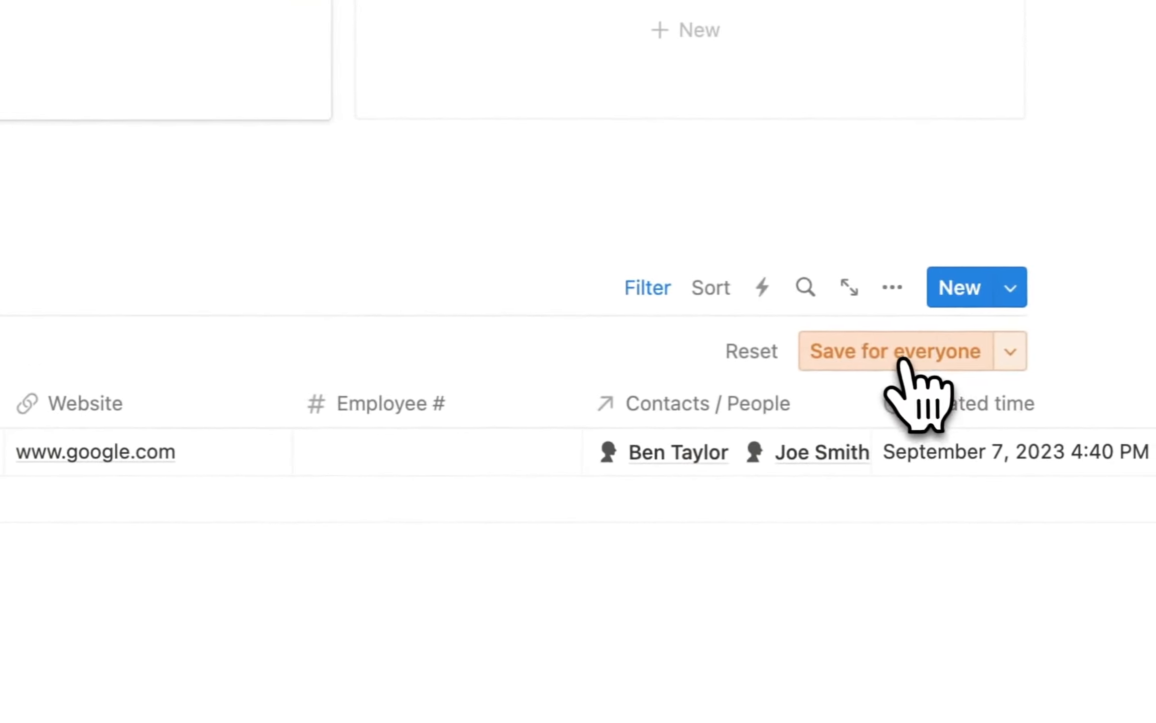
{"action": "left_click", "coordinate": [991, 351]}
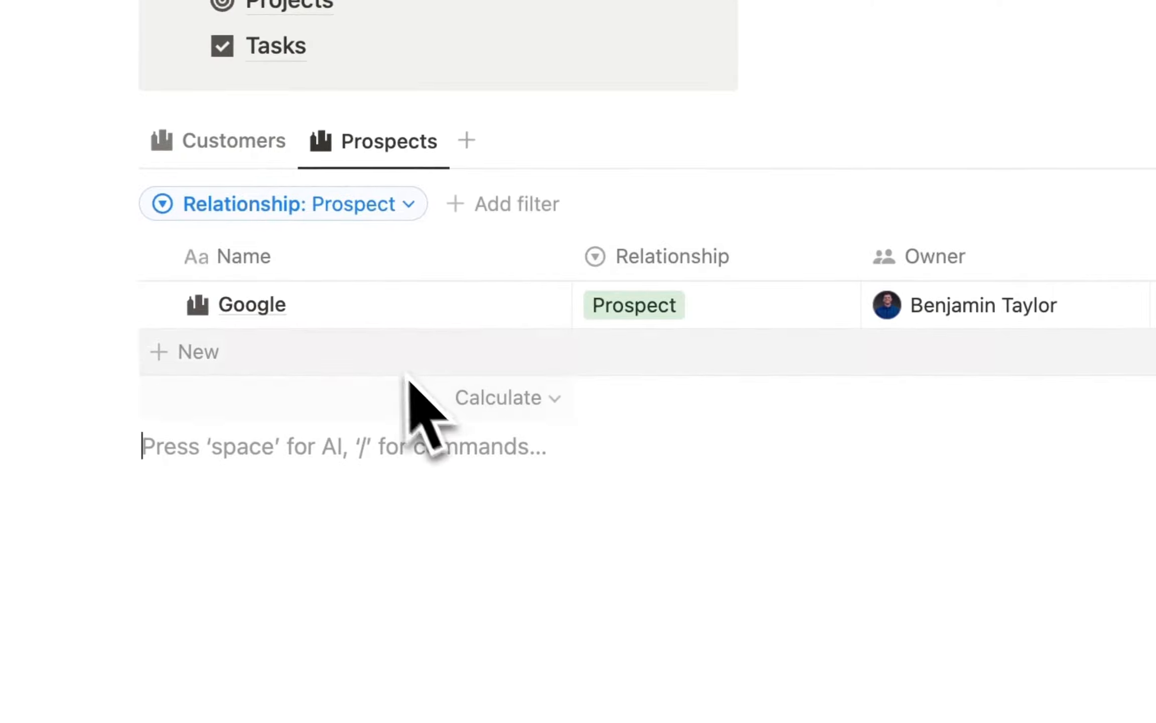
{"action": "left_click", "coordinate": [221, 143]}
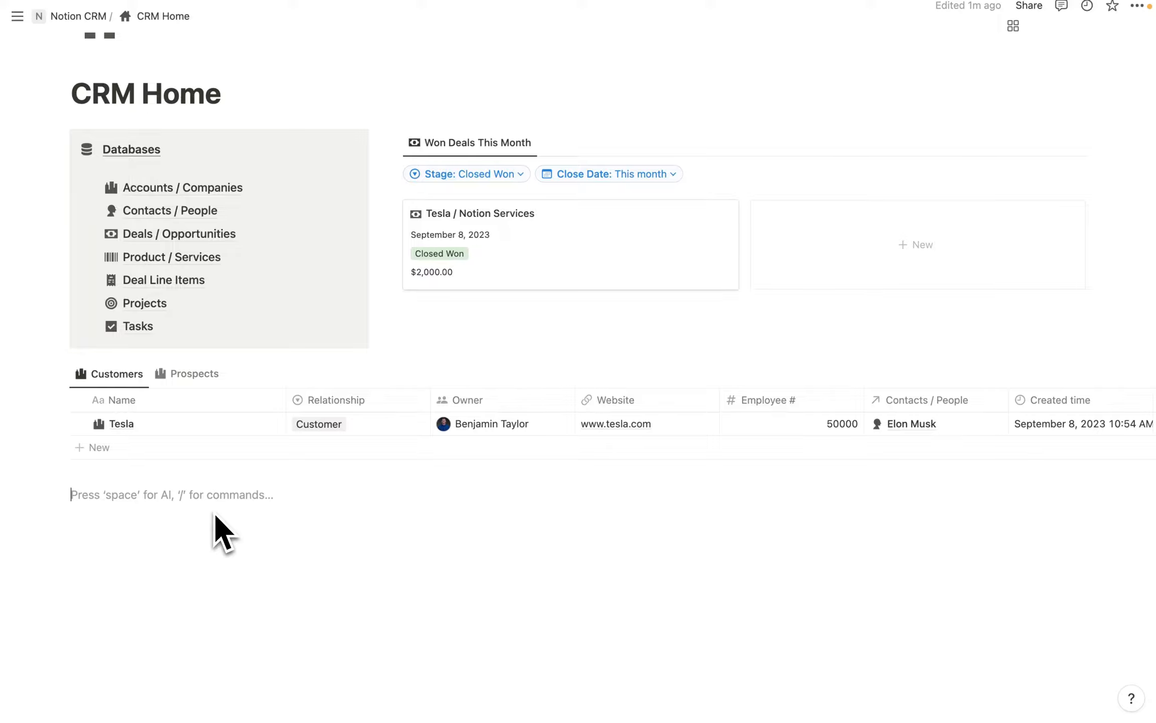
Insert a linked Contacts / People table view named Customer below the company tables.
{"action": "type", "text": "/data"}
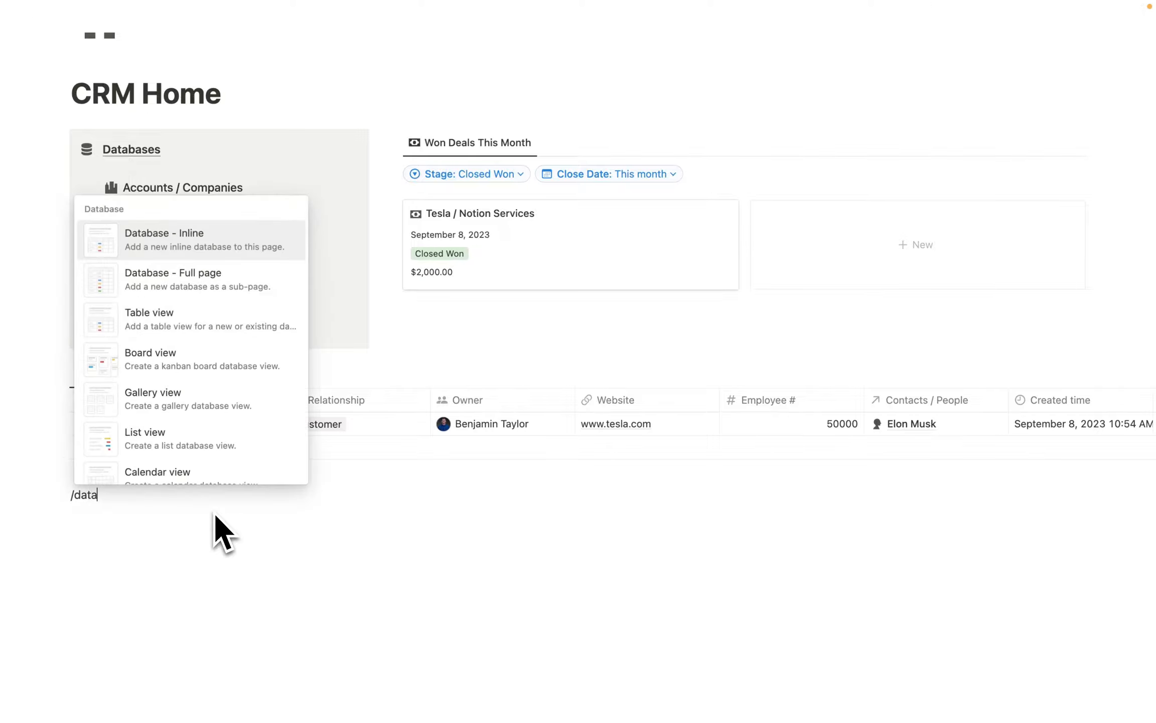
{"action": "left_click", "coordinate": [163, 319]}
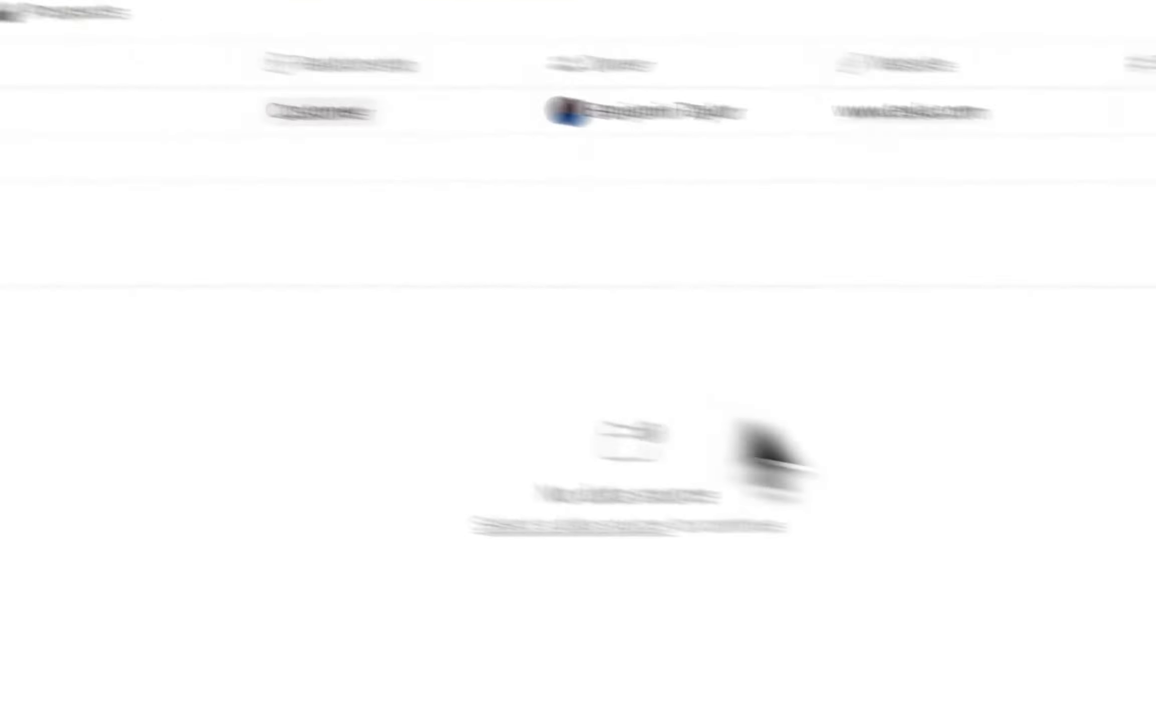
{"action": "left_click", "coordinate": [940, 494]}
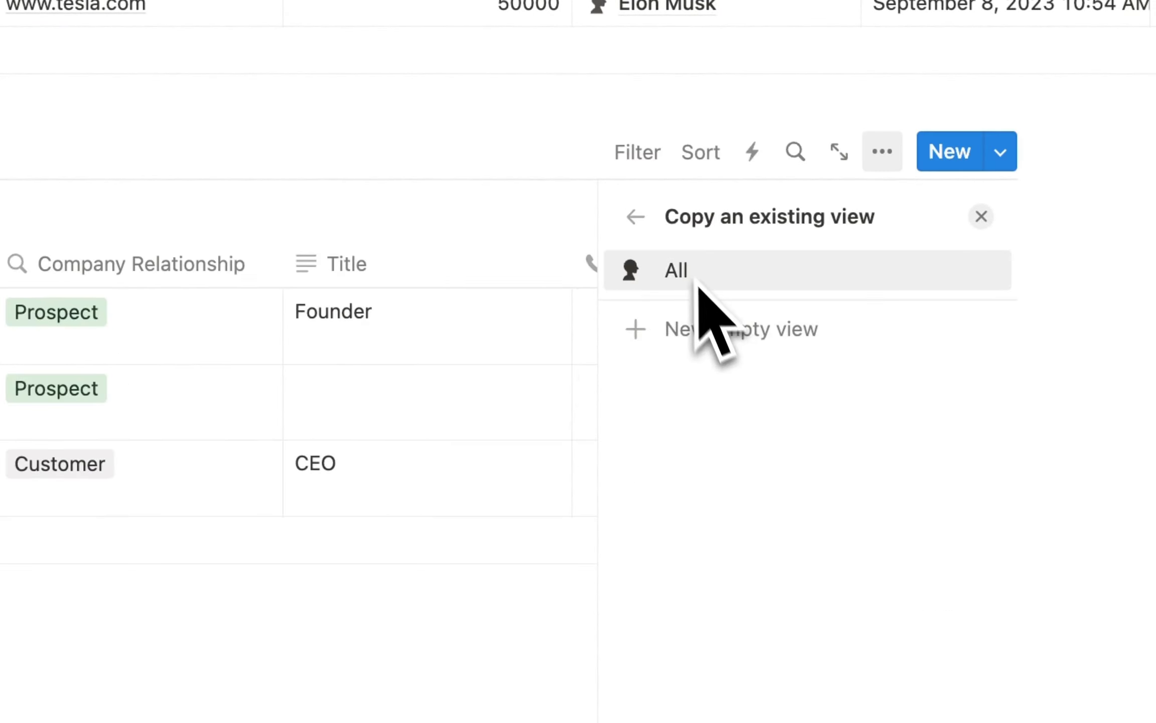
{"action": "left_click", "coordinate": [712, 335]}
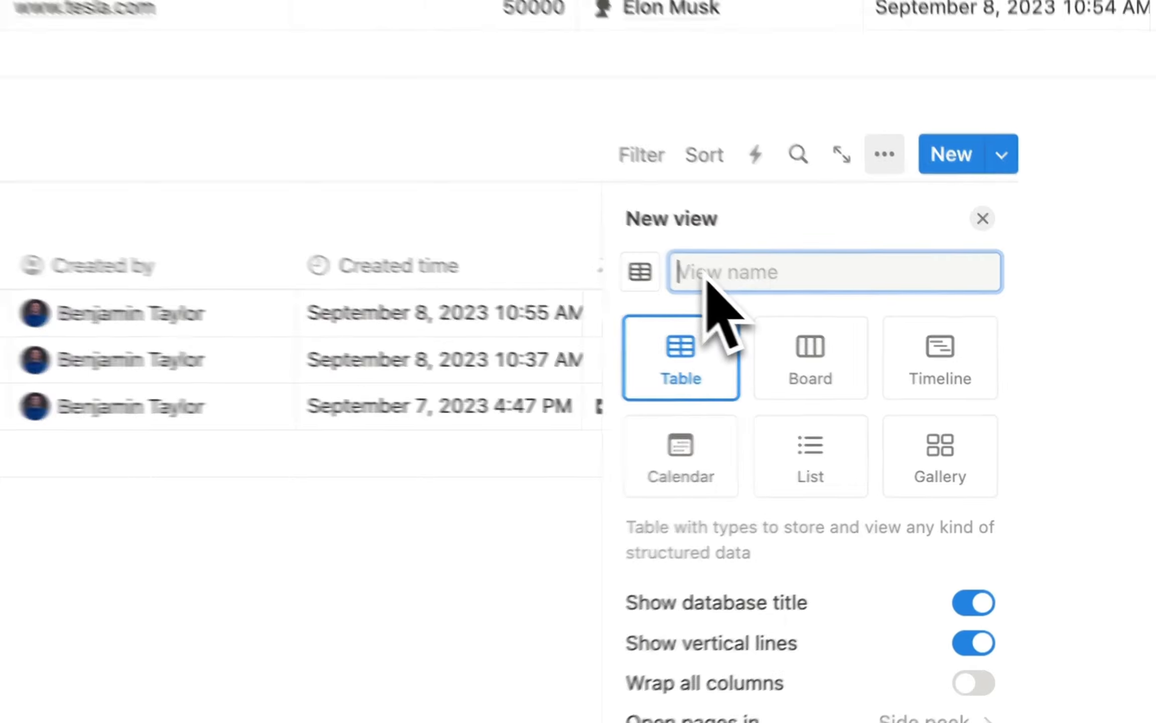
{"action": "type", "text": "Customer"}
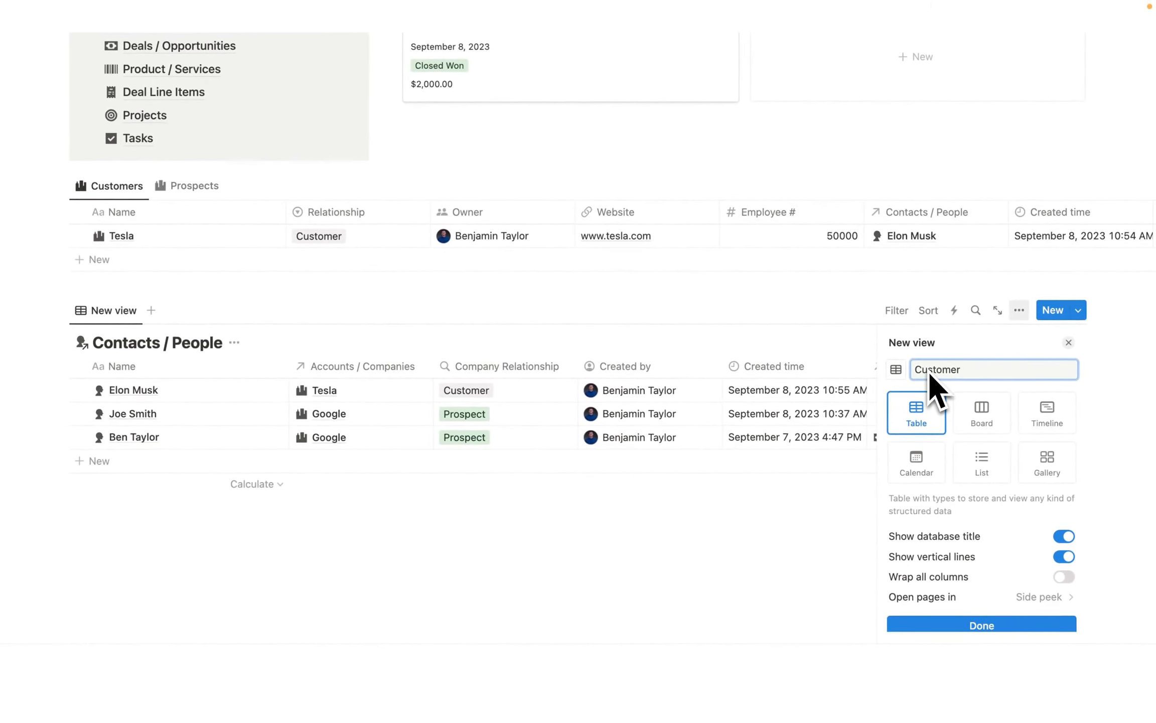
Give the Customer view a person icon and hide the Contacts / People database title.
{"action": "left_click", "coordinate": [897, 370]}
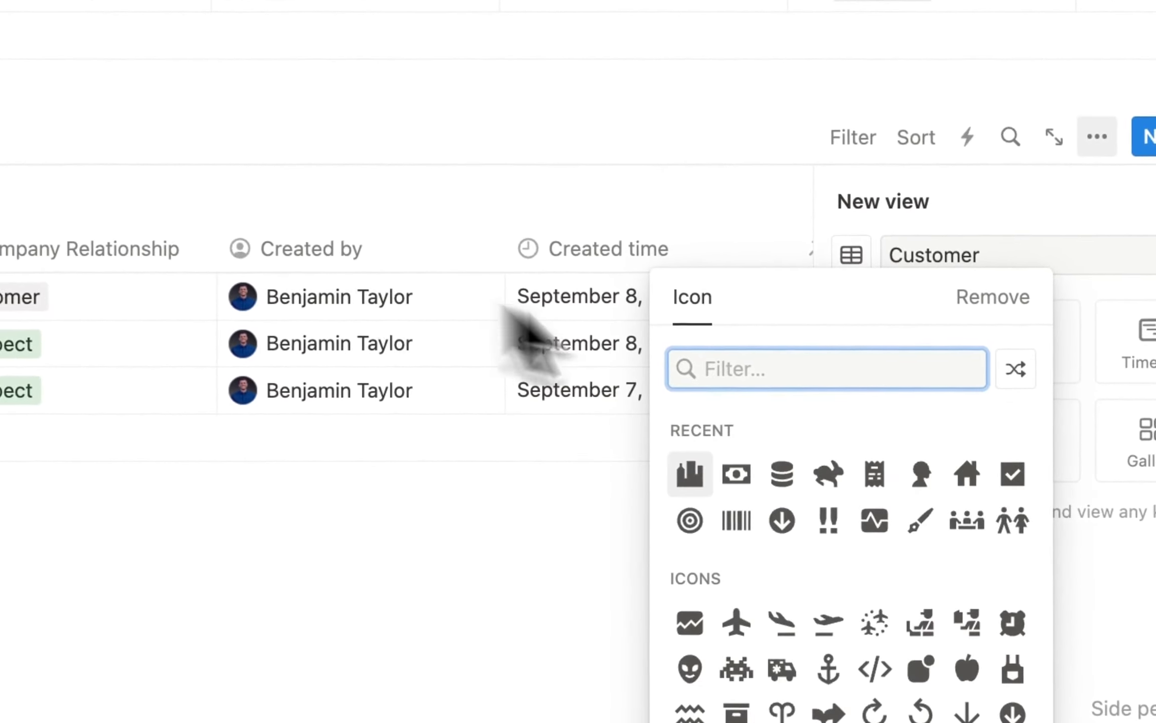
{"action": "left_click", "coordinate": [918, 473]}
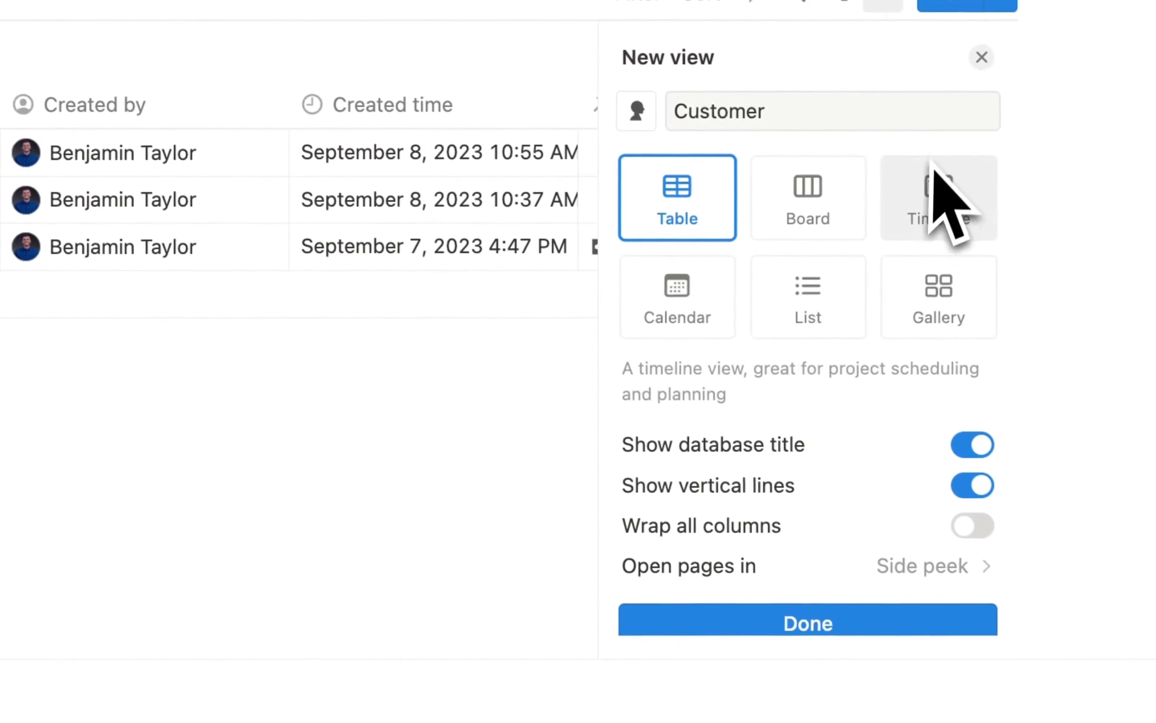
{"action": "left_click", "coordinate": [849, 625]}
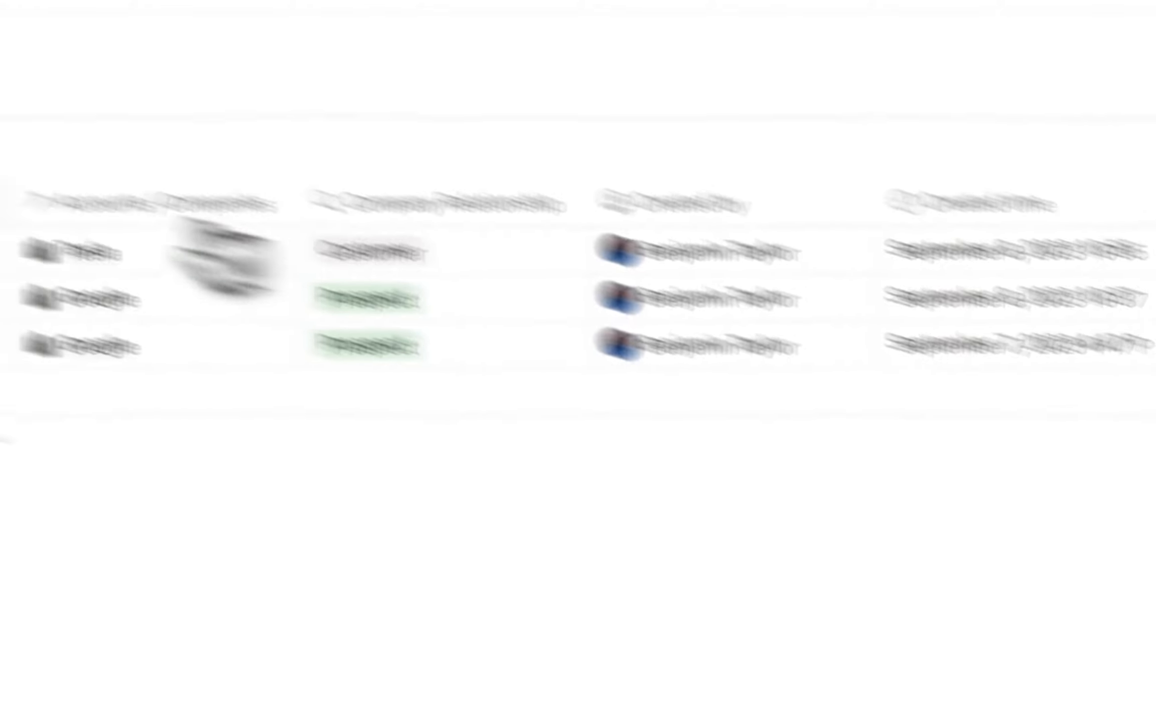
{"action": "left_click", "coordinate": [374, 304]}
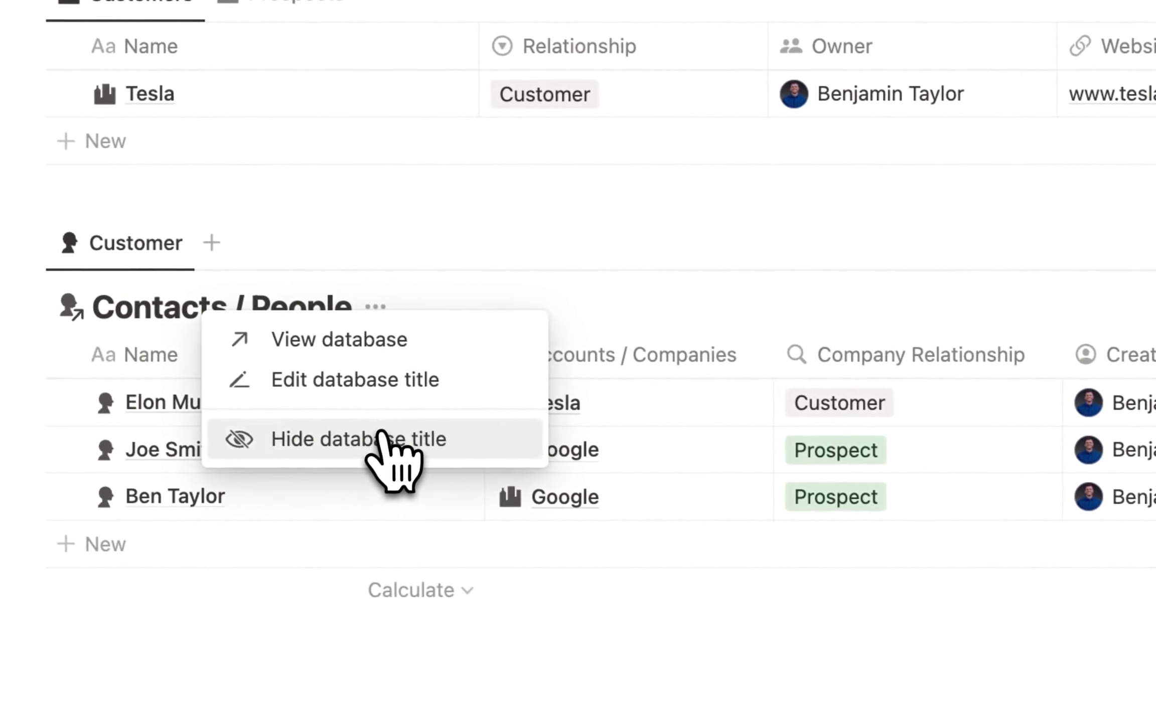
{"action": "left_click", "coordinate": [381, 440]}
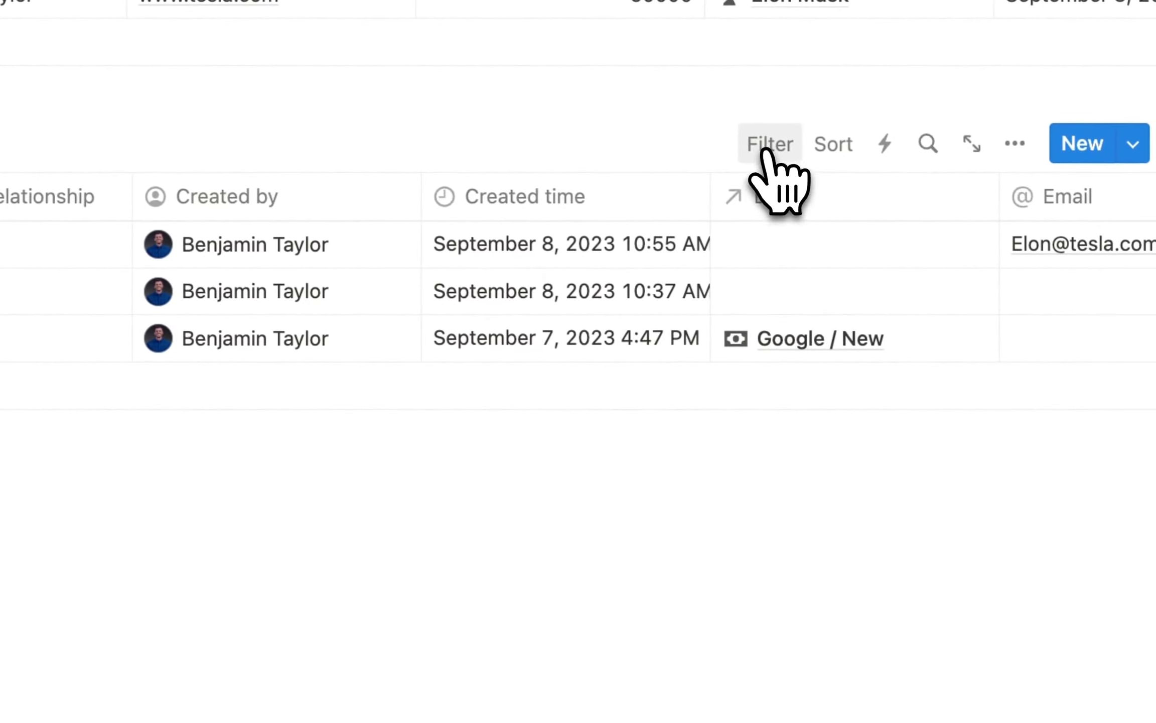
Filter the Customer view by Company Relationship: Customer, leaving only Tesla's contact.
{"action": "left_click", "coordinate": [767, 151]}
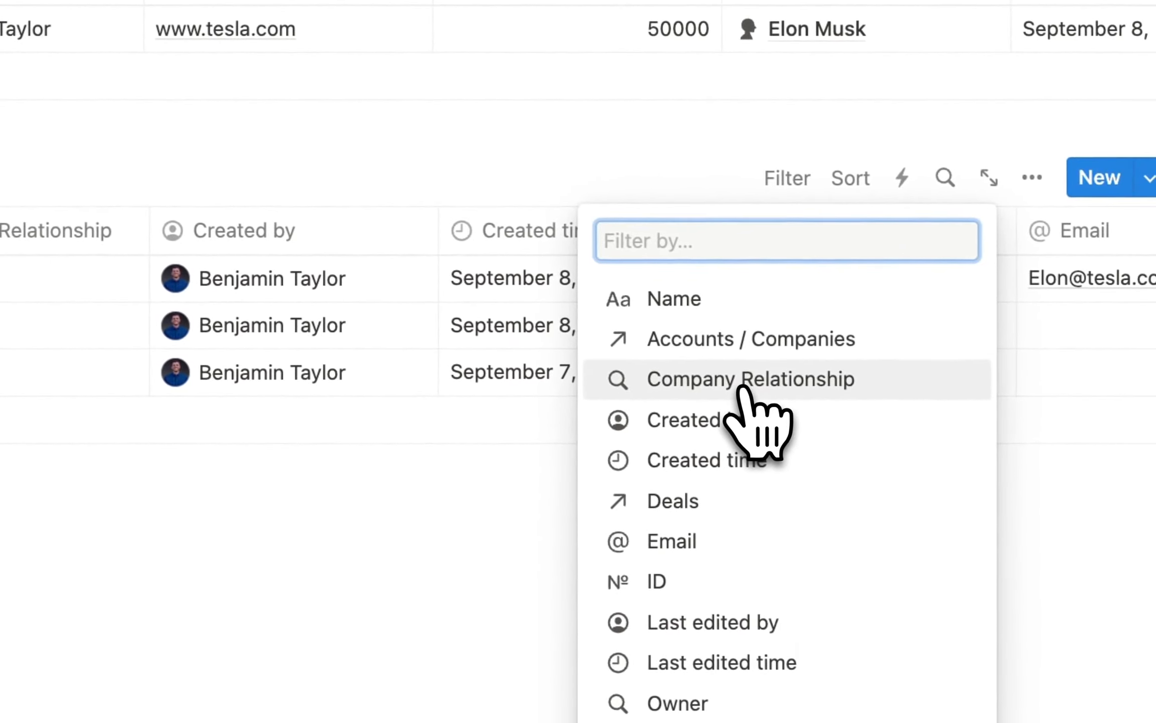
{"action": "left_click", "coordinate": [742, 389]}
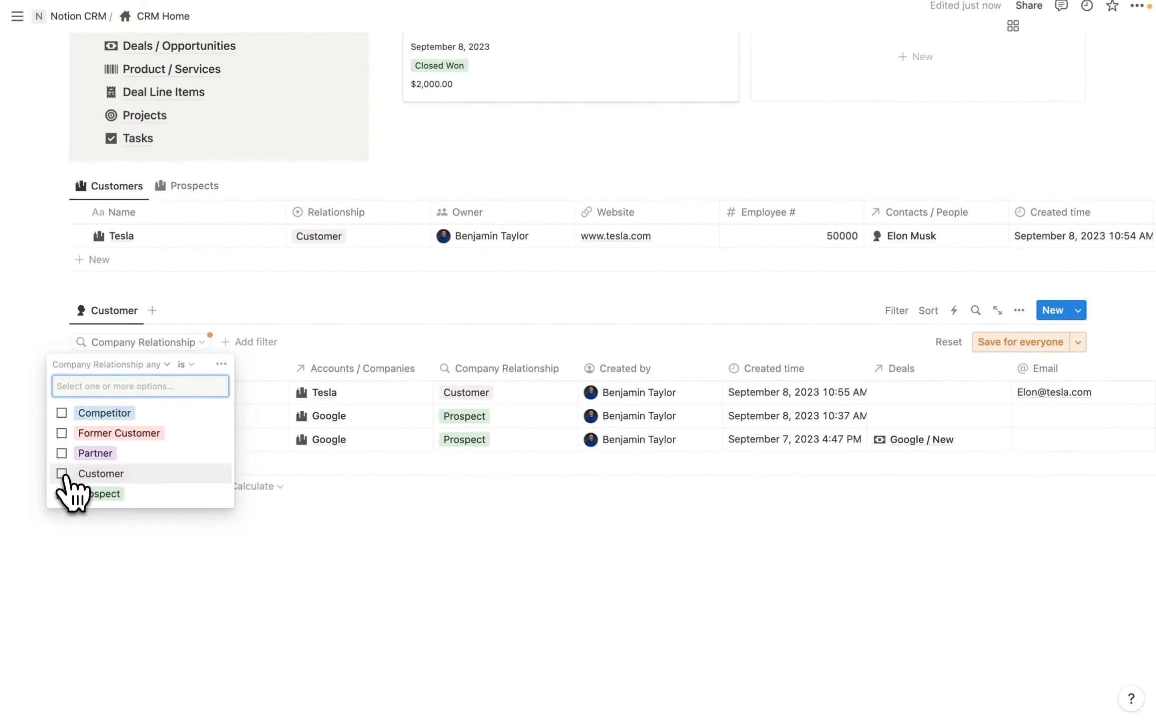
{"action": "left_click", "coordinate": [82, 442]}
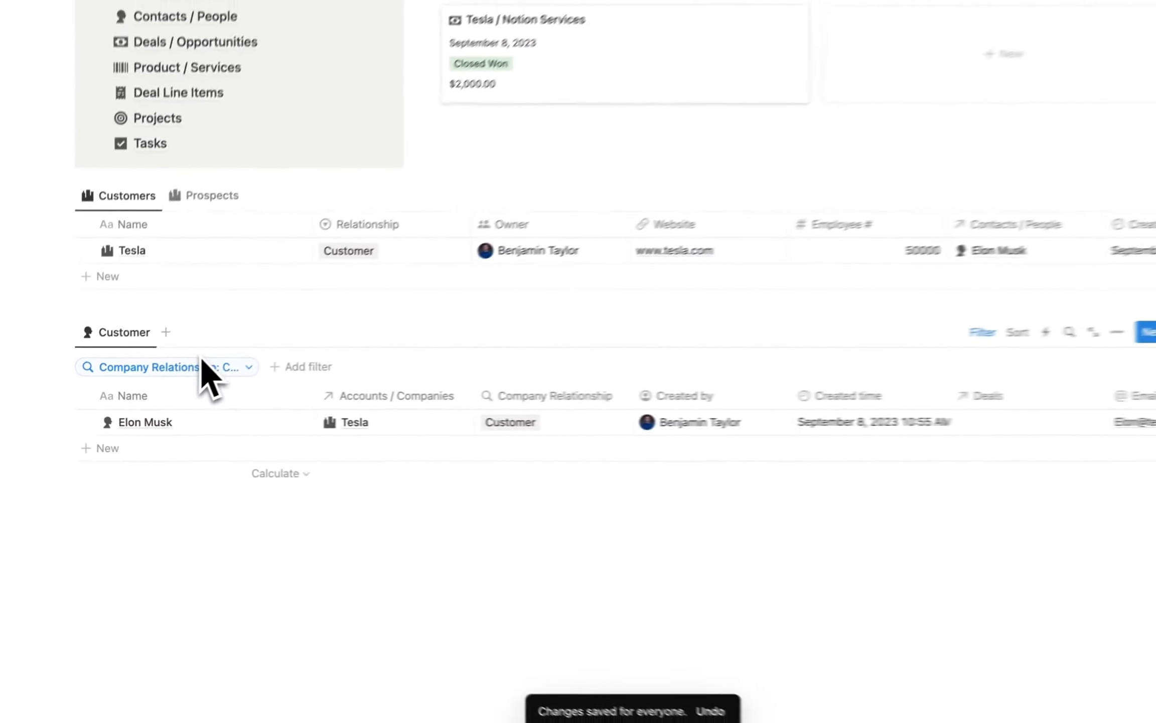
Duplicate the Customer contacts view and rename the copy Prospects.
{"action": "left_click", "coordinate": [152, 342]}
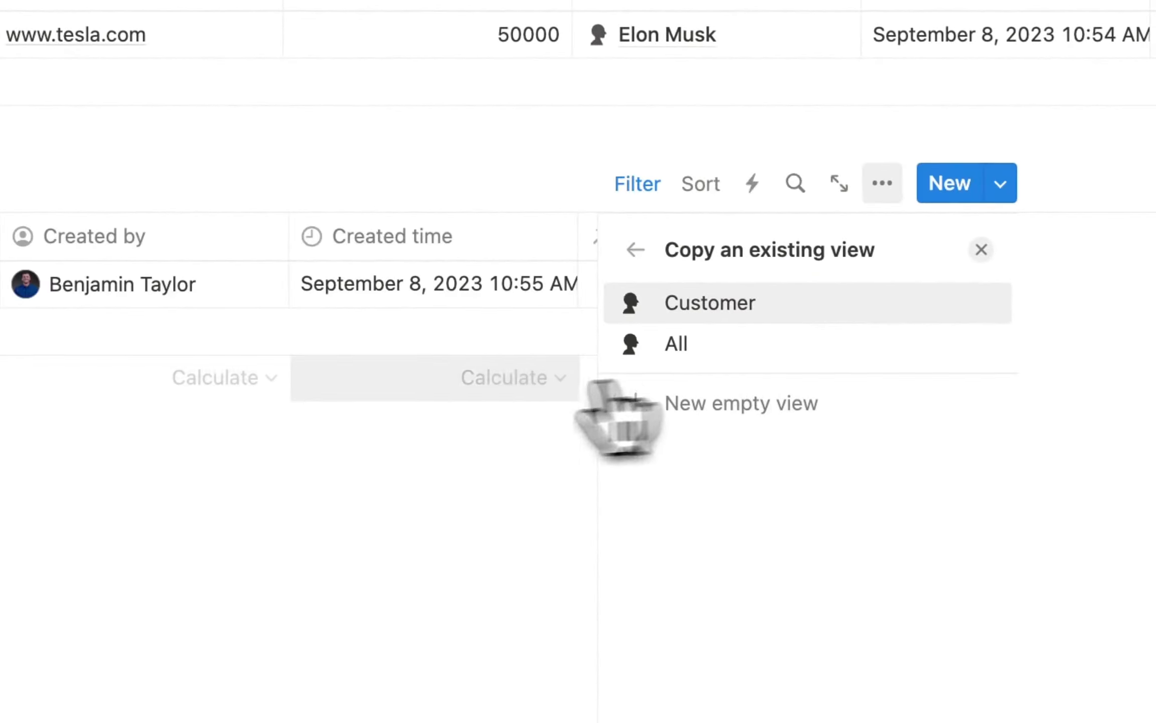
{"action": "left_click", "coordinate": [738, 305]}
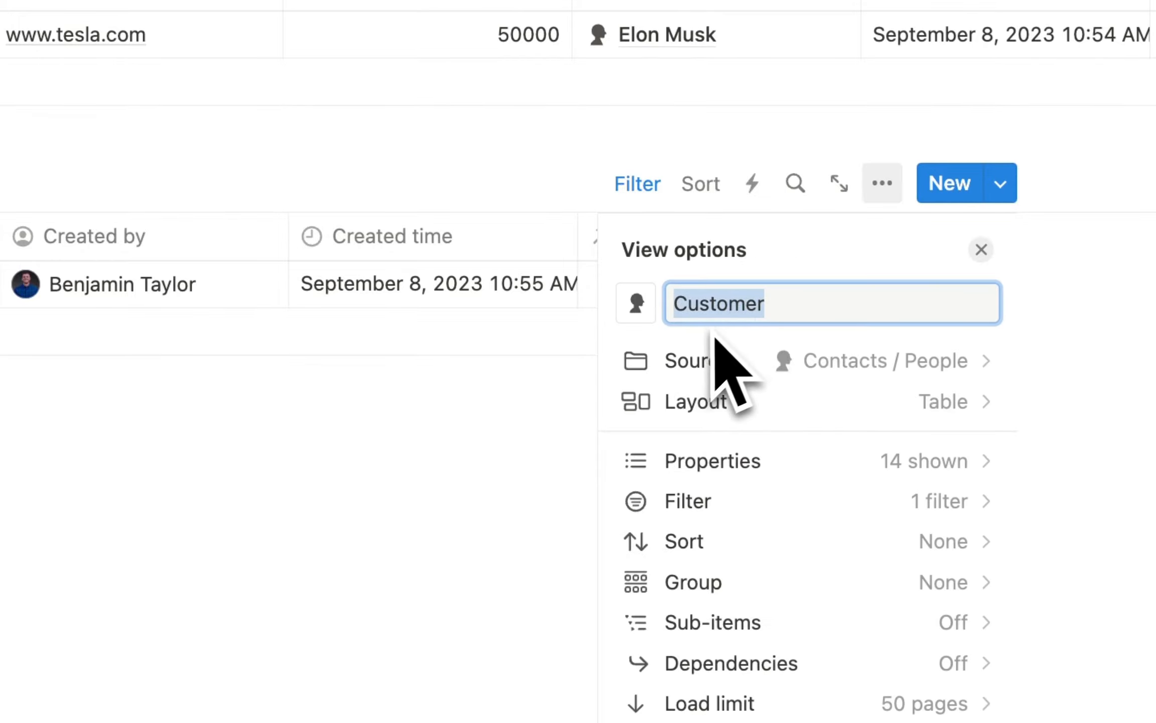
{"action": "key", "text": "BackSpace"}
{"action": "type", "text": "Prospect"}
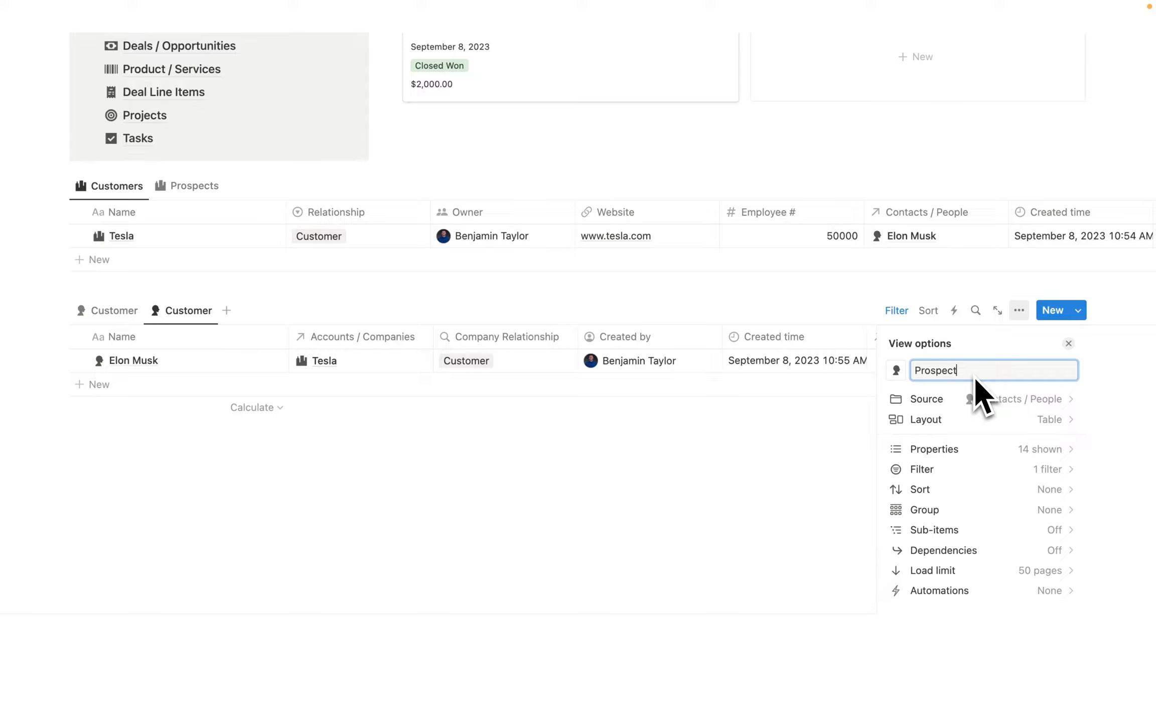
{"action": "left_click", "coordinate": [783, 412]}
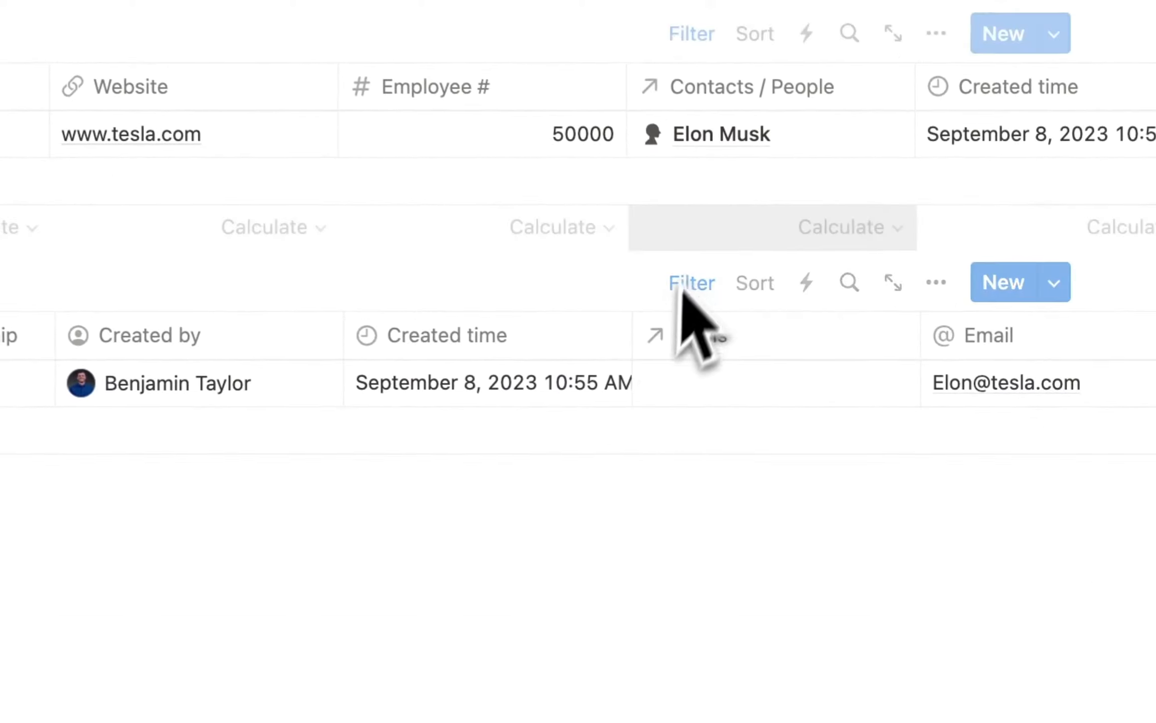
Switch the Prospects view's Company Relationship filter from Customer to Prospect, saved for everyone.
{"action": "left_click", "coordinate": [897, 310]}
{"action": "left_click", "coordinate": [330, 211]}
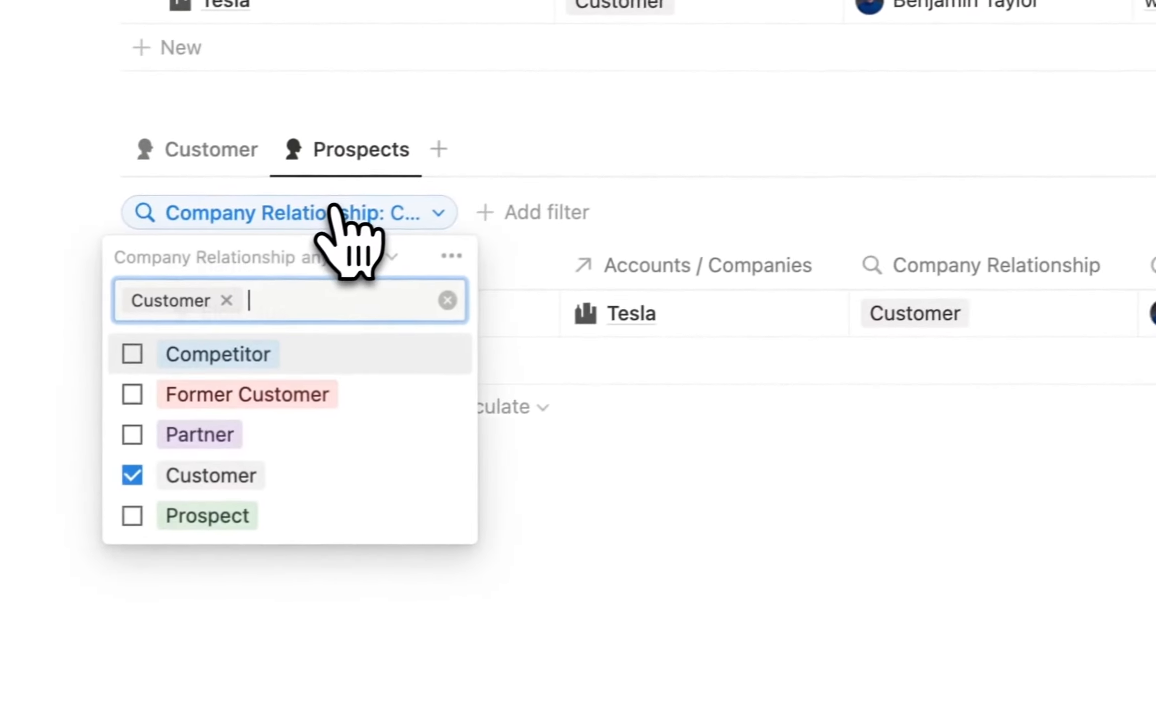
{"action": "left_click", "coordinate": [198, 476]}
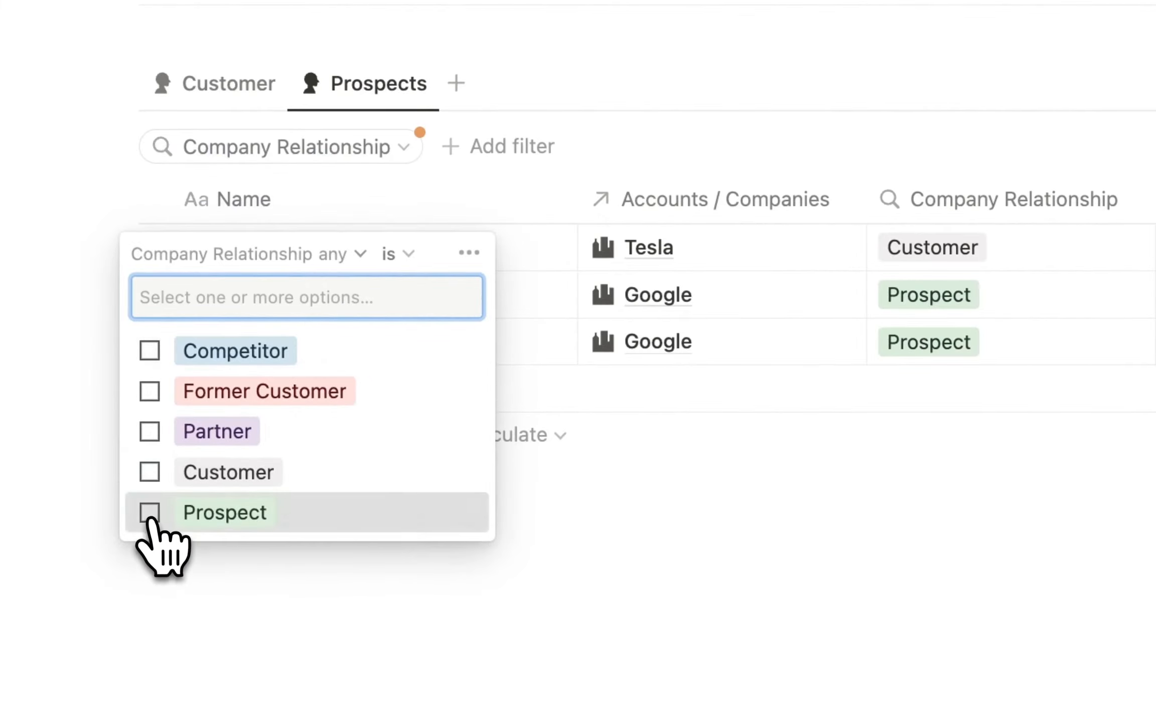
{"action": "left_click", "coordinate": [211, 512]}
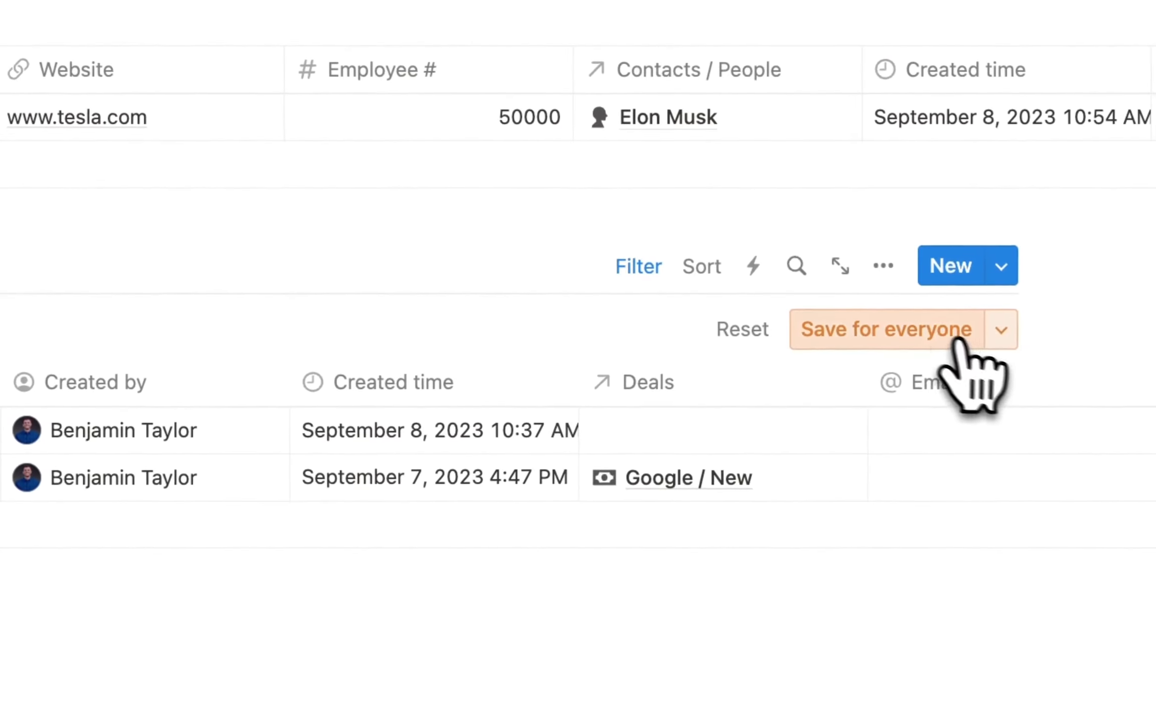
{"action": "left_click", "coordinate": [956, 337]}
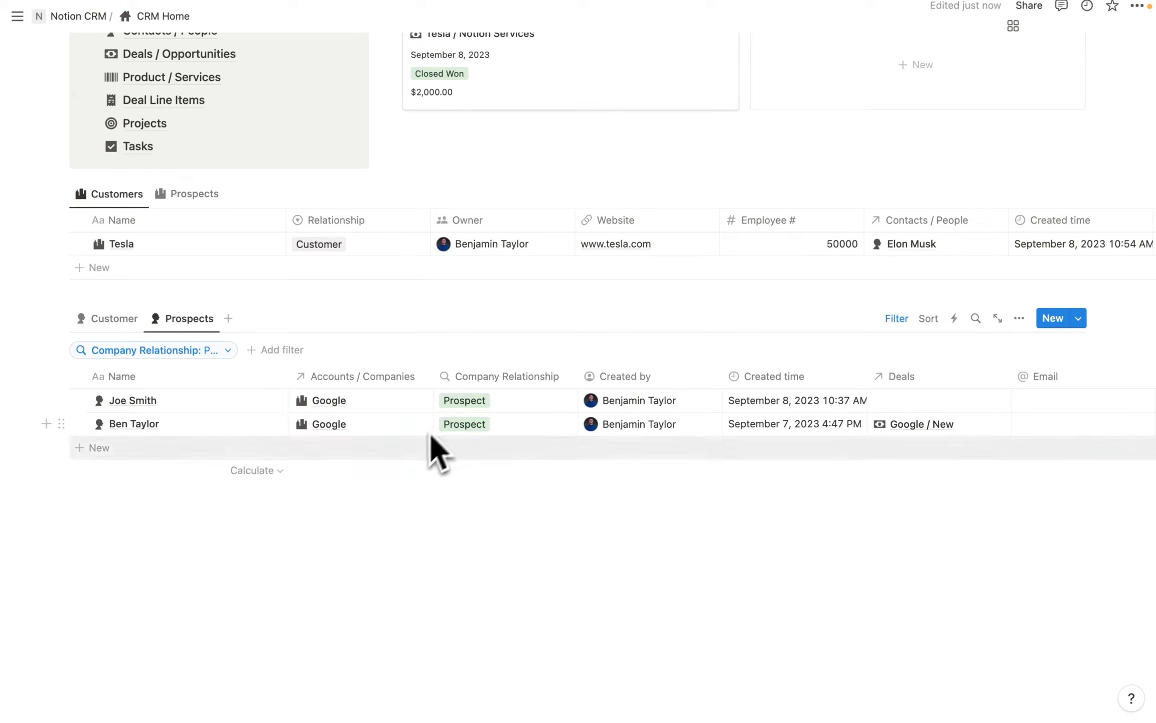
{"action": "scroll", "coordinate": [382, 423], "scroll_direction": "up", "scroll_amount": 5}
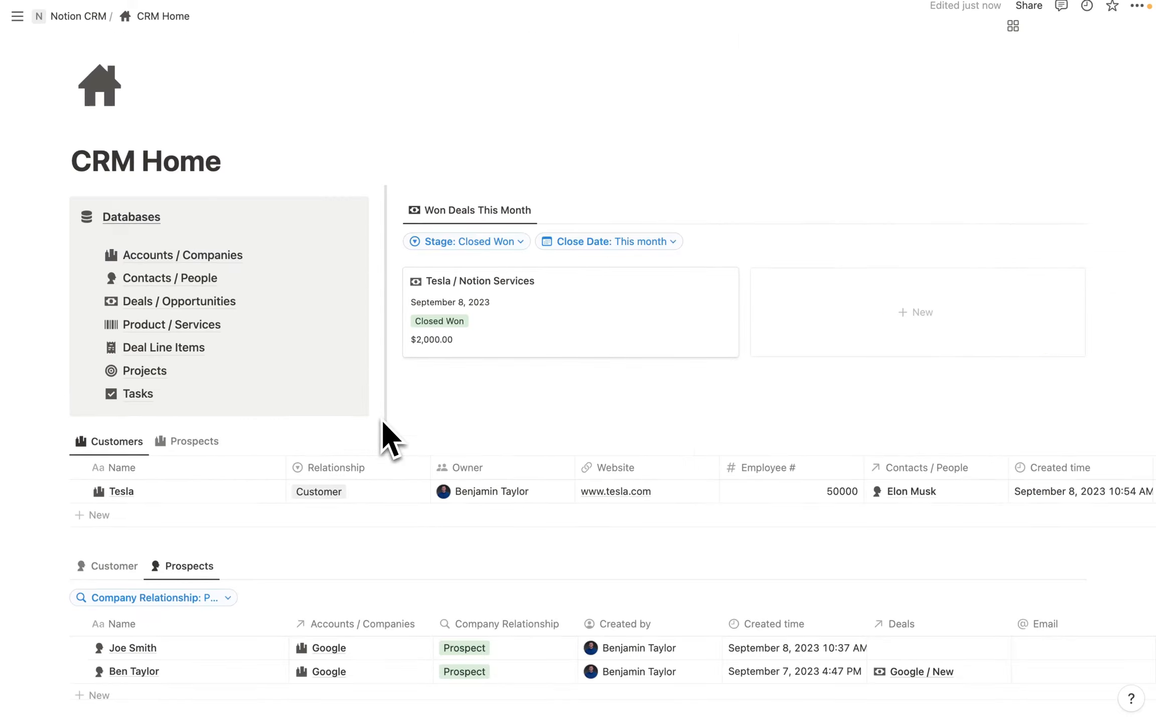